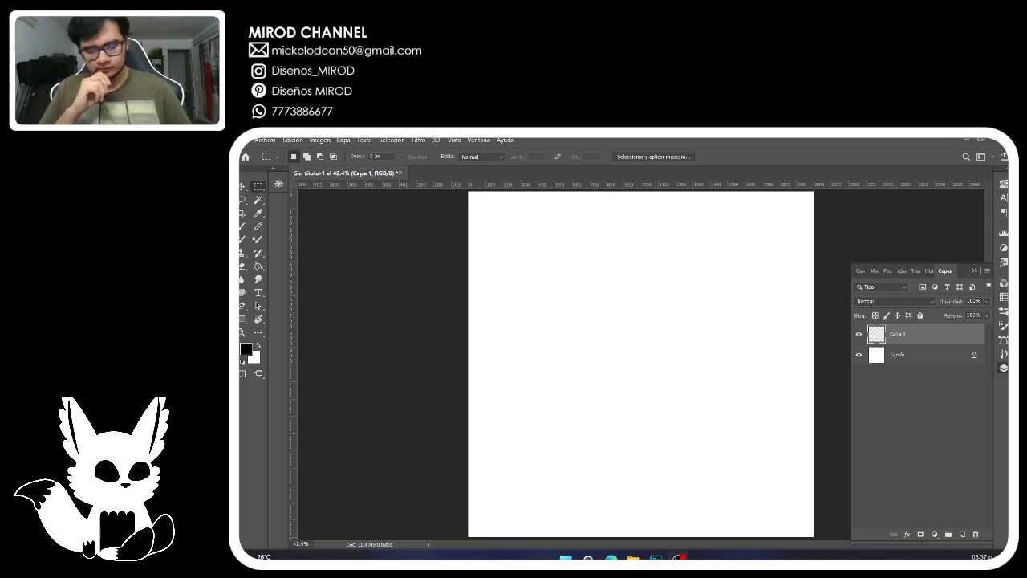
left_click_drag(538, 311, 640, 448)
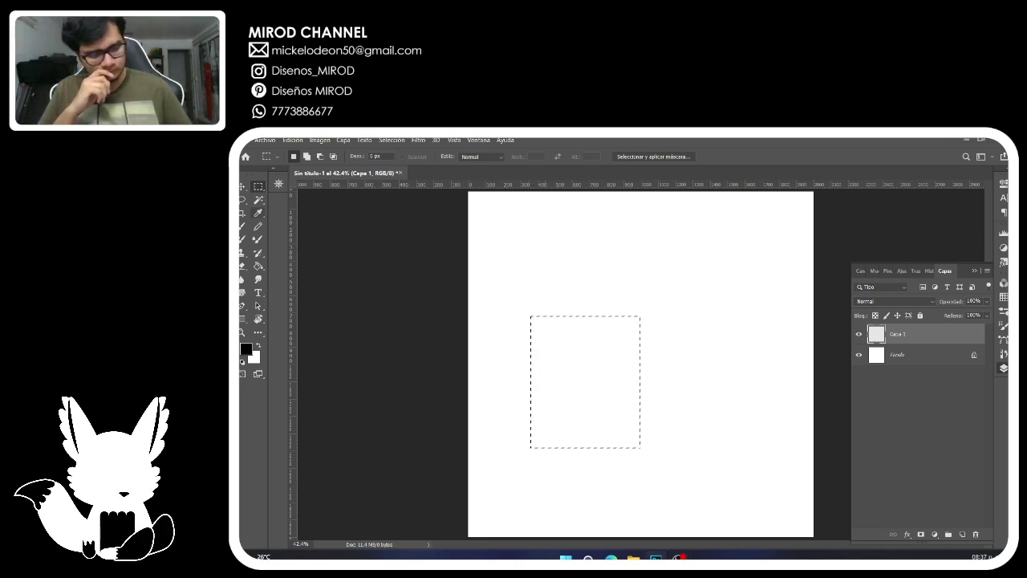
key("b")
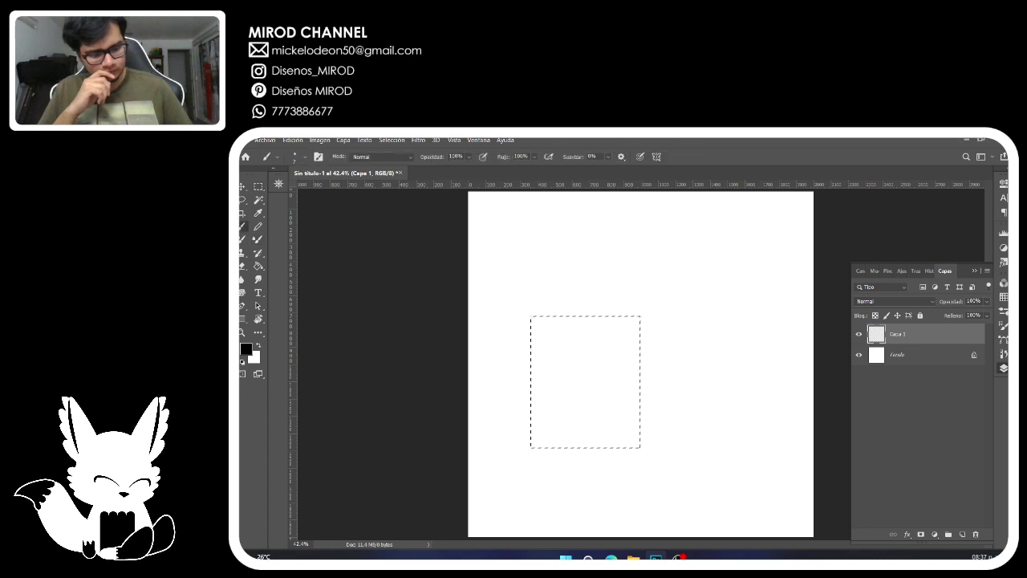
key("ctrl+d")
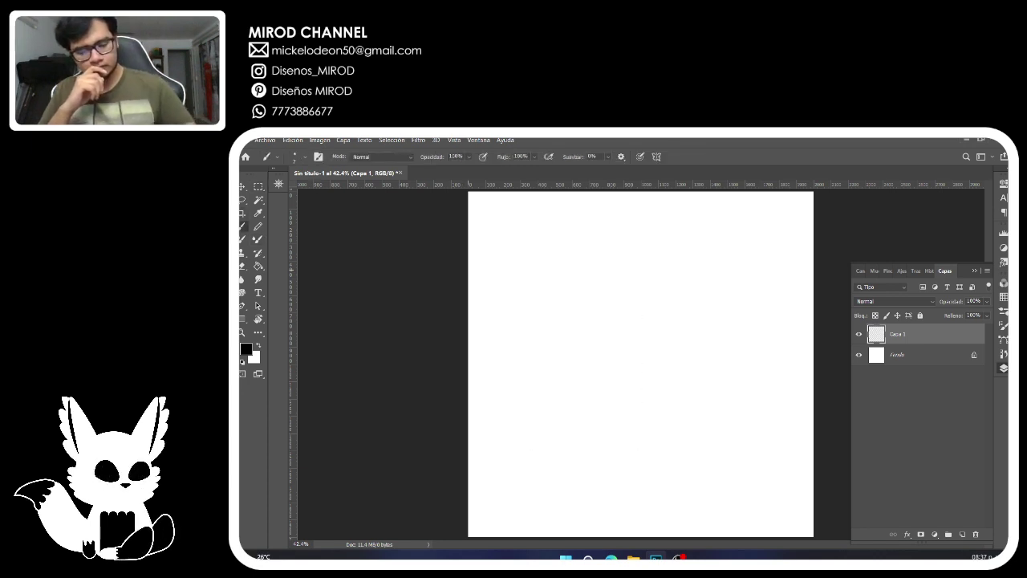
mouse_move(592, 320)
left_mouse_down()
mouse_move(565, 309)
mouse_move(597, 329)
mouse_move(594, 321)
mouse_move(561, 353)
mouse_move(665, 377)
mouse_move(634, 413)
left_mouse_up()
key("ctrl+z")
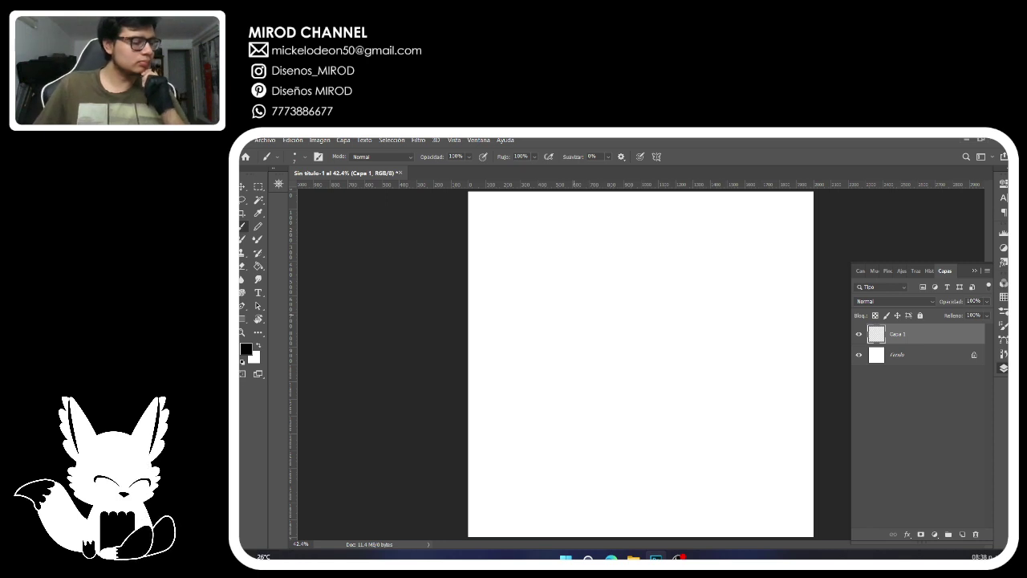
Create a new portrait document of 16 × 24 cm at 300 pixels per inch.
left_click(265, 140)
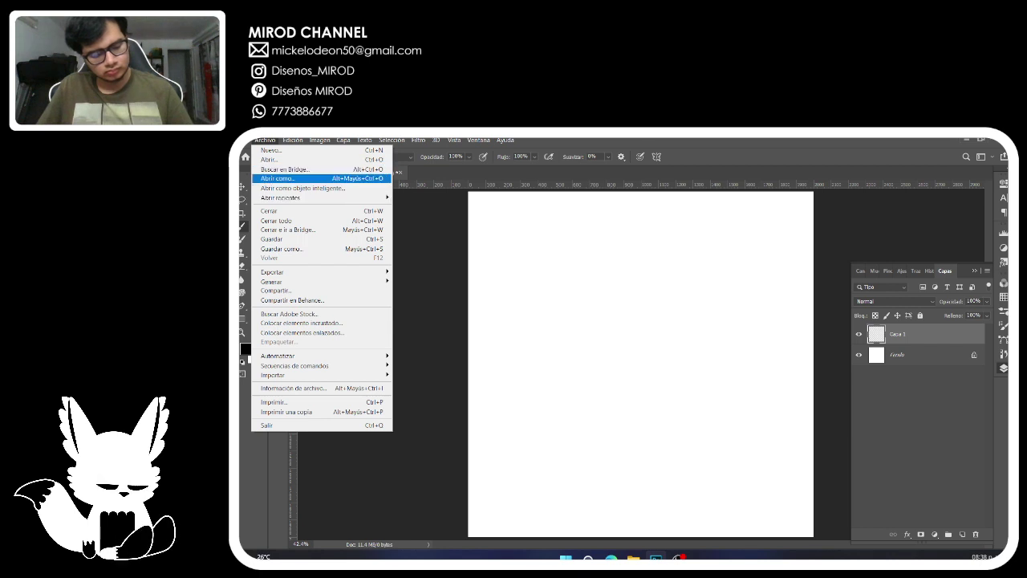
left_click(265, 141)
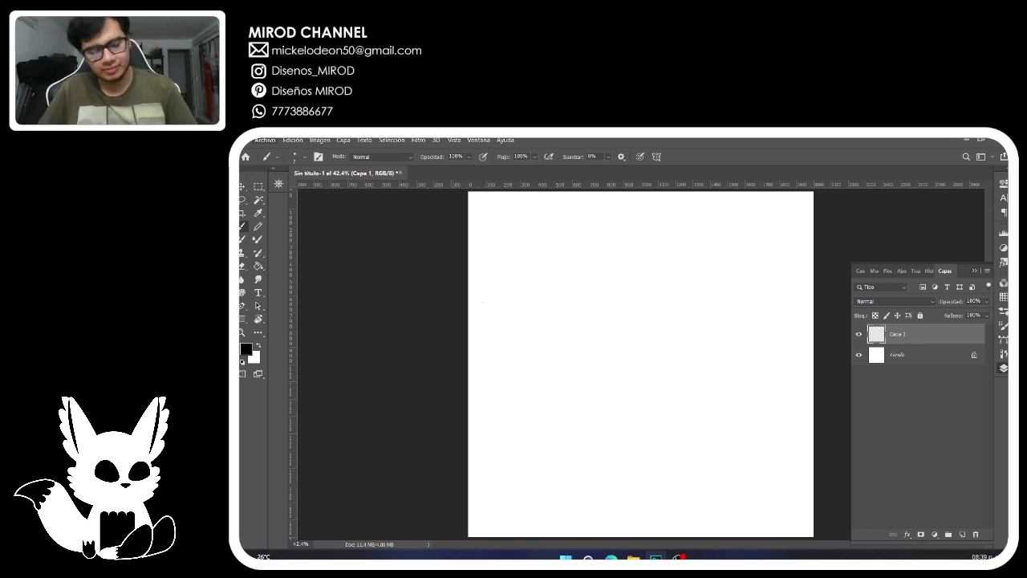
left_click(265, 141)
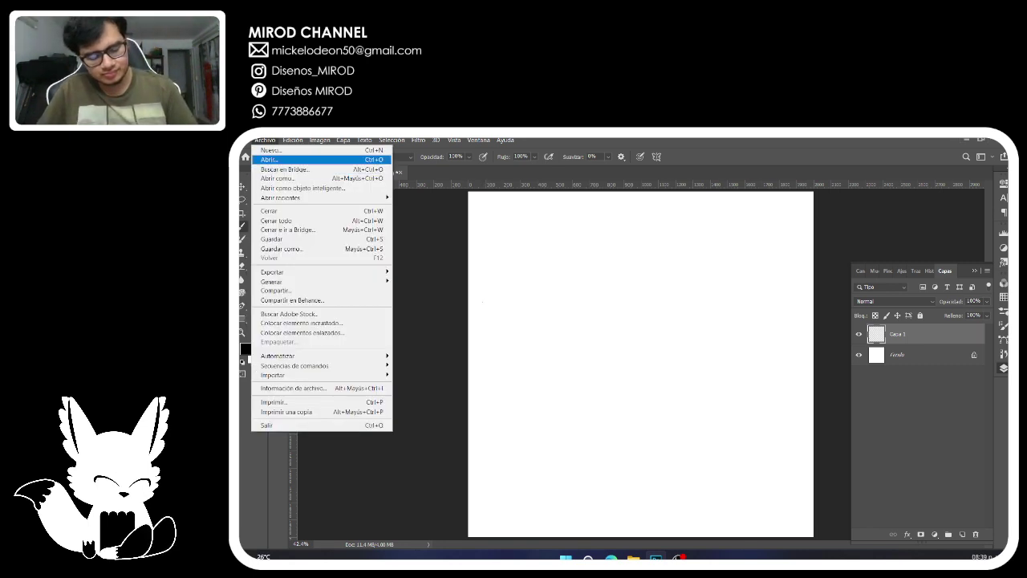
key("Escape")
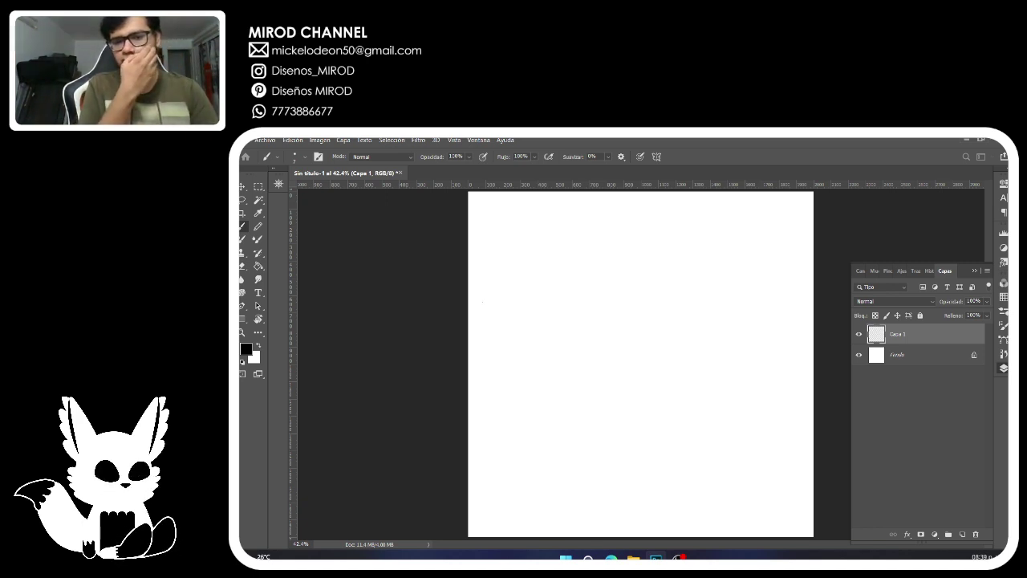
key("Return")
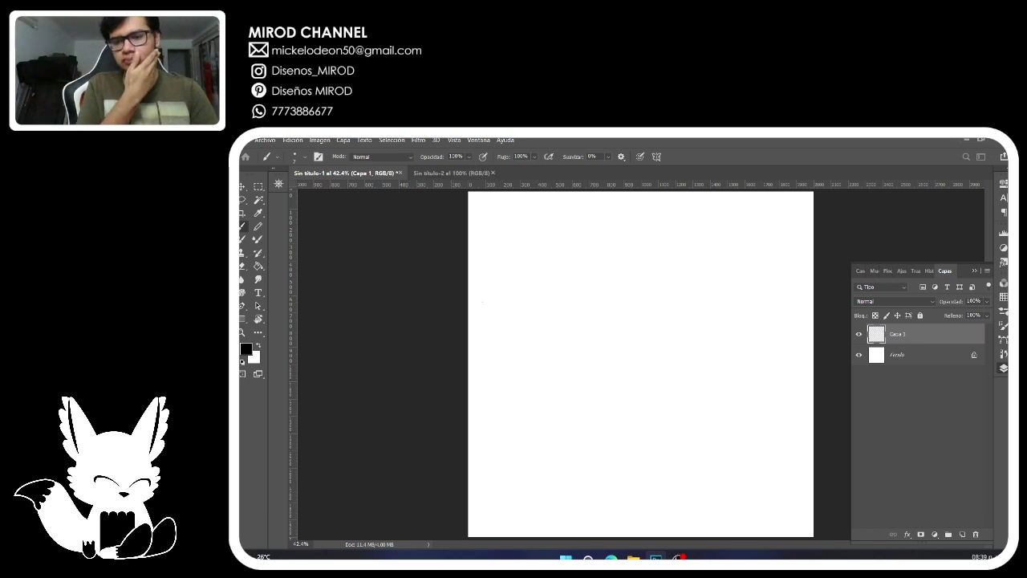
key("ctrl+0")
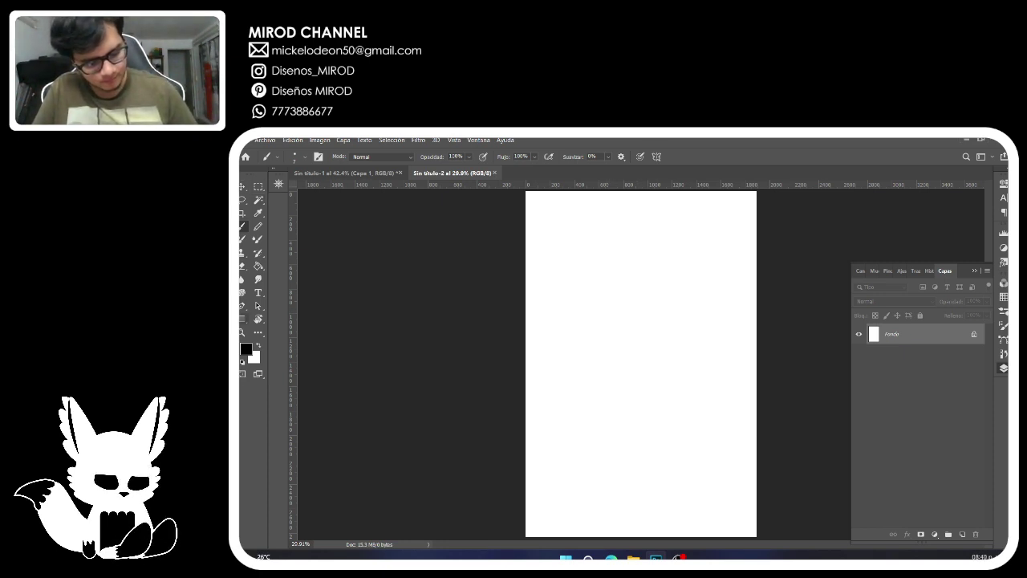
Draw a black rectangle shape at the page's upper-left corner and set its width and height to 100 px.
left_click(243, 320)
left_click_drag(526, 192, 538, 204)
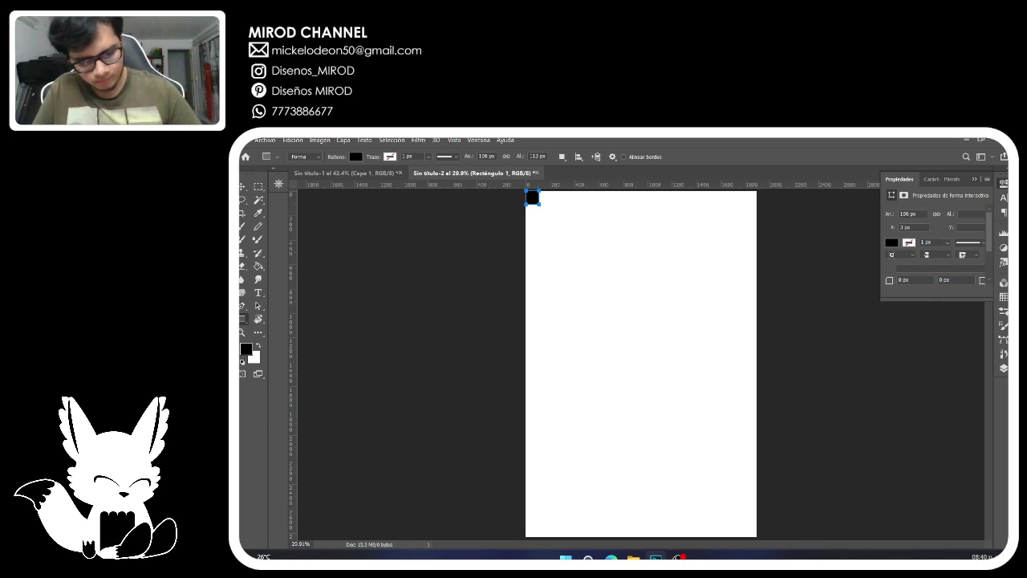
type("5")
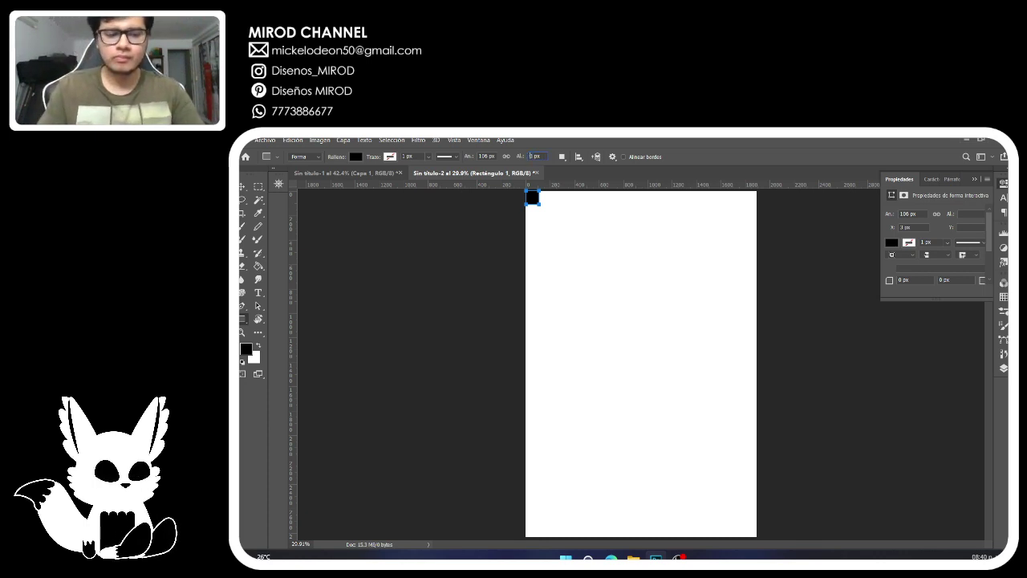
type("00")
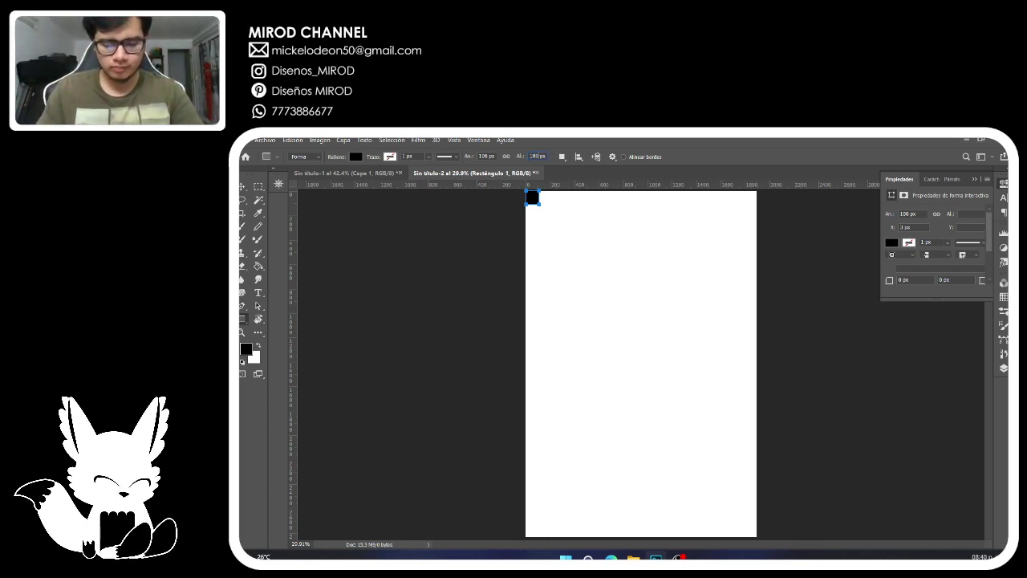
left_click(488, 156)
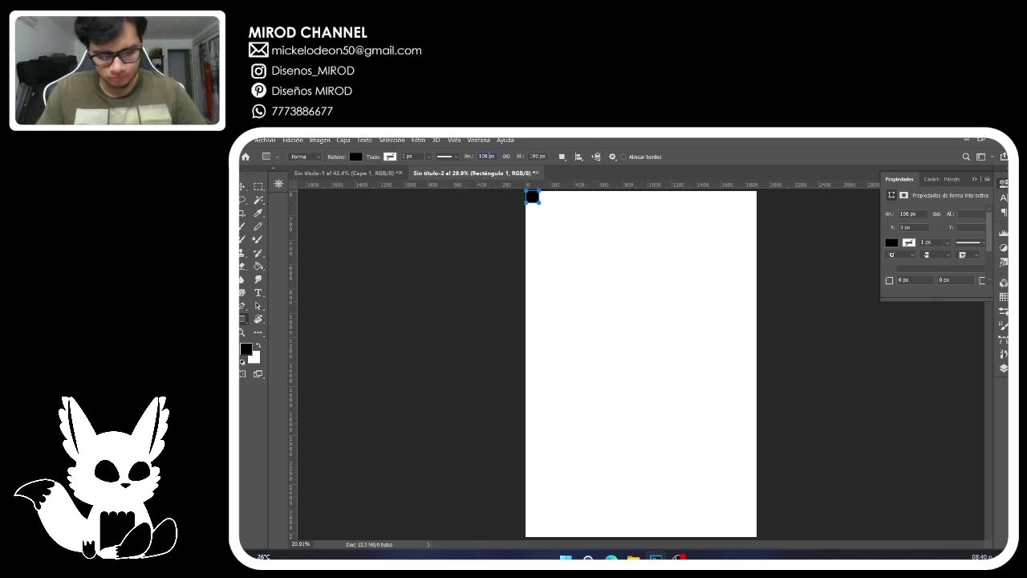
key("BackSpace")
key("BackSpace")
type("0")
key("Return")
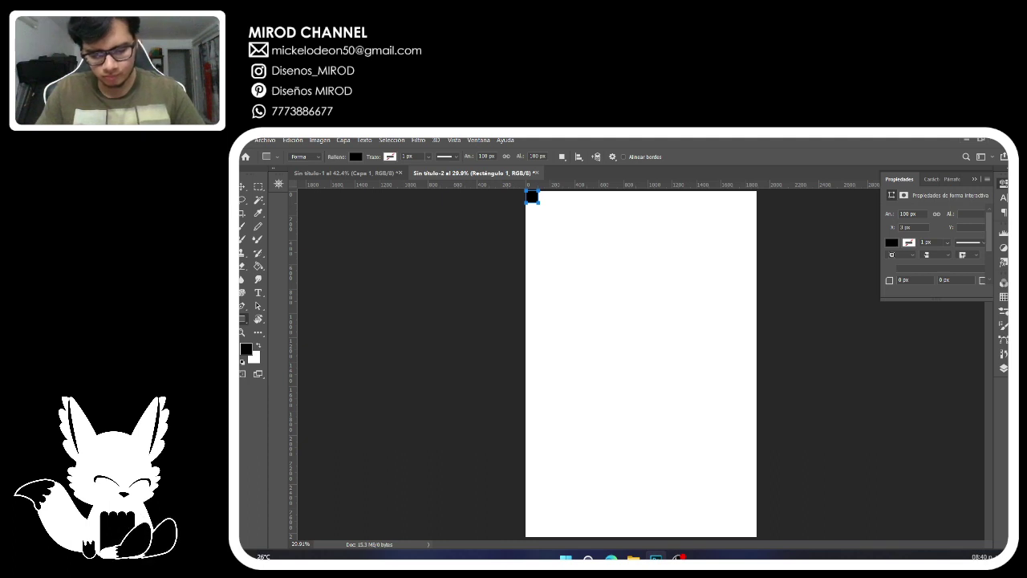
Set the rulers to centimetres and place a vertical and a horizontal guide along the black square's right and bottom edges.
right_click(570, 187)
left_click(596, 208)
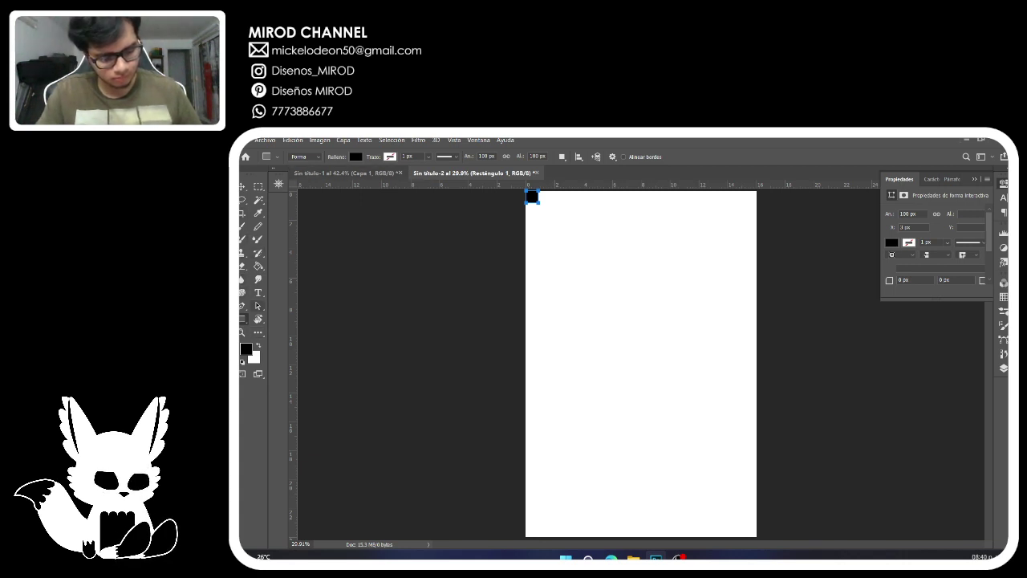
left_click(257, 306)
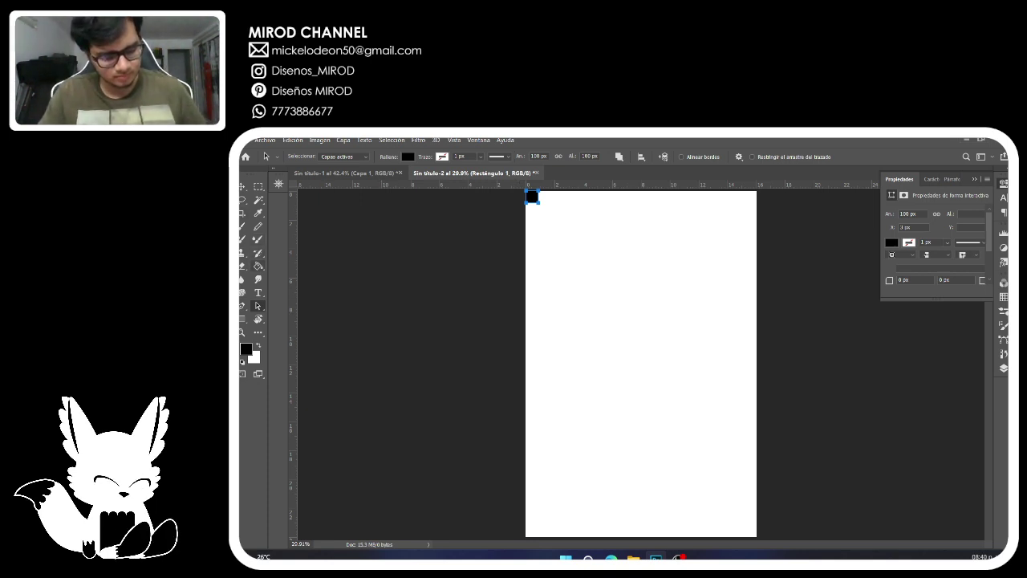
left_click_drag(292, 314, 538, 318)
left_click_drag(541, 186, 542, 202)
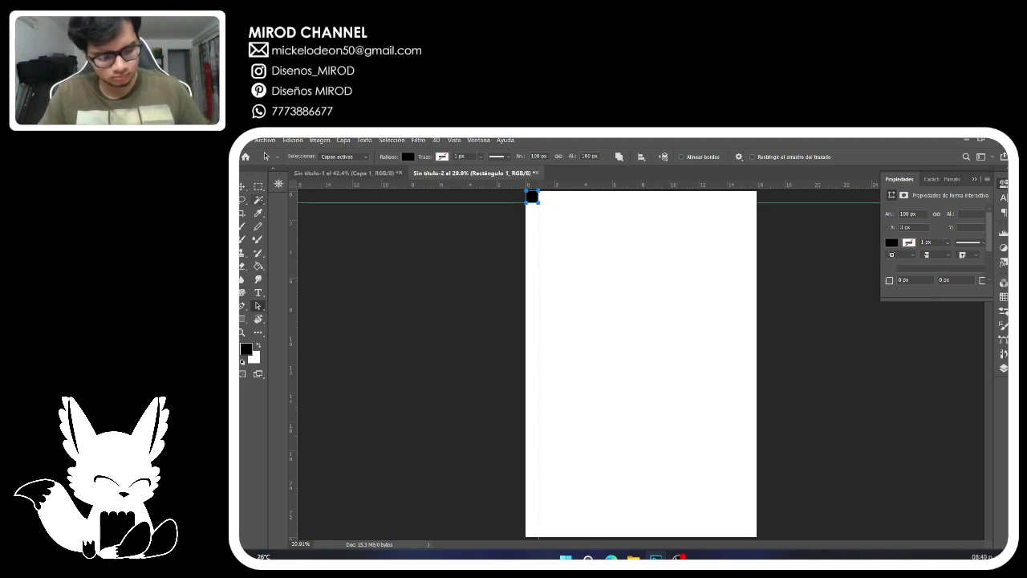
Move the black square to the page's lower-right corner and align it exactly with the page edges.
left_click_drag(534, 198, 744, 527)
left_click_drag(744, 529, 750, 529)
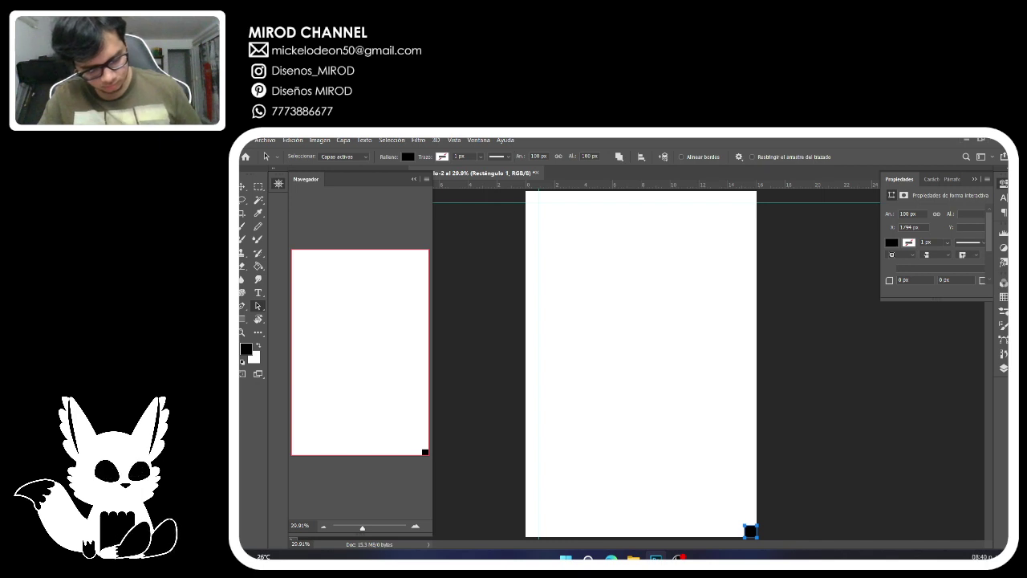
left_click_drag(362, 527, 375, 528)
left_click(423, 450)
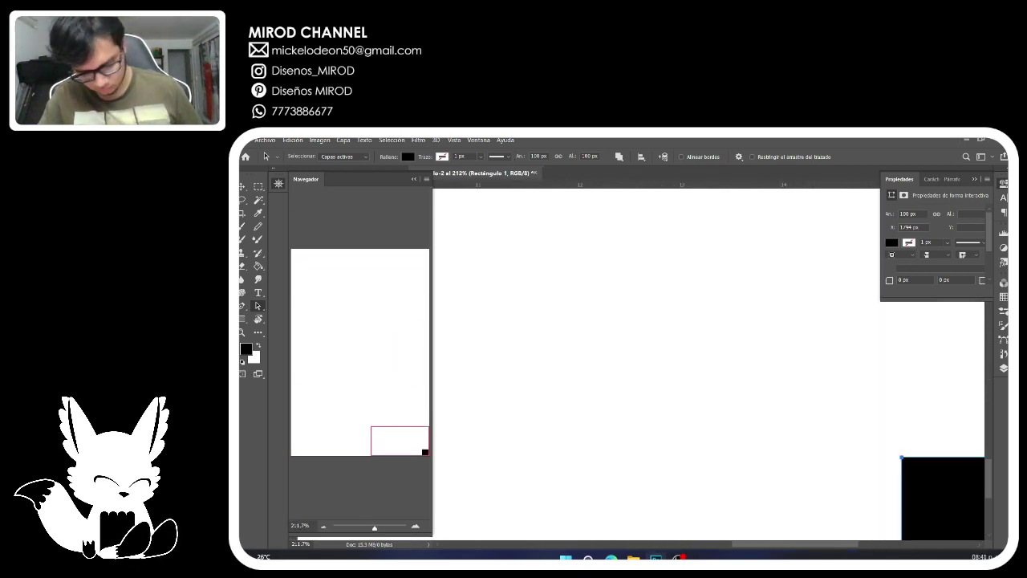
left_click_drag(795, 544, 808, 543)
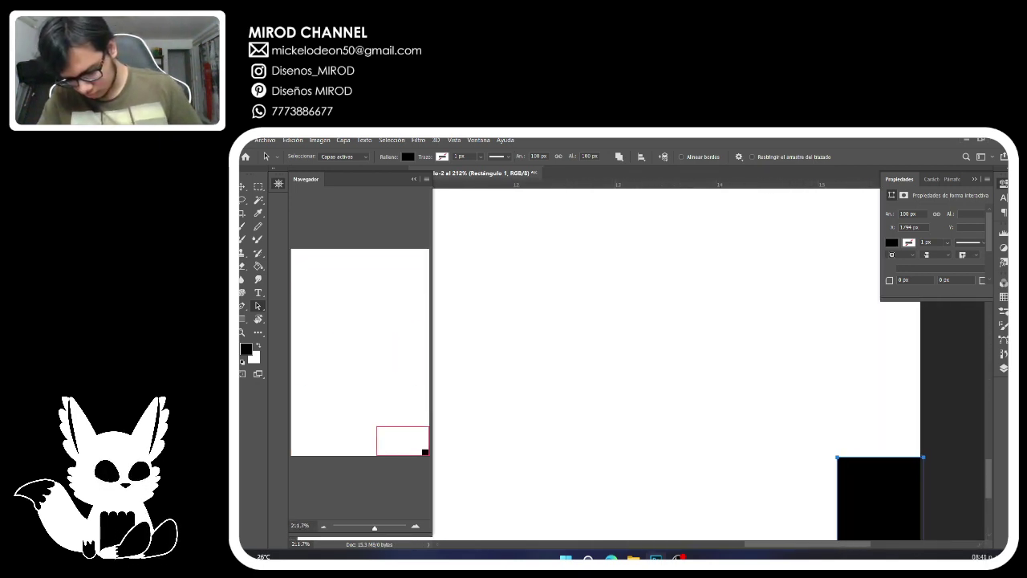
scroll(878, 430, "down", 6)
scroll(878, 430, "up", 1)
left_click_drag(878, 430, 870, 426)
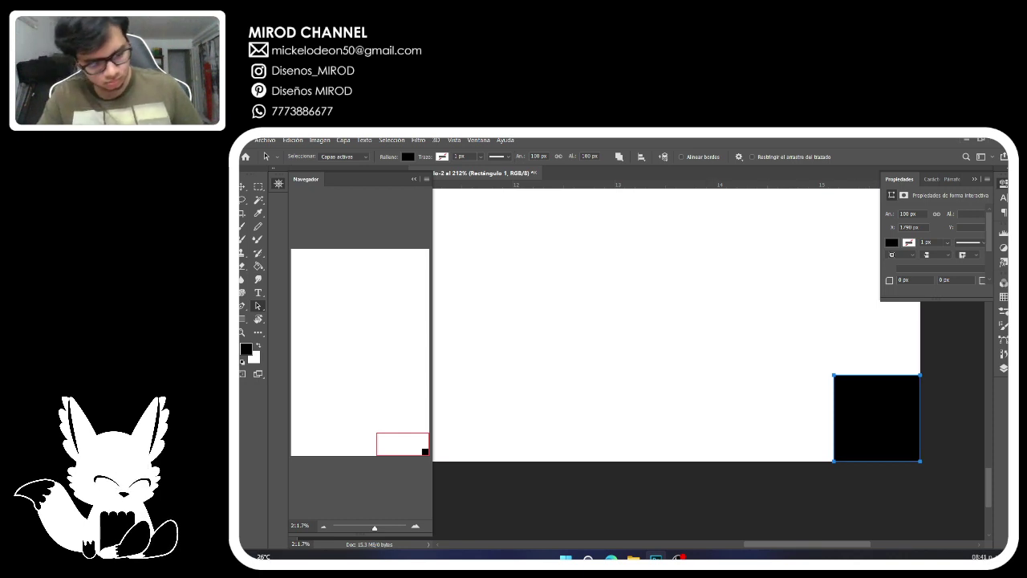
left_click(278, 184)
left_click(278, 184)
left_click(278, 183)
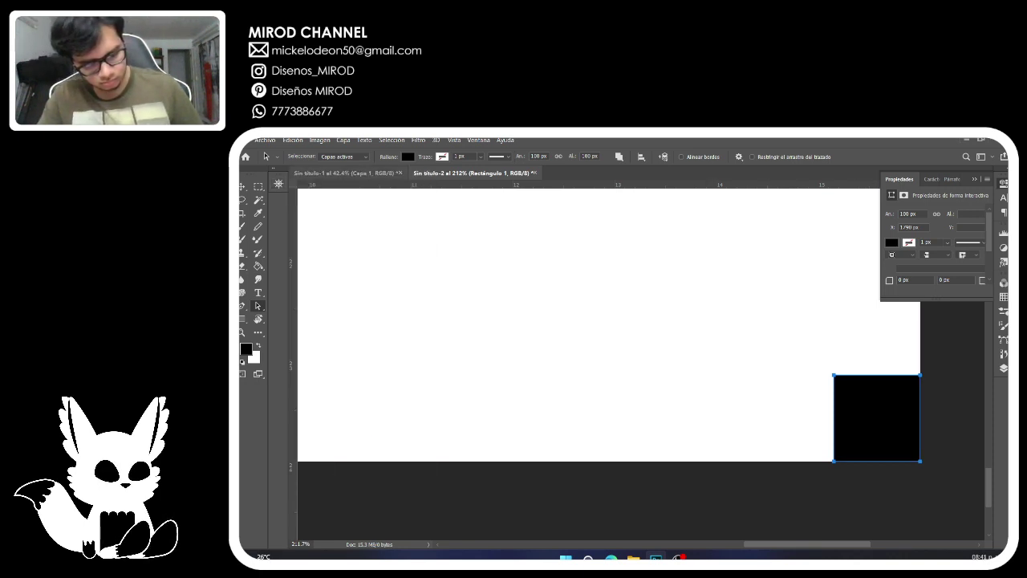
Place a horizontal and a vertical guide along the square's top and left edges, and delete the square.
left_click_drag(331, 185, 384, 375)
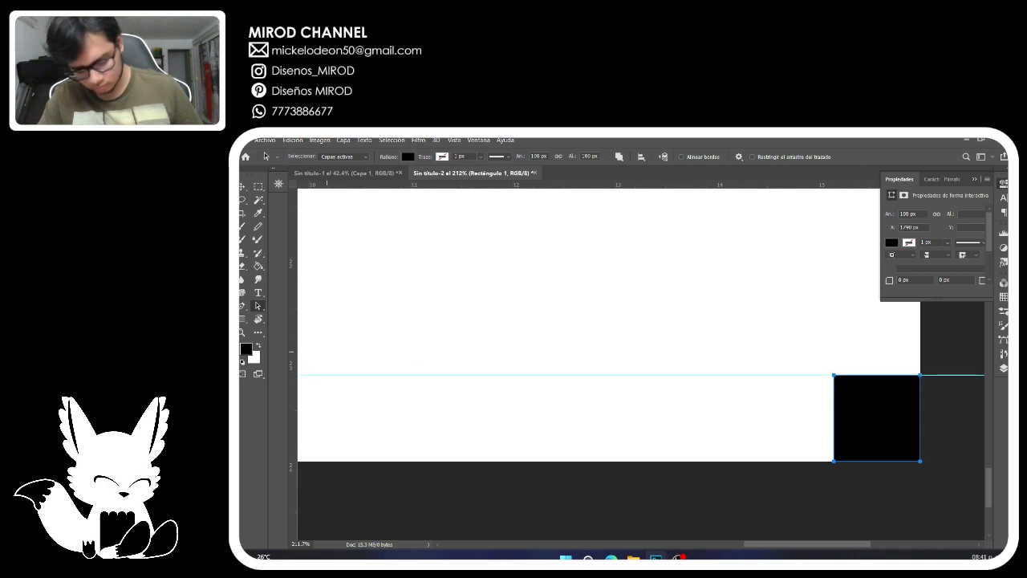
left_click_drag(290, 329, 835, 356)
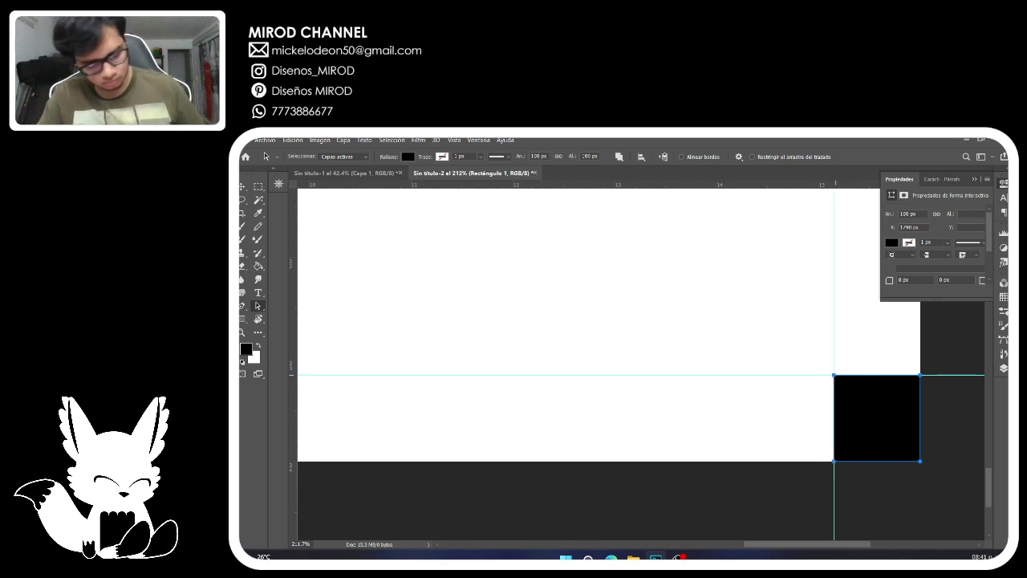
key("ctrl+0")
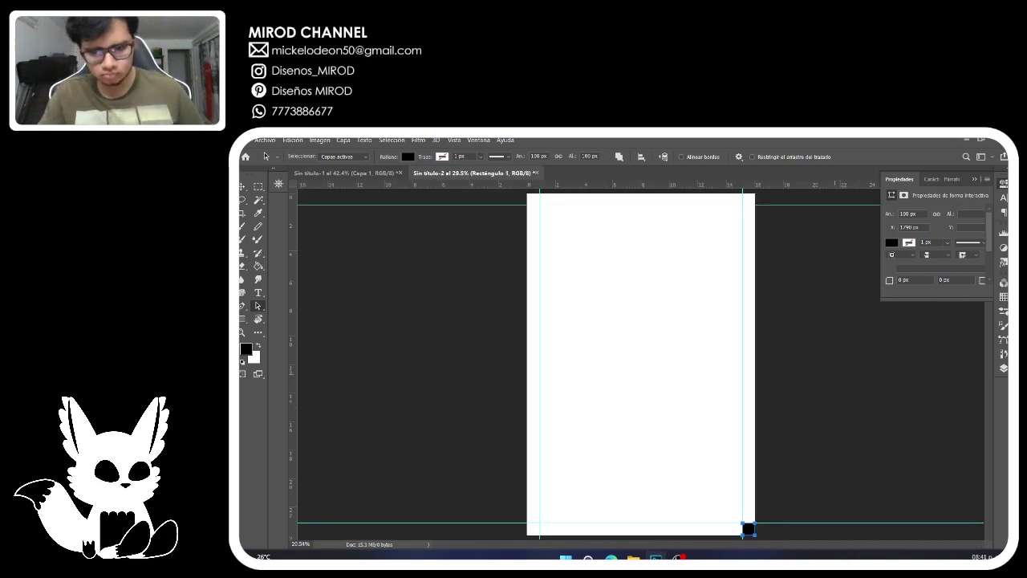
key("Delete")
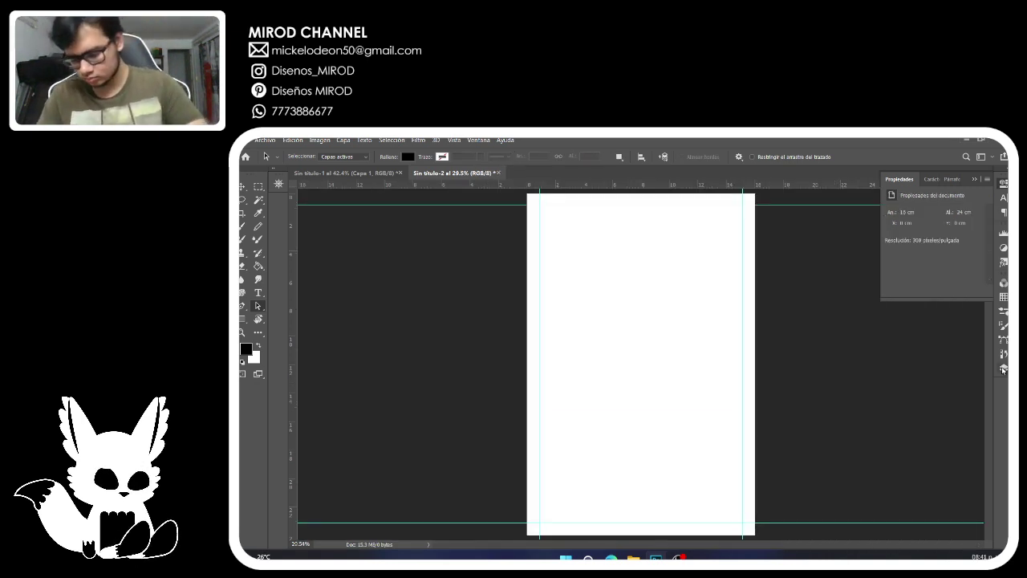
Add four empty layers above the background and select the lowest of them, Capa 1.
left_click(1003, 368)
left_click(962, 534)
left_click(962, 534)
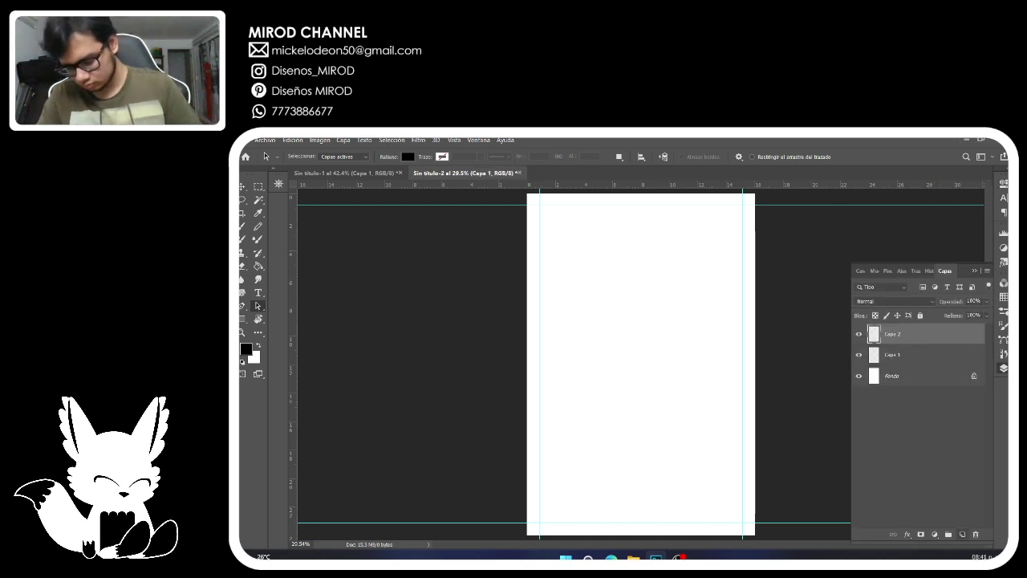
left_click(962, 534)
left_click(962, 535)
left_click(915, 397)
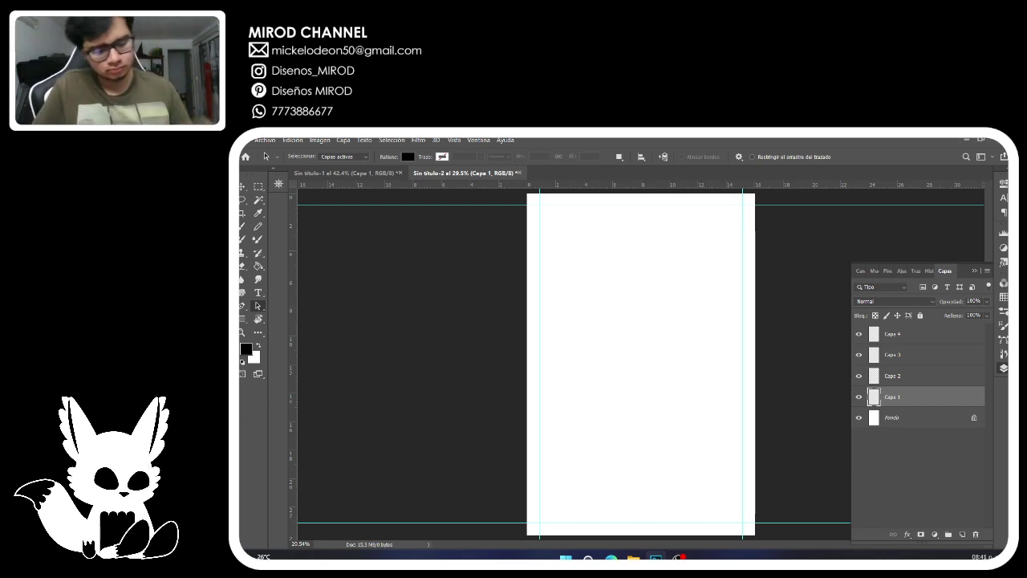
Add a vertical guide at the page's centre, 8 cm, and a horizontal guide at about 11 cm from the page top.
left_click(243, 319)
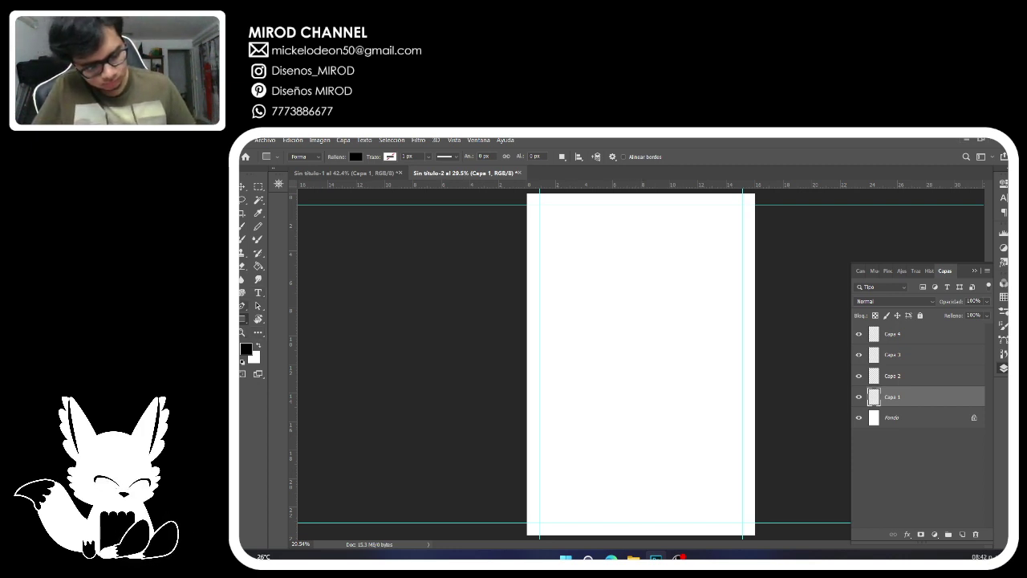
left_click_drag(292, 295, 641, 345)
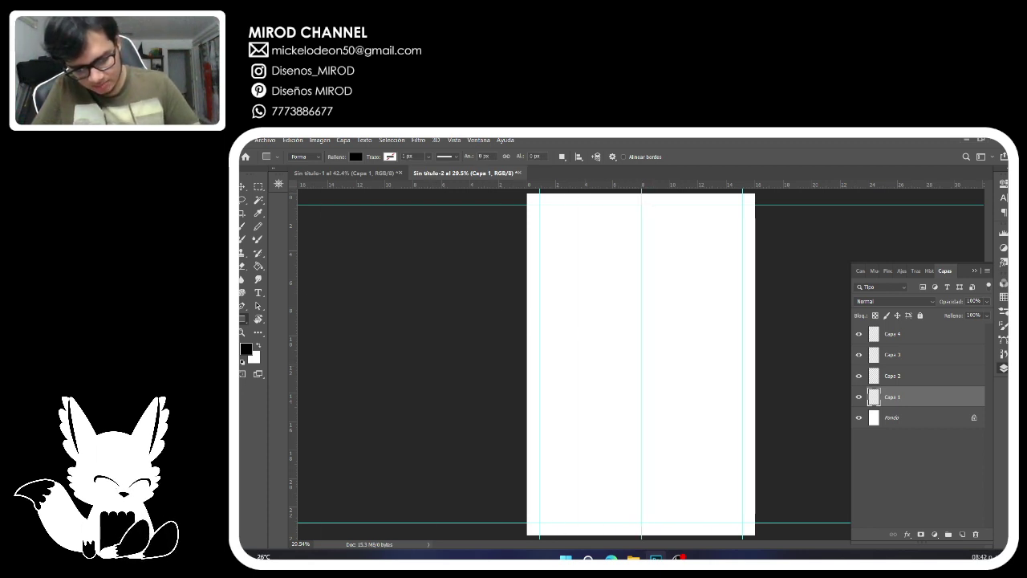
left_click_drag(634, 186, 627, 350)
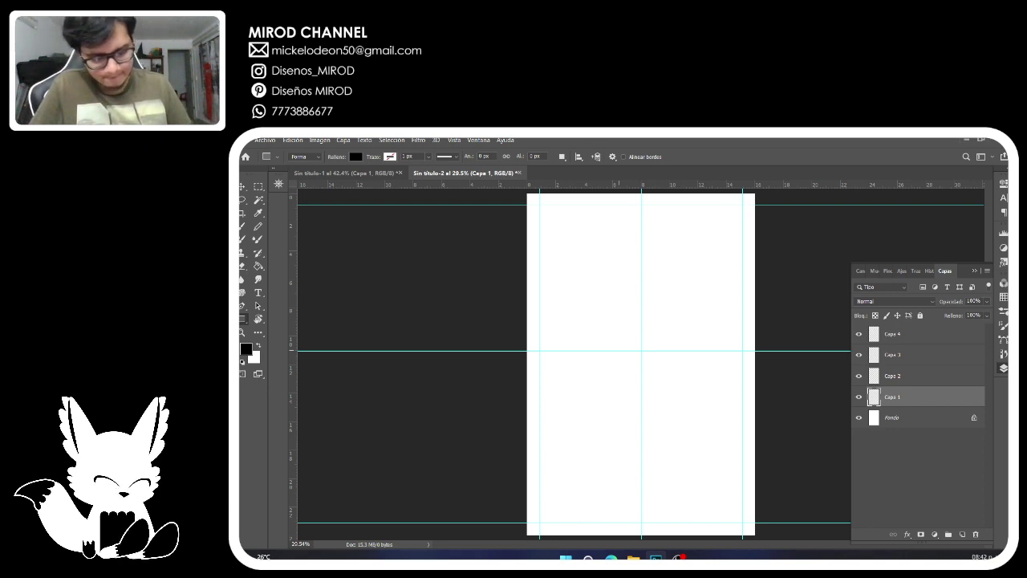
Move the middle horizontal guide down to about 11.6 cm from the page top.
left_click(1003, 184)
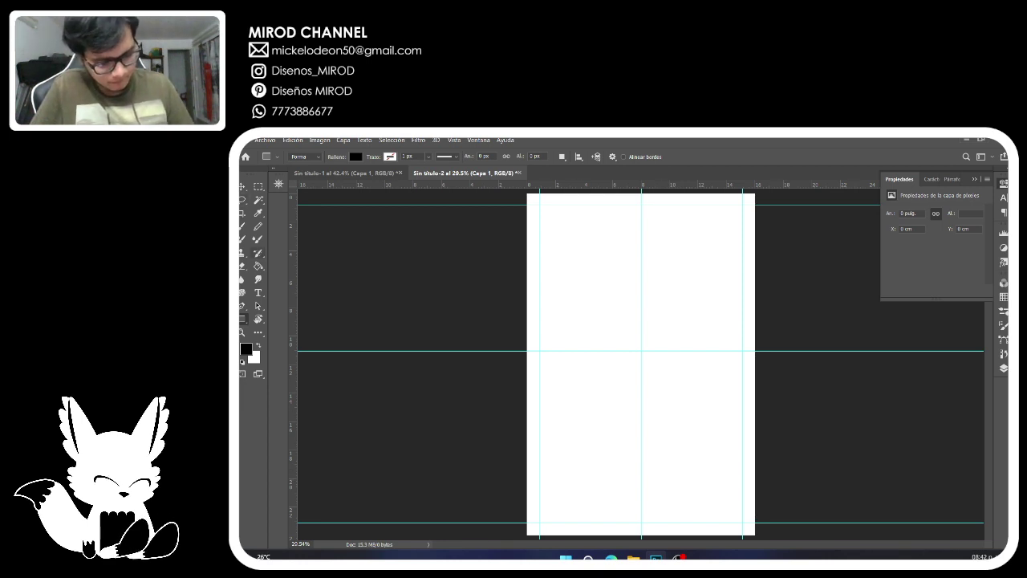
left_click(258, 306)
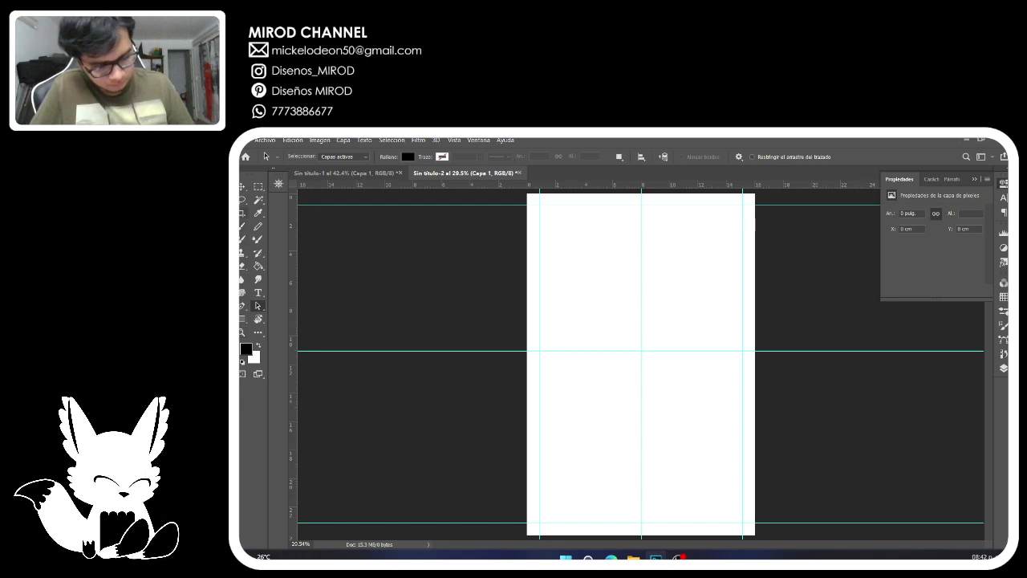
left_click(242, 213)
left_click(242, 186)
left_click(572, 348)
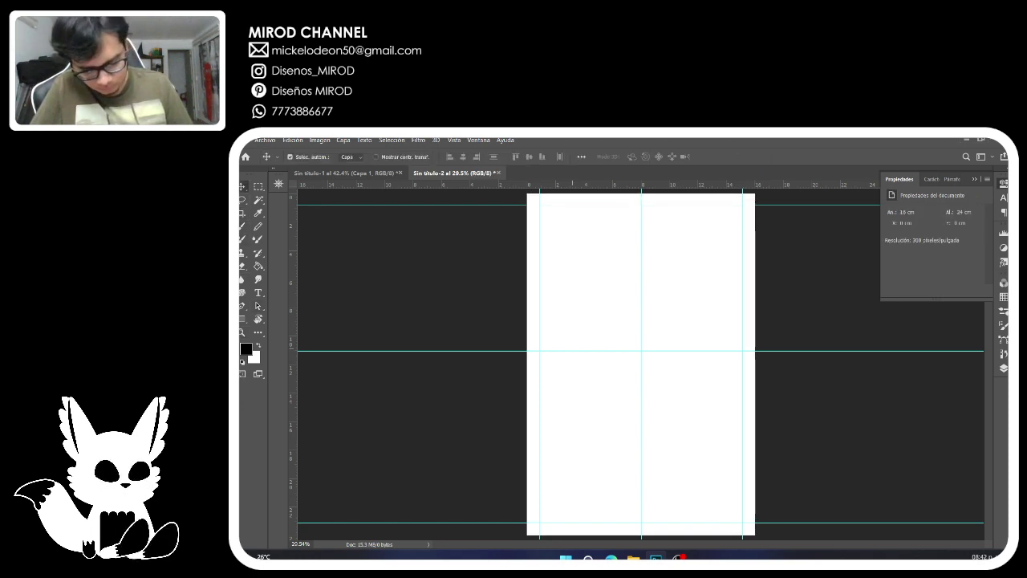
left_click_drag(572, 350, 597, 362)
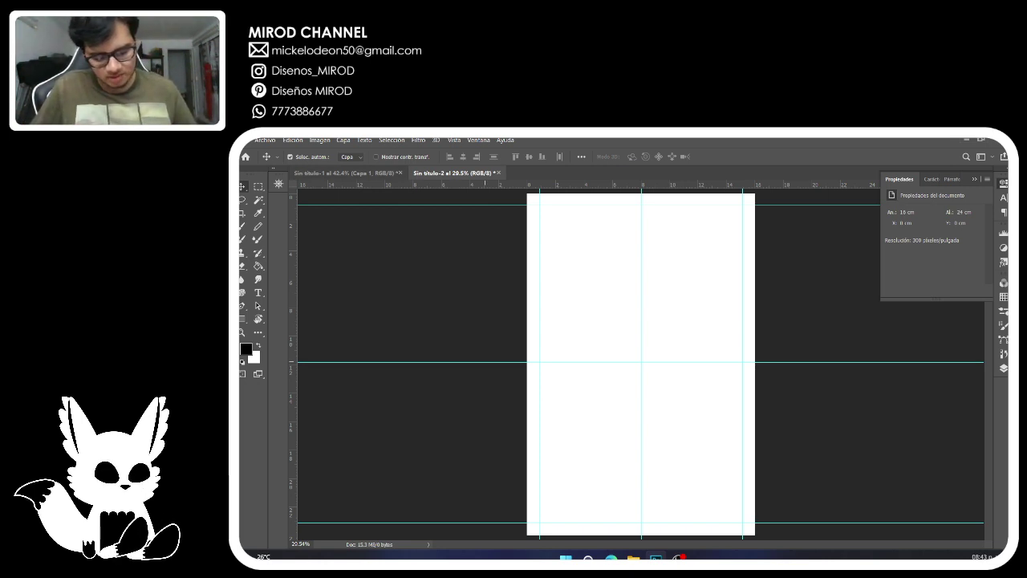
left_click_drag(484, 362, 485, 358)
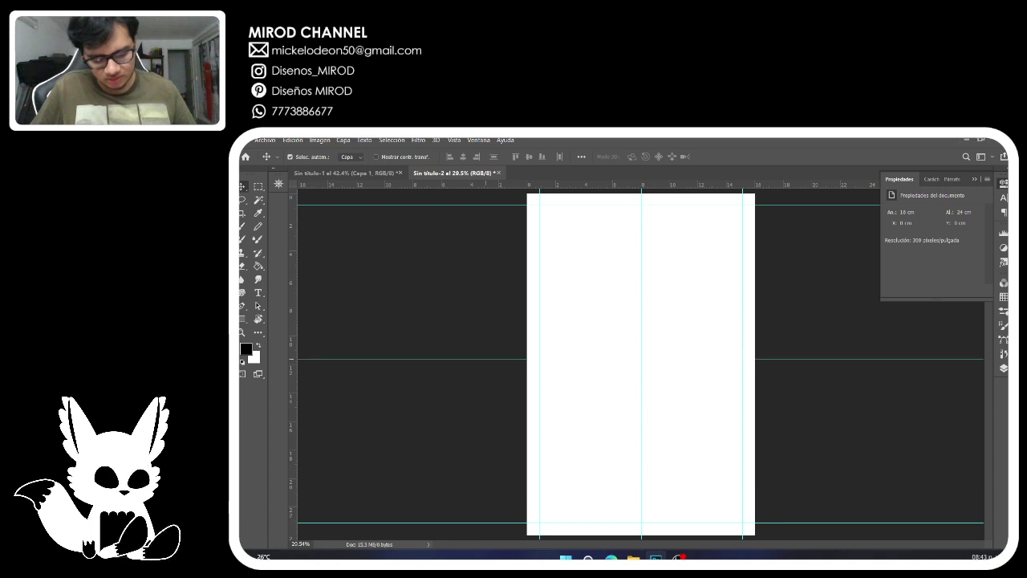
Draw a narrow black rectangle along the page's left edge and set its height to 24 cm.
left_click(244, 319)
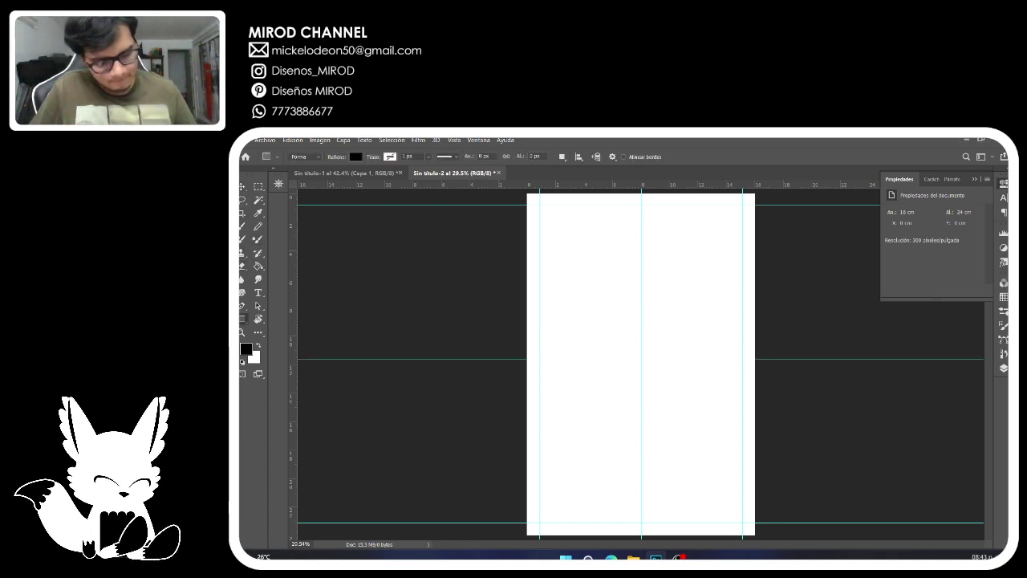
left_click_drag(528, 194, 548, 535)
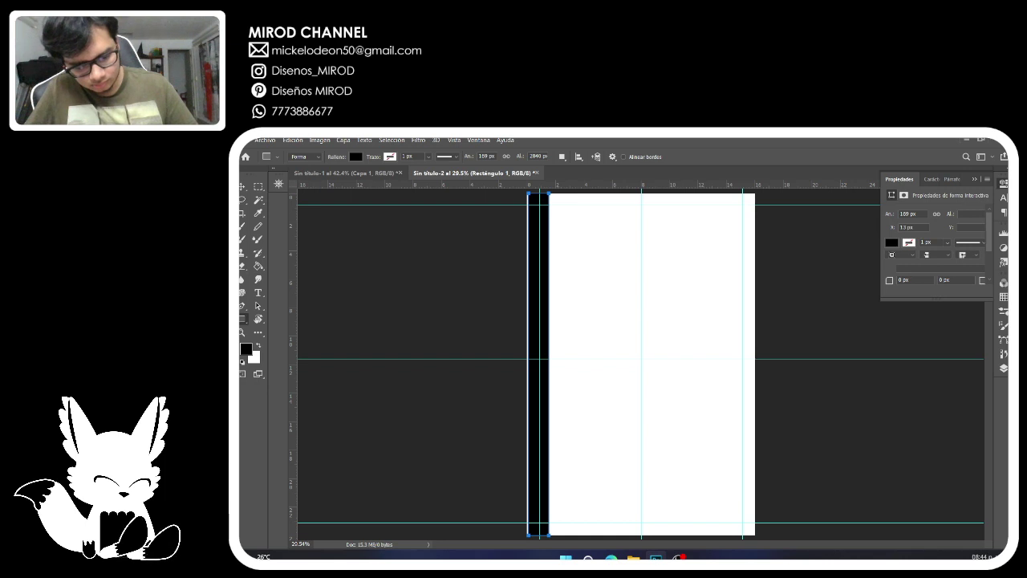
double_click(536, 156)
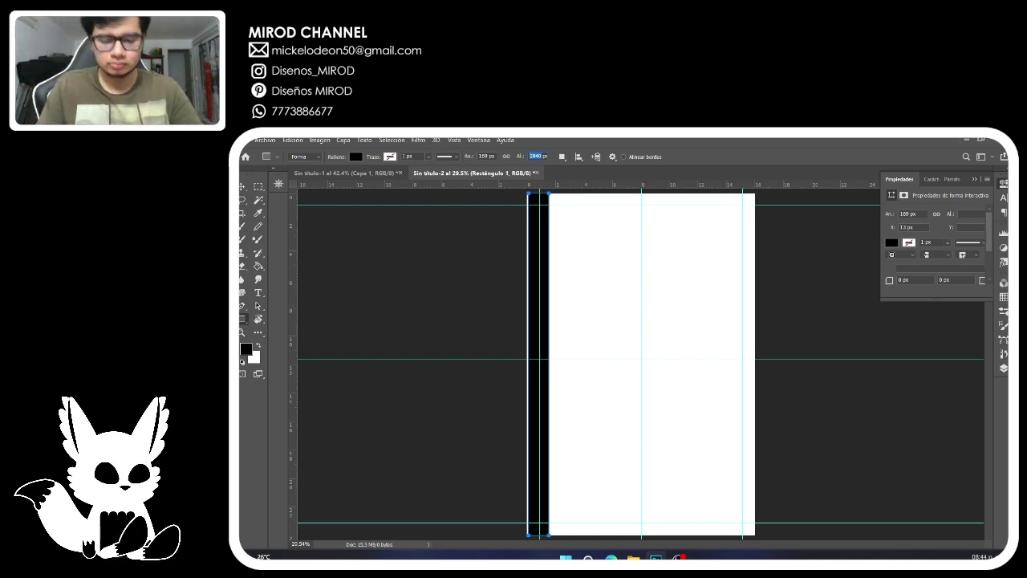
key("Delete")
key("Delete")
key("Delete")
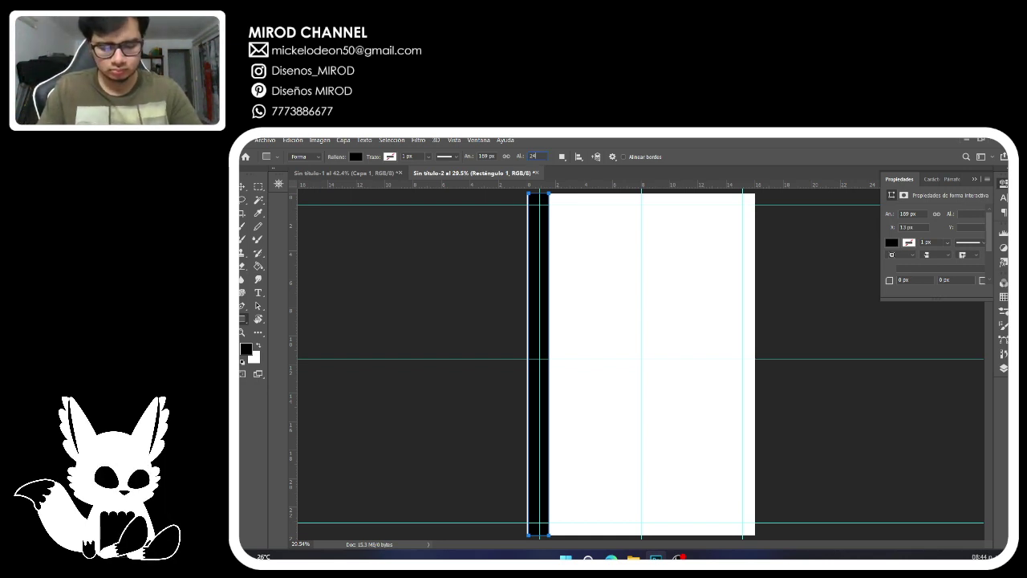
type("24 cm")
key("Return")
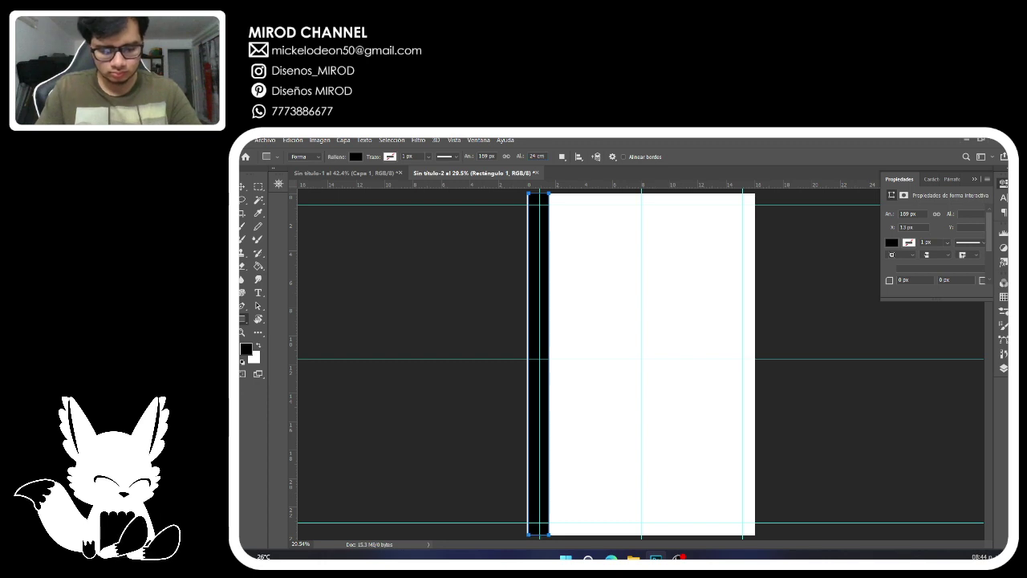
Set the black rectangle's width to 1 cm and its height to 12 cm.
left_click_drag(496, 157, 477, 156)
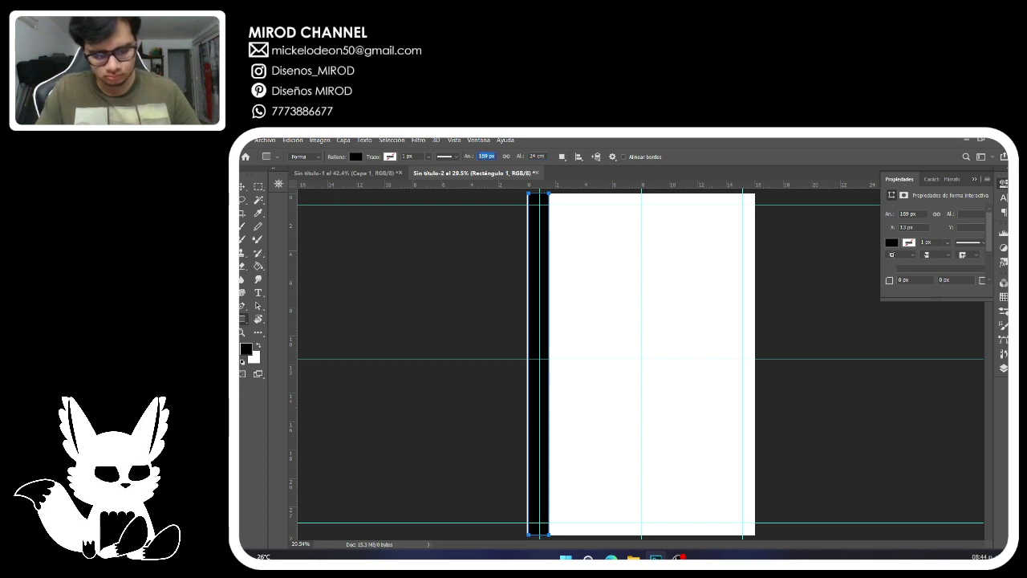
key("BackSpace")
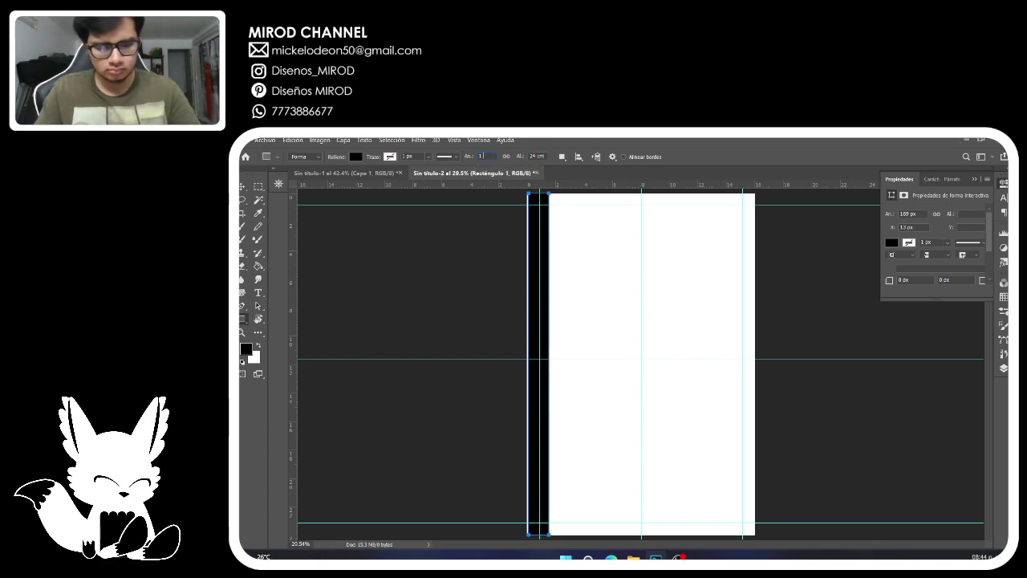
type("1cm")
key("Return")
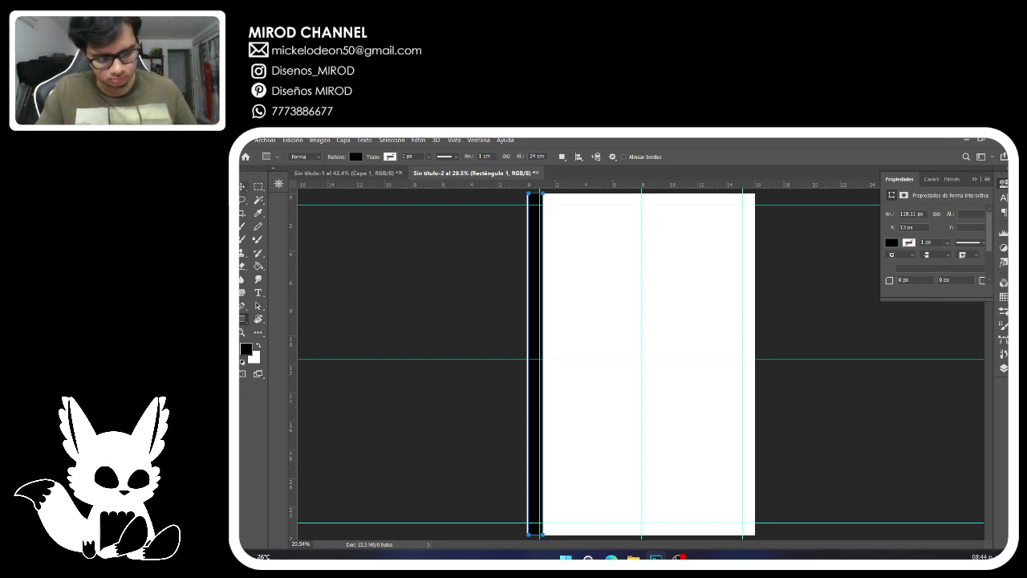
left_click(533, 156)
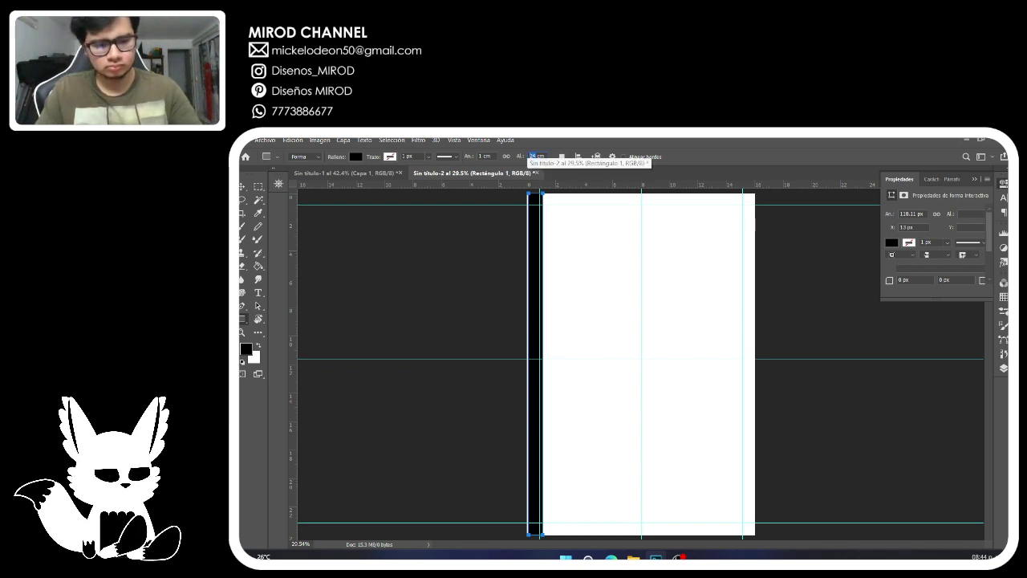
type("12")
key("Return")
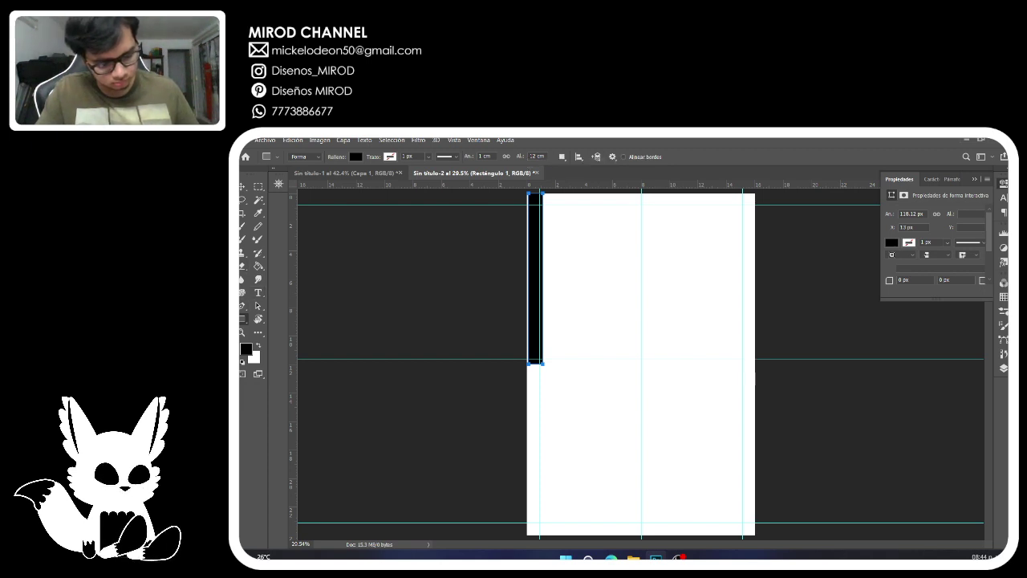
Align the middle horizontal guide with the black rectangle's bottom edge, 12 cm down the page, and delete the rectangle.
left_click(243, 186)
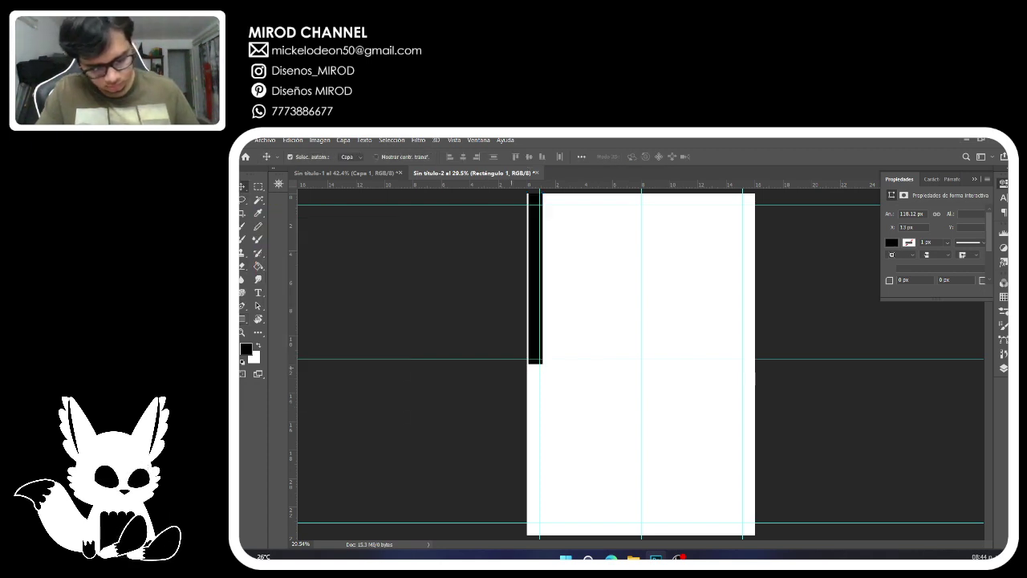
left_click_drag(521, 359, 521, 364)
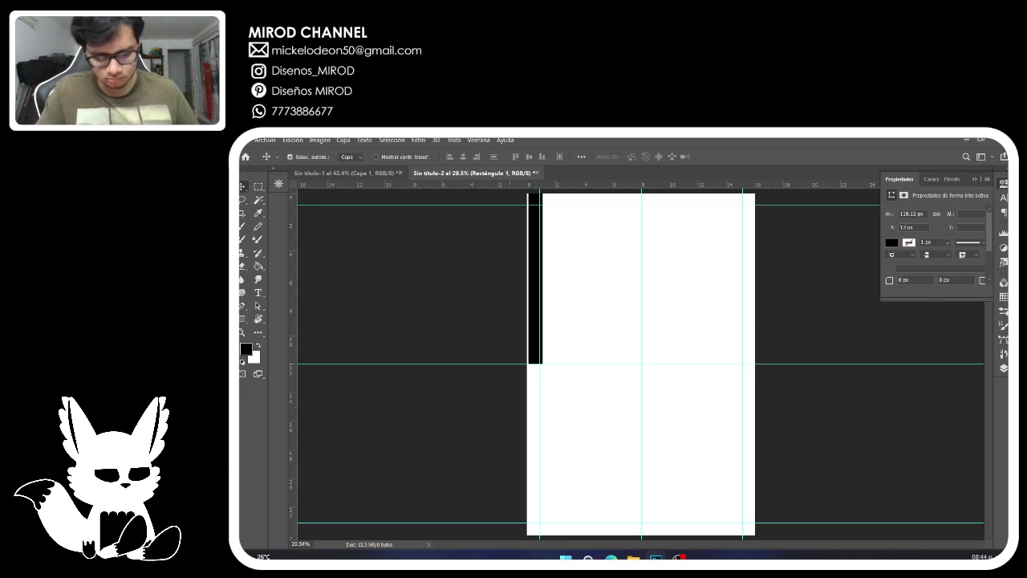
left_click(258, 306)
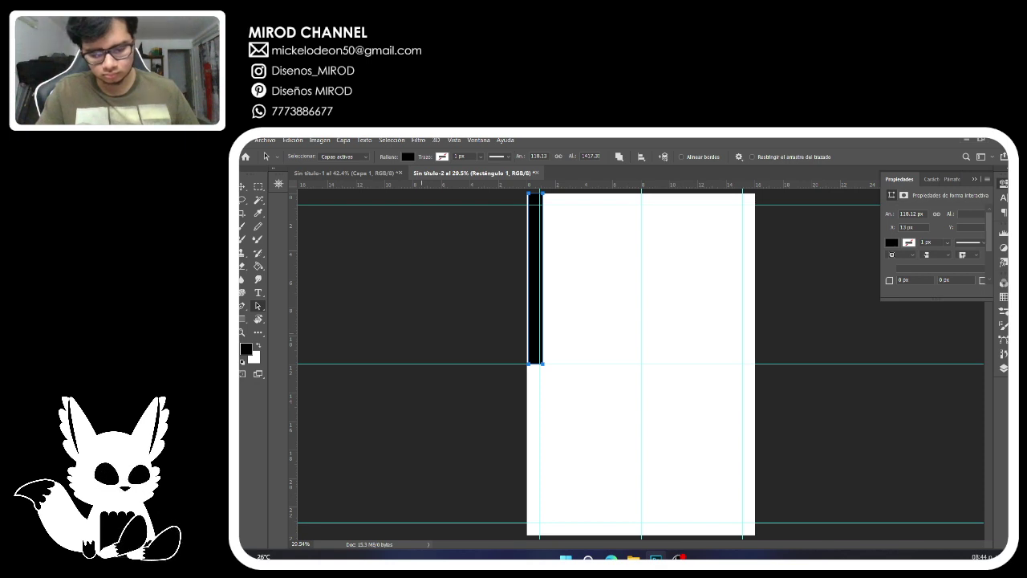
key("Delete")
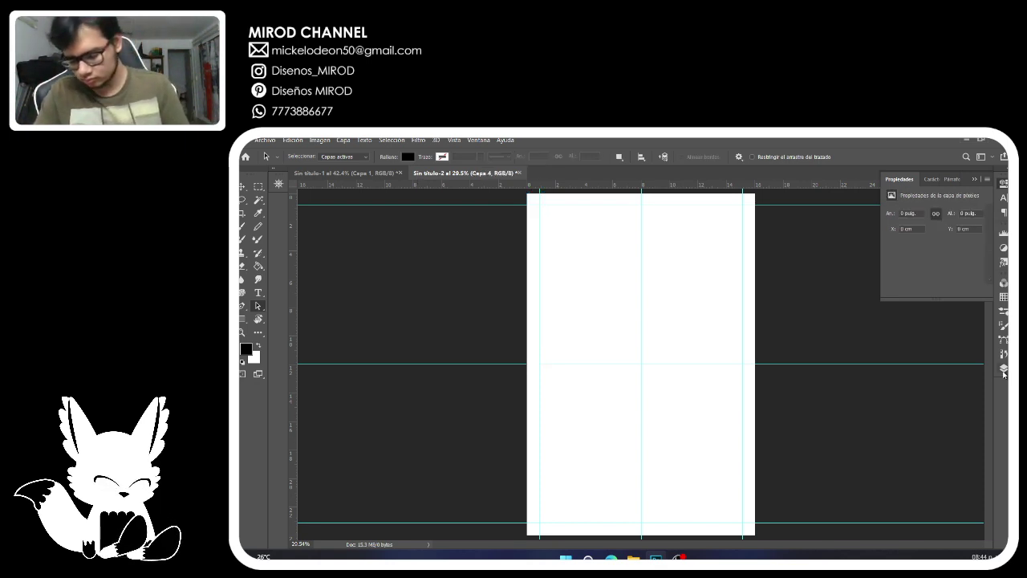
Display the layers, switch to the square document Sin título-1, and activate the Brush tool.
left_click(1003, 368)
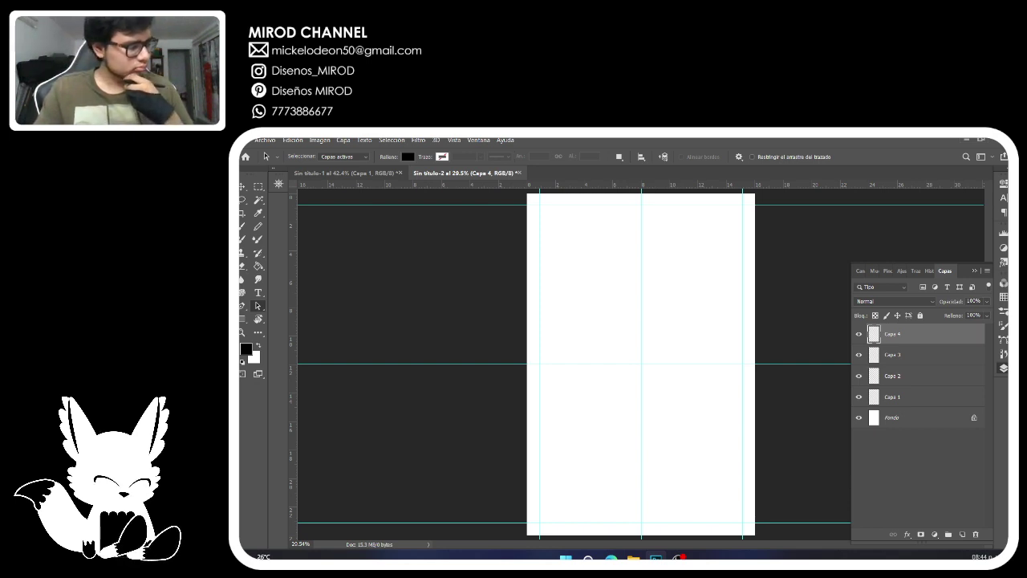
left_click(341, 172)
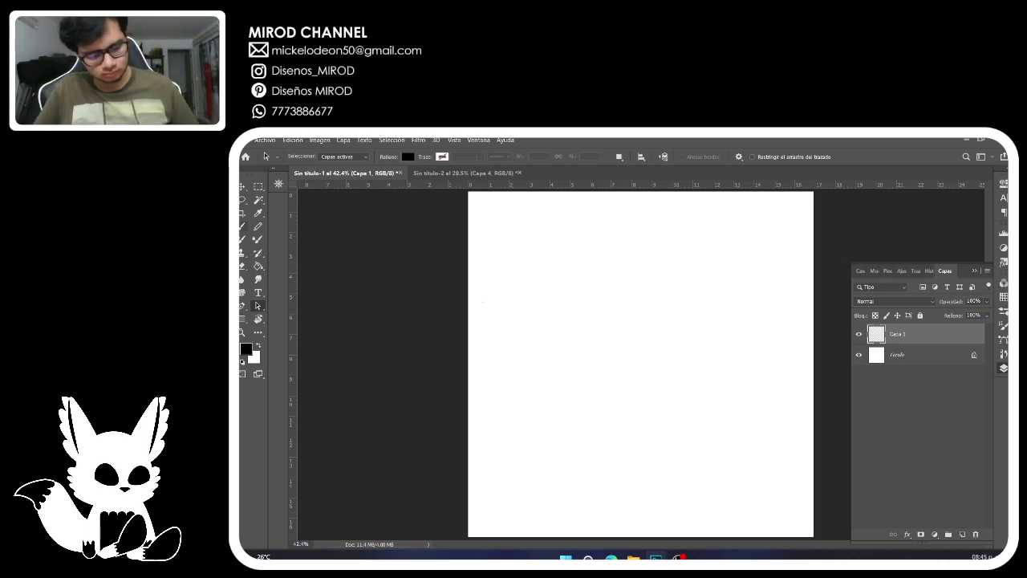
key("b")
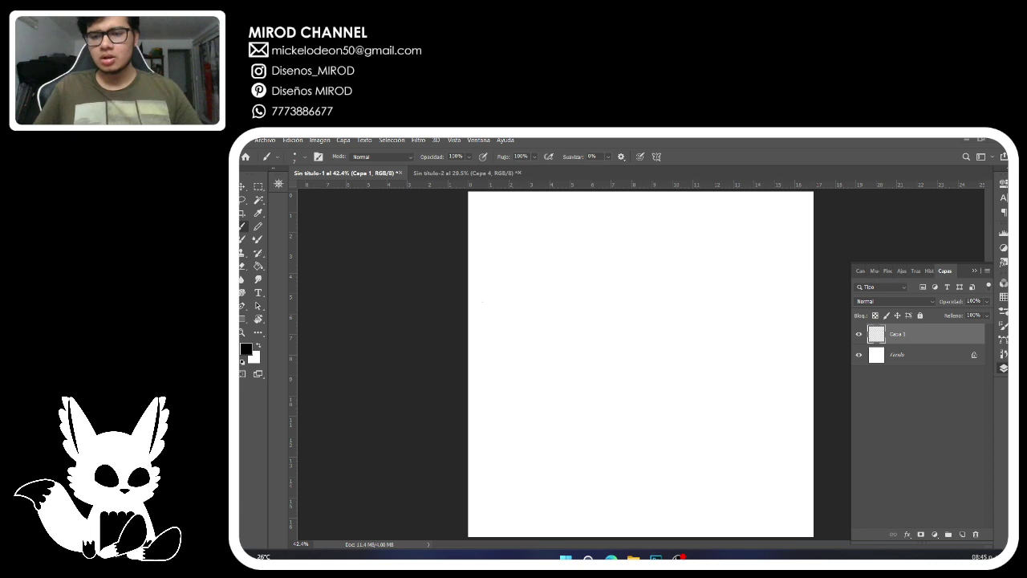
Switch to the Discord chat with the hat sketch and move its window aside to uncover the Photoshop canvas.
key("alt+Tab")
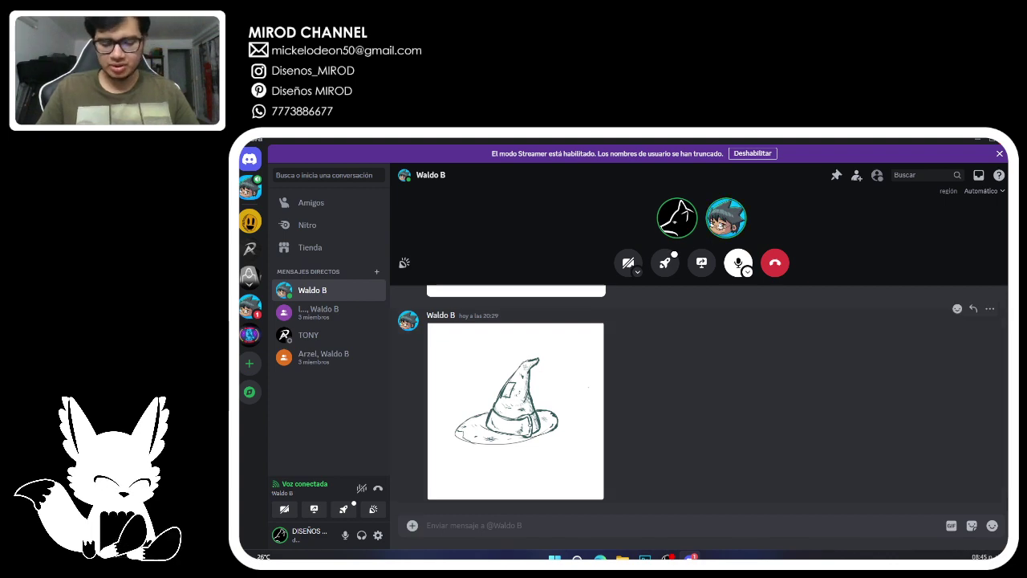
left_click_drag(621, 139, 1023, 133)
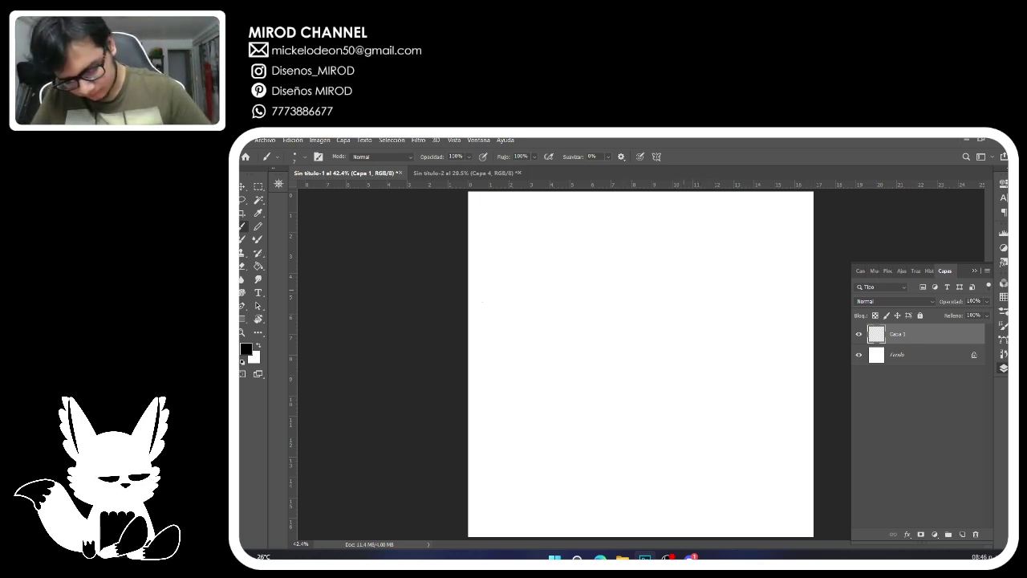
Sketch a sitting fox with tall ears and a curled tail in black on Capa 1, undoing unwanted strokes.
mouse_move(695, 287)
left_mouse_down()
mouse_move(681, 304)
mouse_move(697, 291)
mouse_move(688, 308)
mouse_move(704, 263)
mouse_move(706, 298)
mouse_move(681, 262)
mouse_move(677, 284)
mouse_move(708, 284)
mouse_move(704, 295)
mouse_move(676, 282)
mouse_move(690, 314)
mouse_move(727, 310)
left_mouse_up()
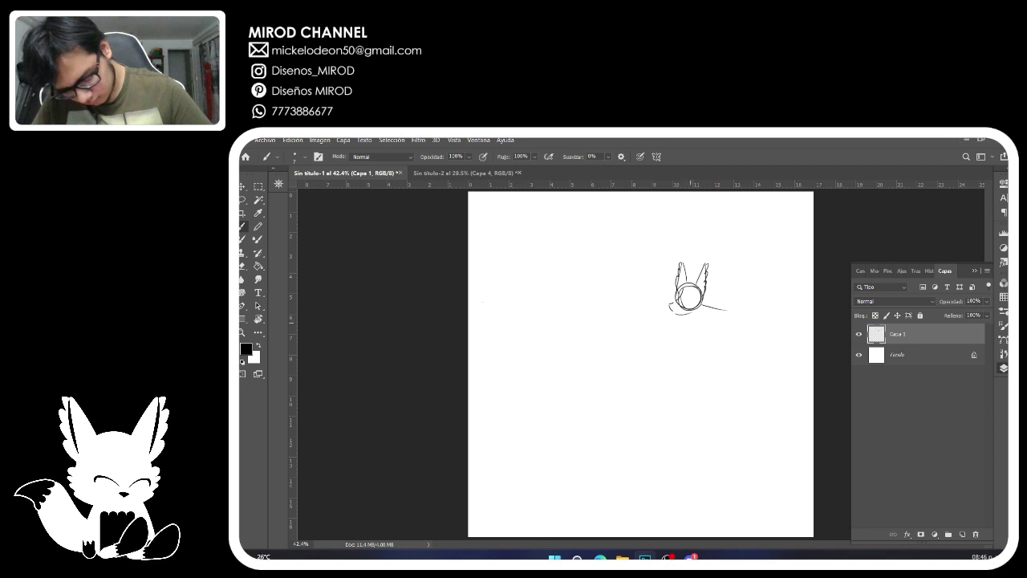
key("ctrl+z")
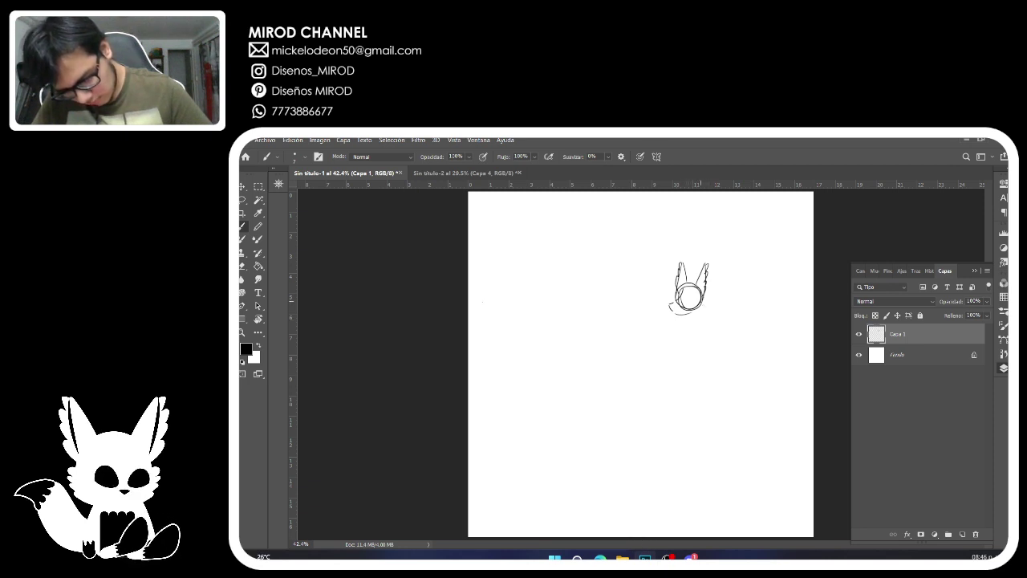
left_click_drag(705, 308, 707, 361)
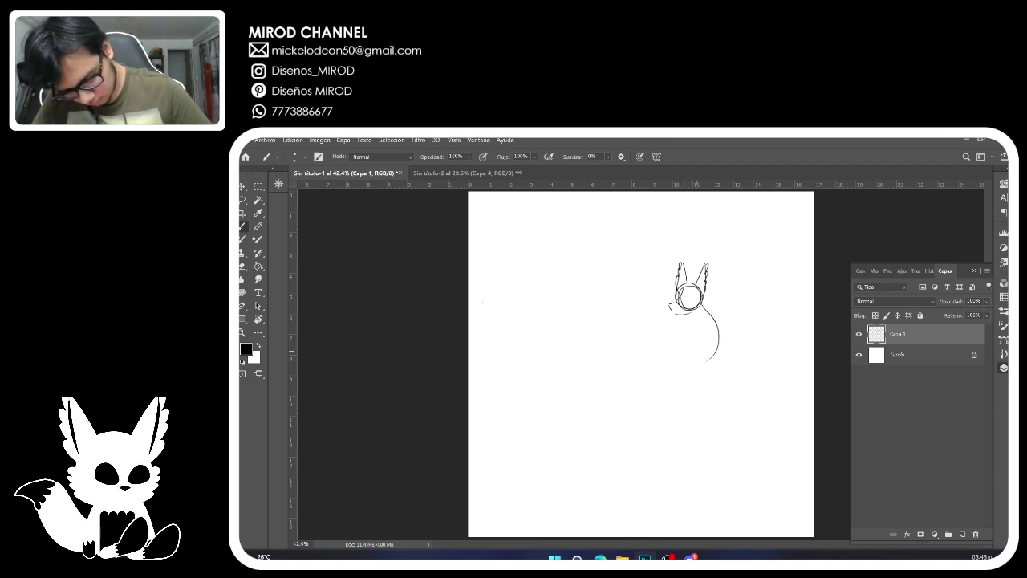
mouse_move(718, 329)
left_mouse_down()
mouse_move(666, 365)
mouse_move(654, 350)
mouse_move(706, 338)
mouse_move(670, 354)
left_mouse_up()
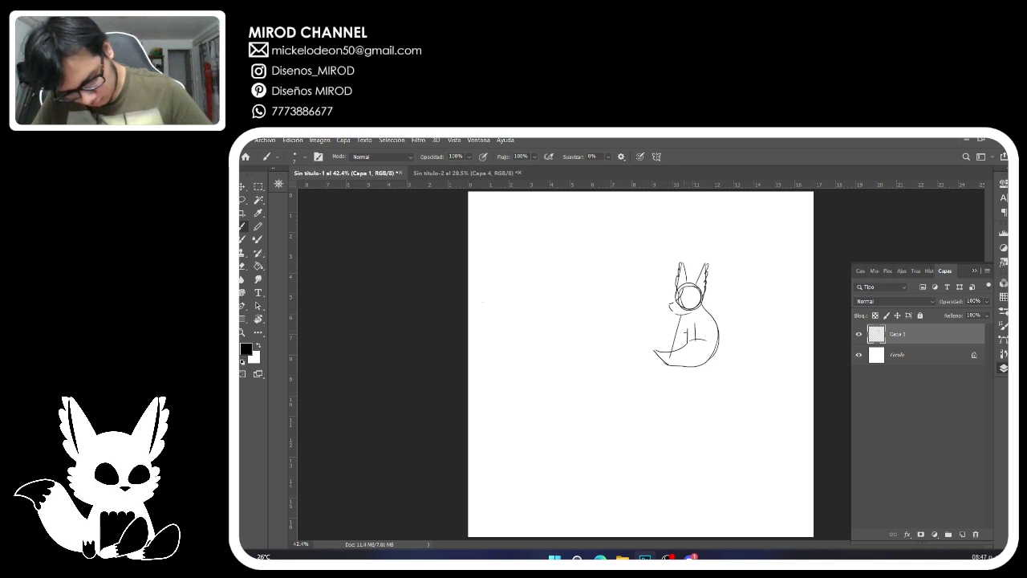
left_click_drag(686, 329, 680, 348)
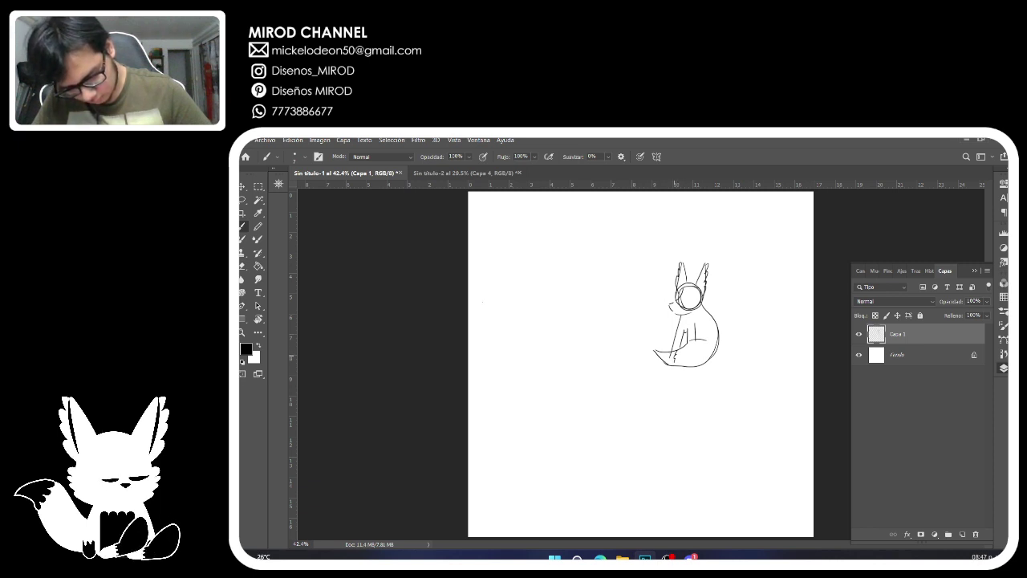
key("ctrl+z")
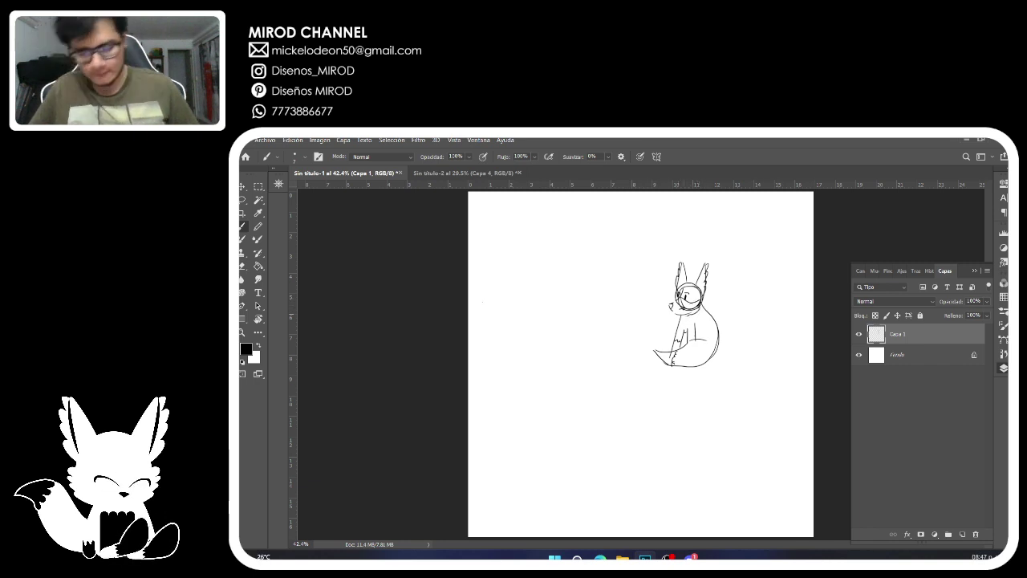
Take a screen snip of the entire canvas with the fox sketch.
key("super+shift+s")
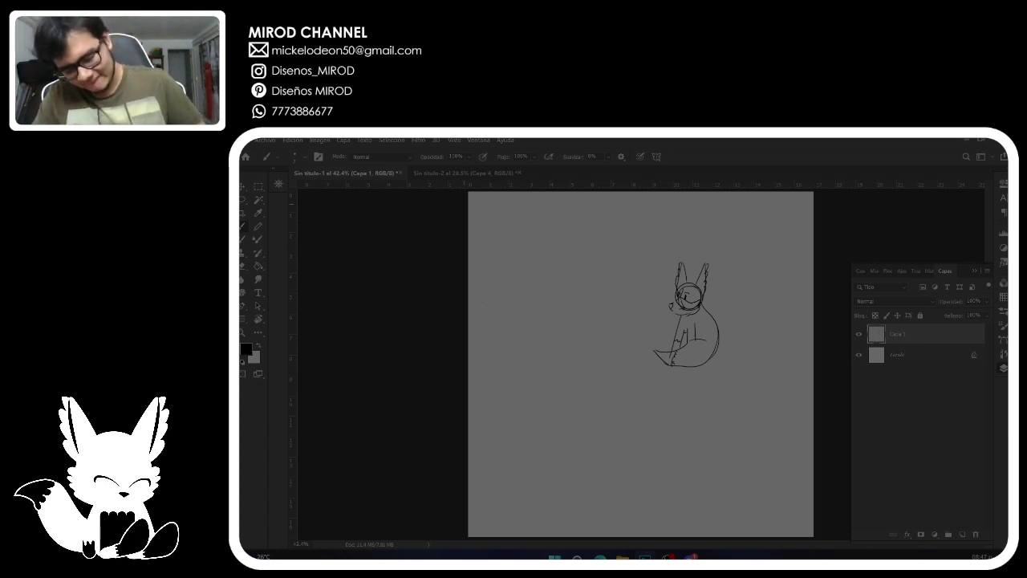
left_click_drag(468, 190, 812, 535)
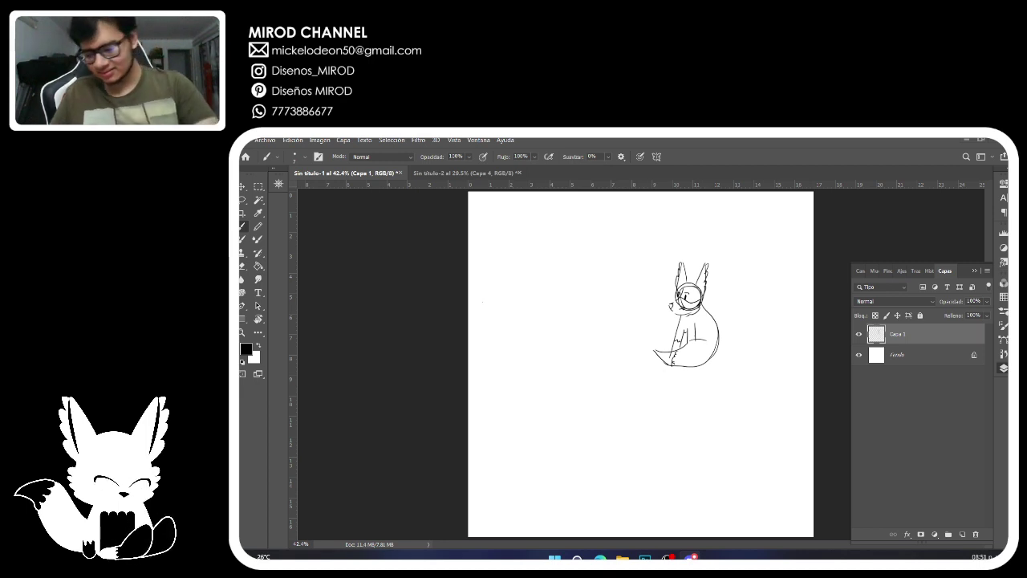
Hide the fox sketch on Capa 1 and paste the copied crocodile sketch onto a new layer.
key("ctrl+shift+alt+n")
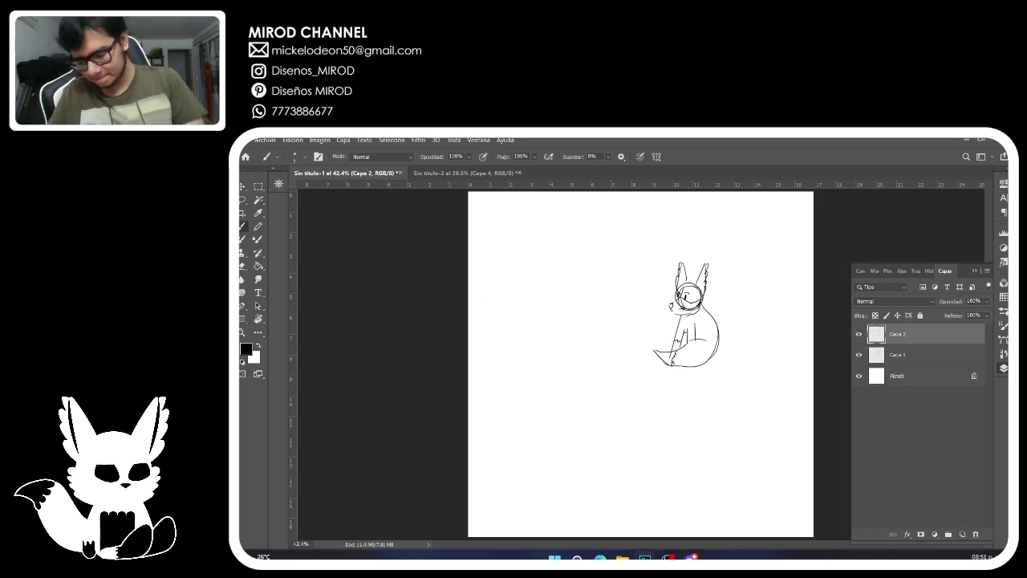
left_click(858, 354)
key("ctrl+v")
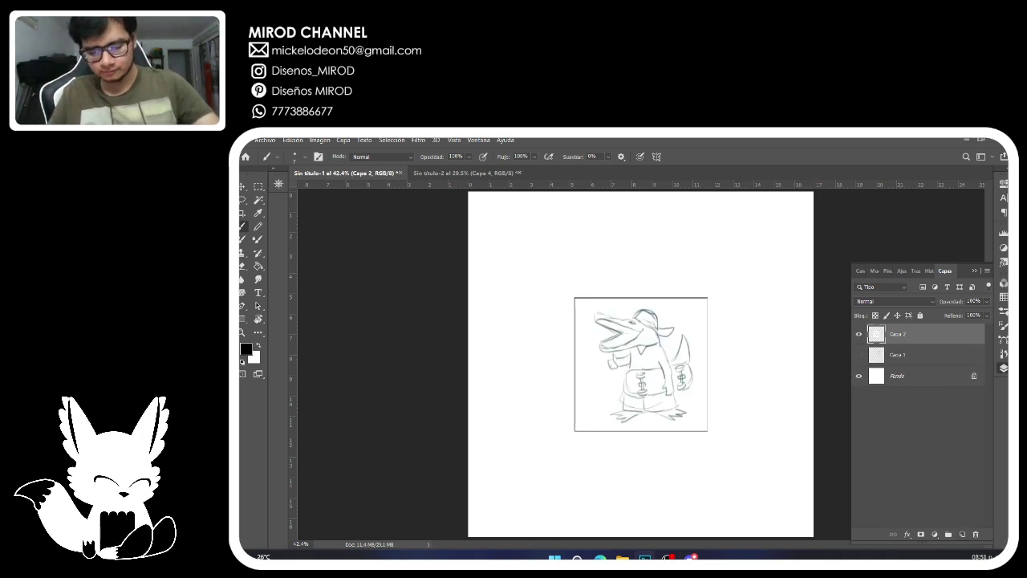
Move the crocodile sketch to the canvas's lower right area and enlarge it proportionally with Free Transform.
key("ctrl+t")
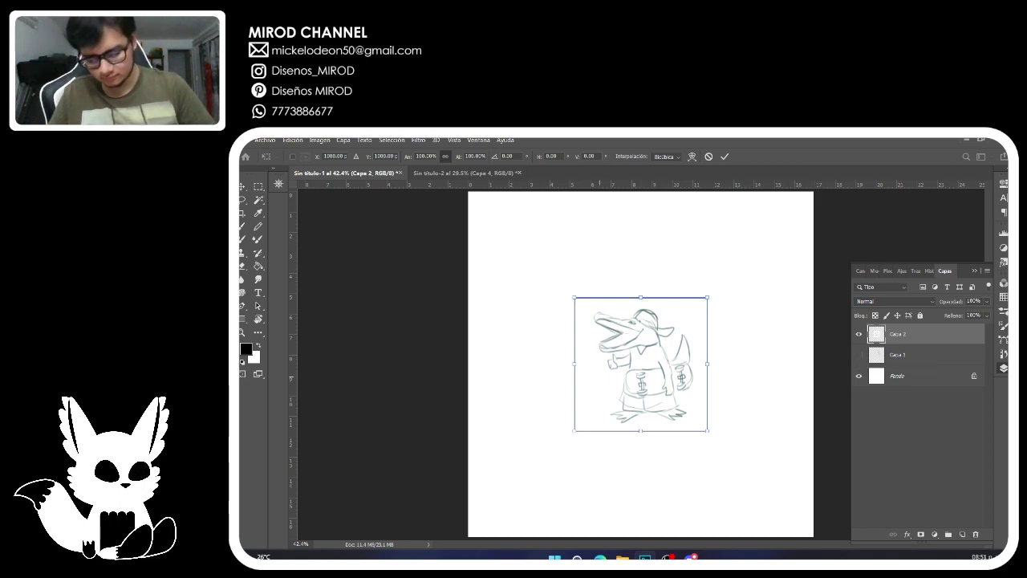
left_click_drag(610, 349, 694, 431)
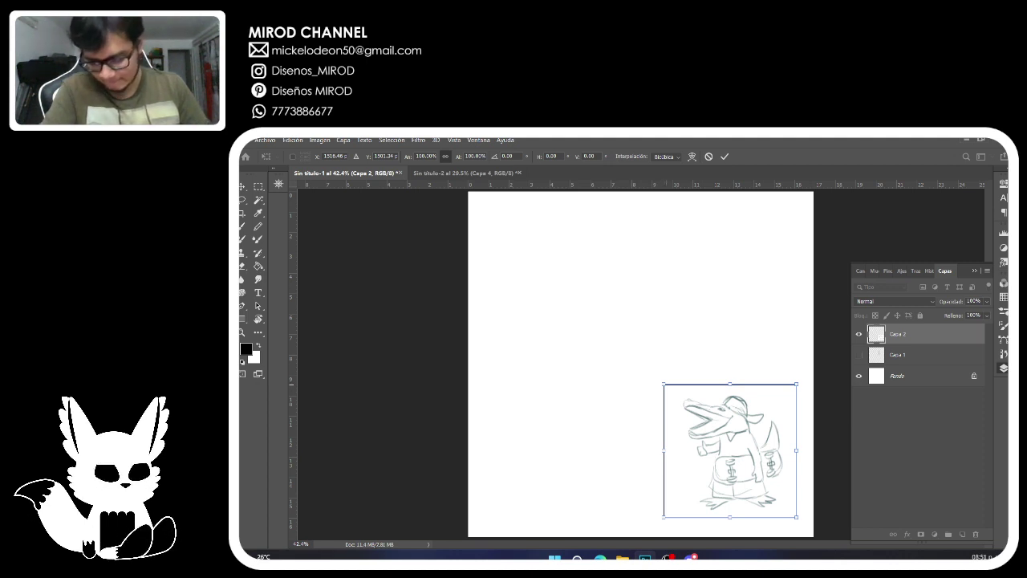
left_click_drag(664, 384, 631, 343)
key("ctrl+z")
key("Return")
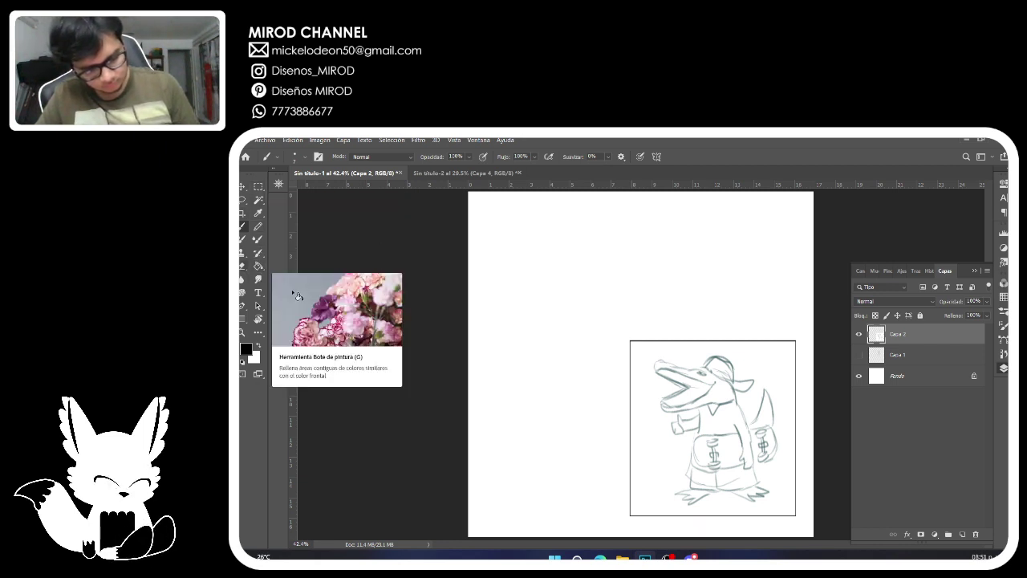
Erase the rectangular frame around the crocodile sketch on Capa 2 with the Eraser.
left_click(242, 266)
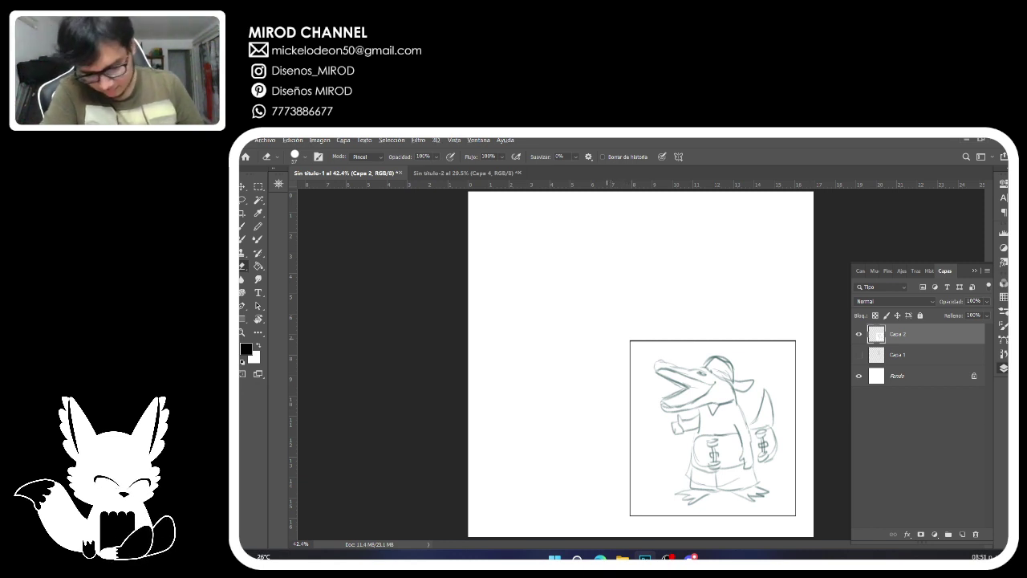
left_click_drag(598, 325, 646, 522)
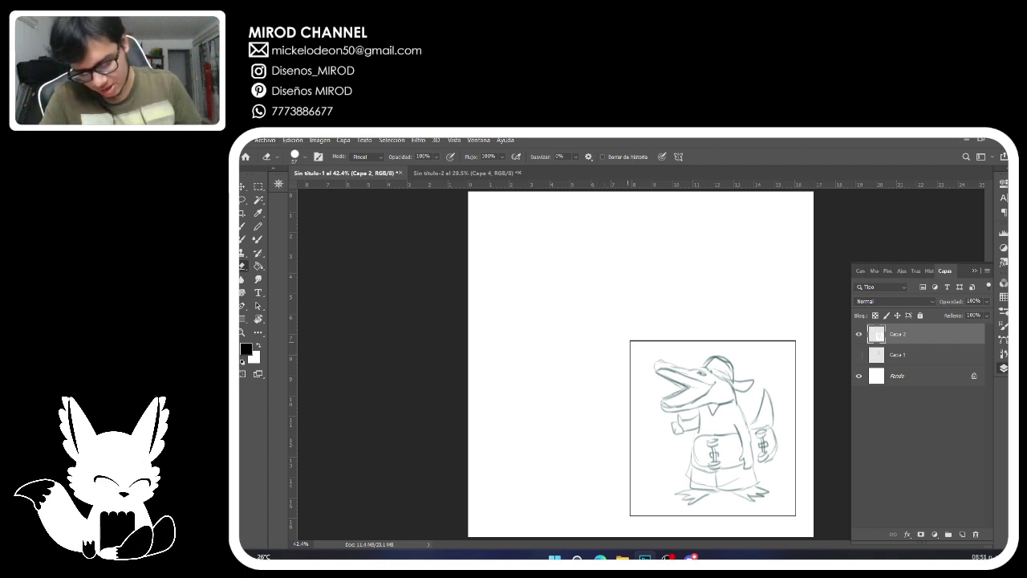
left_click_drag(629, 342, 630, 515)
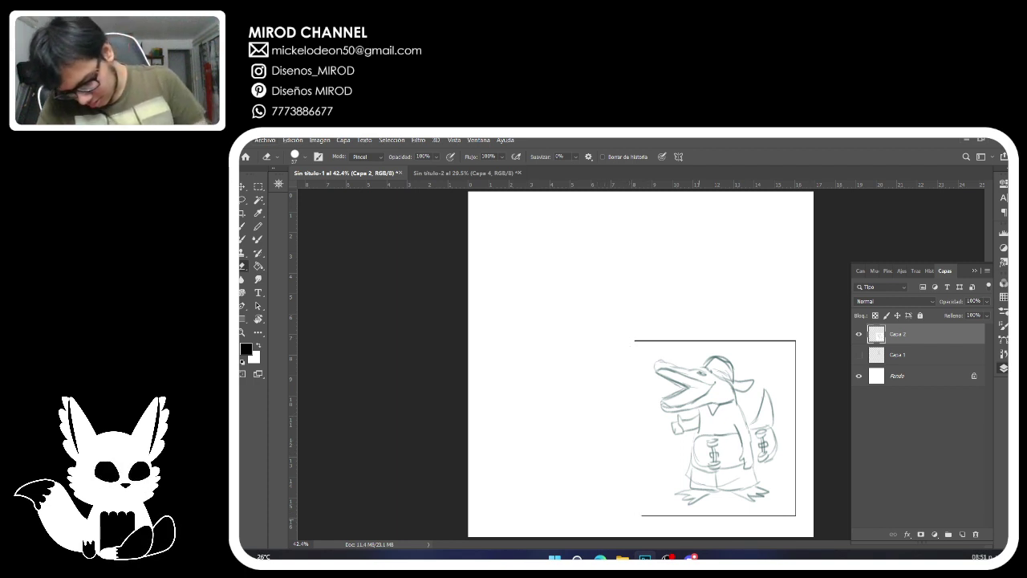
left_click_drag(786, 516, 773, 516)
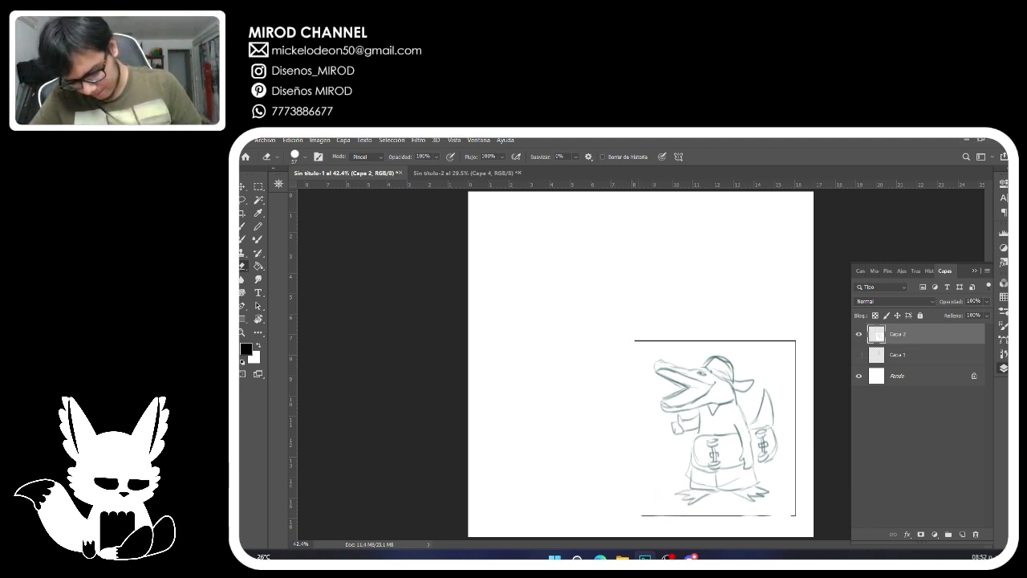
left_click_drag(754, 516, 641, 516)
mouse_move(795, 510)
left_mouse_down()
mouse_move(792, 340)
mouse_move(634, 341)
left_mouse_up()
left_click_drag(752, 340, 678, 340)
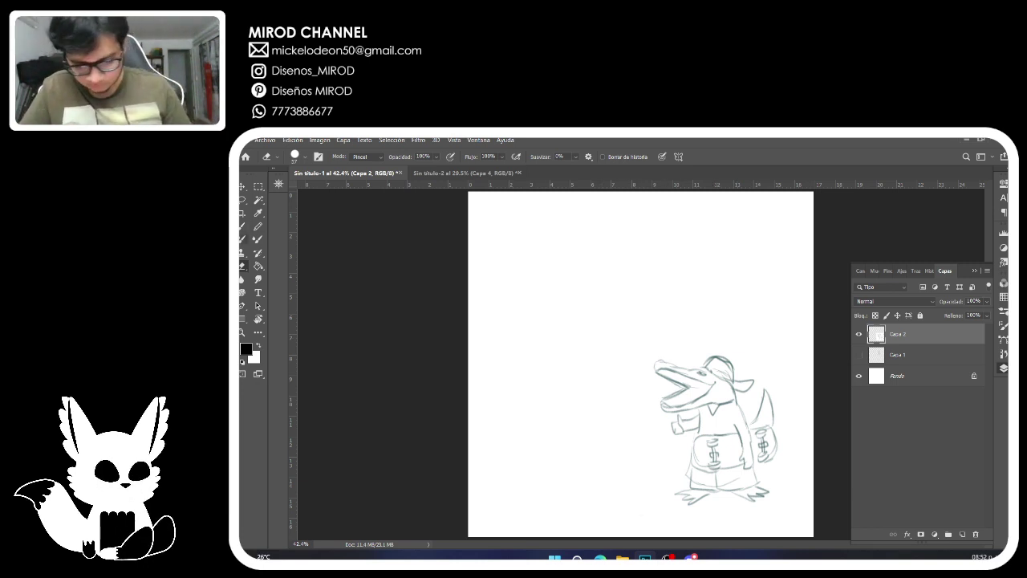
Add a new layer beneath the crocodile and brush a straight horizontal ground line from the canvas's left edge on it.
left_click(962, 534)
left_click_drag(911, 334, 911, 363)
key("b")
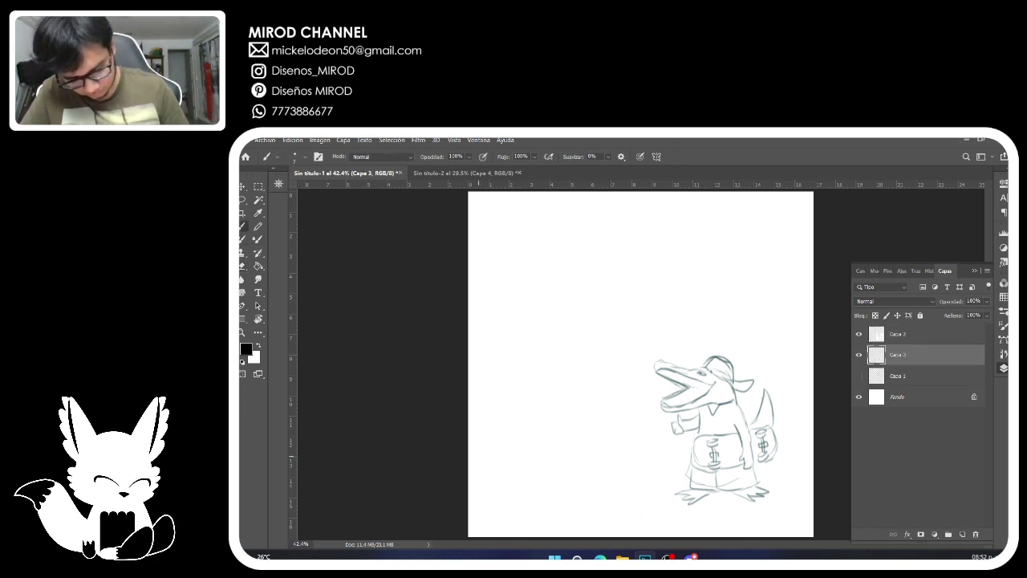
left_click_drag(470, 457, 633, 457)
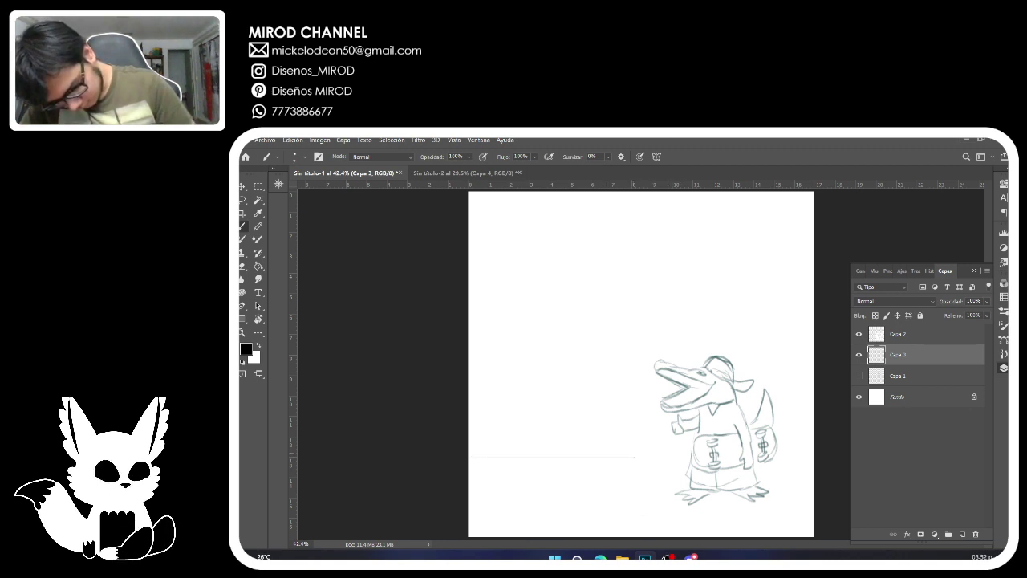
Place Capa 2 below Capa 3, set its blend mode to Multiplicar, and make Capa 3 active.
left_click_drag(910, 334, 910, 366)
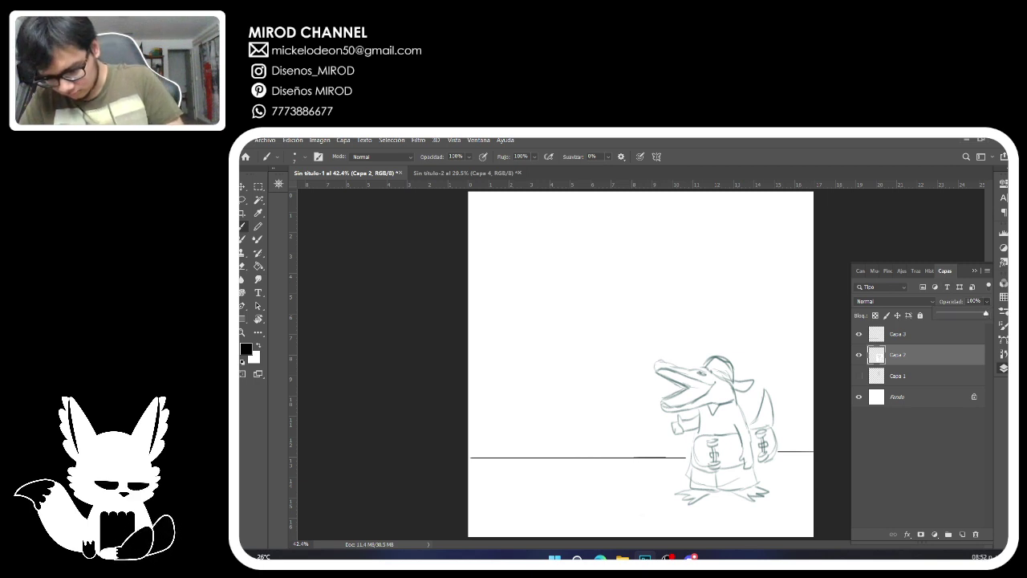
left_click(892, 301)
left_click(867, 329)
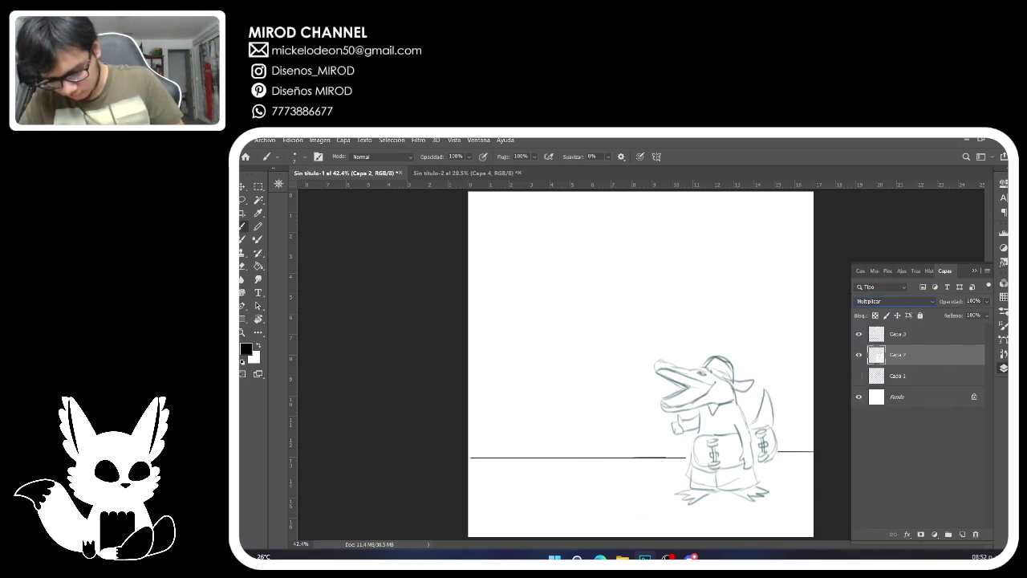
left_click(899, 333)
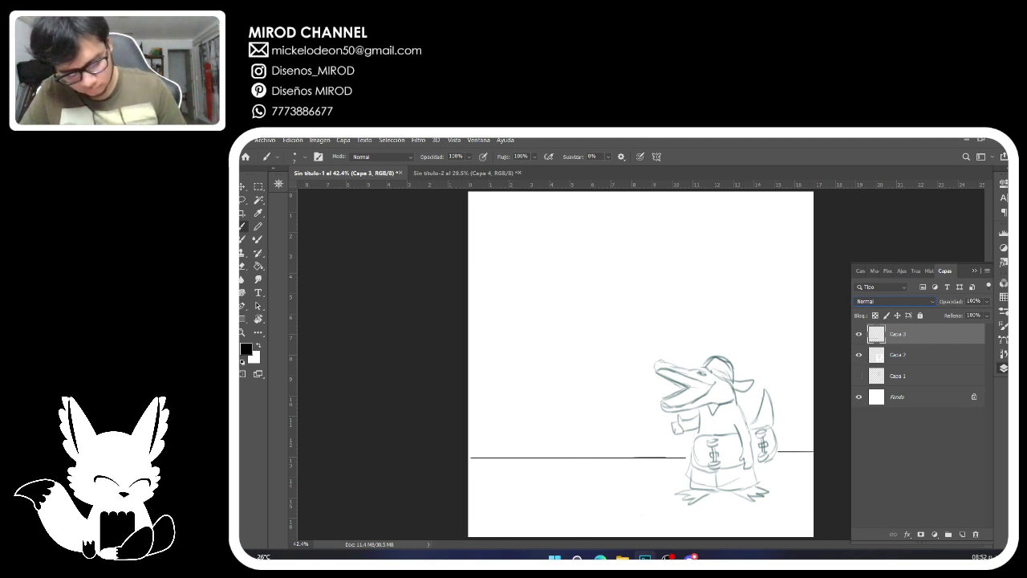
Draw a horizontal line across the canvas above the crocodile and a few staggered brick outlines below its left end.
left_click_drag(467, 288, 810, 288)
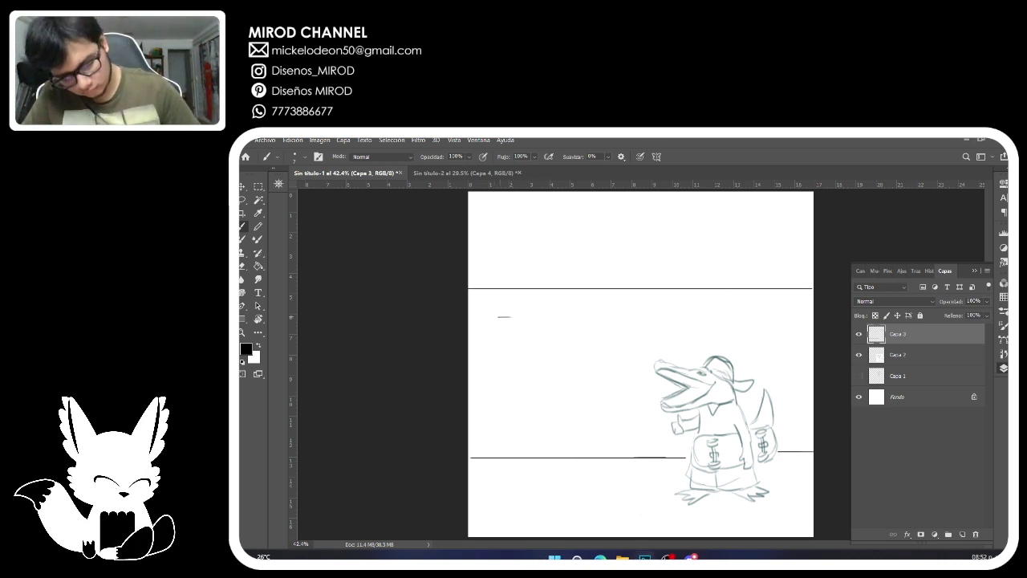
left_click_drag(497, 317, 485, 317)
mouse_move(486, 317)
left_mouse_down()
mouse_move(488, 327)
mouse_move(510, 326)
left_mouse_up()
mouse_move(516, 326)
left_mouse_down()
mouse_move(515, 314)
mouse_move(531, 323)
left_mouse_up()
mouse_move(533, 323)
left_mouse_down()
mouse_move(498, 334)
mouse_move(540, 334)
mouse_move(541, 347)
mouse_move(517, 350)
mouse_move(543, 349)
left_mouse_up()
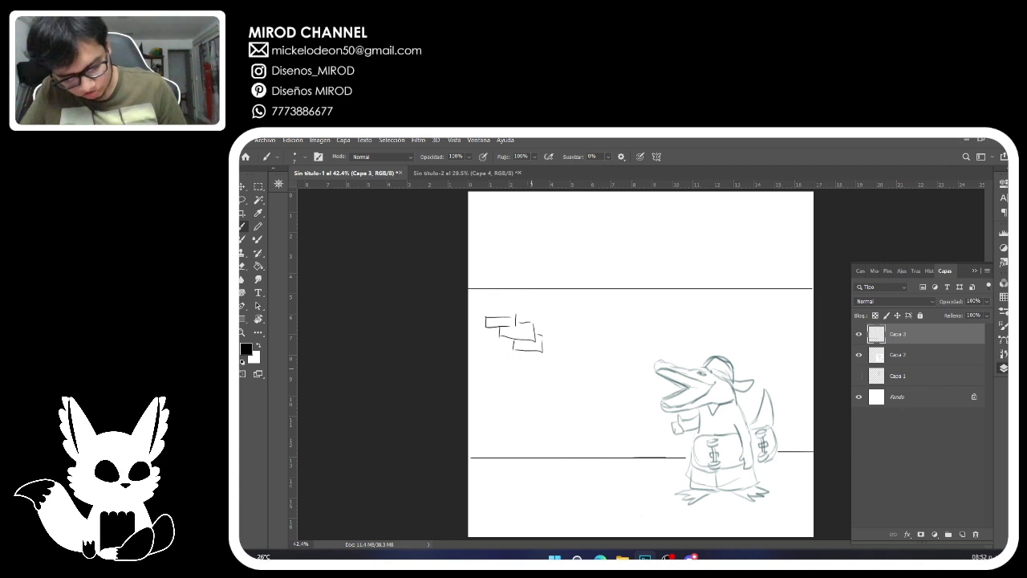
Sketch the hollow graffiti-style letters COCO in front of the crocodile's open mouth on Capa 3.
mouse_move(514, 382)
left_mouse_down()
mouse_move(535, 366)
mouse_move(529, 423)
mouse_move(550, 393)
mouse_move(543, 374)
mouse_move(529, 374)
mouse_move(527, 419)
left_mouse_up()
left_click_drag(528, 419, 542, 398)
mouse_move(575, 352)
left_mouse_down()
mouse_move(552, 374)
mouse_move(561, 400)
mouse_move(567, 372)
mouse_move(580, 399)
left_mouse_up()
left_click_drag(605, 346, 608, 407)
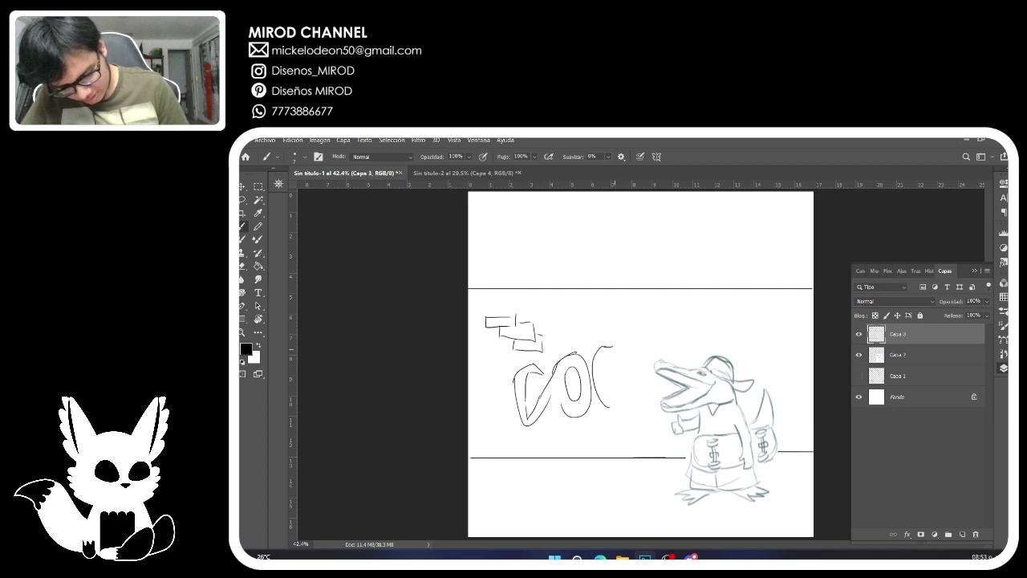
mouse_move(616, 348)
left_mouse_down()
mouse_move(622, 360)
mouse_move(607, 388)
mouse_move(620, 386)
mouse_move(606, 406)
left_mouse_up()
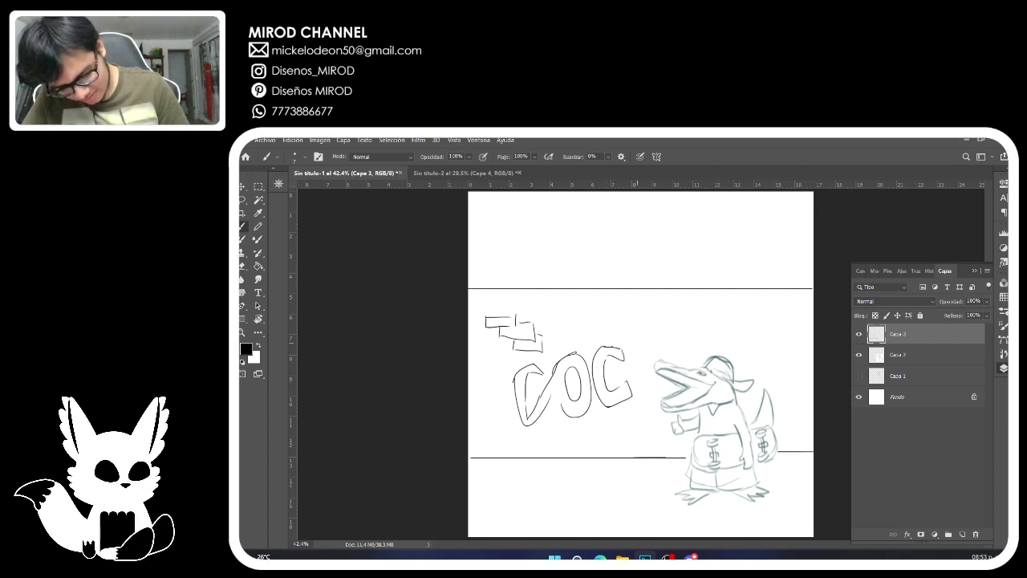
left_click_drag(646, 340, 634, 392)
mouse_move(648, 338)
left_mouse_down()
mouse_move(663, 355)
mouse_move(647, 398)
left_mouse_up()
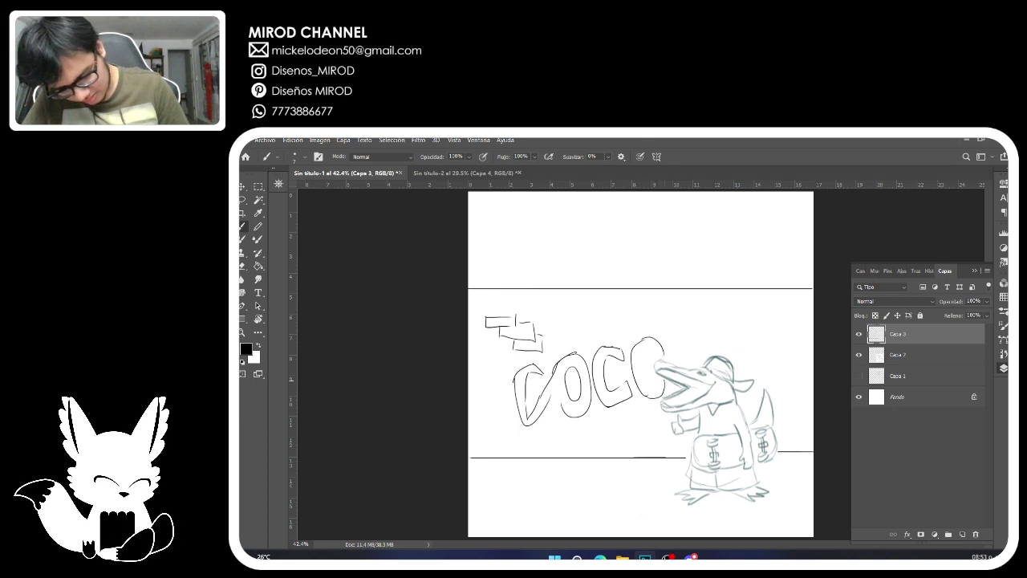
left_click_drag(654, 354, 644, 386)
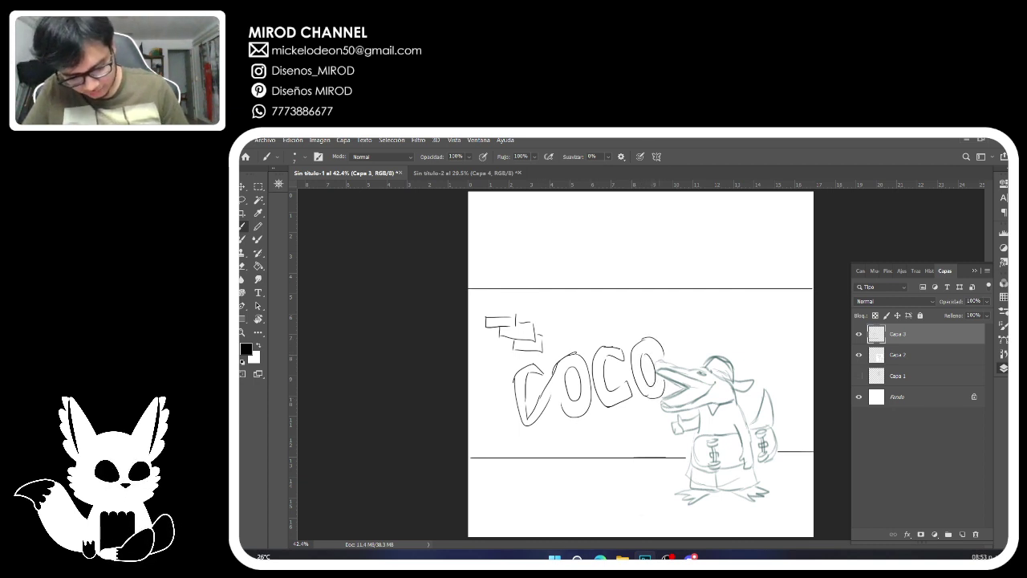
right_click(600, 557)
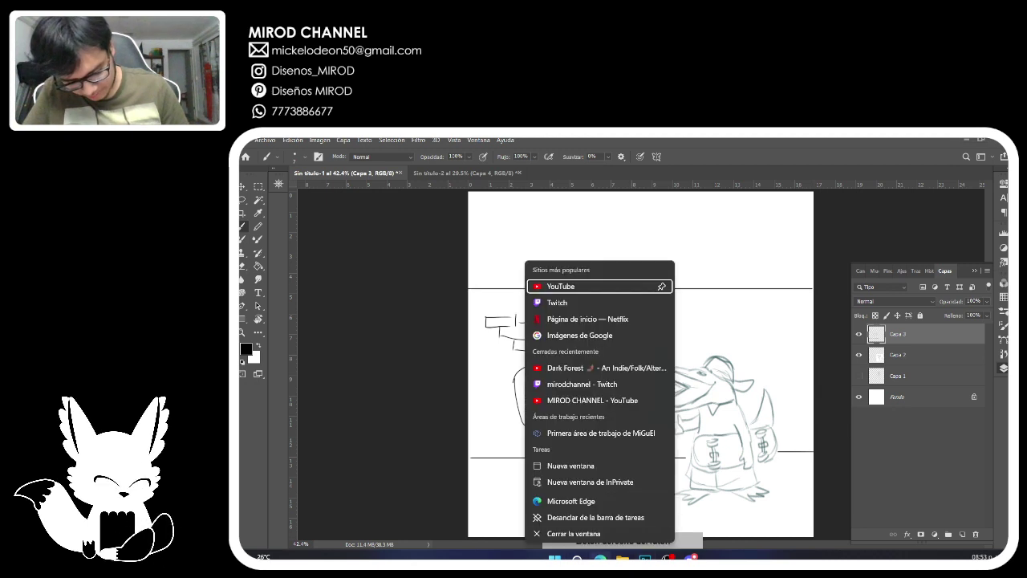
key("Escape")
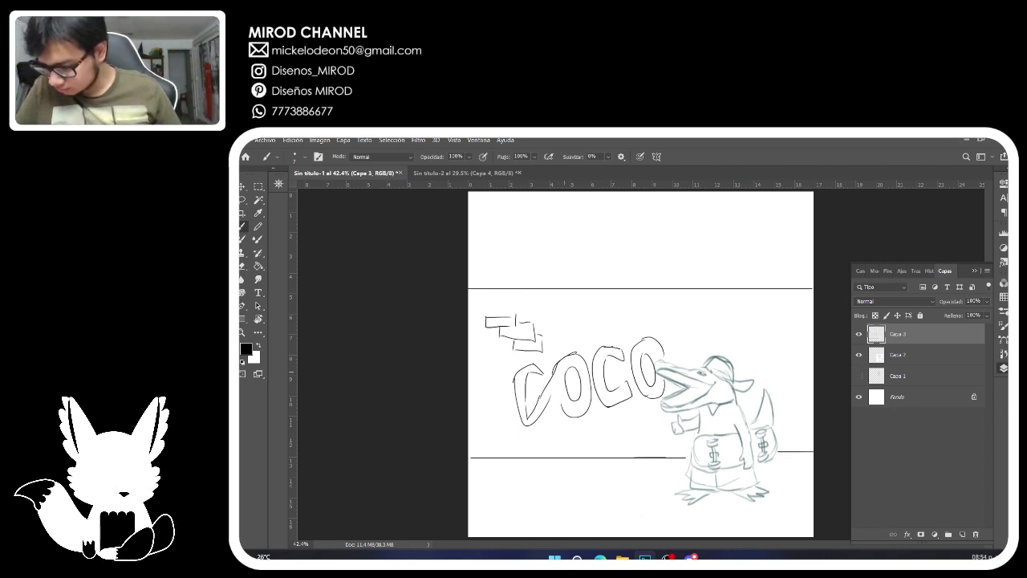
Roughly shade the first C and draw an outer contour around the COCO lettering.
mouse_move(538, 363)
left_mouse_down()
mouse_move(518, 400)
mouse_move(521, 421)
left_mouse_up()
mouse_move(520, 398)
left_mouse_down()
mouse_move(521, 413)
mouse_move(550, 403)
mouse_move(547, 392)
mouse_move(530, 423)
mouse_move(538, 356)
mouse_move(527, 368)
mouse_move(567, 414)
left_mouse_up()
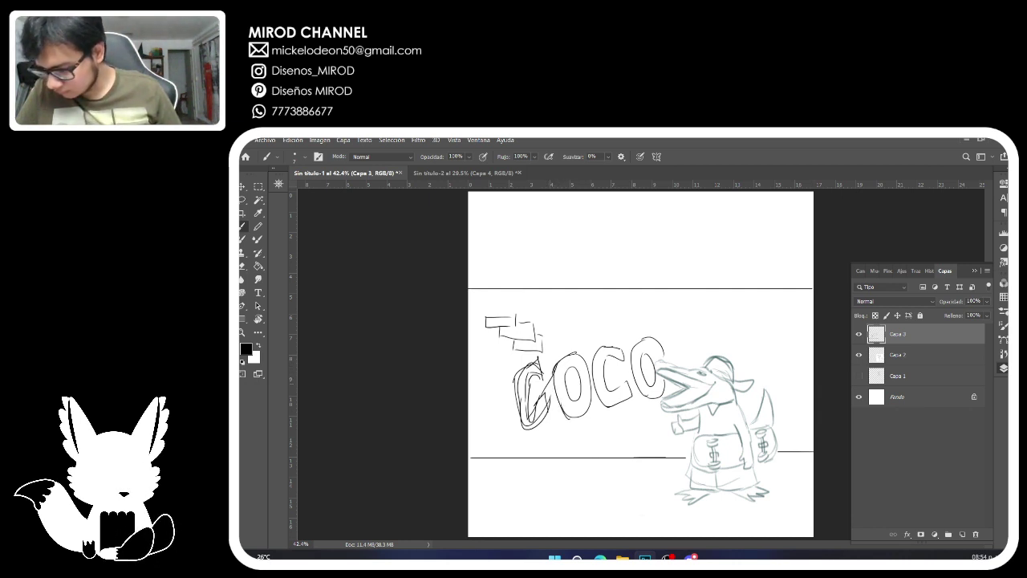
mouse_move(551, 361)
left_mouse_down()
mouse_move(656, 331)
mouse_move(672, 373)
mouse_move(658, 404)
mouse_move(553, 413)
mouse_move(518, 433)
mouse_move(509, 374)
mouse_move(557, 351)
left_mouse_up()
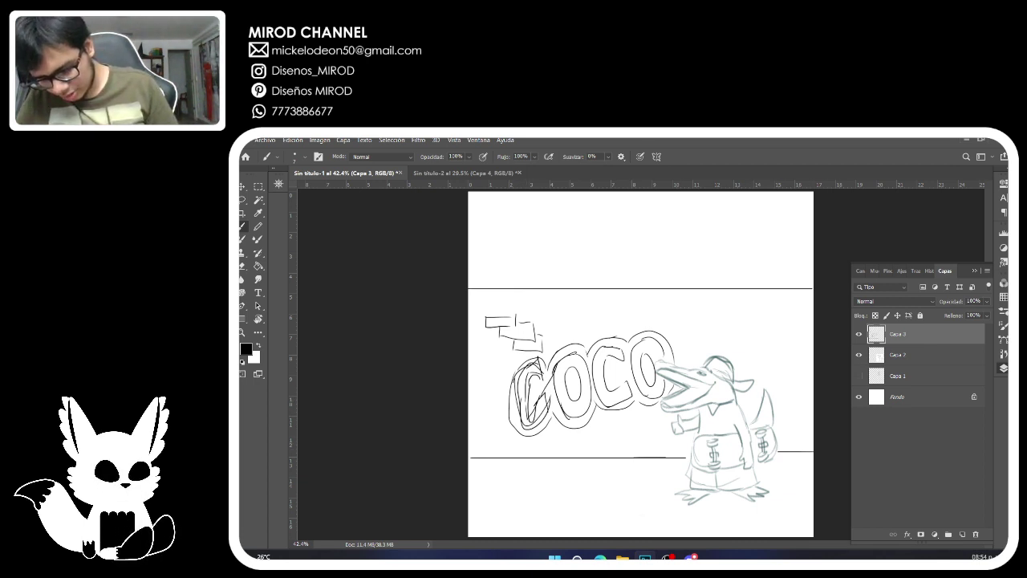
Add a new layer above Capa 3 and sketch a cluster of bricks above the crocodile's tail, undoing unwanted strokes.
left_click(858, 334)
left_click(962, 534)
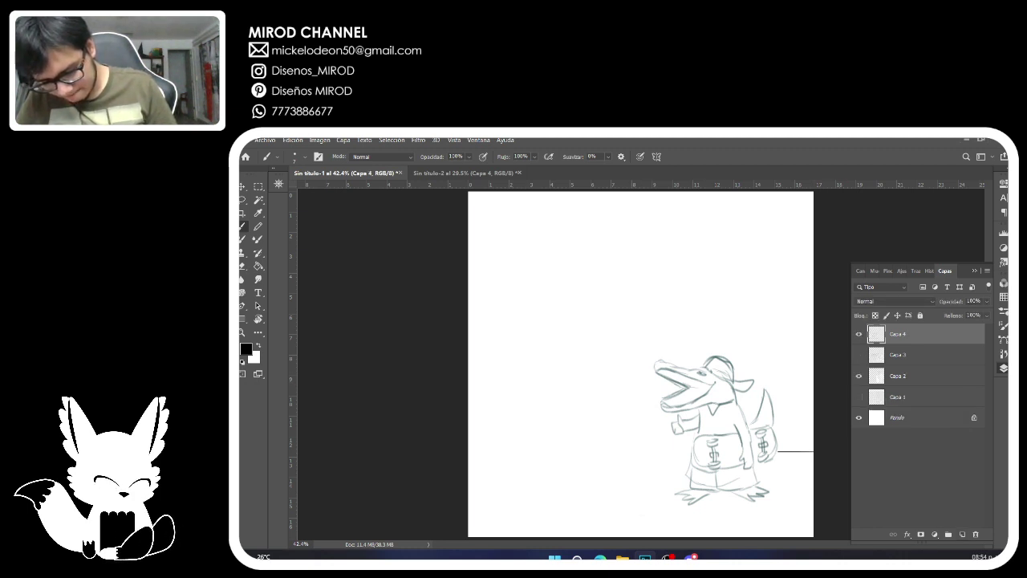
left_click(859, 354)
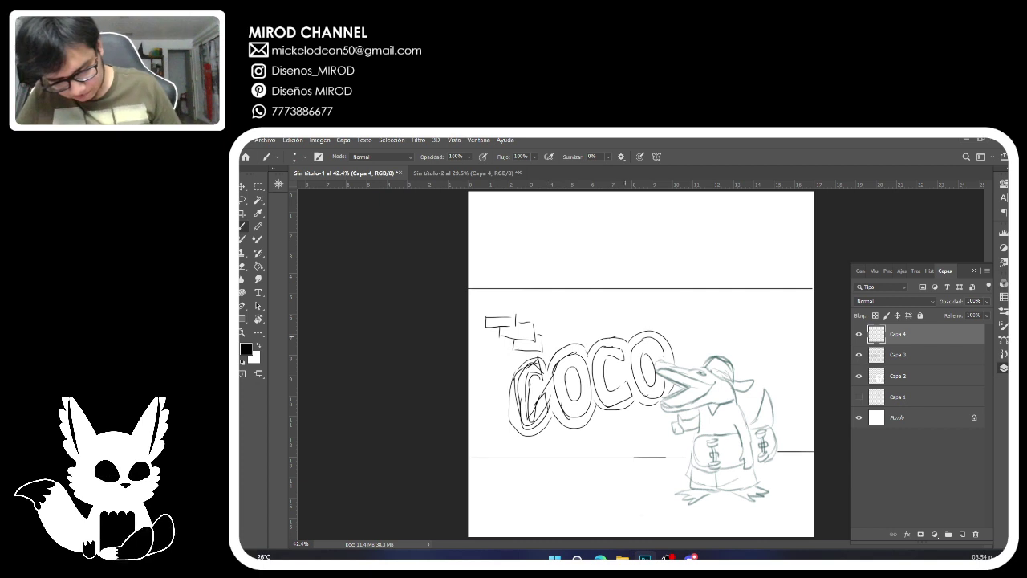
mouse_move(757, 315)
left_mouse_down()
mouse_move(789, 326)
mouse_move(771, 337)
mouse_move(798, 340)
mouse_move(803, 326)
mouse_move(790, 324)
mouse_move(759, 352)
left_mouse_up()
key("ctrl+z")
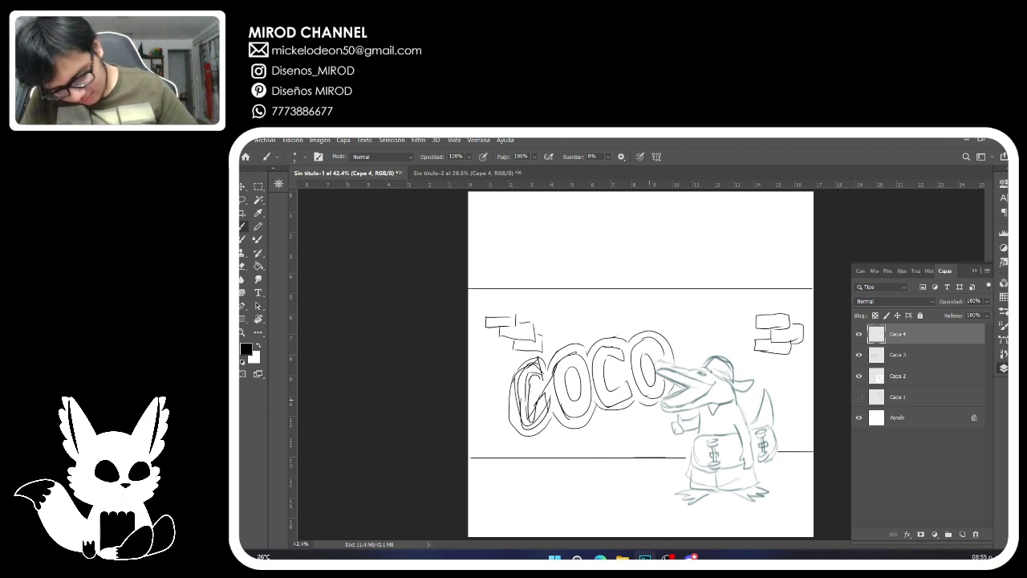
Try adding a curved lower edge beneath the COCO lettering on Capa 4, and undo its strokes.
mouse_move(650, 399)
left_mouse_down()
mouse_move(529, 434)
mouse_move(645, 428)
mouse_move(661, 407)
mouse_move(630, 424)
left_mouse_up()
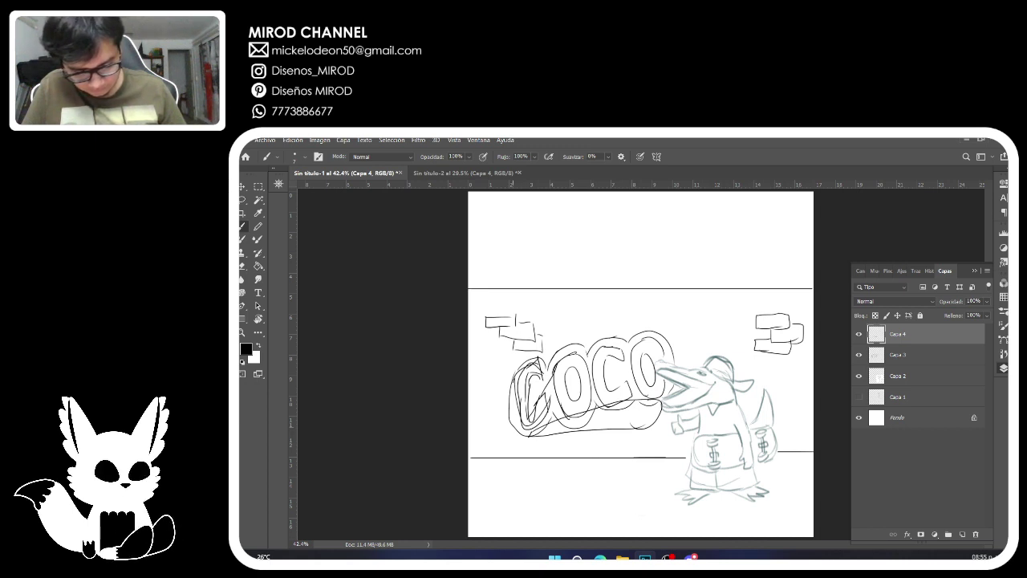
key("ctrl+z")
key("ctrl+z")
key("ctrl+z")
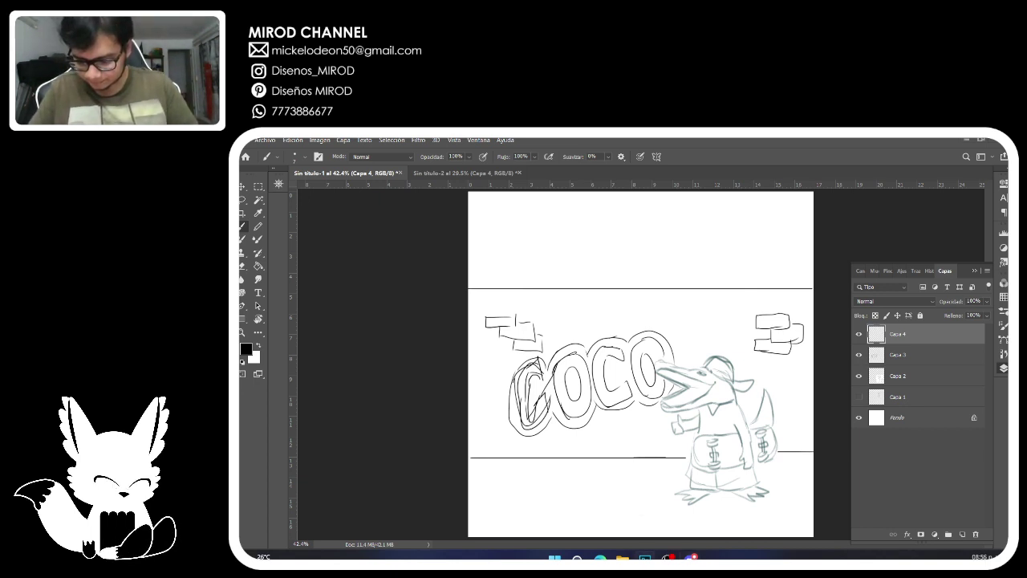
Group Capa 2, Capa 3 and Capa 4, and hide the group.
left_click(898, 375, "shift")
key("ctrl+g")
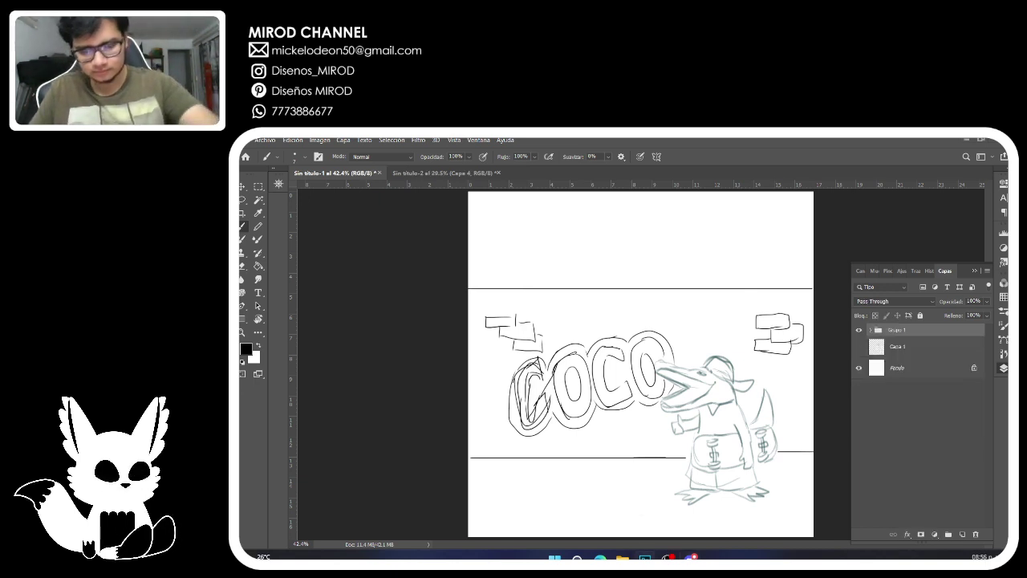
left_click(858, 329)
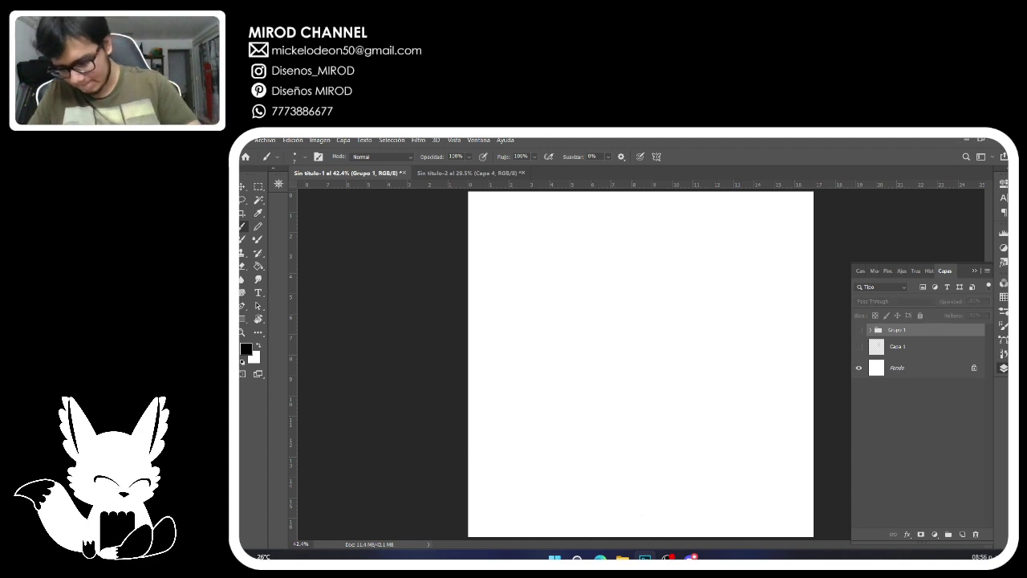
Paste the copied fox-on-cliff sketch onto a new layer above Grupo 1 and activate Free Transform on it.
key("ctrl+shift+alt+n")
key("ctrl+v")
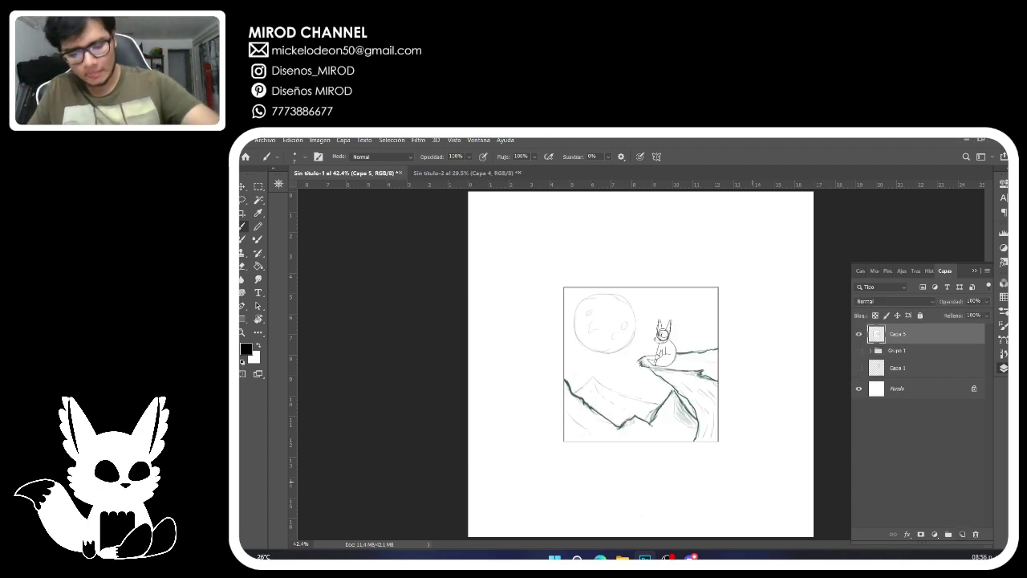
key("ctrl+t")
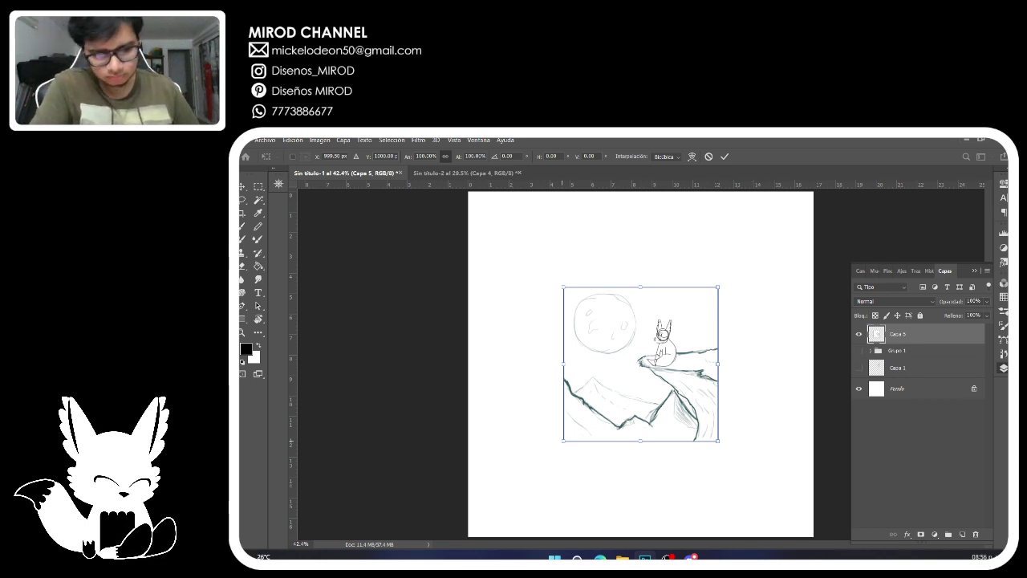
left_click_drag(563, 441, 481, 504)
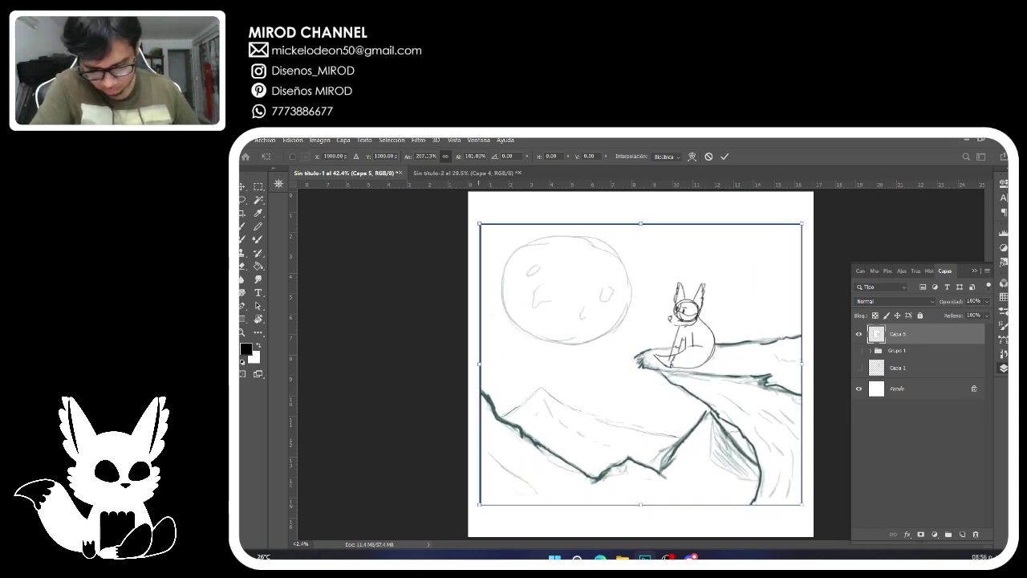
key("ctrl+z")
left_click_drag(564, 441, 503, 494)
key("ctrl+z")
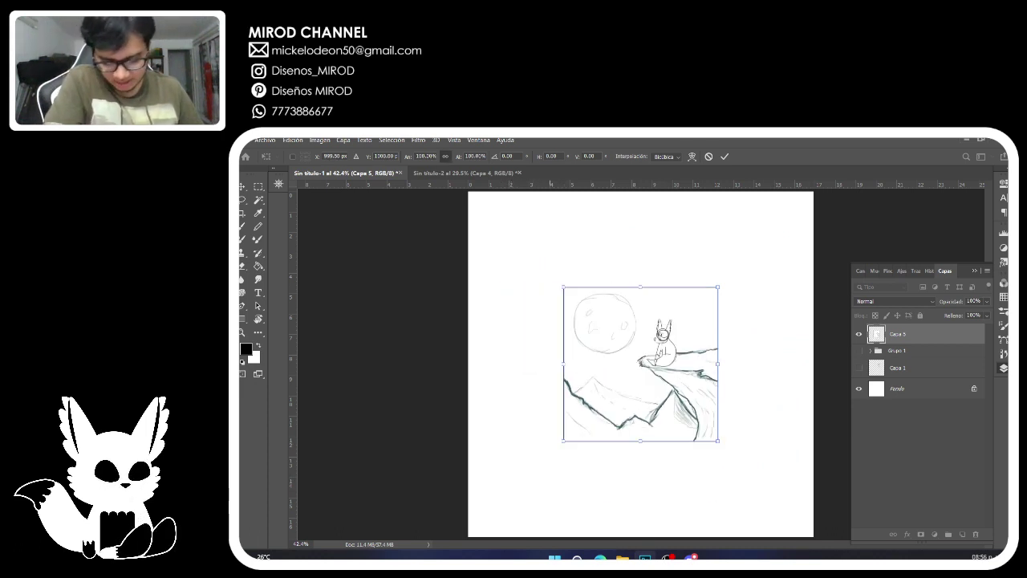
left_click_drag(548, 445, 552, 452)
key("ctrl+z")
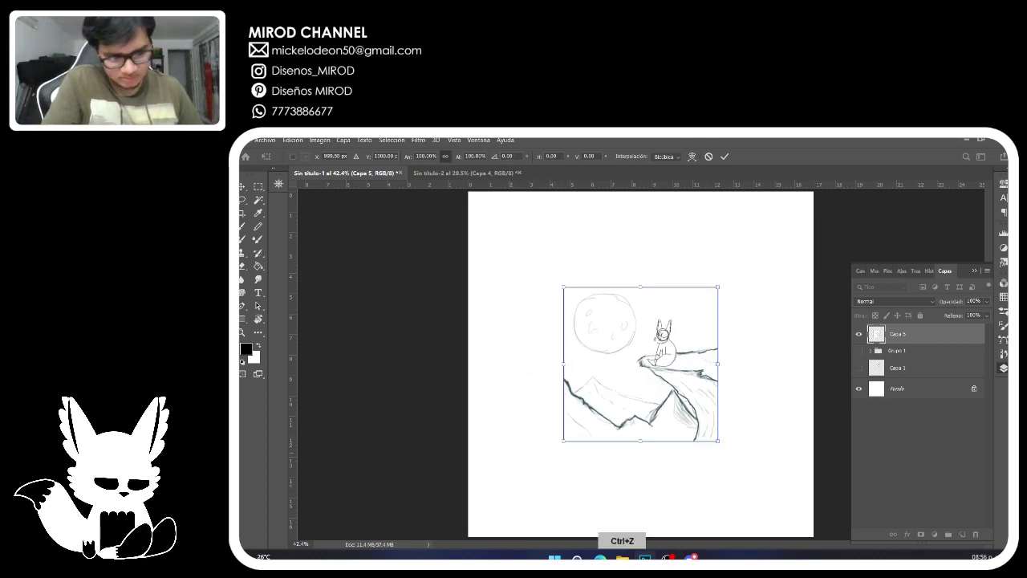
Scale the pasted fox-on-cliff sketch proportionally from its centre until it fills the square canvas, and apply the transform.
left_click_drag(563, 440, 470, 536)
key("Return")
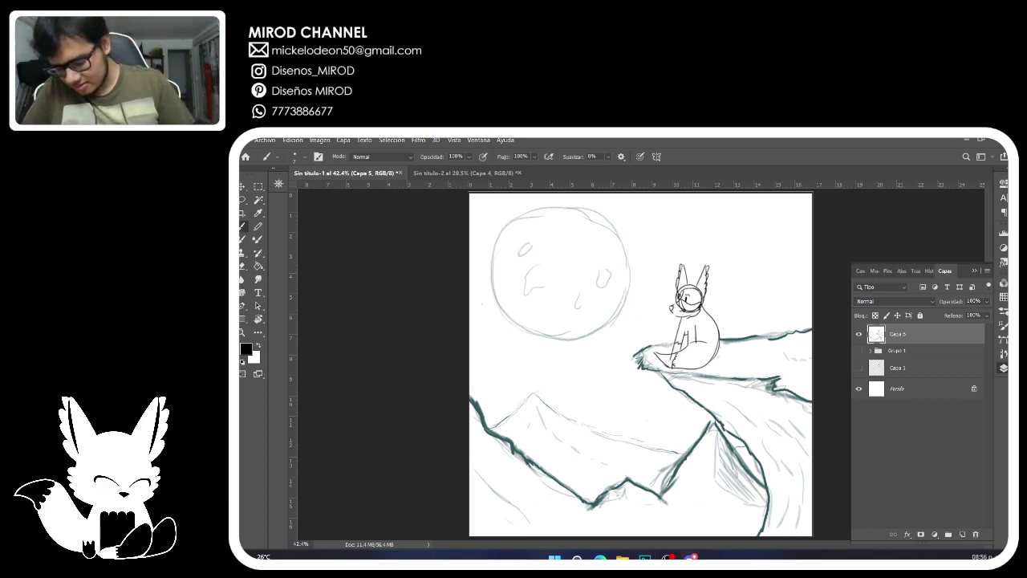
Add a new layer above Capa 5 and sketch a large cloud above the cliff and a smaller one below the moon, undoing unwanted strokes.
key("ctrl+shift+alt+n")
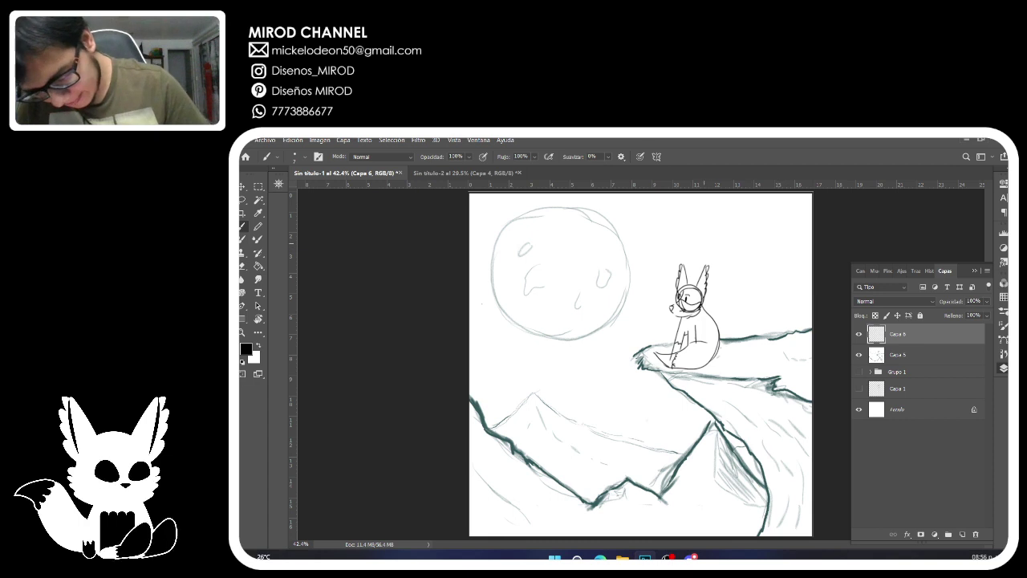
left_click_drag(806, 215, 763, 219)
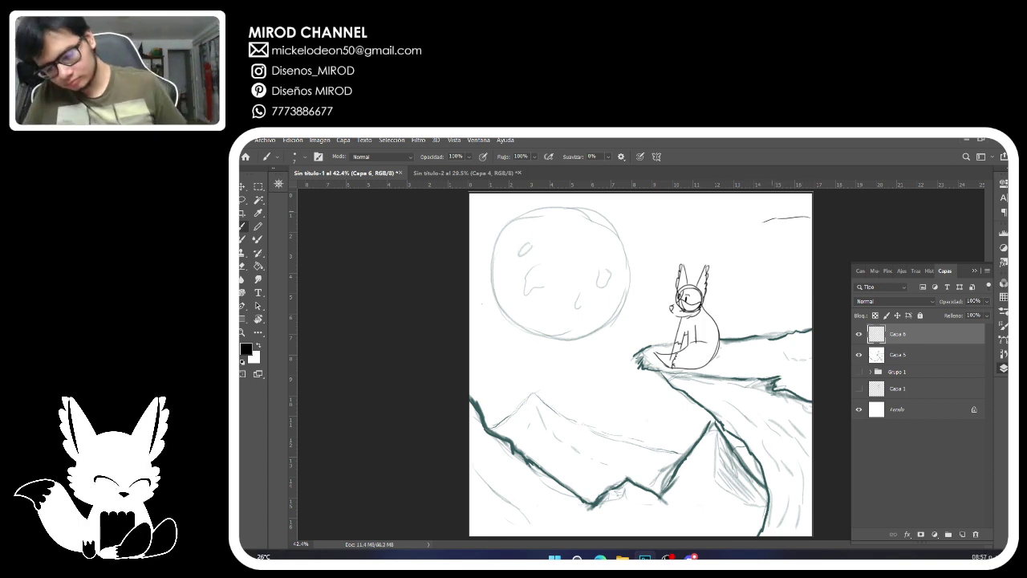
key("ctrl+z")
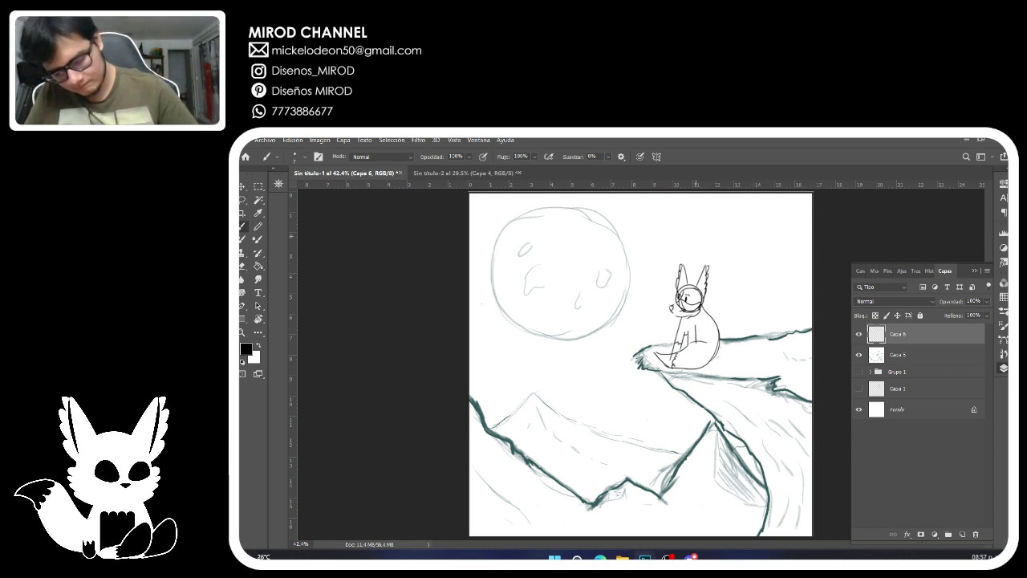
mouse_move(696, 234)
left_mouse_down()
mouse_move(801, 207)
mouse_move(706, 233)
mouse_move(728, 247)
mouse_move(810, 250)
left_mouse_up()
key("ctrl+z")
key("ctrl+z")
key("ctrl+z")
key("ctrl+z")
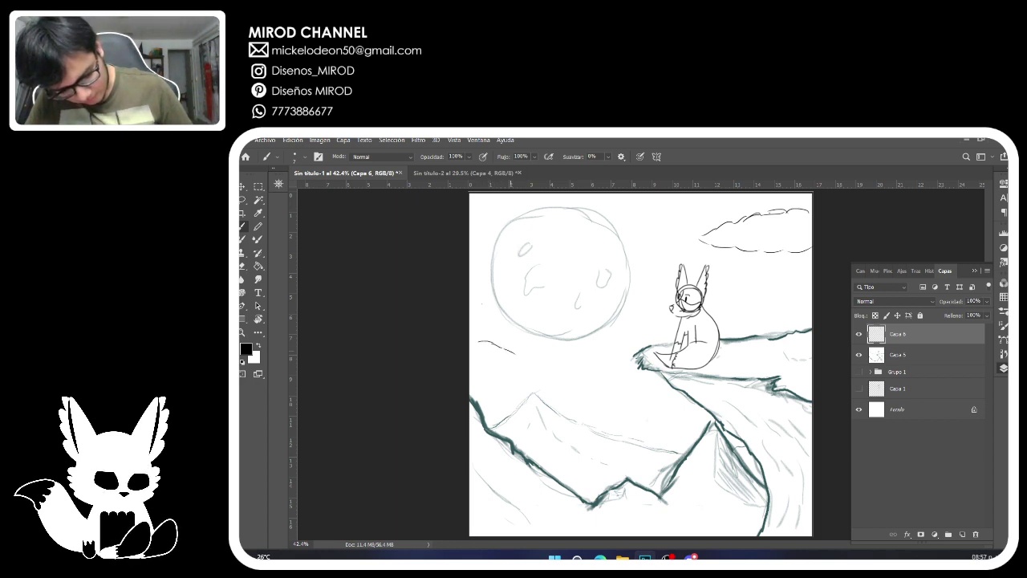
left_click_drag(473, 370, 491, 367)
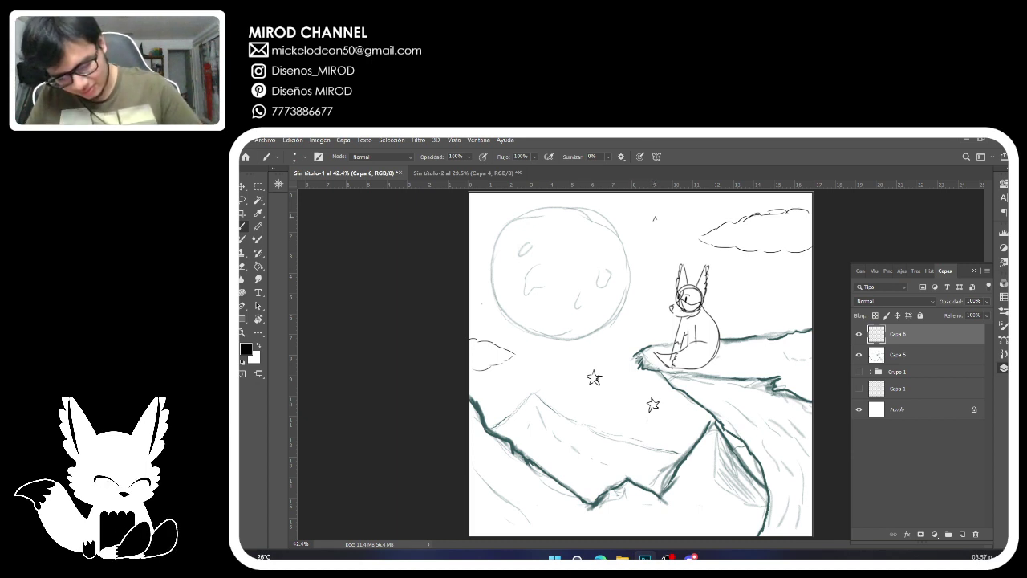
Draw small five-pointed stars above and behind the fox and in the sky's upper-left corner.
left_click_drag(654, 220, 659, 225)
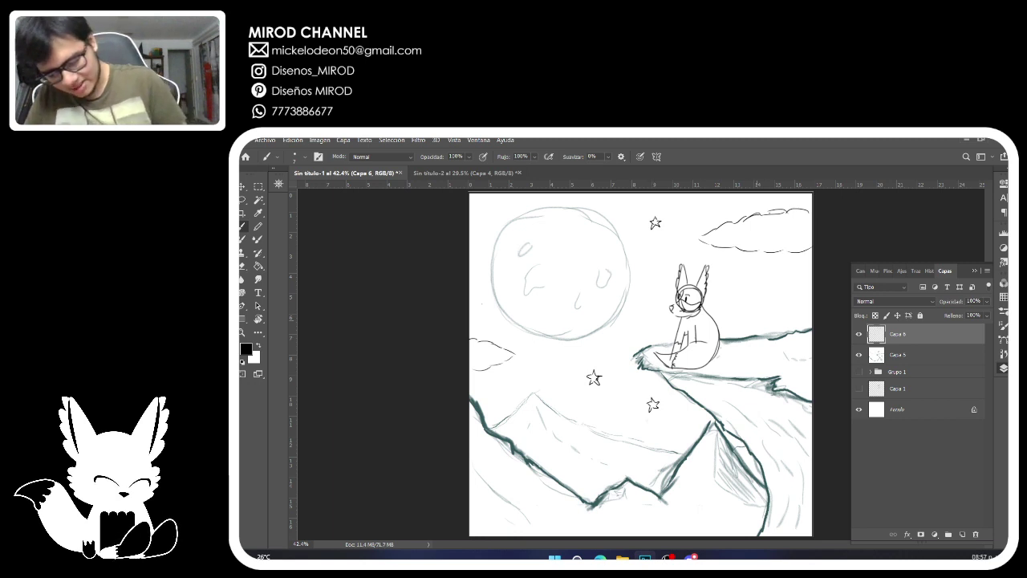
left_click_drag(767, 300, 774, 301)
left_click_drag(763, 302, 771, 307)
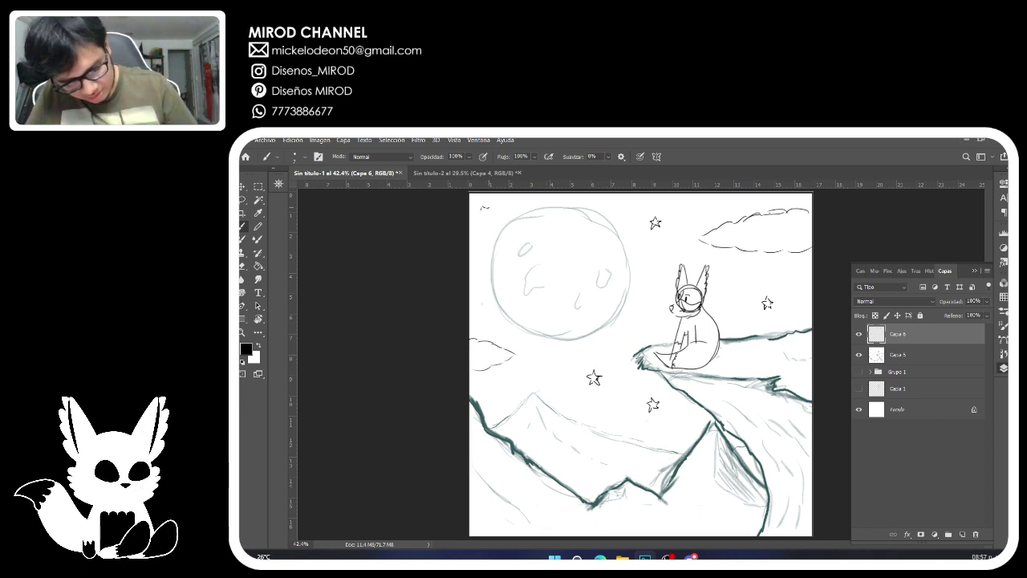
left_click_drag(482, 215, 490, 210)
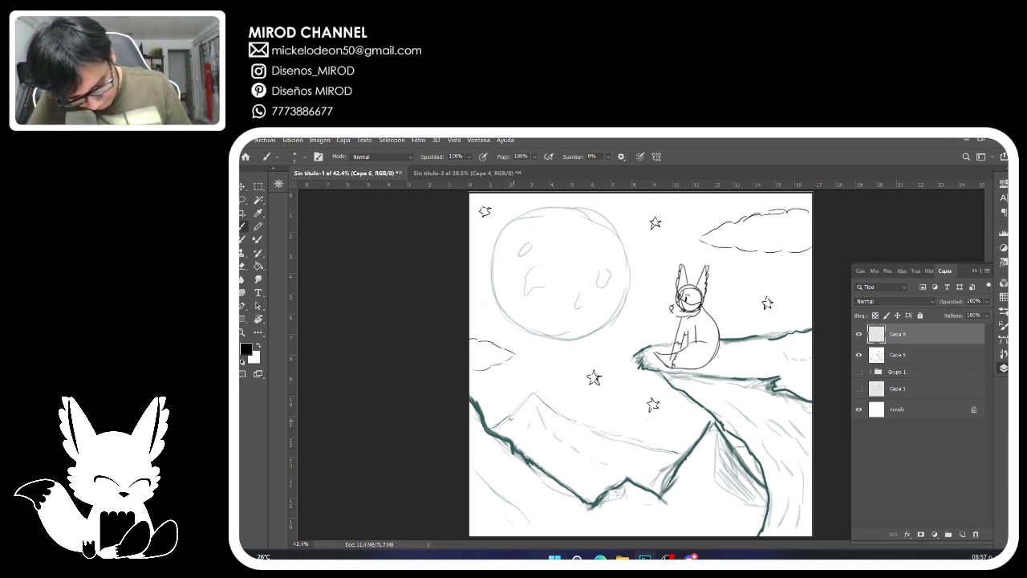
Add short jagged strokes to the distant peak and the cliff surface, and sketch a cloud beneath the cliff tip.
left_click_drag(512, 419, 553, 421)
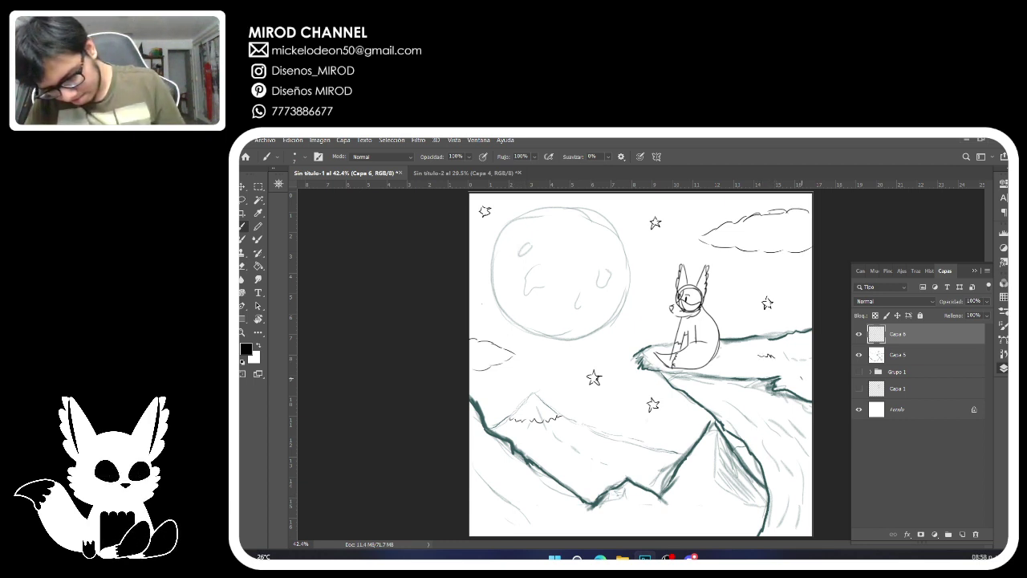
left_click_drag(737, 361, 726, 359)
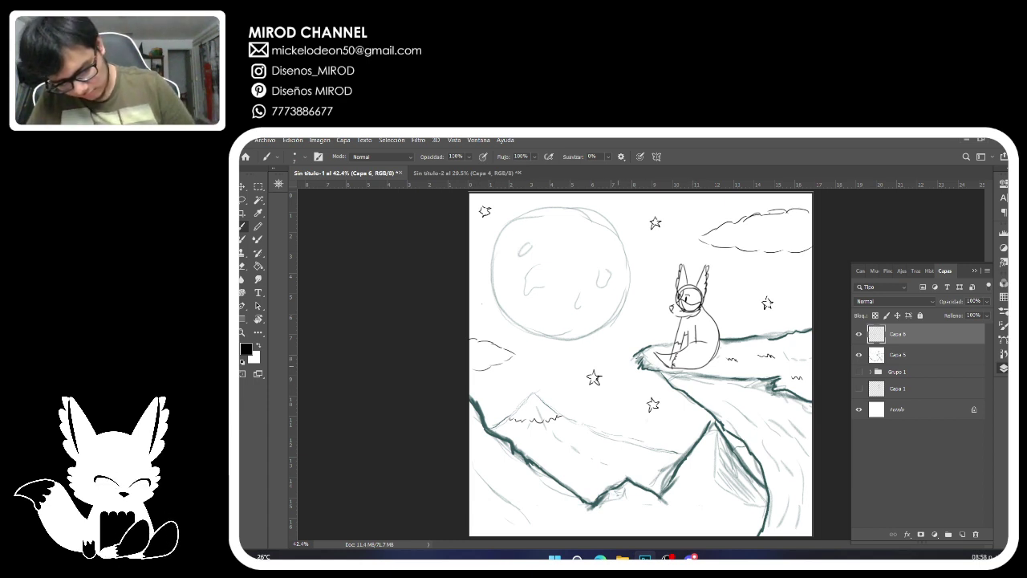
left_click_drag(629, 376, 671, 389)
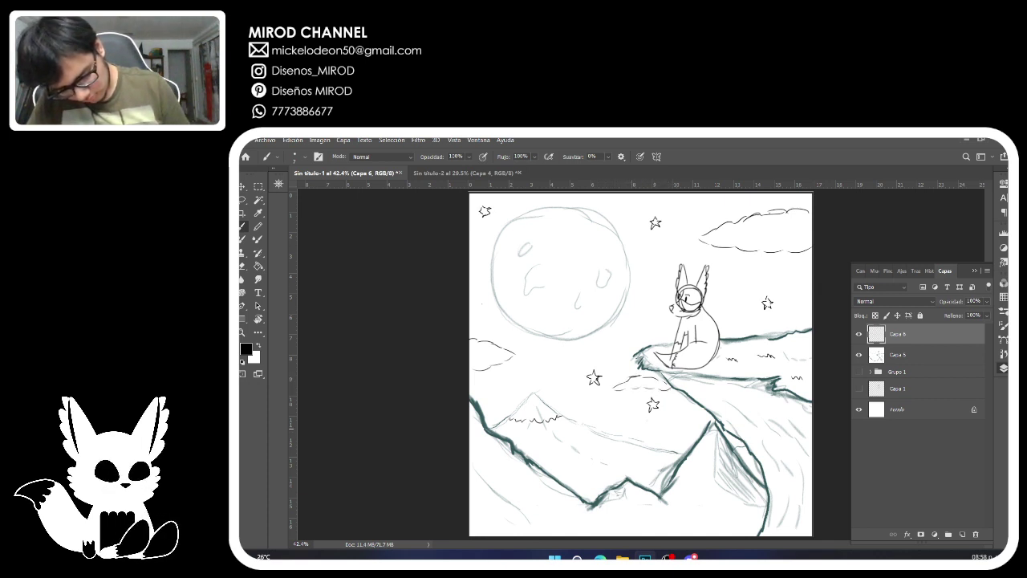
Try sketching a flat cloud over the distant mountain ridge, and undo its strokes.
left_click_drag(601, 424, 641, 427)
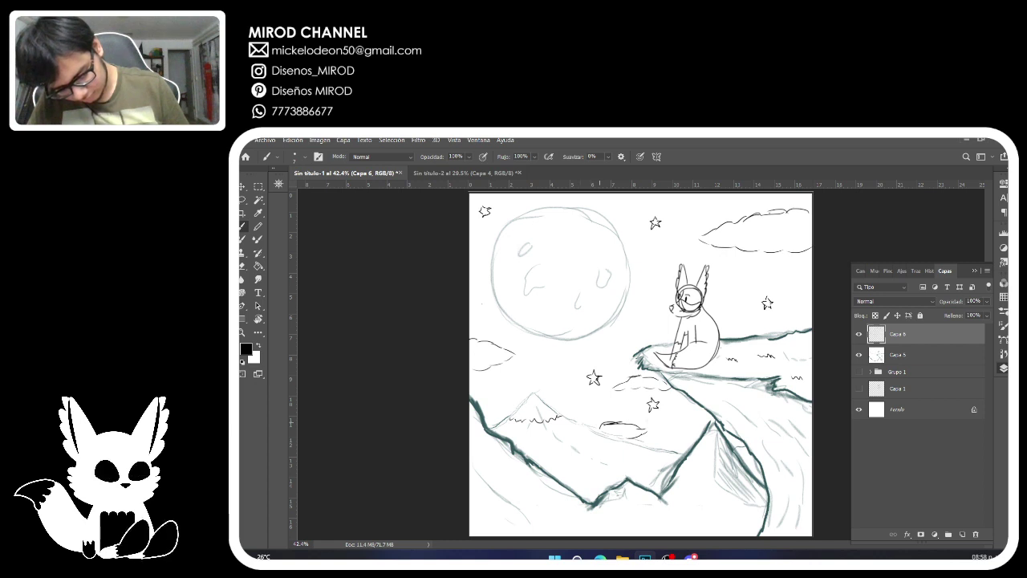
key("ctrl+z")
key("ctrl+z")
key("ctrl+z")
key("ctrl+z")
key("ctrl+z")
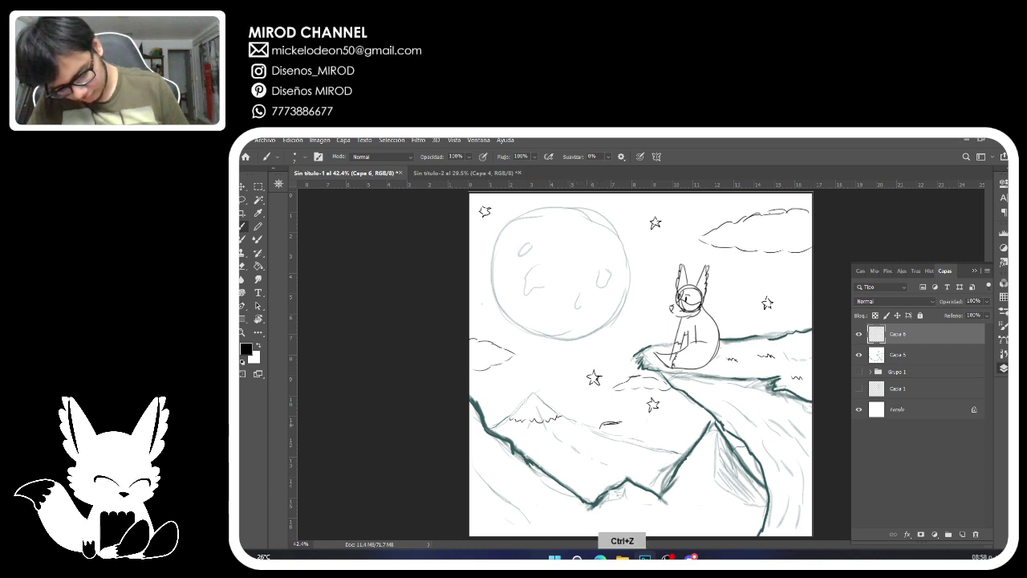
key("ctrl+z")
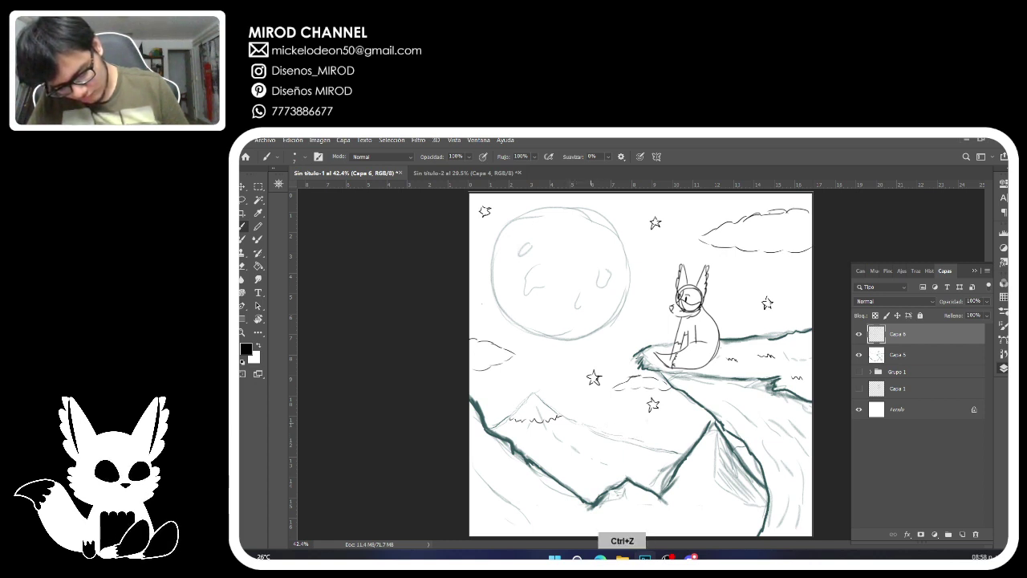
Retry the cloud over the distant ridge, undo it, and sketch a smaller cloud closer to the near peak instead.
mouse_move(591, 422)
left_mouse_down()
mouse_move(632, 419)
mouse_move(612, 434)
mouse_move(592, 424)
left_mouse_up()
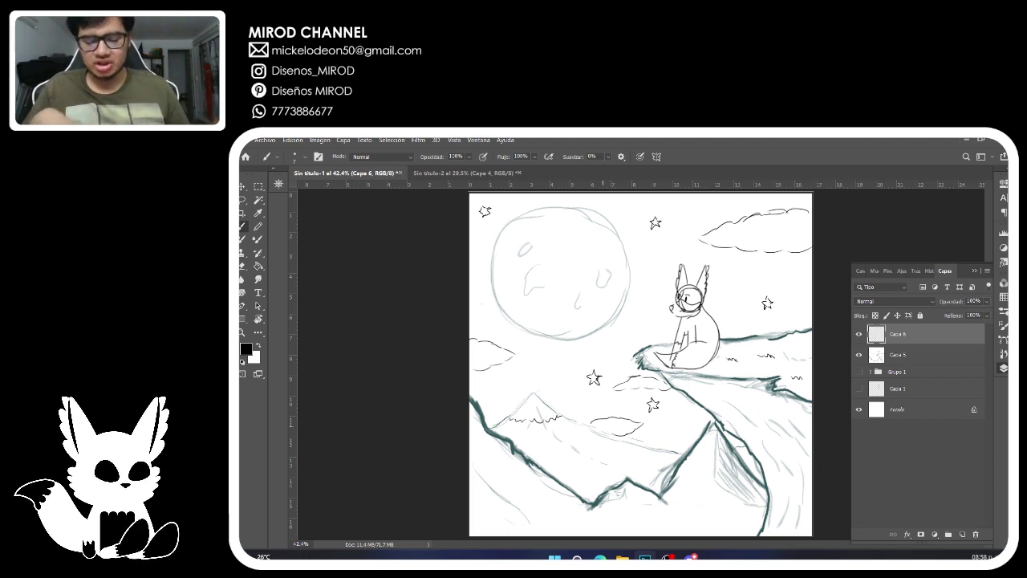
key("ctrl+z")
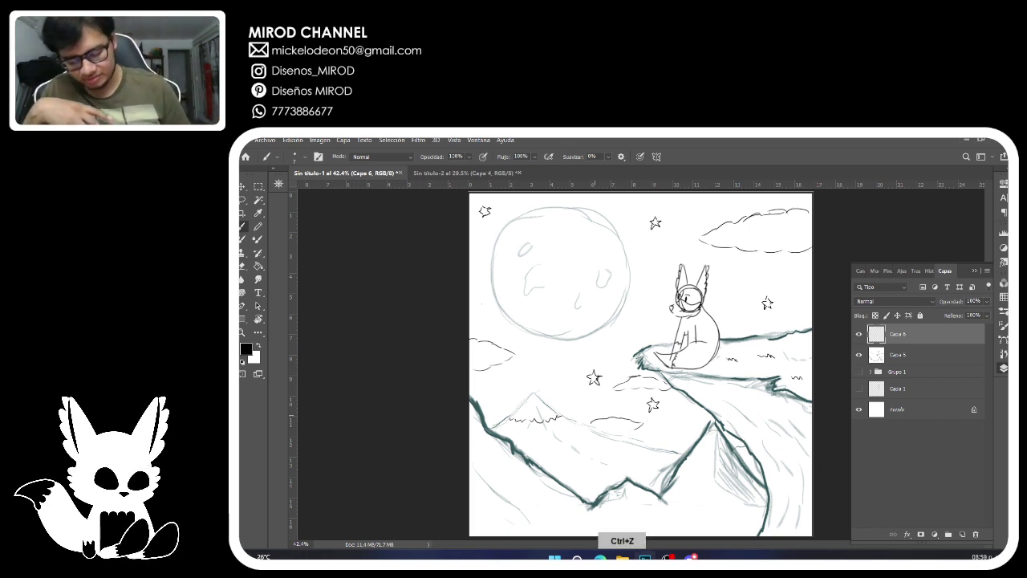
key("ctrl+z")
key("ctrl+z")
key("ctrl+z")
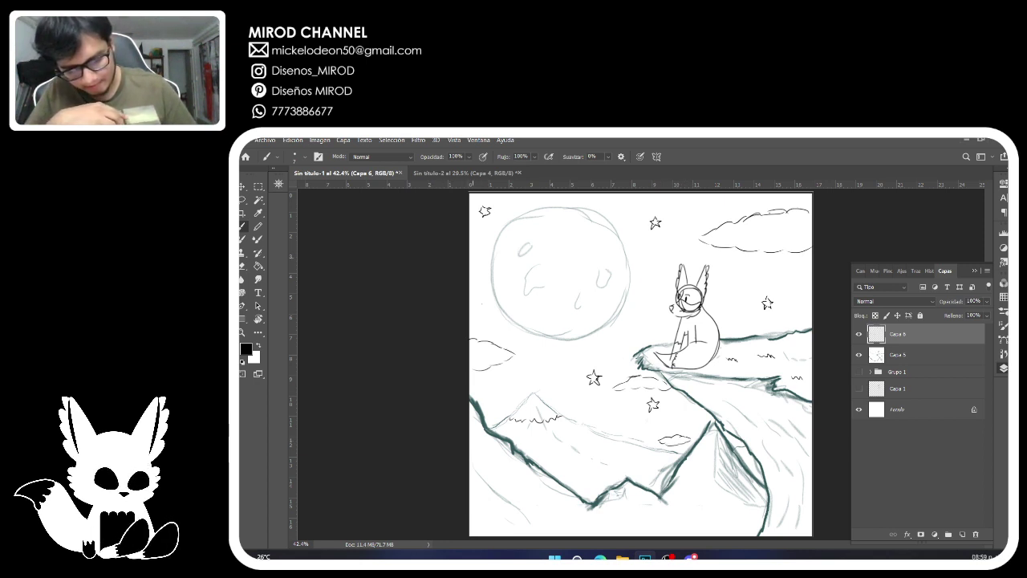
Sketch two long pointed clouds crossing the moon, one from the canvas edge and one extending toward the fox's ears.
mouse_move(469, 253)
left_mouse_down()
mouse_move(548, 268)
mouse_move(474, 284)
left_mouse_up()
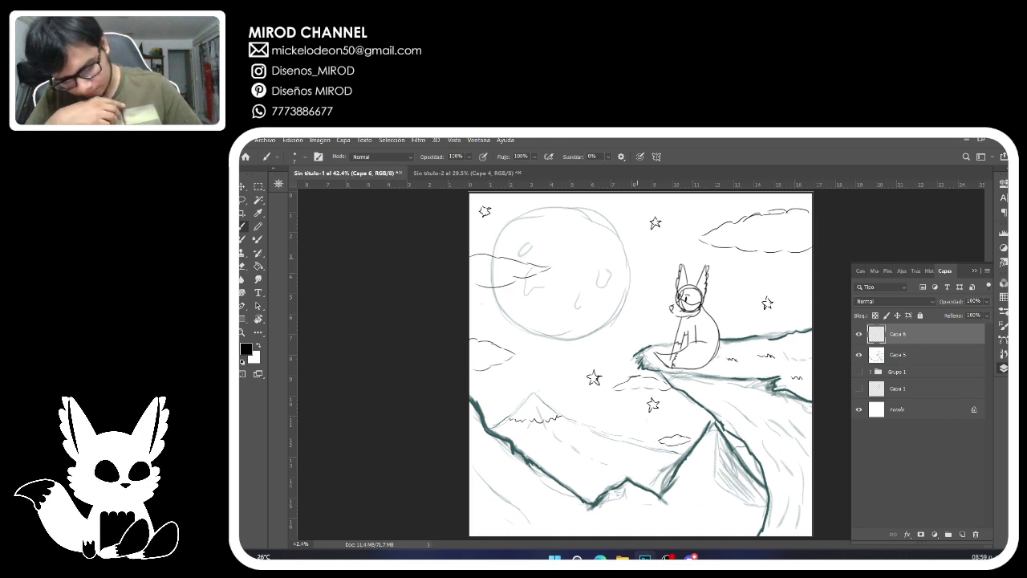
mouse_move(637, 255)
left_mouse_down()
mouse_move(578, 278)
mouse_move(640, 280)
mouse_move(664, 261)
mouse_move(684, 267)
mouse_move(677, 278)
left_mouse_up()
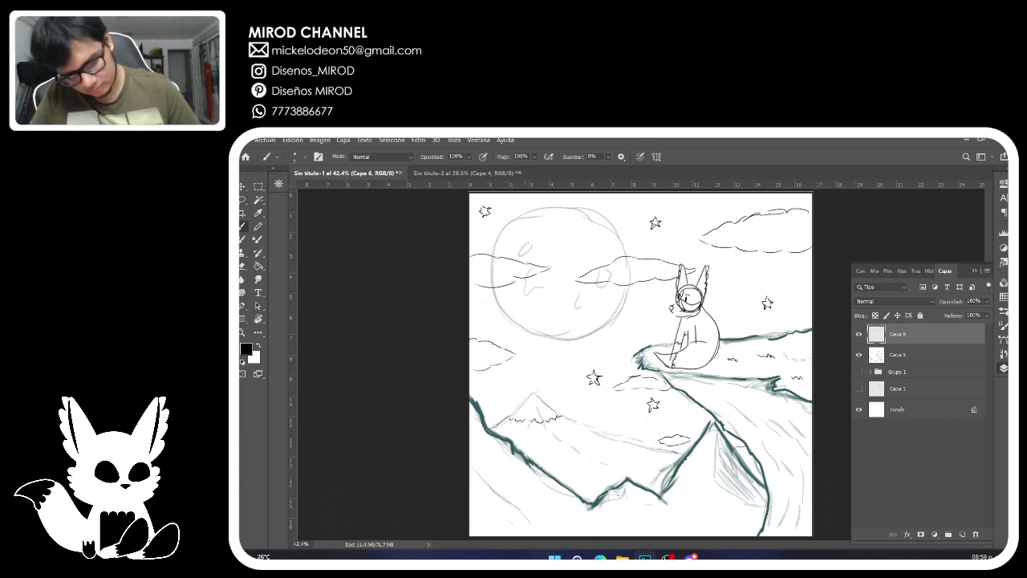
Rough in a round head with pointed ears and body lines over the moon, and start a screen snip of the artwork.
mouse_move(523, 235)
left_mouse_down()
mouse_move(550, 235)
mouse_move(507, 263)
mouse_move(576, 273)
mouse_move(548, 293)
mouse_move(507, 282)
mouse_move(557, 293)
mouse_move(578, 269)
left_mouse_up()
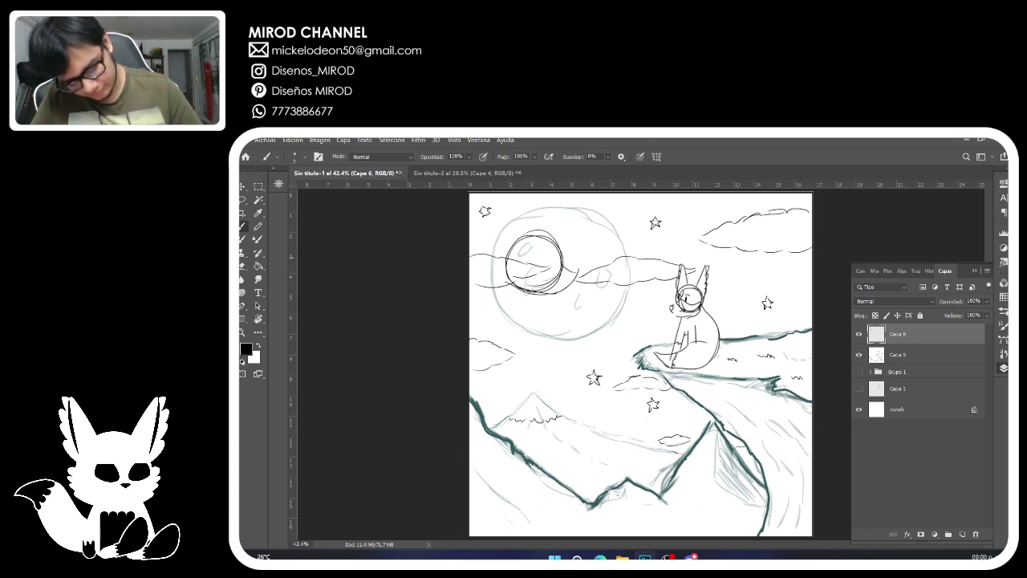
left_click_drag(526, 217, 563, 257)
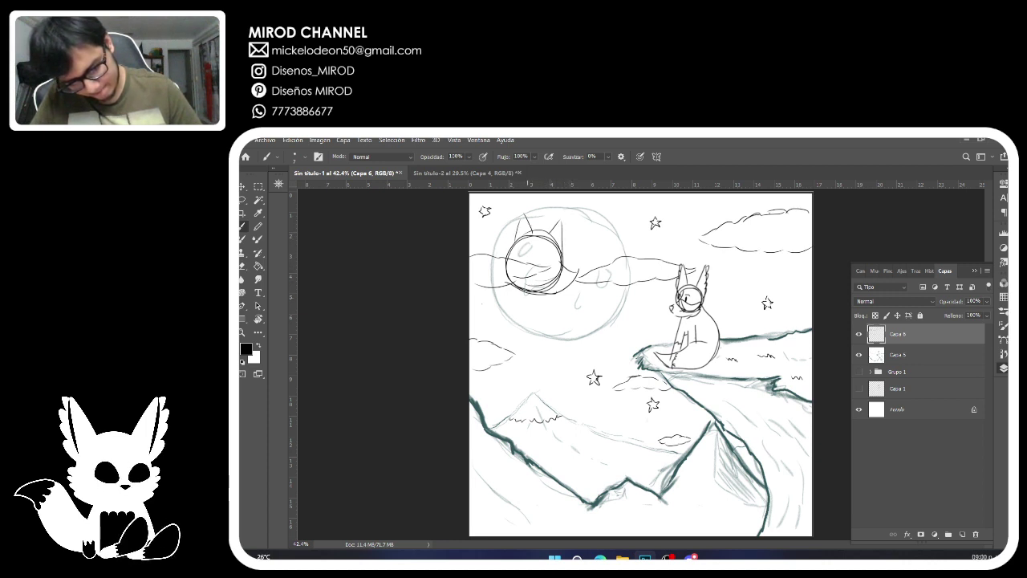
mouse_move(536, 294)
left_mouse_down()
mouse_move(544, 318)
mouse_move(499, 305)
left_mouse_up()
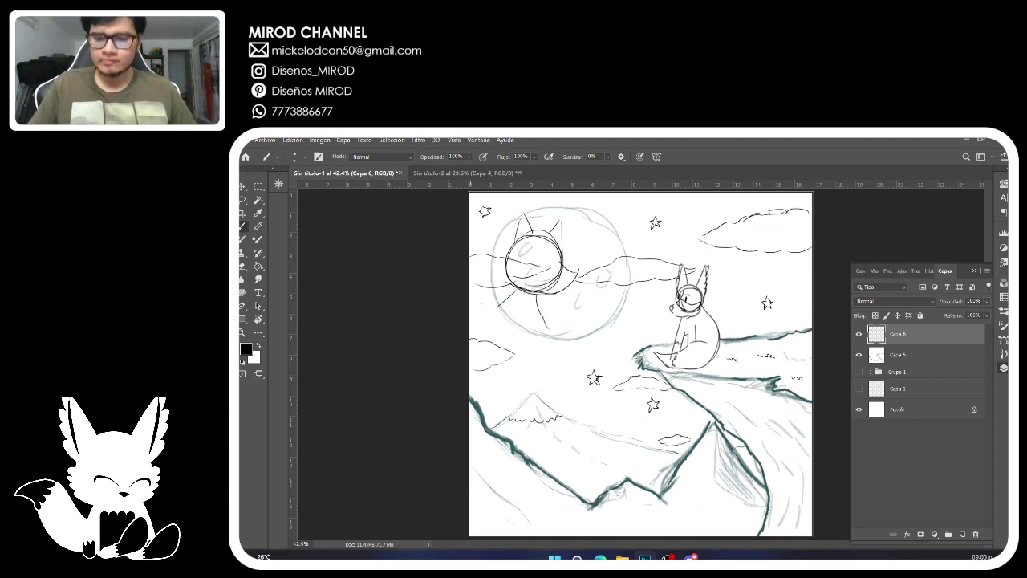
key("super+shift+s")
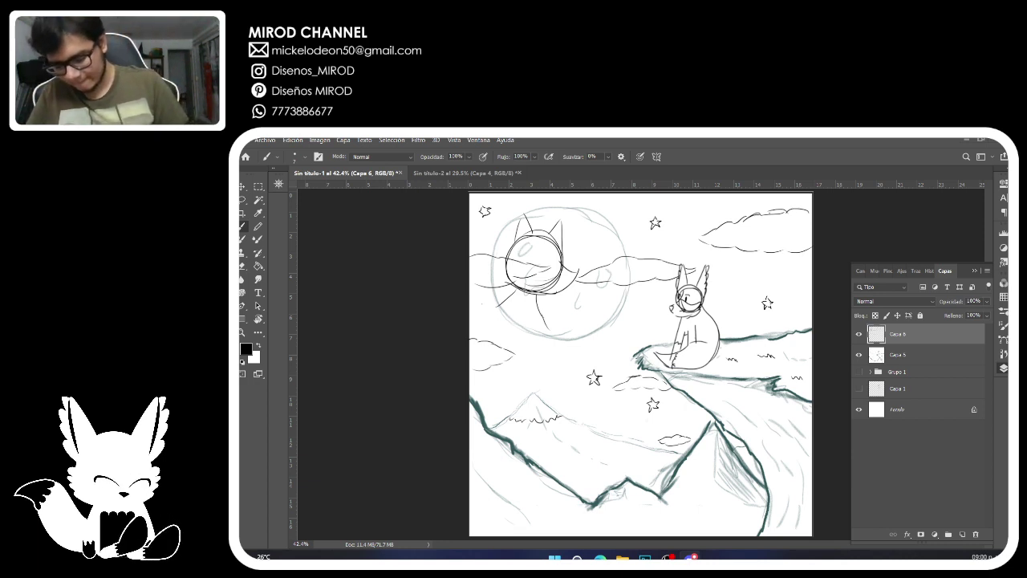
Hide Capa 6 and Capa 5, and expand and show Grupo 1 with the crocodile sketch.
left_click(858, 334)
left_click(858, 355)
left_click(870, 371)
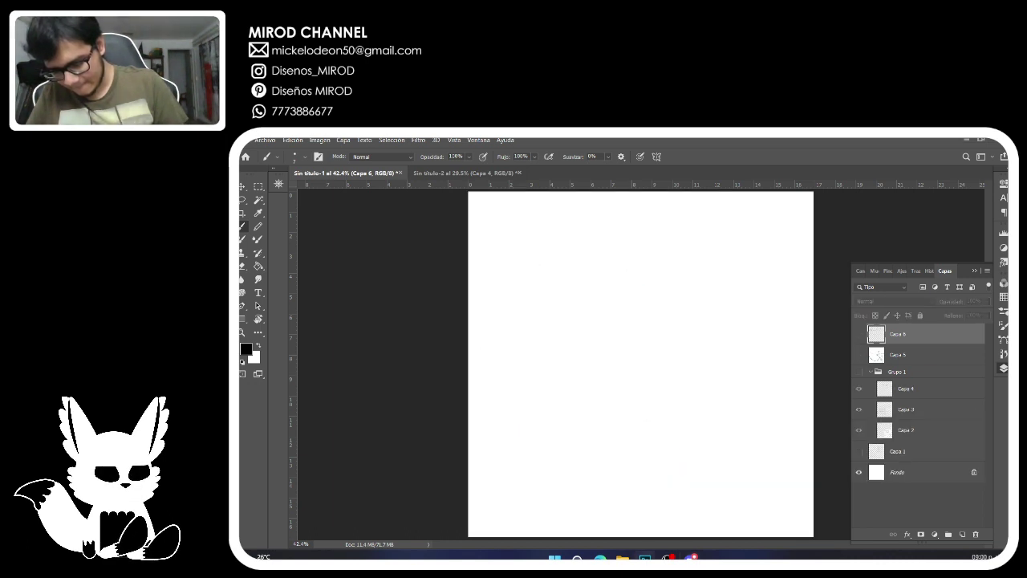
left_click(858, 372)
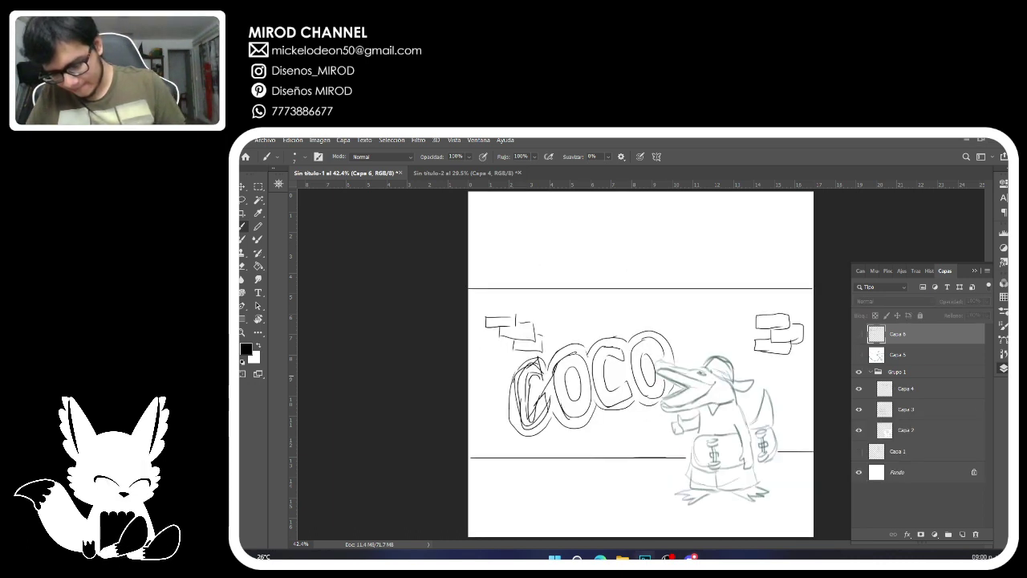
Paste the copied city and crocodile sketch as a new layer above Capa 4 inside Grupo 1.
left_click(897, 372)
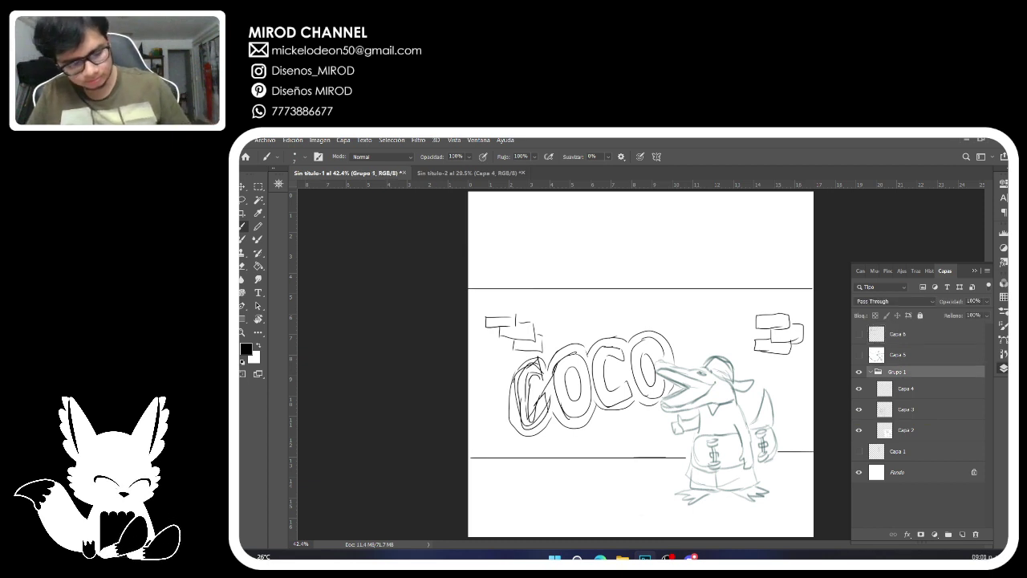
left_click(906, 389)
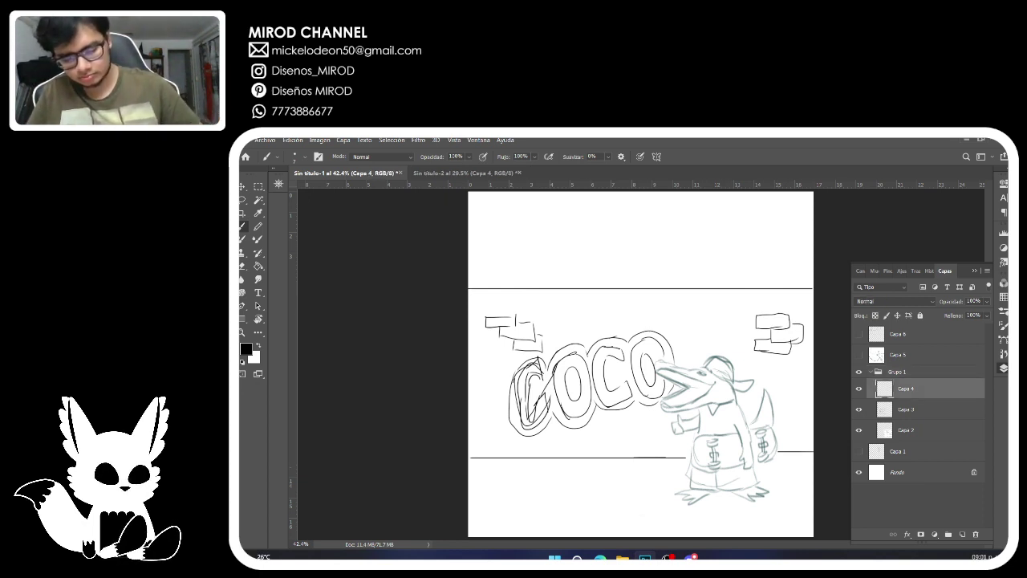
left_click(258, 306)
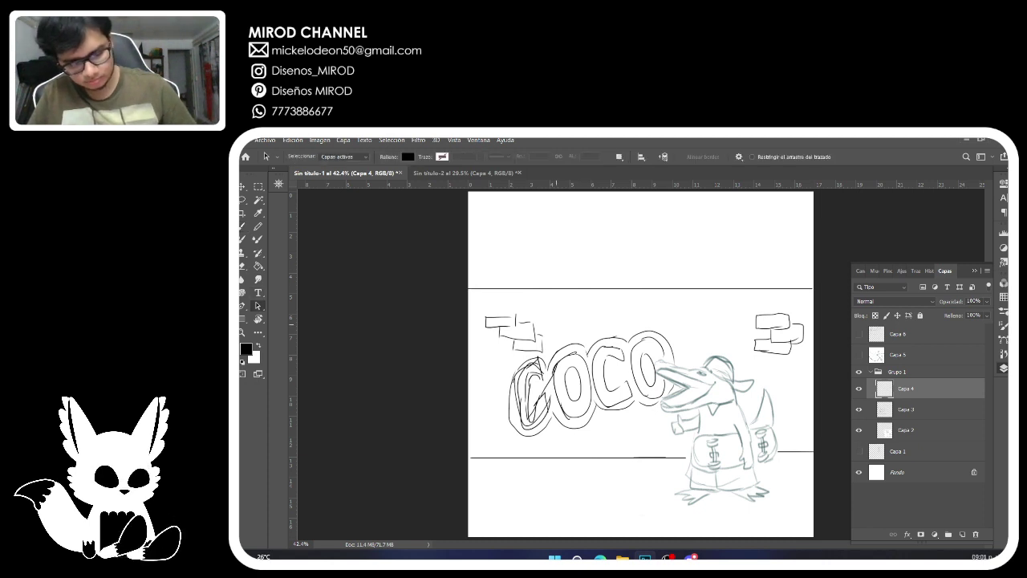
key("ctrl")
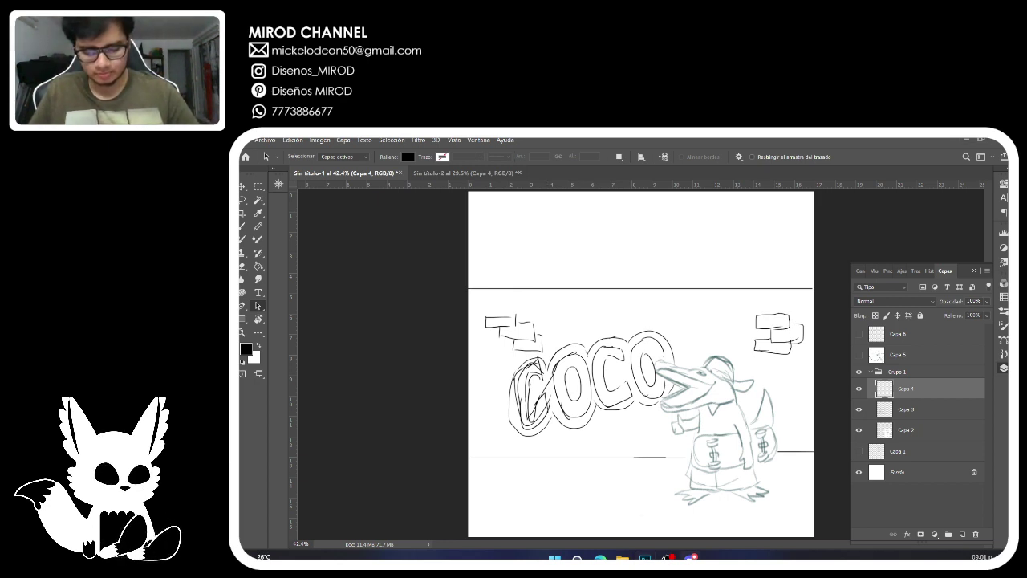
key("ctrl+v")
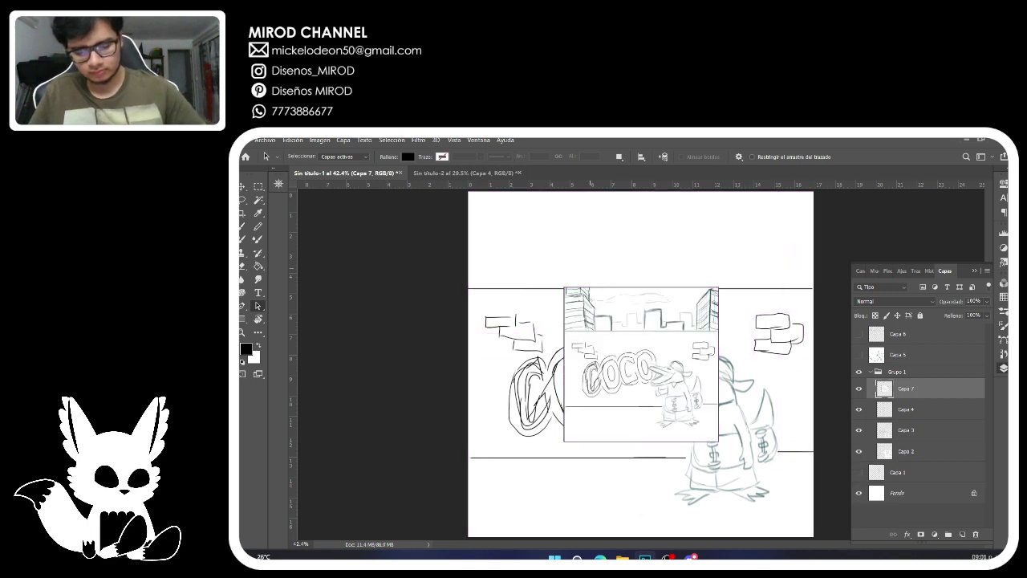
Scale the pasted city and crocodile sketch up from its center to fill the whole square canvas.
key("ctrl+t")
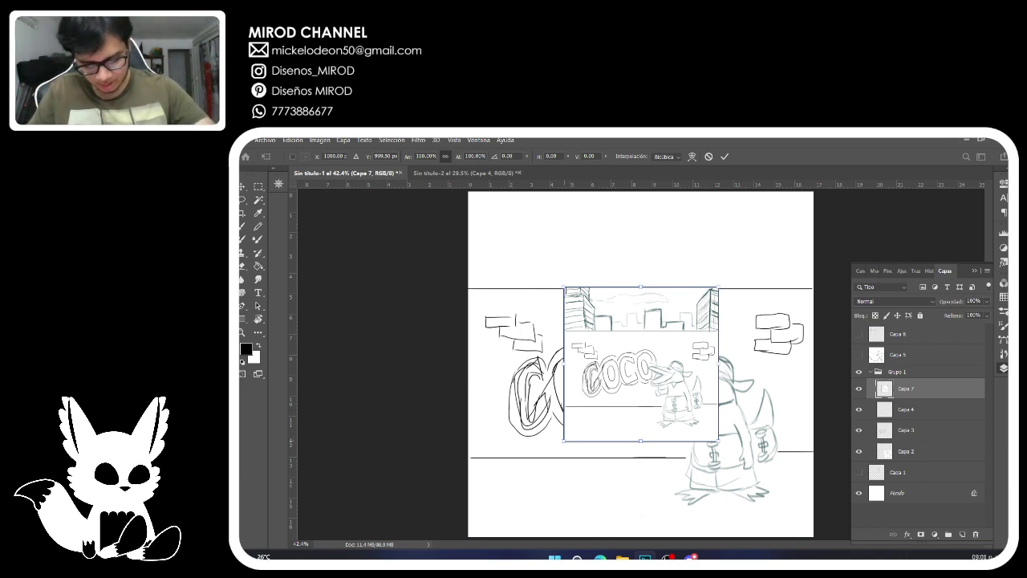
left_click_drag(564, 440, 467, 537)
key("ctrl+z")
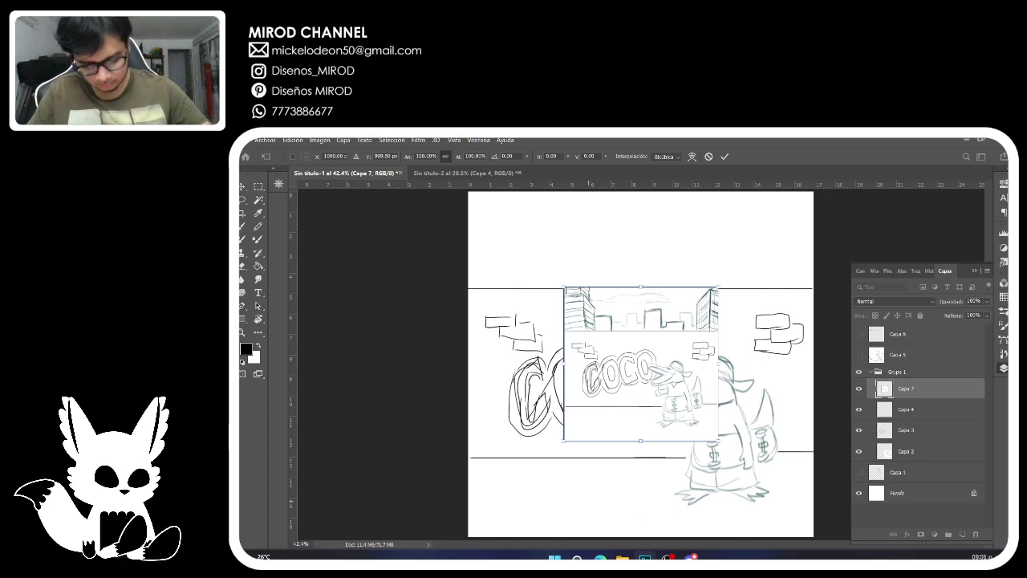
left_click_drag(564, 440, 465, 538)
key("Return")
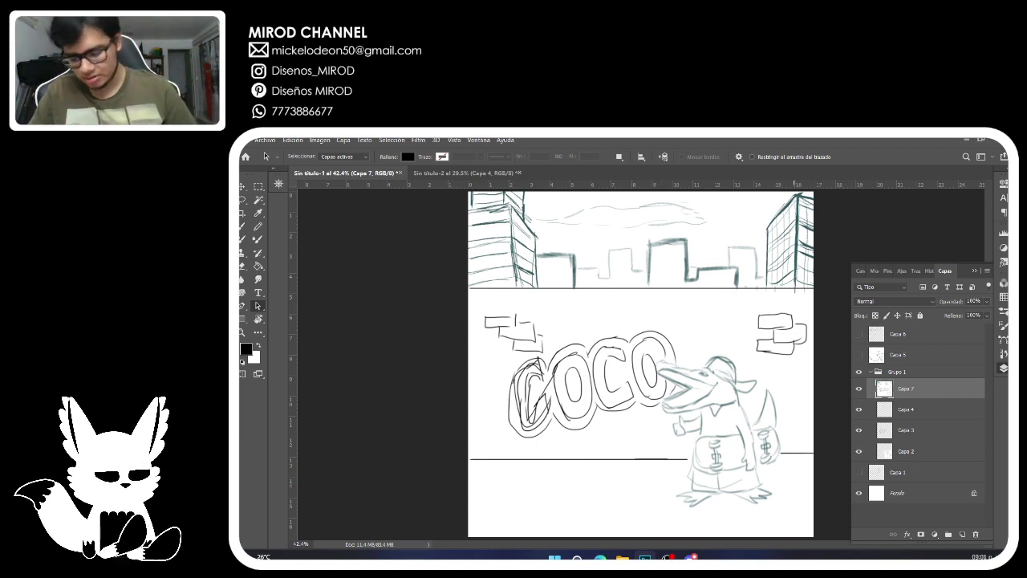
Add a new empty layer above the pasted sketch and delete Capa 4, Capa 3 and Capa 2 from Grupo 1.
key("ctrl+shift+alt+n")
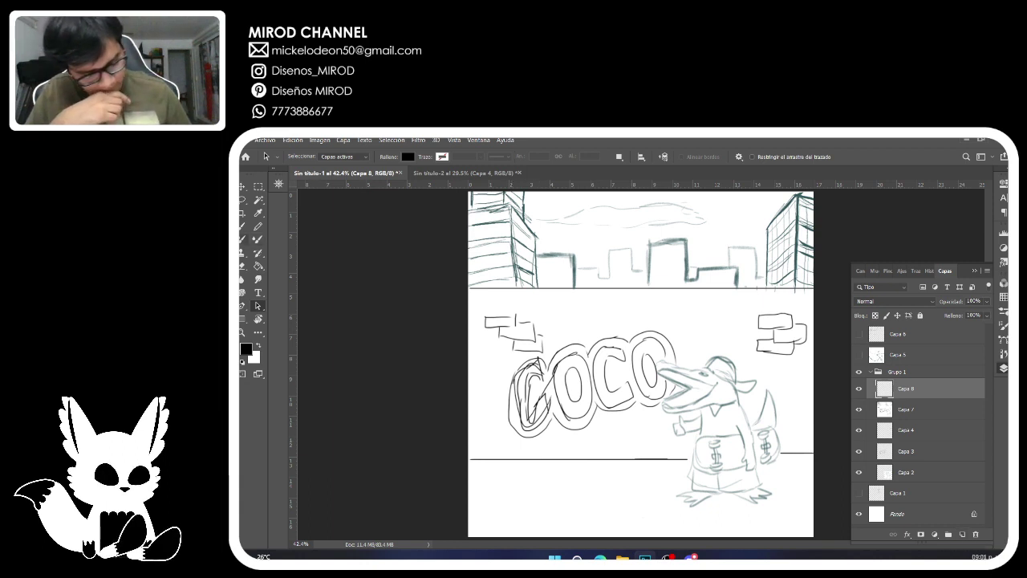
left_click(243, 227)
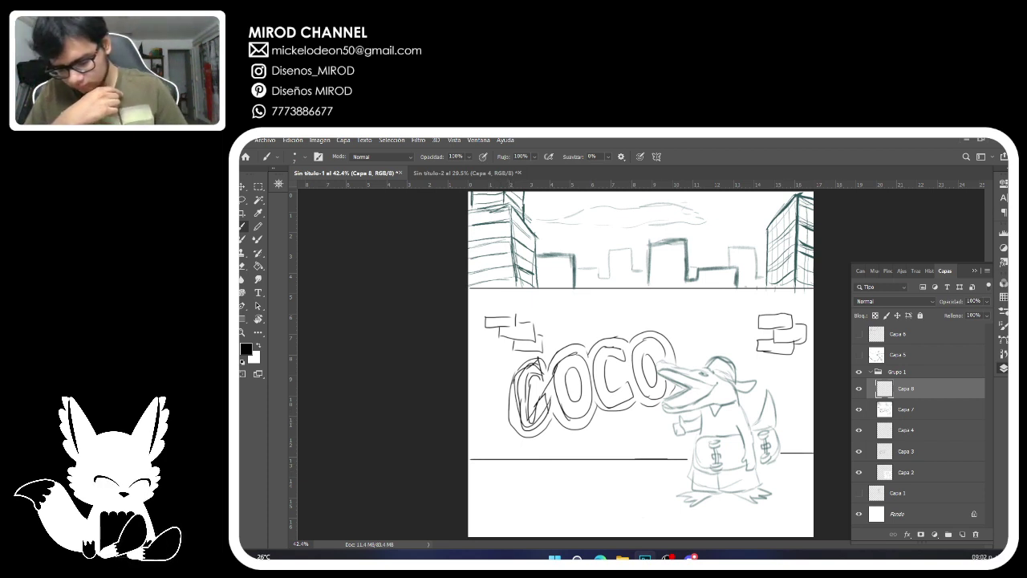
left_click(907, 430)
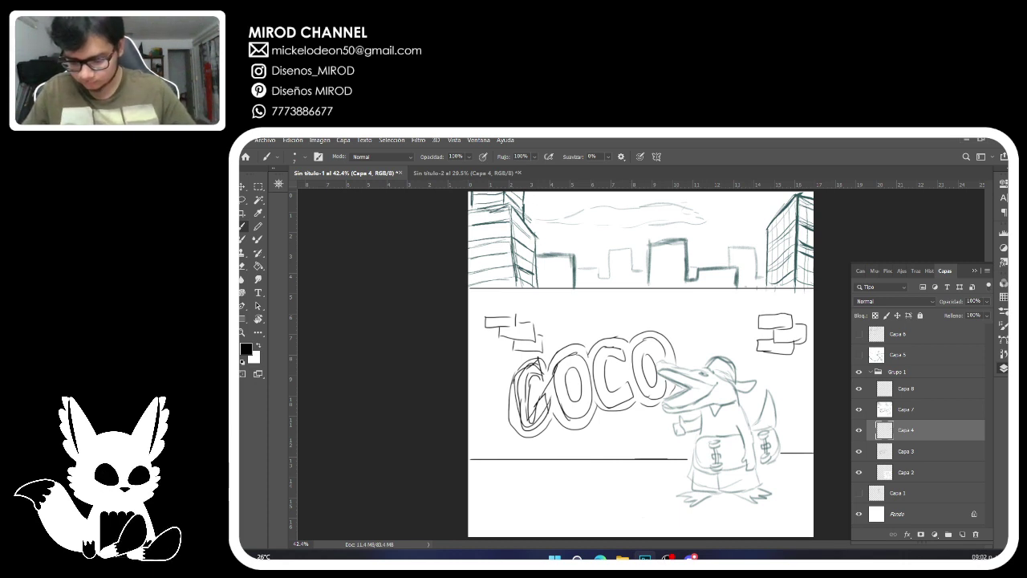
left_click(906, 473, "shift")
key("Delete")
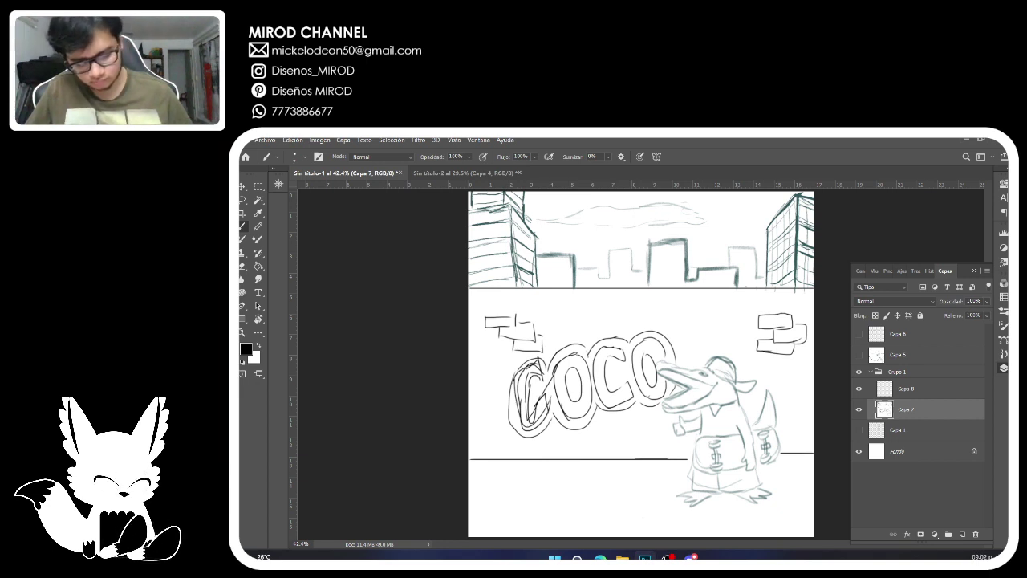
mouse_move(473, 405)
left_mouse_down()
mouse_move(478, 435)
mouse_move(513, 471)
mouse_move(513, 522)
left_mouse_up()
key("ctrl+z")
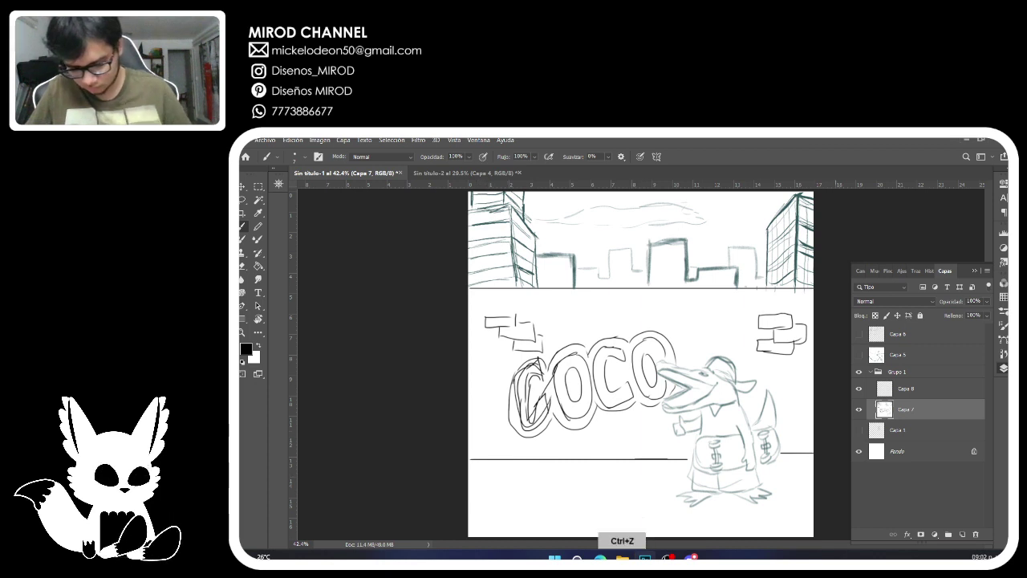
On Capa 8, sketch an angular, slanted block C over the first letter of the COCO graffiti with the 7 px brush.
left_click(906, 388)
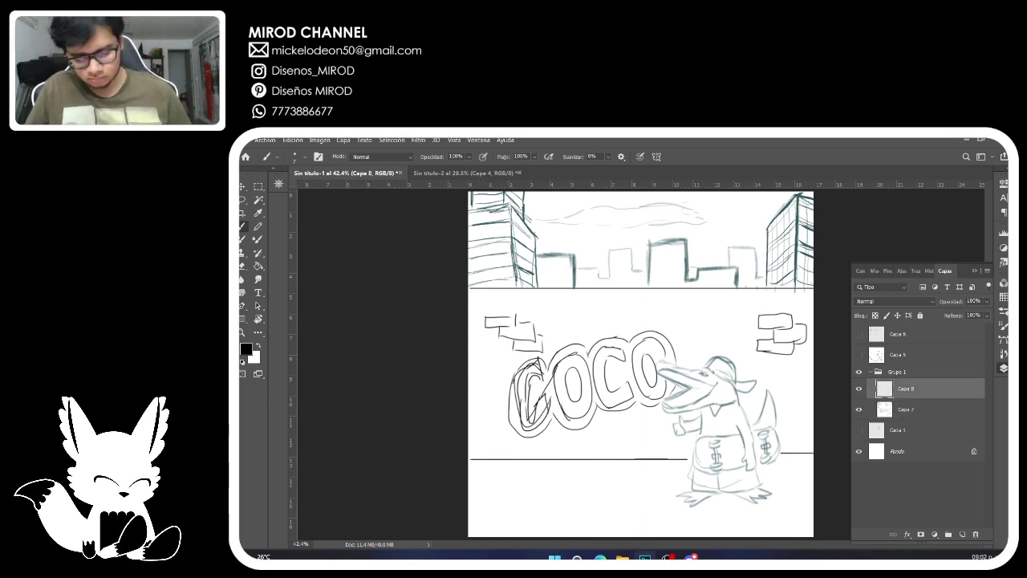
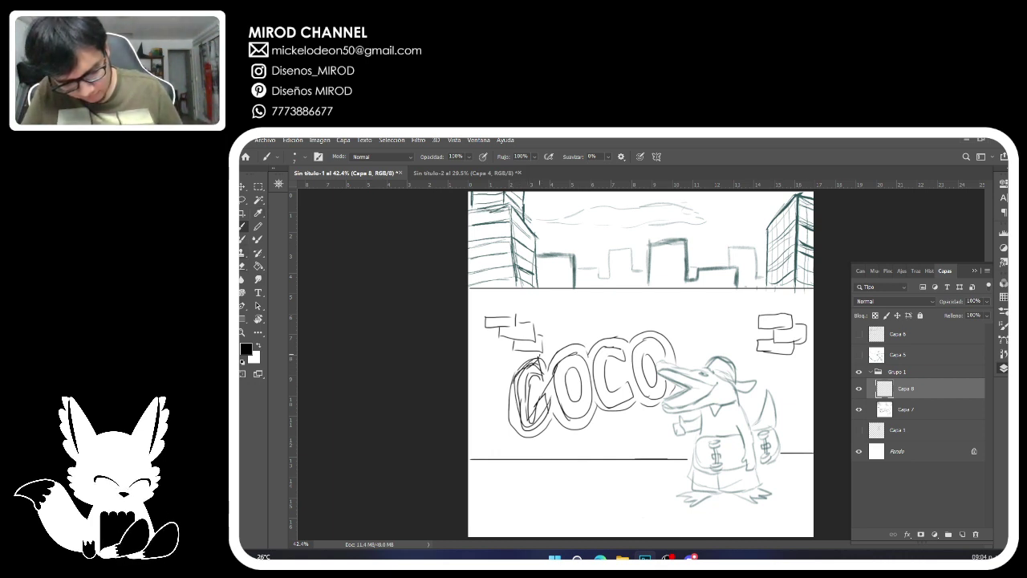
mouse_move(515, 380)
left_mouse_down()
mouse_move(543, 355)
mouse_move(544, 375)
mouse_move(541, 358)
mouse_move(522, 395)
left_mouse_up()
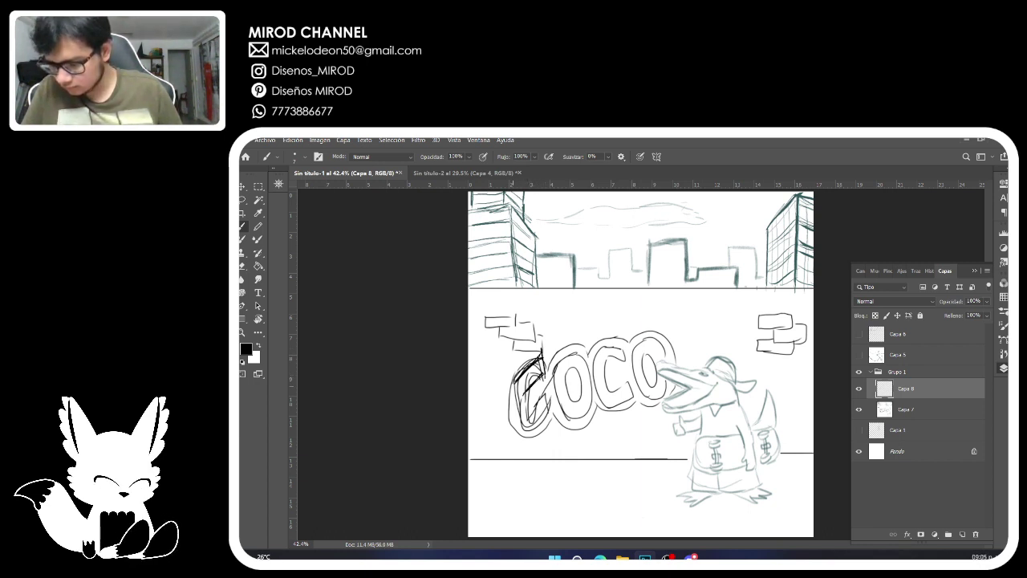
left_click_drag(546, 372, 523, 423)
mouse_move(514, 379)
left_mouse_down()
mouse_move(511, 410)
mouse_move(515, 435)
mouse_move(539, 419)
mouse_move(517, 443)
left_mouse_up()
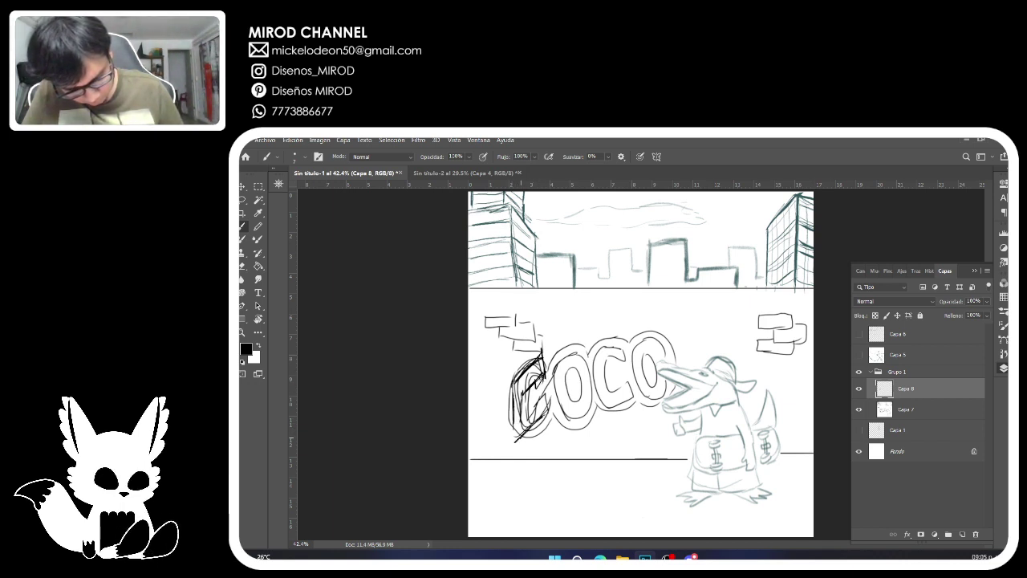
mouse_move(544, 393)
left_mouse_down()
mouse_move(542, 412)
mouse_move(535, 405)
left_mouse_up()
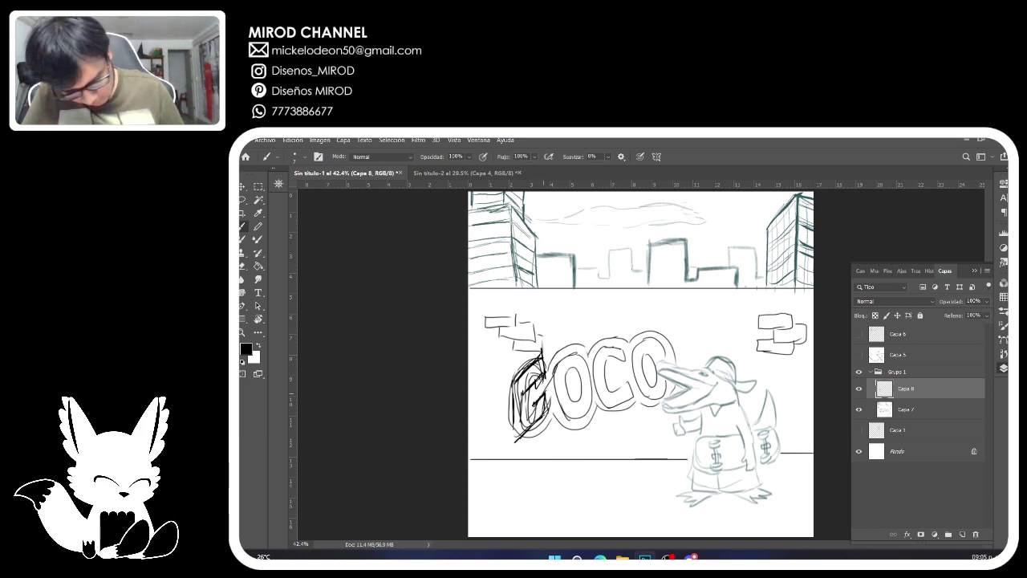
right_click(549, 383)
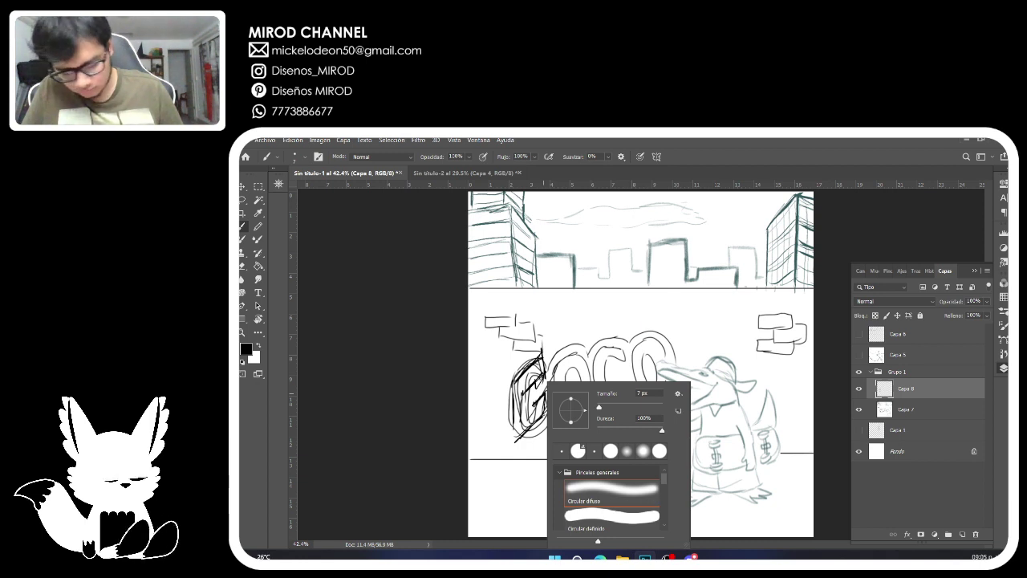
left_click(543, 393)
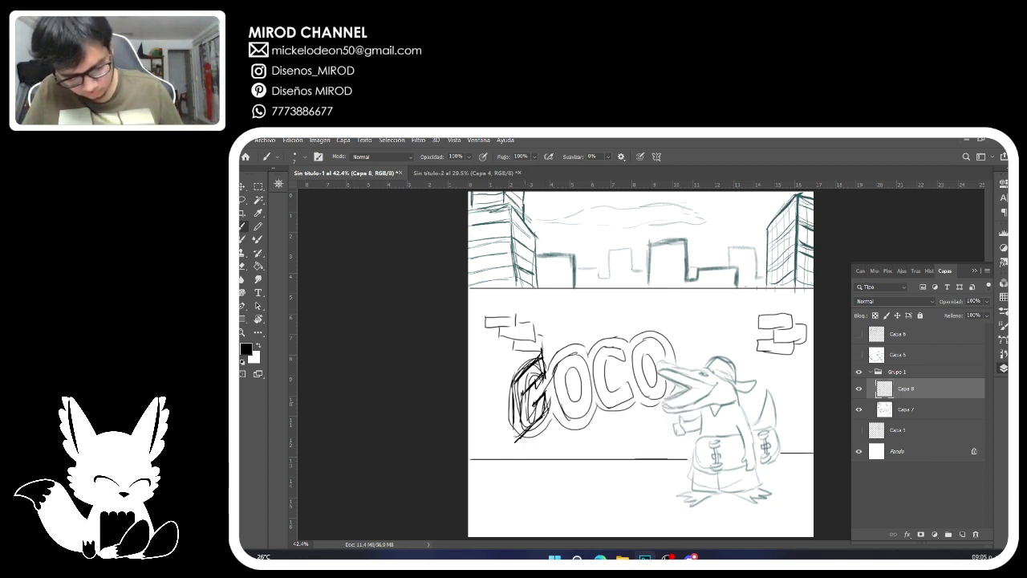
Close the block C's pointed lower edge and sketch a narrow O with a rectangular center against its side.
mouse_move(534, 415)
left_mouse_down()
mouse_move(523, 398)
mouse_move(522, 422)
mouse_move(533, 406)
mouse_move(514, 443)
left_mouse_up()
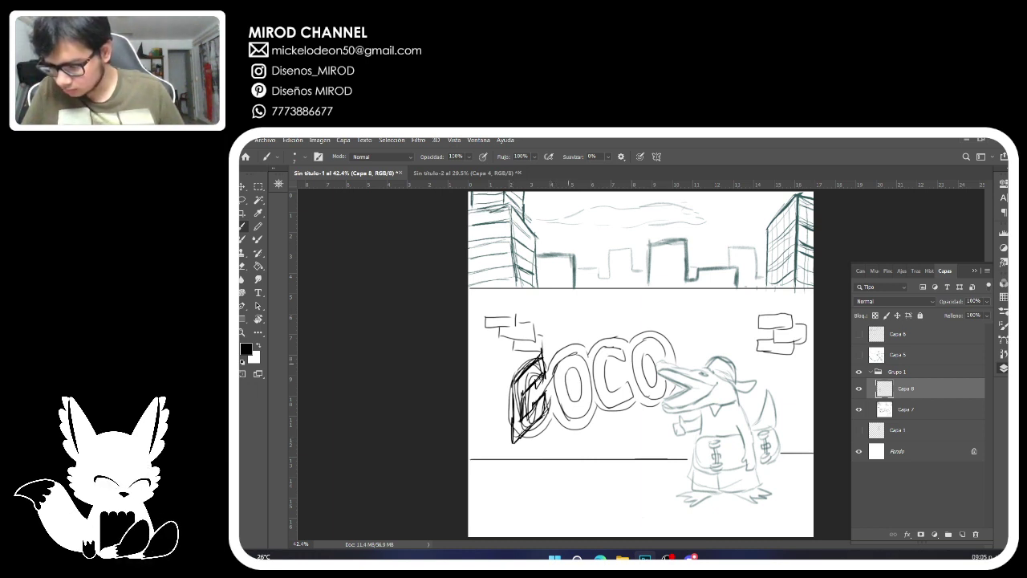
left_click_drag(547, 376, 548, 413)
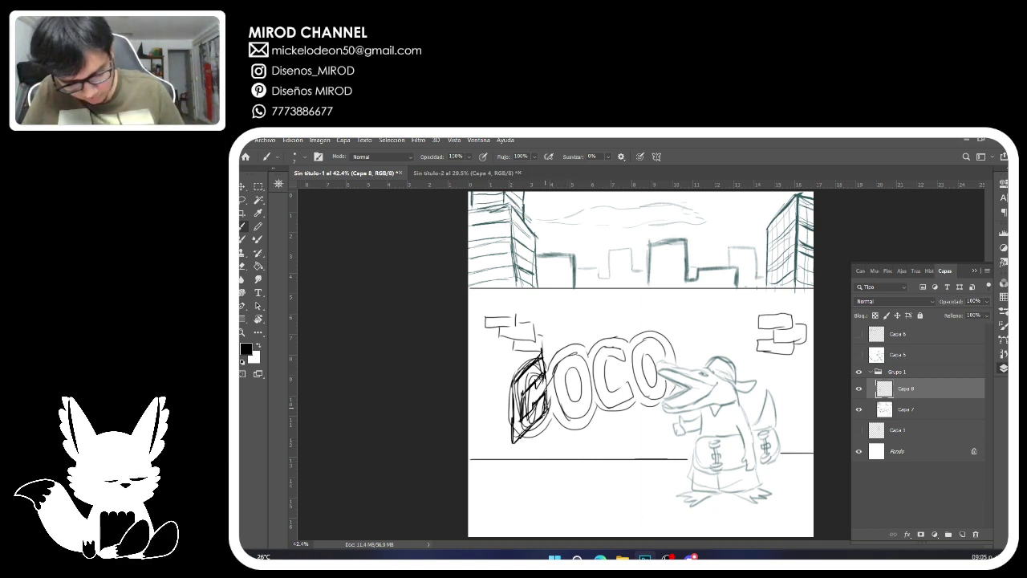
mouse_move(546, 377)
left_mouse_down()
mouse_move(546, 398)
mouse_move(568, 362)
mouse_move(569, 411)
mouse_move(572, 399)
left_mouse_up()
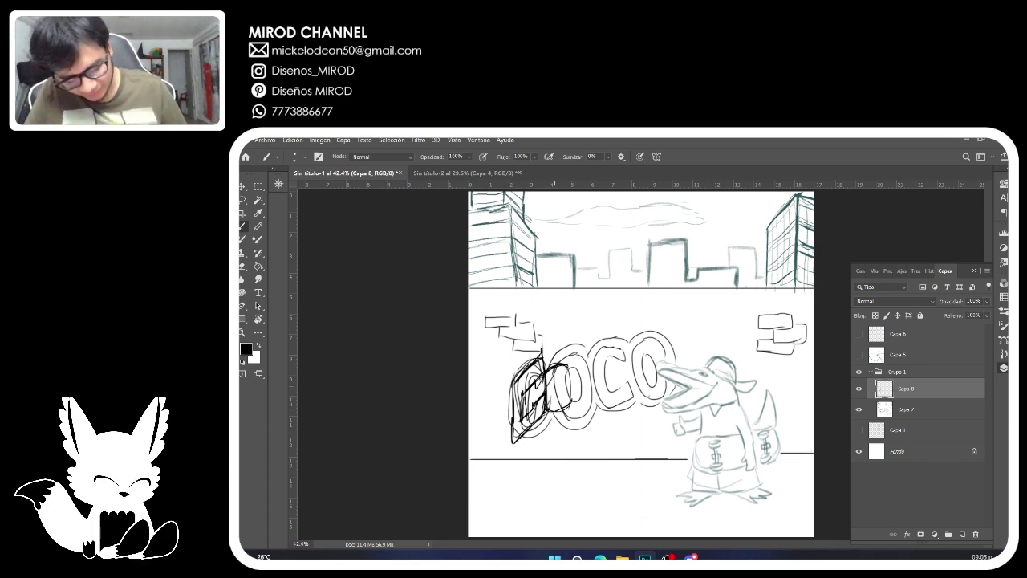
left_click_drag(559, 379, 558, 400)
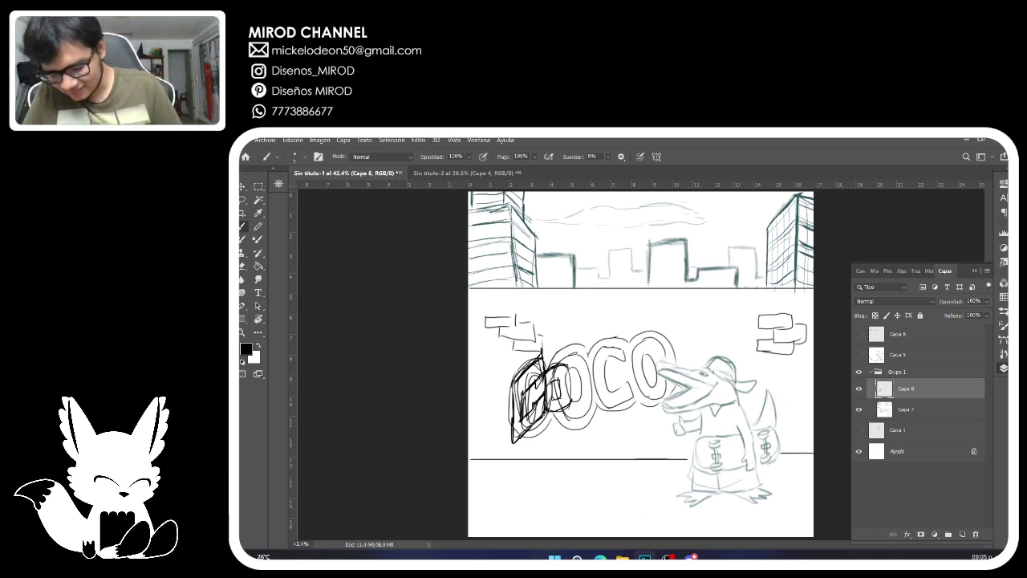
Erase the old rounded COCO lettering from Capa 7, keeping the crocodile and the new block letters.
left_click(907, 410)
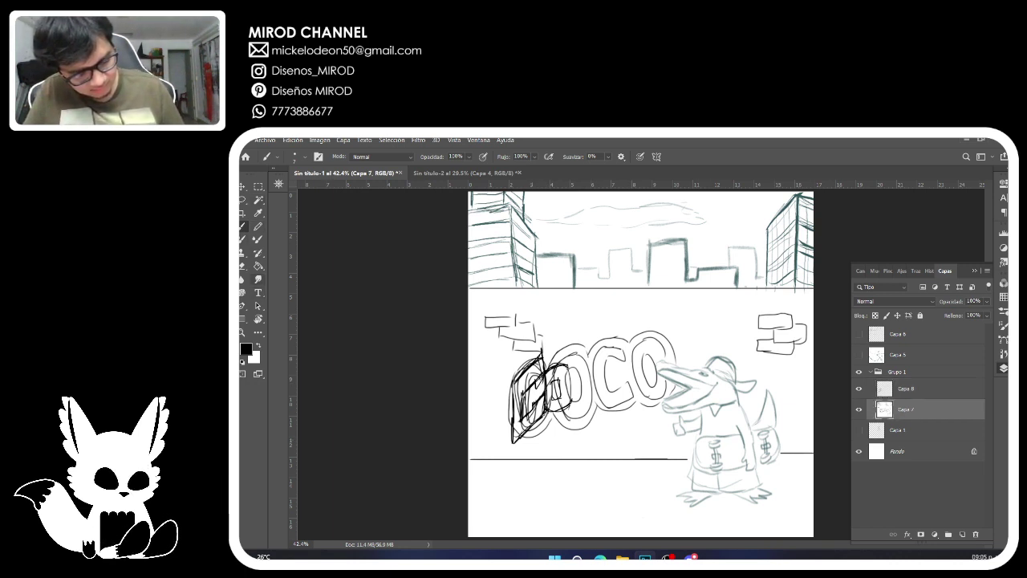
key("e")
mouse_move(526, 374)
left_mouse_down()
mouse_move(516, 433)
mouse_move(550, 410)
mouse_move(531, 381)
mouse_move(510, 427)
left_mouse_up()
mouse_move(554, 354)
left_mouse_down()
mouse_move(566, 397)
mouse_move(588, 354)
mouse_move(590, 418)
left_mouse_up()
mouse_move(598, 338)
left_mouse_down()
mouse_move(664, 334)
mouse_move(640, 332)
mouse_move(609, 356)
mouse_move(625, 399)
mouse_move(645, 358)
left_mouse_up()
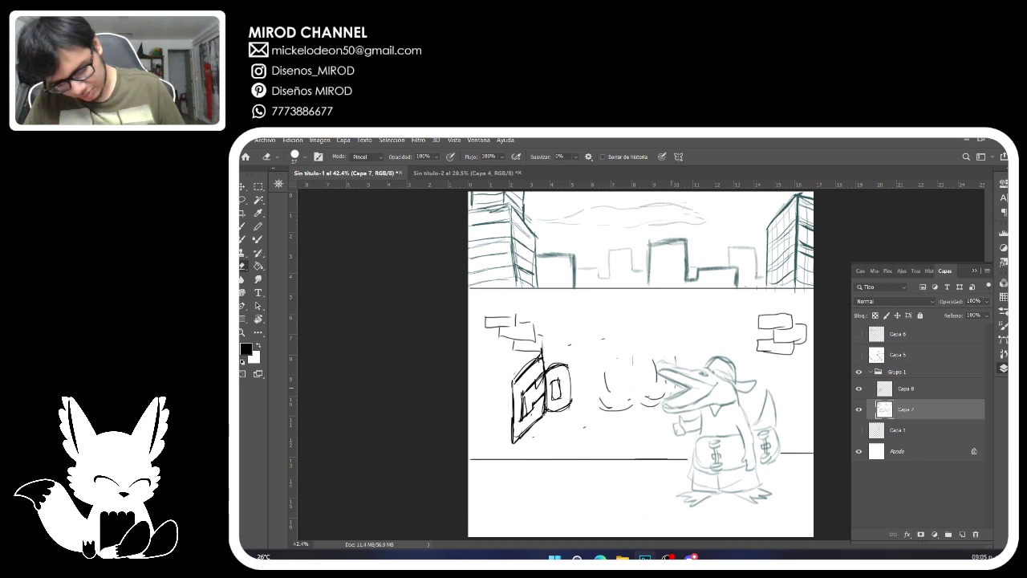
mouse_move(647, 403)
left_mouse_down()
mouse_move(664, 394)
mouse_move(602, 403)
mouse_move(604, 371)
mouse_move(569, 345)
left_mouse_up()
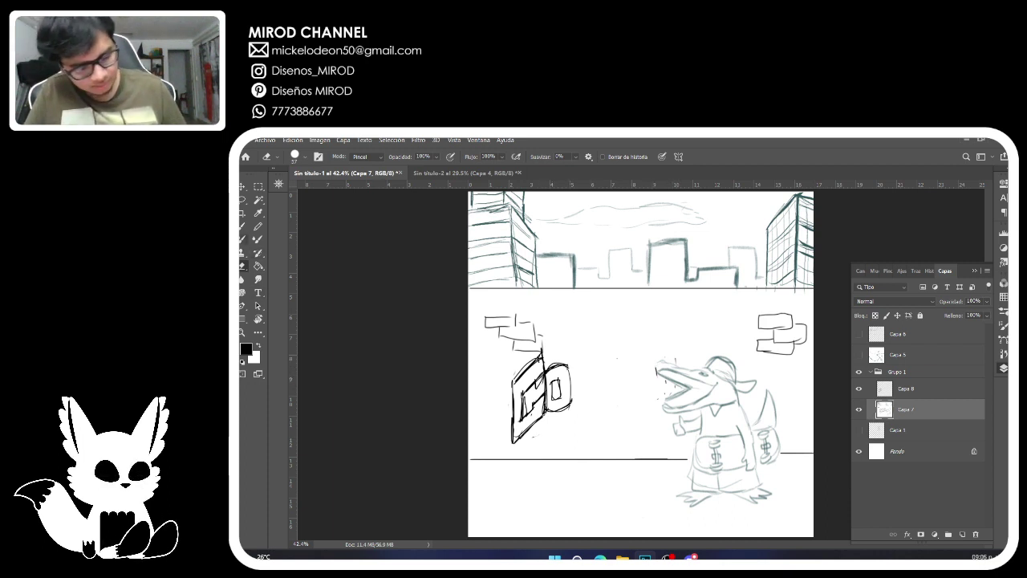
Sketch a tall angular second C directly beside the narrow block O on Capa 7.
key("b")
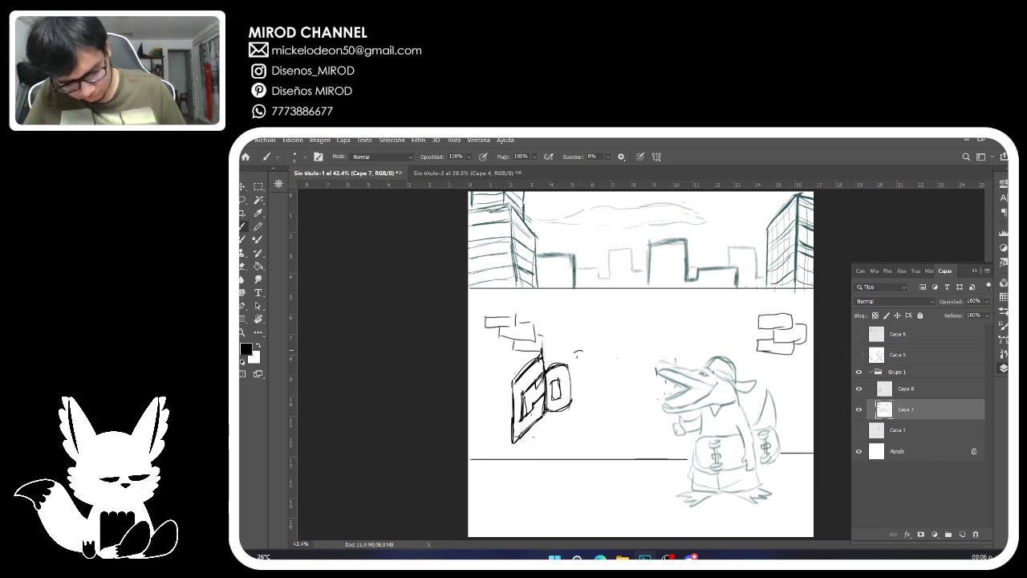
mouse_move(568, 358)
left_mouse_down()
mouse_move(593, 344)
mouse_move(572, 425)
left_mouse_up()
left_click_drag(572, 425, 603, 408)
mouse_move(605, 380)
left_mouse_down()
mouse_move(607, 414)
mouse_move(605, 385)
mouse_move(594, 402)
left_mouse_up()
mouse_move(581, 403)
left_mouse_down()
mouse_move(580, 360)
mouse_move(599, 357)
mouse_move(593, 371)
left_mouse_up()
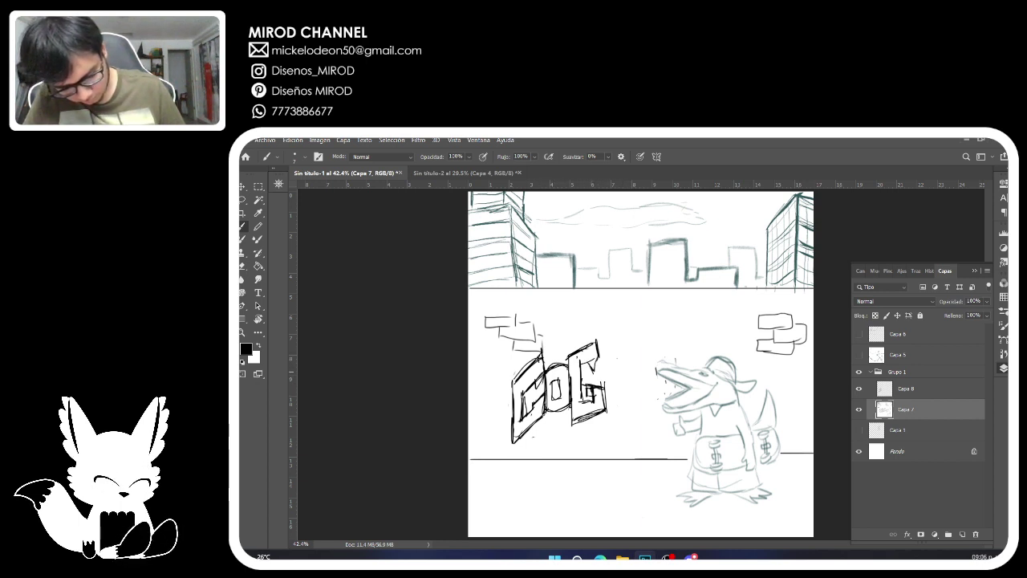
Sketch the final block O with a rectangular center between the second C and the crocodile's snout.
mouse_move(604, 362)
left_mouse_down()
mouse_move(603, 401)
mouse_move(628, 405)
left_mouse_up()
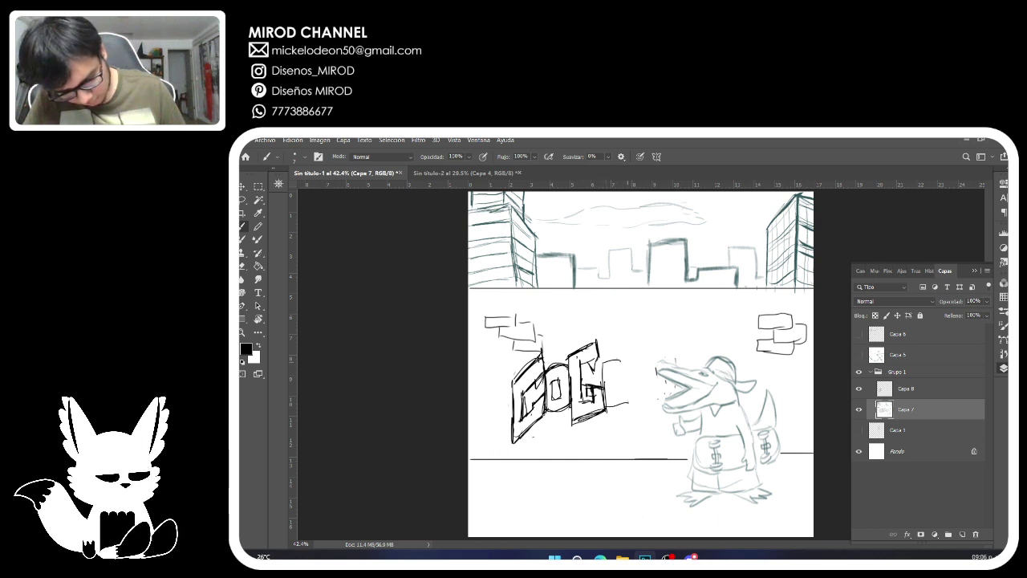
mouse_move(632, 357)
left_mouse_down()
mouse_move(632, 394)
mouse_move(632, 355)
mouse_move(600, 407)
left_mouse_up()
left_click_drag(606, 407, 626, 407)
mouse_move(636, 359)
left_mouse_down()
mouse_move(634, 406)
mouse_move(610, 377)
mouse_move(623, 396)
left_mouse_up()
left_click_drag(623, 385, 612, 393)
left_click_drag(608, 373, 622, 372)
left_click_drag(611, 374, 611, 398)
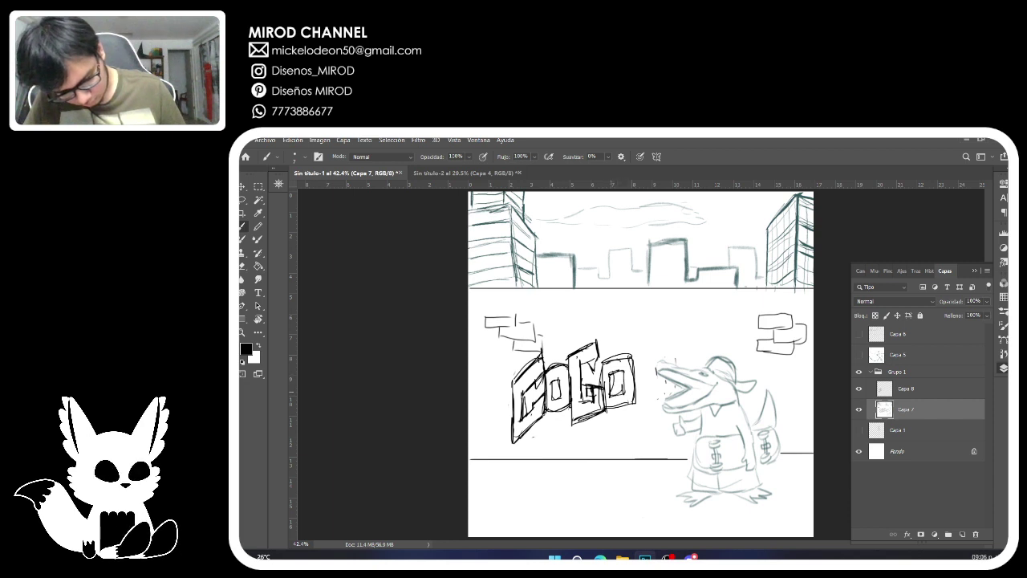
Add offset depth lines along the edges of both Cs and the final O in the block lettering.
mouse_move(525, 390)
left_mouse_down()
mouse_move(525, 414)
mouse_move(546, 423)
left_mouse_up()
left_click_drag(546, 422, 516, 446)
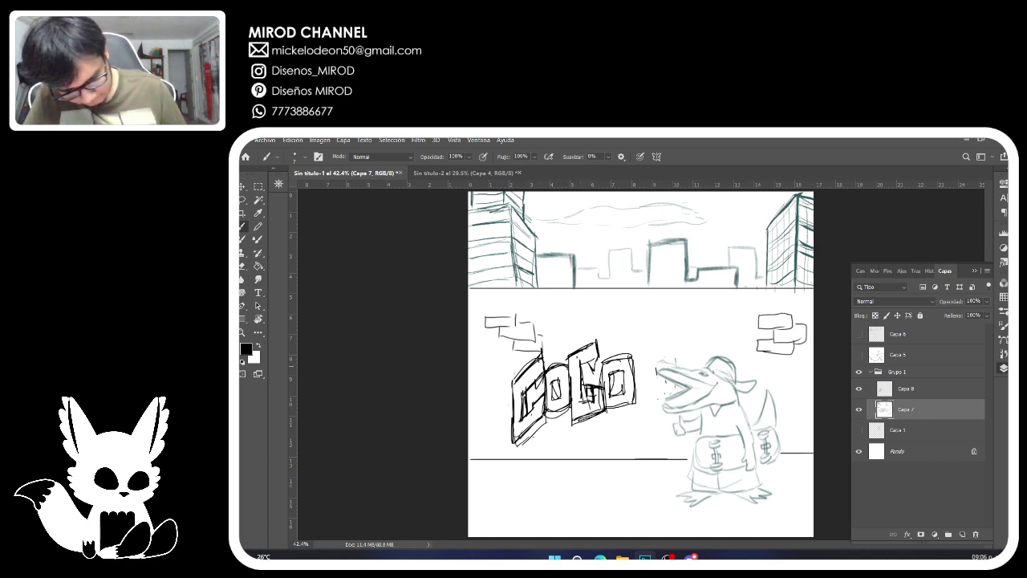
left_click_drag(606, 414, 573, 431)
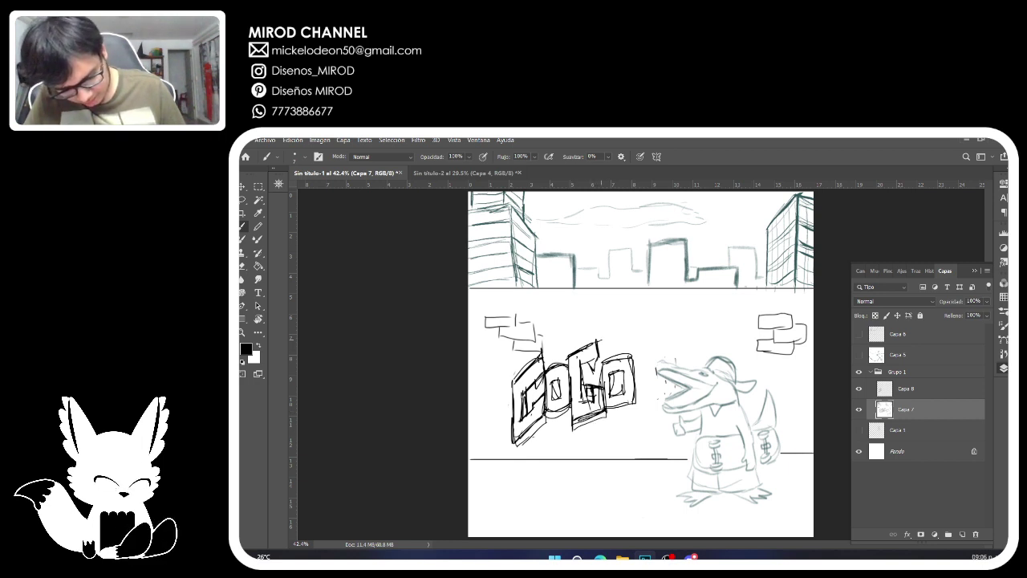
left_click_drag(602, 340, 593, 375)
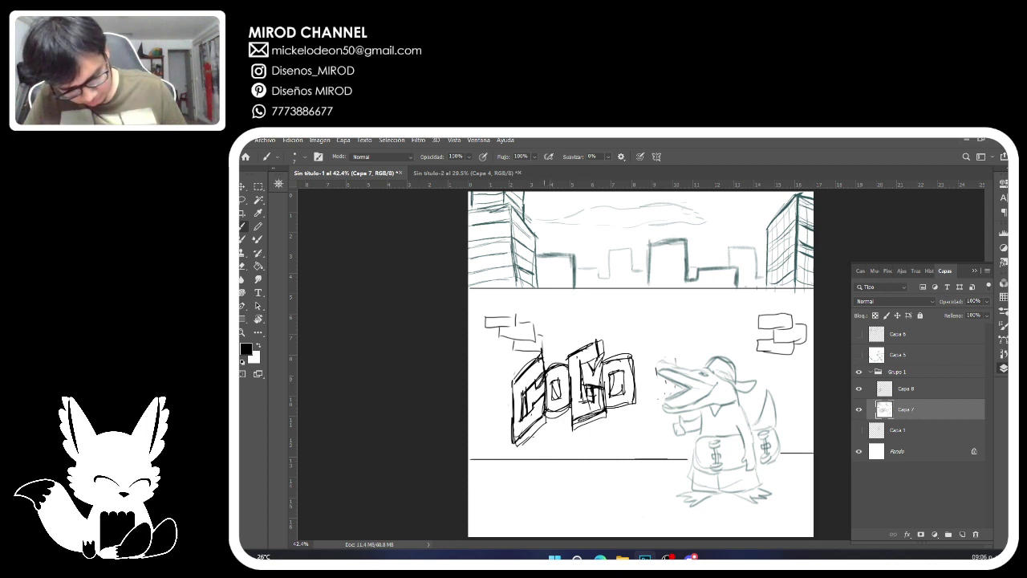
mouse_move(639, 357)
left_mouse_down()
mouse_move(635, 414)
mouse_move(613, 390)
mouse_move(624, 388)
mouse_move(614, 390)
left_mouse_up()
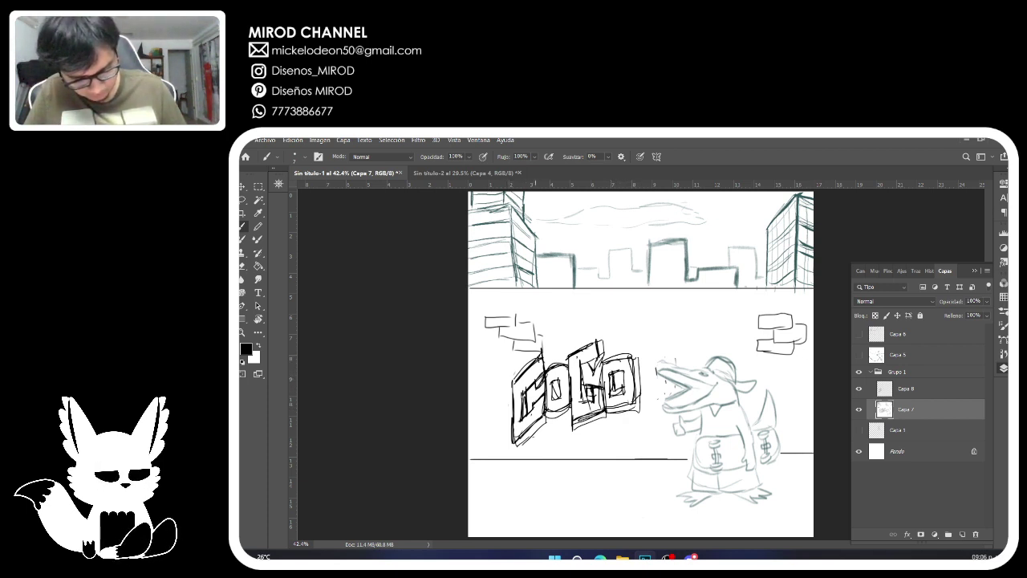
Sketch a loose outer contour around the whole COCO block lettering and refine the crocodile's open mouth.
mouse_move(535, 351)
left_mouse_down()
mouse_move(508, 376)
mouse_move(511, 451)
left_mouse_up()
left_click_drag(508, 403, 508, 448)
left_click_drag(506, 382, 509, 448)
left_click_drag(522, 450, 552, 425)
mouse_move(515, 452)
left_mouse_down()
mouse_move(546, 431)
mouse_move(641, 417)
mouse_move(645, 355)
mouse_move(645, 418)
left_mouse_up()
mouse_move(609, 350)
left_mouse_down()
mouse_move(644, 347)
mouse_move(569, 348)
mouse_move(563, 362)
mouse_move(545, 347)
left_mouse_up()
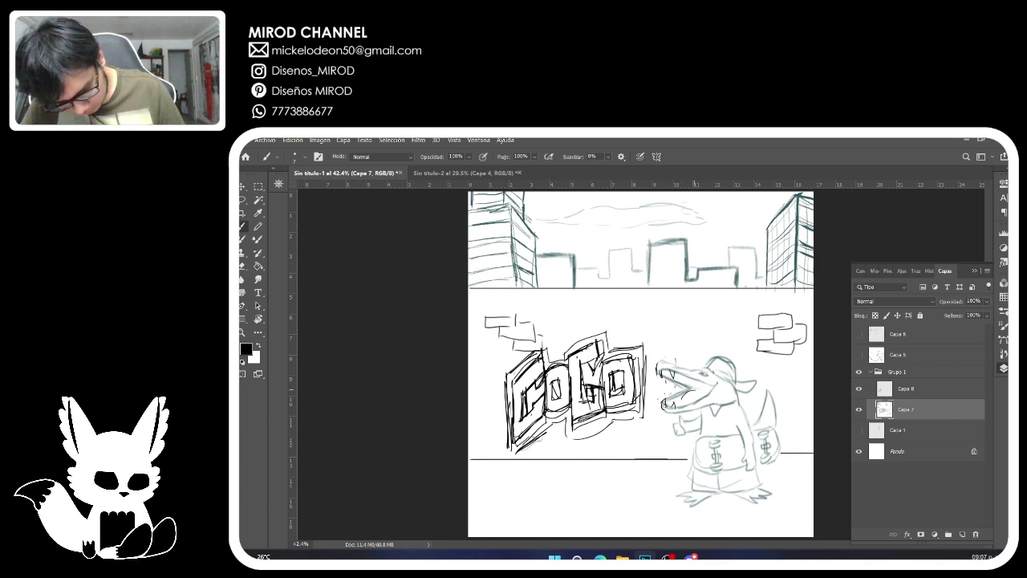
key("ctrl+z")
key("ctrl+z")
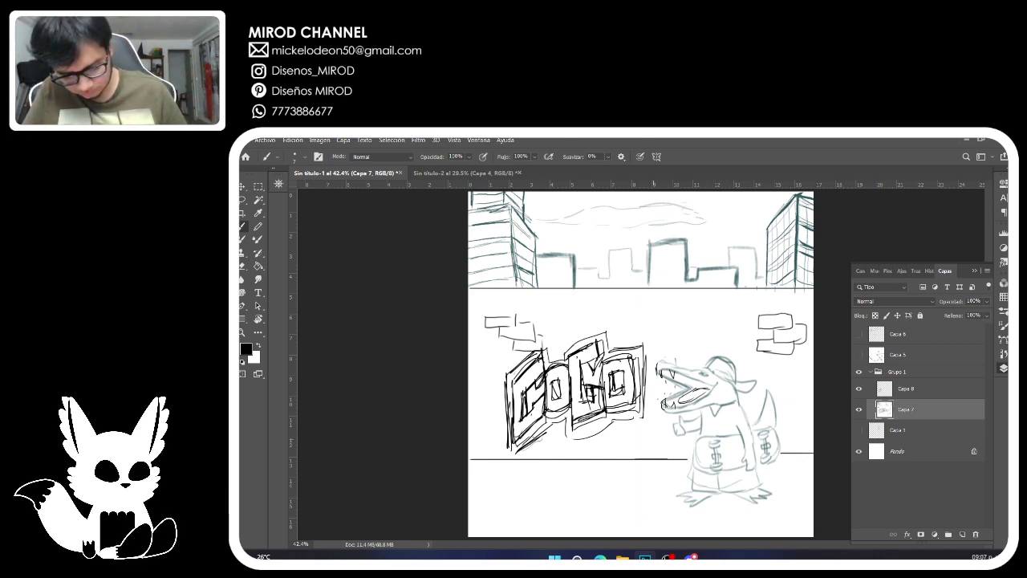
Sketch a small cluster of overlapping bricks on the wall below the final O, near the crocodile's hand.
mouse_move(629, 433)
left_mouse_down()
mouse_move(656, 429)
mouse_move(646, 441)
mouse_move(629, 432)
mouse_move(663, 452)
left_mouse_up()
key("ctrl+z")
key("ctrl+z")
key("ctrl+z")
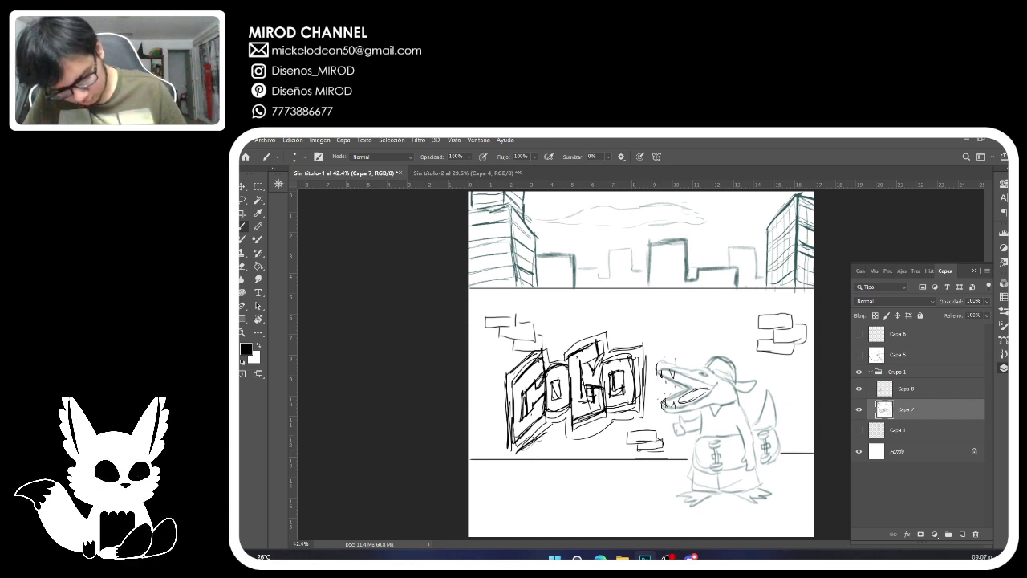
Add small square windows to the skyline buildings and two overlapping bricks on the wall above the final O.
left_click_drag(673, 300, 634, 311)
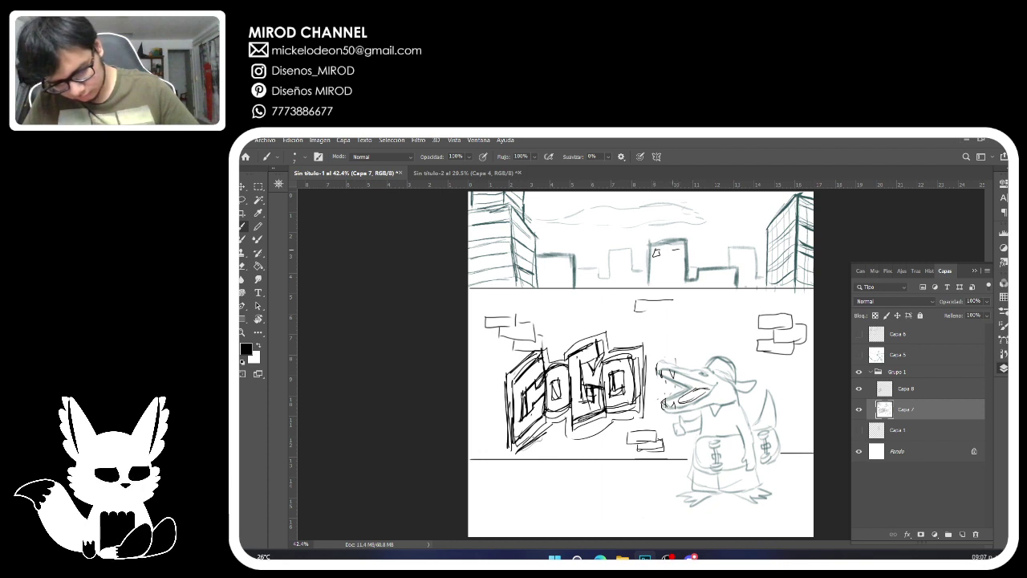
mouse_move(673, 249)
left_mouse_down()
mouse_move(674, 268)
mouse_move(657, 268)
left_mouse_up()
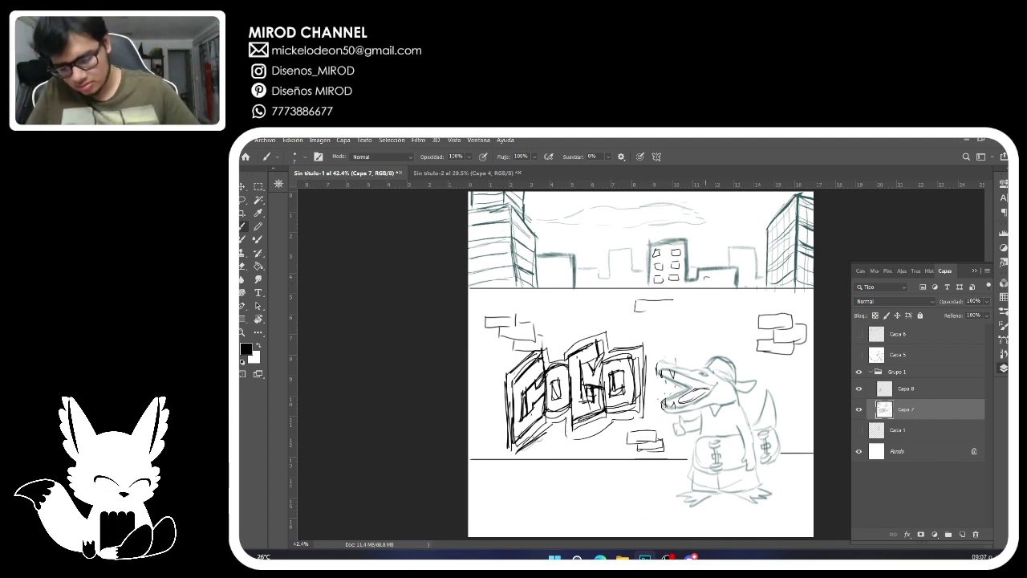
left_click_drag(721, 276, 730, 281)
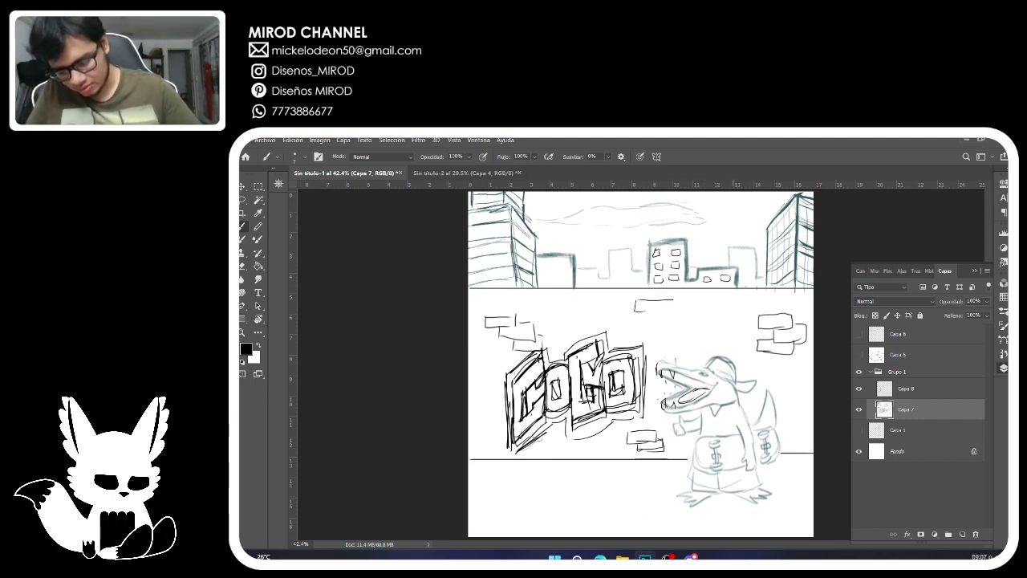
key("ctrl+z")
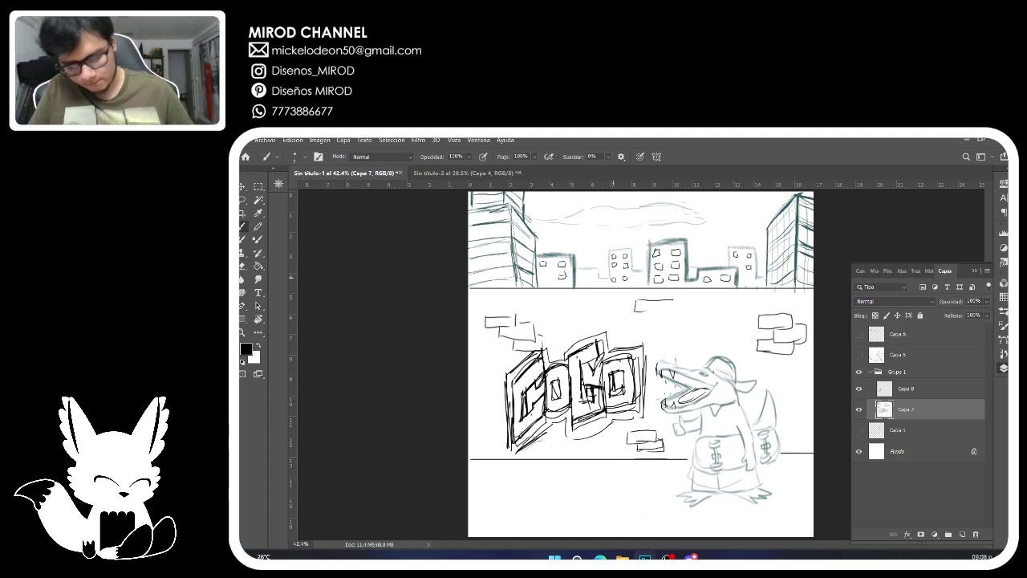
mouse_move(640, 309)
left_mouse_down()
mouse_move(672, 311)
mouse_move(672, 300)
mouse_move(676, 320)
mouse_move(690, 313)
mouse_move(663, 325)
left_mouse_up()
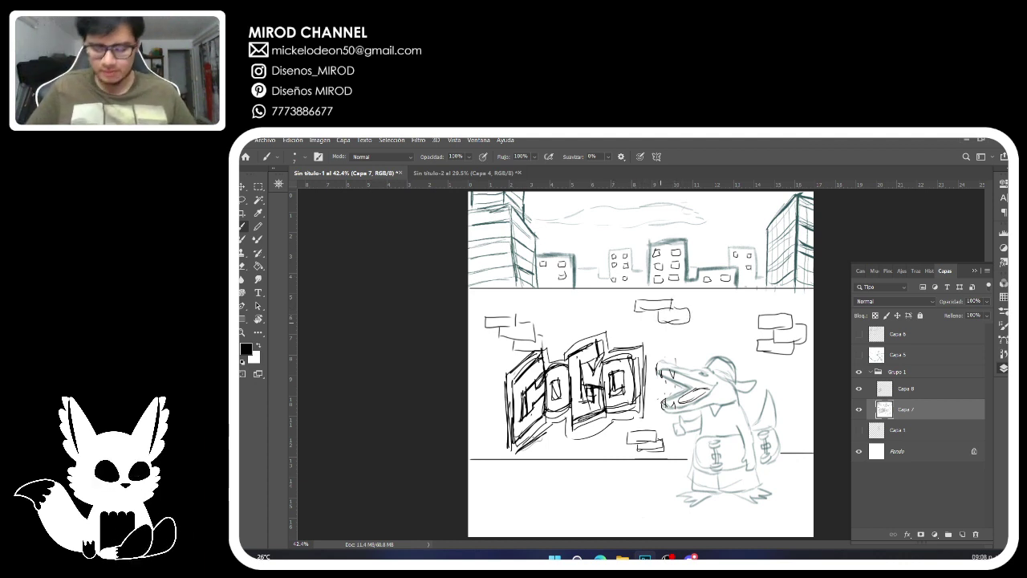
key("super+shift+s")
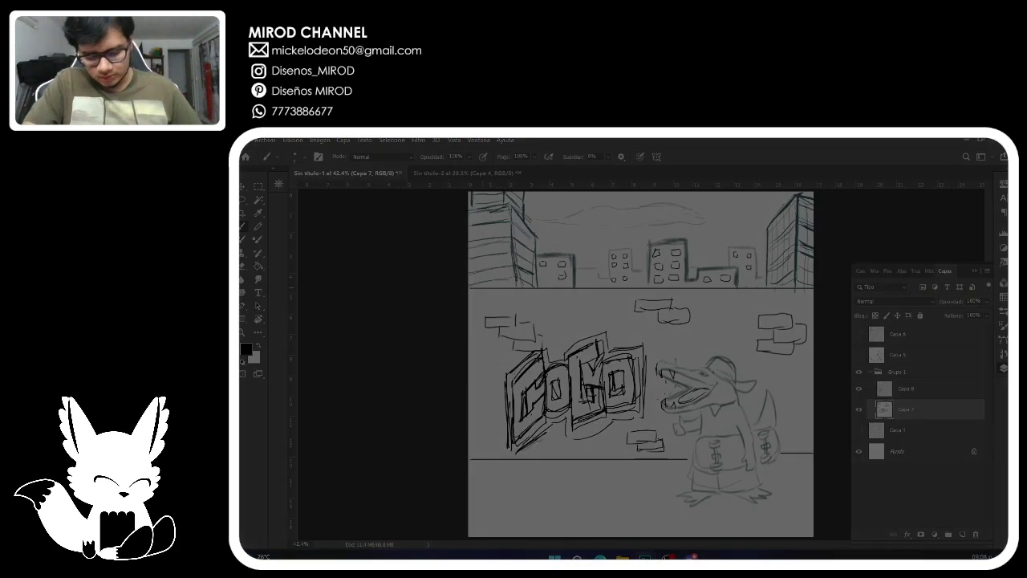
key("Escape")
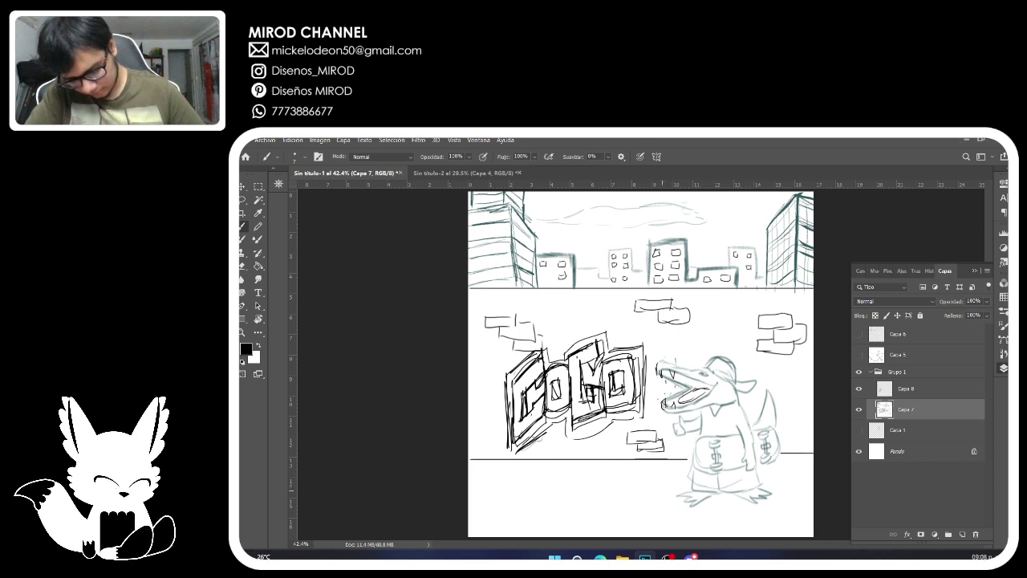
mouse_move(689, 489)
left_mouse_down()
mouse_move(662, 497)
mouse_move(679, 508)
mouse_move(727, 503)
mouse_move(751, 511)
mouse_move(767, 507)
mouse_move(771, 486)
mouse_move(777, 497)
mouse_move(755, 507)
mouse_move(714, 497)
left_mouse_up()
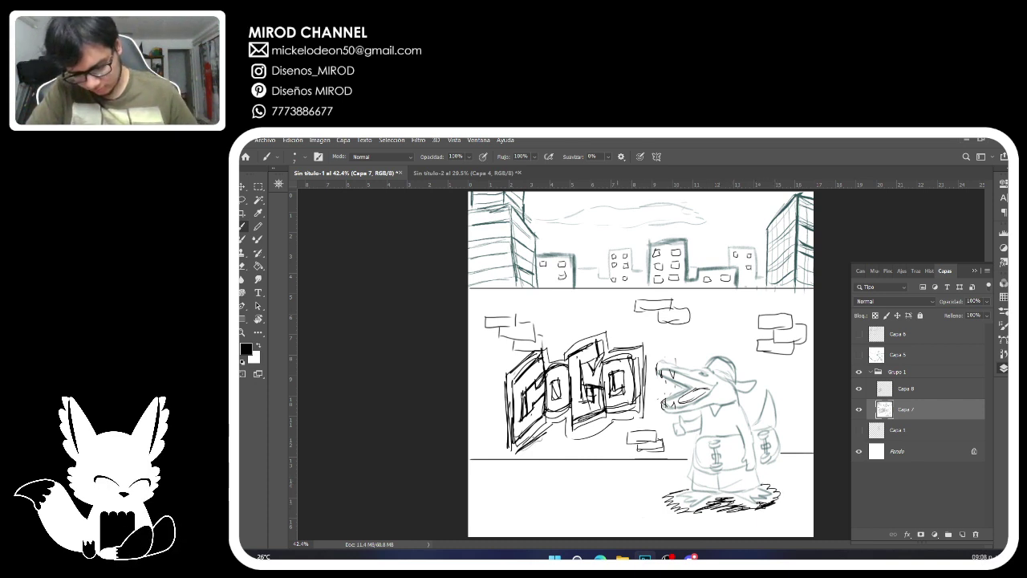
key("ctrl+z")
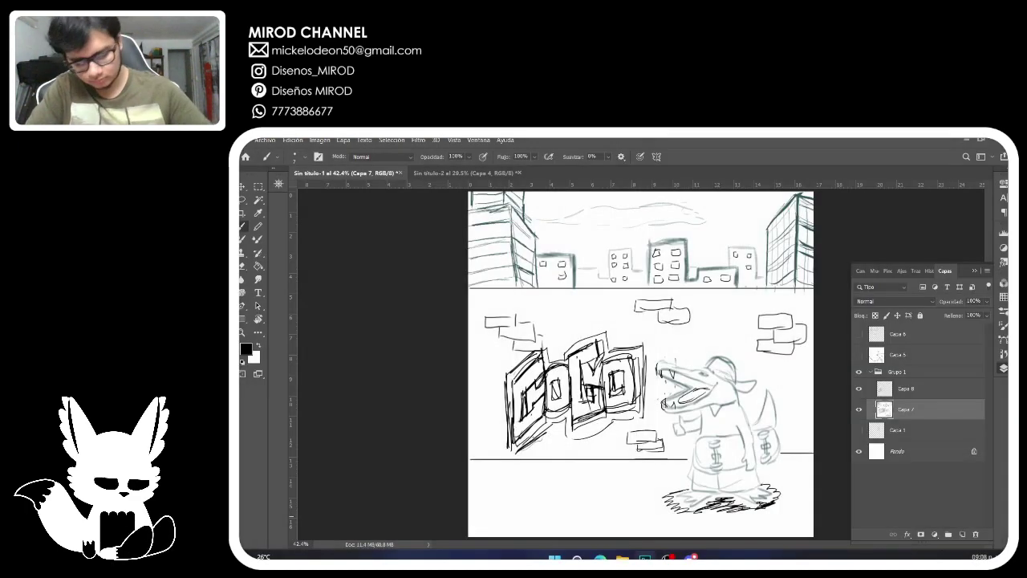
left_click(1004, 354)
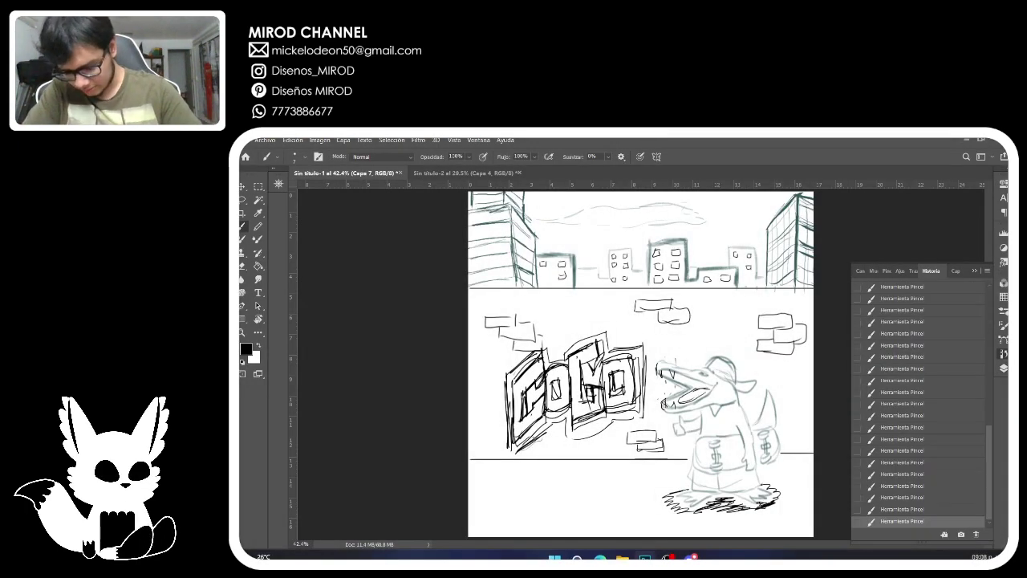
key("ctrl+z")
key("ctrl+z")
key("ctrl+z")
key("ctrl+z")
key("ctrl+z")
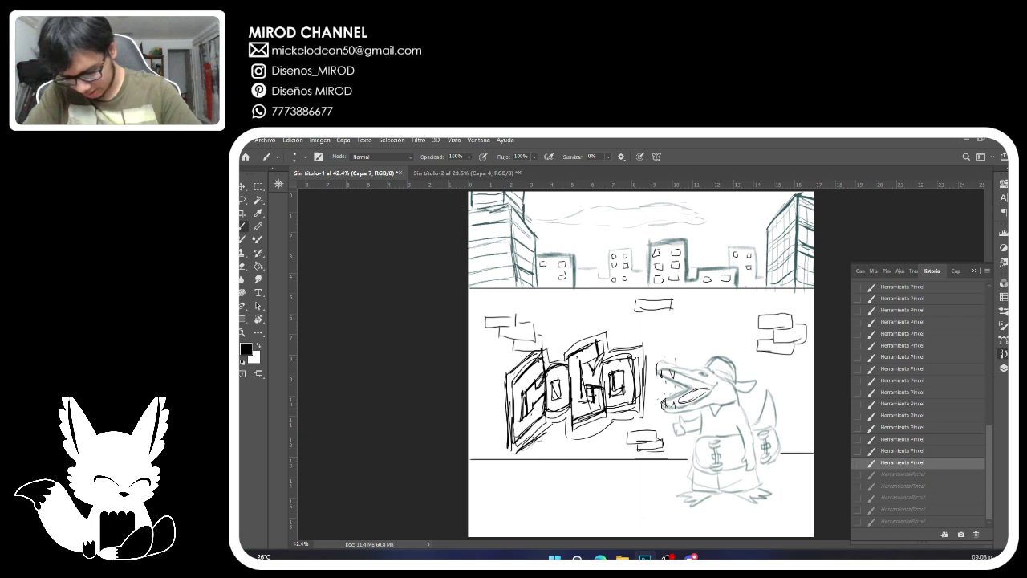
key("ctrl+shift+z")
key("ctrl+shift+z")
key("ctrl+shift+z")
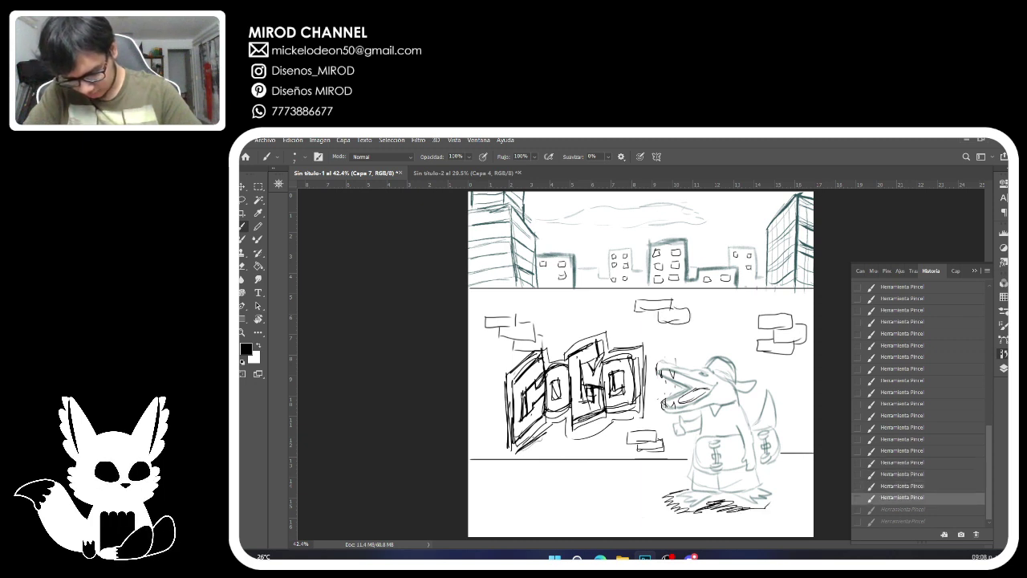
key("ctrl+z")
On Capa 8, sketch an oval ground shadow around the crocodile's feet and small details on its cap and sleeve.
left_click(1004, 368)
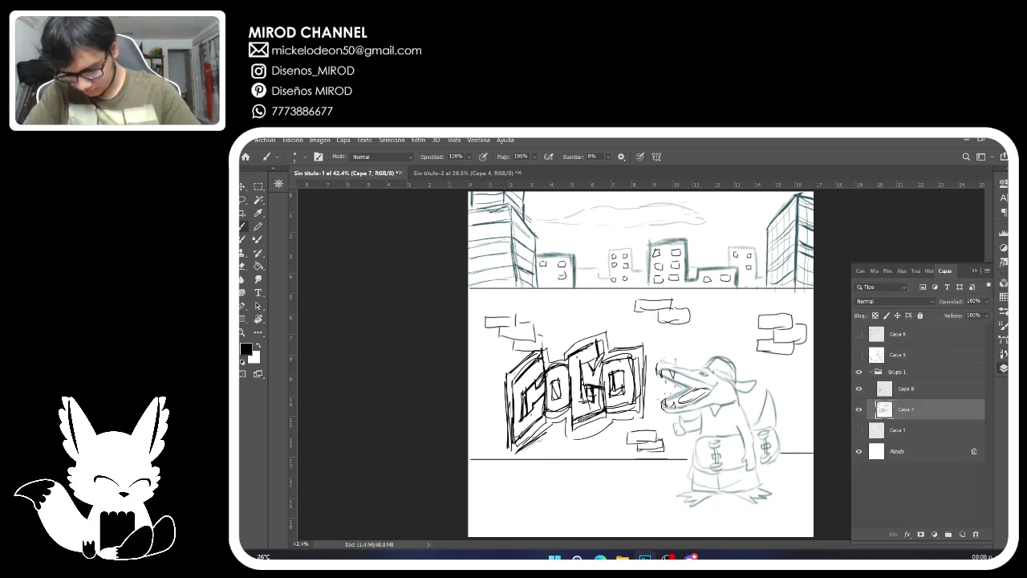
left_click(914, 390)
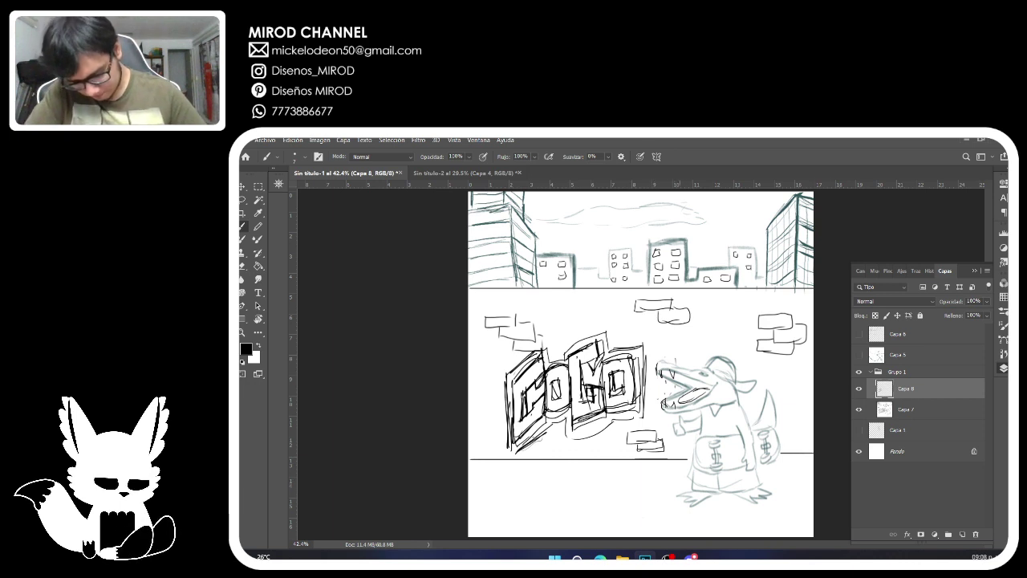
mouse_move(689, 487)
left_mouse_down()
mouse_move(669, 500)
mouse_move(709, 512)
mouse_move(777, 500)
left_mouse_up()
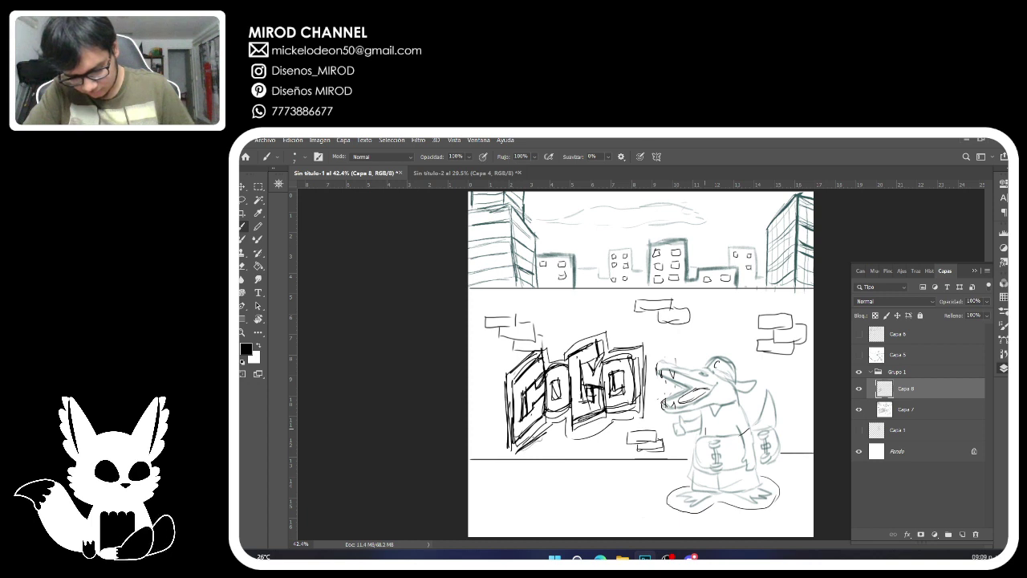
key("ctrl+z")
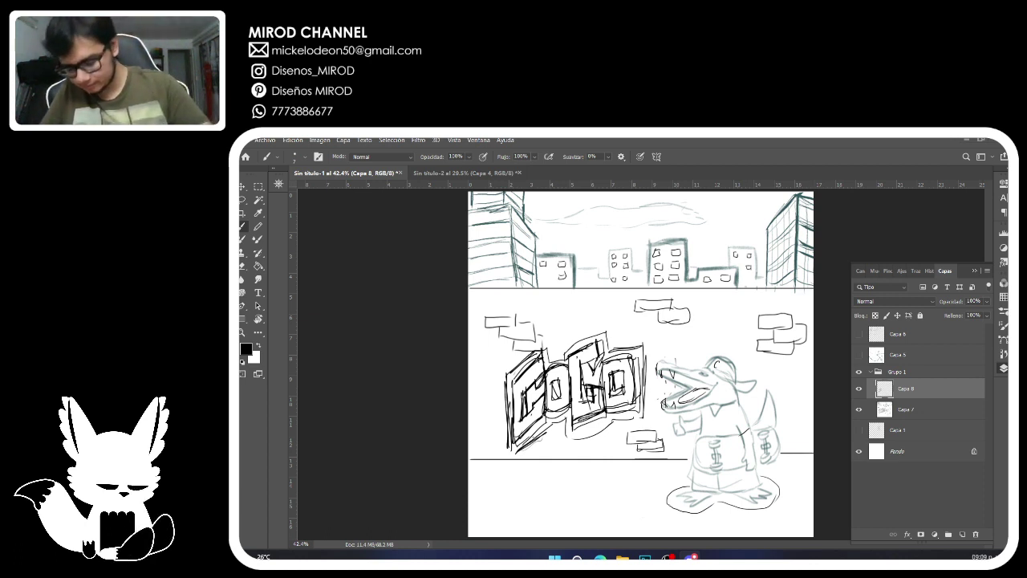
Hide Grupo 1 and paste the copied night landscape sketch onto a new layer above Capa 6.
left_click(858, 371)
left_click(914, 355)
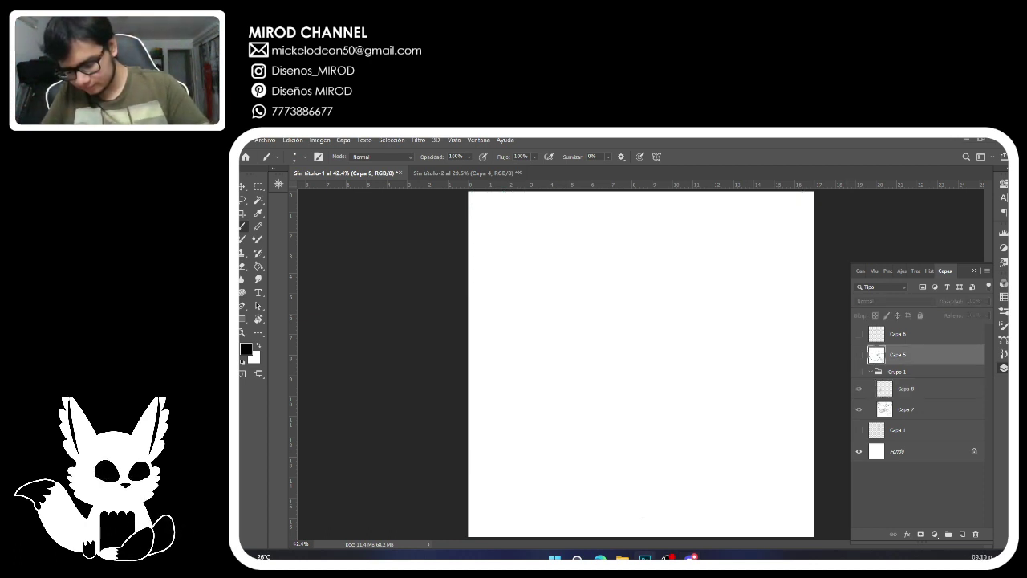
left_click(915, 334)
left_click(962, 535)
key("ctrl+v")
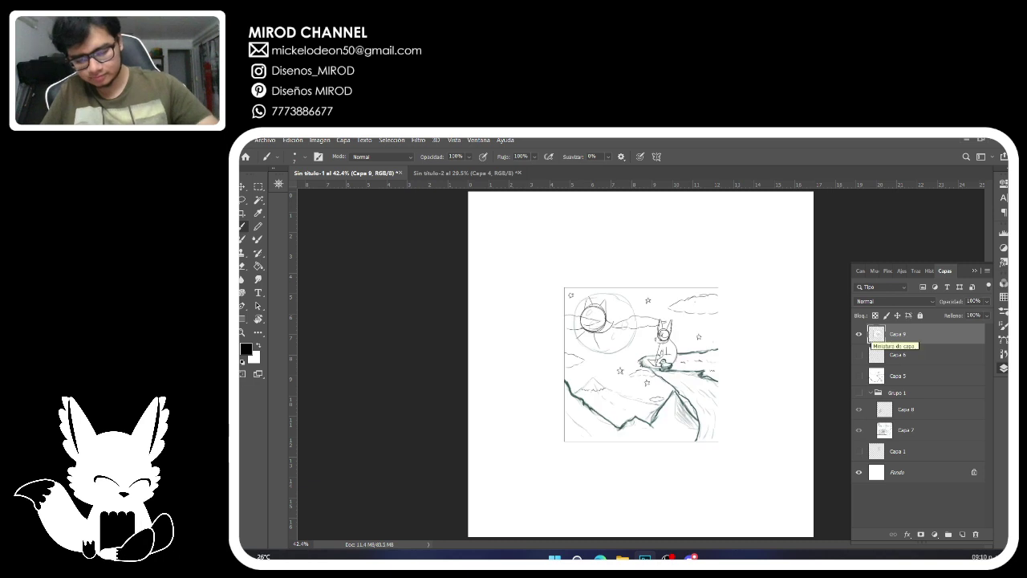
Enlarge the pasted landscape sketch proportionally from its center so it fills the square canvas.
key("ctrl+t")
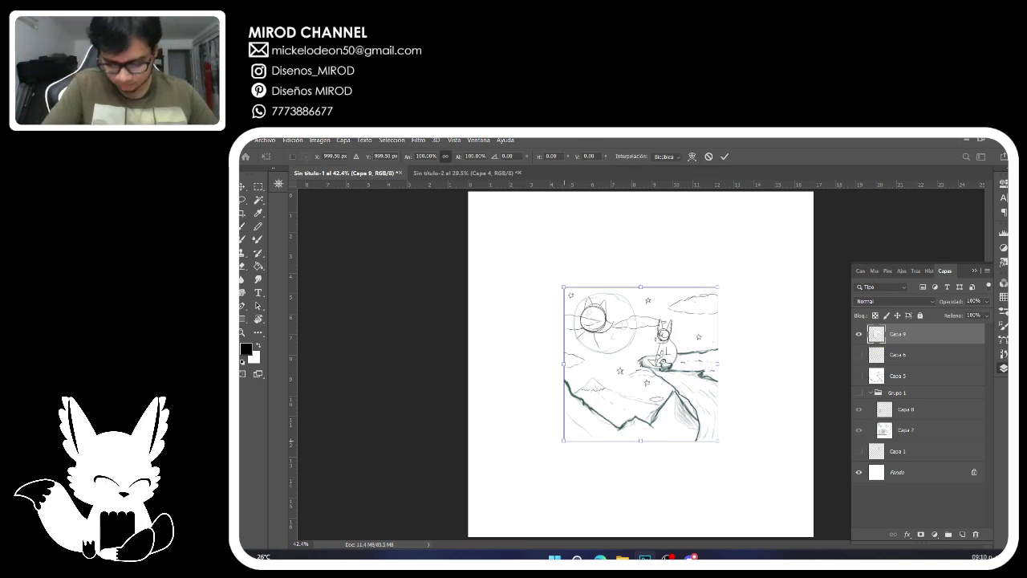
left_click_drag(563, 440, 466, 539)
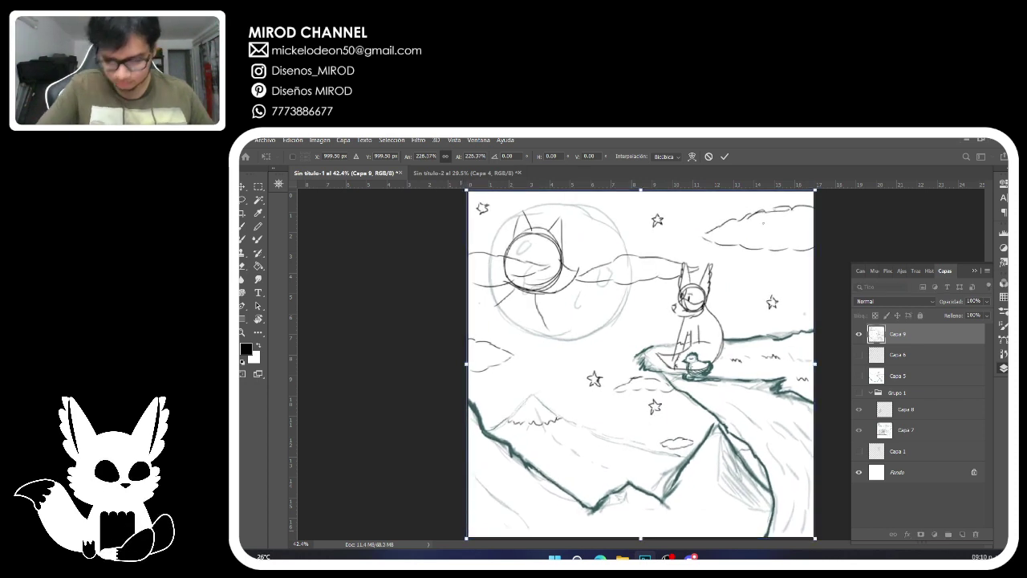
key("Return")
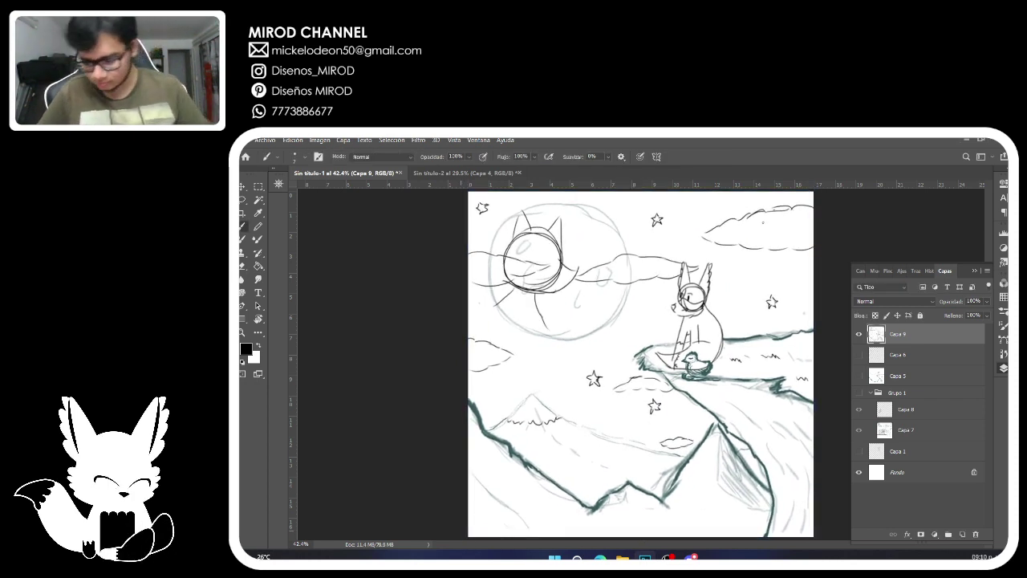
Move Capa 9 beneath Capa 6, keep Capa 6 hidden, and add an empty layer directly above Capa 9.
left_click(858, 354)
left_click_drag(900, 334, 900, 361)
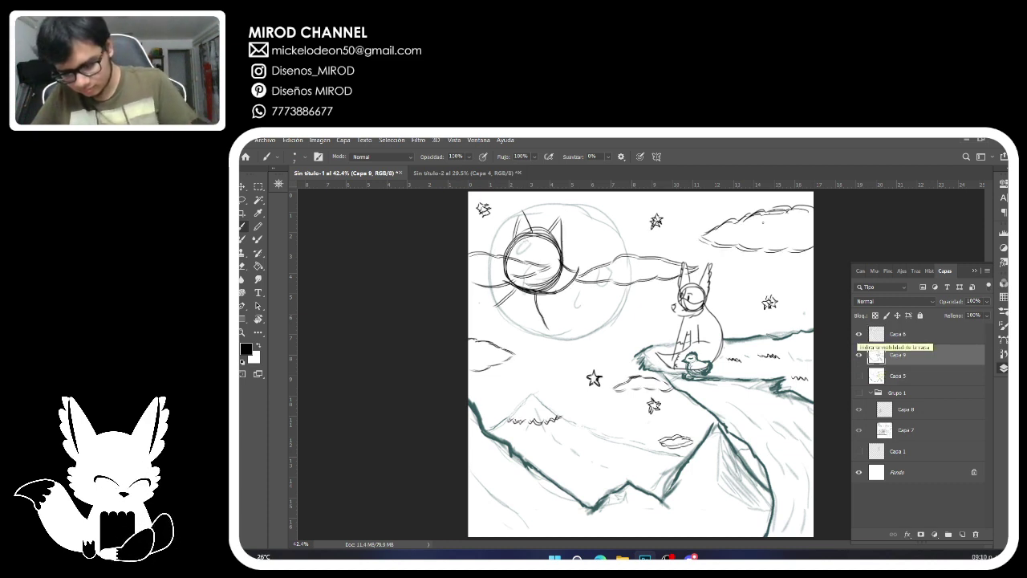
left_click(858, 334)
key("ctrl+shift+alt+n")
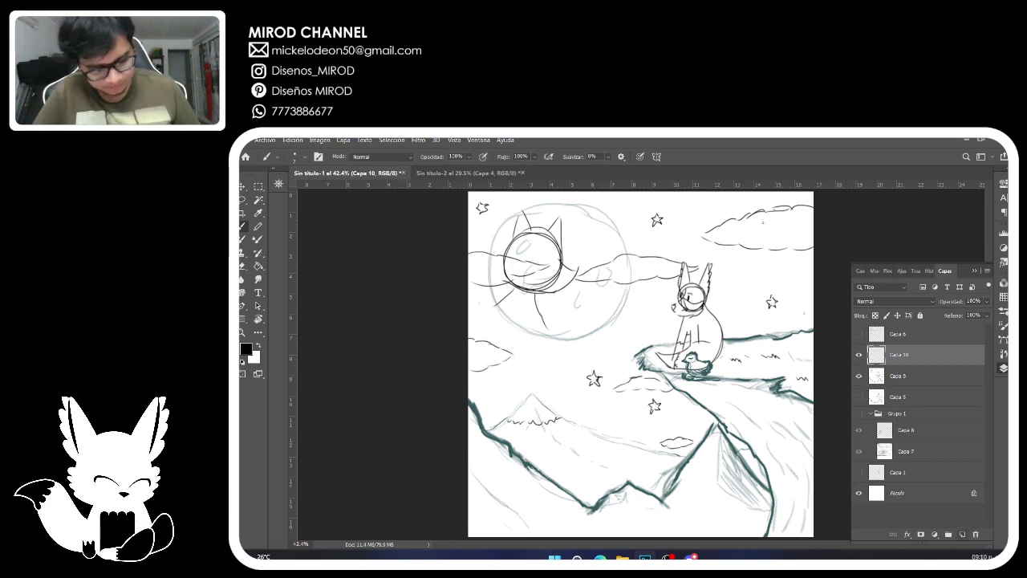
On Capa 10, sketch a long curving body from the eared head in the moon to the fox on the cliff.
mouse_move(654, 352)
left_mouse_down()
mouse_move(578, 342)
mouse_move(536, 304)
mouse_move(639, 353)
mouse_move(660, 352)
left_mouse_up()
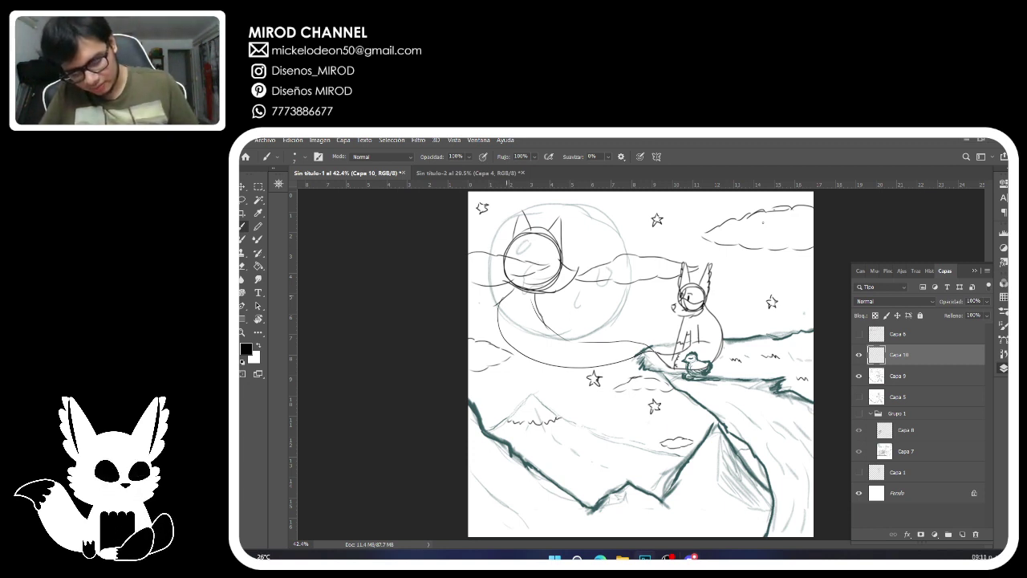
mouse_move(505, 296)
left_mouse_down()
mouse_move(525, 354)
mouse_move(539, 362)
mouse_move(652, 347)
left_mouse_up()
key("ctrl+z")
key("ctrl+z")
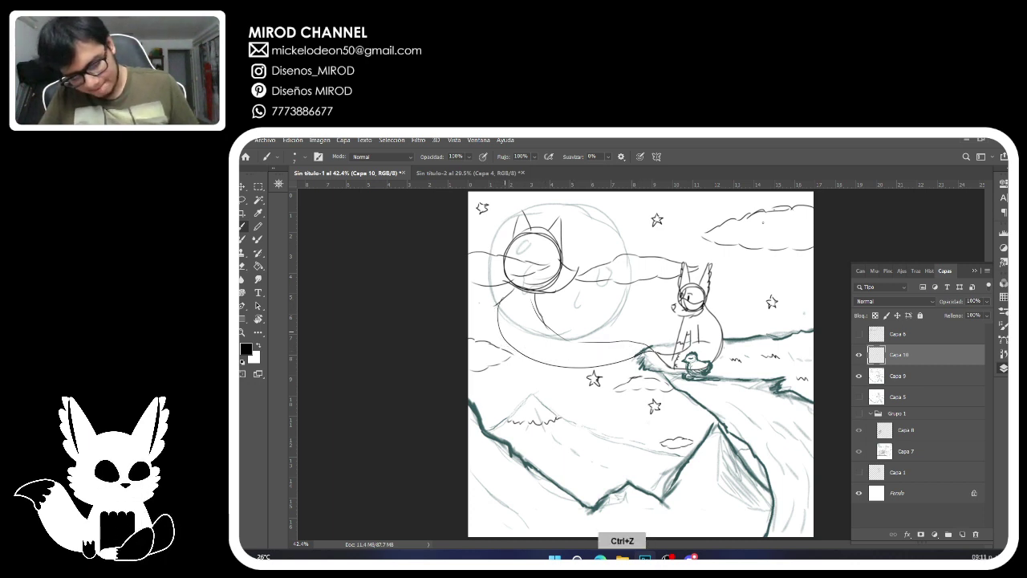
mouse_move(509, 293)
left_mouse_down()
mouse_move(503, 351)
mouse_move(645, 349)
left_mouse_up()
left_click_drag(535, 296, 649, 351)
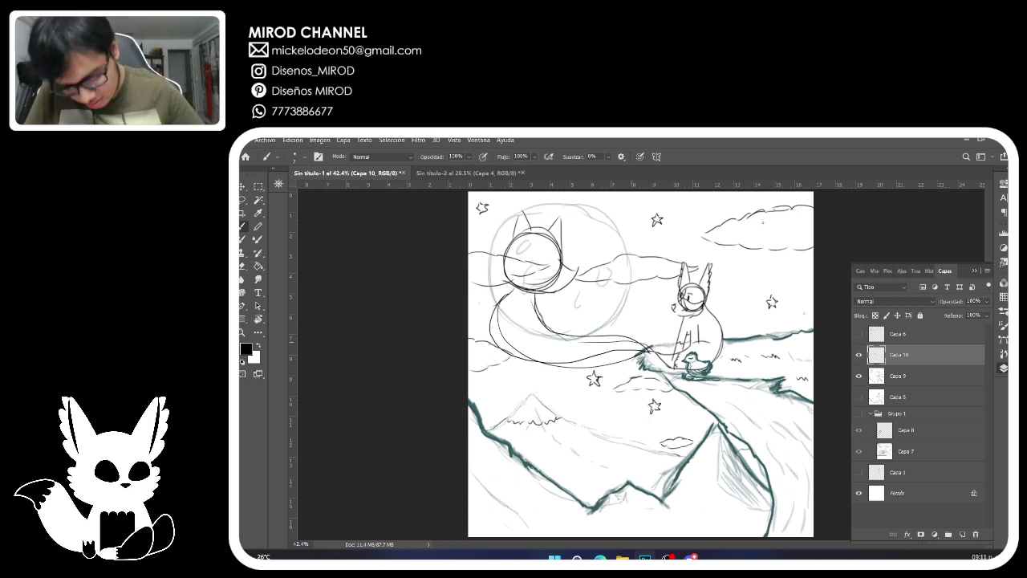
left_click_drag(629, 341, 695, 347)
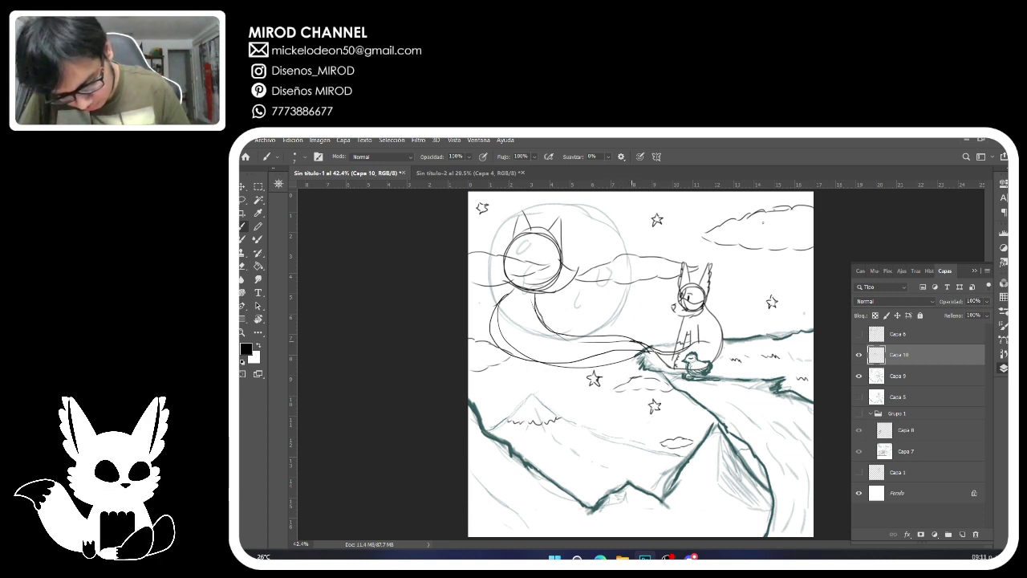
left_click_drag(633, 340, 685, 370)
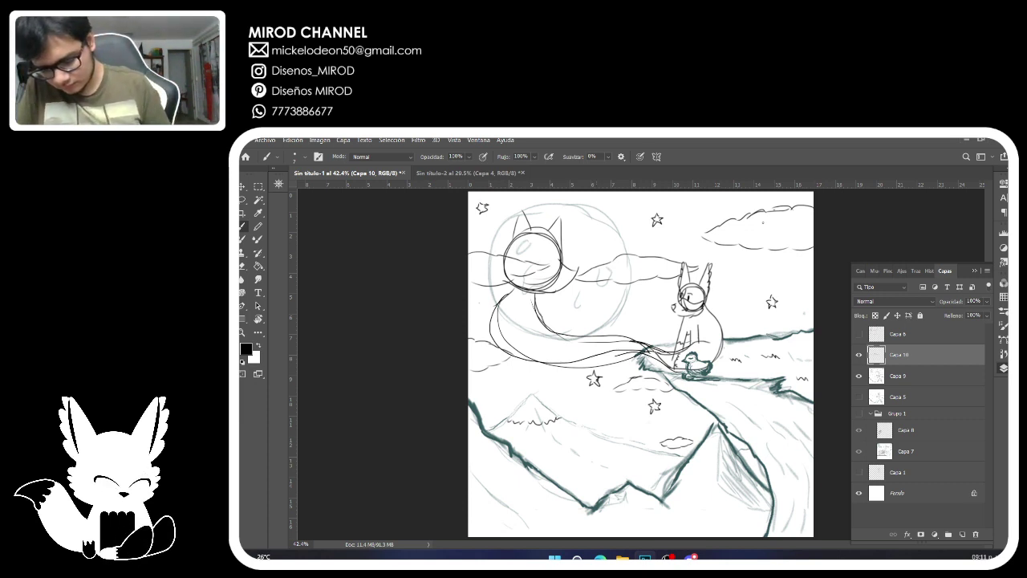
Compare the scene with and without Capa 6, leave that layer visible, and select Capa 9.
left_click(859, 334)
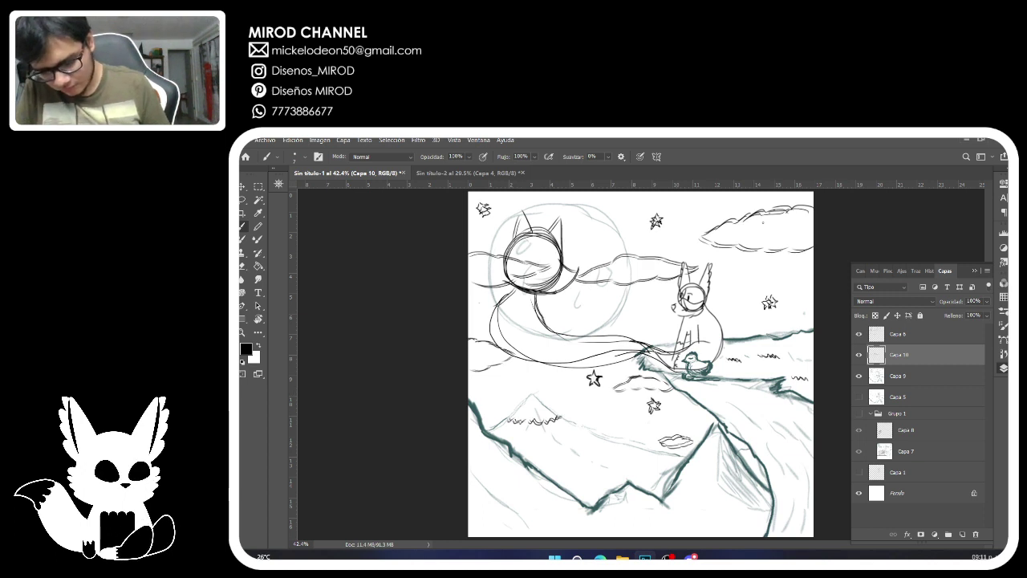
left_click(858, 333)
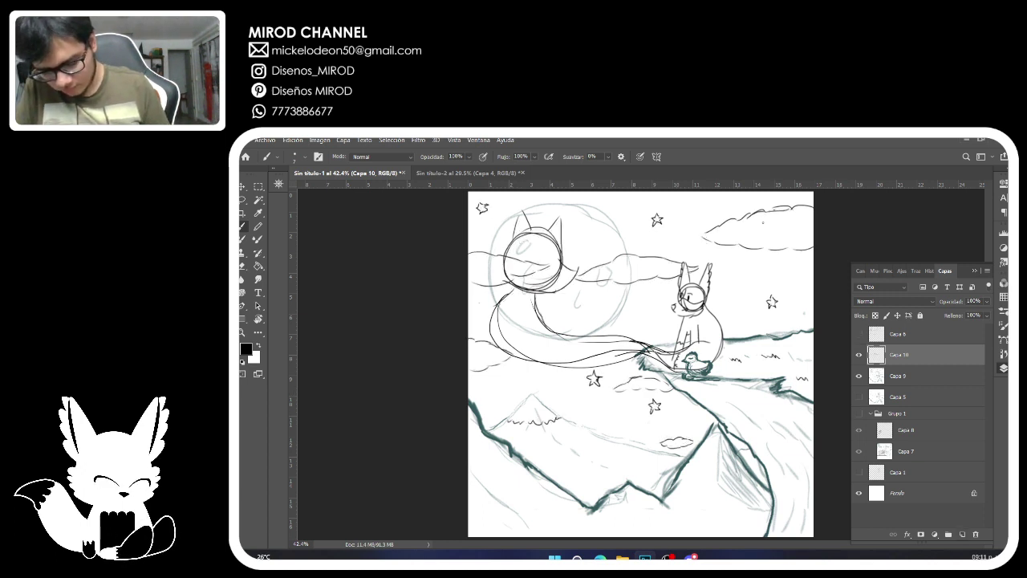
left_click(859, 333)
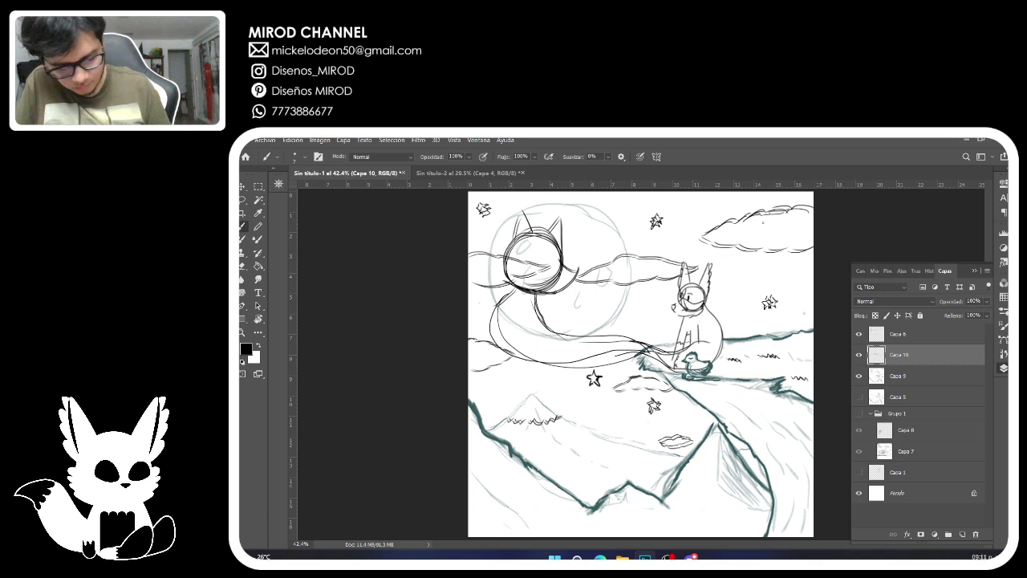
left_click(899, 376)
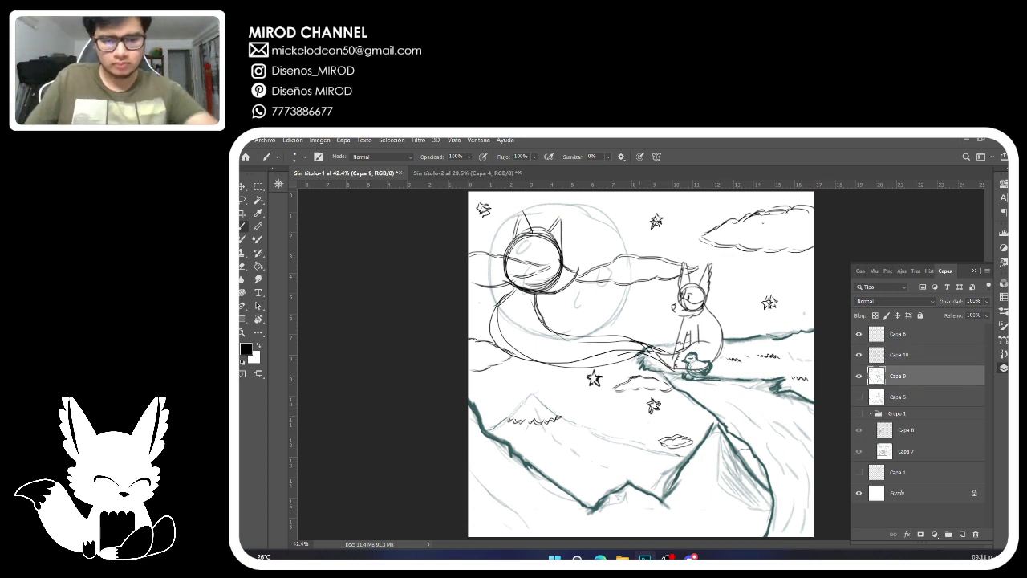
Hide Capa 6 and add an empty layer directly above Capa 10.
key("ctrl+t")
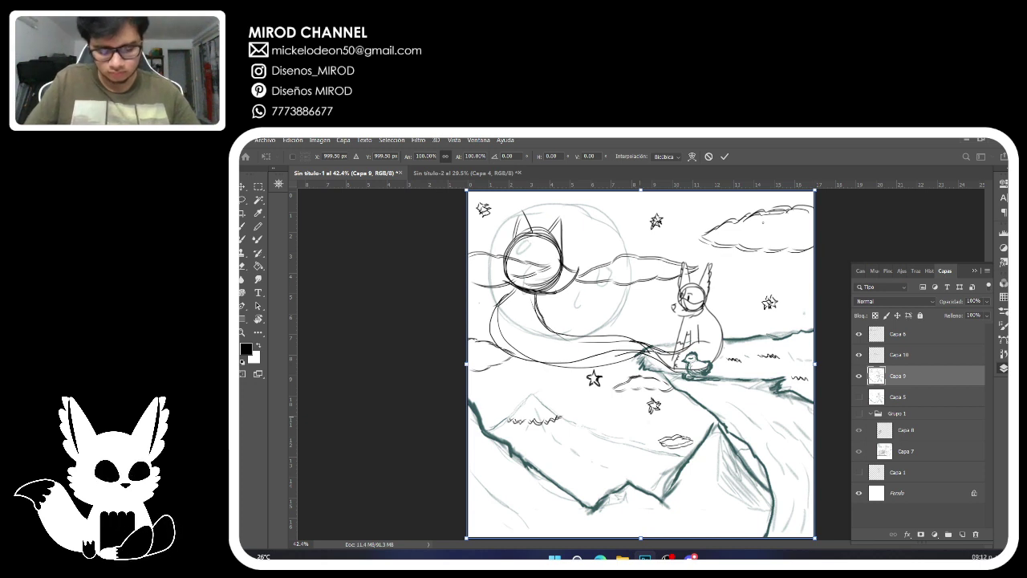
key("Return")
left_click(858, 334)
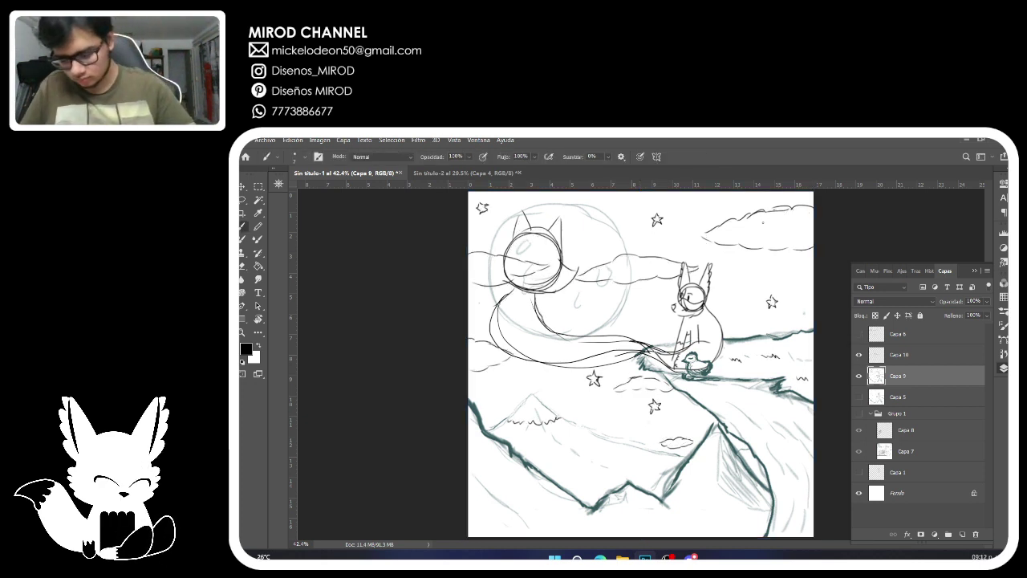
left_click(962, 534)
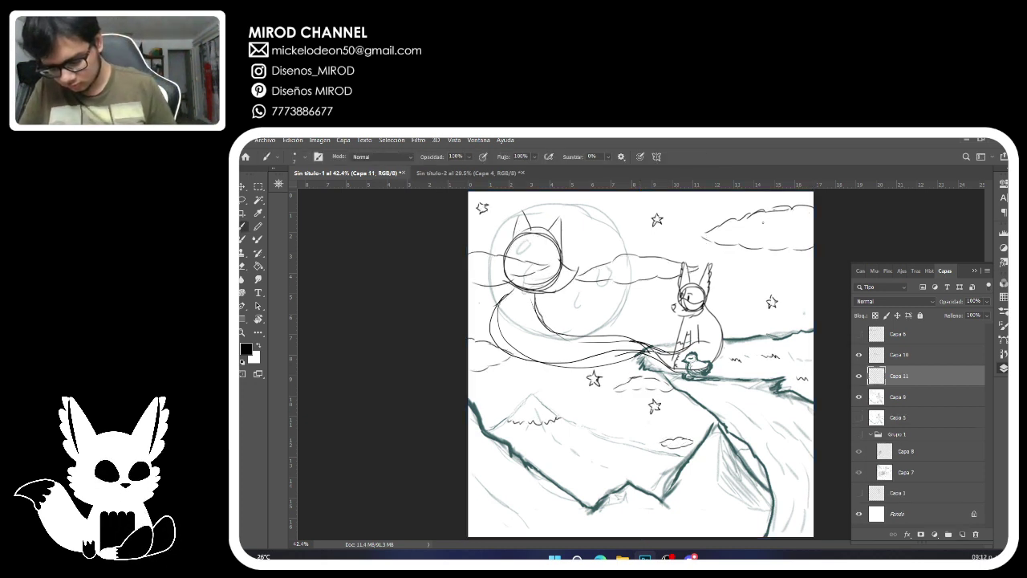
left_click_drag(911, 375, 910, 343)
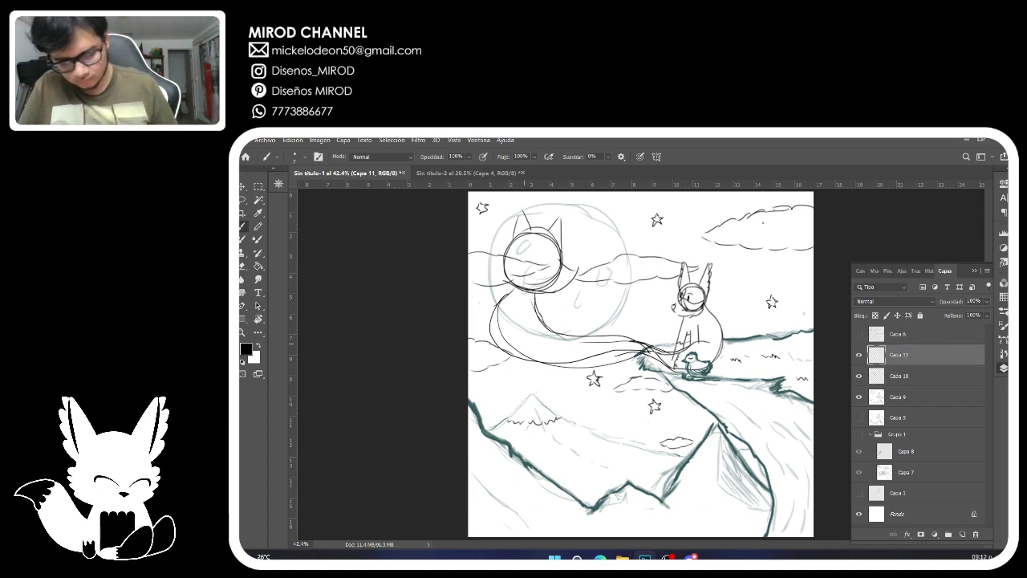
key("alt+bracketleft")
key("alt+bracketleft")
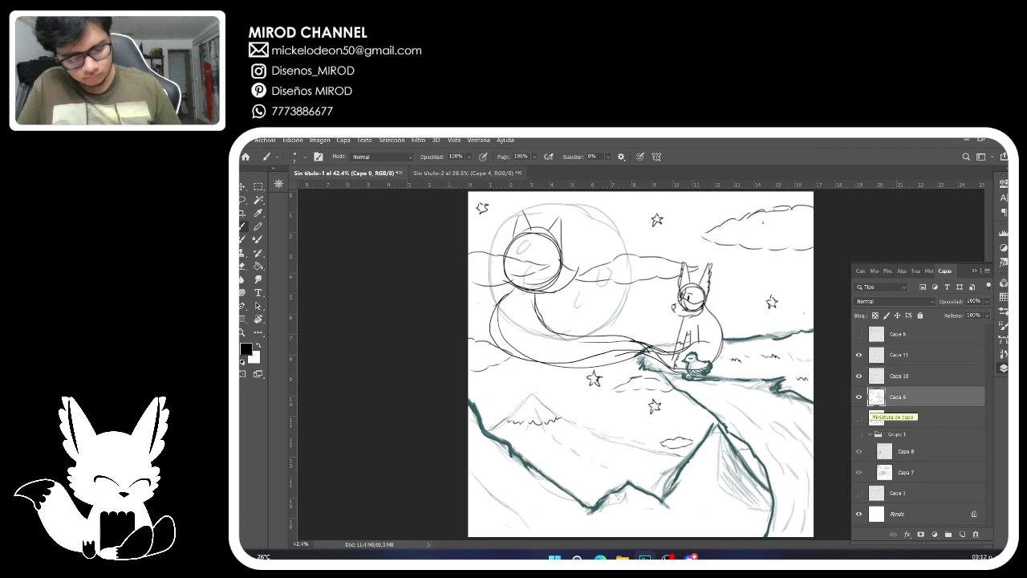
left_click(265, 141)
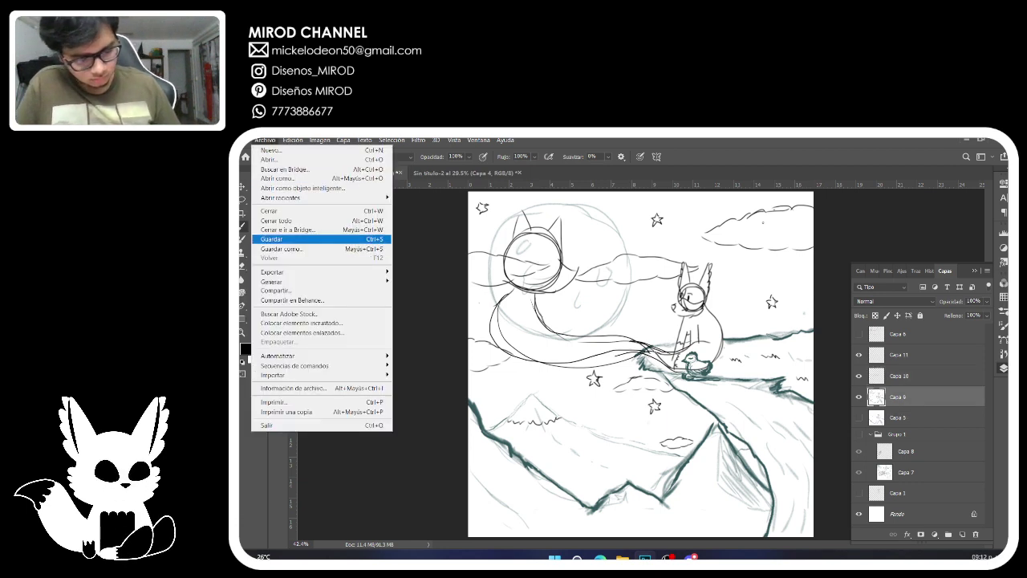
left_click(265, 141)
key("alt+a")
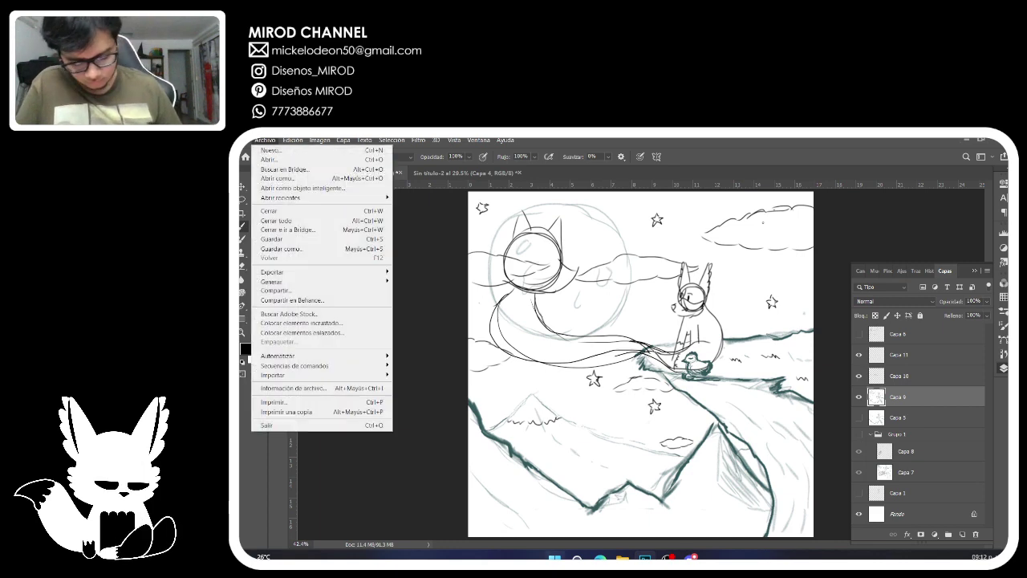
Launch Adobe Illustrator from the pinned ADOBE apps.
key("super")
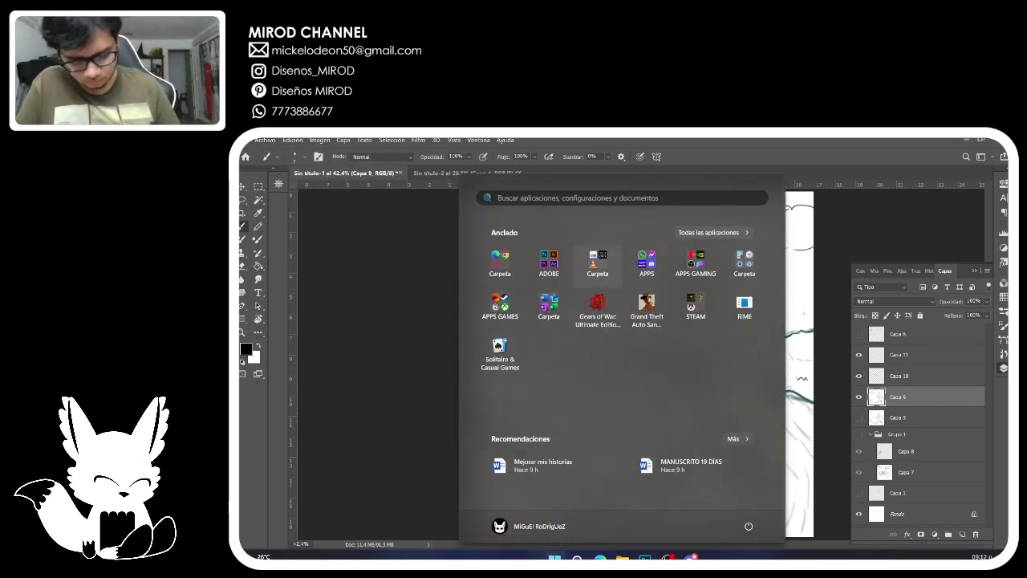
left_click(548, 262)
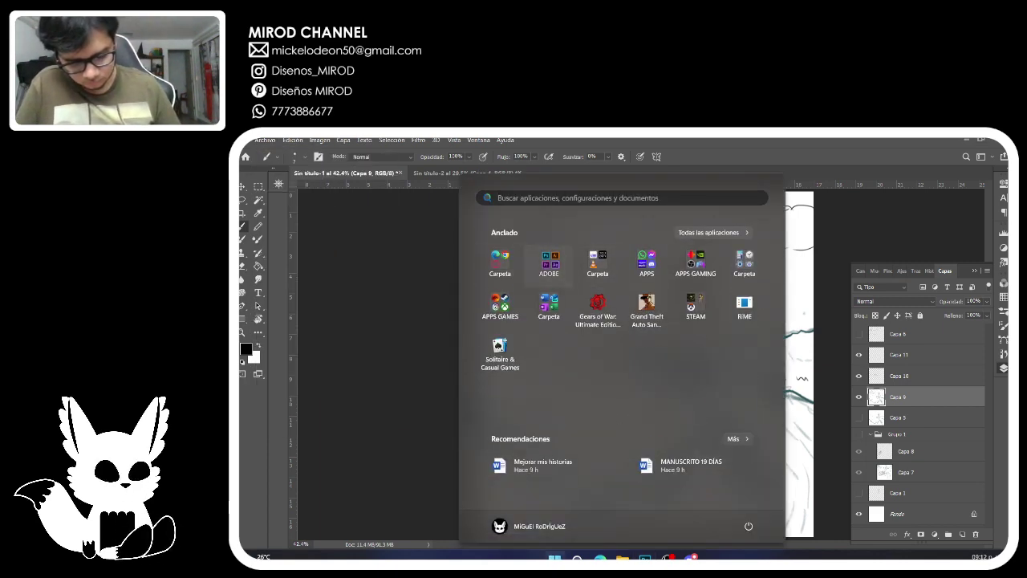
left_click(596, 331)
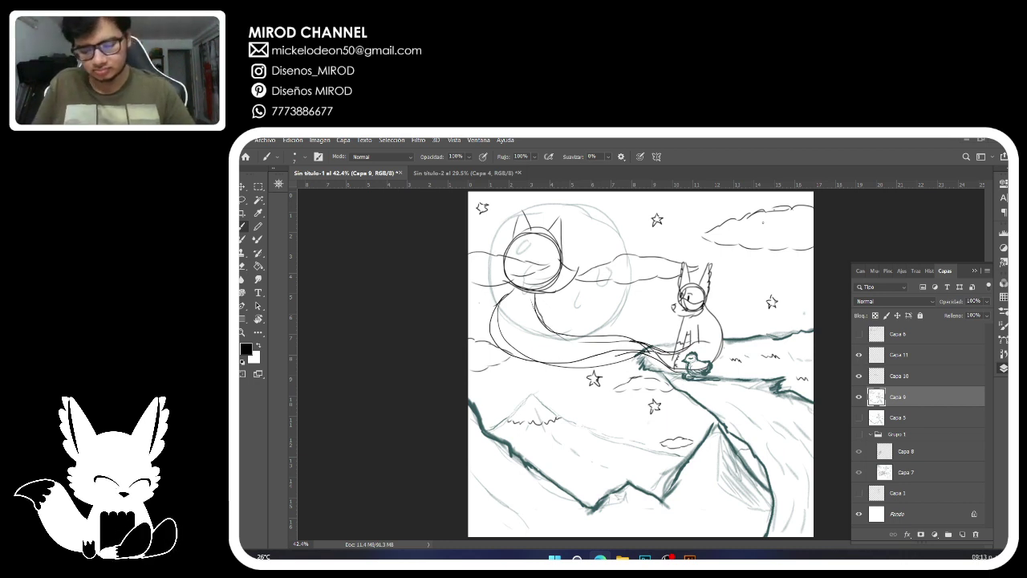
Select Capa 11 and, with Capa 6 hidden, capture a screen snip of the whole square canvas.
left_click(898, 355)
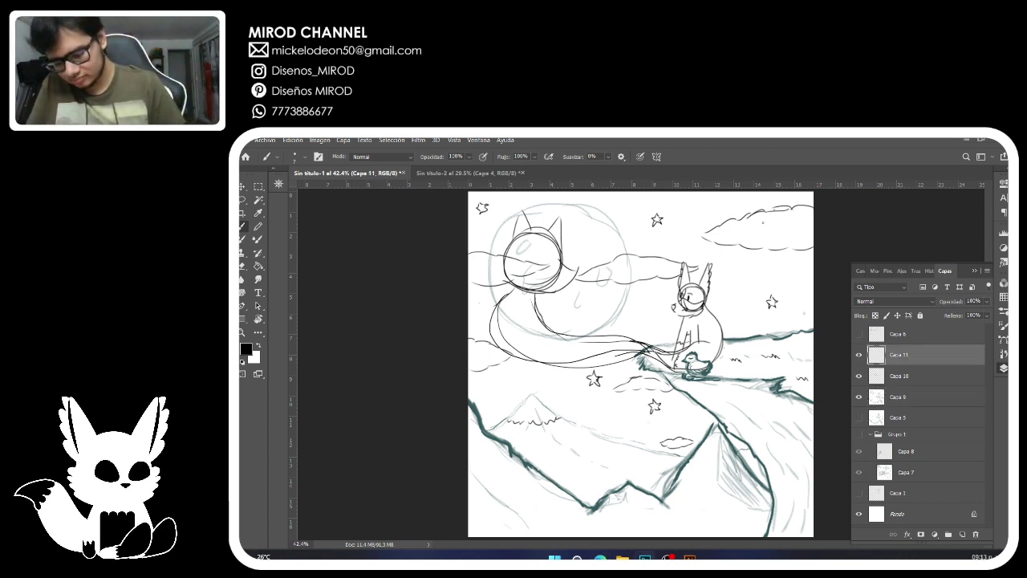
left_click(858, 334)
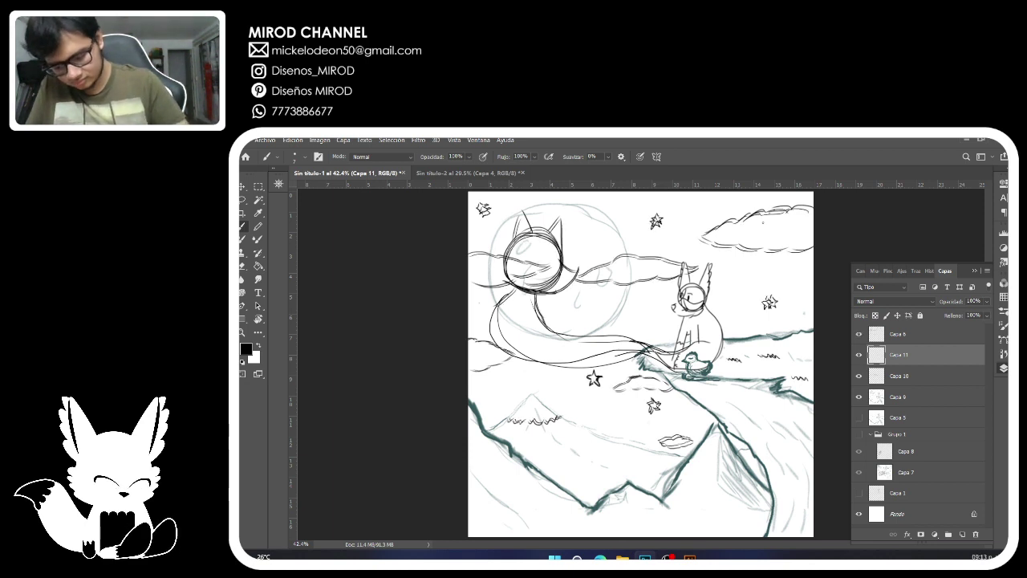
left_click(858, 333)
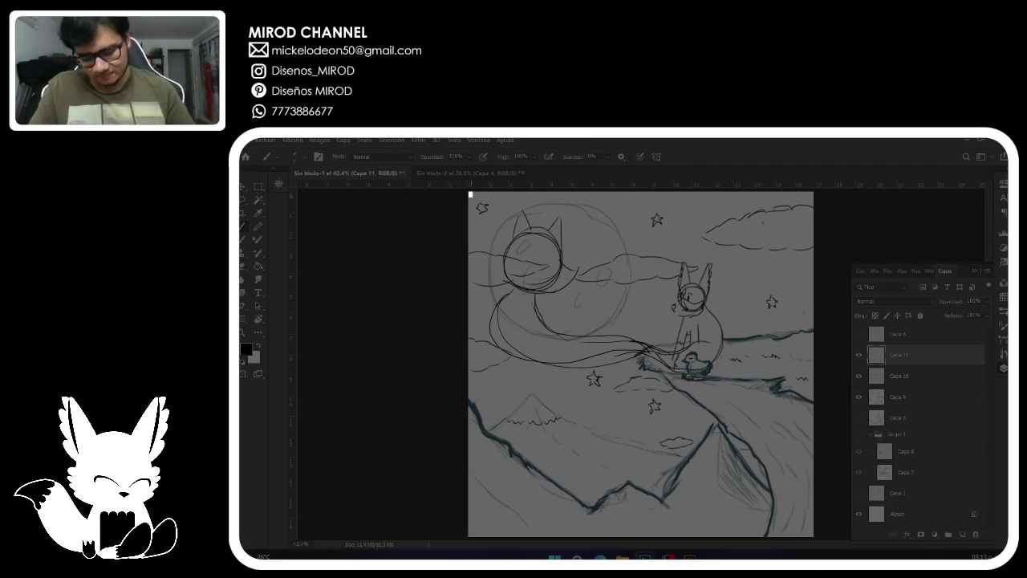
left_click_drag(470, 194, 813, 536)
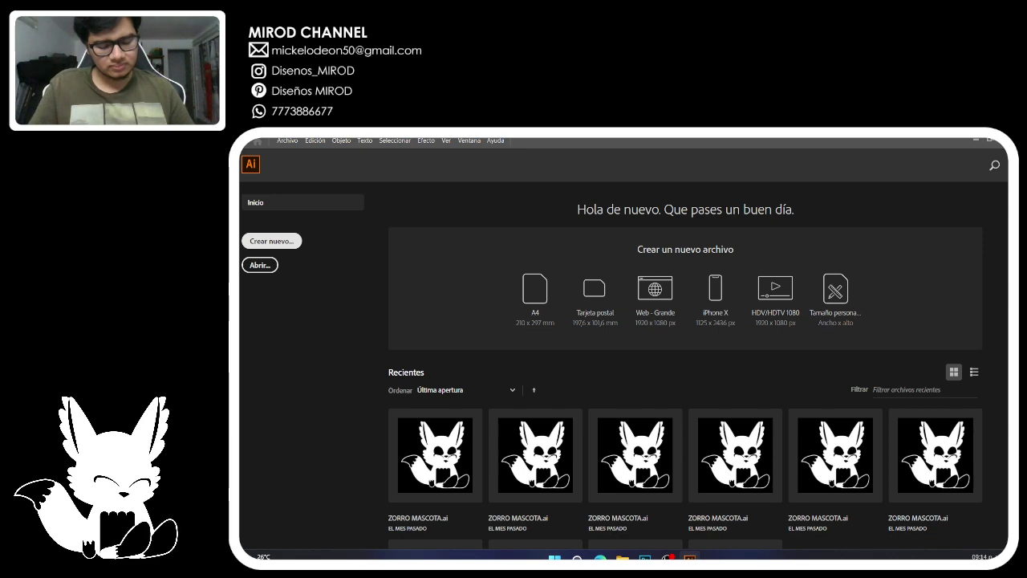
In Illustrator, create a custom 2000 × 2000 px document and show its rulers.
left_click(271, 241)
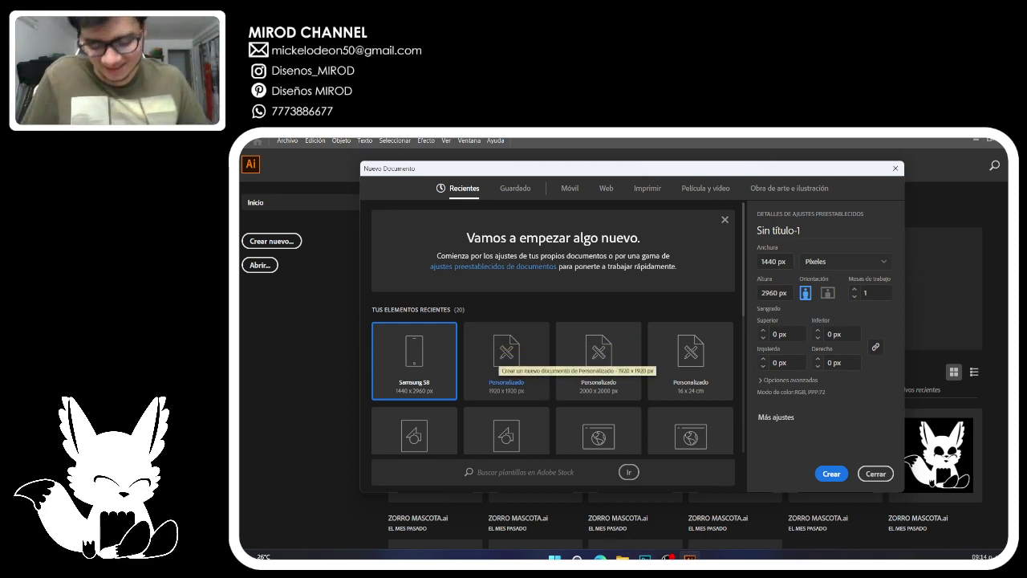
left_click(598, 357)
left_click(831, 473)
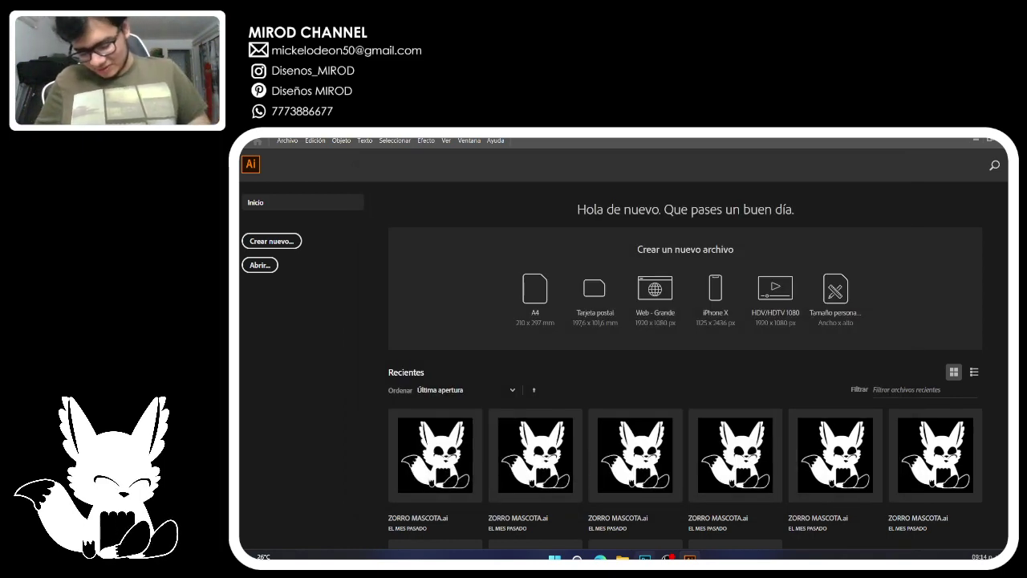
mouse_move(644, 558)
left_click(642, 501)
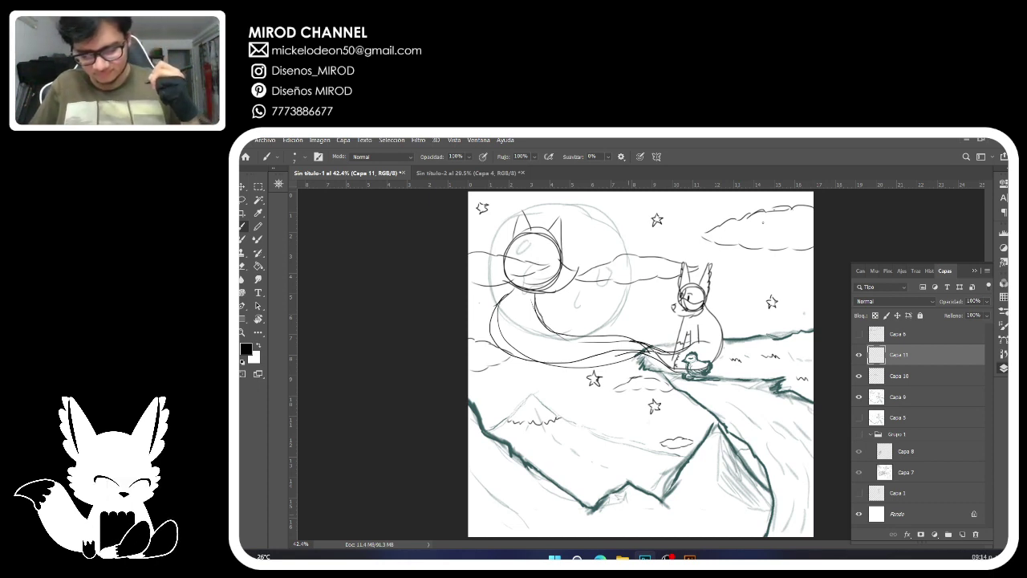
left_click(690, 557)
mouse_move(667, 558)
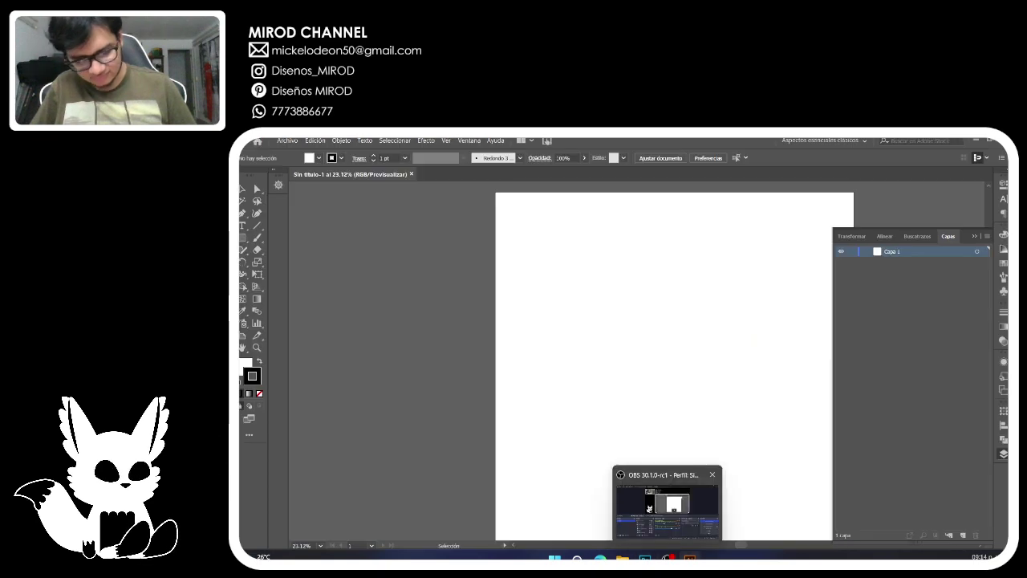
key("ctrl+r")
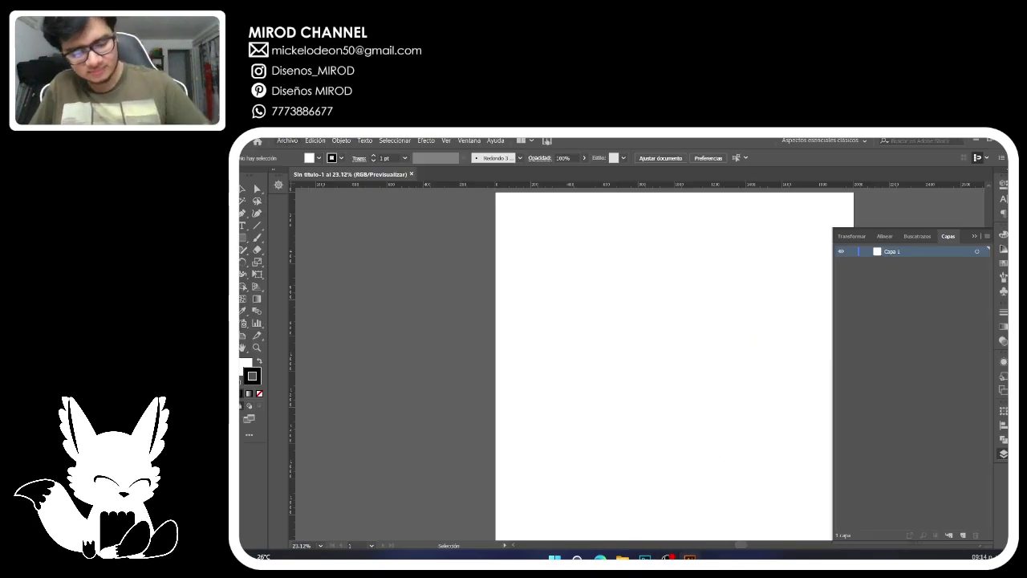
Create a second document from the recent Samsung S8 preset, 1440 × 2960 px, and show its rulers.
left_click(288, 141)
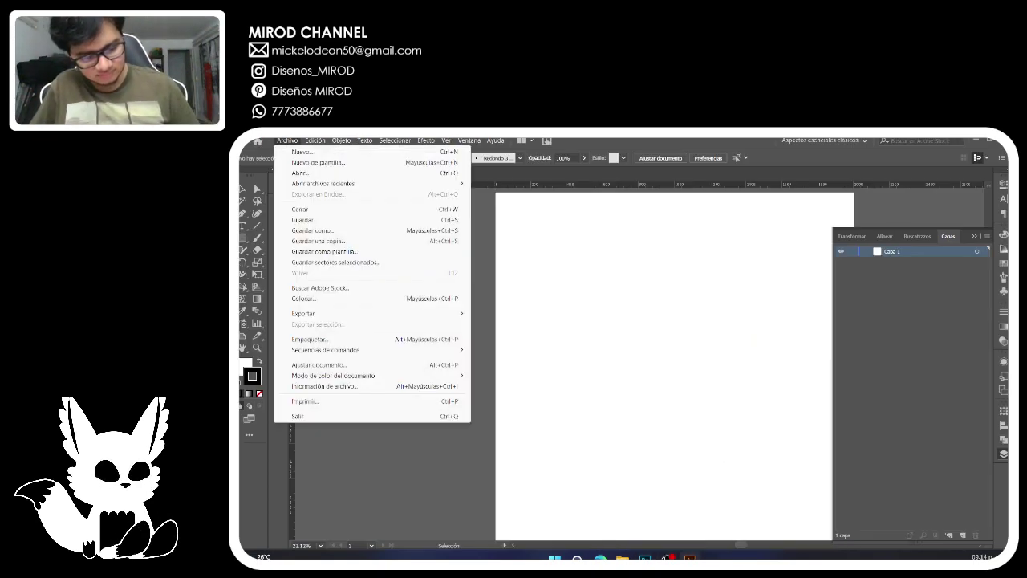
left_click(303, 298)
key("ctrl+w")
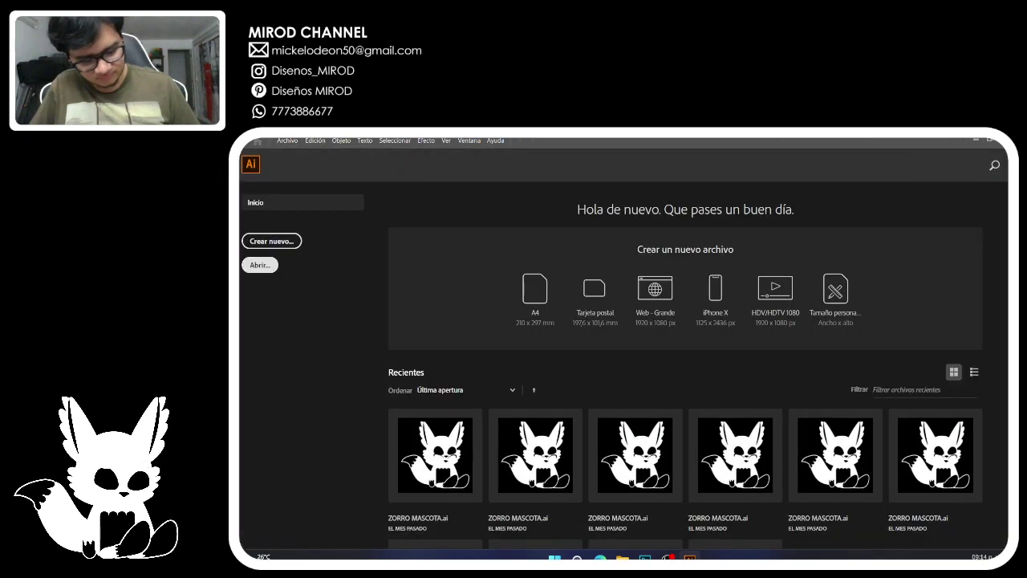
key("ctrl+n")
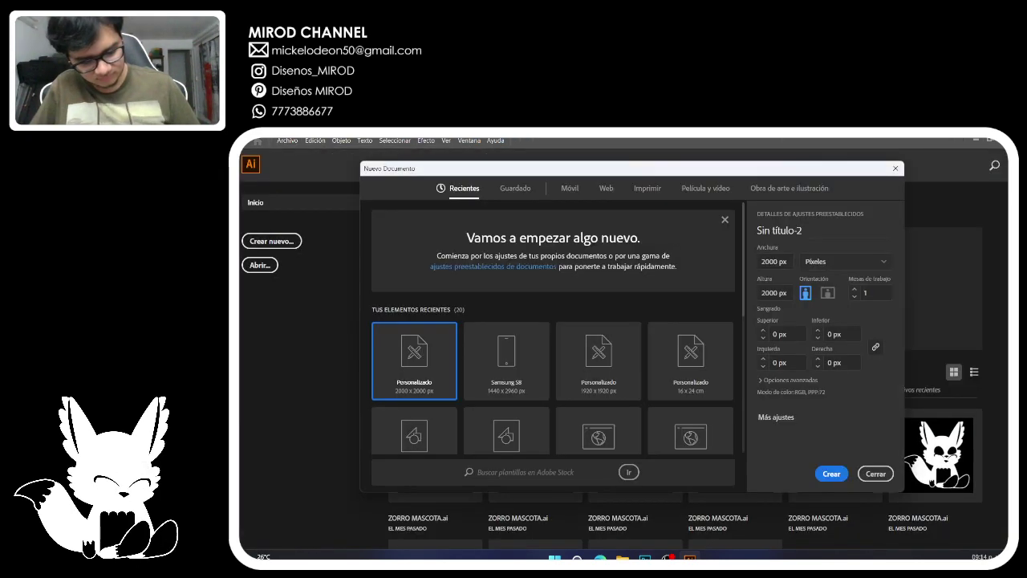
left_click(515, 399)
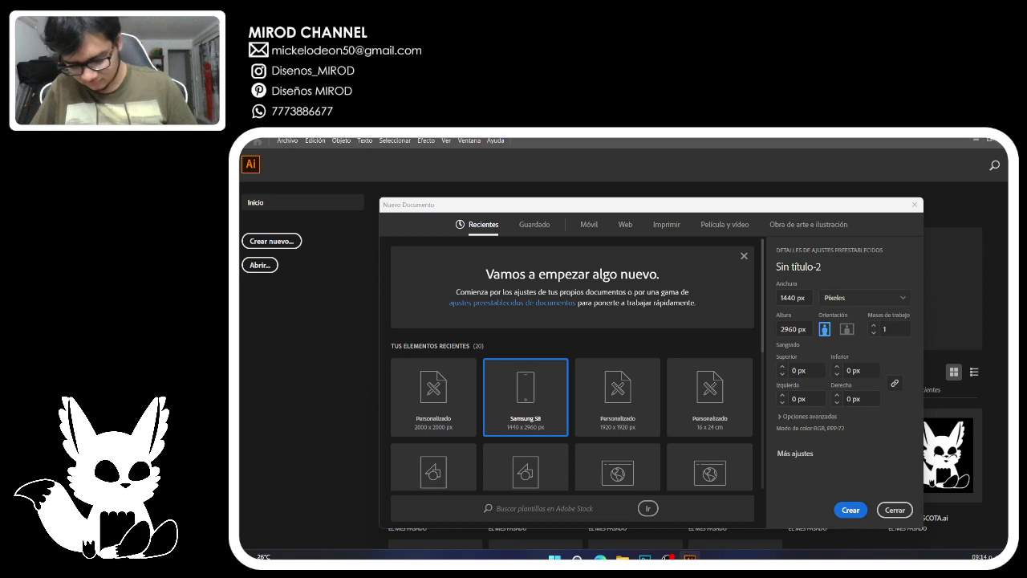
left_click(841, 511)
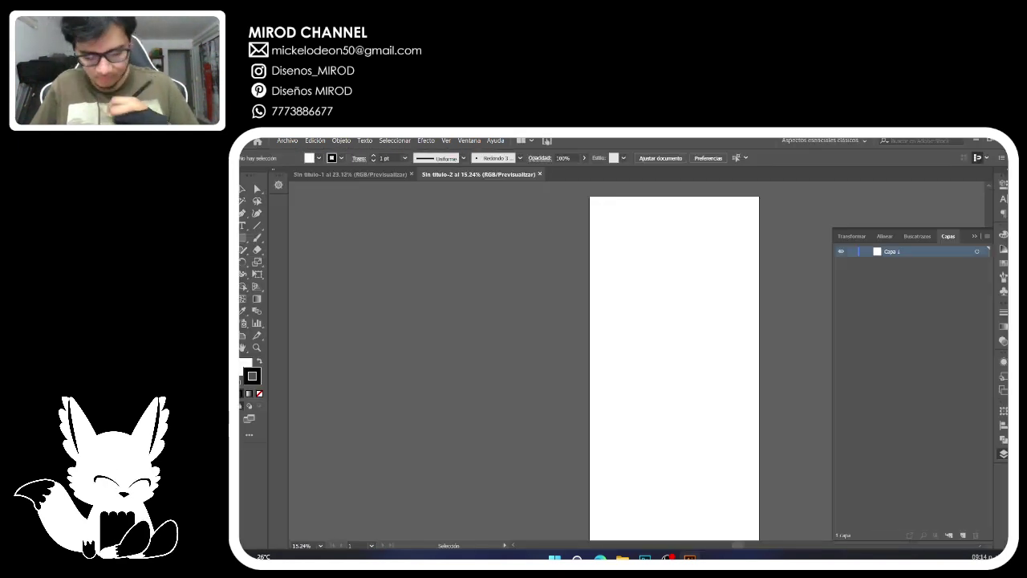
key("ctrl+r")
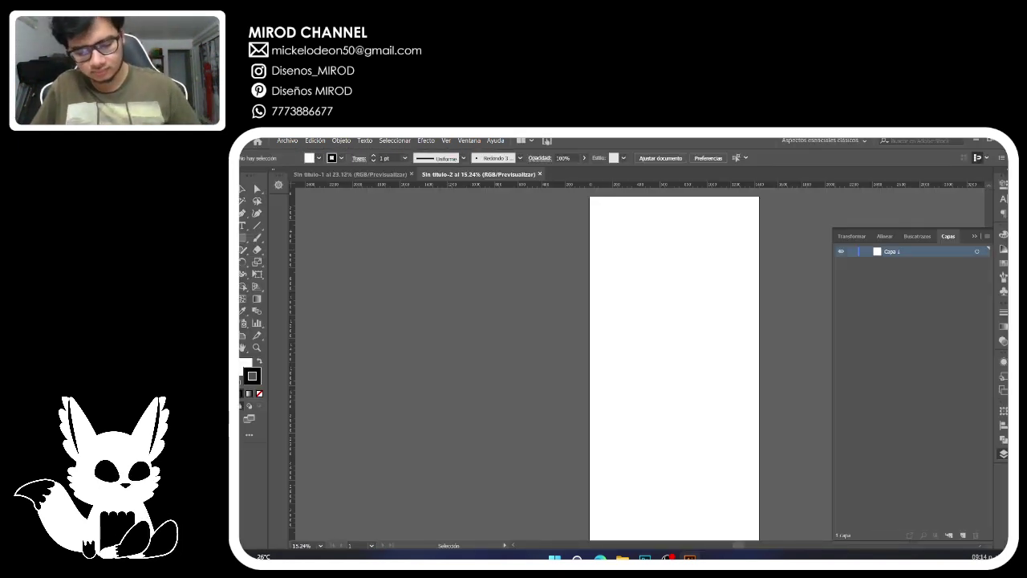
Paste the captured landscape sketch into the square Sin título-1 document and position it near the artboard's center.
left_click(350, 174)
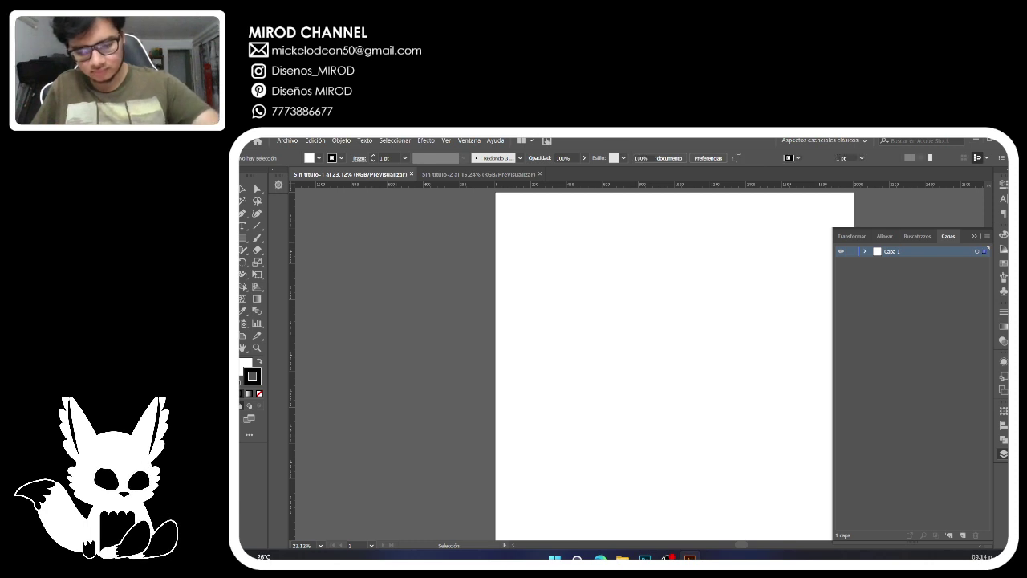
key("ctrl+v")
mouse_move(624, 392)
left_mouse_down()
mouse_move(661, 393)
mouse_move(652, 392)
left_mouse_up()
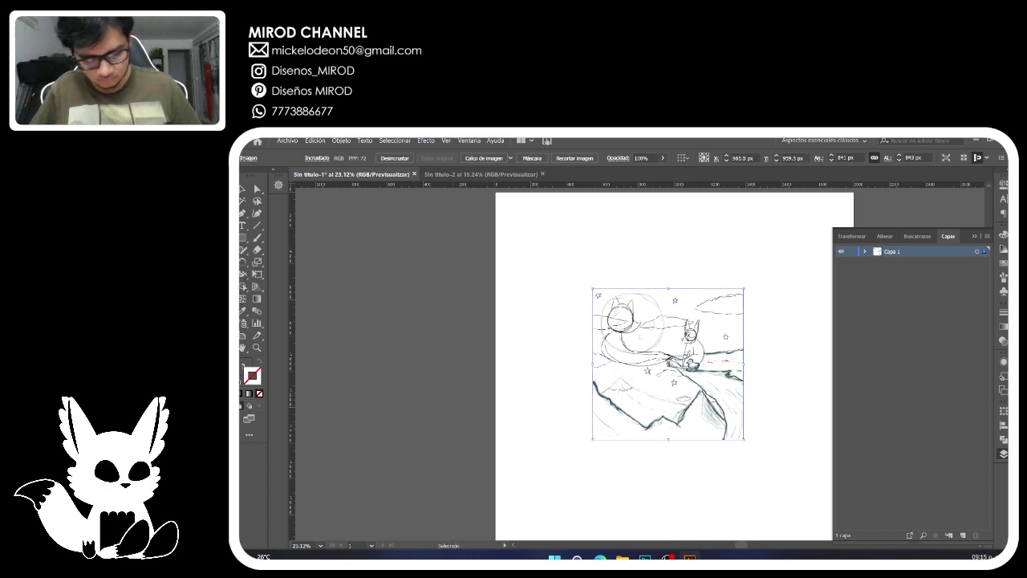
Place four margin guides just inside the square artboard's edges, the right one at about X 1921 px, and nudge the bottom guide slightly upward.
key("shift+o")
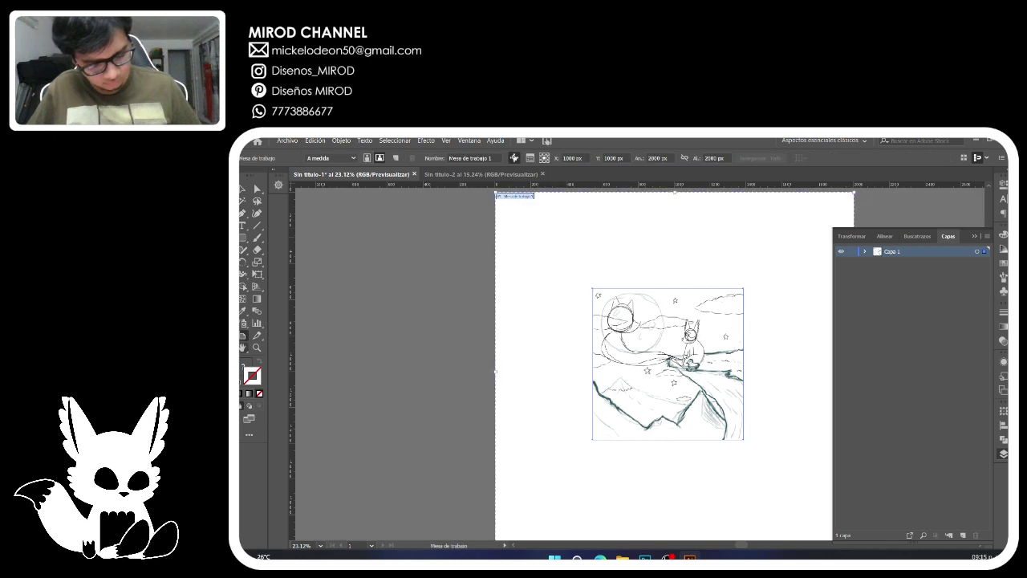
mouse_move(292, 365)
left_mouse_down()
mouse_move(519, 365)
mouse_move(495, 365)
mouse_move(509, 361)
left_mouse_up()
key("v")
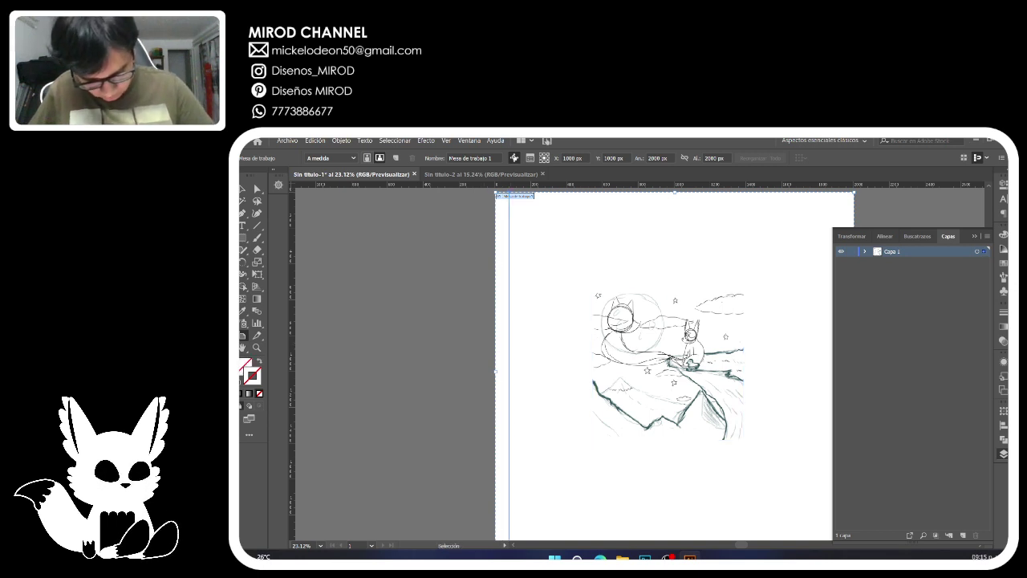
left_click_drag(622, 185, 674, 529)
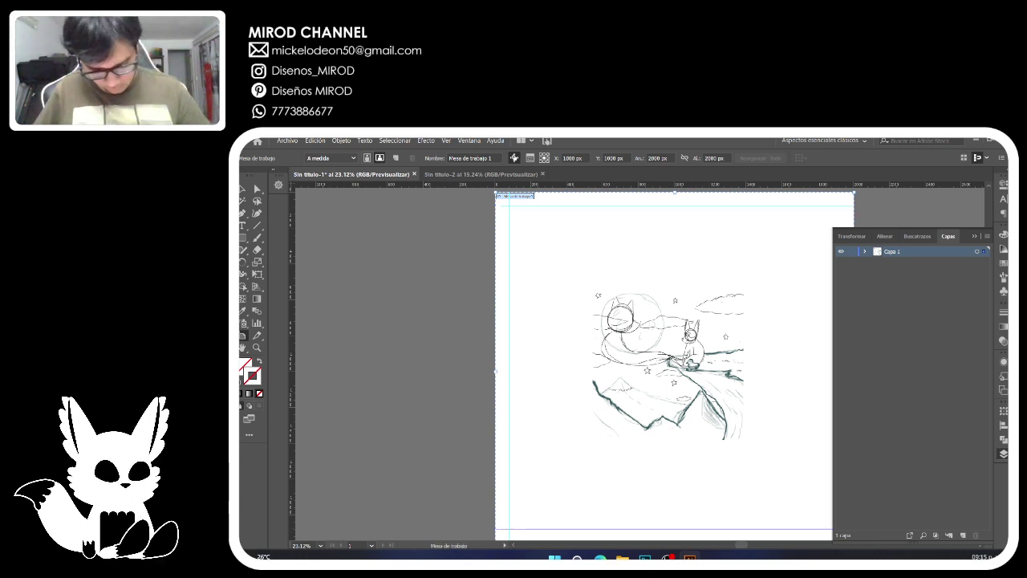
key("v")
left_click_drag(292, 361, 839, 361)
left_click(1001, 454)
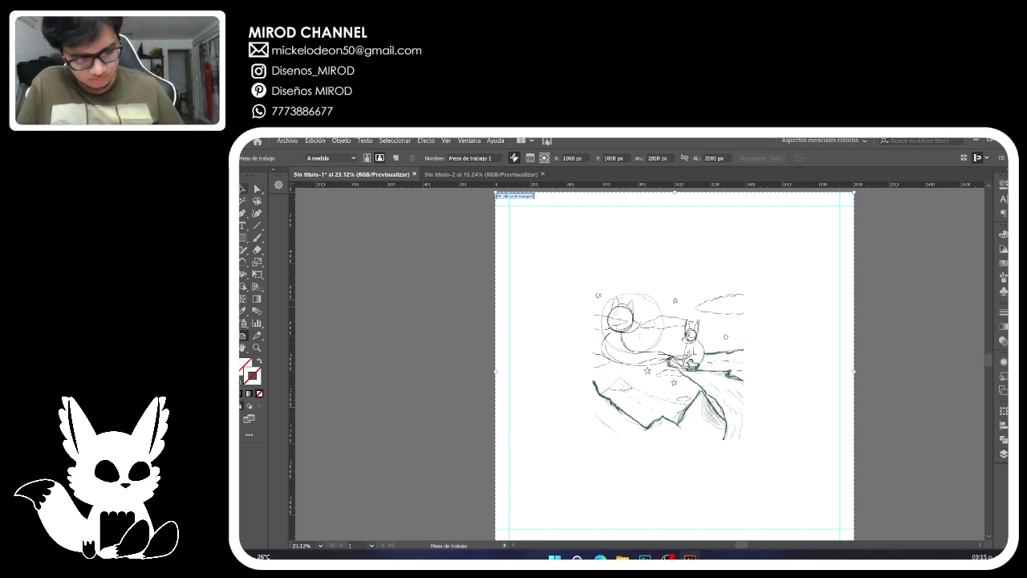
left_click(243, 190)
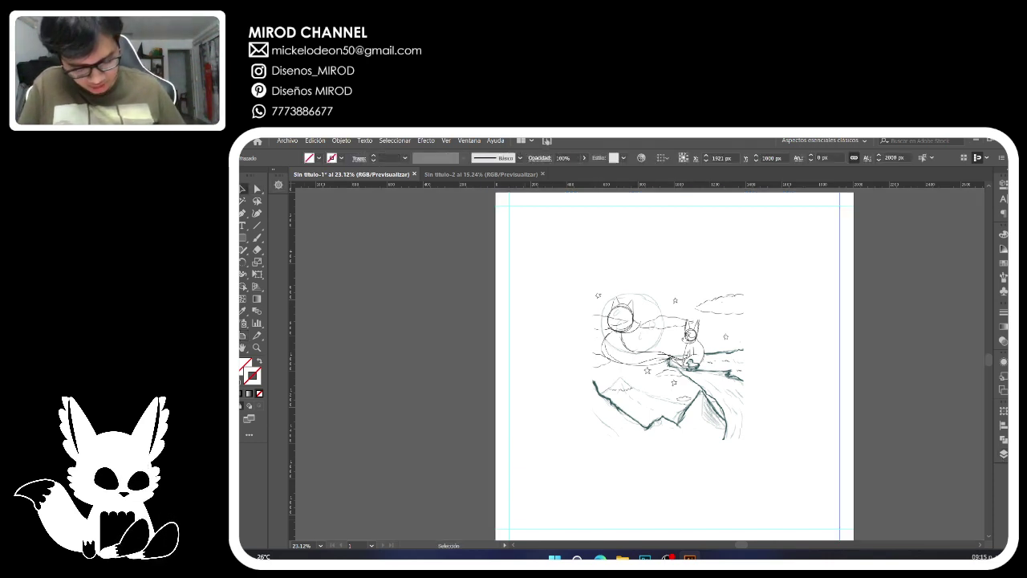
left_click_drag(530, 528, 529, 526)
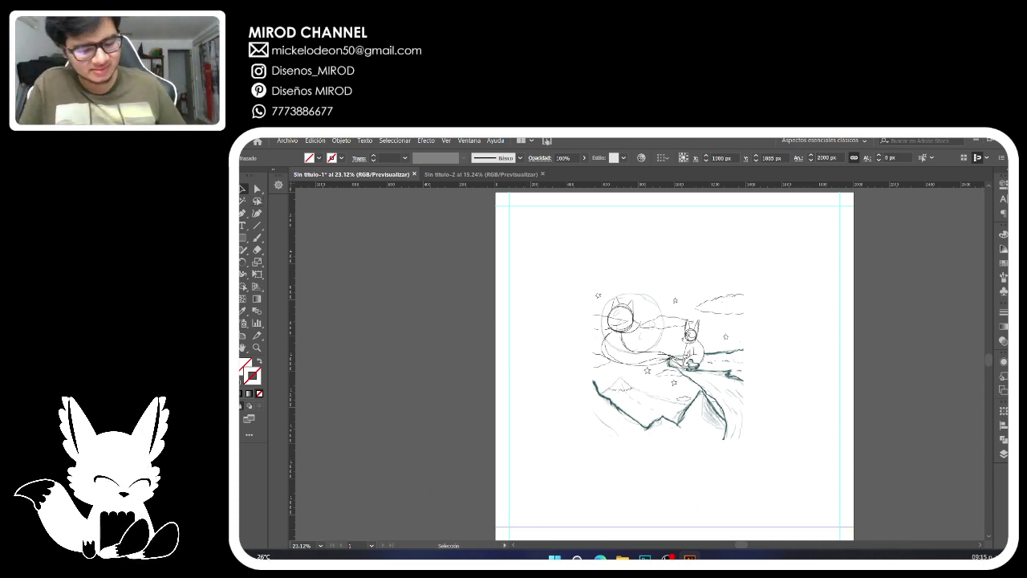
Select the pasted sketch image, then expand Capa 1 and add a new layer above it.
key("ctrl+a")
left_click(668, 364)
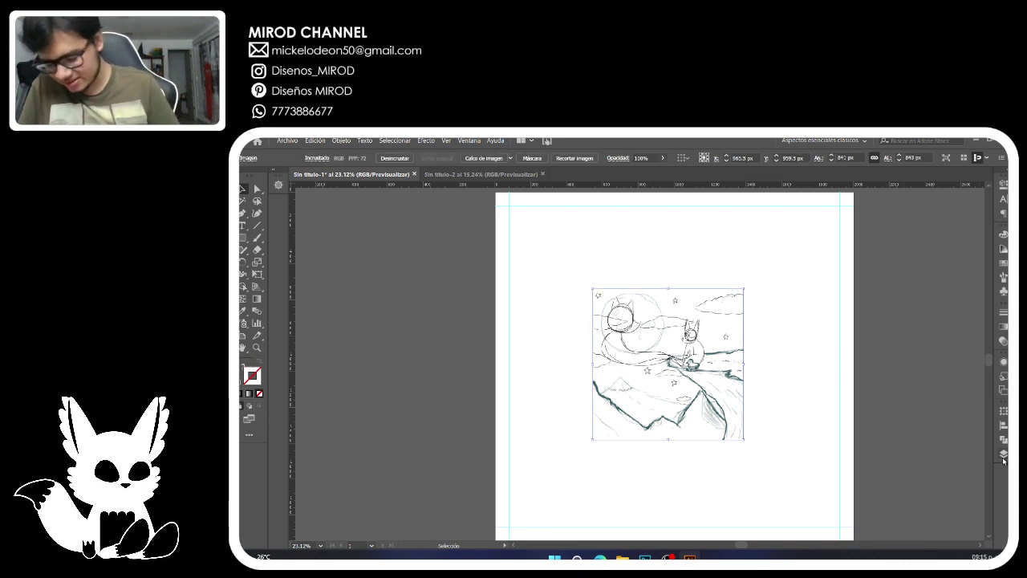
left_click(1003, 454)
left_click(865, 251)
left_click(963, 535)
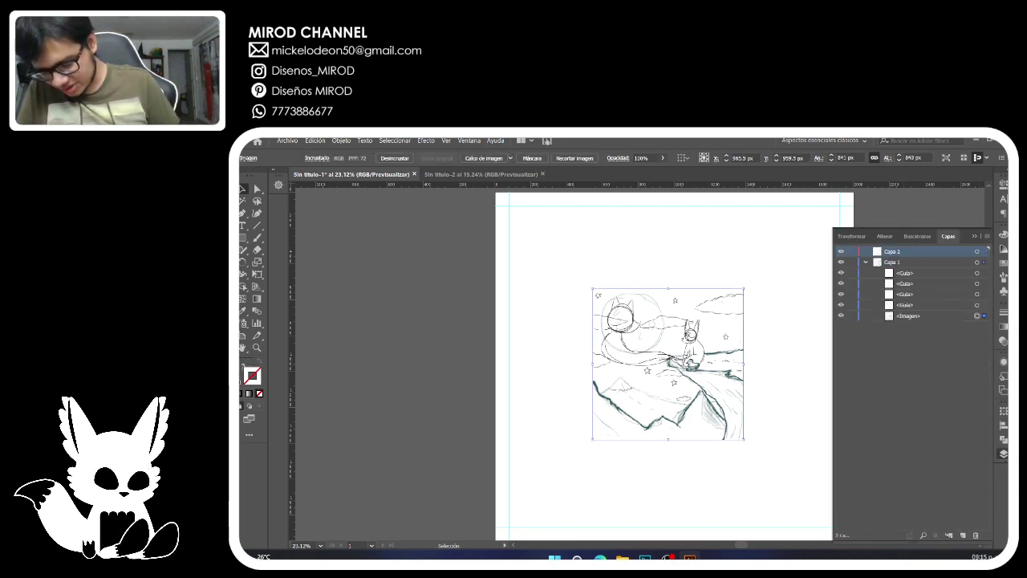
Move the sketch image into Capa 2 and place vertical and horizontal guides through the square artboard's center.
left_click_drag(908, 315, 906, 252)
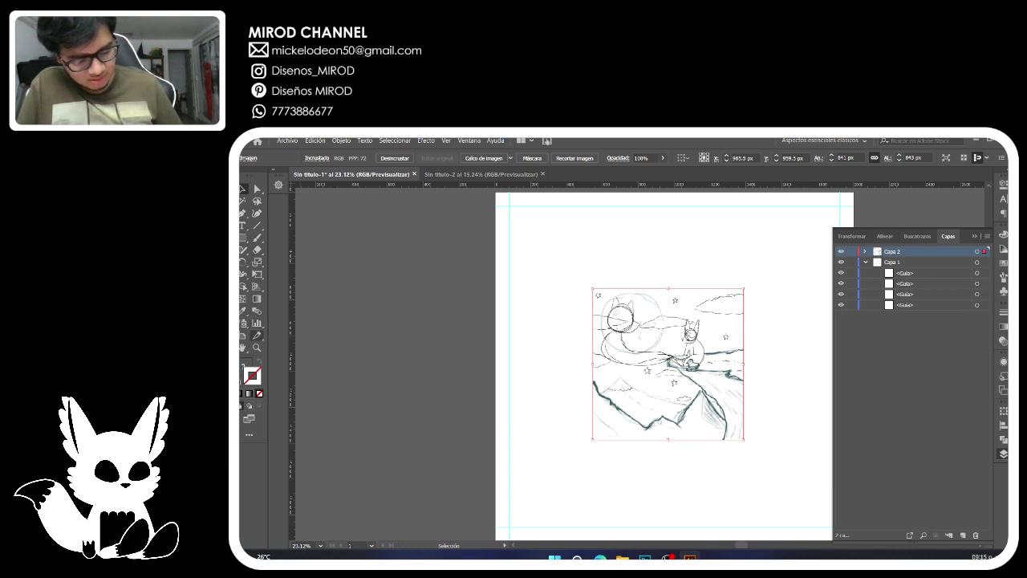
left_click(244, 335)
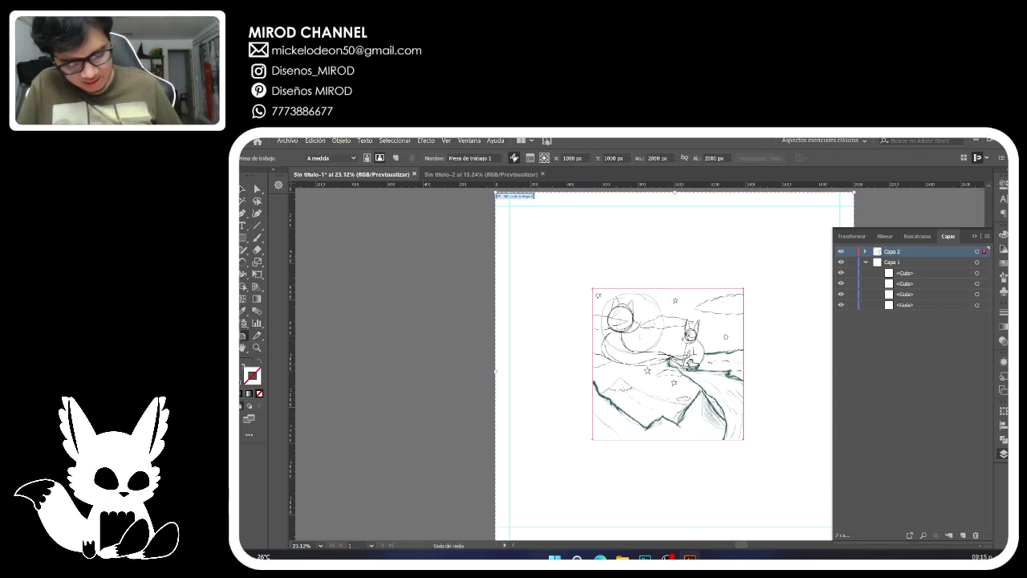
left_click_drag(673, 364, 674, 363)
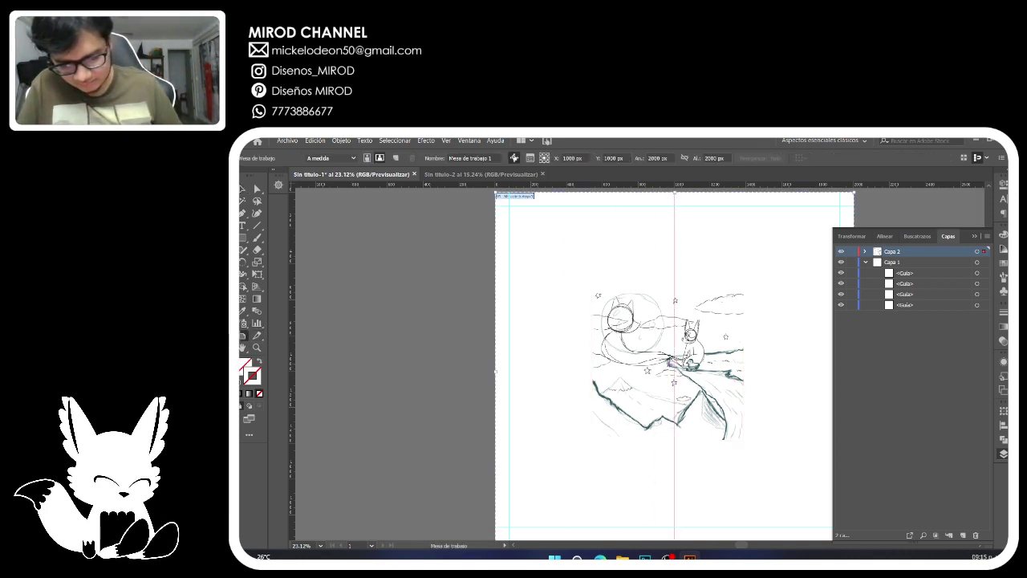
left_click_drag(674, 185, 674, 370)
left_click(243, 188)
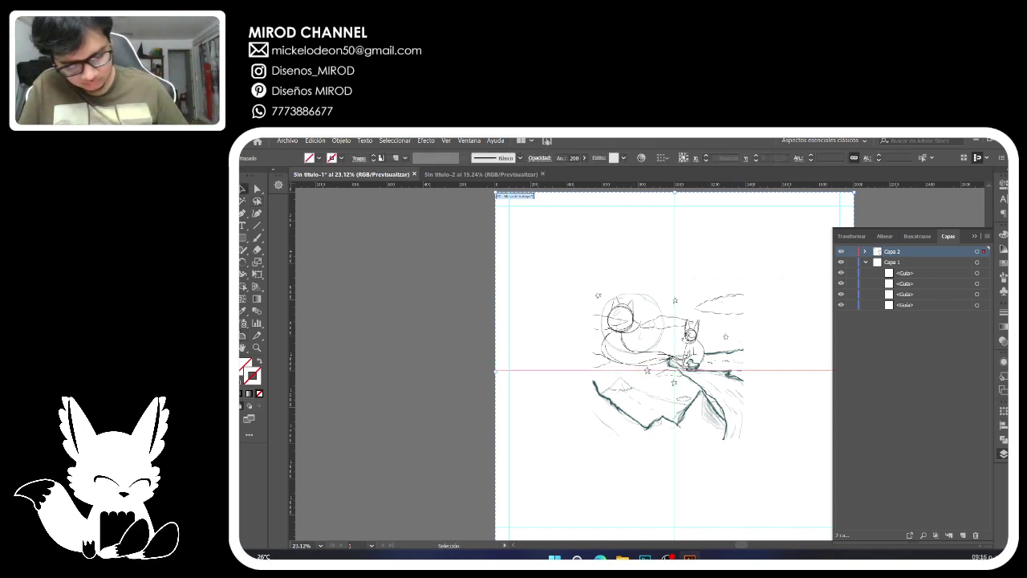
Move the sketch close to the crossing of the center guides and scale it proportionally to about 1997 × 2002 px to cover the artboard.
left_click(667, 353)
left_click_drag(667, 353, 674, 359)
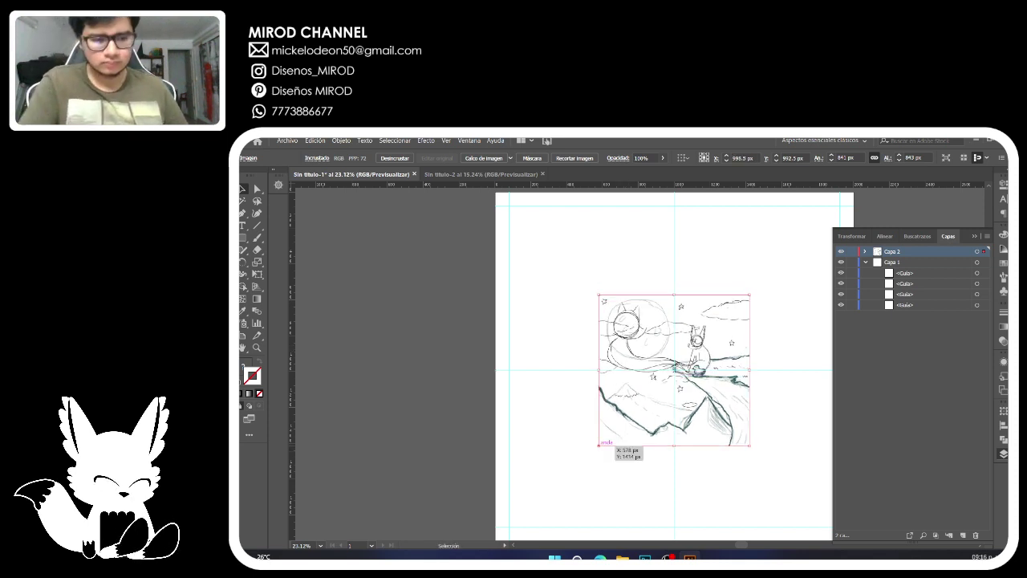
left_click_drag(599, 444, 492, 506)
key("ctrl+0")
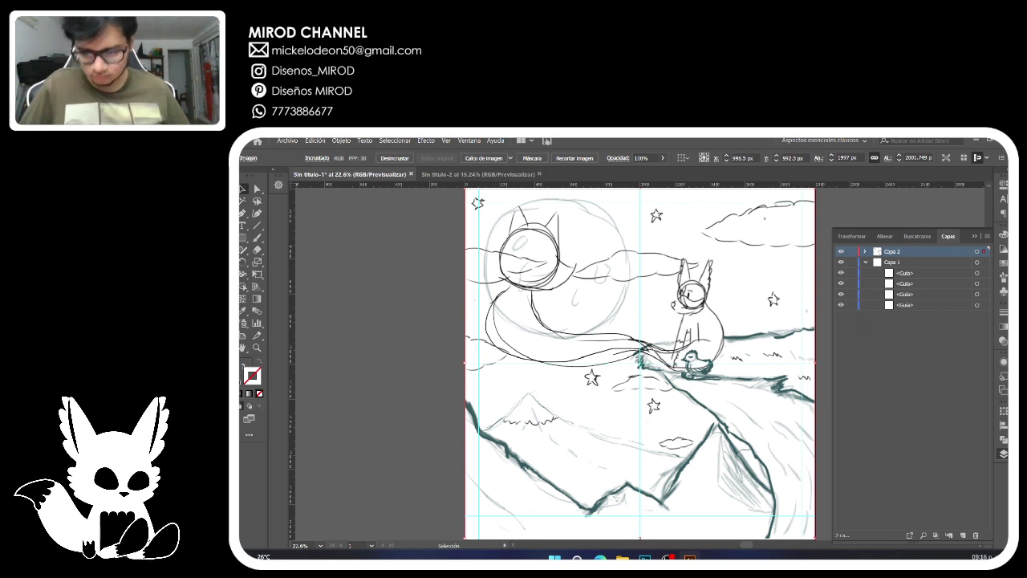
Nudge the enlarged sketch down and slightly right to X 1000.5 px, Y 997.5 px and deselect it.
key("Down")
key("Down")
key("Down")
key("Down")
key("Right")
key("Right")
key("Right")
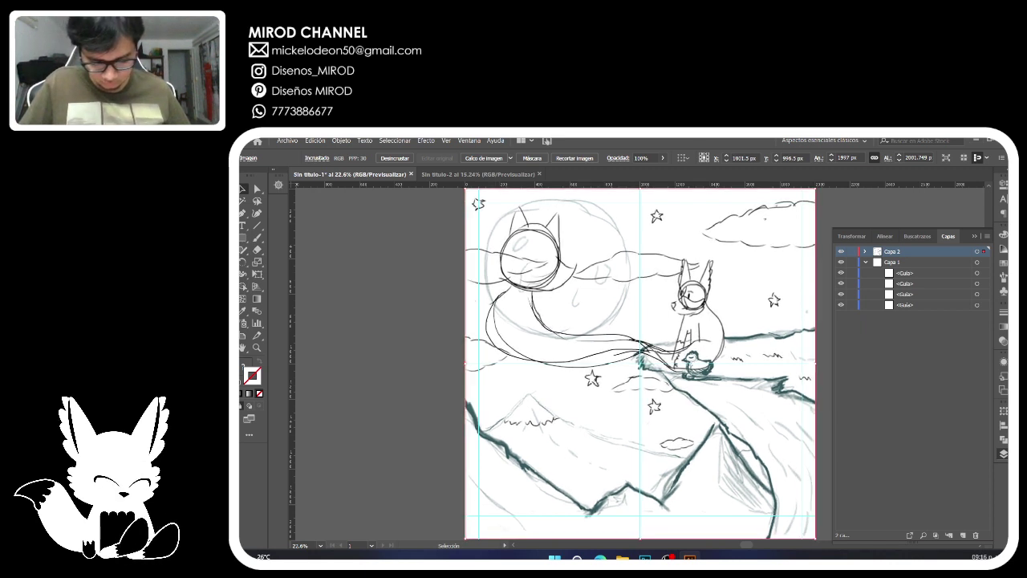
key("Left")
key("Down")
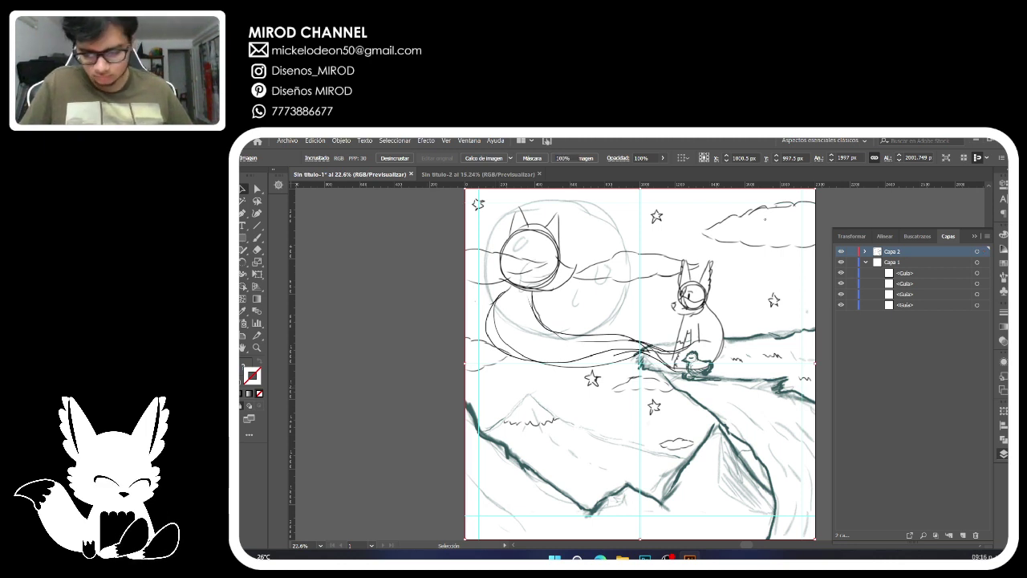
key("ctrl+shift+a")
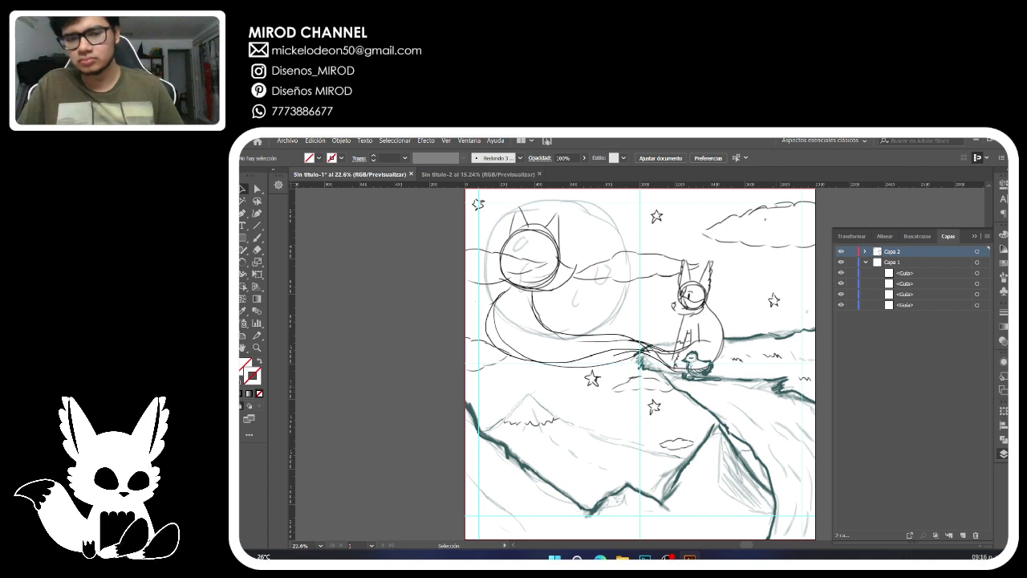
Collapse and lock Capa 1, and select the sketch image.
left_click(865, 262)
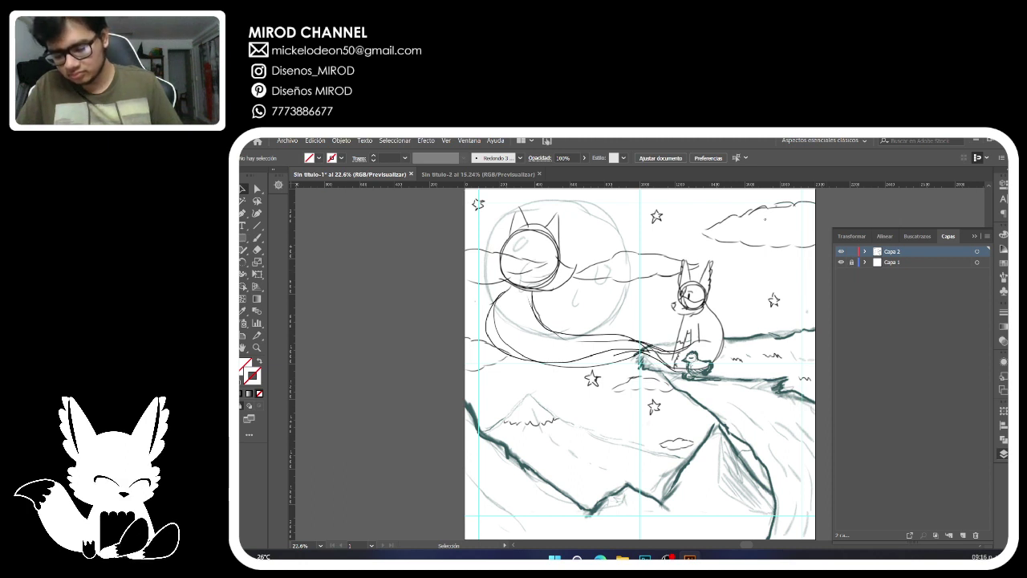
left_click(640, 364)
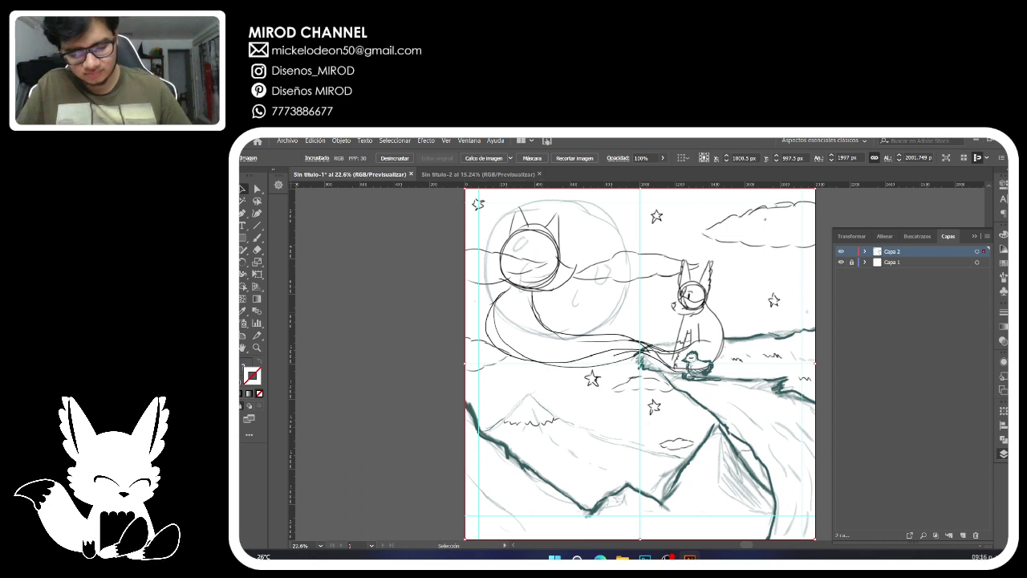
Place margin guides just inside the edges of the tall Sin título-2 artboard, the bottom one at about Y 2875 px.
left_click(478, 174)
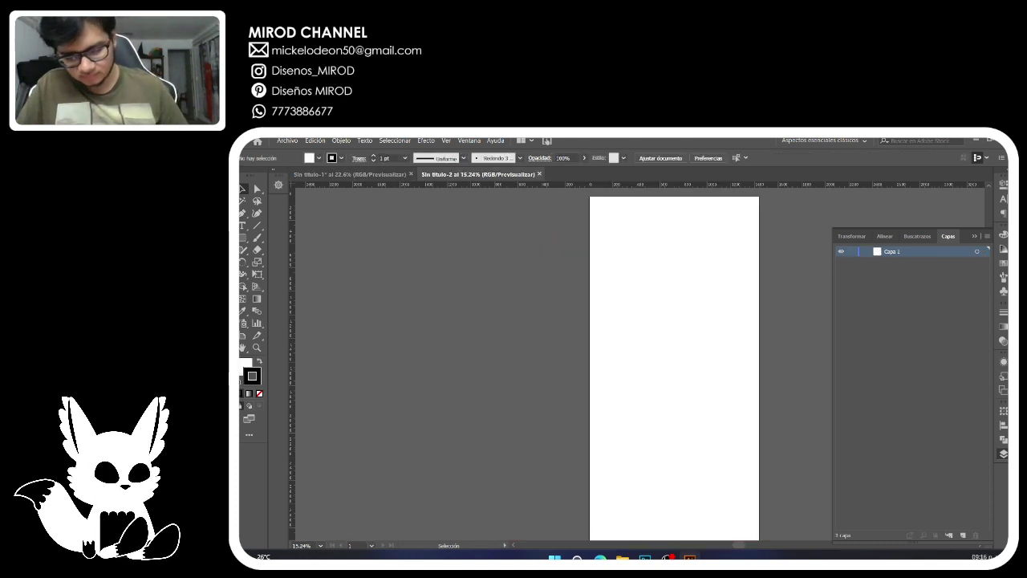
key("ctrl+0")
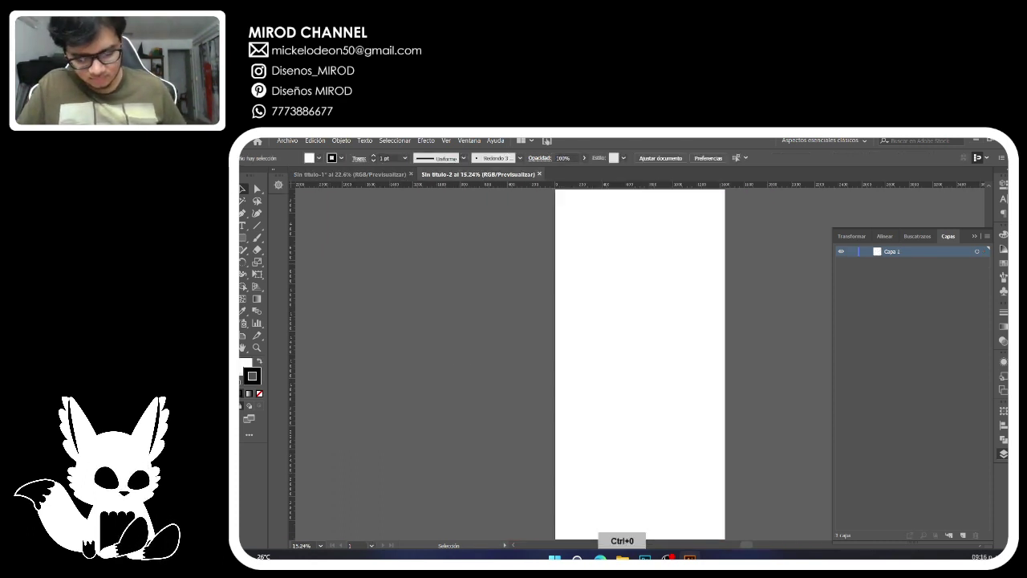
key("ctrl+0")
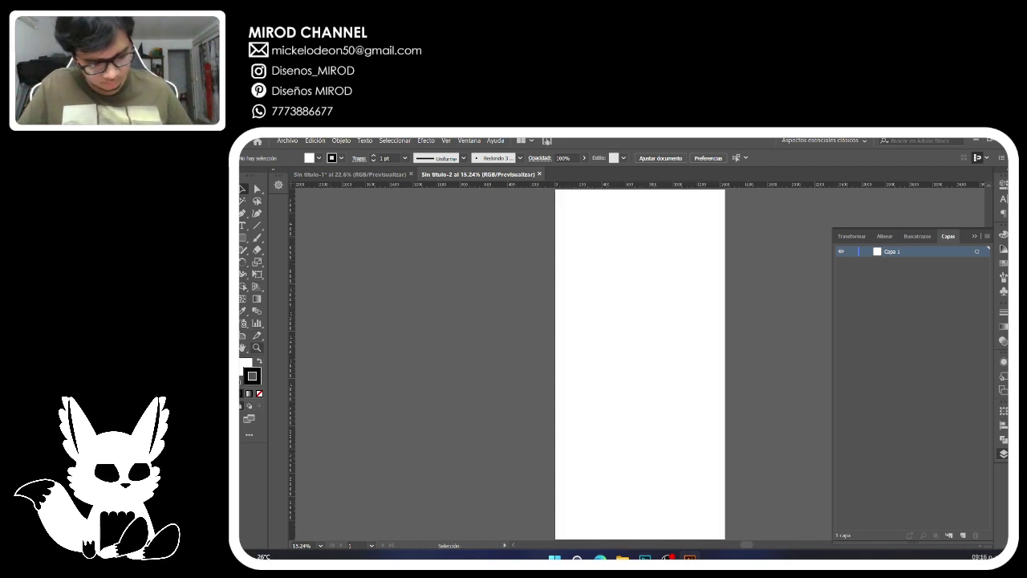
left_click(244, 336)
left_click_drag(292, 361, 564, 361)
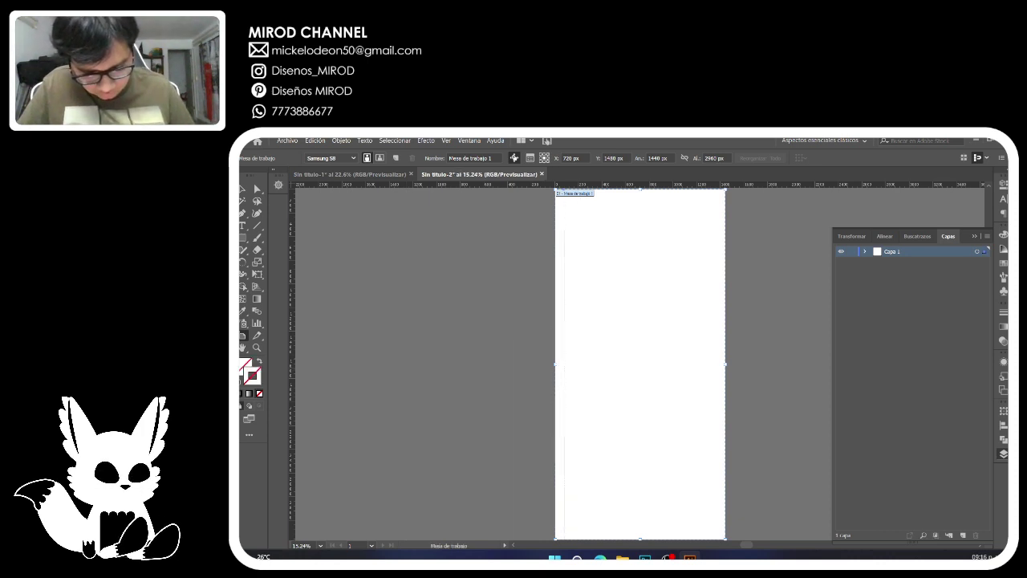
left_click_drag(640, 184, 668, 198)
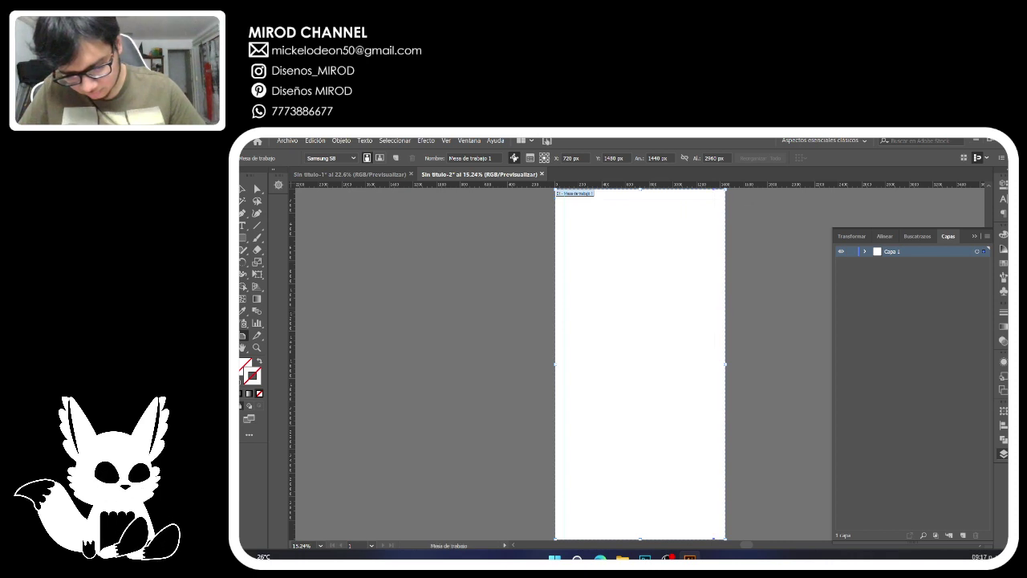
left_click_drag(639, 184, 639, 527)
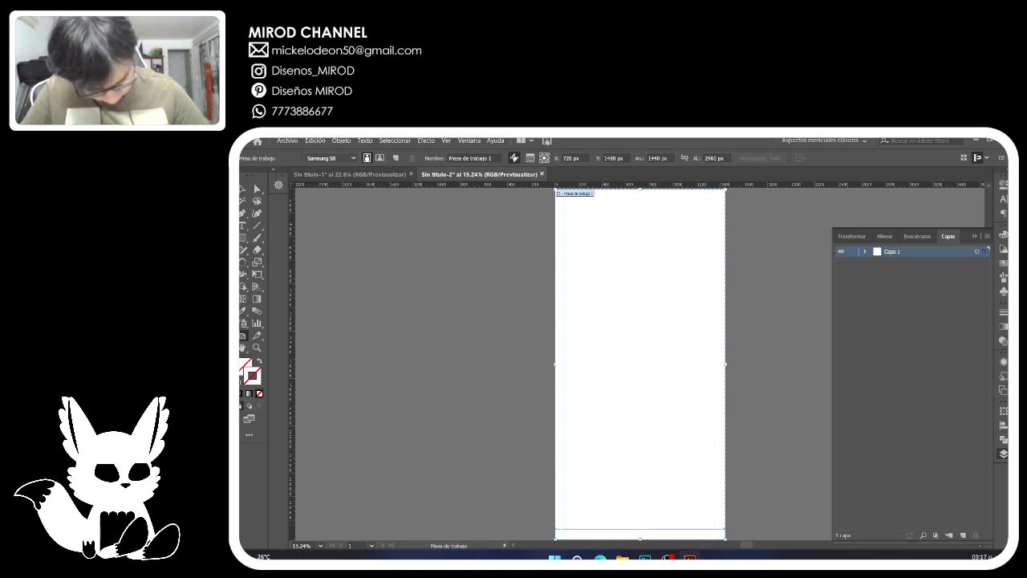
key("v")
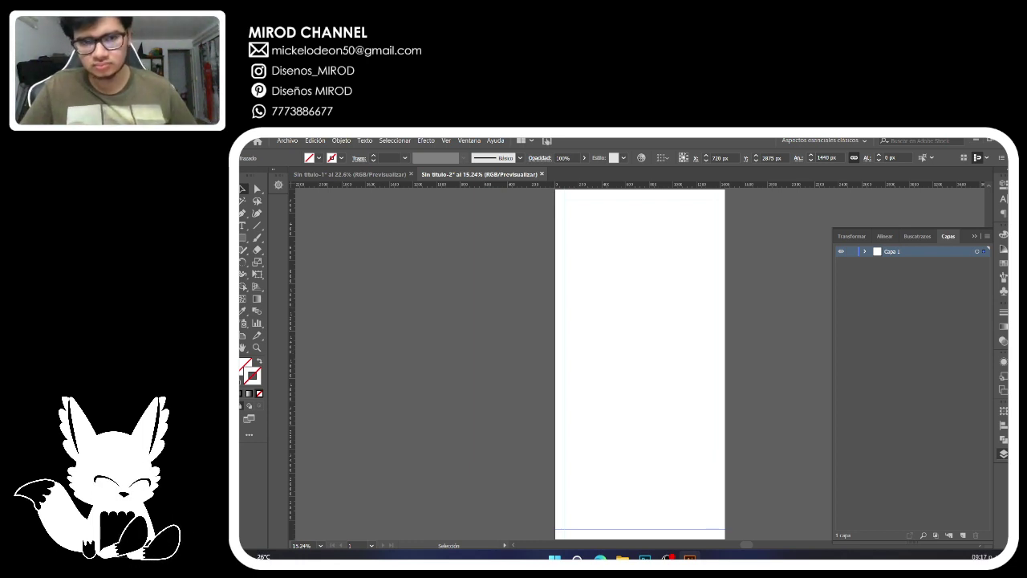
key("ctrl+shift+a")
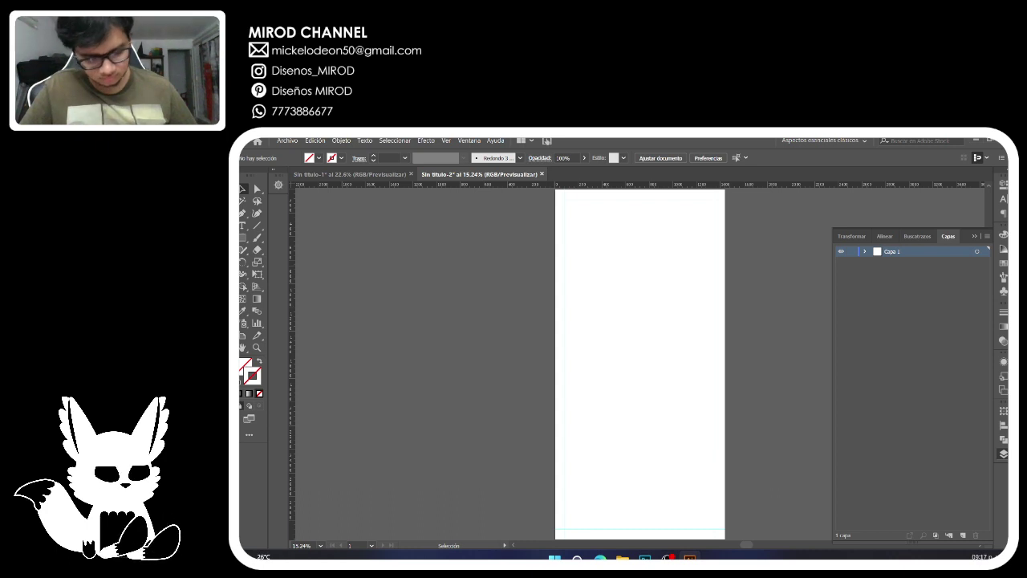
Copy the sketch from Sin título-1 into Sin título-2 and align it with the artboard's bottom edge, at about X 573.5 px, Y 1958.9 px.
left_click(350, 174)
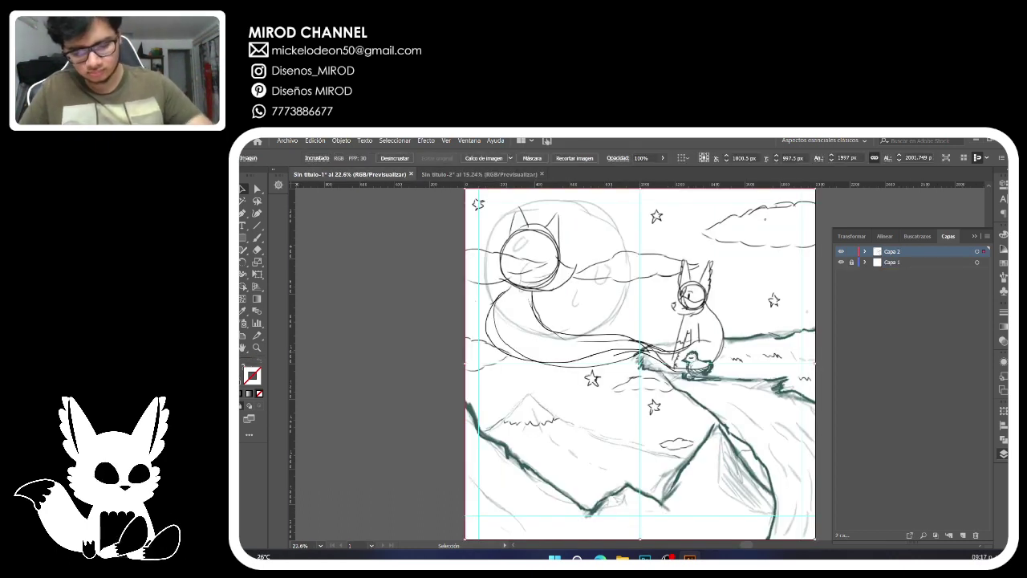
key("ctrl+Tab")
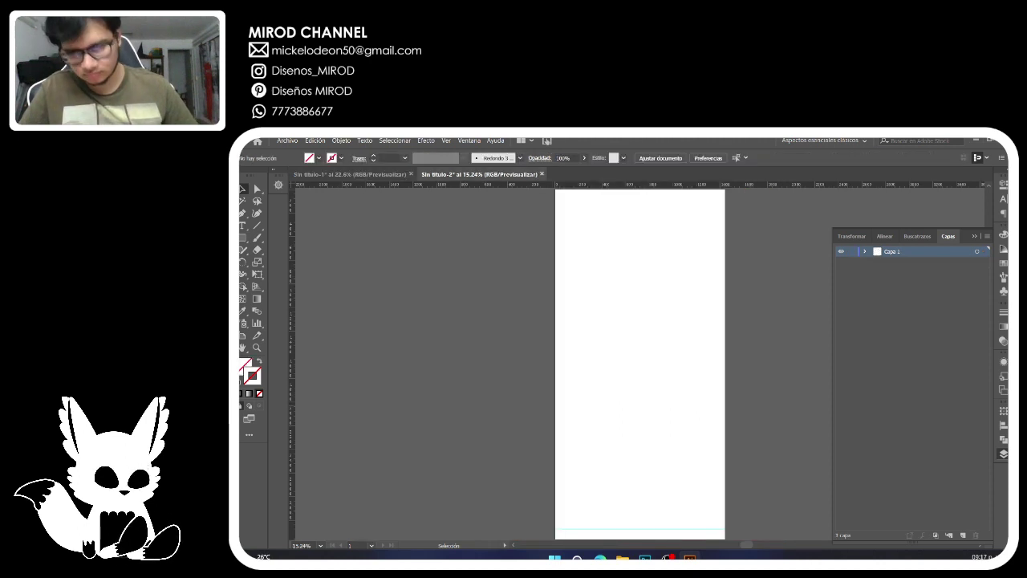
key("ctrl+v")
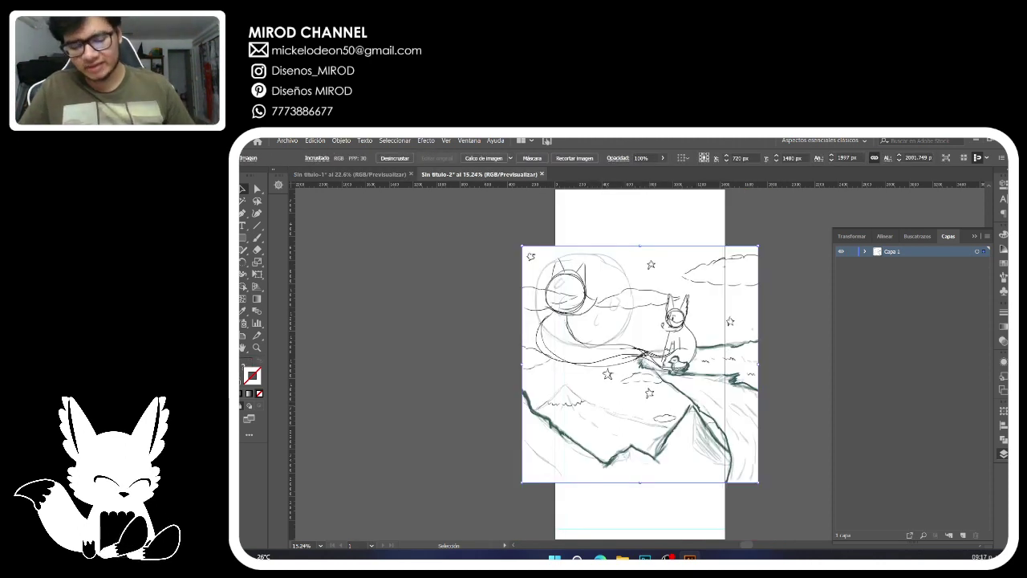
mouse_move(546, 457)
left_mouse_down()
mouse_move(550, 481)
mouse_move(552, 465)
left_mouse_up()
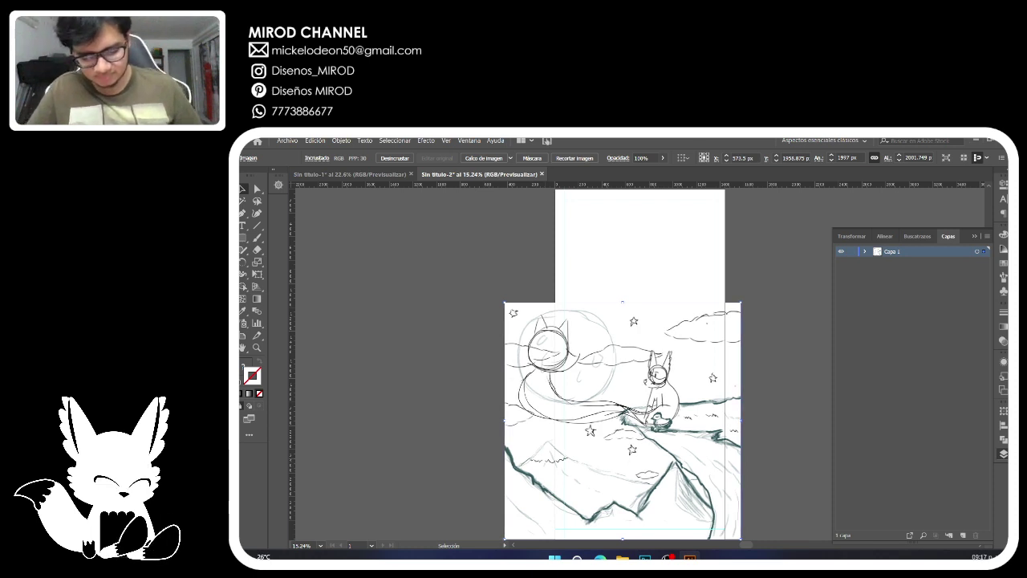
Duplicate the sketch higher on the artboard, its left side on the artboard's left edge, at about X 998.5 px, Y 1235.9 px.
left_click_drag(557, 410, 577, 340)
left_click_drag(584, 380, 589, 412)
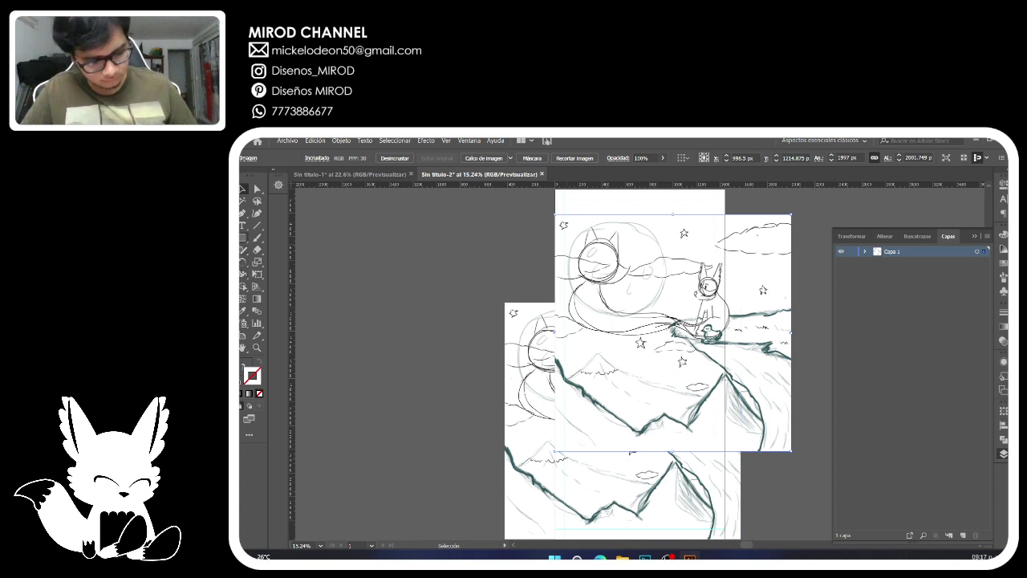
right_click(631, 451)
left_click(637, 344)
right_click(601, 348)
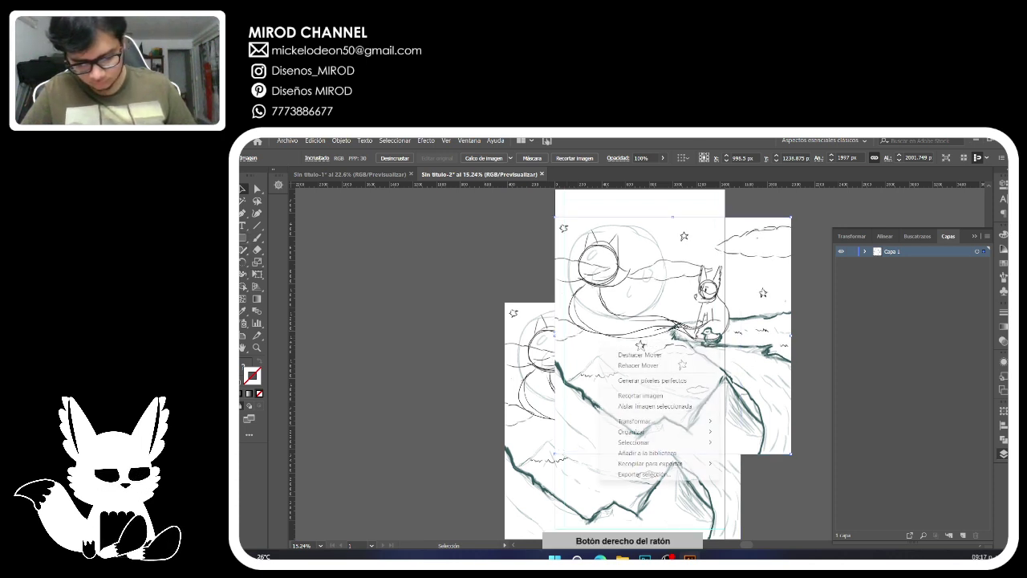
mouse_move(642, 421)
left_click(746, 457)
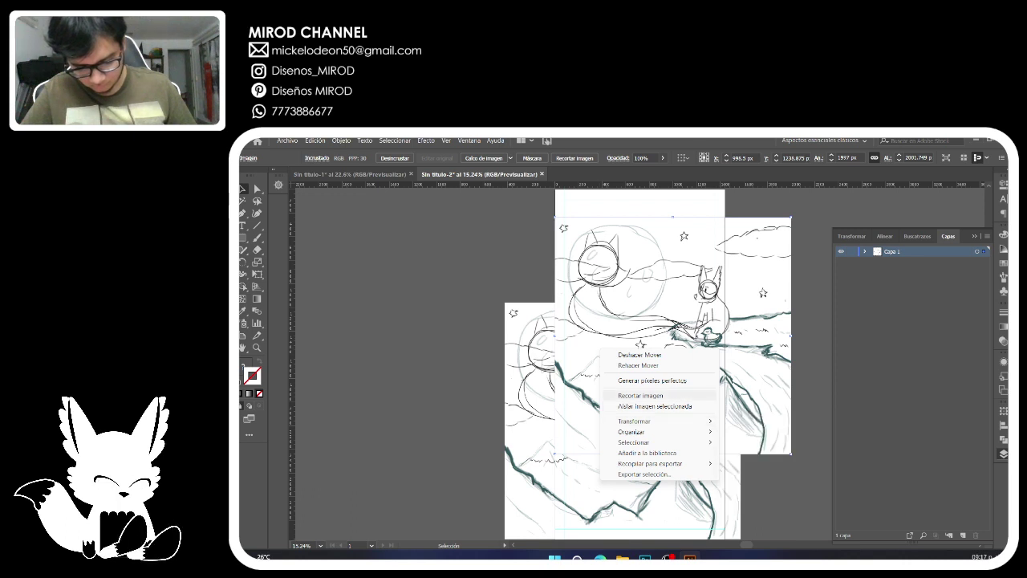
Crop the upper sketch copy to its left part with the moon and tail, about 1000 px wide.
left_click(575, 157)
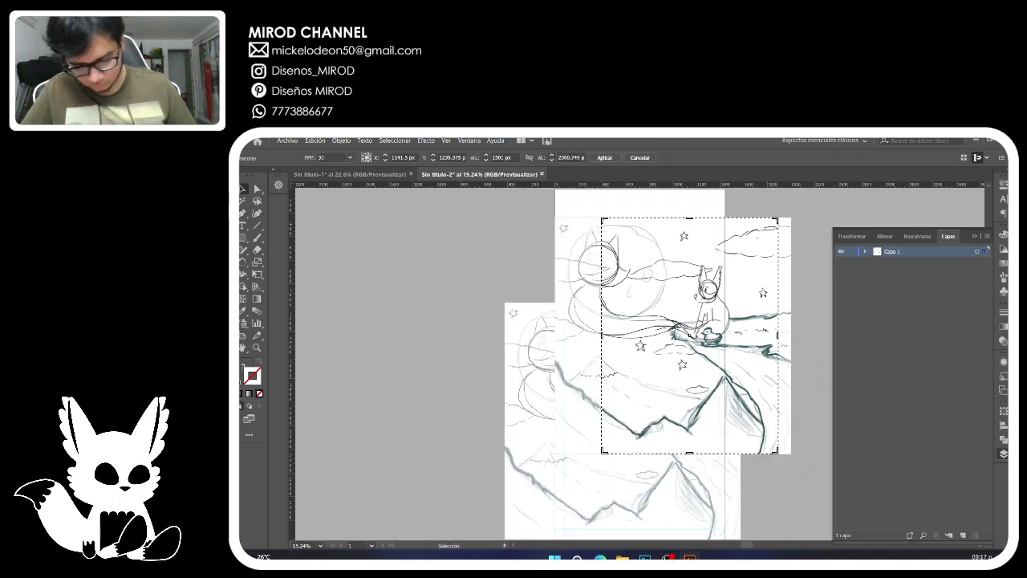
left_click_drag(602, 336, 556, 335)
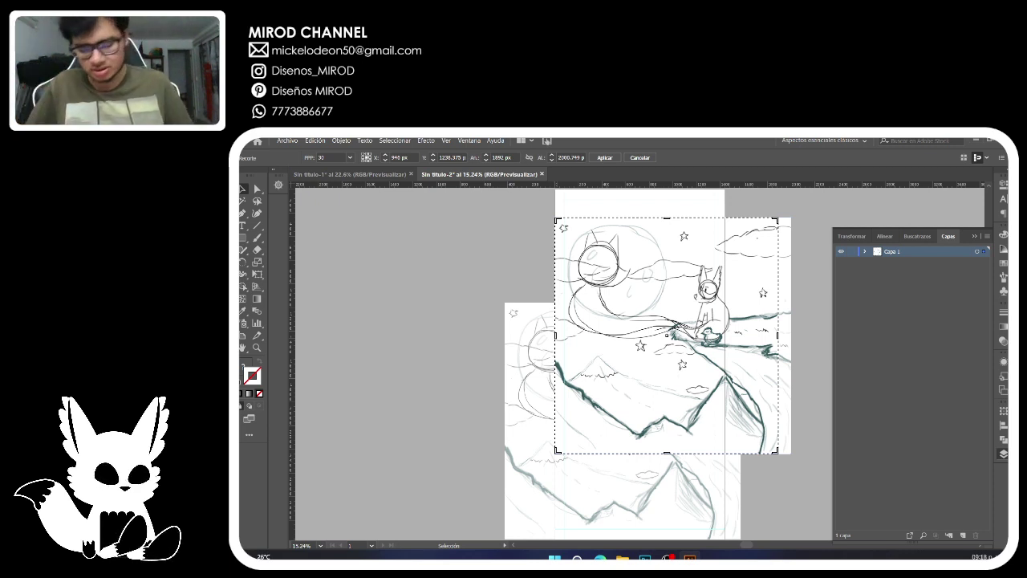
left_click_drag(776, 336, 672, 386)
key("Return")
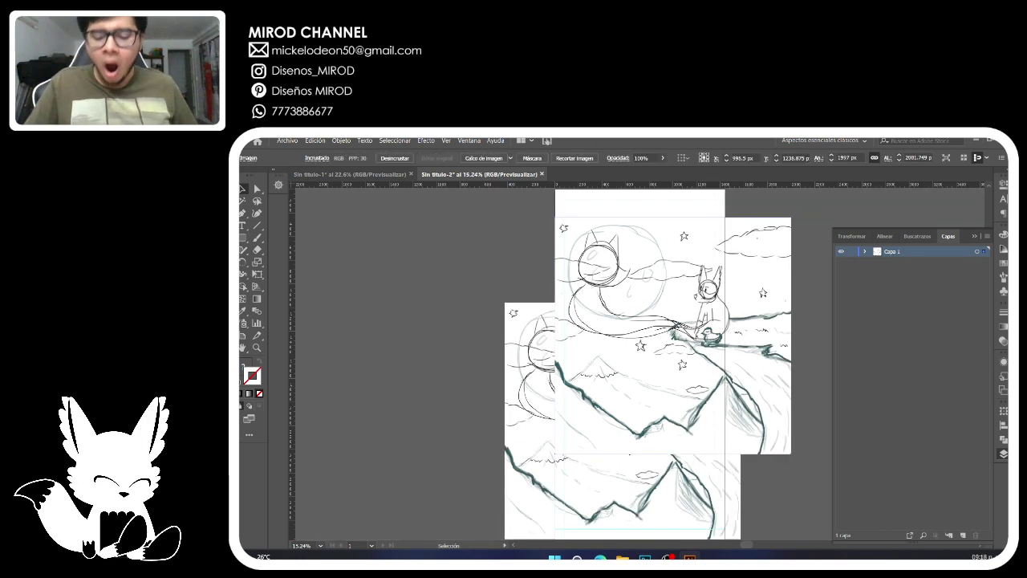
Move the cropped piece up to about Y 1127.9 px and shift the lower full sketch right to about X 686.5 px.
left_click_drag(602, 385, 602, 376)
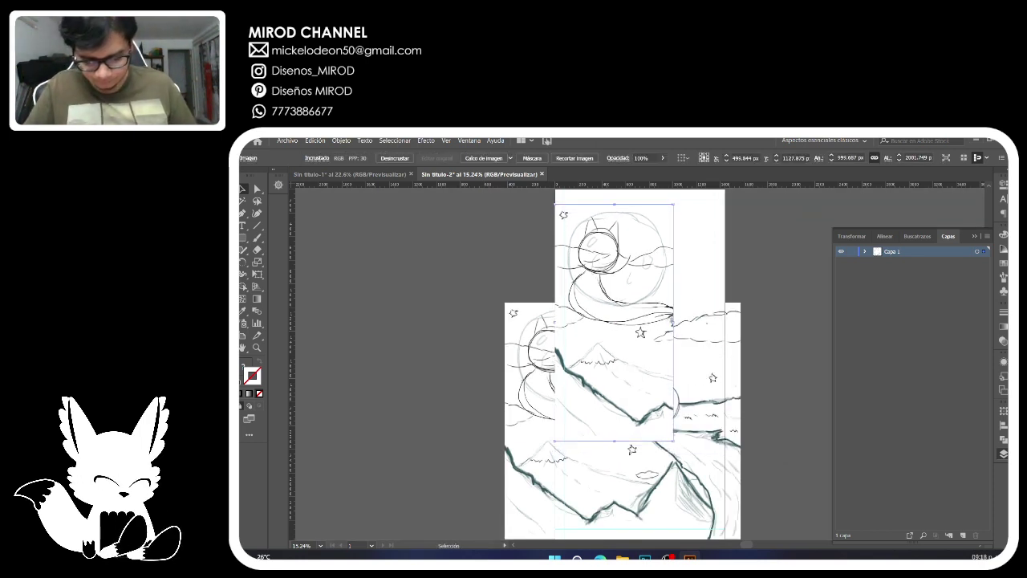
left_click(705, 433)
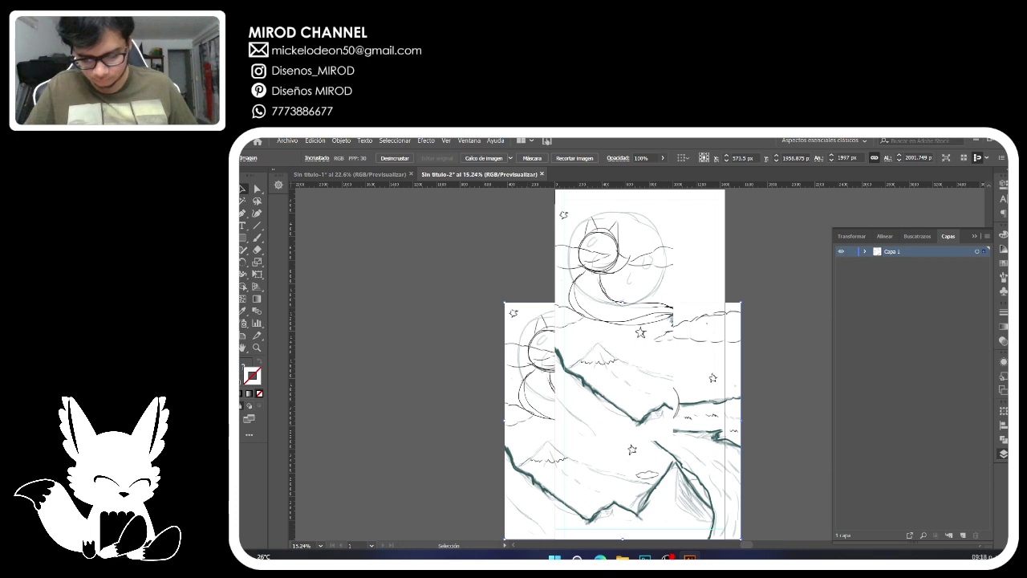
mouse_move(536, 434)
left_mouse_down()
mouse_move(504, 430)
mouse_move(571, 429)
mouse_move(548, 437)
left_mouse_up()
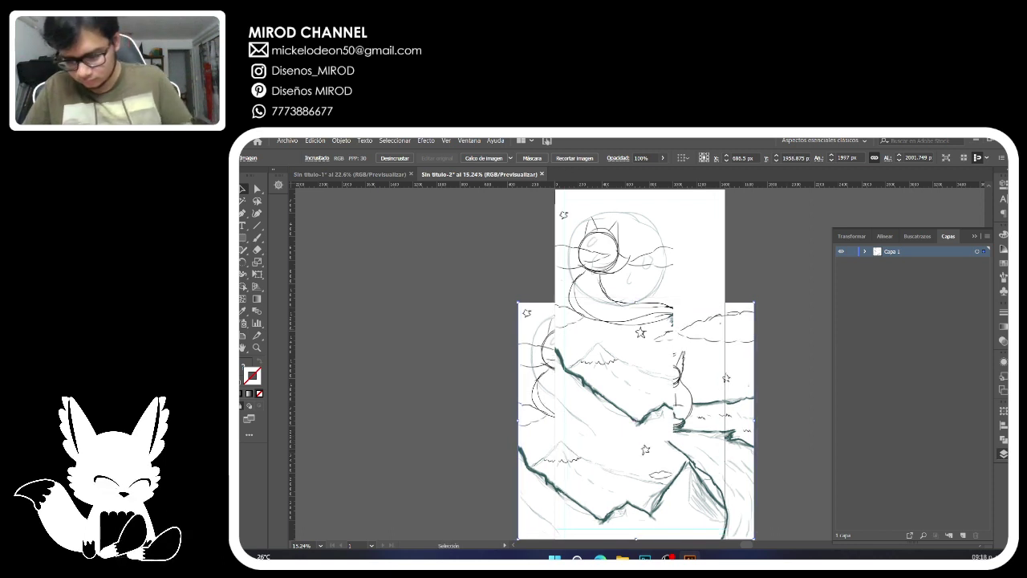
Add a layer Capa 2 holding both sketch images with the full sketch in front, lock the guide layer Capa 1, and expand Capa 2.
left_click(865, 251)
left_click(908, 263)
left_click(892, 251)
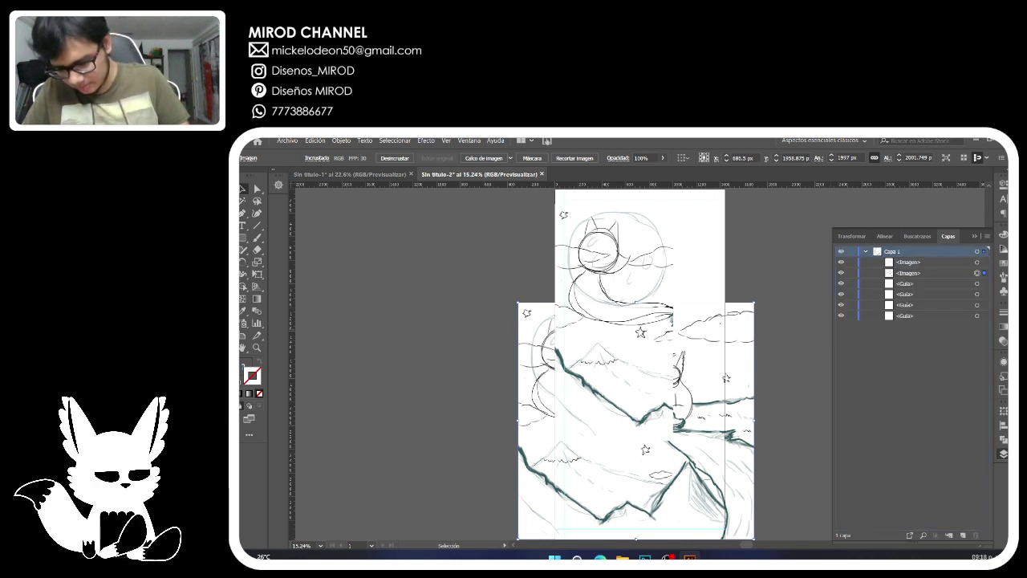
left_click(962, 535)
left_click(905, 325)
left_click_drag(908, 273, 906, 251)
left_click(865, 262)
left_click(851, 263)
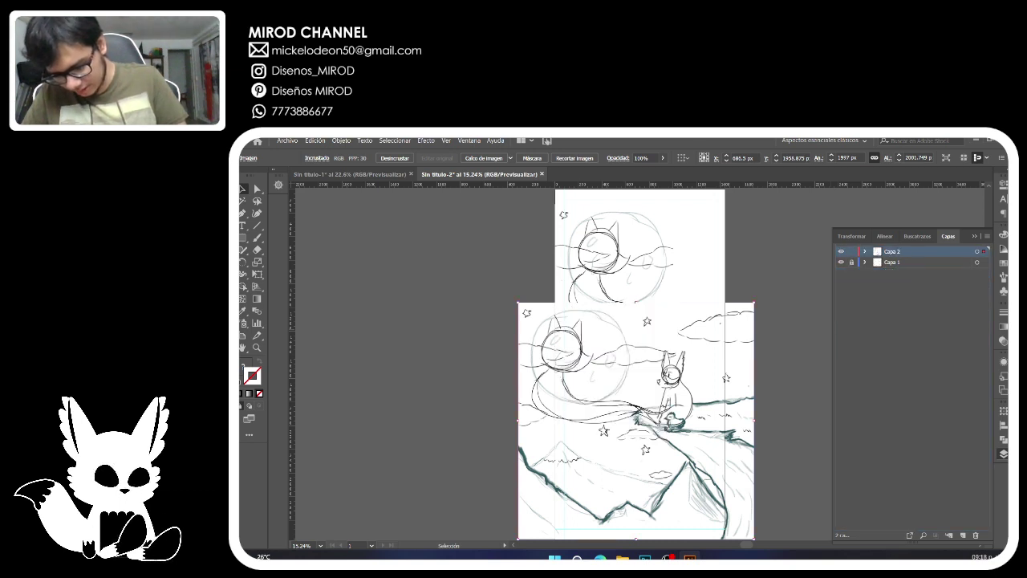
left_click(865, 251)
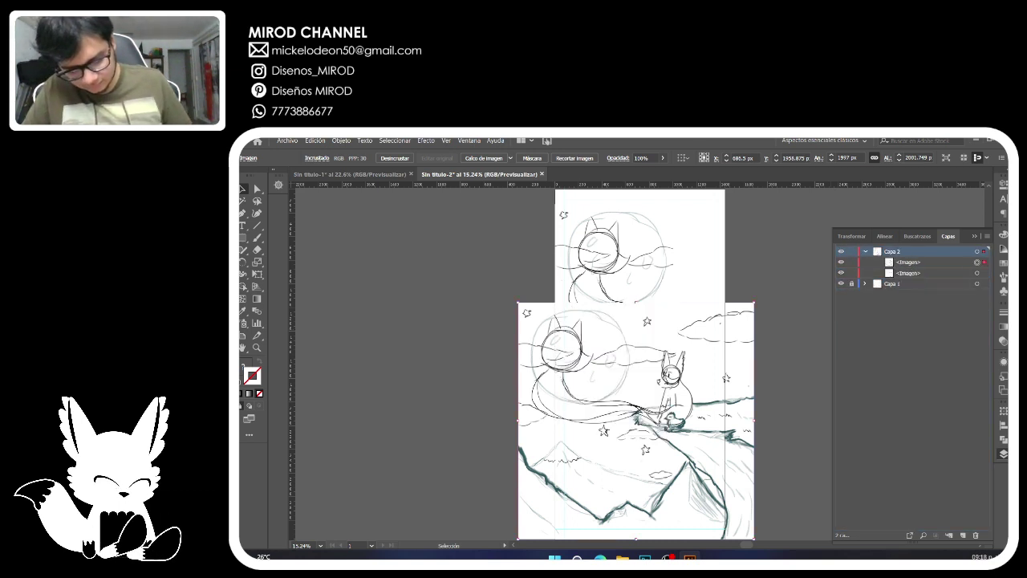
right_click(646, 451)
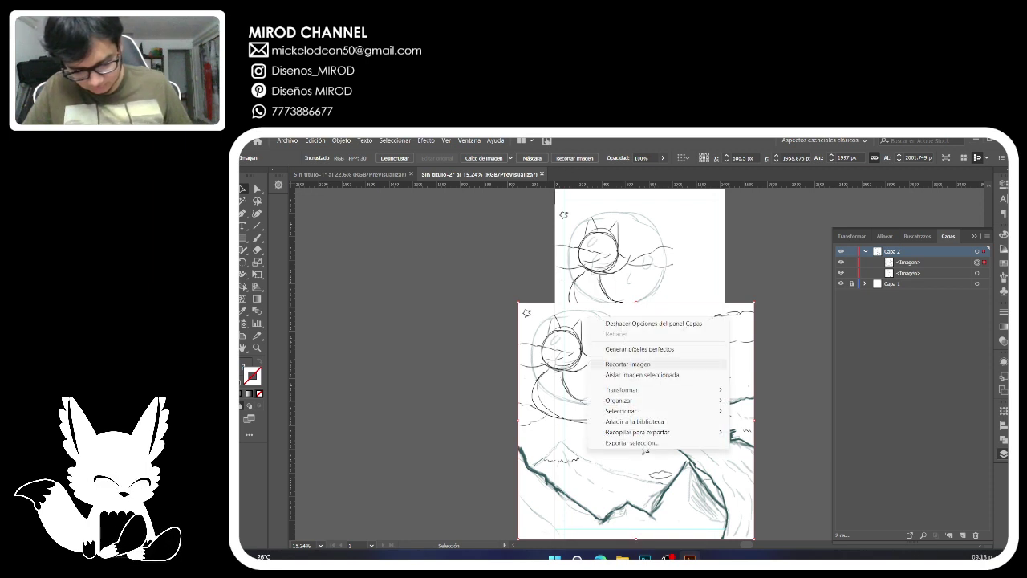
left_click(627, 364)
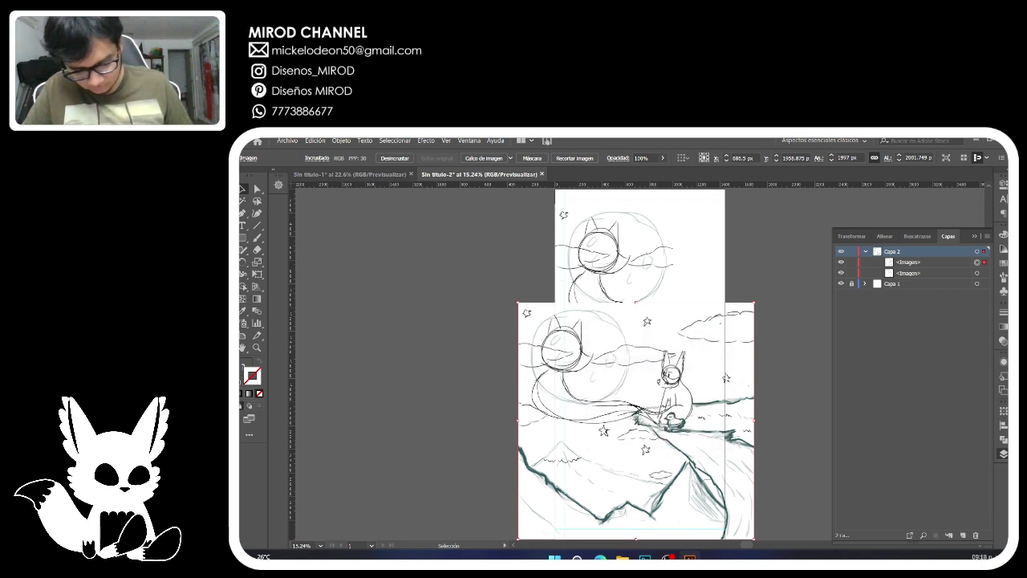
left_click_drag(564, 421, 620, 443)
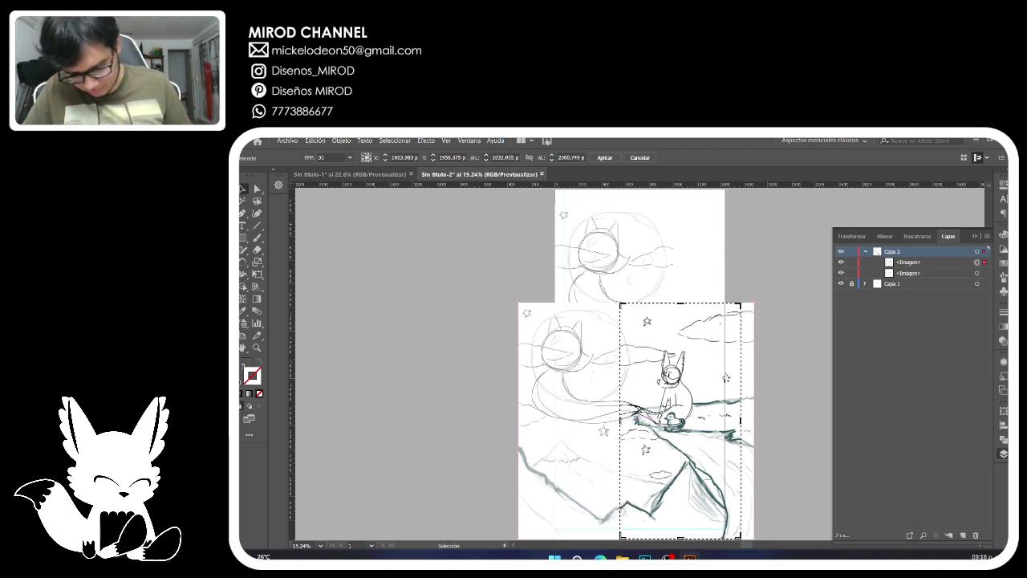
left_click_drag(739, 421, 753, 421)
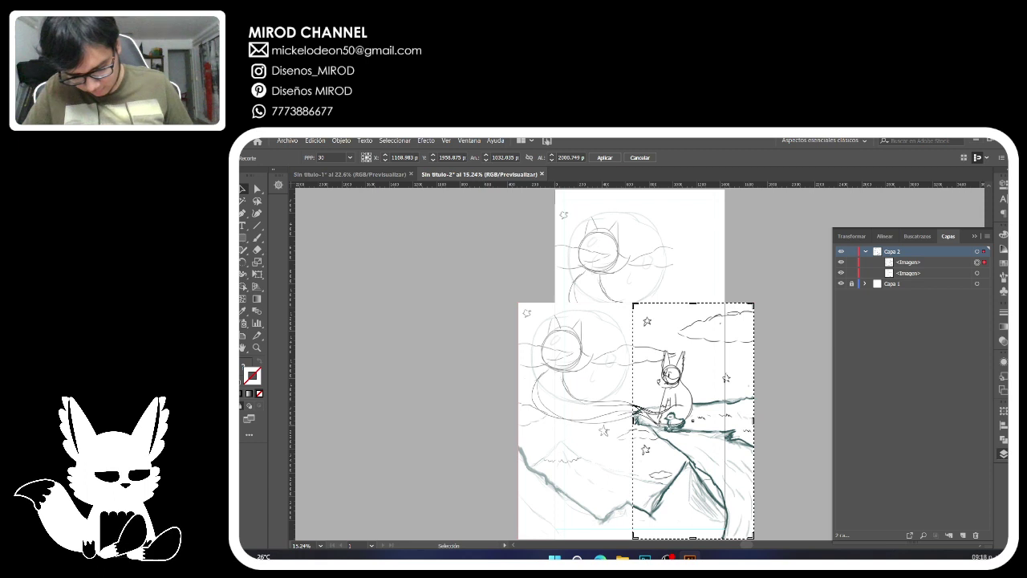
left_click_drag(633, 420, 620, 421)
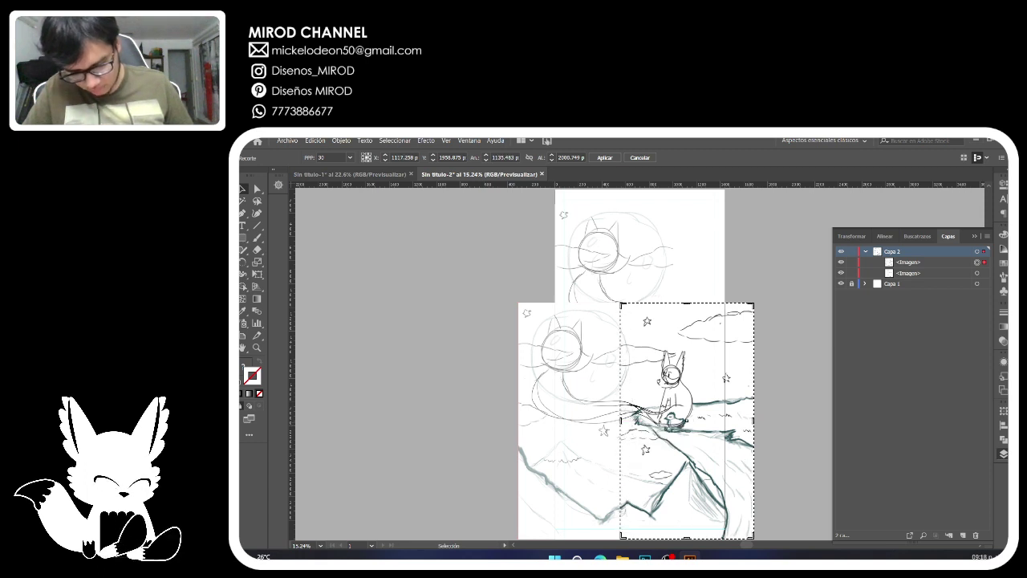
key("Delete")
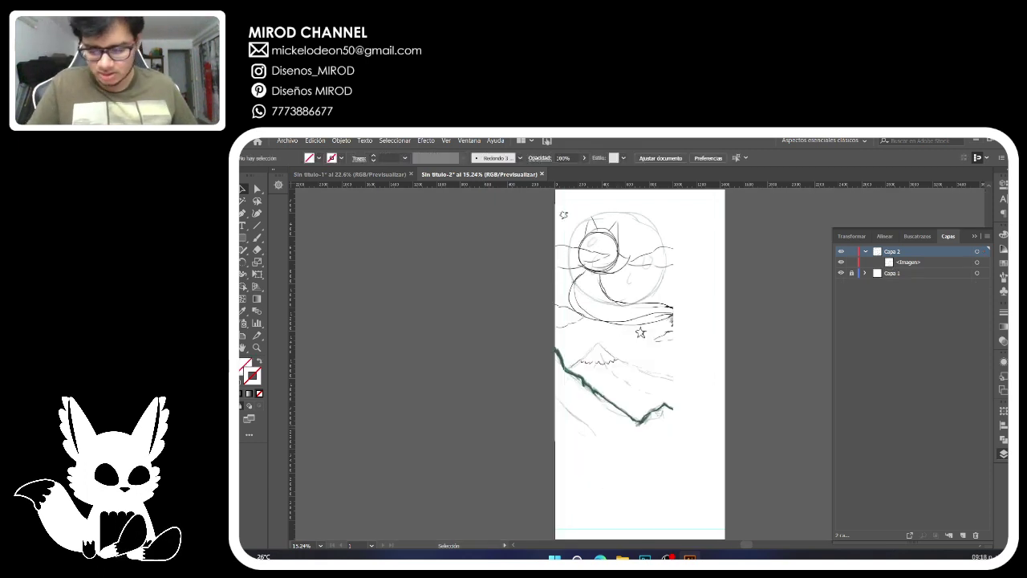
key("ctrl+z")
right_click(585, 411)
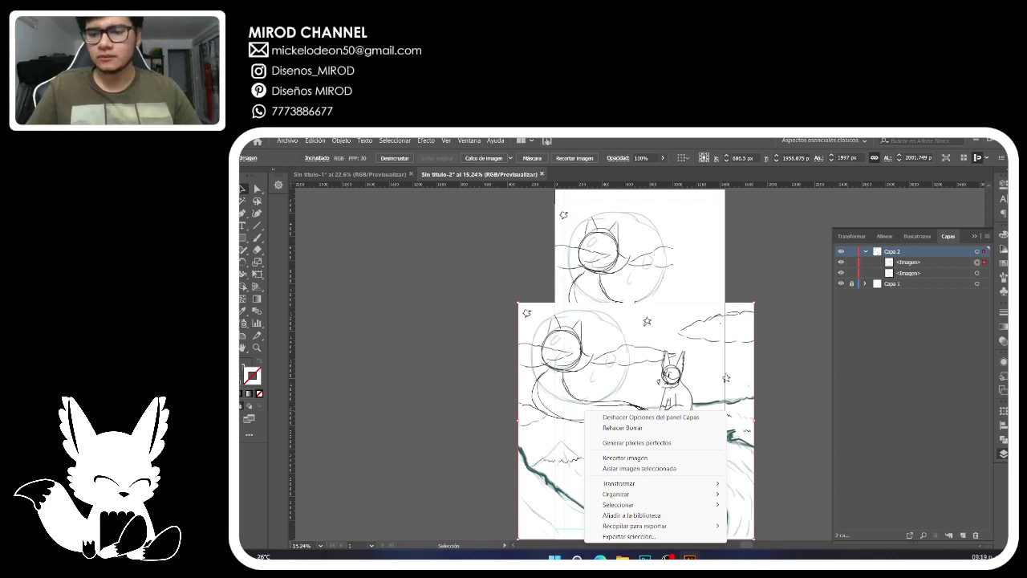
key("Escape")
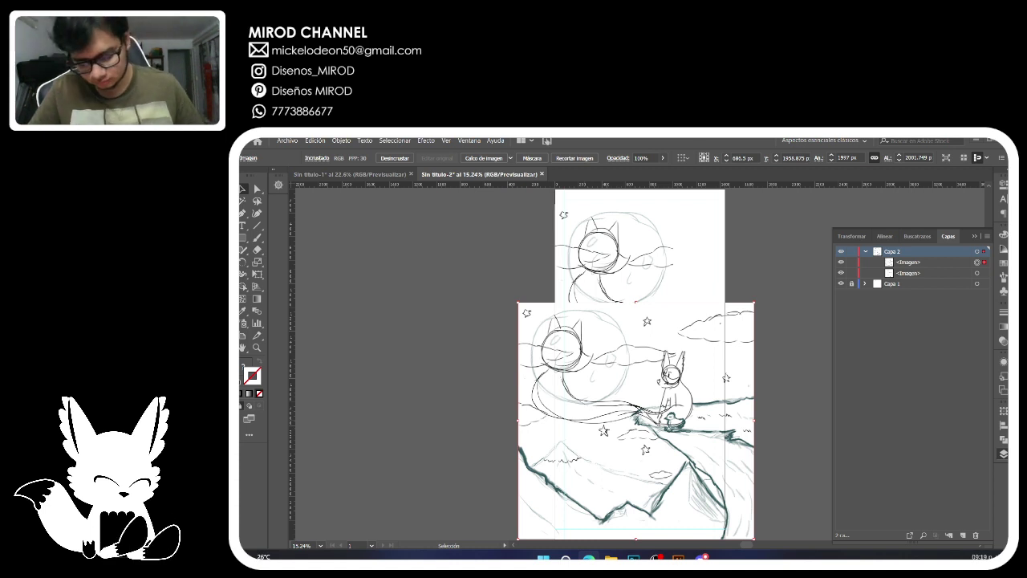
Crop the lower full sketch to its right part with the seated fox, about 1154 px wide.
right_click(596, 304)
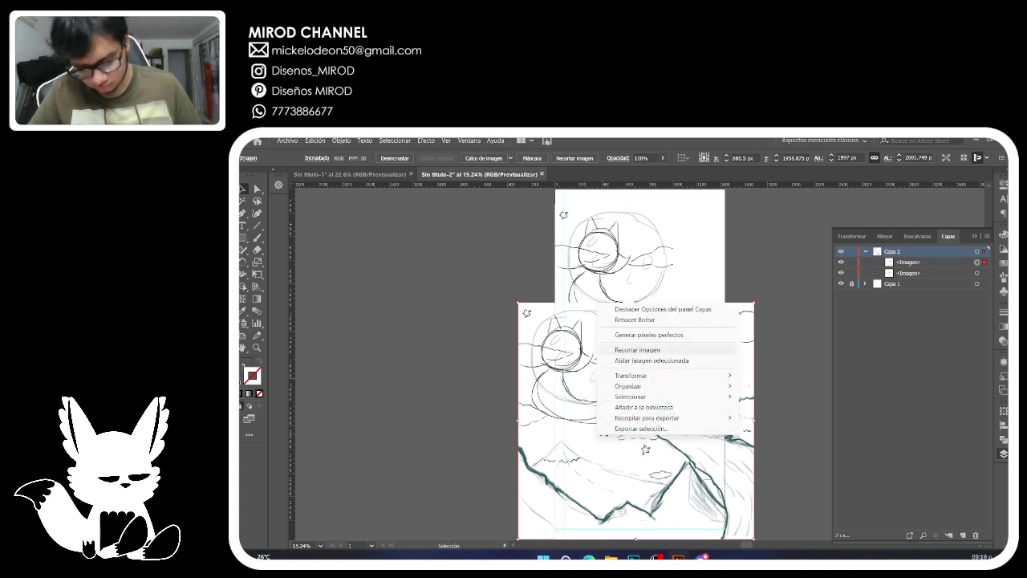
left_click(637, 350)
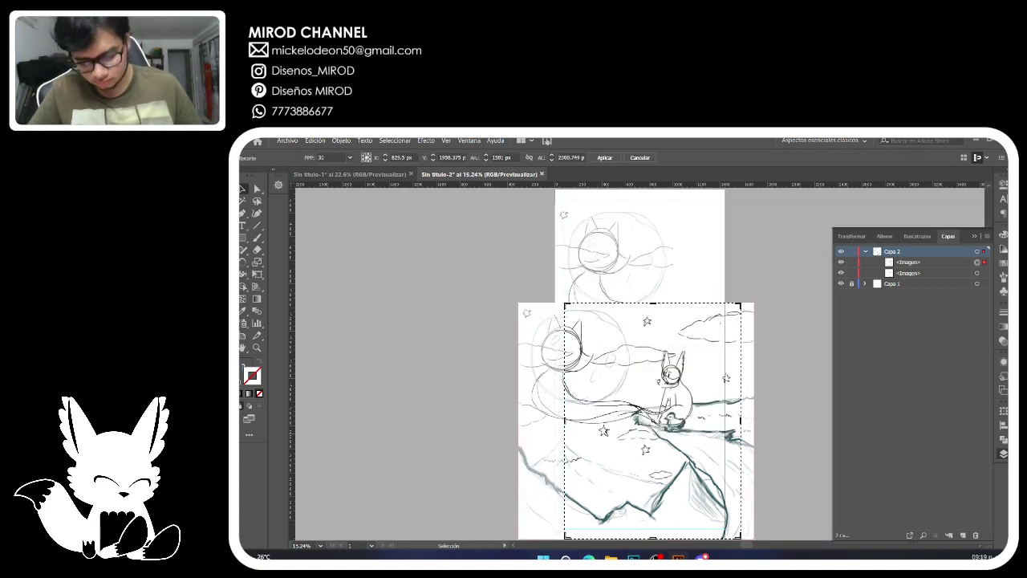
left_click_drag(565, 419, 626, 419)
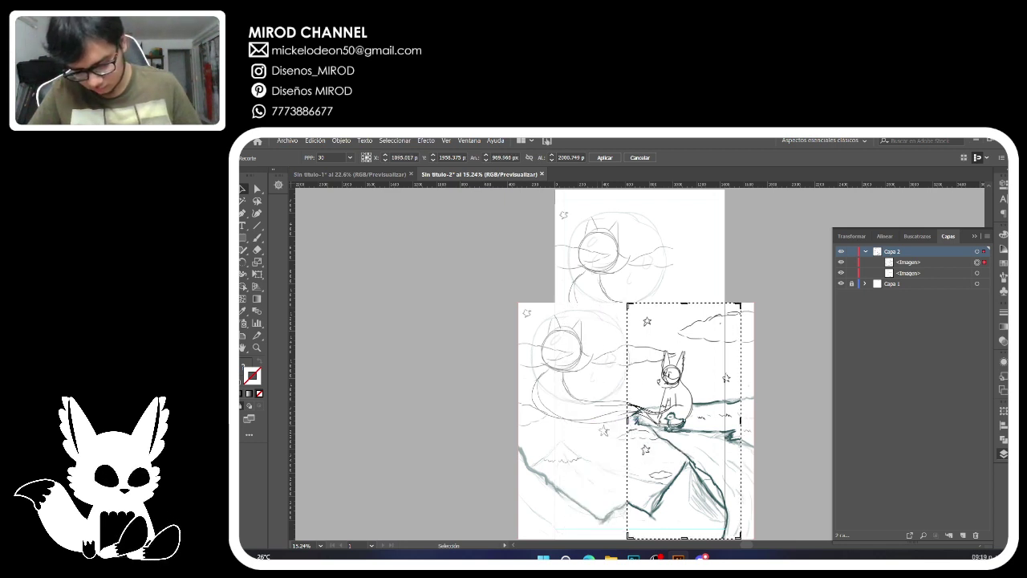
left_click_drag(740, 419, 753, 419)
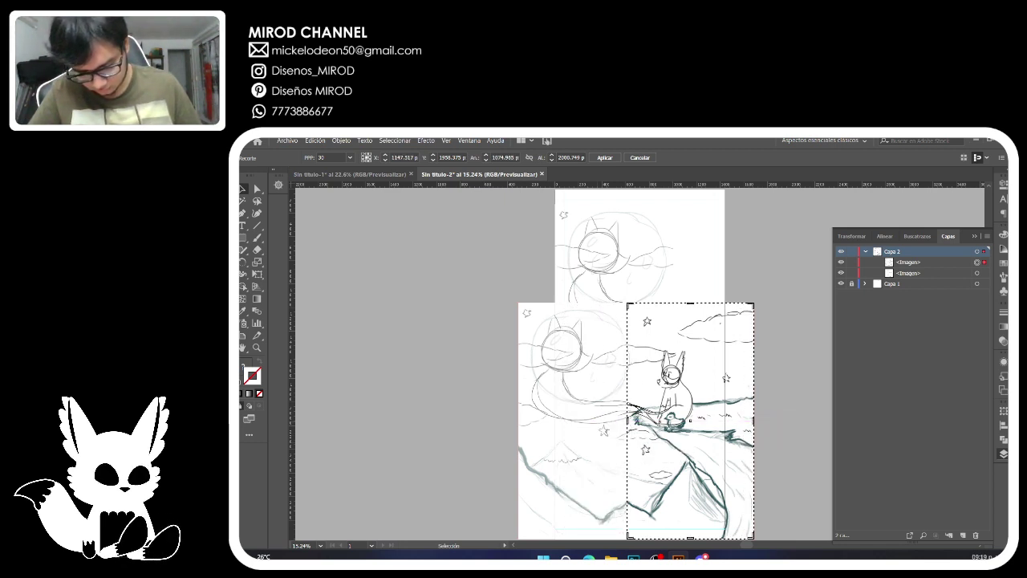
key("Return")
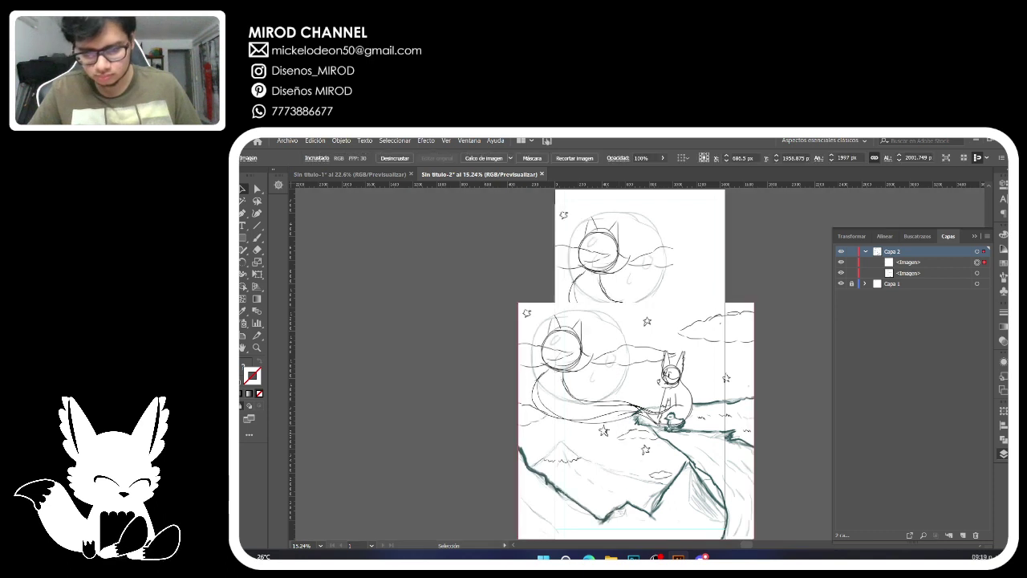
Move the cropped fox piece so it overlaps the moon piece, at about X 1064 px, Y 1959.1 px.
left_click_drag(641, 446, 584, 444)
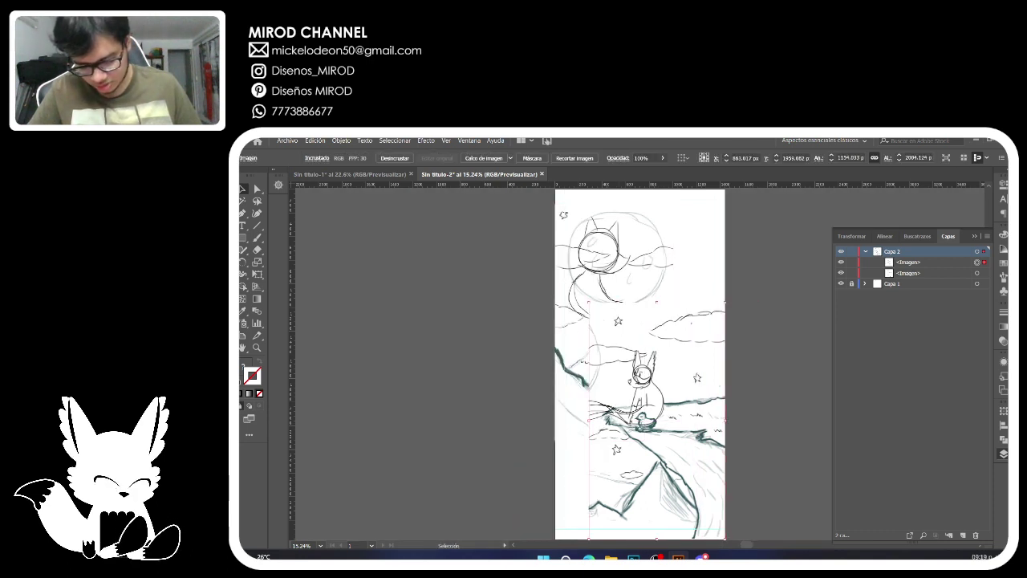
key("Right")
key("Right")
key("Right")
key("Right")
key("Right")
key("Right")
key("Right")
key("Right")
key("Right")
key("Right")
key("Right")
key("Right")
key("Right")
key("Right")
key("Right")
key("Right")
key("Right")
key("Right")
key("Right")
key("Right")
key("shift+Right")
key("shift+Right")
key("shift+Right")
key("shift+Right")
key("shift+Right")
key("shift+Right")
key("shift+Right")
key("shift+Right")
key("shift+Right")
key("shift+Right")
key("shift+Right")
key("shift+Right")
key("shift+Right")
key("shift+Right")
key("shift+Right")
key("shift+Right")
key("shift+Right")
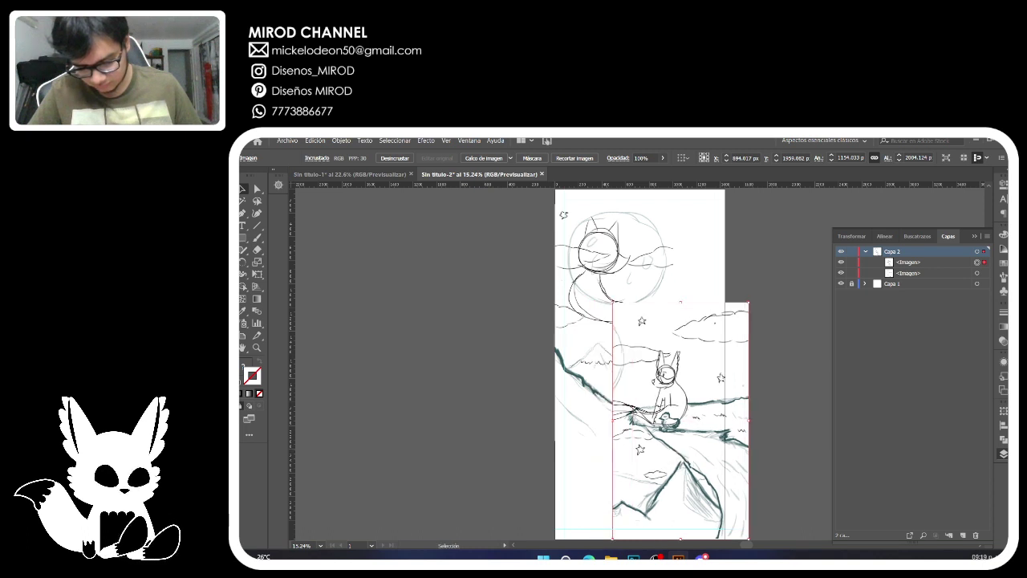
key("Right")
key("Right")
key("Right")
key("Right")
key("Right")
key("Right")
key("Right")
key("Right")
key("Right")
key("Right")
key("Right")
key("Right")
key("Right")
key("Right")
key("Right")
key("Right")
key("Right")
key("Right")
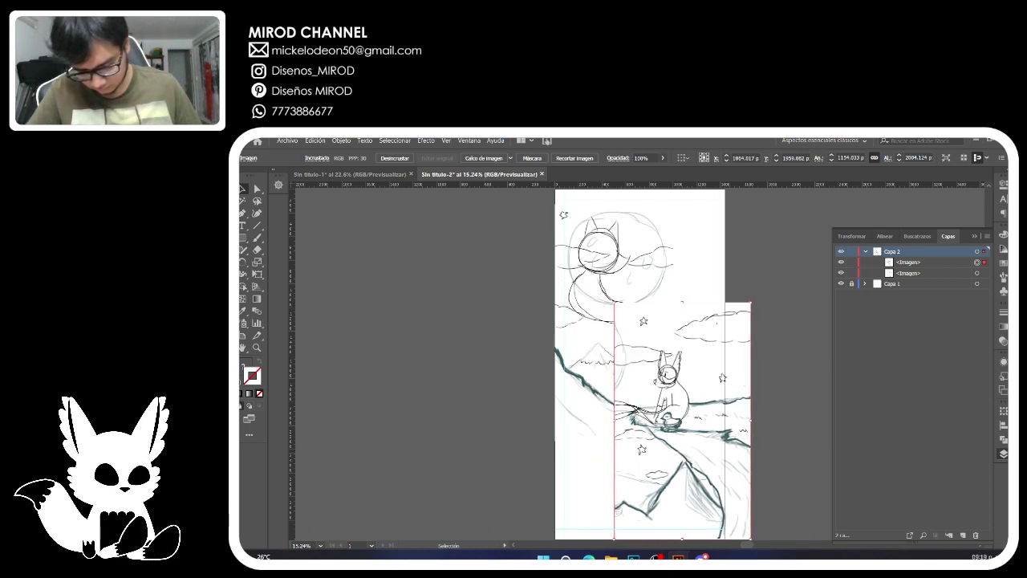
Move the fox piece down and slightly right to about X 1107 px, Y 2104.1 px.
left_click_drag(658, 437, 657, 454)
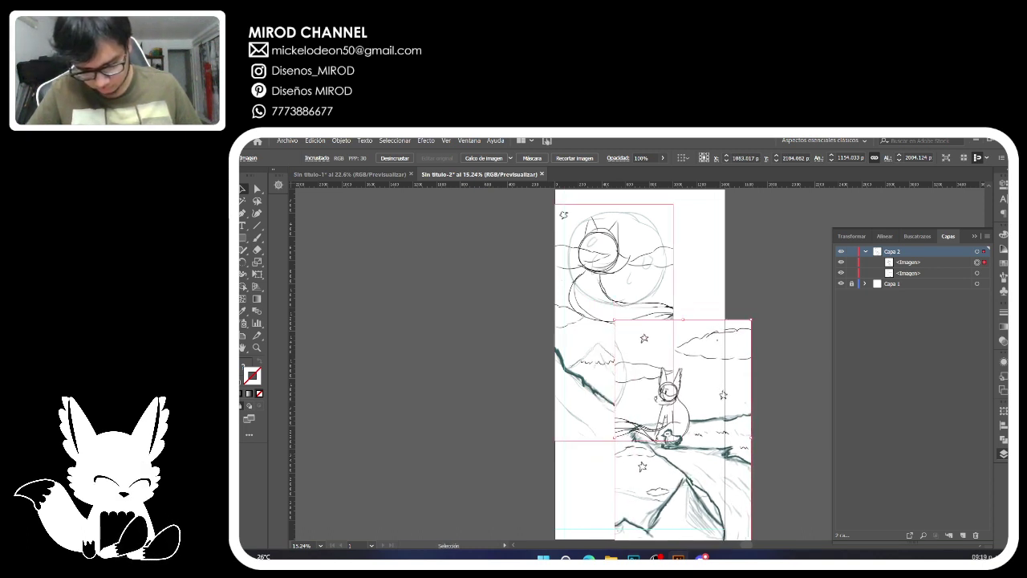
key("shift+Right")
key("shift+Right")
key("shift+Right")
key("shift+Right")
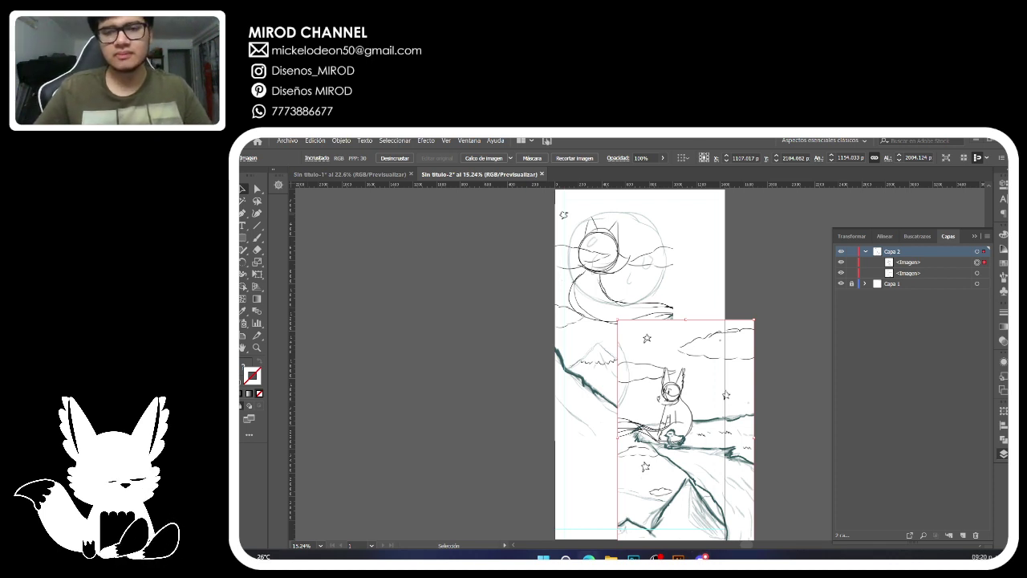
Undo the last rightward nudges of the fox piece and shift it left to about X 1093 px.
key("ctrl+a")
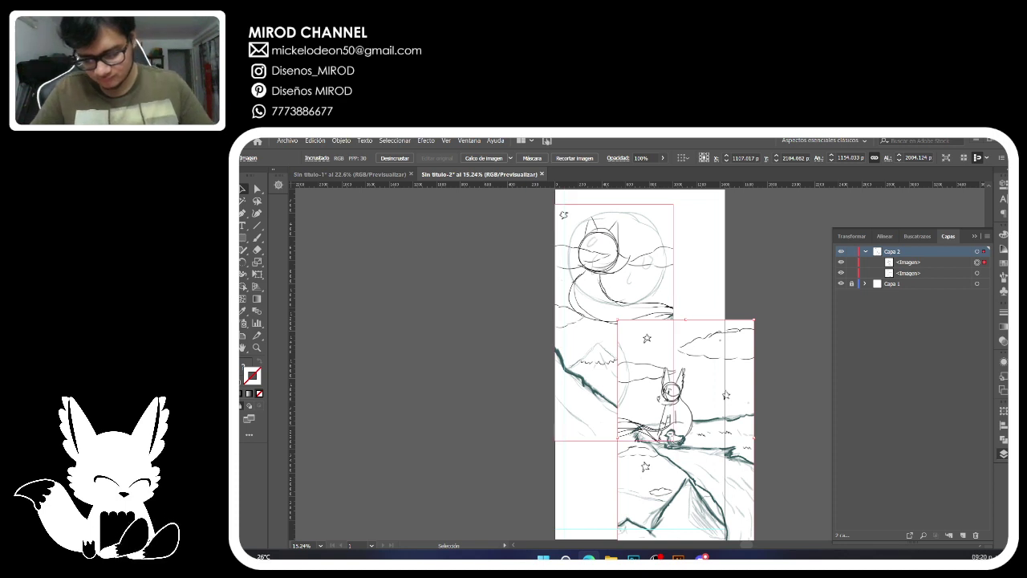
left_click(611, 276)
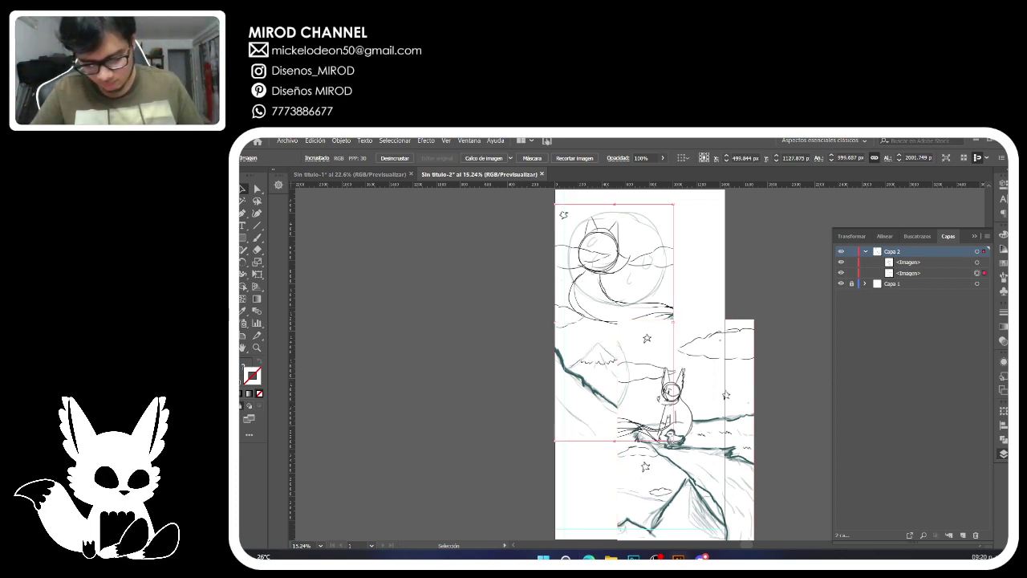
key("ctrl+z")
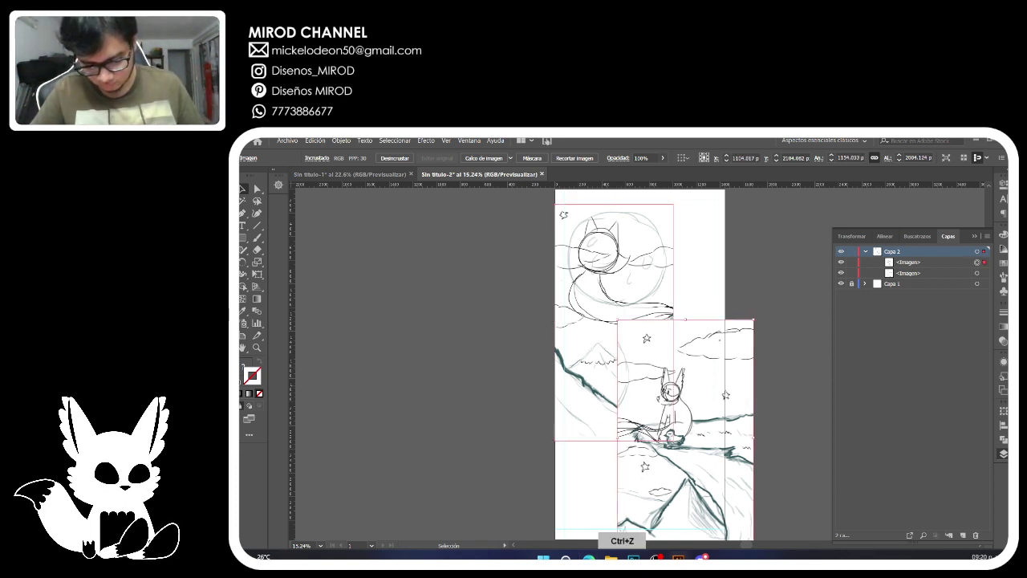
key("ctrl+z")
key("ctrl+z")
key("ctrl+z")
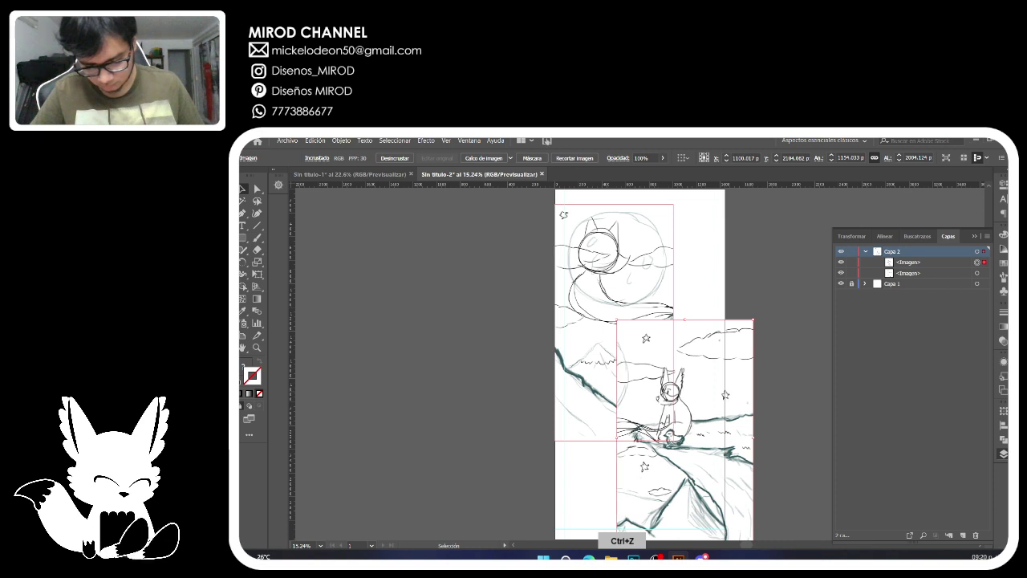
key("ctrl+z")
key("ctrl+z")
key("Left")
key("Left")
key("Left")
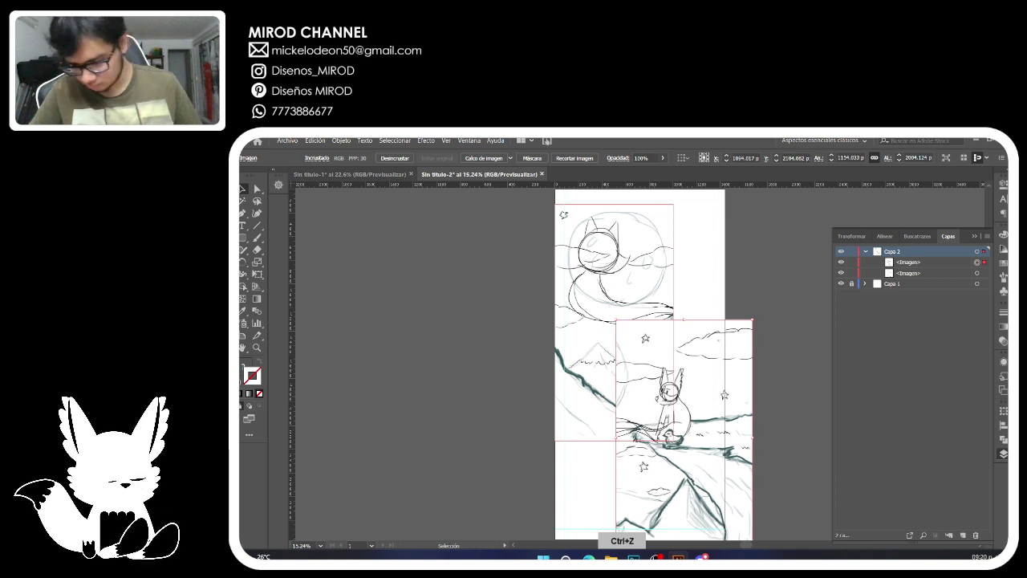
Paste the full sketch in front and move it over the fox piece at about X 813.5 px, Y 1979.9 px, leaving nothing selected.
key("ctrl+v")
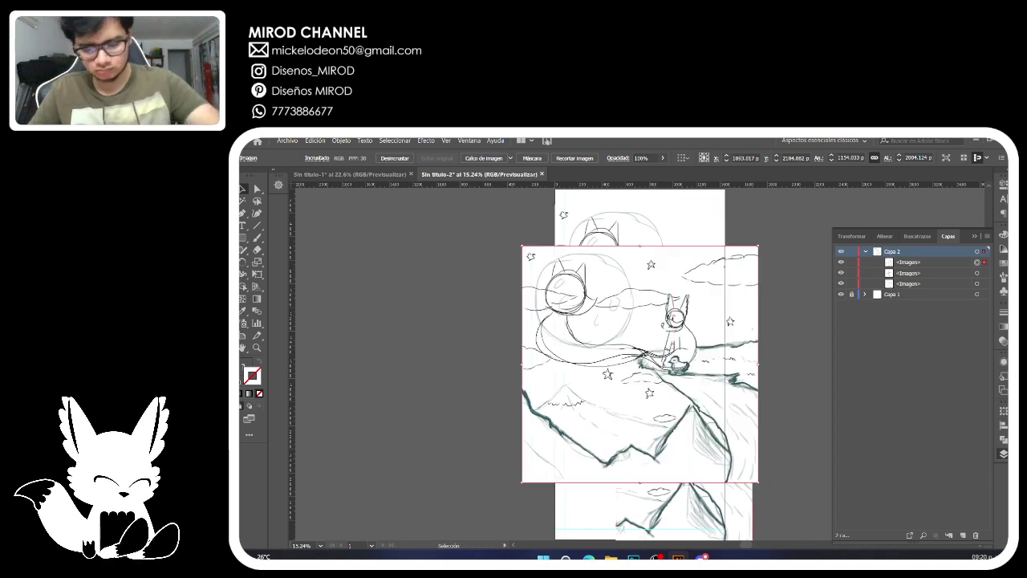
left_click_drag(602, 406, 605, 524)
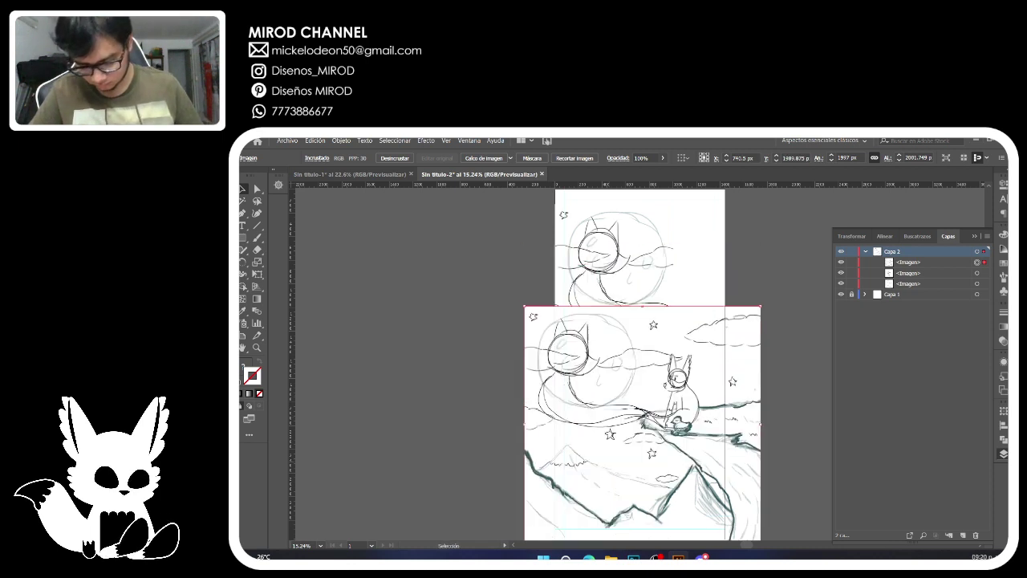
left_click_drag(601, 452, 612, 443)
mouse_move(612, 444)
left_mouse_down()
mouse_move(612, 461)
mouse_move(612, 445)
mouse_move(623, 453)
left_mouse_up()
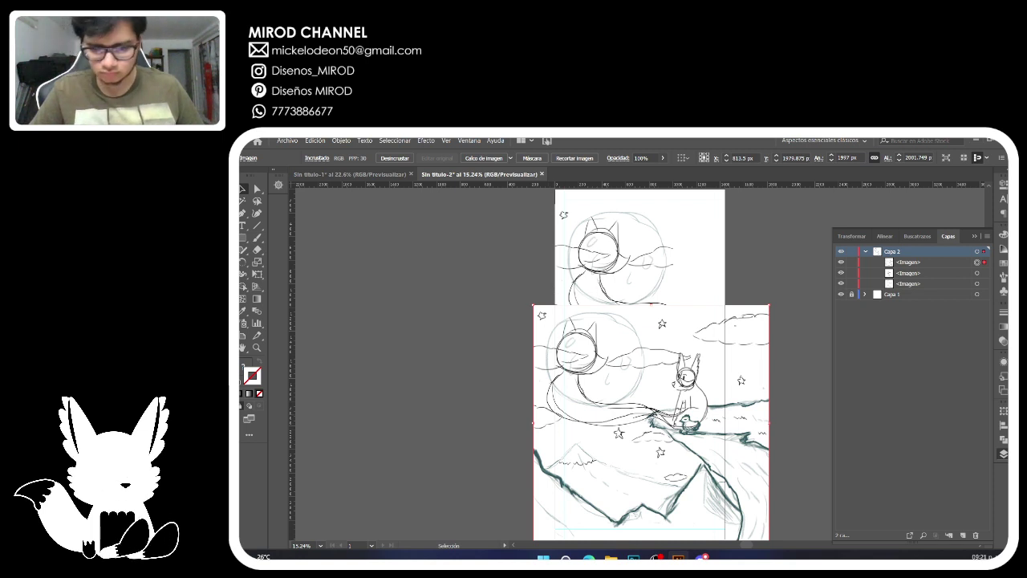
key("ctrl+shift+a")
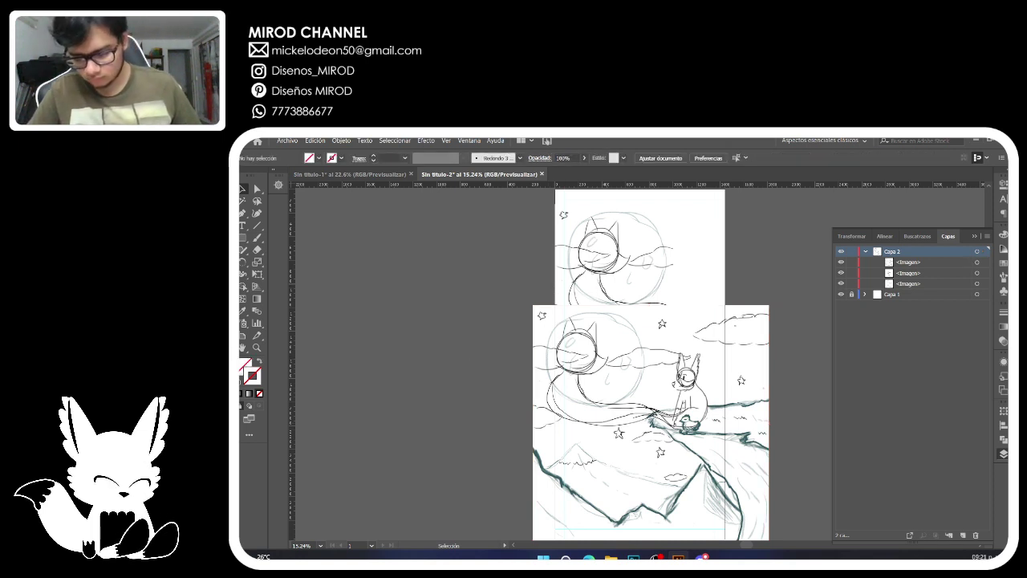
In the square document Sin título-1, add a layer Capa 3, lock the sketch layer Capa 2, and make Capa 3 active.
left_click(351, 174)
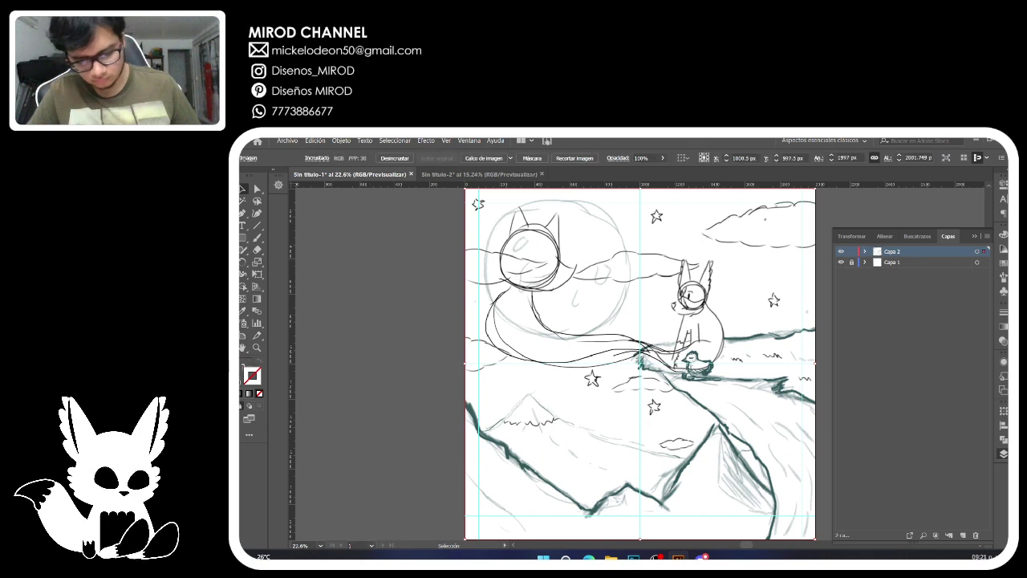
left_click(962, 534)
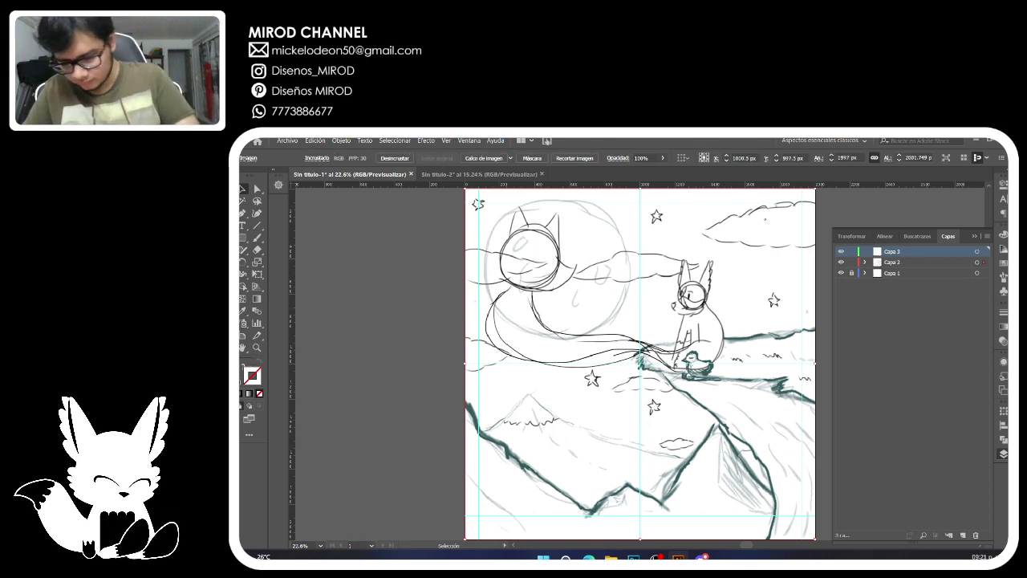
left_click(892, 263)
left_click(1003, 184)
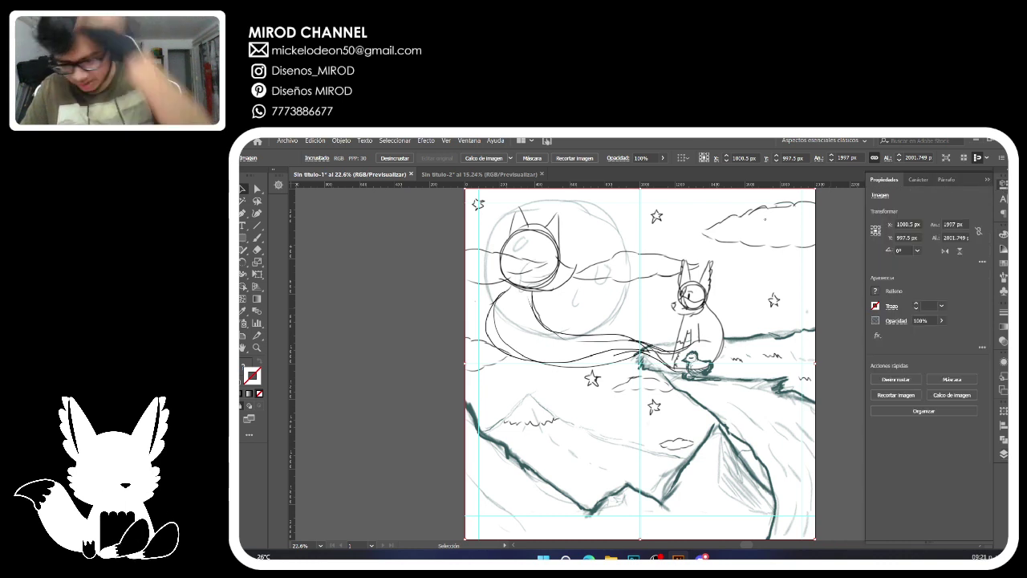
left_click(1002, 454)
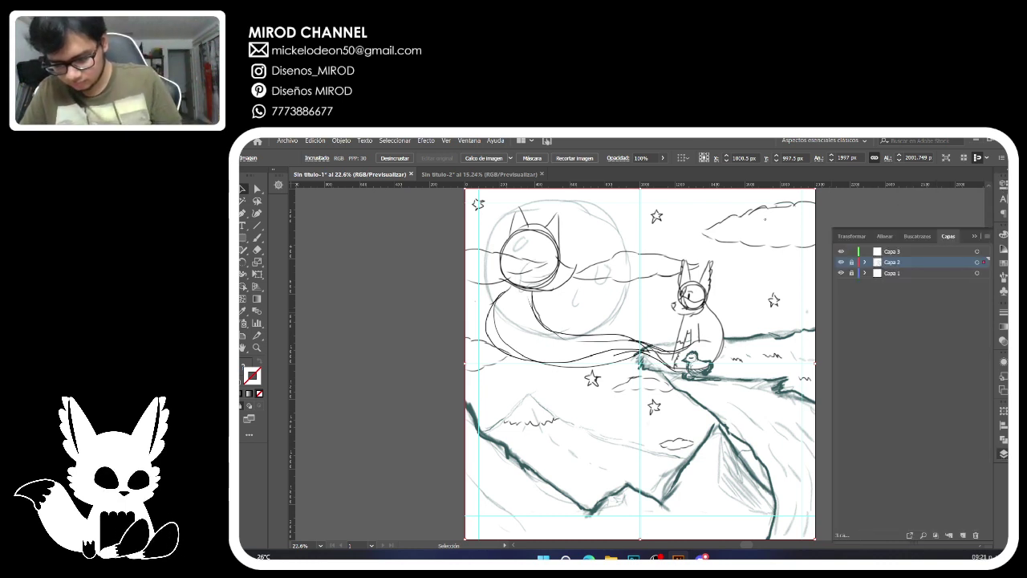
key("ctrl+shift+a")
left_click(892, 251)
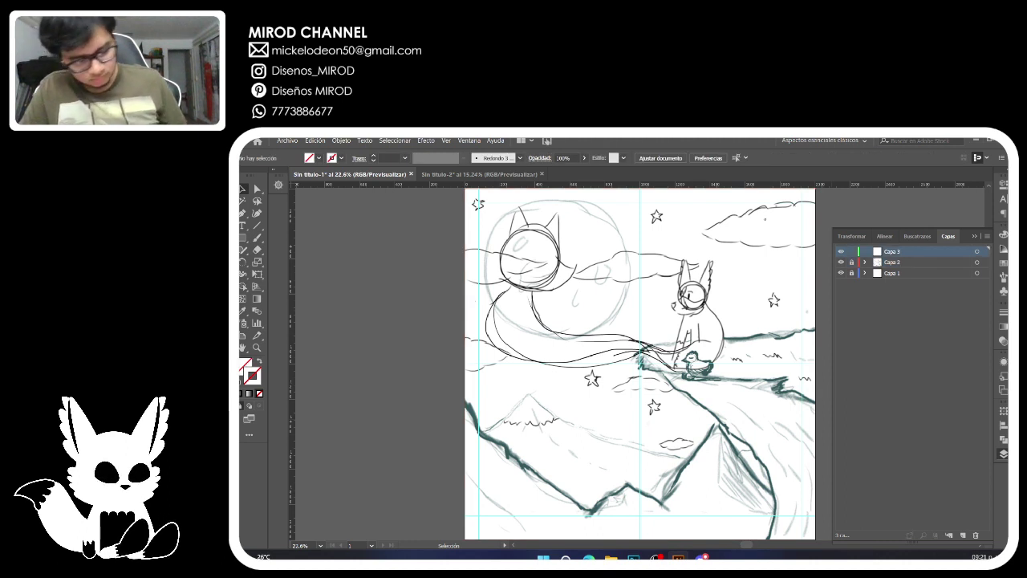
Choose the Paintbrush tool and accept its options with new strokes filled and selected paths edited within 2 pixels.
left_click(257, 237)
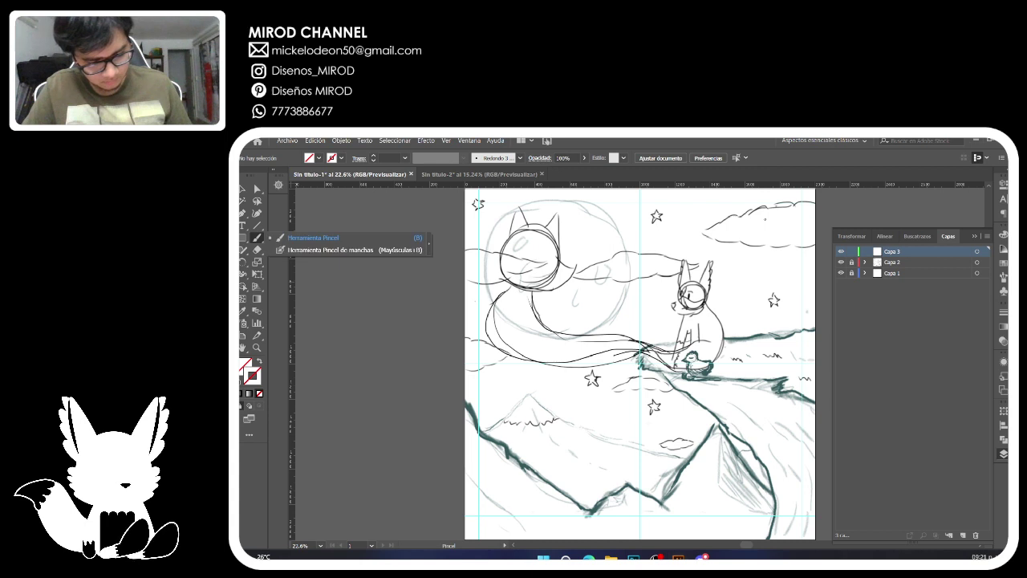
double_click(257, 238)
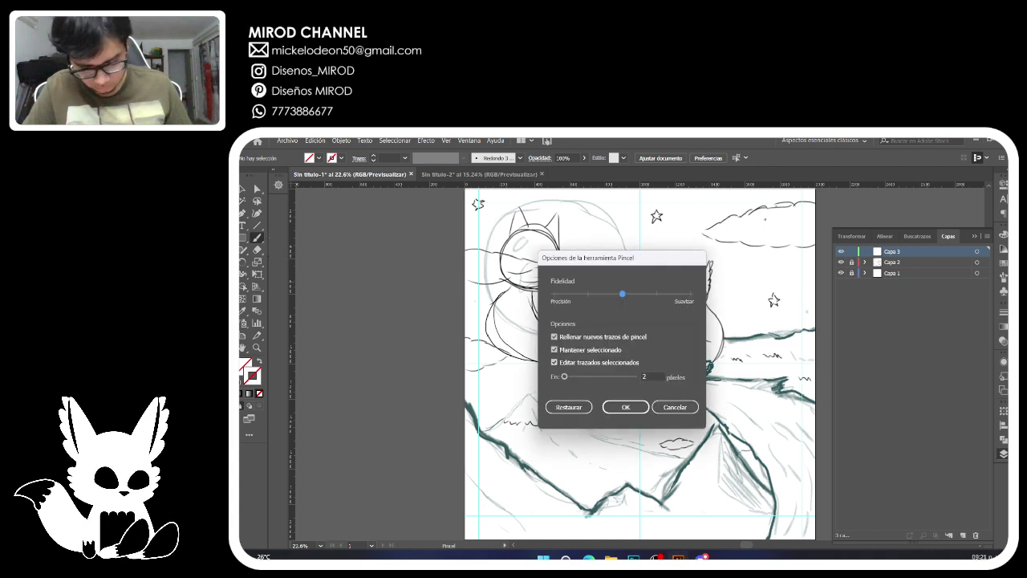
mouse_move(564, 376)
left_mouse_down()
mouse_move(591, 376)
mouse_move(564, 377)
left_mouse_up()
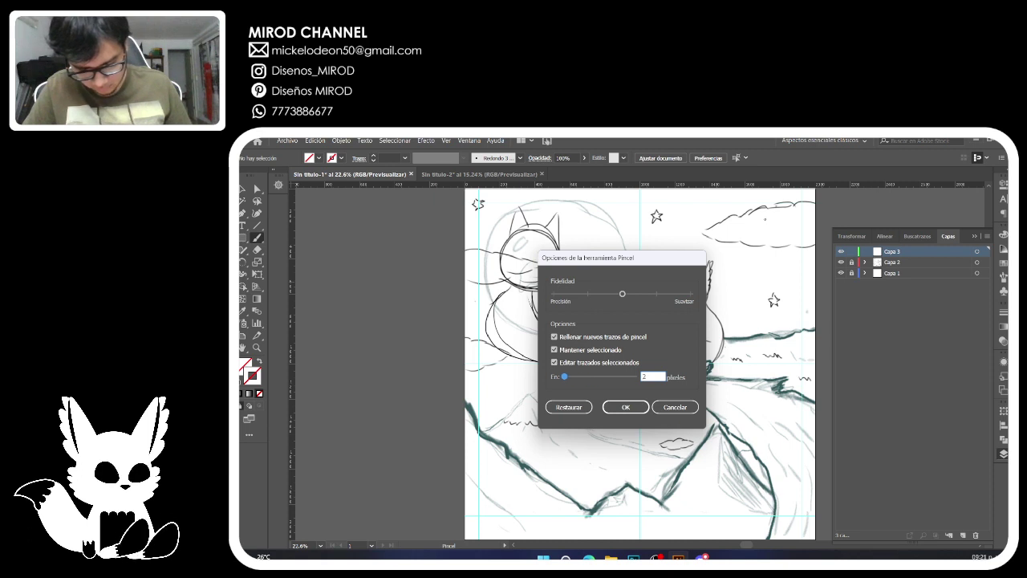
left_click(626, 407)
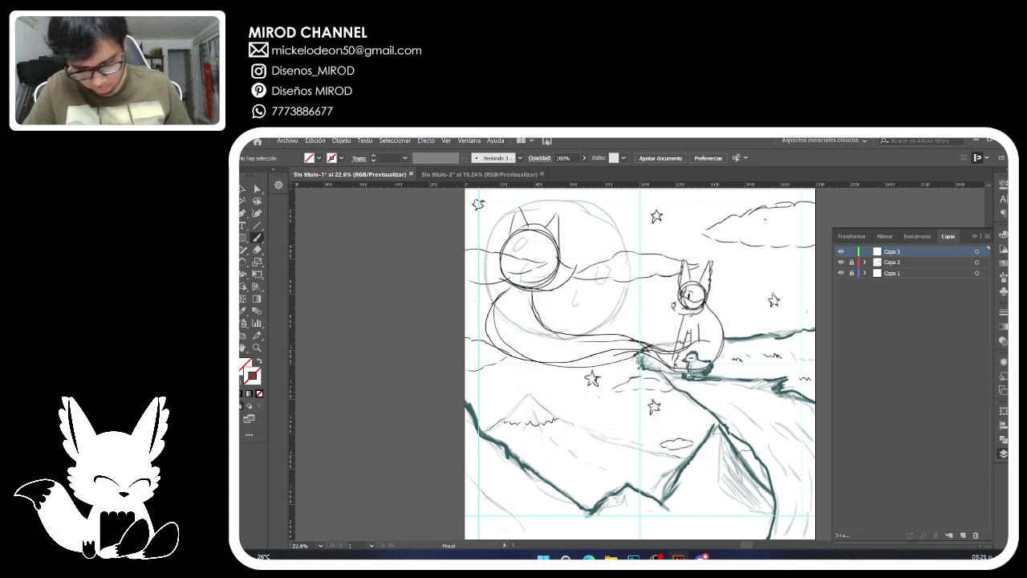
Unlock the sketch layer Capa 2, select its contents, and set them to Normal blending at 27% opacity.
left_click(892, 263)
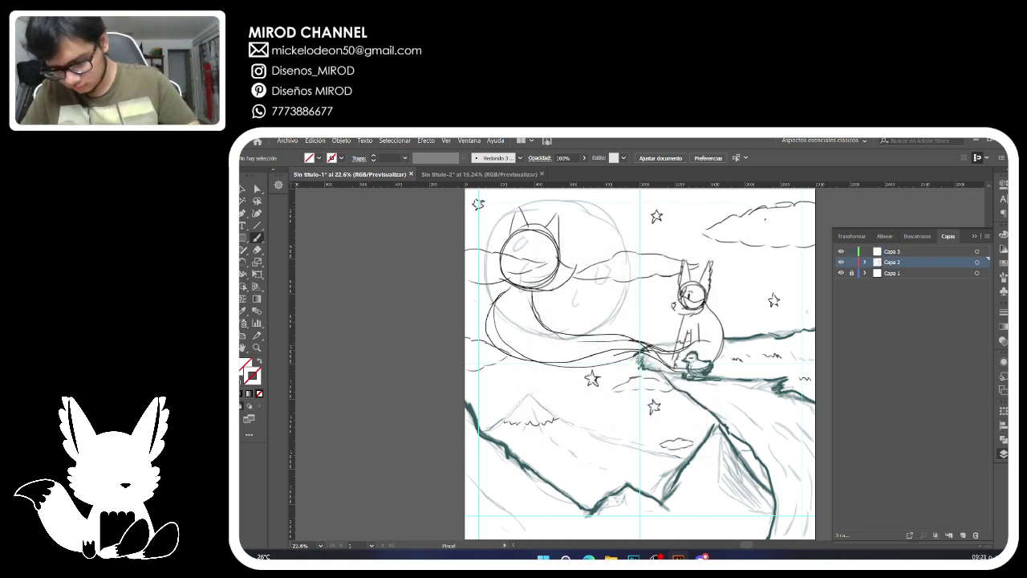
left_click(589, 556)
mouse_move(588, 556)
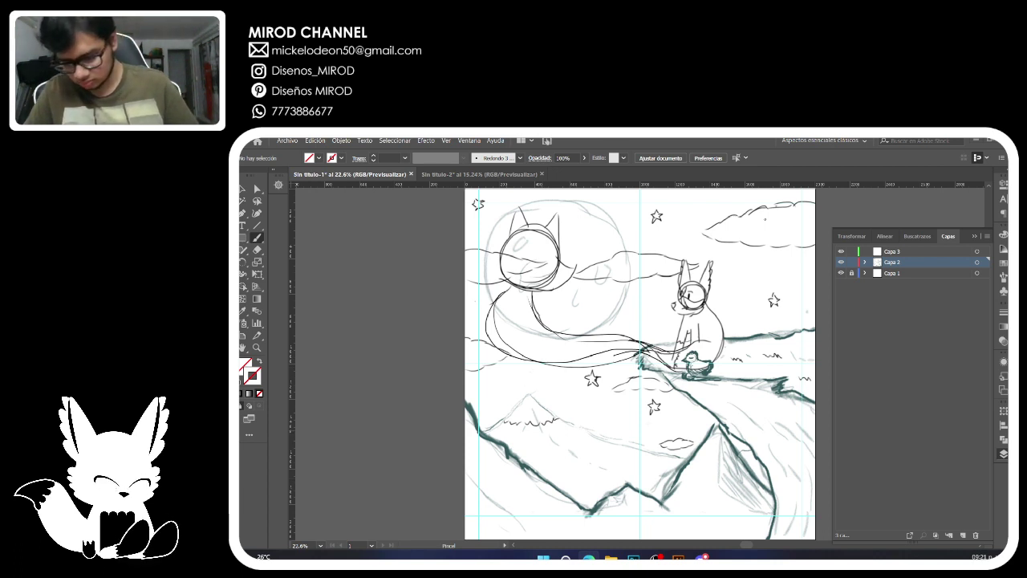
key("ctrl+a")
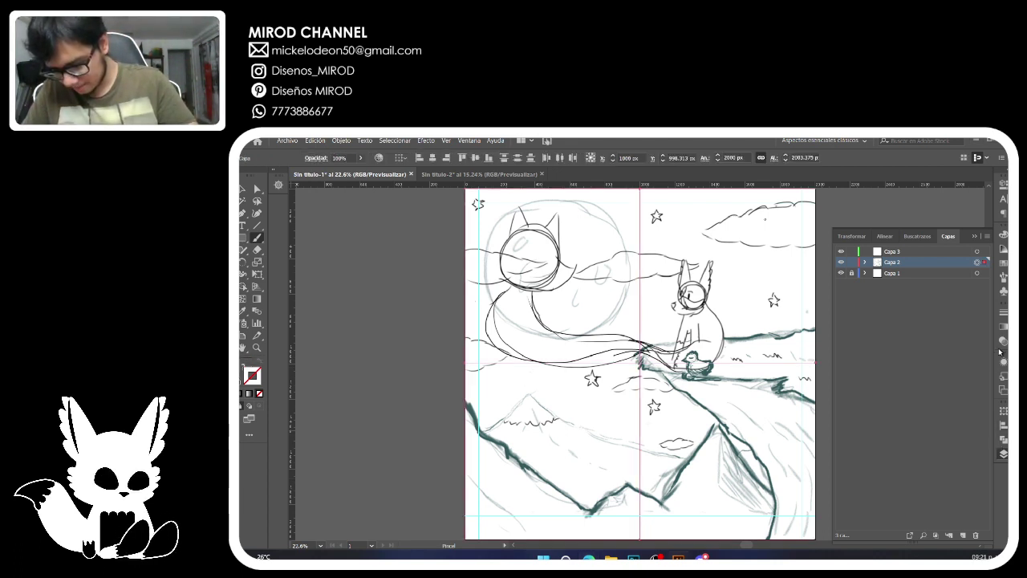
left_click(1003, 340)
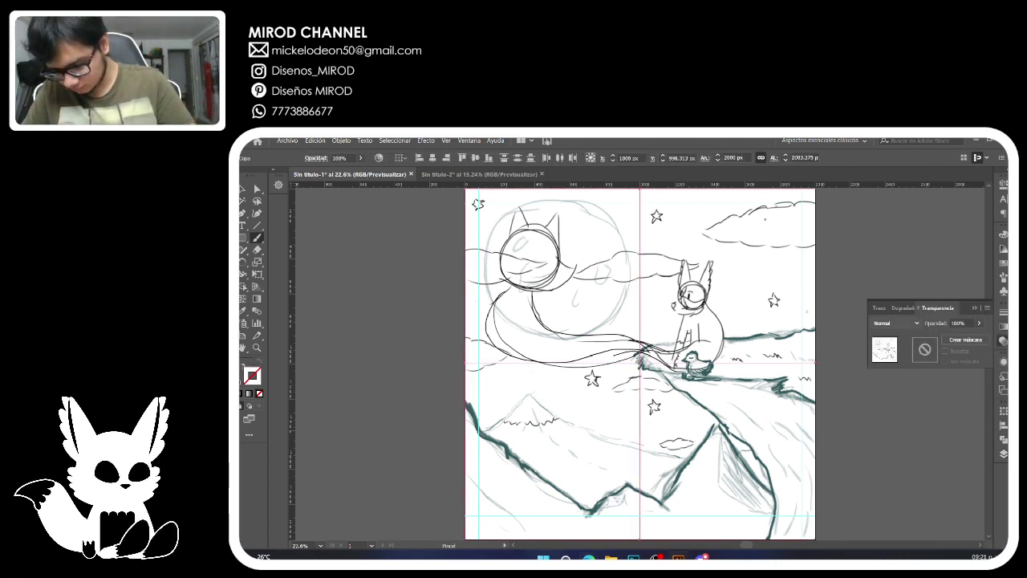
left_click(894, 322)
left_click(895, 359)
left_click(894, 322)
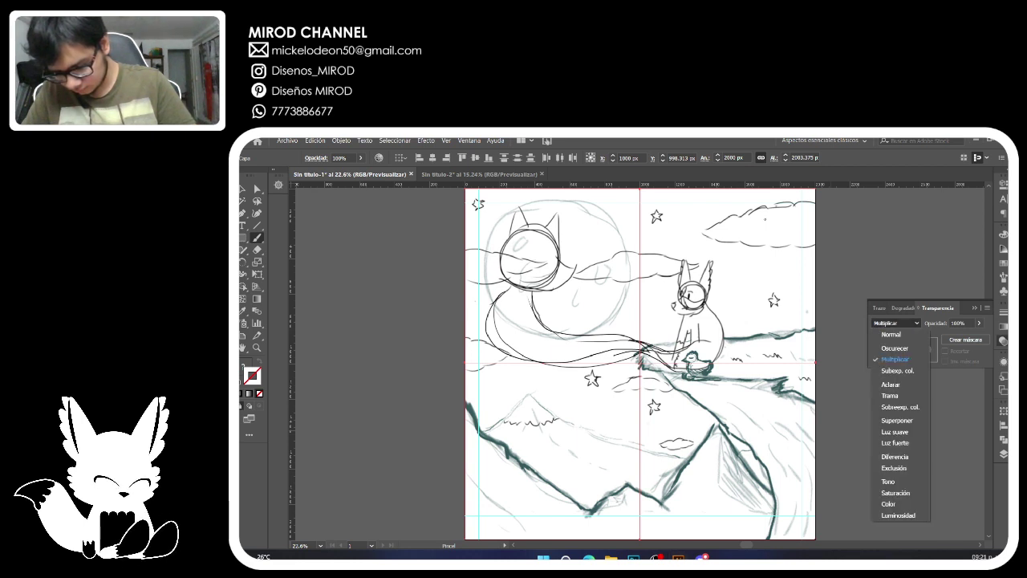
left_click(891, 334)
left_click(979, 322)
left_click_drag(982, 335, 950, 335)
Lock the sketch layer Capa 2 again and make Capa 3 the active layer.
left_click(1002, 454)
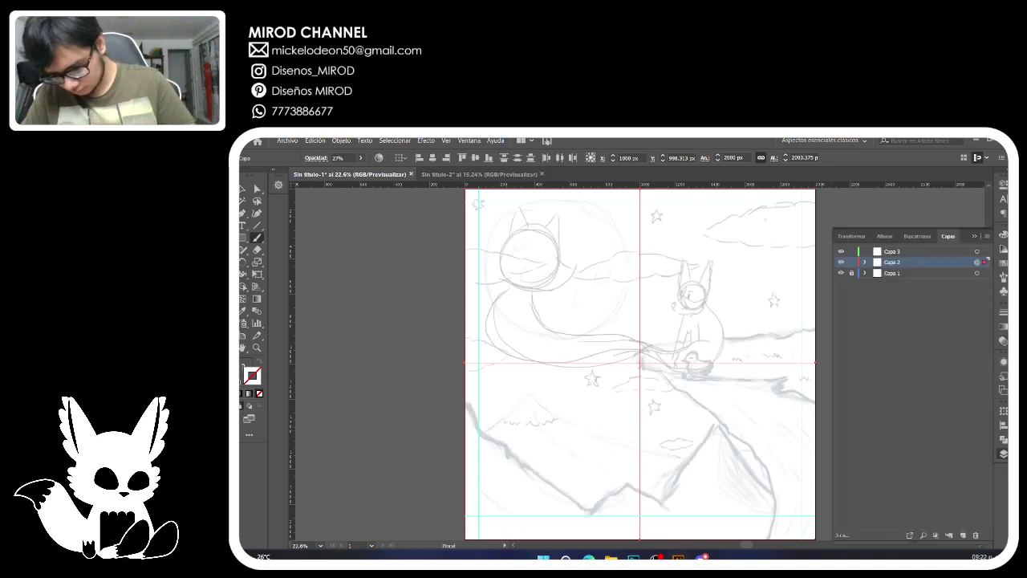
left_click(851, 263)
left_click(906, 252)
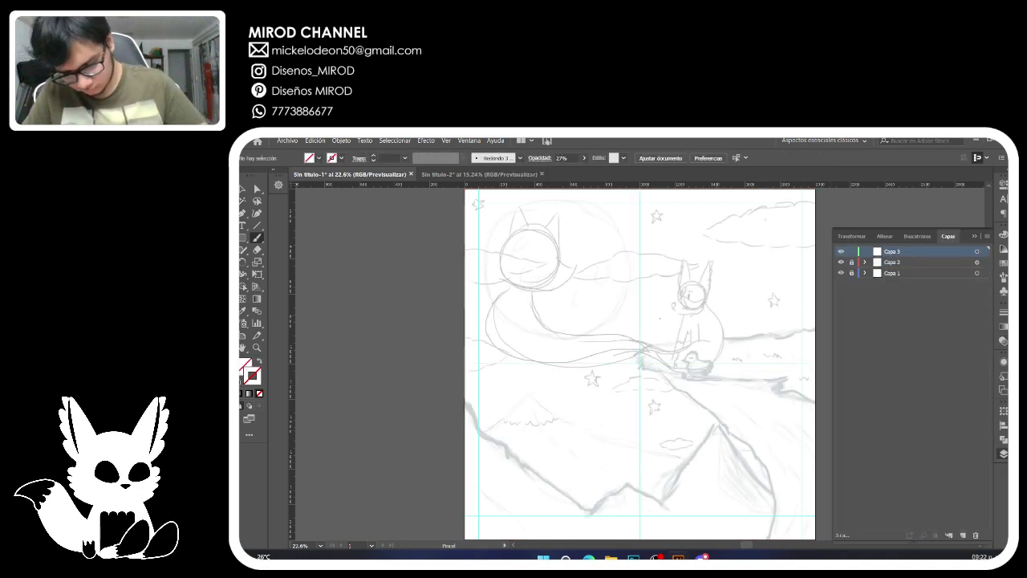
Try to trace the small fox's head and snout as one closed Paintbrush stroke on Capa 3.
left_click(279, 185)
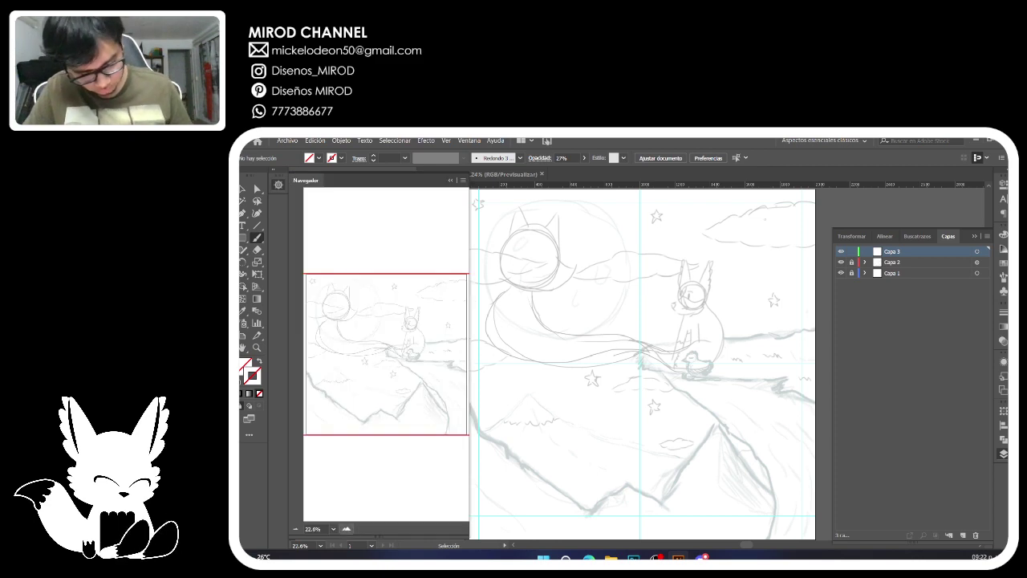
left_click(346, 528)
left_click(347, 529)
left_click_drag(385, 354, 405, 346)
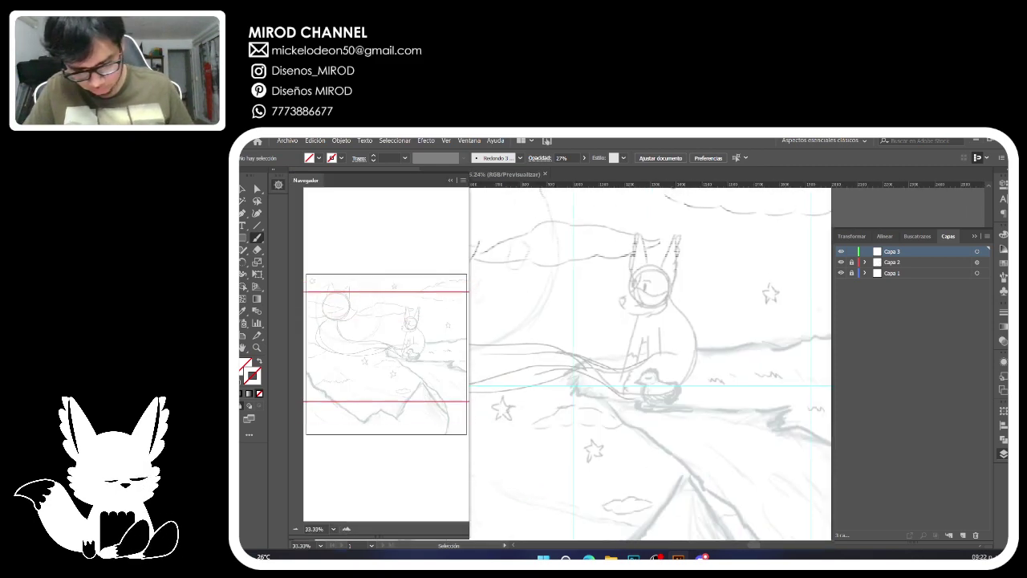
key("ctrl+plus")
key("ctrl+plus")
key("ctrl+plus")
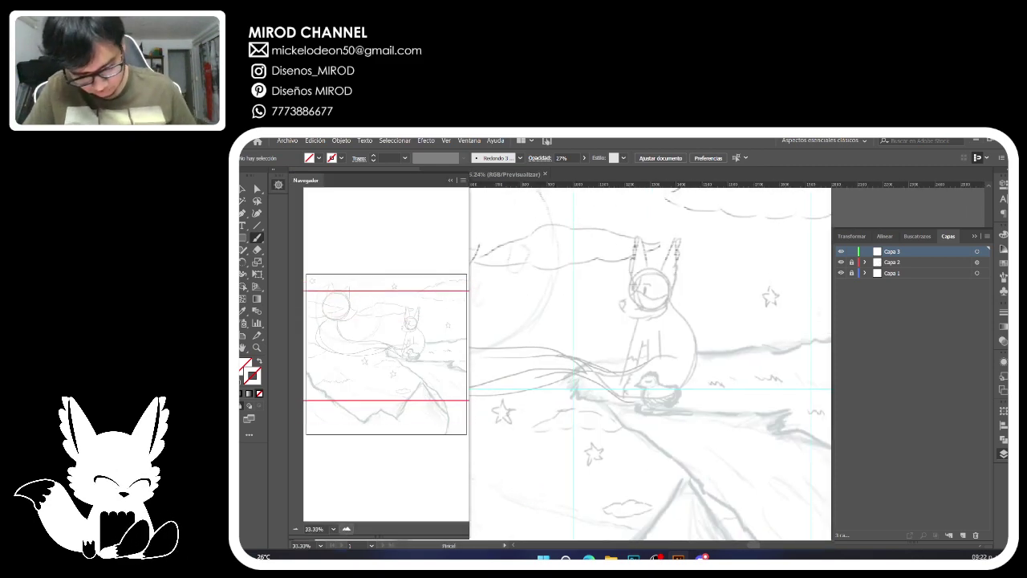
key("ctrl+minus")
key("ctrl+minus")
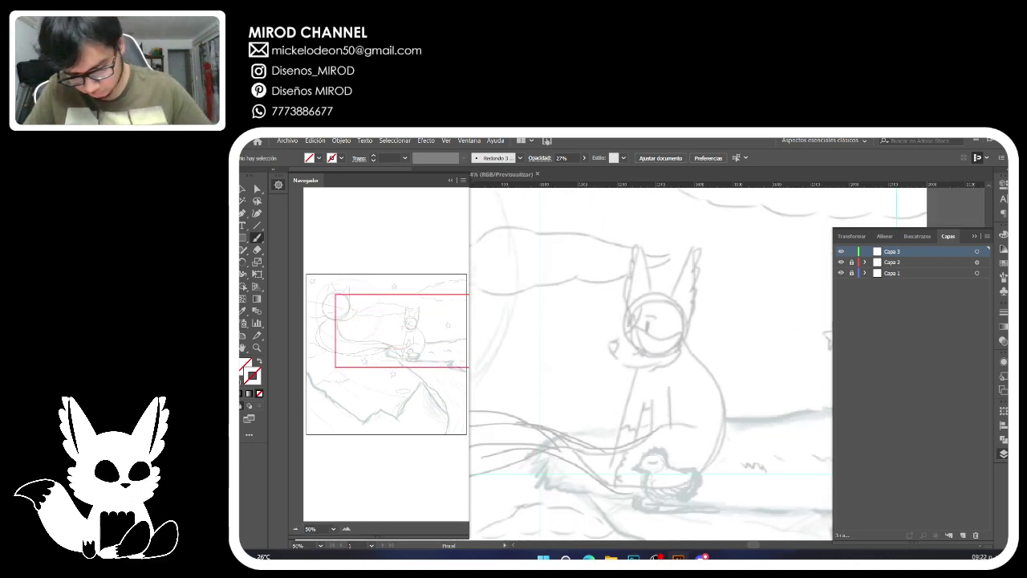
mouse_move(625, 334)
left_mouse_down()
mouse_move(616, 361)
mouse_move(650, 364)
mouse_move(671, 359)
mouse_move(684, 333)
mouse_move(678, 306)
mouse_move(657, 297)
mouse_move(628, 304)
mouse_move(623, 331)
left_mouse_up()
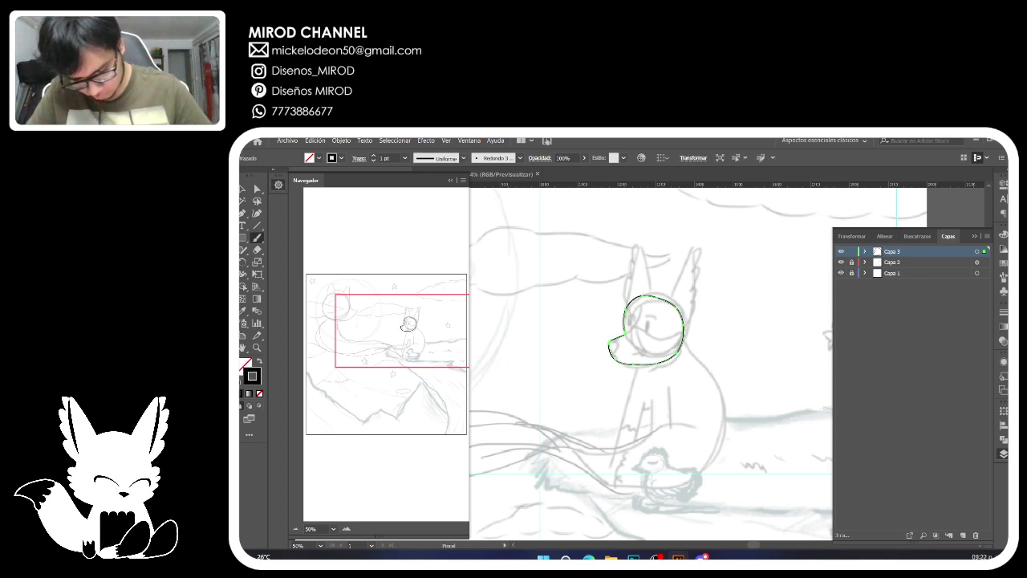
key("ctrl+z")
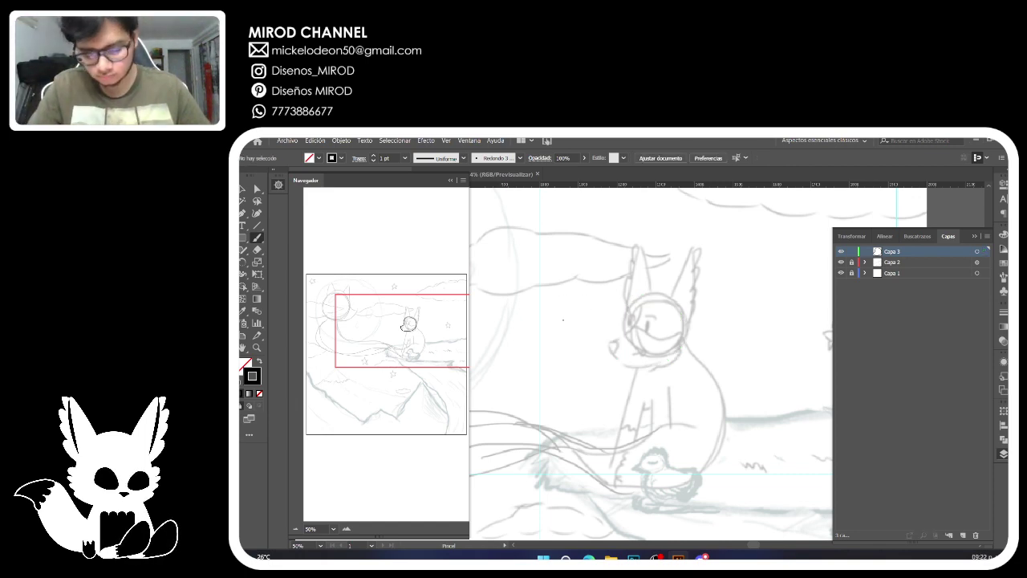
Draw a circle about 160 px in diameter over the small fox's head with the Ellipse tool.
left_click(243, 237)
left_click_drag(242, 237, 285, 263)
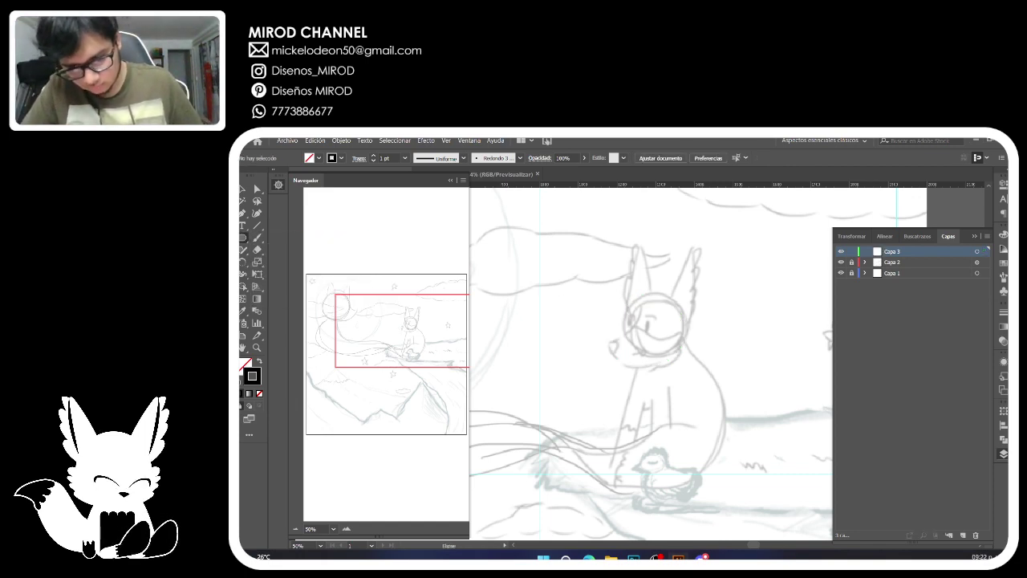
left_click_drag(657, 329, 687, 359)
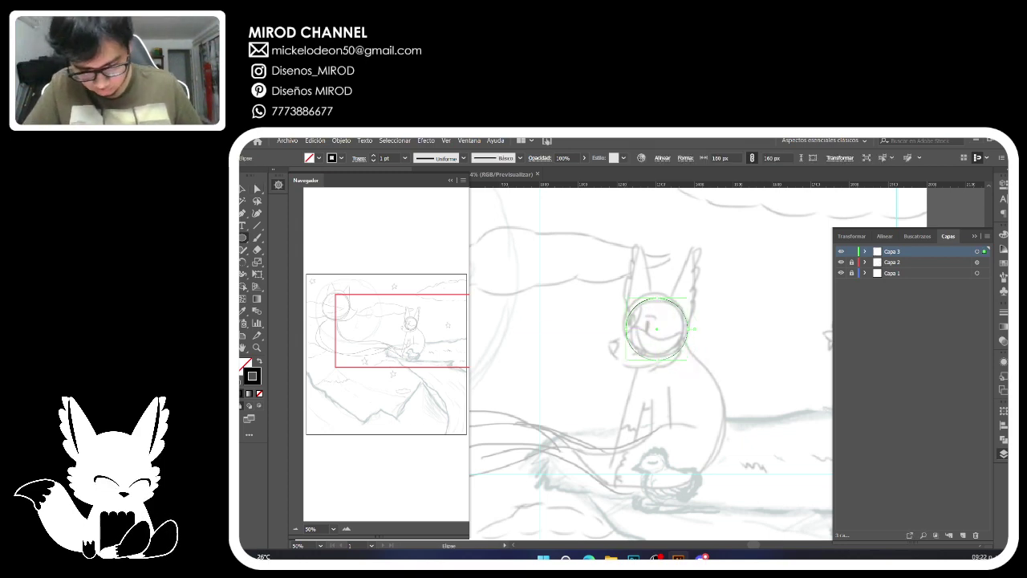
Nudge the circle slightly left and up so it lines up with the sketched fox head.
key("Left")
key("Left")
key("Left")
key("Left")
key("Left")
key("Left")
key("Left")
key("Left")
key("Left")
key("Left")
key("Left")
key("Left")
key("Right")
key("Right")
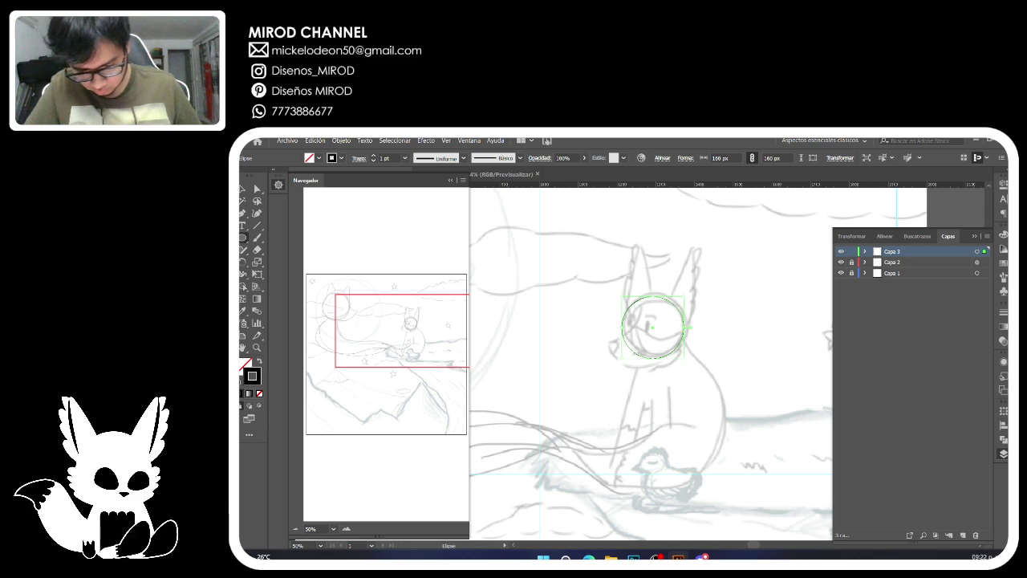
key("Up")
key("Up")
key("Up")
key("Up")
key("Up")
key("Up")
key("Up")
key("Up")
key("Up")
key("Up")
key("Up")
key("Up")
key("Right")
key("Right")
key("Right")
key("Down")
key("Down")
key("Down")
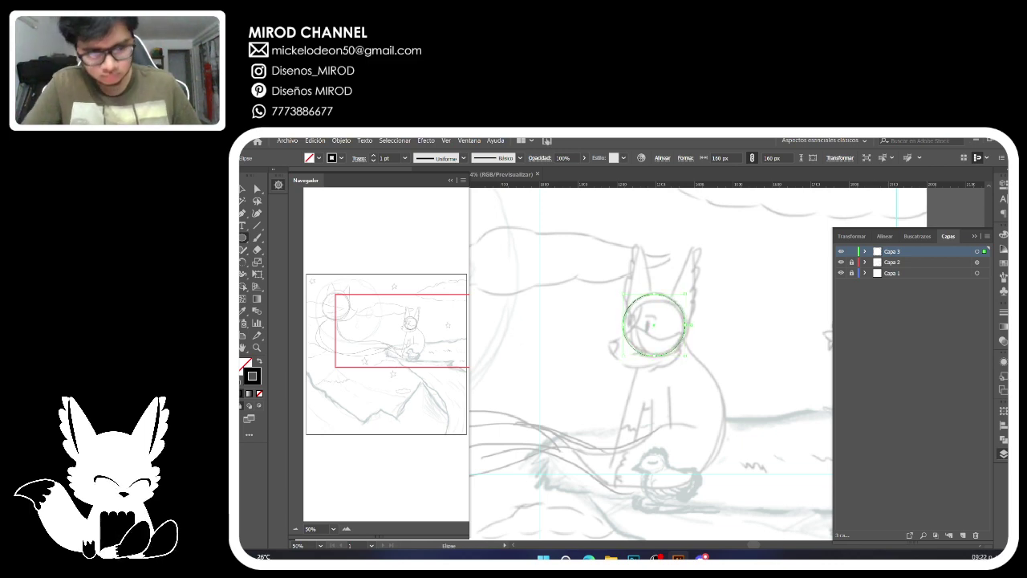
Enlarge the head circle to about 173 px, recentre it on the sketched head, and deselect it.
left_click_drag(623, 355, 618, 361)
left_click_drag(648, 328, 655, 328)
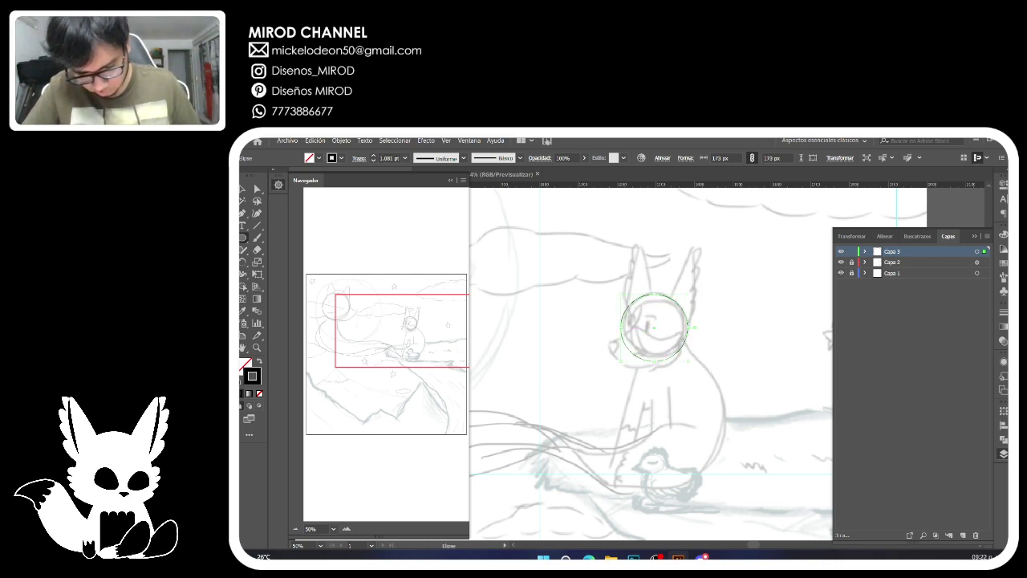
key("Down")
key("Down")
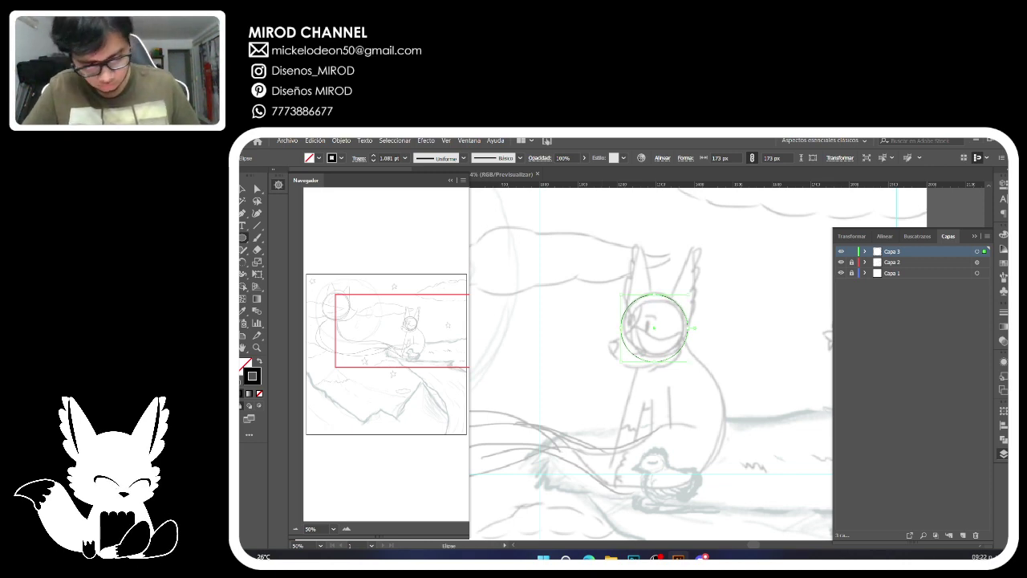
left_click(243, 188)
key("ctrl+shift+a")
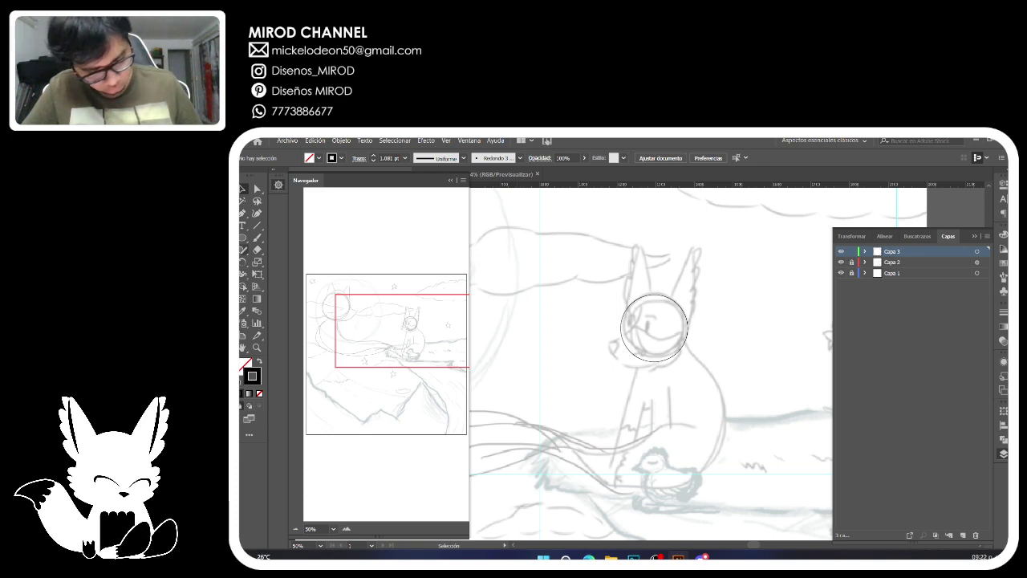
Trace the fox's snout and jaw with the Paintbrush, and give both snout and head circle a black fill without stroke.
key("b")
mouse_move(622, 336)
left_mouse_down()
mouse_move(614, 358)
mouse_move(650, 365)
mouse_move(666, 357)
left_mouse_up()
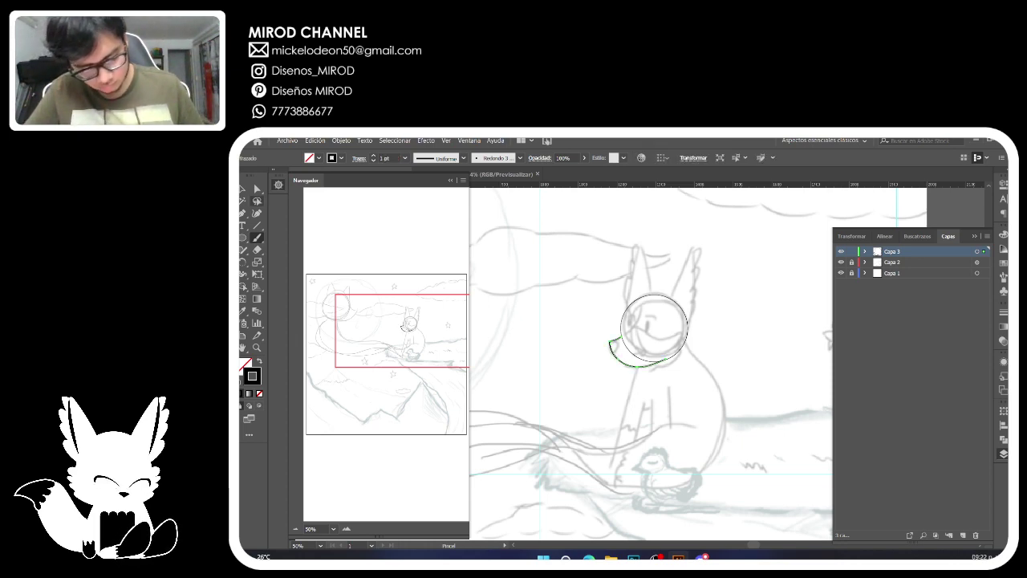
key("v")
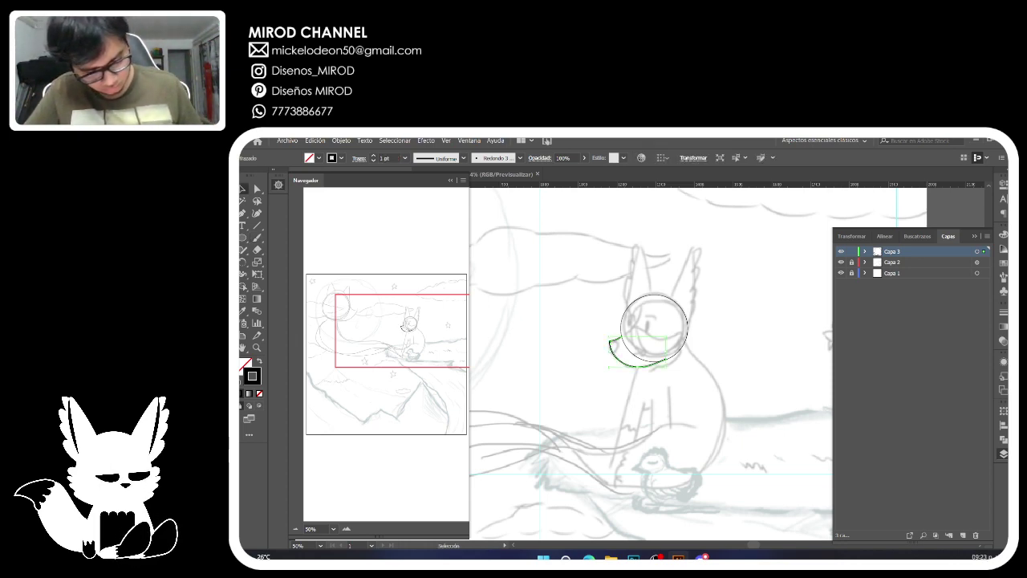
left_click(257, 361)
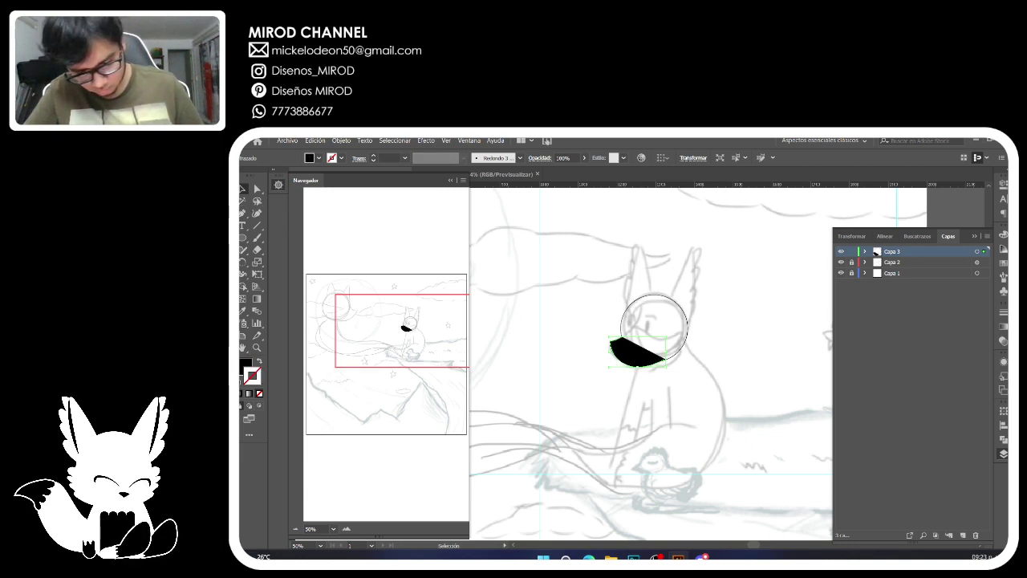
left_click(625, 311)
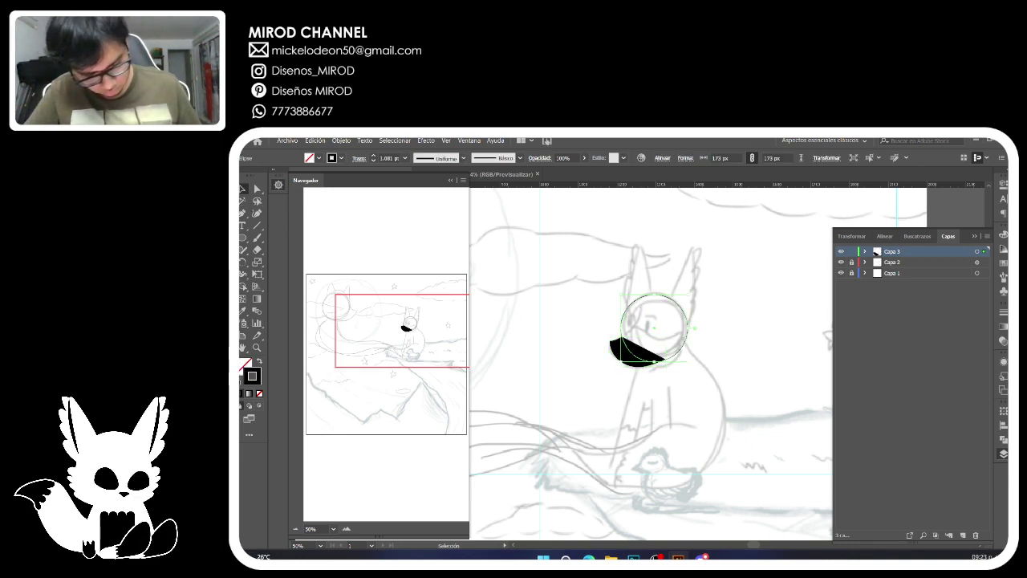
key("shift+x")
Place layer Capa 3 below the sketch layer Capa 2 and unite the head circle and snout into one shape.
left_click_drag(892, 252, 892, 267)
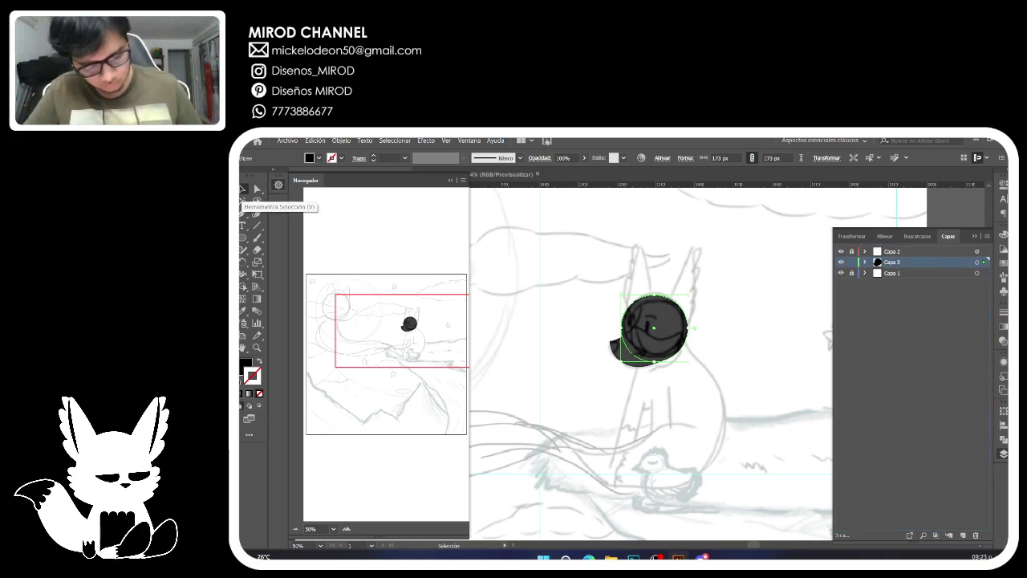
left_click_drag(601, 313, 656, 377)
left_click(1003, 439)
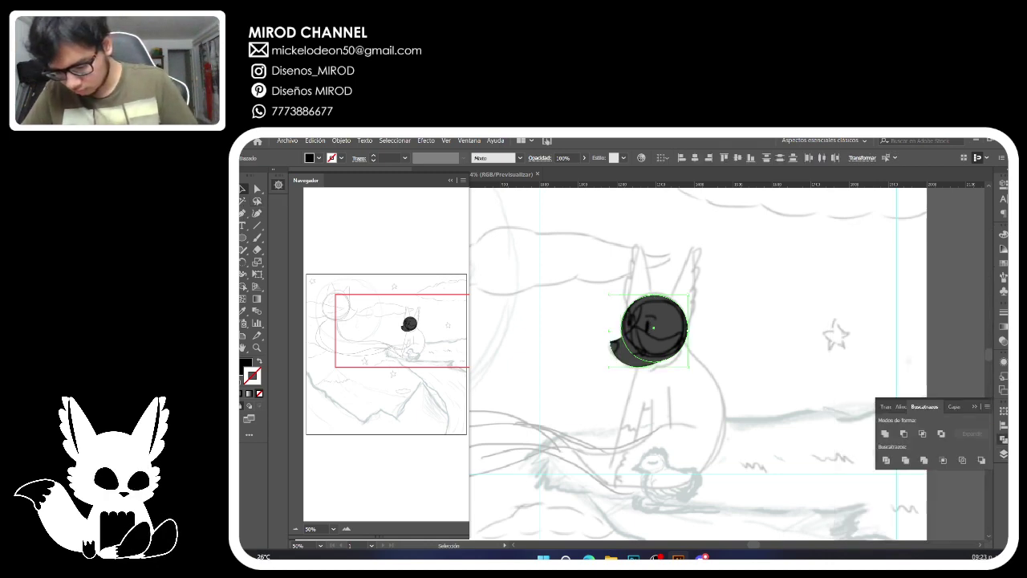
left_click(885, 433)
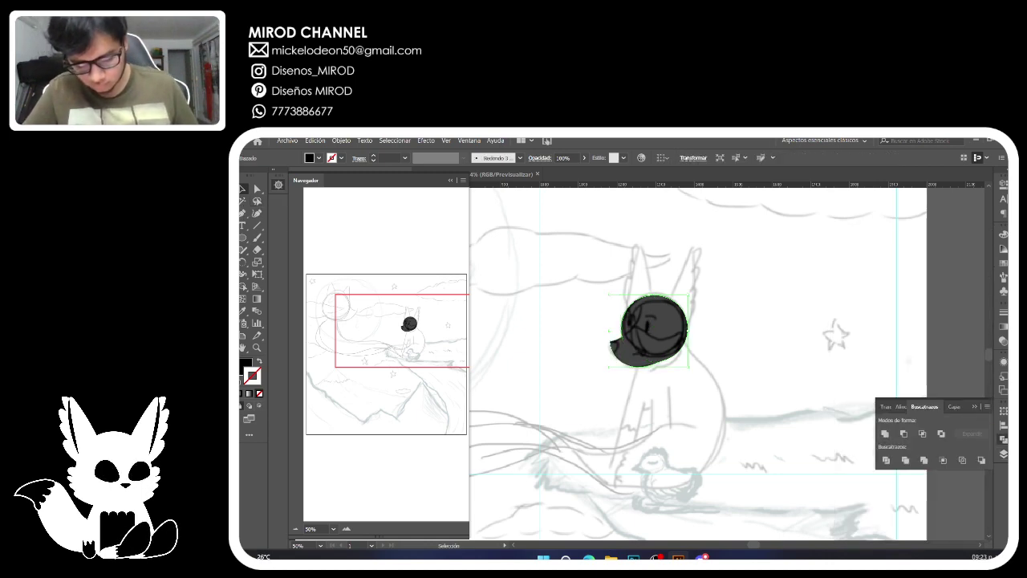
Remove surplus anchor points along the fox's jaw edge and reposition the chin anchor to follow the sketch.
key("p")
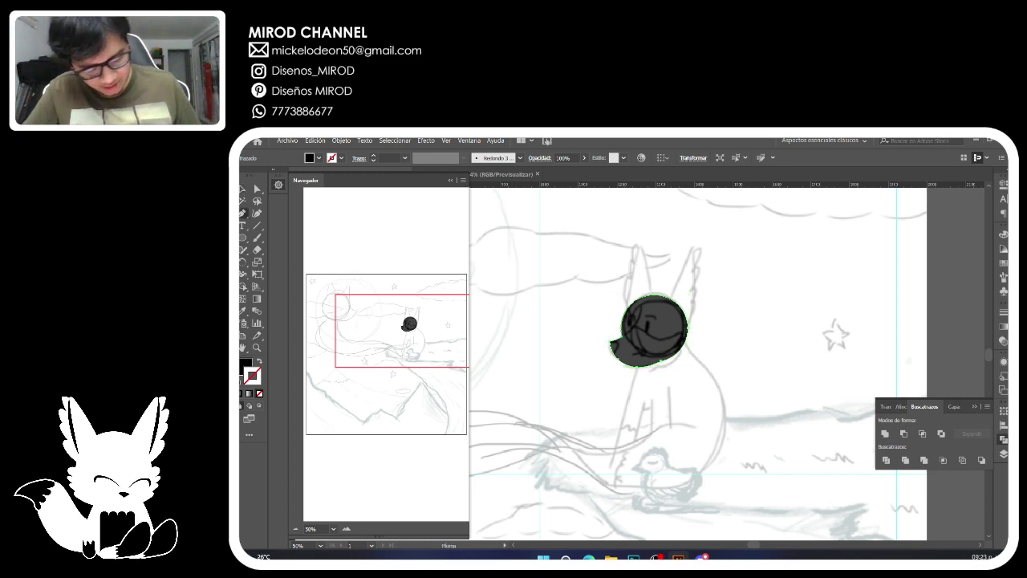
left_click(662, 360)
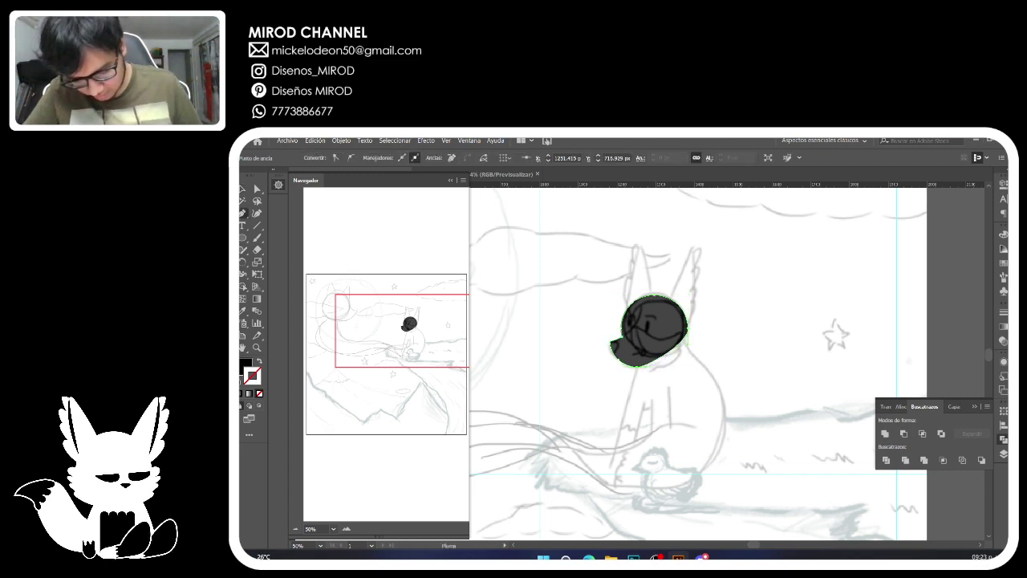
left_click(652, 387, "ctrl")
left_click(636, 365)
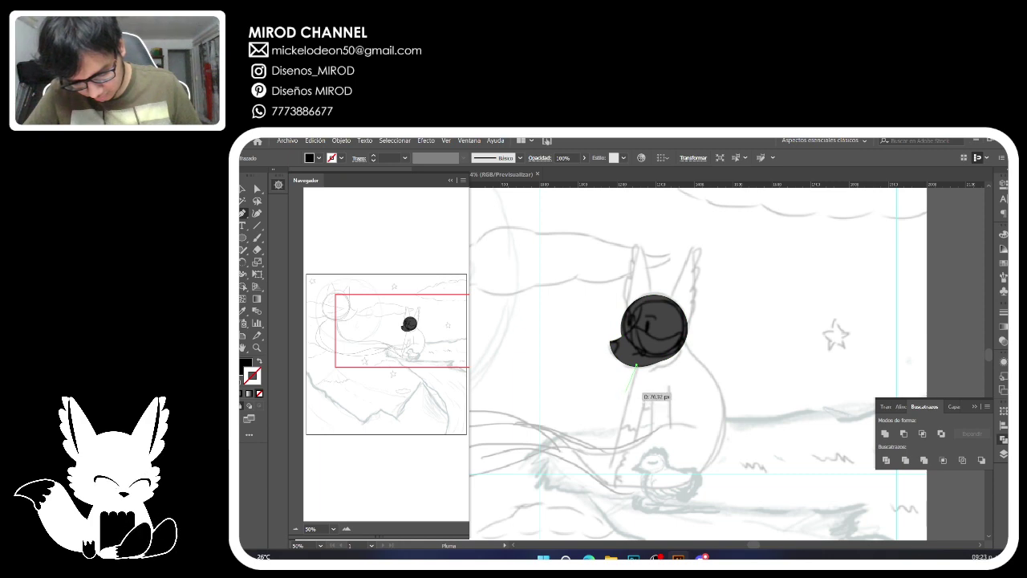
key("ctrl+z")
key("ctrl+z")
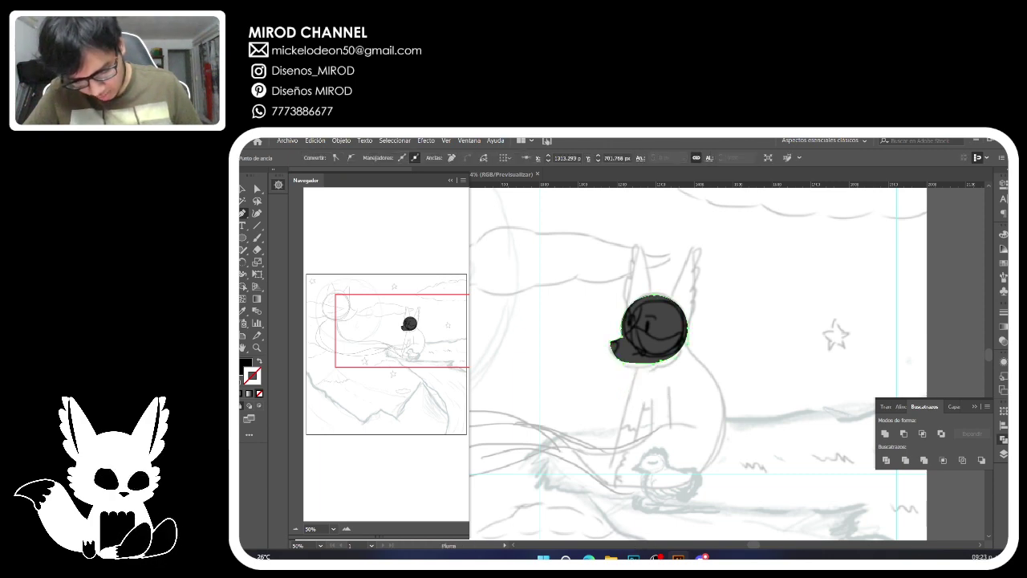
key("a")
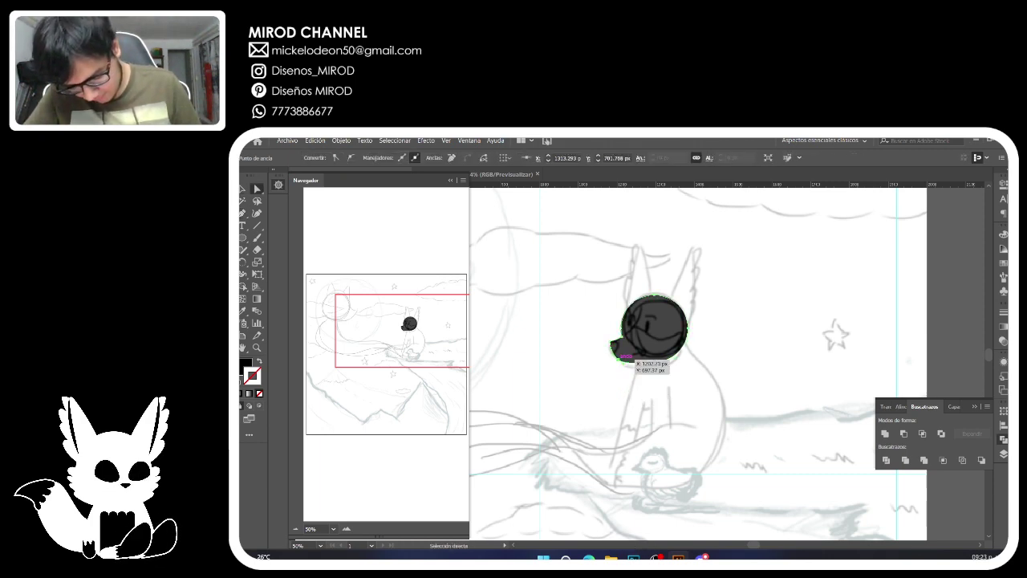
left_click_drag(617, 359, 623, 363)
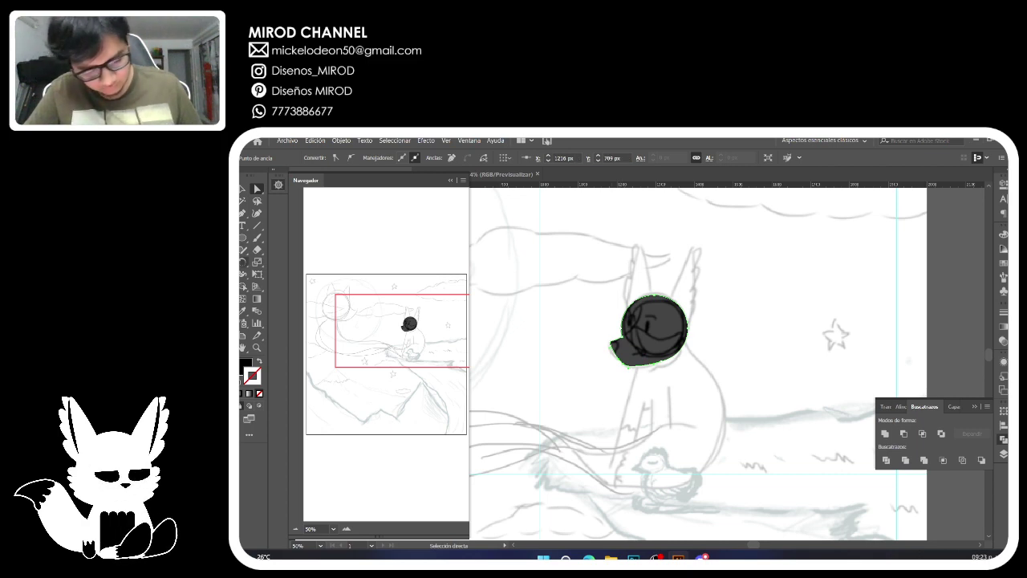
Trace the fox's right ear with the Paintbrush as a pointed black shape without stroke, fitting its tip anchor to the sketch.
left_click(257, 238)
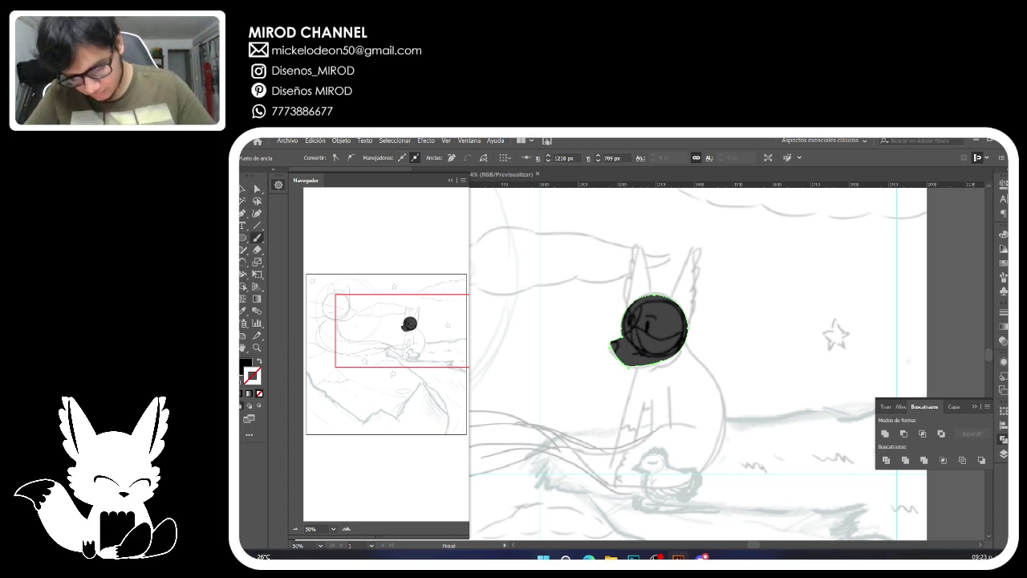
mouse_move(692, 250)
left_mouse_down()
mouse_move(670, 300)
mouse_move(678, 325)
mouse_move(693, 250)
left_mouse_up()
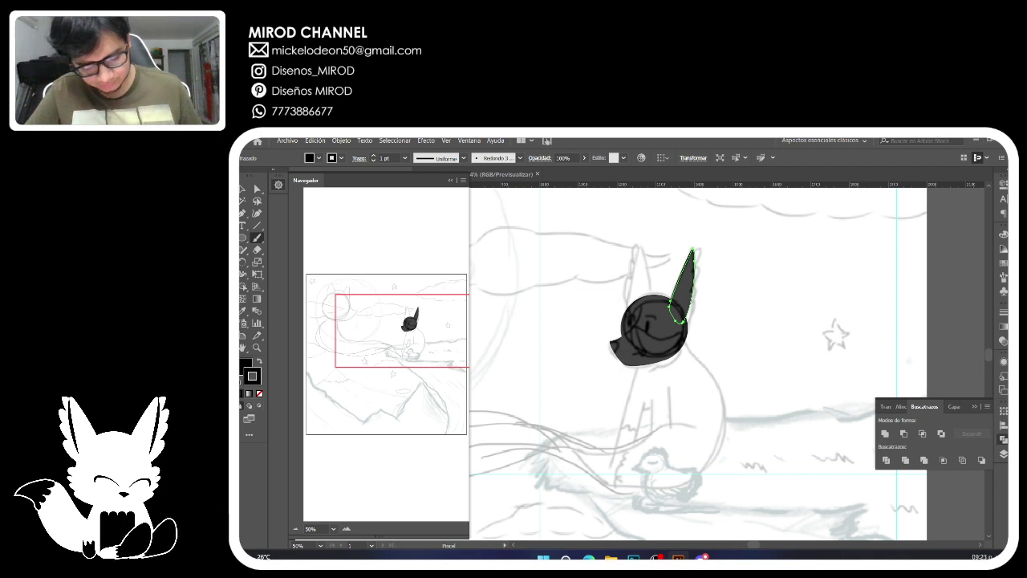
left_click(346, 529)
left_click(347, 529)
left_click_drag(407, 327, 409, 316)
key("a")
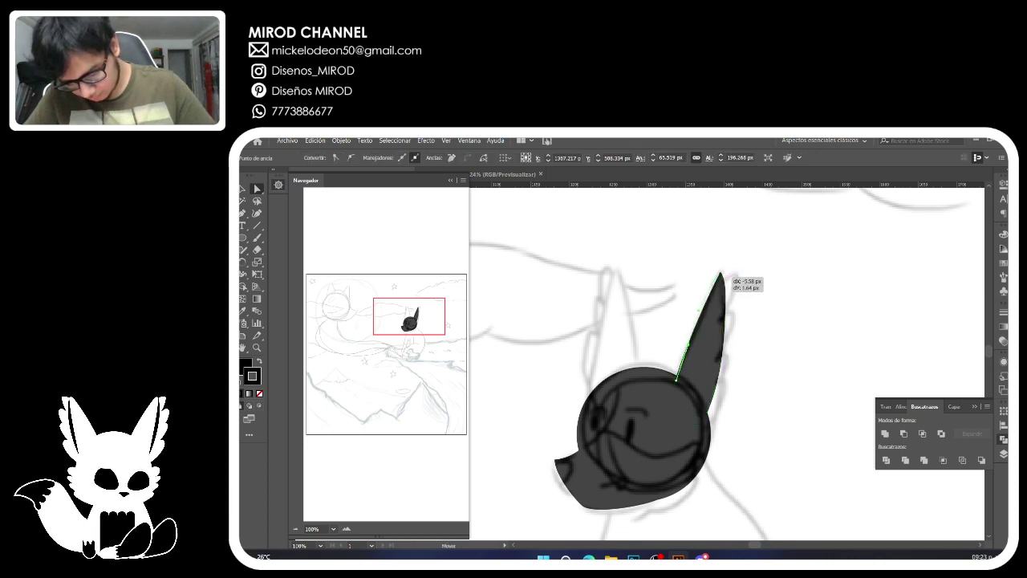
left_click_drag(721, 275, 720, 274)
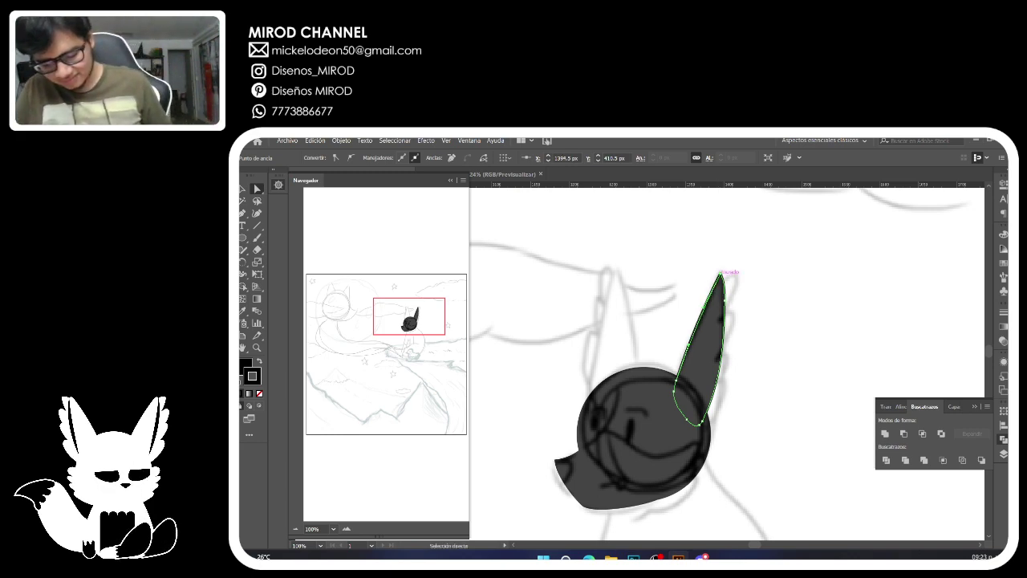
left_click(885, 434)
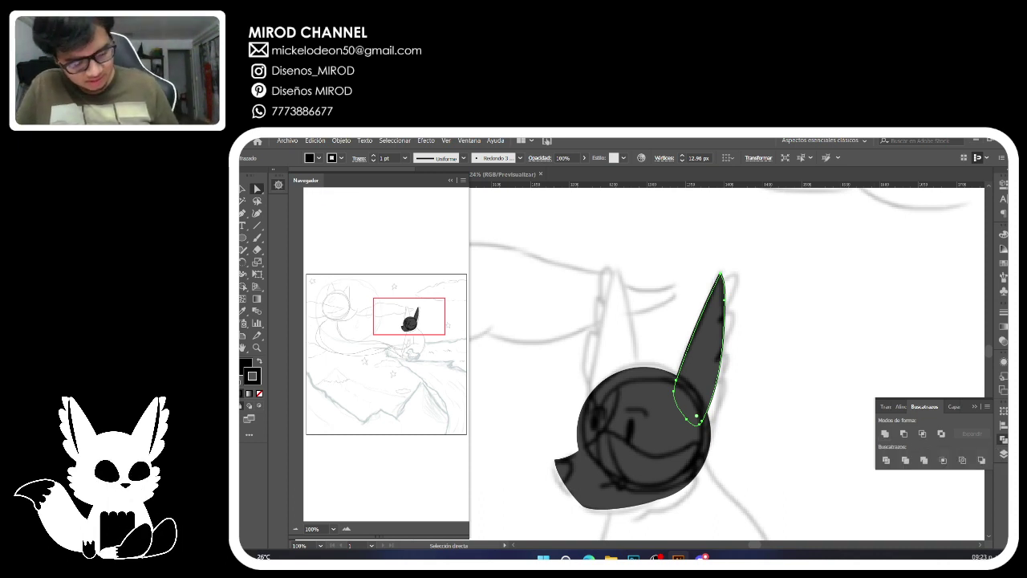
left_click(259, 393)
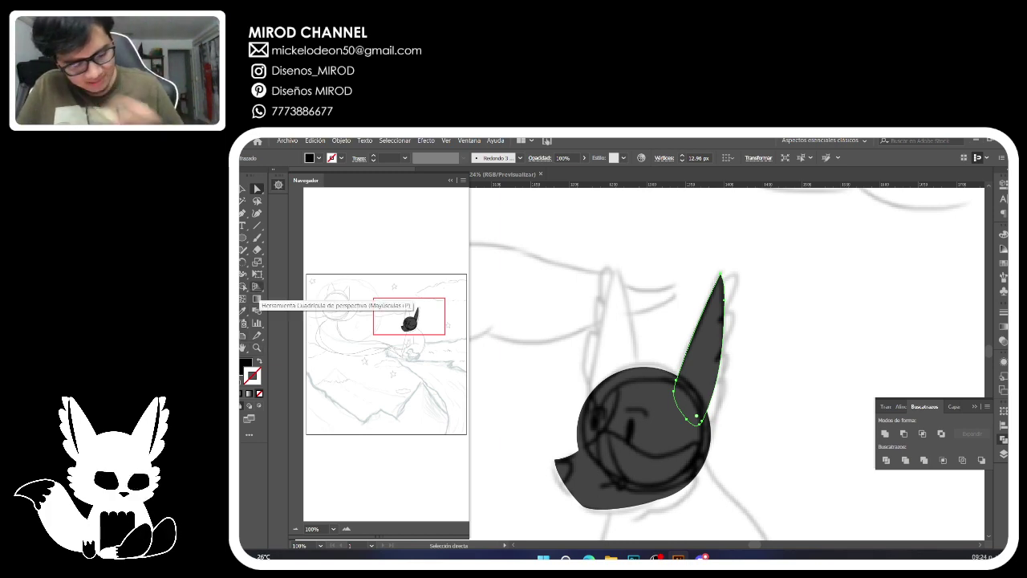
Try tracing the tufted fur along the right ear's outer edge and adjusting its anchors, and delete that fur shape.
left_click(257, 237)
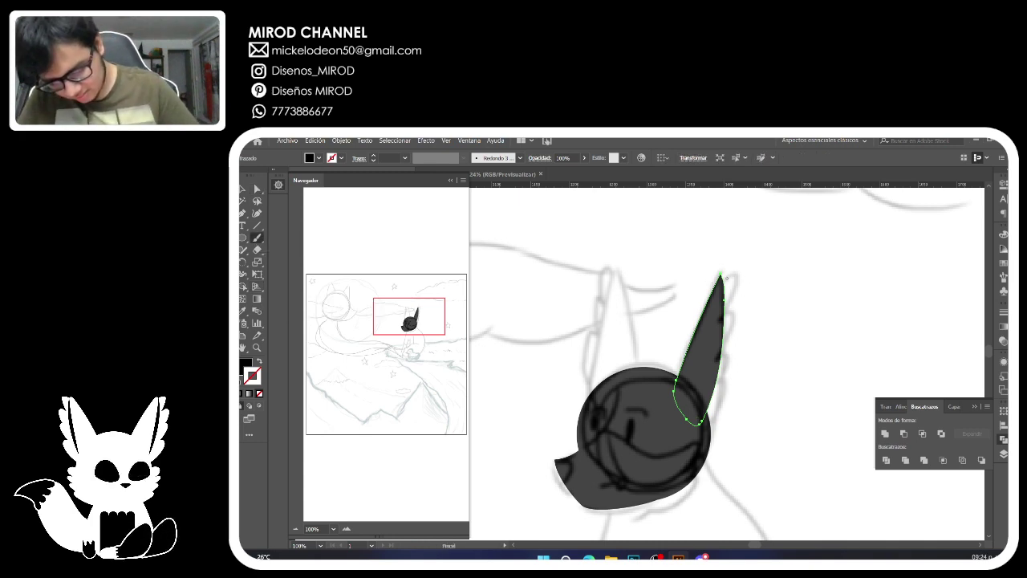
mouse_move(726, 277)
left_mouse_down()
mouse_move(737, 285)
mouse_move(711, 397)
left_mouse_up()
left_click_drag(700, 405, 716, 285)
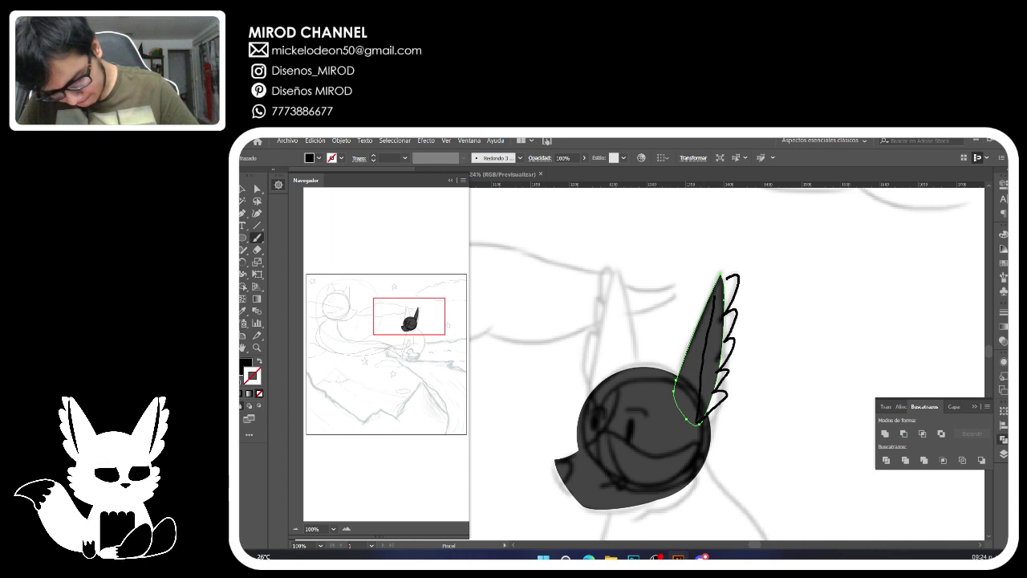
key("a")
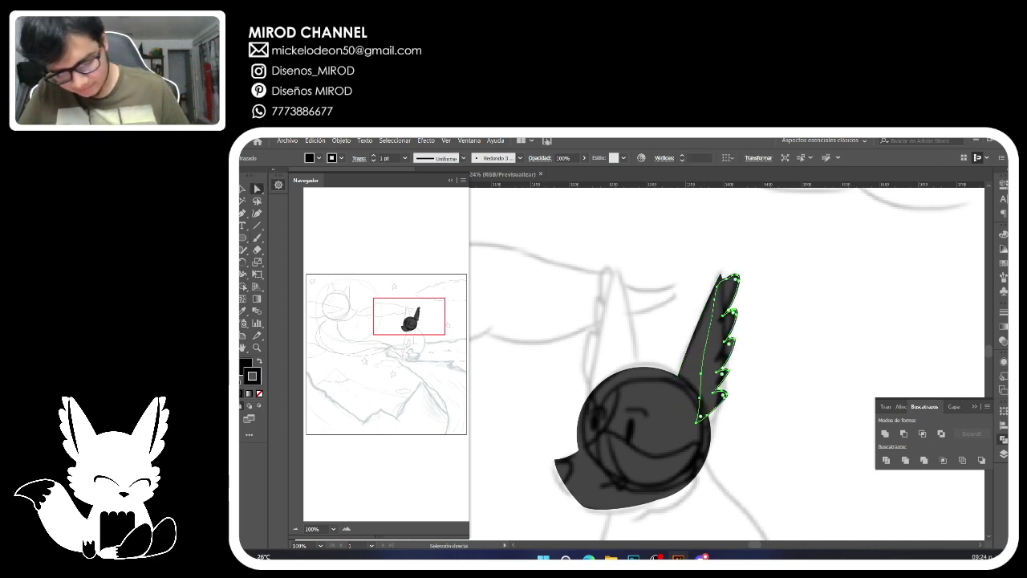
key("p")
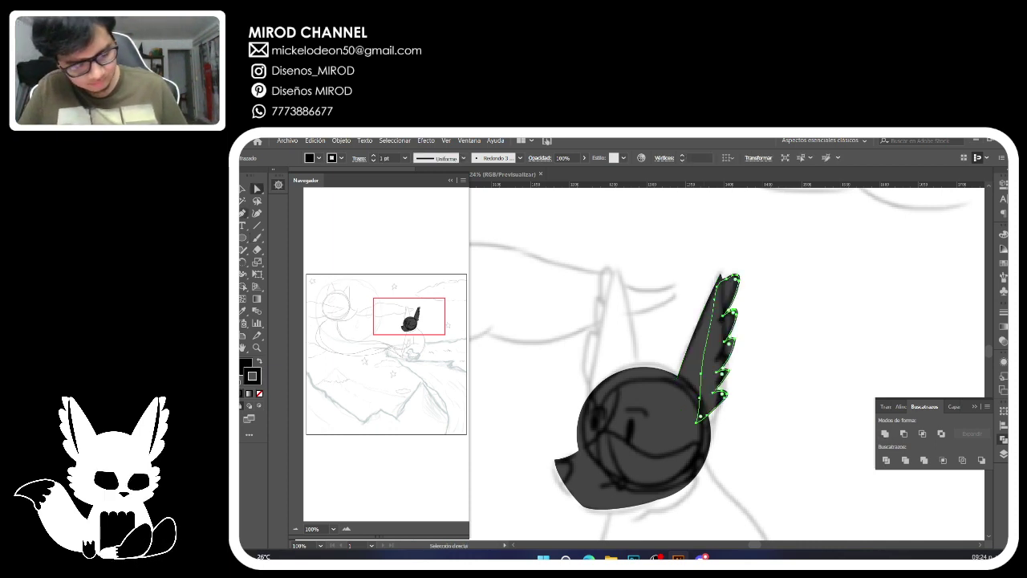
key("ctrl+z")
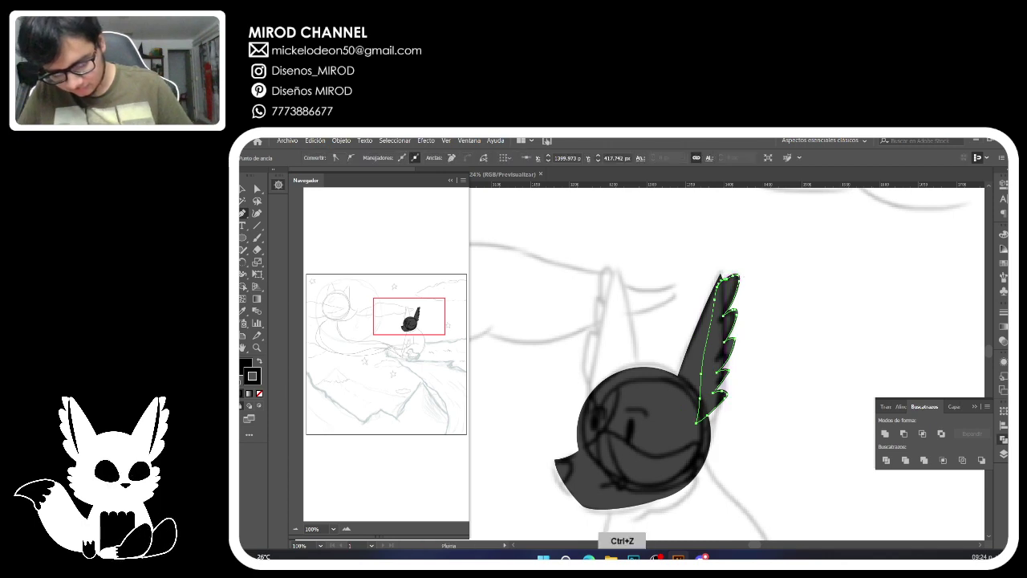
left_click(716, 287)
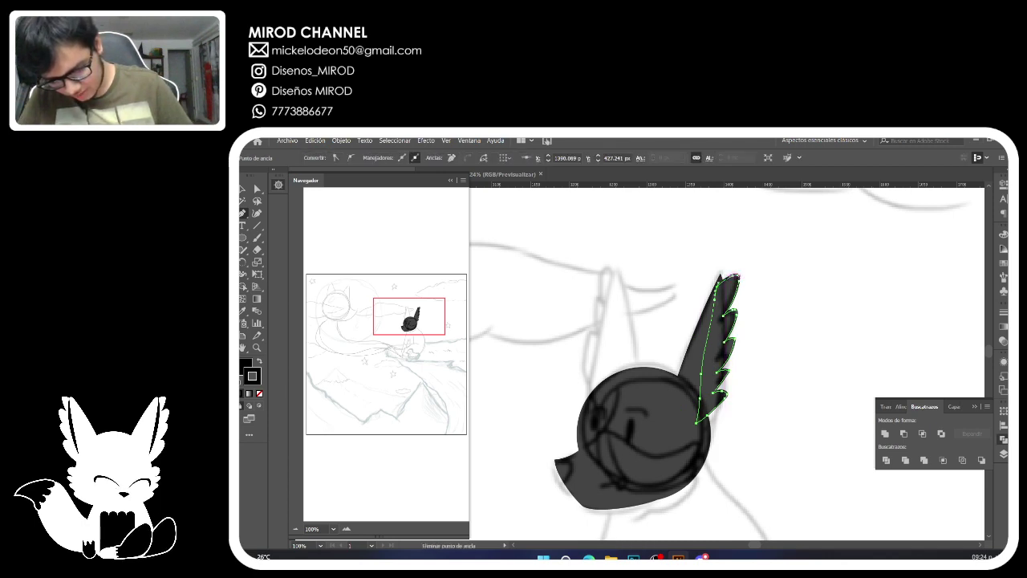
key("v")
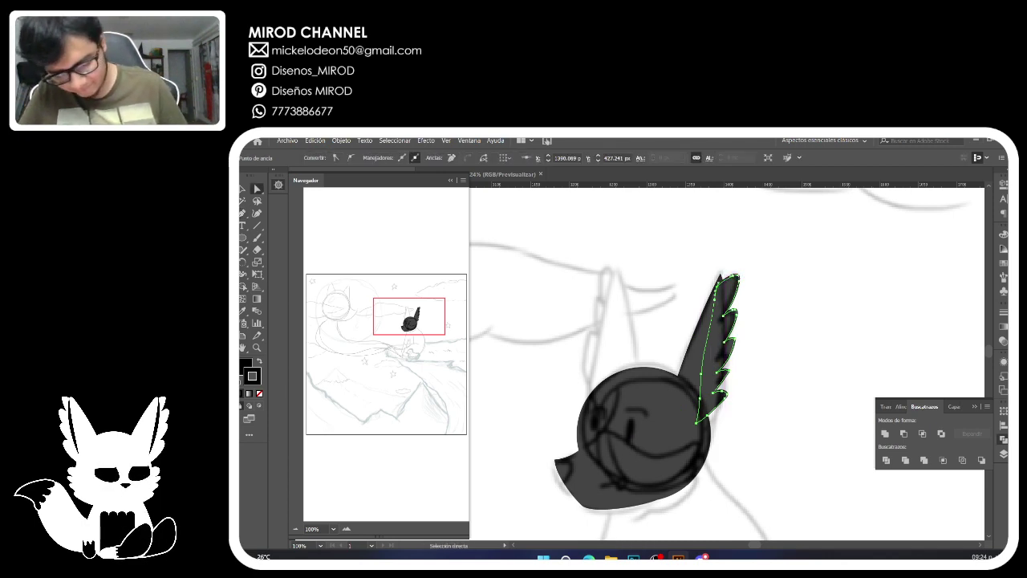
left_click_drag(717, 284, 720, 274)
key("ctrl+z")
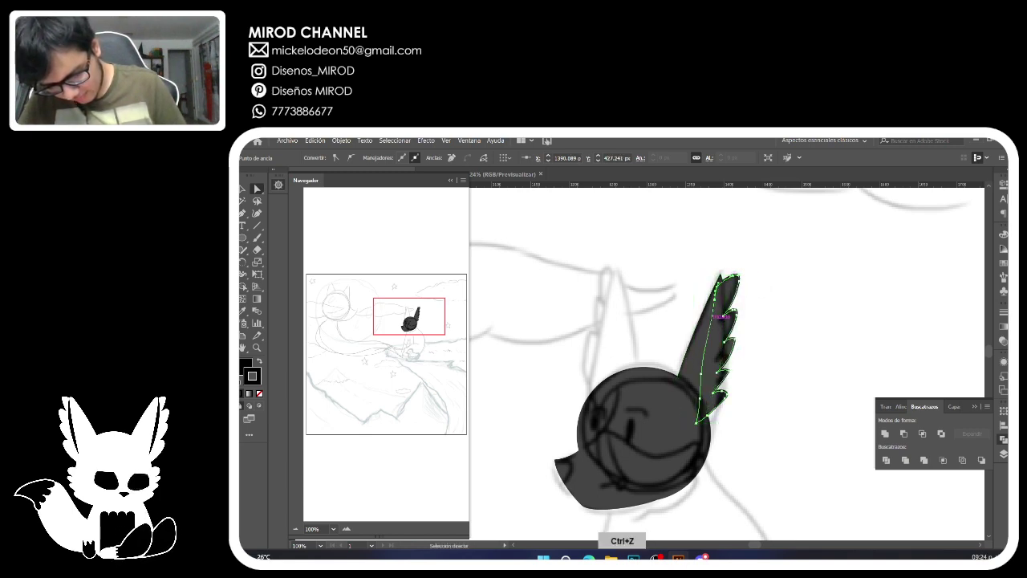
left_click_drag(724, 330, 727, 318)
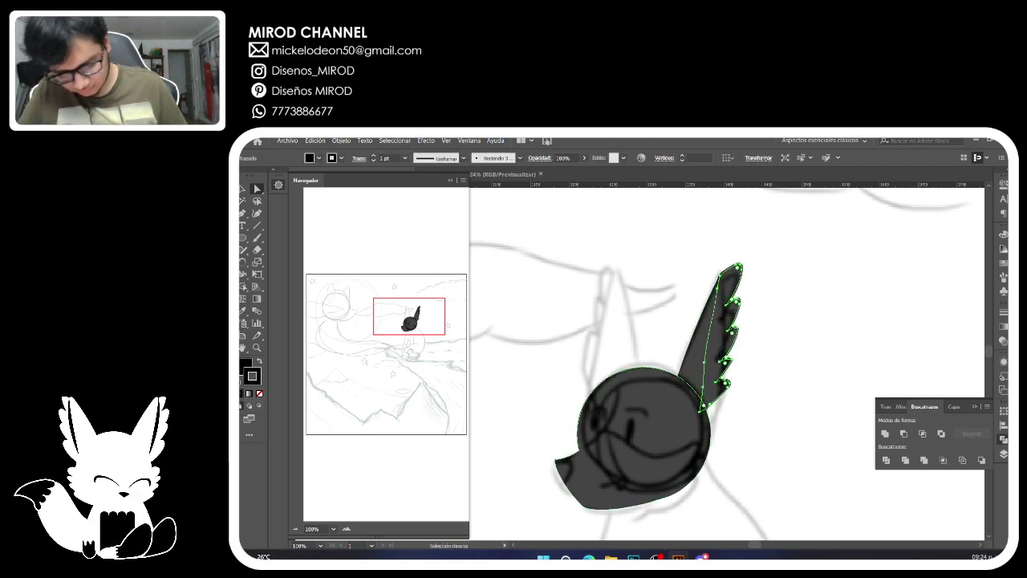
key("Delete")
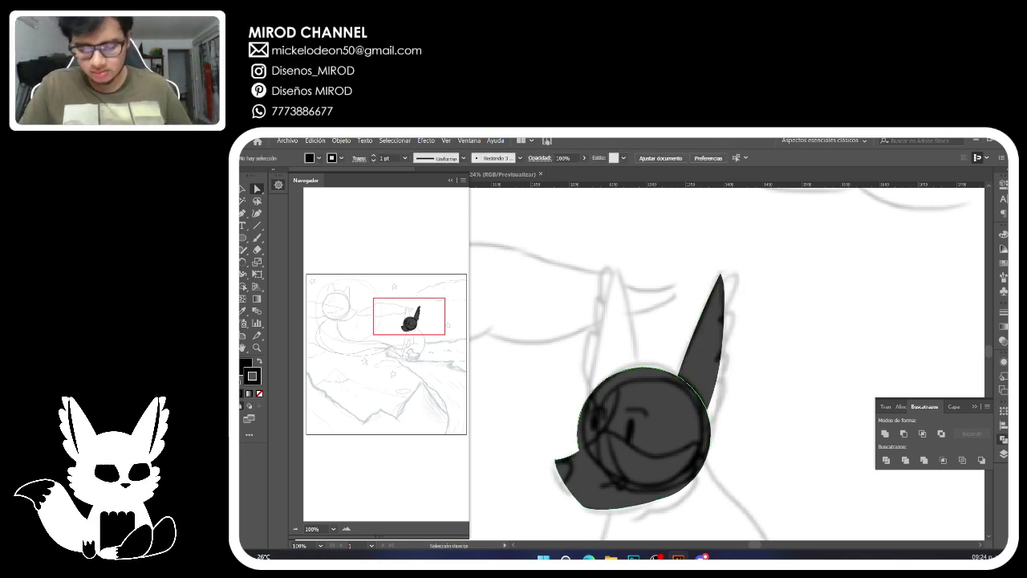
Select the right ear shape and remove the surplus anchor points along its outer edge.
left_click(697, 417)
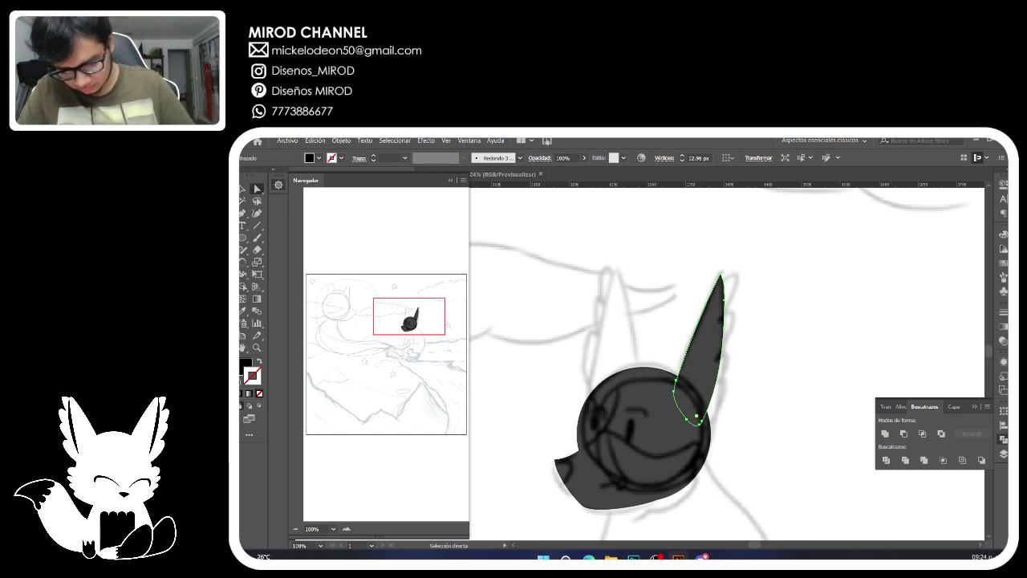
left_click(725, 296)
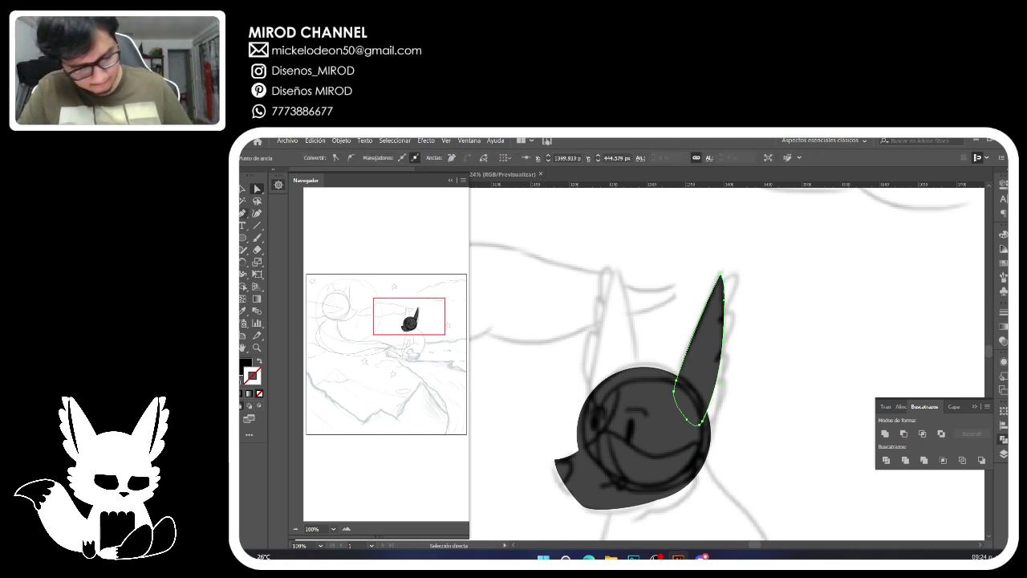
key("plus")
key("ctrl+z")
key("ctrl+z")
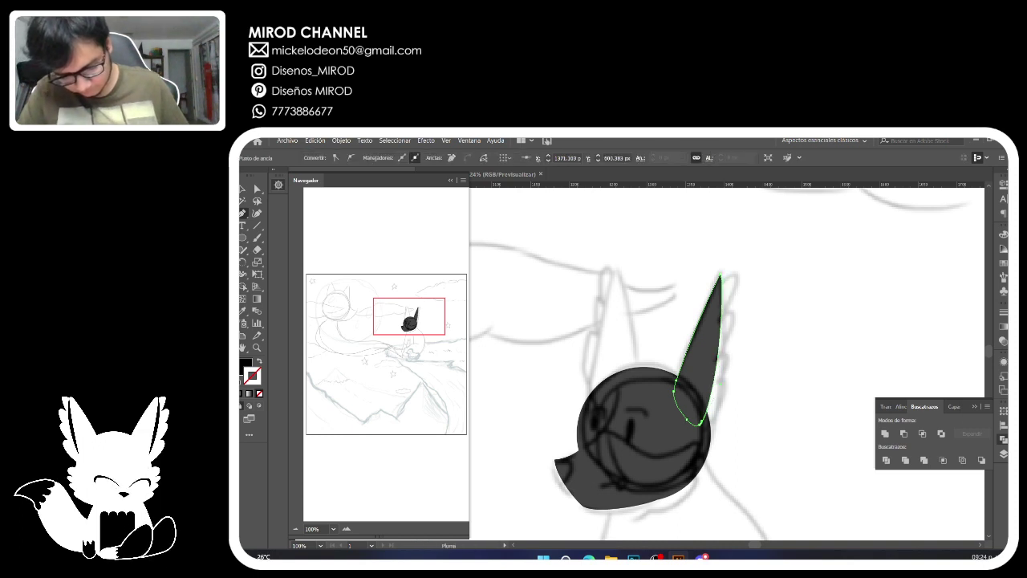
key("a")
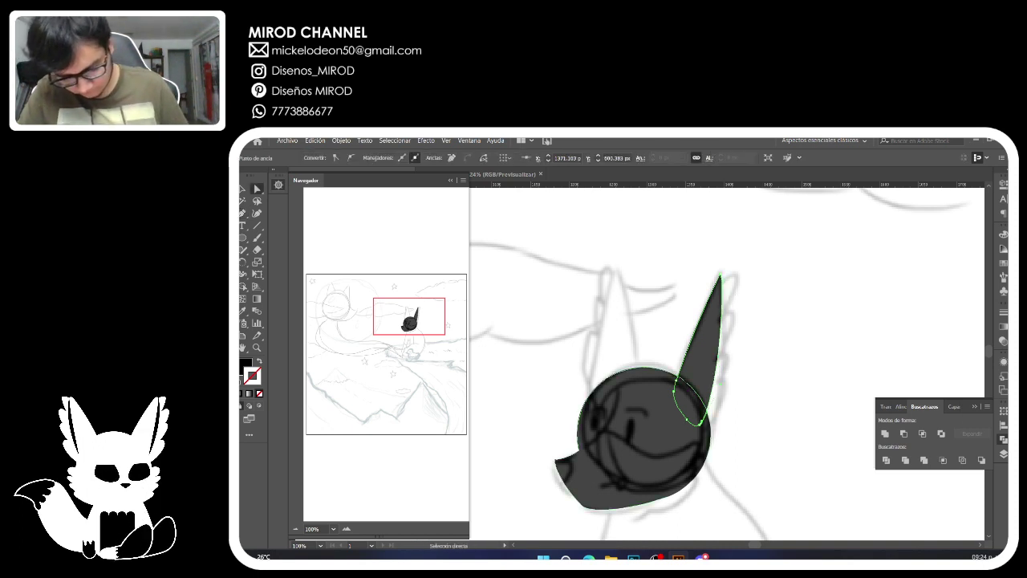
Shift the ear's lower outer anchor slightly outward and down, and bend the outer edge inward with the tip and base handles.
left_click_drag(701, 420, 705, 426)
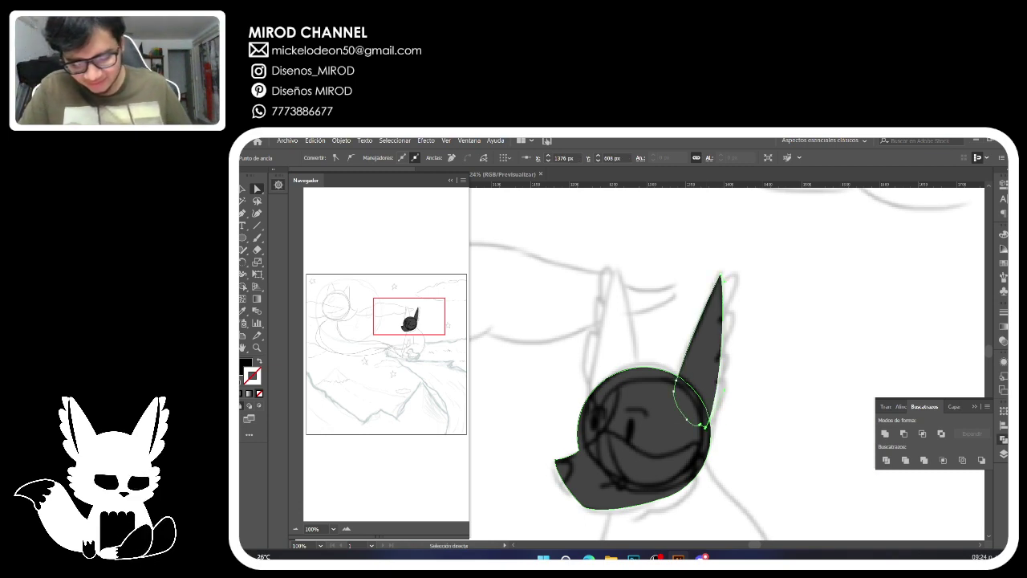
left_click_drag(723, 281, 701, 341)
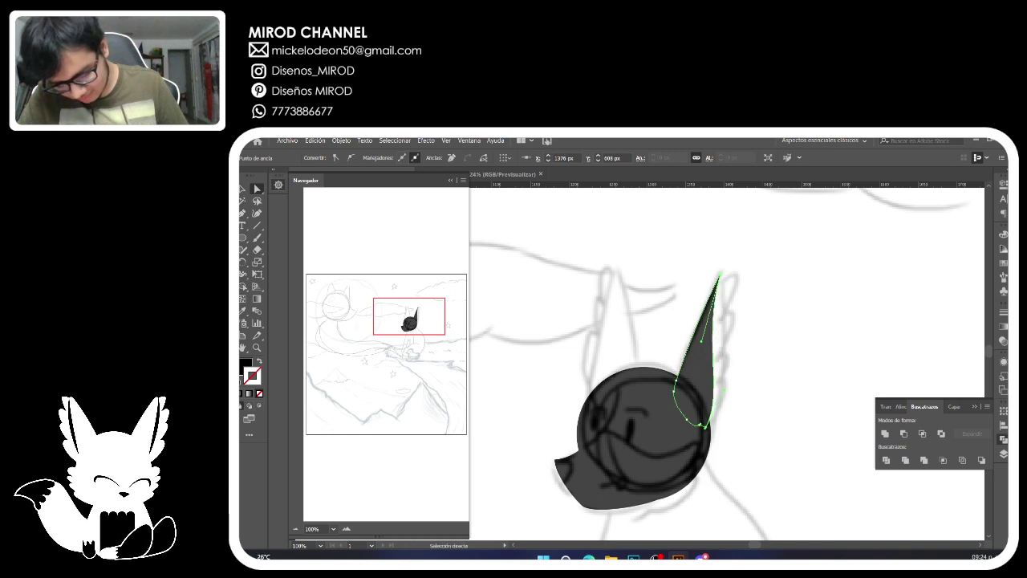
left_click_drag(724, 390, 699, 410)
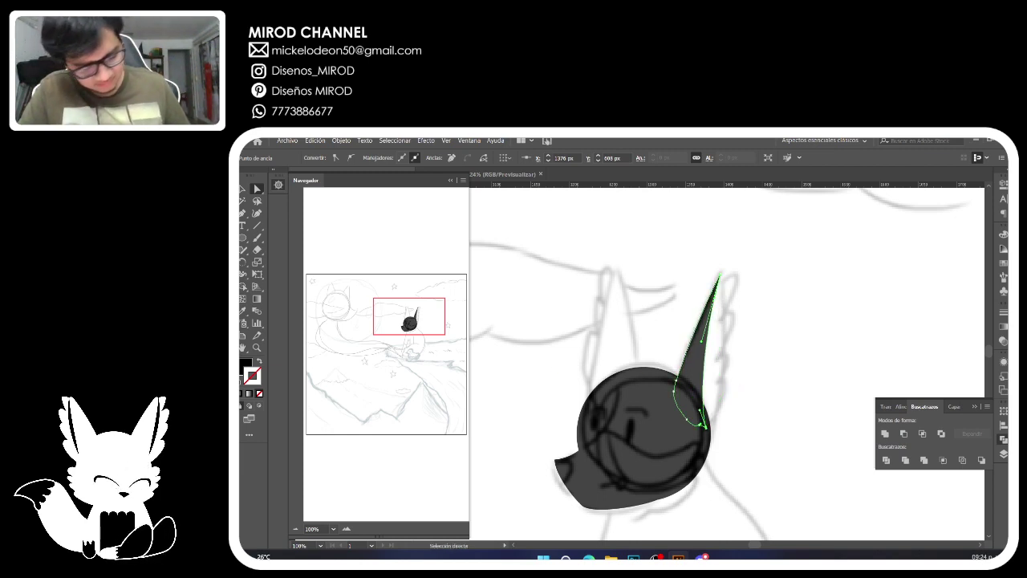
Trace the tufted fur strip along the right ear's outer edge with the Paintbrush as a closed black shape.
key("b")
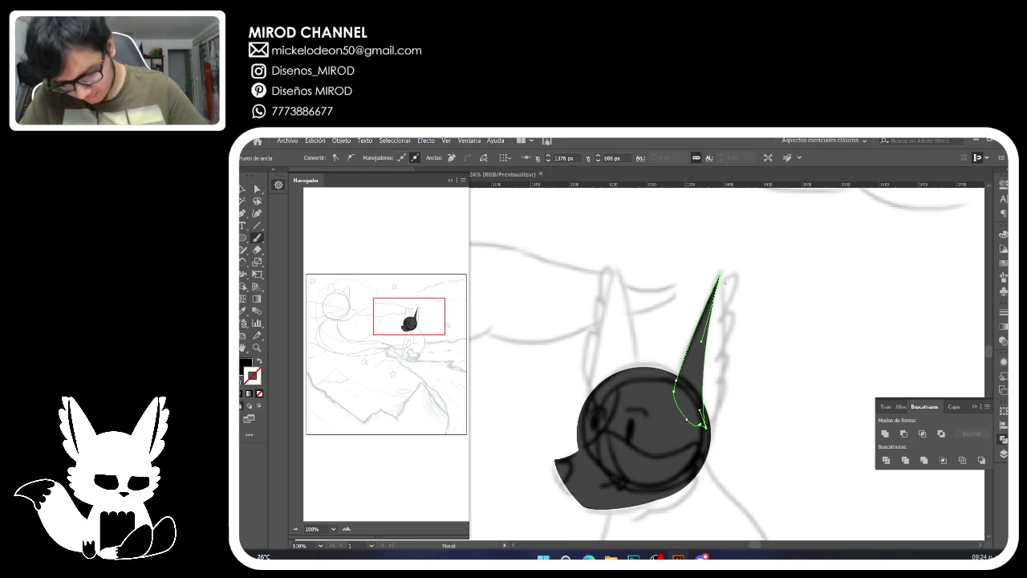
mouse_move(721, 274)
left_mouse_down()
mouse_move(718, 322)
mouse_move(737, 320)
mouse_move(717, 353)
mouse_move(734, 351)
mouse_move(712, 389)
mouse_move(730, 385)
mouse_move(715, 424)
mouse_move(701, 340)
mouse_move(700, 409)
mouse_move(698, 387)
mouse_move(720, 275)
left_mouse_up()
key("a")
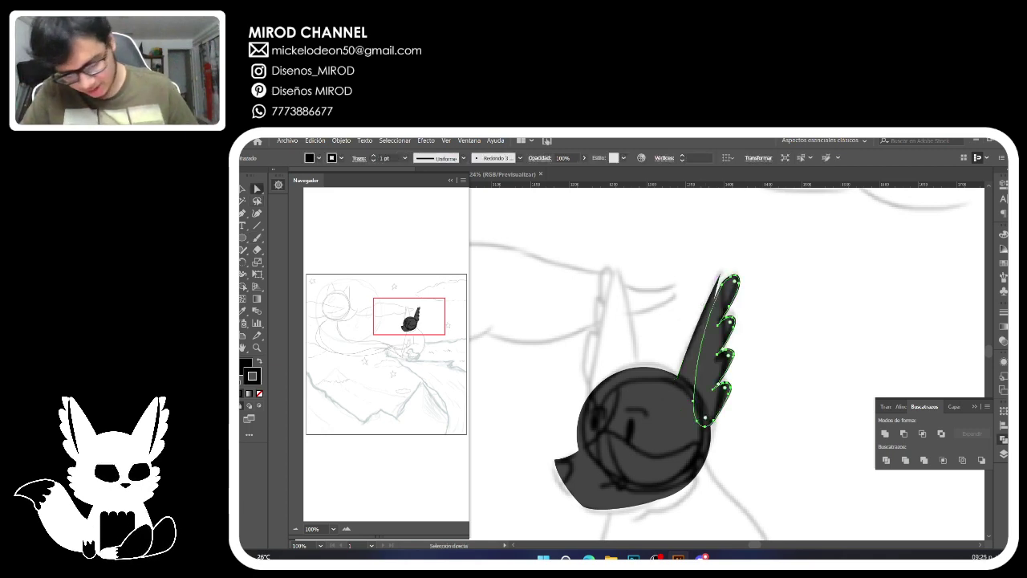
key("p")
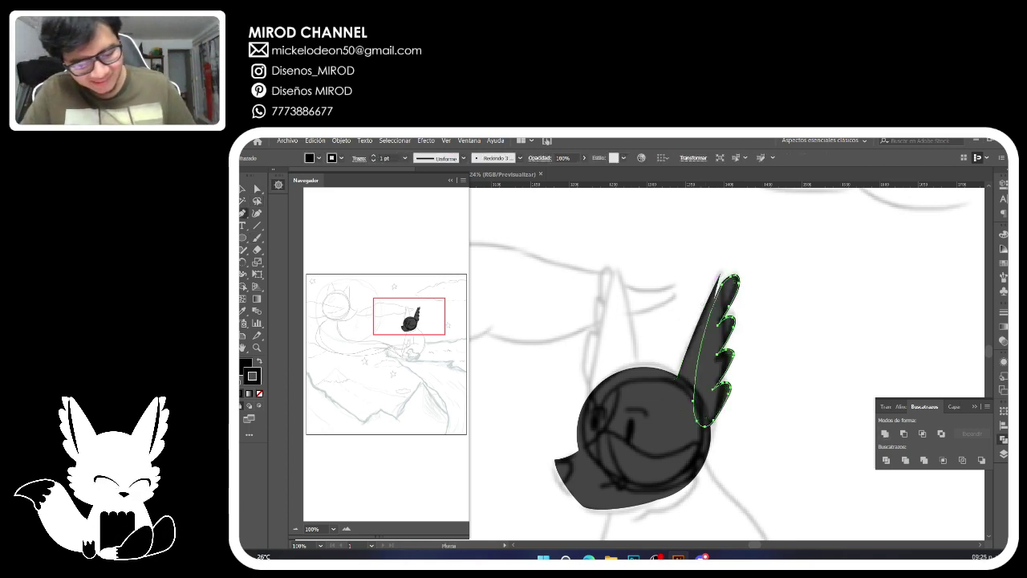
left_click_drag(729, 281, 731, 279)
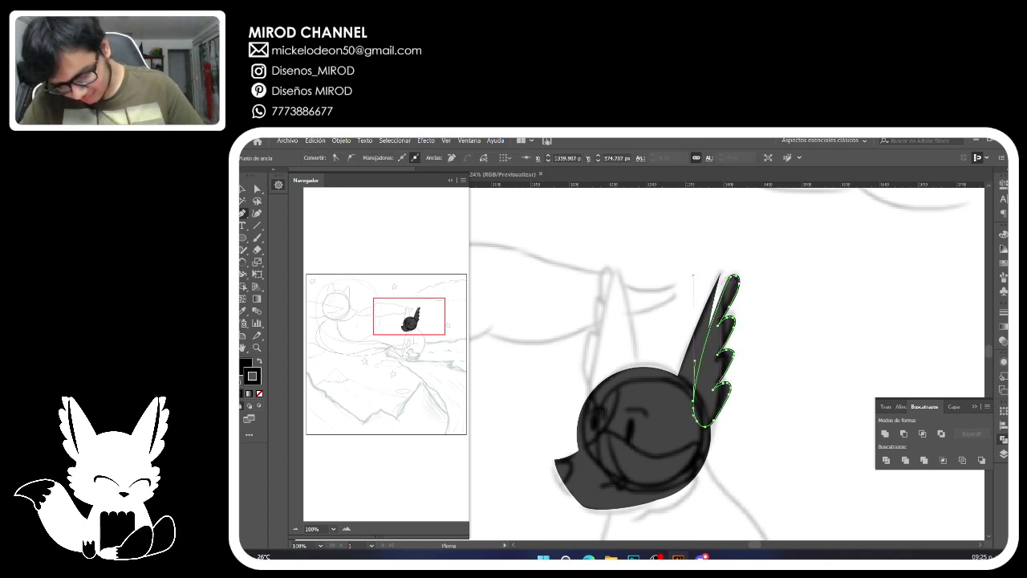
key("ctrl+z")
Nudge the tufted fur strip slightly up toward the ear tip, and give it a white fill with no stroke.
key("a")
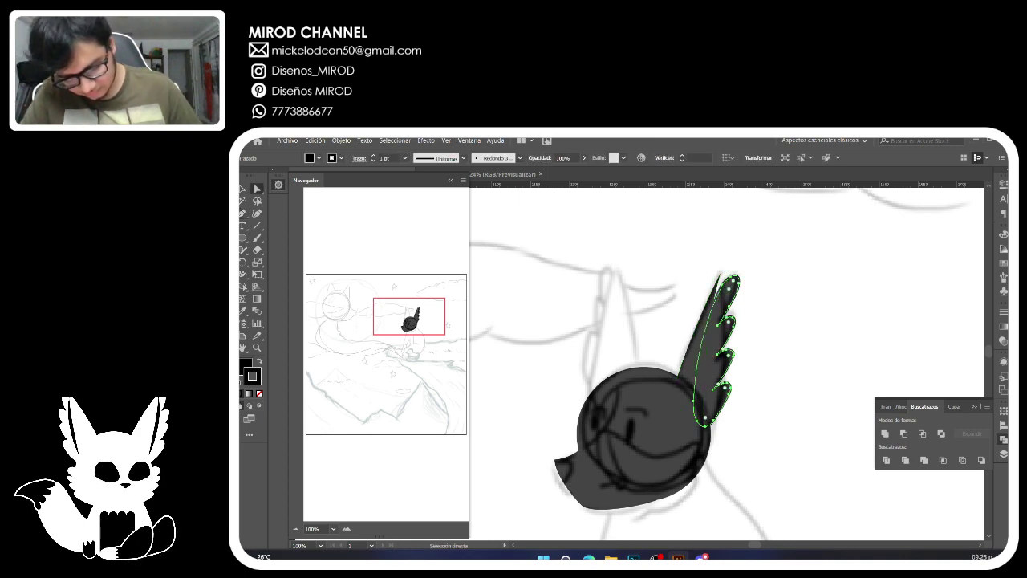
left_click_drag(727, 298, 725, 289)
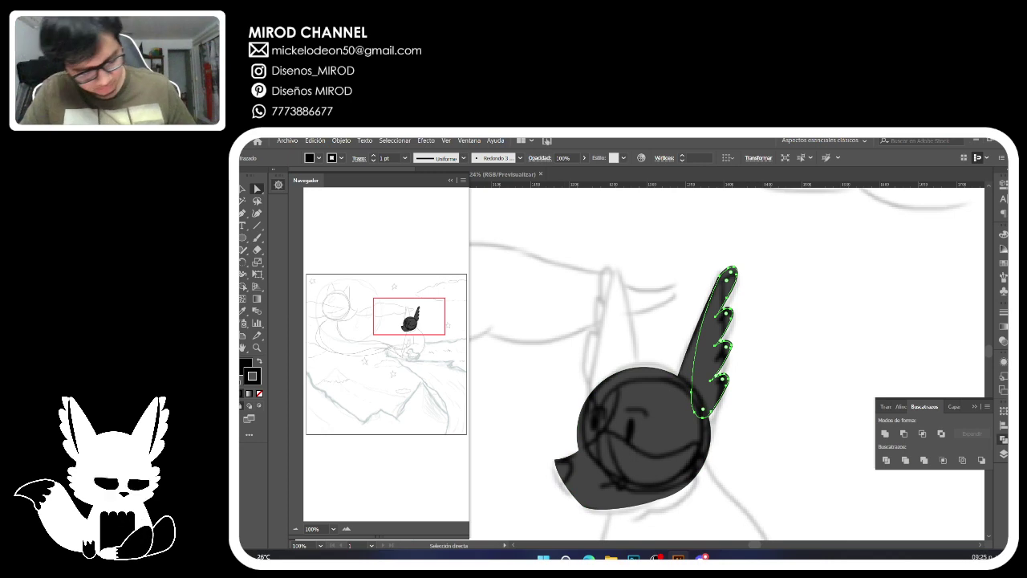
left_click(259, 393)
double_click(245, 367)
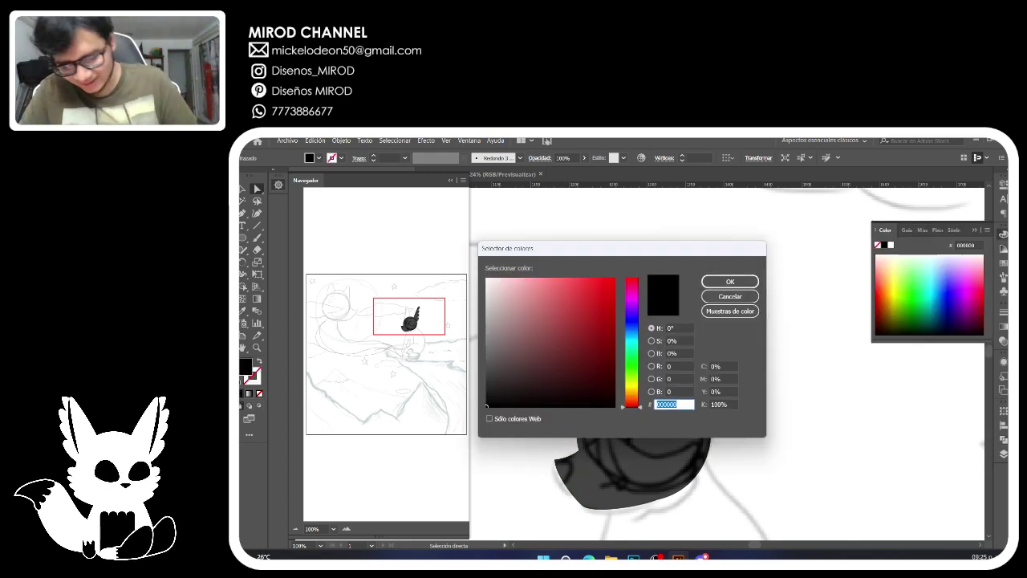
left_click(488, 292)
left_click_drag(489, 292, 485, 279)
left_click(730, 282)
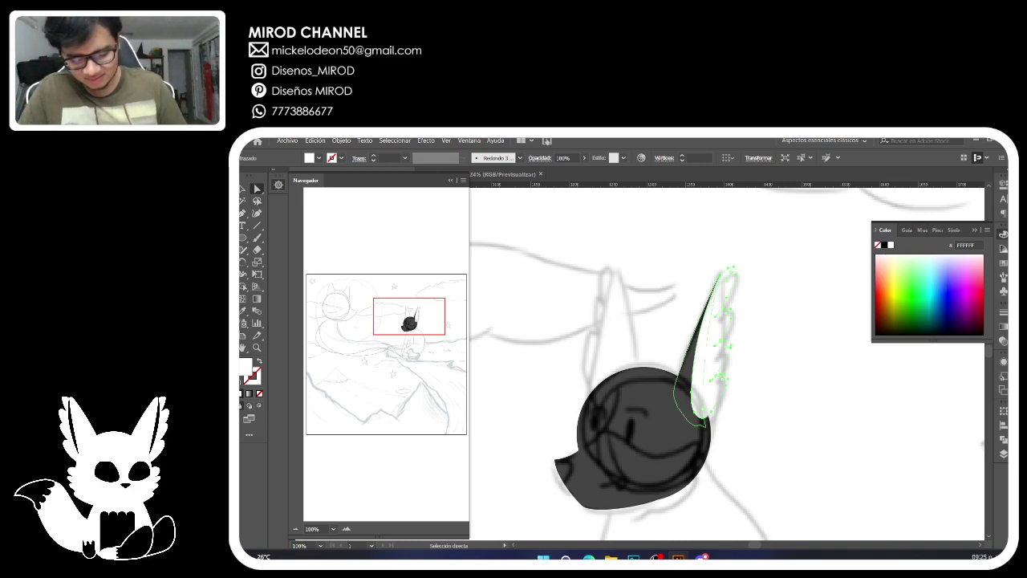
Select the ear shape and reorder the paths inside Capa 3 so the white fur strip sits beneath the ear.
left_click(690, 358)
left_click(1001, 454)
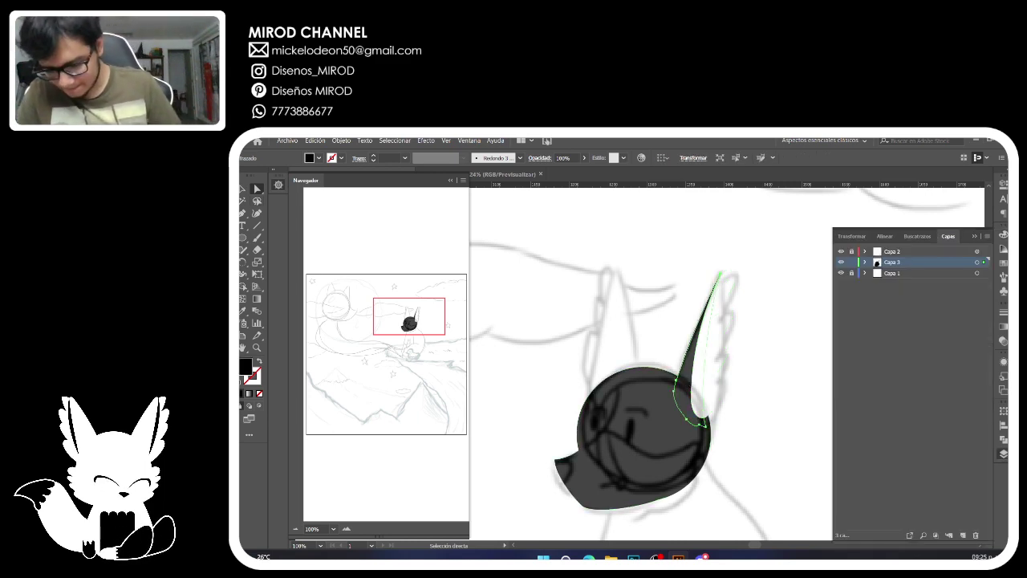
left_click(865, 262)
left_click_drag(908, 273, 908, 289)
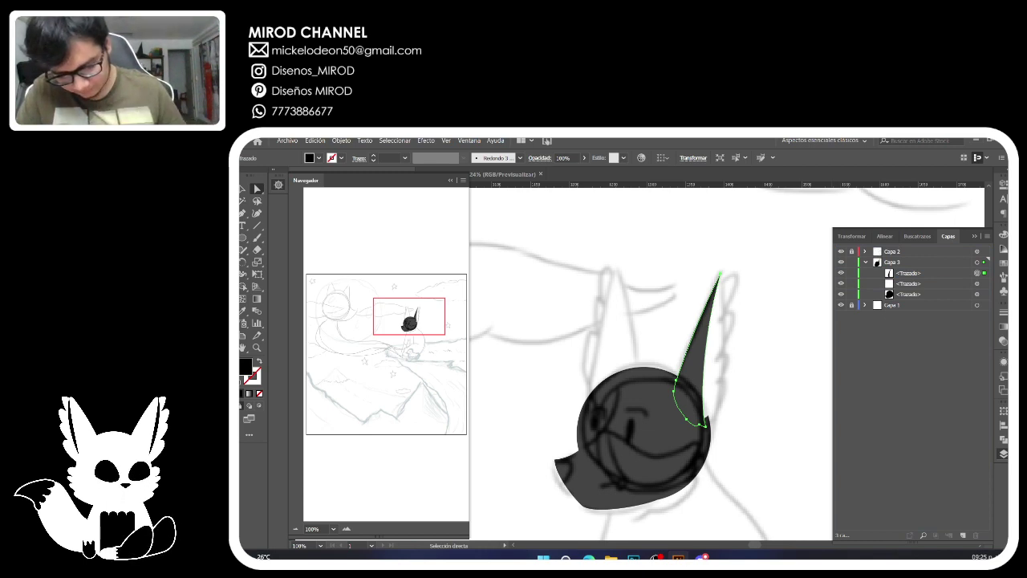
left_click(716, 349)
left_click(696, 361)
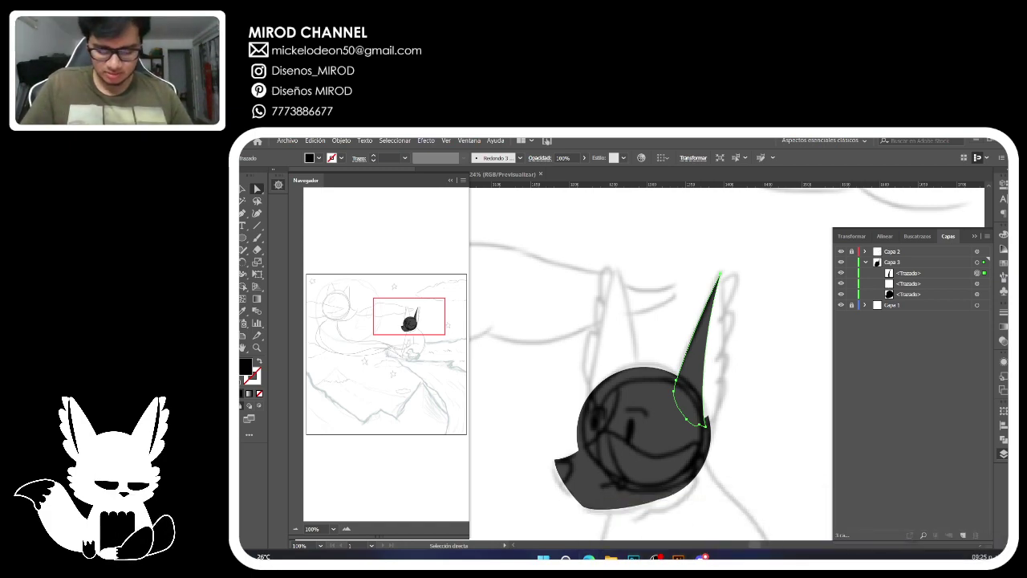
Switch to the Edge browser, search Bing images for "zorro", and look through the "Zorro Dibujo" pictures.
left_click_drag(1006, 440, 705, 137)
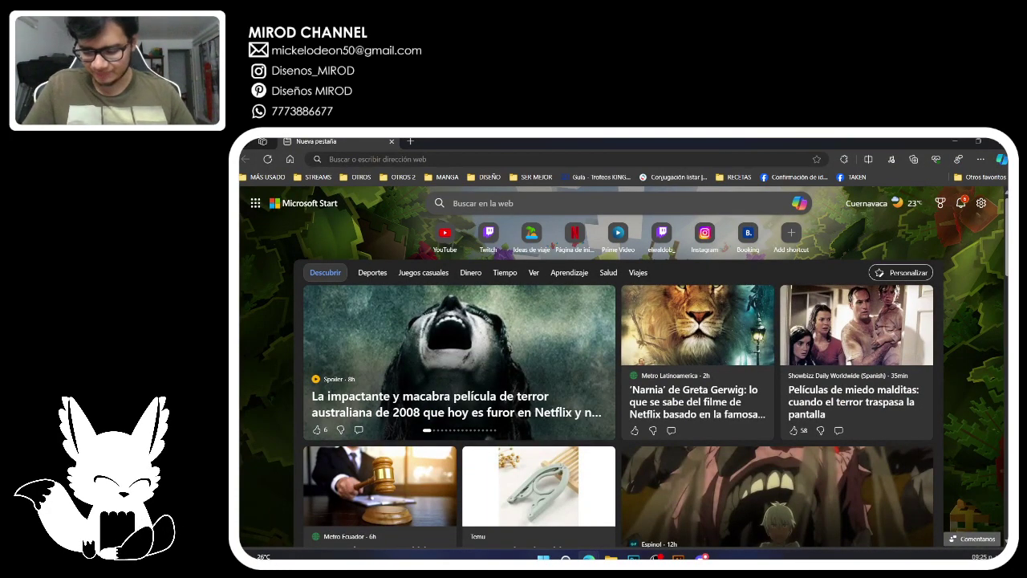
left_click(449, 158)
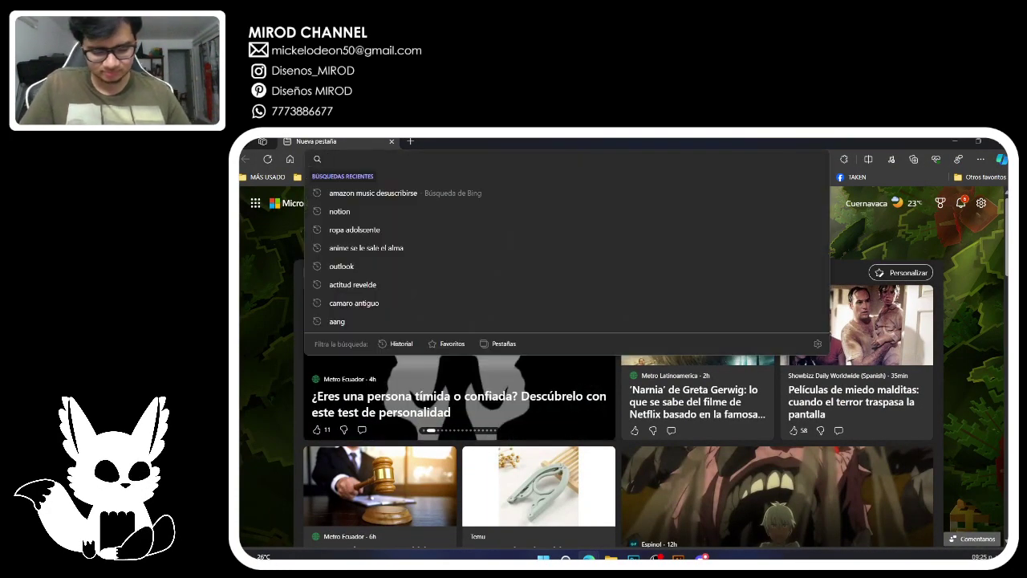
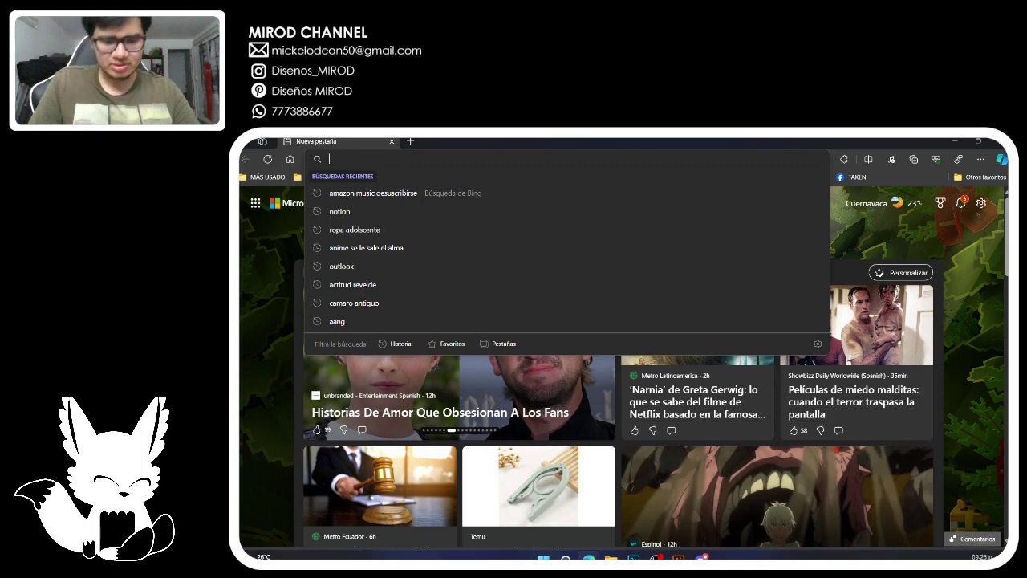
type("zorro")
key("Return")
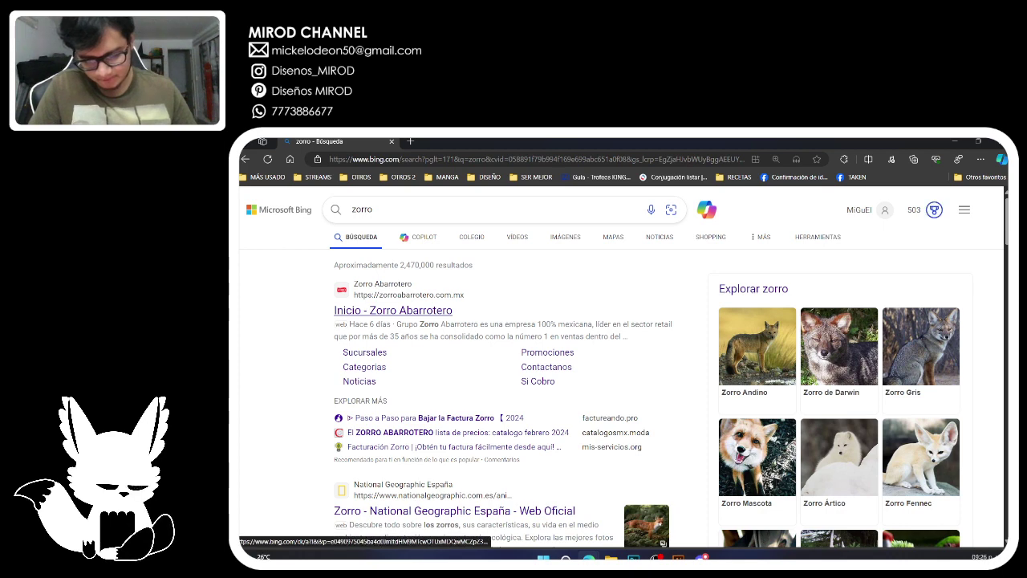
left_click(565, 237)
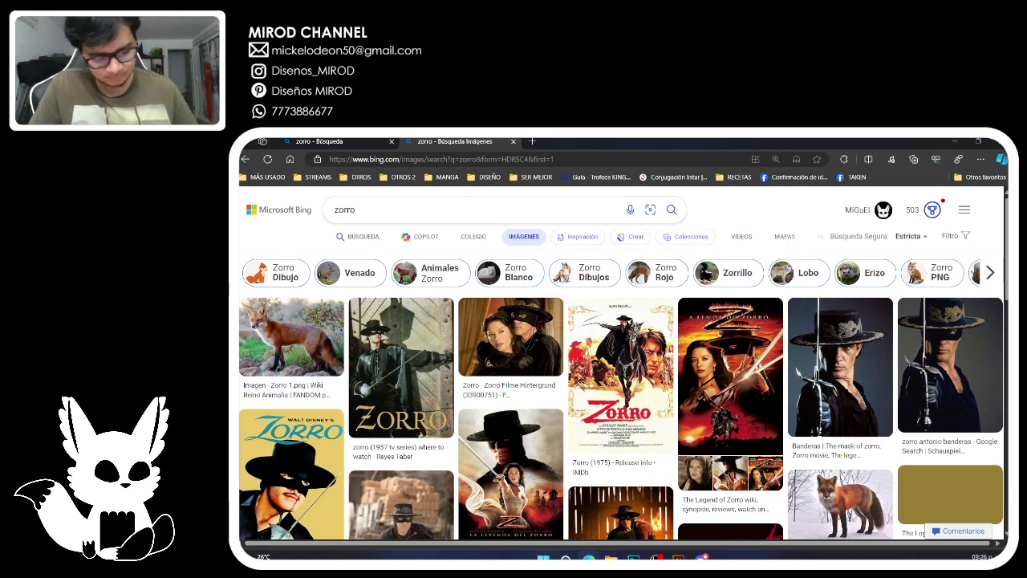
left_click(272, 272)
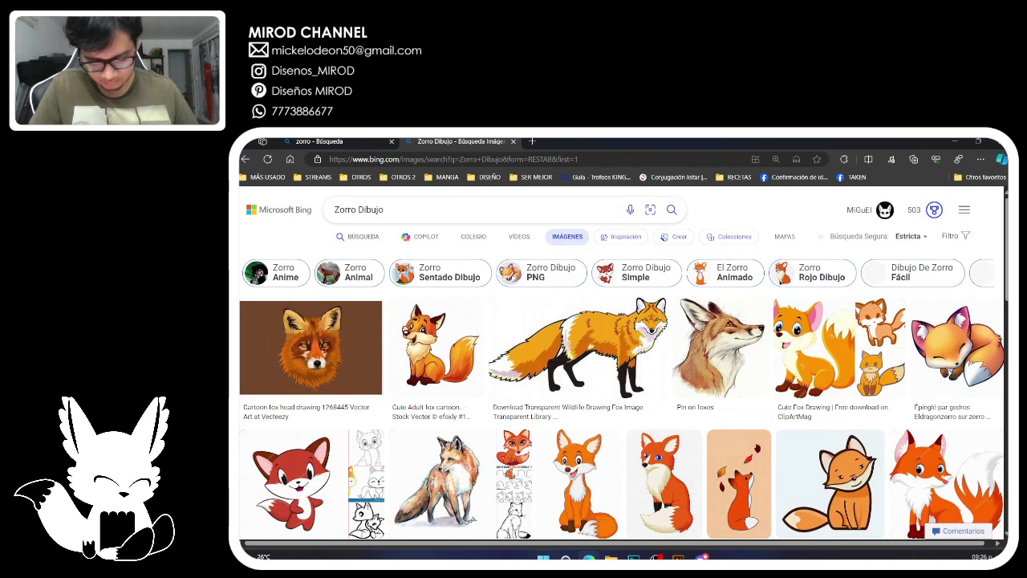
left_click(246, 159)
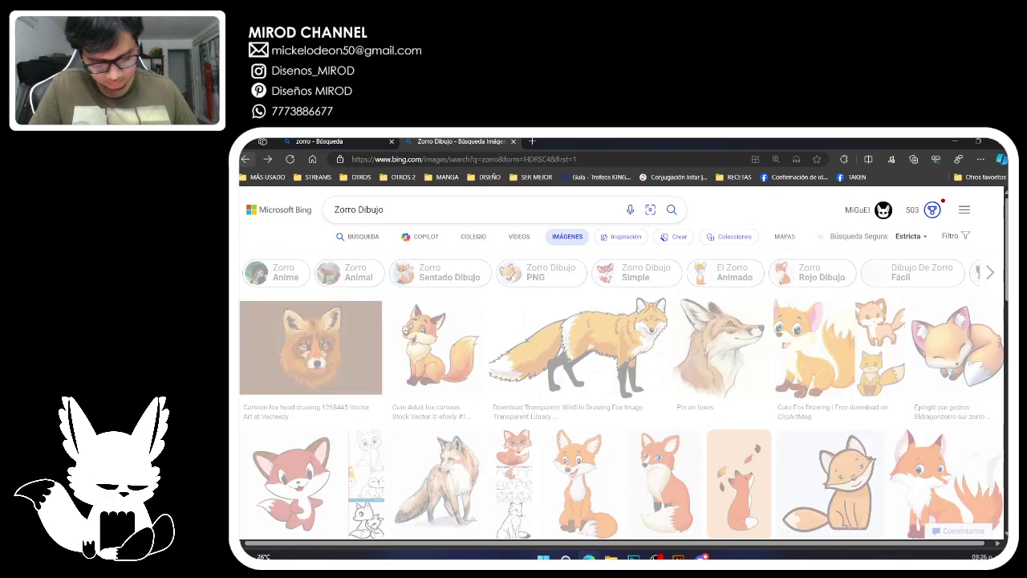
Search the images for "zorro animal" and open the photo of the red fox standing in snow by dark trees.
left_click(355, 211)
type("ani")
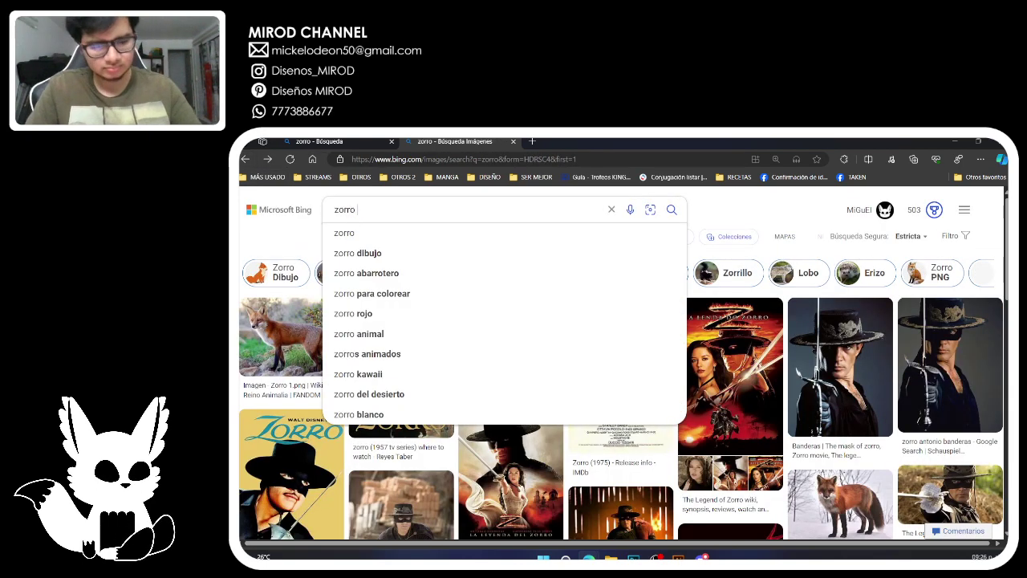
type("mal")
key("Return")
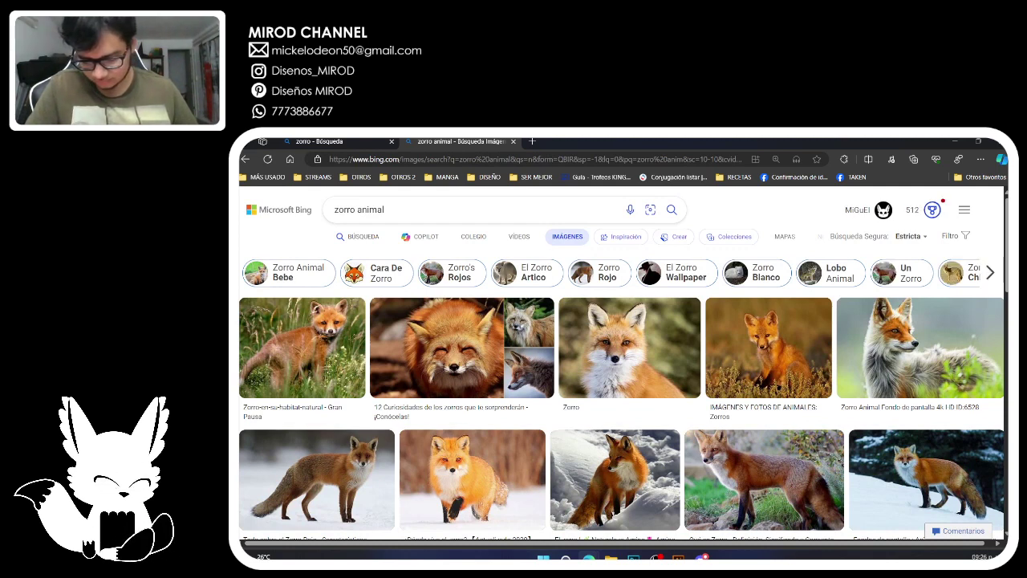
left_click(927, 480)
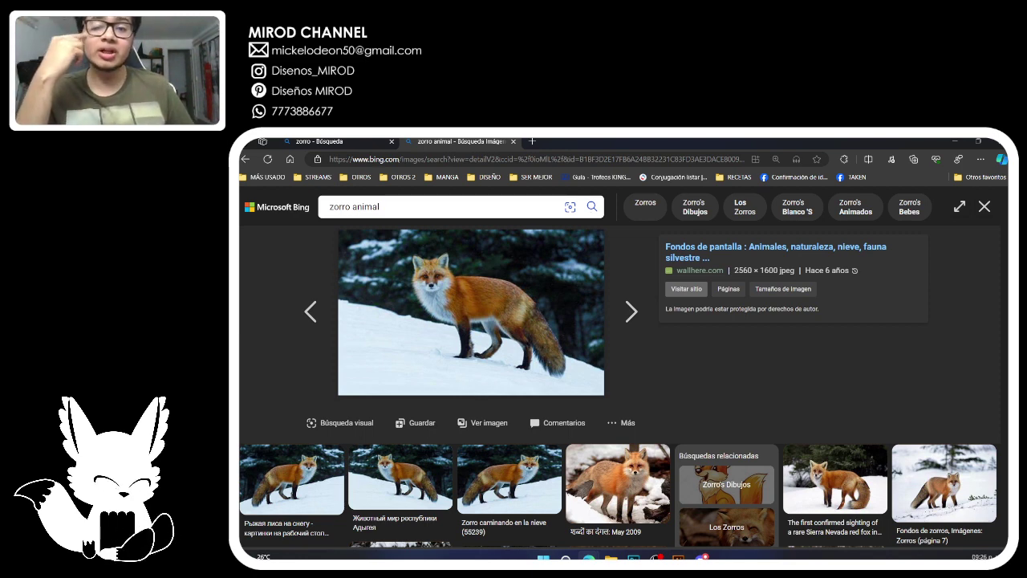
Compare the fox photo with the drawing by switching between the browser and Illustrator, and return to Illustrator.
left_click(678, 557)
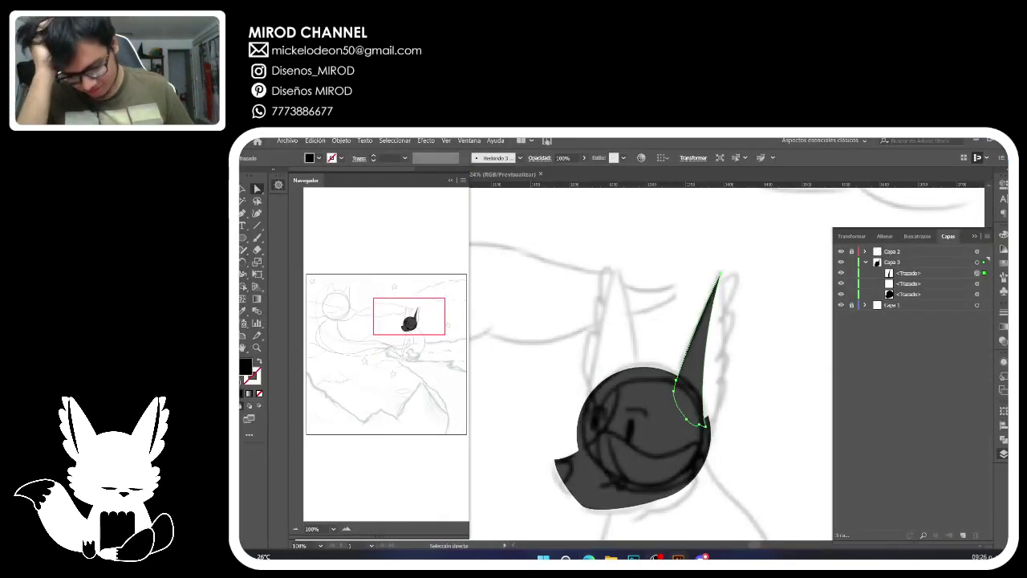
left_click(589, 557)
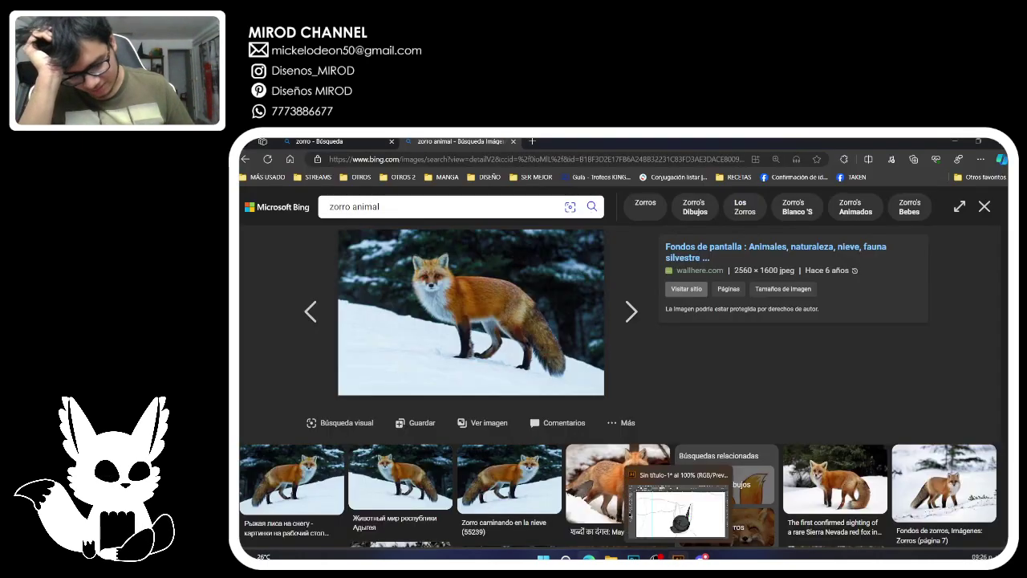
left_click(679, 557)
left_click(679, 557)
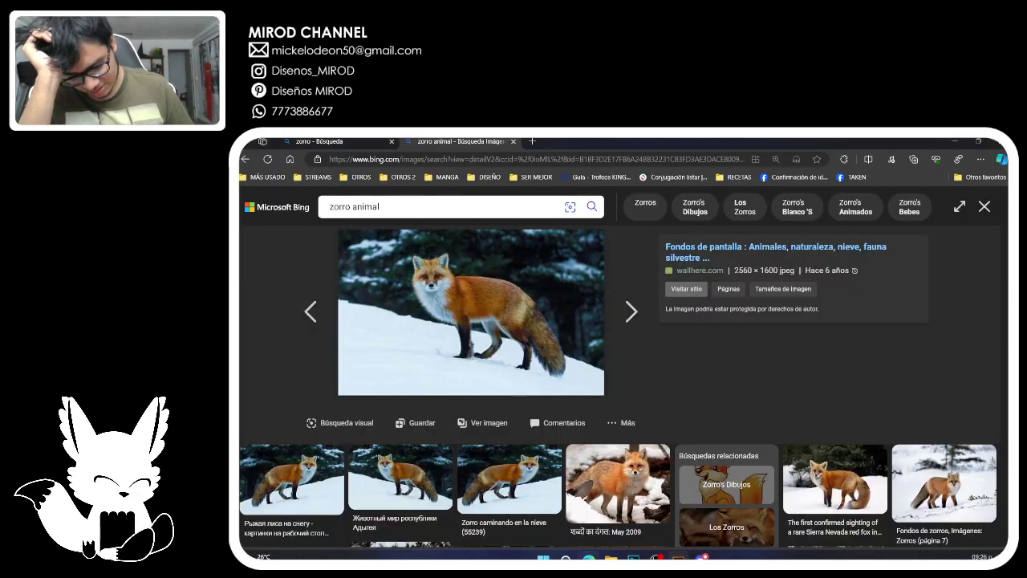
left_click(679, 556)
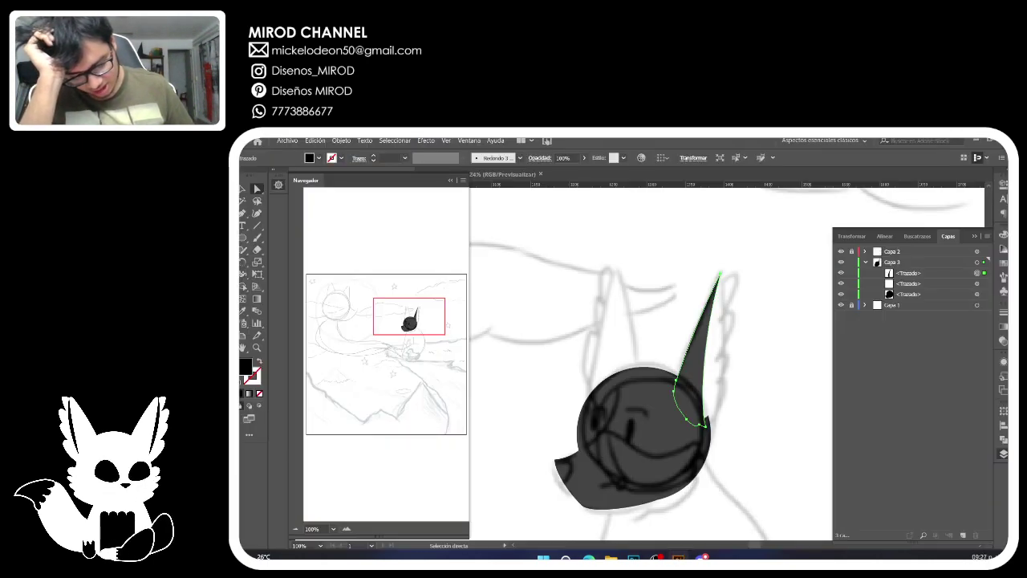
Fill the ear shape with a saturated orange, RGB 255, 133, 11.
double_click(246, 367)
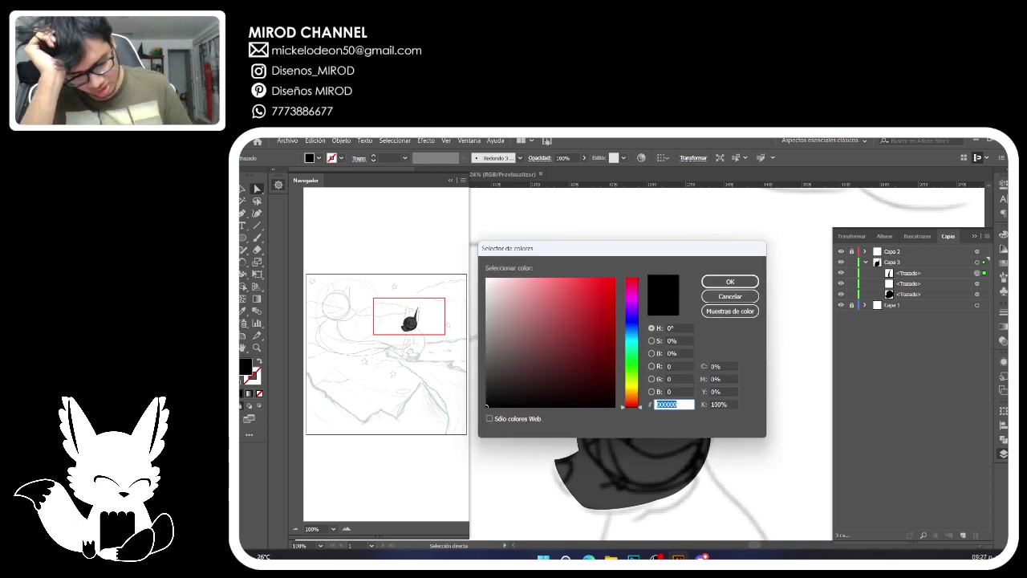
left_click_drag(541, 279, 585, 278)
left_click_drag(632, 406, 632, 396)
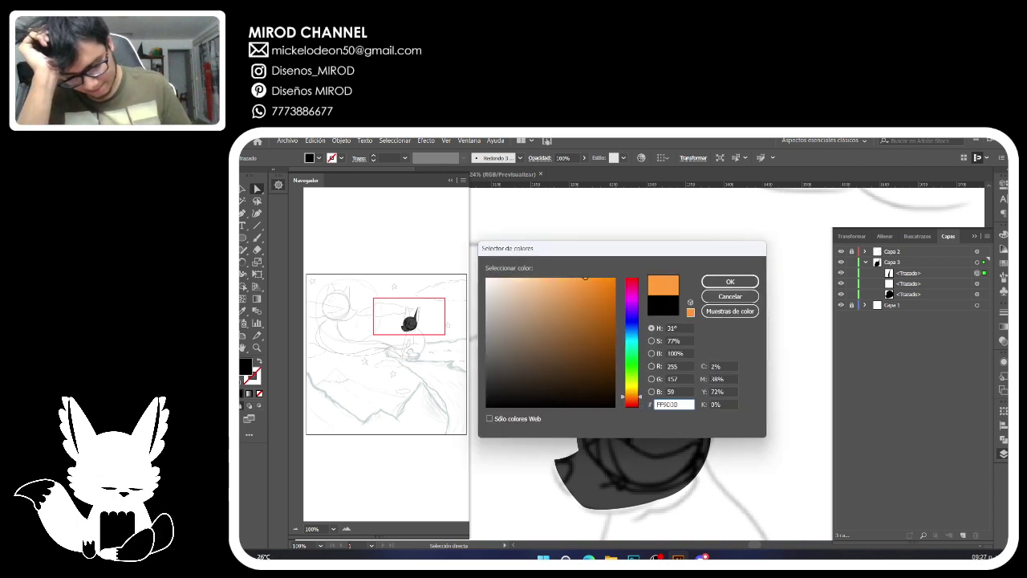
left_click_drag(584, 276, 609, 277)
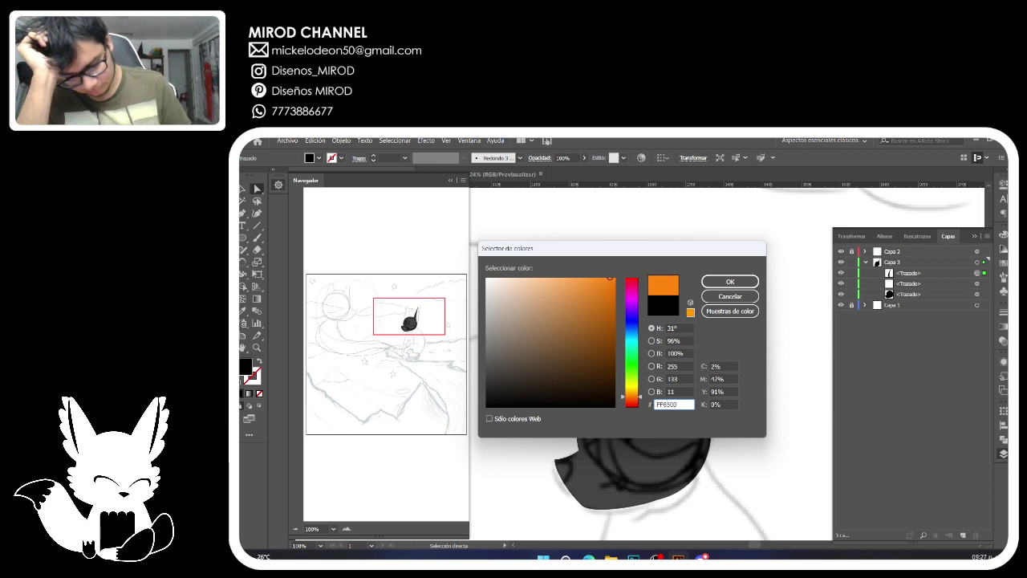
left_click(730, 281)
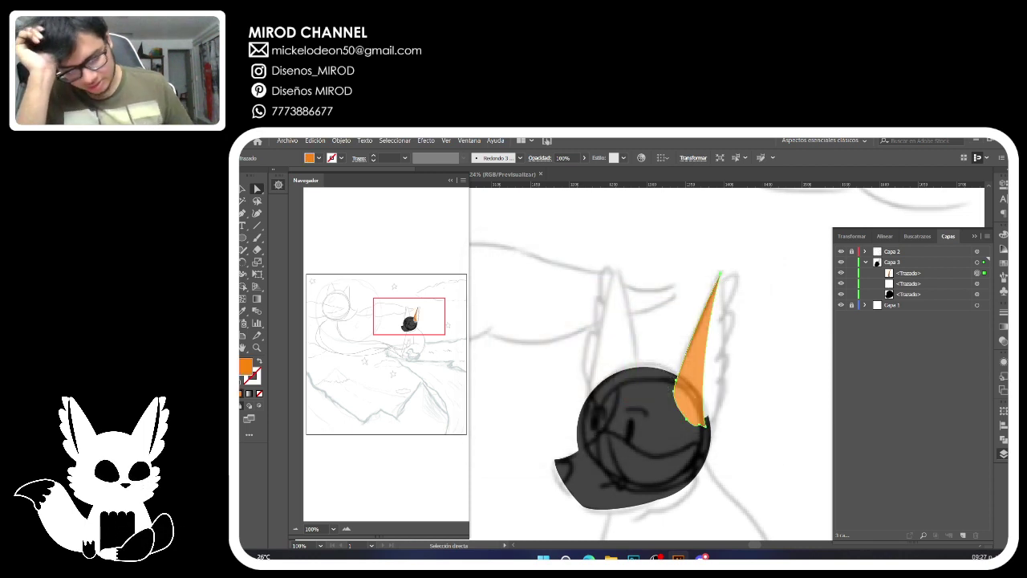
Hide the Capa 2 sketch layer and fill the head shape with the ear's orange using the Eyedropper.
left_click(642, 434)
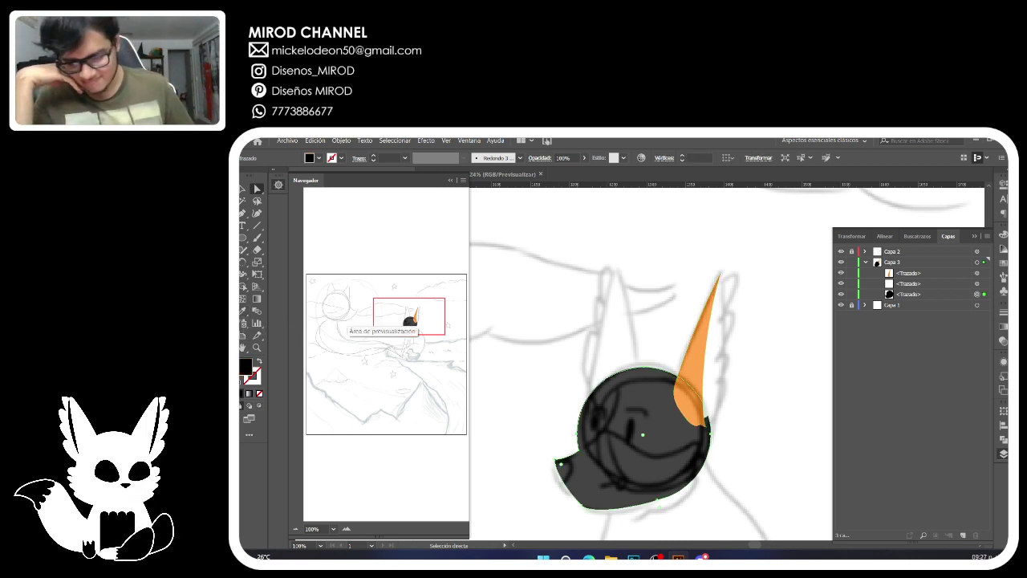
left_click(841, 251)
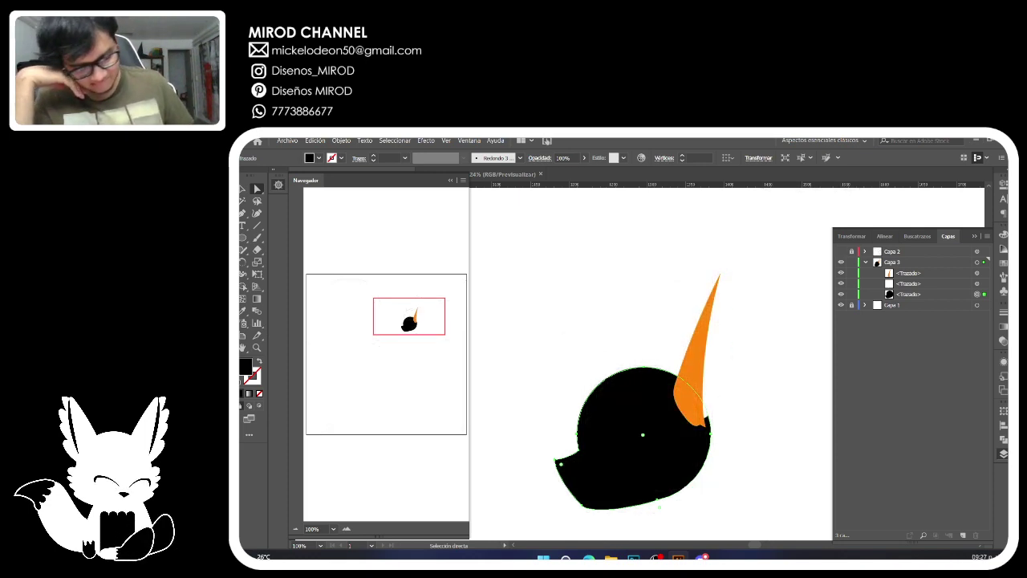
left_click(243, 312)
left_click(692, 388)
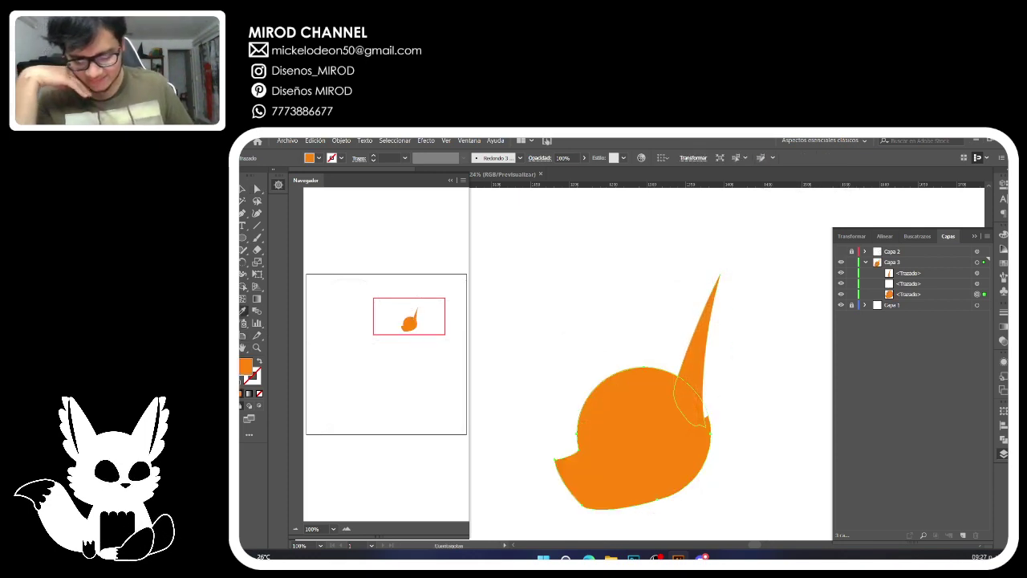
Select the orange ear together with its white fur strip and group them.
key("v")
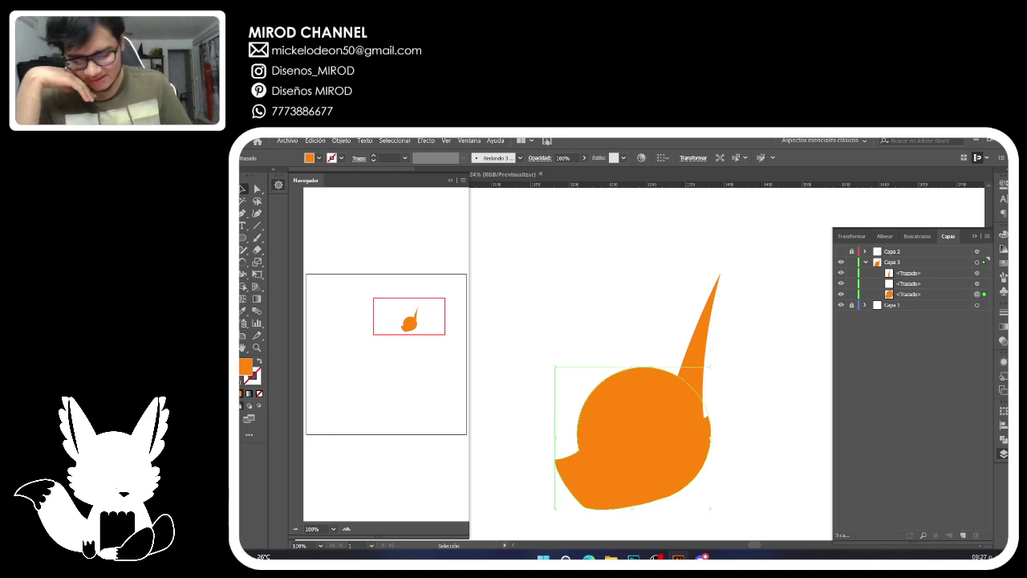
left_click_drag(702, 270, 742, 329)
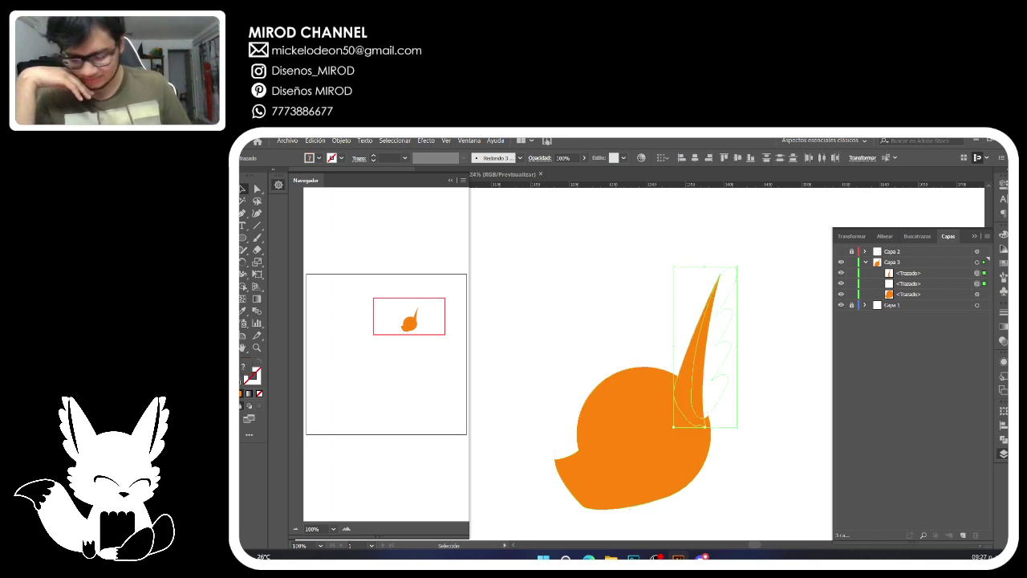
key("ctrl+g")
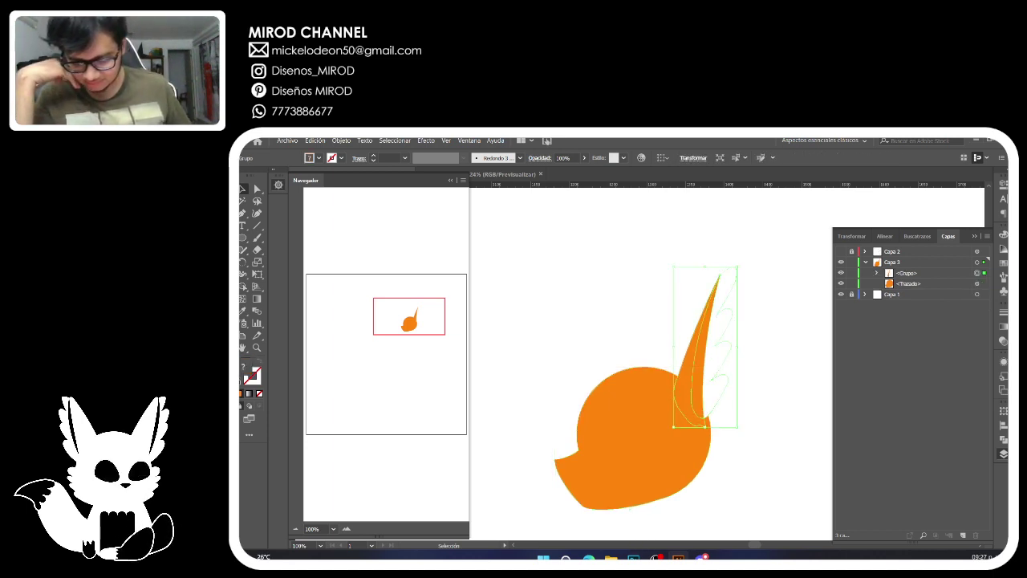
Duplicate the ear group to the left of the original and reflect the copy horizontally.
left_click_drag(704, 360, 635, 339)
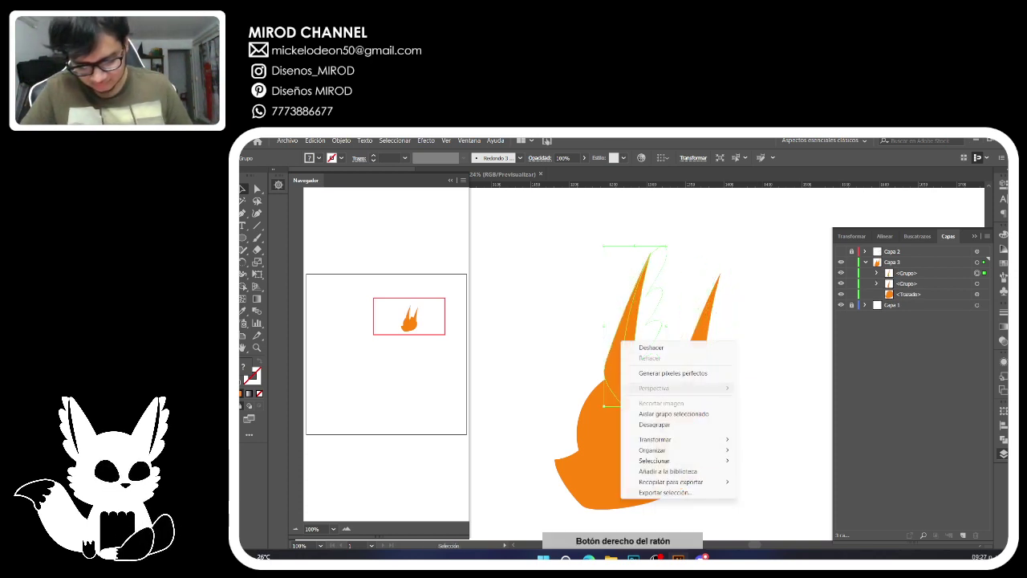
mouse_move(666, 439)
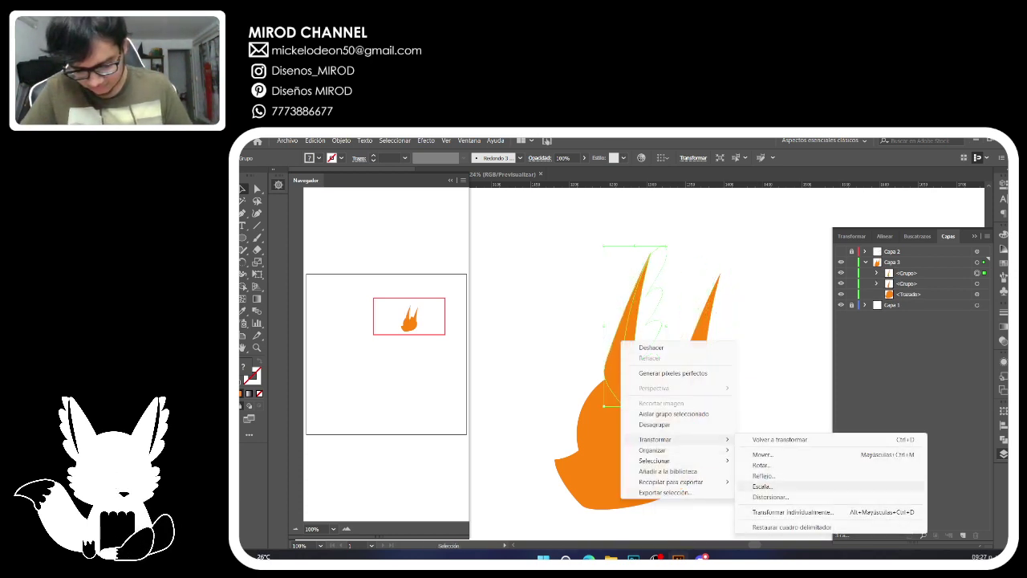
left_click(763, 475)
left_click(624, 408)
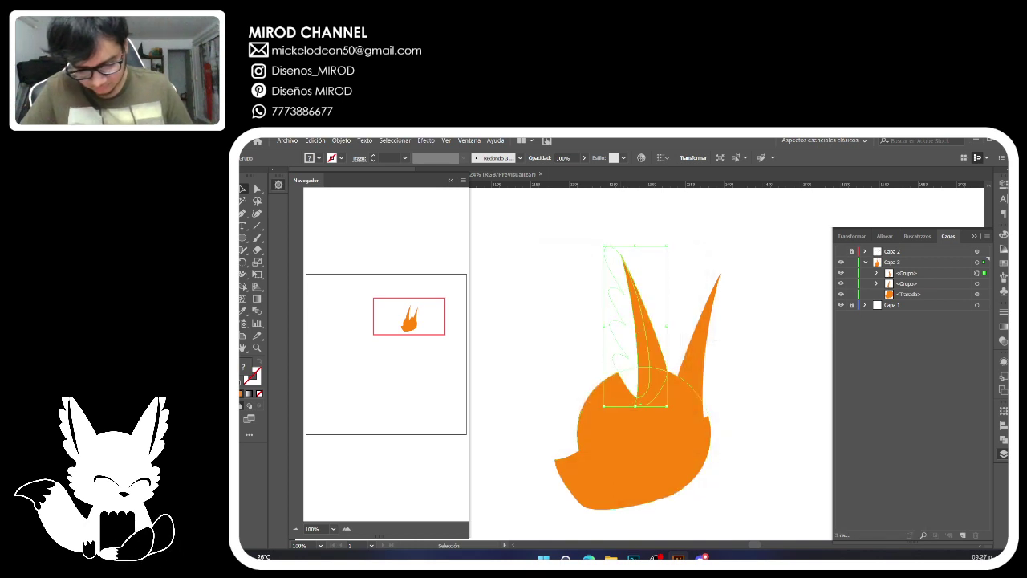
Show the Capa 2 sketch layer, and move and rotate the mirrored ear to line up with the sketched left ear.
left_click(841, 251)
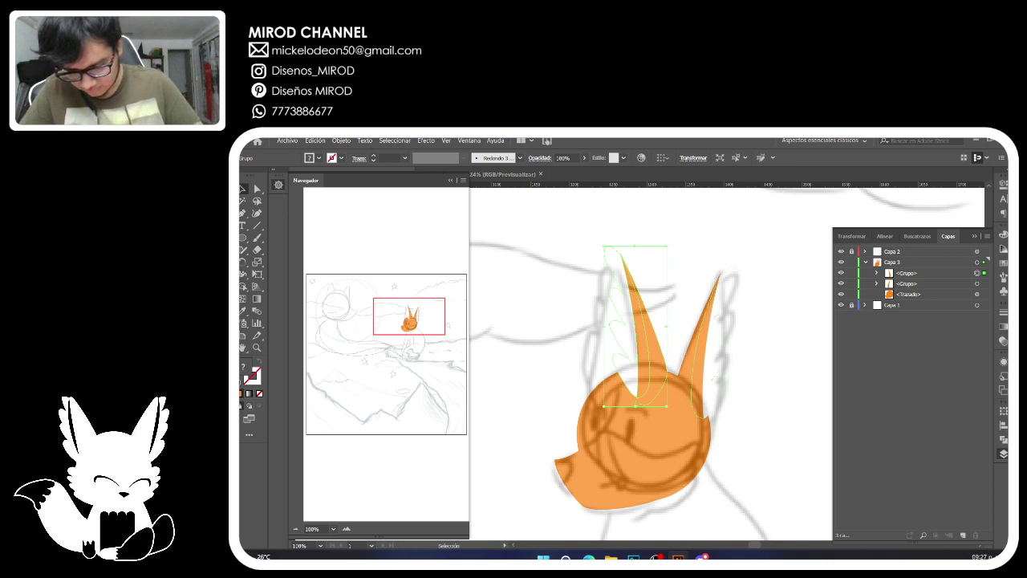
left_click_drag(660, 339, 628, 341)
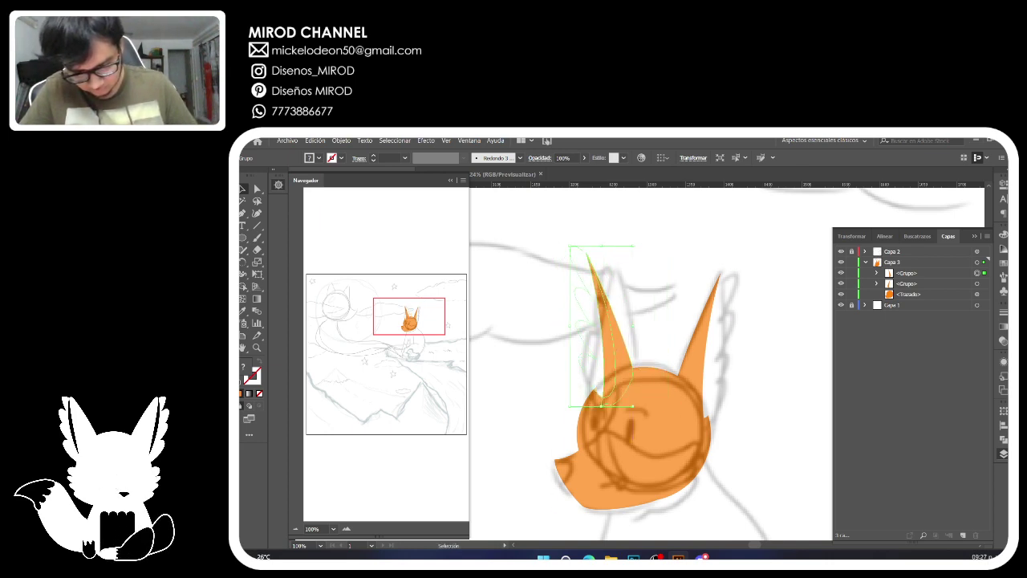
left_click_drag(566, 243, 594, 238)
left_click_drag(614, 339, 635, 336)
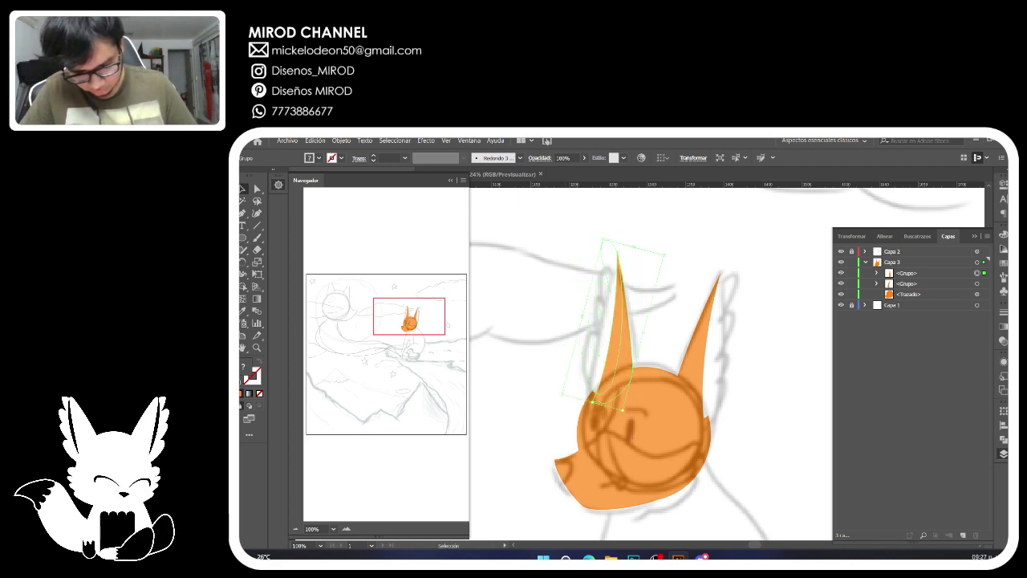
left_click(667, 321)
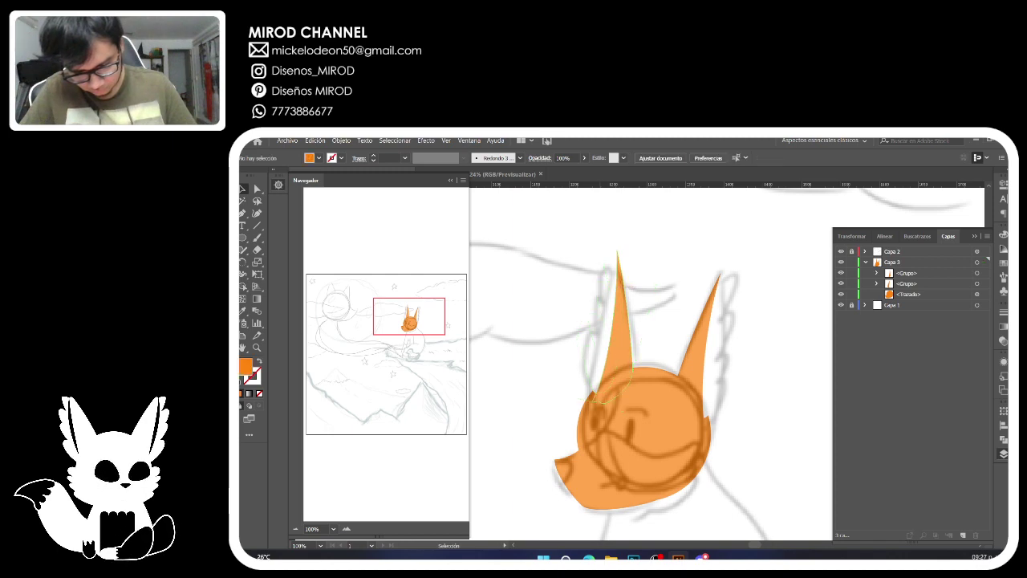
left_click(600, 393)
left_click_drag(601, 235, 585, 244)
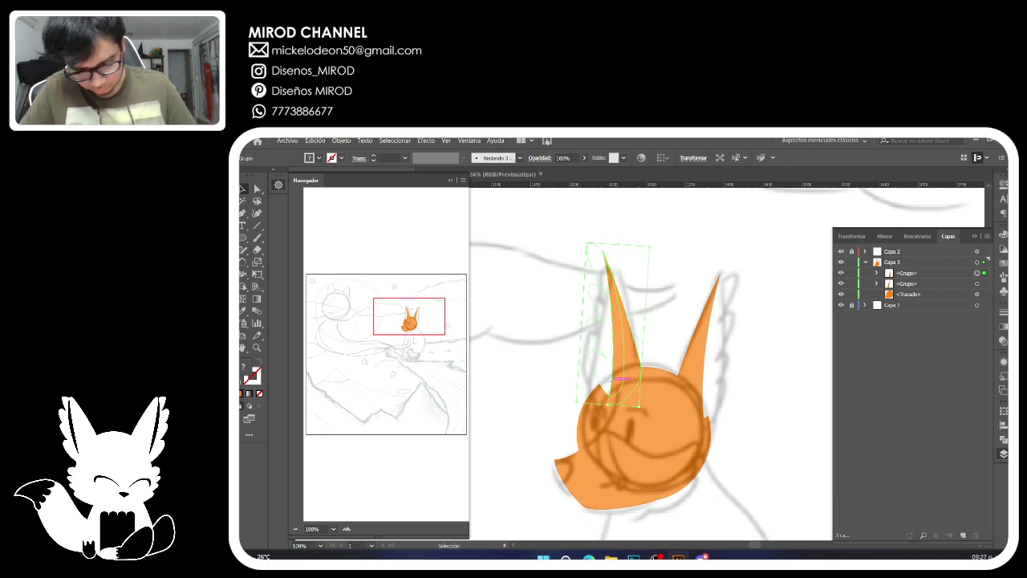
left_click_drag(630, 359, 623, 352)
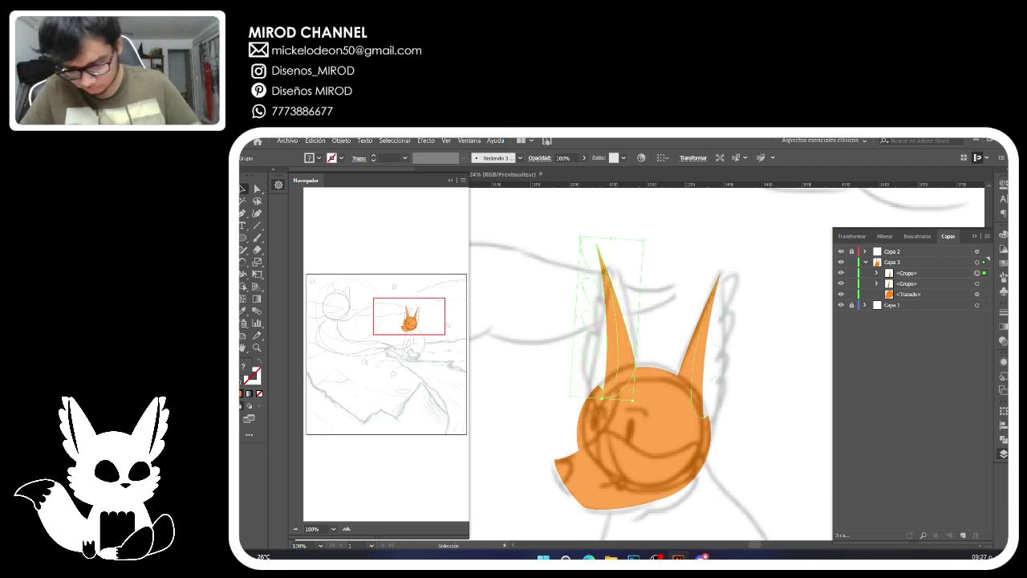
Reorder the objects in Capa 3 so the right ear is in front of the head and the left ear behind it.
left_click_drag(908, 294, 908, 267)
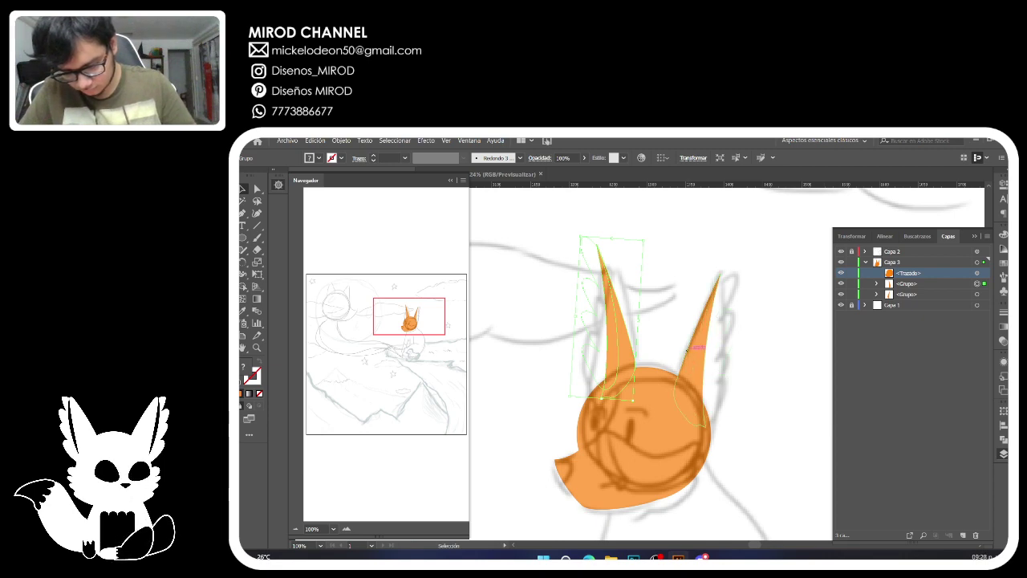
left_click(695, 346)
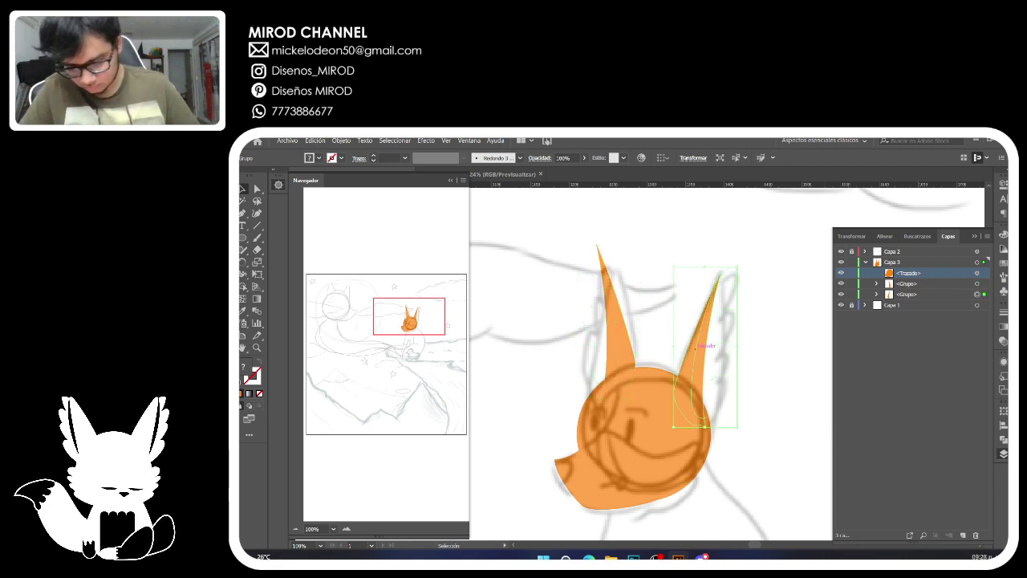
key("ctrl+shift+bracketright")
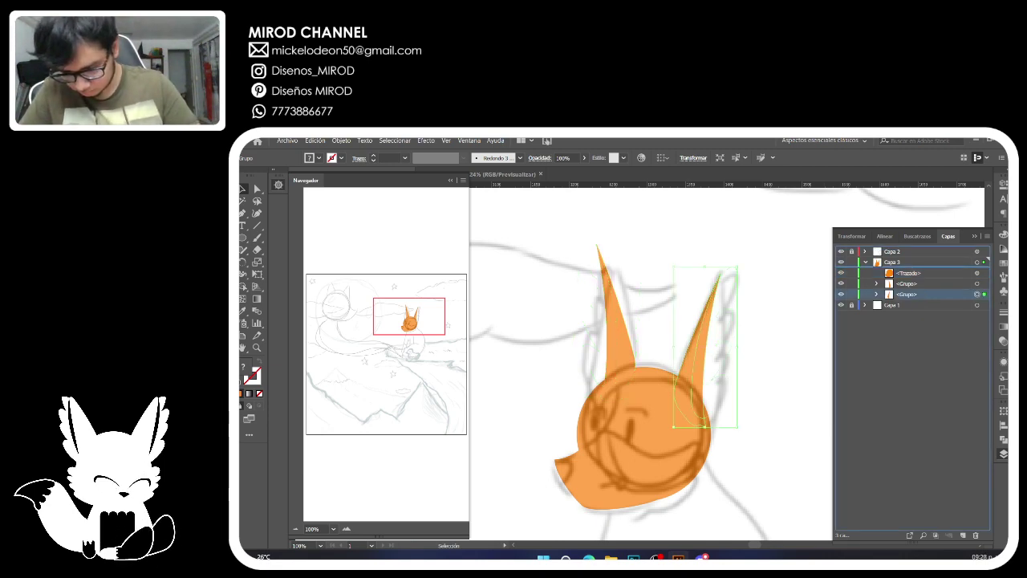
Nudge the orange head shape slightly up and to the left over the sketch.
left_click_drag(650, 401, 673, 308)
left_click(608, 382)
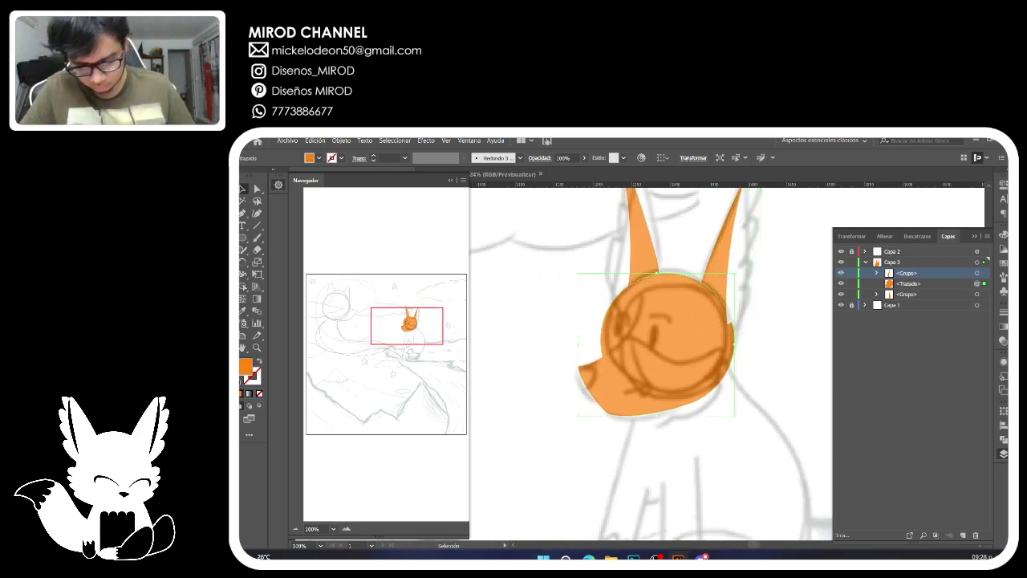
left_click_drag(608, 382, 607, 380)
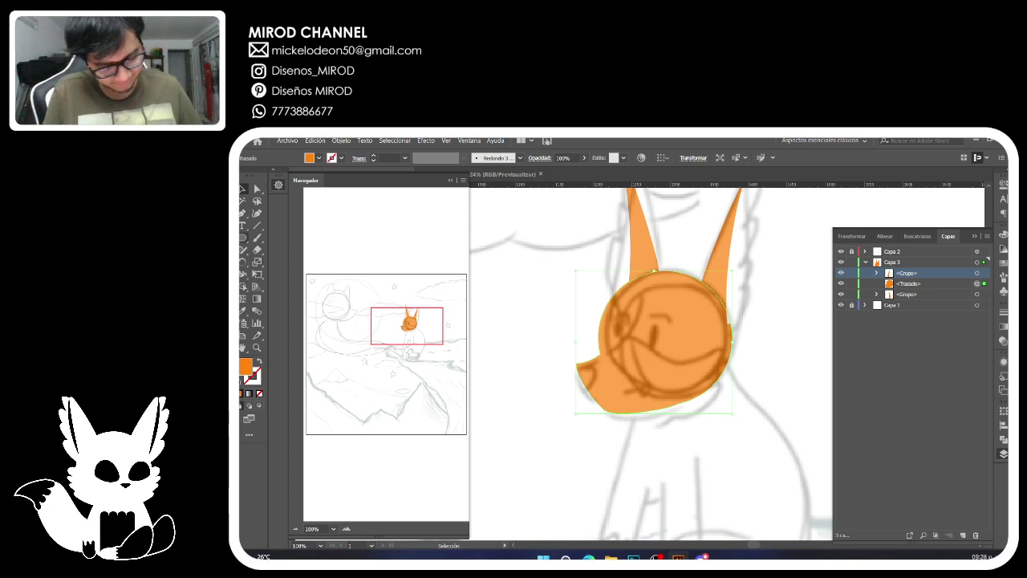
Draw a narrow vertical ellipse about 10 by 37 px over the sketched eye and fill it with black (000000).
left_click(243, 237)
mouse_move(652, 324)
left_mouse_down()
mouse_move(675, 354)
mouse_move(658, 352)
left_mouse_up()
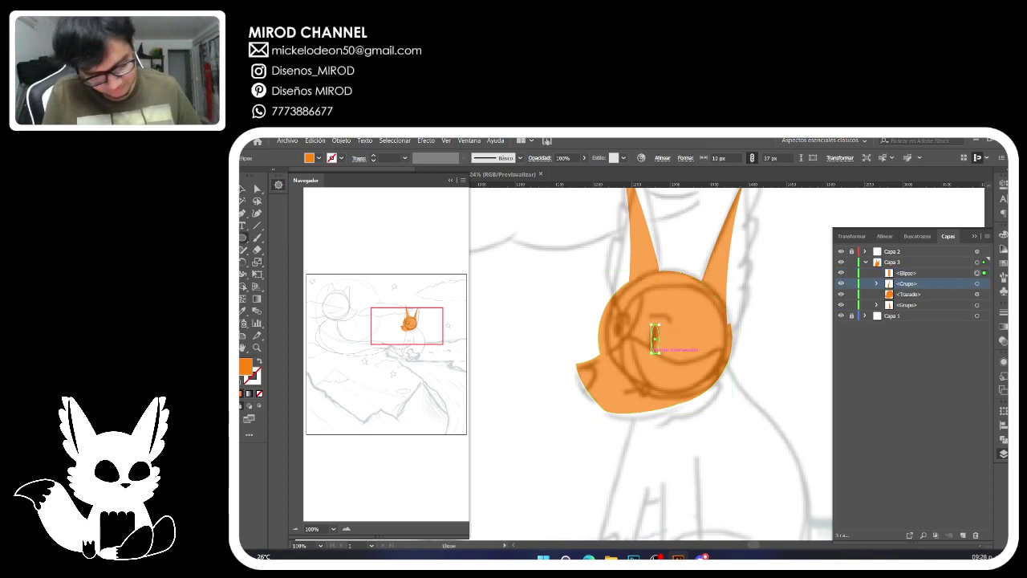
double_click(246, 367)
left_click_drag(499, 397, 486, 406)
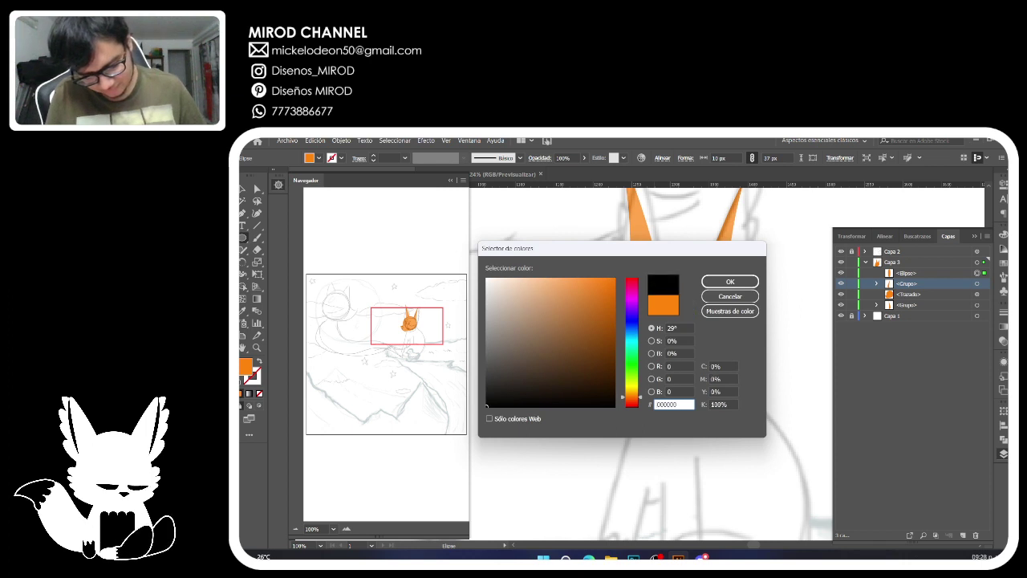
key("Return")
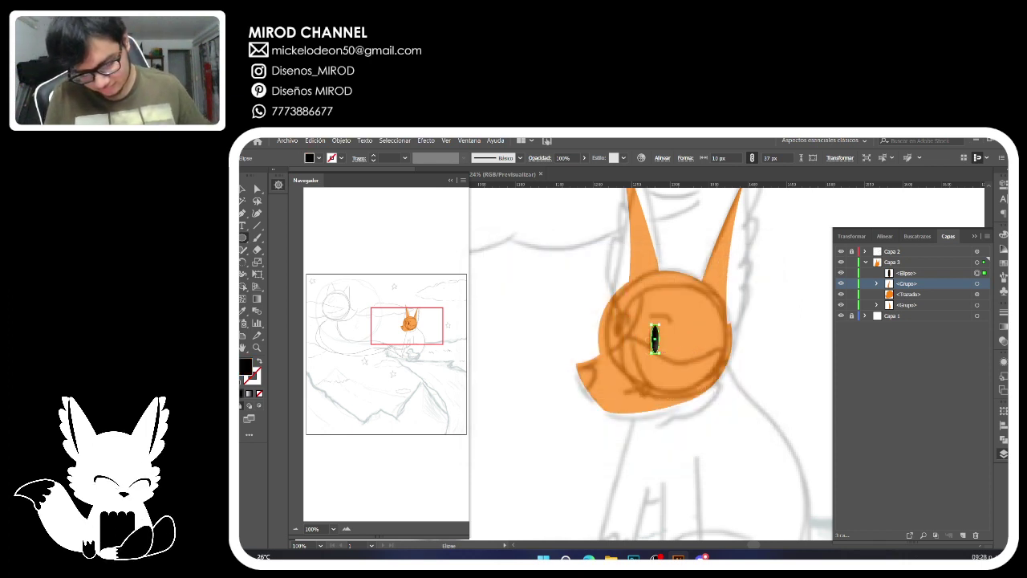
key("v")
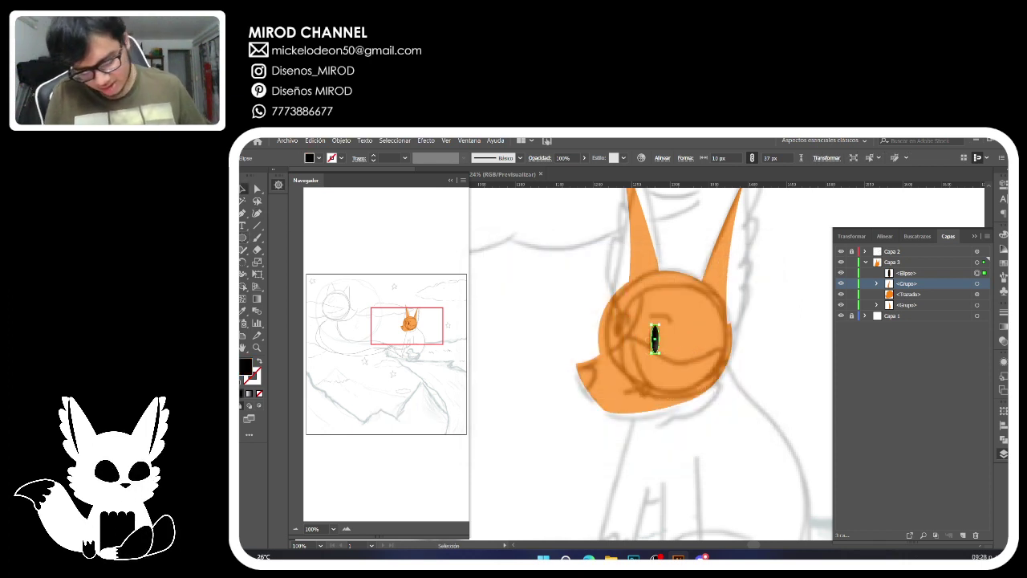
Draw a curved path with the Pen tool from beside the eye down to the muzzle bridge, with black stroke and no fill.
left_click(347, 528)
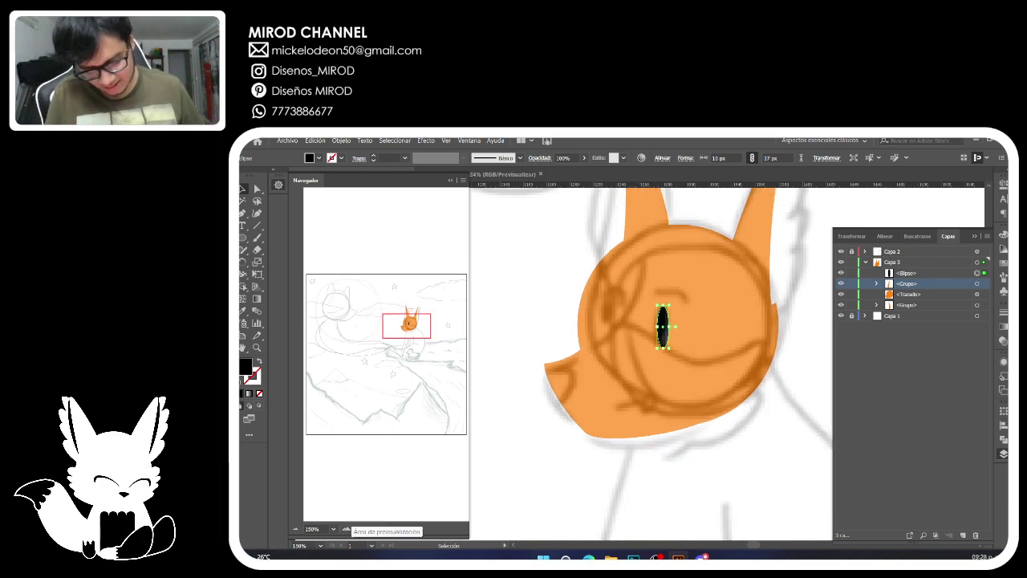
left_click_drag(406, 326, 406, 323)
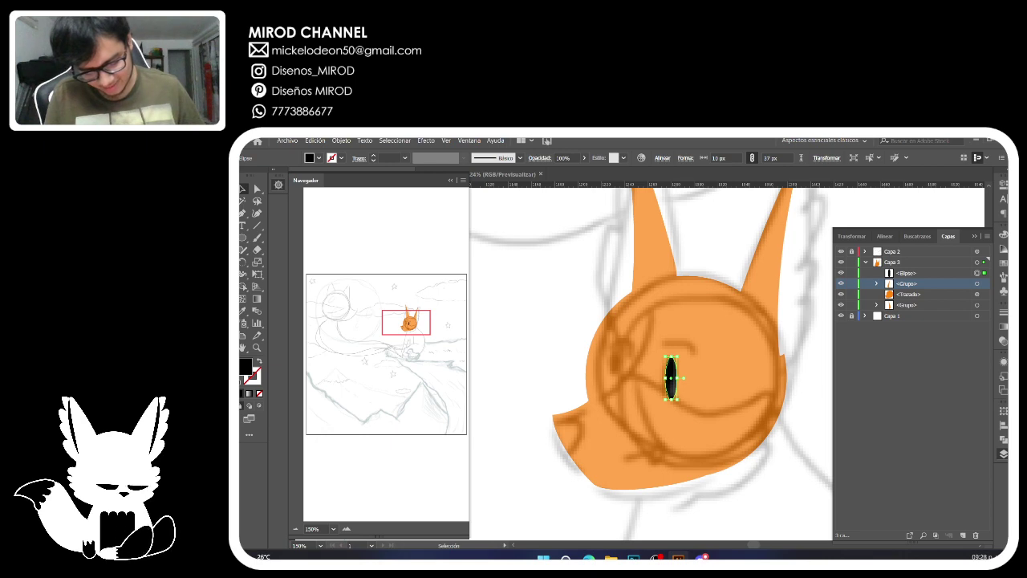
left_click(243, 213)
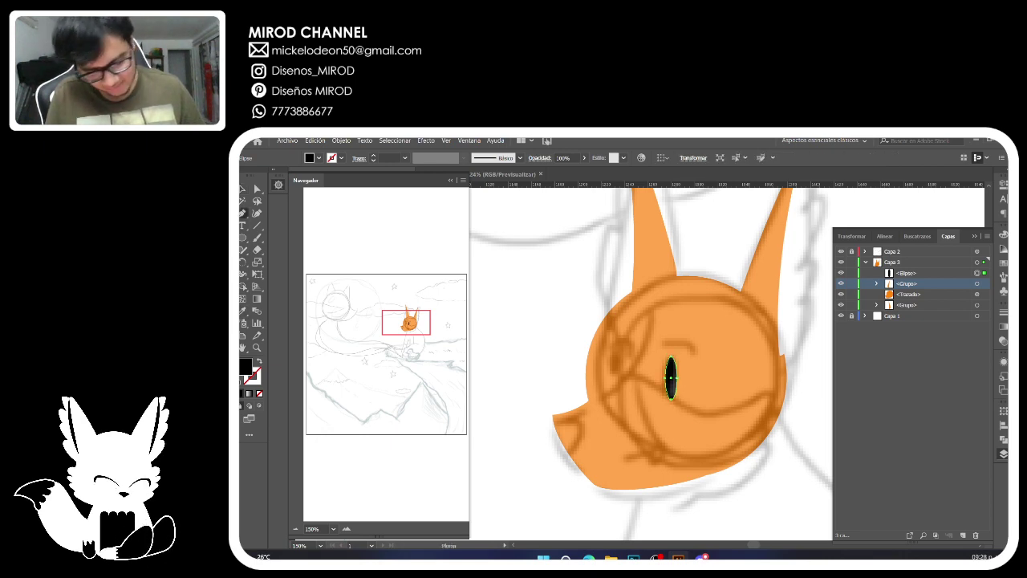
left_click(648, 336)
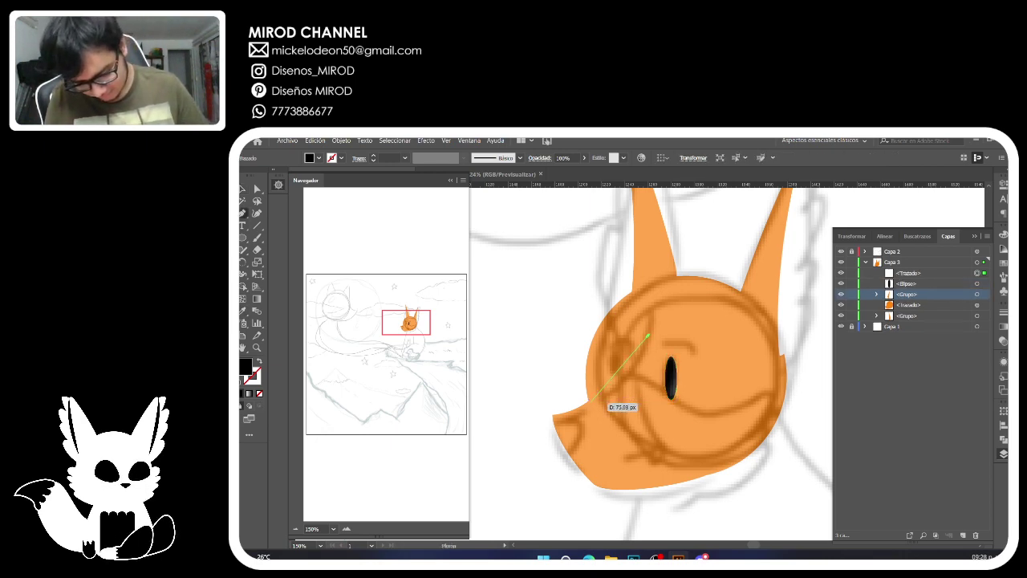
left_click_drag(613, 394, 554, 406)
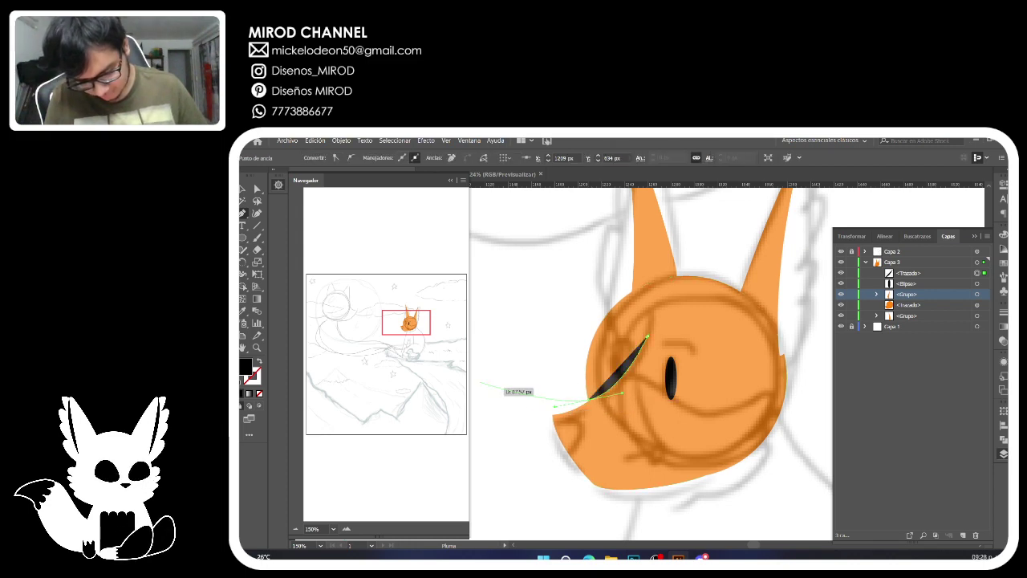
left_click(259, 361)
left_click(258, 393)
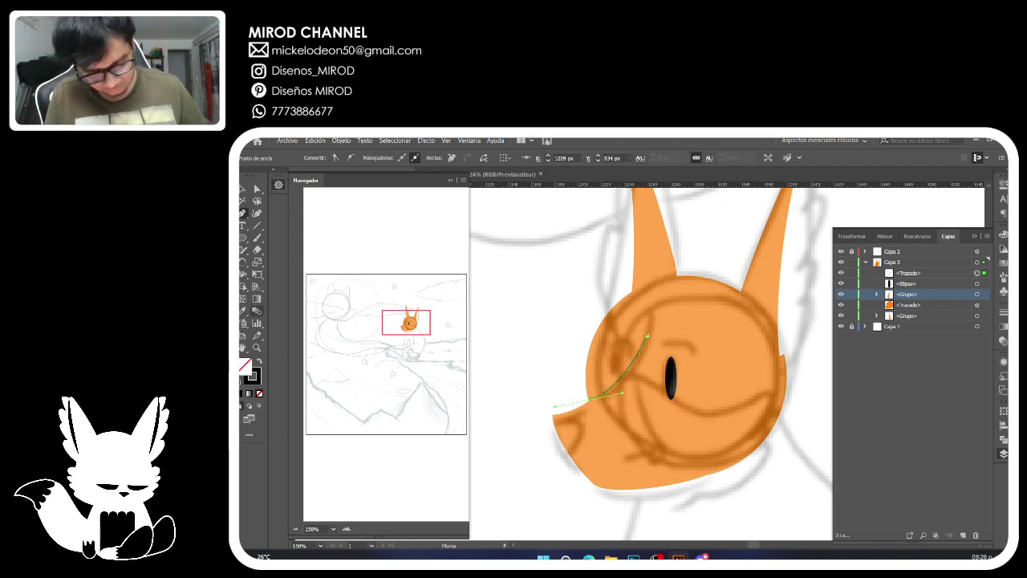
Thicken the middle of the curved muzzle line with the Width tool and taper its lower end to a point.
left_click(244, 275)
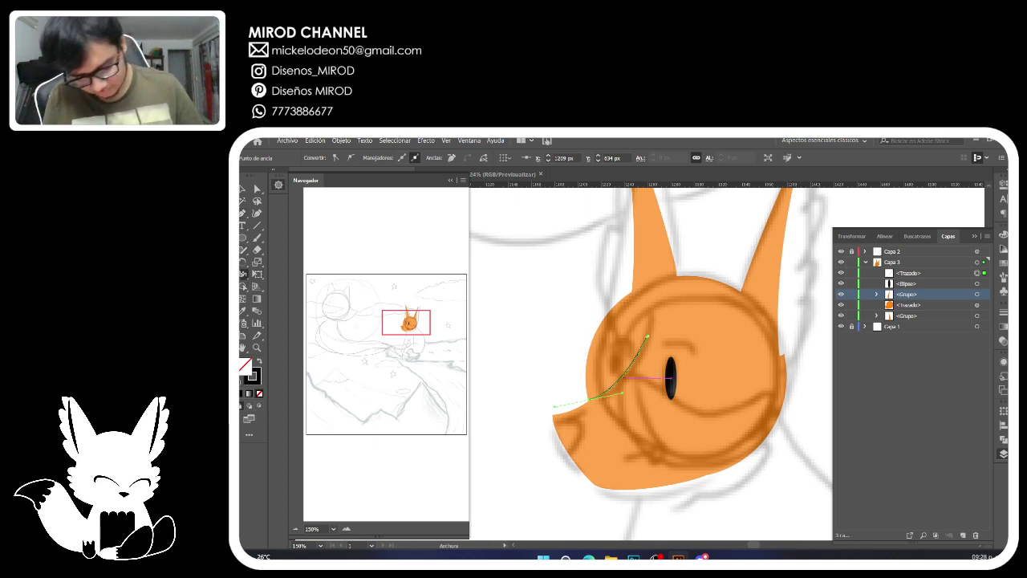
mouse_move(623, 376)
left_mouse_down()
mouse_move(604, 404)
mouse_move(590, 401)
left_mouse_up()
key("v")
left_click(346, 528)
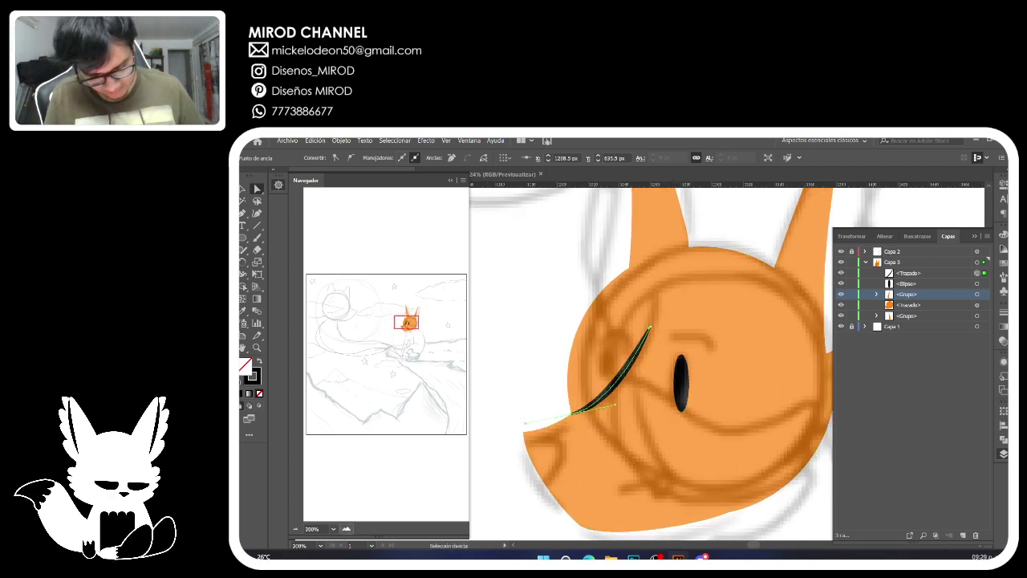
left_click(347, 529)
left_click(347, 529)
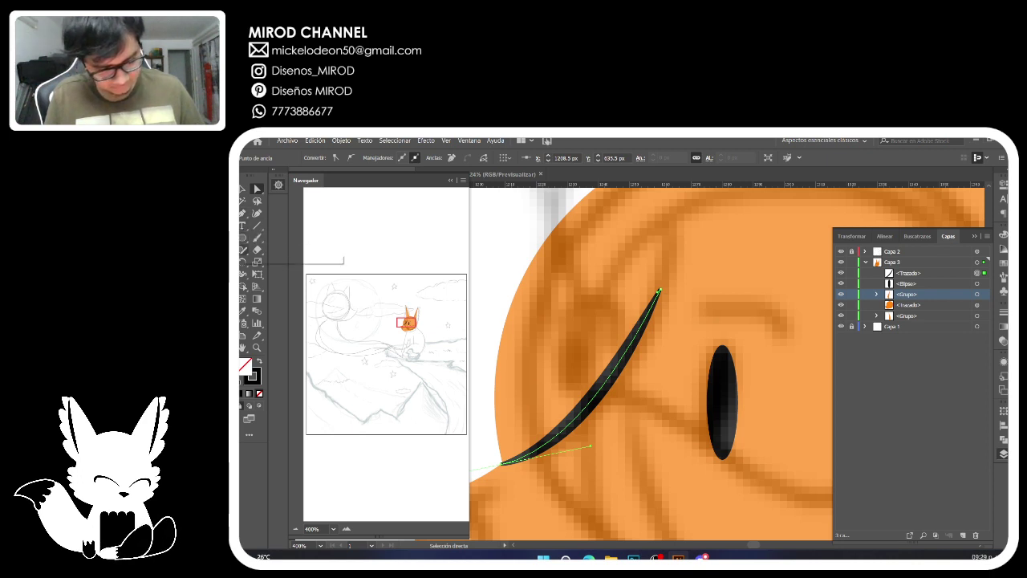
left_click(243, 273)
left_click_drag(500, 464, 499, 449)
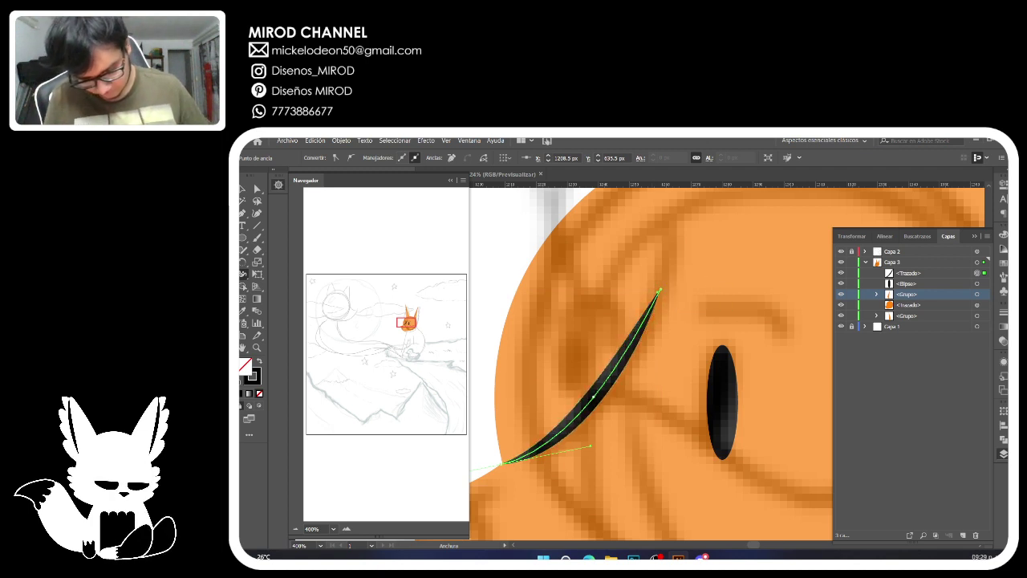
left_click(295, 529)
left_click(295, 529)
left_click(295, 529)
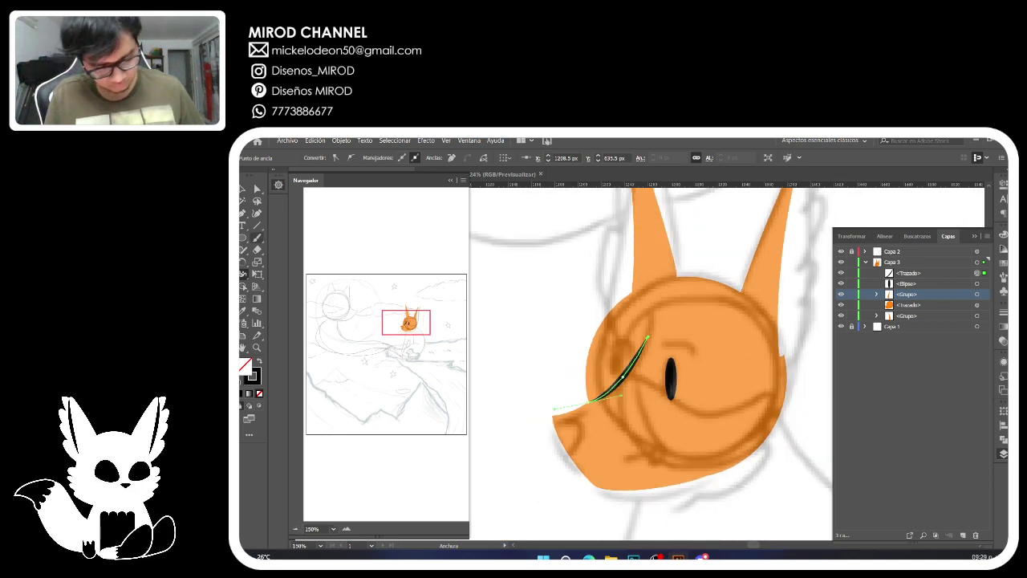
Draw a short arched eyebrow above the eye with the Pen tool and thicken its middle with the Width tool.
left_click(242, 188)
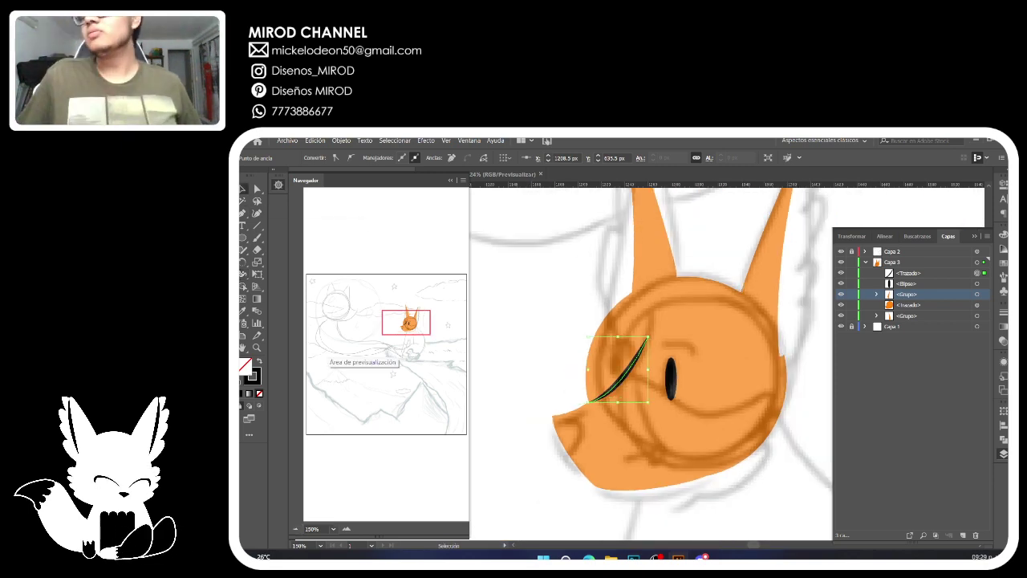
left_click(257, 238)
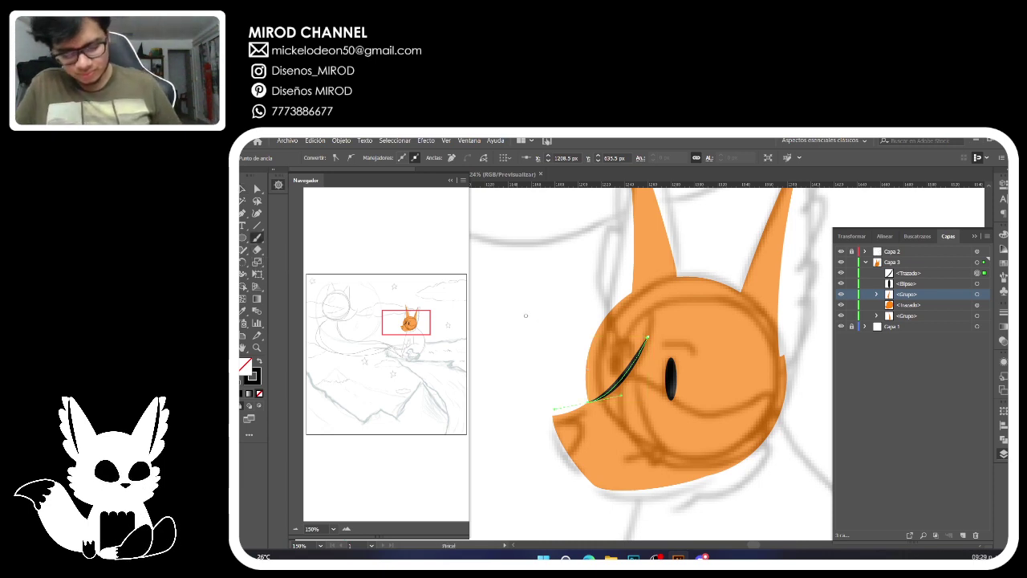
left_click(243, 213)
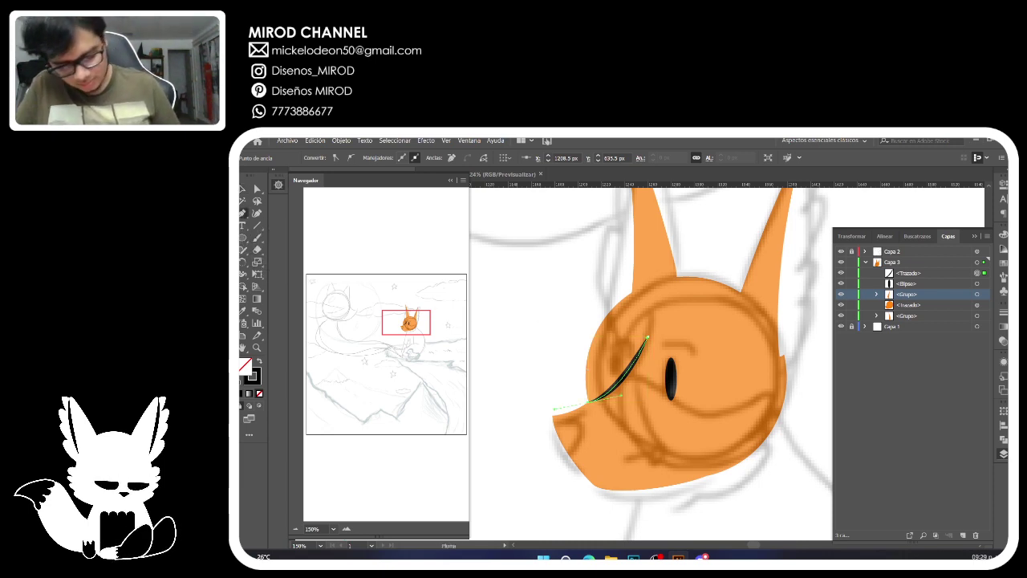
left_click(661, 346)
left_click_drag(690, 349, 703, 365)
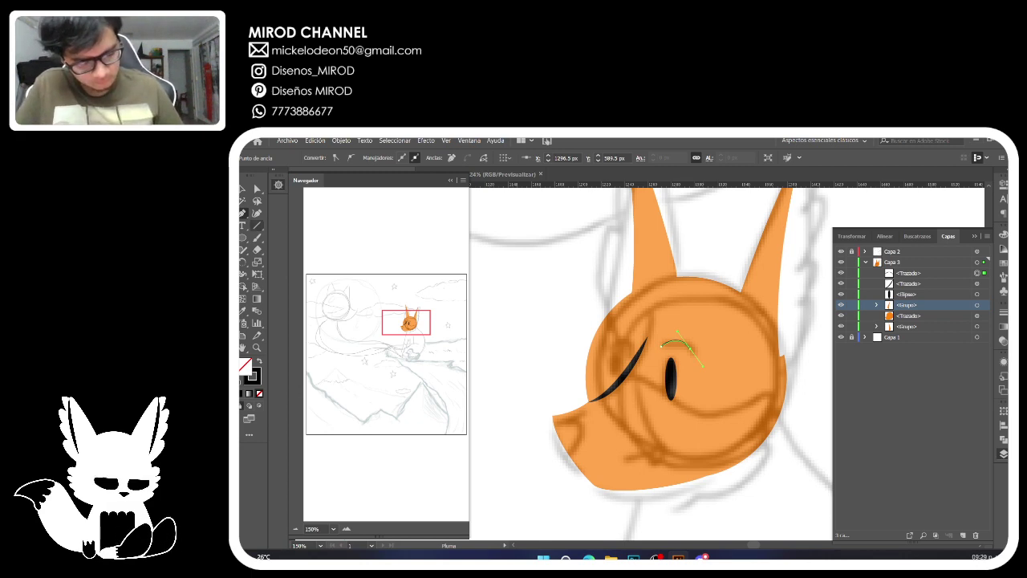
left_click(243, 274)
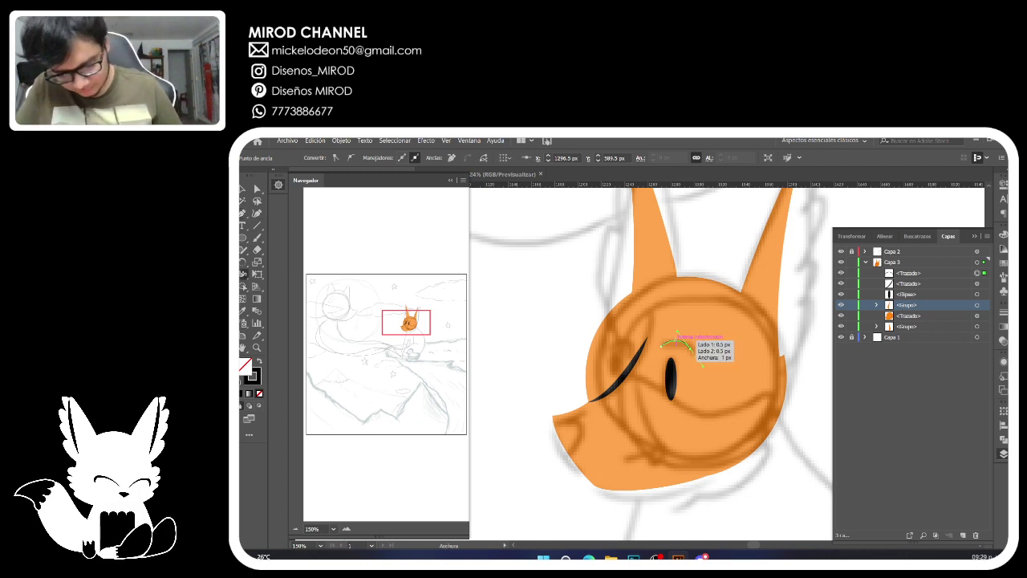
left_click_drag(675, 340, 674, 344)
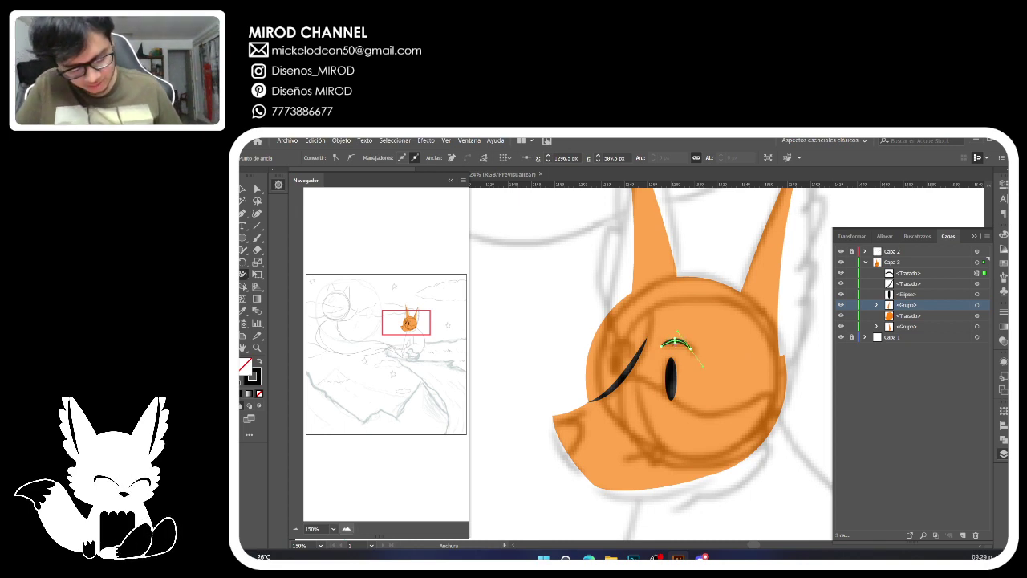
Adjust the stroke width along the eyebrow's middle with the Width tool.
key("ctrl+plus")
key("ctrl+plus")
key("ctrl+plus")
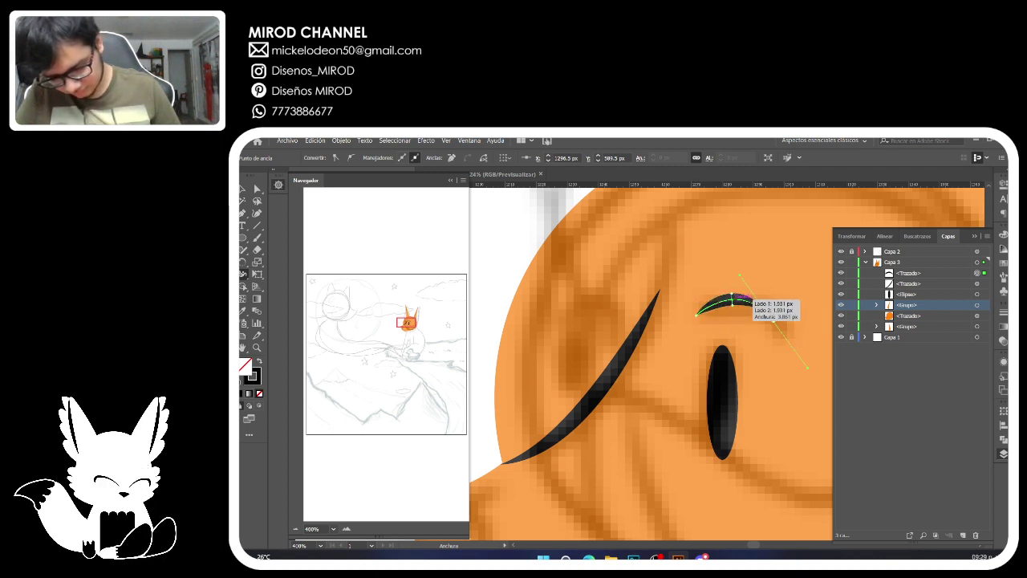
left_click_drag(732, 294, 756, 303)
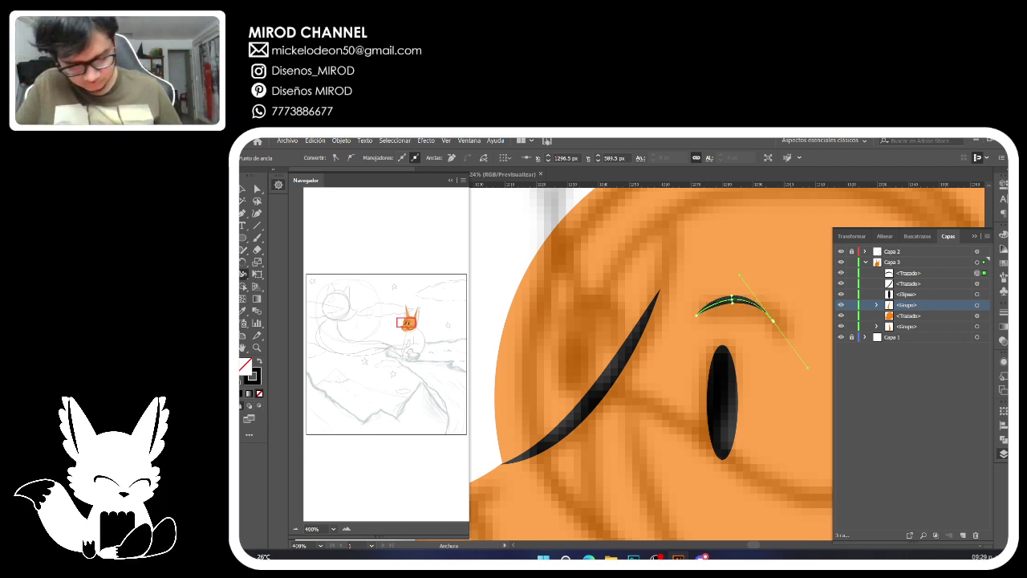
Slim the middle of the curved muzzle line with the Width tool and bend its lower end further downward.
left_click(257, 188)
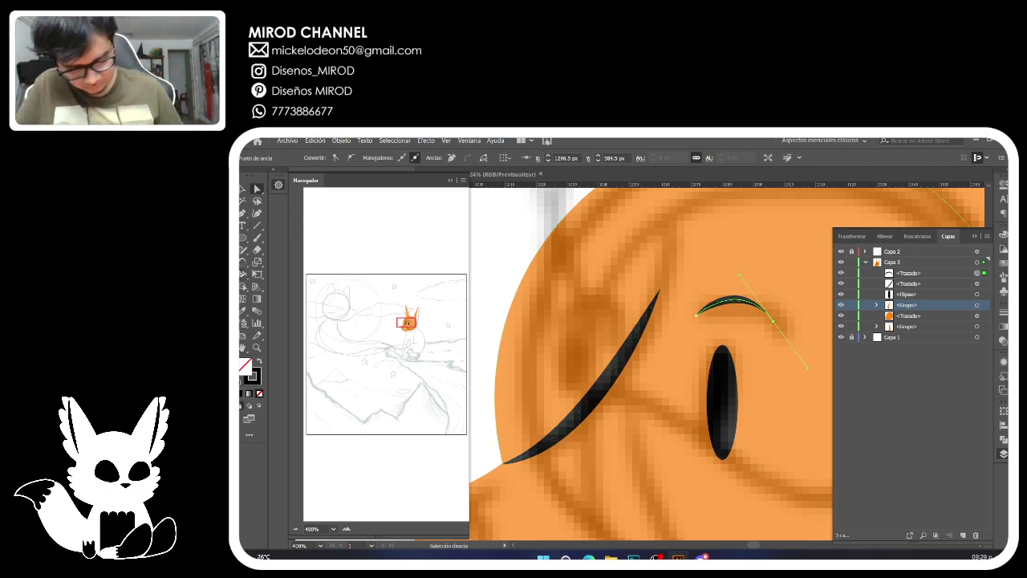
left_click(589, 405)
key("p")
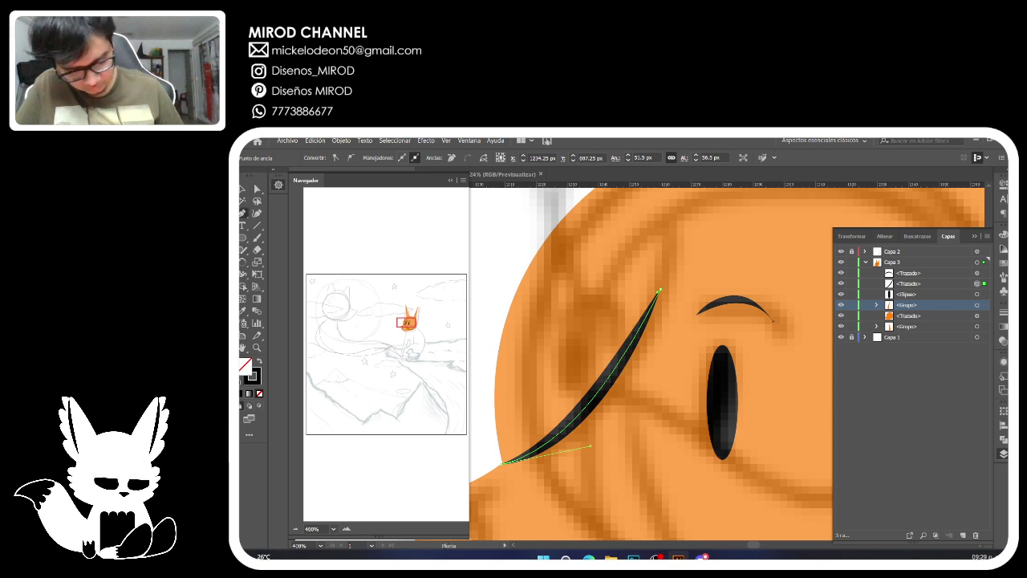
key("shift+w")
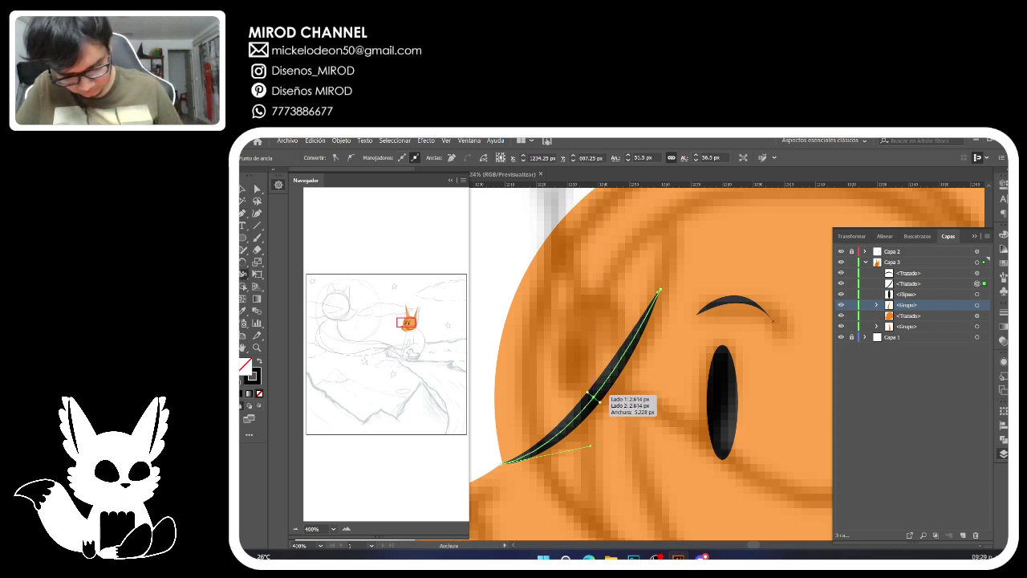
left_click_drag(598, 402, 595, 398)
key("a")
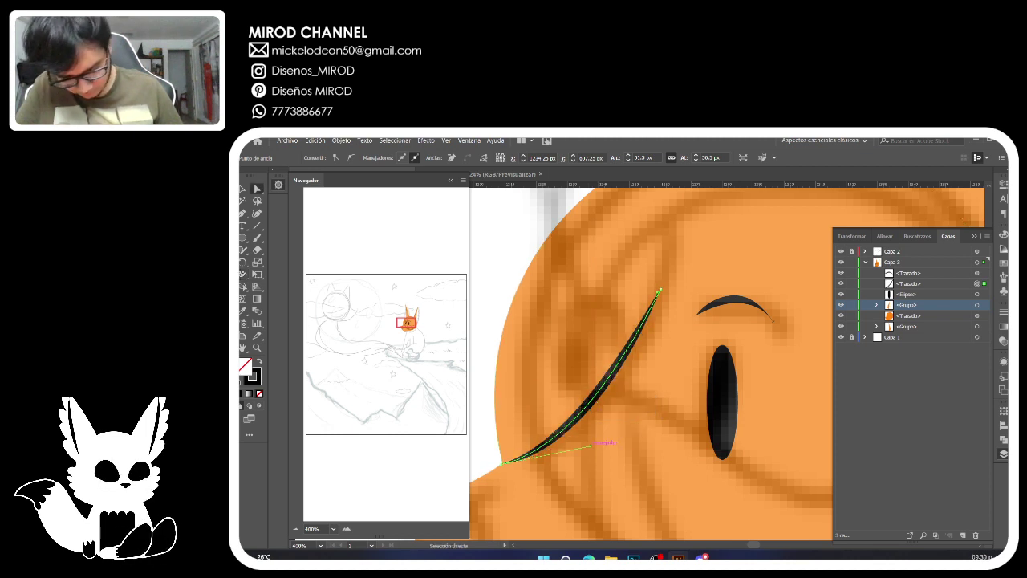
mouse_move(591, 446)
left_mouse_down()
mouse_move(608, 468)
mouse_move(553, 473)
mouse_move(575, 485)
left_mouse_up()
Close the open Discord window.
mouse_move(702, 557)
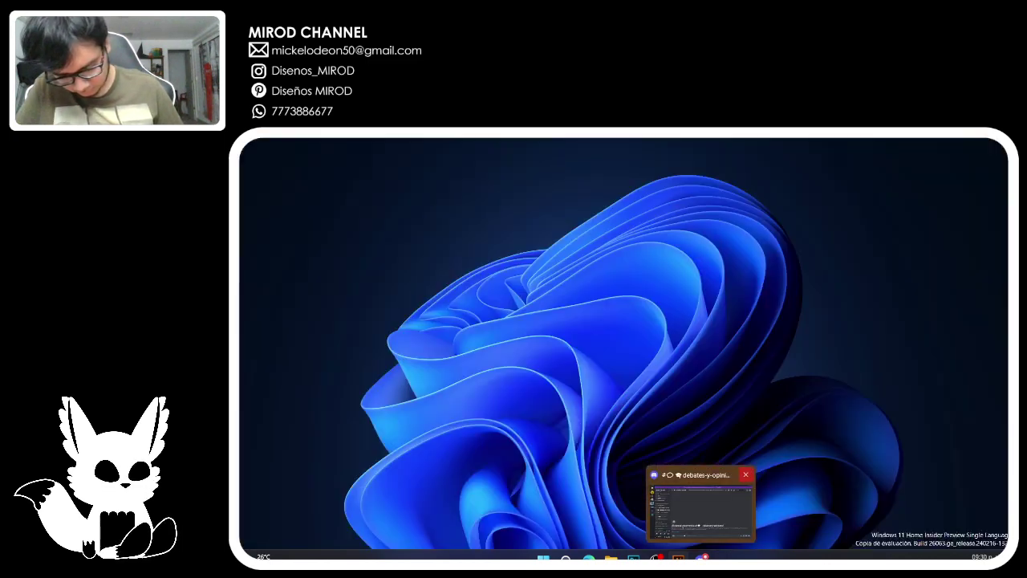
left_click(747, 474)
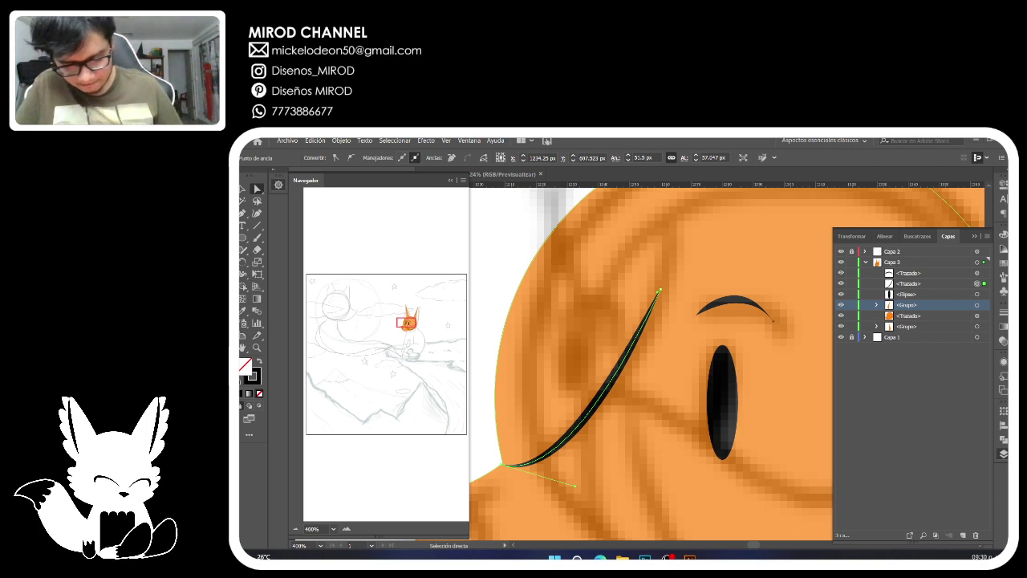
Taper the eyebrow's outer end to a point with the Width tool and slightly flatten its arch.
left_click(733, 301)
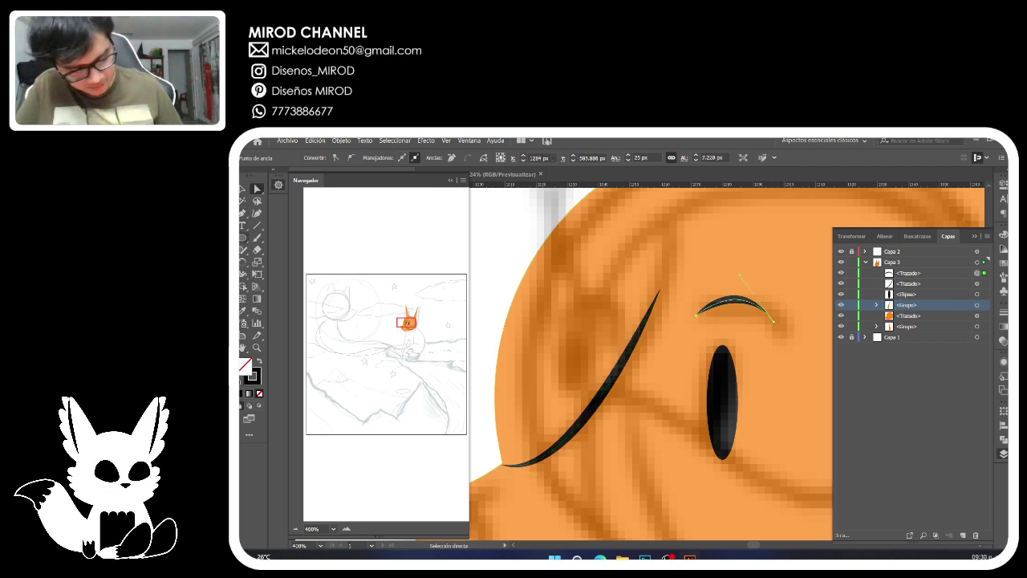
key("shift+w")
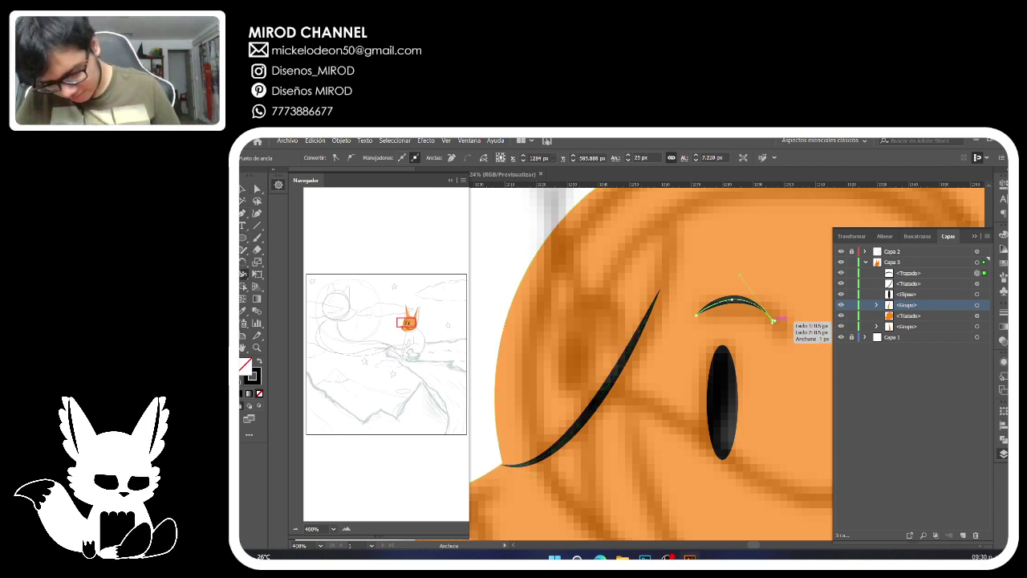
left_click_drag(773, 321, 771, 327)
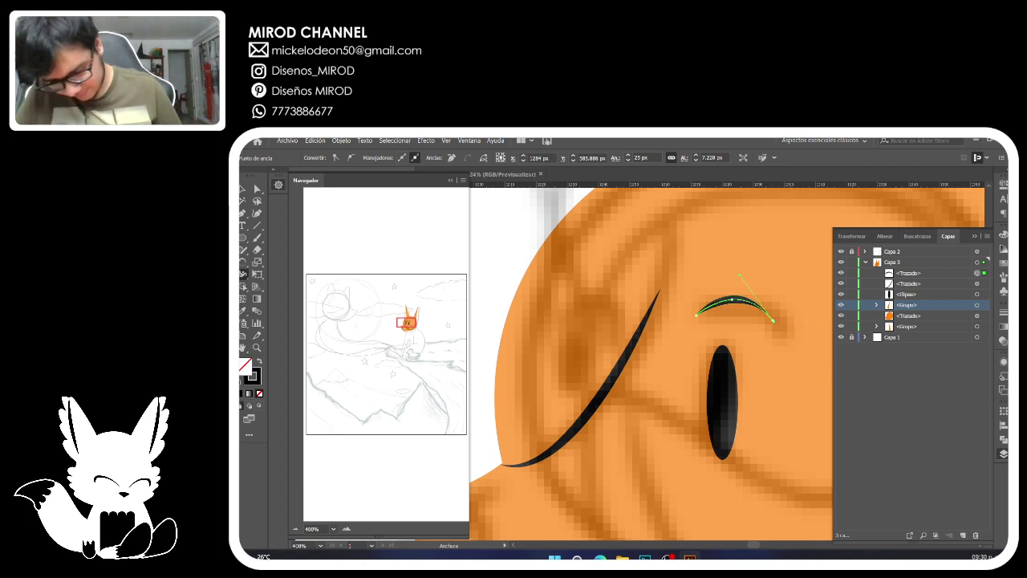
left_click_drag(731, 299, 732, 296)
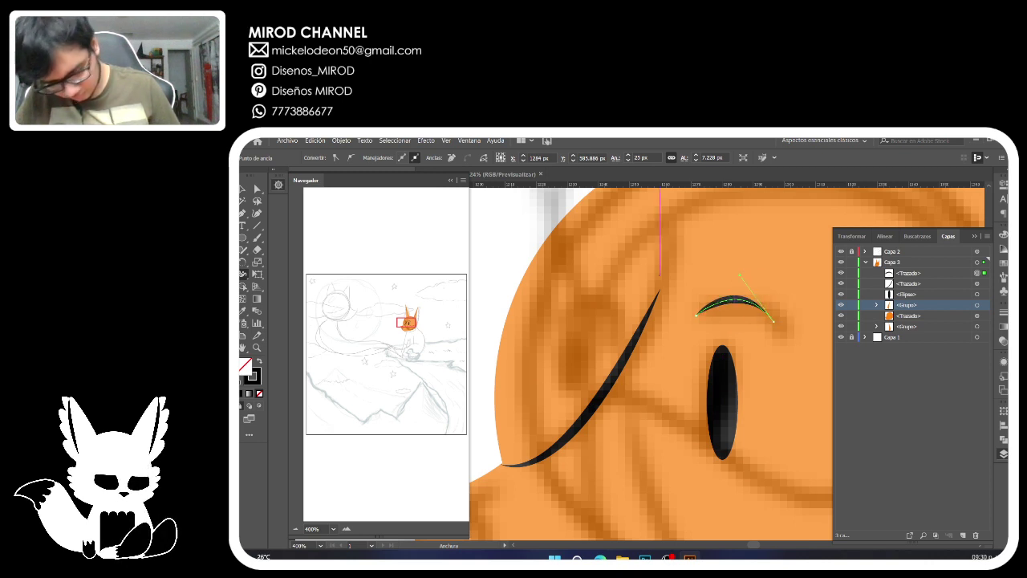
key("a")
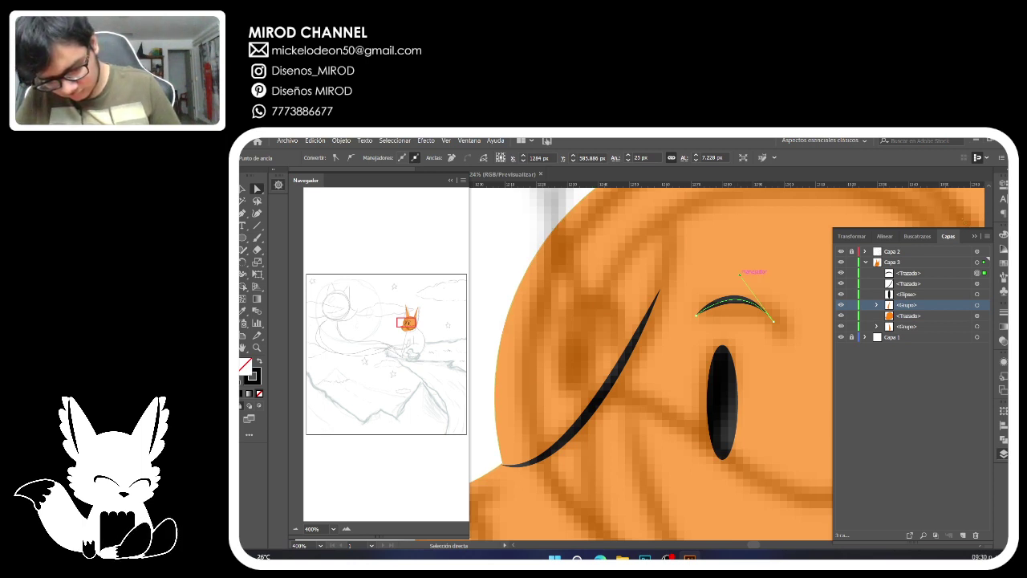
left_click_drag(740, 274, 739, 280)
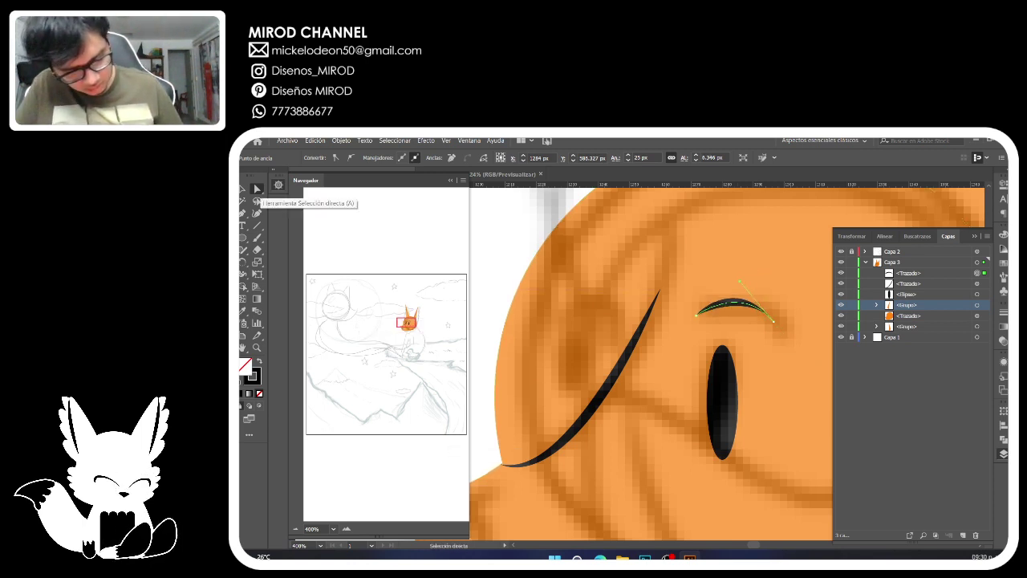
Shift the muzzle line's lower anchor point slightly inward and adjust the handles at both ends for a rounder curve.
left_click(503, 464)
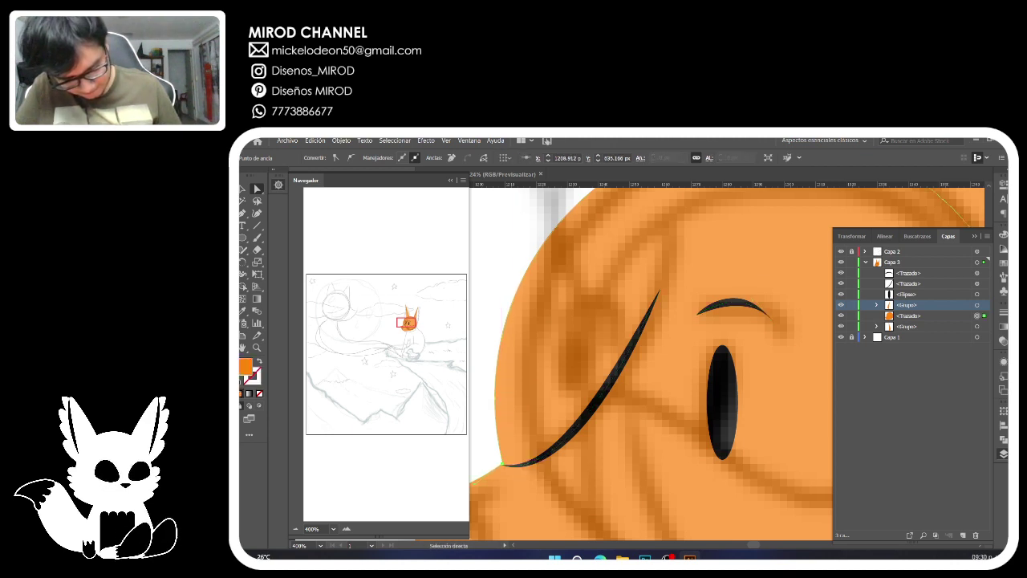
left_click(499, 465)
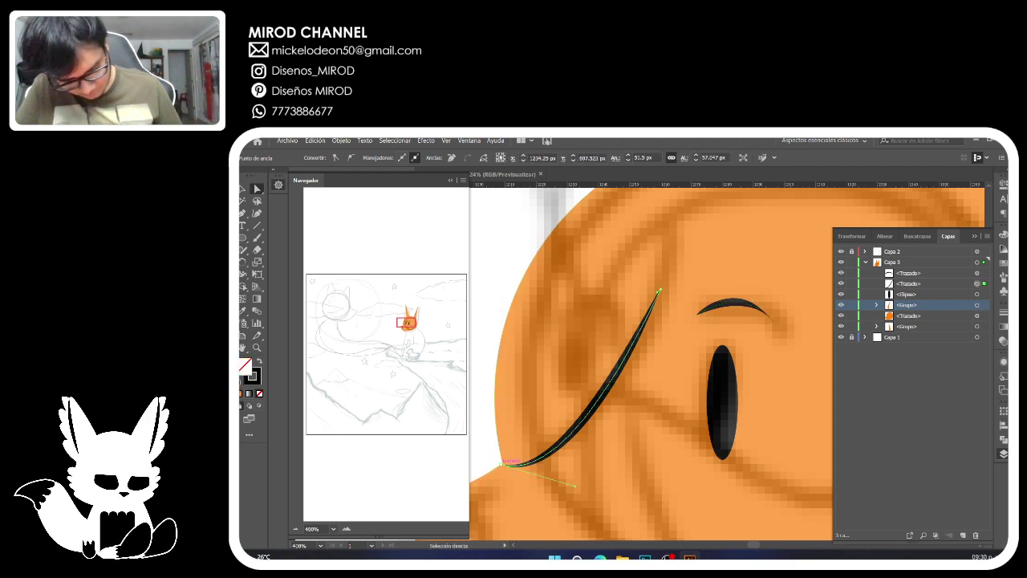
left_click(511, 463)
left_click_drag(503, 464, 506, 464)
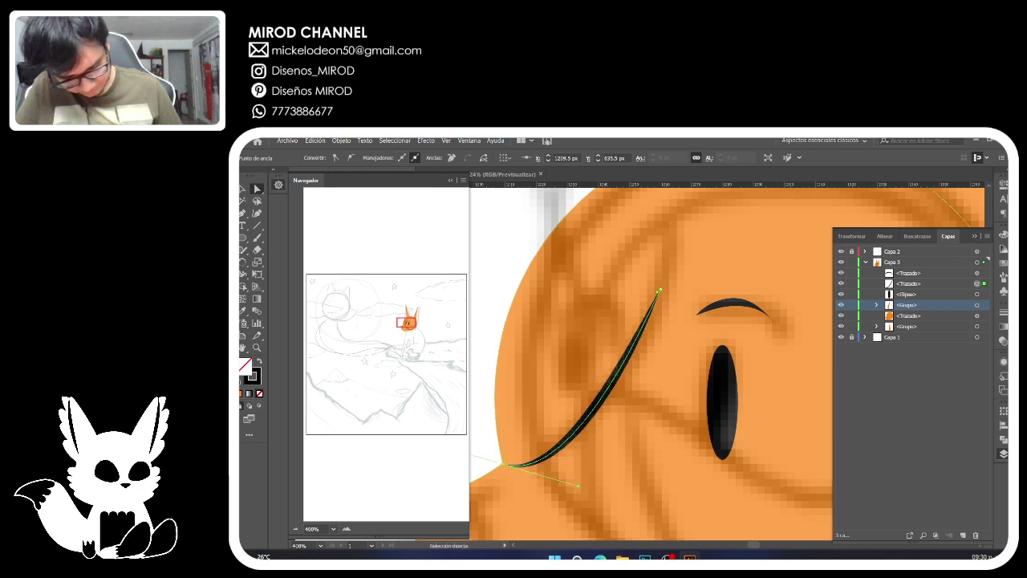
left_click_drag(579, 484, 590, 473)
left_click_drag(660, 291, 659, 319)
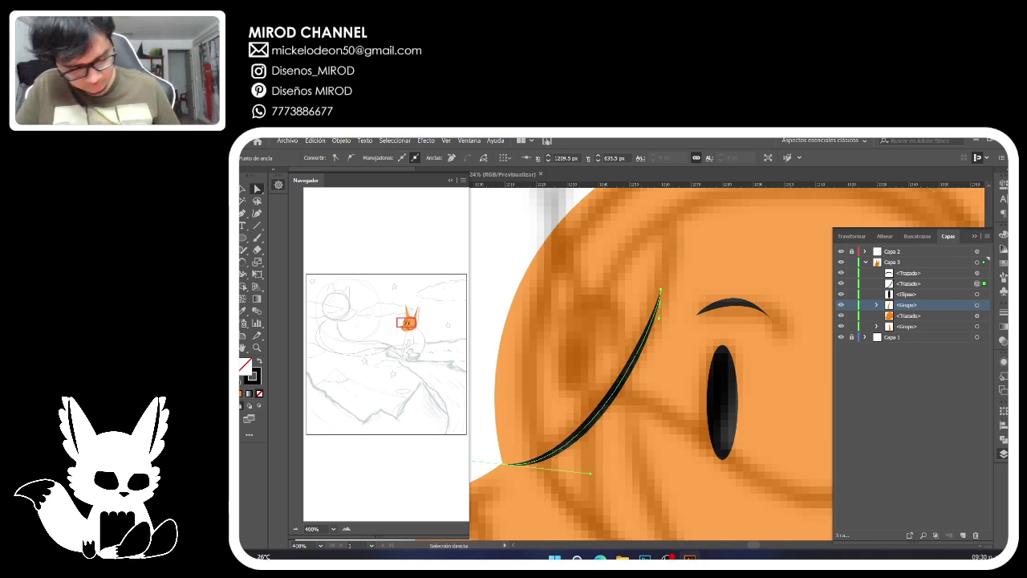
Group the black eye ellipse with the eyebrow above it.
mouse_move(610, 369)
left_mouse_down()
mouse_move(828, 351)
mouse_move(524, 369)
mouse_move(617, 369)
left_mouse_up()
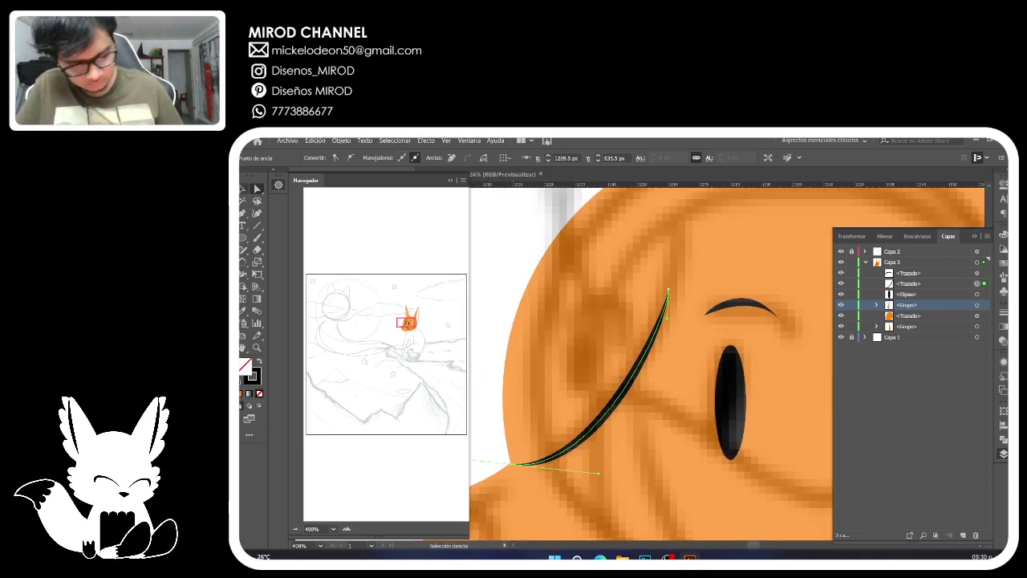
key("v")
left_click(730, 403)
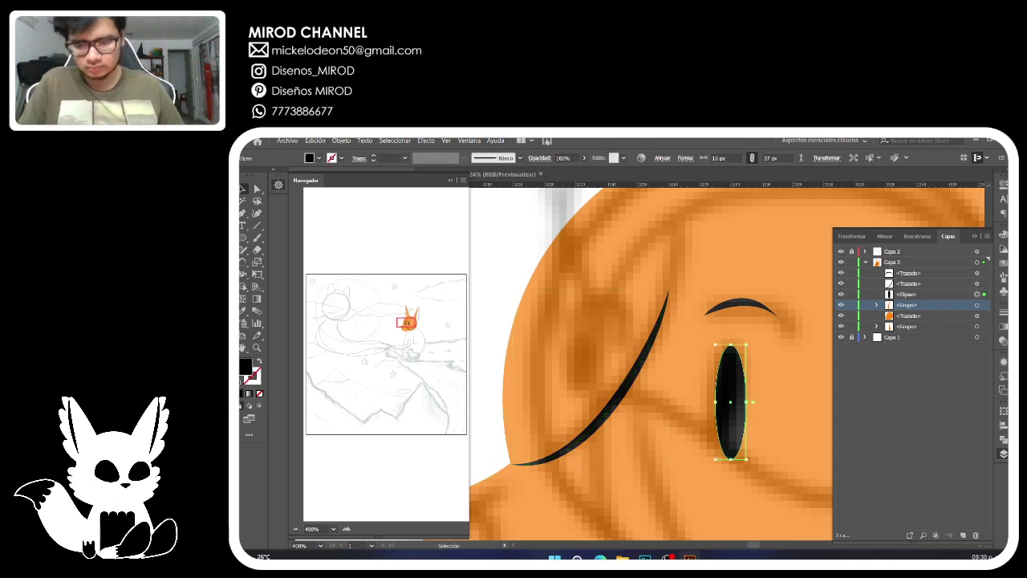
left_click(741, 303, "shift")
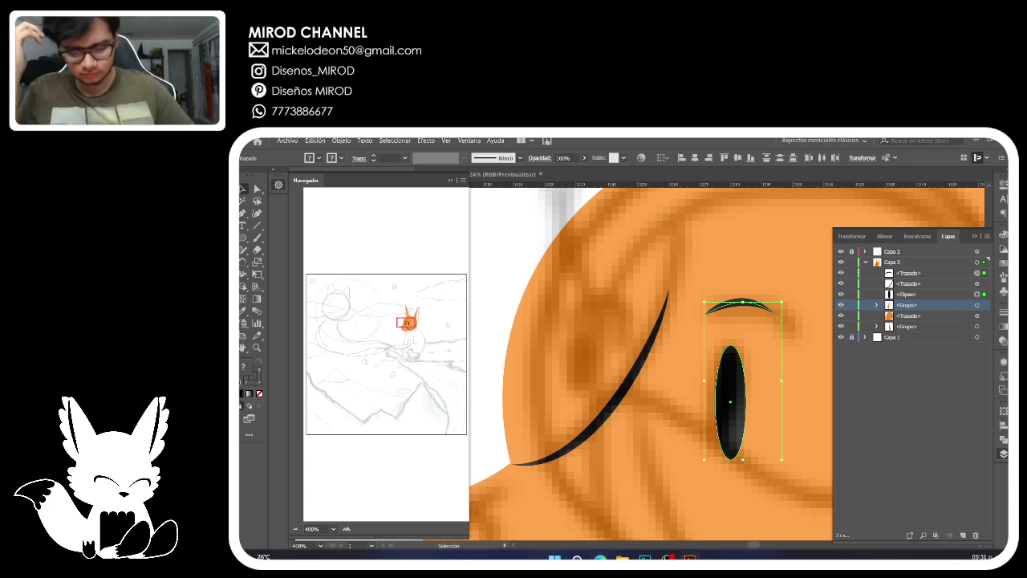
key("ctrl+g")
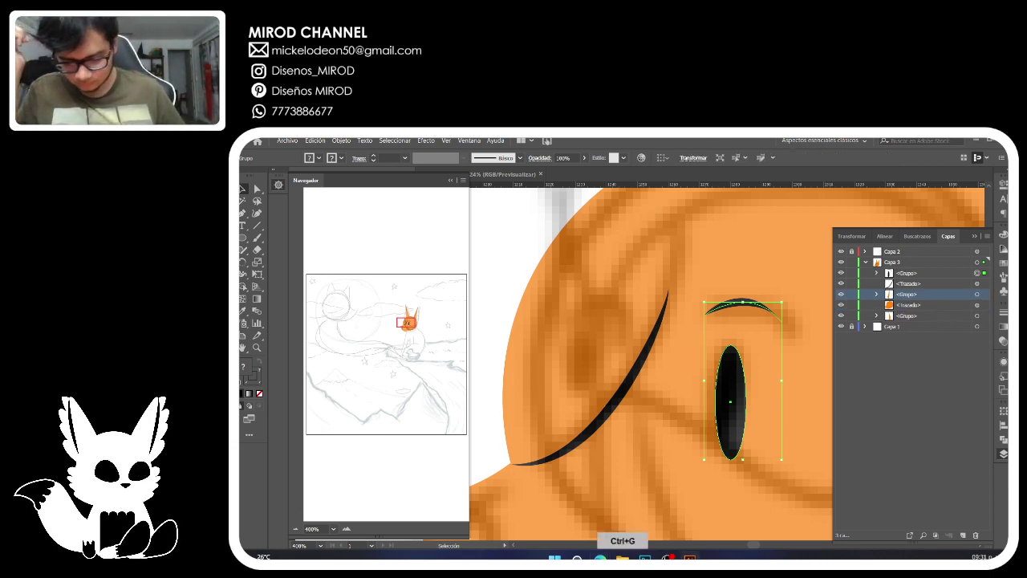
Duplicate the eye and eyebrow group onto the other side of the muzzle line as the second eye.
key("a")
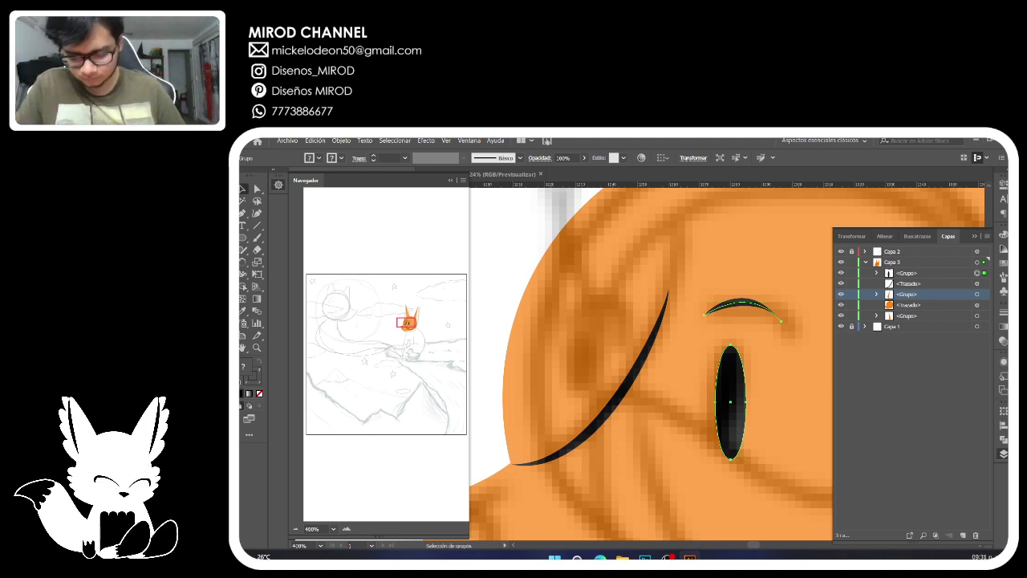
left_click_drag(734, 365, 578, 325)
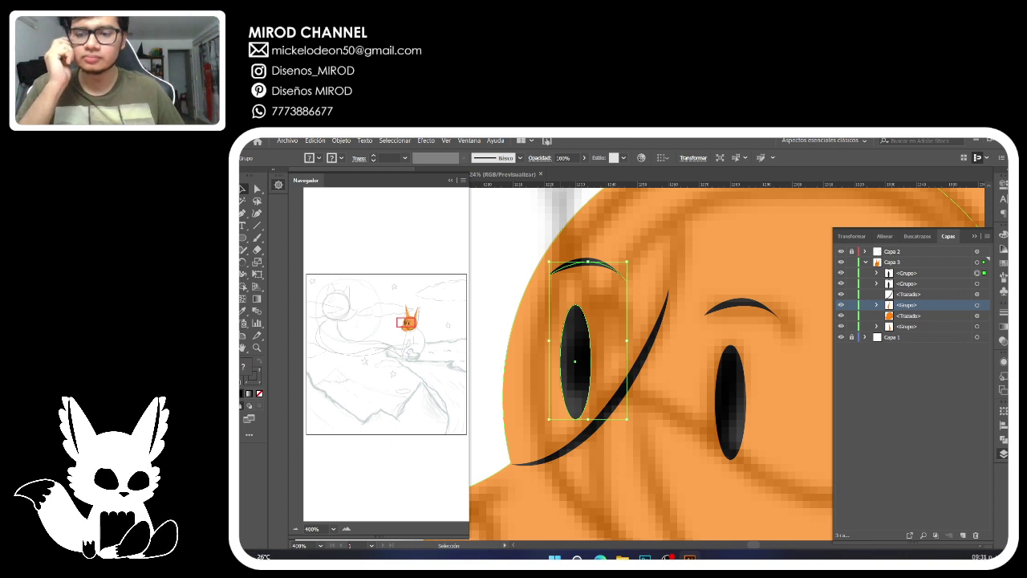
left_click_drag(590, 386, 601, 397)
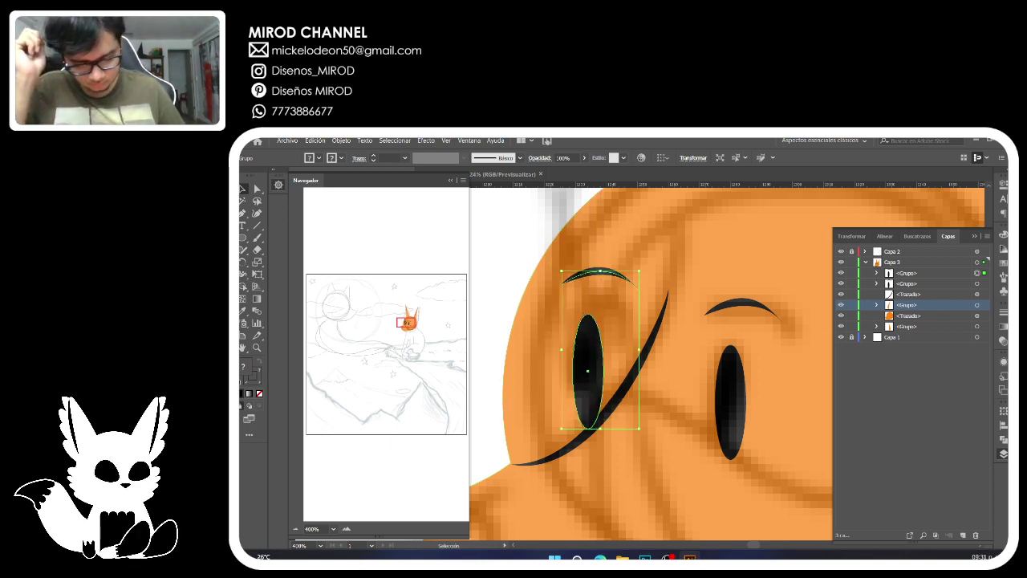
left_click(515, 257)
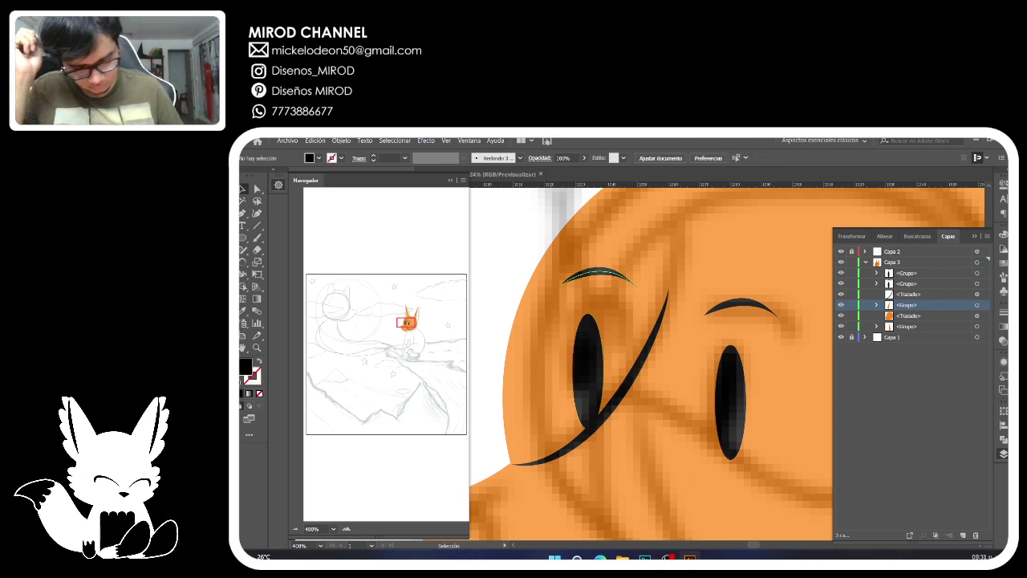
Try to nudge the duplicated eyebrow's curve to the left and down.
key("a")
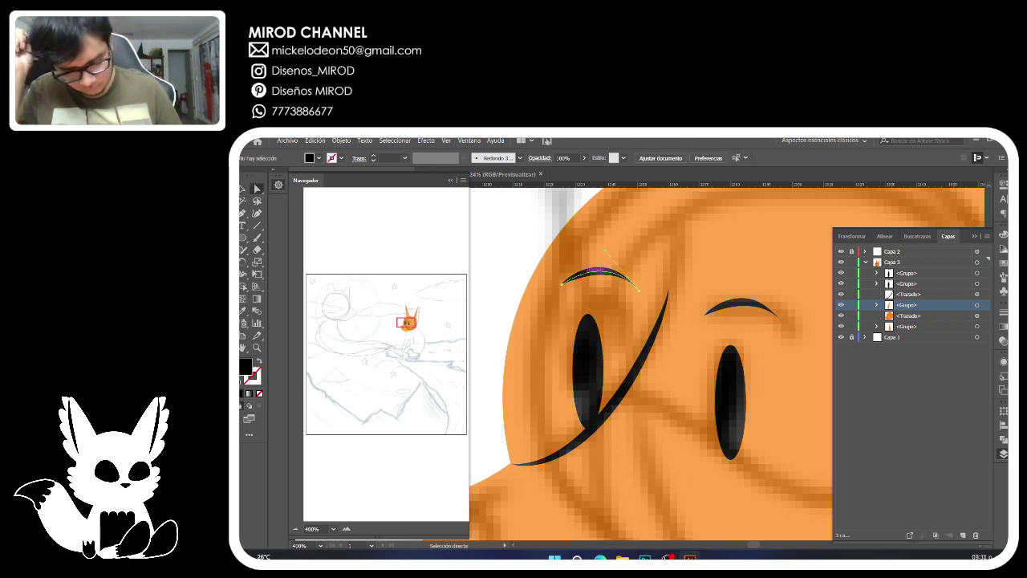
left_click(609, 273)
key("v")
key("Left")
key("Left")
key("Left")
key("Left")
key("Left")
key("Left")
key("Left")
key("Left")
key("Left")
key("Left")
key("Left")
key("Left")
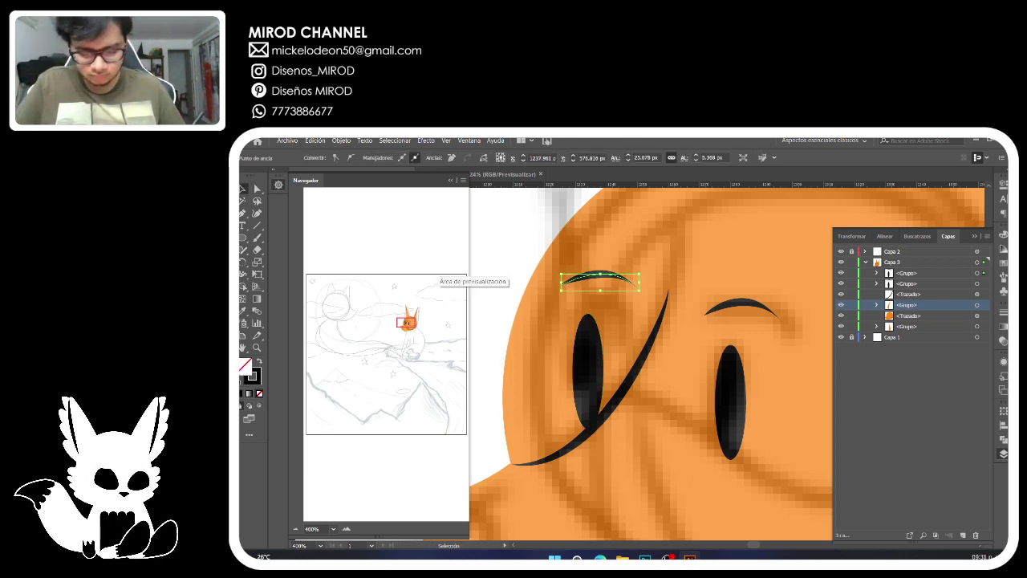
key("Down")
key("Down")
key("Down")
key("Down")
key("Down")
key("Down")
key("Down")
key("Down")
key("Down")
key("Down")
key("Down")
Undo the nudges made to the duplicated eyebrow.
key("ctrl+z")
key("ctrl+z")
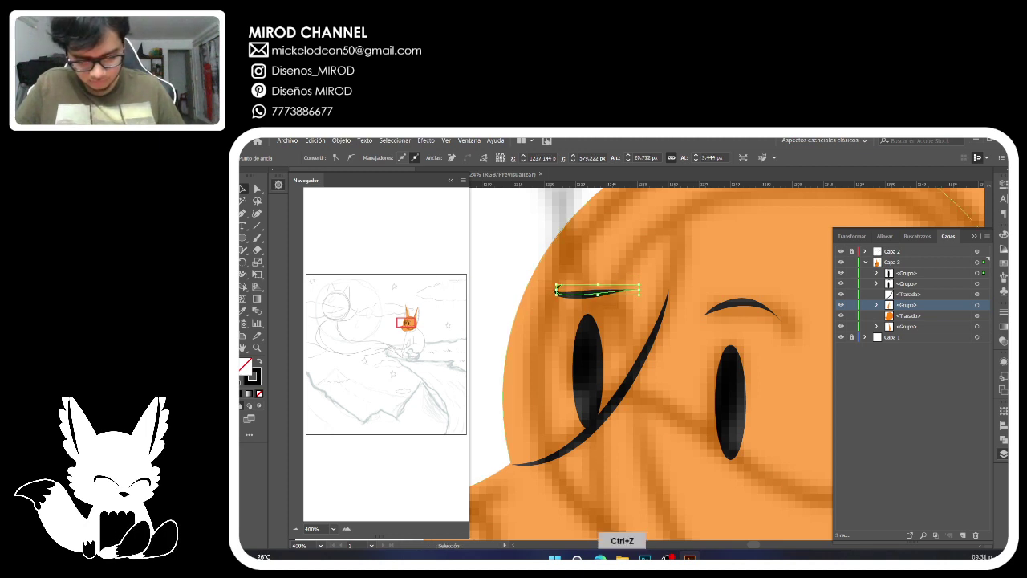
key("ctrl+z")
key("ctrl+z")
key("ctrl+z")
key("ctrl+z")
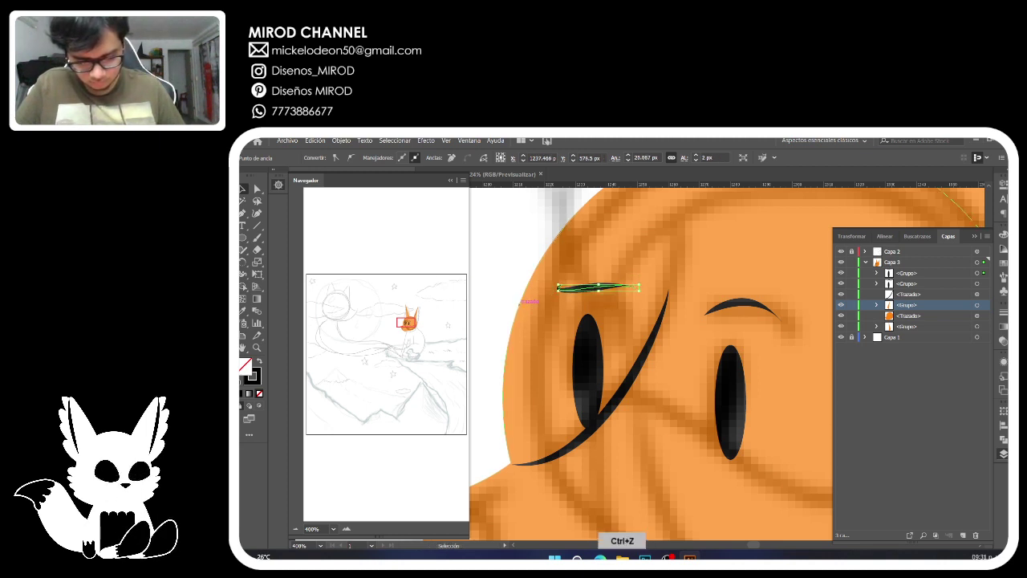
key("ctrl+z")
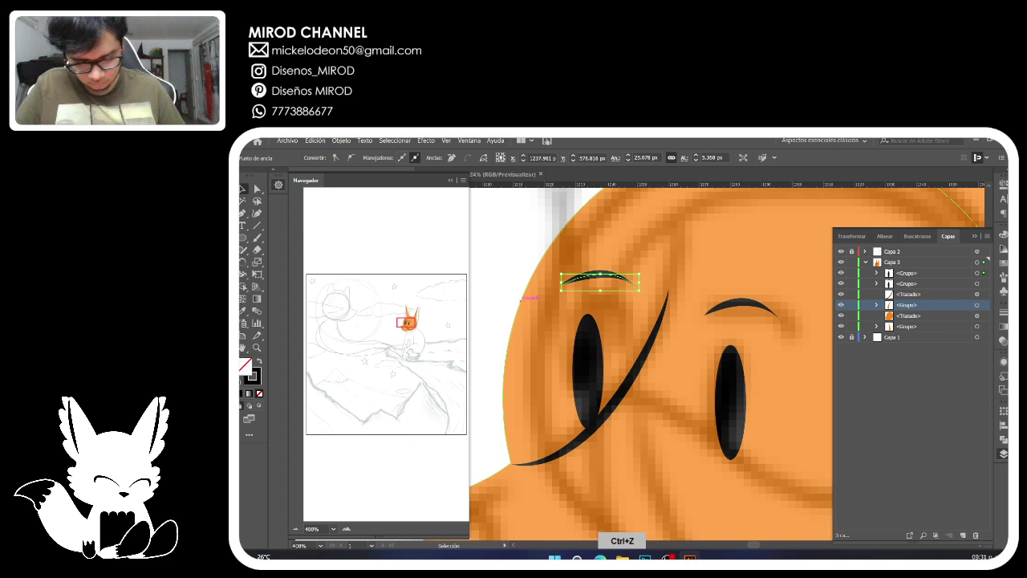
key("ctrl+z")
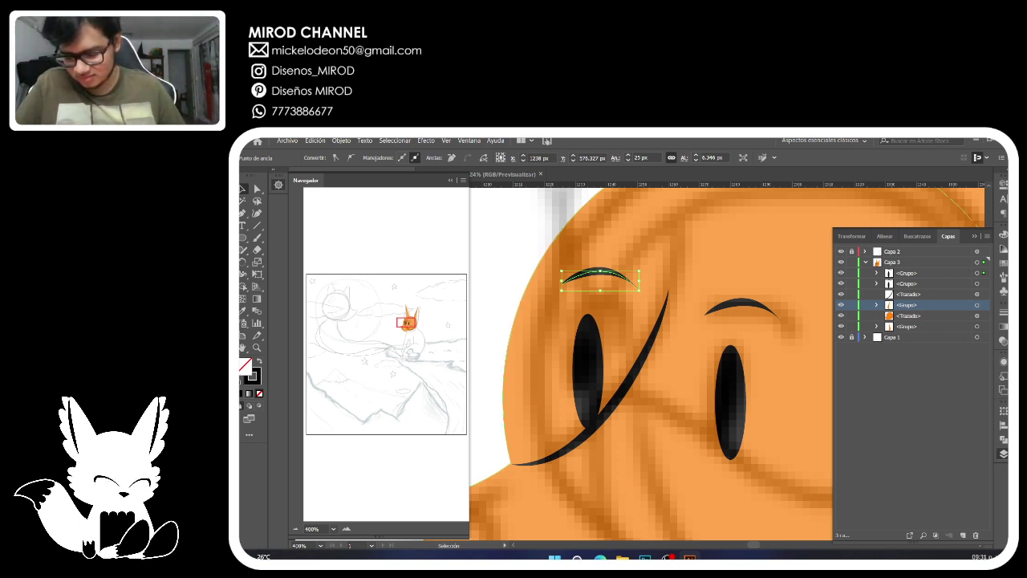
key("a")
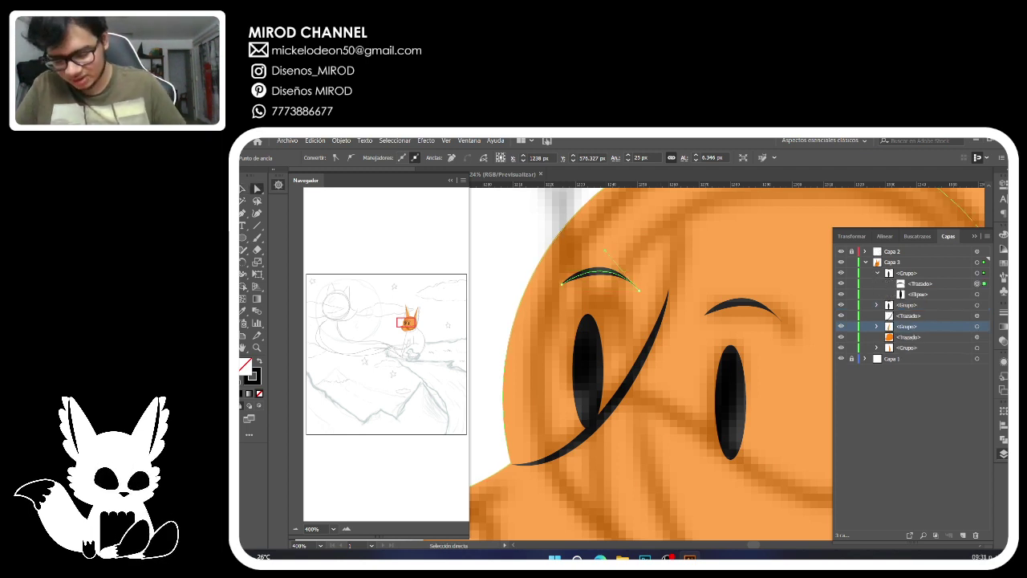
key("v")
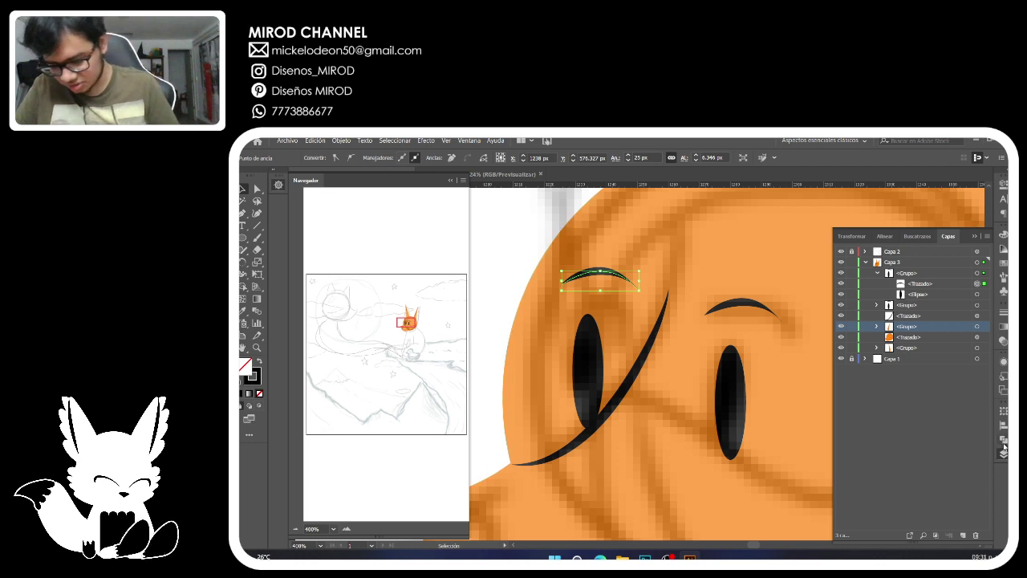
left_click(1003, 439)
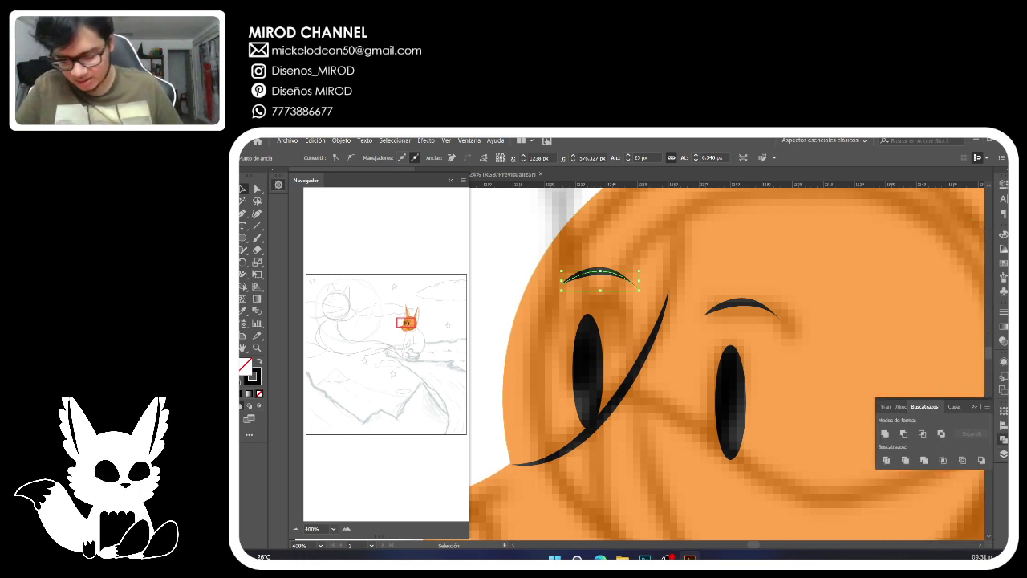
key("ctrl+z")
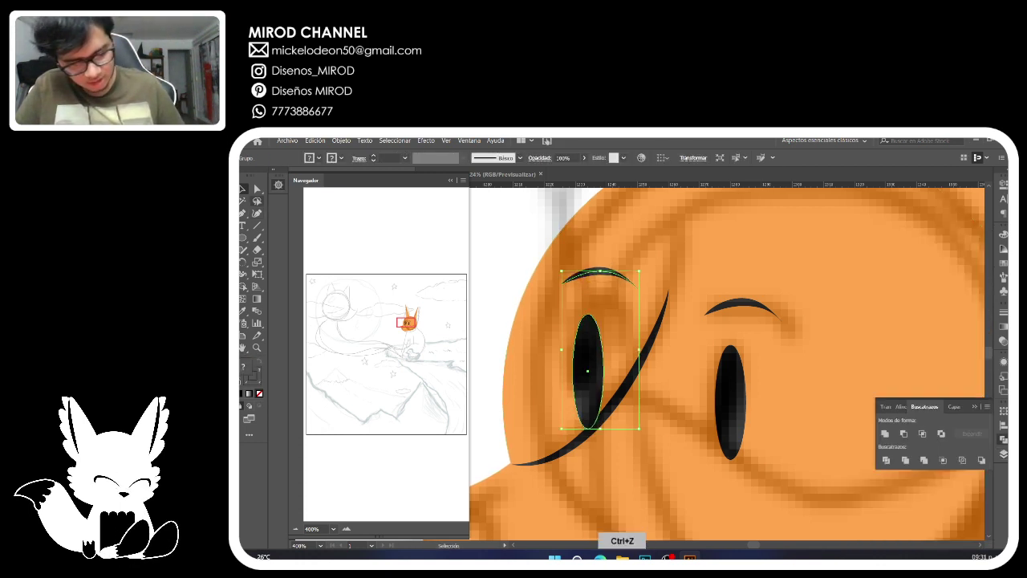
Try to reshape the duplicated eyebrow's curve by moving its outer anchor point outward and down.
key("a")
left_click(609, 251)
left_click(600, 272)
left_click_drag(573, 275, 557, 287)
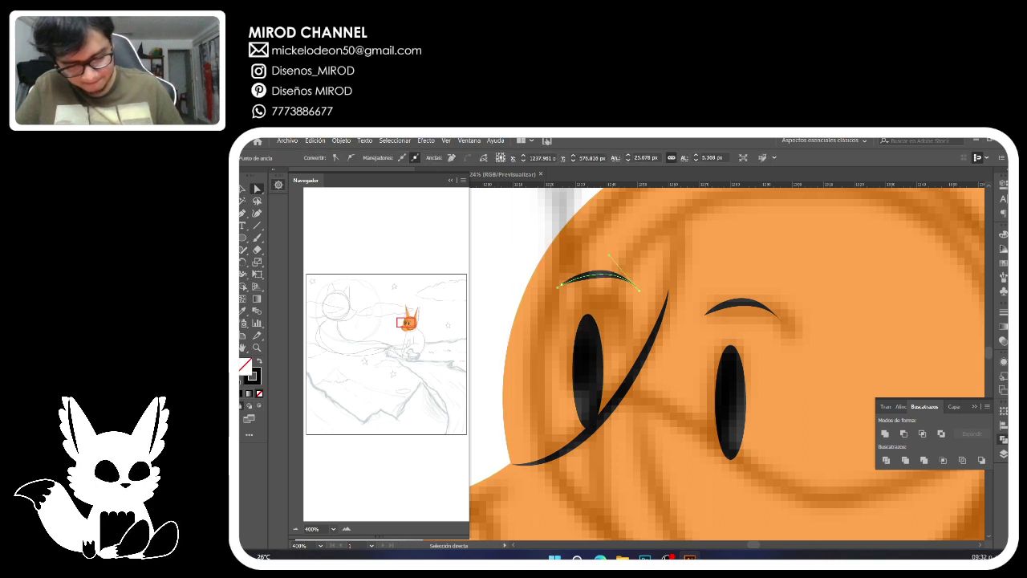
key("v")
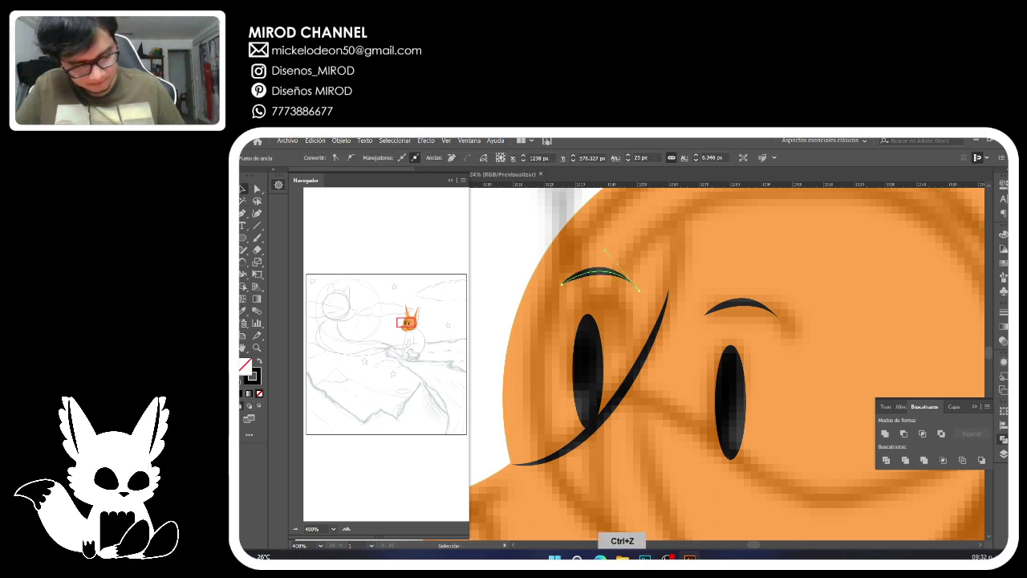
key("ctrl+z")
key("ctrl+z")
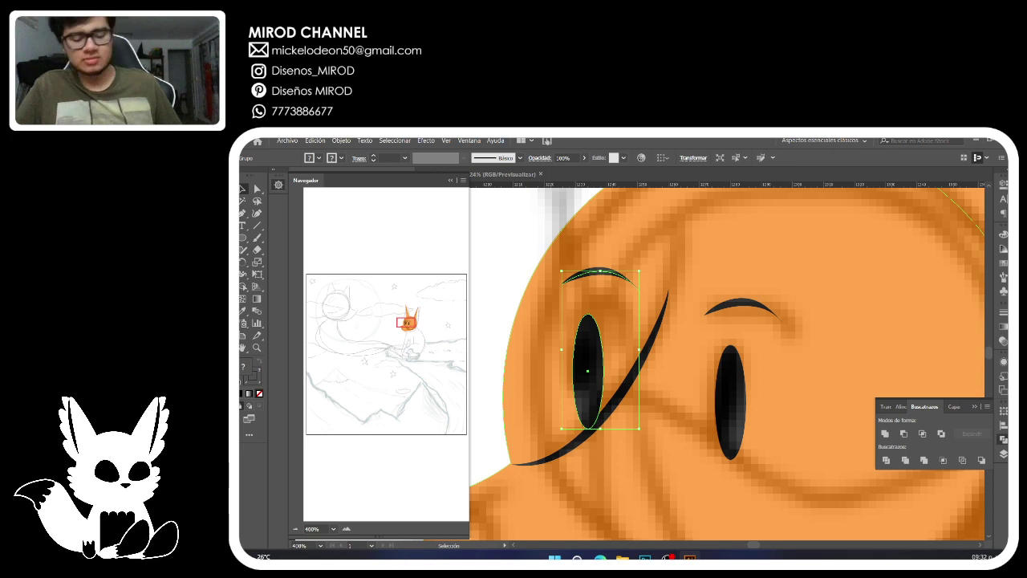
Select only the eyebrow path inside the duplicated eye group and nudge it down and slightly left, closer to the eye.
left_click(1004, 455)
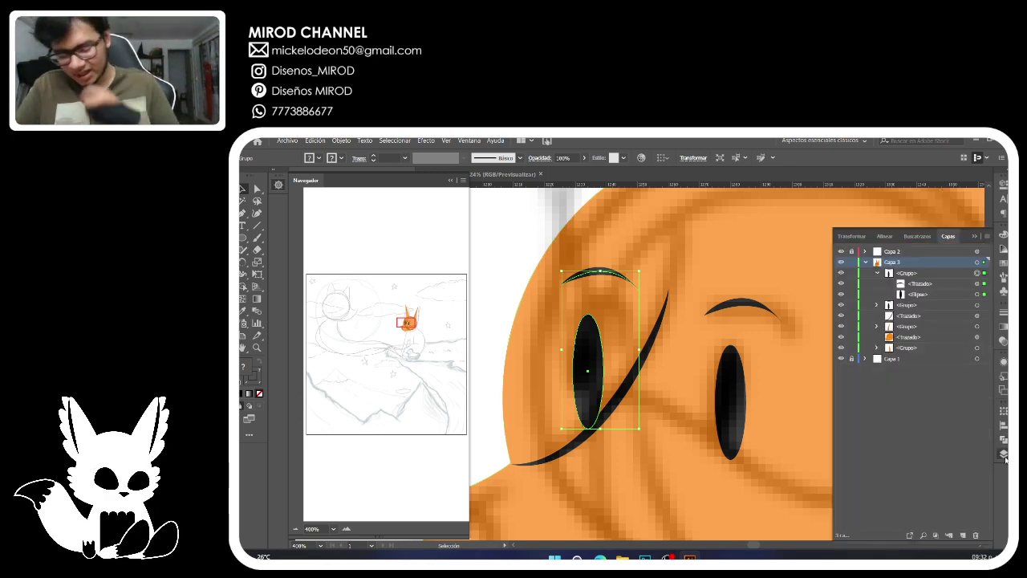
left_click(976, 283)
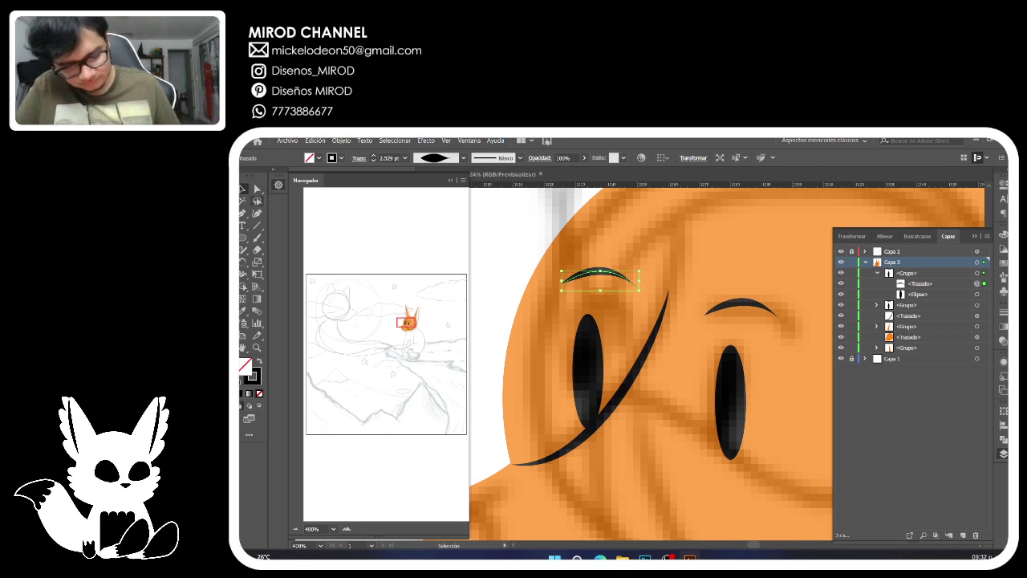
key("Down")
key("Down")
key("Down")
key("Left")
key("Down")
key("Down")
key("Down")
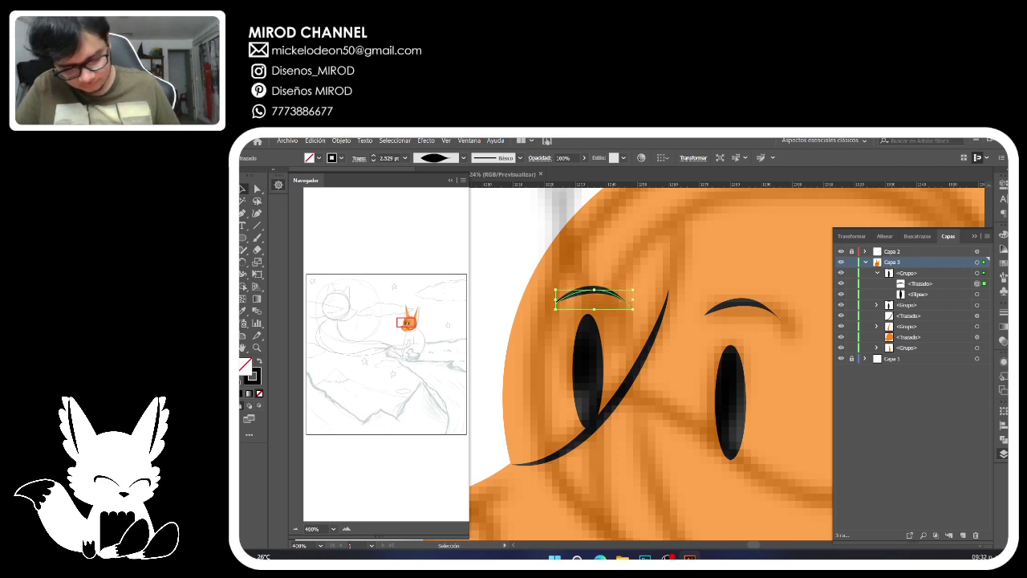
Thicken the tapered right end of the duplicated eyebrow with the Width tool.
key("a")
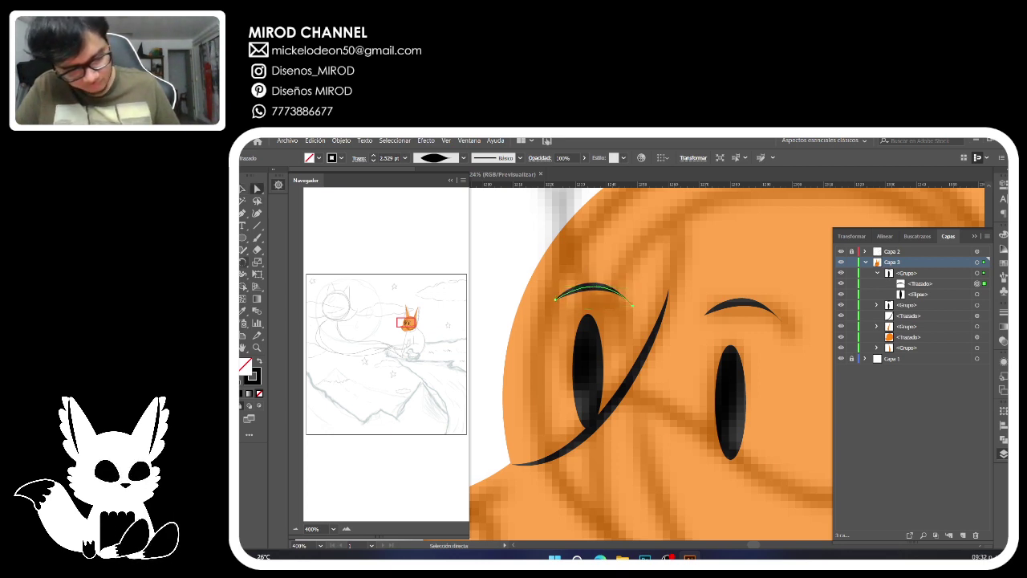
left_click(243, 274)
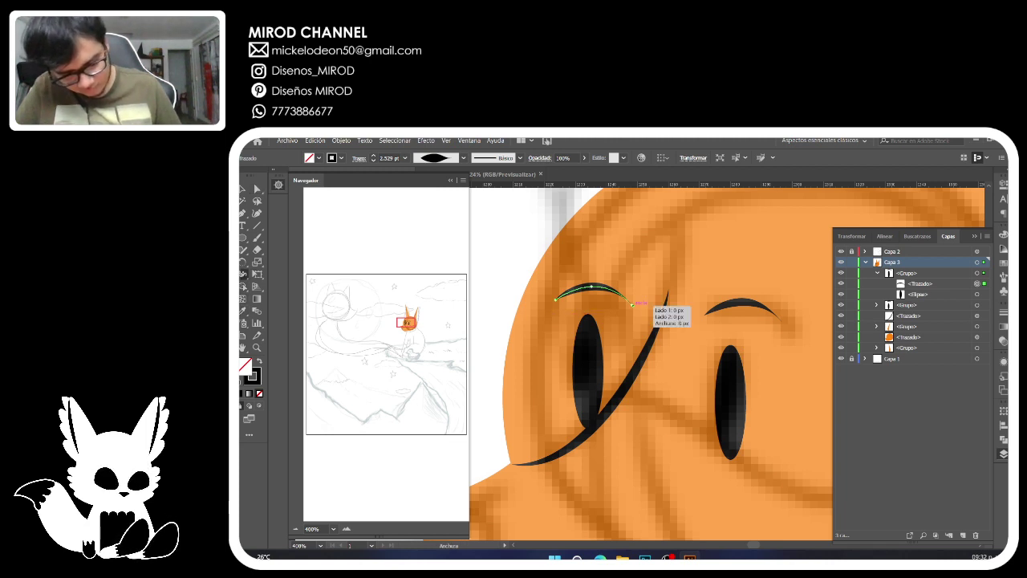
mouse_move(632, 305)
left_mouse_down()
mouse_move(637, 297)
mouse_move(633, 307)
left_mouse_up()
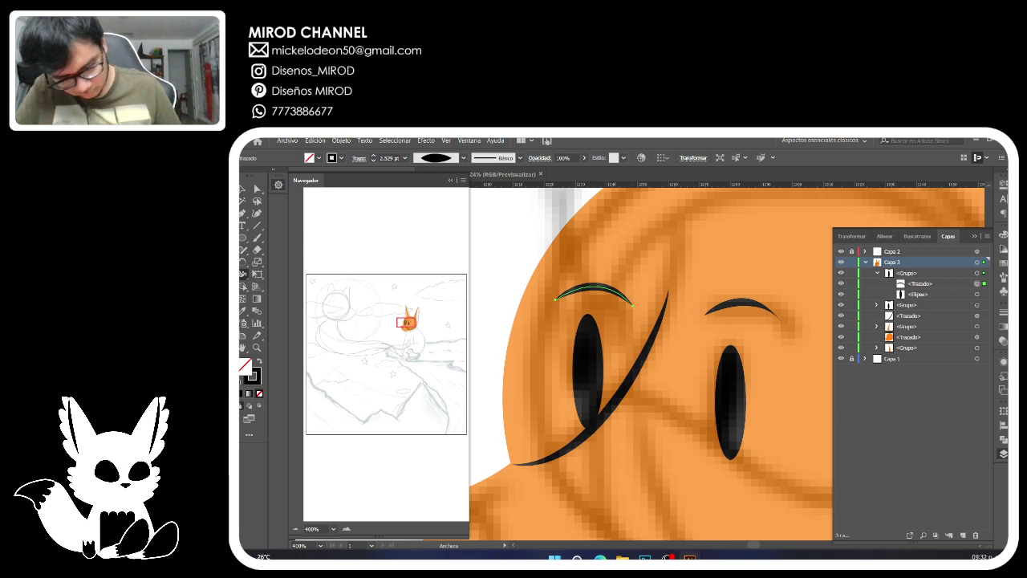
Thicken the tapered right end of the original eyebrow with the Width tool and deselect it.
key("a")
left_click(781, 321)
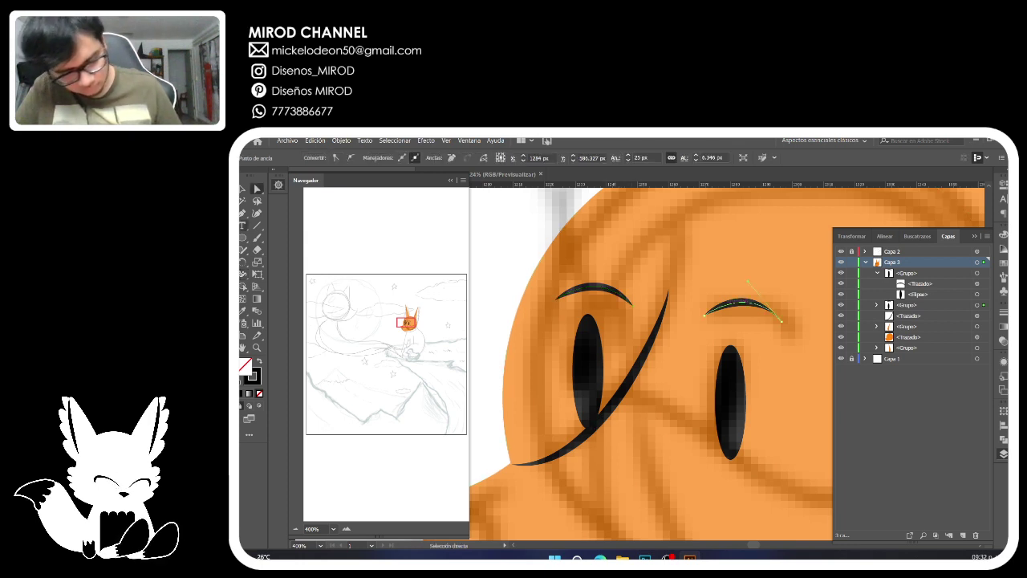
key("shift+w")
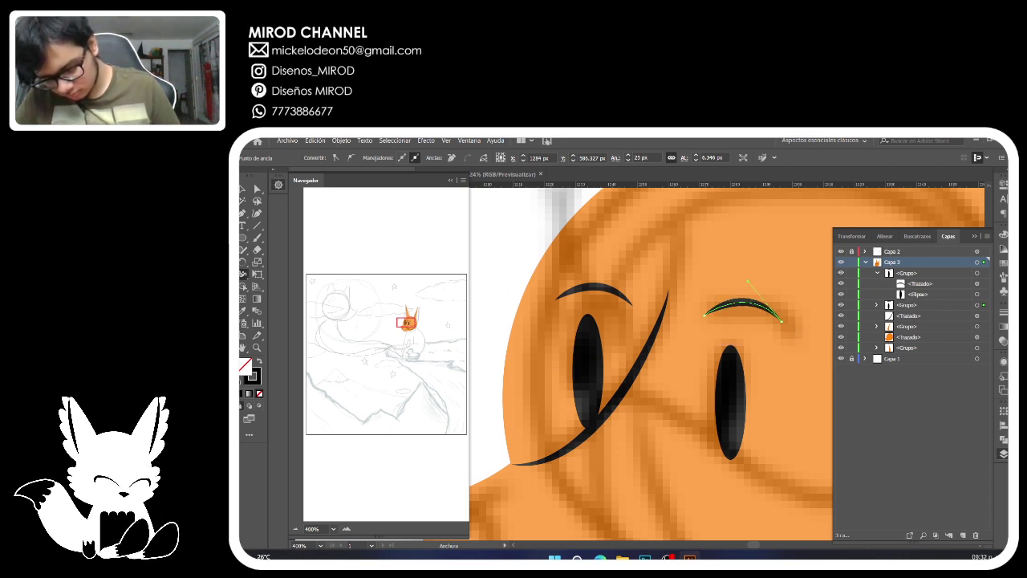
key("a")
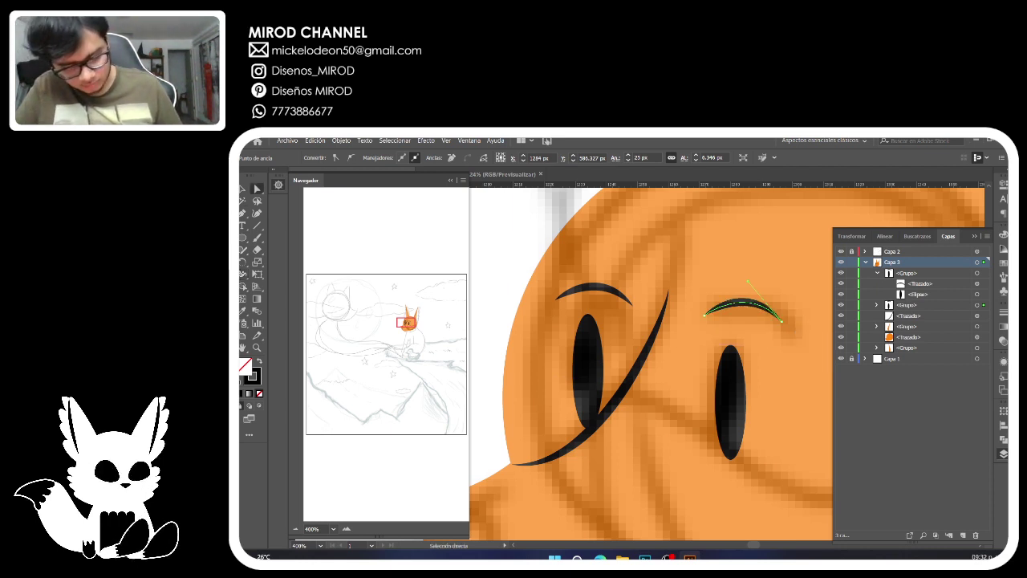
key("ctrl+shift+a")
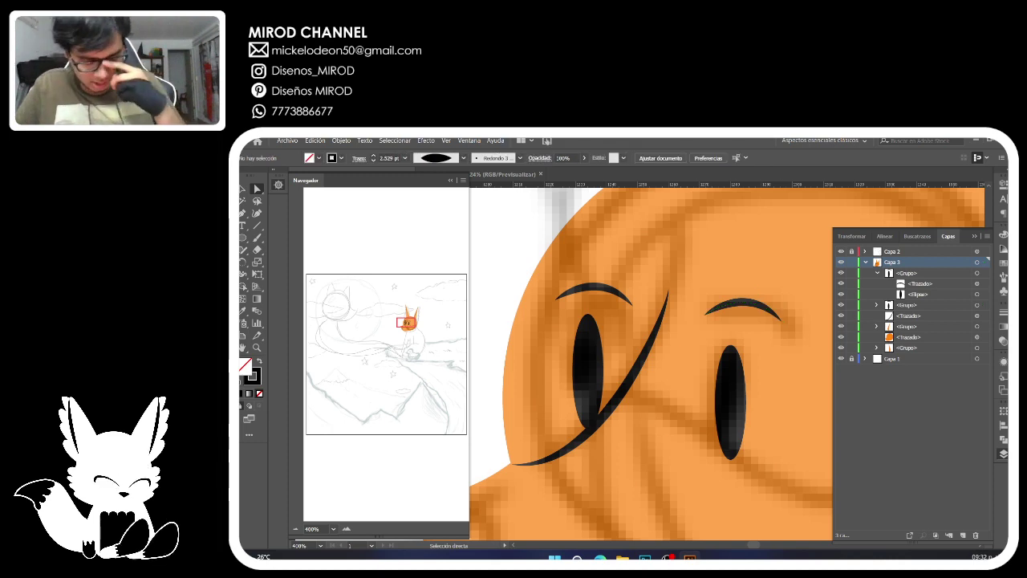
Copy the orange head shape and paste the copy in front, in the same place.
left_click_drag(626, 449, 706, 326)
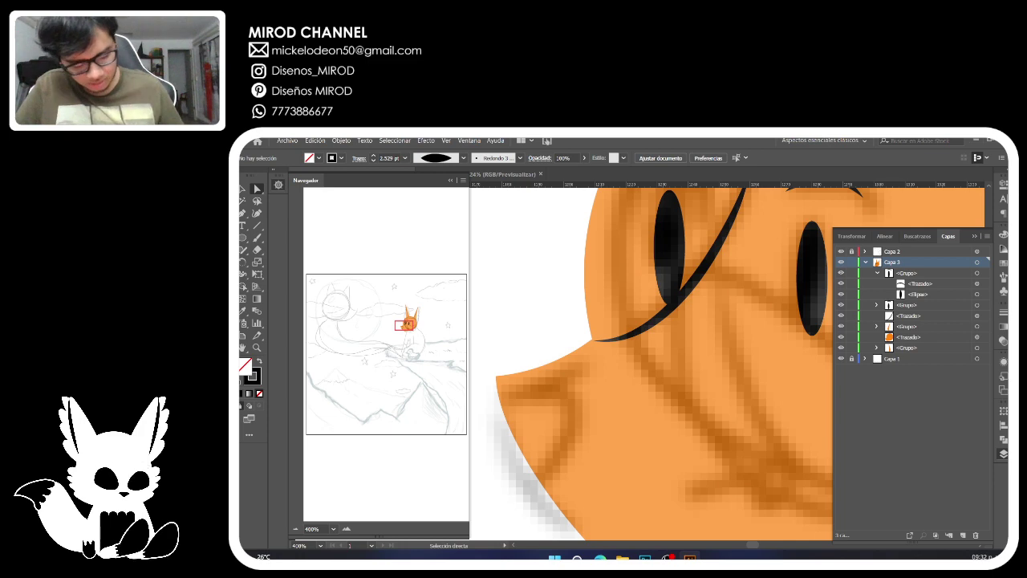
key("ctrl+minus")
key("ctrl+minus")
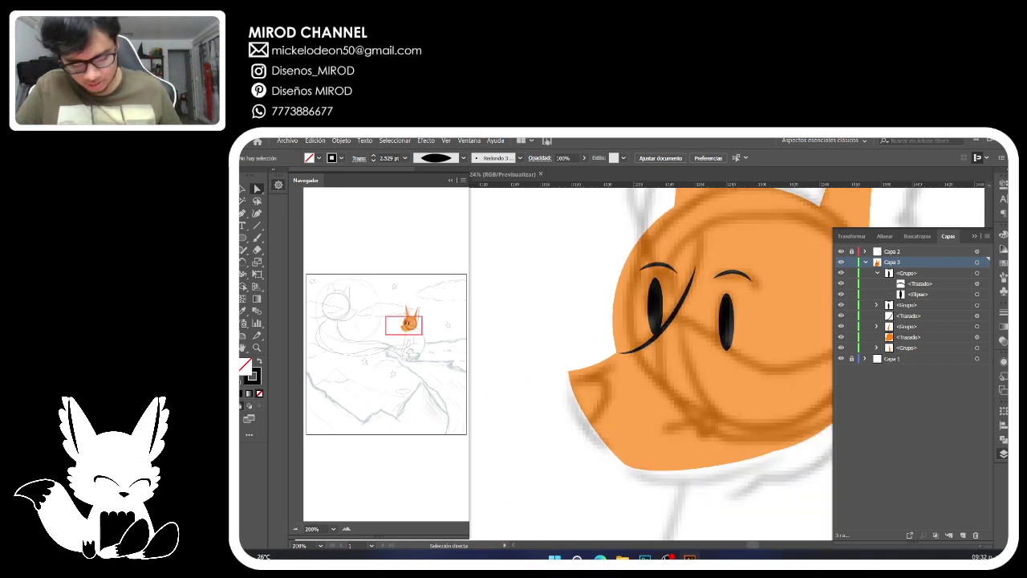
left_click(614, 409)
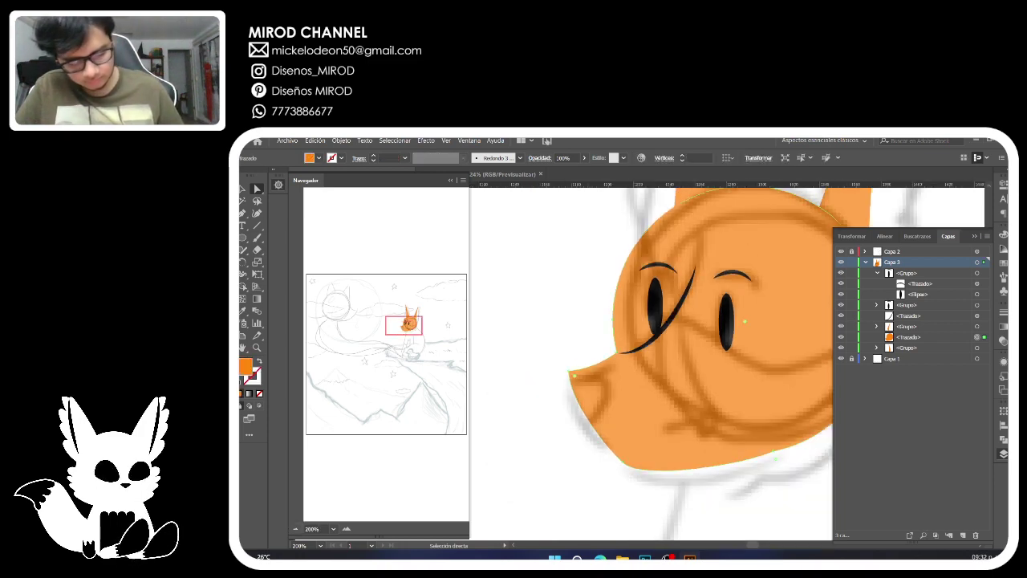
left_click(243, 189)
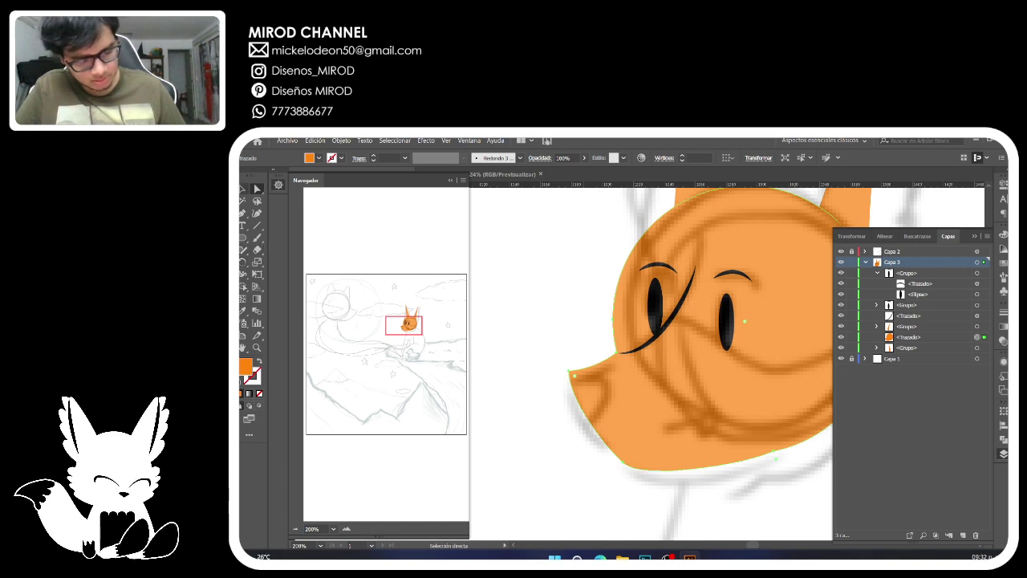
key("ctrl+c")
key("ctrl+f")
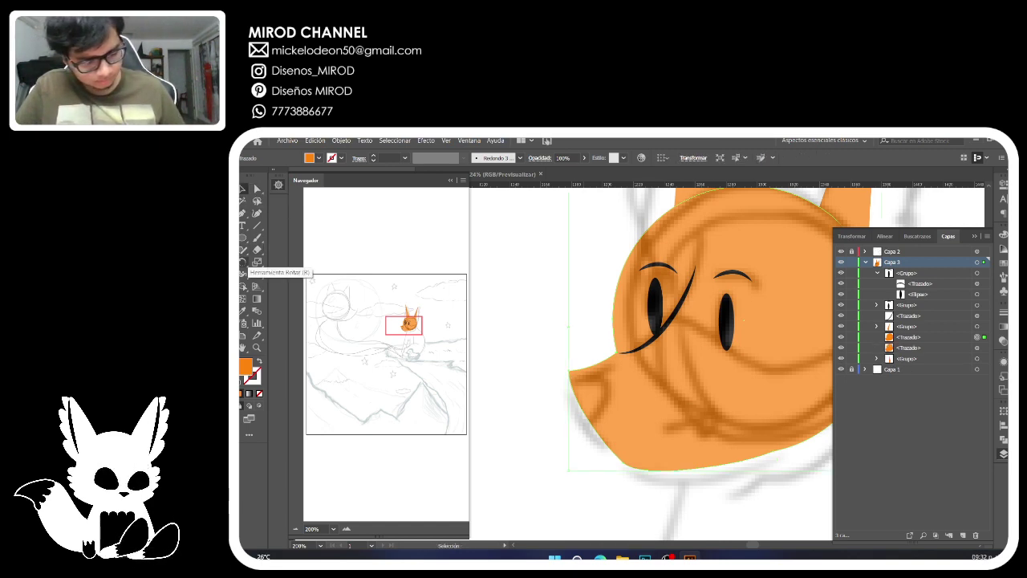
Try to separate the nose tip from the copied head shape by erasing a curved band across the snout.
left_click(256, 249)
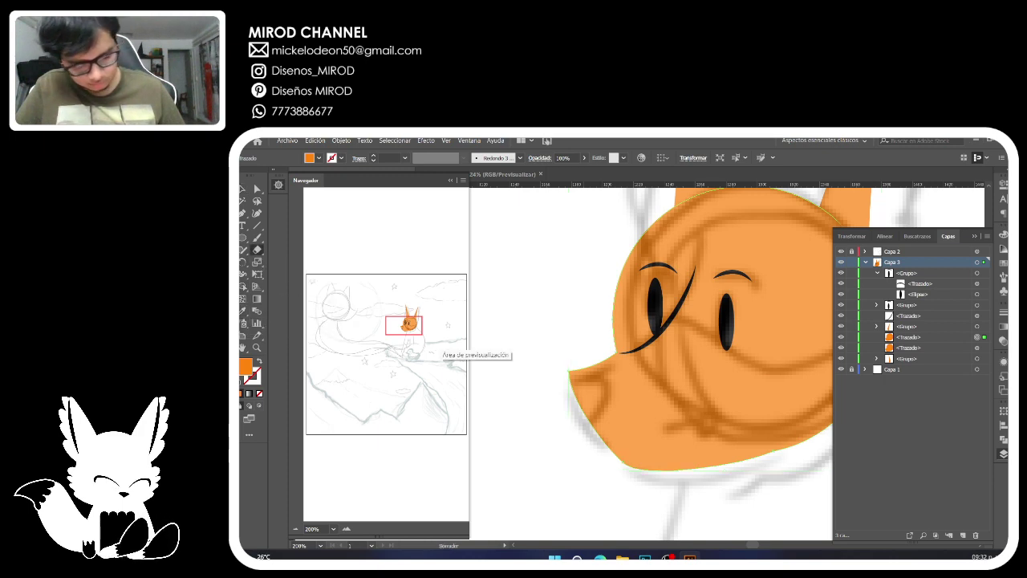
left_click_drag(595, 360, 564, 426)
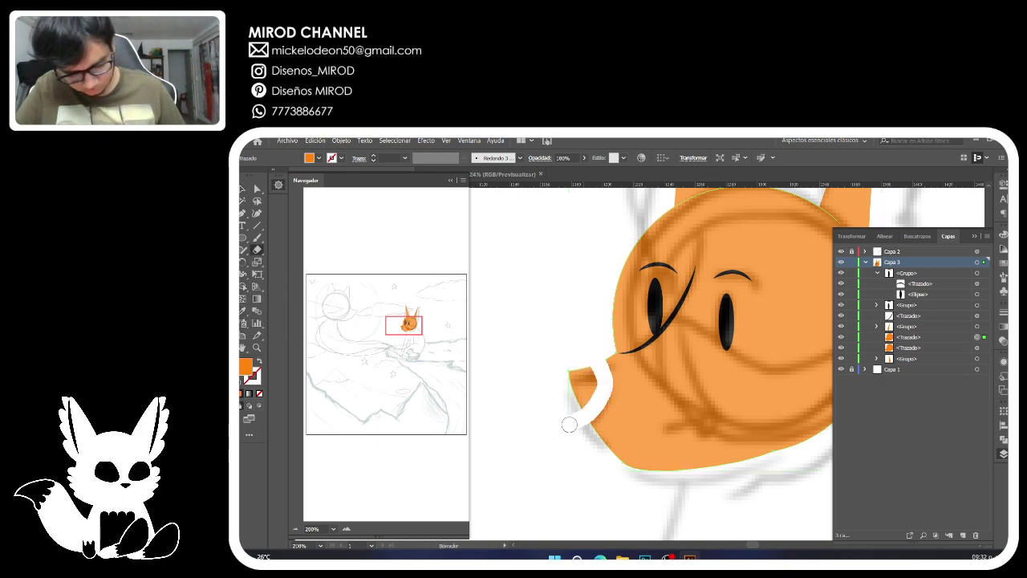
key("ctrl+z")
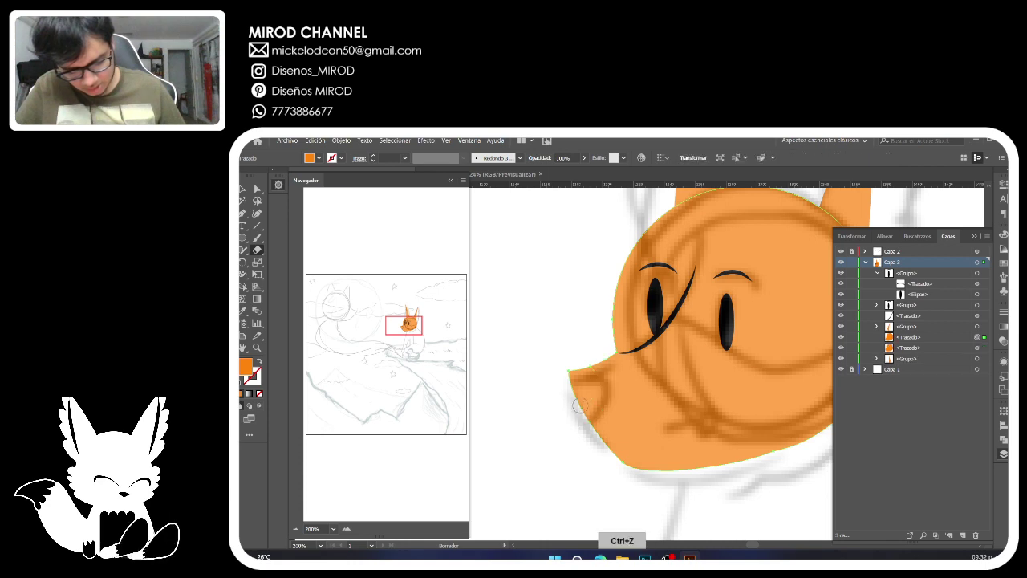
mouse_move(594, 363)
left_mouse_down()
mouse_move(611, 393)
mouse_move(575, 434)
left_mouse_up()
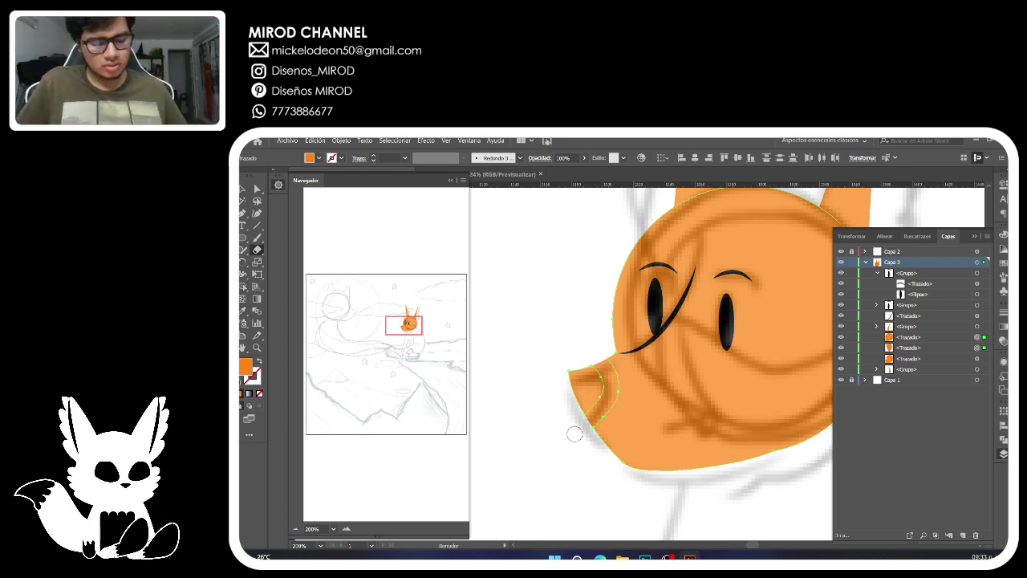
Try to simplify the cut nose piece by deleting its edge anchor points and moving its upper corner outward.
key("p")
left_click(600, 378)
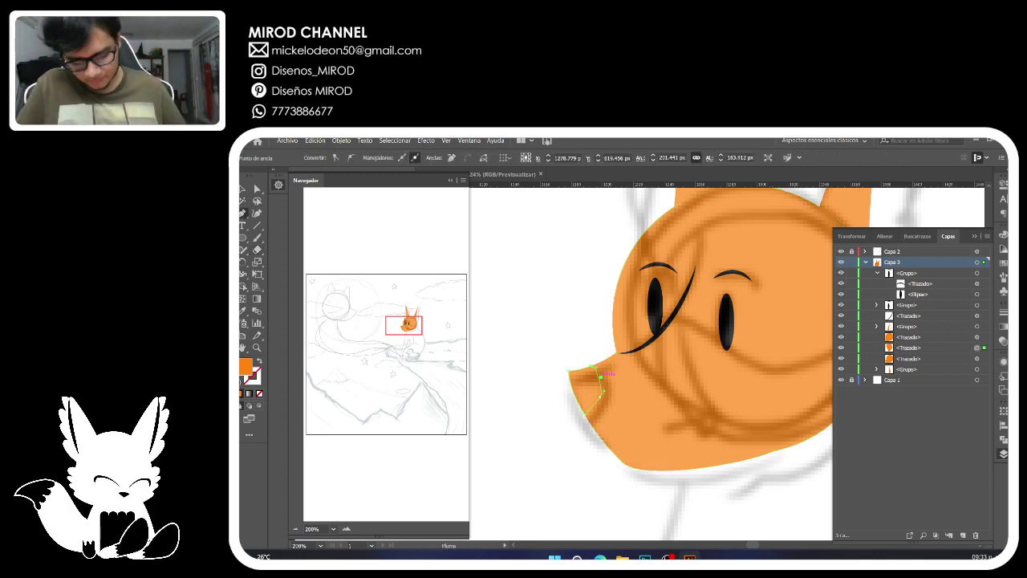
left_click(589, 411)
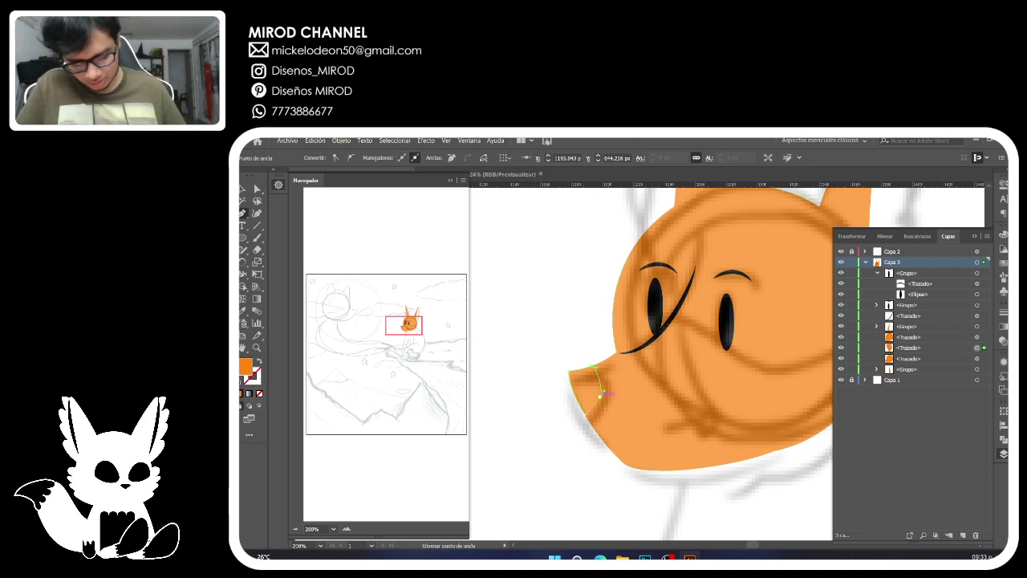
key("a")
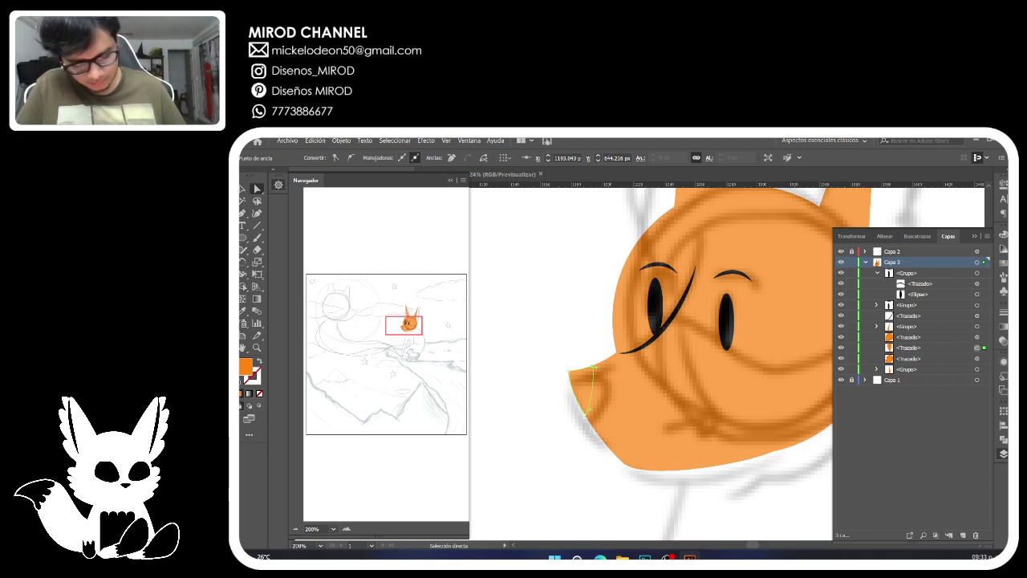
left_click(595, 366)
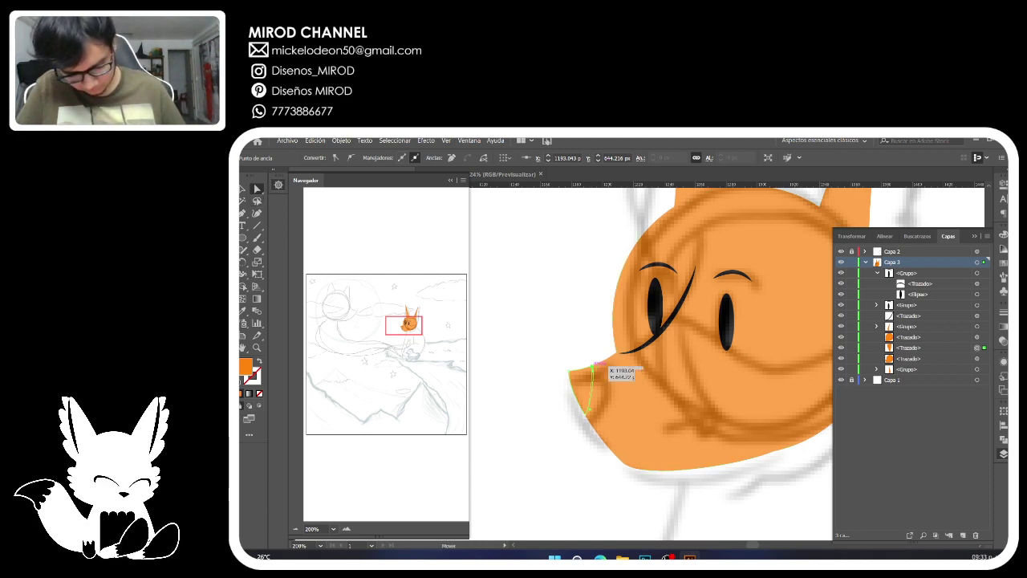
left_click_drag(594, 365, 599, 365)
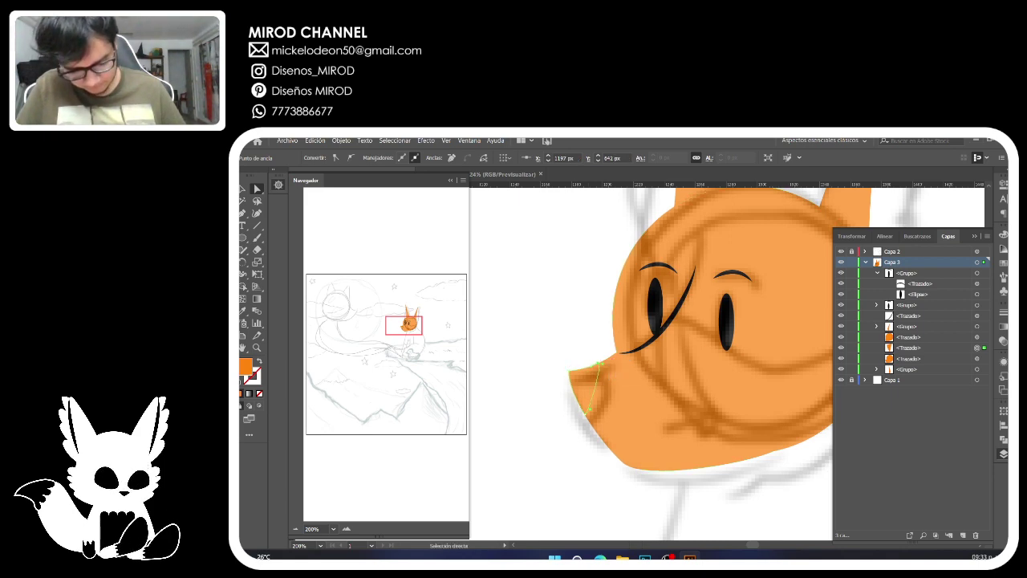
key("ctrl+z")
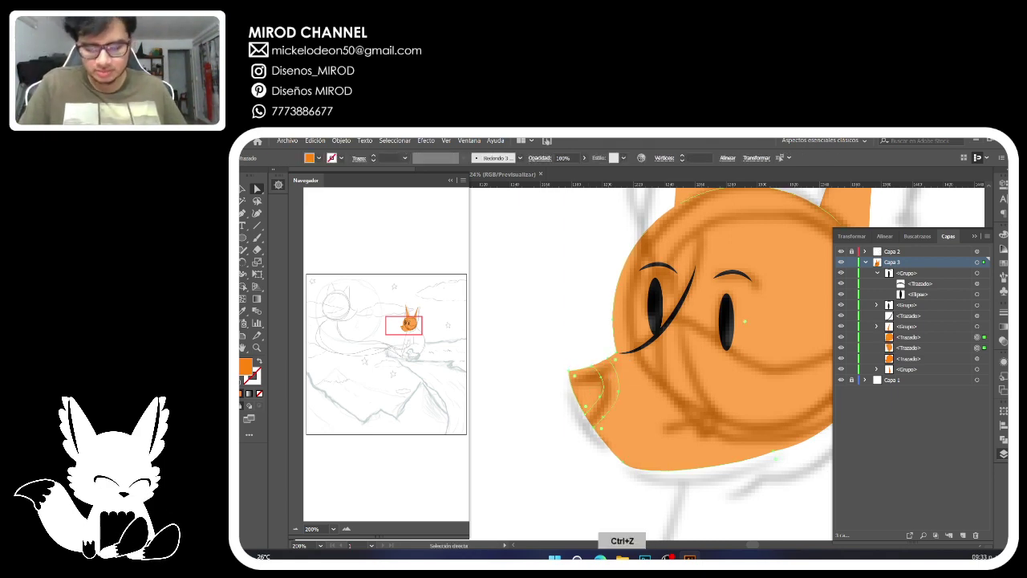
key("ctrl+z")
Erase a curved band across the snout of the copied head shape, following the sketched nose outline, to separate the nose tip.
key("shift+e")
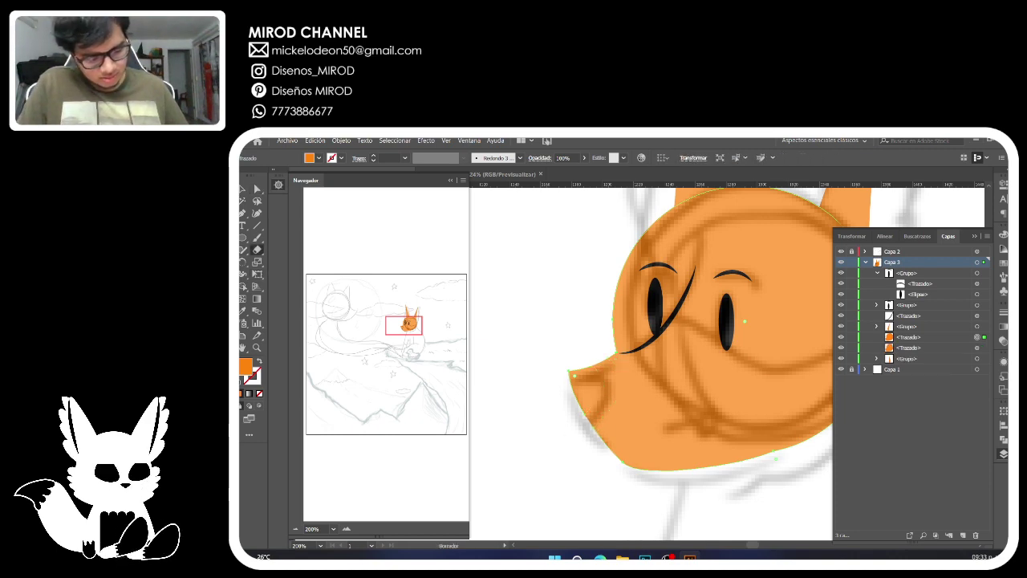
mouse_move(594, 359)
left_mouse_down()
mouse_move(615, 378)
mouse_move(554, 441)
left_mouse_up()
key("ctrl+z")
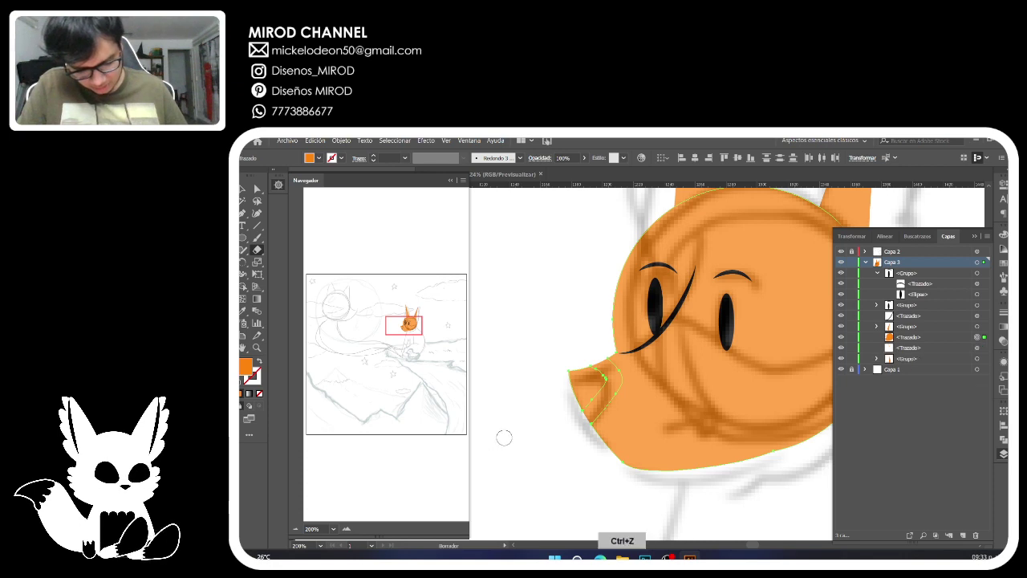
mouse_move(596, 357)
left_mouse_down()
mouse_move(613, 380)
mouse_move(562, 424)
left_mouse_up()
key("a")
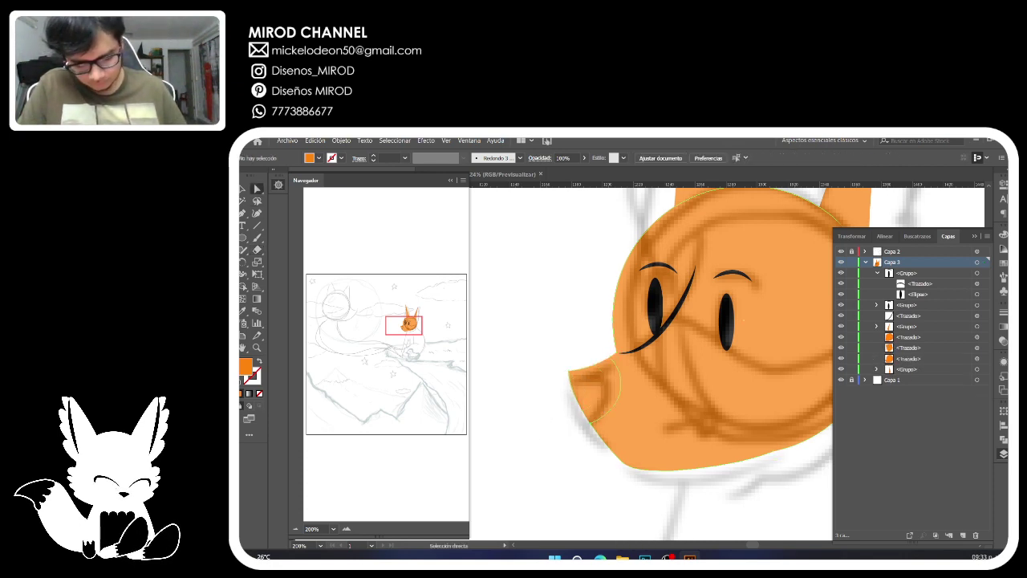
Delete the leftover part of the copied head shape and fill the separated nose tip with black 000000.
key("Delete")
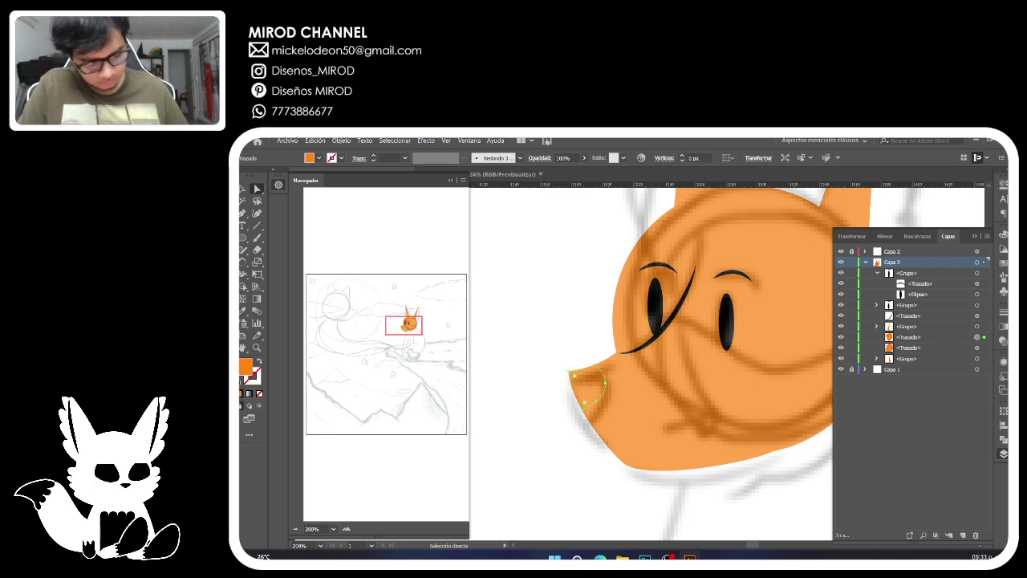
key("i")
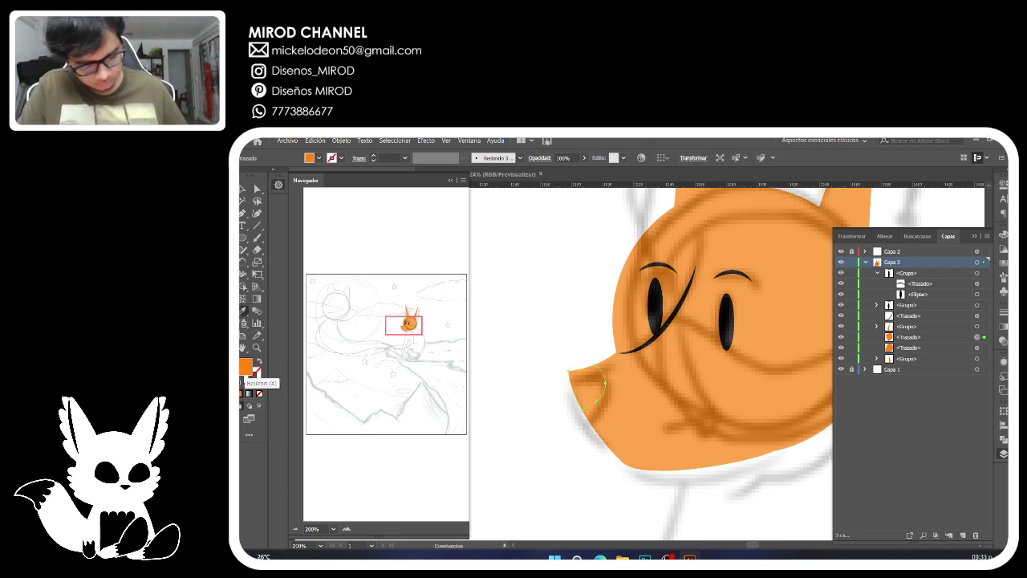
double_click(246, 366)
type("000000")
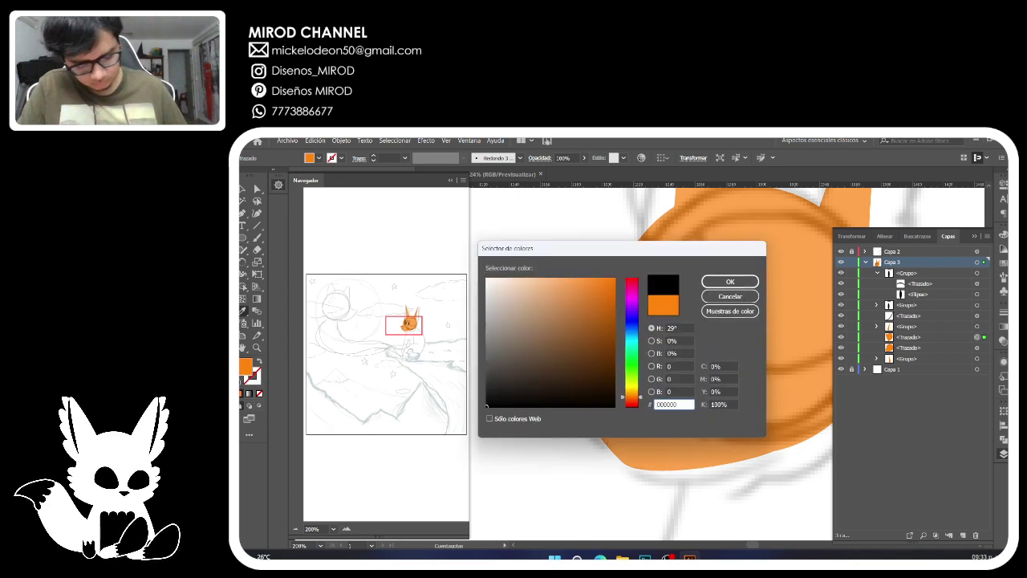
key("Return")
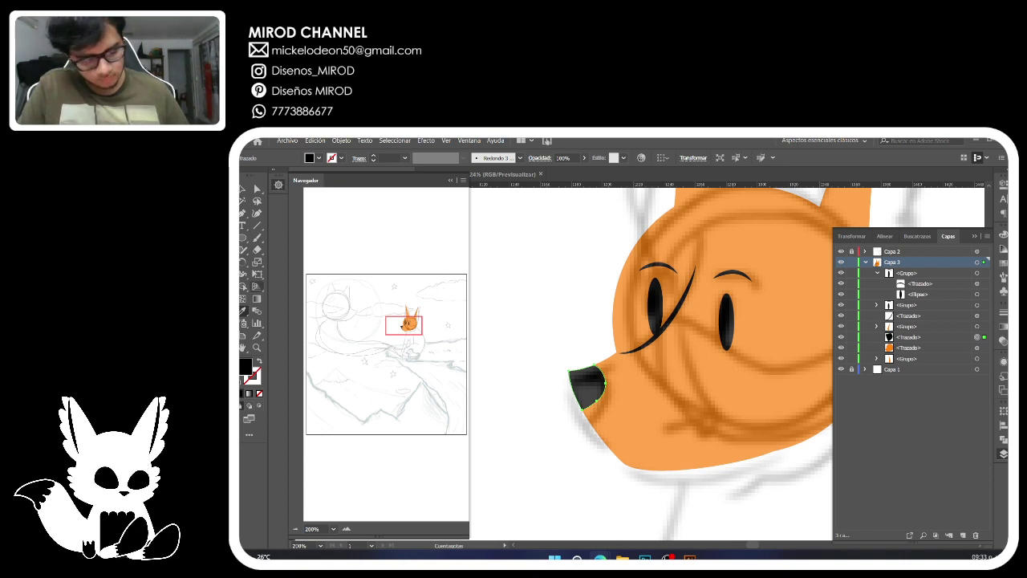
Draw a short curved mouth line over the sketched mouth with the Pen tool, using a black stroke and no fill.
key("p")
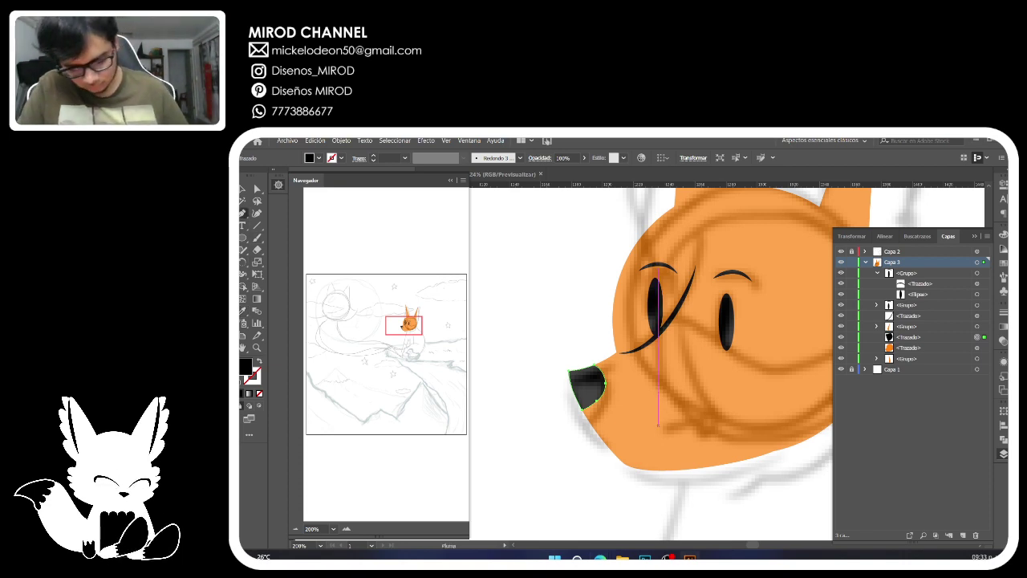
left_click(665, 426)
left_click_drag(704, 419, 730, 390)
left_click(259, 361)
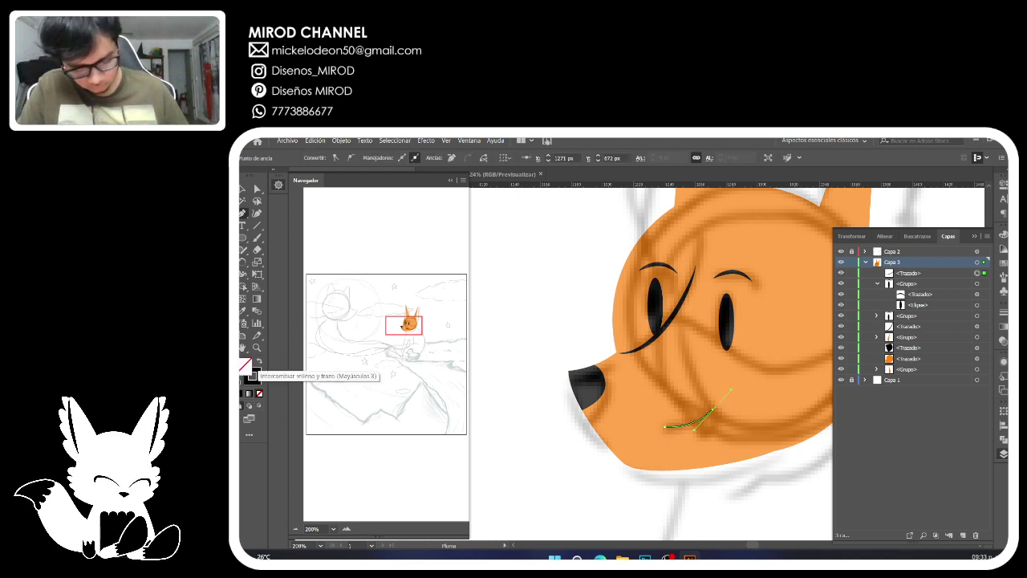
Widen the middle of the mouth line with the Width tool so that the stroke tapers towards both ends.
left_click(243, 273)
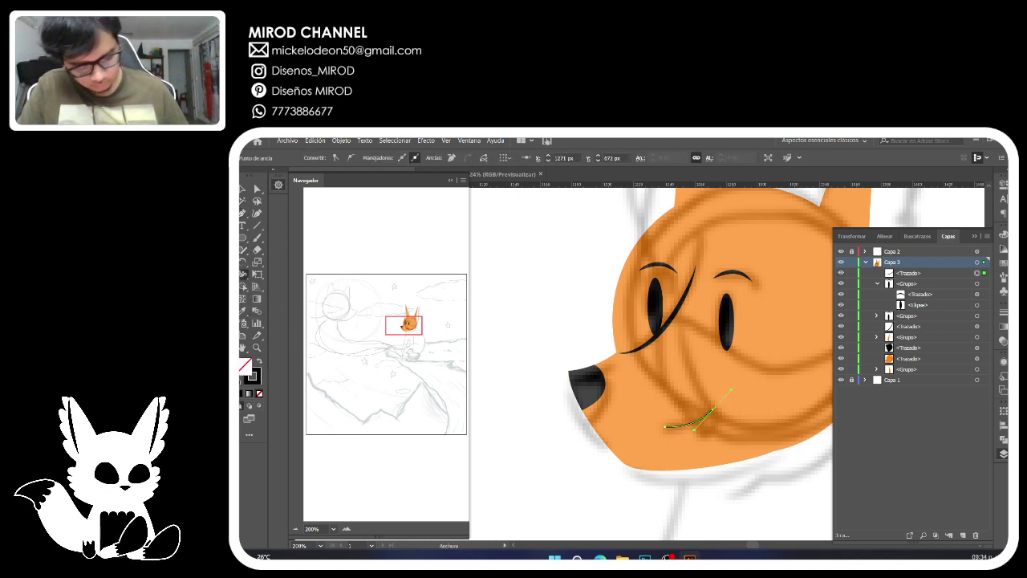
mouse_move(703, 427)
left_mouse_down()
mouse_move(702, 410)
mouse_move(712, 414)
mouse_move(698, 410)
left_mouse_up()
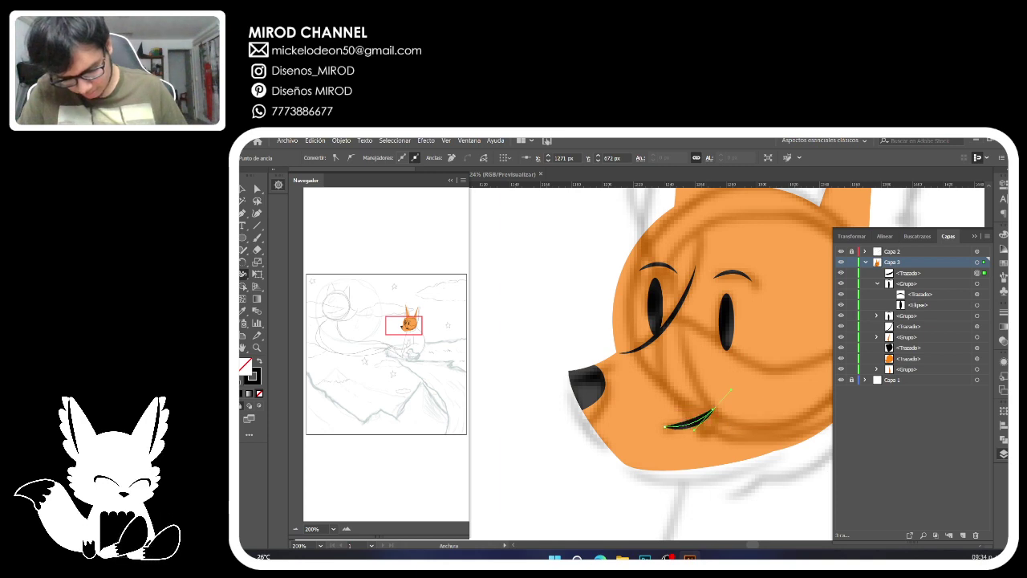
left_click_drag(692, 422, 691, 423)
Taper the mouth line's upper end to a sharp point and thin the middle of its stroke with the Width tool.
left_click(346, 529)
left_click(347, 529)
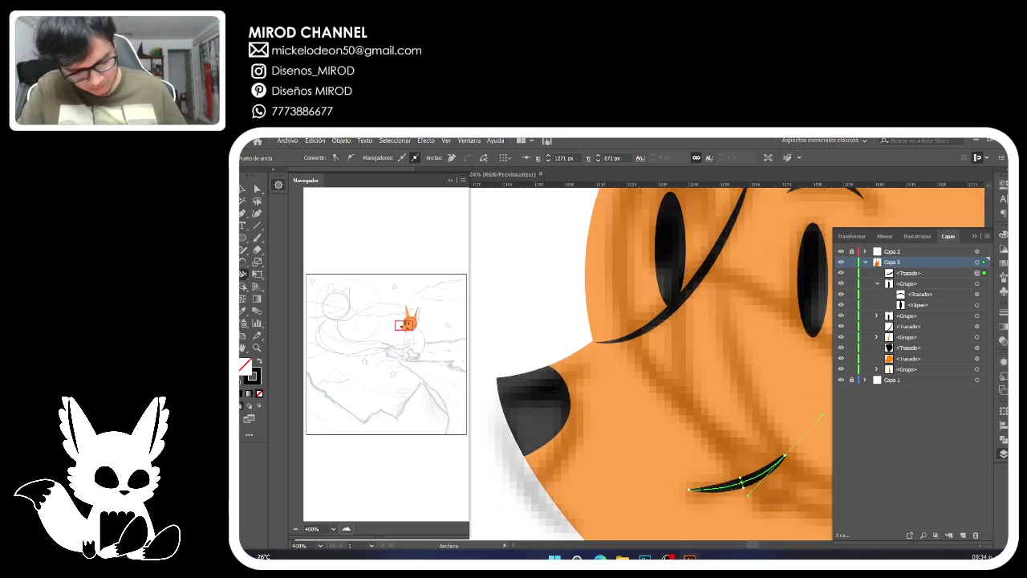
left_click(346, 529)
left_click_drag(404, 326, 405, 328)
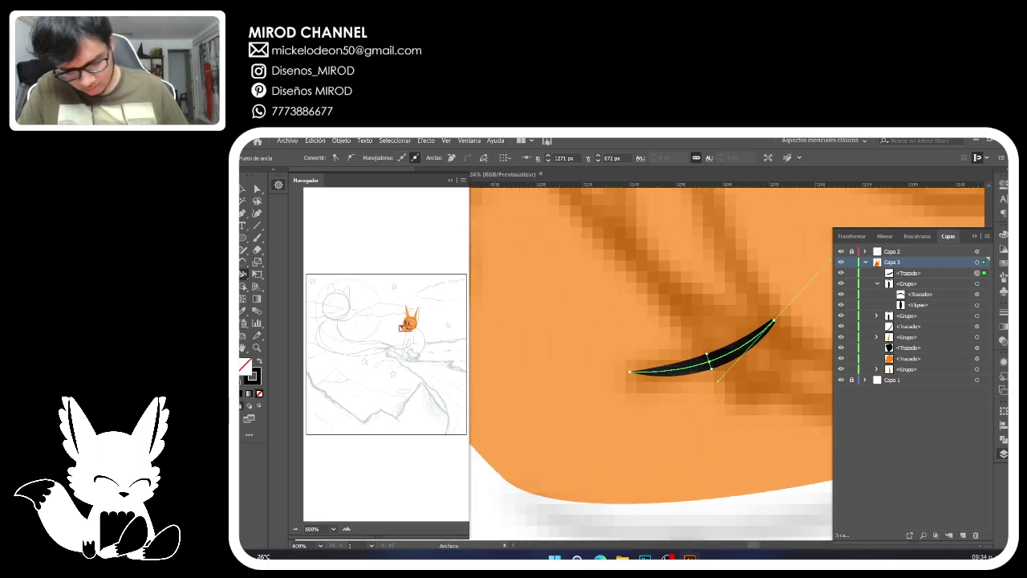
left_click_drag(774, 320, 772, 321)
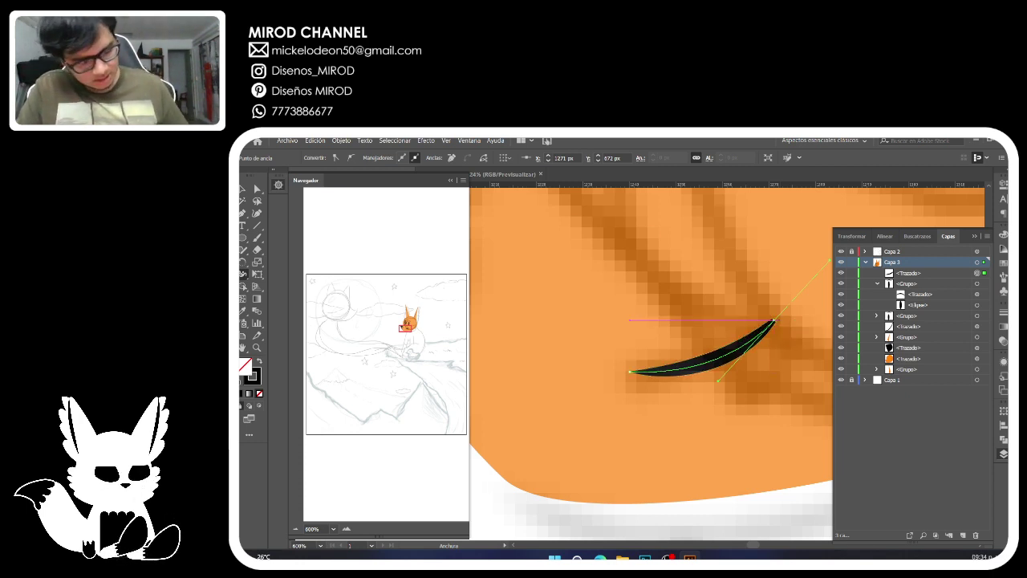
left_click(347, 529)
scroll(651, 361, "right", 2)
scroll(651, 361, "up", 2)
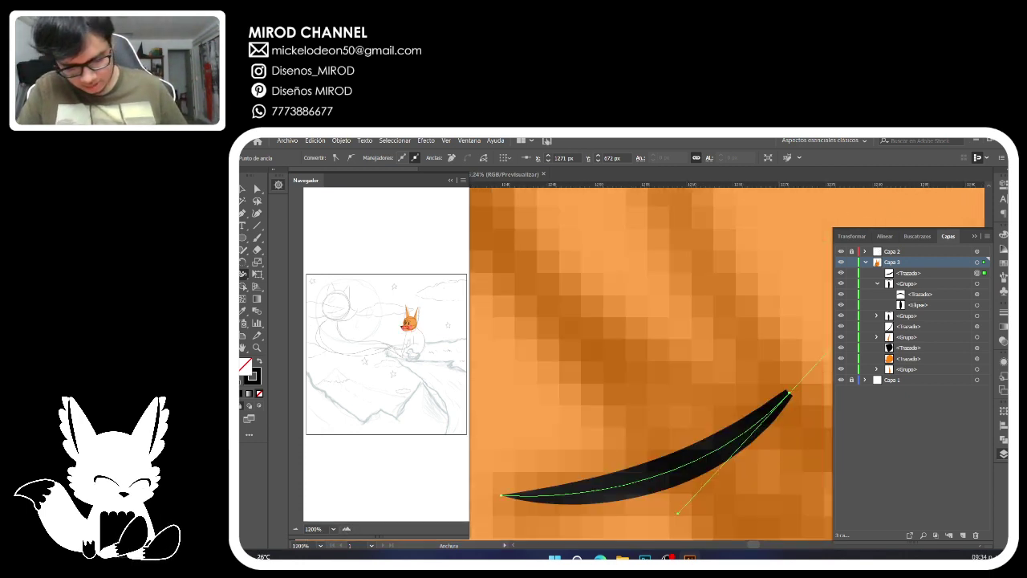
scroll(651, 361, "right", 1)
left_click_drag(733, 392, 734, 392)
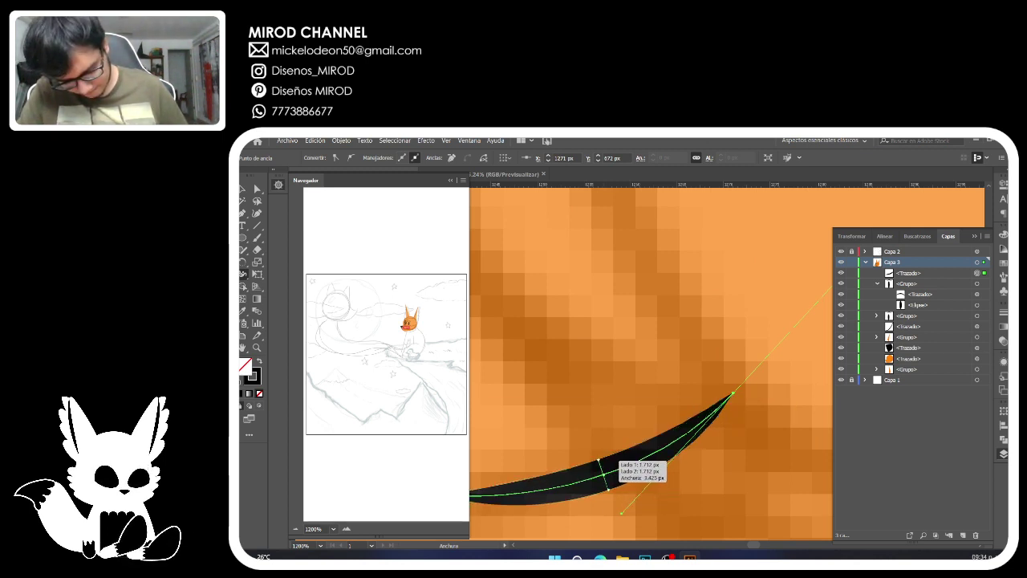
left_click_drag(604, 461, 602, 467)
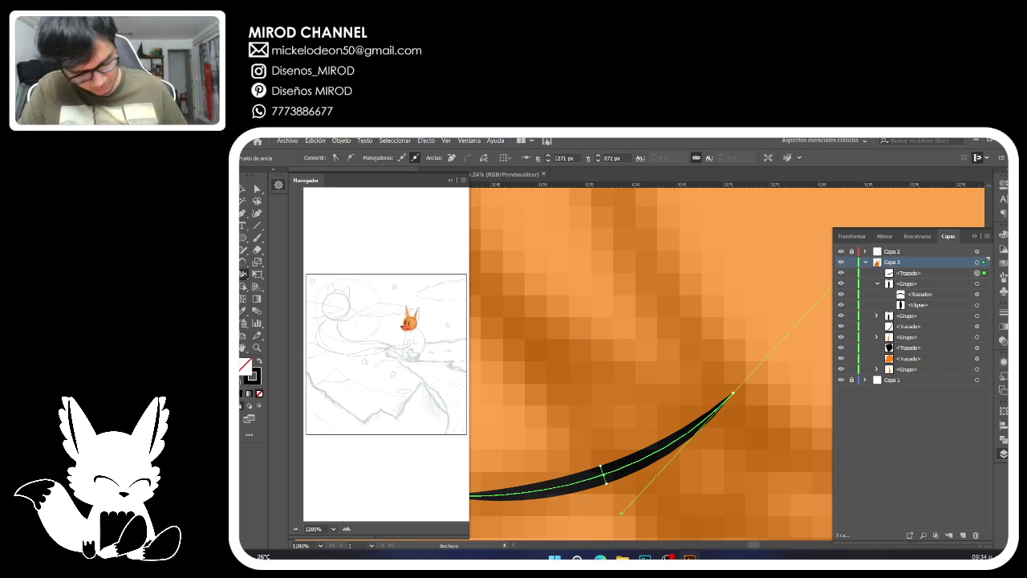
key("ctrl+minus")
key("ctrl+minus")
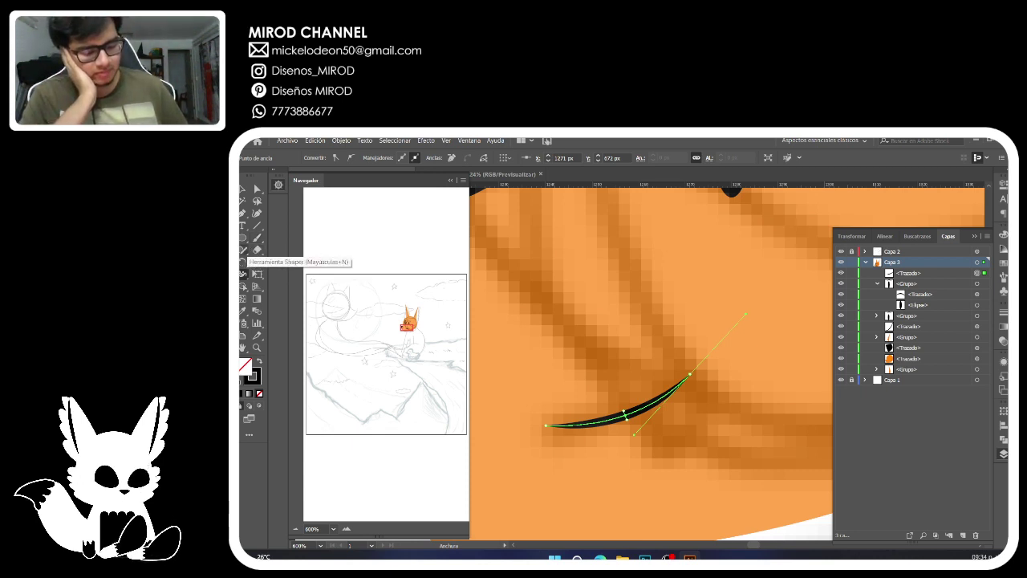
Draw a small triangular fang below the upper end of the mouth line with the Paintbrush tool and select its lower tip.
left_click(257, 237)
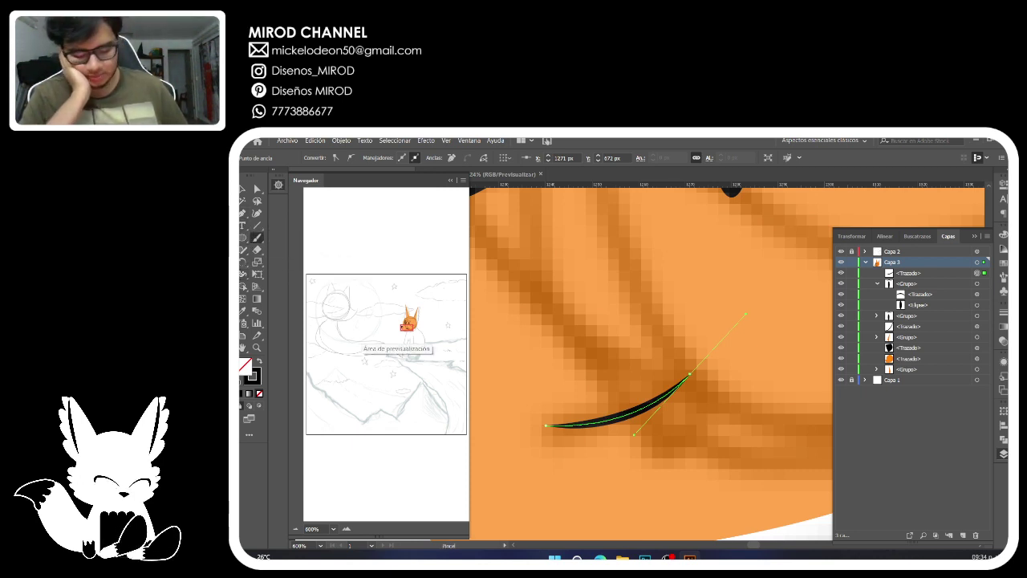
mouse_move(684, 440)
left_mouse_down()
mouse_move(686, 378)
mouse_move(651, 406)
mouse_move(676, 438)
left_mouse_up()
key("a")
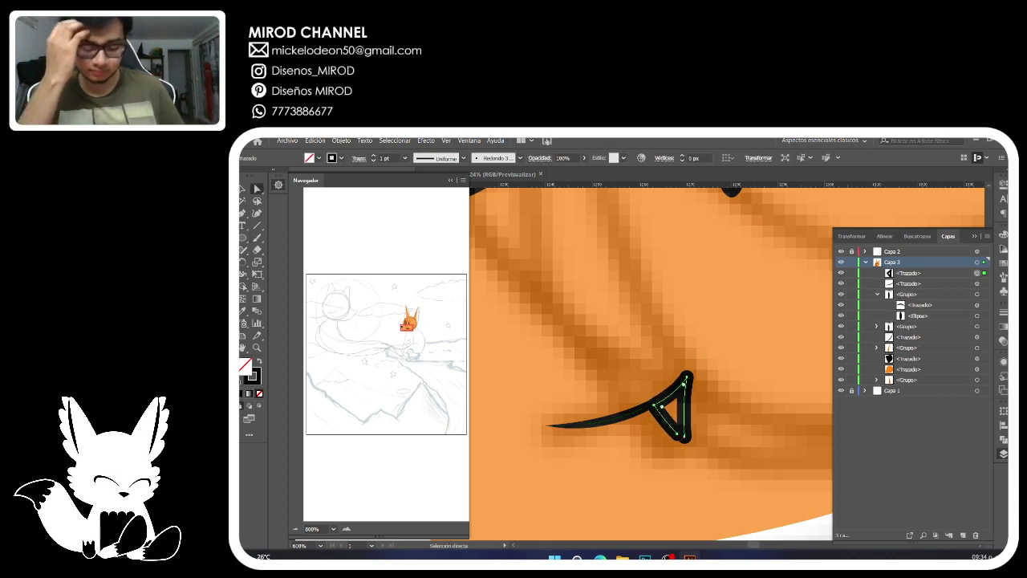
left_click(682, 437)
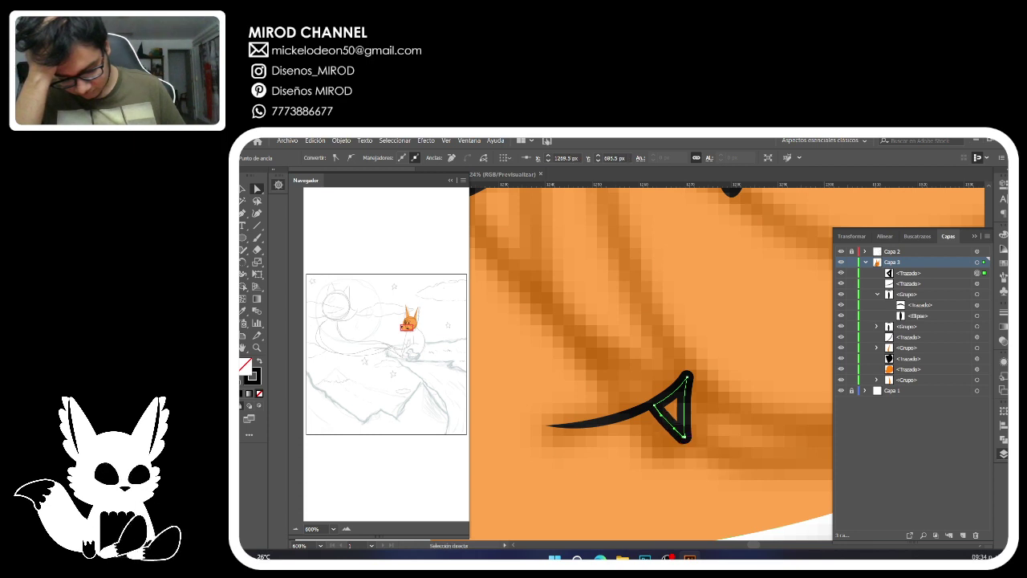
Give the fang a white fill with no stroke and move it below the mouth line in the layer order.
key("shift+x")
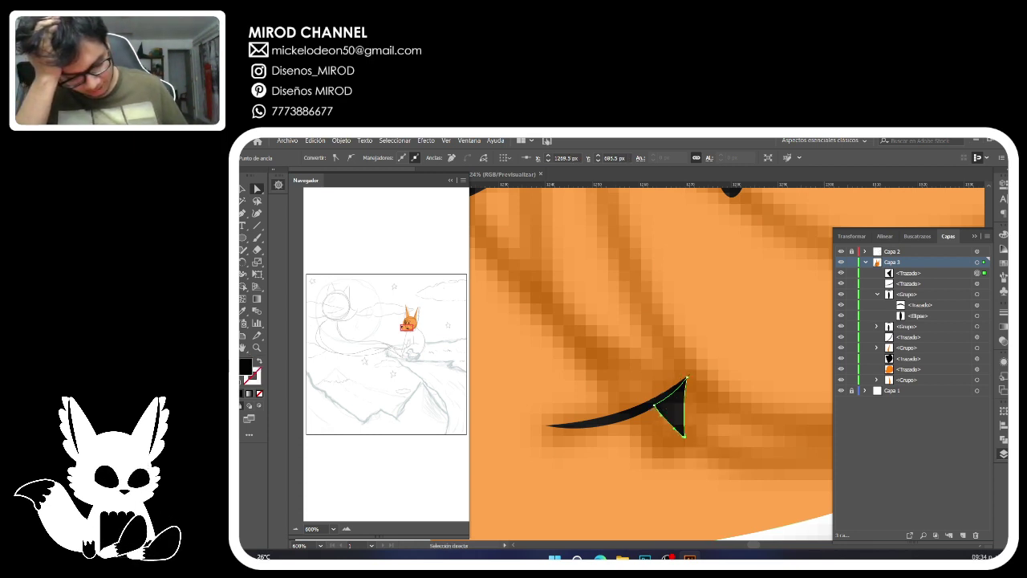
key("d")
key("x")
key("slash")
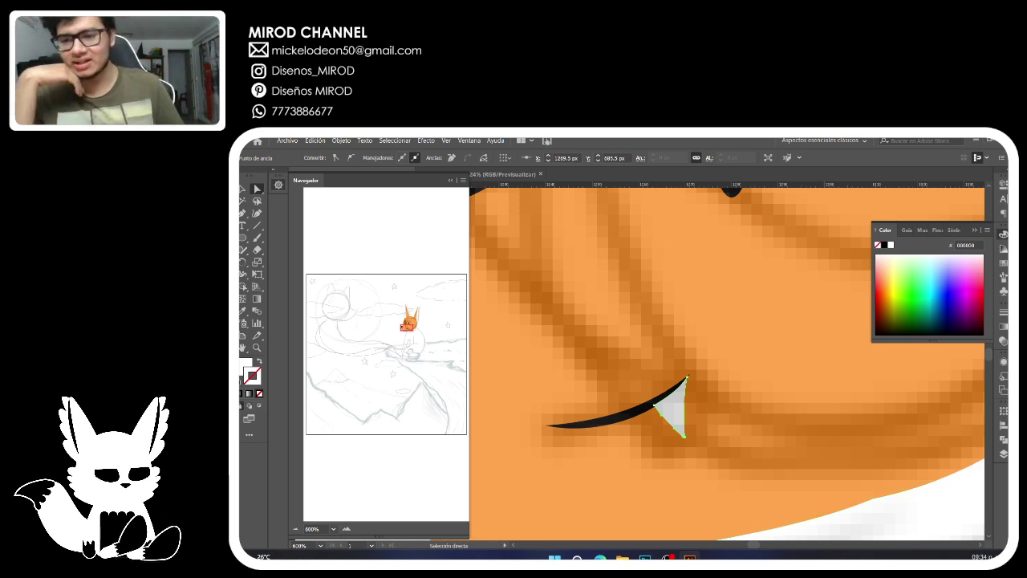
left_click(1003, 454)
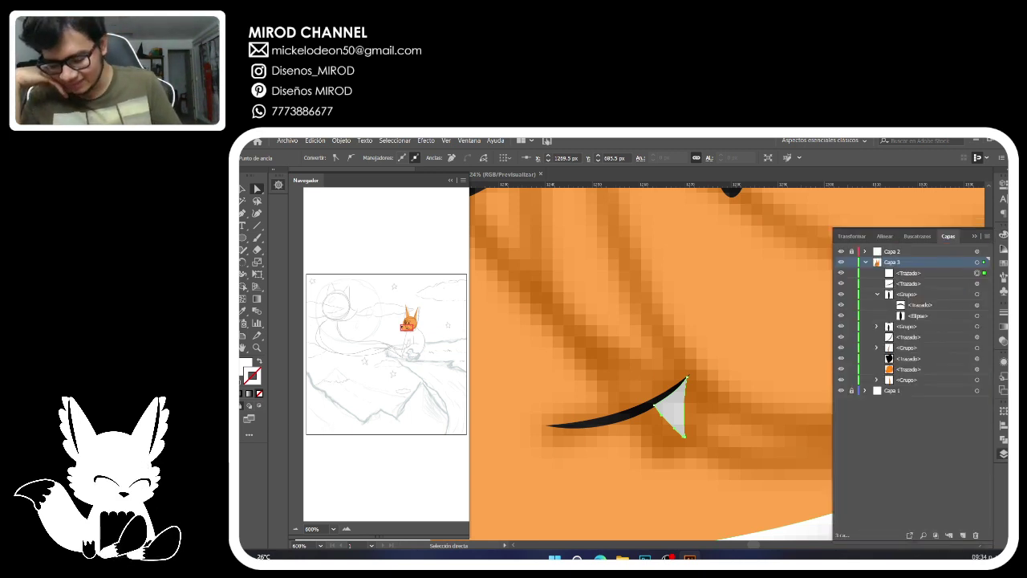
left_click_drag(908, 273, 908, 288)
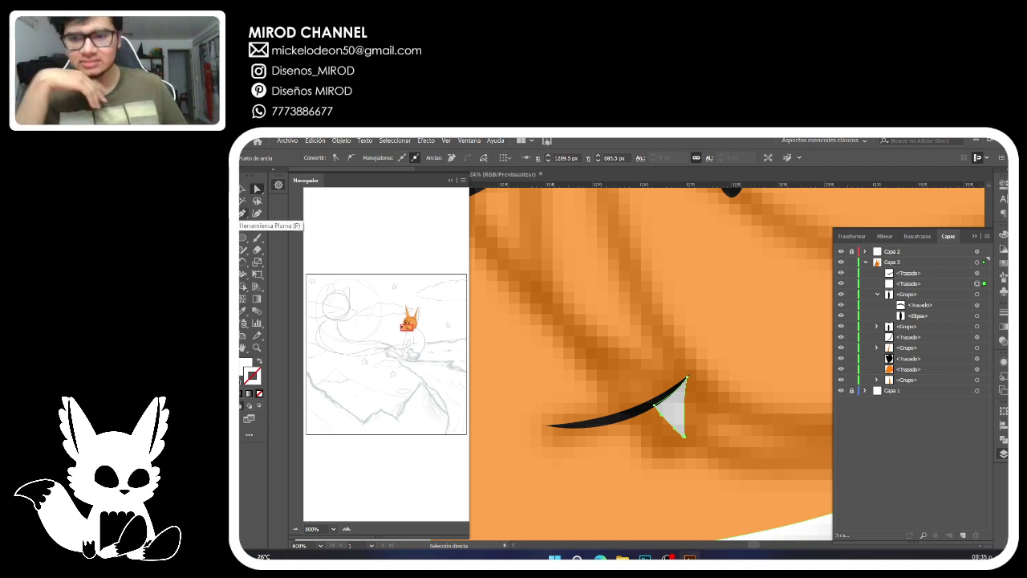
Try to paint a jagged white fur edge along the back of the fox's cheek with the Paintbrush tool.
left_click_drag(407, 327, 409, 324)
left_click(296, 529)
left_click(295, 529)
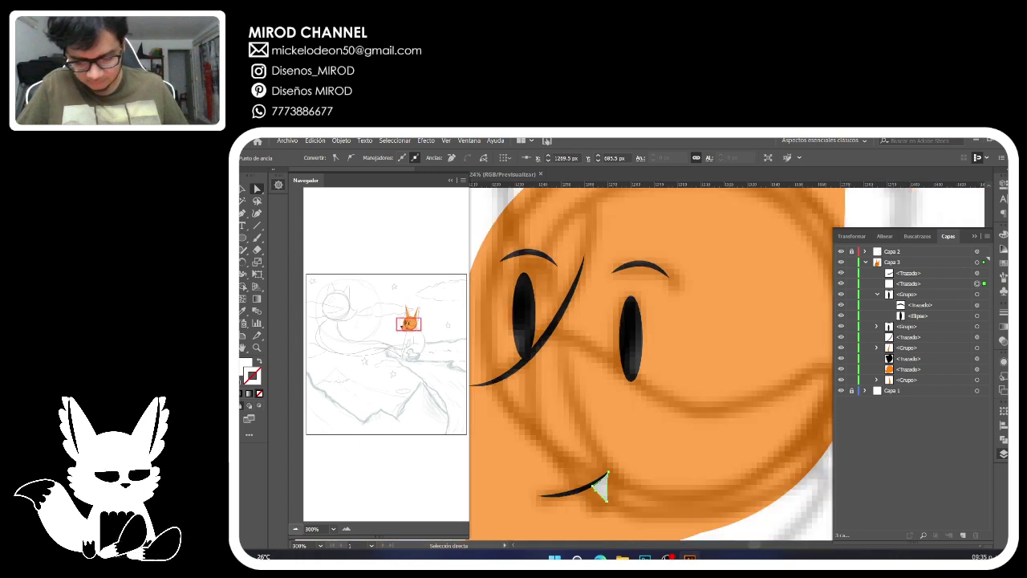
left_click(296, 529)
scroll(650, 361, "down", 1)
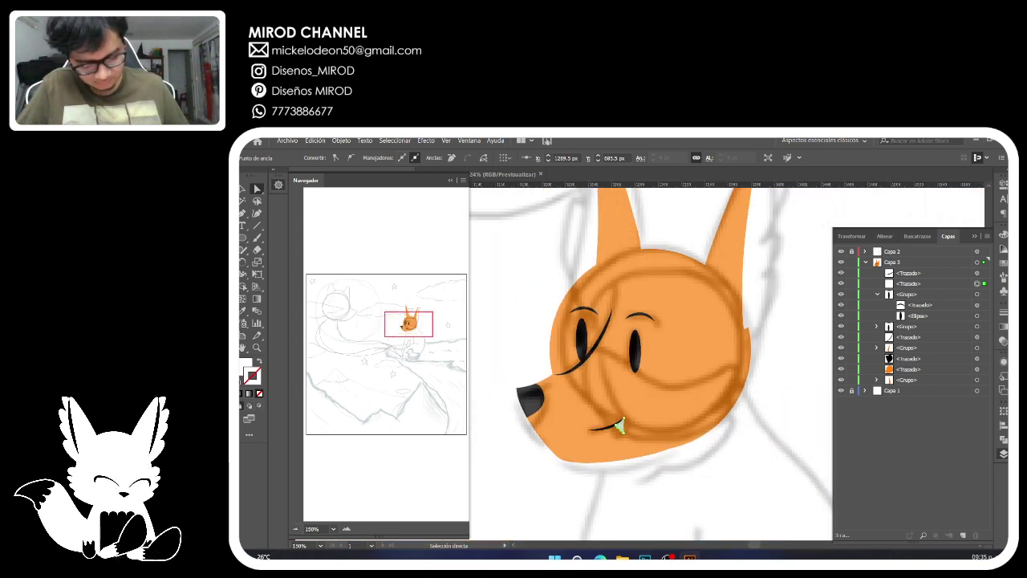
scroll(650, 361, "down", 4)
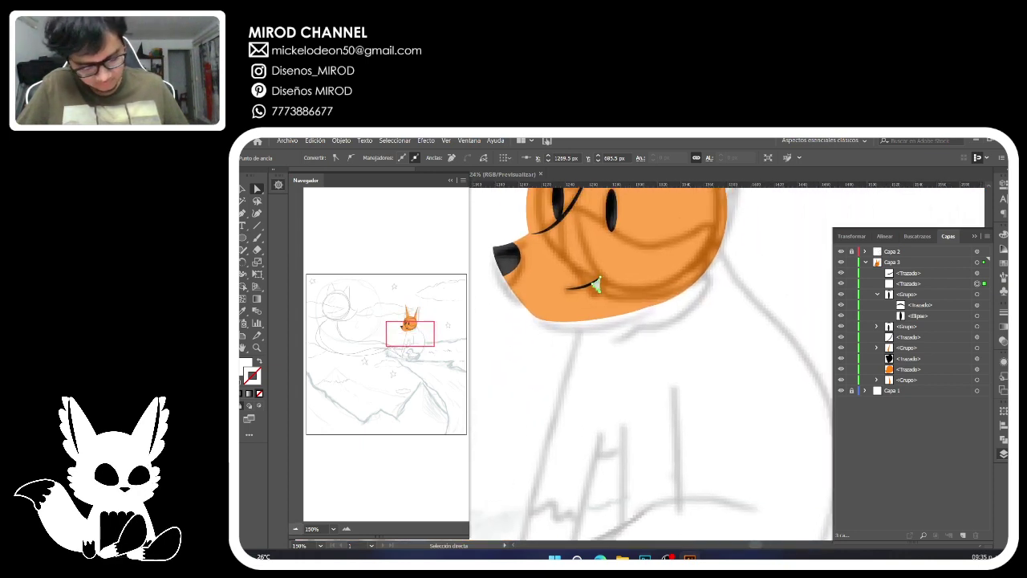
scroll(650, 361, "down", 1)
left_click_drag(400, 344, 407, 340)
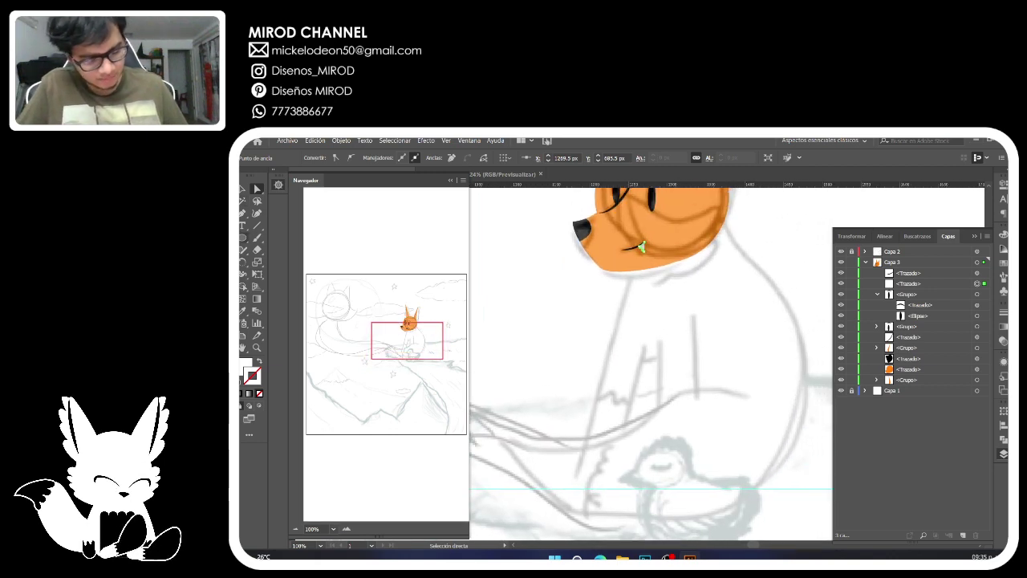
left_click_drag(407, 340, 408, 330)
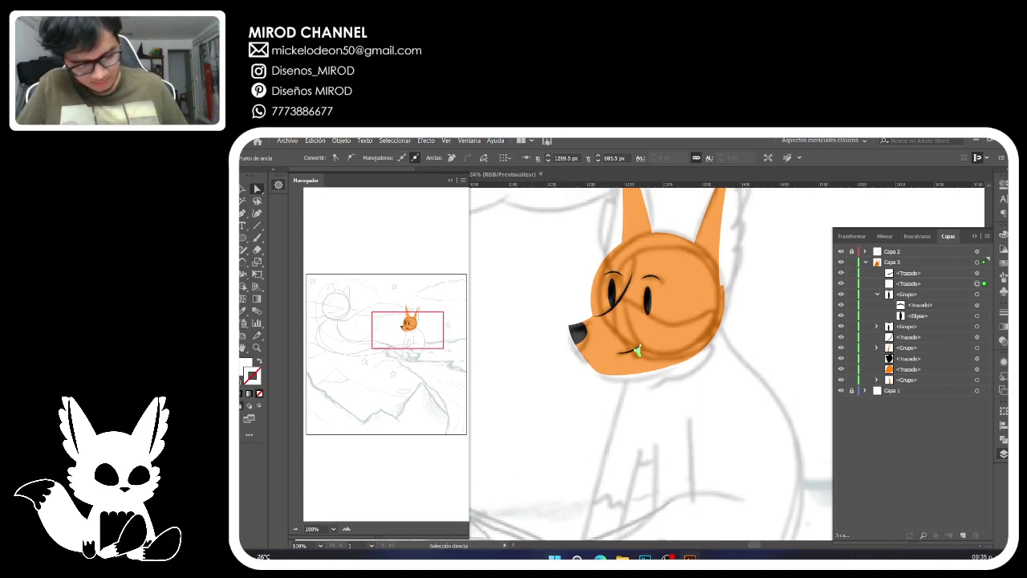
left_click(257, 239)
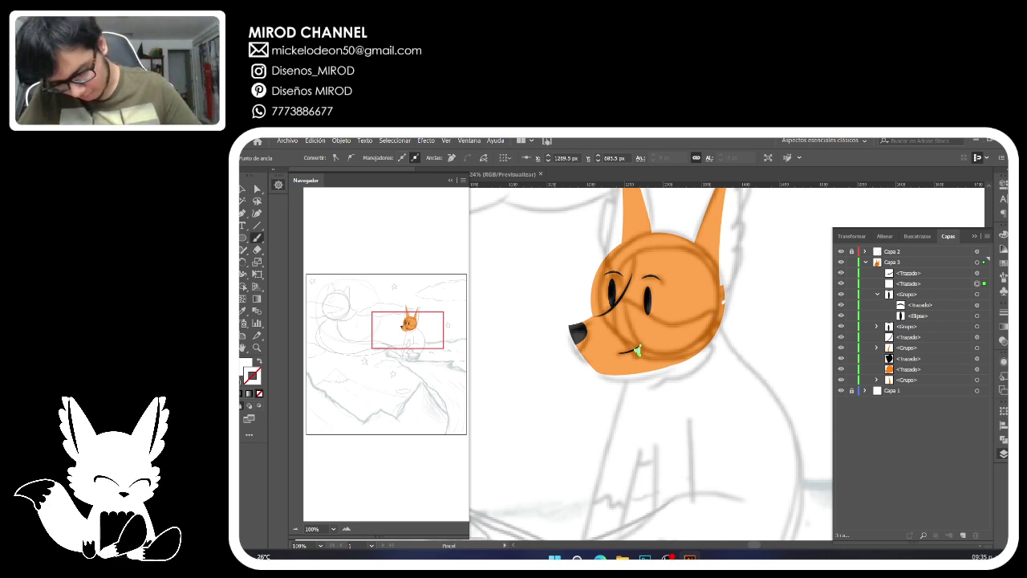
left_click_drag(723, 302, 700, 350)
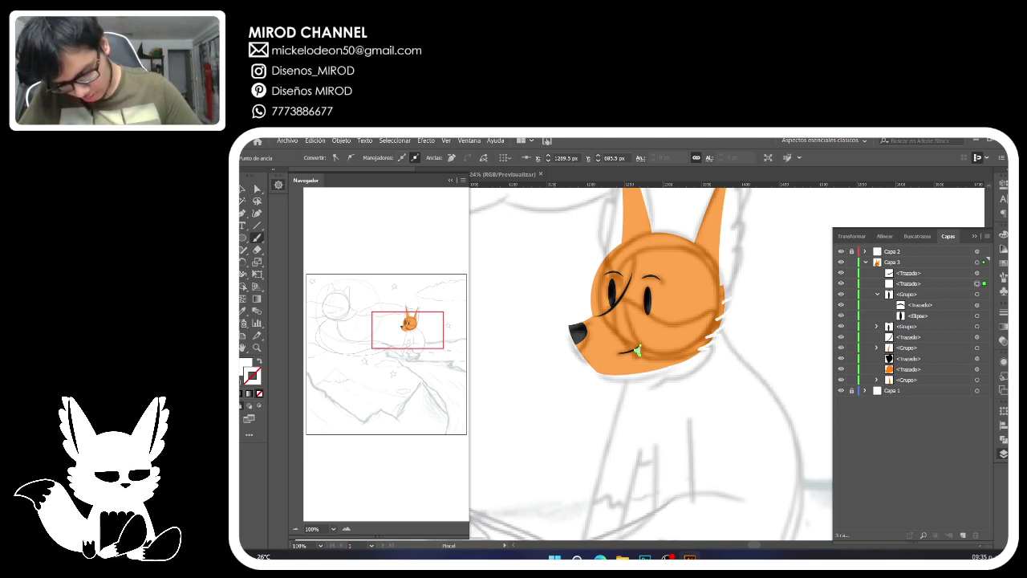
left_click_drag(734, 299, 700, 350)
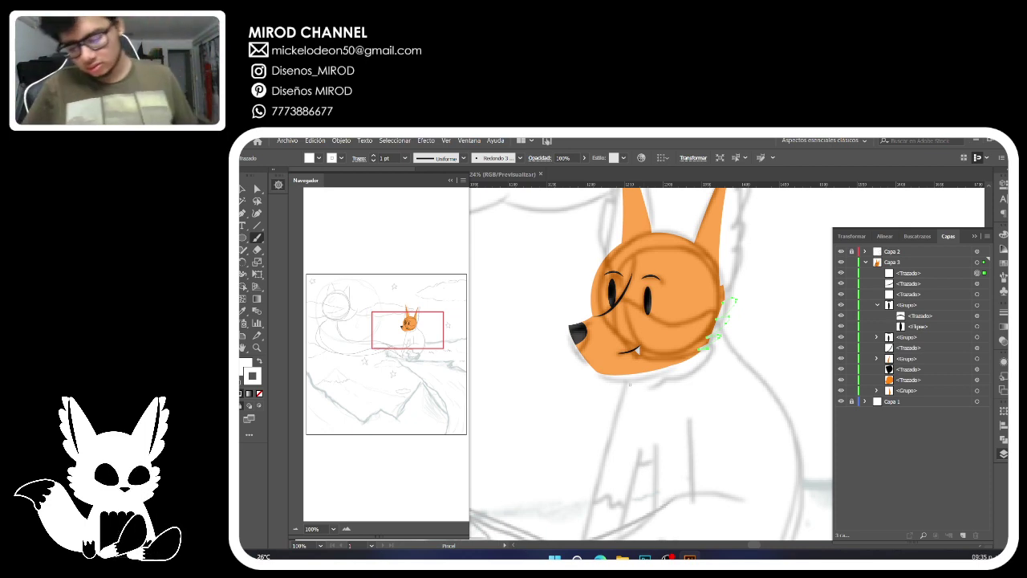
key("ctrl+z")
Paint a white zigzag fur shape along the back of the cheek down to the jaw, following the sketched tufts.
key("ctrl+plus")
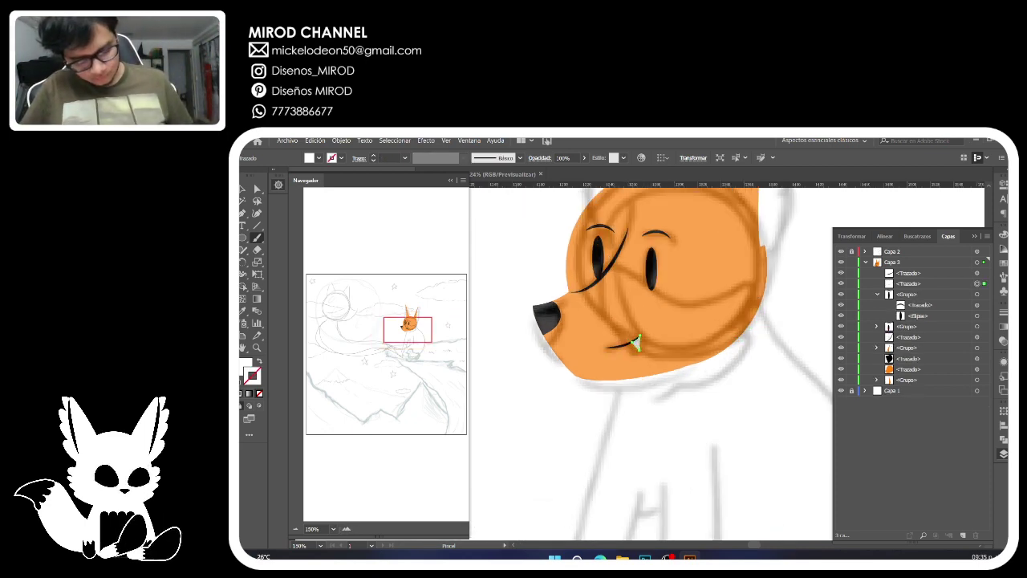
left_click_drag(634, 345, 631, 446)
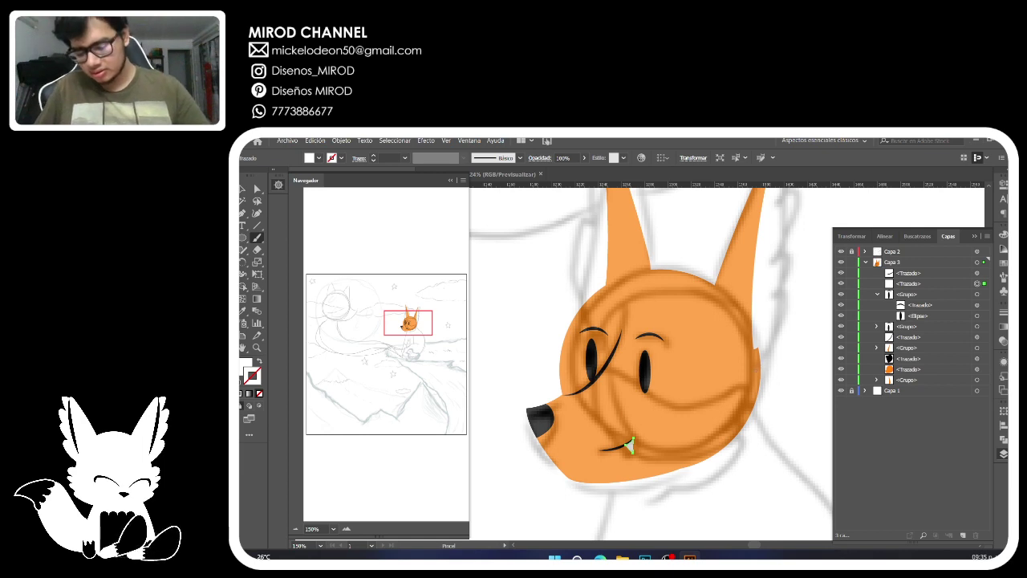
mouse_move(754, 367)
left_mouse_down()
mouse_move(772, 359)
mouse_move(734, 449)
mouse_move(670, 470)
left_mouse_up()
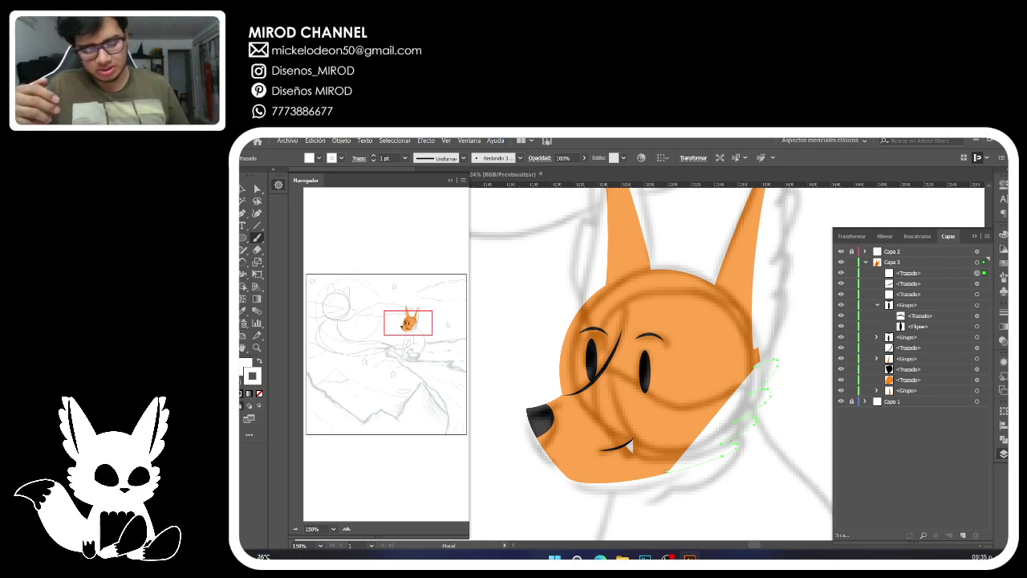
Paste a copy of the orange head in front and split it with a curved Eraser stroke from the snout bridge to the cheek's back edge.
left_click(257, 189)
left_click(667, 471)
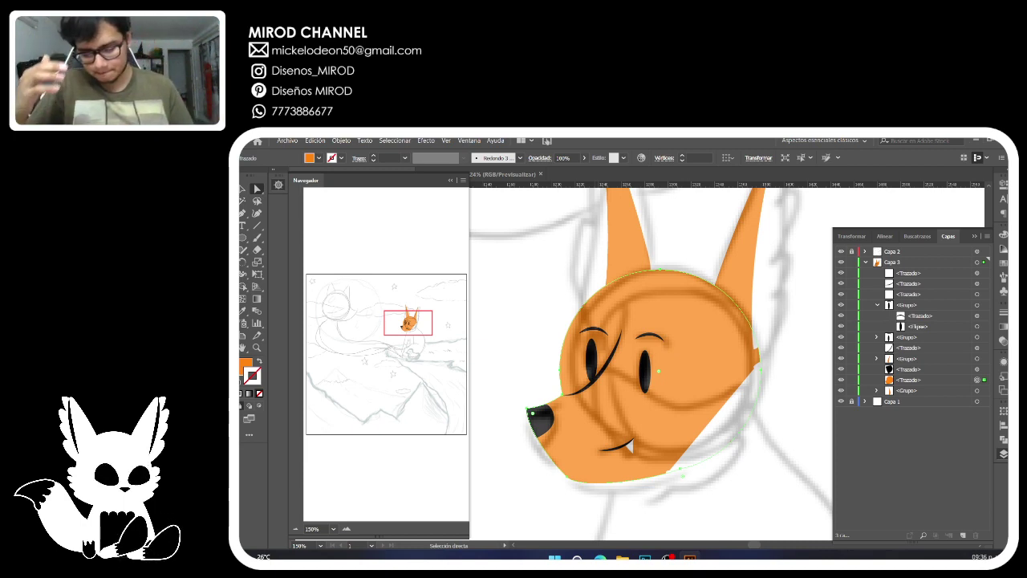
key("ctrl+c")
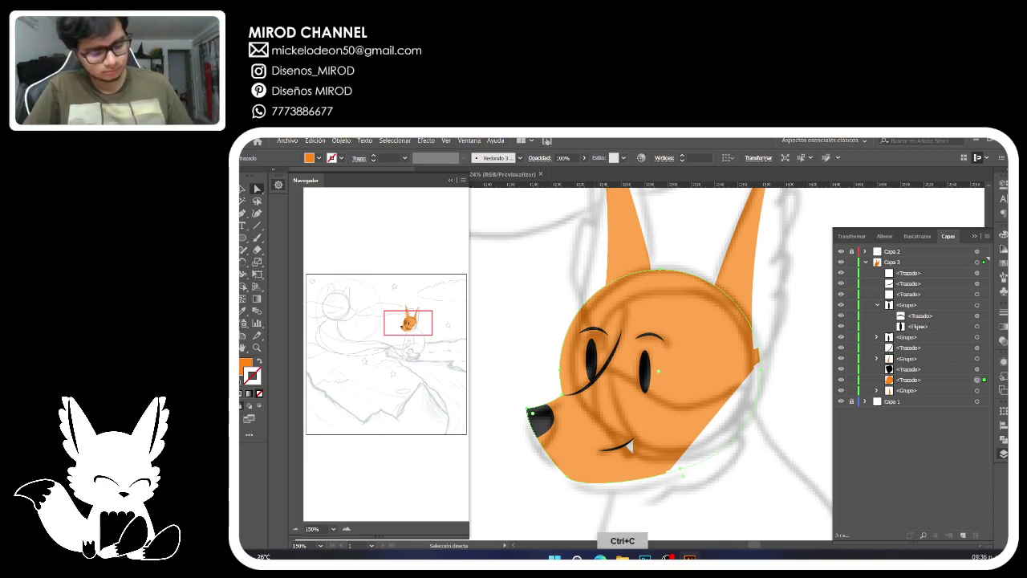
key("ctrl+f")
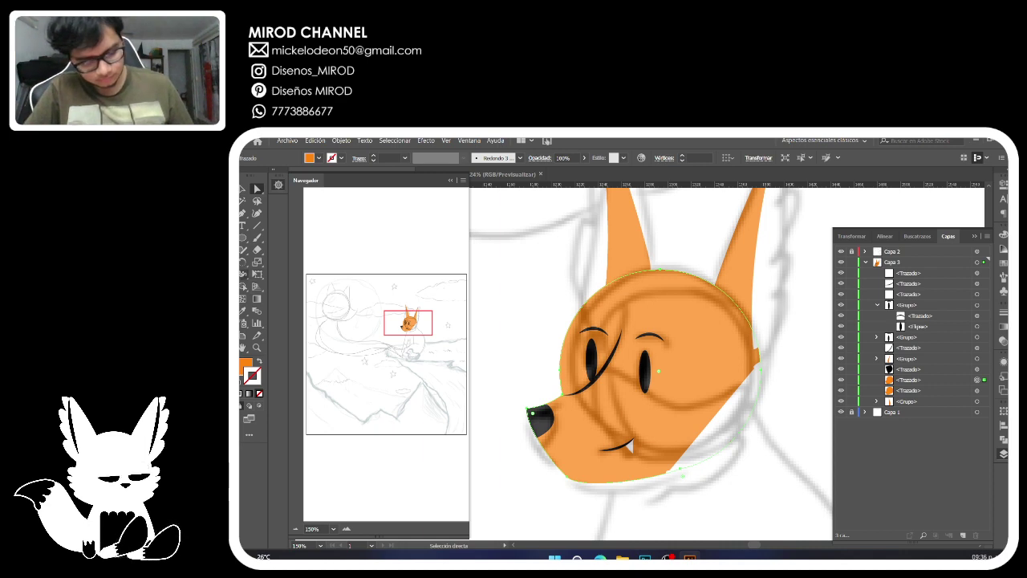
left_click(257, 250)
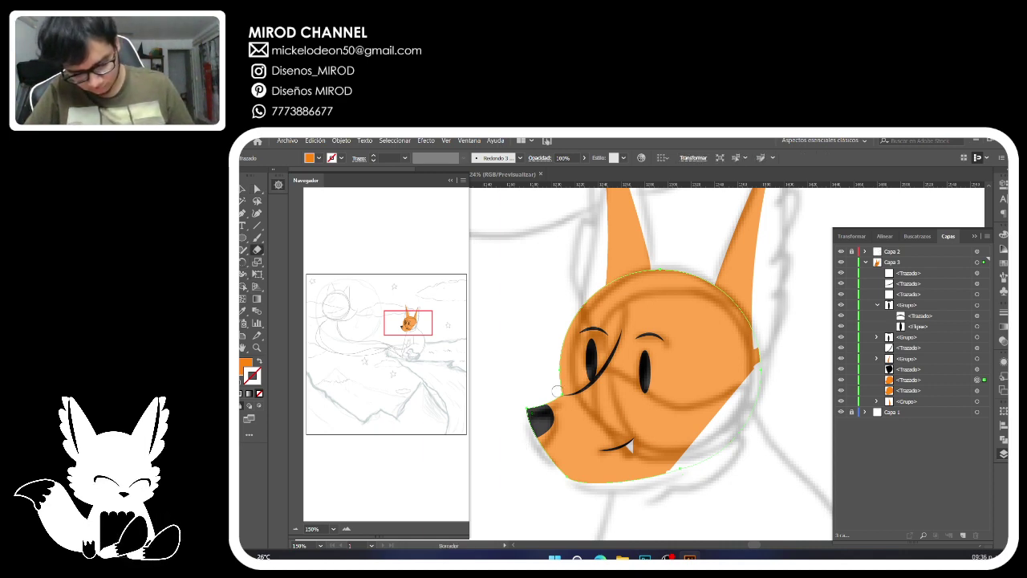
mouse_move(555, 392)
left_mouse_down()
mouse_move(598, 371)
mouse_move(650, 405)
mouse_move(691, 397)
mouse_move(760, 361)
mouse_move(766, 345)
left_mouse_up()
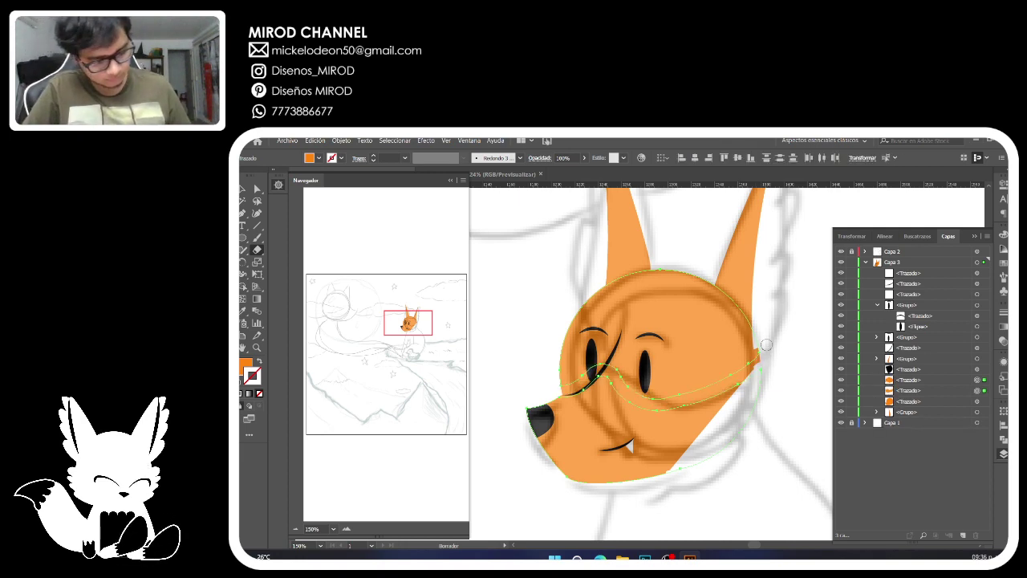
Fill both pieces of the split head copy with white FFFFFF and delete the upper piece covering the eyes.
key("i")
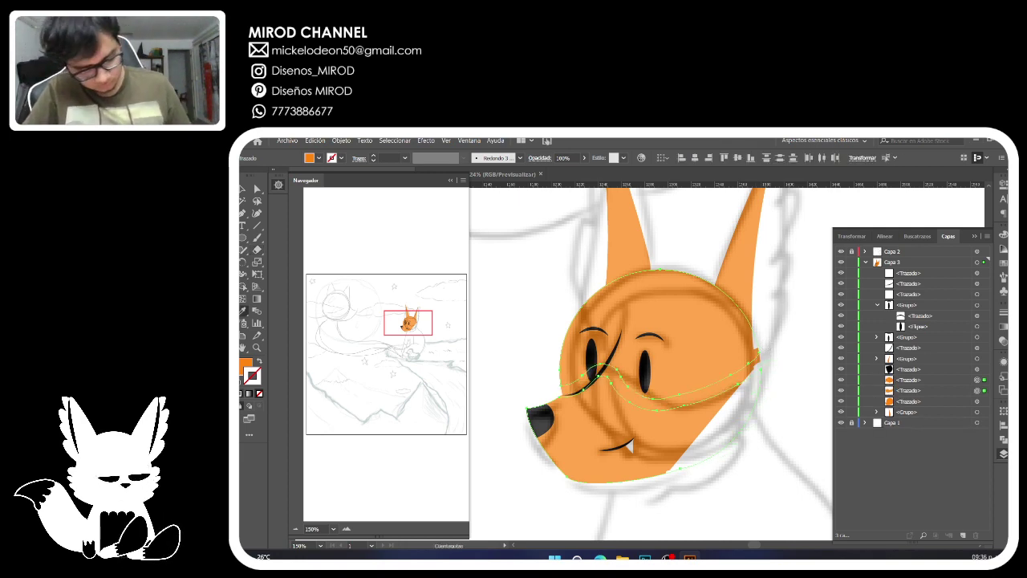
double_click(246, 366)
left_click_drag(496, 294, 485, 278)
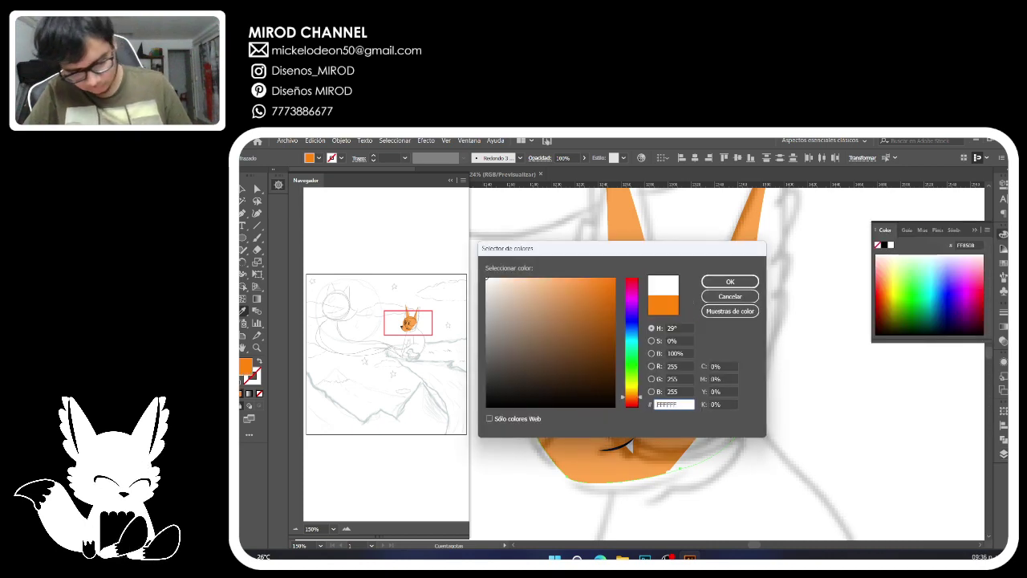
left_click(730, 281)
key("a")
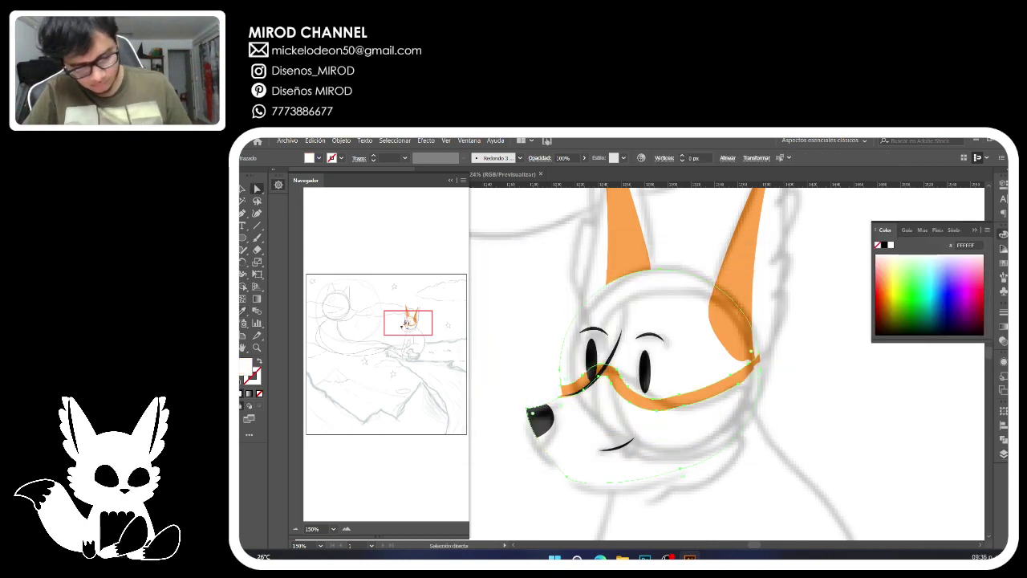
left_click(826, 353)
left_click(682, 321)
key("Delete")
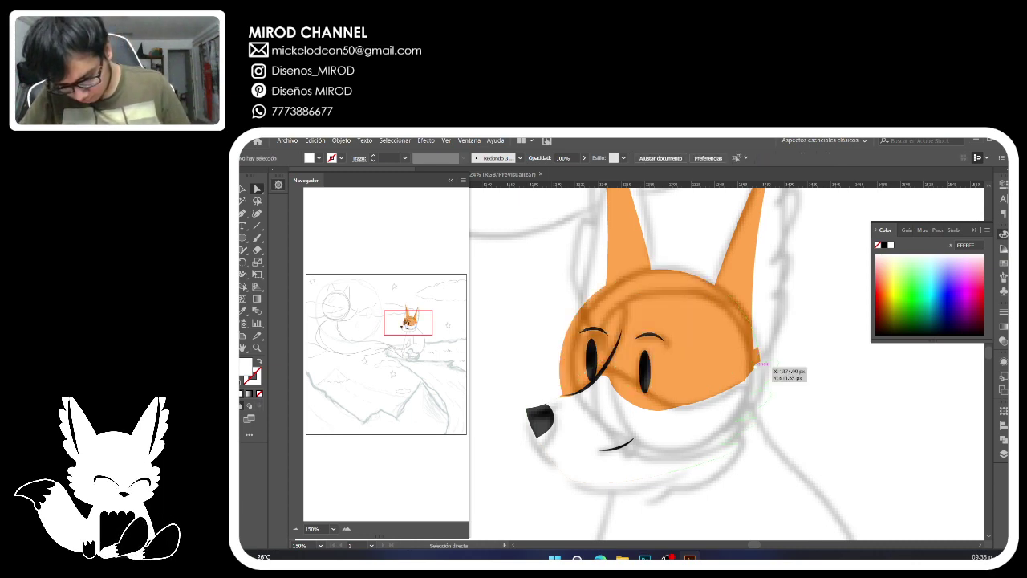
Extend the white muzzle's rear corner to the top of the cheek fur and unite the muzzle with the zigzag fur shape.
left_click(766, 367)
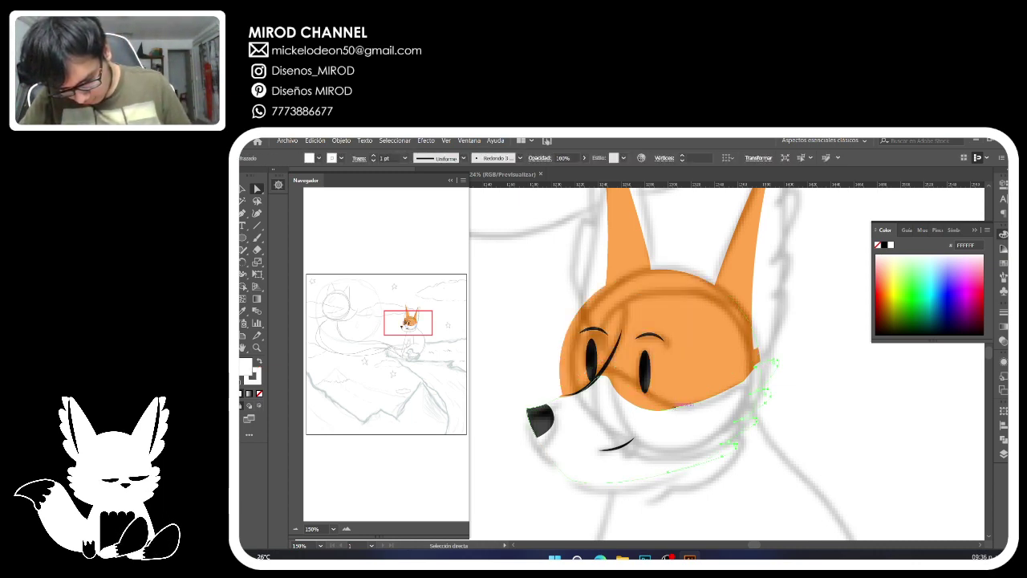
left_click(680, 410)
left_click_drag(744, 381, 761, 364)
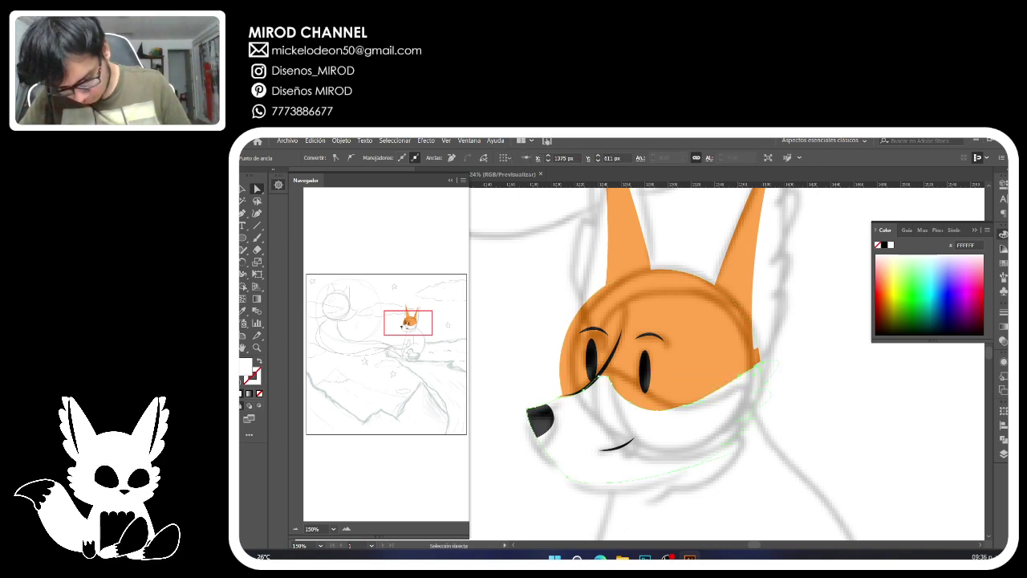
left_click(754, 395, "shift")
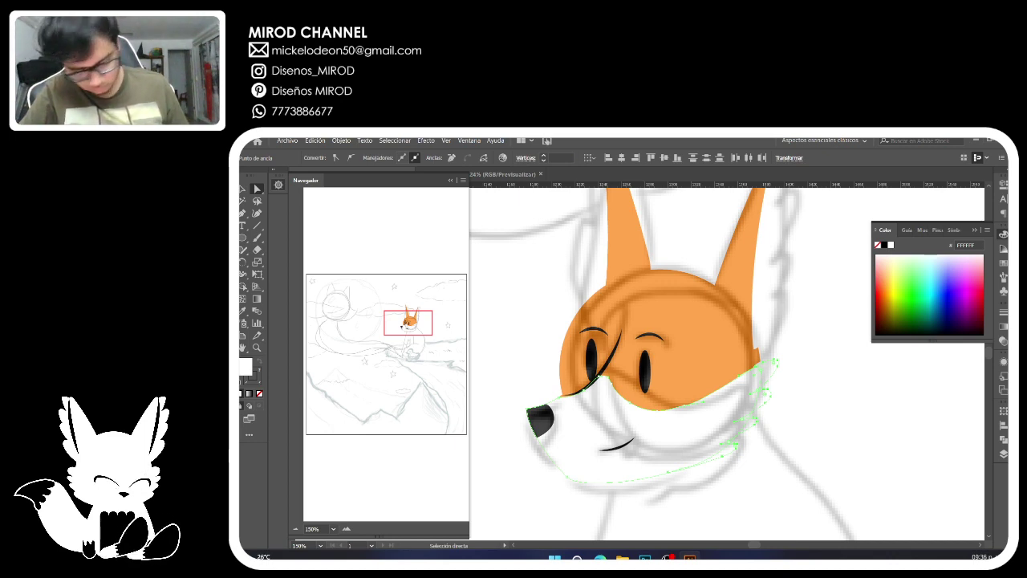
left_click(1002, 439)
left_click(884, 434)
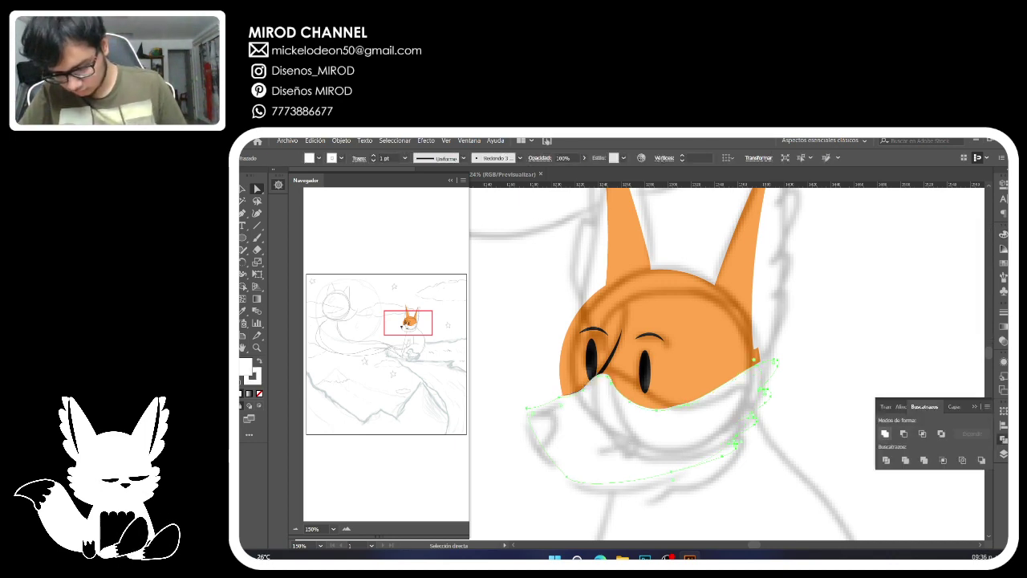
Remove the stroke from the united white muzzle and move it below the black nose in the layer order.
left_click(1003, 234)
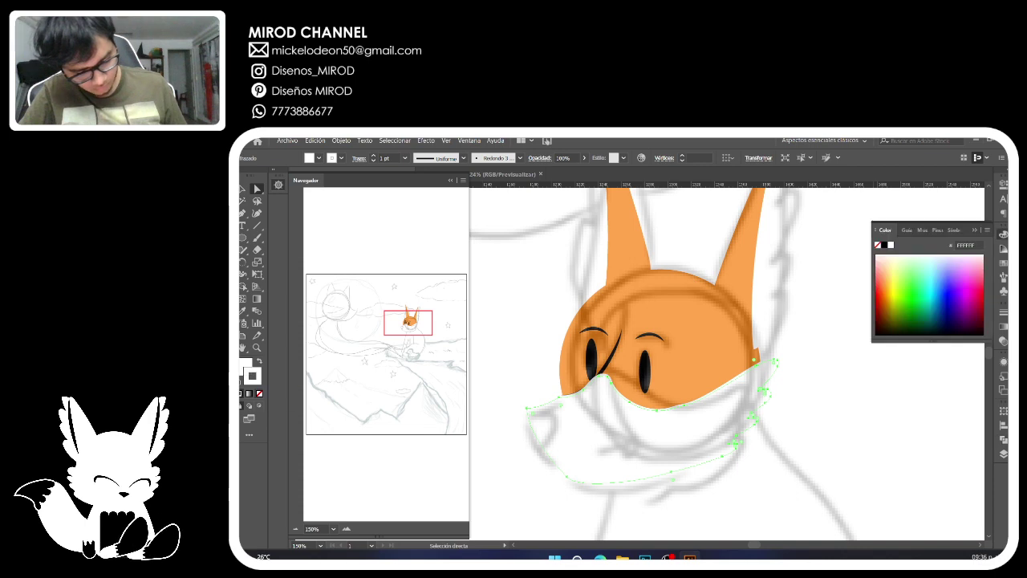
left_click(878, 244)
key("v")
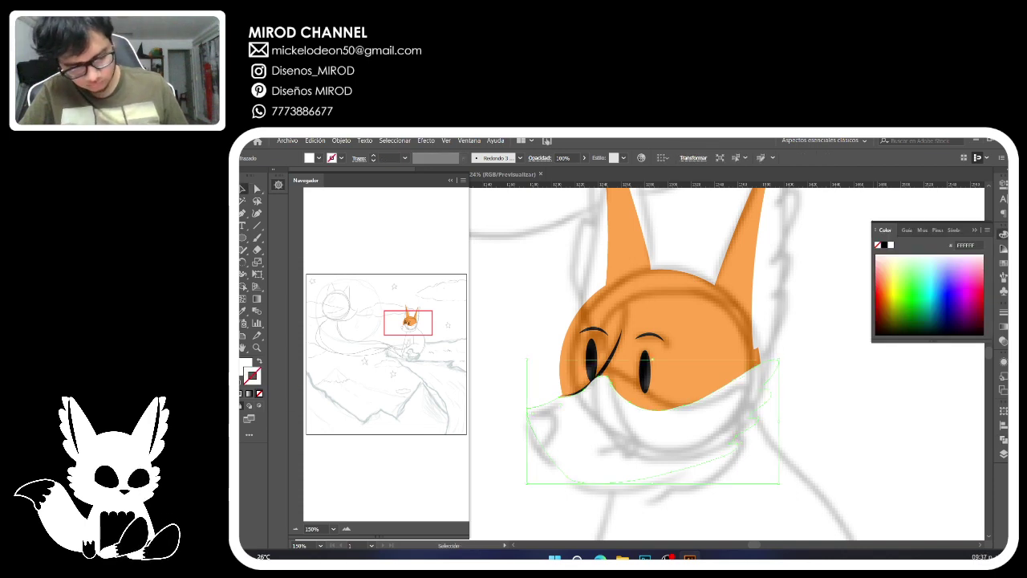
key("F7")
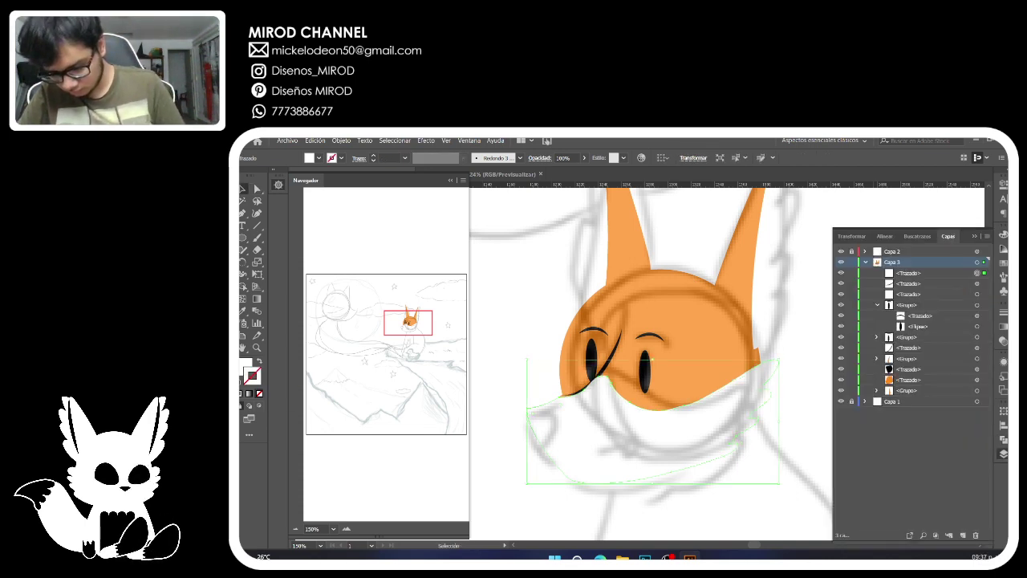
left_click_drag(908, 272, 908, 375)
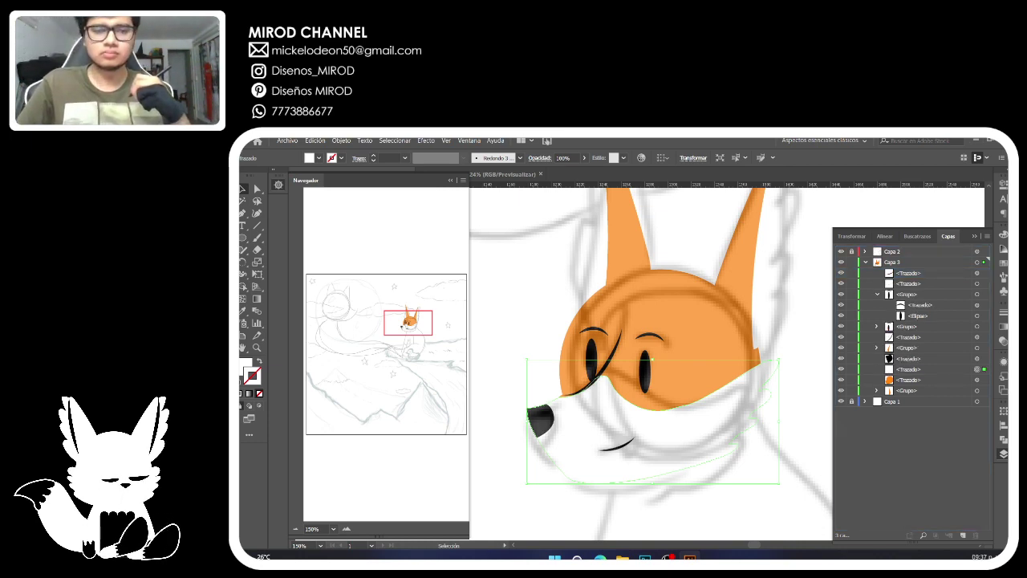
Move the white muzzle's anchor point on the snout bridge onto the lower front corner of the orange head.
key("a")
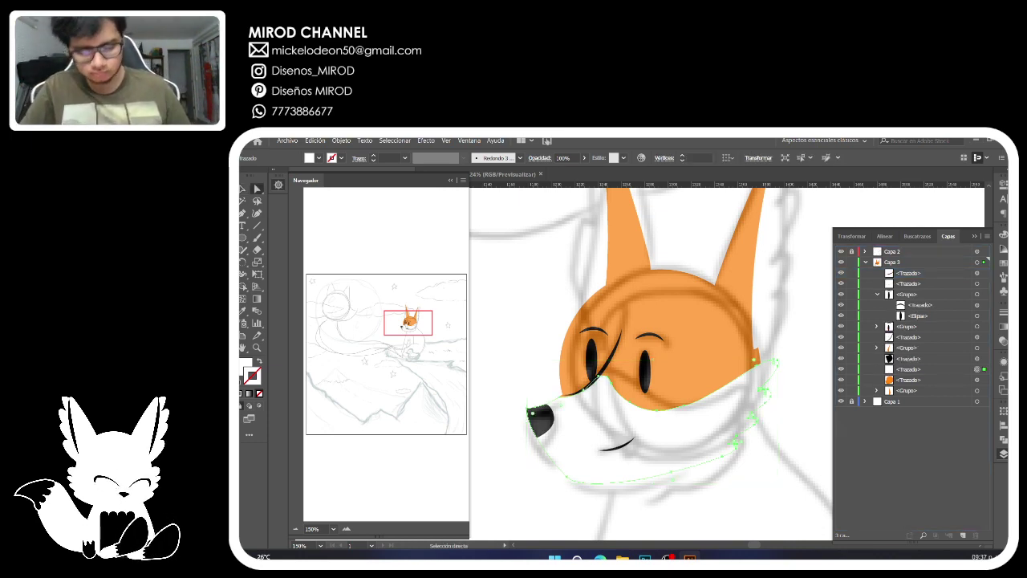
key("ctrl+shift+a")
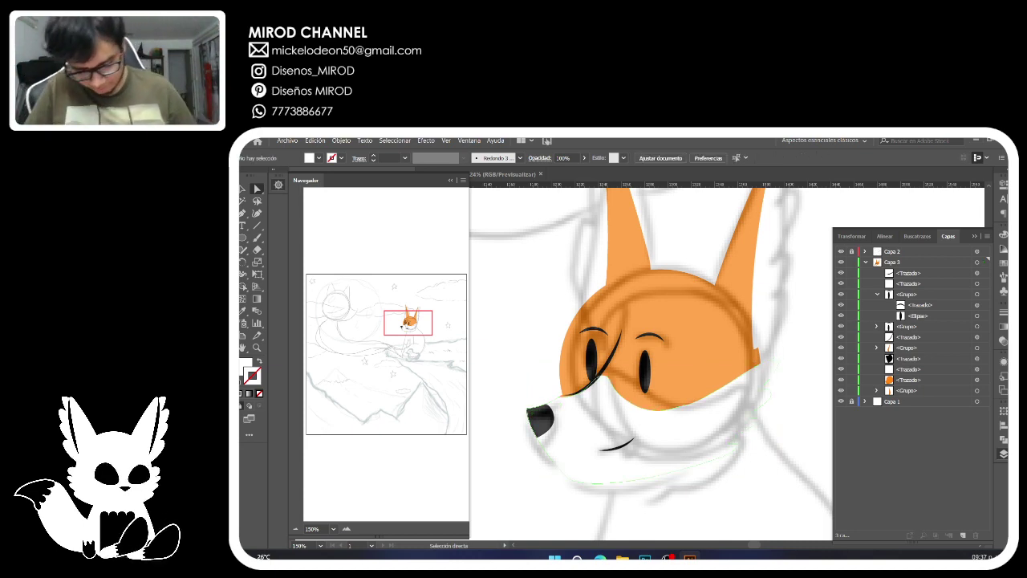
left_click(765, 391)
left_click(347, 528)
left_click(347, 529)
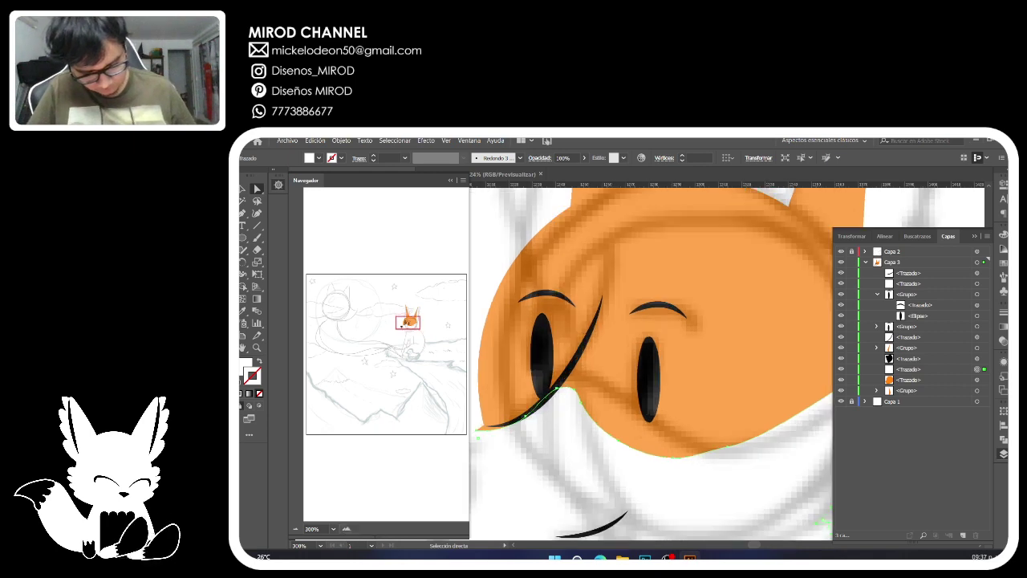
left_click_drag(408, 323, 402, 325)
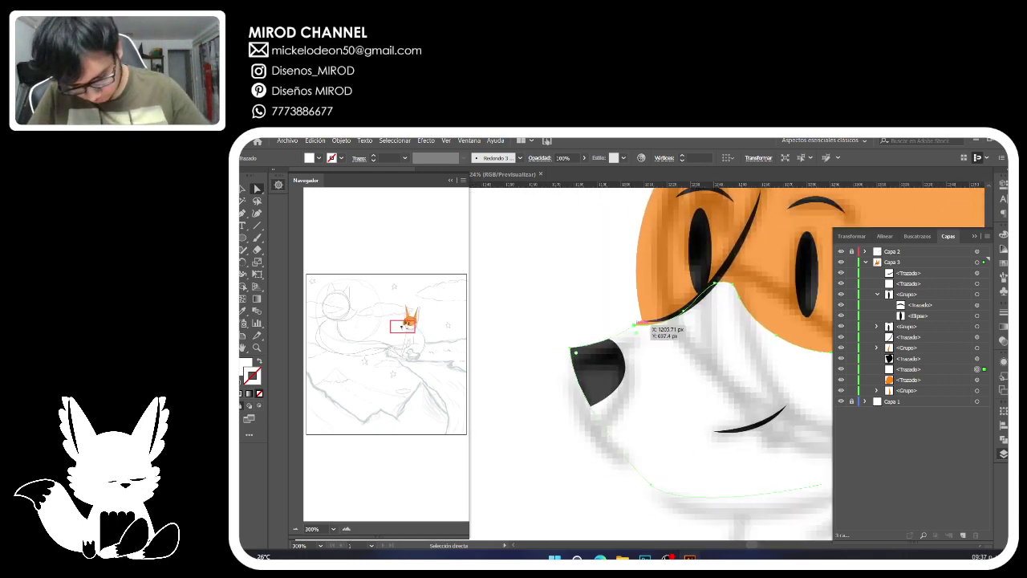
left_click_drag(634, 325, 641, 320)
left_click(650, 318)
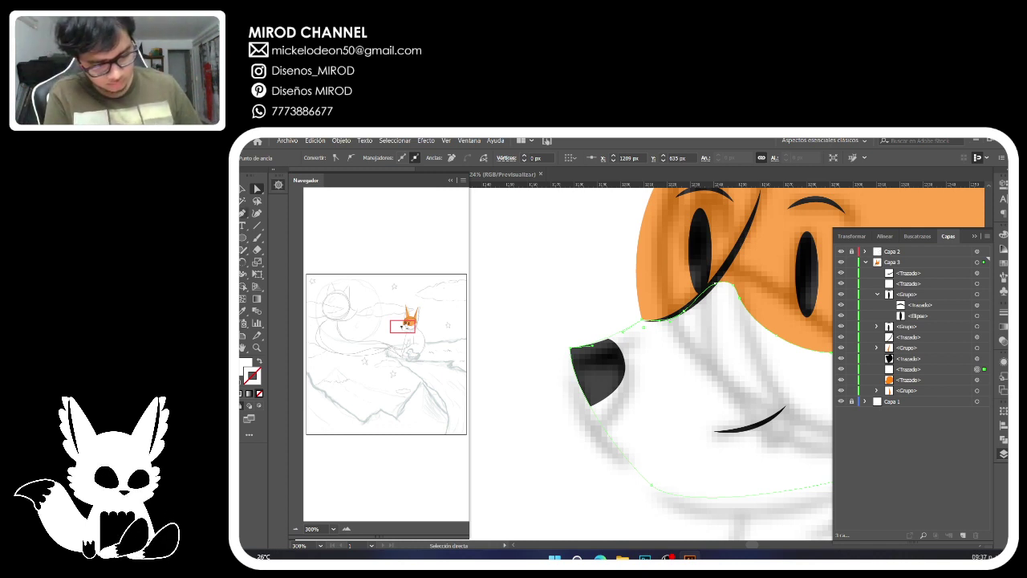
Delete the extra anchor points along the white muzzle's upper edge, from the peak between the eyes to the cheek, with the Pen tool.
left_click(243, 213)
left_click(733, 284)
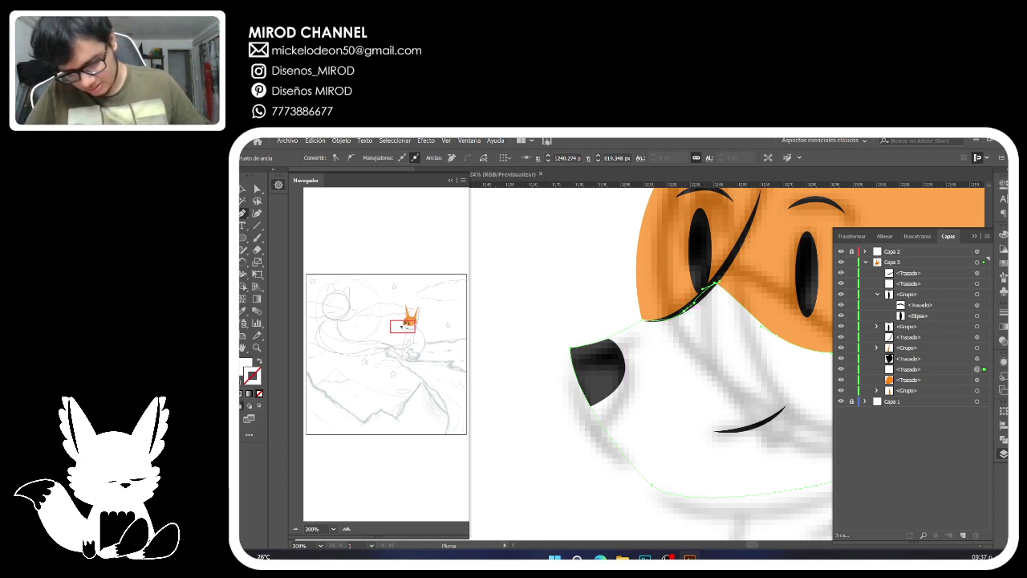
left_click(257, 189)
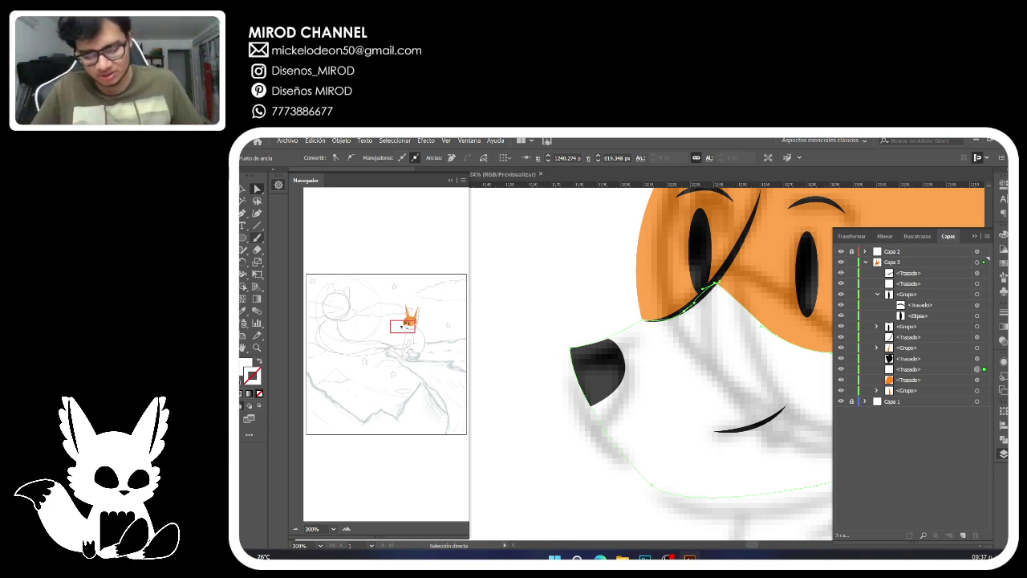
left_click_drag(750, 421, 582, 459)
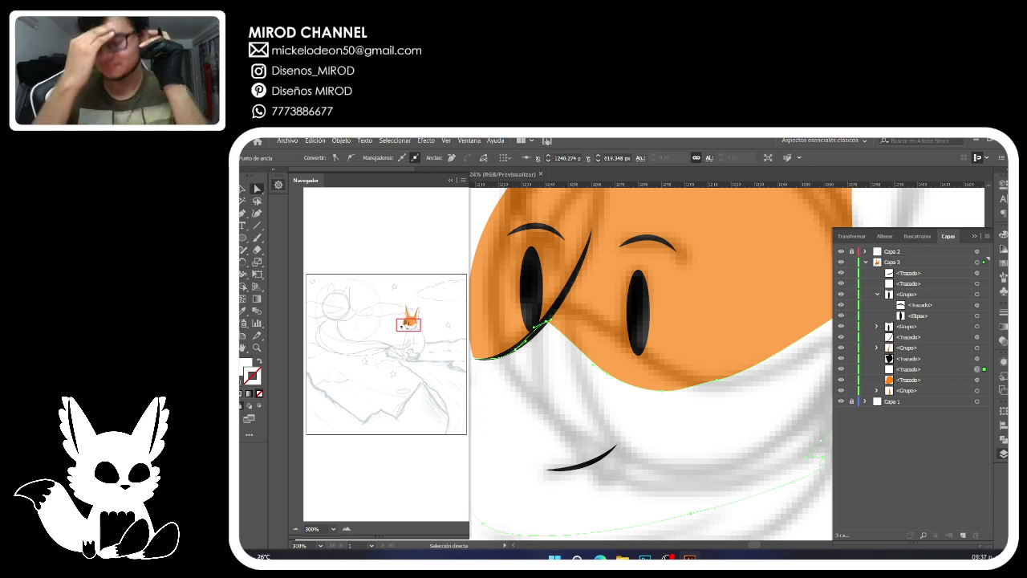
left_click_drag(682, 361, 598, 325)
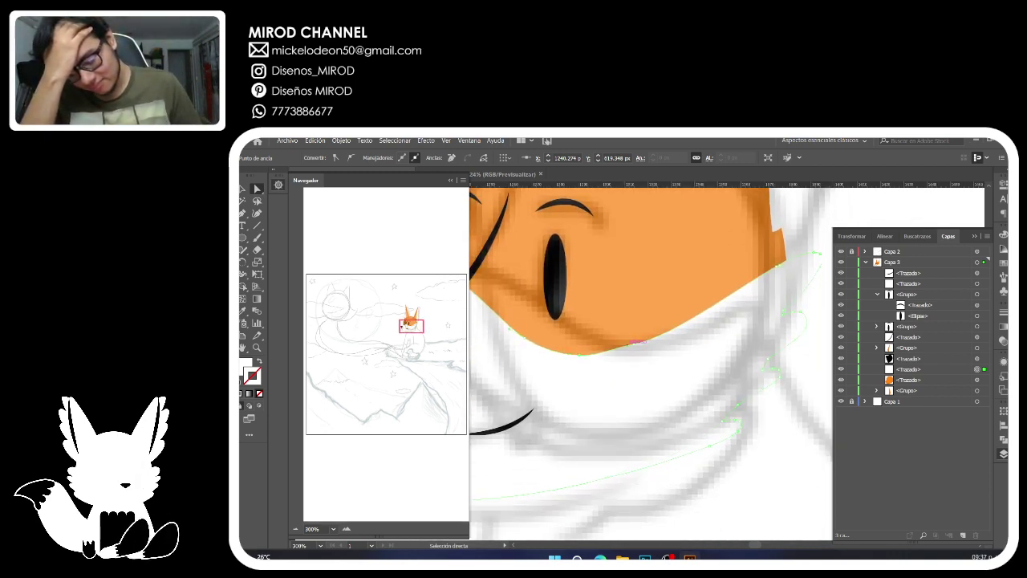
left_click(243, 212)
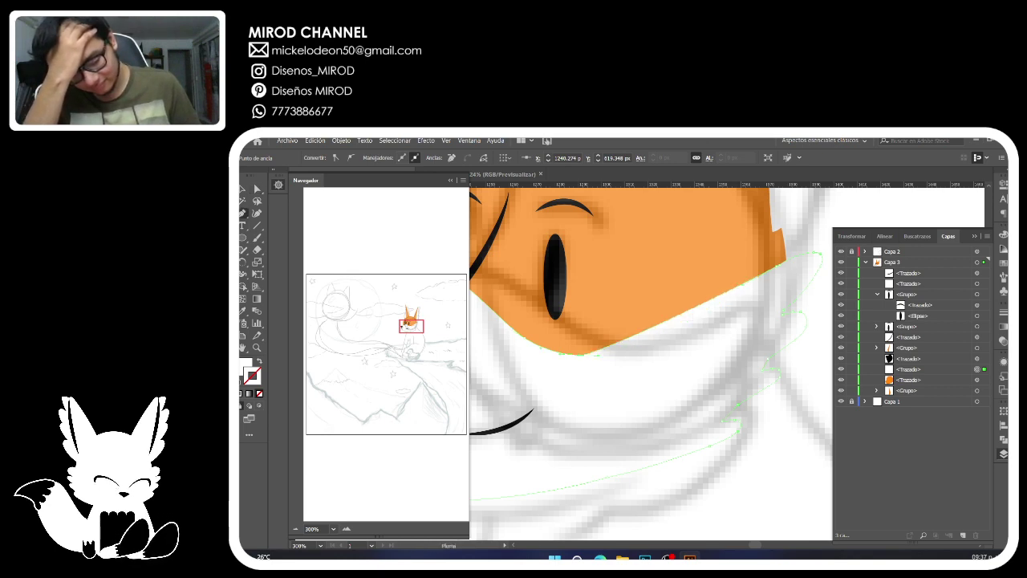
left_click(581, 353)
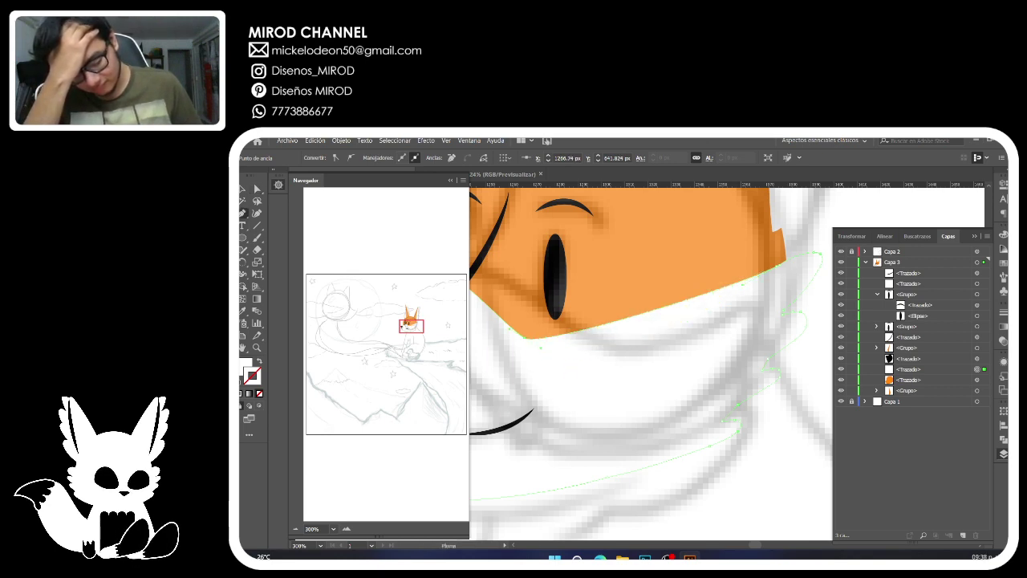
left_click(526, 336)
left_click_drag(529, 341, 581, 355)
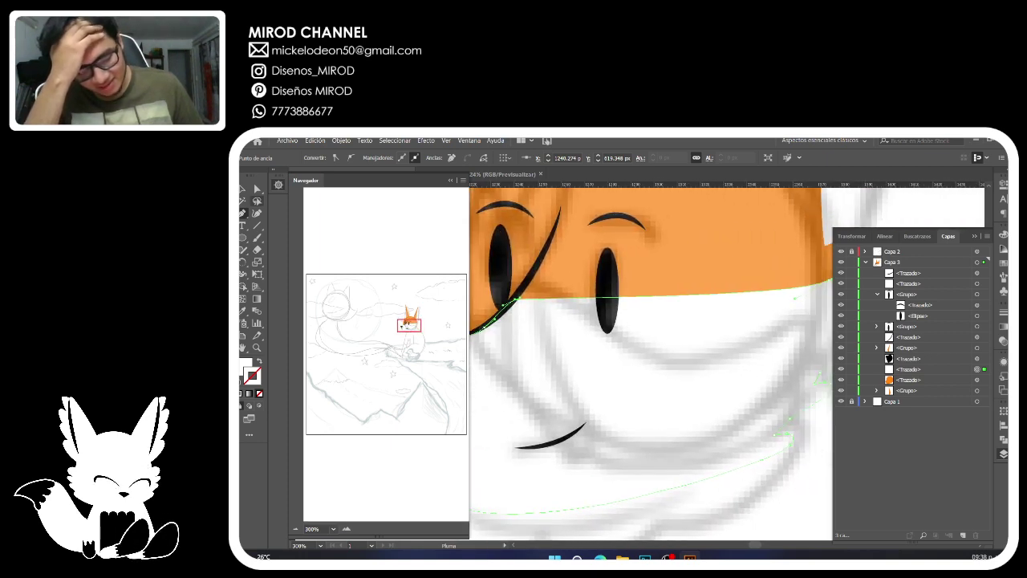
Bend the straight upper edge of the white muzzle downward into a smooth curve passing below the eye.
left_click(257, 188)
left_click(296, 528)
left_click(296, 528)
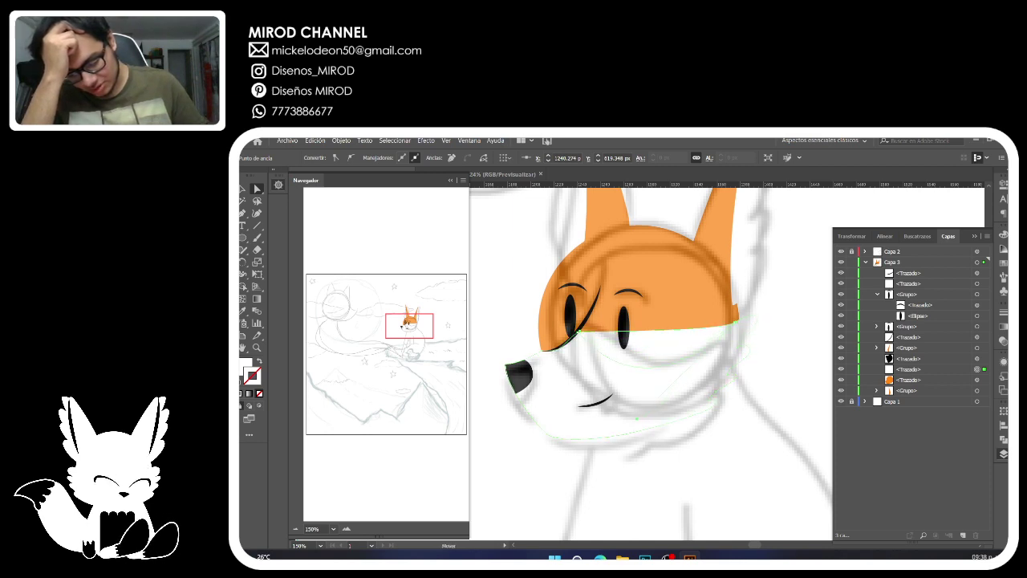
left_click_drag(642, 330, 642, 362)
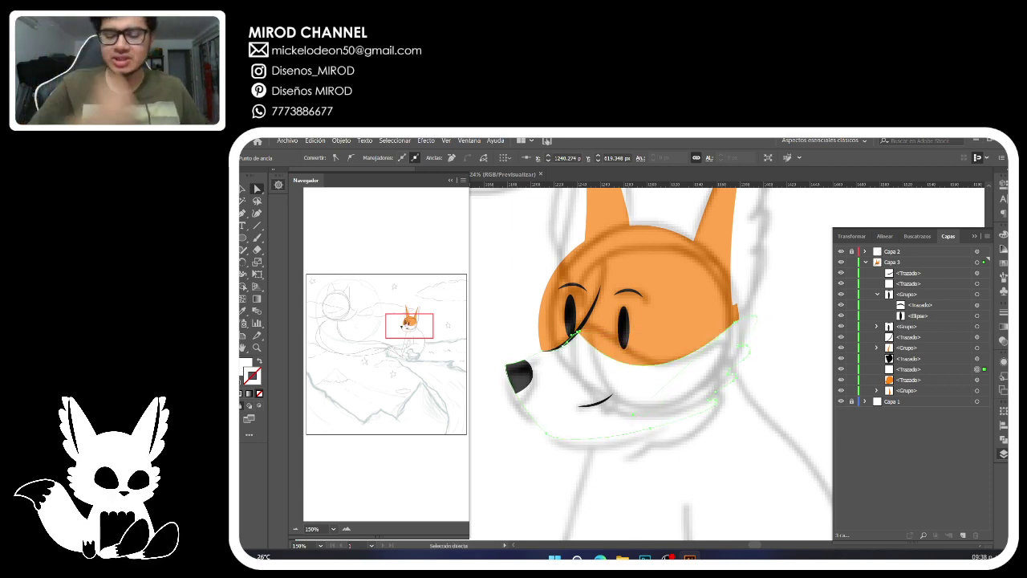
Trace the fox's body over the sketch as a closed white shape with the Paintbrush, following the chest, back and base.
mouse_move(405, 324)
left_mouse_down()
mouse_move(409, 346)
mouse_move(412, 337)
left_mouse_up()
left_click(295, 528)
left_click(295, 528)
left_click(346, 529)
left_click(347, 529)
left_click(295, 528)
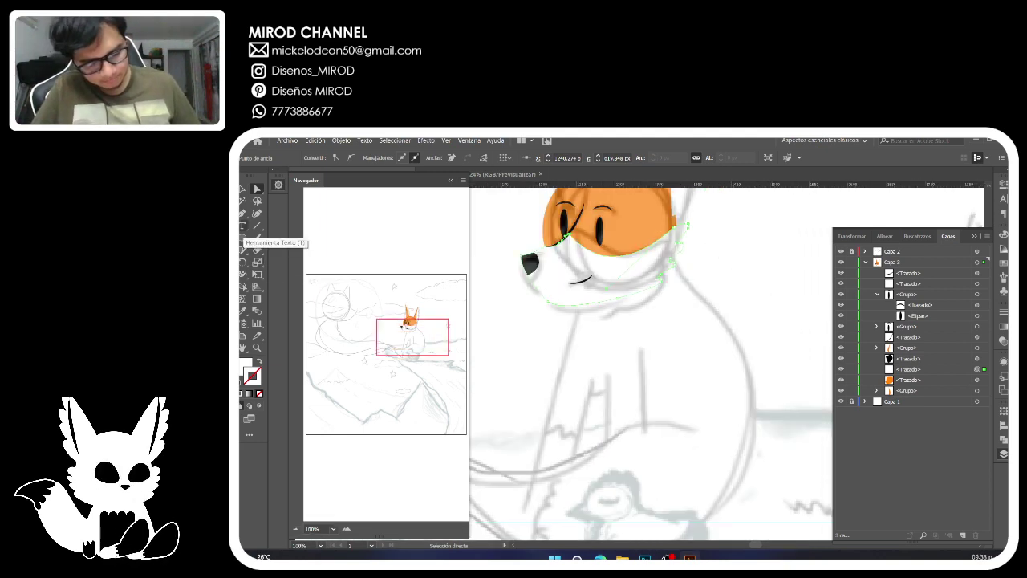
left_click(257, 237)
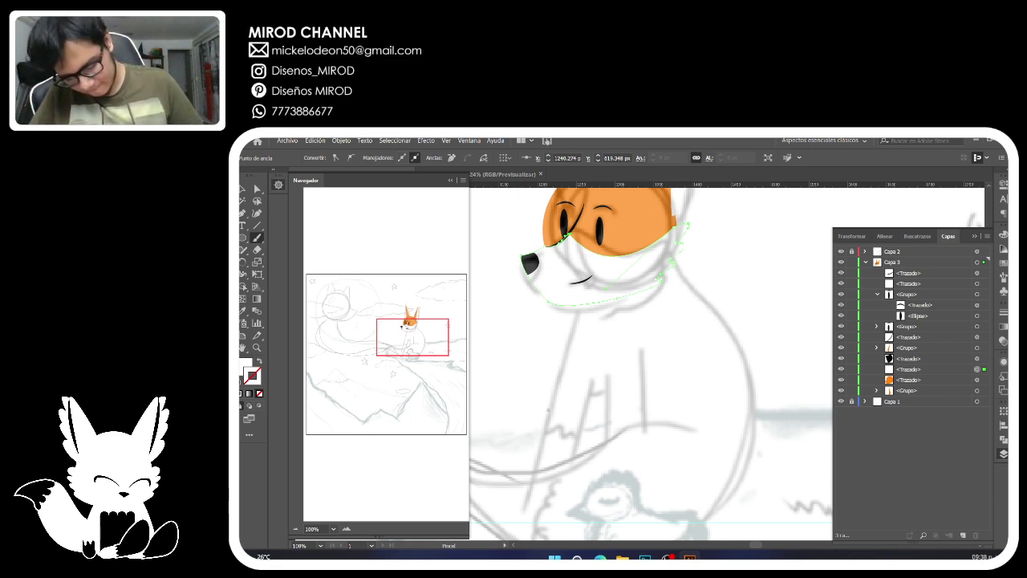
left_click_drag(534, 475, 573, 319)
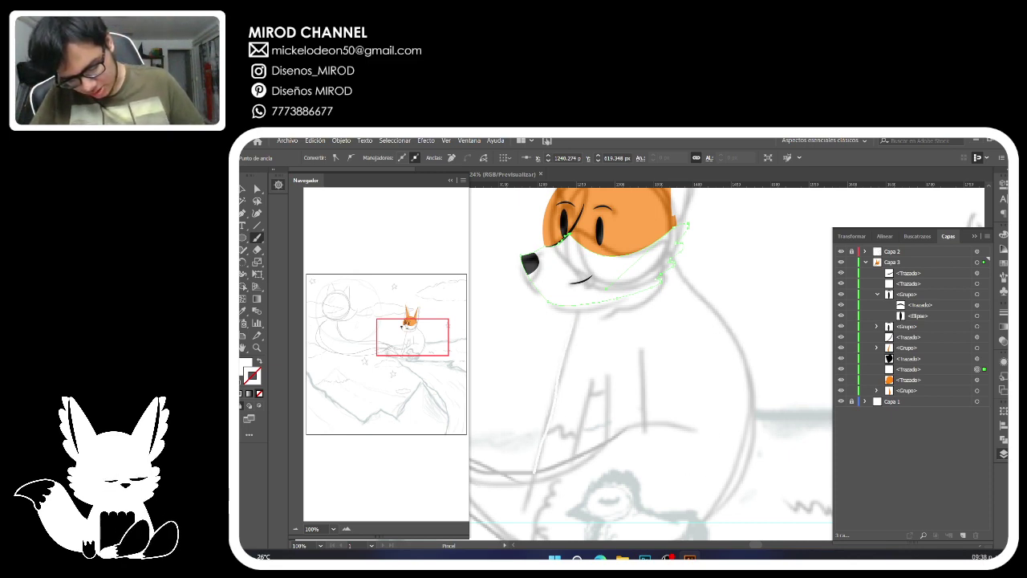
mouse_move(687, 278)
left_mouse_down()
mouse_move(737, 333)
mouse_move(754, 436)
mouse_move(689, 523)
left_mouse_up()
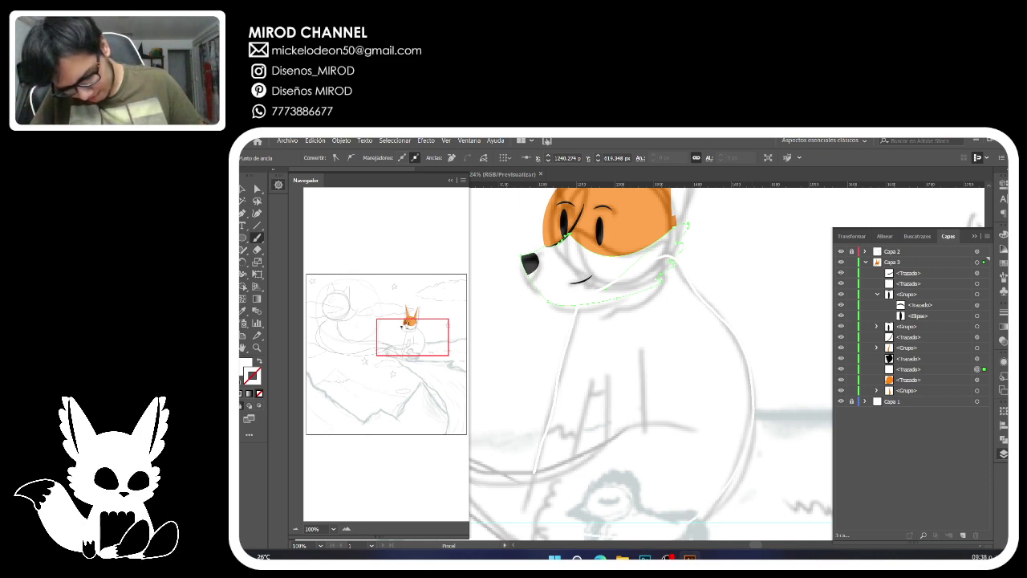
left_click_drag(533, 509, 534, 473)
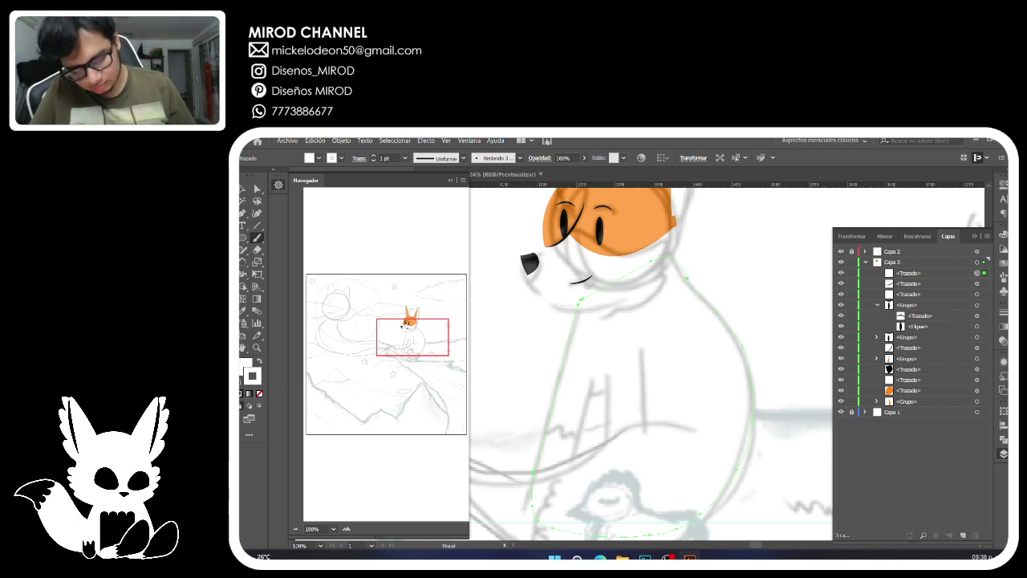
Move the white body path below all other objects in Capa 3, behind the head, and clear the selection.
scroll(651, 361, "down", 2)
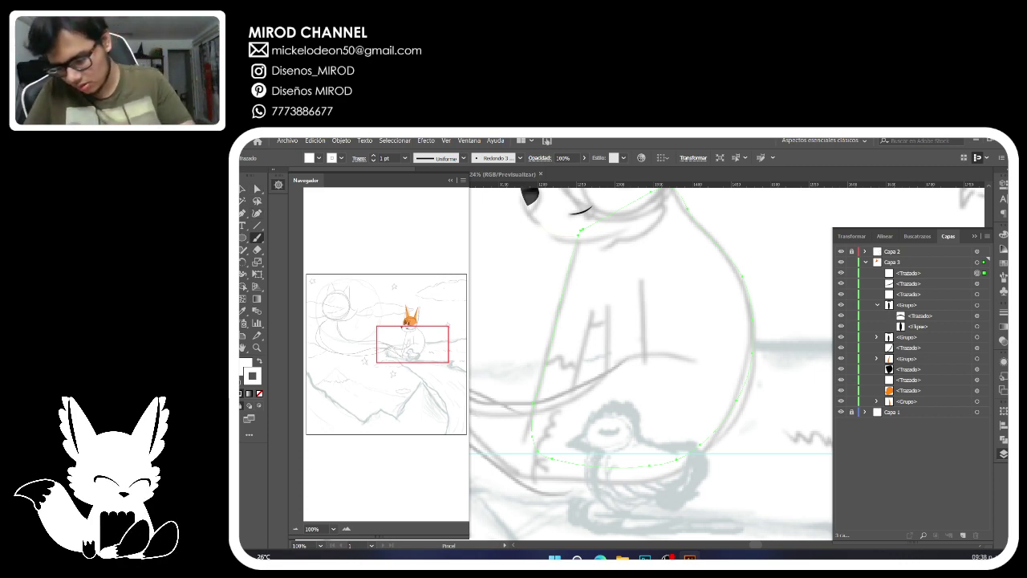
left_click_drag(908, 273, 909, 406)
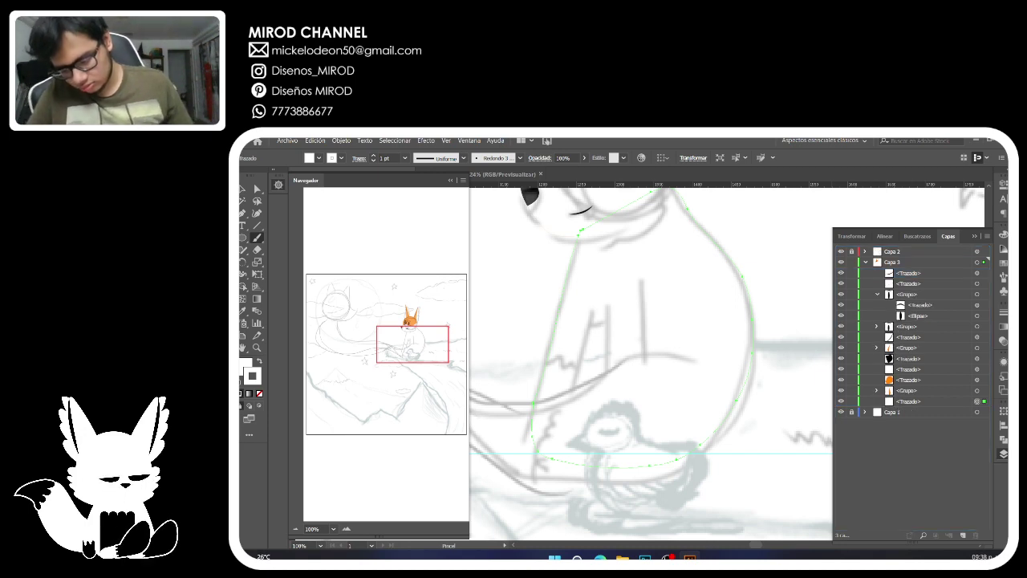
key("ctrl+shift+a")
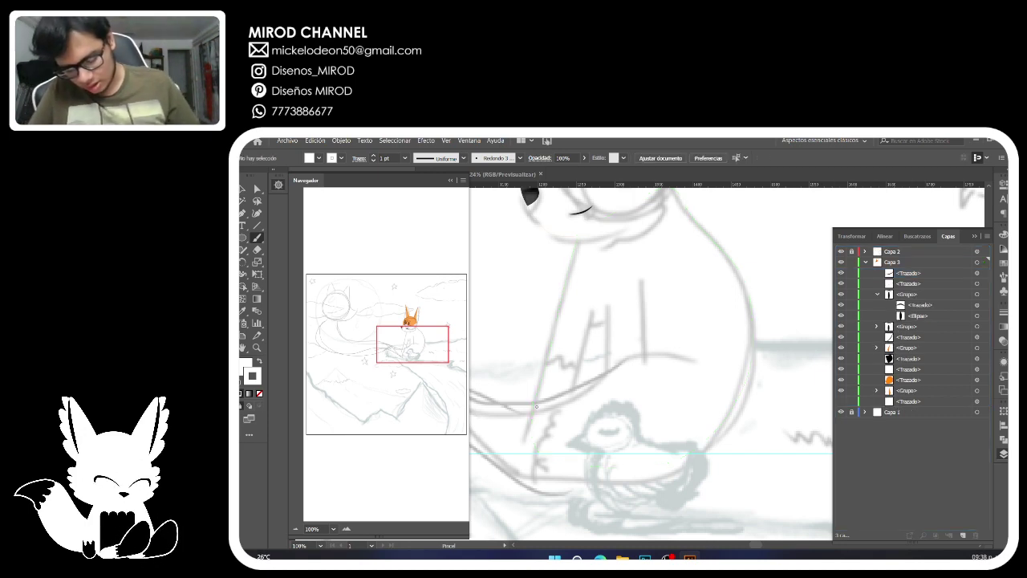
Trace the front leg and paw from the neck to the ground as a closed path and remove its stroke.
left_click_drag(571, 388, 591, 309)
left_click_drag(581, 238, 530, 404)
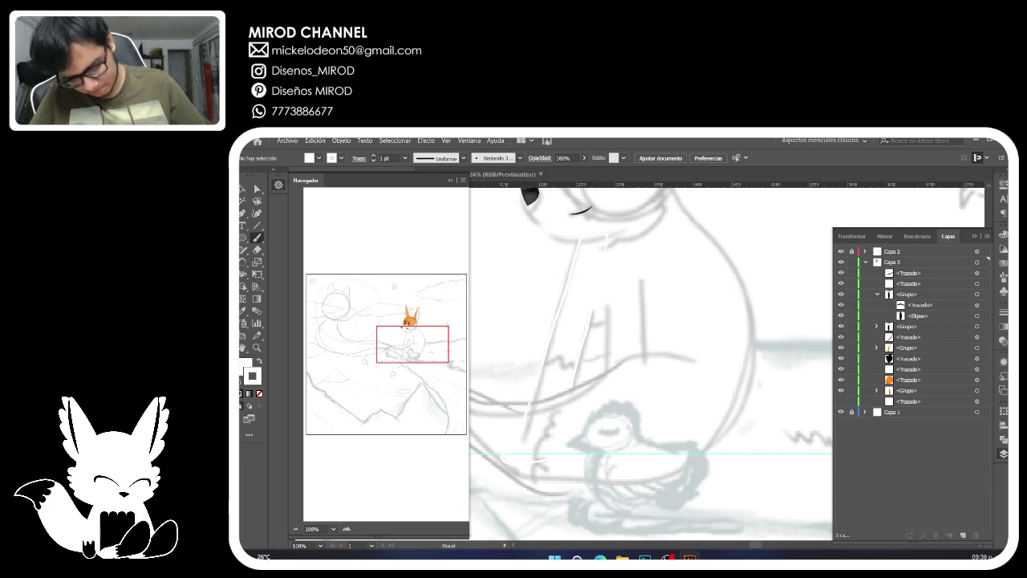
left_click_drag(568, 403, 571, 384)
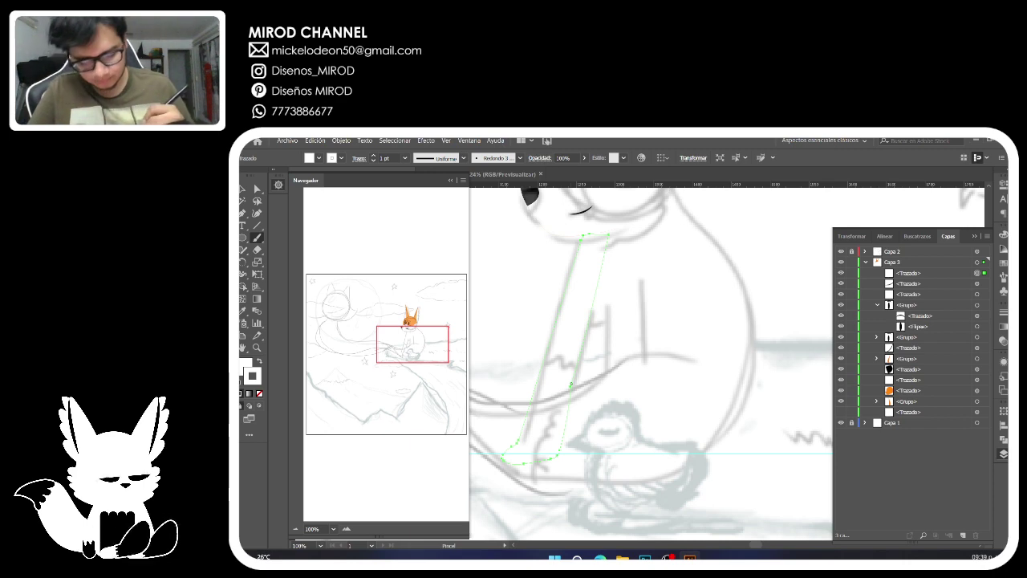
key("v")
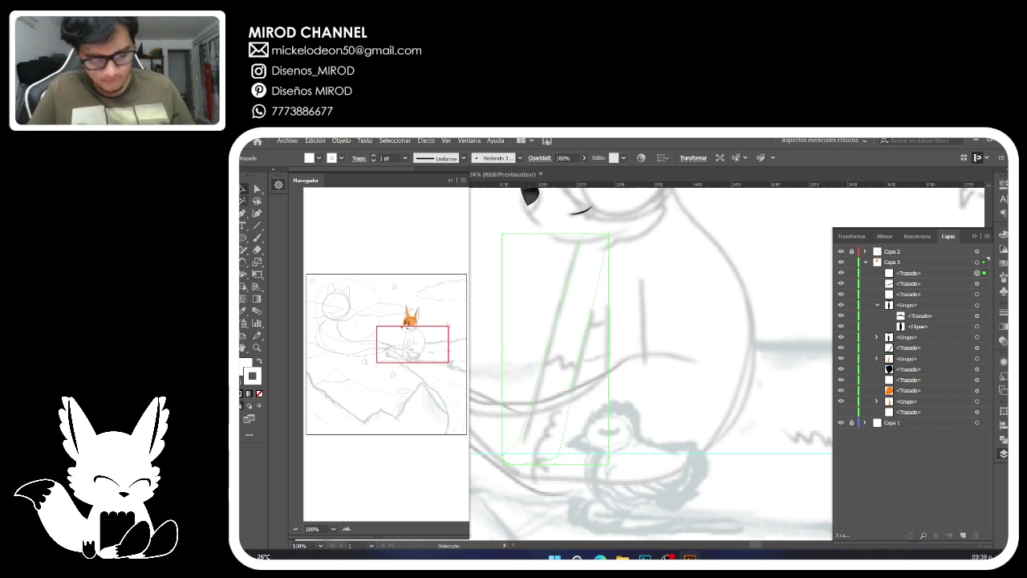
key("slash")
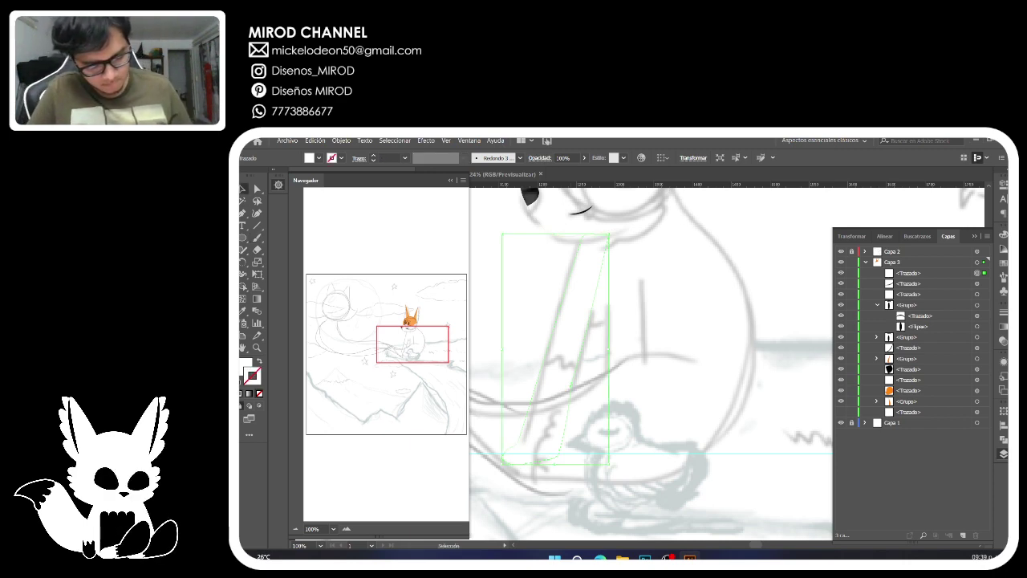
Fill the front leg with the head's solid orange using the Eyedropper while the sketch layer Capa 2 is temporarily hidden.
left_click(841, 251)
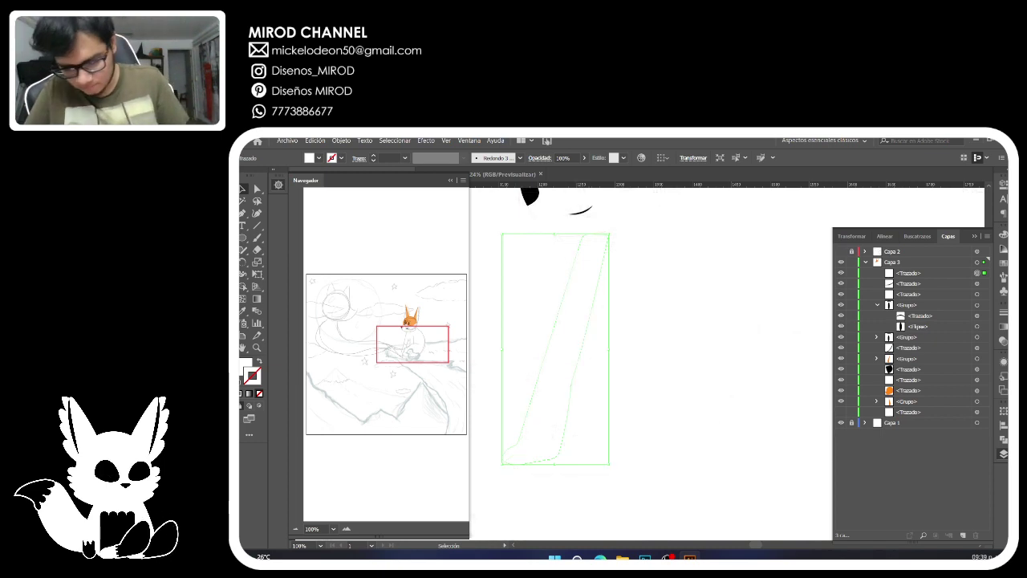
mouse_move(412, 344)
left_mouse_down()
mouse_move(403, 317)
mouse_move(409, 344)
left_mouse_up()
left_click(244, 311)
left_click(682, 373)
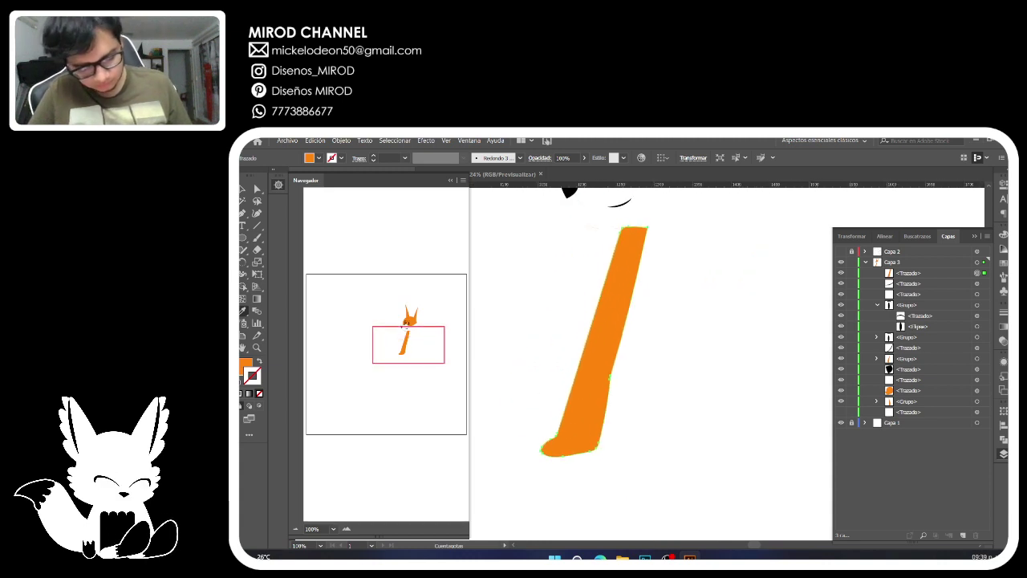
left_click(840, 251)
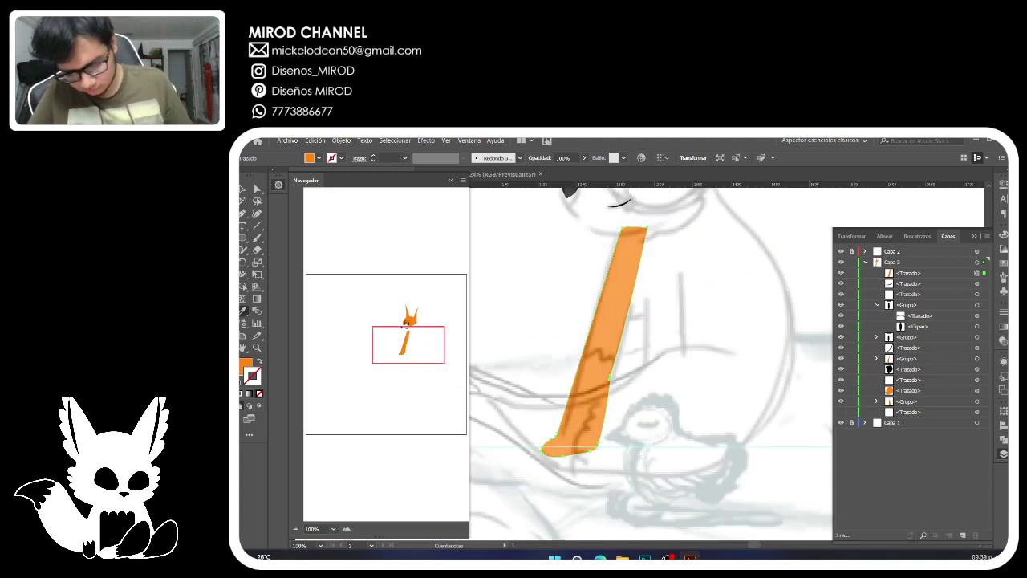
Delete the extra anchor points midway along the orange leg's rear edge with the Pen tool.
key("p")
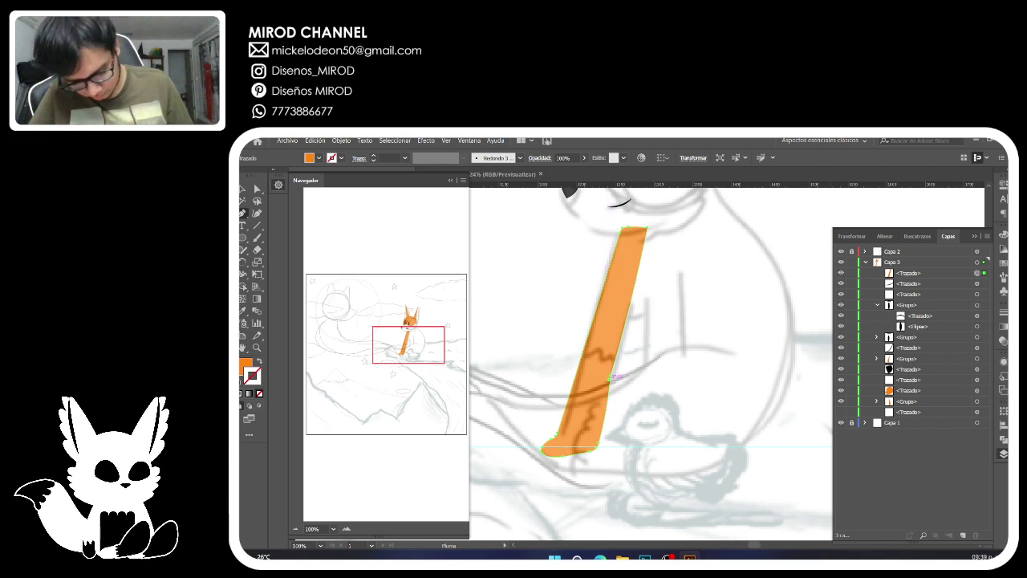
left_click(608, 379)
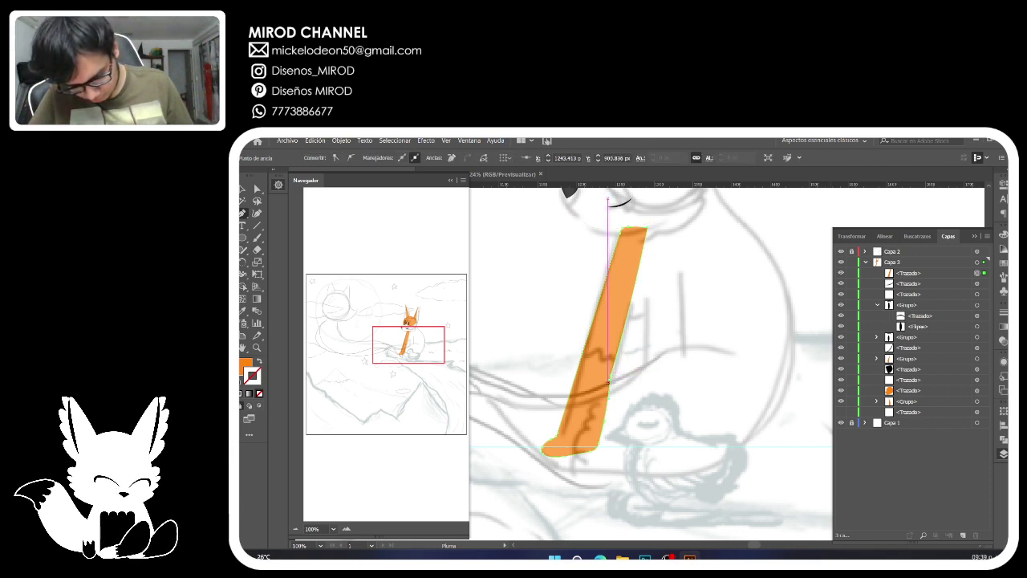
left_click(616, 375)
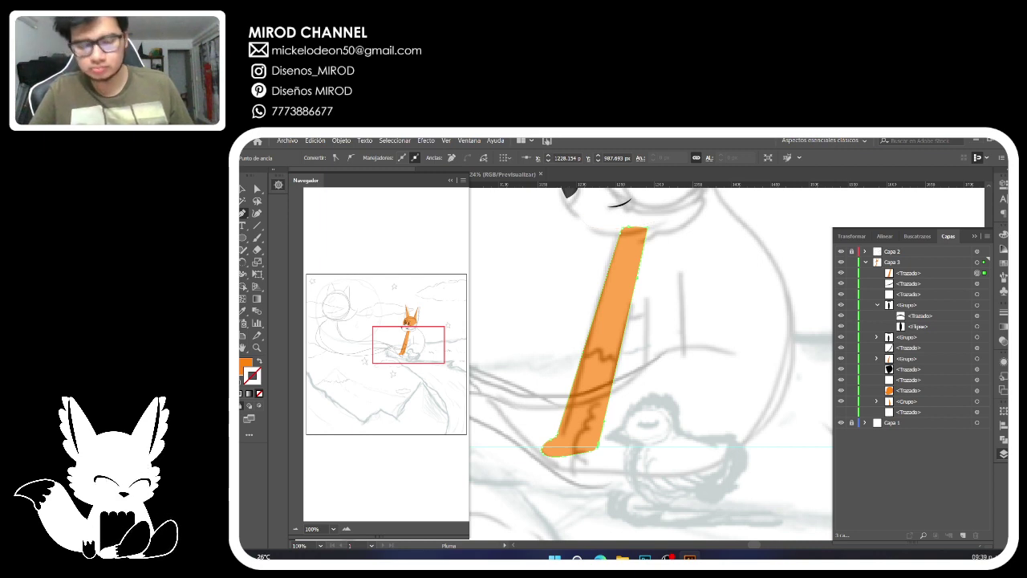
Move the leg's top rear corner outward to X 1298 px, Y 712 px, and shift the ankle and heel anchors inward to slim the lower leg.
left_click(256, 189)
left_click_drag(645, 231, 650, 229)
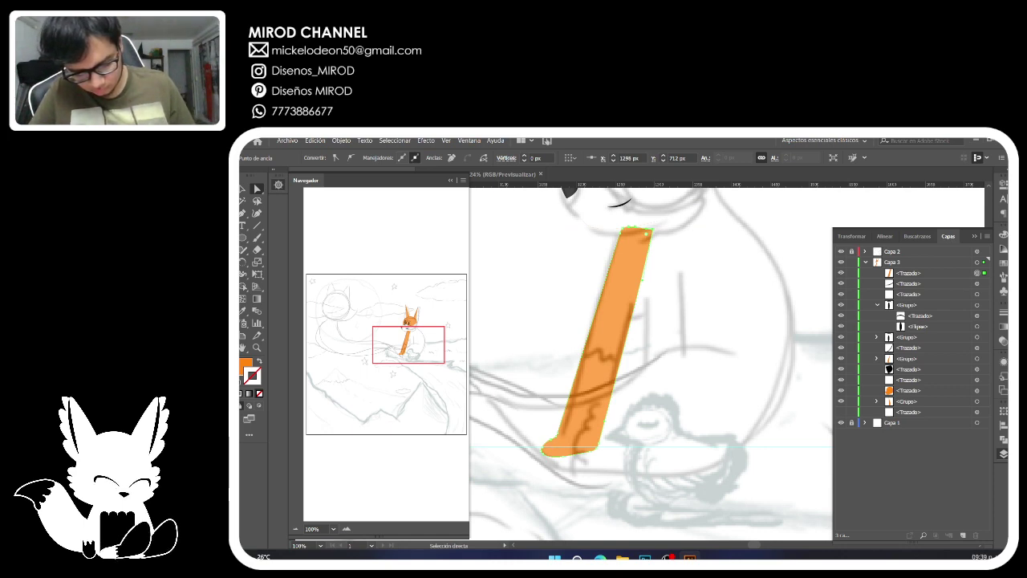
left_click(570, 432)
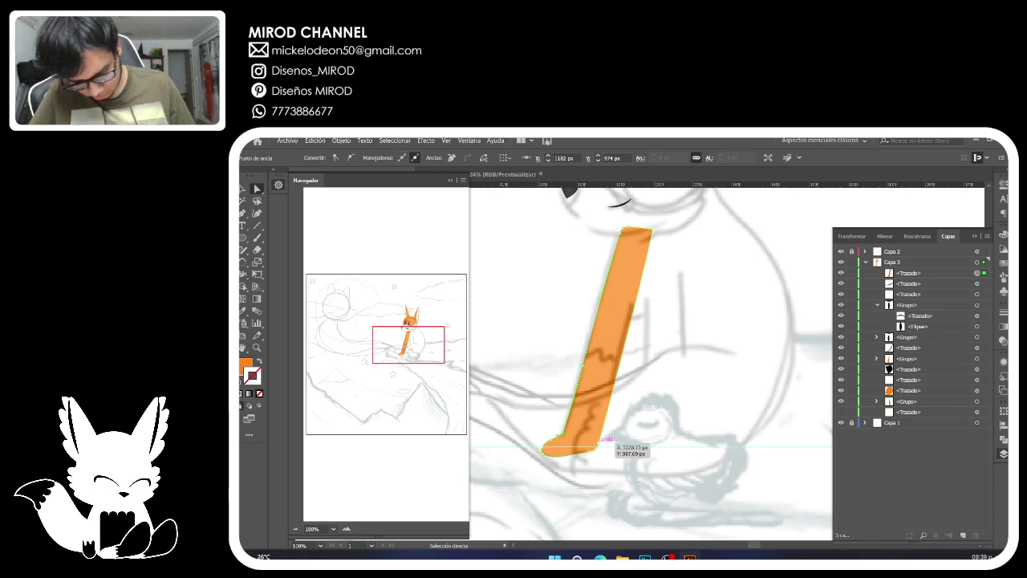
left_click_drag(598, 446, 595, 450)
Delete the extra anchor points around the paw's heel and sole, and move the heel corner to X 1219 px, Y 1000 px.
key("p")
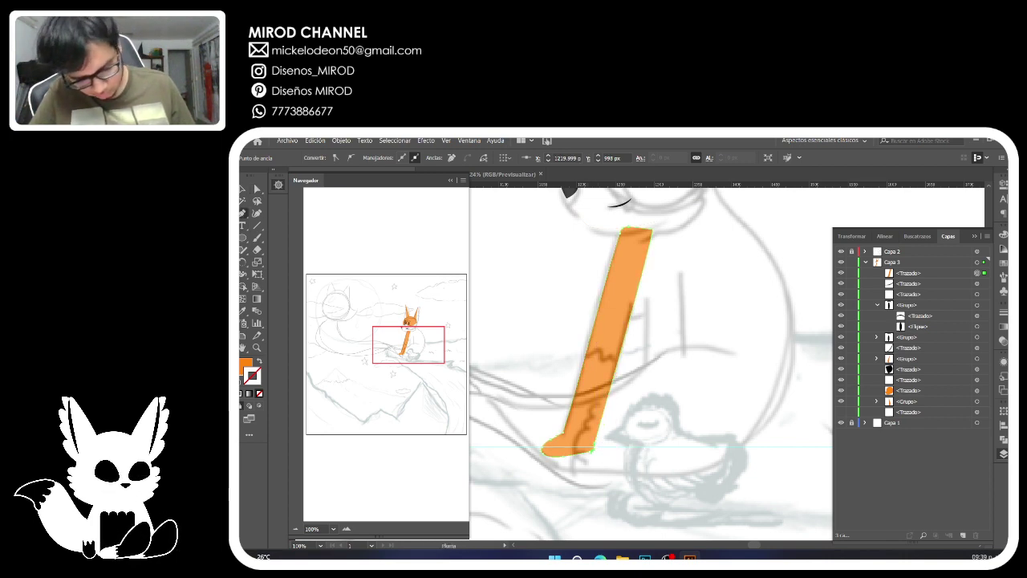
left_click(593, 449)
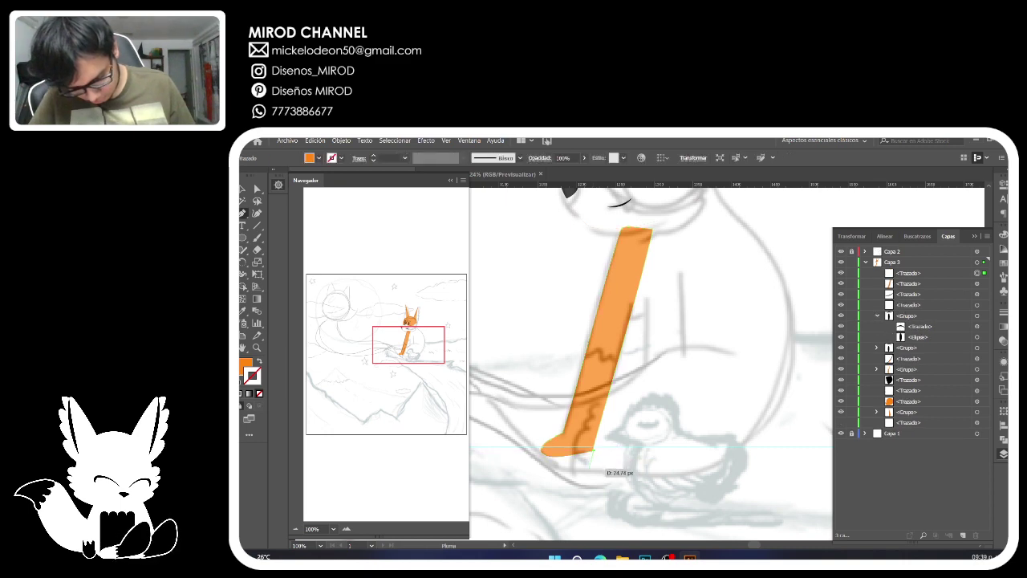
key("ctrl+z")
left_click(594, 443)
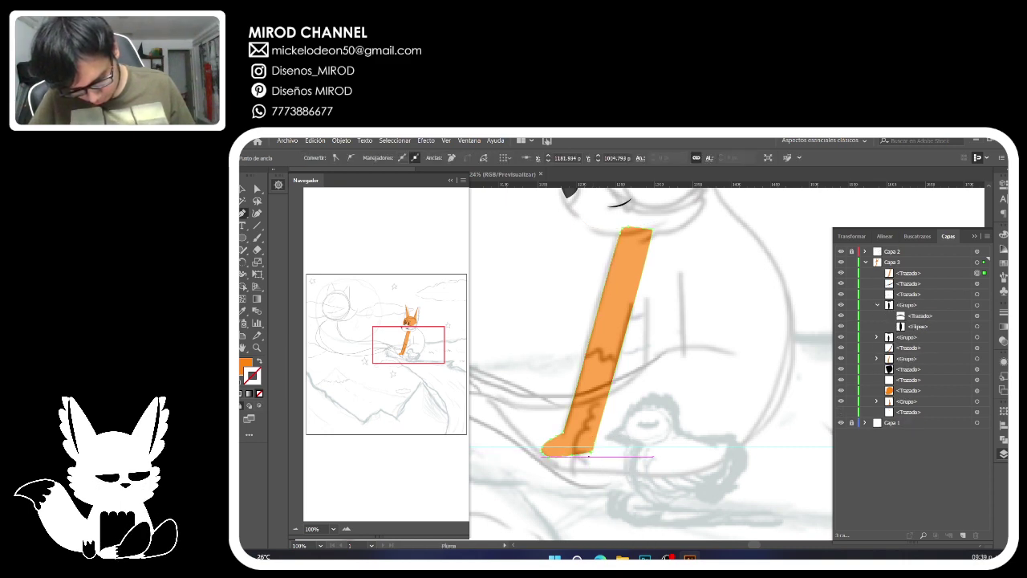
left_click(566, 456)
left_click(593, 449)
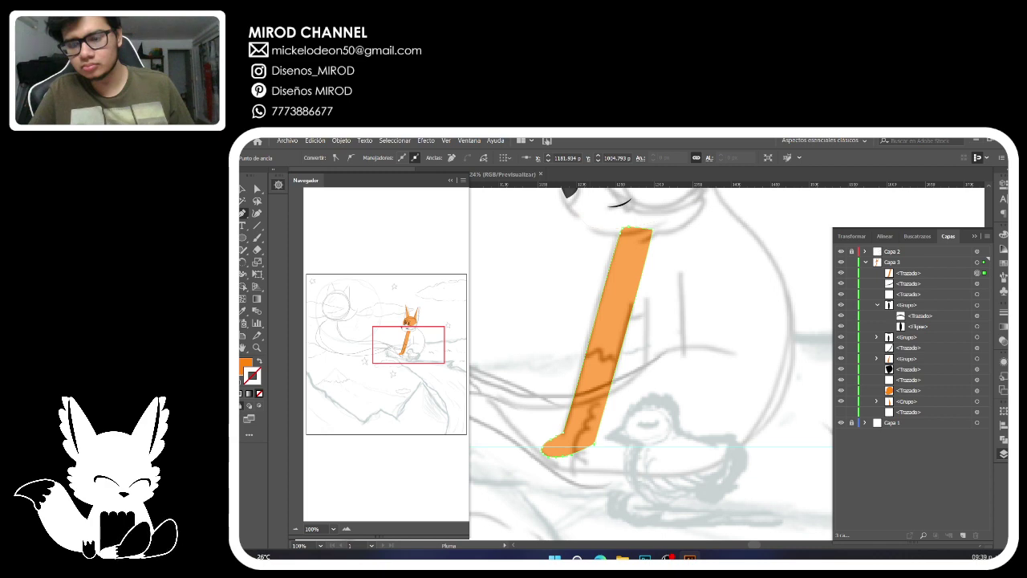
key("a")
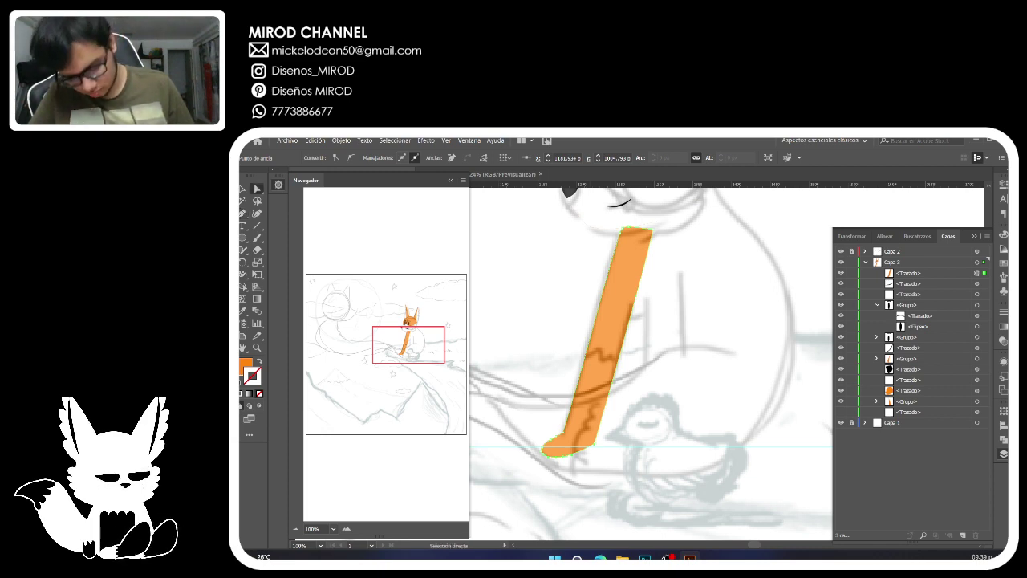
left_click_drag(594, 441, 593, 451)
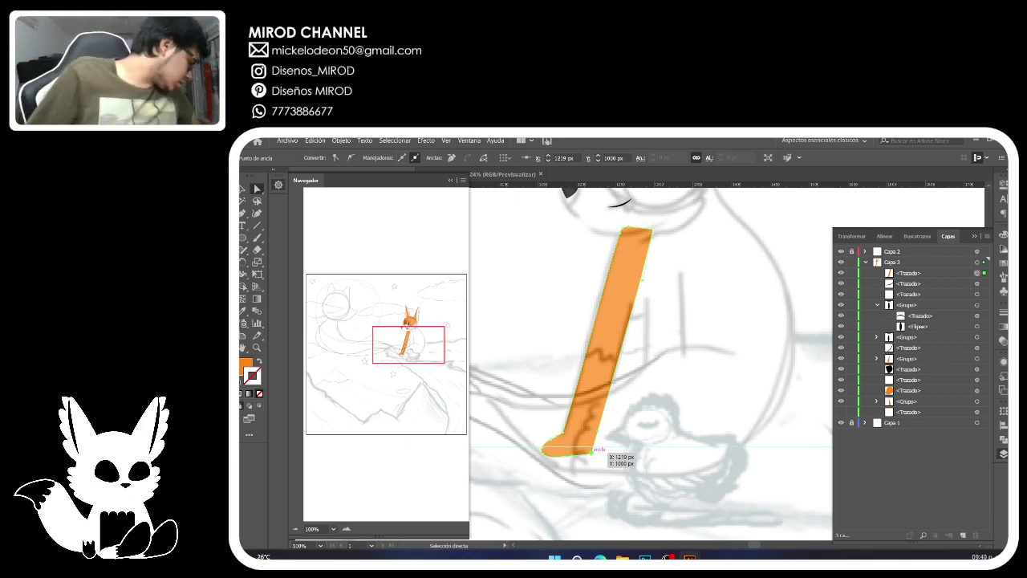
Duplicate the orange front leg, rotate the copy to stand more upright, and place it just behind the first leg under the neck.
key("v")
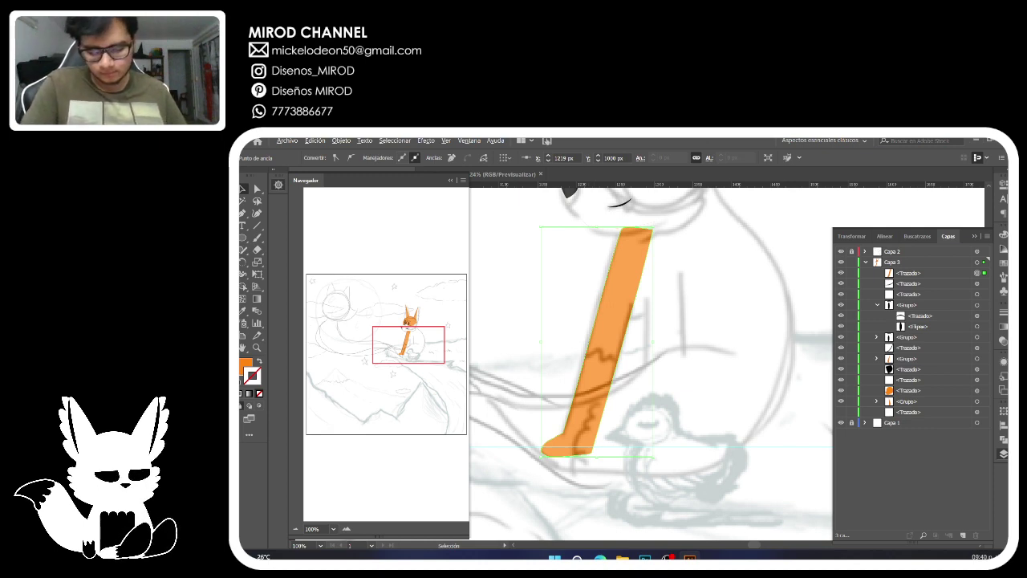
mouse_move(588, 401)
left_mouse_down()
mouse_move(690, 421)
mouse_move(680, 420)
left_mouse_up()
key("ctrl+z")
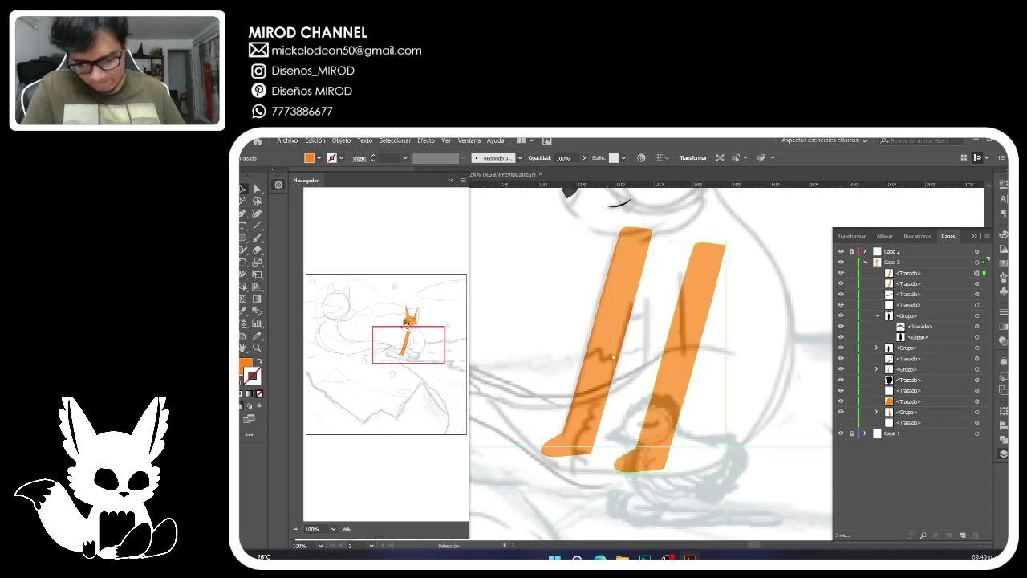
left_click_drag(612, 238, 586, 255)
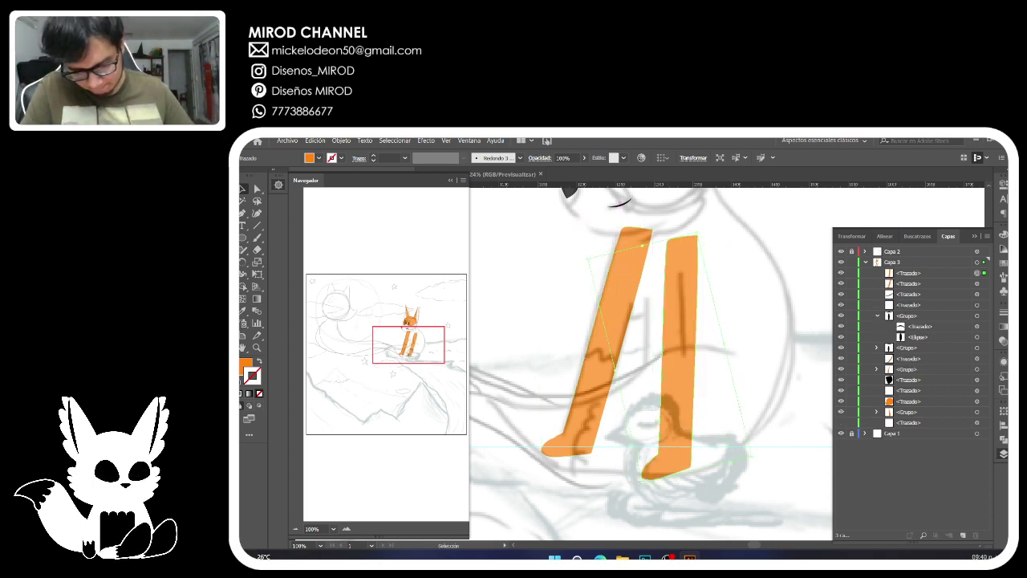
left_click_drag(680, 329, 658, 325)
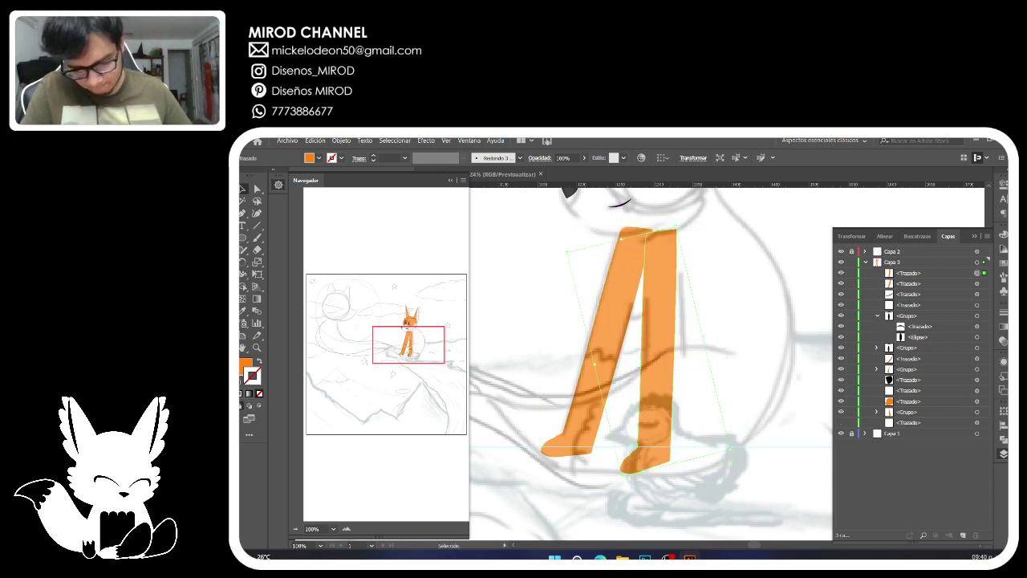
mouse_move(566, 250)
left_mouse_down()
mouse_move(578, 240)
mouse_move(572, 247)
left_mouse_up()
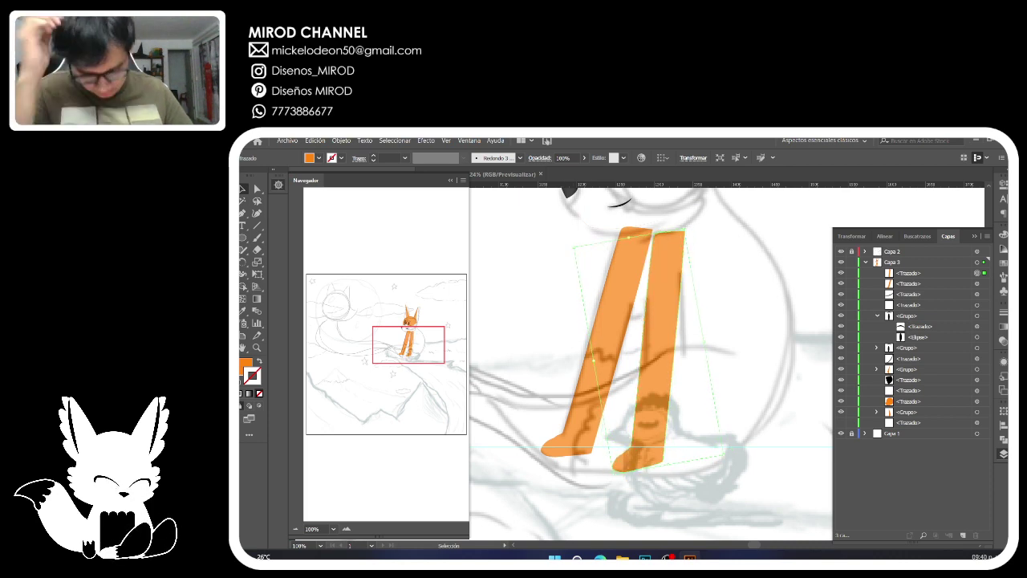
left_click_drag(661, 341, 684, 430)
Switch to the web browser and run an image search for "cheems" in a new tab.
mouse_move(600, 557)
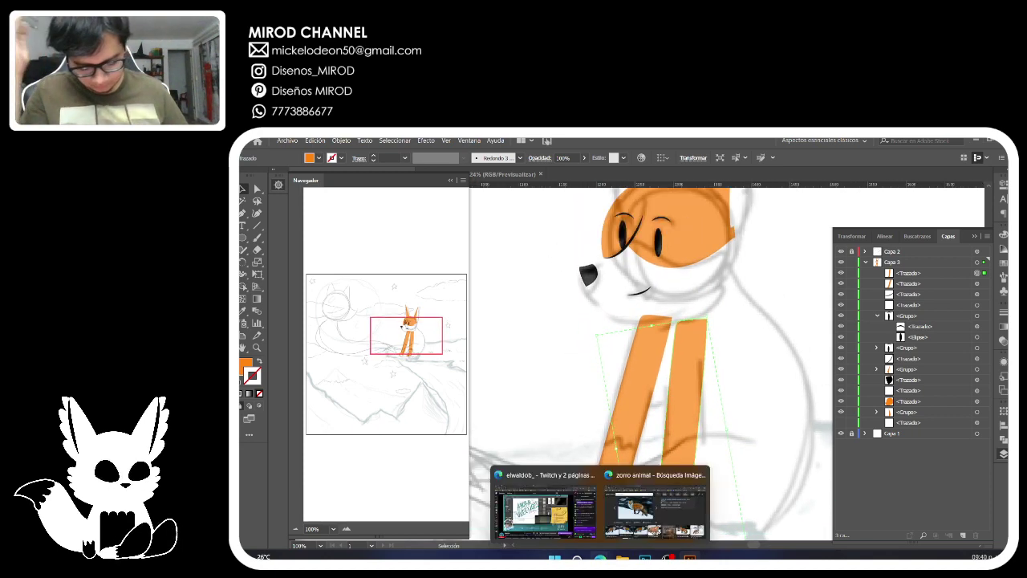
left_click(656, 501)
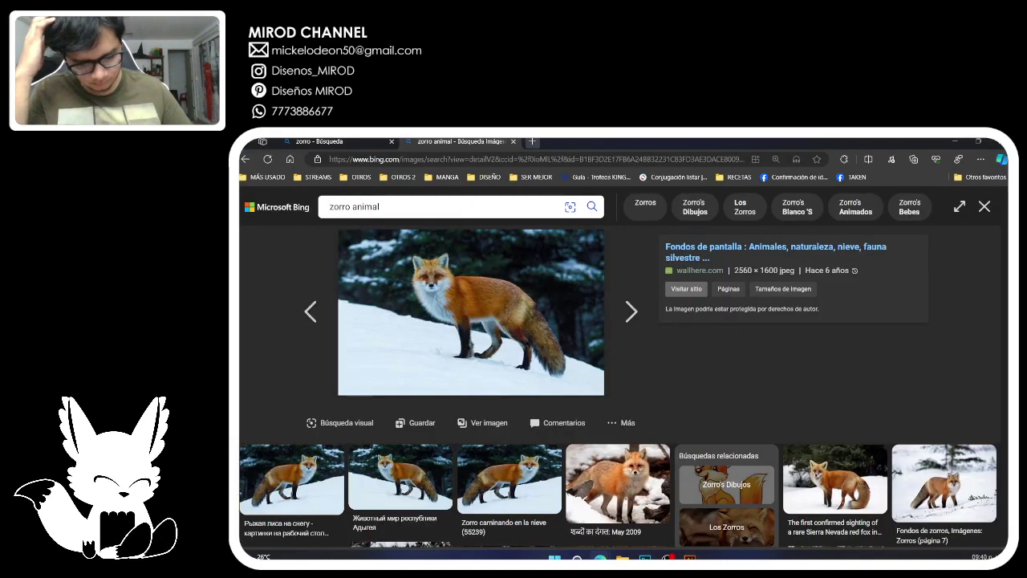
key("ctrl+t")
type("c")
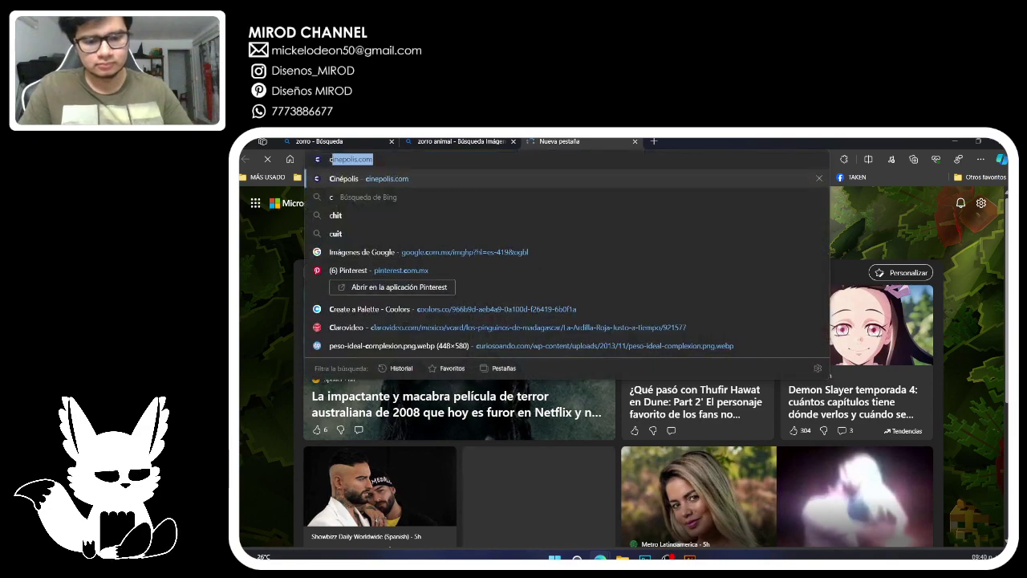
type("heem")
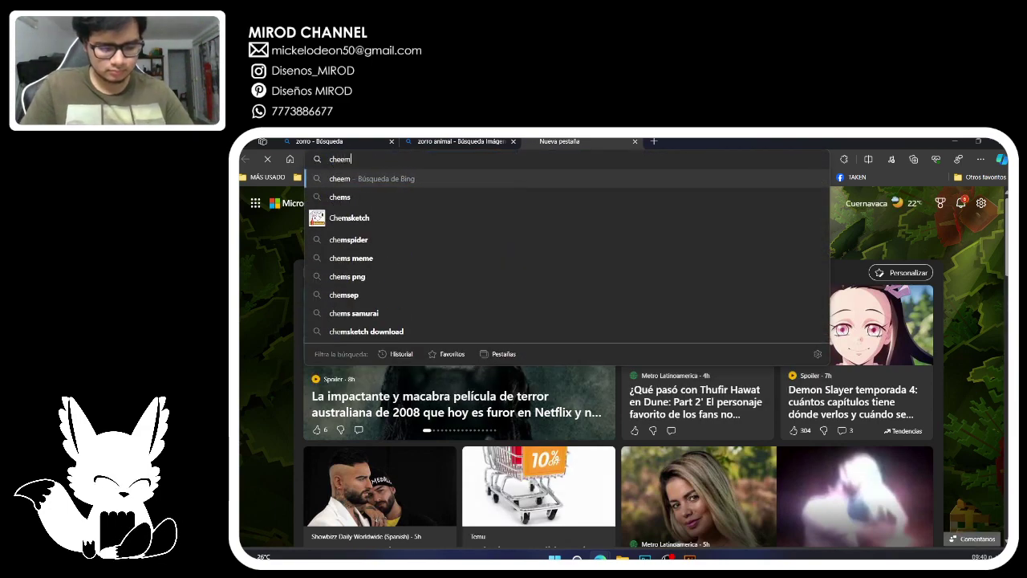
type("s")
key("Return")
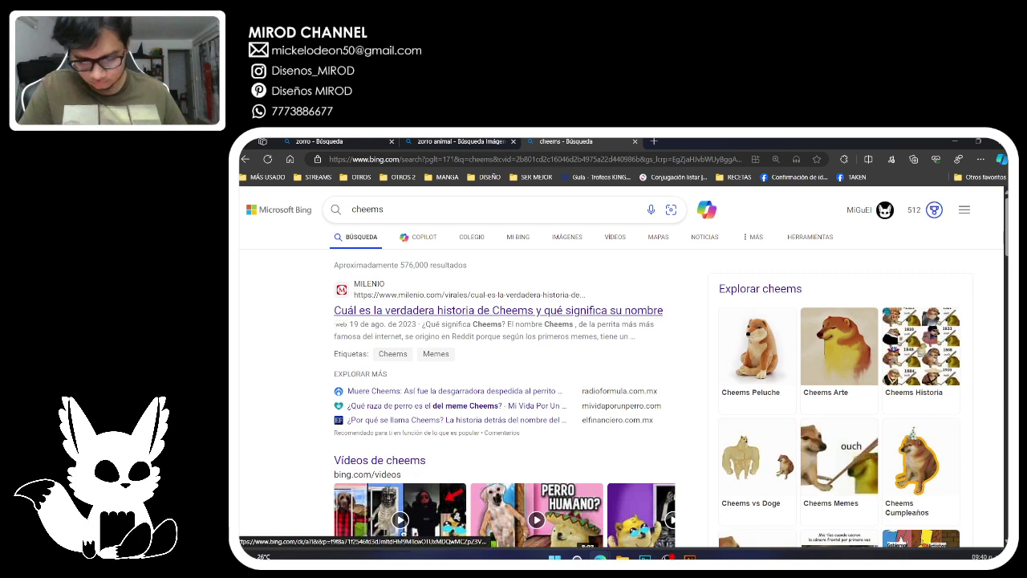
left_click(566, 236)
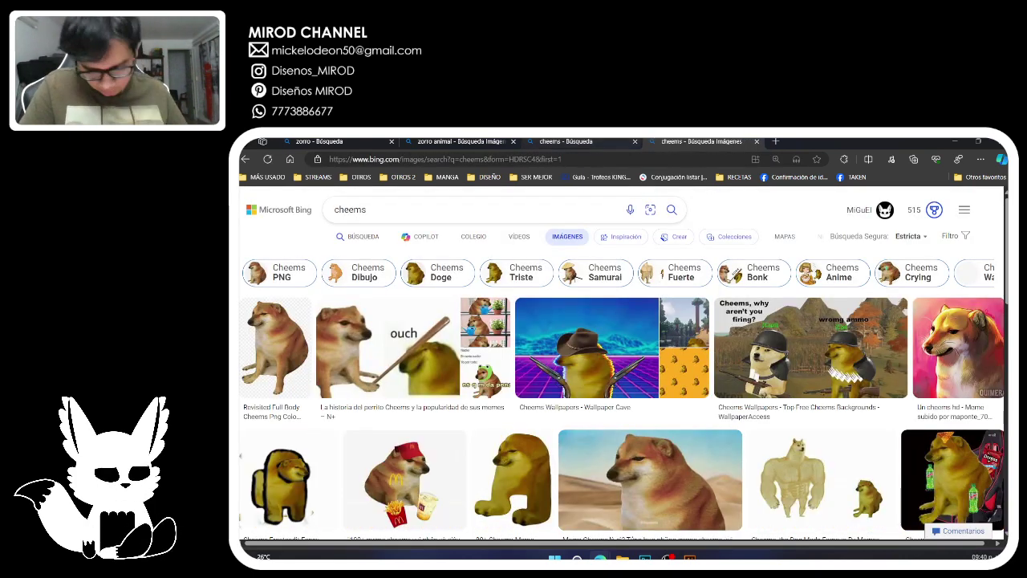
Copy the full-body picture of the sitting Cheems dog and paste it into the fox artwork in Illustrator.
left_click(273, 345)
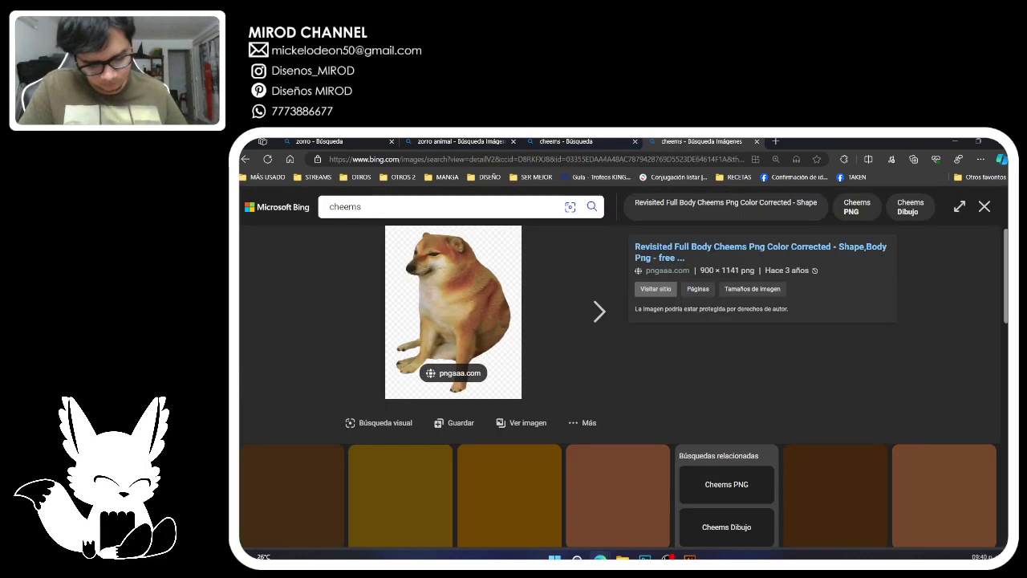
right_click(432, 327)
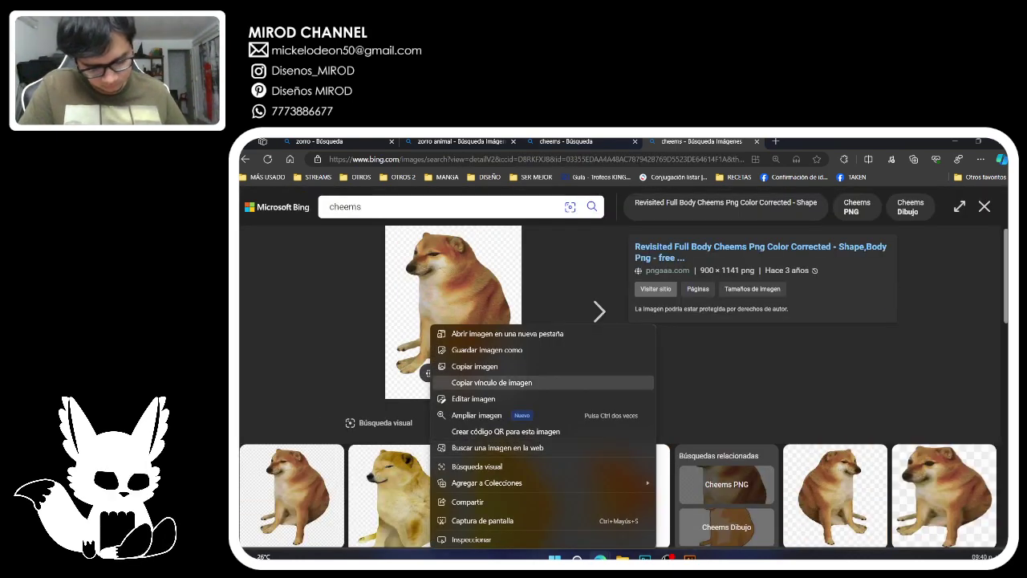
left_click(474, 366)
mouse_move(600, 559)
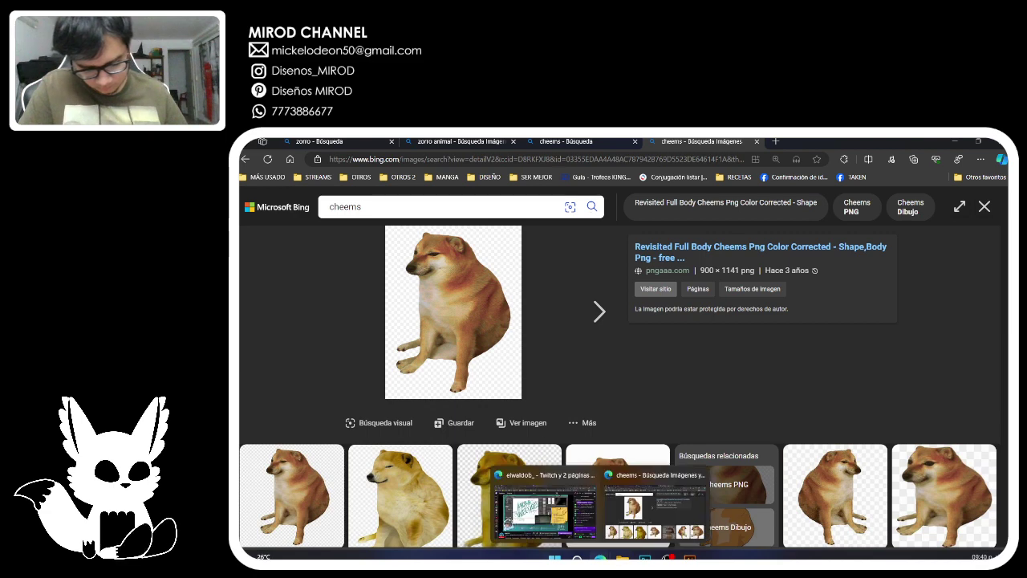
left_click(690, 559)
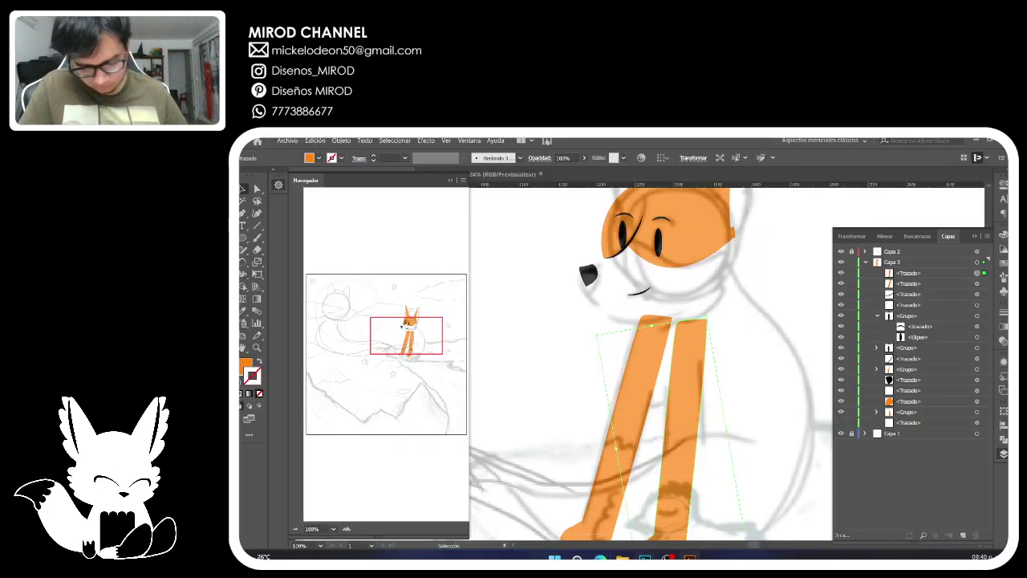
mouse_move(644, 559)
key("ctrl+v")
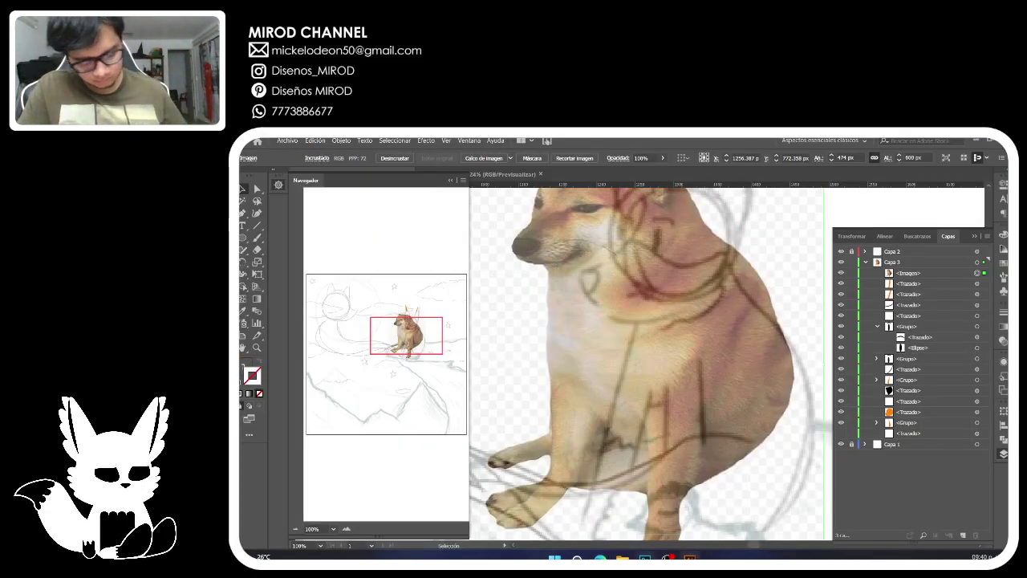
Create a new layer above Capa 3 and move the pasted dog image into it.
key("ctrl+minus")
key("ctrl+minus")
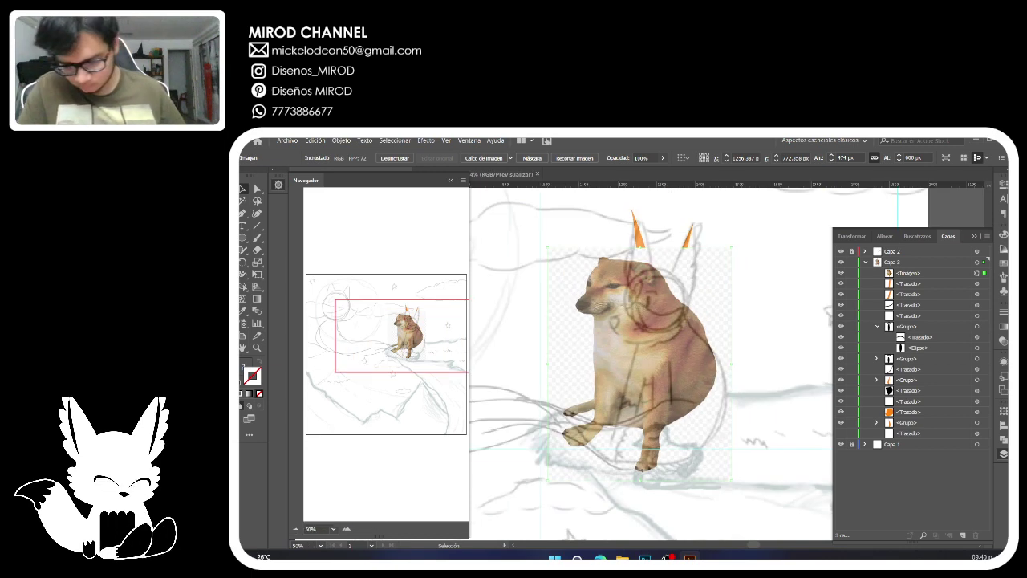
left_click(909, 273)
left_click(907, 263)
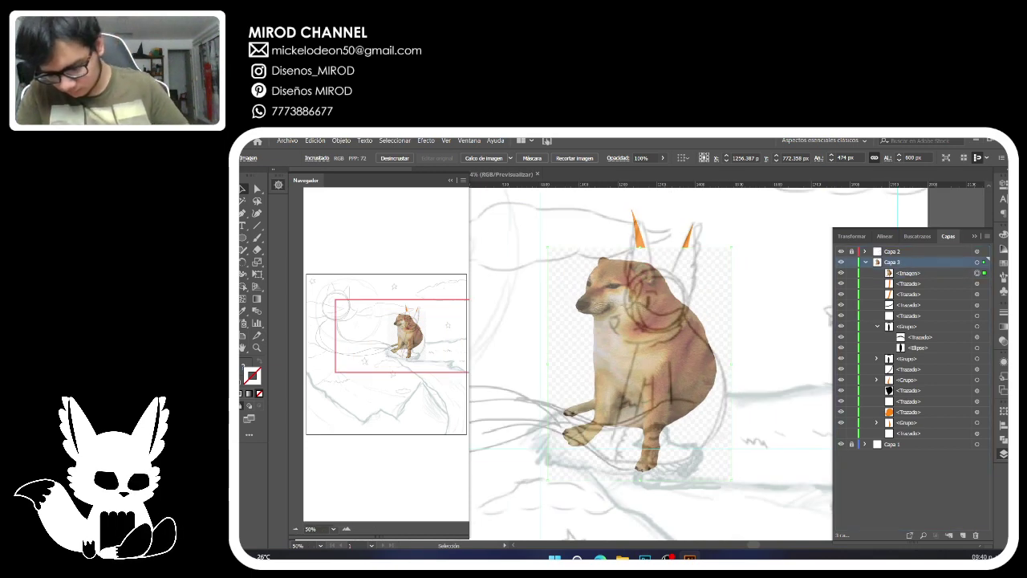
left_click(963, 536)
left_click_drag(908, 283, 908, 263)
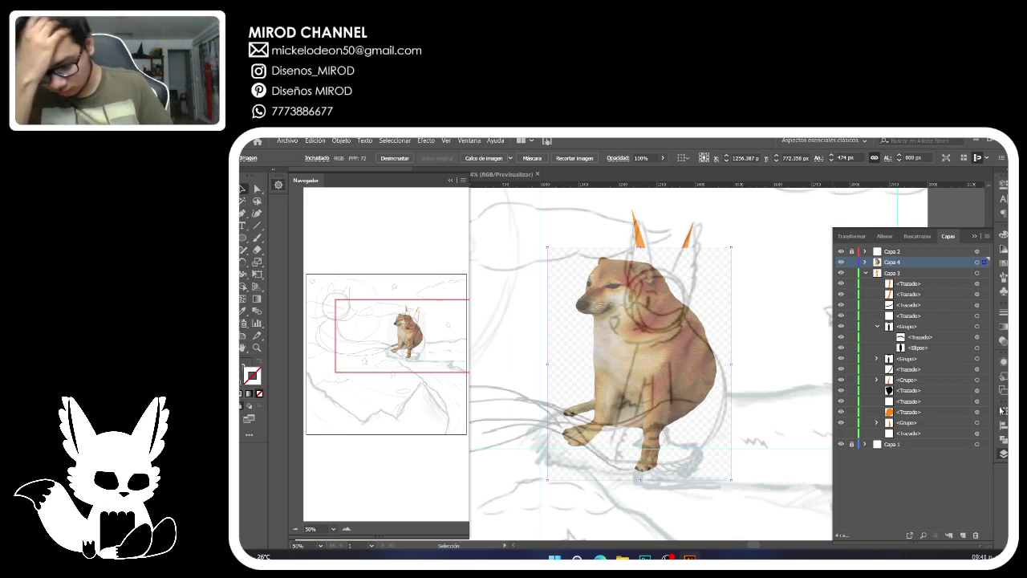
Hide the sketch layer Capa 2, move the dog image to X 1334 px, Y 815 px, and show the sketch again.
left_click(1003, 341)
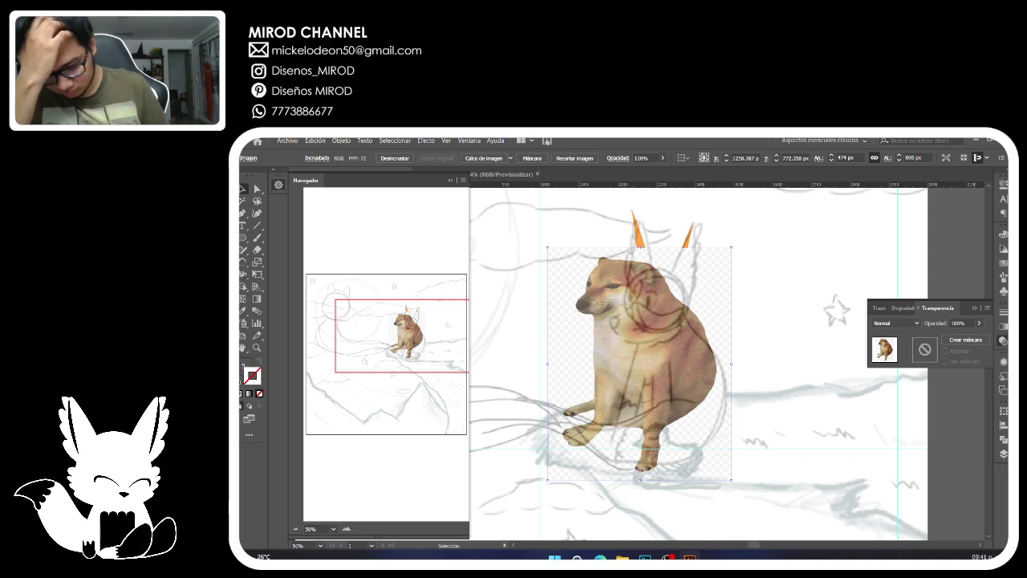
left_click(1002, 455)
left_click(841, 251)
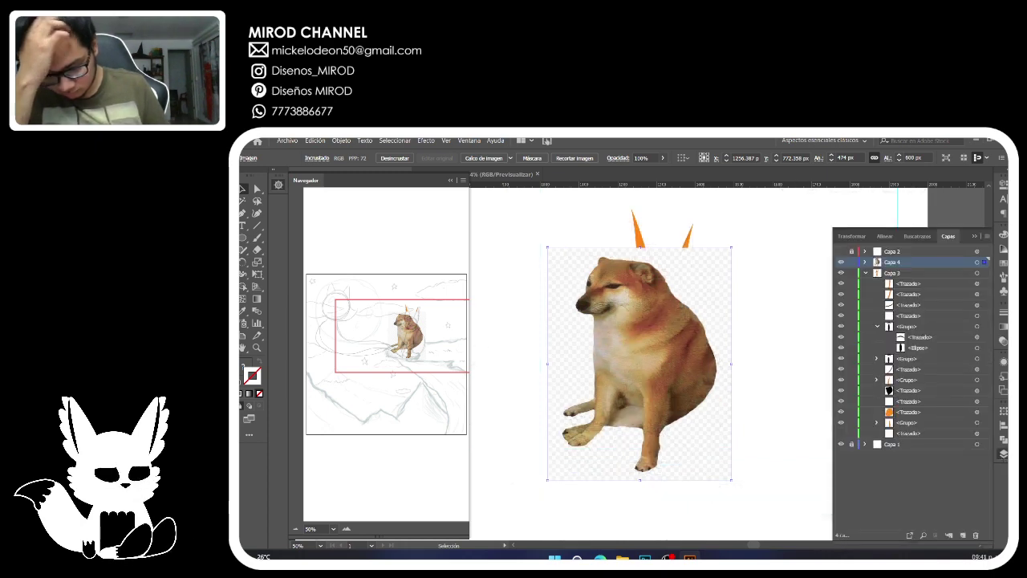
left_click_drag(607, 371, 646, 407)
left_click(841, 251)
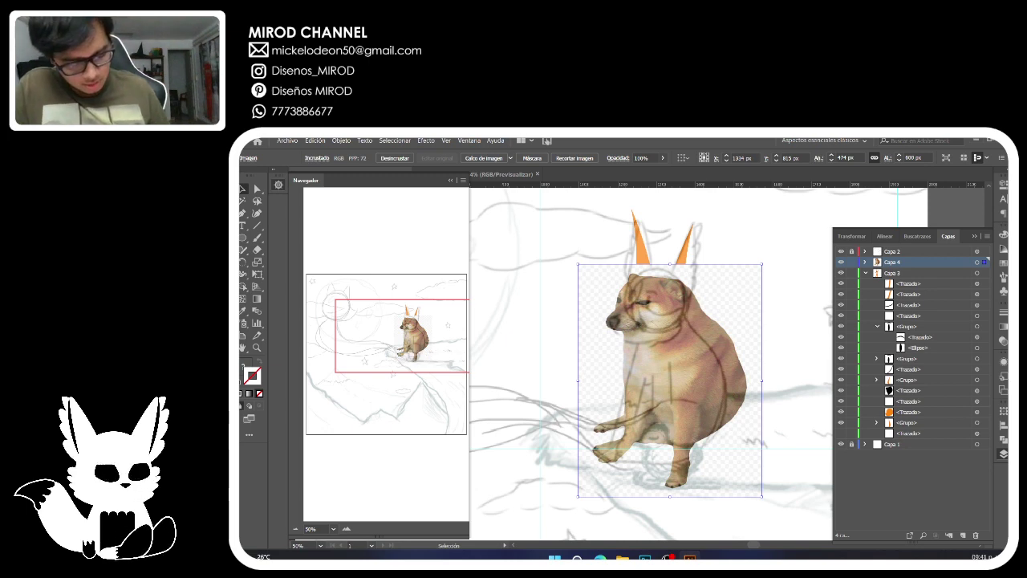
Fine-tune the dog image's position against the fox sketch, placing it at X 1334 px, Y 816 px.
left_click_drag(401, 336, 389, 338)
left_click_drag(678, 396, 685, 401)
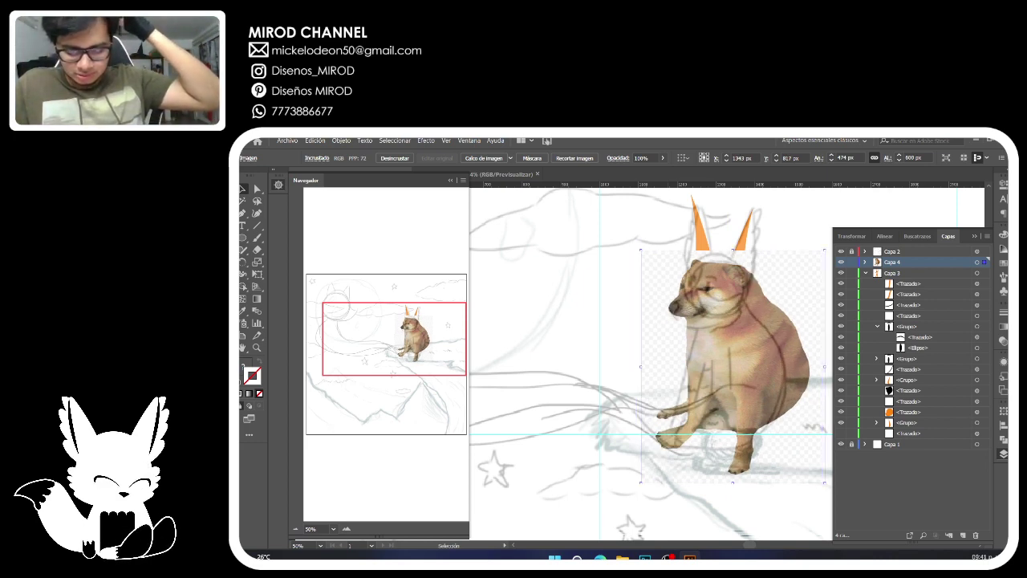
left_click_drag(683, 383, 684, 381)
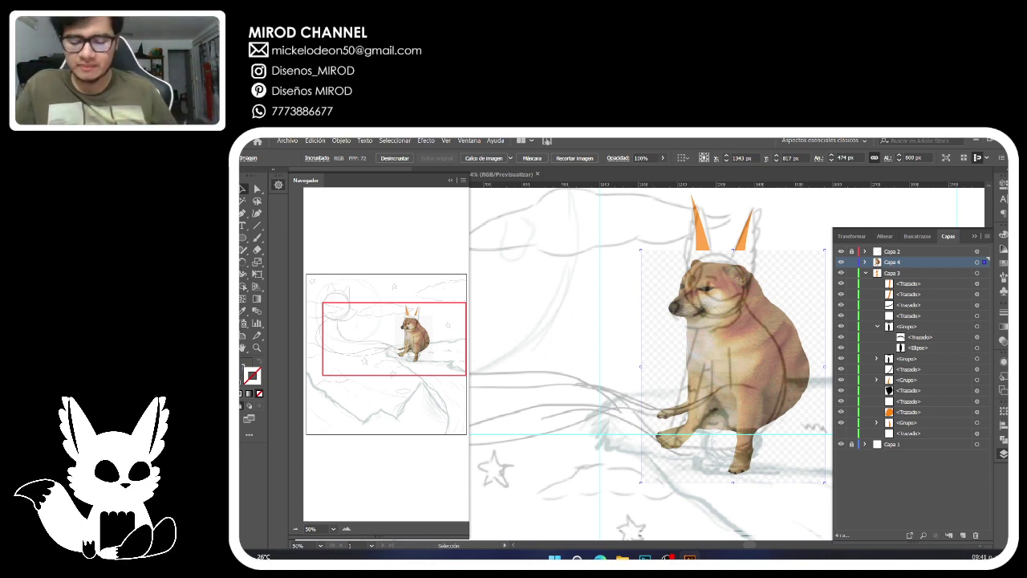
left_click_drag(684, 389, 680, 383)
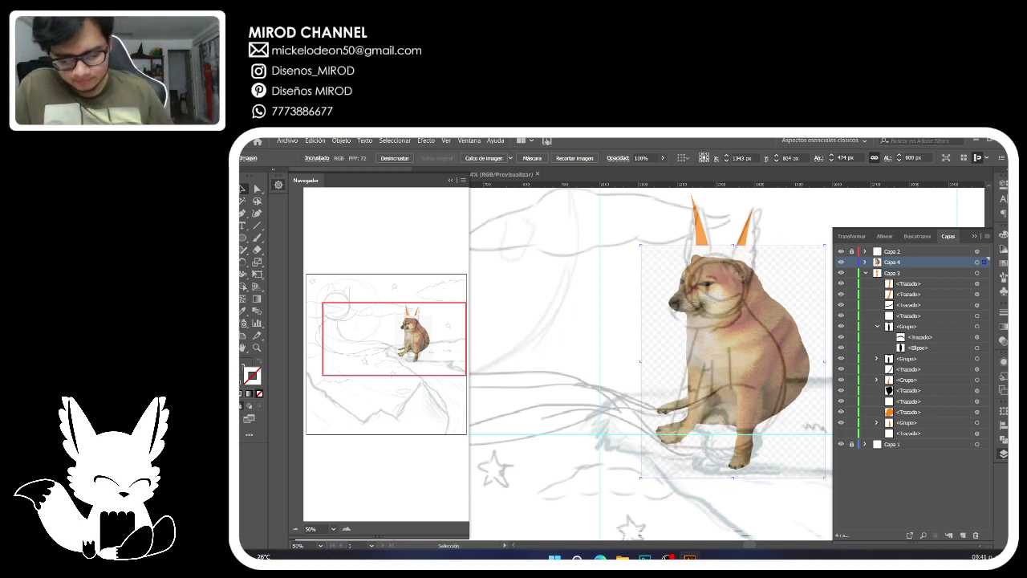
key("Down")
key("Down")
key("Down")
key("Down")
key("Down")
key("Down")
key("Down")
key("Down")
key("Down")
key("Down")
key("Down")
key("Down")
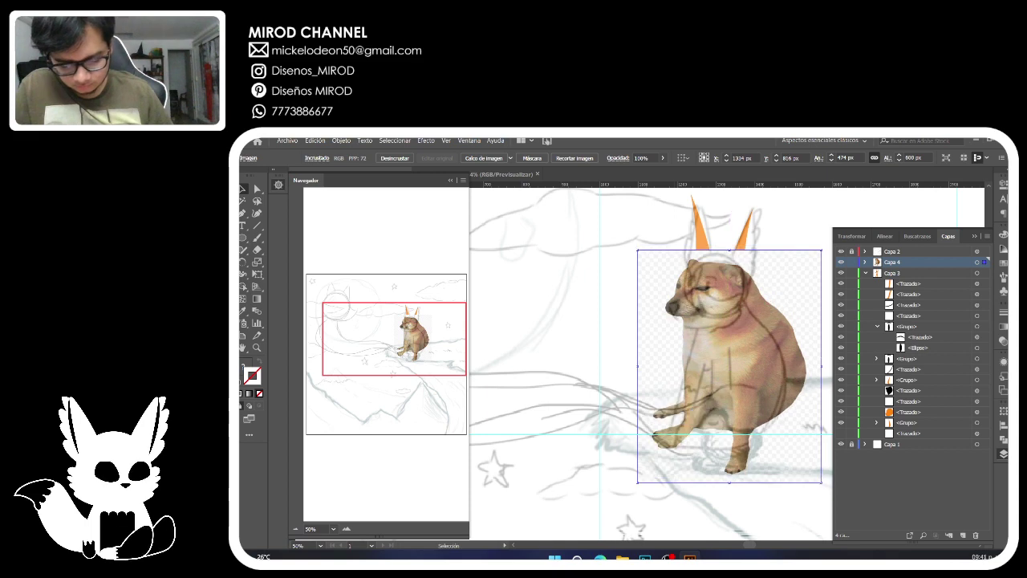
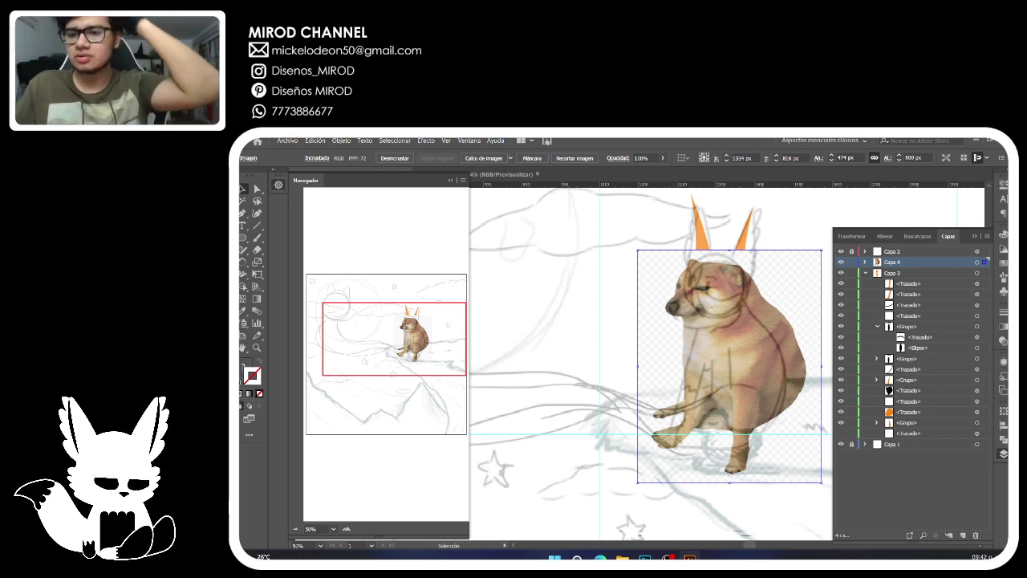
Move the dog image's layer Capa 4 below the fox artwork layer Capa 3.
left_click_drag(690, 353, 618, 375)
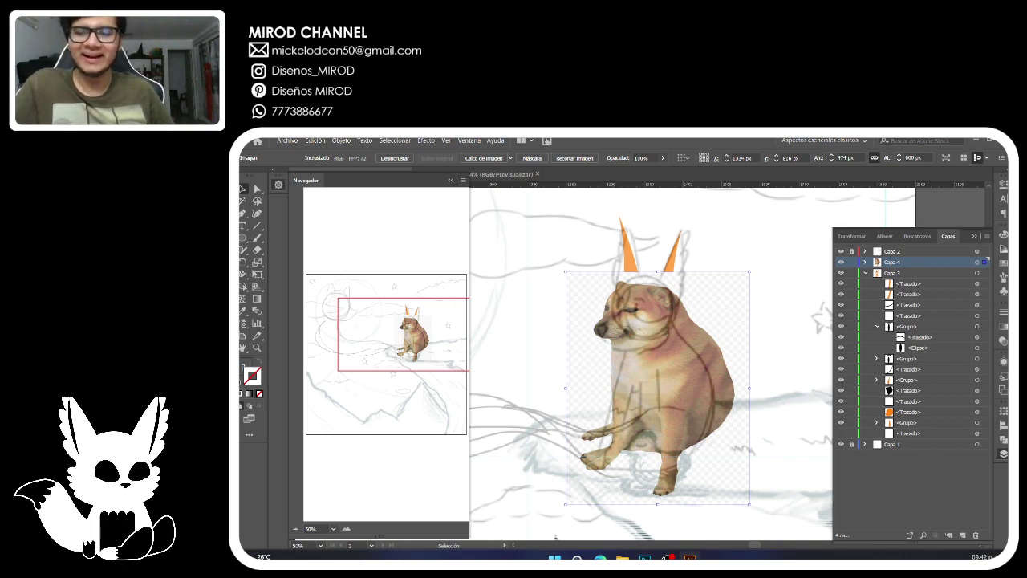
mouse_move(555, 537)
left_mouse_down()
mouse_move(584, 472)
mouse_move(592, 492)
left_mouse_up()
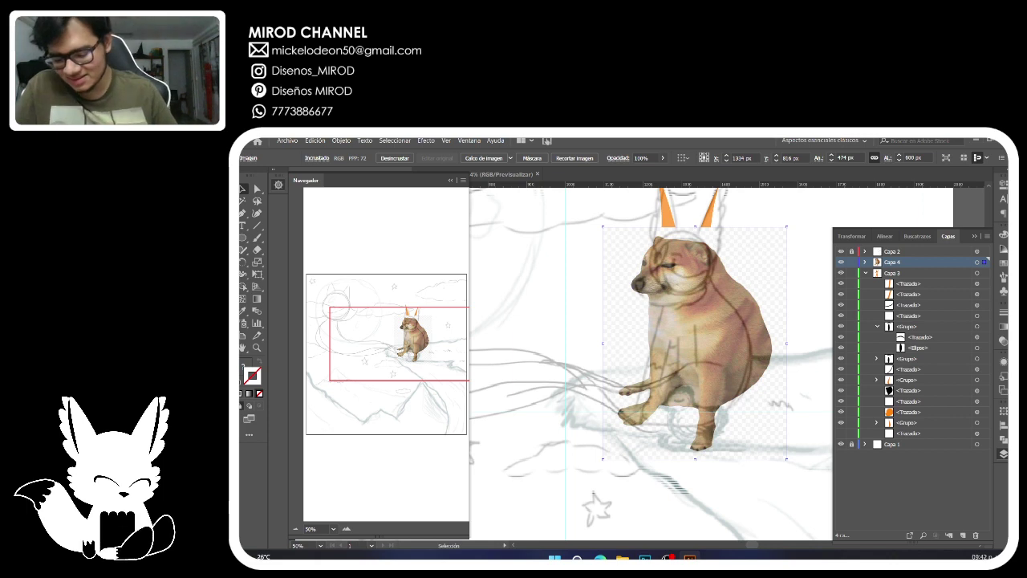
left_click(866, 273)
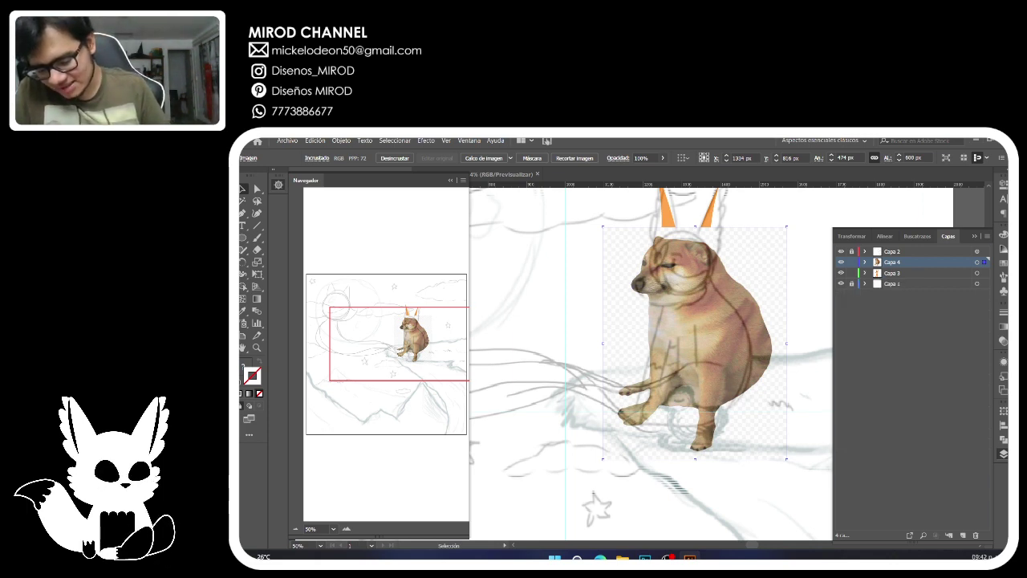
left_click_drag(892, 262, 892, 278)
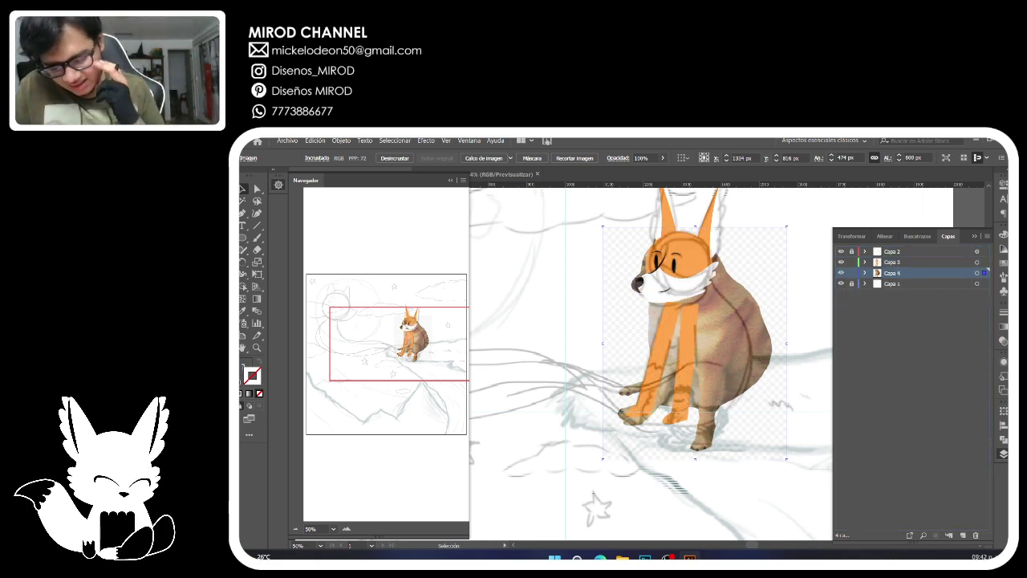
left_click(865, 263)
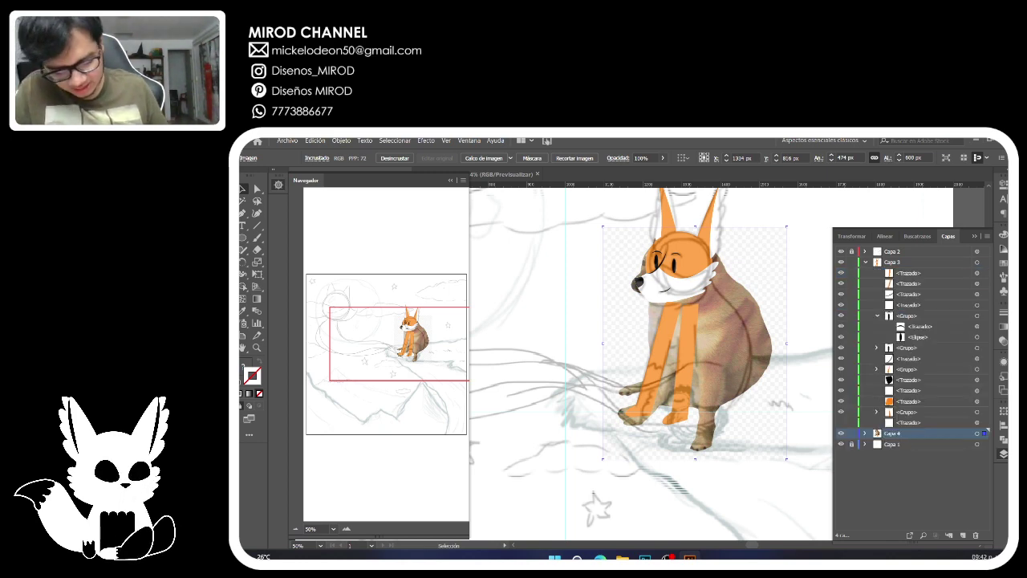
Give the small white fang at the corner of the fox's mouth a black 1 pt stroke.
left_click(347, 529)
left_click(347, 529)
left_click(347, 529)
left_click_drag(401, 343, 409, 329)
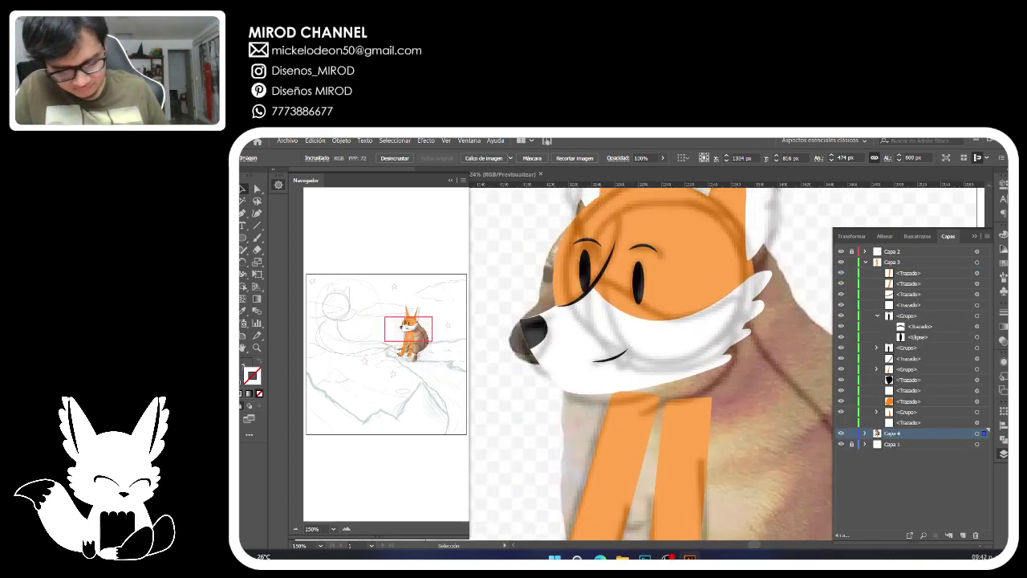
key("a")
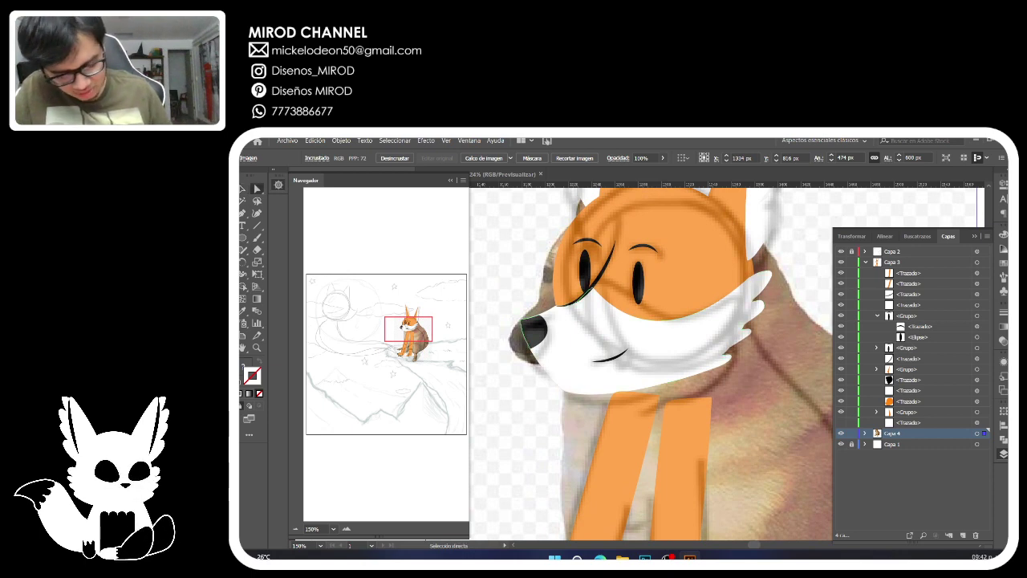
left_click(622, 355)
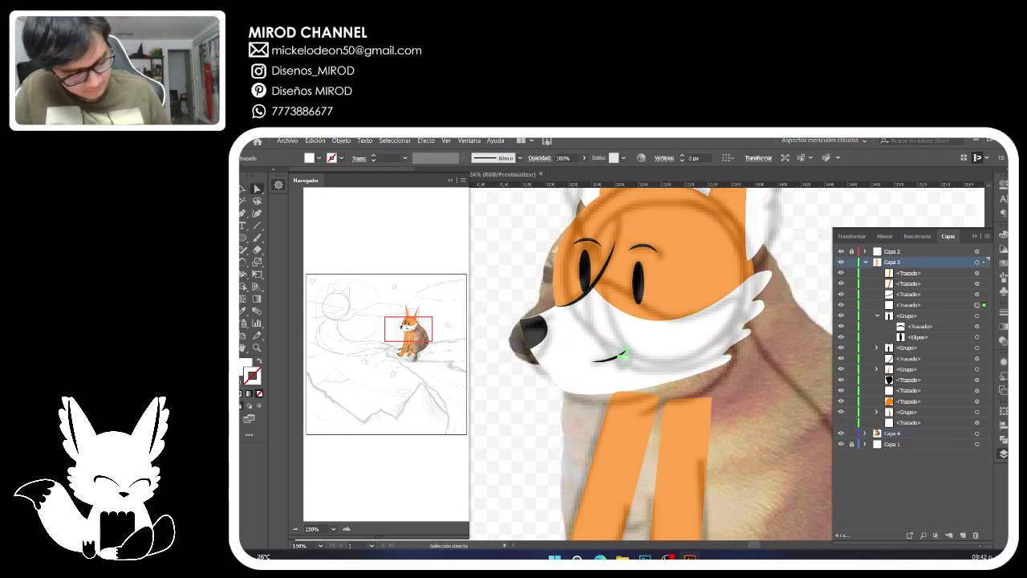
double_click(254, 377)
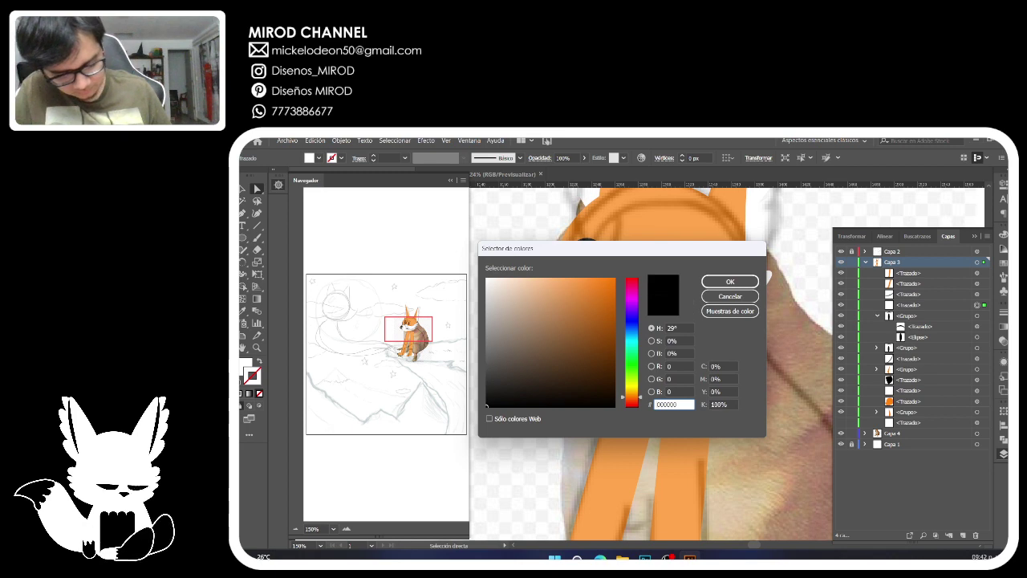
left_click(730, 281)
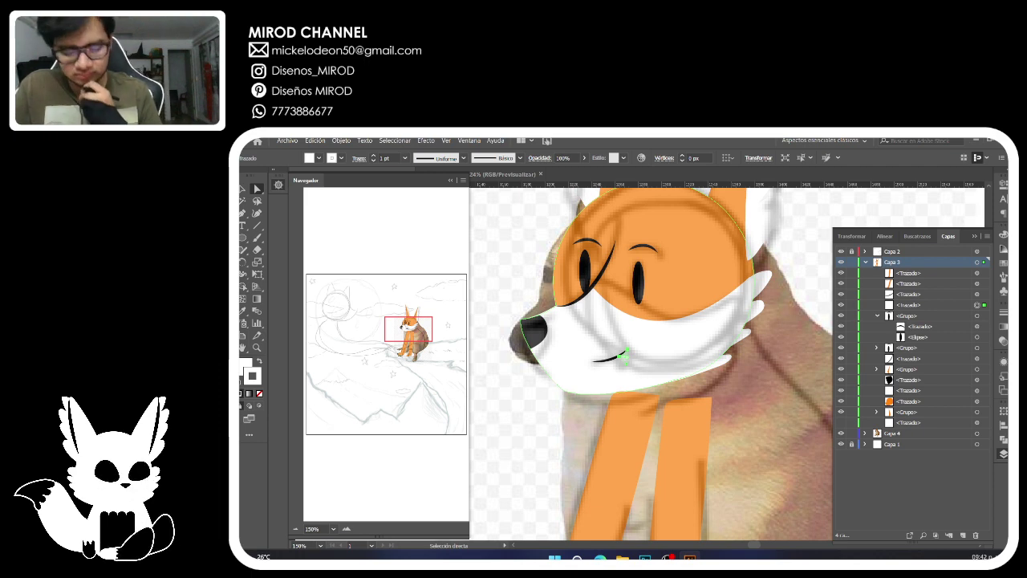
double_click(254, 376)
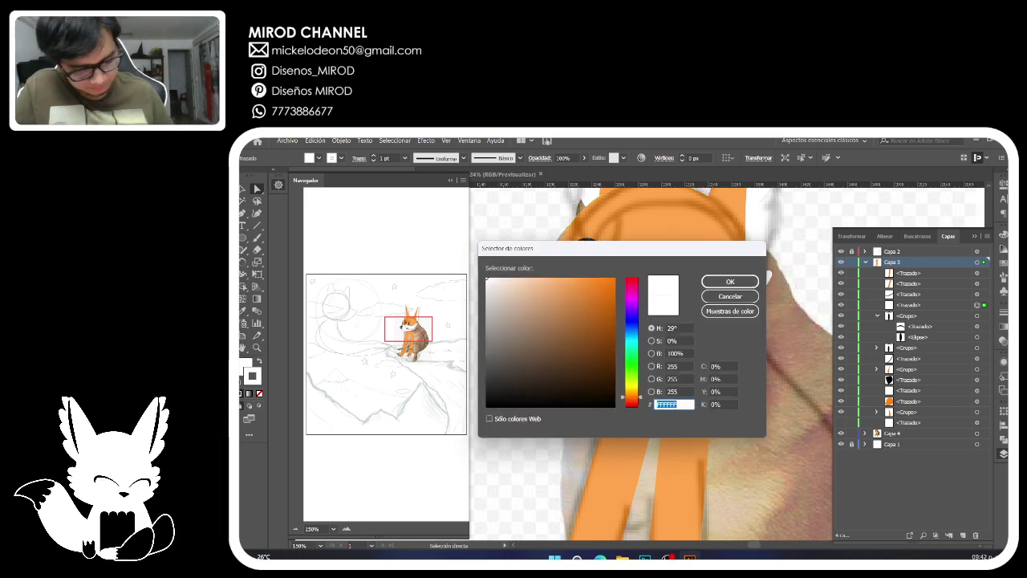
left_click_drag(491, 388, 485, 408)
left_click(730, 281)
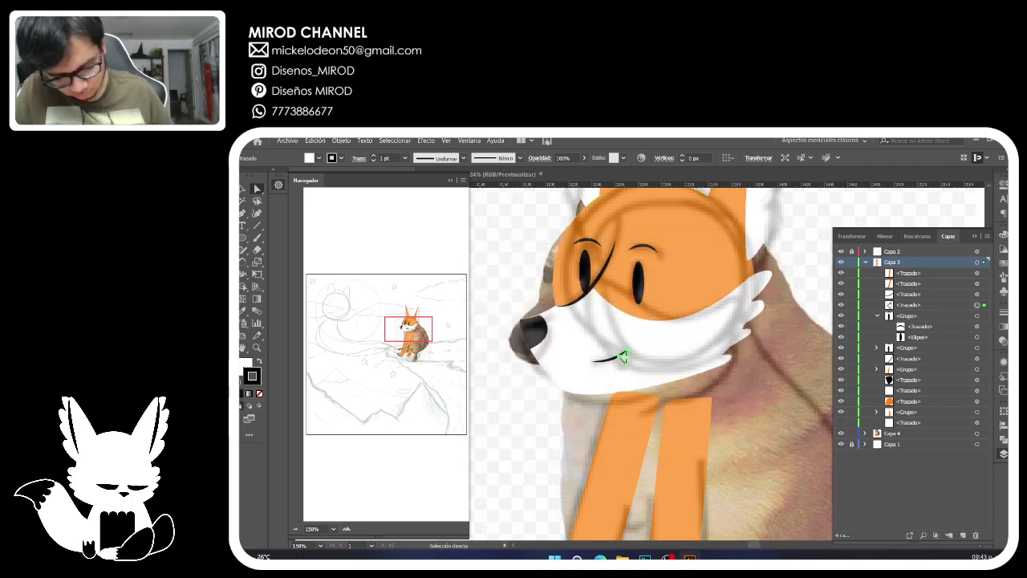
left_click(783, 361)
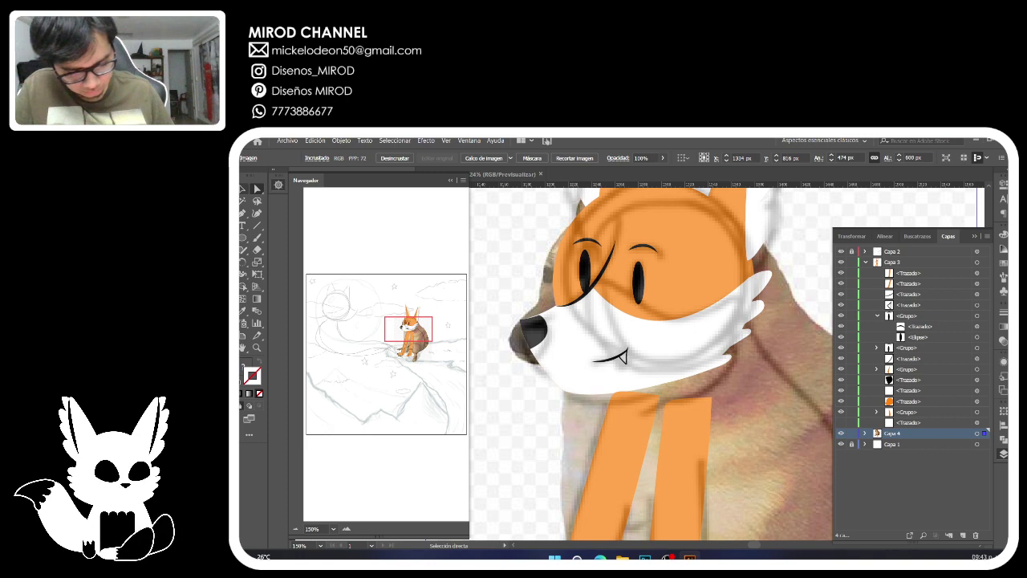
left_click(243, 189)
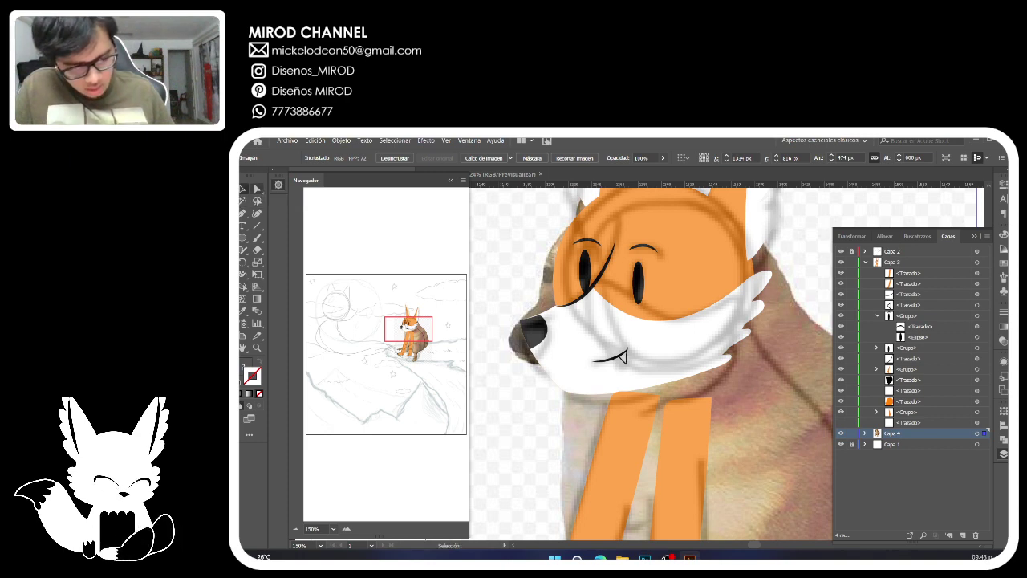
left_click(257, 189)
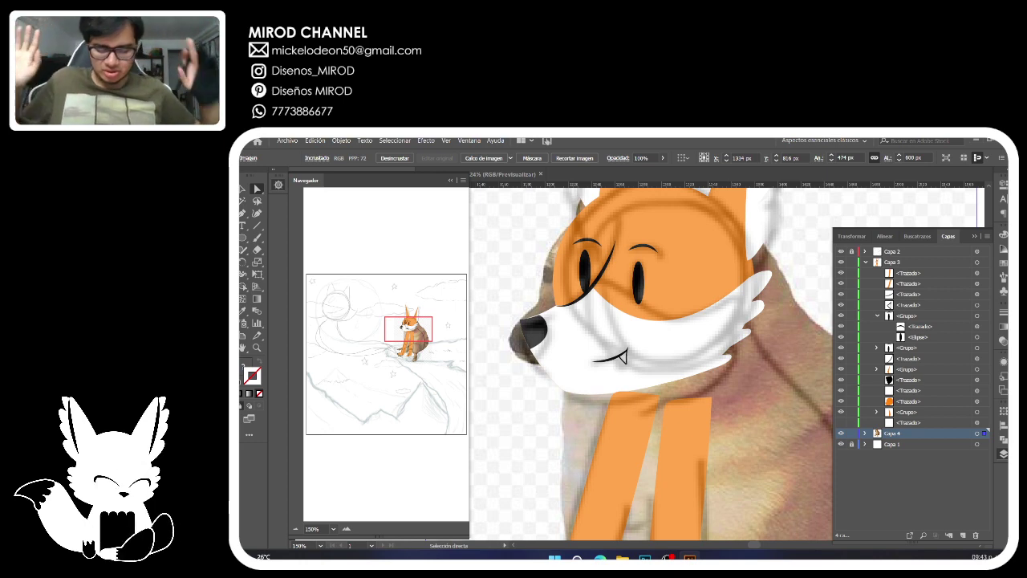
key("ctrl+minus")
key("ctrl+minus")
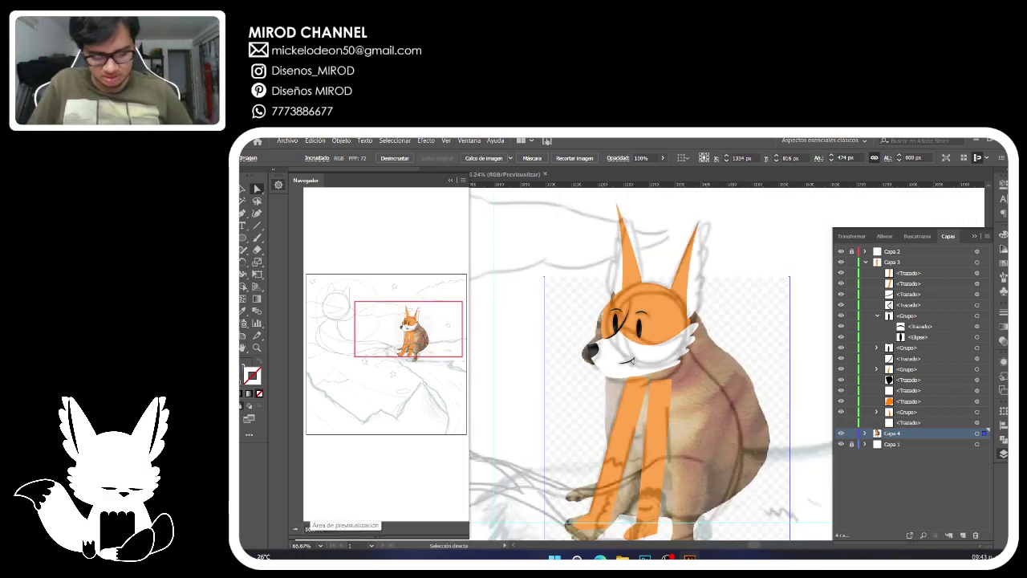
left_click_drag(408, 329, 404, 349)
key("ctrl+plus")
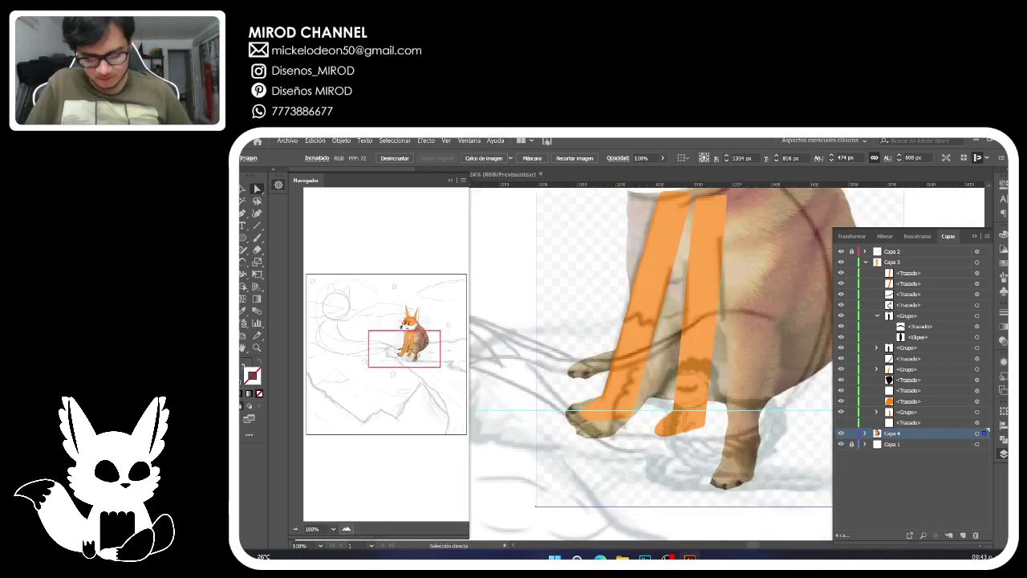
key("ctrl+plus")
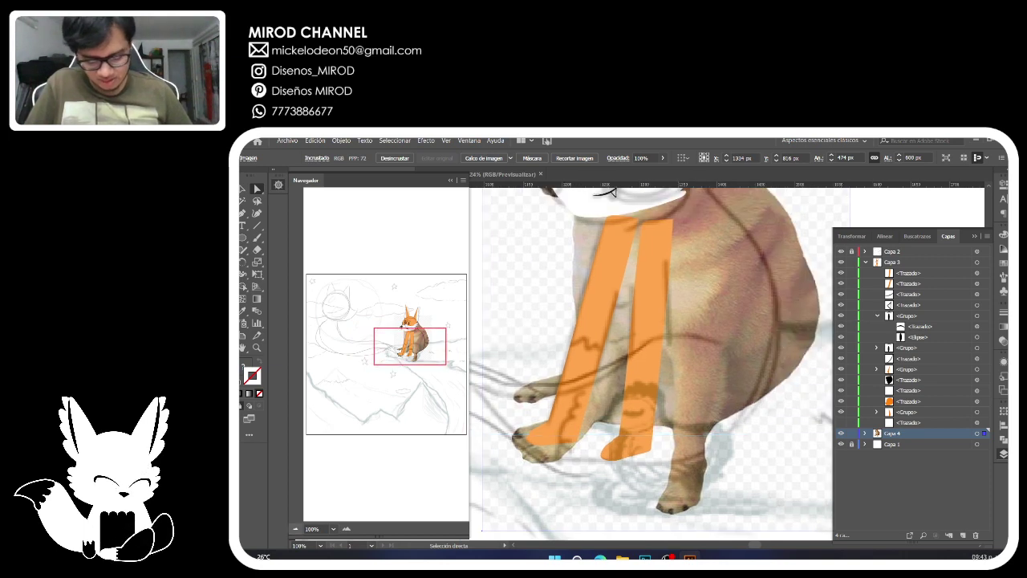
key("ctrl+minus")
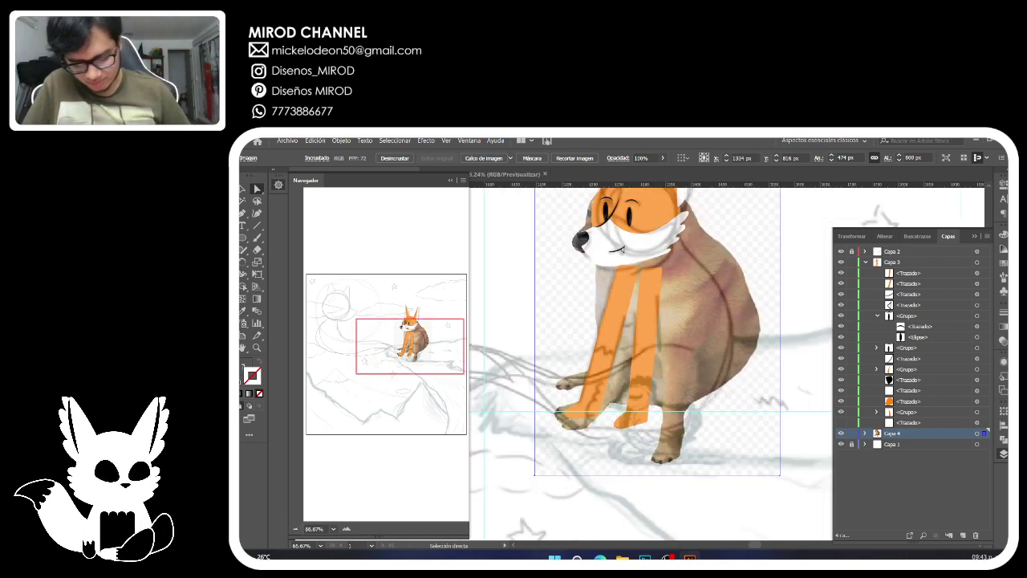
Try to move the fox's upright front leg closer to the dog's foreleg, and undo the changes.
left_click(243, 188)
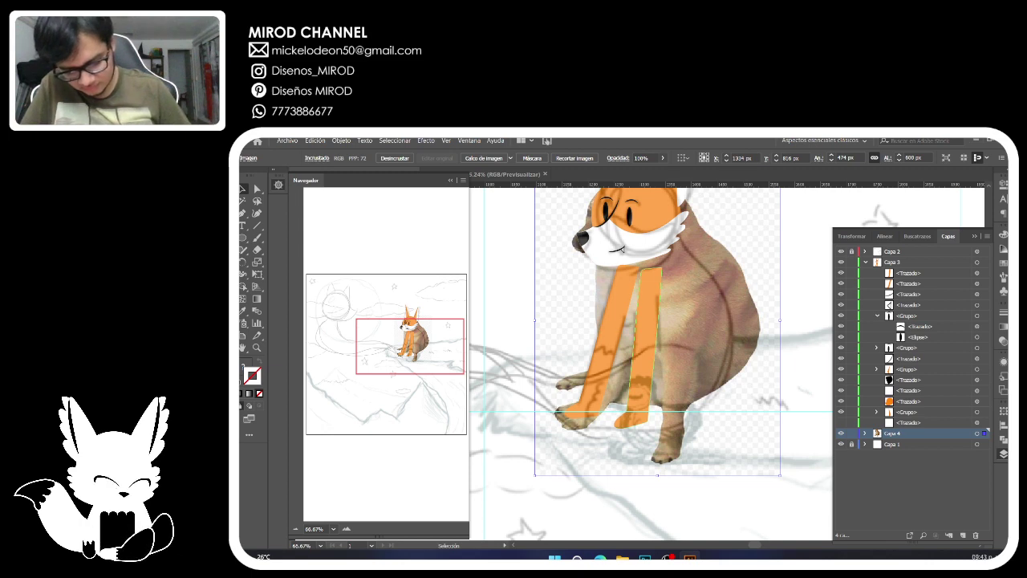
left_click(647, 361)
key("ctrl+z")
key("ctrl+z")
key("ctrl+z")
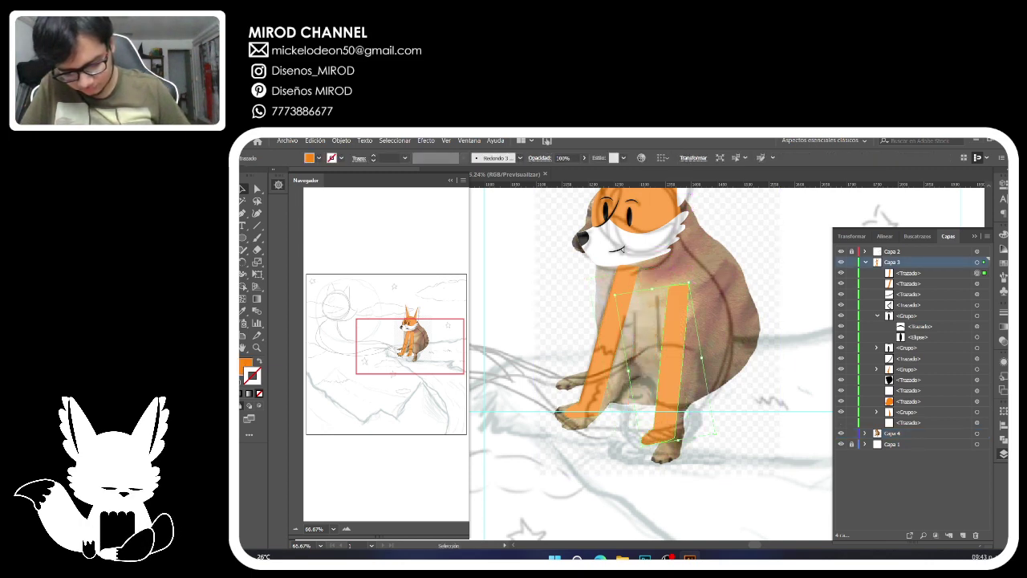
key("ctrl+z")
key("ctrl+z")
key("ctrl+z")
key("ctrl+z")
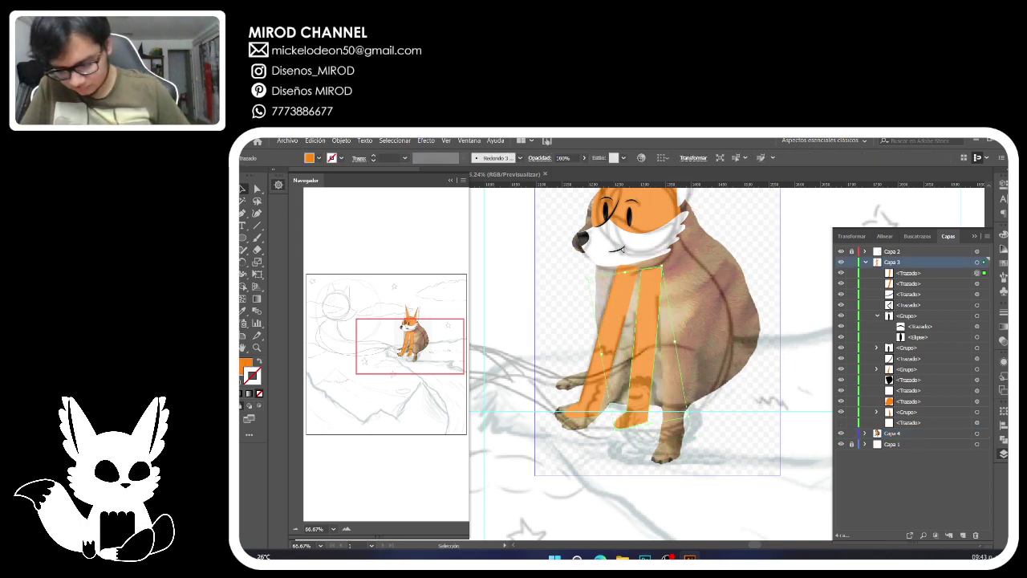
key("ctrl+z")
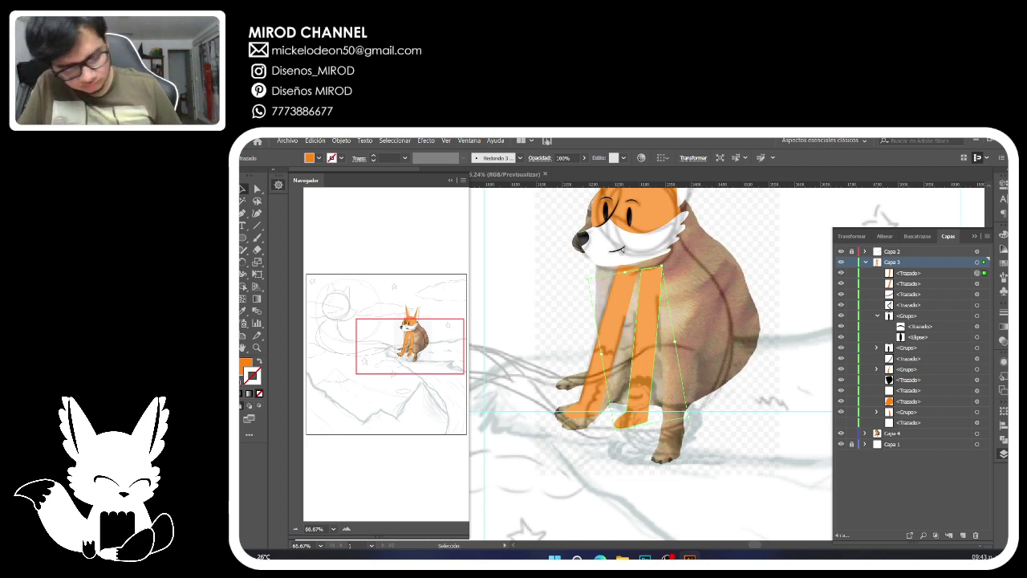
Paint an orange closed body shape with the Paintbrush, running from the fox's neck down the back and belly along the sketch.
mouse_move(642, 345)
left_mouse_down()
mouse_move(663, 371)
mouse_move(652, 361)
left_mouse_up()
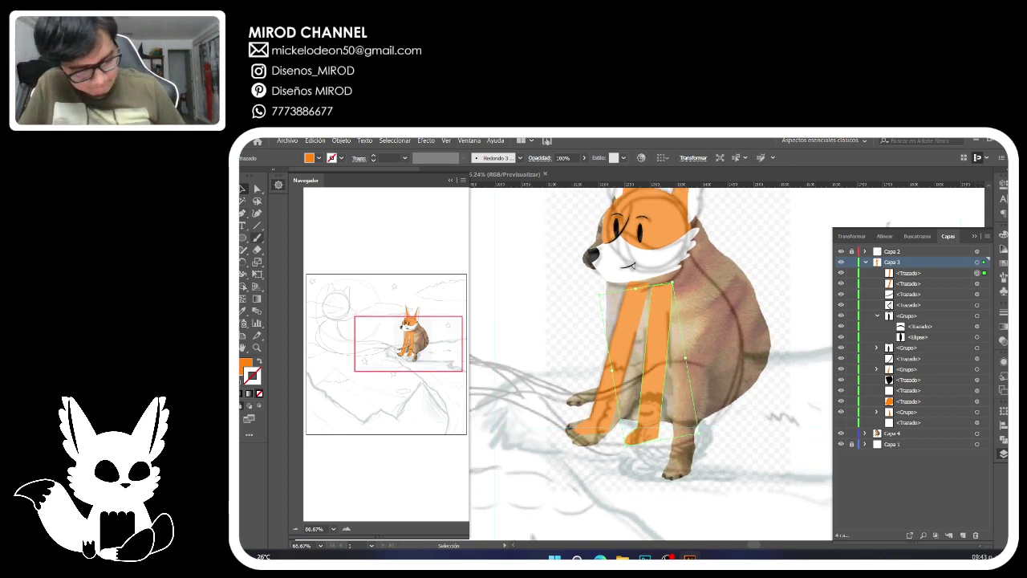
key("b")
mouse_move(686, 248)
left_mouse_down()
mouse_move(734, 319)
mouse_move(741, 361)
mouse_move(726, 401)
mouse_move(681, 424)
left_mouse_up()
key("ctrl+z")
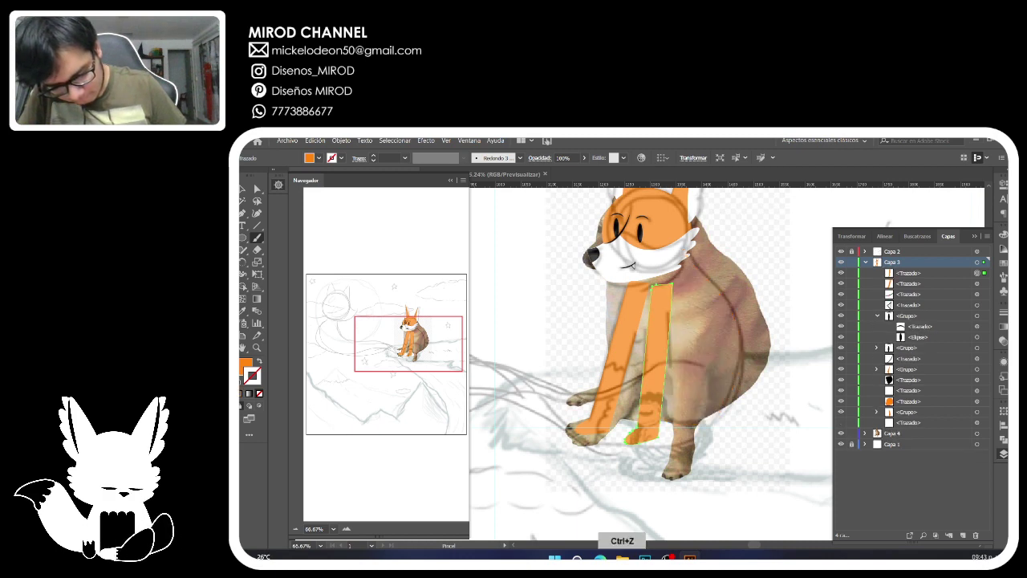
left_click_drag(638, 271, 623, 327)
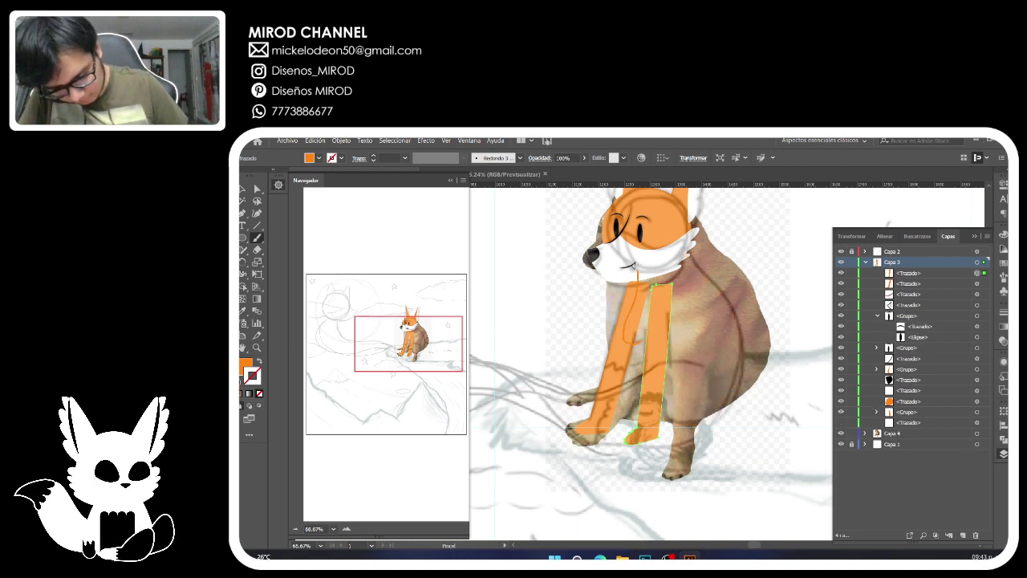
mouse_move(656, 289)
left_mouse_down()
mouse_move(674, 414)
mouse_move(737, 385)
mouse_move(726, 309)
mouse_move(673, 244)
mouse_move(641, 269)
mouse_move(648, 282)
left_mouse_up()
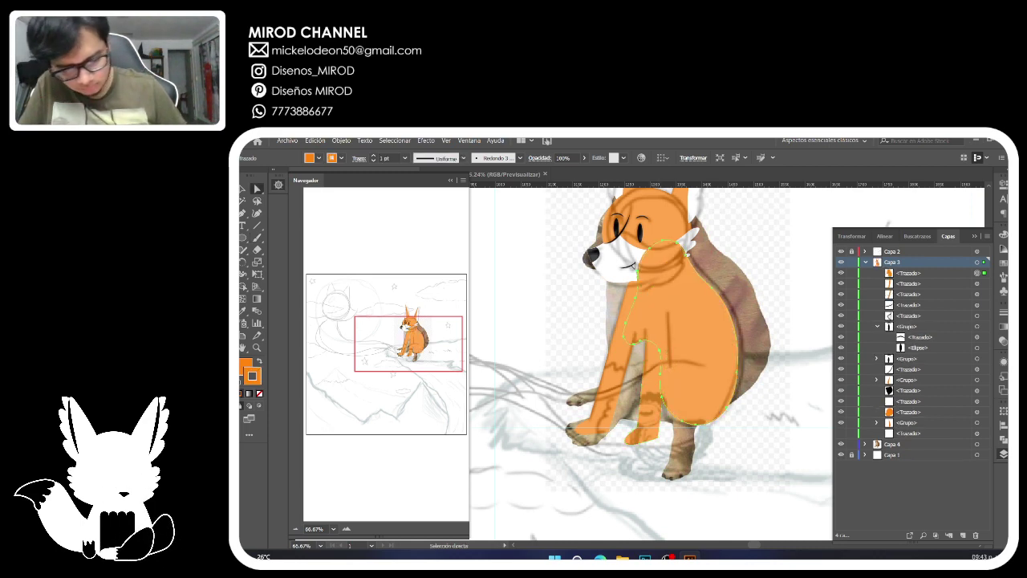
Fine-tune the body shape's anchors near the neck and remove its stroke, keeping the orange fill.
key("a")
left_click_drag(687, 254, 691, 250)
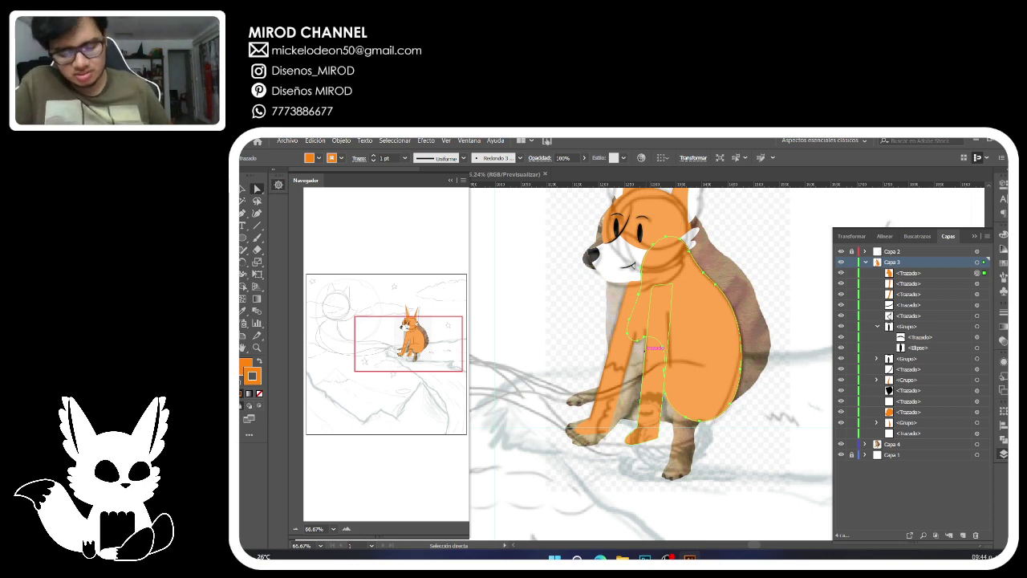
key("slash")
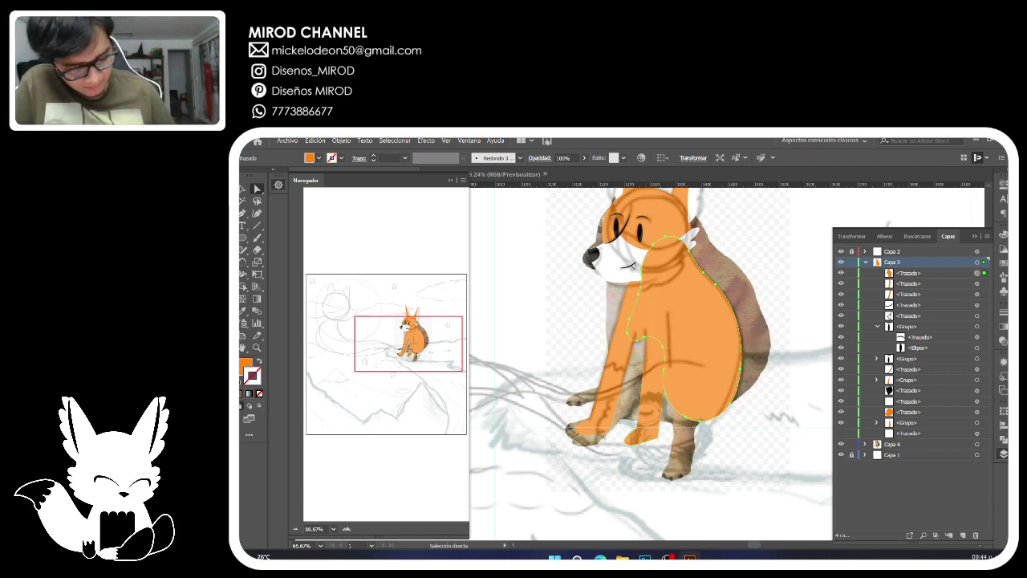
left_click(244, 365)
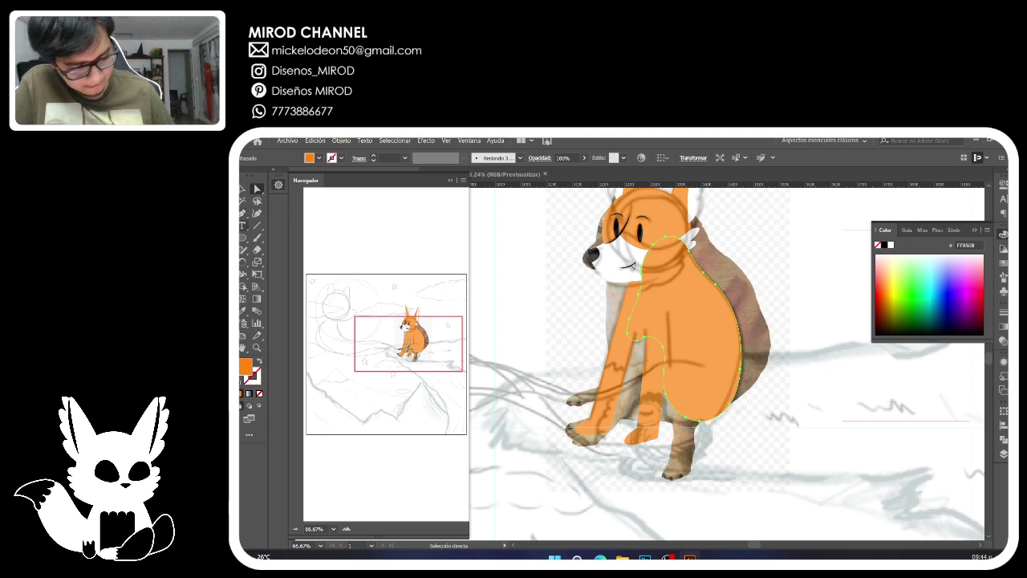
Paint an orange tail curling around the fox's legs to a pointed tip, and adjust the anchor on its lower edge.
key("b")
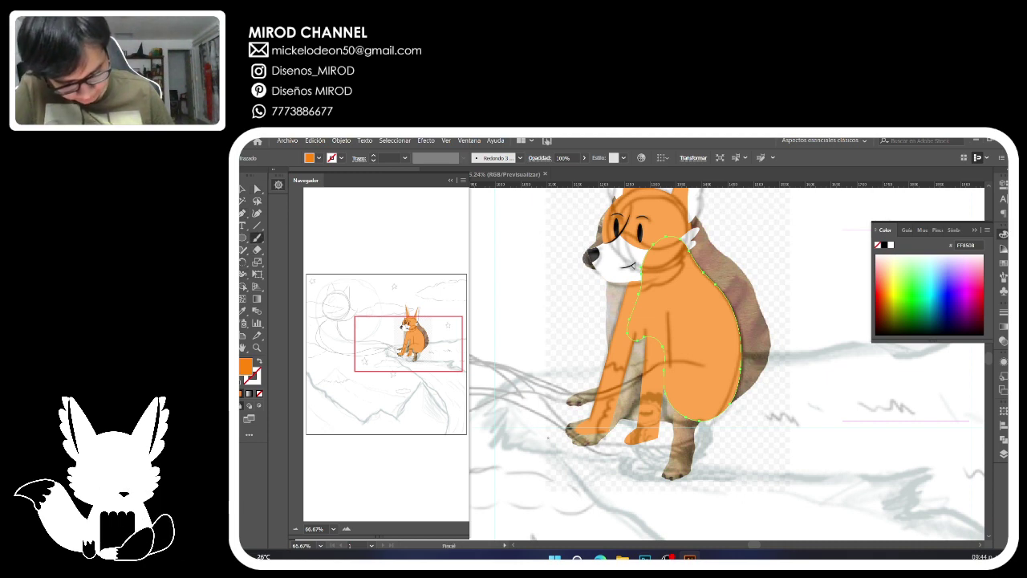
mouse_move(546, 418)
left_mouse_down()
mouse_move(503, 394)
mouse_move(729, 383)
mouse_move(728, 407)
mouse_move(713, 422)
mouse_move(664, 445)
mouse_move(622, 448)
mouse_move(556, 431)
mouse_move(506, 396)
left_mouse_up()
key("a")
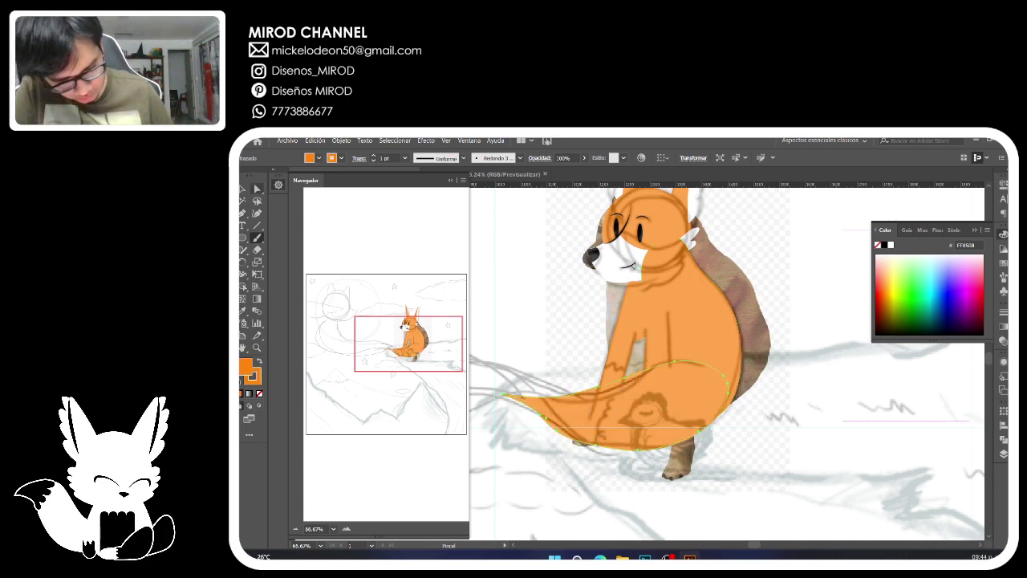
left_click(546, 416)
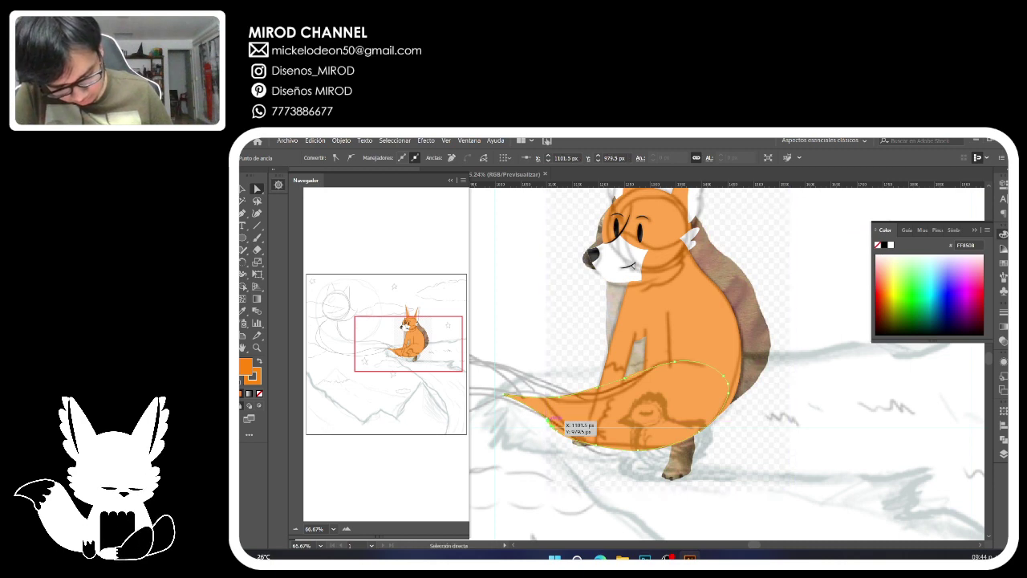
left_click_drag(551, 426, 550, 423)
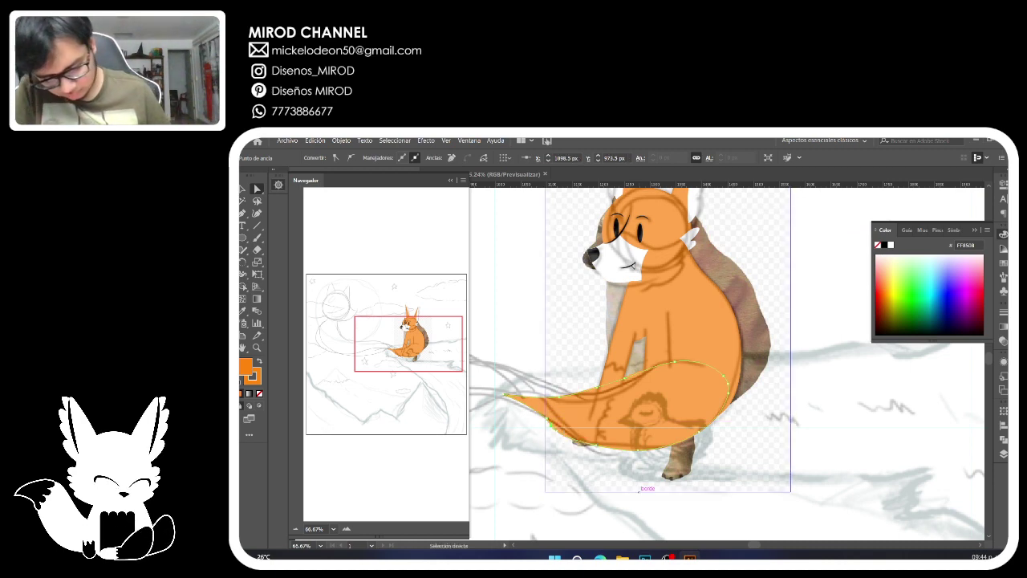
Unite the tail path and give it an orange fill with no stroke.
left_click(1002, 440)
left_click(885, 434)
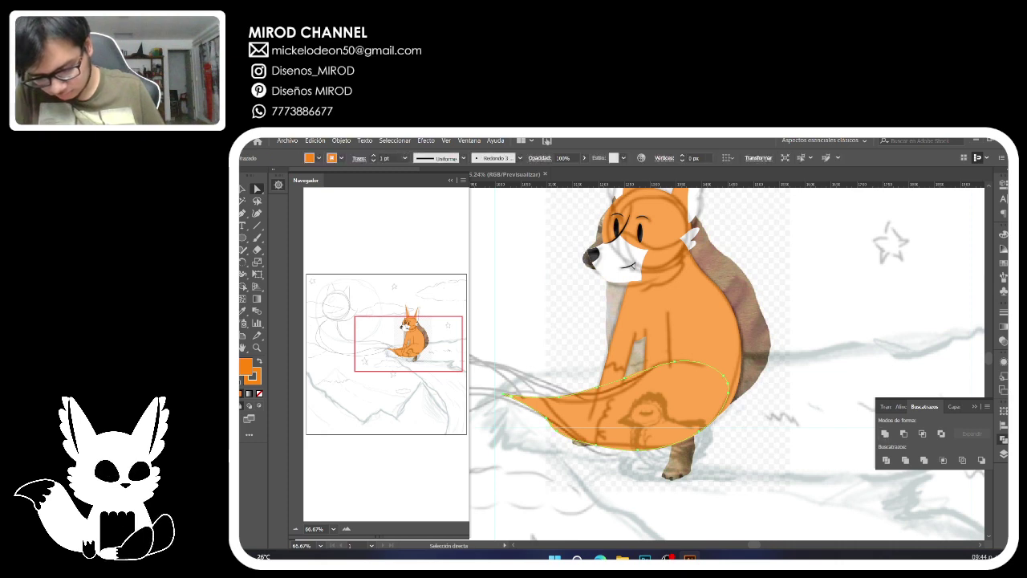
key("slash")
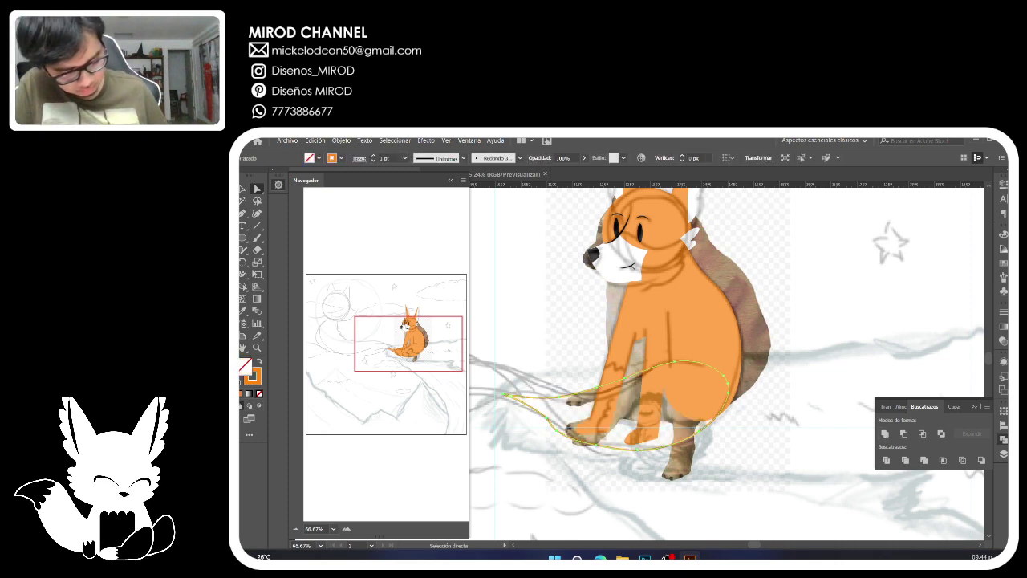
key("shift+x")
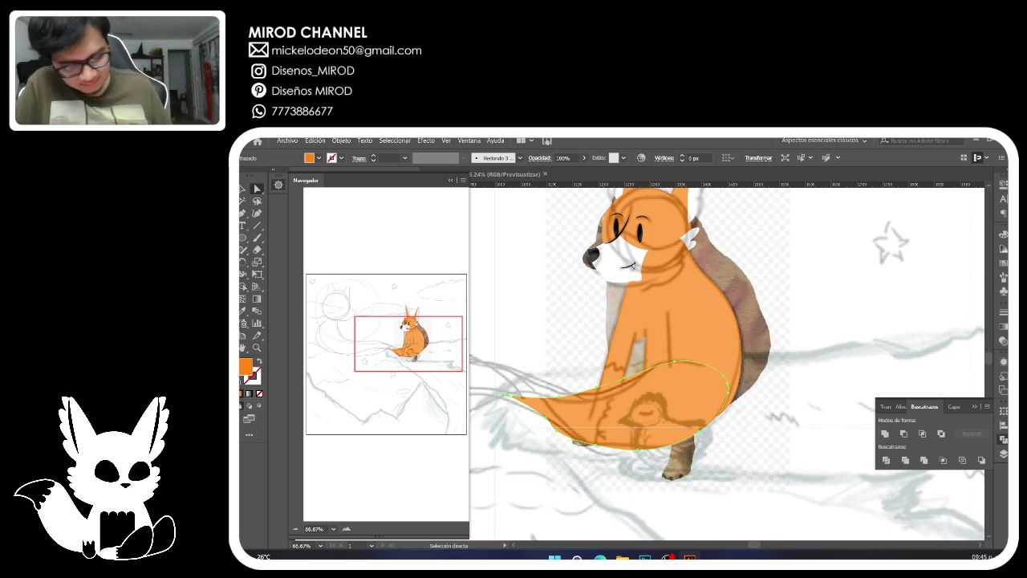
Delete surplus anchor points along the tail's lower and upper edges with the Pen tool.
left_click(243, 213)
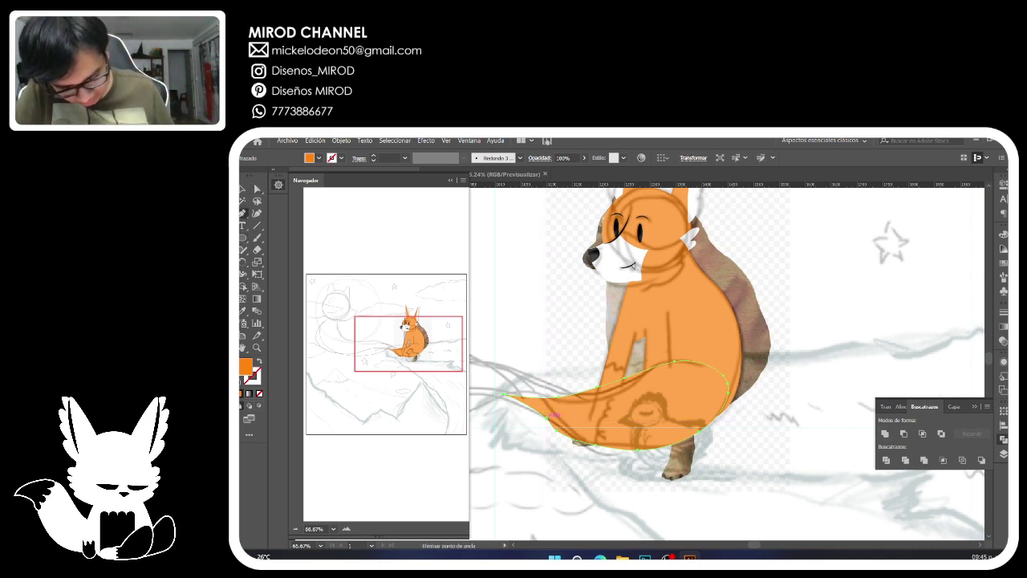
left_click(548, 418)
left_click(552, 415)
key("p")
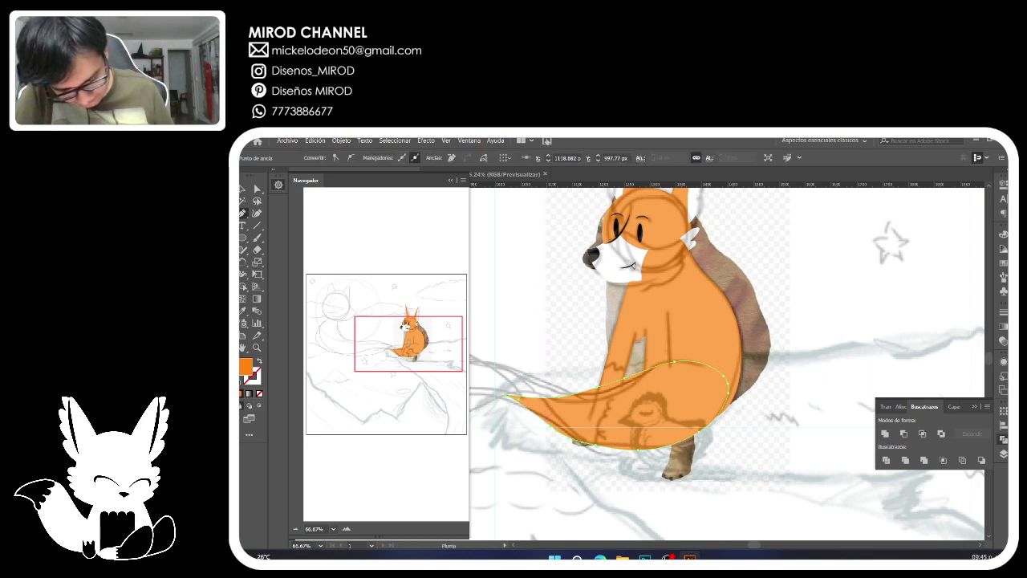
left_click(638, 449)
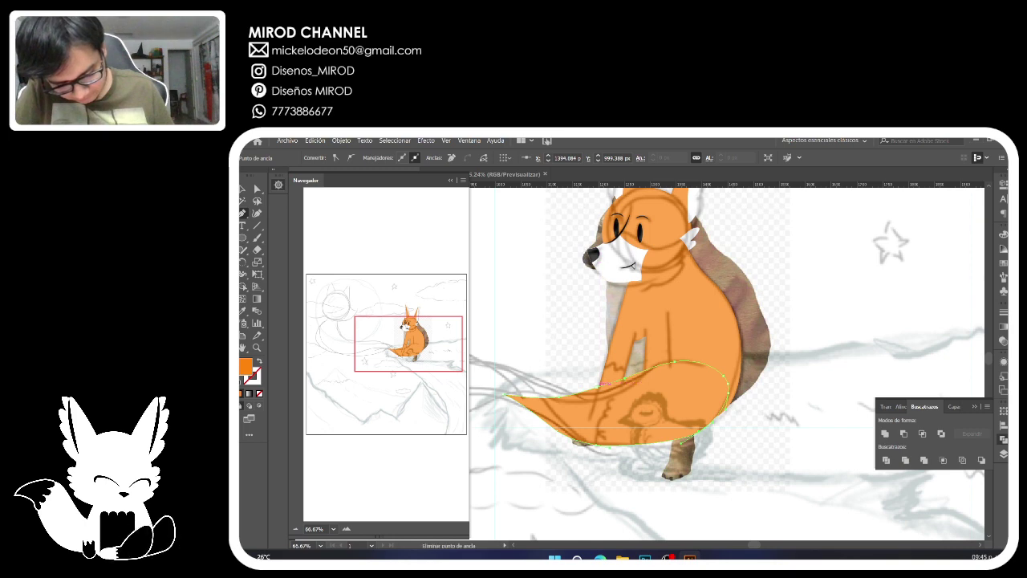
left_click(598, 387)
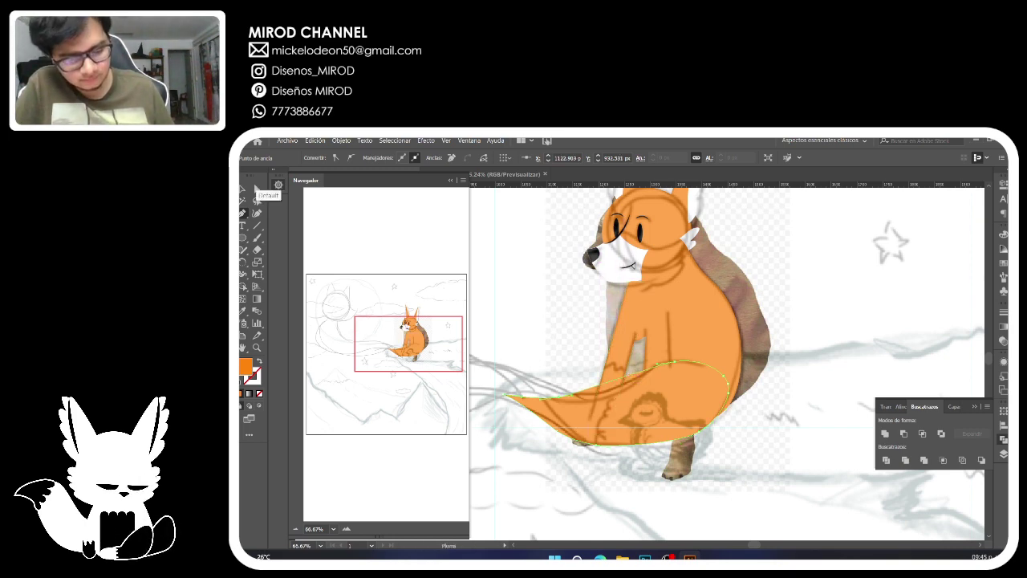
Reshape the tail's tip and upper edge, placing the upper-edge anchor at about X 1194 px, Y 937 px.
key("a")
left_click_drag(566, 393, 615, 394)
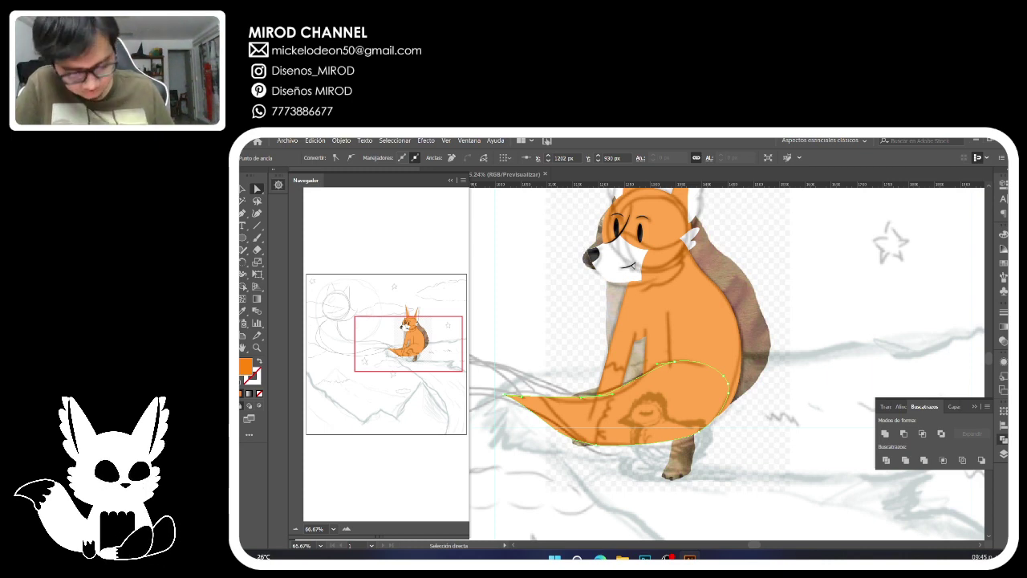
left_click(503, 395)
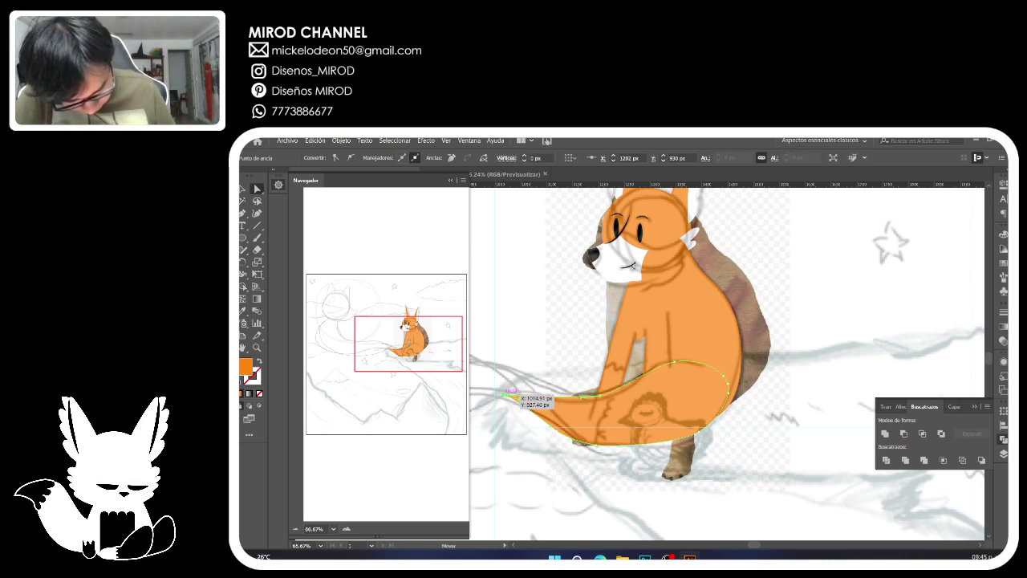
left_click_drag(519, 397, 519, 393)
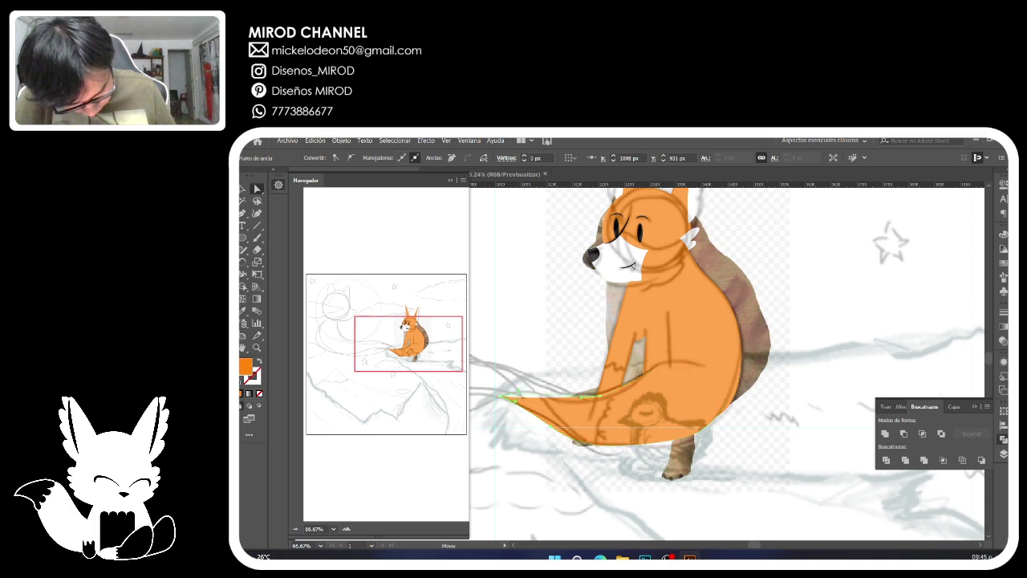
left_click_drag(600, 395, 566, 402)
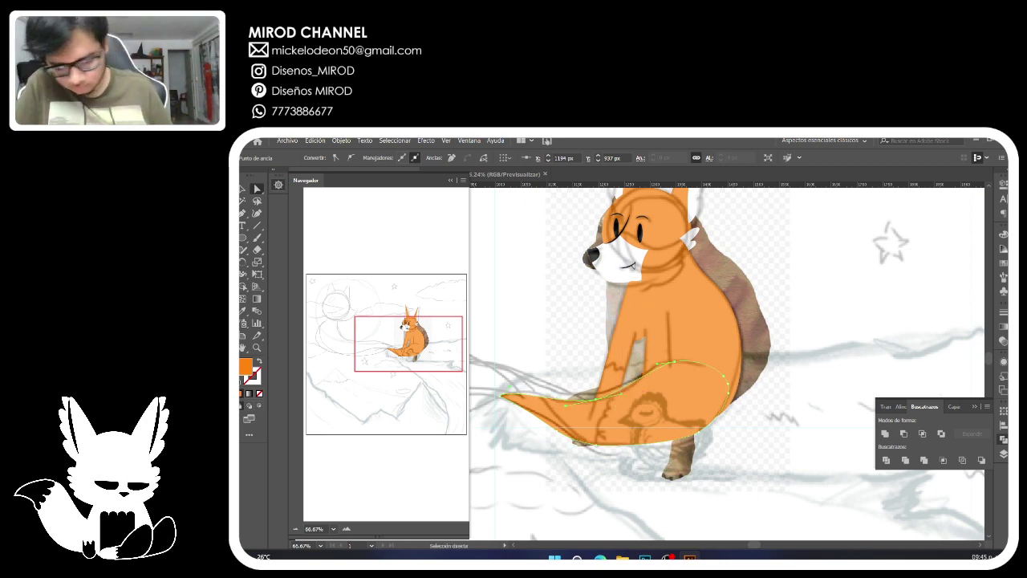
Send the body shape to the bottom of layer Capa 3, behind the head, and select the forward-slanting front leg.
left_click(1002, 455)
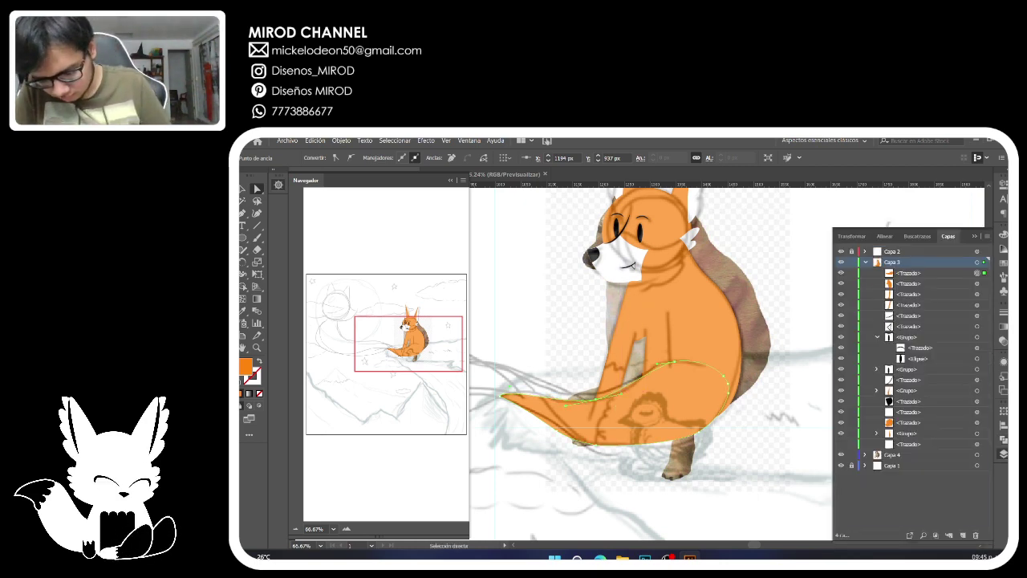
left_click_drag(908, 284, 908, 449)
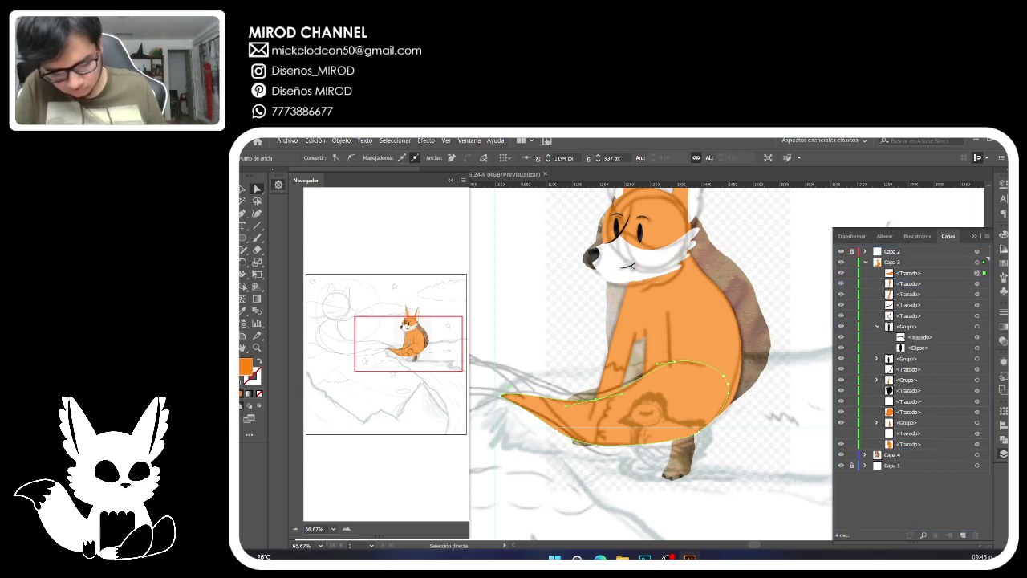
left_click(621, 352)
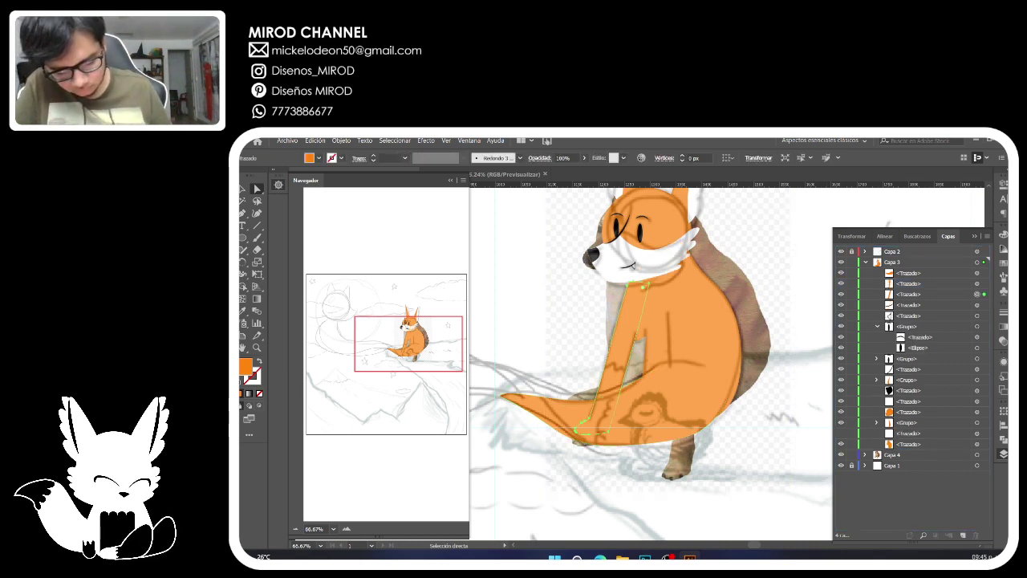
Rotate the forward-slanting front leg until it stands nearly vertical beneath the fox's chin.
left_click_drag(419, 357, 408, 356)
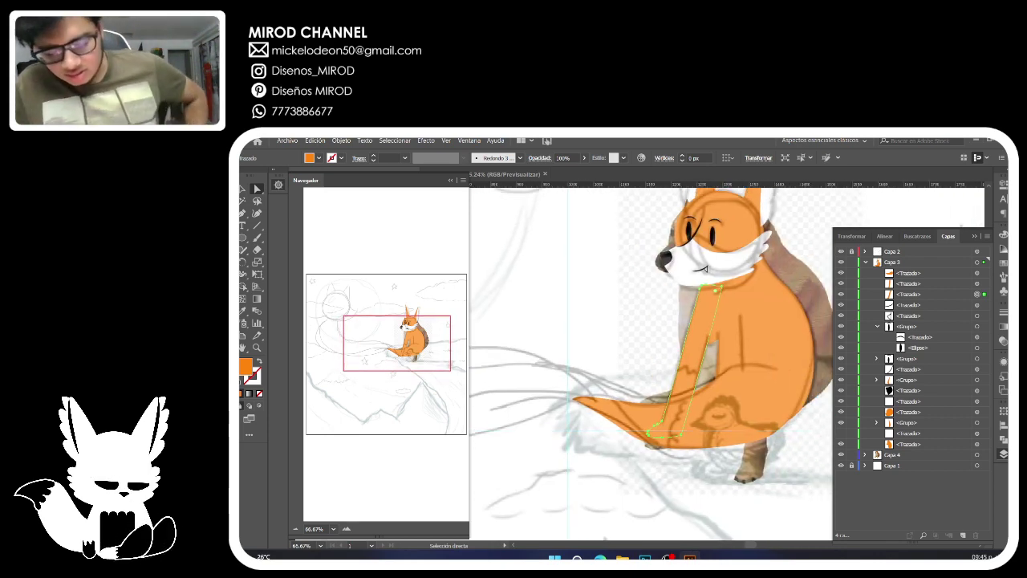
key("v")
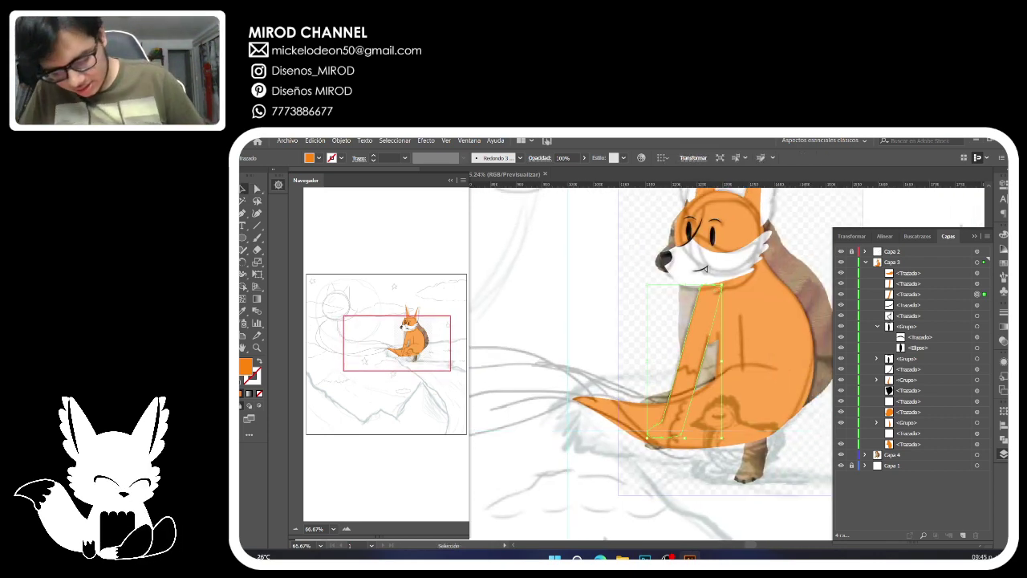
left_click_drag(706, 270, 701, 267)
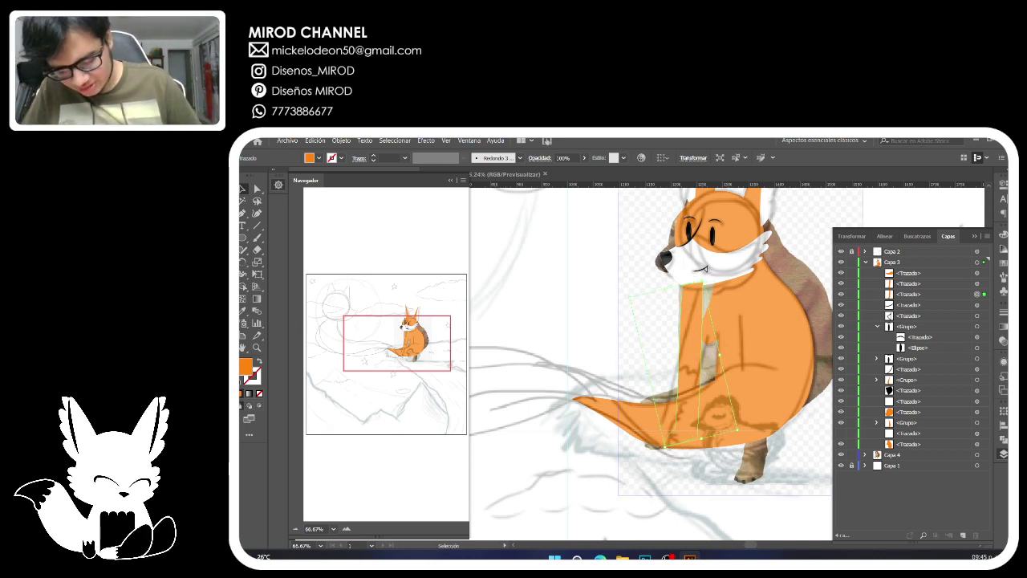
Reshape the body's lower chest outline, placing the anchor between the front legs at about X 1297 px, Y 815 px.
key("a")
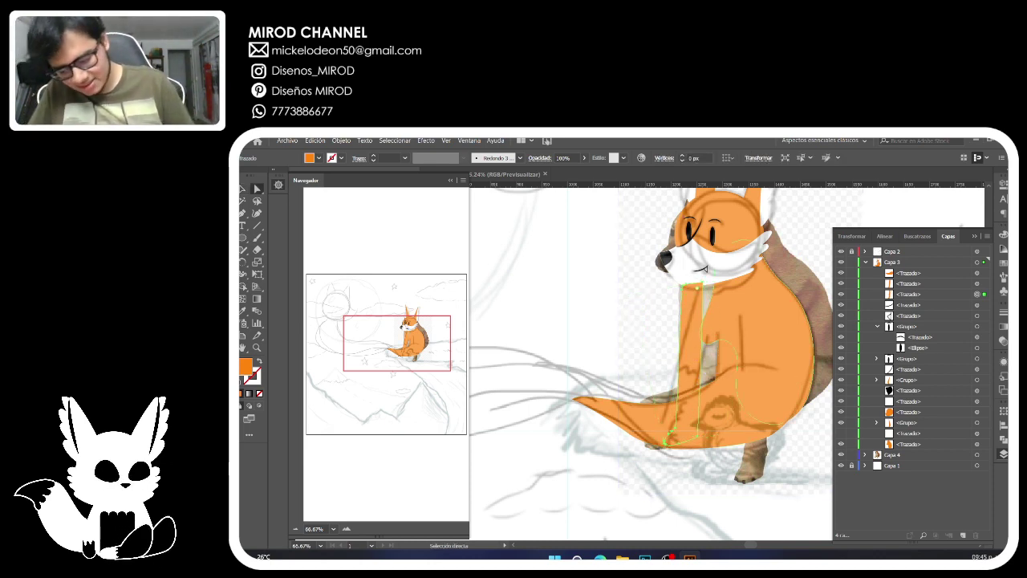
left_click(707, 271)
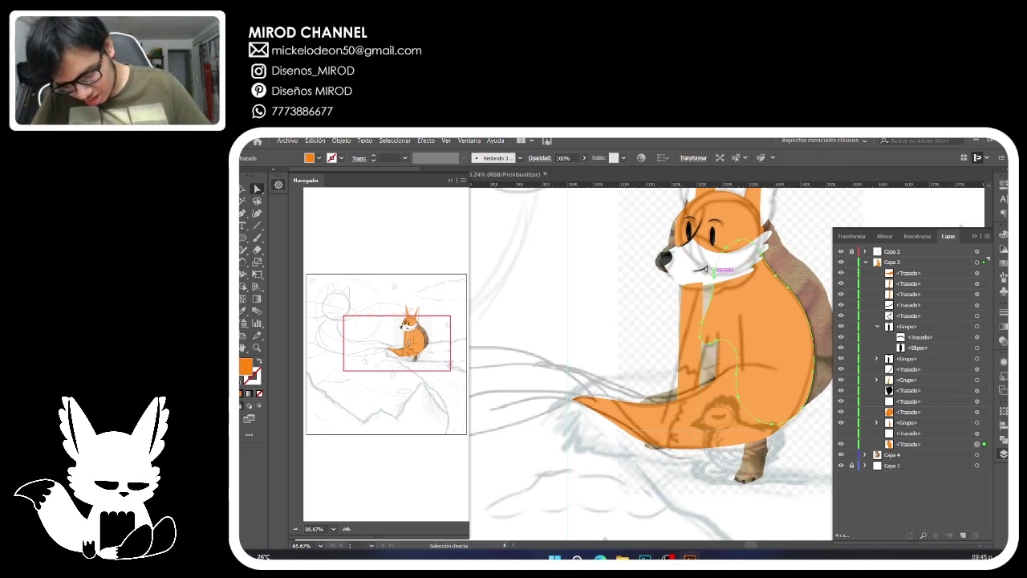
left_click_drag(707, 271, 665, 319)
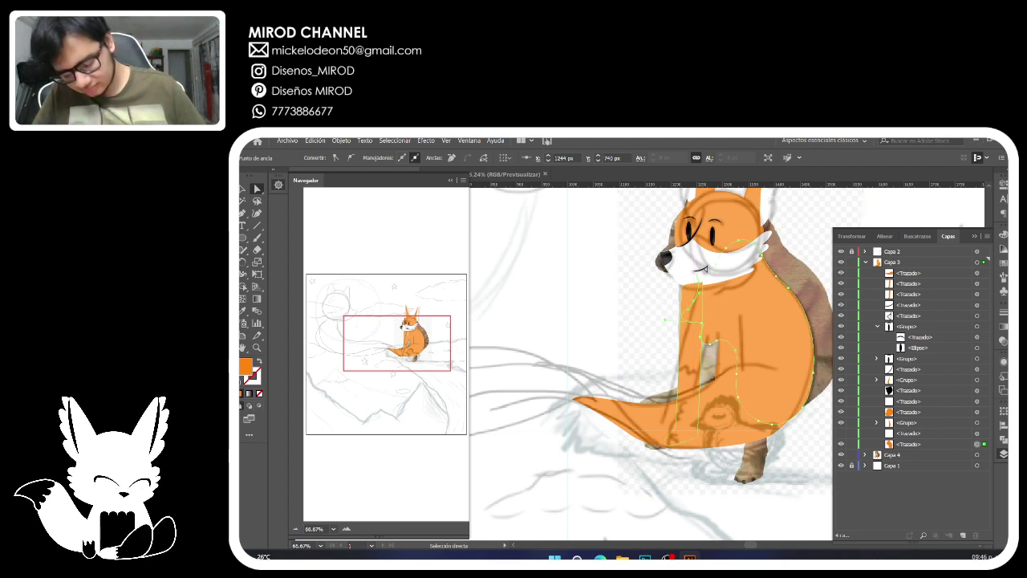
key("ctrl+z")
left_click_drag(701, 323, 704, 348)
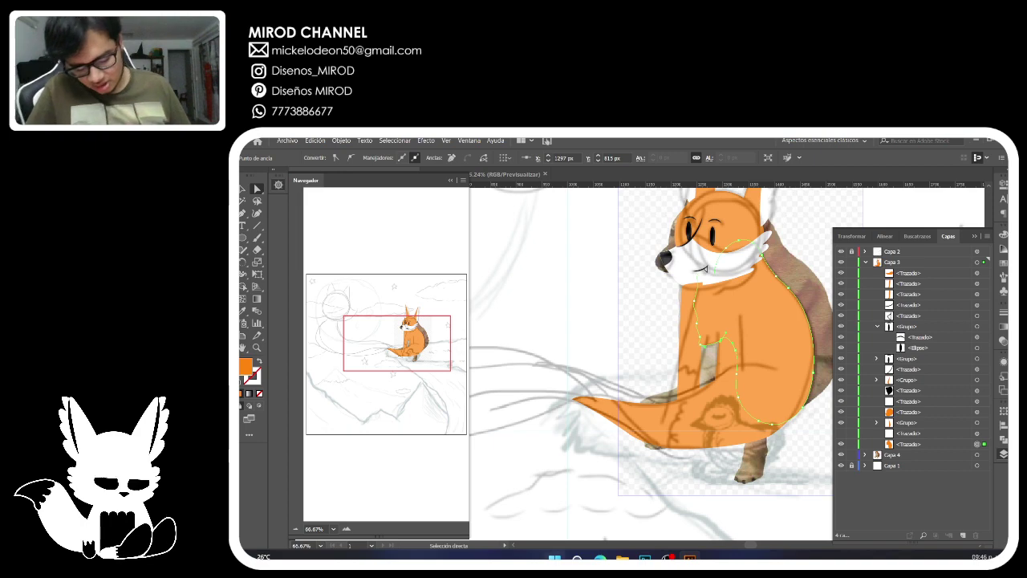
Switch to the browser to examine the standing fox photo in the "zorro animal" results, and return to Illustrator.
mouse_move(600, 557)
left_click(656, 513)
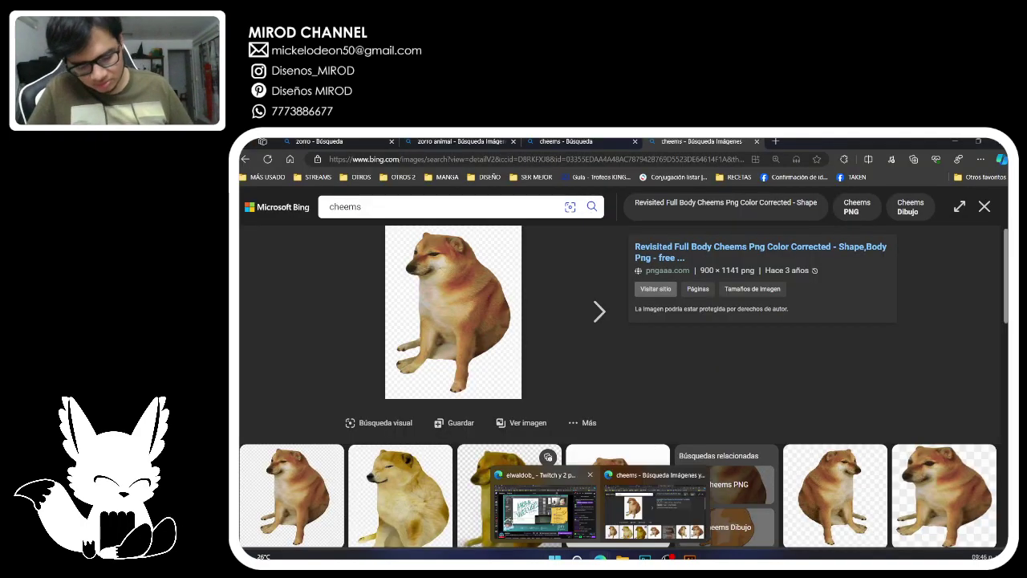
left_click(566, 142)
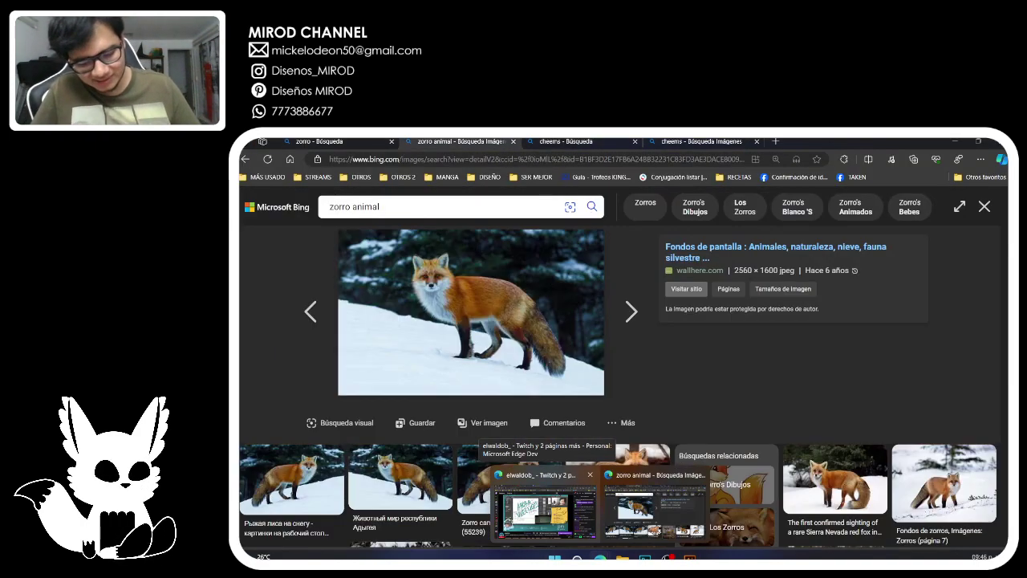
key("ctrl+shift+Tab")
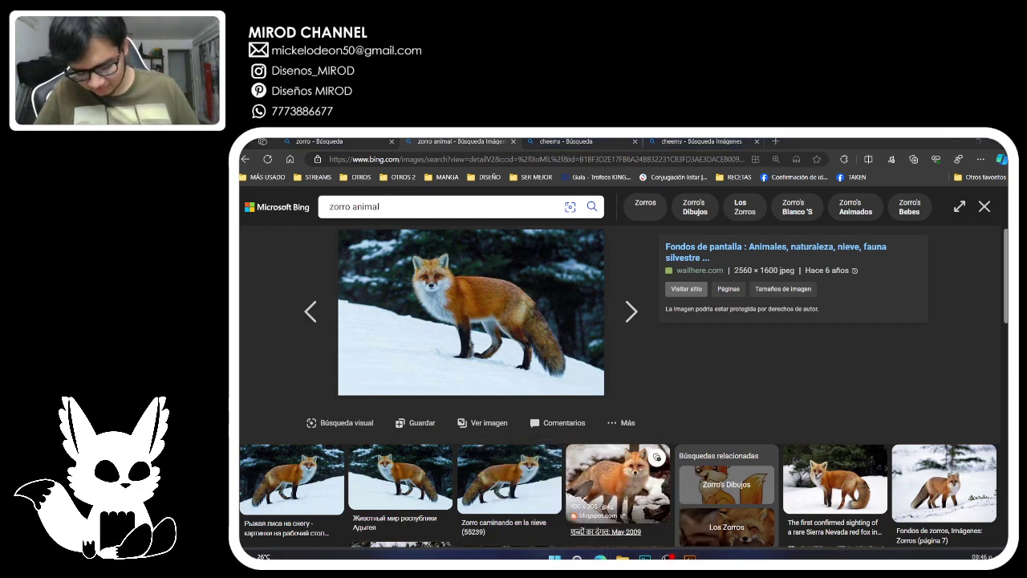
left_click(690, 557)
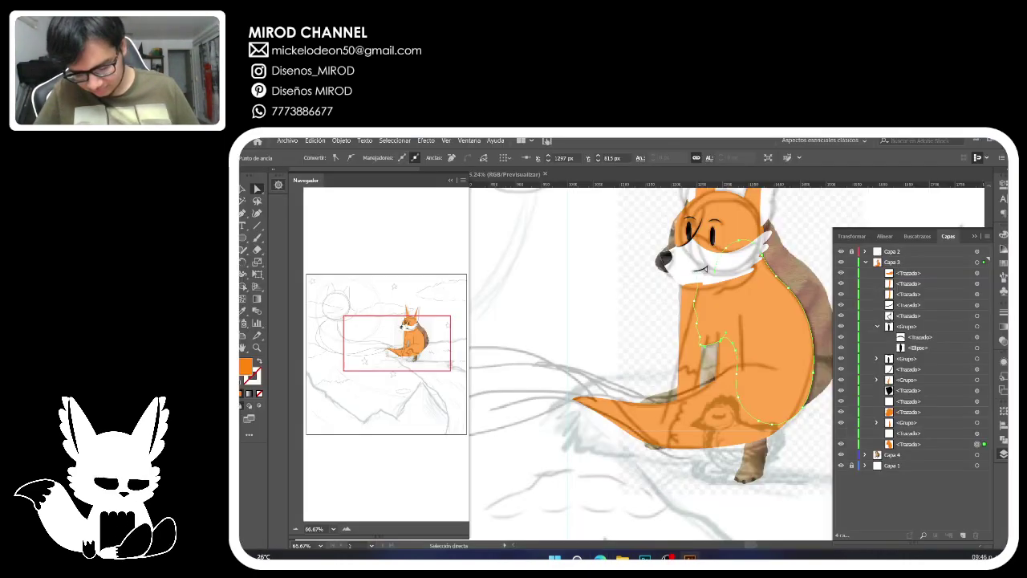
Move the two front-leg paths down layer Capa 3 so they sit directly above the body shape.
mouse_move(645, 557)
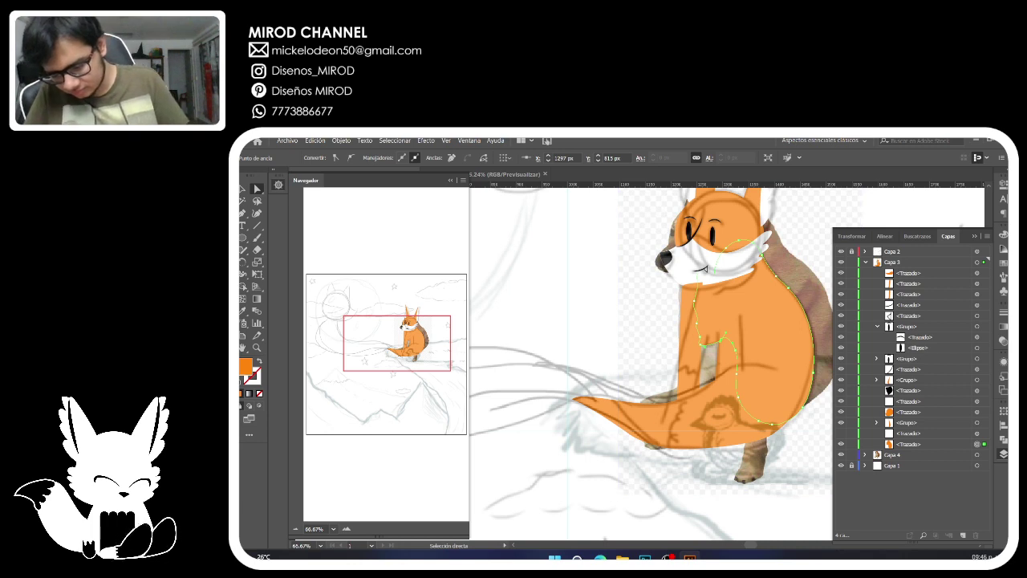
left_click_drag(908, 283, 907, 426)
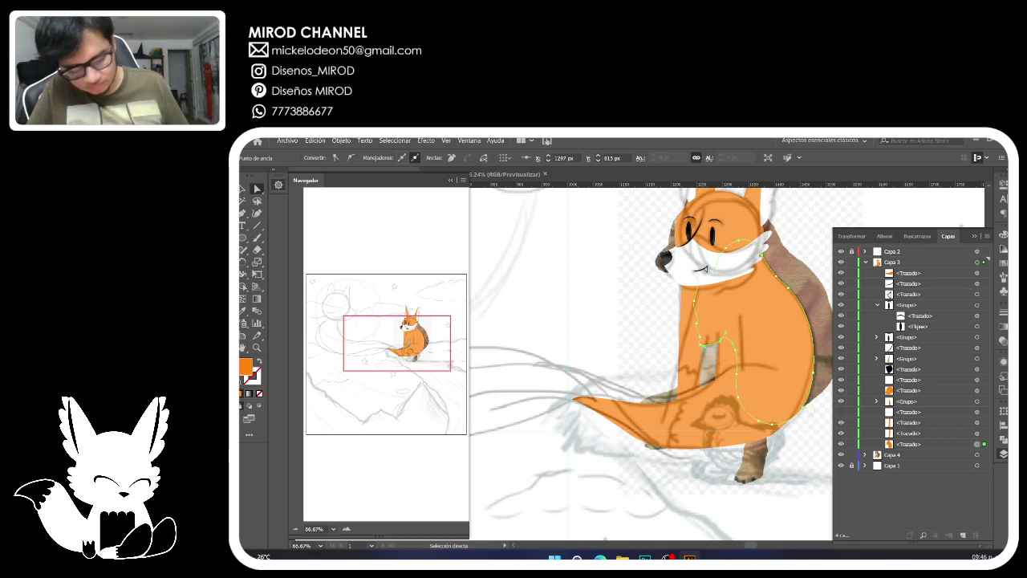
Duplicate the body shape in place and split the chest section off the copy with the Eraser.
left_click(257, 250)
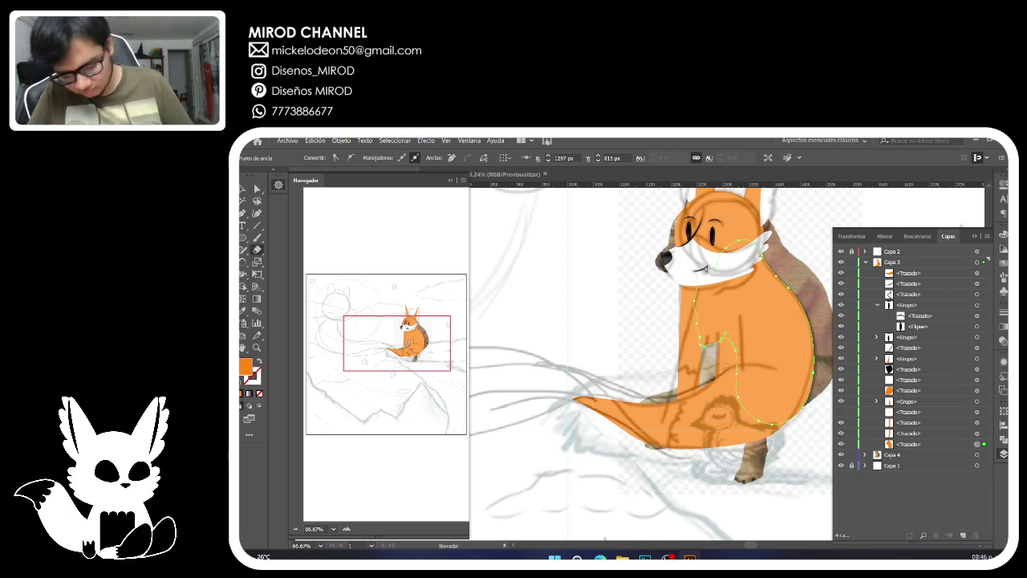
left_click_drag(733, 355, 695, 243)
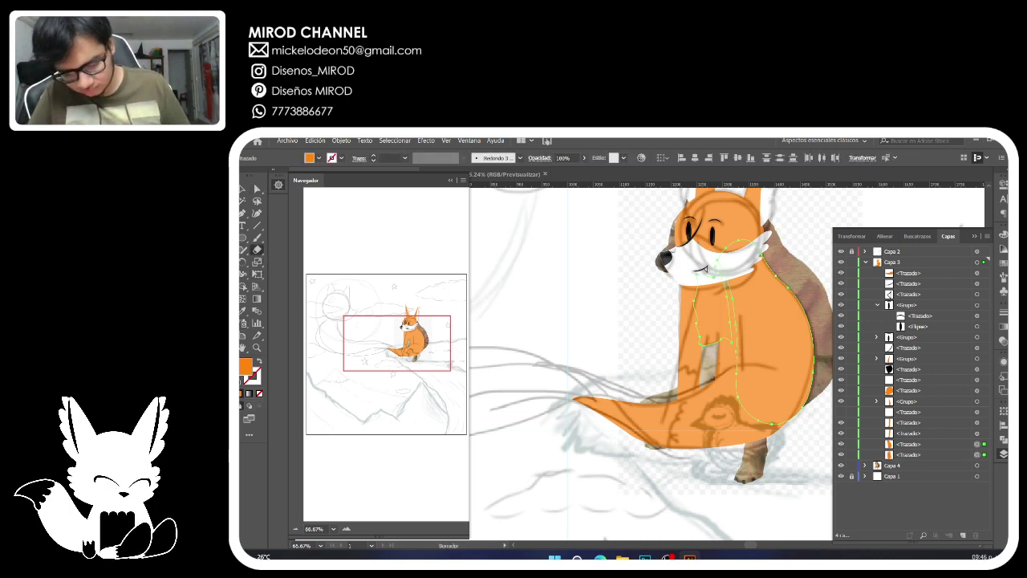
key("ctrl+z")
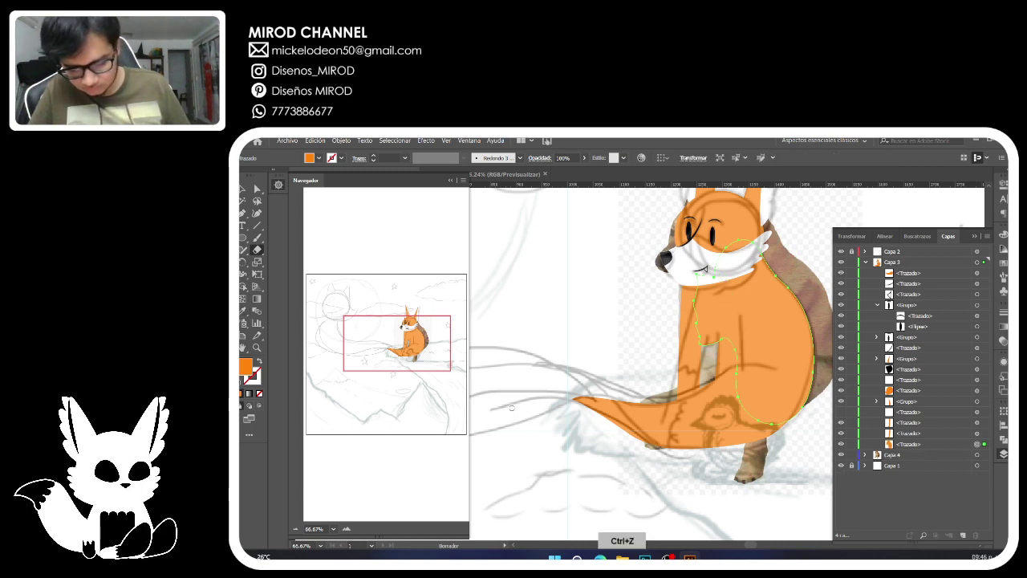
key("ctrl+c")
key("ctrl+f")
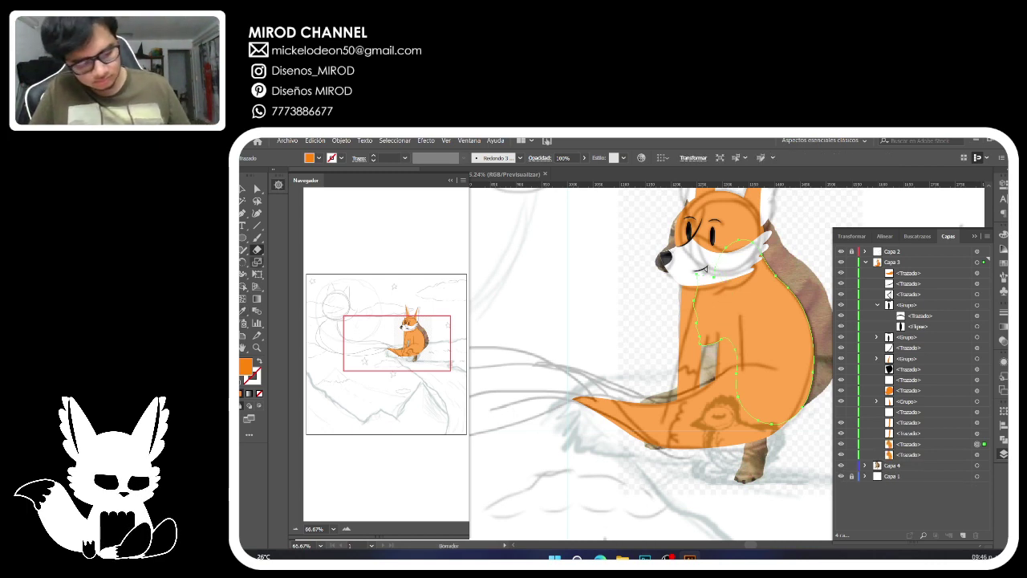
left_click_drag(732, 353, 712, 267)
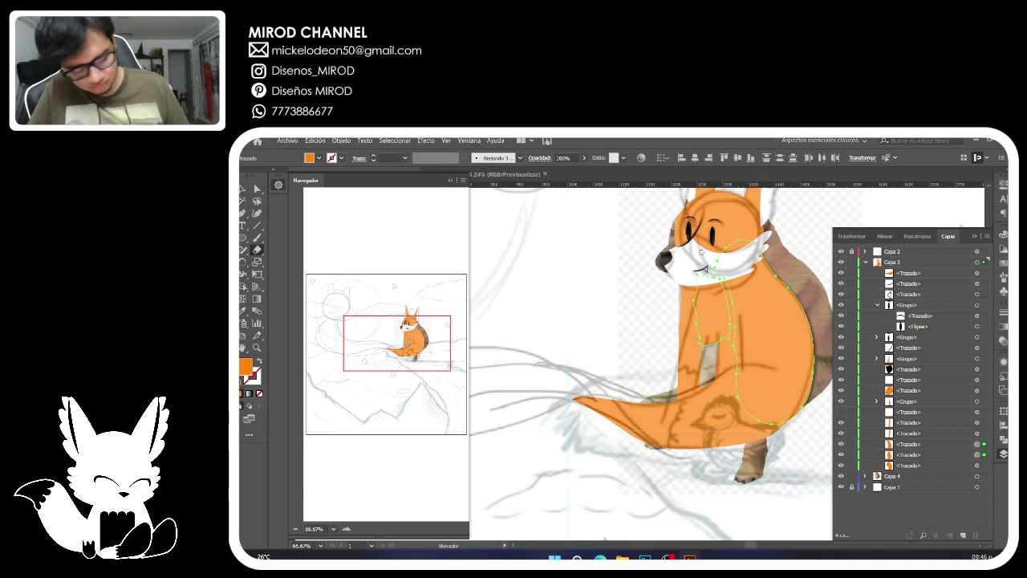
Fill the separated chest piece with white (ffffff) and remove the remainder of the duplicated body, keeping the original body orange.
left_click(257, 189)
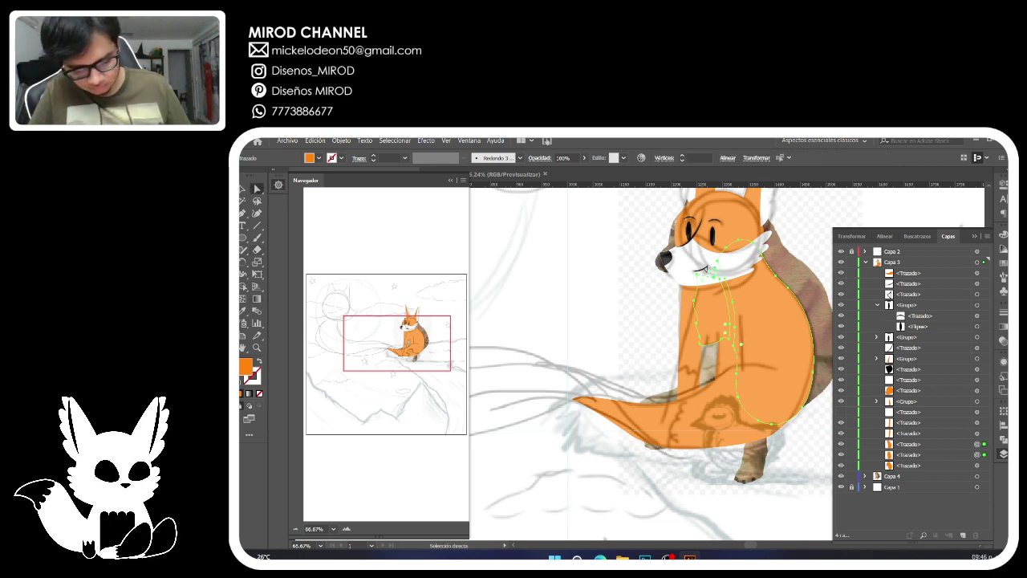
double_click(245, 367)
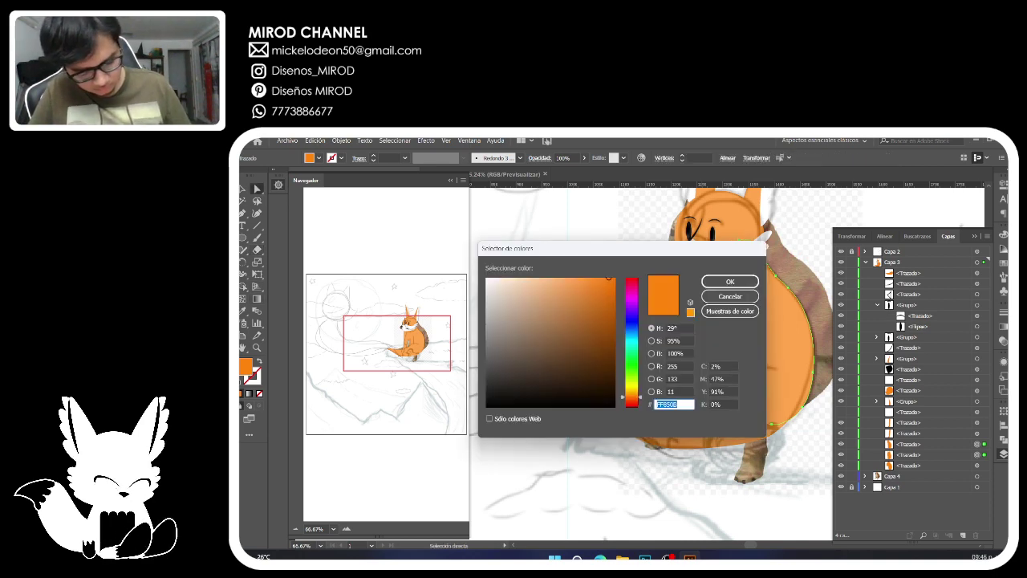
type("ffffff")
key("Return")
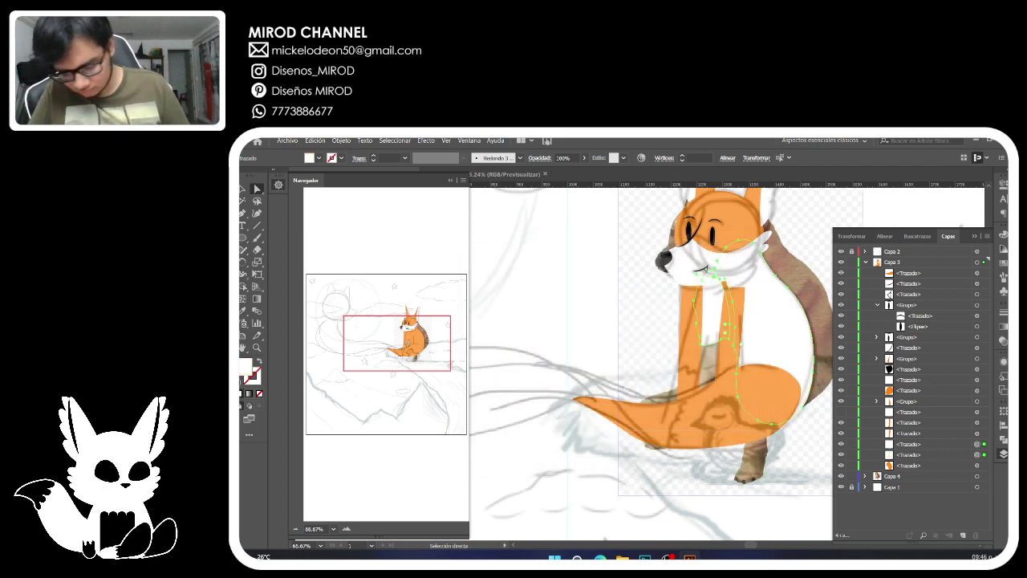
key("ctrl+z")
key("ctrl+z")
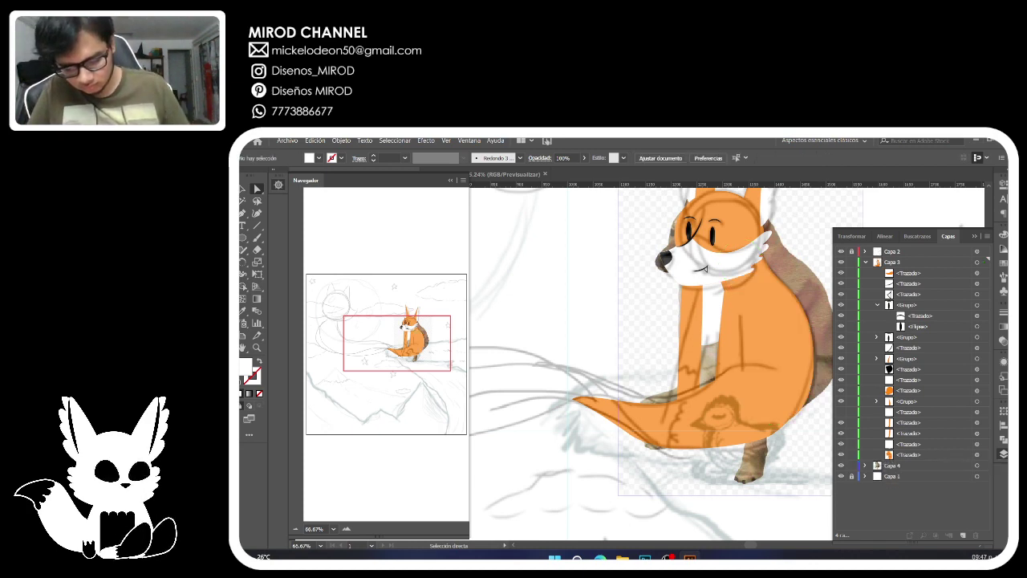
Extend the white chest piece down between the front legs to the tail, placing its lower-right anchor at about X 1293 px, Y 892 px.
left_click(690, 361)
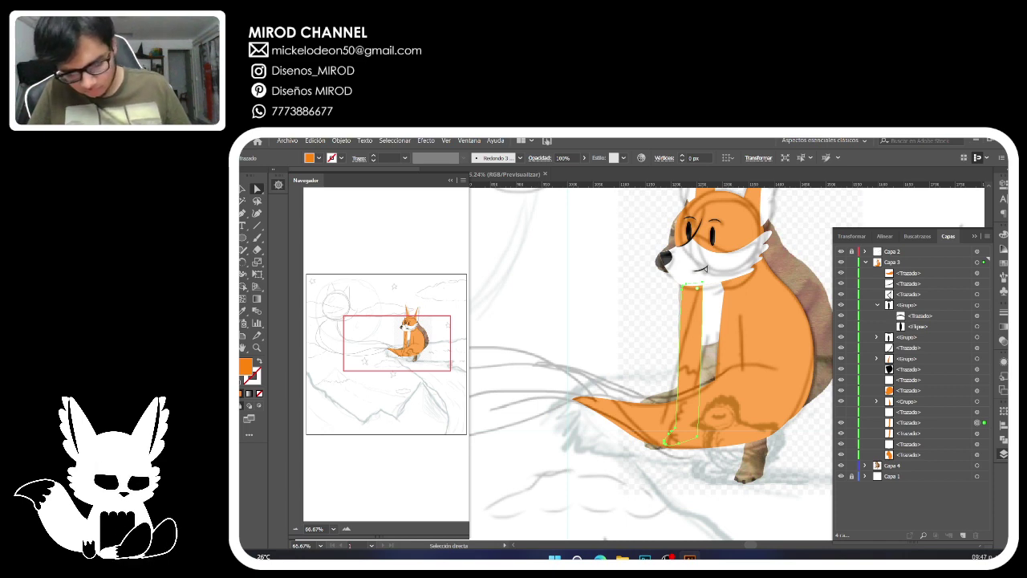
left_click(714, 329)
left_click(726, 339)
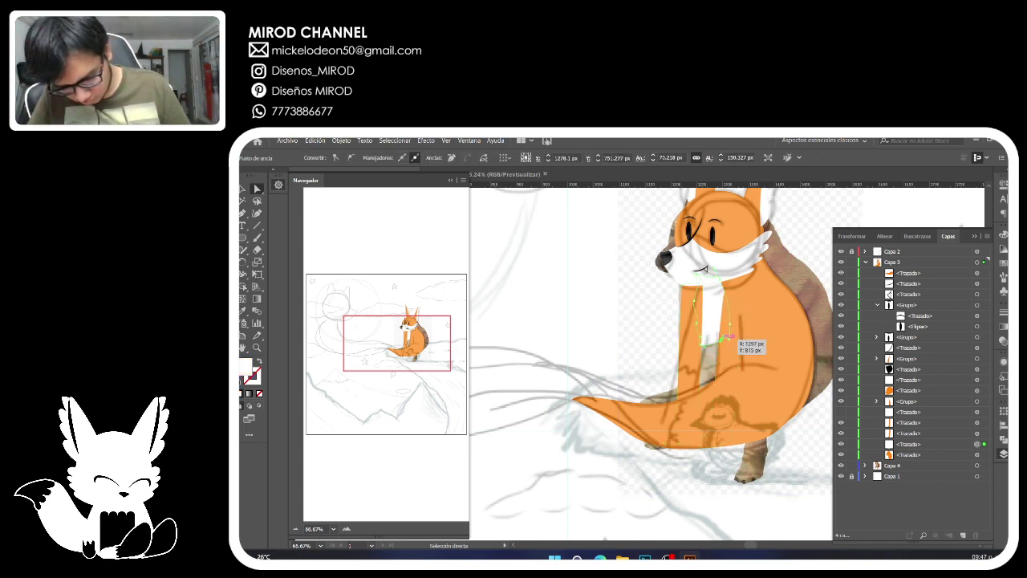
mouse_move(724, 338)
left_mouse_down()
mouse_move(722, 382)
mouse_move(706, 337)
left_mouse_up()
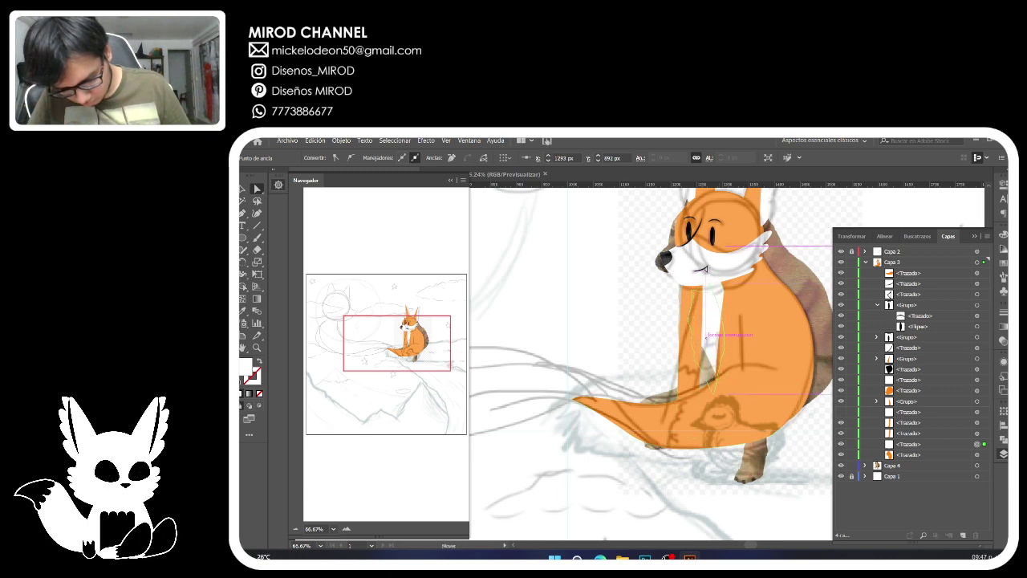
key("ctrl+z")
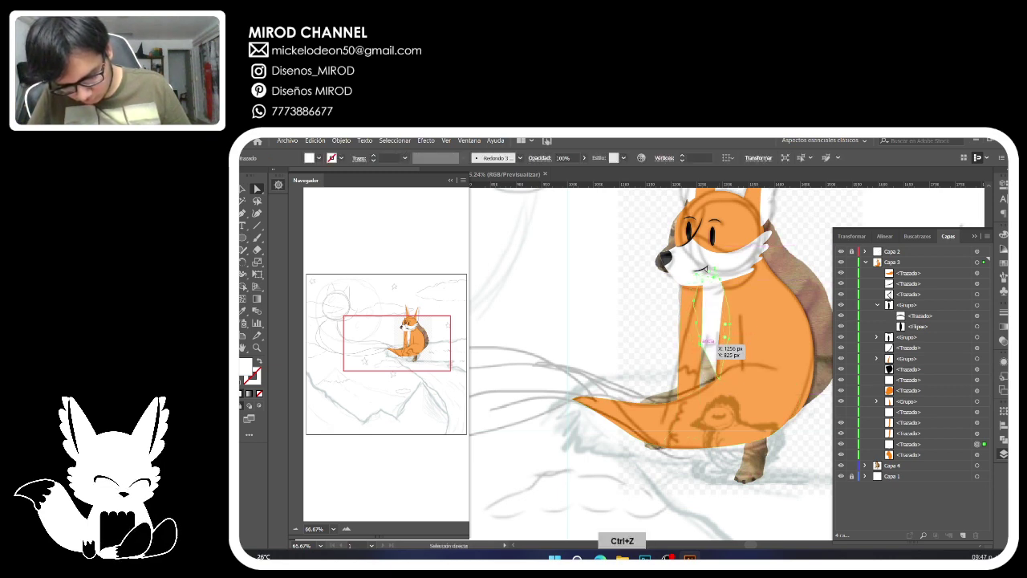
left_click(709, 342)
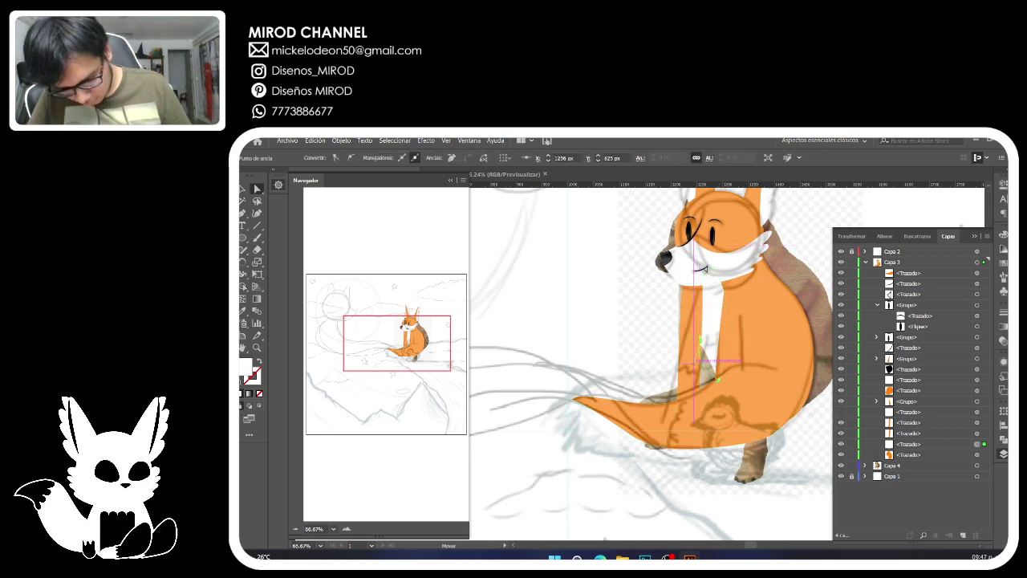
Duplicate the front leg nearest the muzzle in place and split the copy mid-leg with a curved Eraser stroke.
left_click(706, 374)
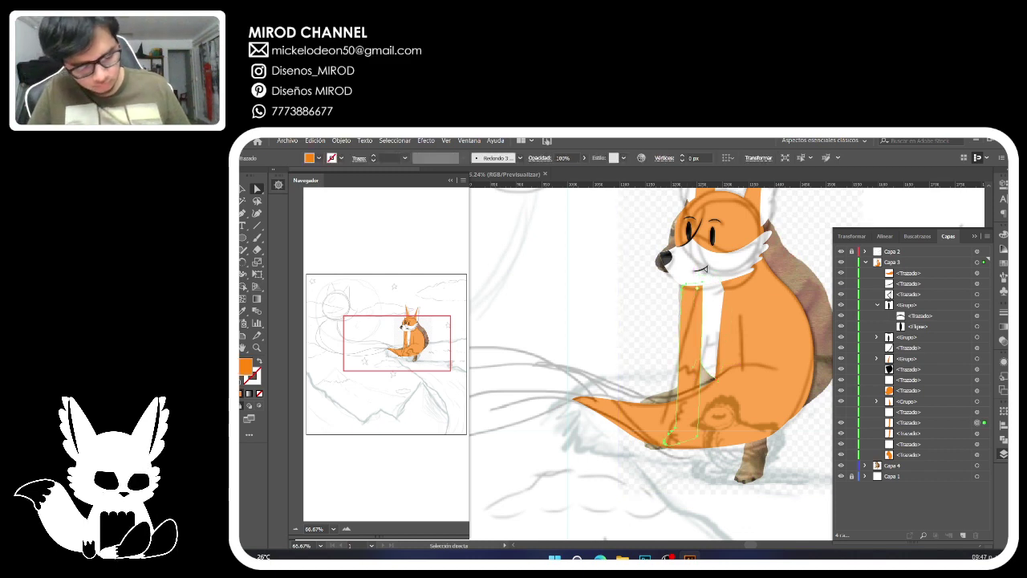
left_click(243, 189)
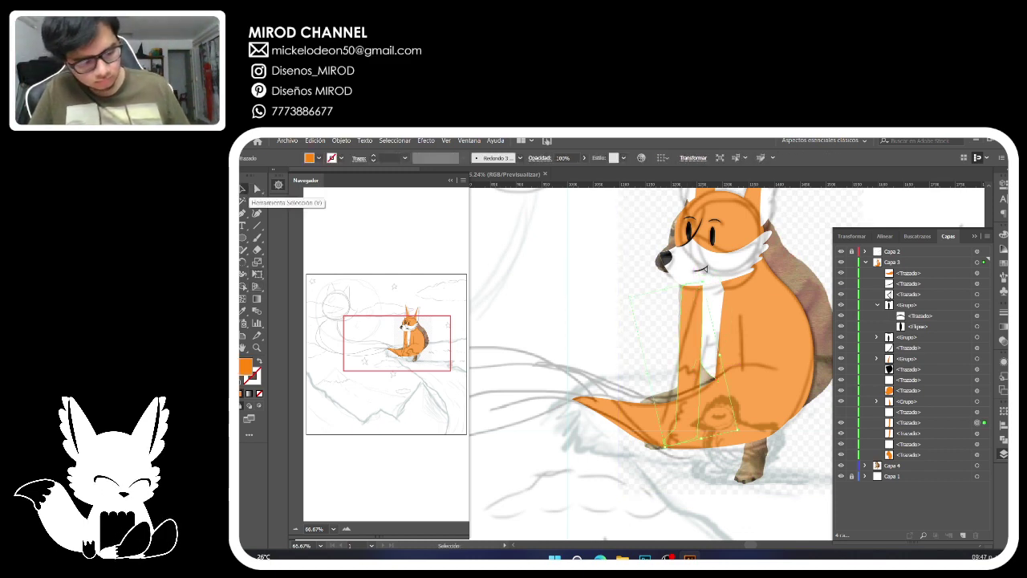
key("ctrl+c")
key("ctrl+f")
key("shift+e")
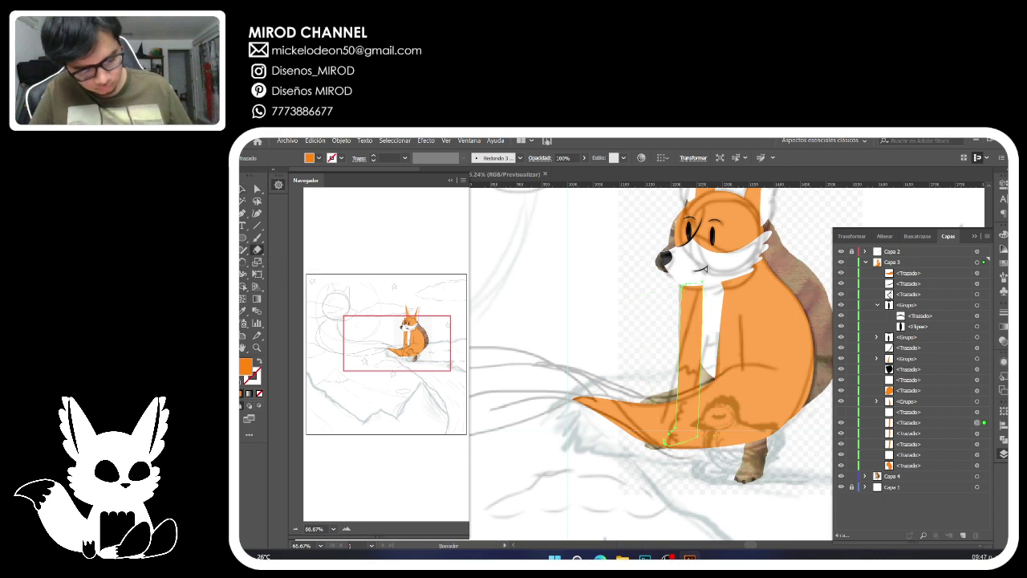
left_click_drag(703, 358, 675, 352)
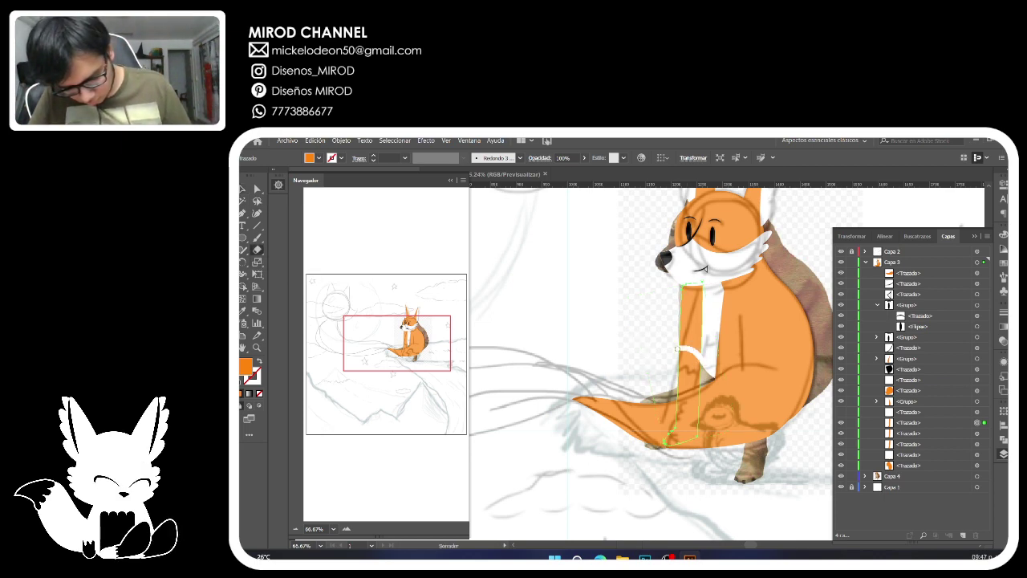
Duplicate the other front leg in place and split its copy at mid-height with a curved Eraser stroke.
key("a")
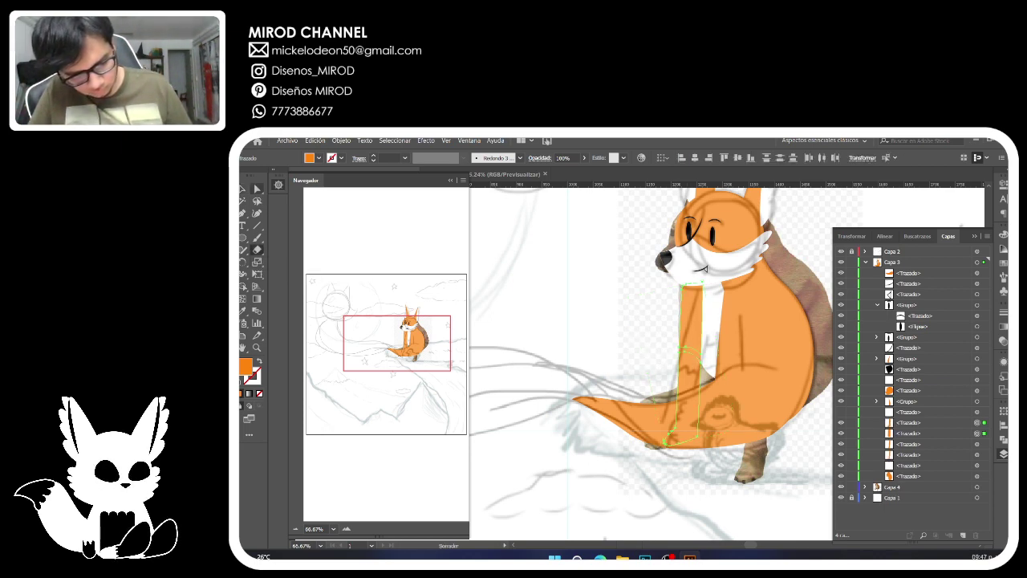
left_click(728, 353)
key("ctrl+c")
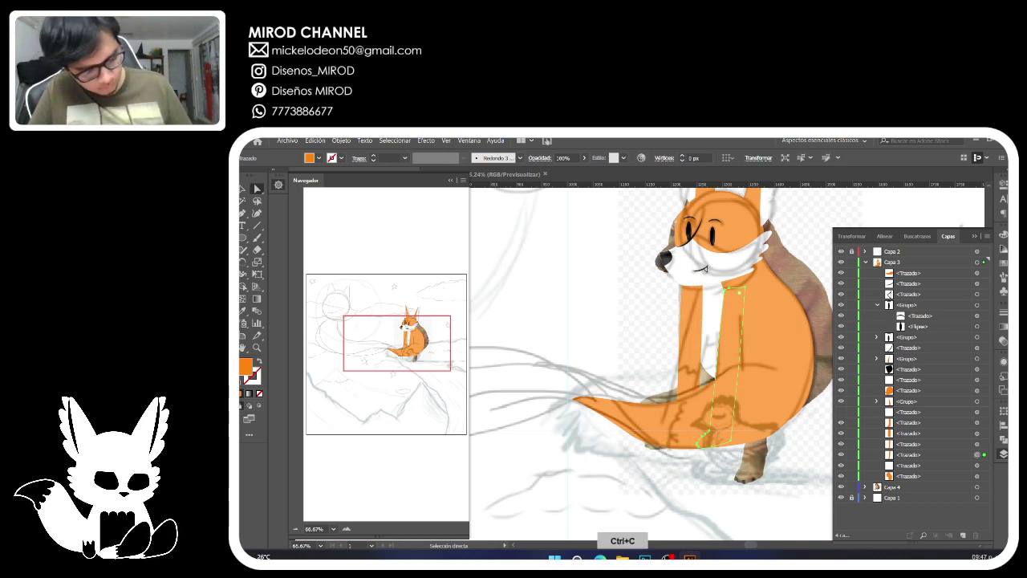
key("ctrl+f")
key("shift+e")
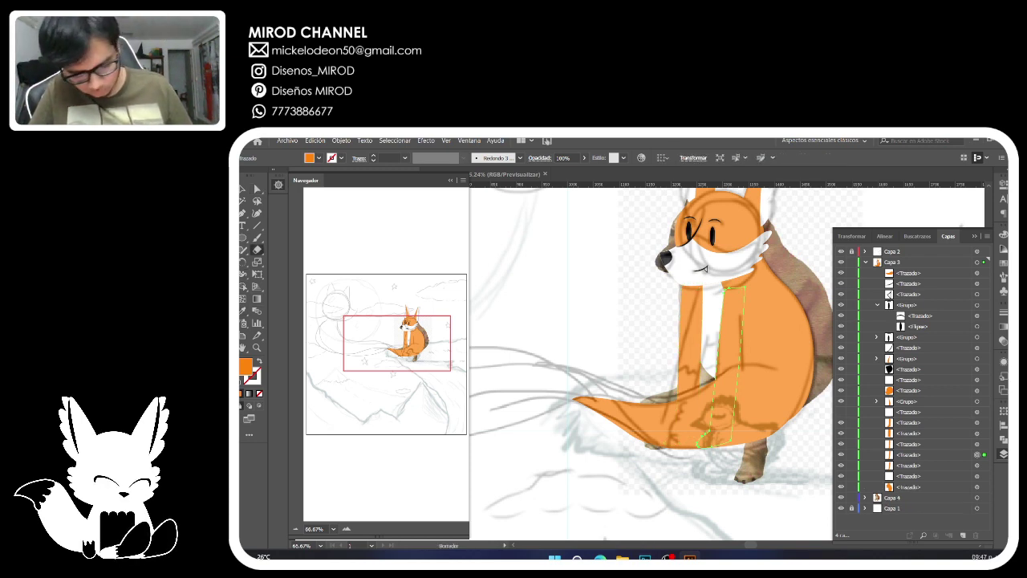
left_click_drag(744, 345, 708, 361)
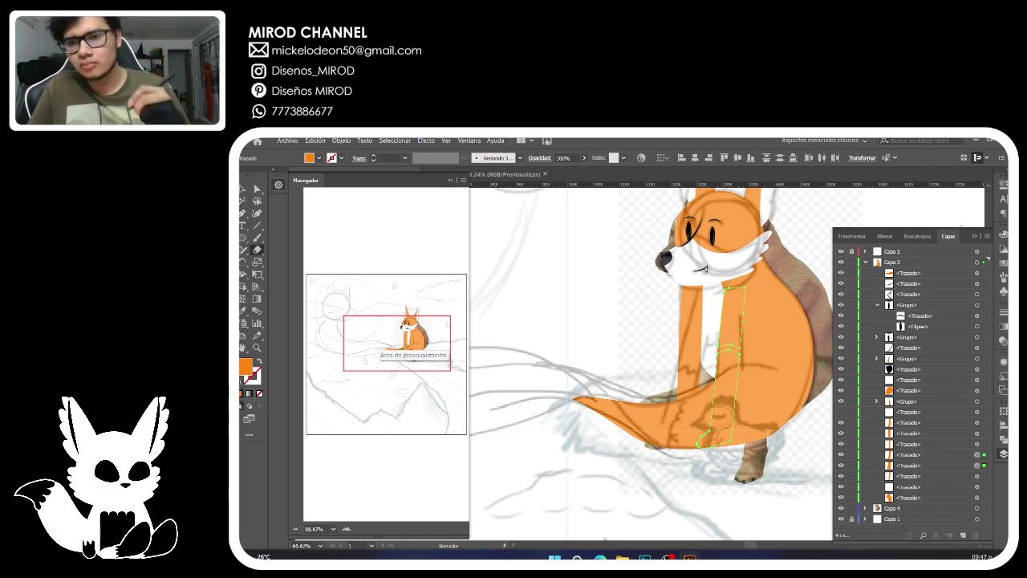
Select the lower pieces of both duplicated front legs and fill them with brown 7C5C40.
key("a")
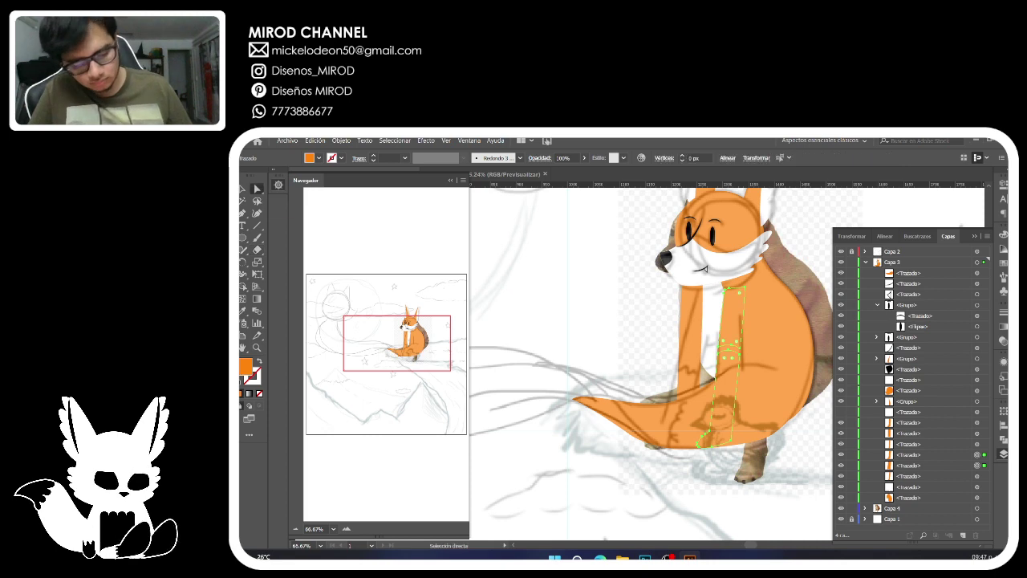
left_click(594, 321)
left_click(688, 381)
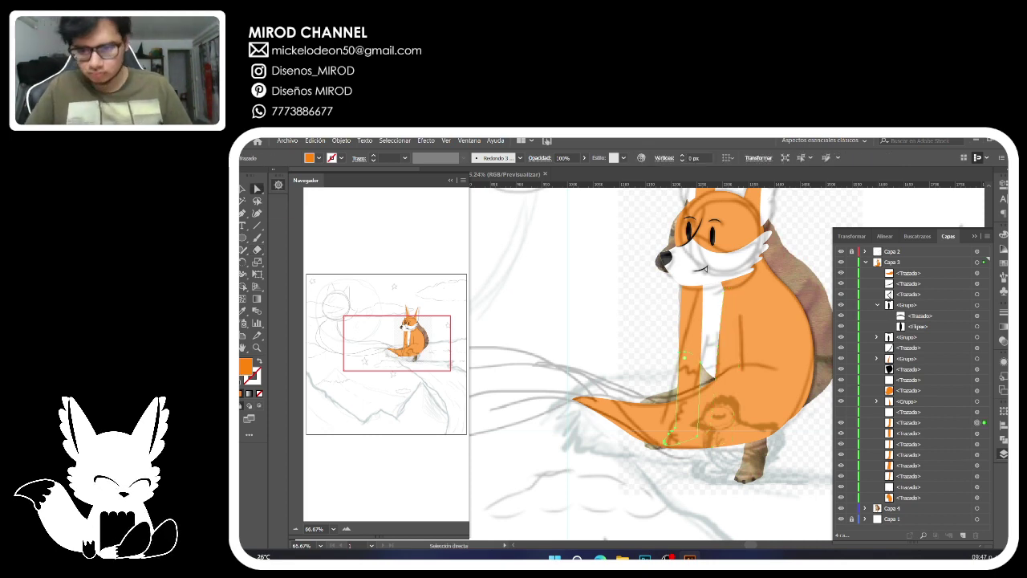
left_click(726, 393, "shift")
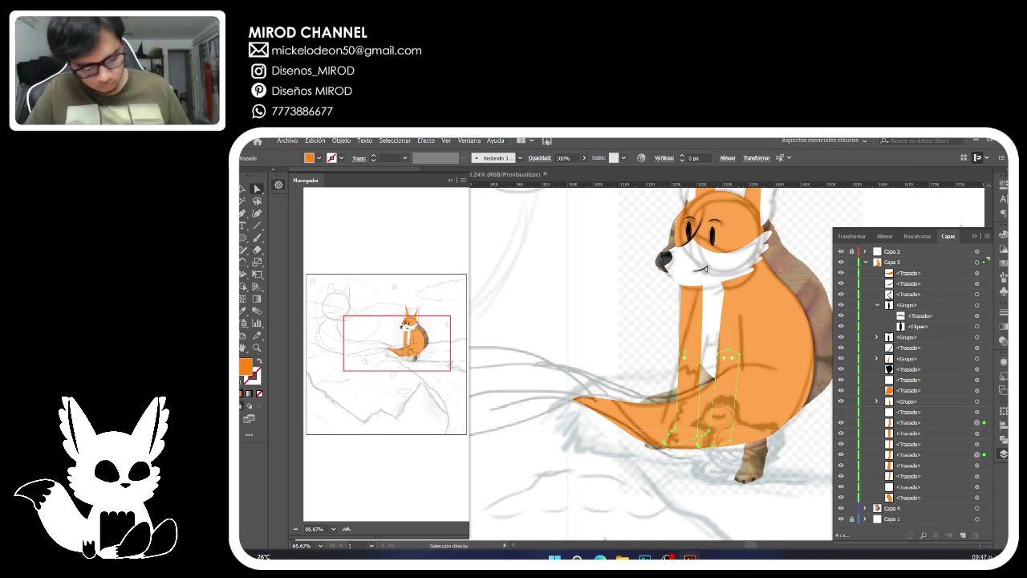
double_click(247, 368)
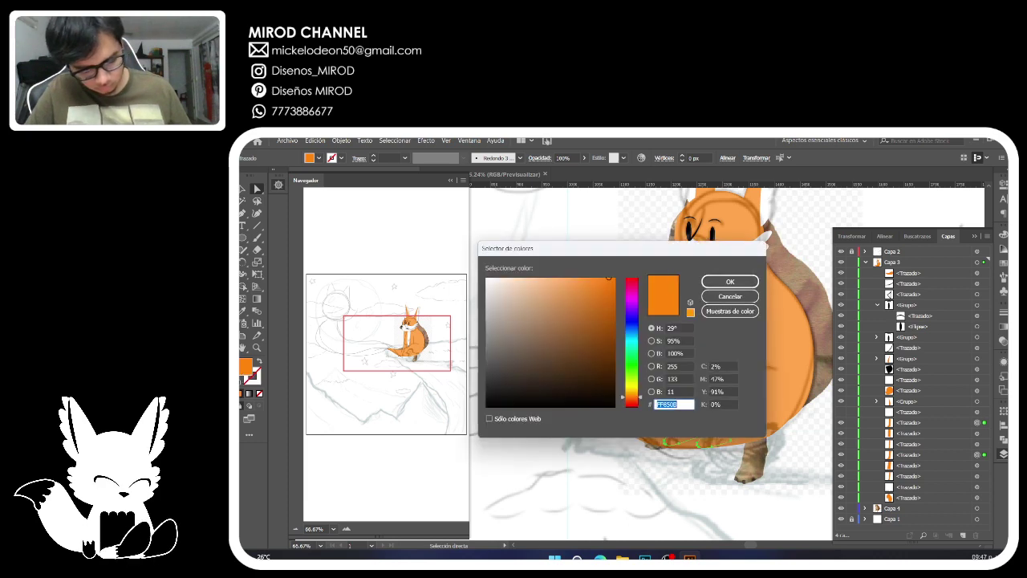
type("7C5D41")
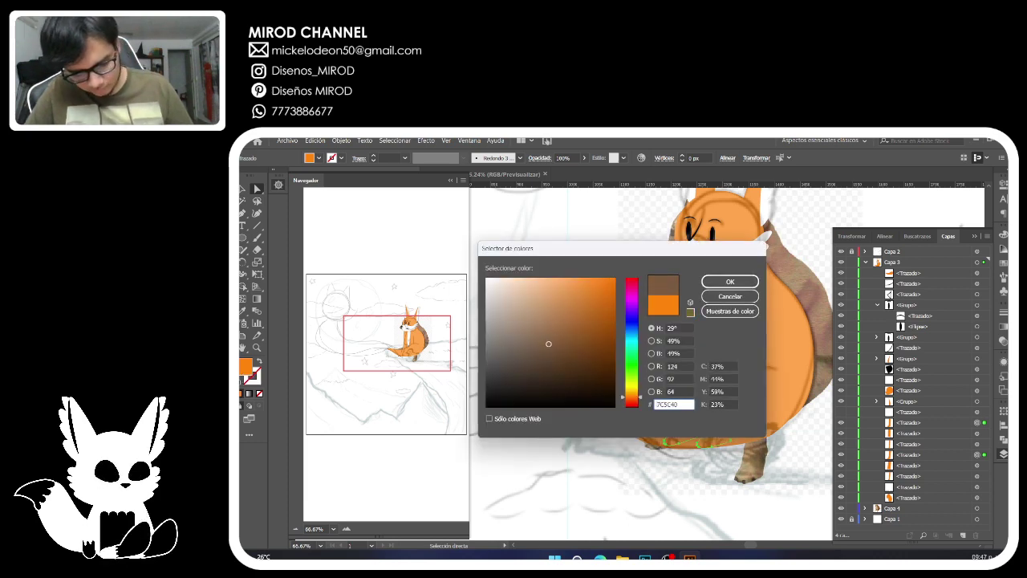
left_click(709, 281)
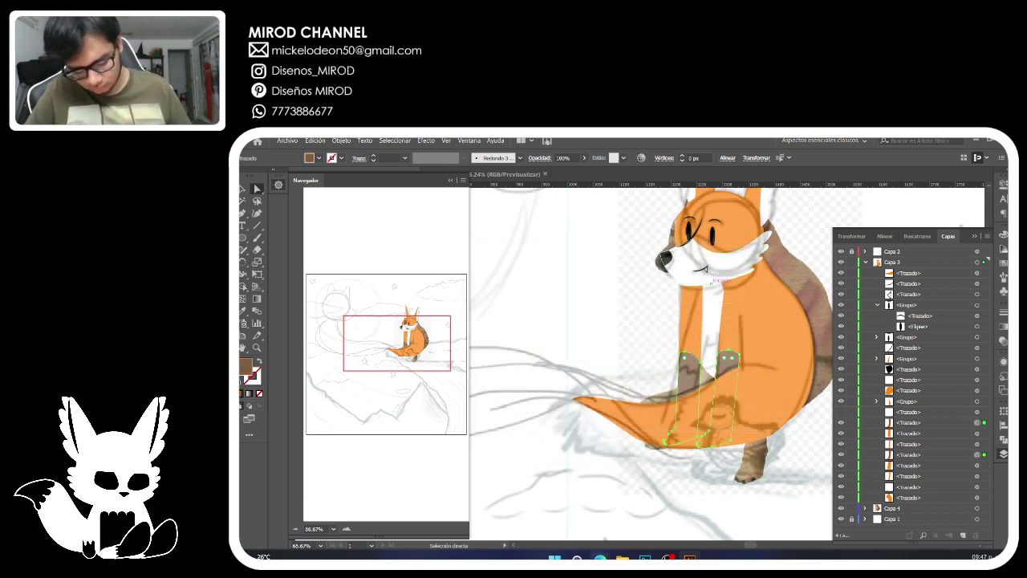
Check the fox reference and darken the fill of both lower-leg pieces to 563E2D.
left_click(600, 557)
left_click(650, 502)
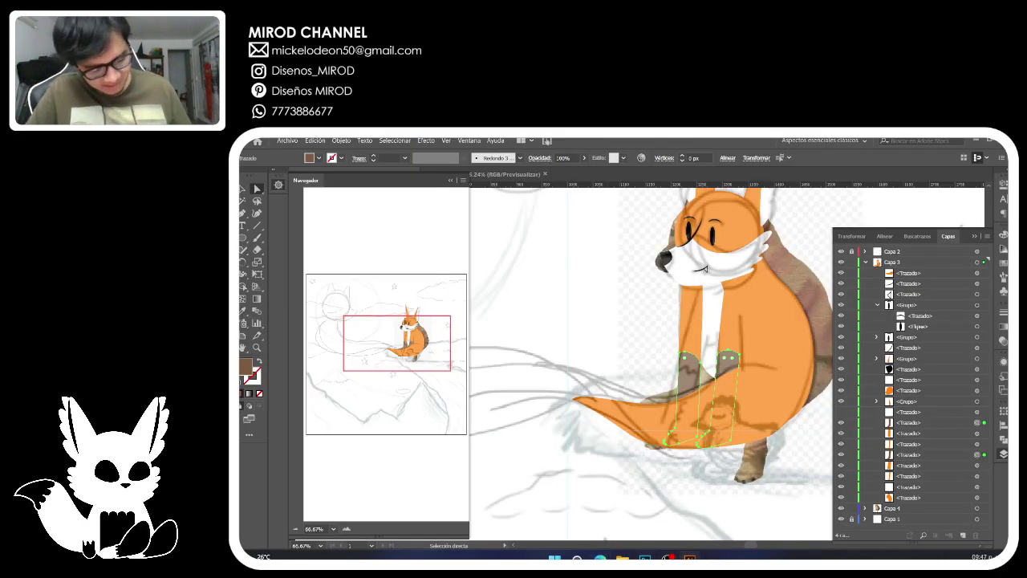
double_click(245, 367)
left_click_drag(547, 354, 548, 364)
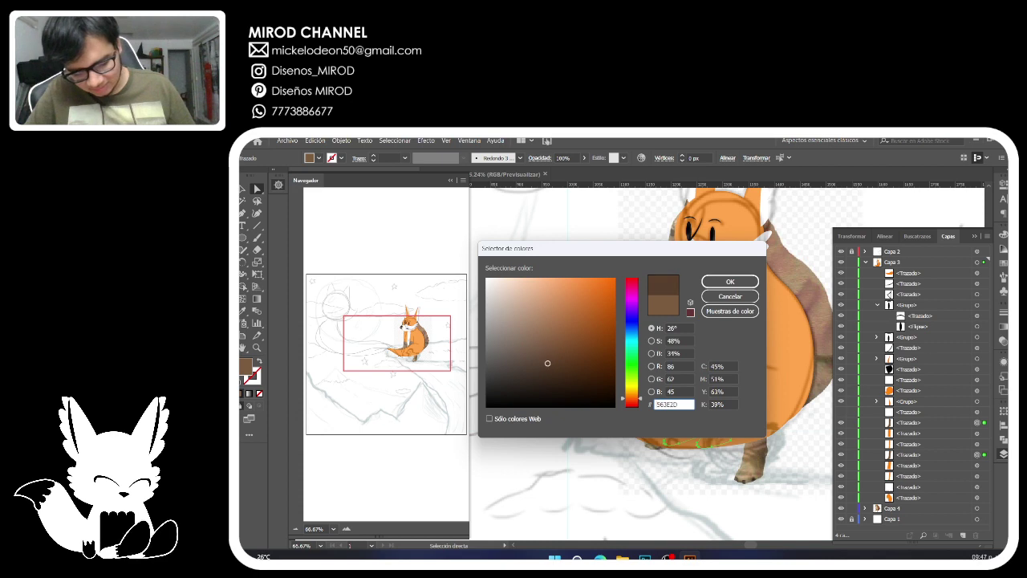
key("Return")
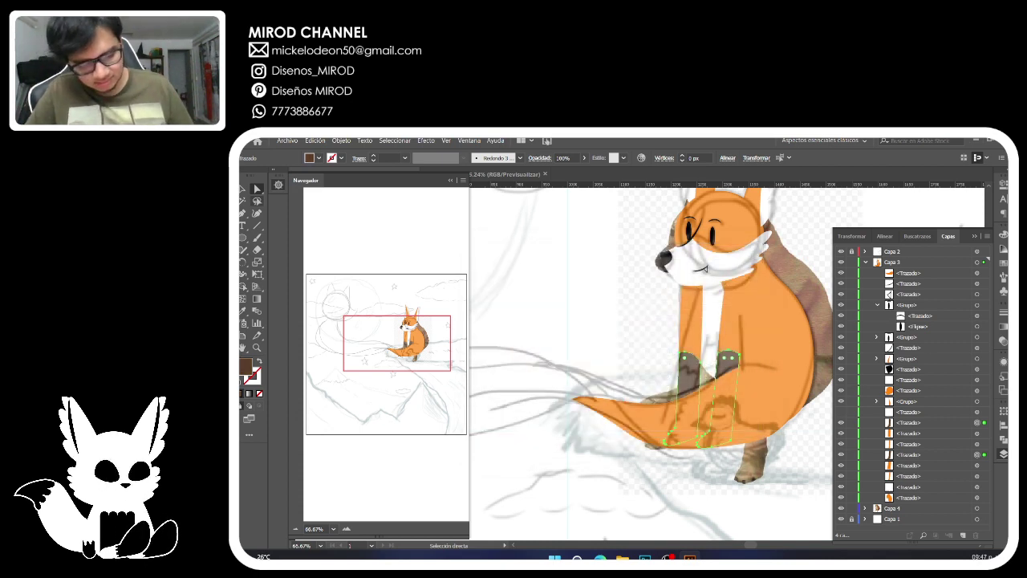
Delete the leftover orange upper pieces of the duplicated front legs, keeping the original legs.
left_click(590, 309)
left_click(690, 318)
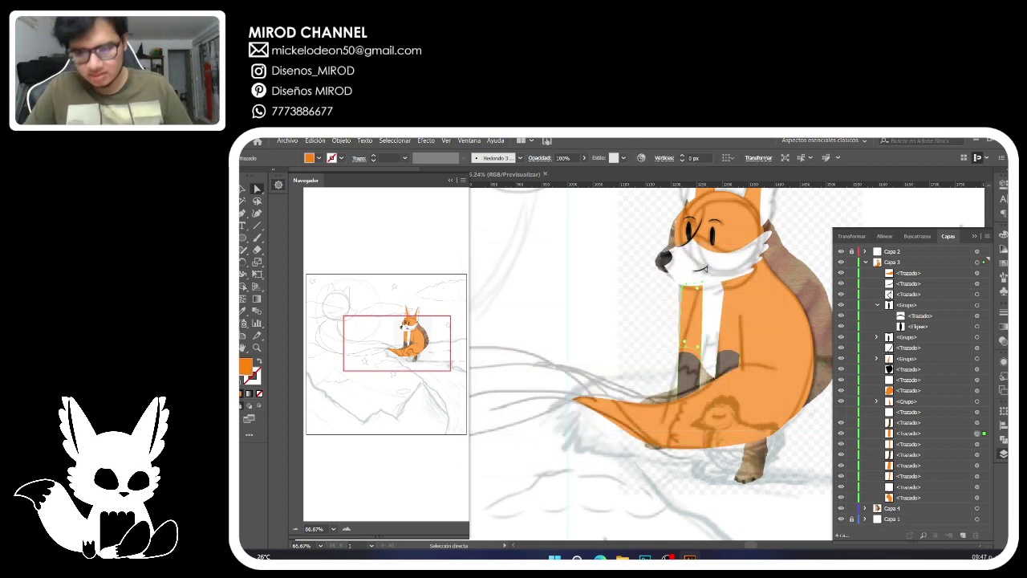
key("Delete")
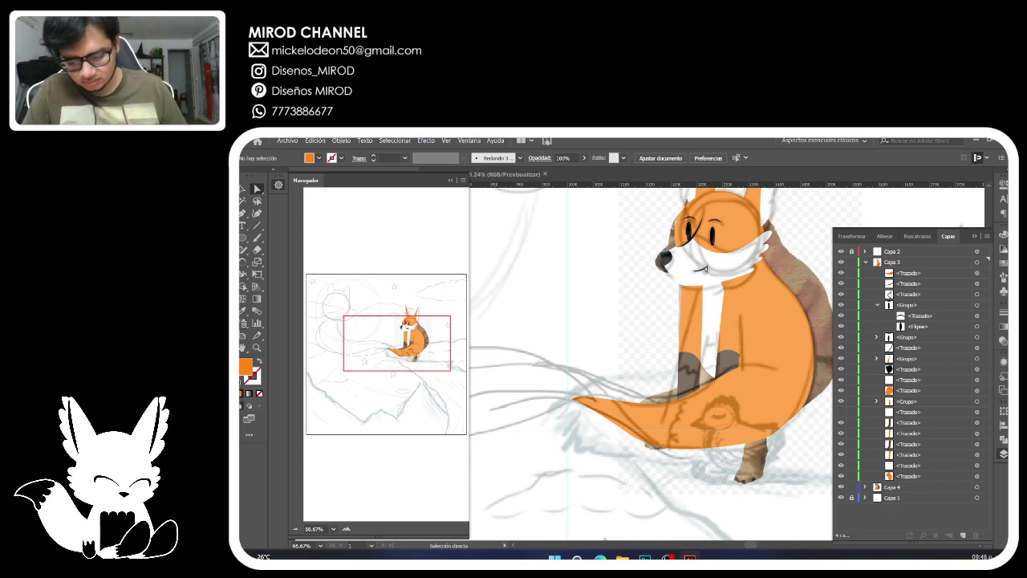
Select the orange tail and hide the reference photo layer Capa 4.
left_click(596, 404)
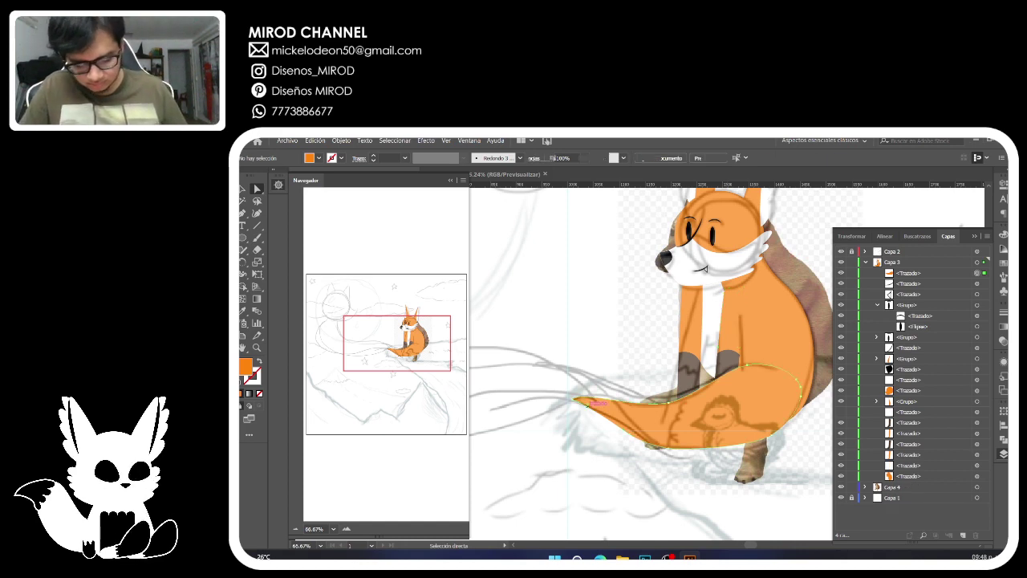
left_click_drag(596, 405, 622, 404)
key("ctrl+minus")
left_click(296, 529)
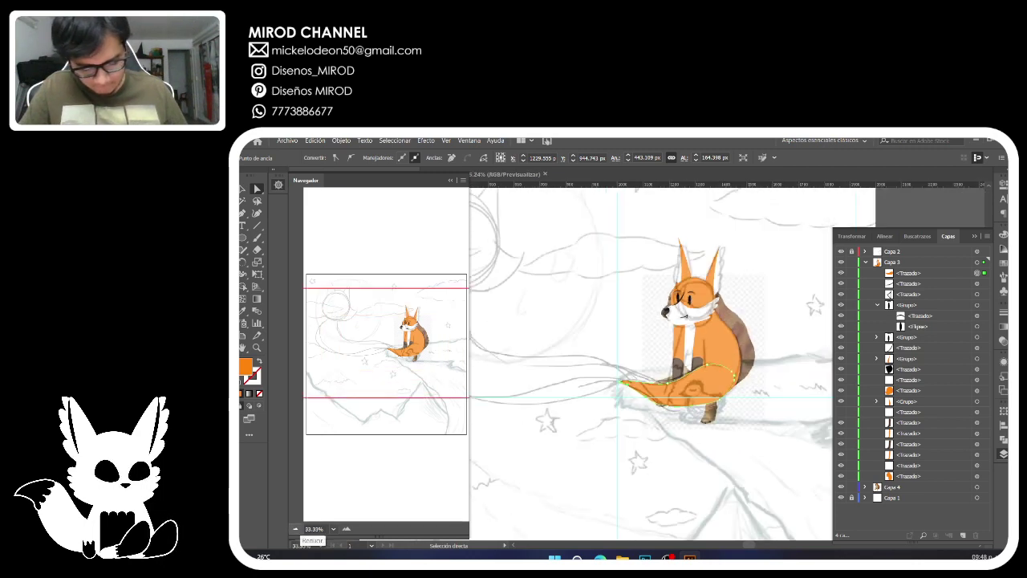
mouse_move(386, 340)
left_mouse_down()
mouse_move(365, 349)
mouse_move(378, 342)
left_mouse_up()
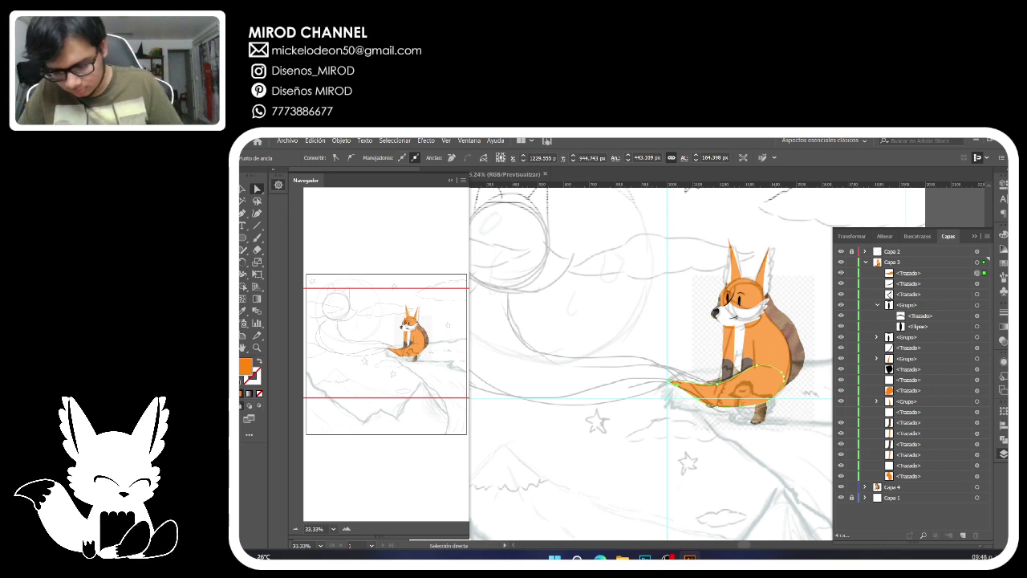
left_click(865, 263)
left_click(841, 272)
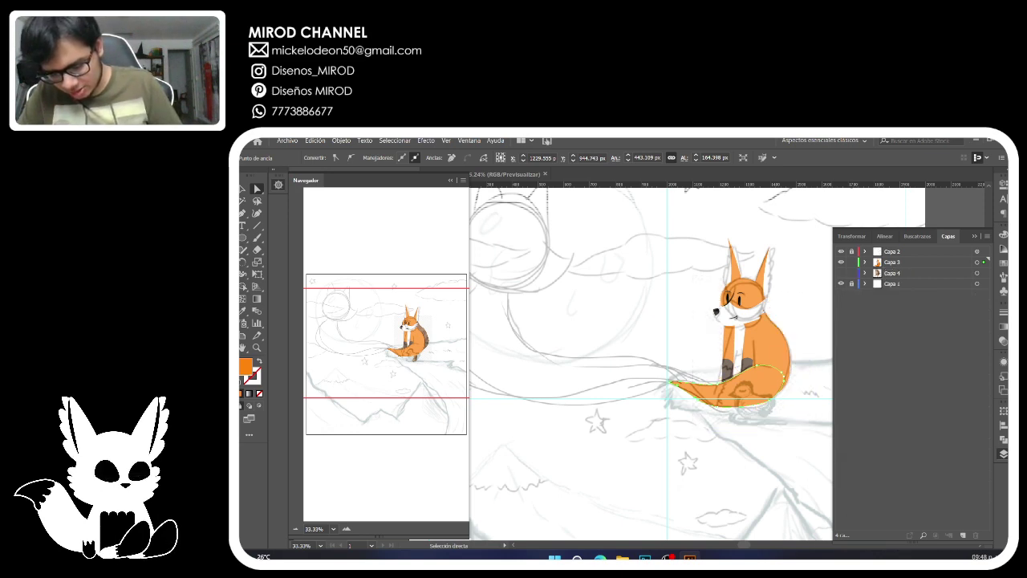
Duplicate the tail in place and get the Eraser ready on the copy.
left_click_drag(438, 387, 449, 386)
key("ctrl+f")
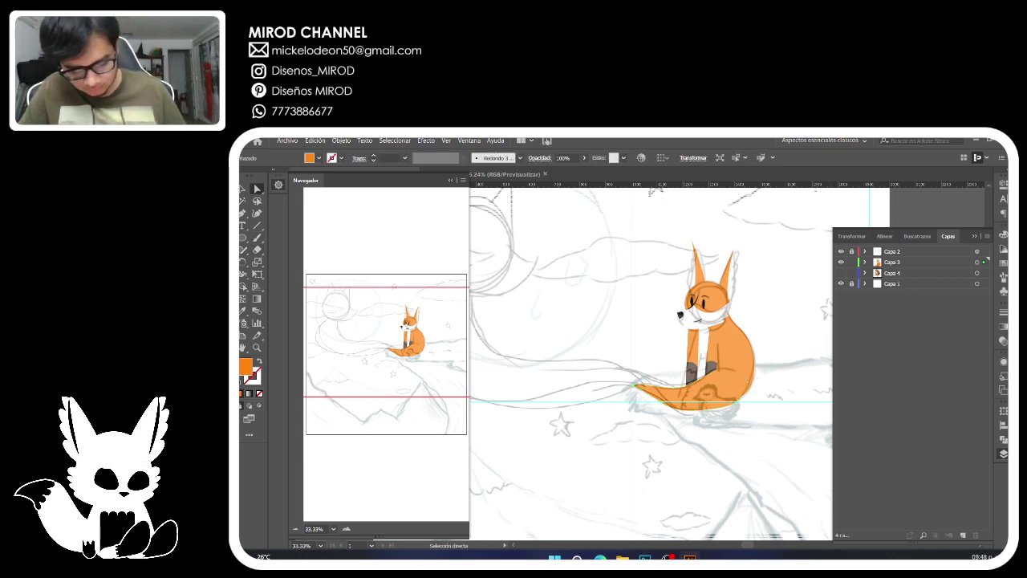
key("ctrl+z")
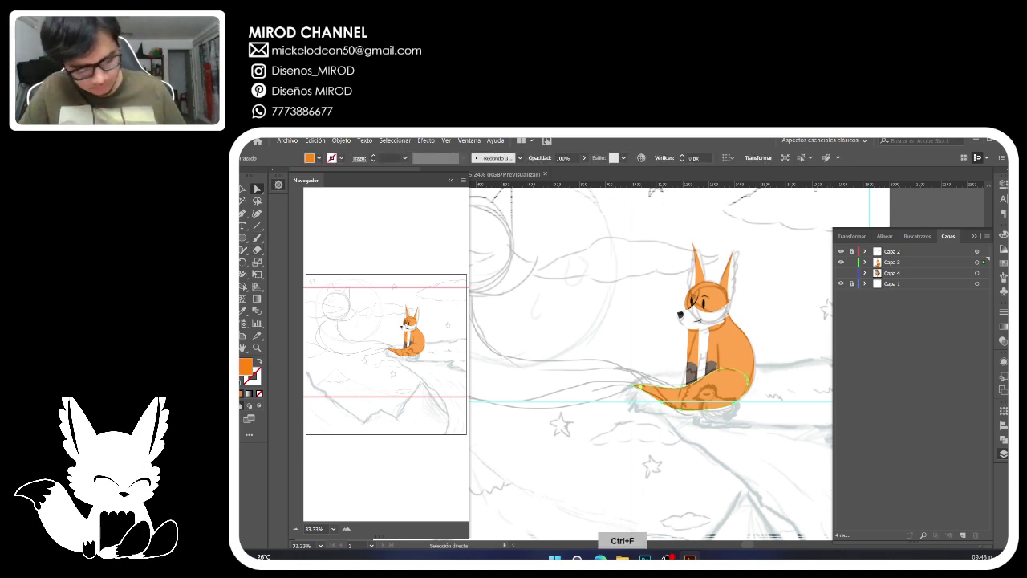
key("shift+e")
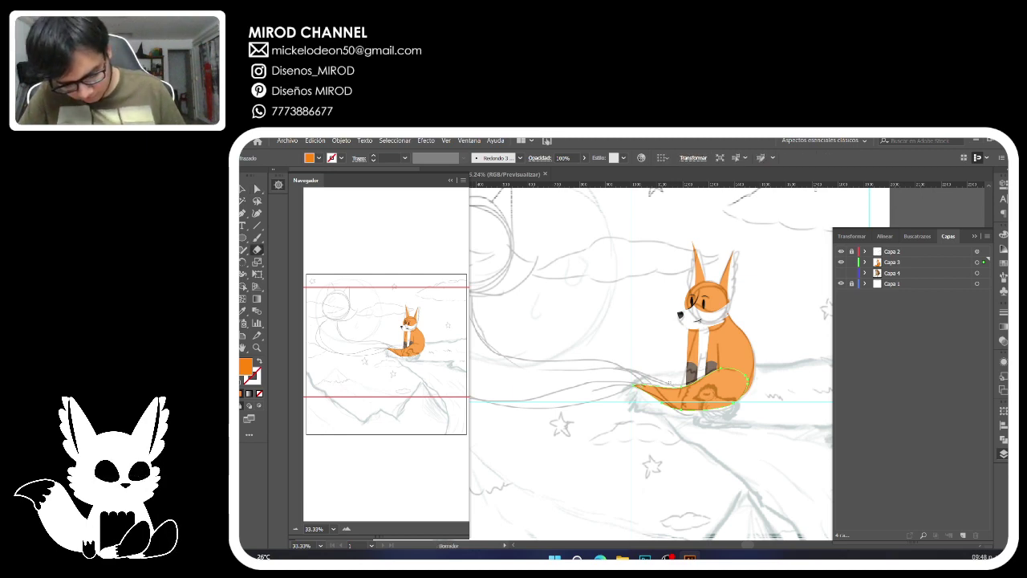
Try splitting the tail copy below the muzzle with a short Eraser stroke, and compare it with the fox photo in the browser.
left_click_drag(669, 382, 680, 414)
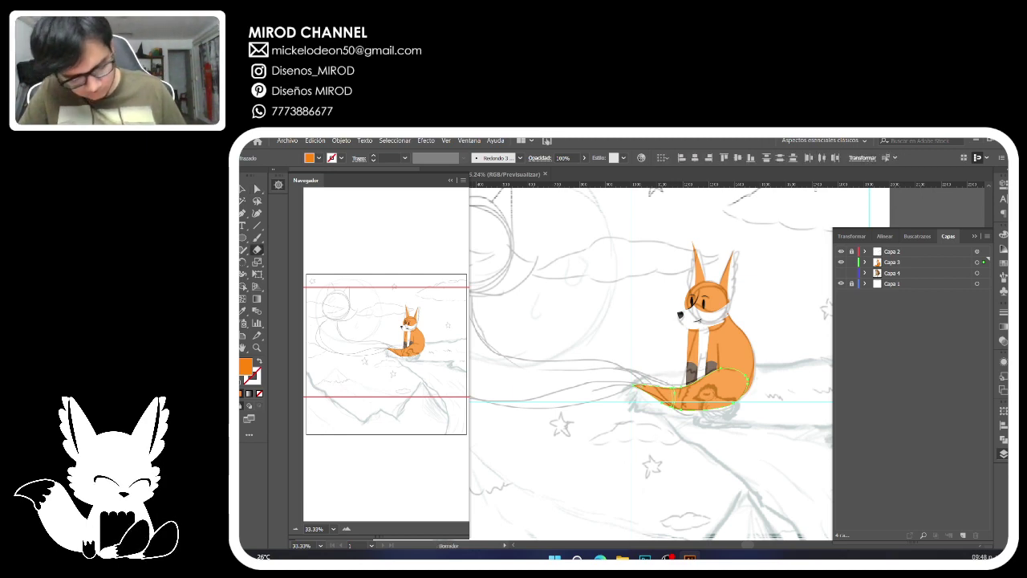
left_click(688, 557)
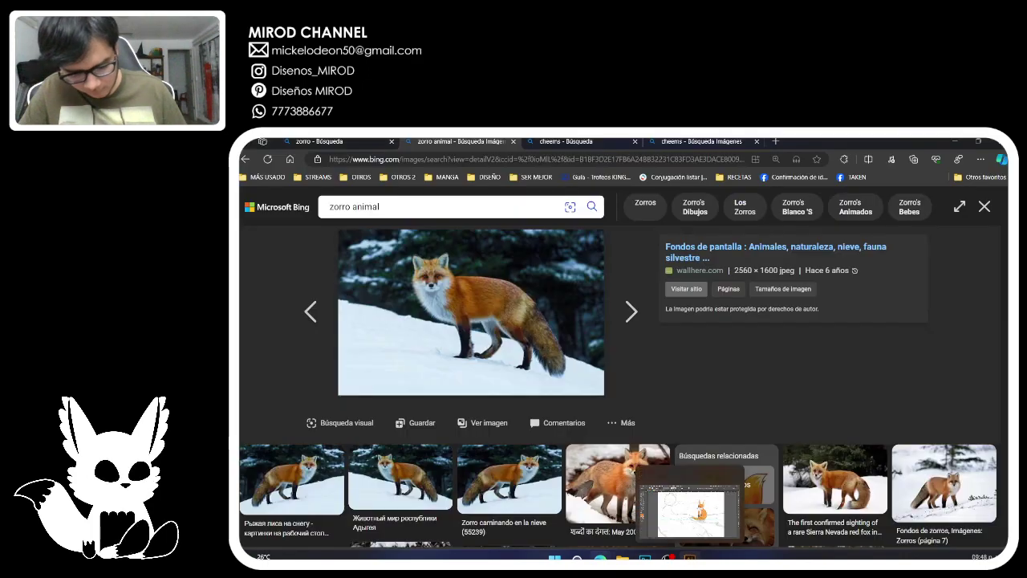
left_click(682, 510)
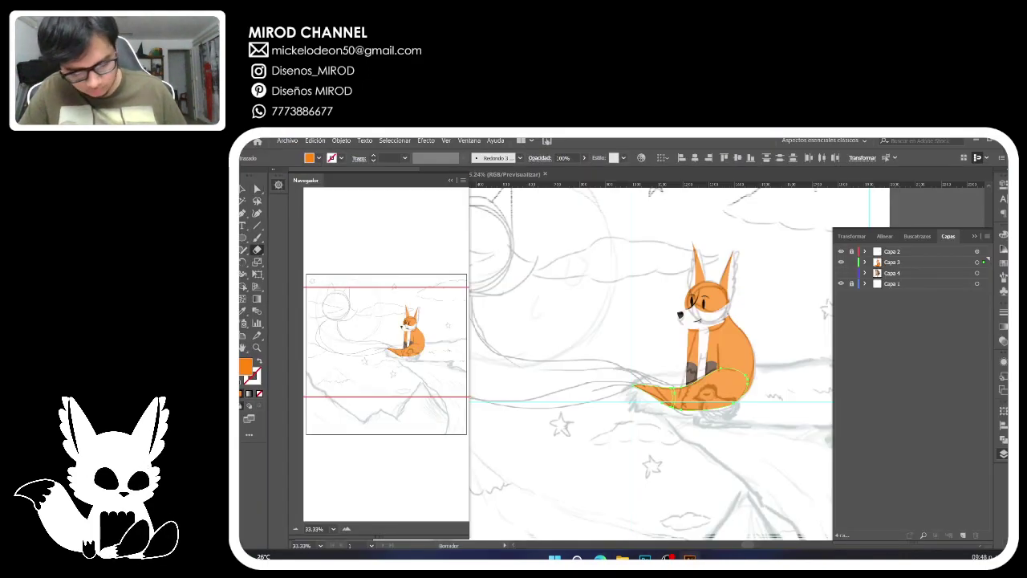
key("ctrl+z")
Consult the fox photo in the browser again and split the tail copy near the haunch with a curved Eraser stroke.
left_click(688, 557)
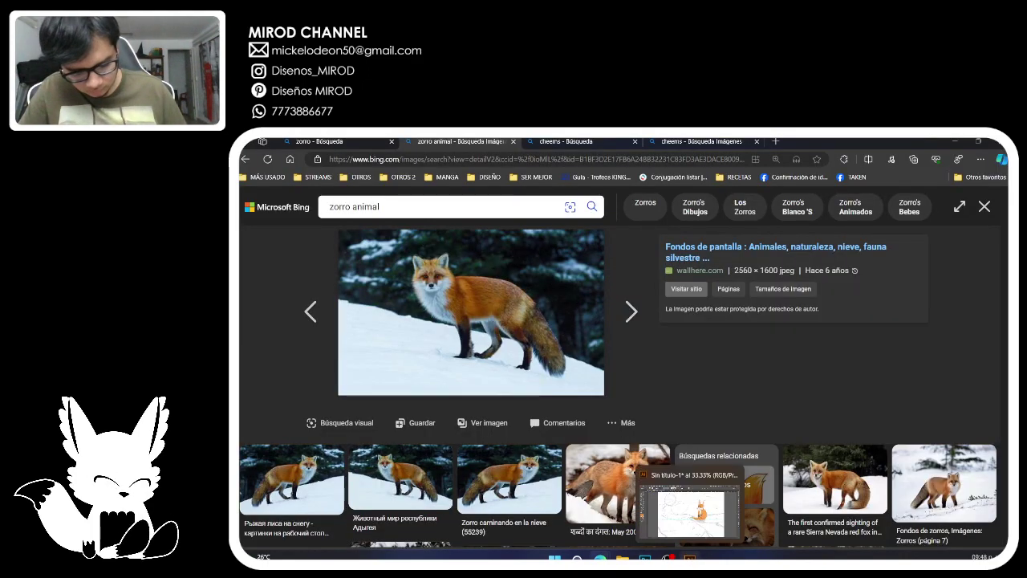
left_click(687, 513)
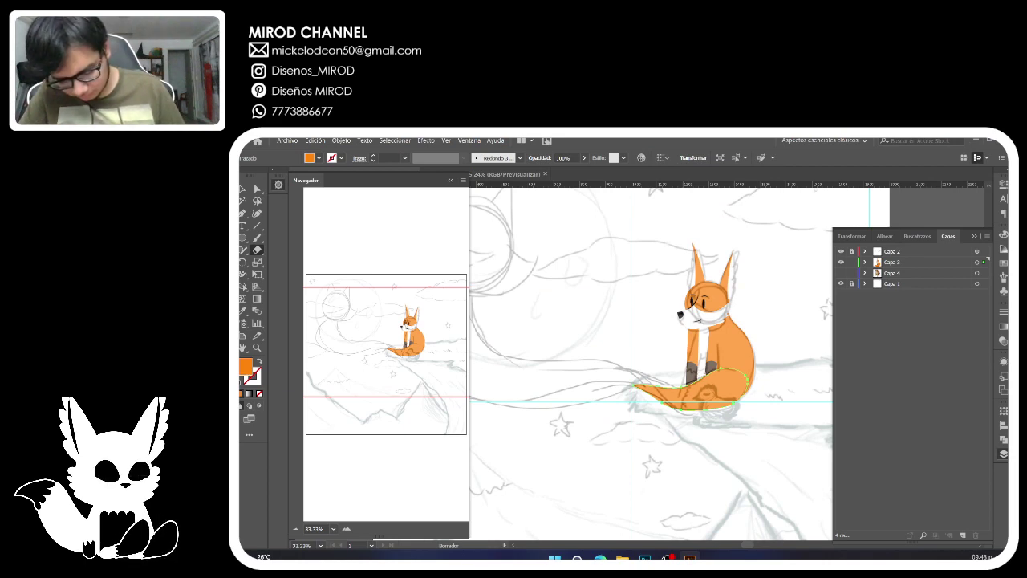
left_click_drag(706, 374, 729, 427)
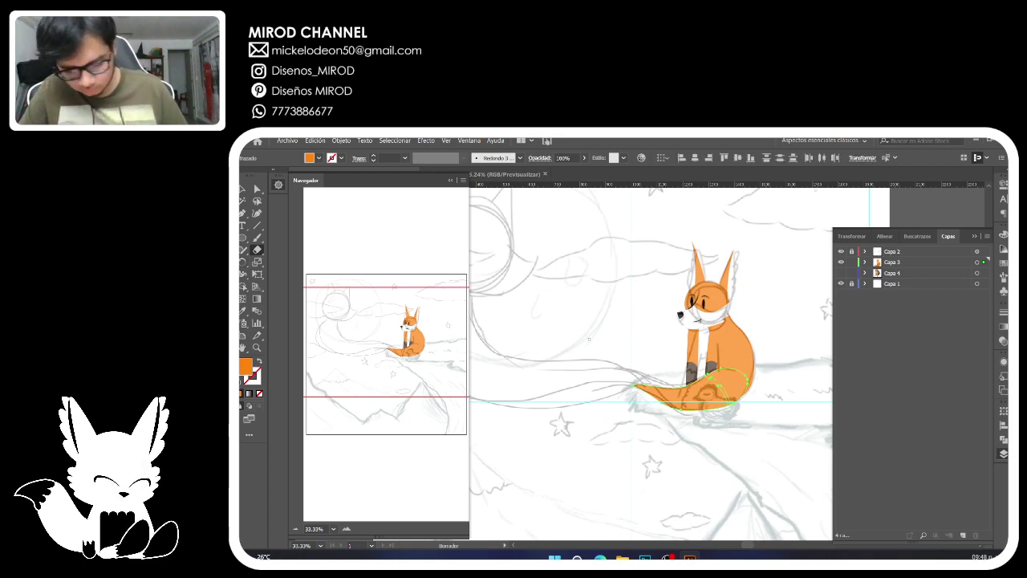
Hide the sketch layer Capa 2 and sample the lower leg's dark brown onto the split tail copy.
left_click(841, 251)
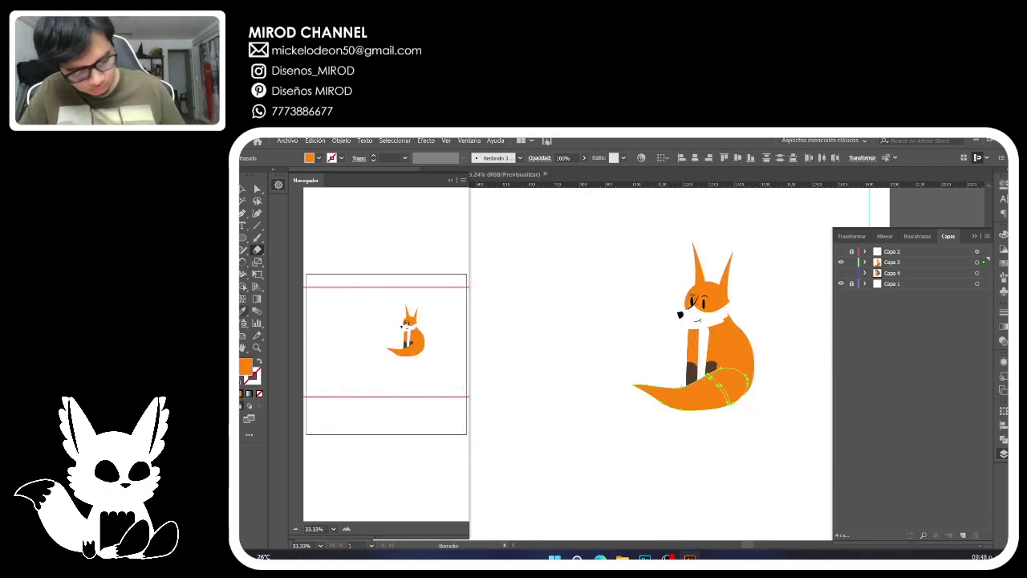
left_click(243, 311)
left_click(692, 371)
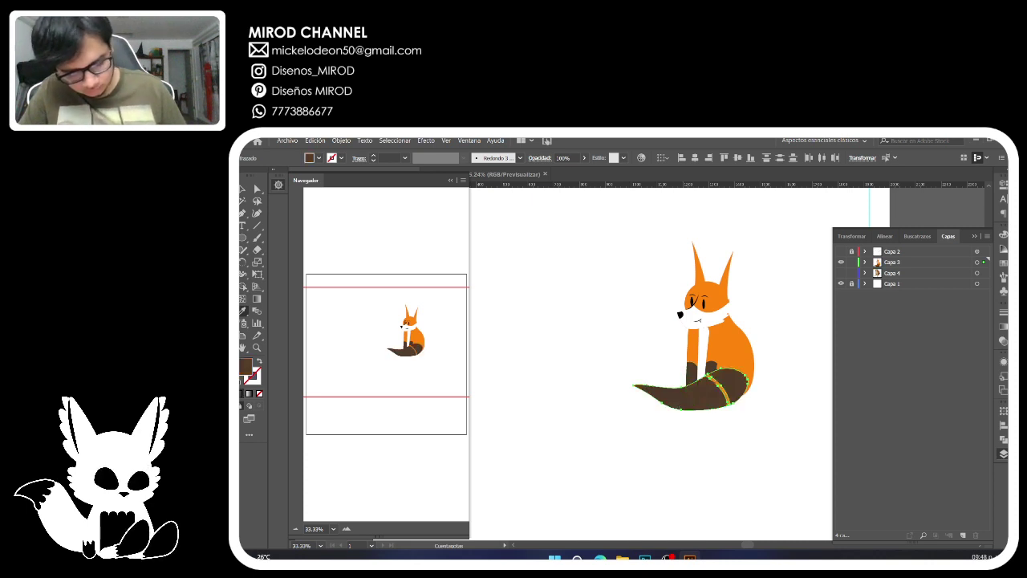
left_click(702, 349)
key("ctrl+z")
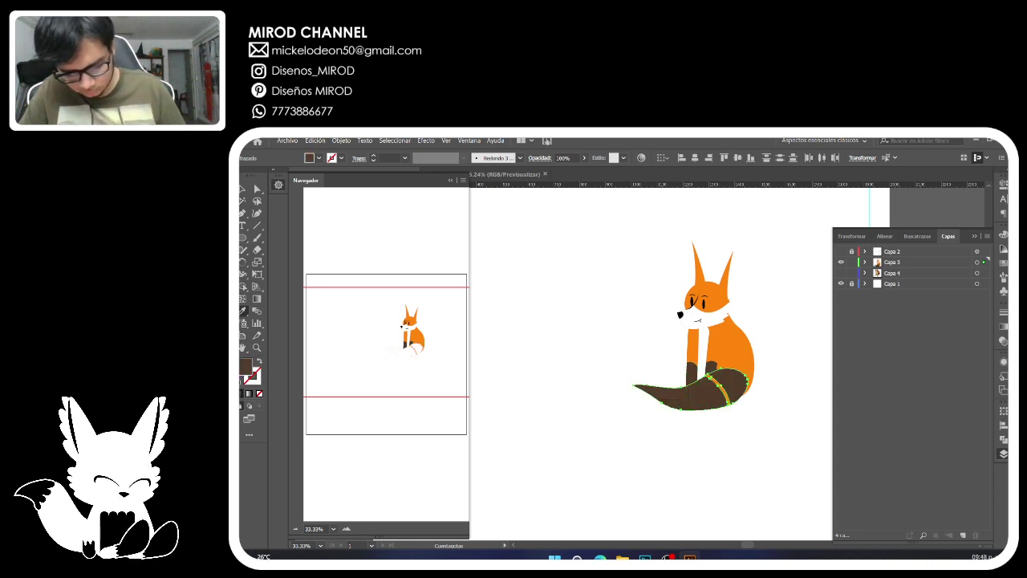
Delete the brown haunch-side piece of the tail copy, keeping the orange tail beneath it.
key("a")
left_click(779, 413)
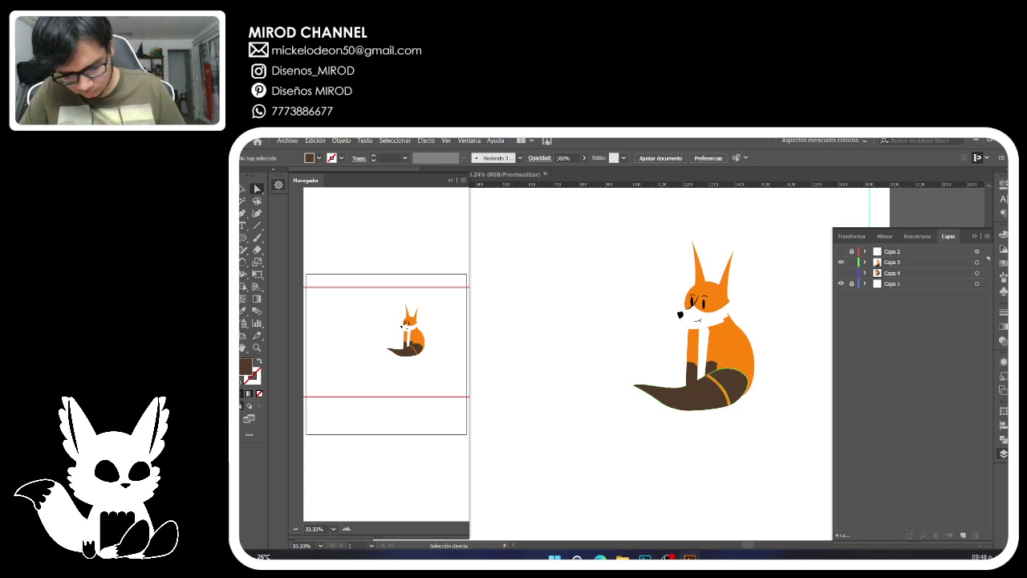
left_click(734, 385)
key("Delete")
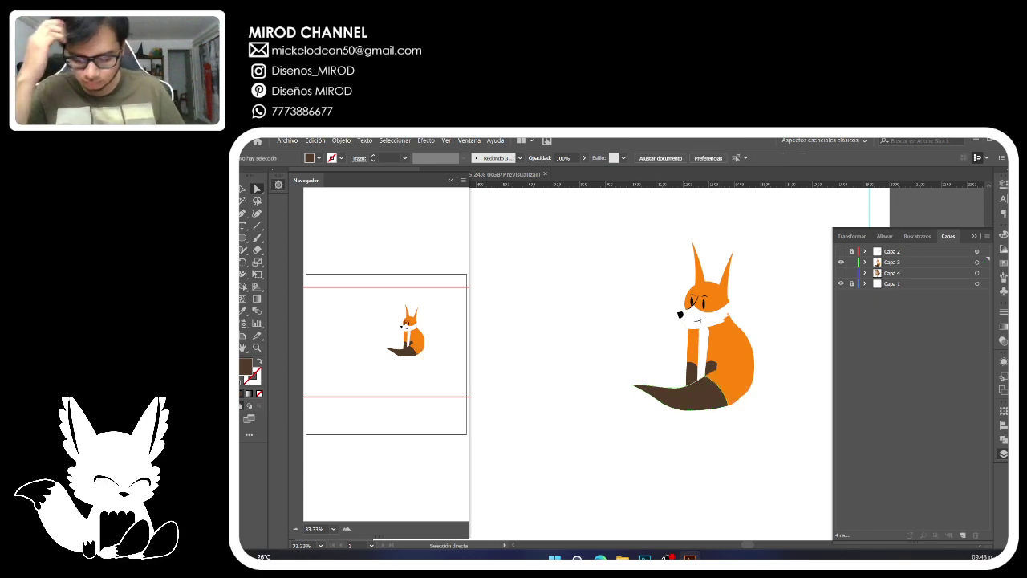
Move the orange tail's outer anchor at the haunch outward to X 1462 px, Y 930 px to match the body's outline.
left_click(734, 387)
left_click(347, 529)
left_click(347, 529)
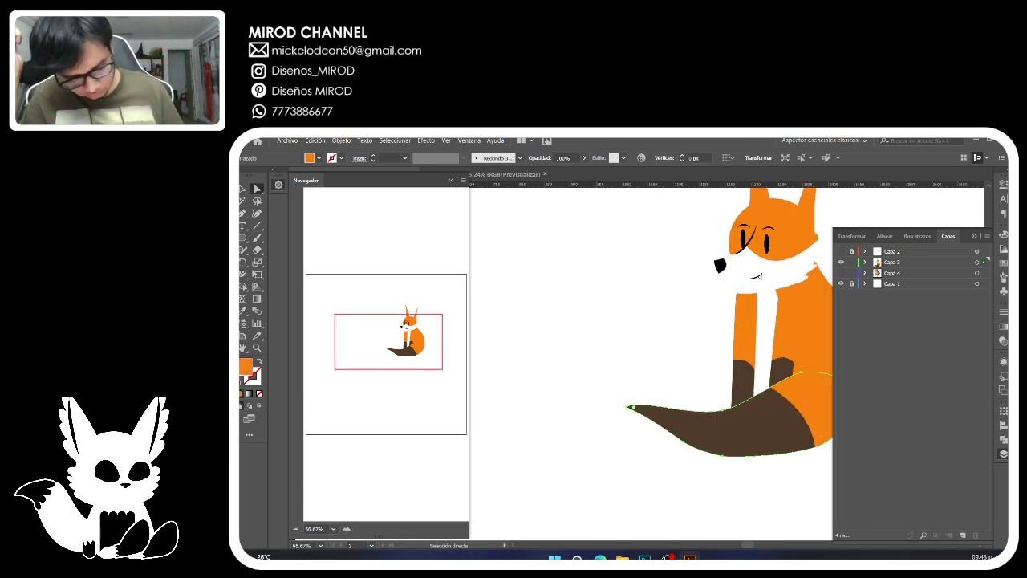
left_click_drag(390, 343, 417, 342)
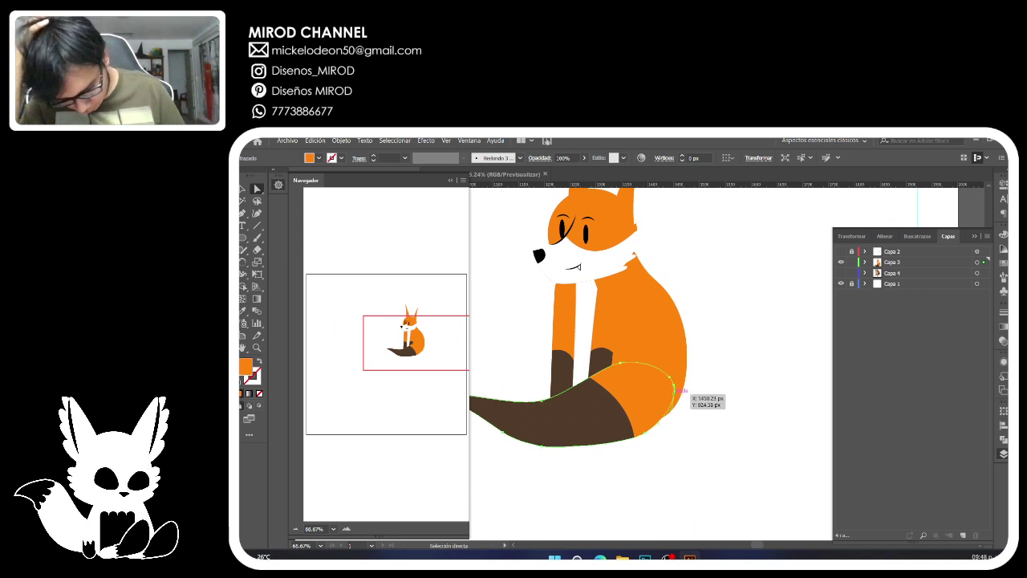
left_click_drag(674, 392, 680, 395)
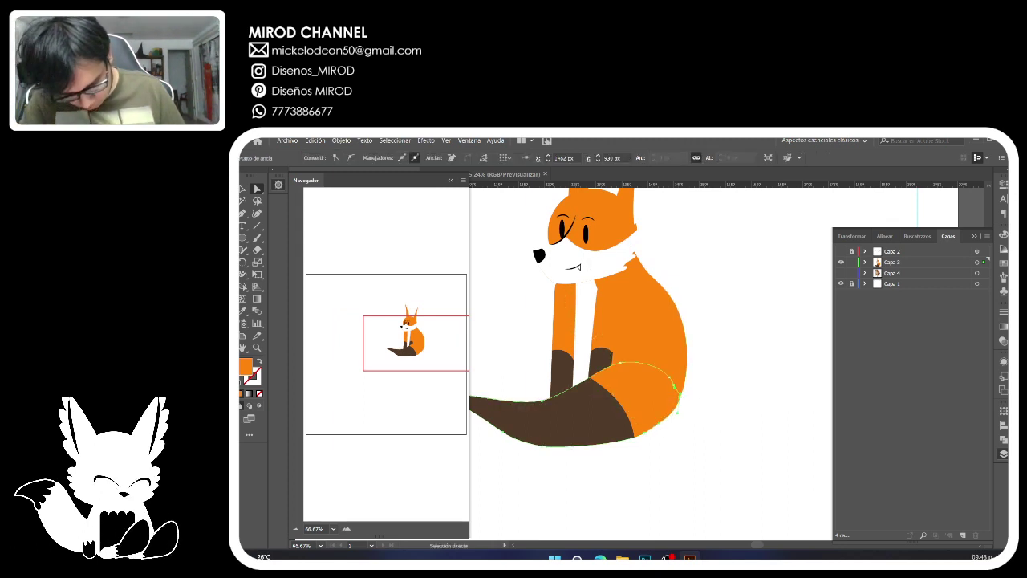
left_click(726, 405)
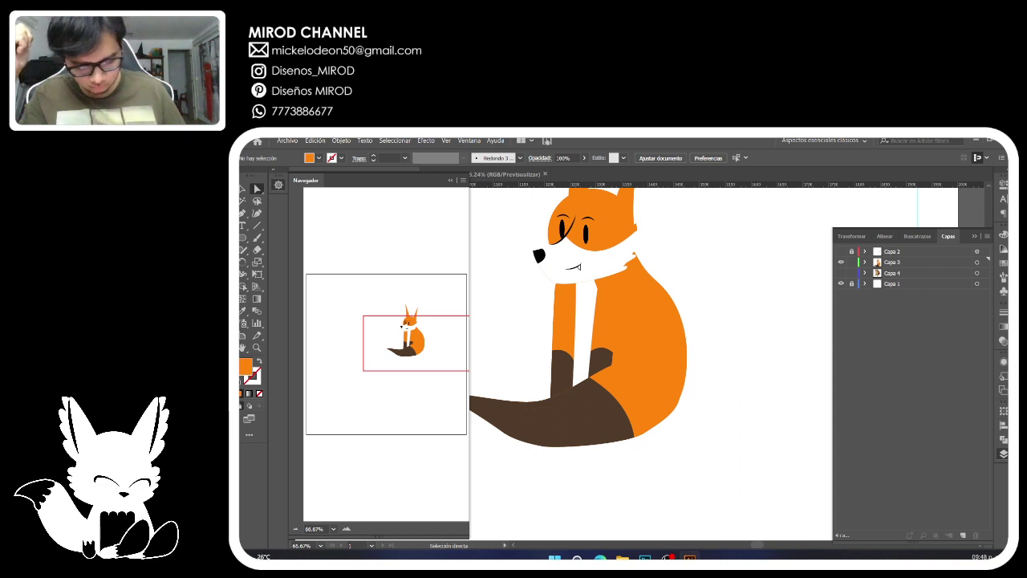
Delete the dark brown tail piece and remove the anchor at the haunch end of the orange tail's lower edge.
left_click_drag(626, 361, 702, 344)
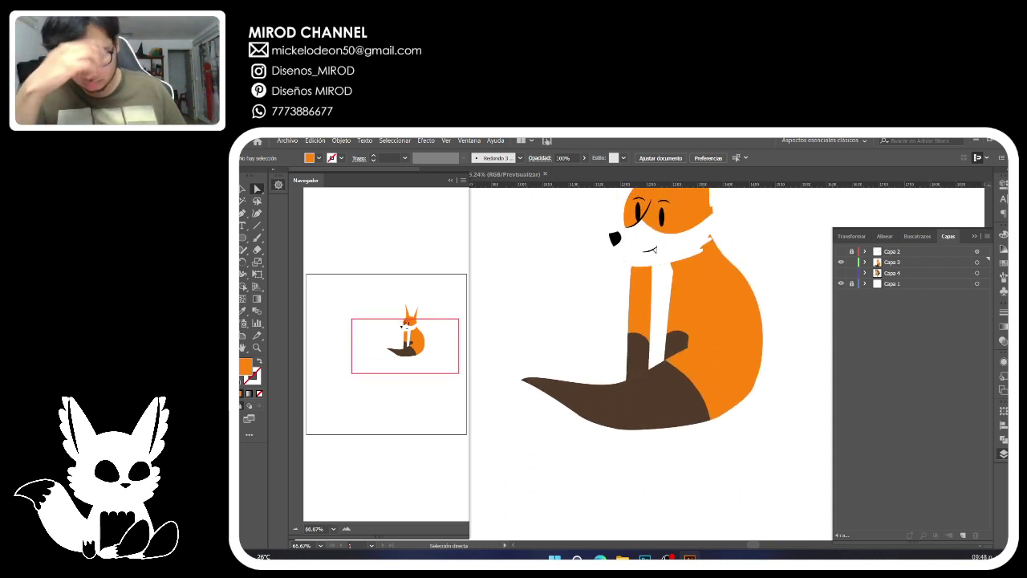
left_click(650, 397)
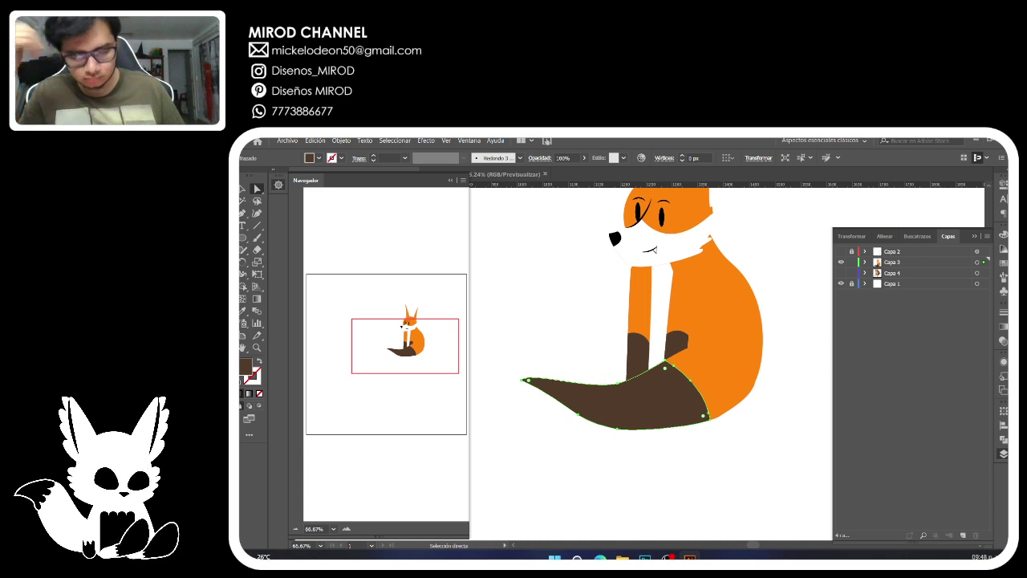
key("Delete")
left_click(649, 397)
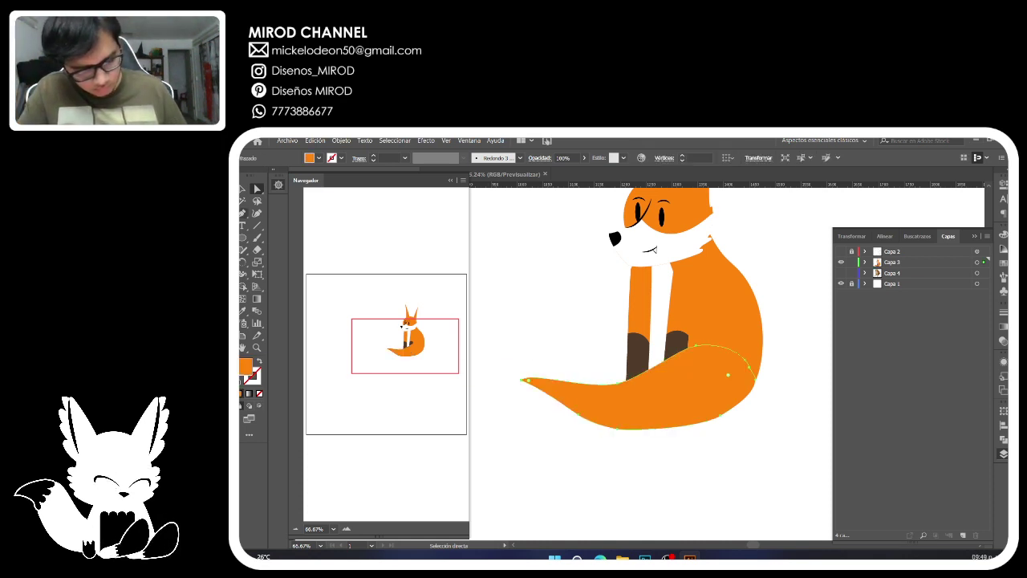
key("p")
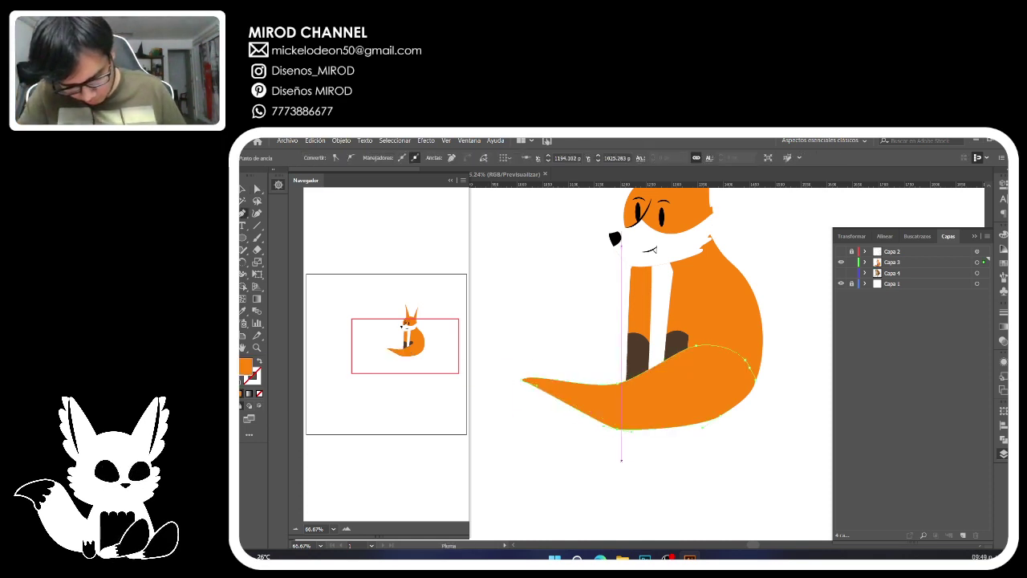
left_click(706, 425)
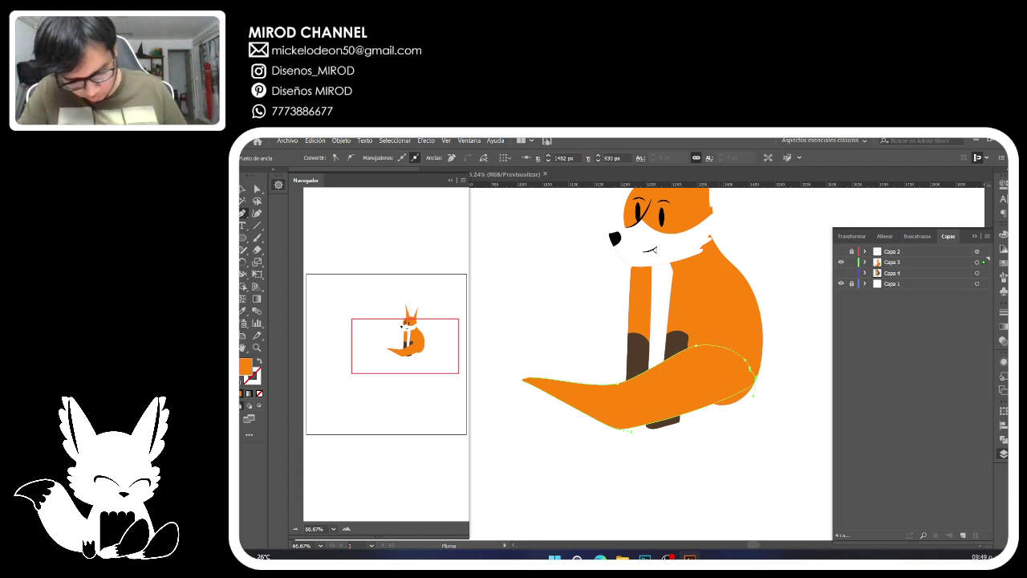
Reshape the orange tail by lengthening its lower anchor's handle into a smooth curve and bending the upper edge upward at the tip.
left_click(256, 188)
left_click_drag(631, 432, 689, 448)
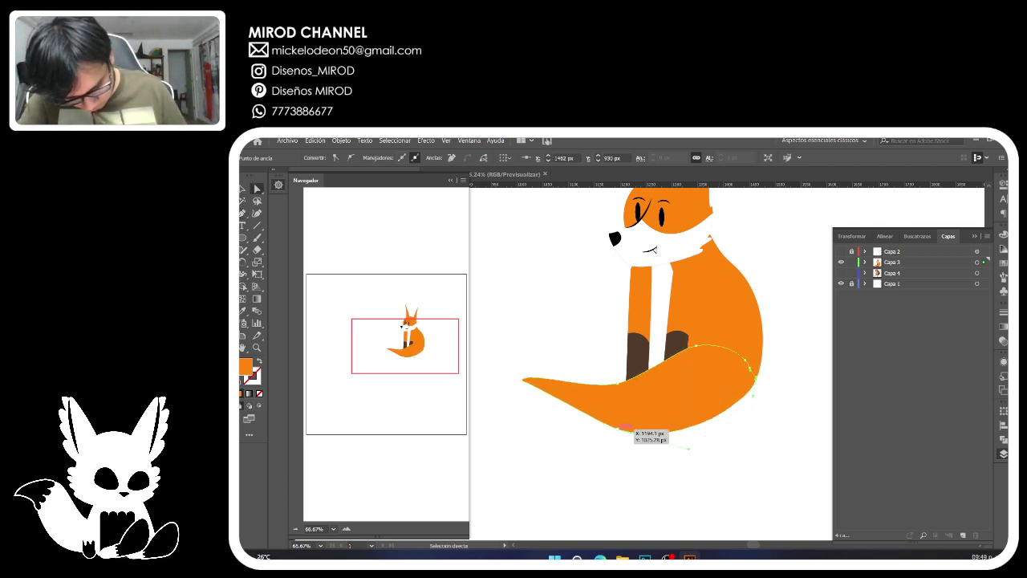
left_click_drag(536, 384, 554, 386)
mouse_move(688, 448)
left_mouse_down()
mouse_move(690, 428)
mouse_move(690, 447)
left_mouse_up()
left_click_drag(553, 386, 566, 353)
left_click(523, 379)
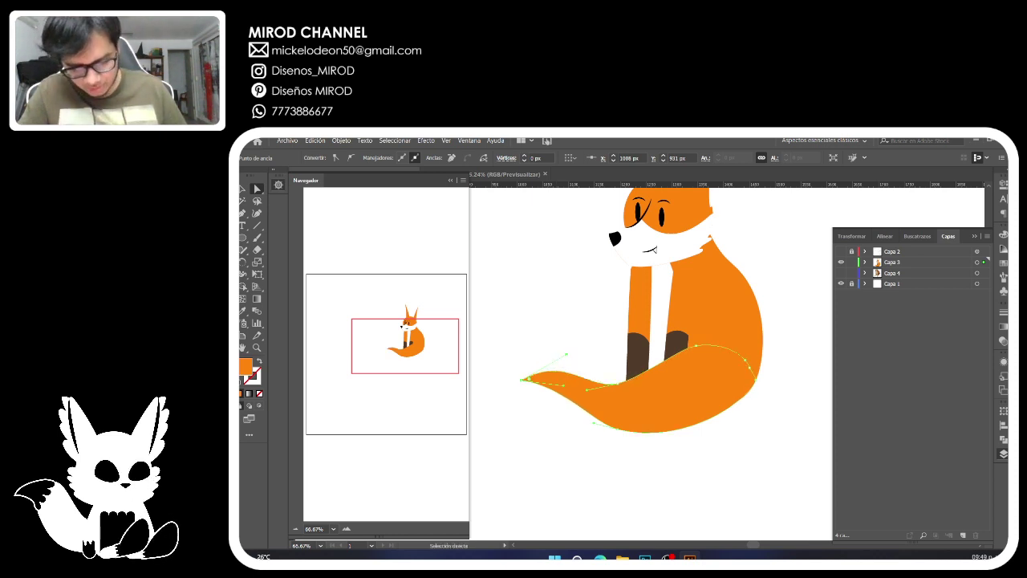
Copy the reshaped tail in place and split the copy near the haunch with a curved Eraser stroke.
left_click_drag(658, 412, 670, 460)
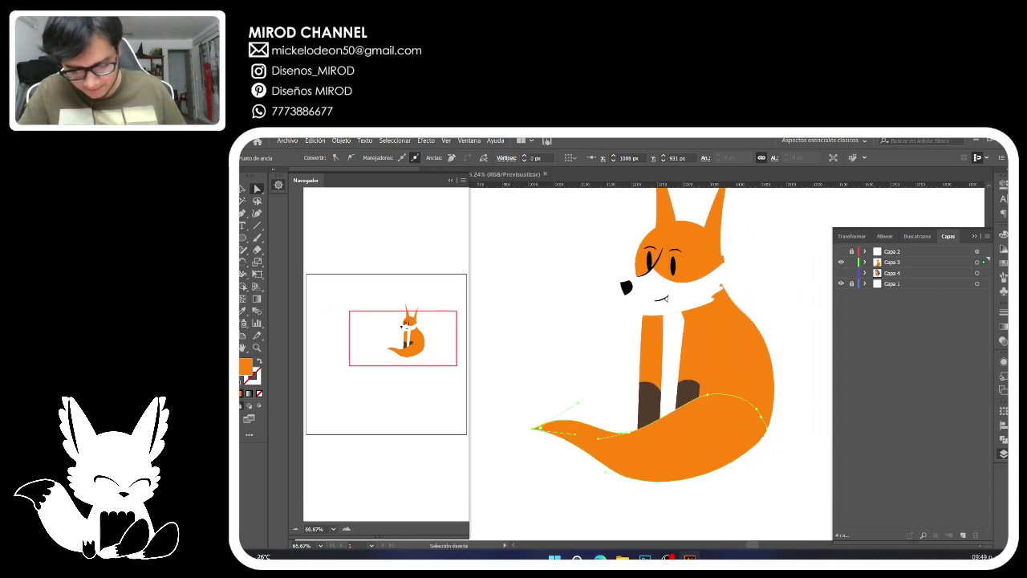
left_click(685, 353)
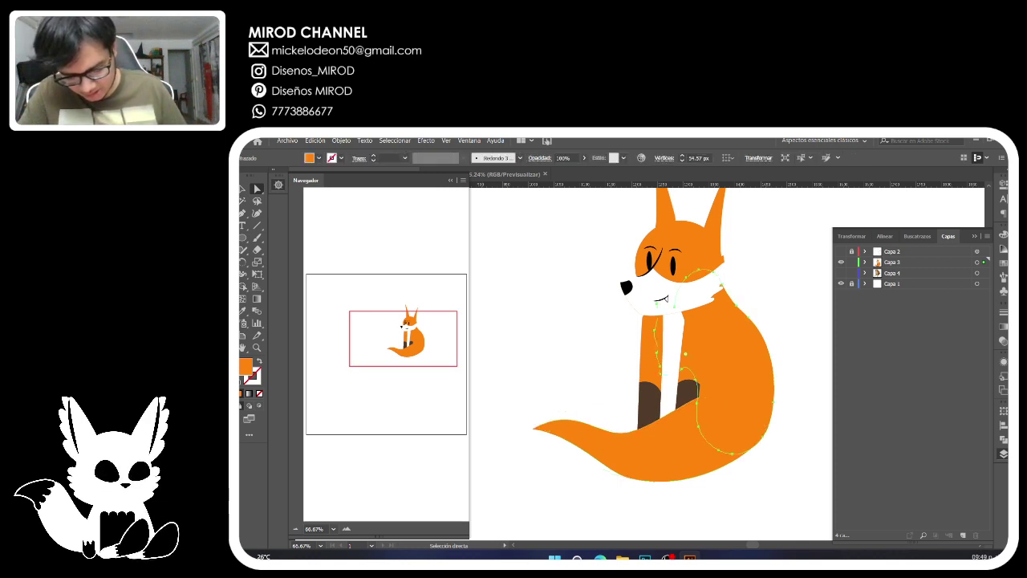
left_click(568, 426)
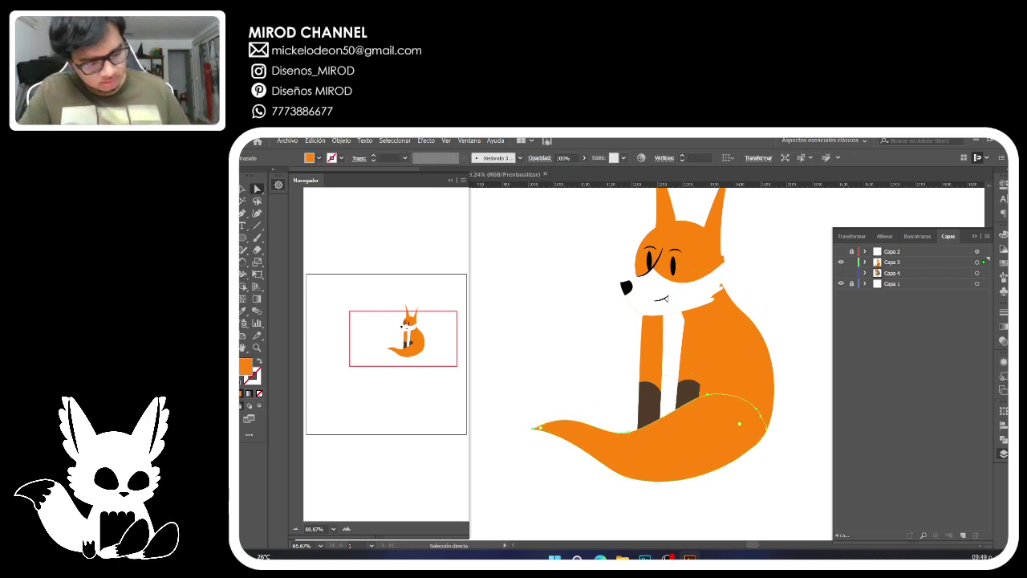
left_click(243, 189)
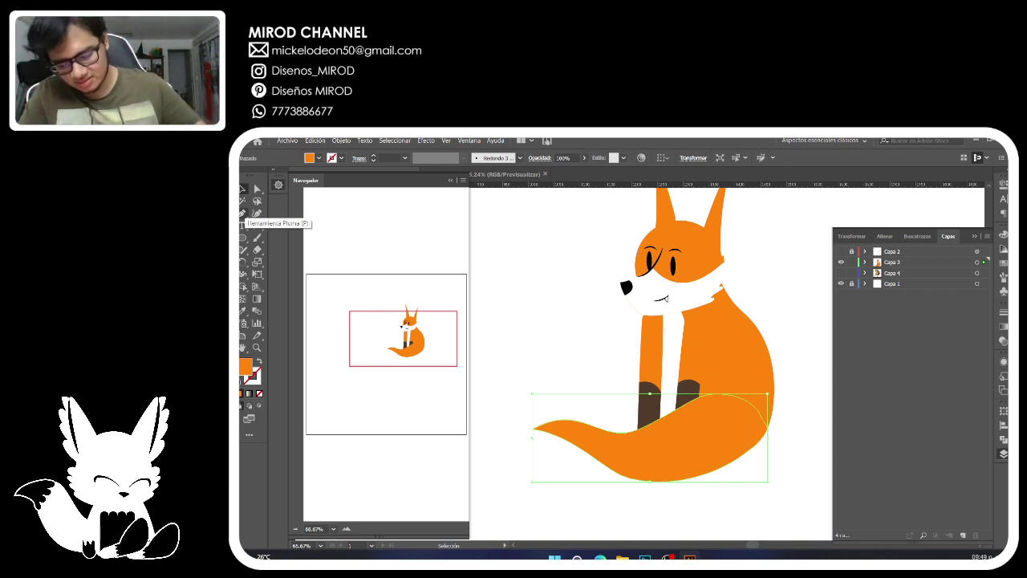
left_click(256, 250)
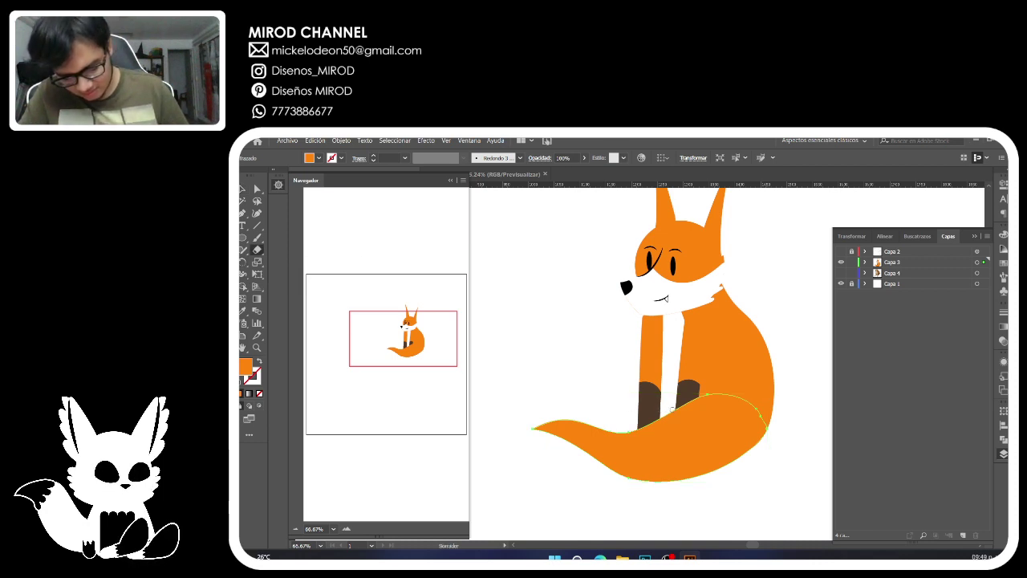
left_click_drag(671, 408, 734, 464)
Sample the lower leg's dark brown onto the split tail copy and delete its haunch-side piece.
key("i")
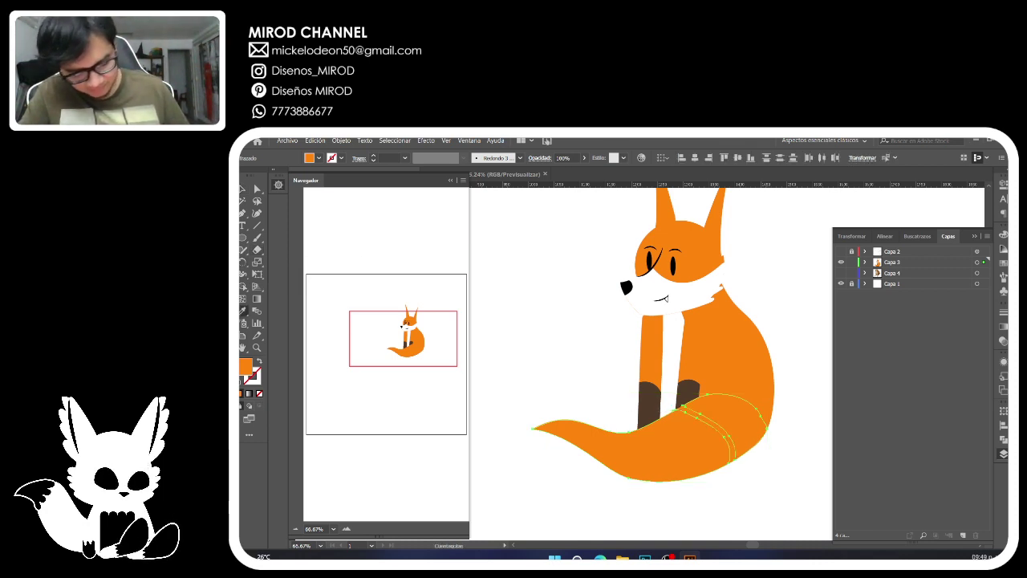
left_click(648, 407)
key("a")
left_click(794, 465)
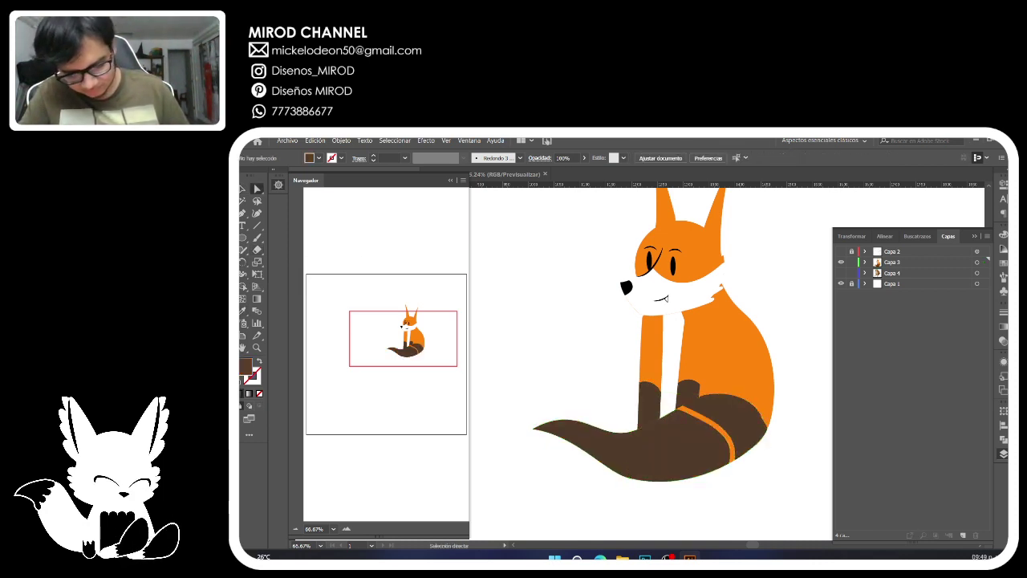
left_click(734, 426)
key("Delete")
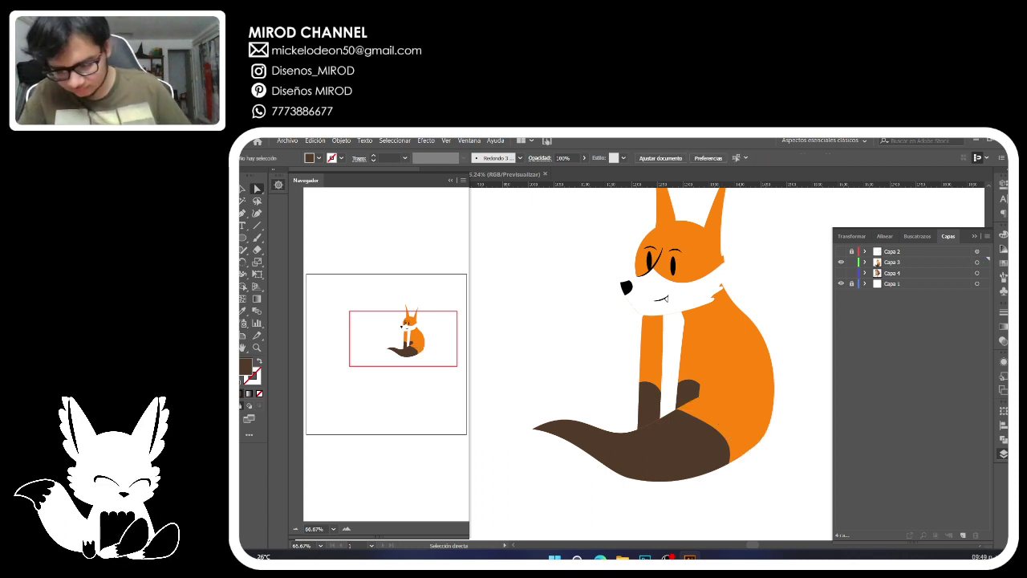
Show the dog photo layer Capa 4 above Capa 3 and move the photo beside the fox as a reference.
left_click_drag(907, 273, 907, 257)
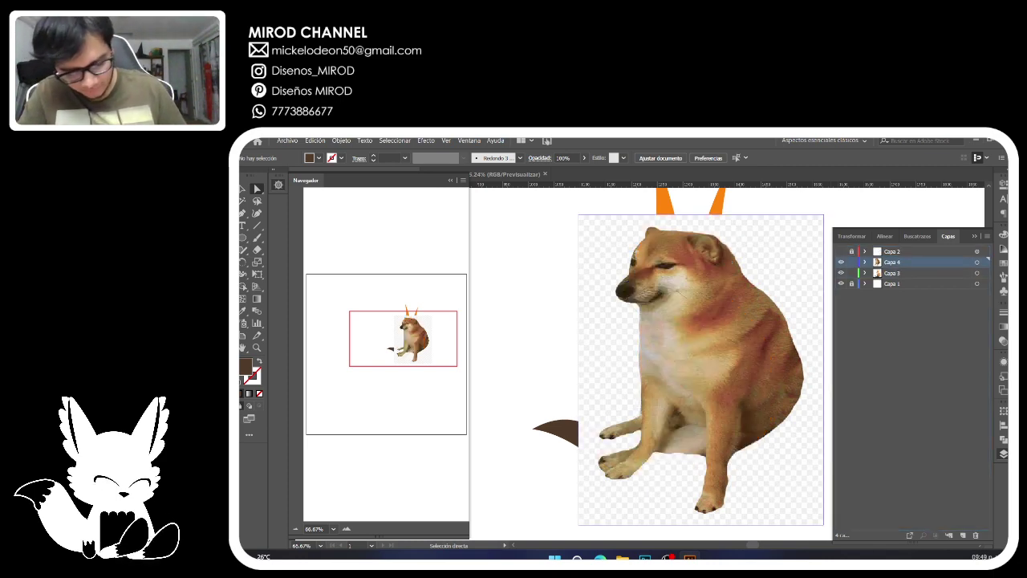
left_click_drag(630, 373, 721, 407)
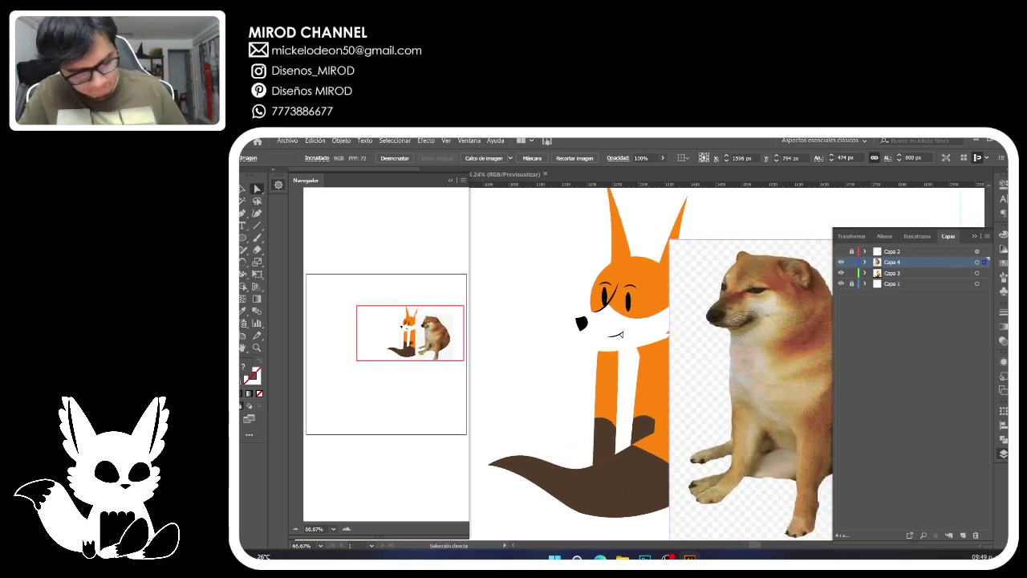
Duplicate the left eye-and-eyebrow group twice within layer Capa 3, keeping all the groups collapsed.
left_click(632, 284)
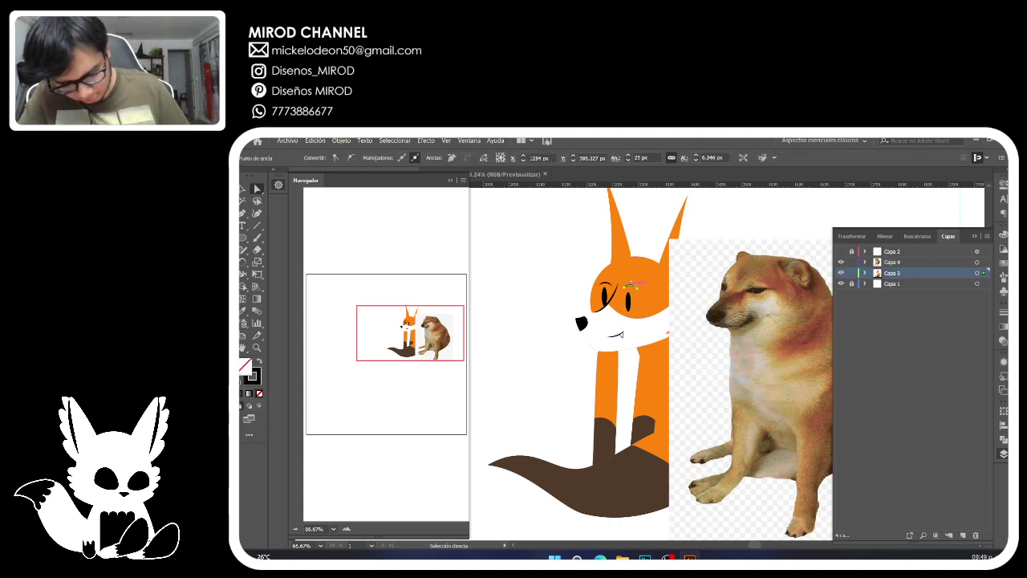
left_click(346, 529)
left_click(347, 528)
left_click(347, 529)
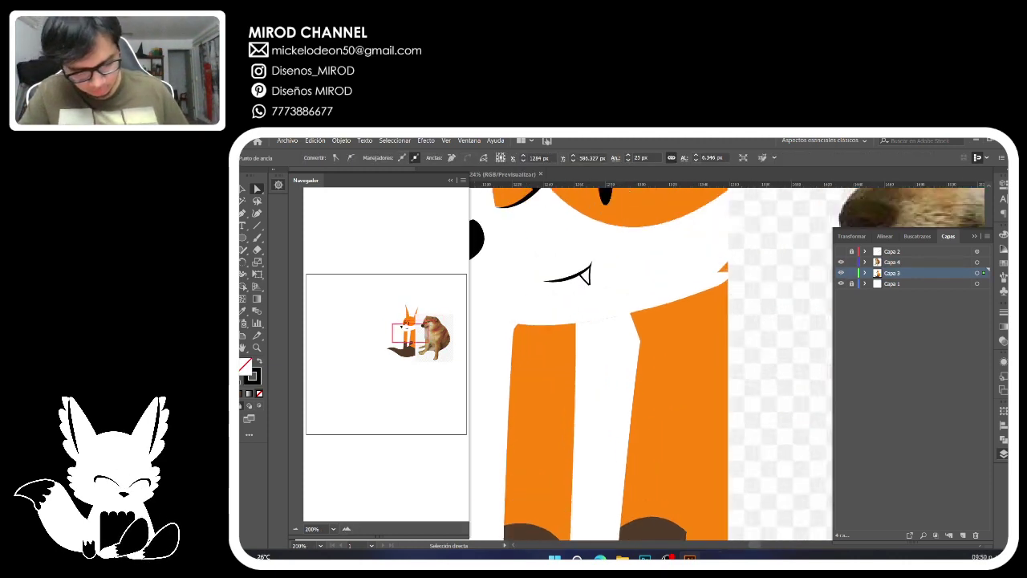
left_click_drag(410, 333, 407, 320)
left_click(865, 273)
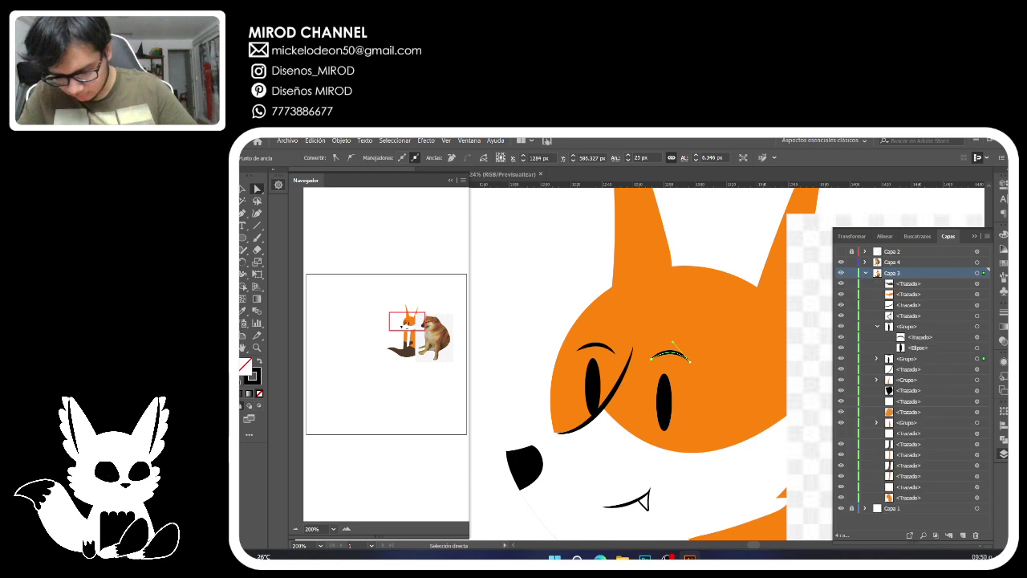
left_click_drag(907, 327, 963, 535)
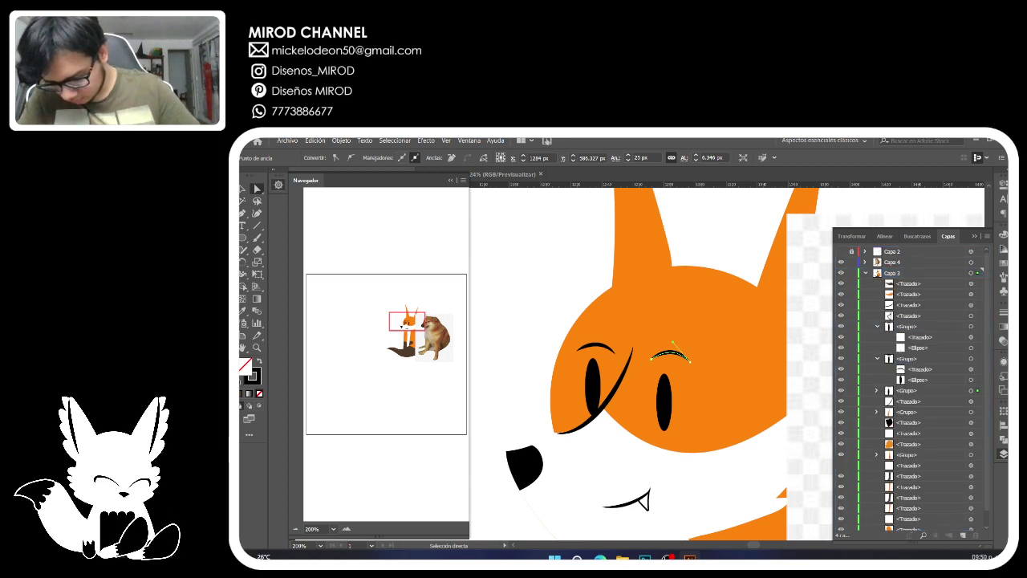
left_click_drag(907, 359, 963, 535)
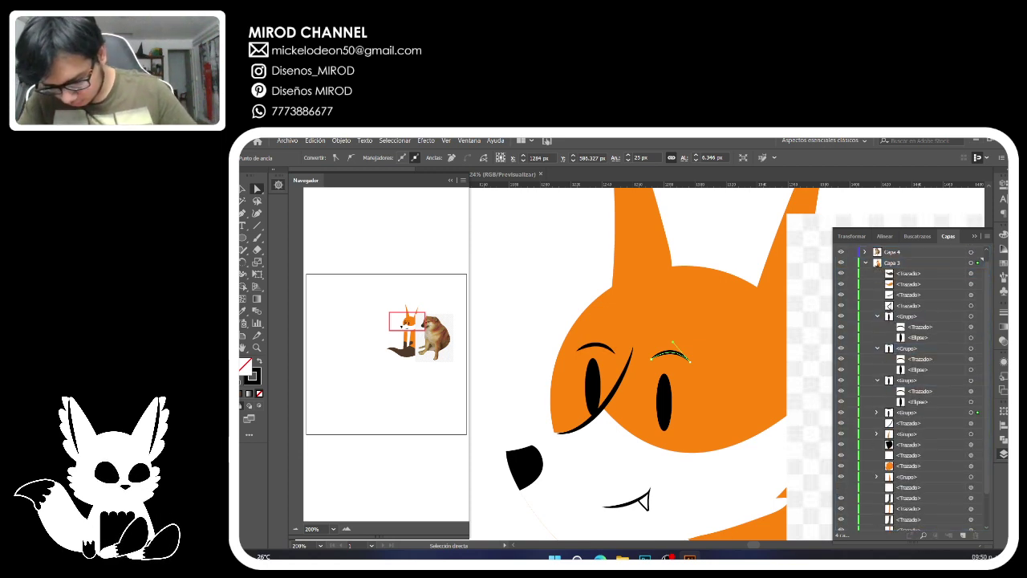
left_click(876, 379)
left_click(877, 348)
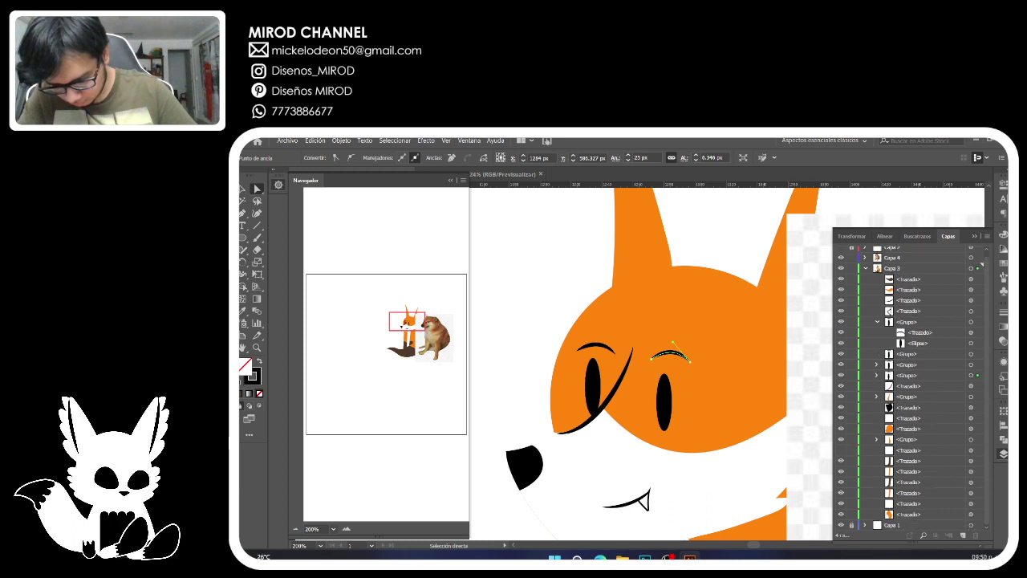
left_click(876, 321)
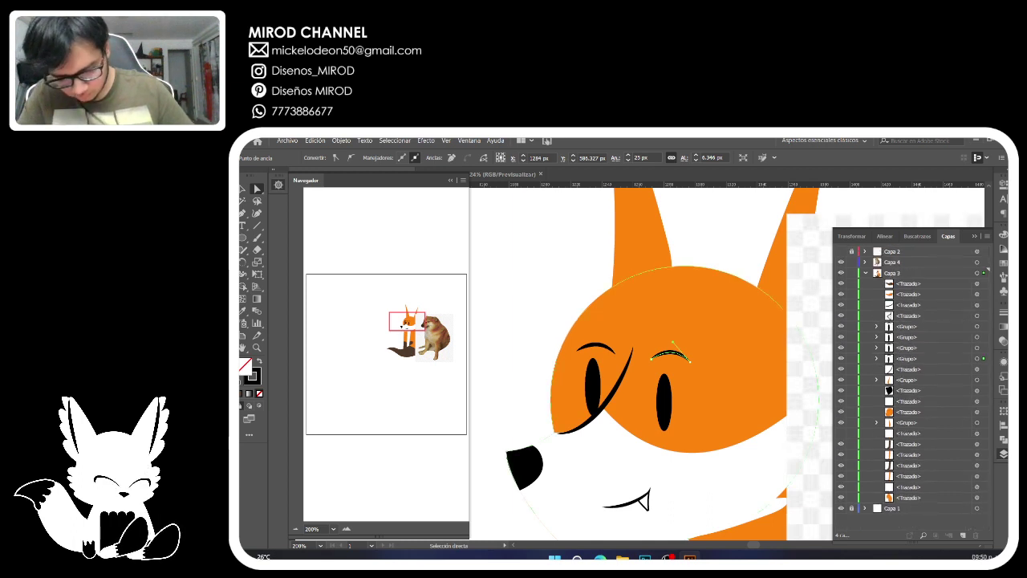
Replace the surplus left-eye group copy with a duplicate of the right eye-and-eyebrow group, and hide both spare copies in Capa 3.
left_click(664, 401)
left_click(243, 188)
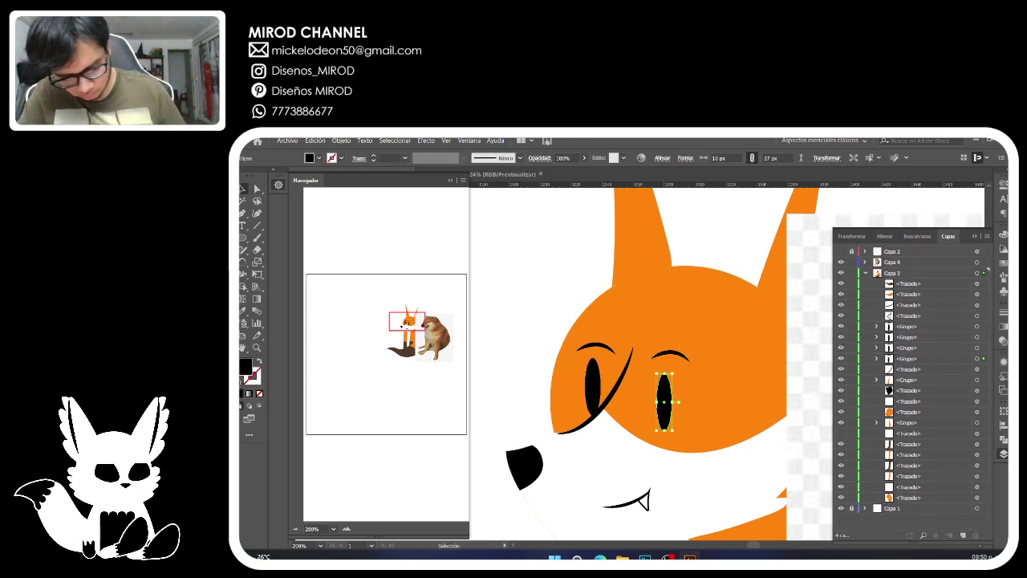
double_click(664, 401)
left_click(665, 401)
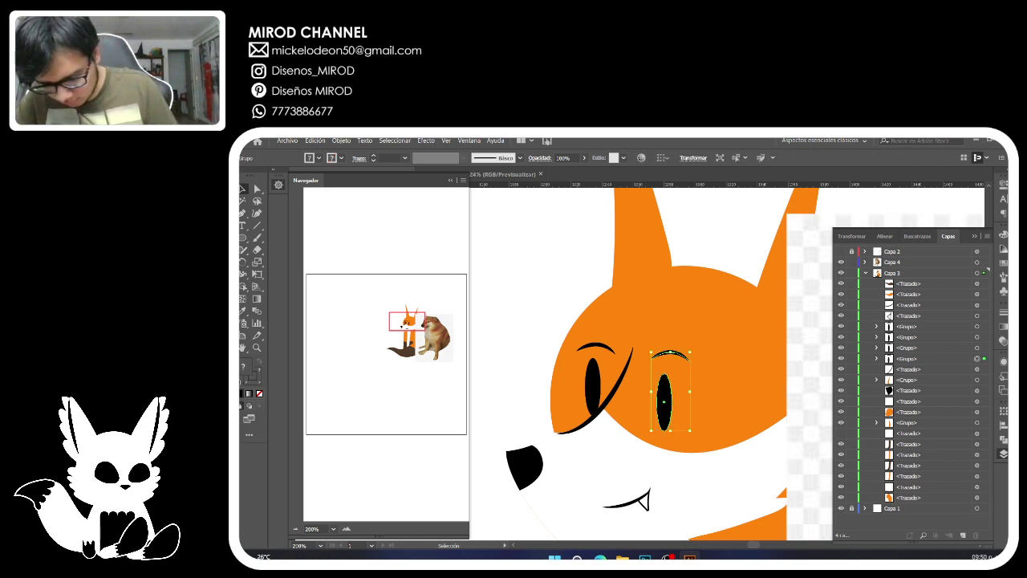
left_click(923, 347)
left_click(975, 535)
left_click(923, 347)
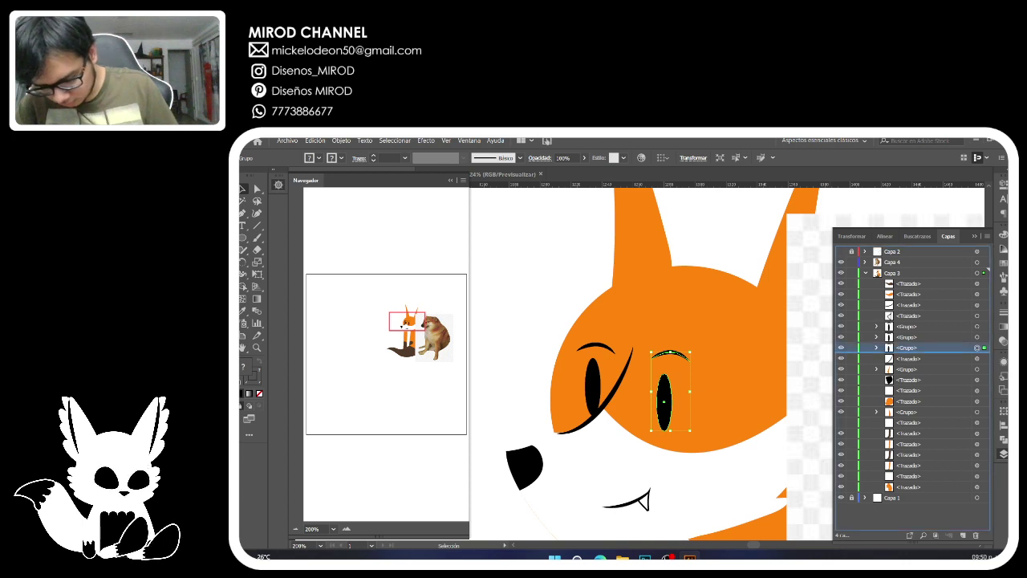
left_click_drag(922, 348, 963, 535)
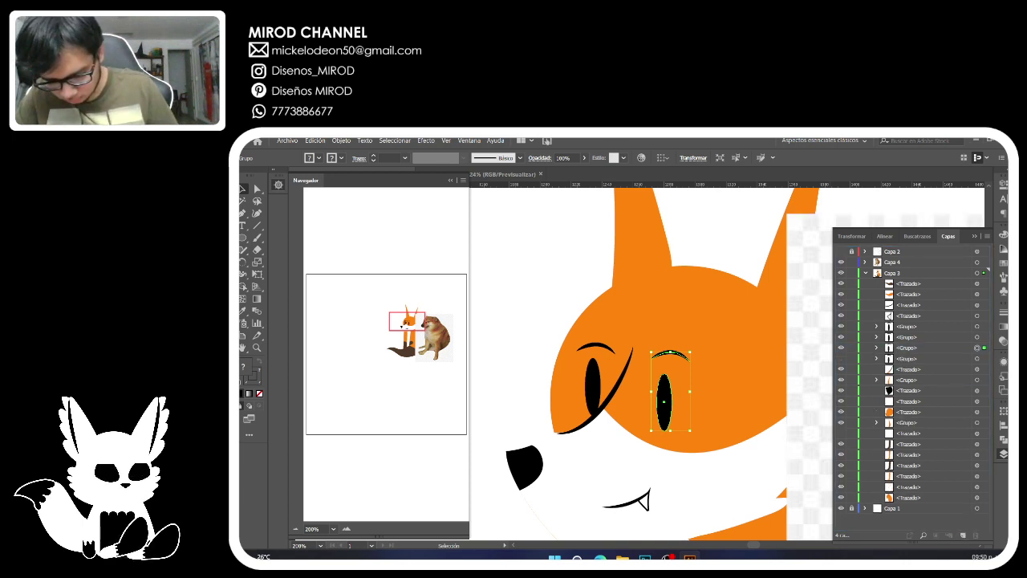
left_click_drag(406, 320, 416, 324)
left_click(295, 528)
left_click(295, 528)
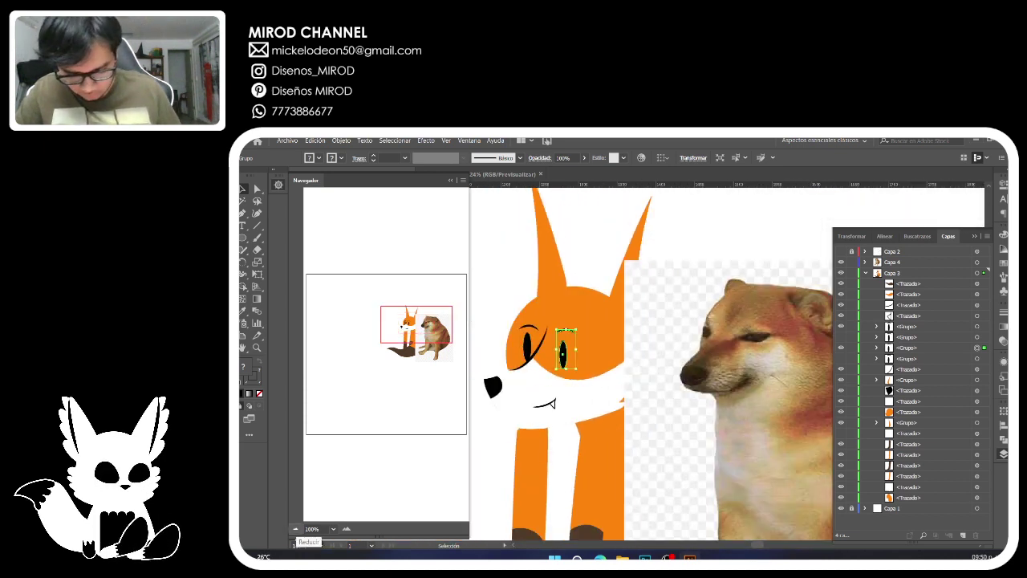
left_click(257, 188)
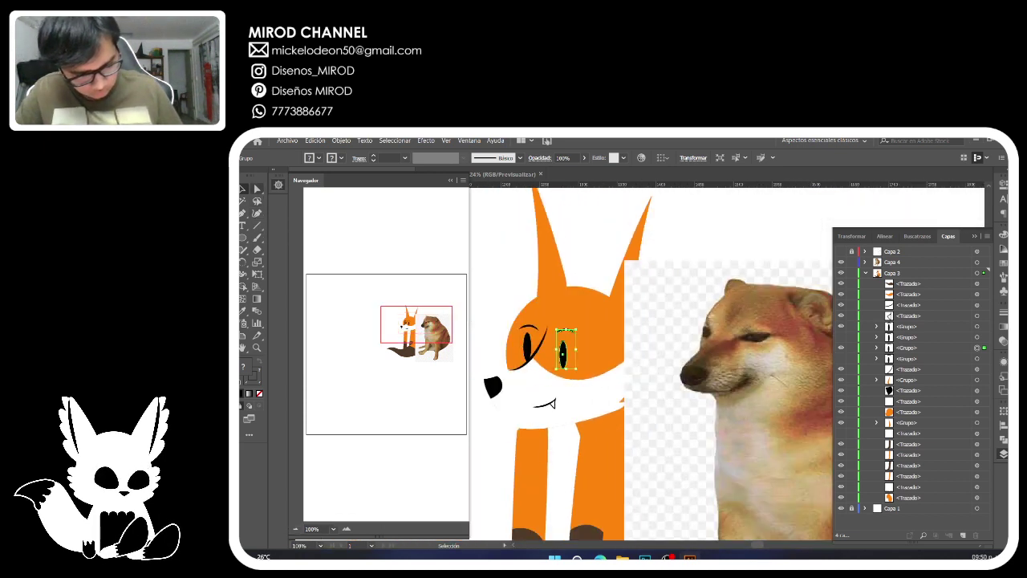
left_click(592, 258)
left_click(567, 329)
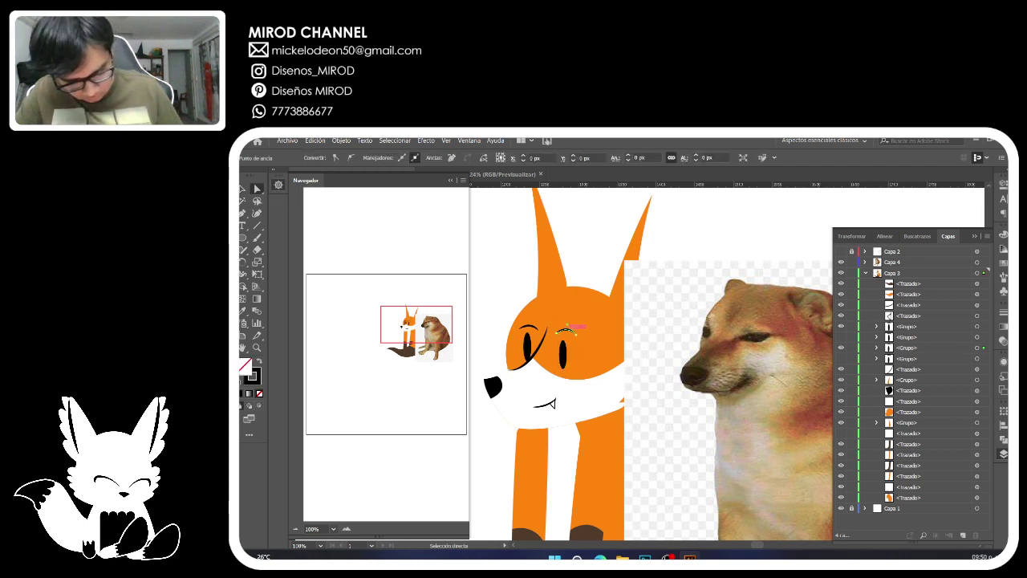
key("v")
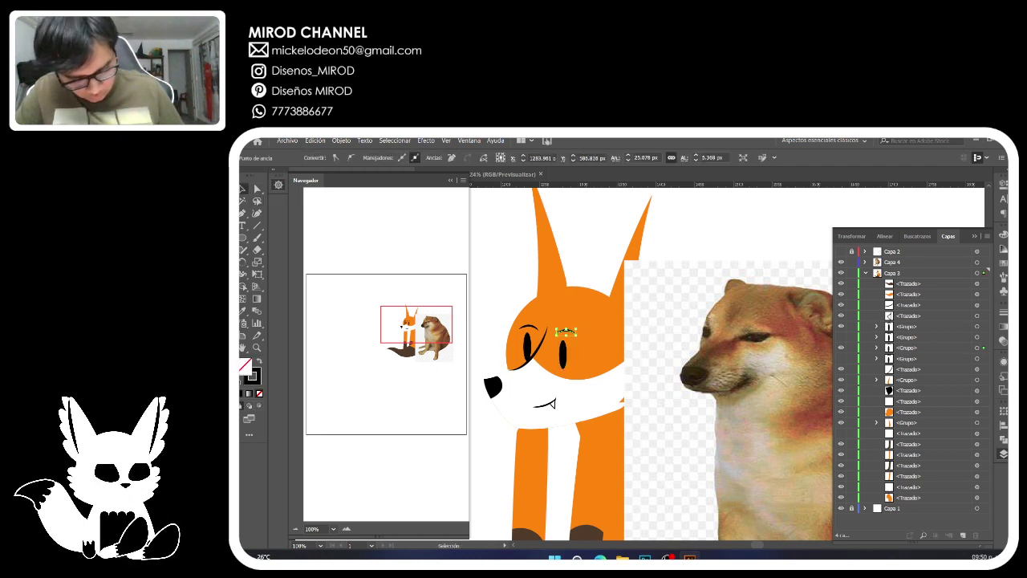
key("ctrl+z")
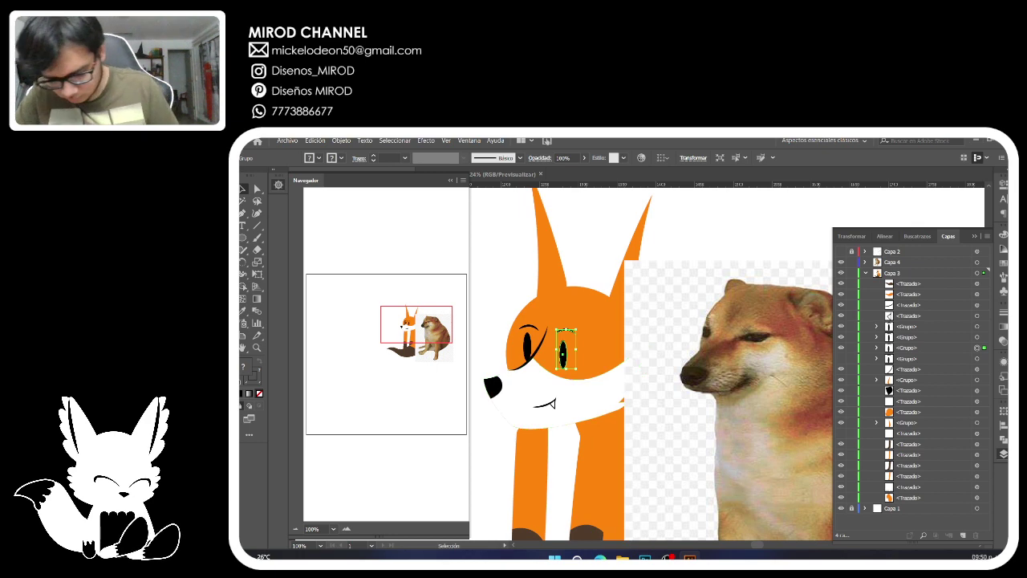
Select the eyebrow inside the fox's visible right eye group and lower it over the upper part of the pupil.
left_click(876, 359)
left_click(876, 347)
left_click(877, 379)
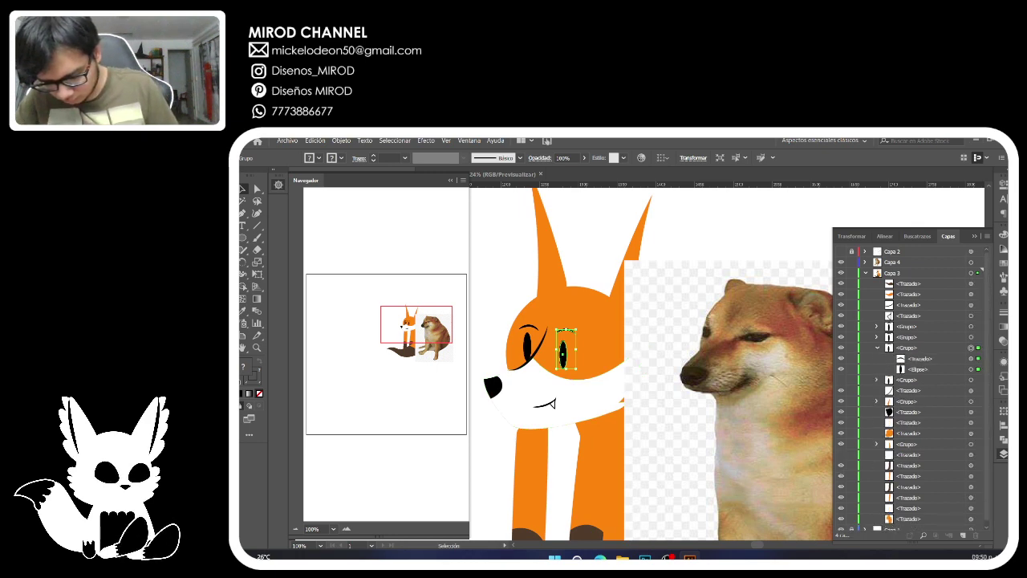
left_click(970, 358)
left_click(347, 528)
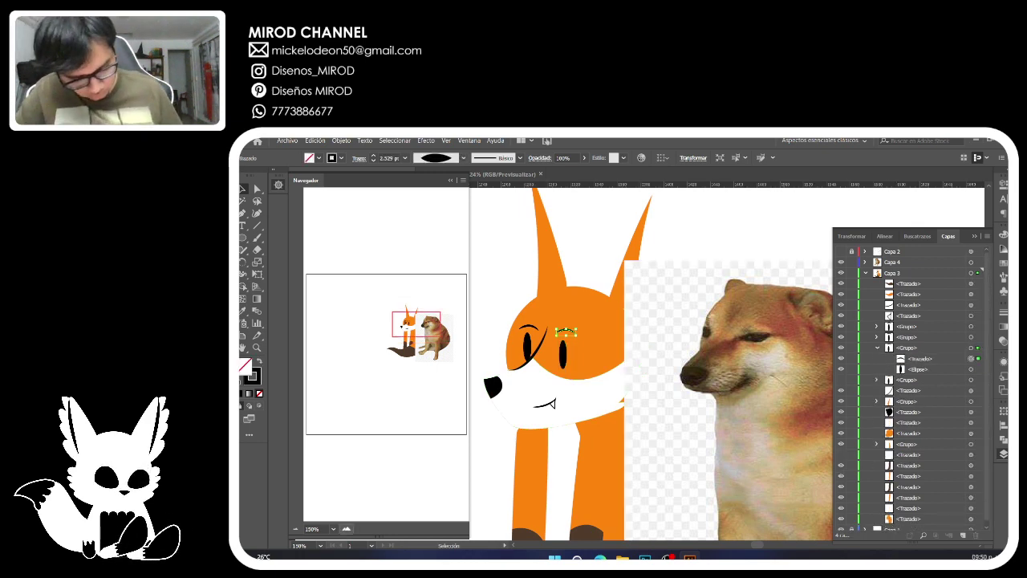
left_click(347, 528)
left_click_drag(416, 324, 407, 323)
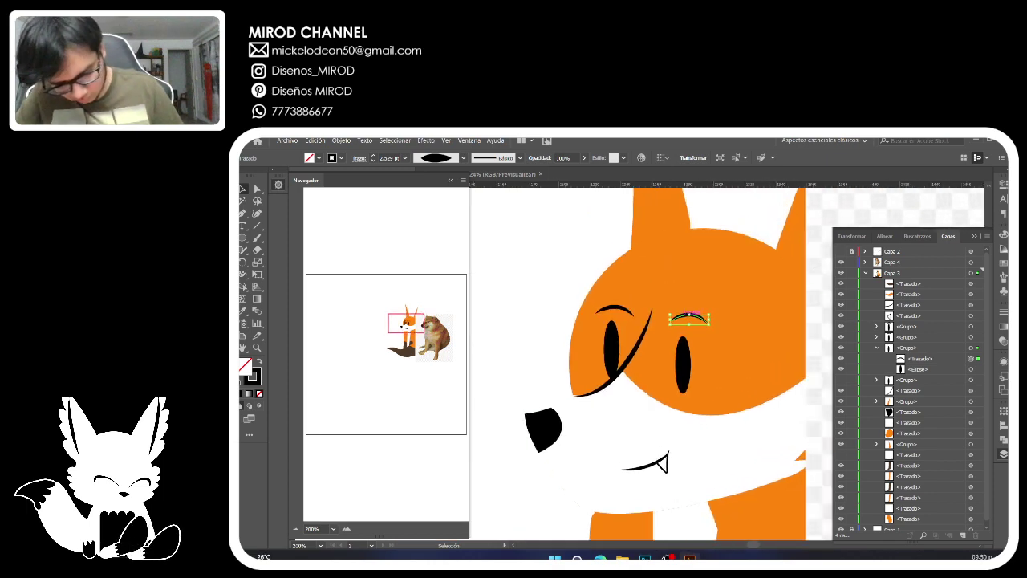
left_click_drag(688, 317, 682, 350)
scroll(593, 365, "up", 2)
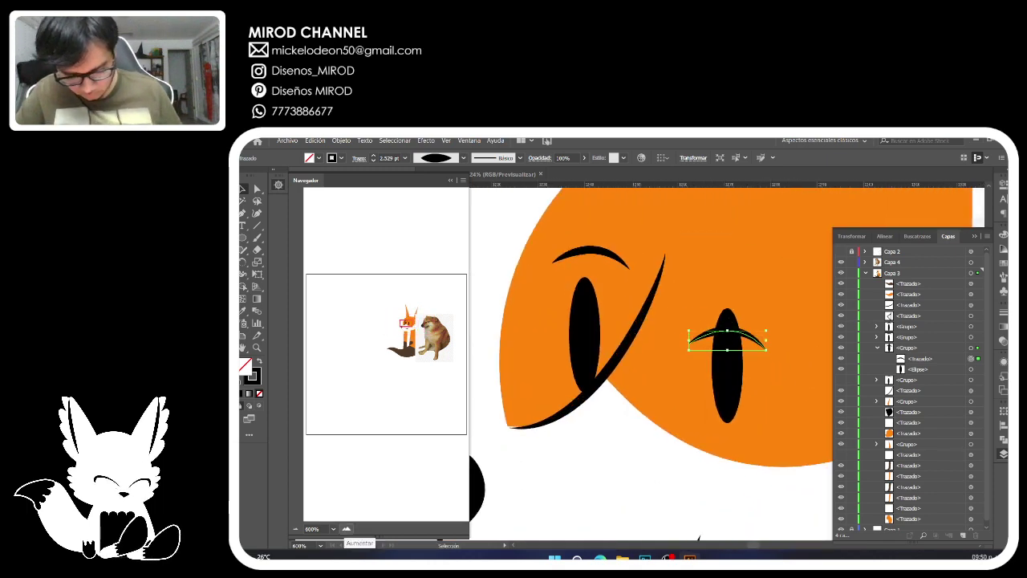
scroll(625, 370, "down", 3)
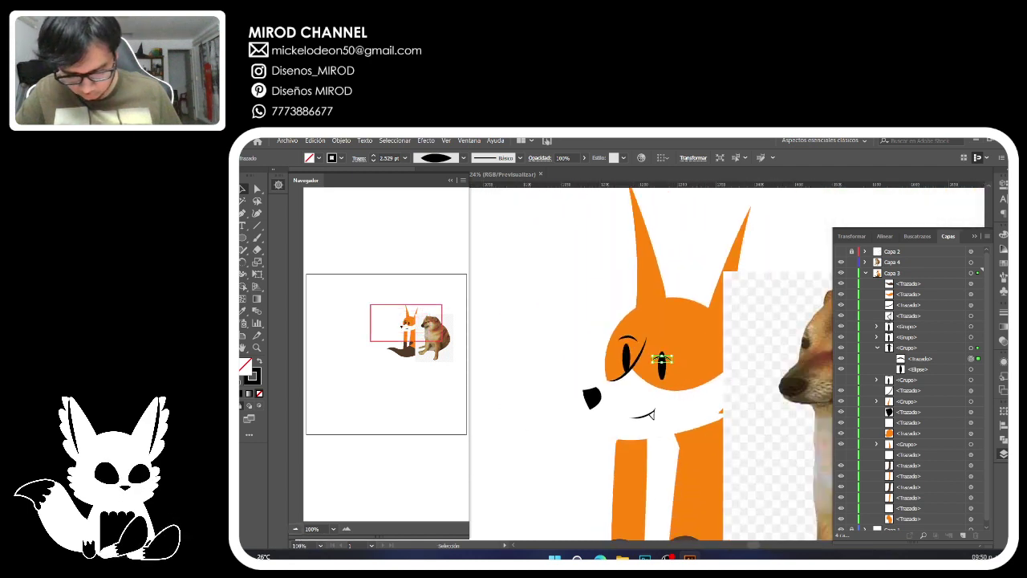
scroll(641, 367, "down", 1)
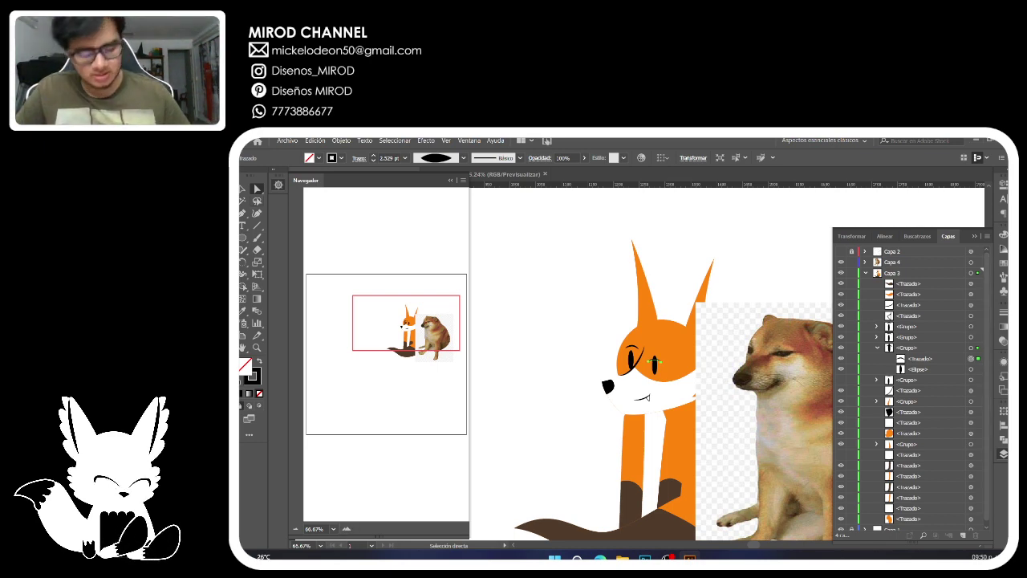
Raise the fox's right pupil slightly behind the lowered eyebrow.
key("ctrl+plus")
key("ctrl+plus")
key("ctrl+plus")
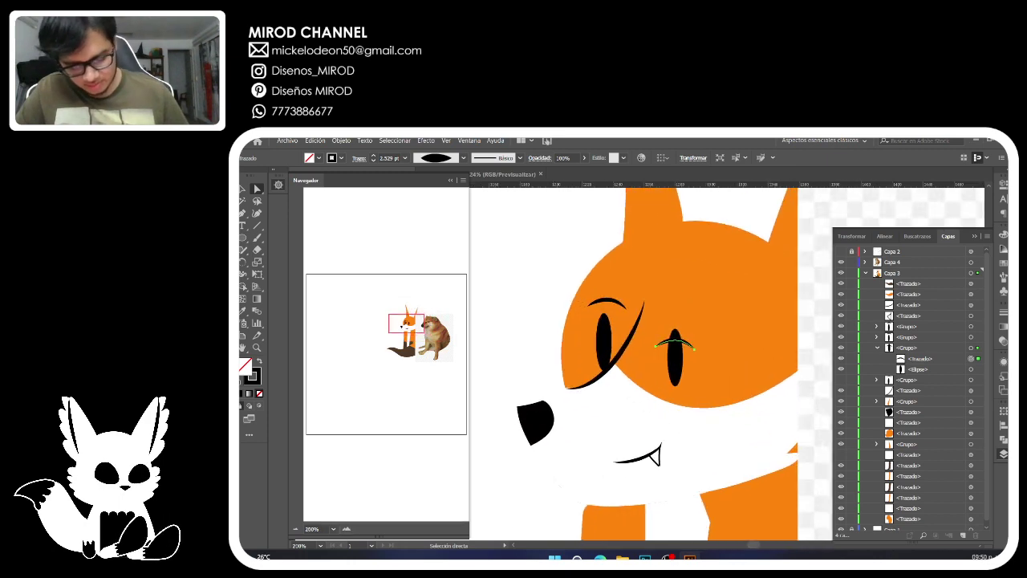
left_click(675, 385)
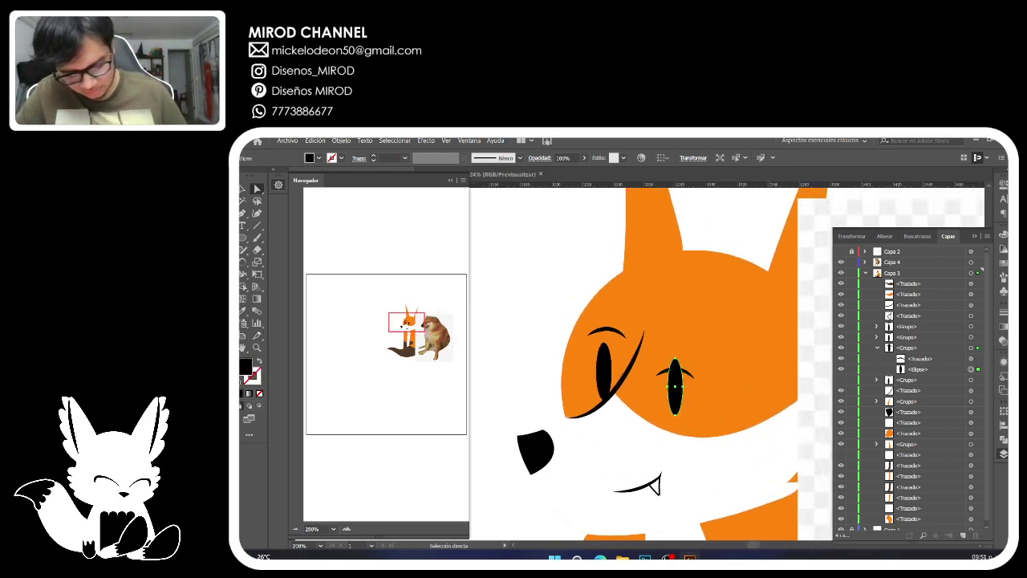
left_click_drag(675, 386, 675, 380)
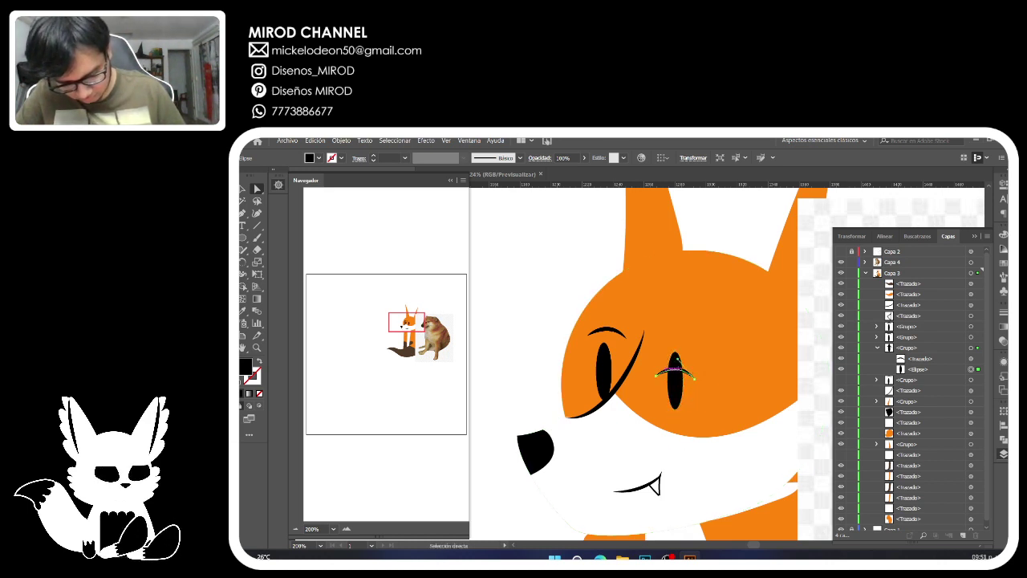
left_click(675, 369)
left_click(675, 385)
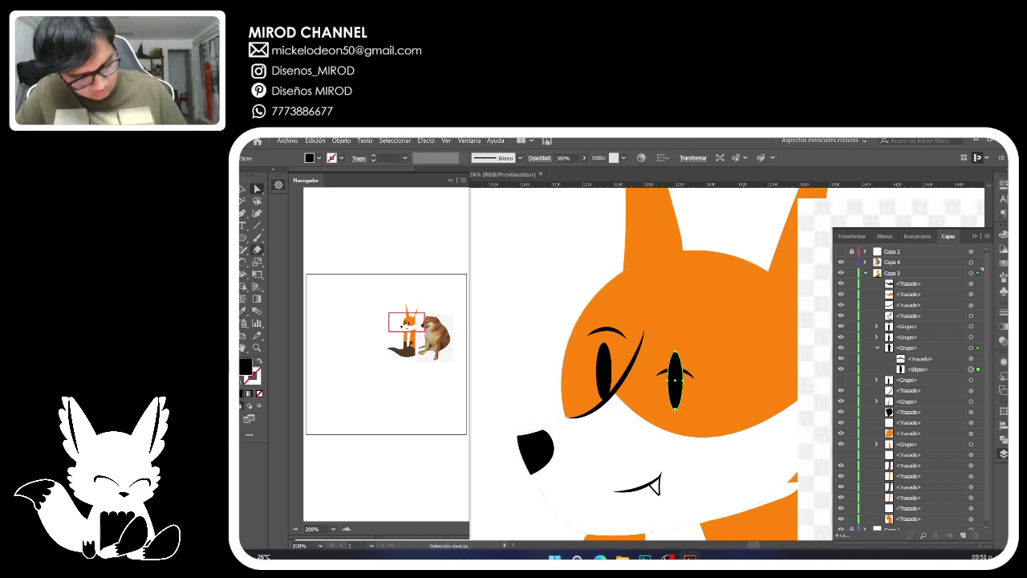
Erase the part of the right pupil that sticks out above the eyebrow.
left_click(257, 249)
left_click_drag(686, 358, 664, 356)
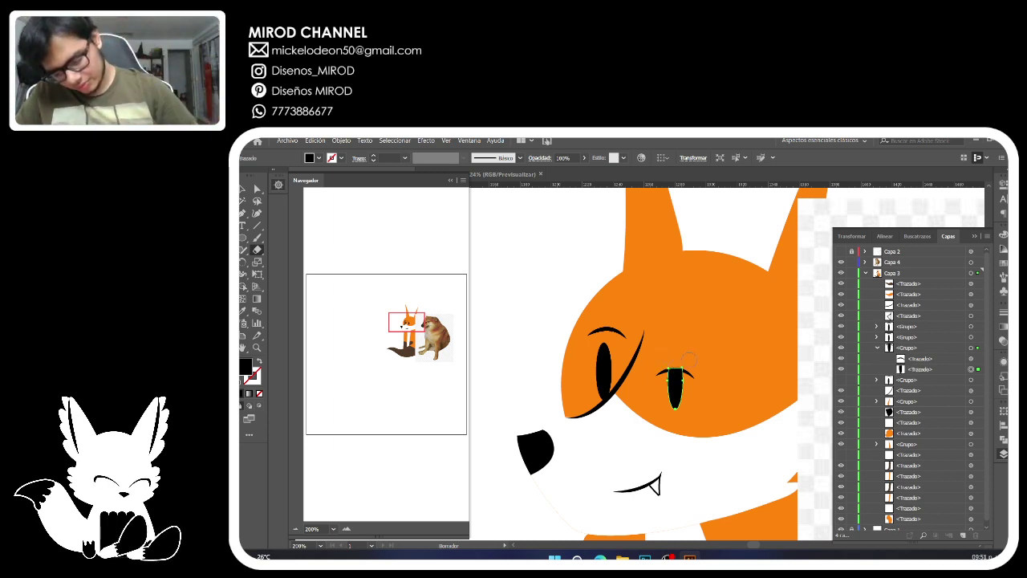
left_click_drag(691, 366, 656, 353)
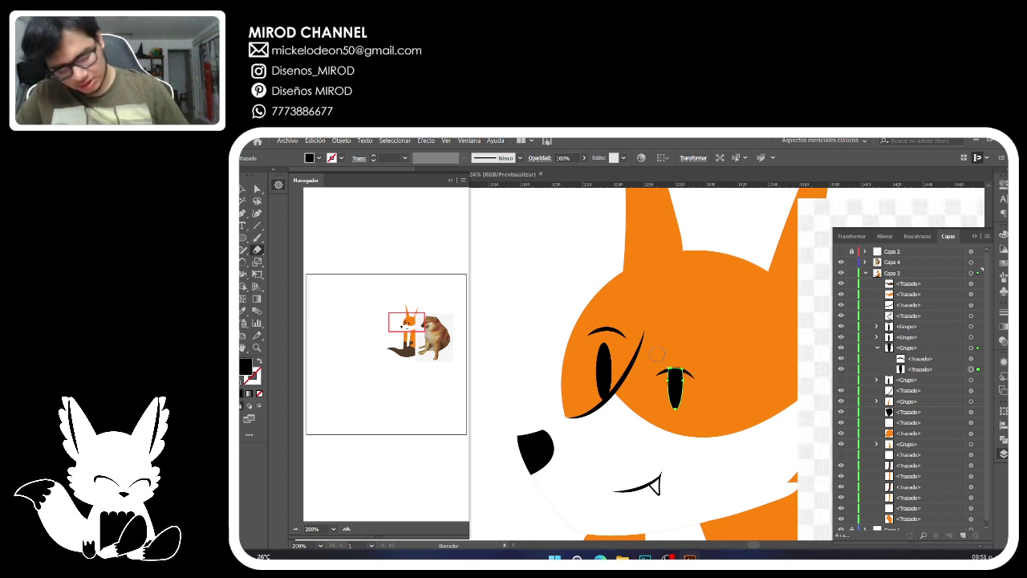
Try to flatten the right eyebrow into a nearly straight horizontal lid by adjusting its anchor points and curve handles.
key("a")
left_click(677, 366)
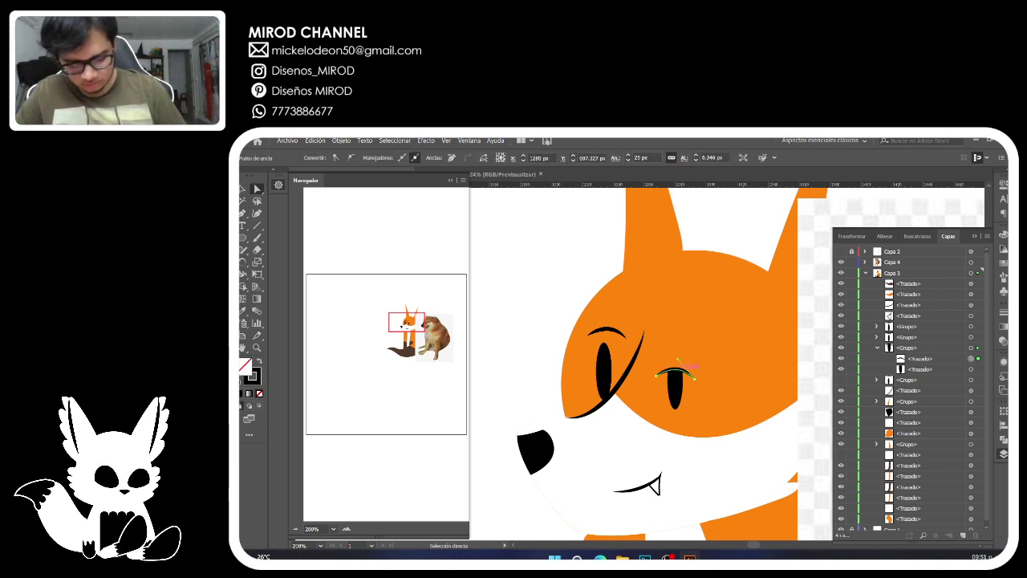
left_click_drag(677, 359, 688, 373)
left_click(694, 378)
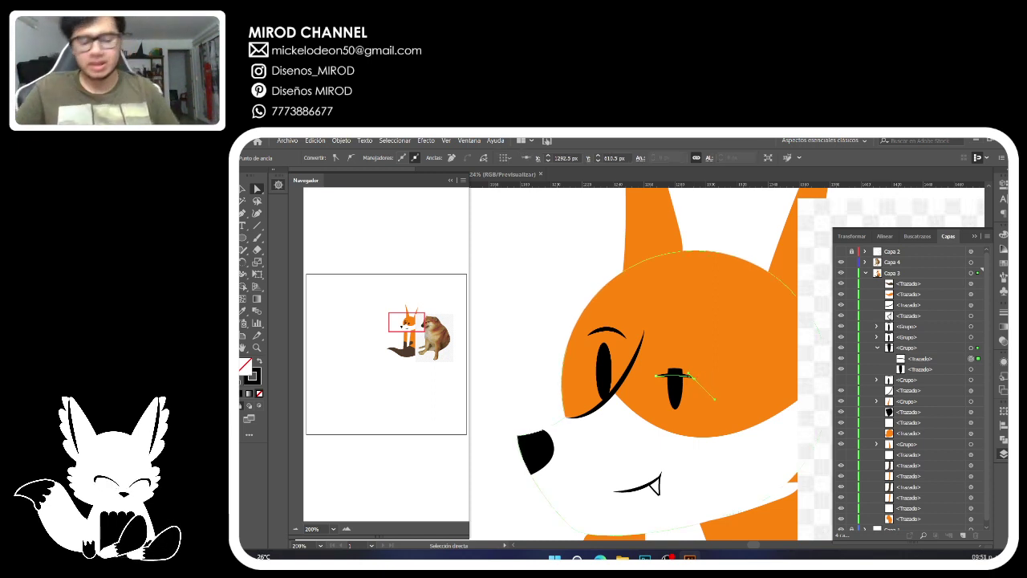
left_click_drag(714, 400, 674, 386)
key("ctrl+z")
left_click(657, 375)
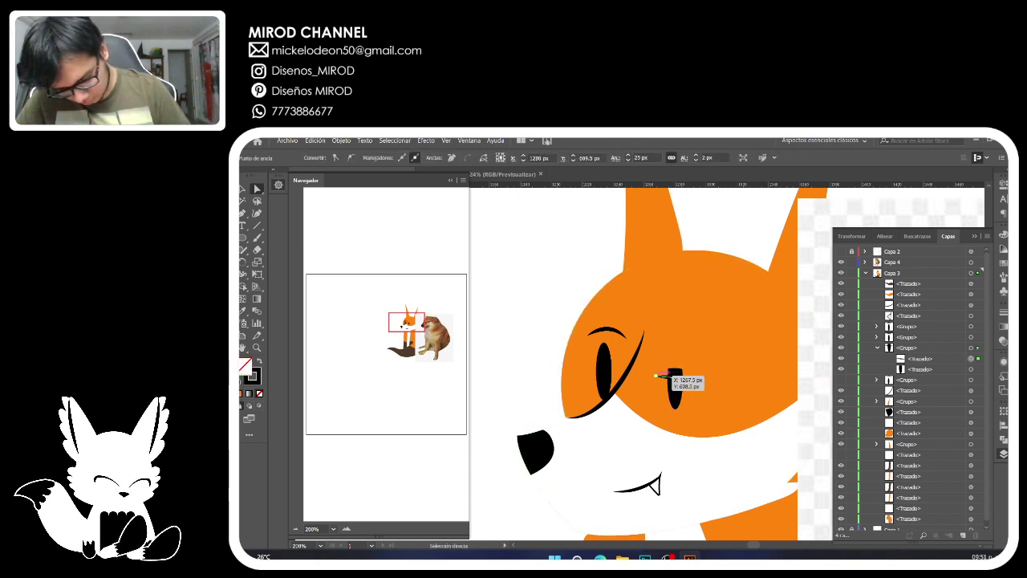
left_click(696, 378)
left_click_drag(706, 378, 703, 375)
left_click(594, 401)
key("ctrl+shift+a")
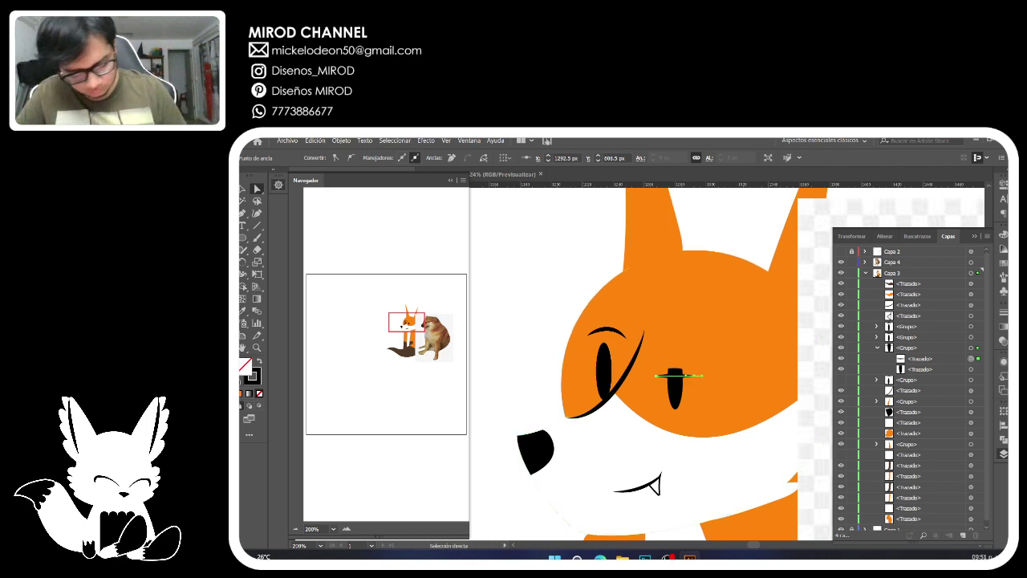
Compare the flattened eyebrow with the dog photo and undo its reshaping.
scroll(651, 365, "right", 6)
scroll(651, 365, "left", 1)
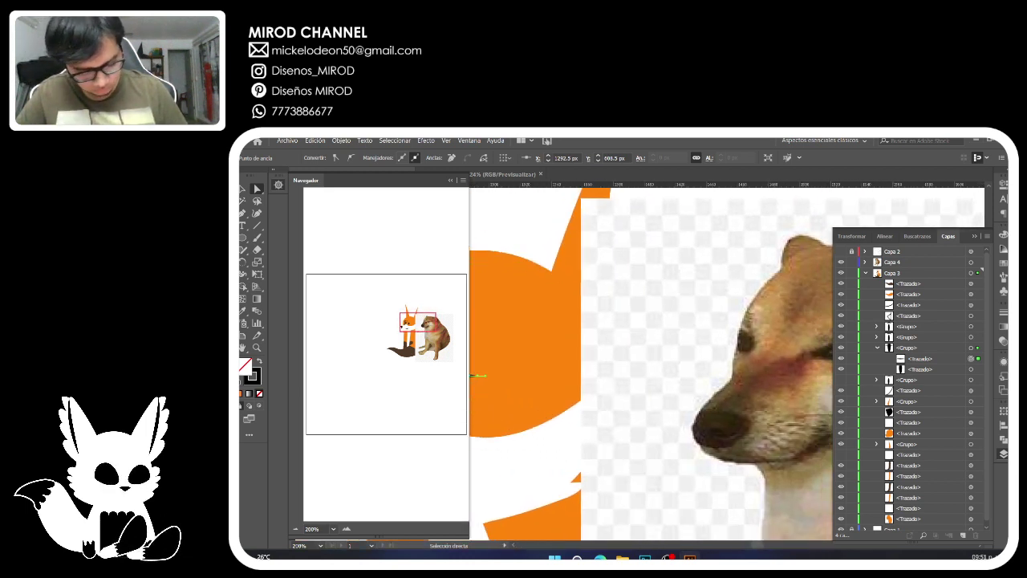
left_click(295, 529)
left_click(296, 528)
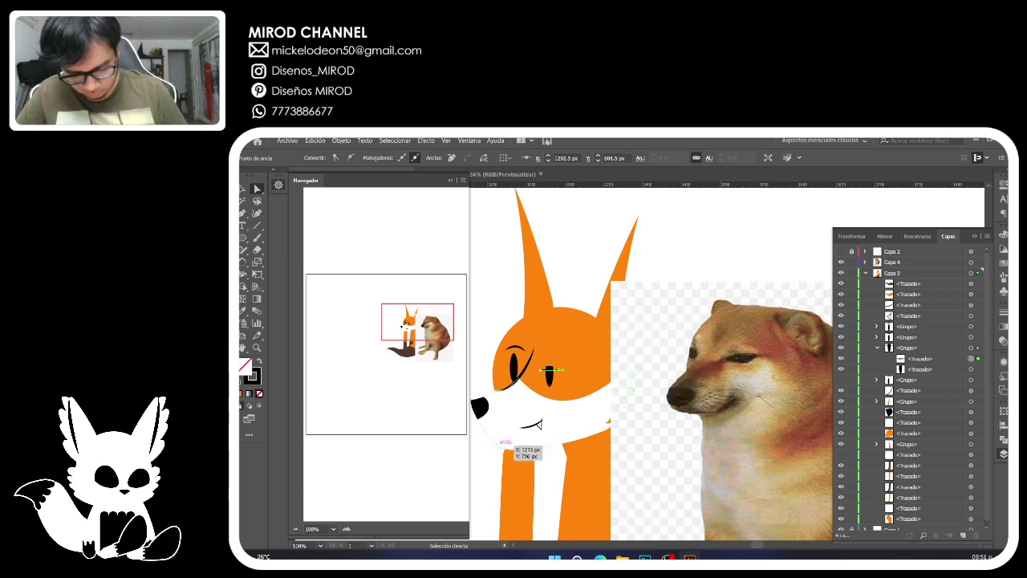
key("ctrl+z")
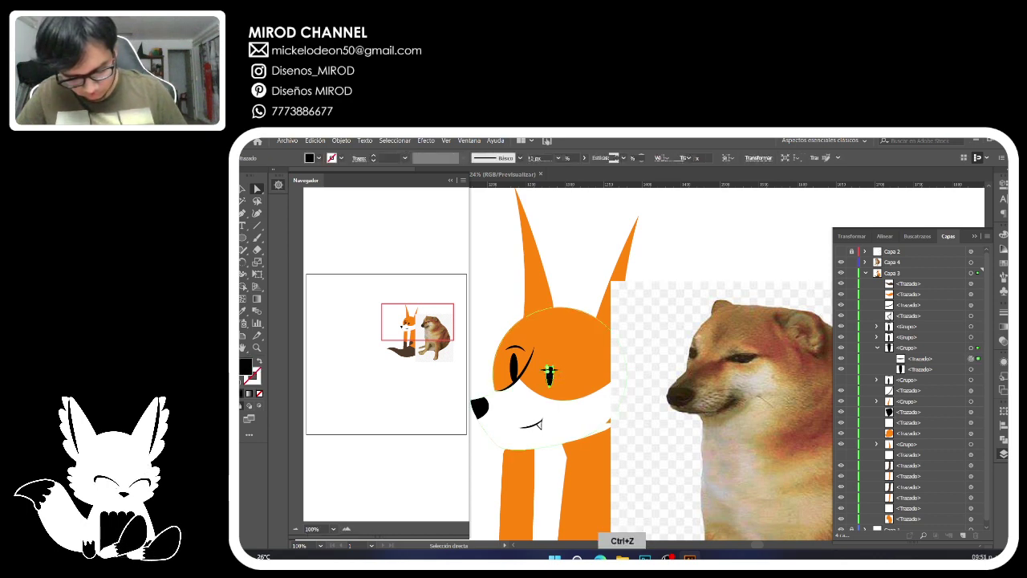
key("ctrl+z")
key("ctrl+z")
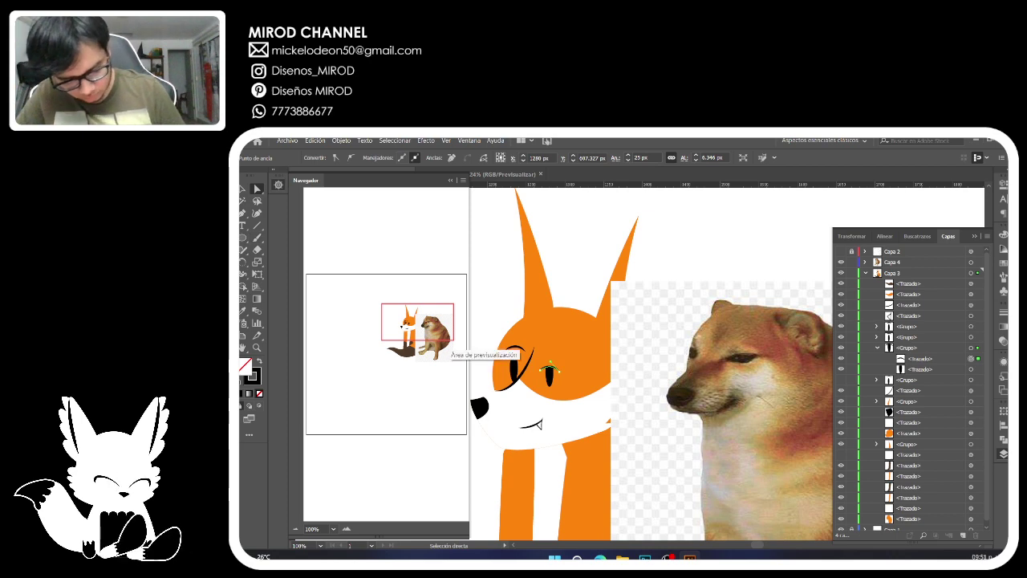
Draw a curved Pen path along the upper eyelid of the dog's nearer eye, from inner to outer corner.
left_click(438, 332)
left_click_drag(438, 331, 432, 329)
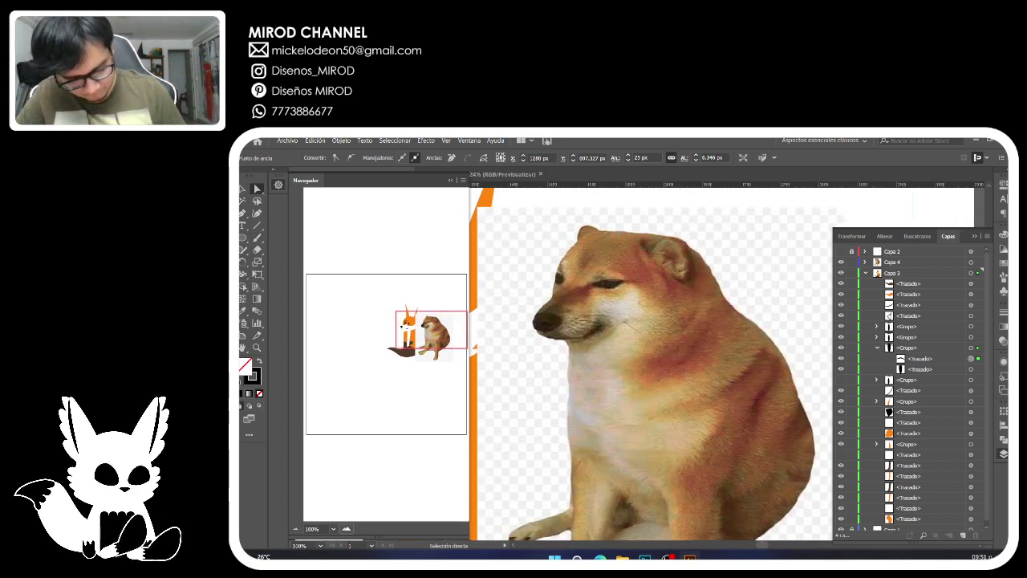
left_click(346, 529)
left_click(346, 529)
left_click(427, 320)
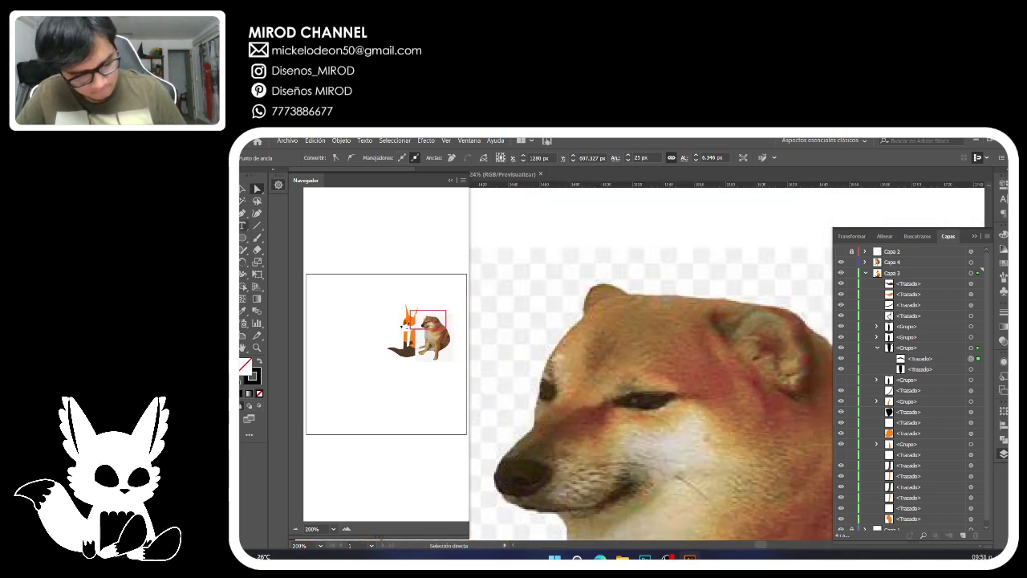
key("p")
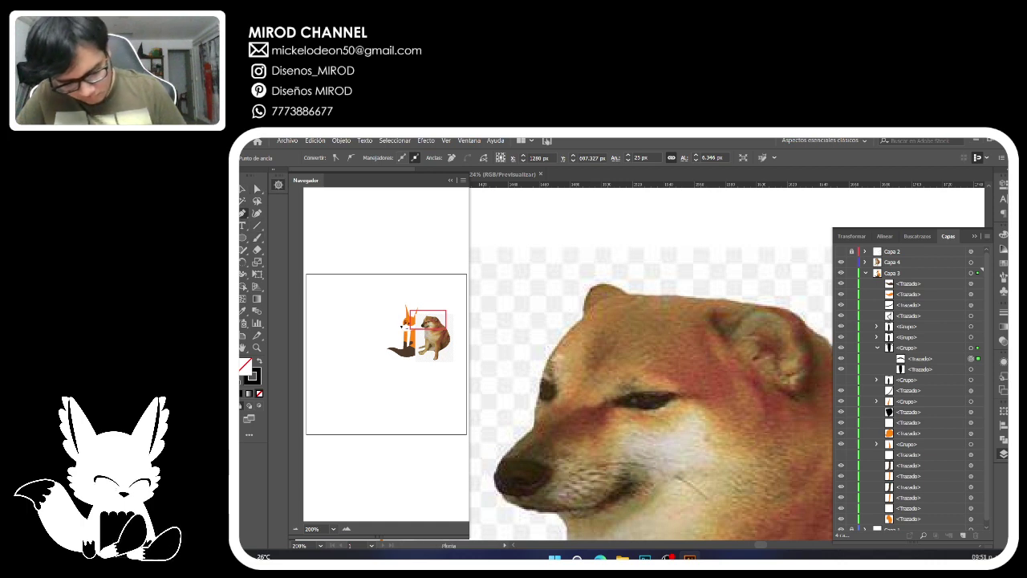
left_click(609, 400)
left_click_drag(672, 393, 711, 399)
key("a")
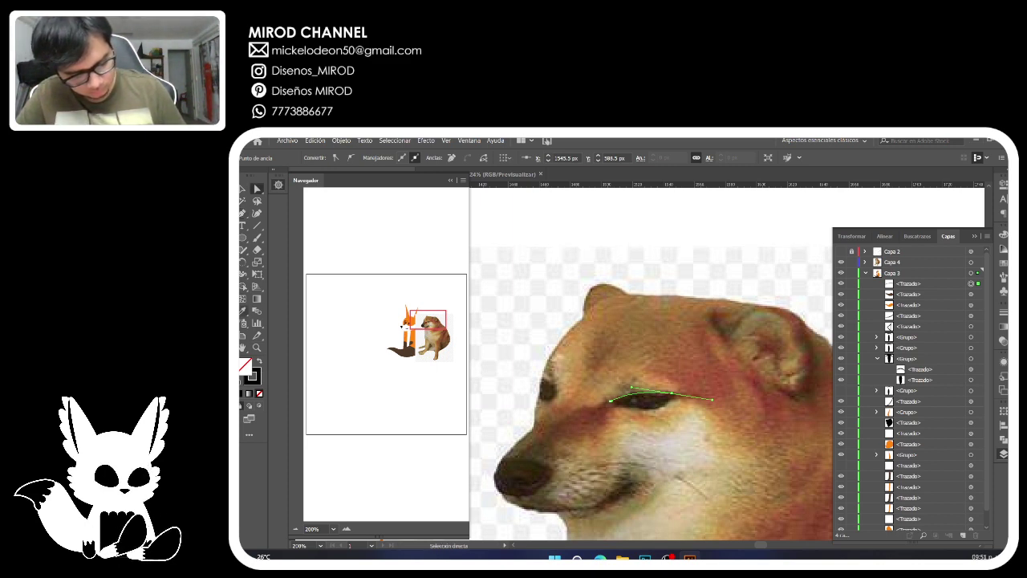
Place layer Capa 3 above Capa 4 and thicken the middle of the eyelid path with the Width tool.
left_click(243, 274)
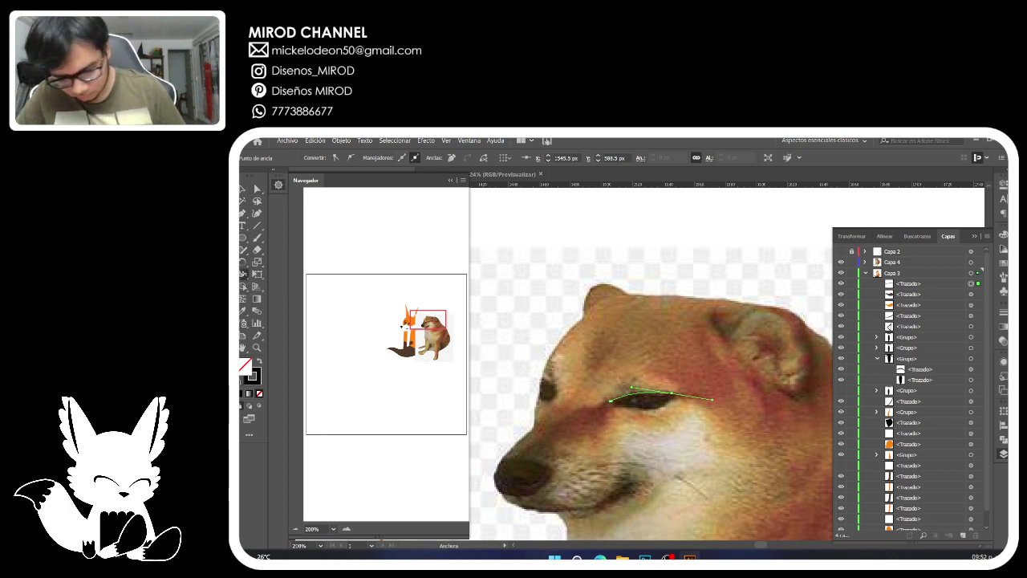
left_click(865, 272)
left_click_drag(907, 272, 907, 257)
left_click_drag(633, 393, 632, 389)
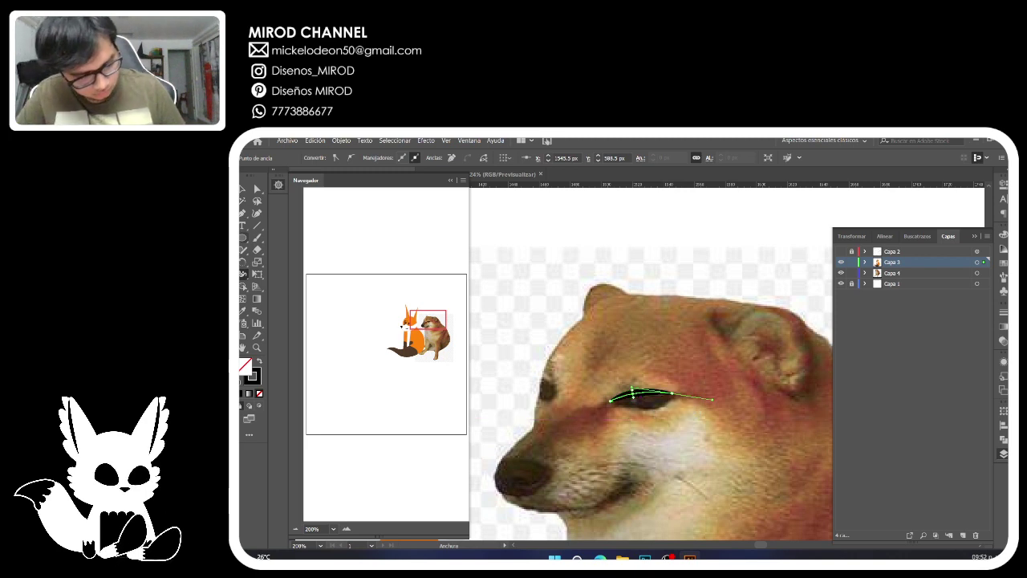
Draw a tall narrow ellipse about 11 by 23 px over the dog's eye, crossing the eyelid path.
left_click(243, 237)
mouse_move(627, 382)
left_mouse_down()
mouse_move(637, 408)
mouse_move(652, 407)
mouse_move(643, 417)
left_mouse_up()
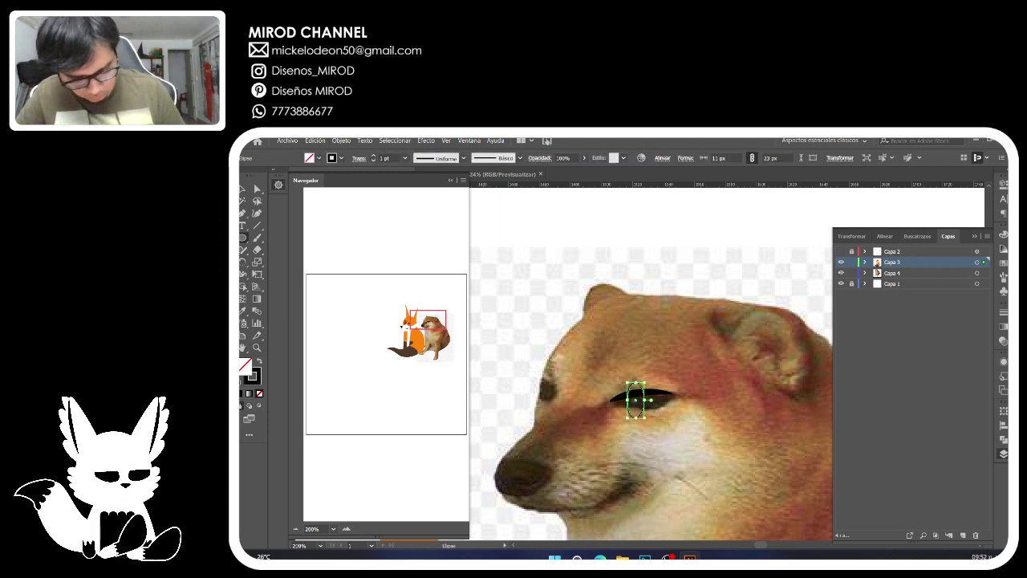
Switch the pupil ellipse to a black fill without stroke and erase the part above the eyelid.
left_click(257, 361)
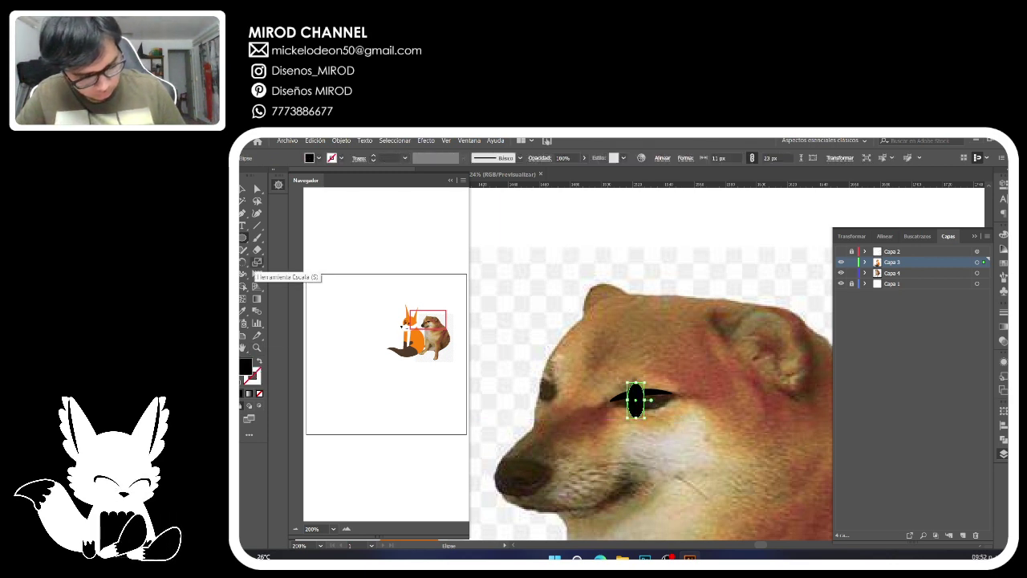
left_click(257, 250)
left_click_drag(653, 378, 603, 393)
Adjust the thickness at both ends of the upper eyelid stroke with the Width tool.
key("a")
left_click(610, 399)
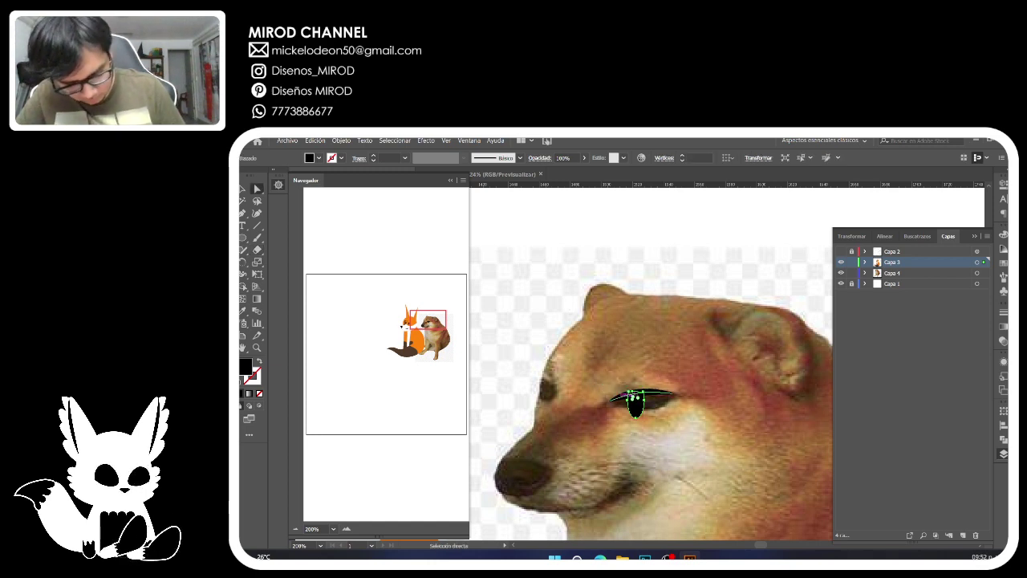
left_click(609, 399)
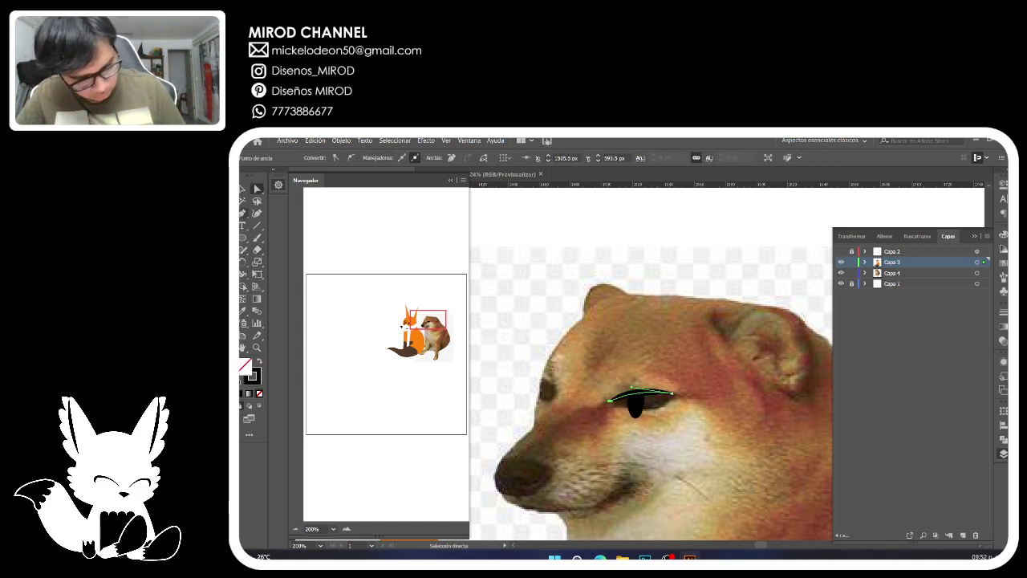
key("p")
key("shift+w")
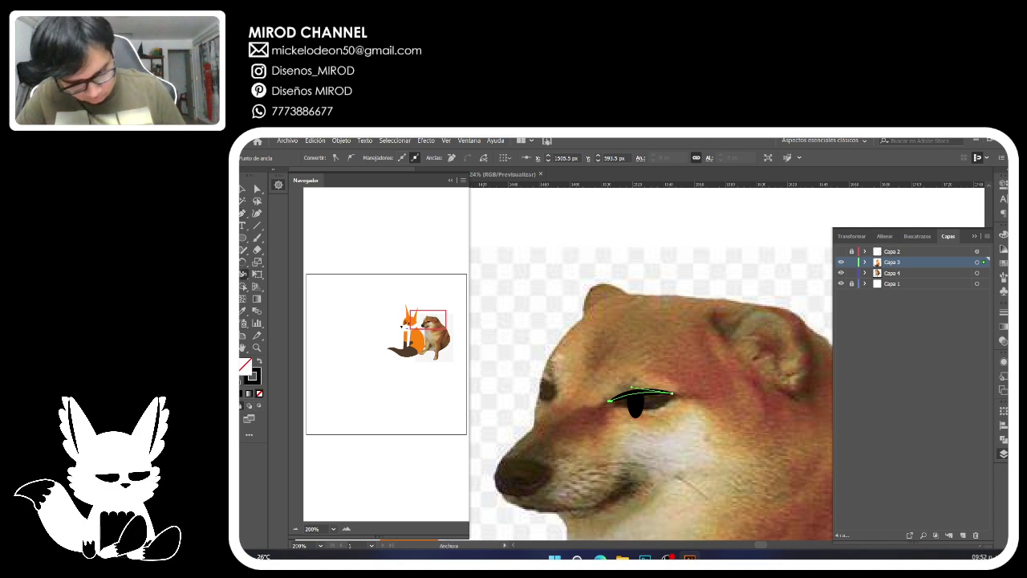
left_click_drag(610, 414, 610, 415)
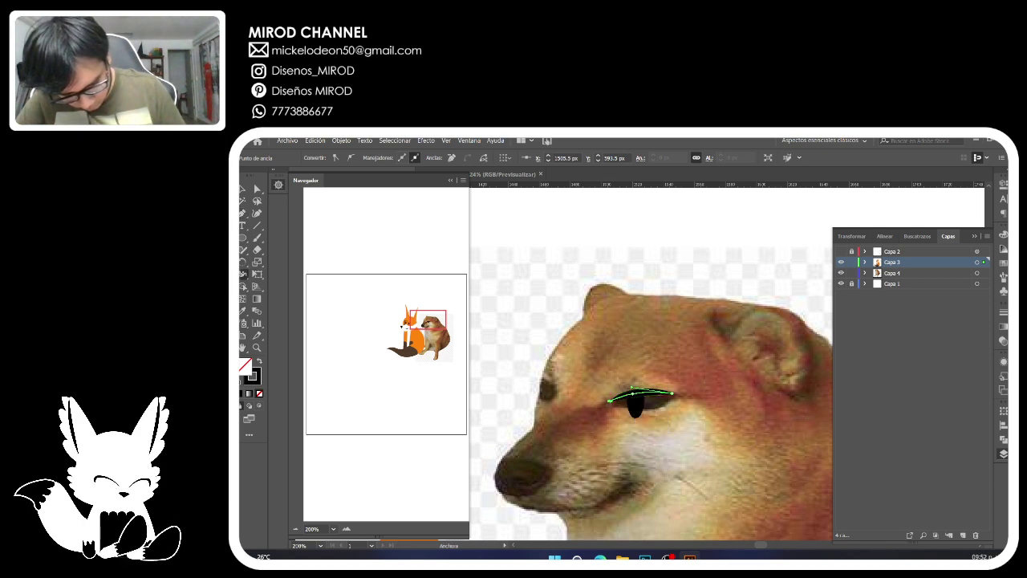
left_click_drag(672, 394, 669, 414)
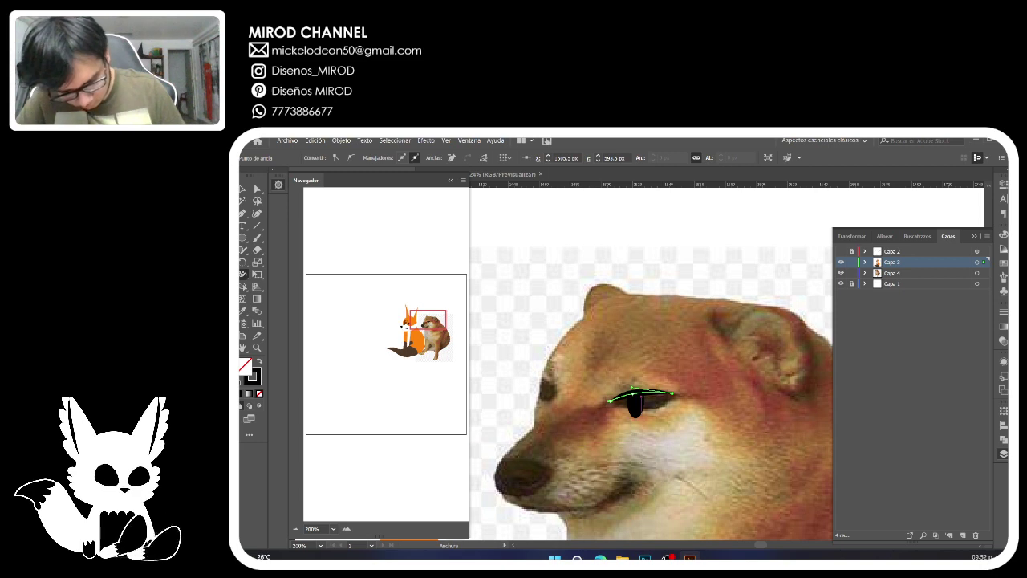
Group the pupil with the upper eyelid and cut the group from the dog photo.
key("v")
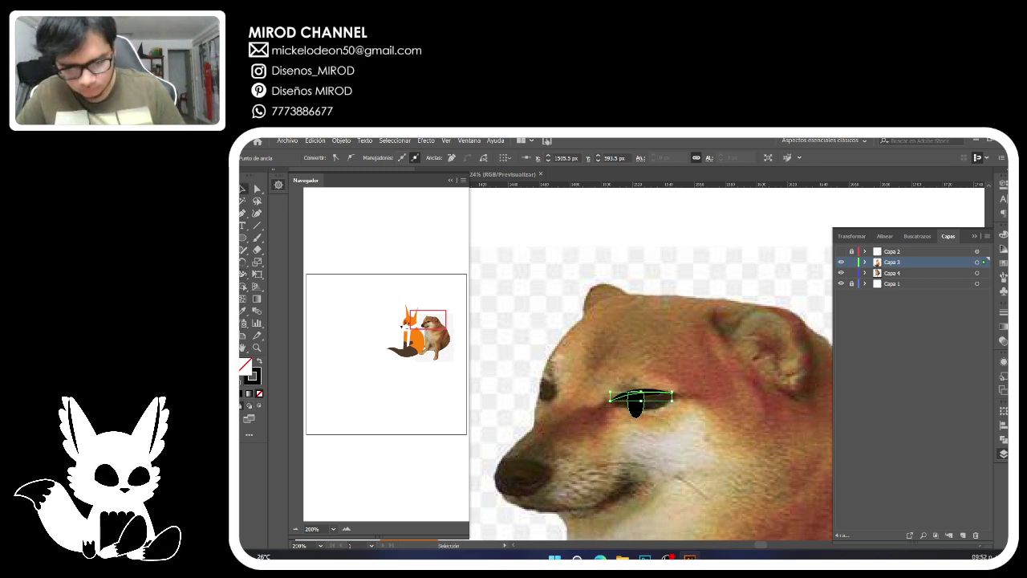
left_click(635, 406)
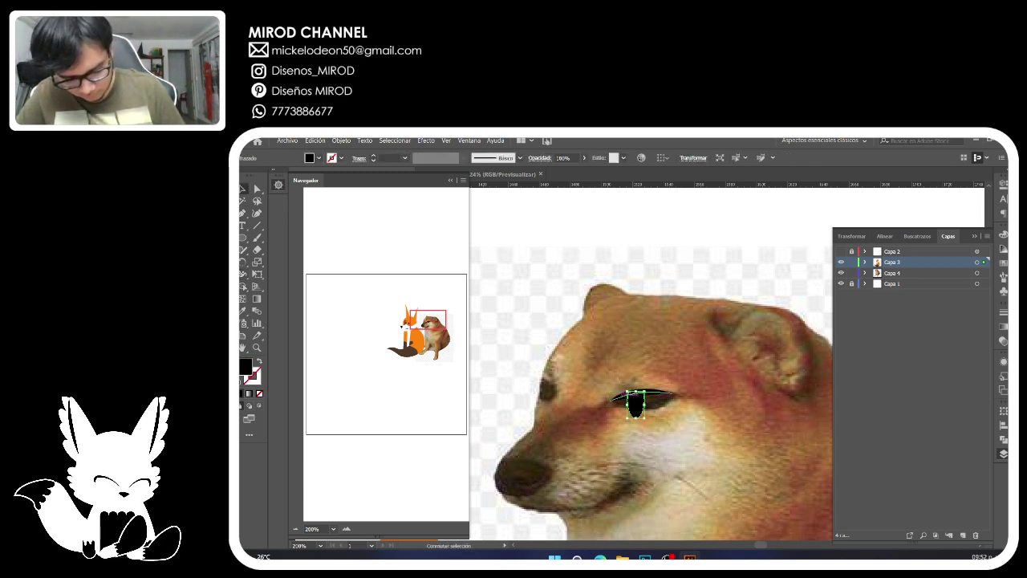
left_click(620, 397, "shift")
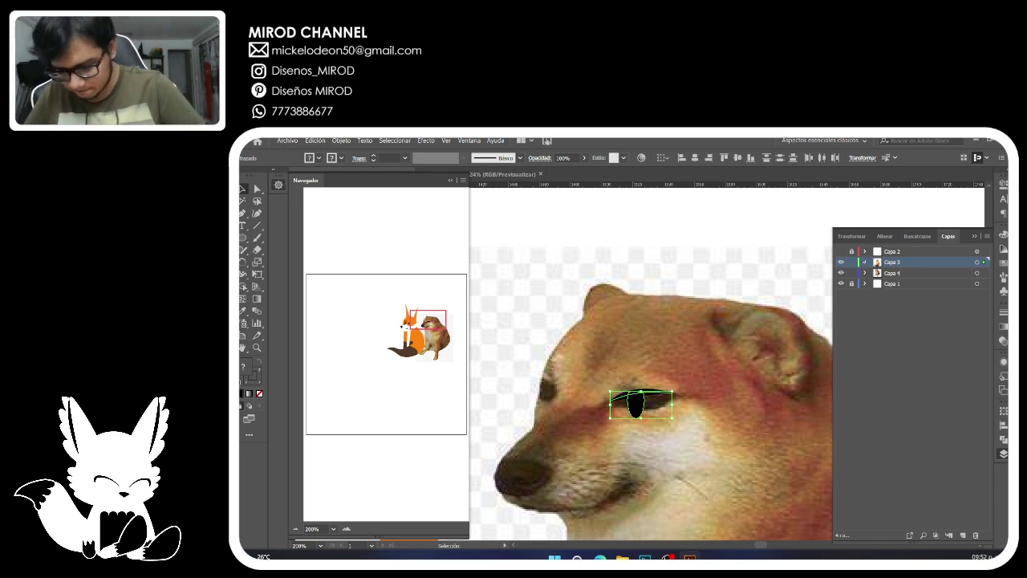
left_click(864, 261)
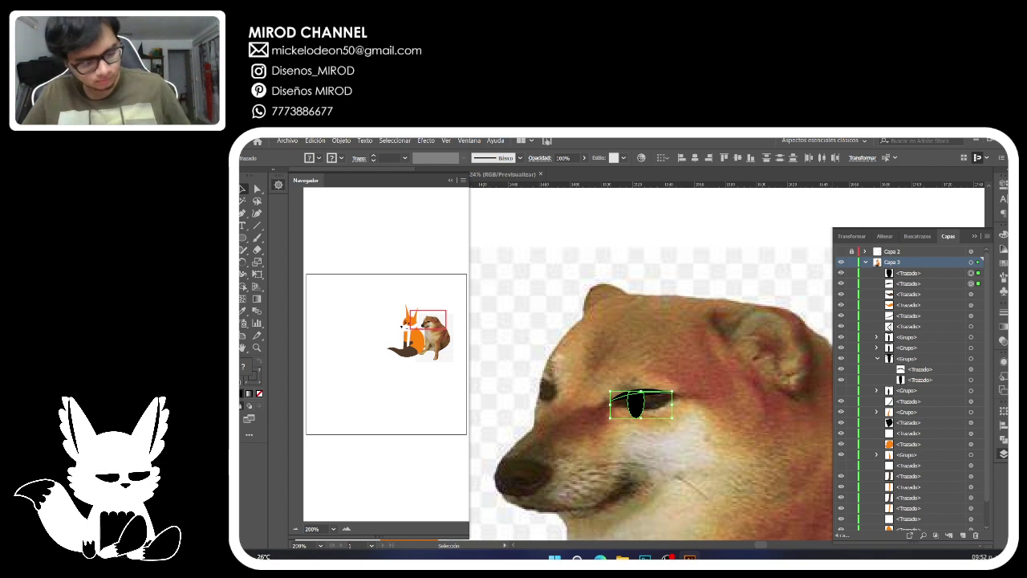
key("ctrl+g")
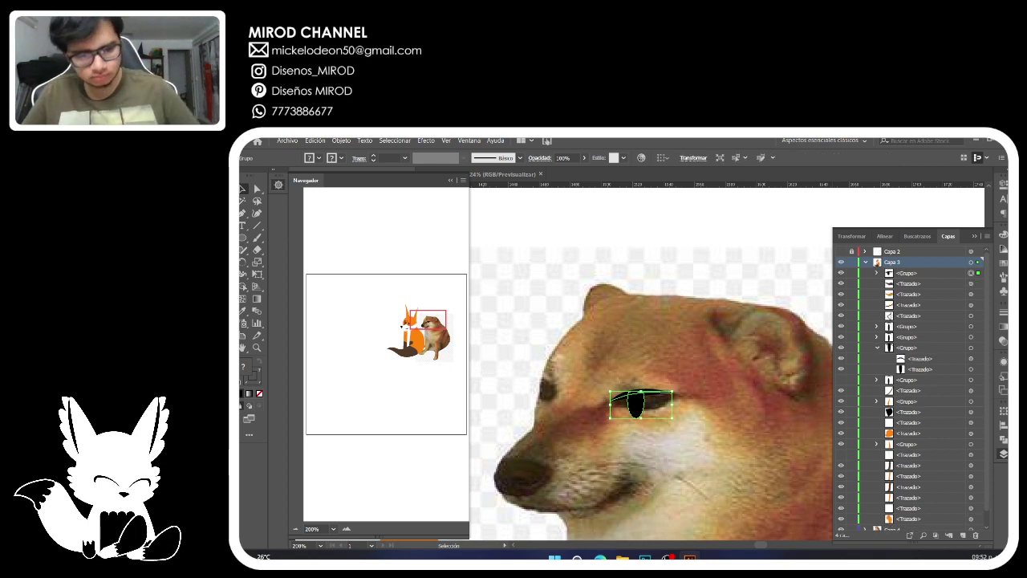
key("Delete")
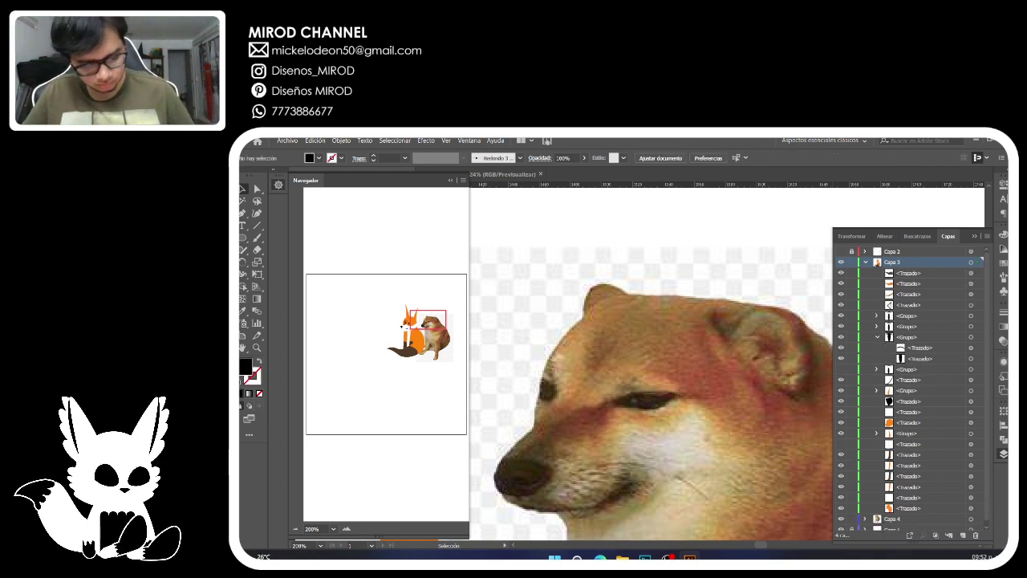
Paste the half-closed eye onto the fox's face, placing one copy over the left eye and another near the right eye.
left_click(407, 321)
left_click(665, 394)
left_click(663, 384)
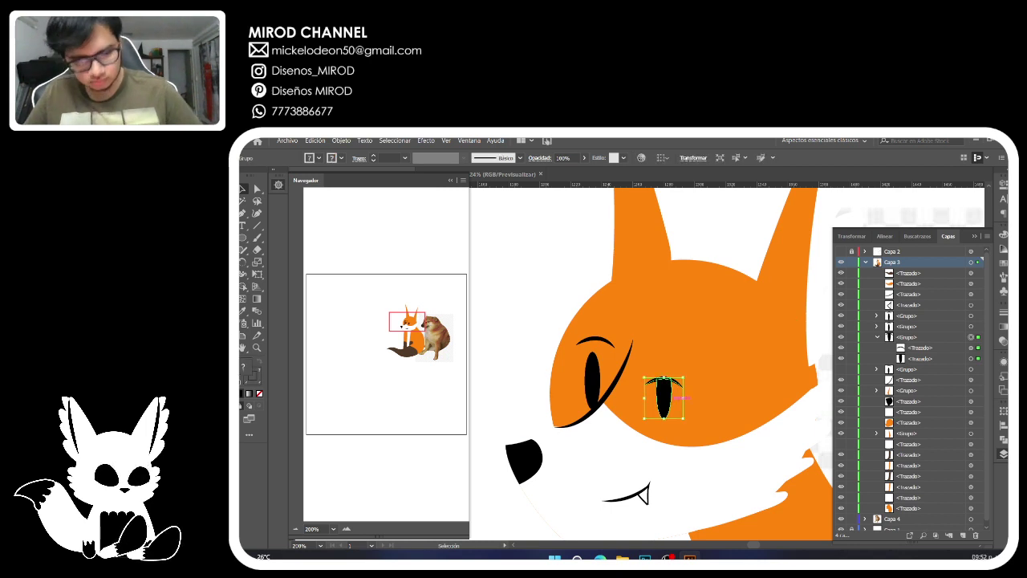
key("a")
key("v")
key("ctrl+c")
key("ctrl+v")
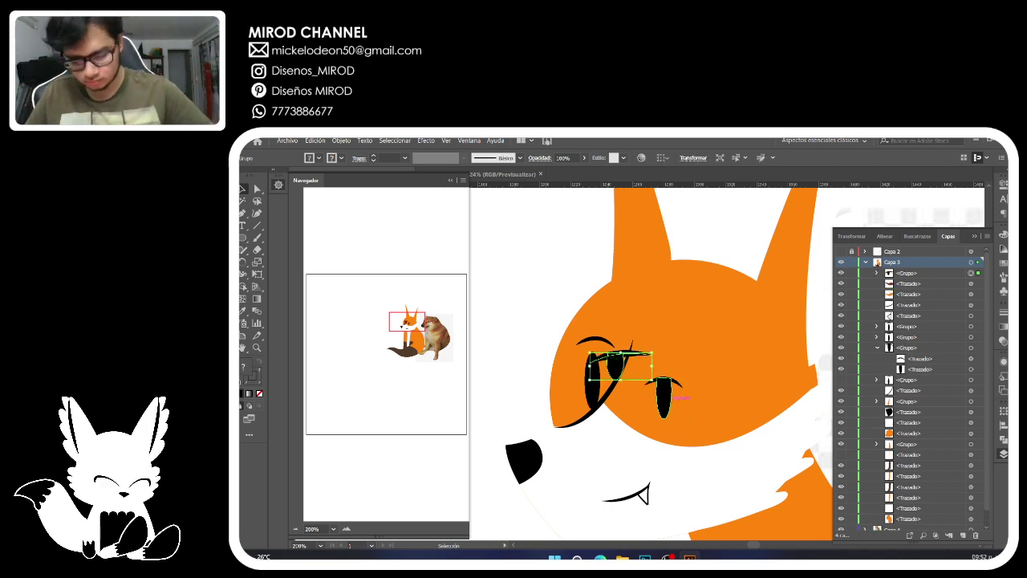
left_click_drag(620, 356, 590, 383)
Delete the fox's old right eye and hide the old left eye group.
left_click(663, 395)
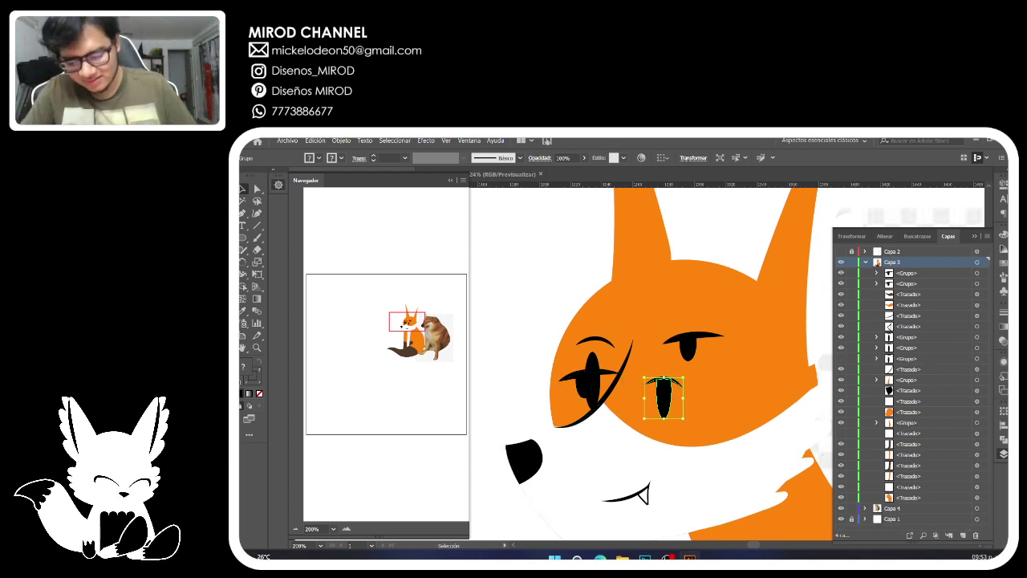
left_click_drag(663, 394, 592, 374)
key("Delete")
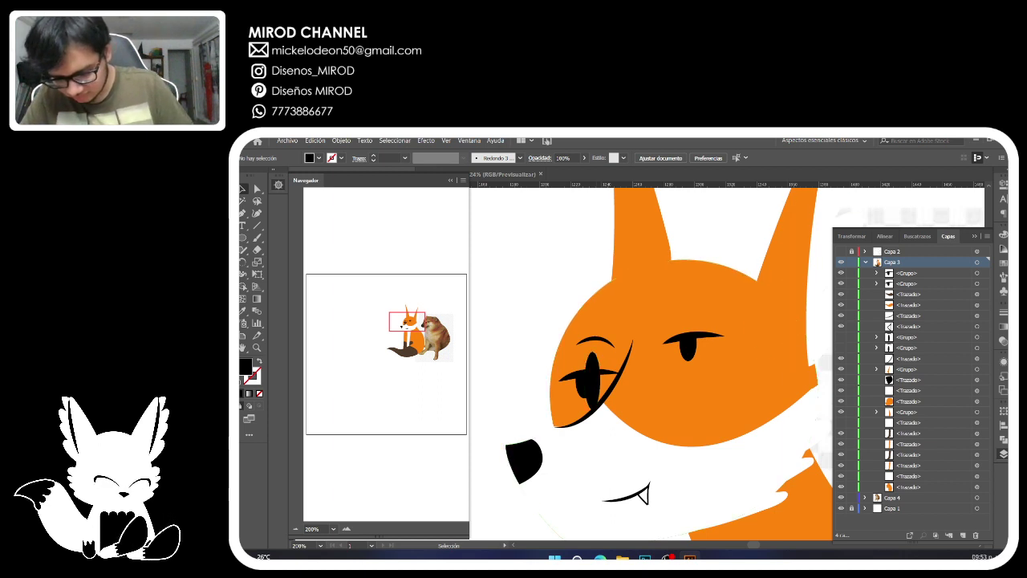
left_click(841, 337)
Move the two half-closed eyes into position on the fox's face.
left_click_drag(688, 347, 671, 403)
left_click(584, 383)
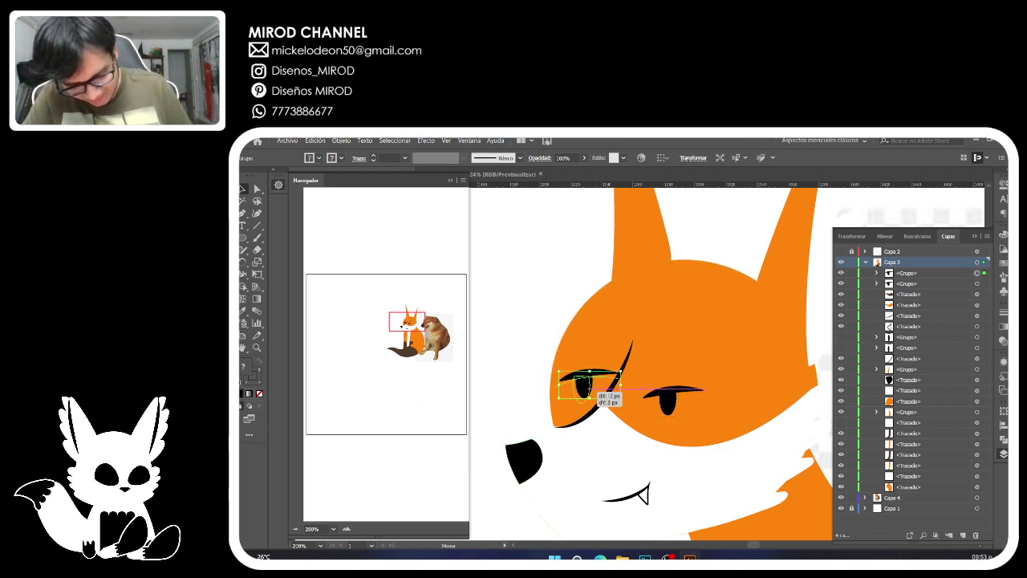
mouse_move(667, 401)
left_mouse_down()
mouse_move(648, 398)
mouse_move(659, 394)
left_mouse_up()
Reflect the fox's left eye across the vertical axis and fit it onto the orange face area.
left_click(421, 331)
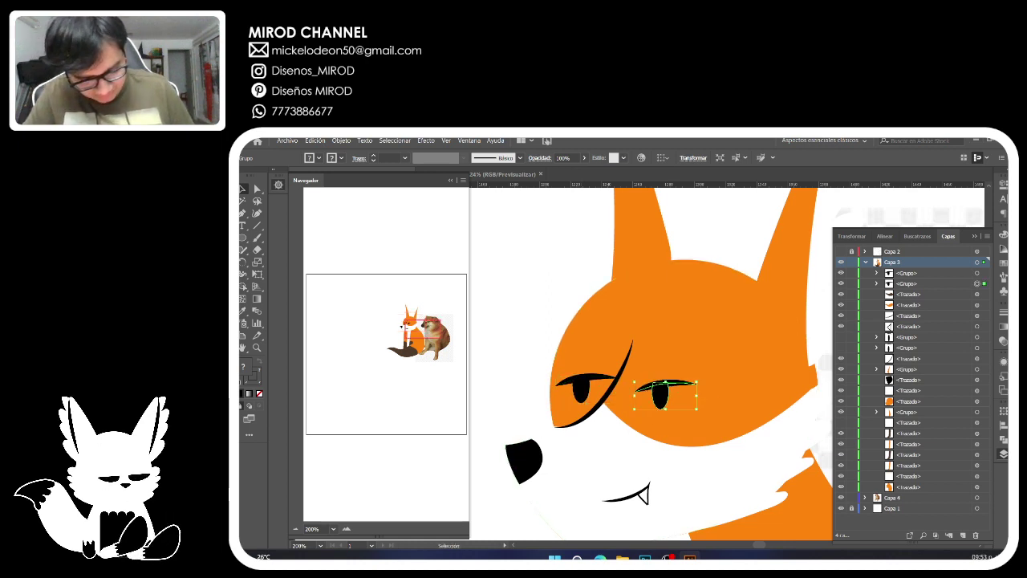
left_click(421, 323)
left_click_drag(421, 323, 406, 323)
left_click(610, 368)
right_click(613, 371)
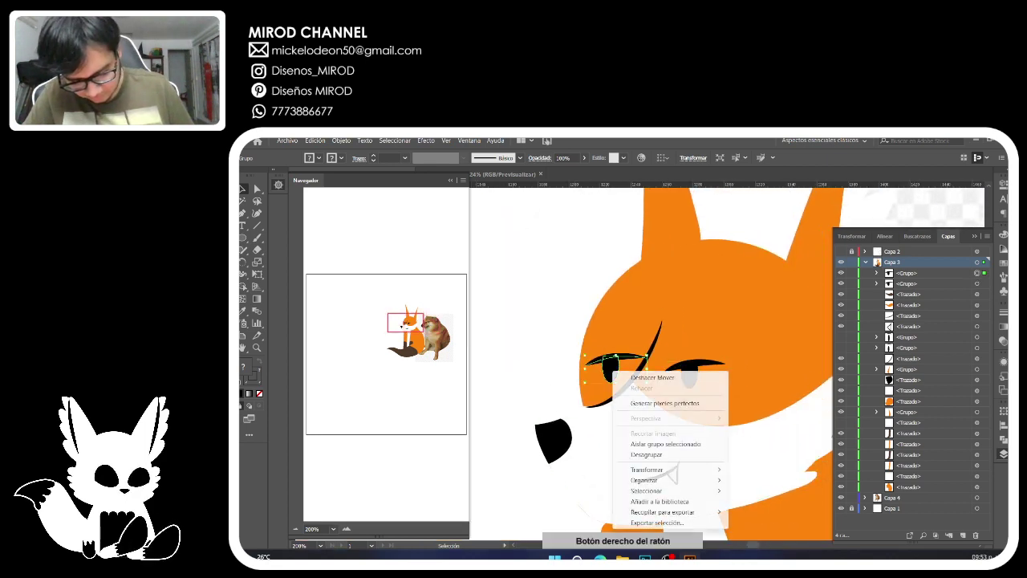
mouse_move(646, 479)
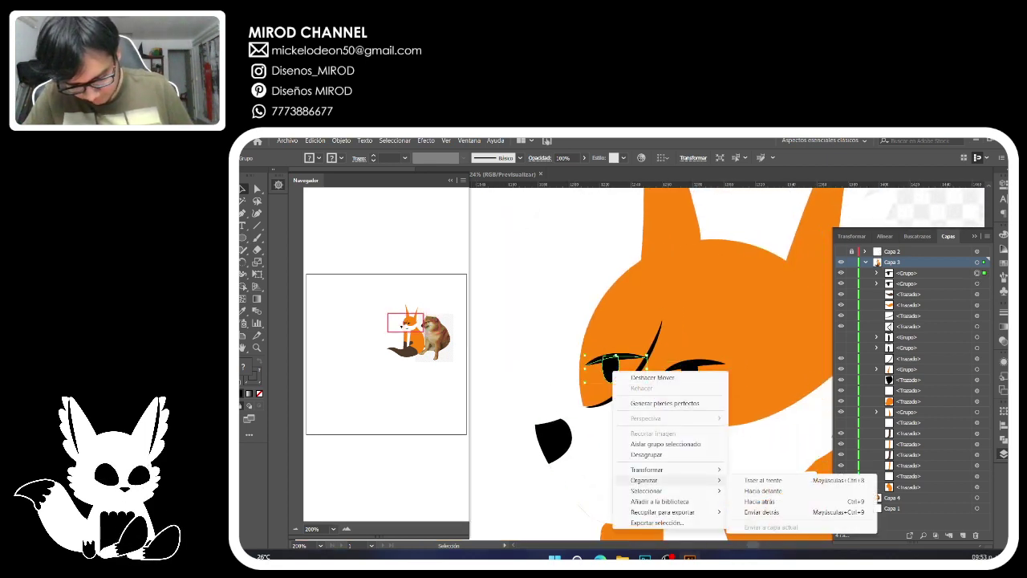
left_click(767, 506)
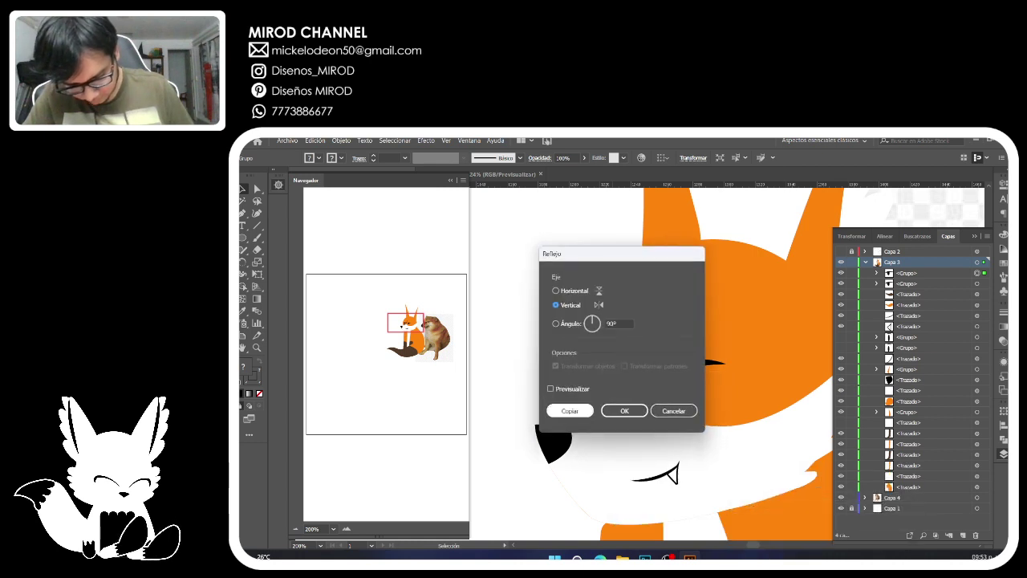
left_click(624, 410)
mouse_move(604, 366)
left_mouse_down()
mouse_move(619, 369)
mouse_move(572, 385)
mouse_move(608, 373)
left_mouse_up()
key("ctrl+z")
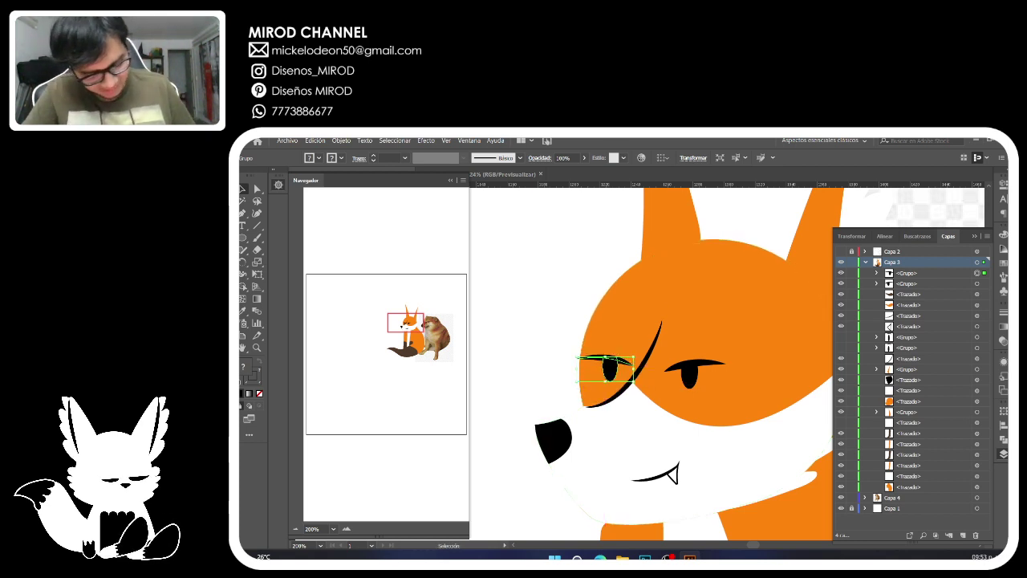
Move the dog reference image slightly up and away from the fox, and leave nothing selected.
left_click(295, 529)
left_click(295, 529)
left_click(295, 529)
left_click(295, 528)
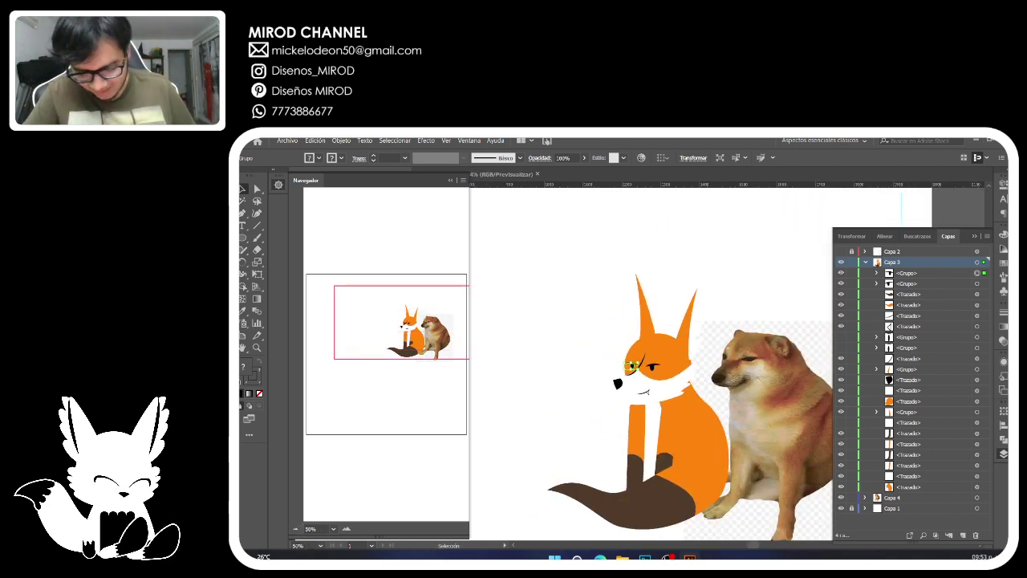
left_click(533, 442)
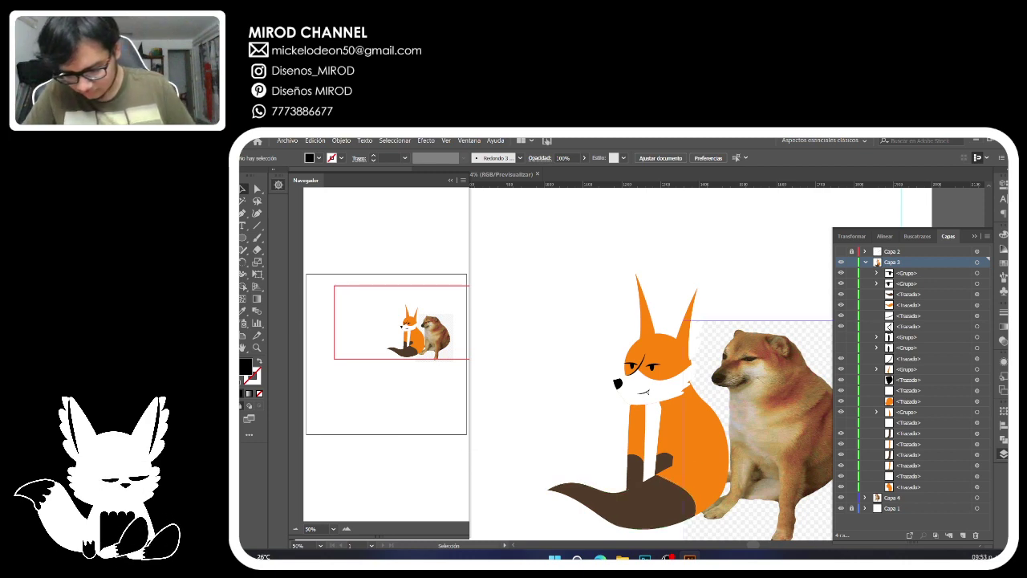
left_click_drag(770, 417, 784, 400)
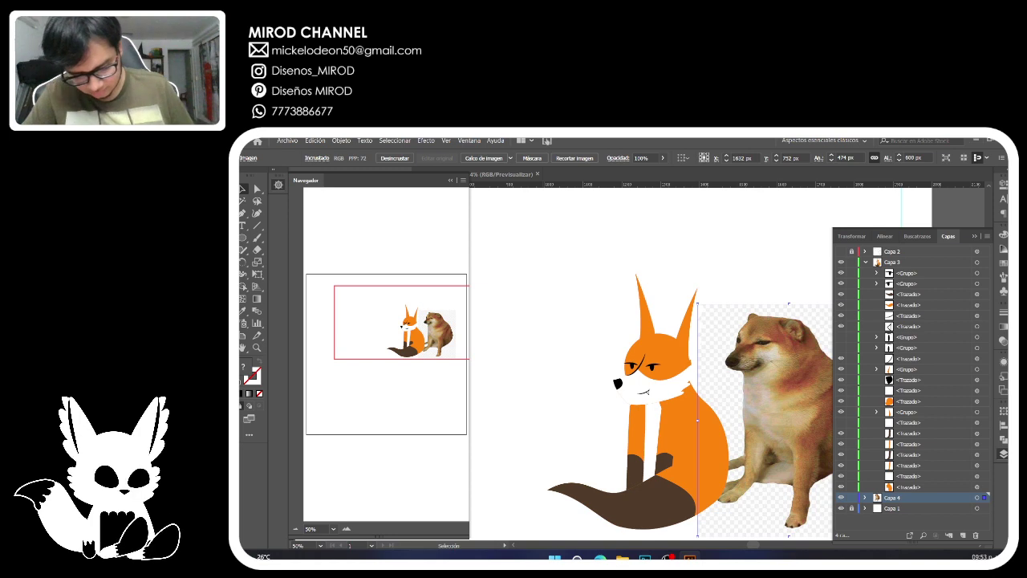
left_click(424, 336)
left_click_drag(425, 335, 421, 328)
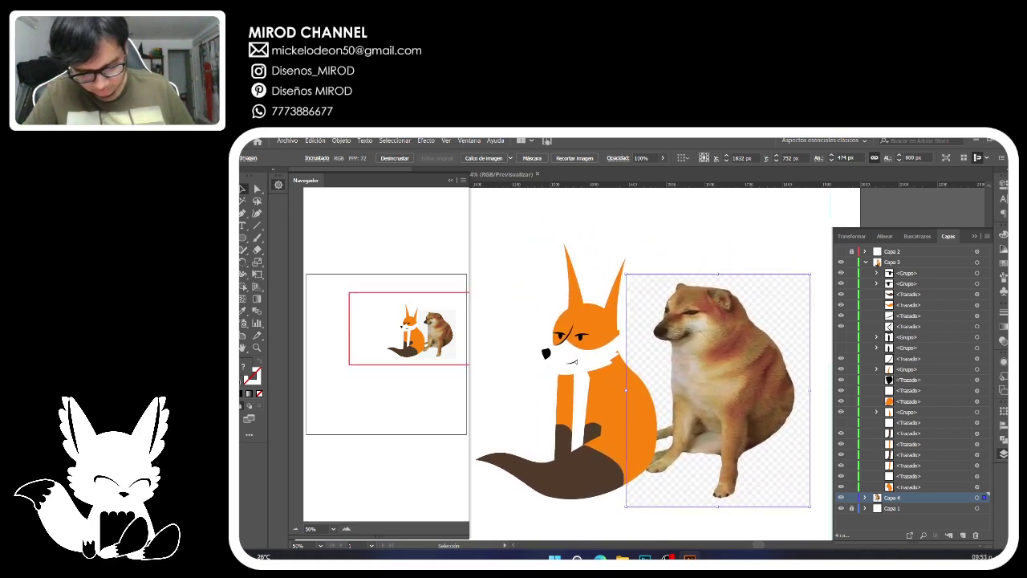
left_click(574, 363)
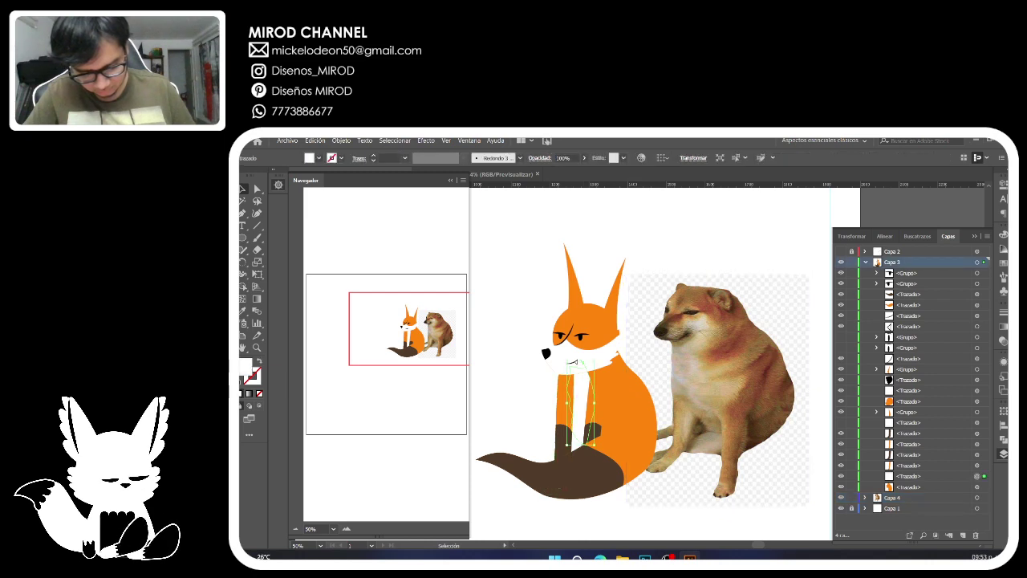
key("ctrl+shift+a")
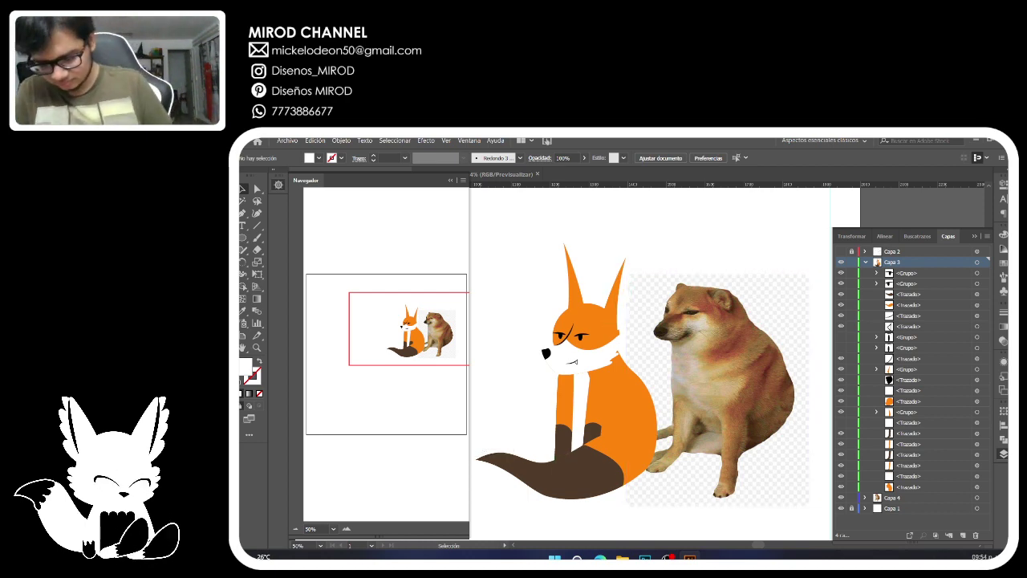
Create a new layer, nest Capa 3 inside it and show the sketch layer Capa 2.
left_click(865, 262)
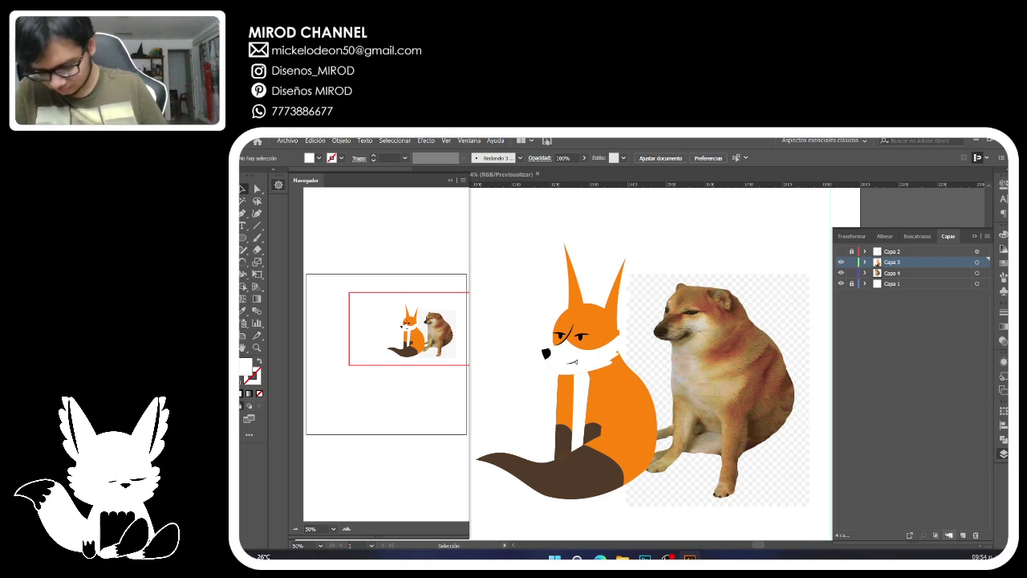
left_click(962, 534)
left_click_drag(892, 273, 892, 262)
left_click(864, 263)
left_click(865, 262)
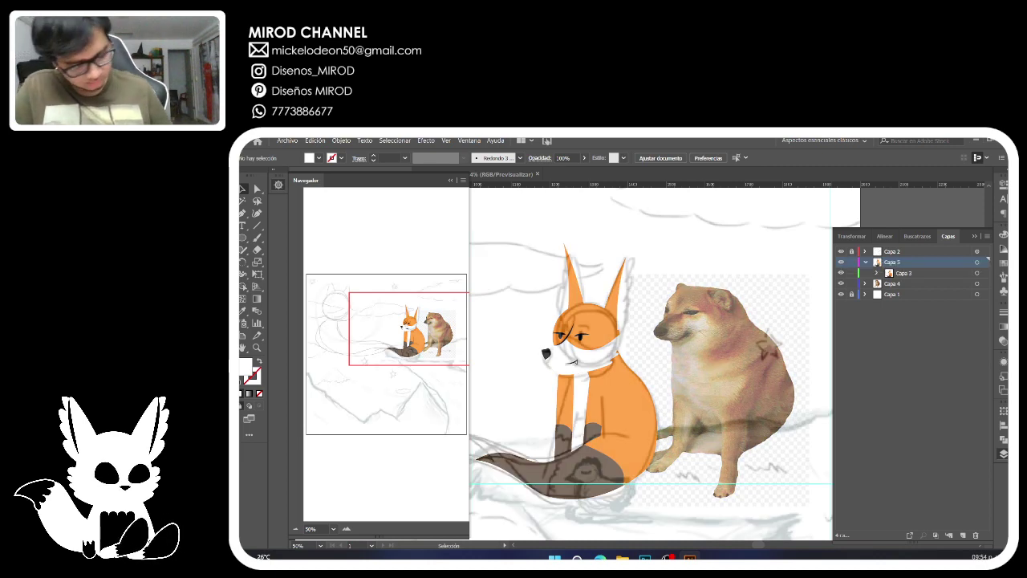
Draw a white rectangle covering the whole artboard and place it behind the fox artwork in the stacking order.
key("ctrl+0")
left_click(279, 184)
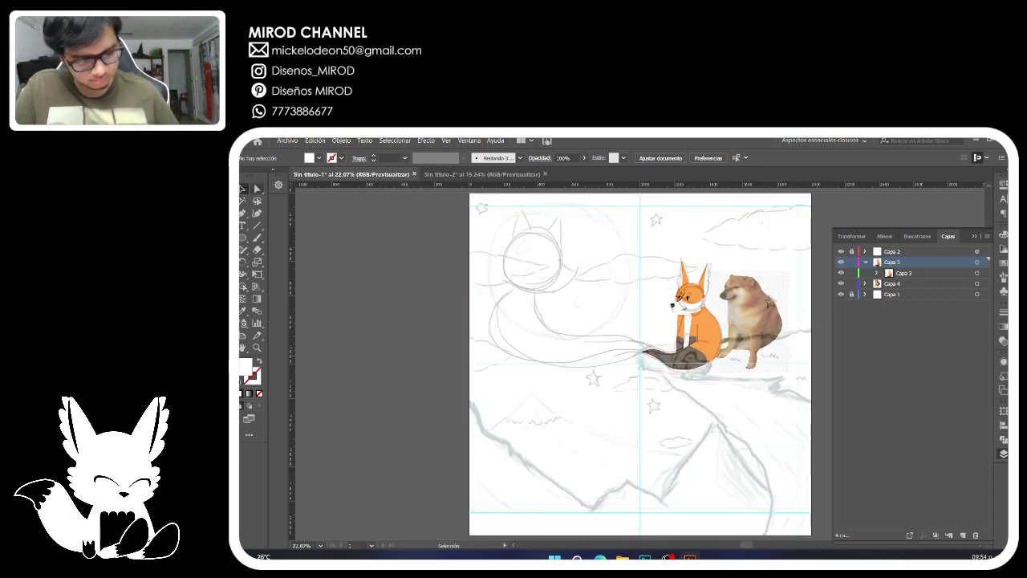
left_click(243, 237)
left_click_drag(243, 237, 280, 238)
left_click_drag(472, 194, 817, 531)
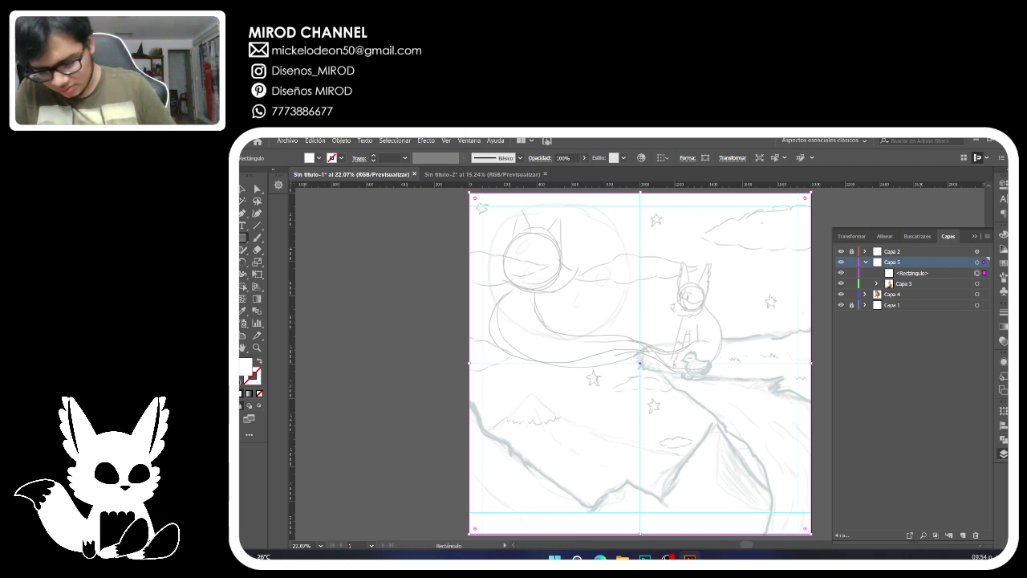
left_click(912, 273)
left_click_drag(912, 273, 912, 288)
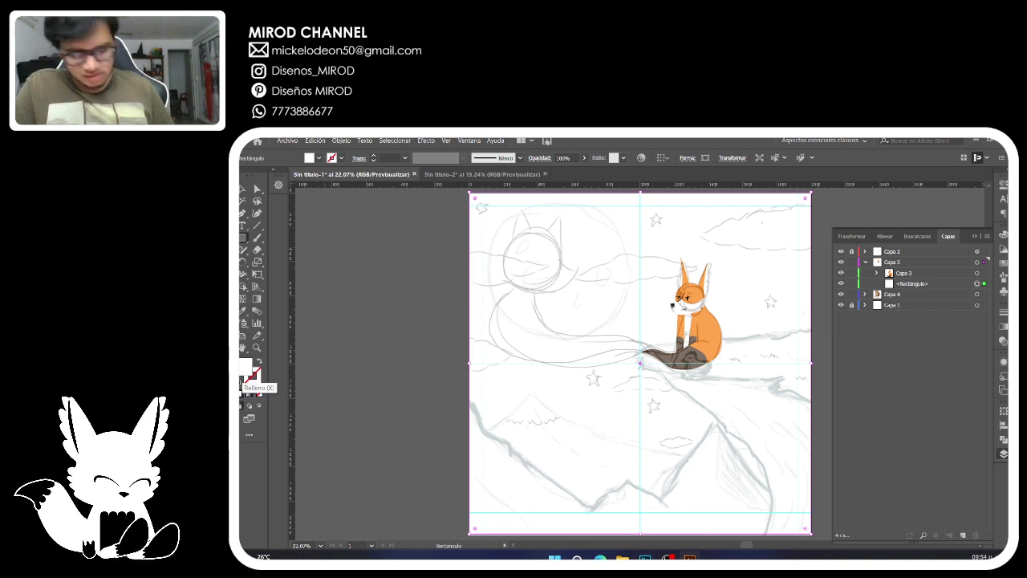
Fill the background rectangle with a vertical white-to-black linear gradient, white at the bottom and black at the top.
left_click(248, 393)
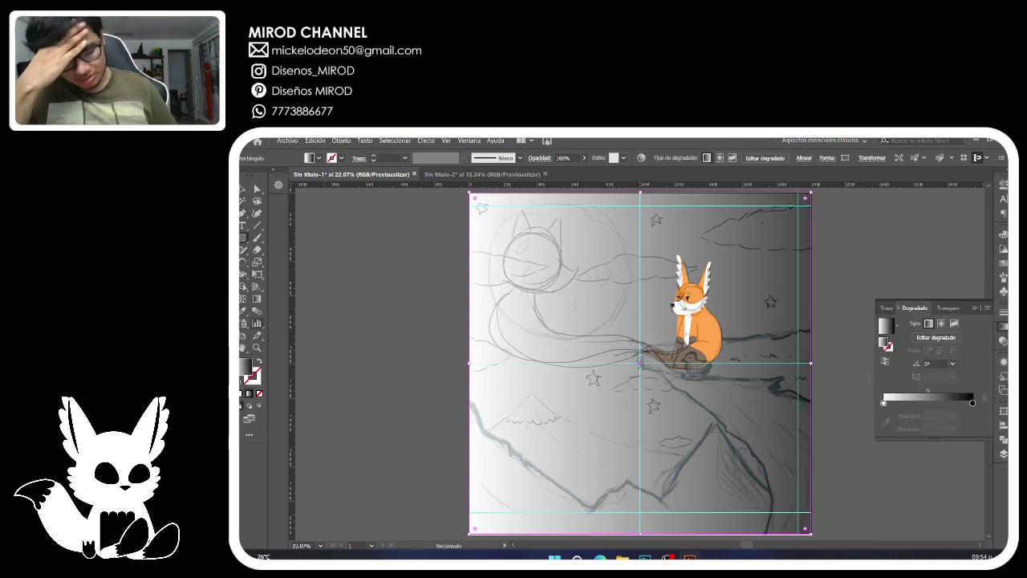
left_click(256, 298)
left_click_drag(639, 535, 639, 268)
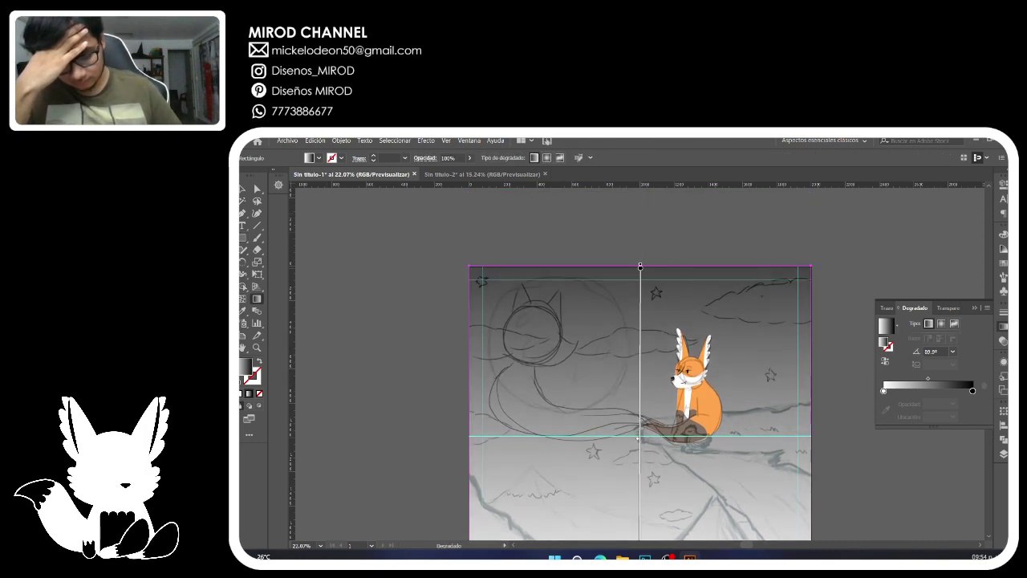
Change the black stop of the background gradient to the dark navy blue swatch.
key("ctrl+0")
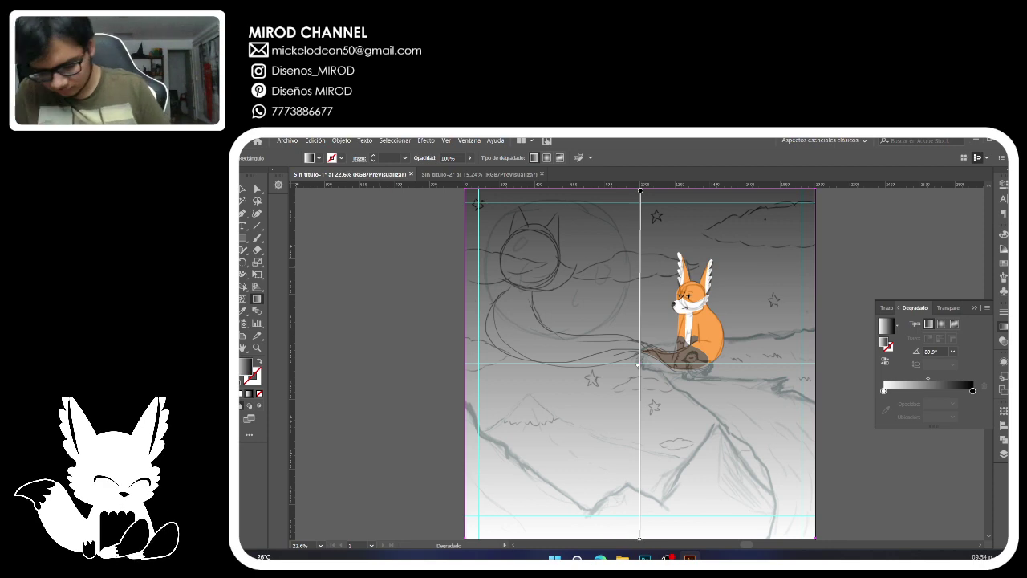
double_click(972, 391)
left_click(841, 445)
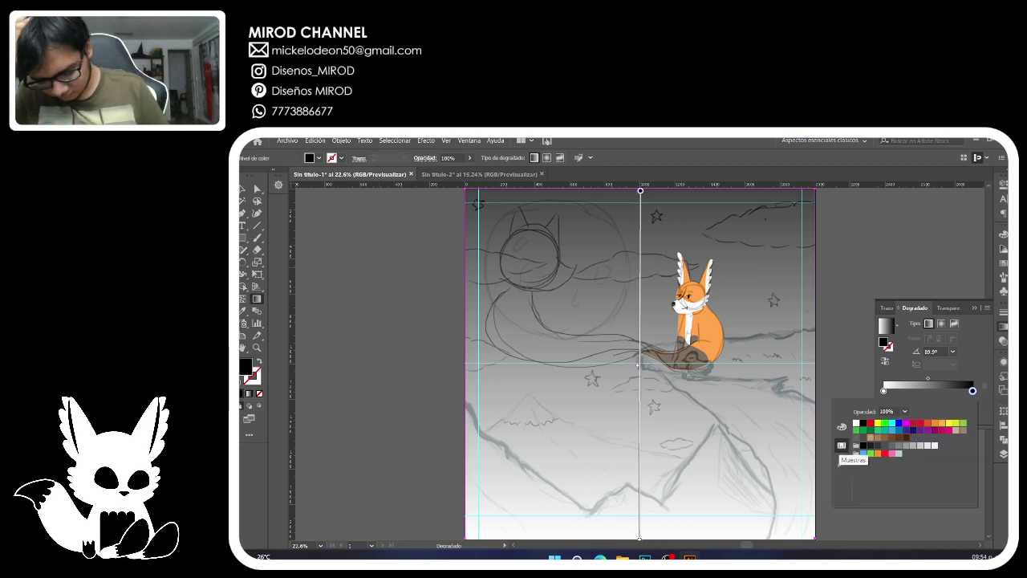
left_click(914, 430)
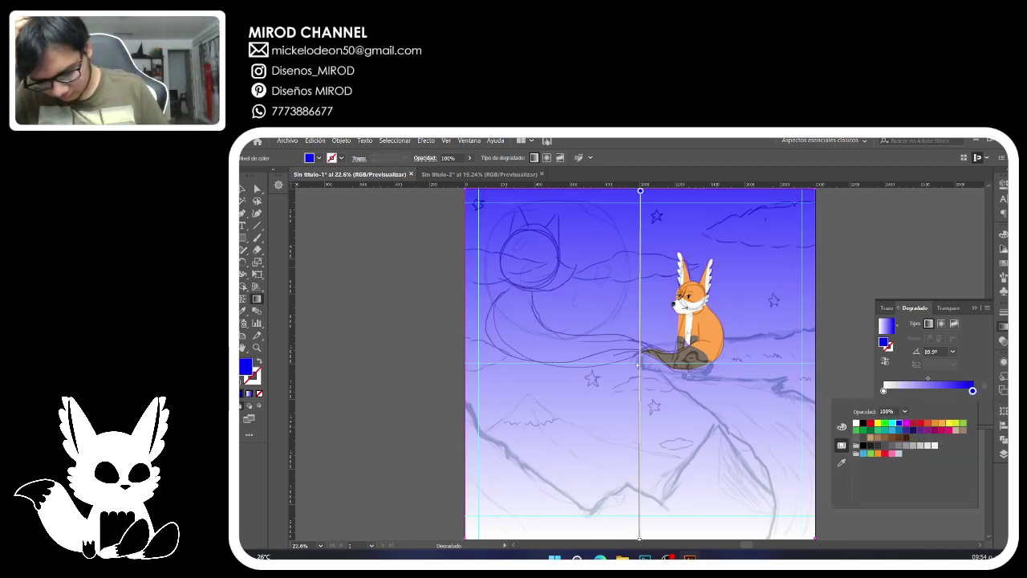
left_click(914, 430)
Change the white stop of the background gradient to the purple swatch.
left_click(884, 391)
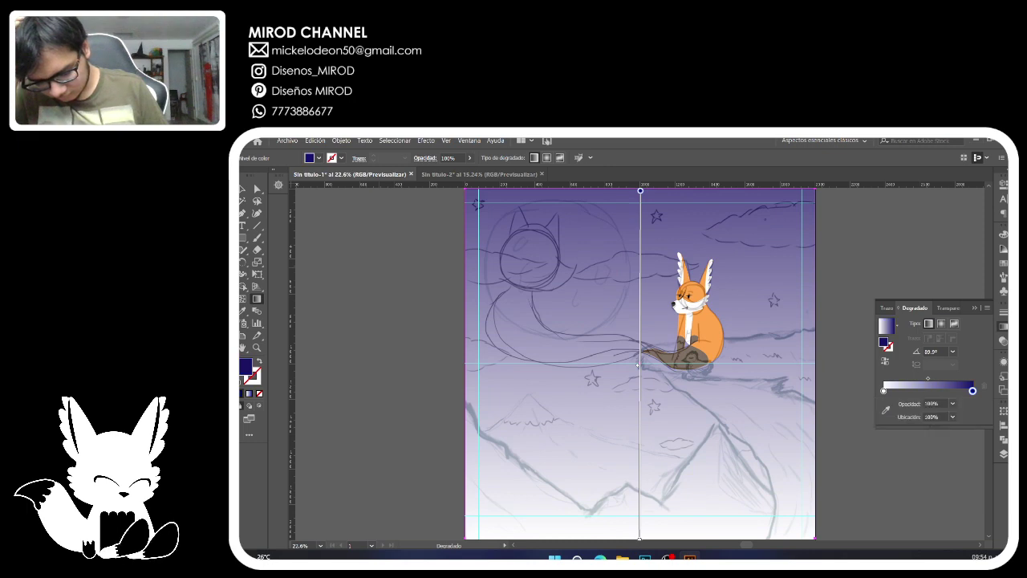
left_click(883, 391)
double_click(883, 390)
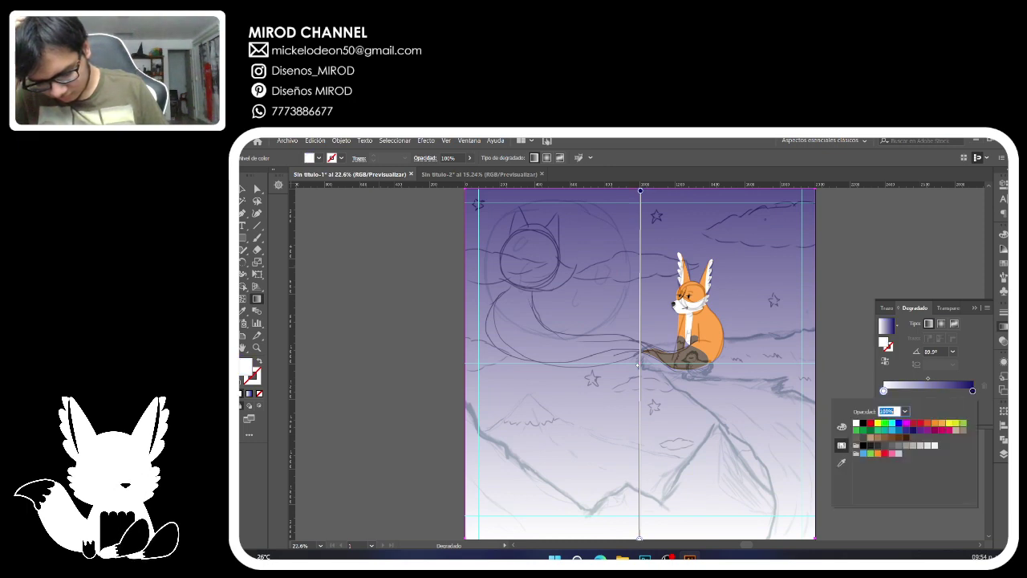
left_click(898, 430)
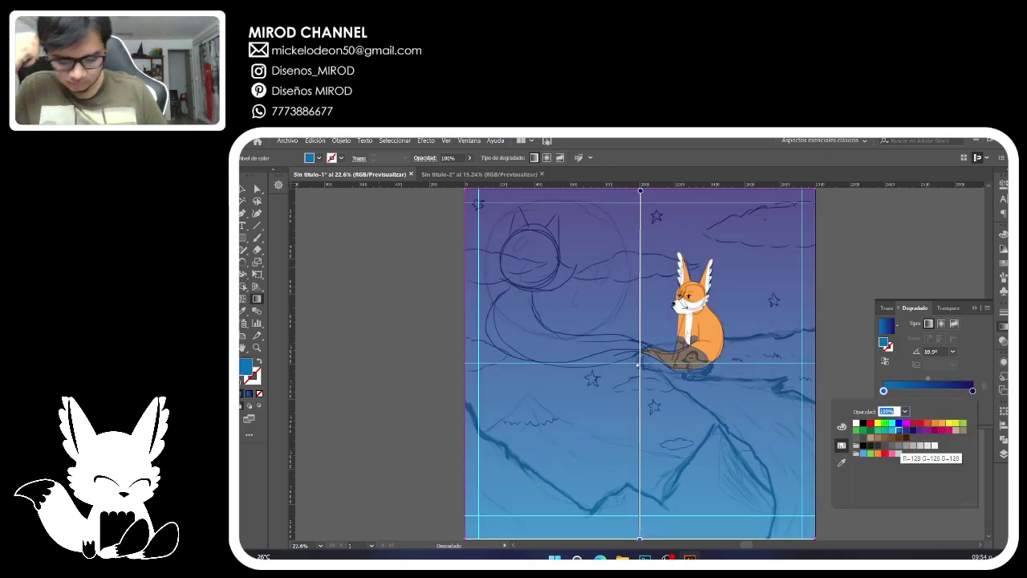
left_click(918, 430)
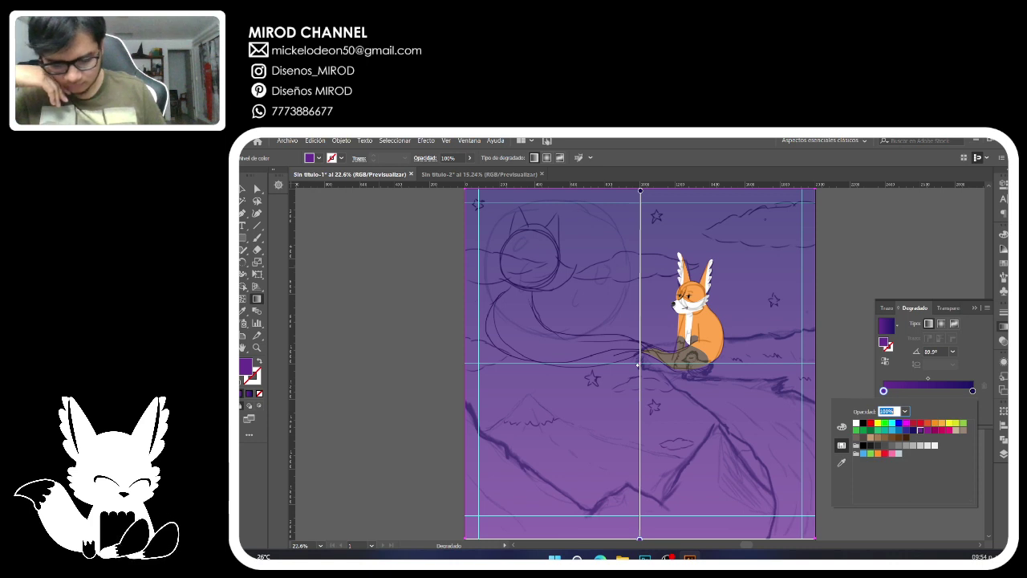
Add a middle stop at about 51% to the background gradient, colour it with the indigo blue swatch, and leave nothing selected.
left_click(927, 391)
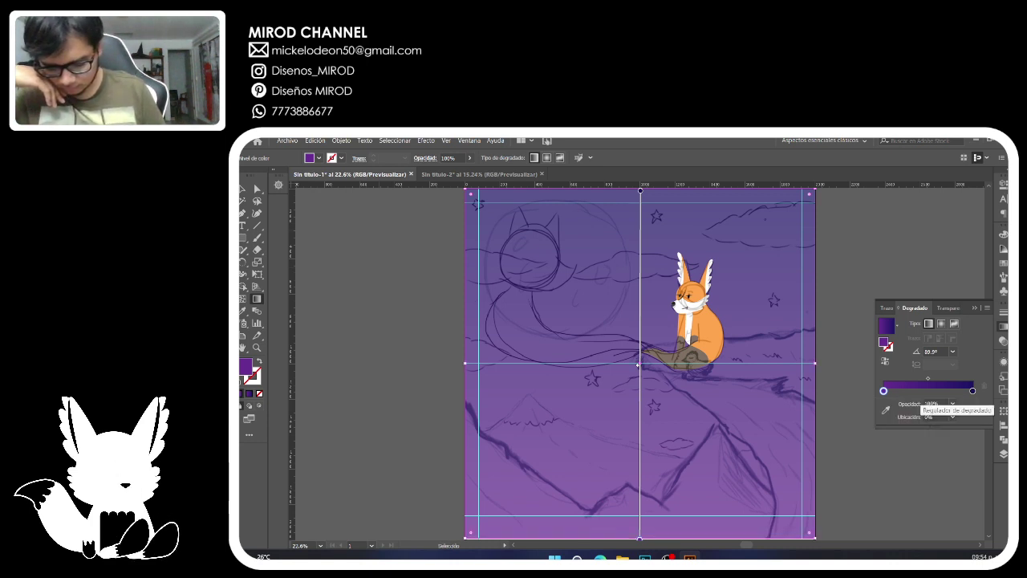
left_click(928, 391)
double_click(929, 391)
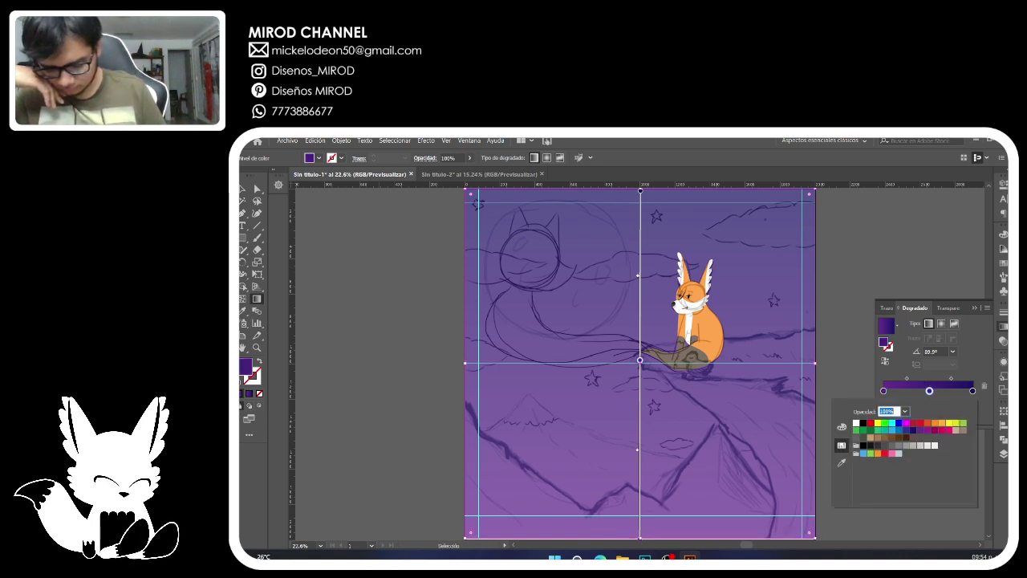
left_click(905, 430)
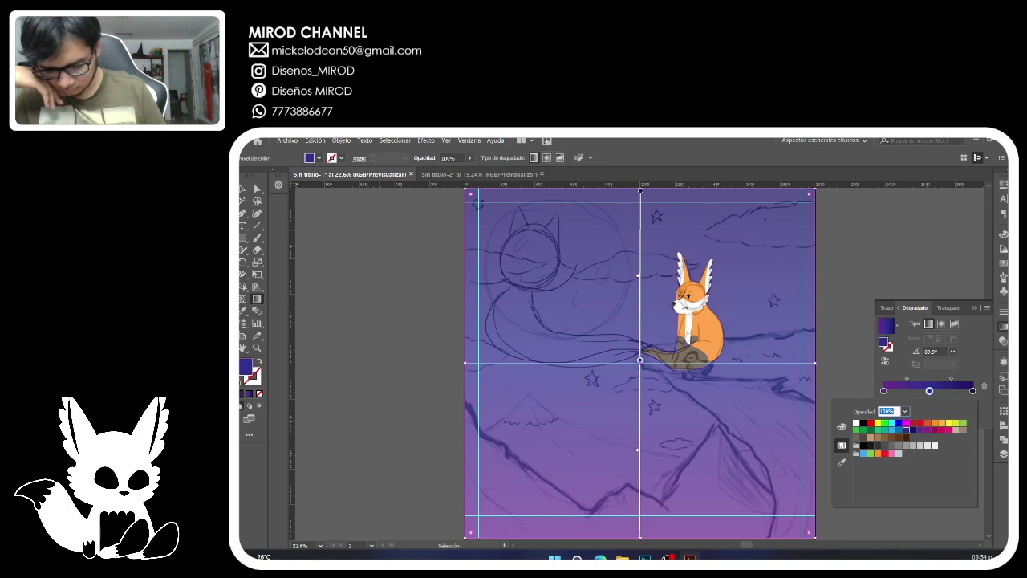
left_click(898, 430)
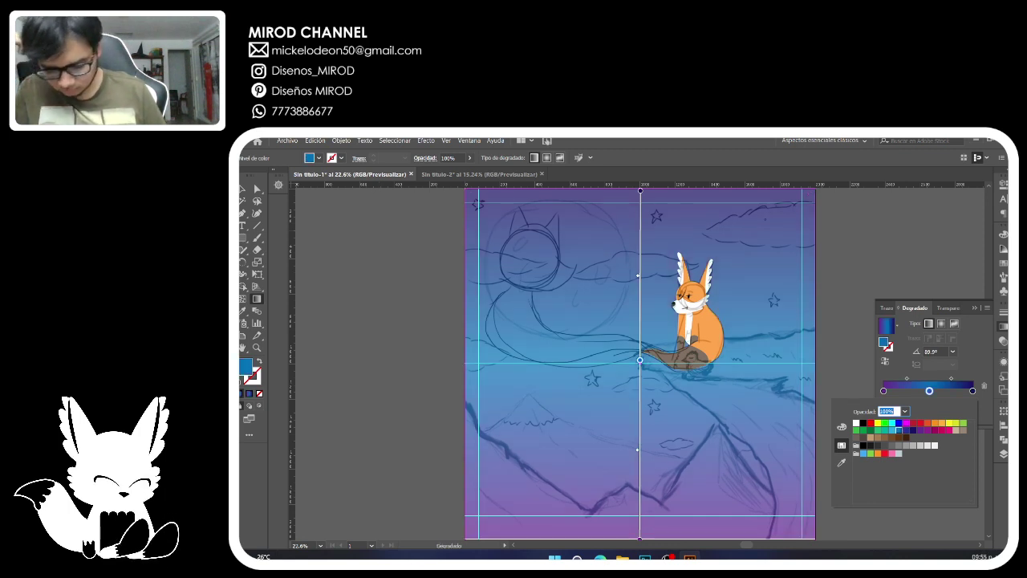
left_click(912, 430)
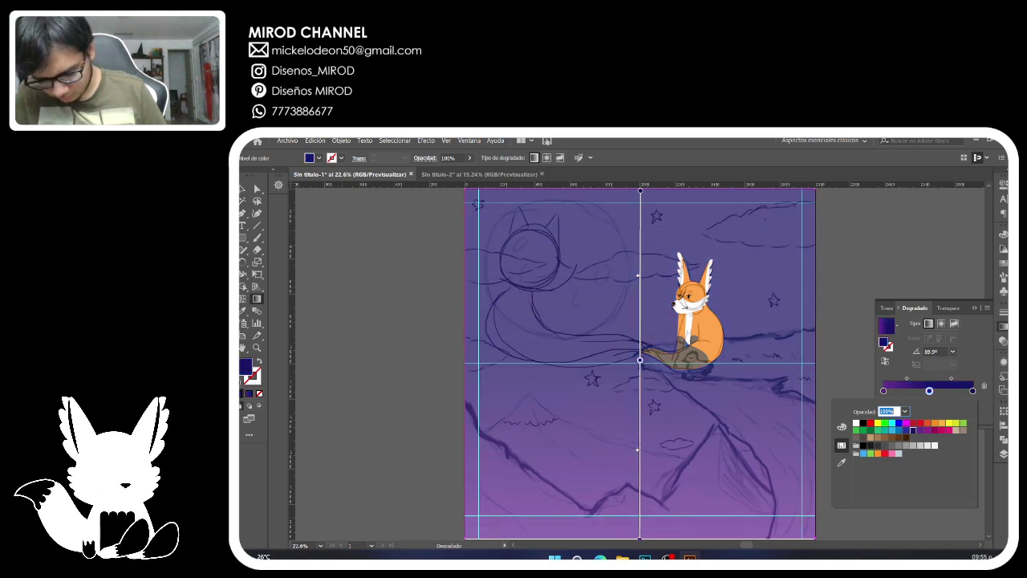
left_click(906, 430)
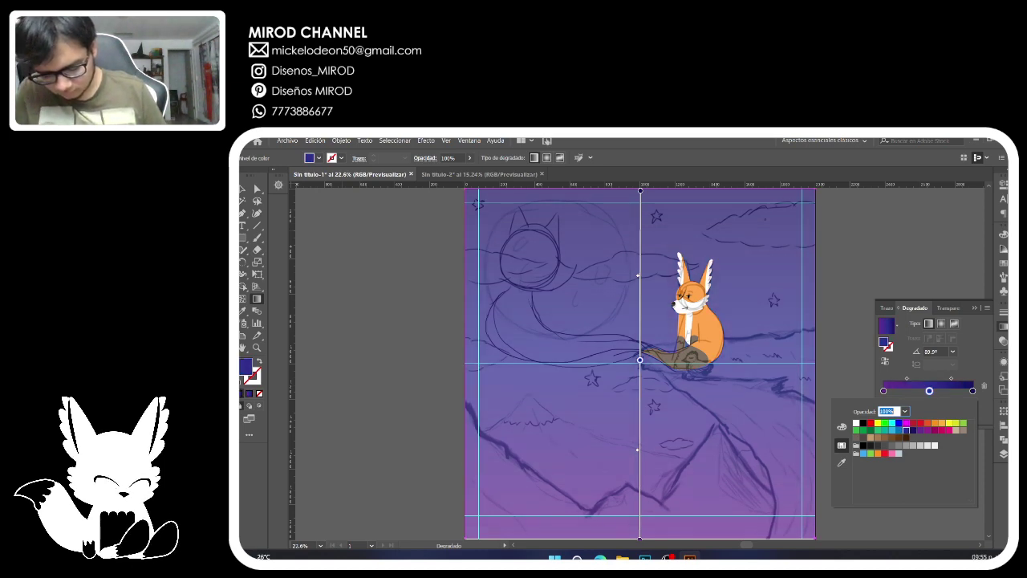
left_click(543, 460)
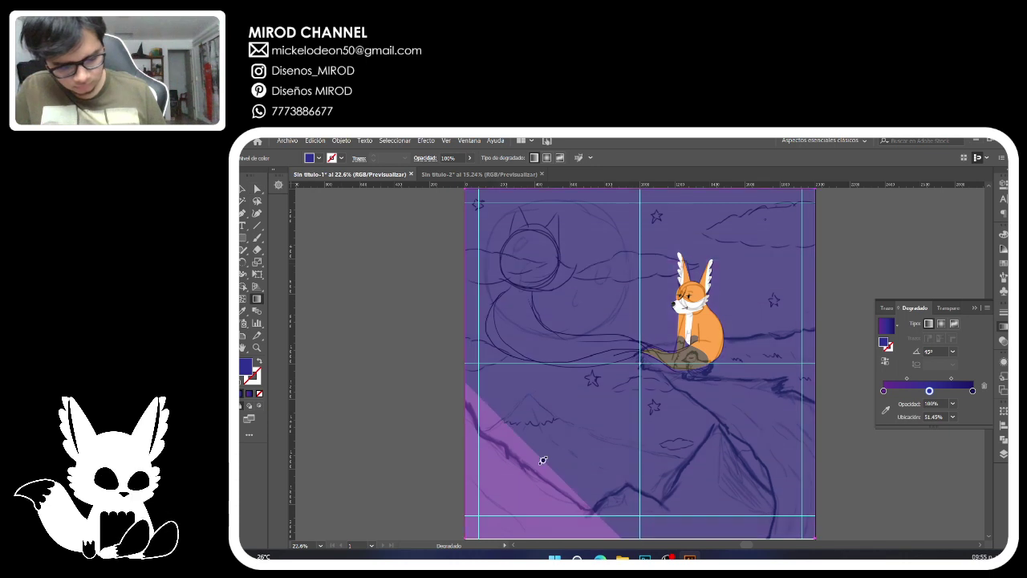
key("ctrl+z")
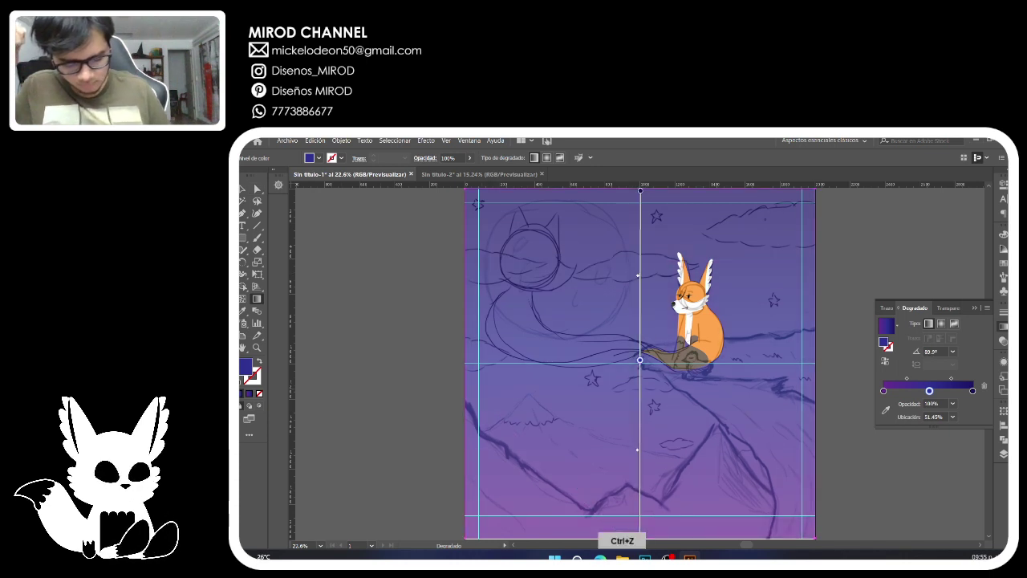
key("q")
key("a")
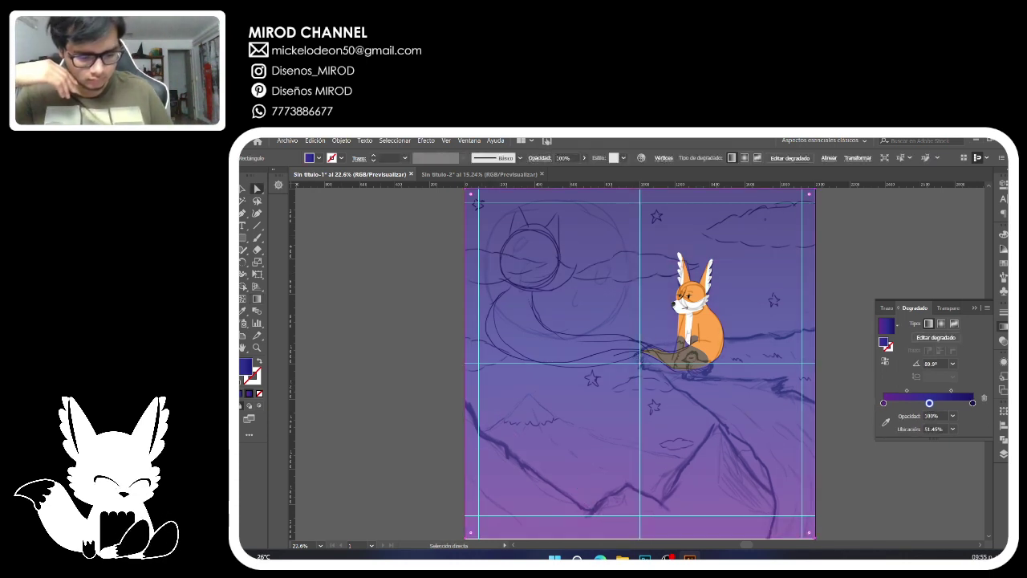
key("ctrl+shift+a")
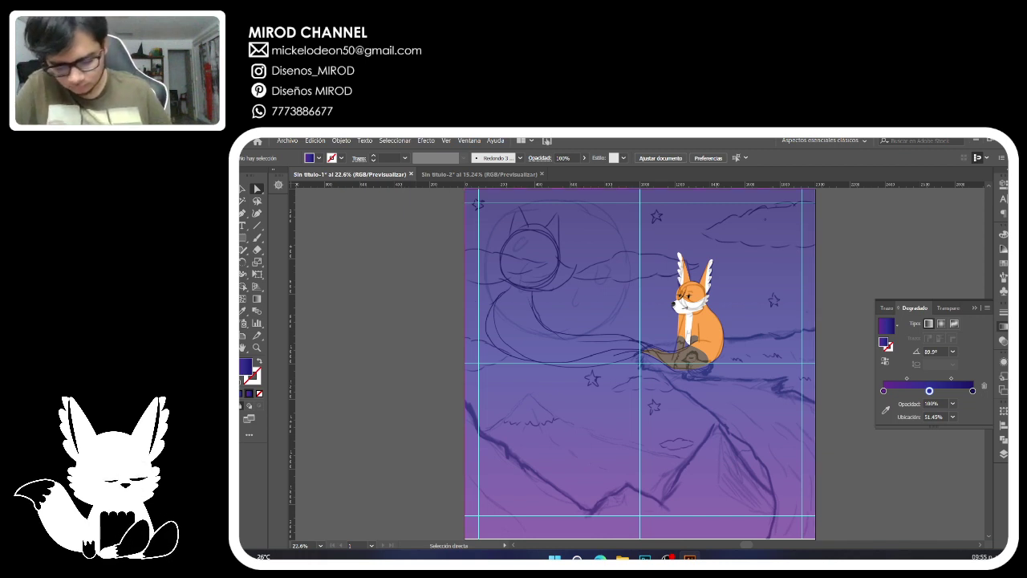
Paint a closed, puffy cloud outline with the Paintbrush over the sketched cloud beside the fox's ears.
left_click(1003, 453)
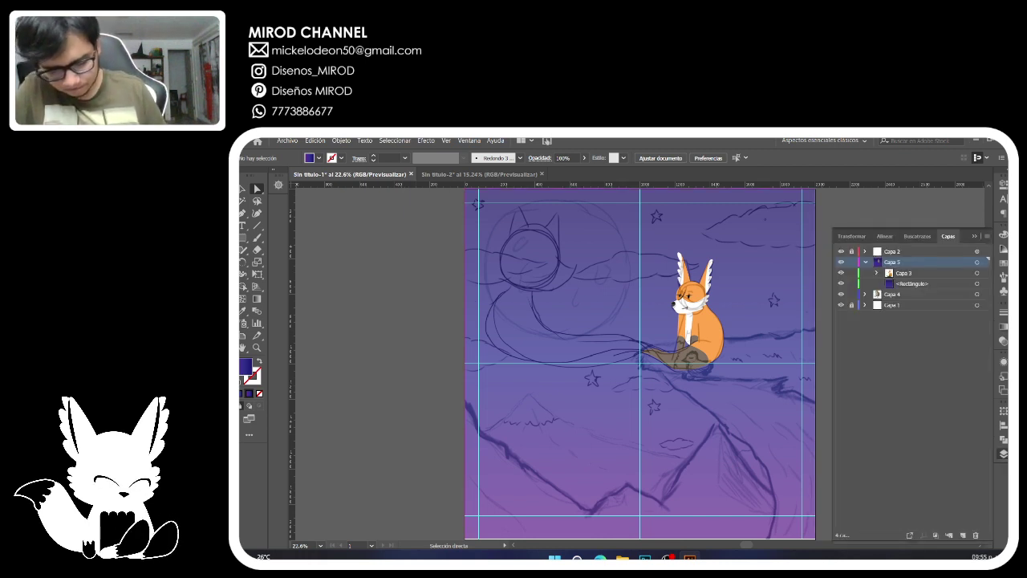
left_click(256, 237)
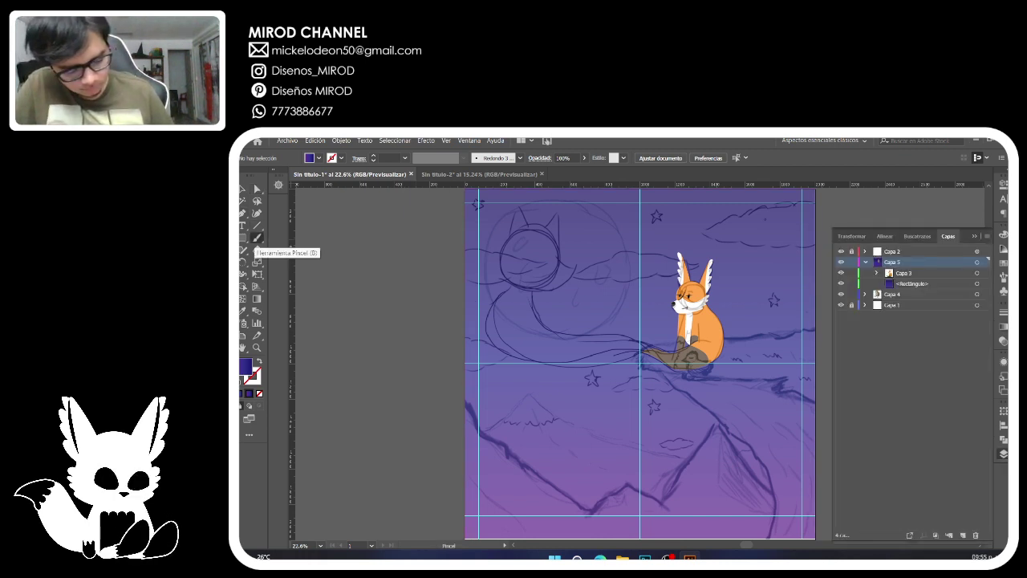
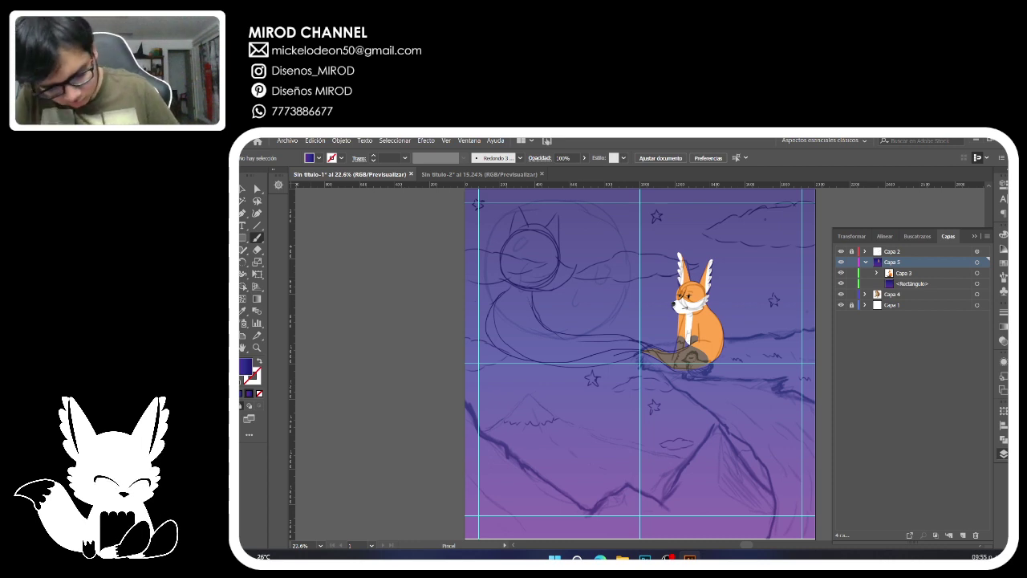
mouse_move(584, 269)
left_mouse_down()
mouse_move(637, 254)
mouse_move(708, 261)
left_mouse_up()
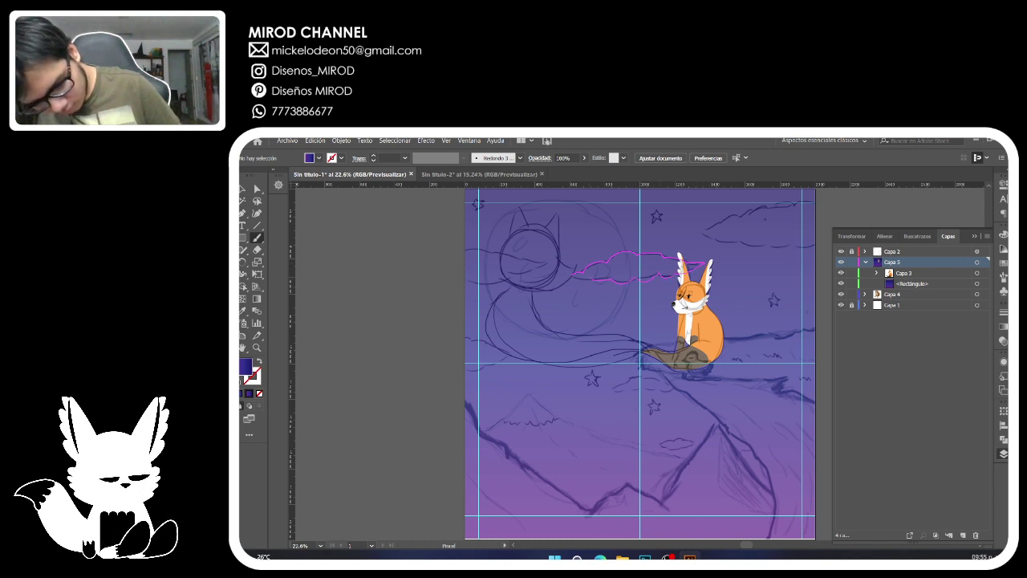
left_click_drag(572, 277, 569, 275)
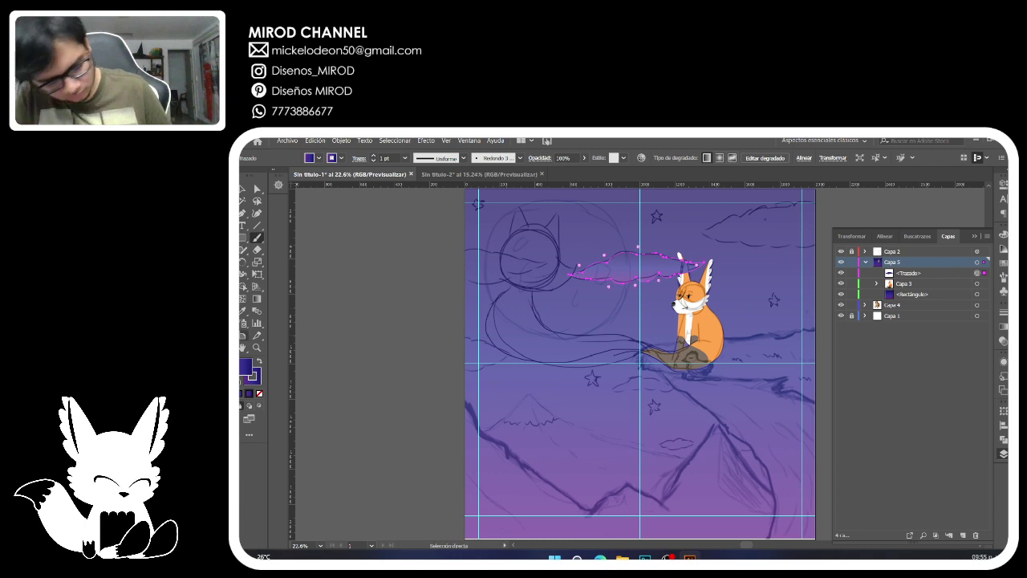
Remove the cloud's stroke and fill the cloud with solid white FFFFFF.
left_click(255, 377)
left_click(260, 393)
double_click(245, 367)
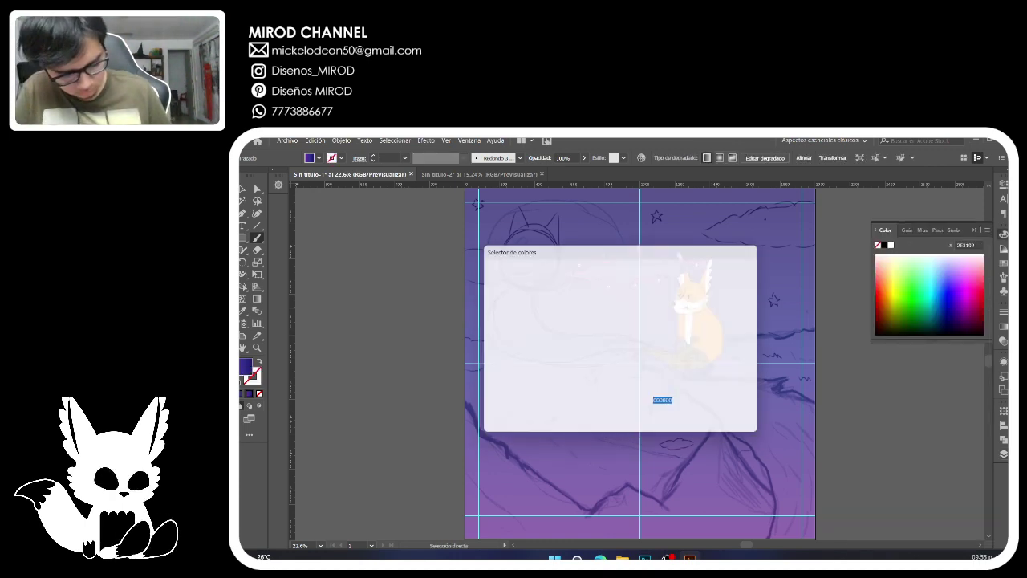
left_click(490, 285)
left_click_drag(490, 284, 486, 278)
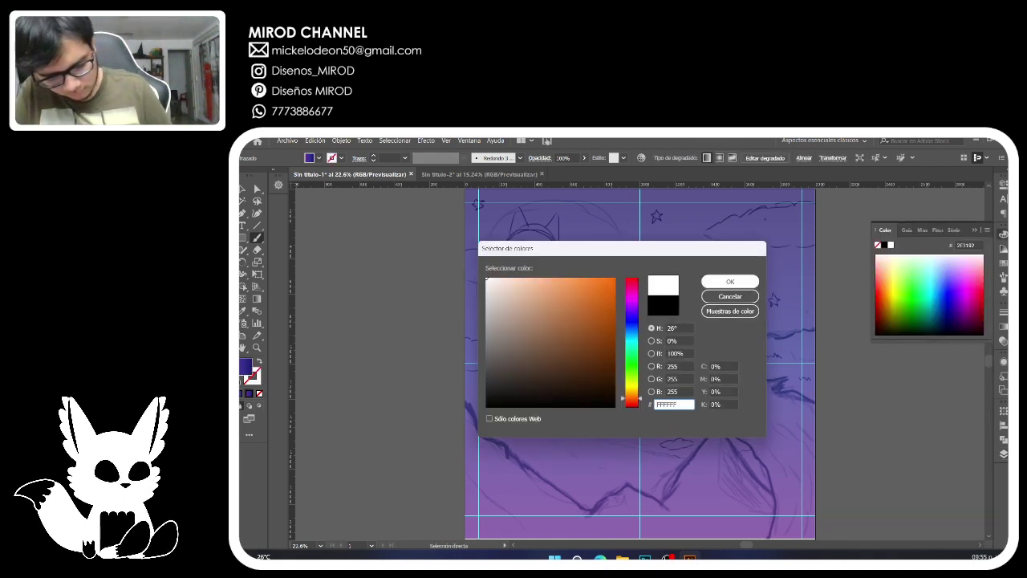
left_click(729, 282)
key("ctrl")
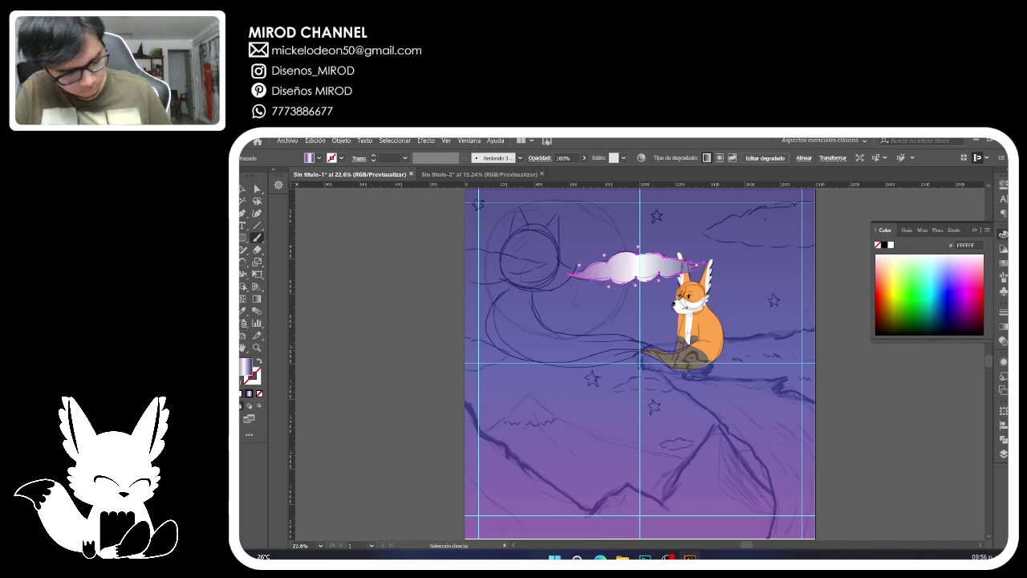
key("b")
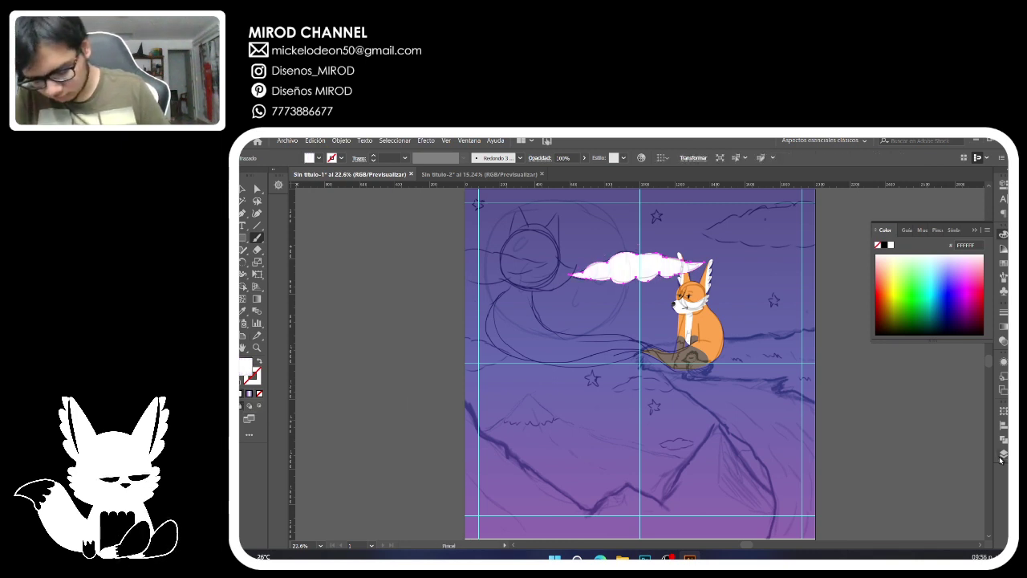
Send the cloud behind the fox and move it with the background rectangle into a new sublayer below Capa 3.
left_click(1003, 454)
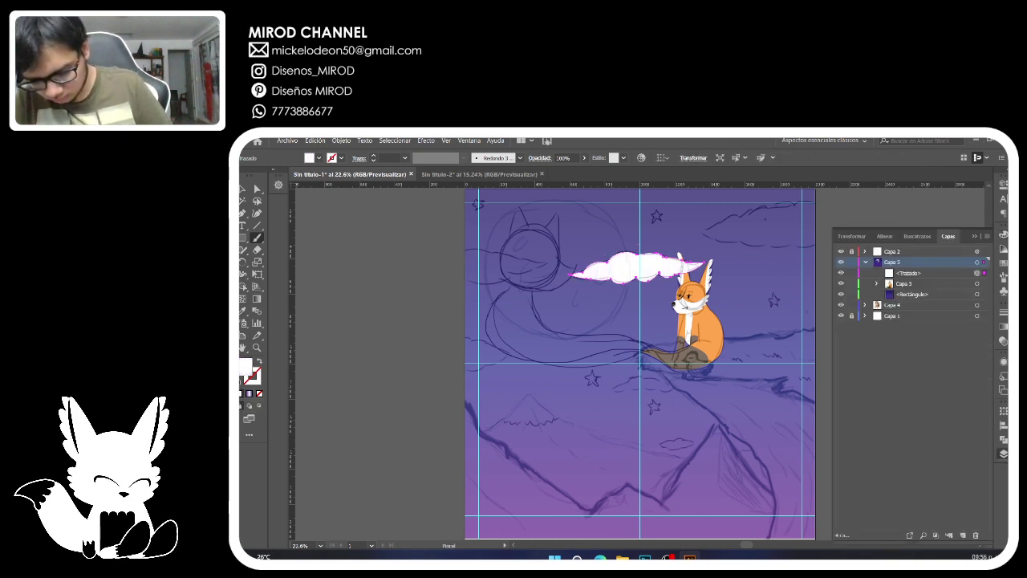
key("ctrl+bracketleft")
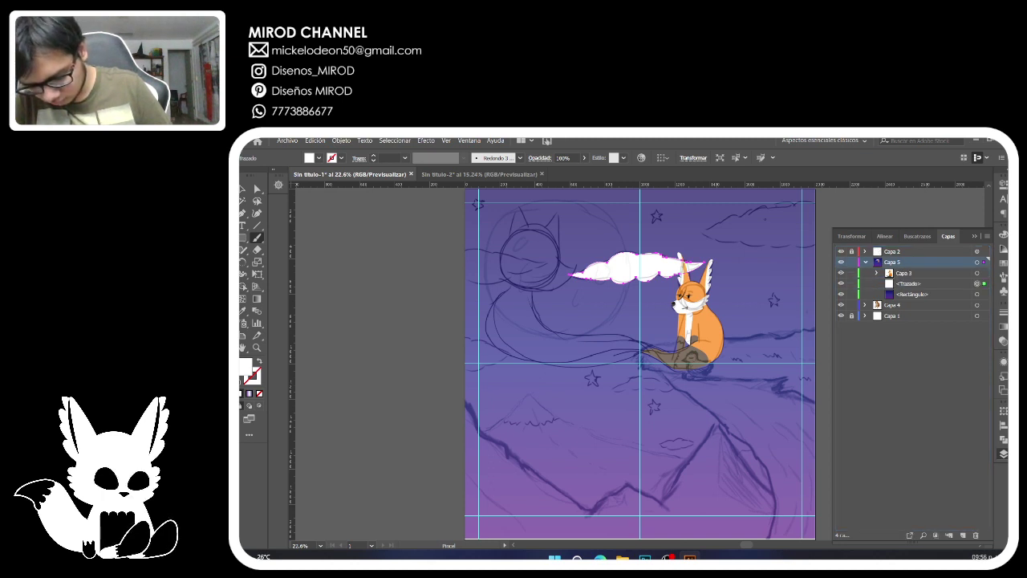
left_click(949, 535)
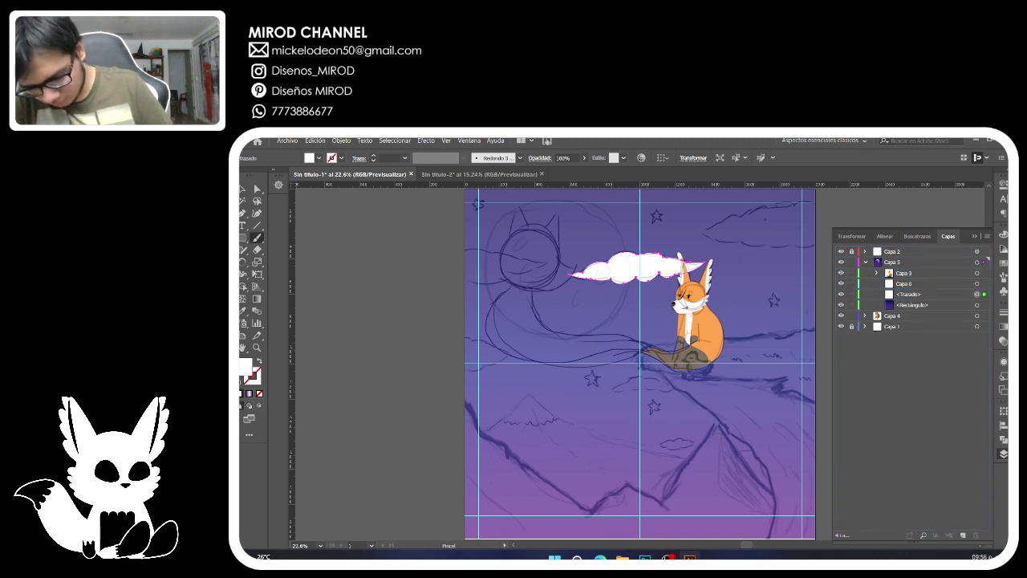
left_click_drag(908, 294, 905, 283)
left_click_drag(912, 295, 905, 283)
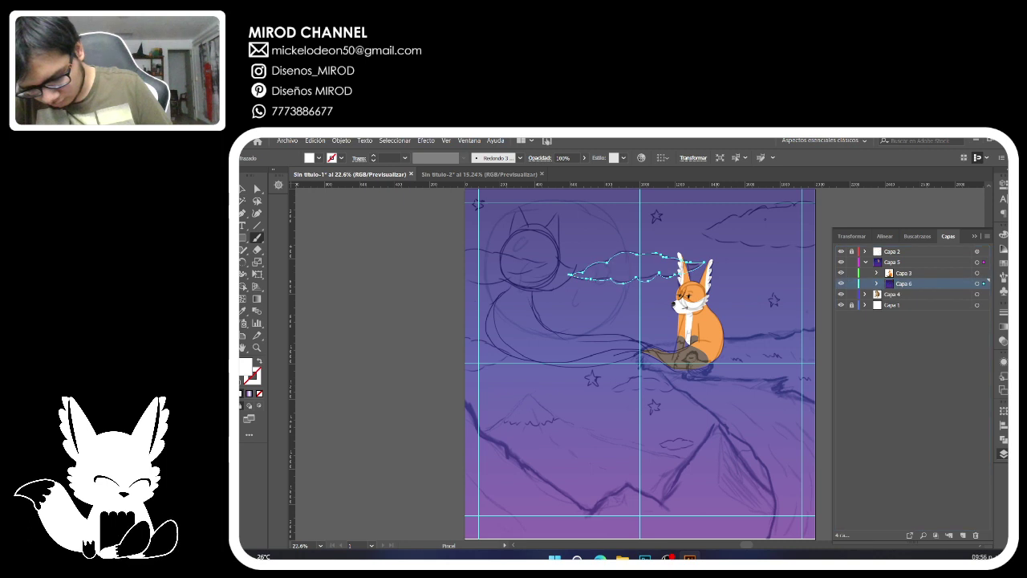
left_click(876, 284)
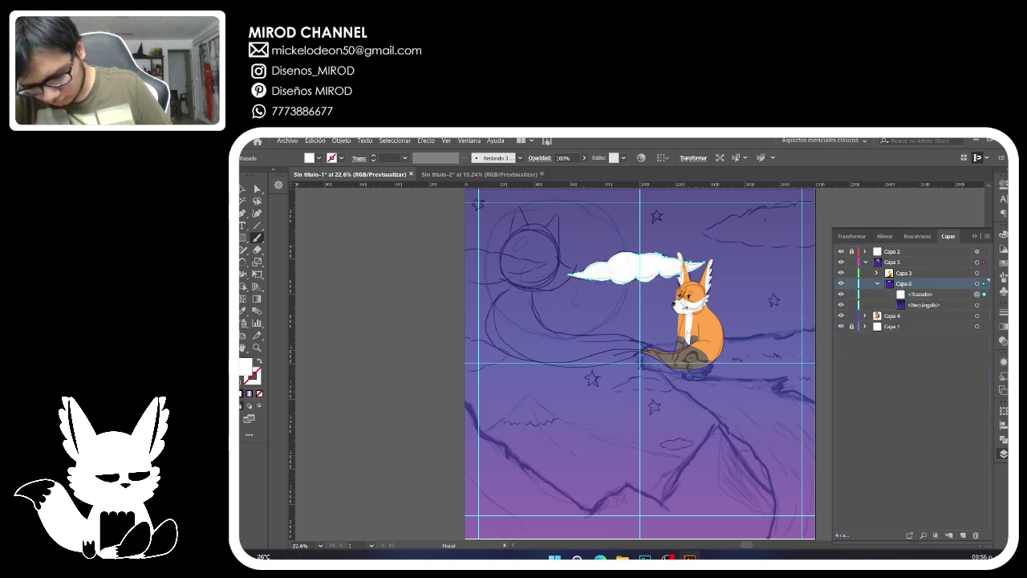
Duplicate the white cloud in place and move the copy up to the artboard's upper right edge.
left_click(242, 189)
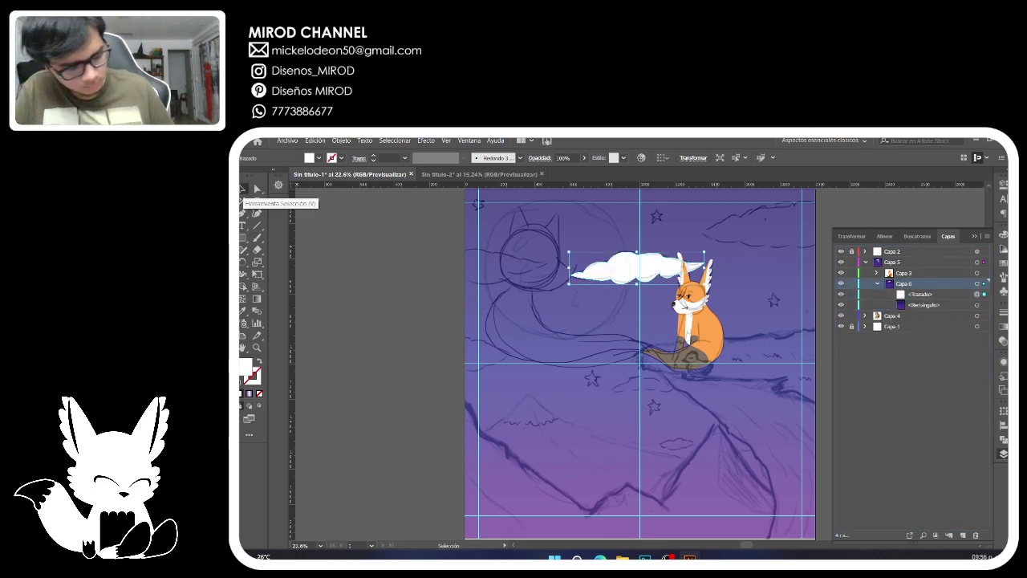
key("ctrl+c")
key("ctrl+f")
left_click_drag(613, 272, 763, 231)
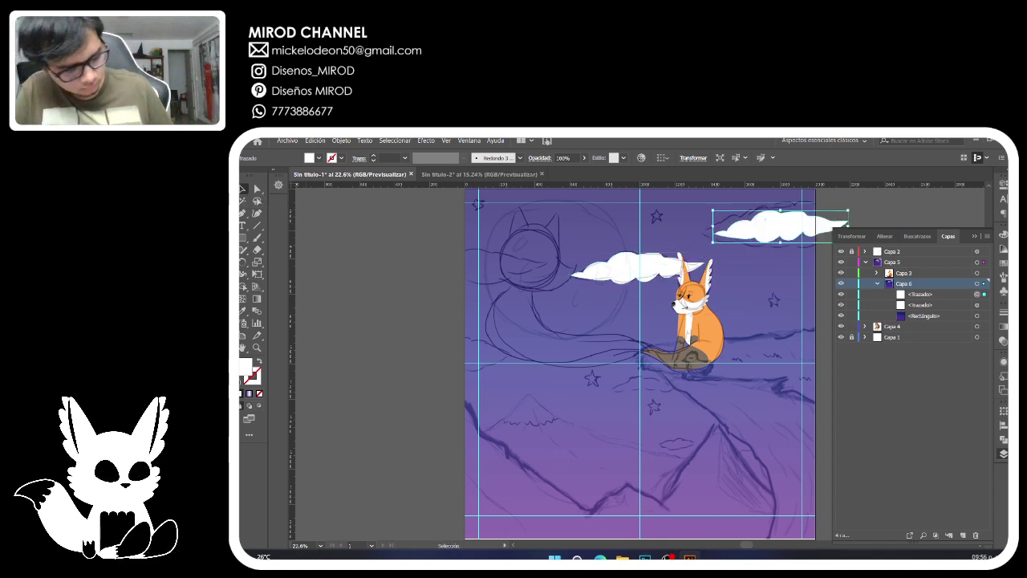
Duplicate the upper right cloud across to the artboard's upper left edge, and shift the cloud behind the fox slightly down.
key("ctrl+c")
key("ctrl+f")
left_click_drag(758, 232, 447, 232)
left_click_drag(627, 270, 626, 283)
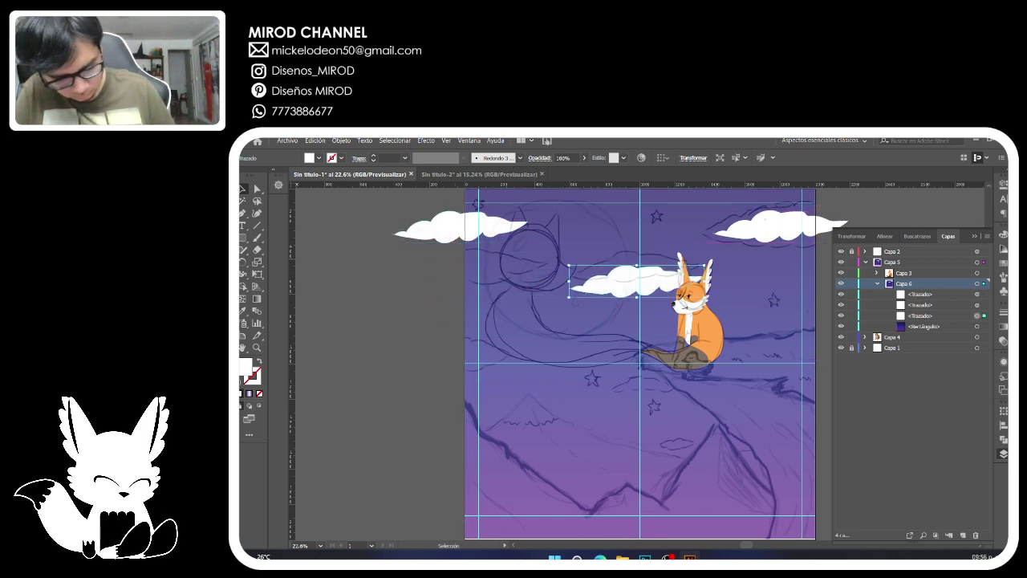
left_click(450, 231)
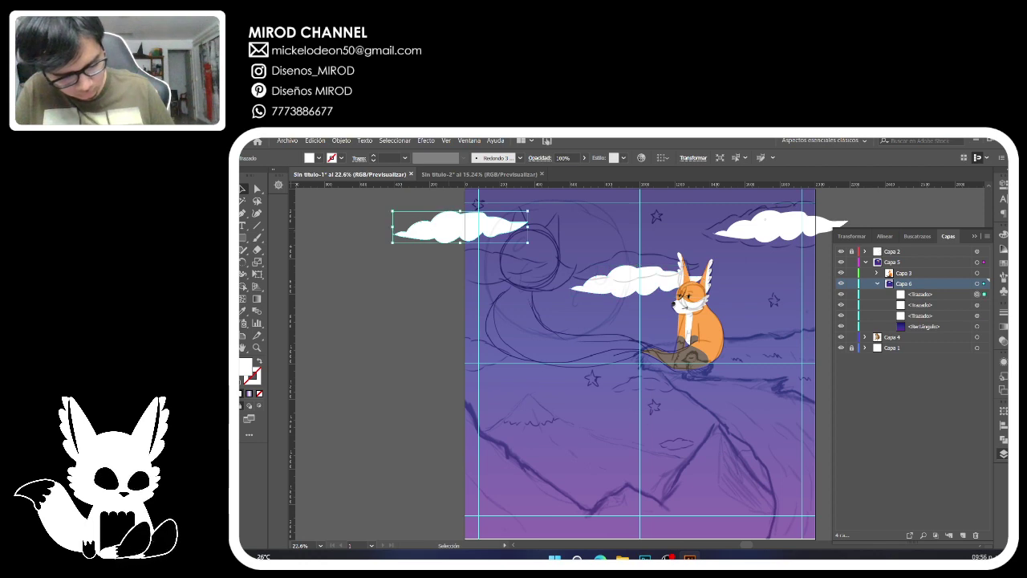
Duplicate the upper left cloud down to the middle of the artboard's left edge, and enlarge the upper right cloud.
key("ctrl+f")
left_click_drag(449, 230, 429, 358)
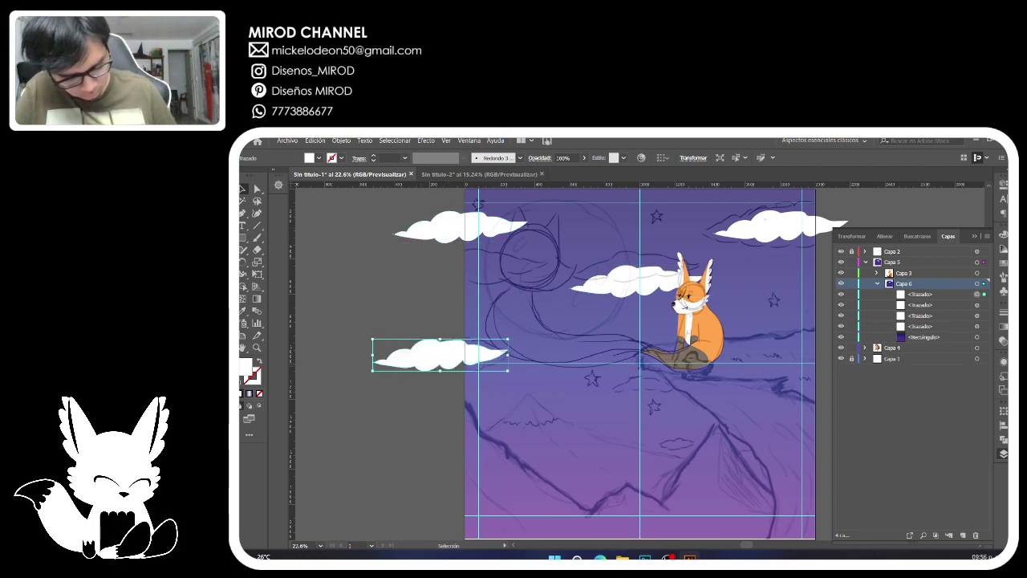
left_click(777, 226)
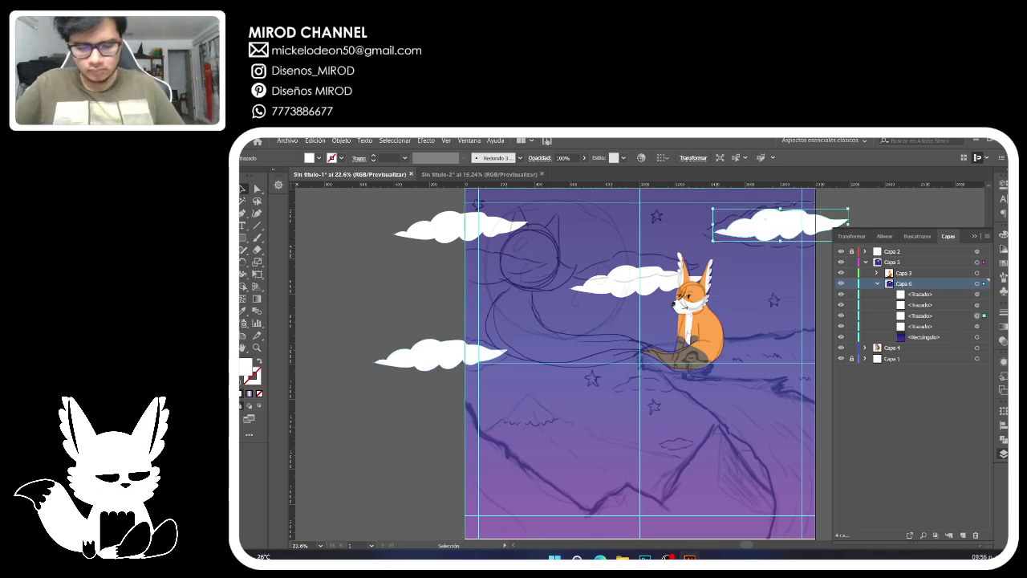
key("alt")
left_click_drag(712, 241, 688, 246)
Shift the upper left cloud slightly outward and scale it down proportionally from its centre.
left_click_drag(458, 228, 452, 229)
key("alt")
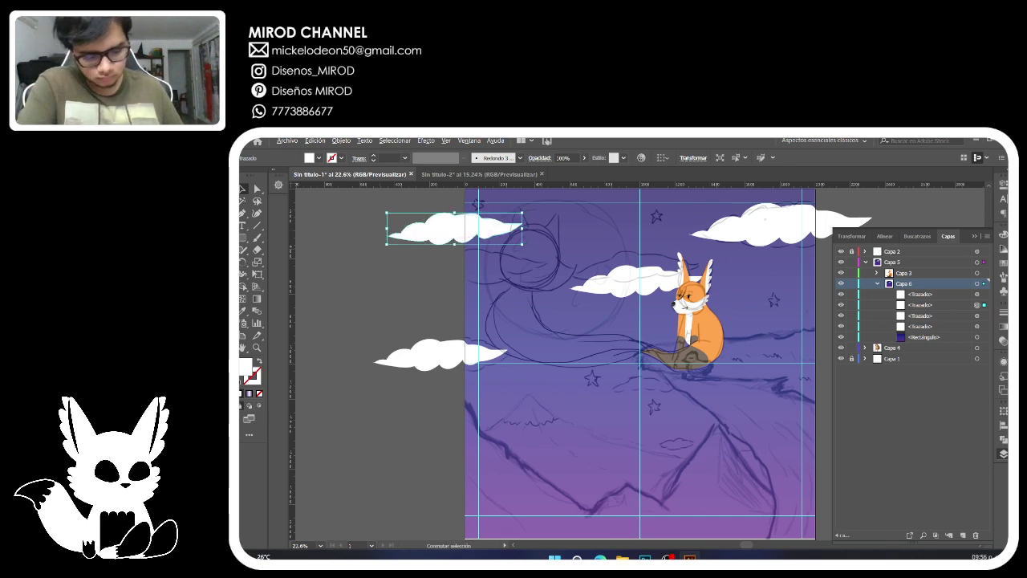
left_click_drag(387, 244, 451, 228)
Duplicate the cloud on the middle left edge to just below the fox, and scale the copy to about half size.
left_click(438, 360)
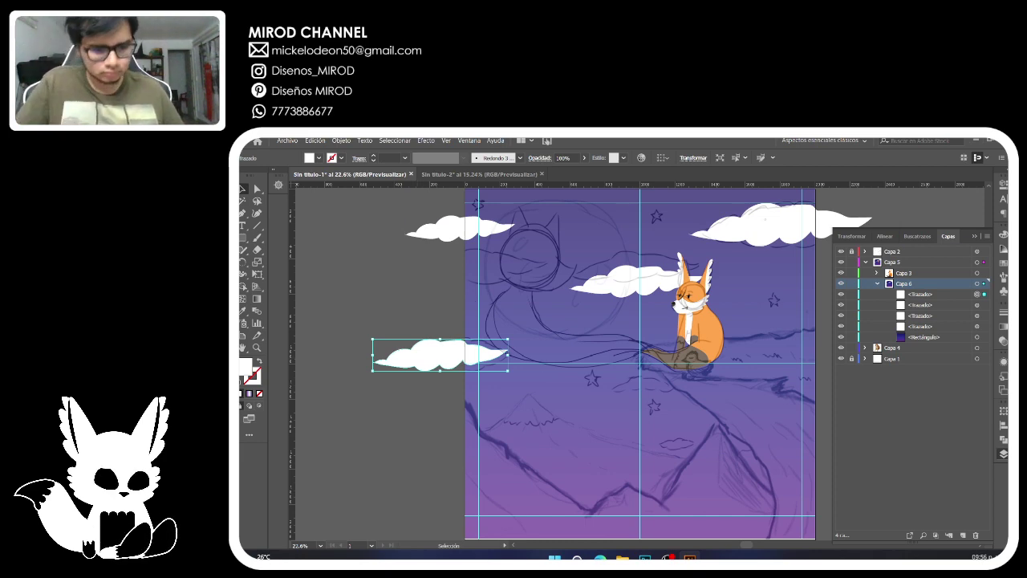
left_click_drag(440, 355, 652, 384)
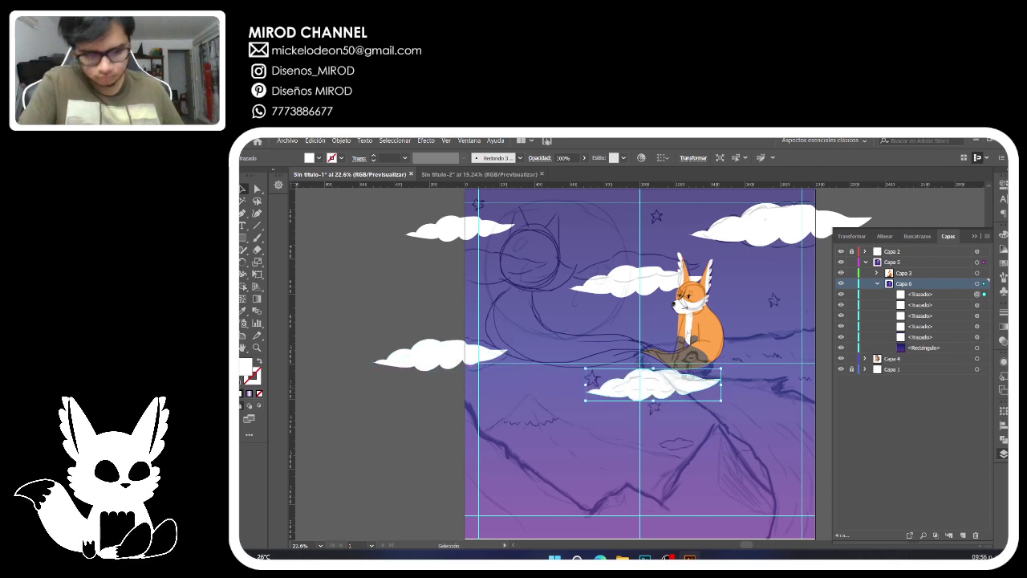
left_click_drag(585, 401, 633, 386)
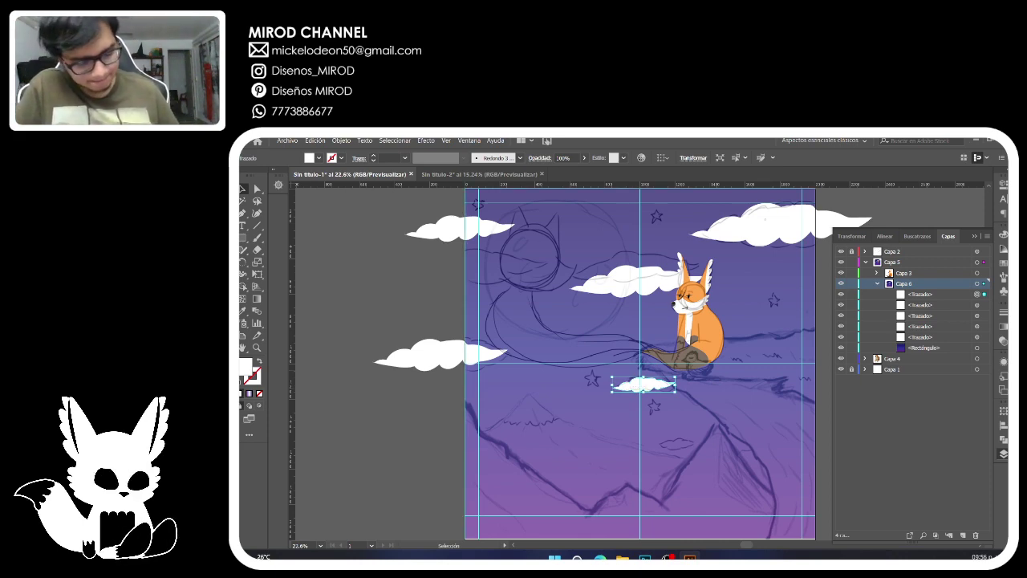
Draw a small white star with the Star tool, scale it down and fit it over the sketched star above the fox.
left_click(244, 238)
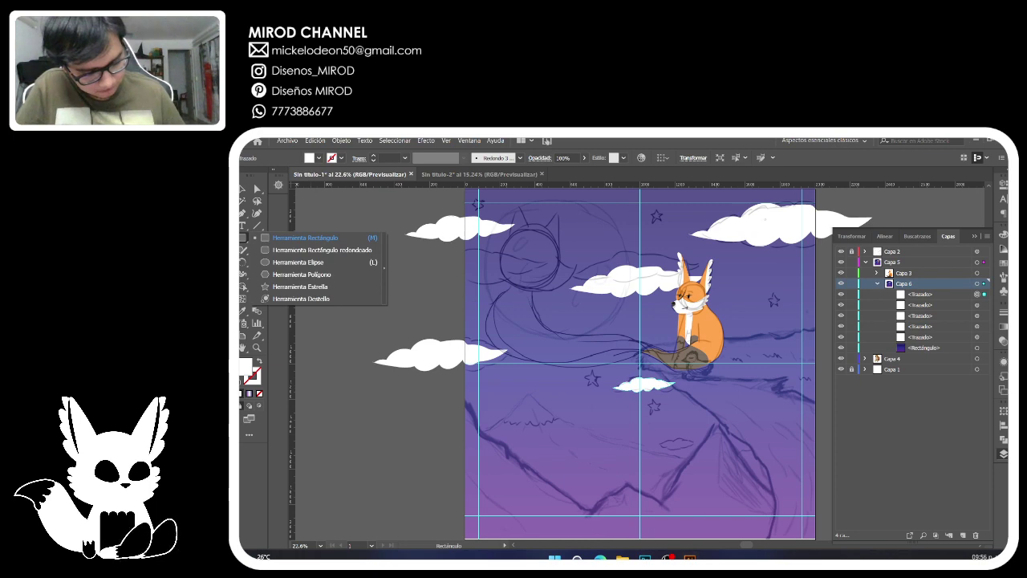
left_click(300, 287)
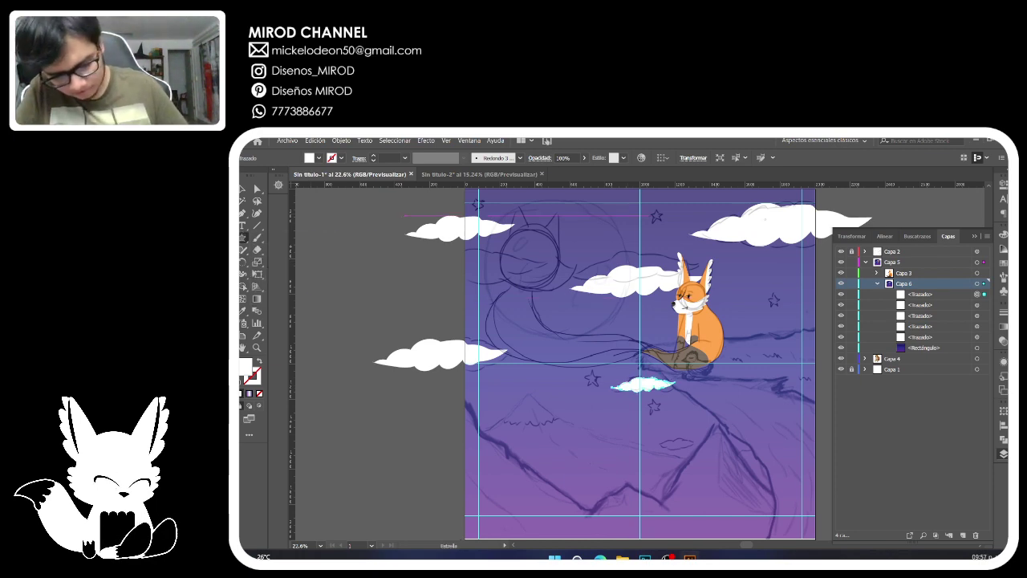
left_click_drag(648, 211, 658, 215)
left_click(243, 189)
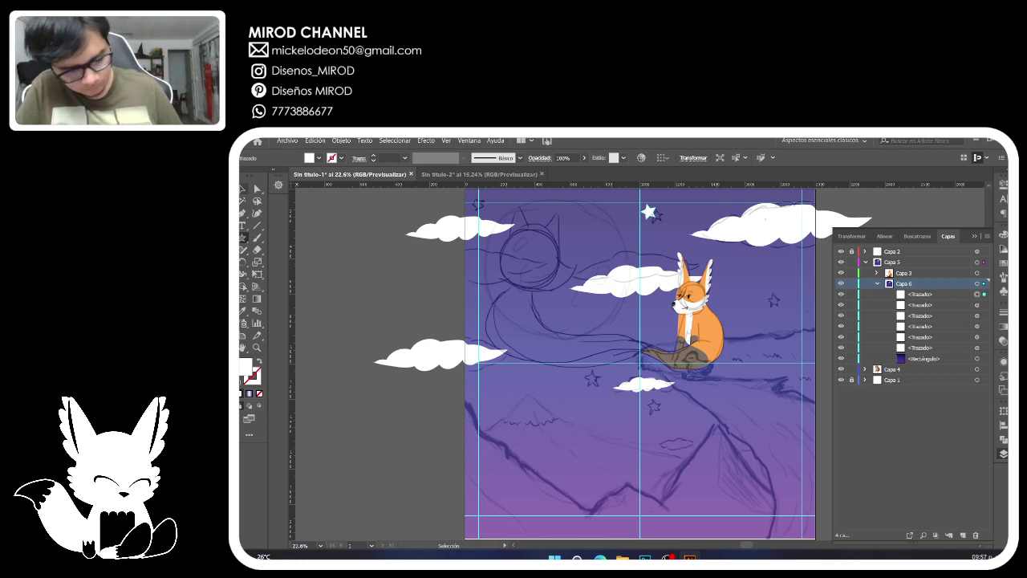
left_click(648, 211)
key("alt")
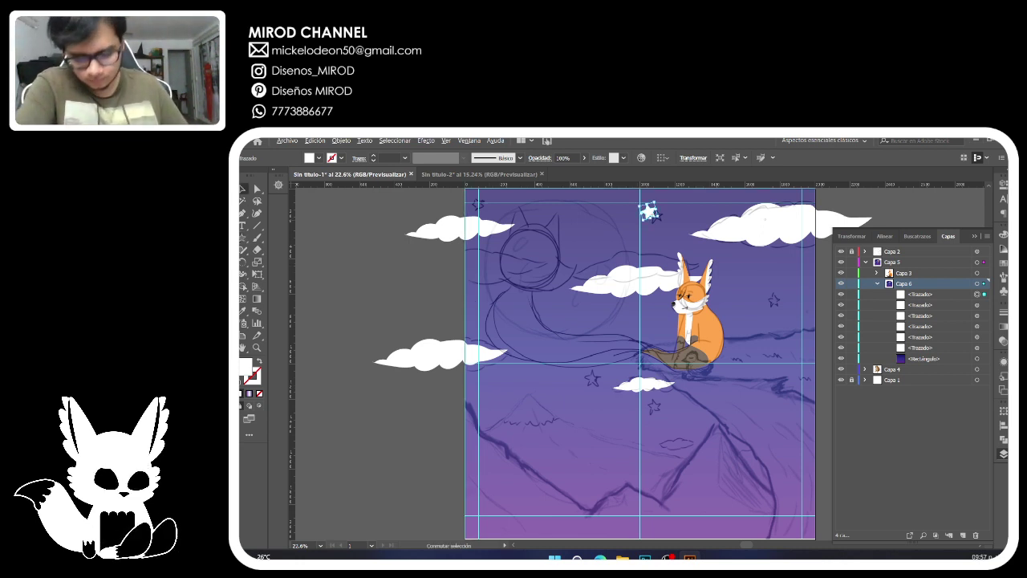
left_click_drag(648, 211, 654, 215)
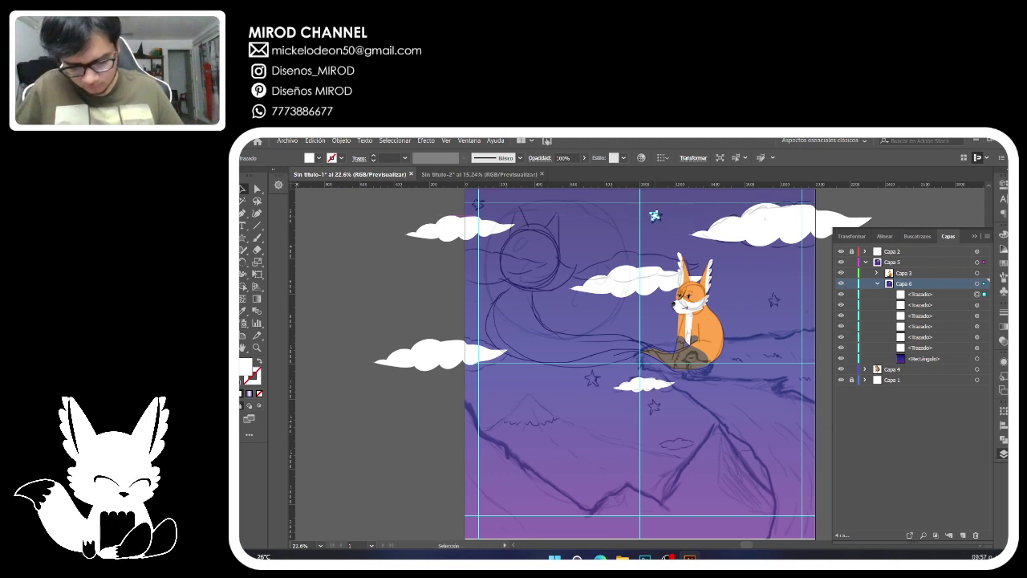
key("ctrl+shift+a")
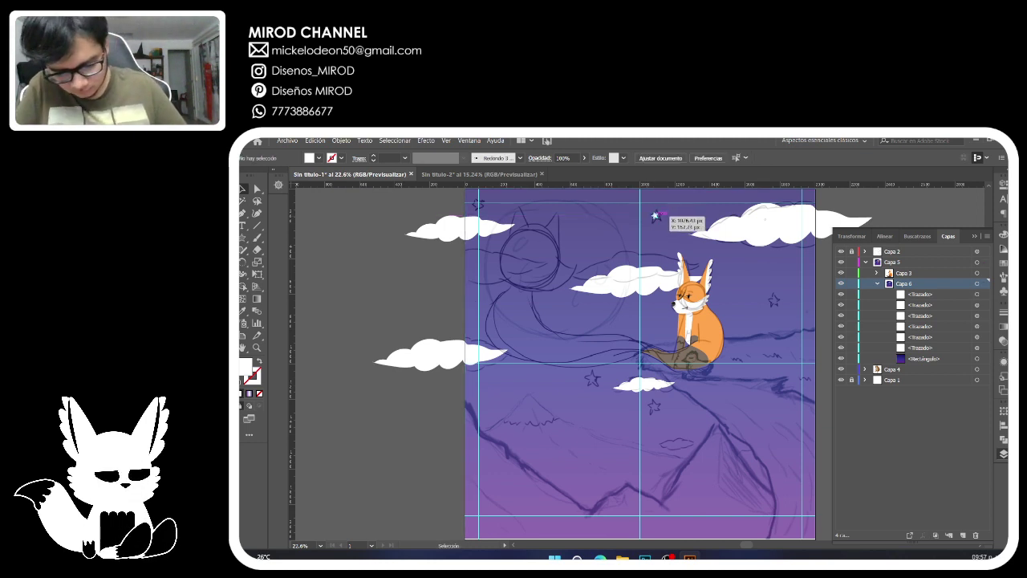
Duplicate the star onto the sketched star to the right of the fox, and place another copy in the sky beside its ears.
left_click(654, 215)
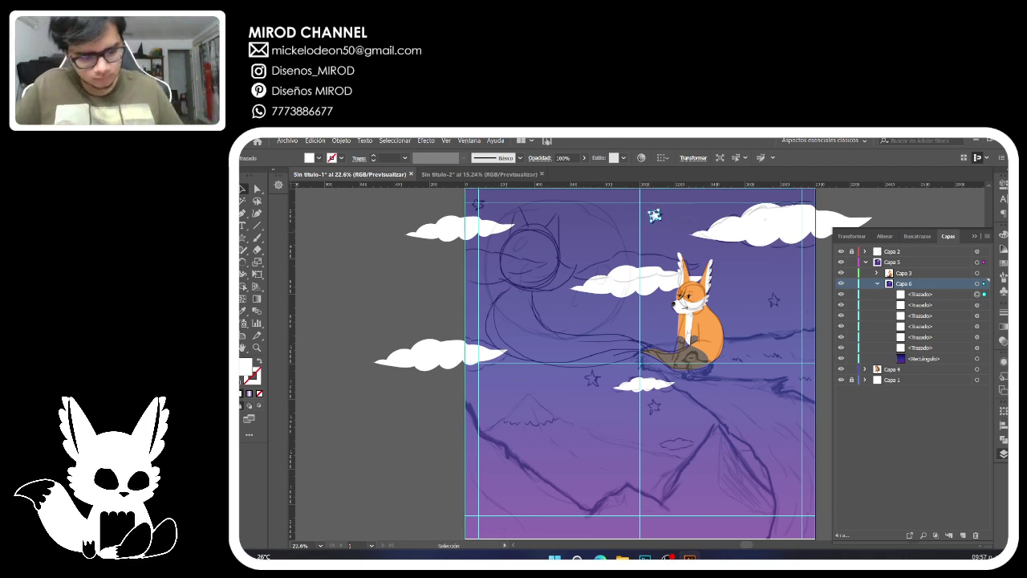
key("ctrl+c")
key("ctrl+f")
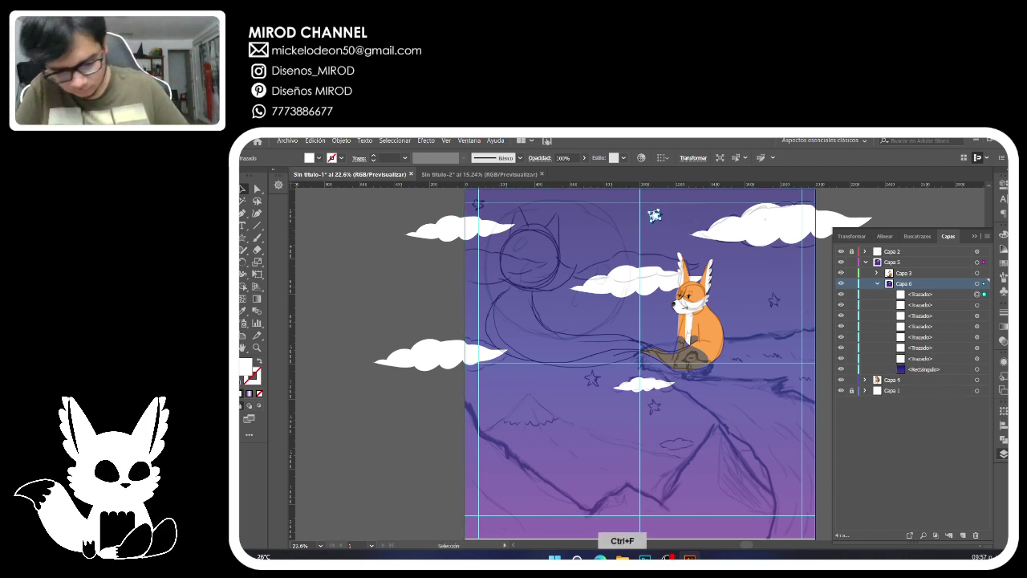
left_click_drag(655, 215, 773, 299)
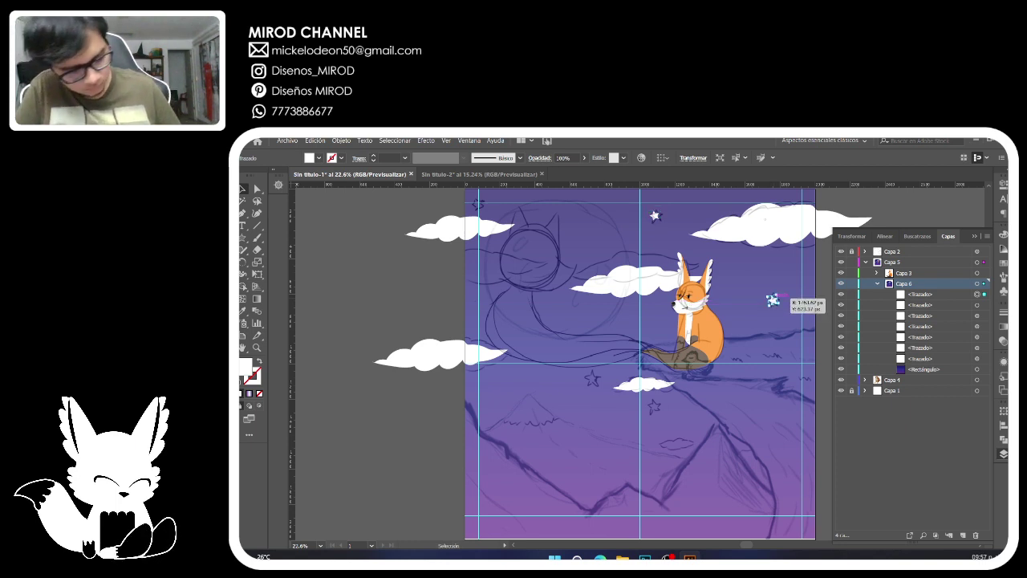
key("ctrl+c")
key("ctrl+f")
left_click_drag(773, 300, 734, 258)
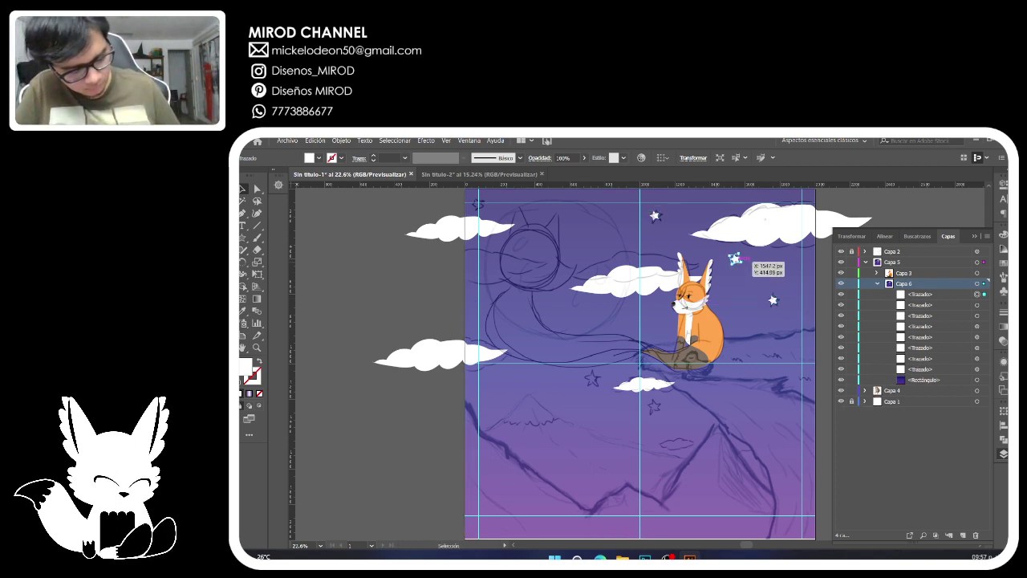
Scatter further star copies over the remaining sketched stars, the lower left sky, beside the fox's chest and near the artboard's right edge.
key("ctrl+c")
key("ctrl+f")
left_click_drag(734, 259, 617, 396)
key("ctrl+c")
key("ctrl+f")
left_click_drag(651, 407, 792, 262)
key("ctrl+c")
key("ctrl+f")
key("ctrl+f")
key("ctrl+f")
key("ctrl+f")
key("ctrl+f")
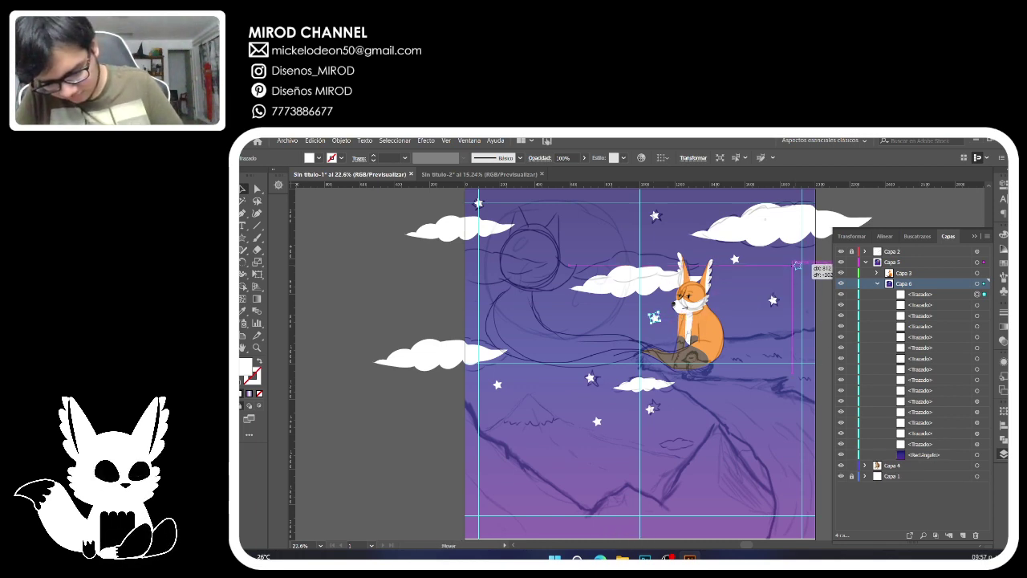
left_click(798, 265)
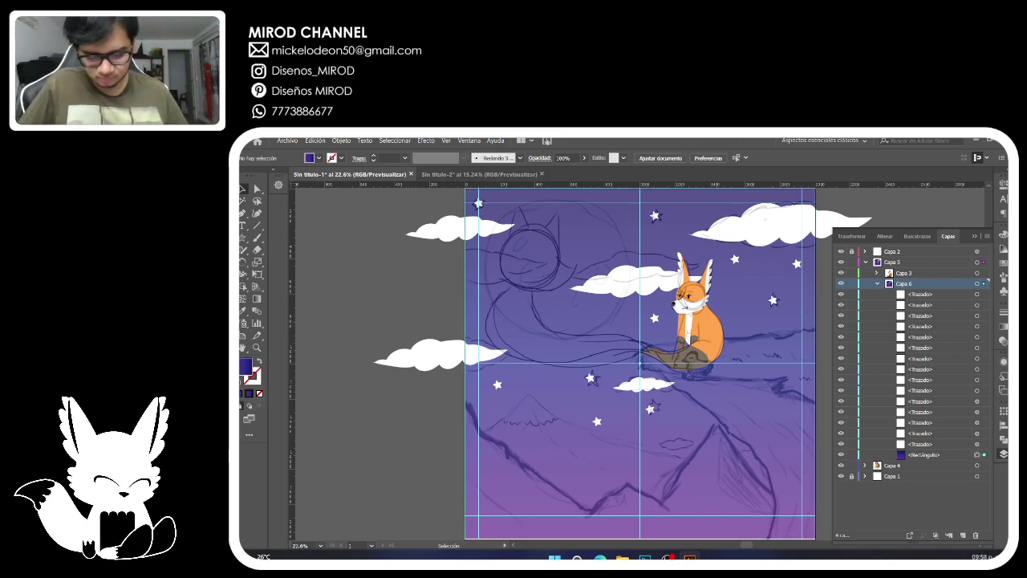
Set the gradient background rectangle's size to 2000 px with its proportions linked.
left_click(1003, 184)
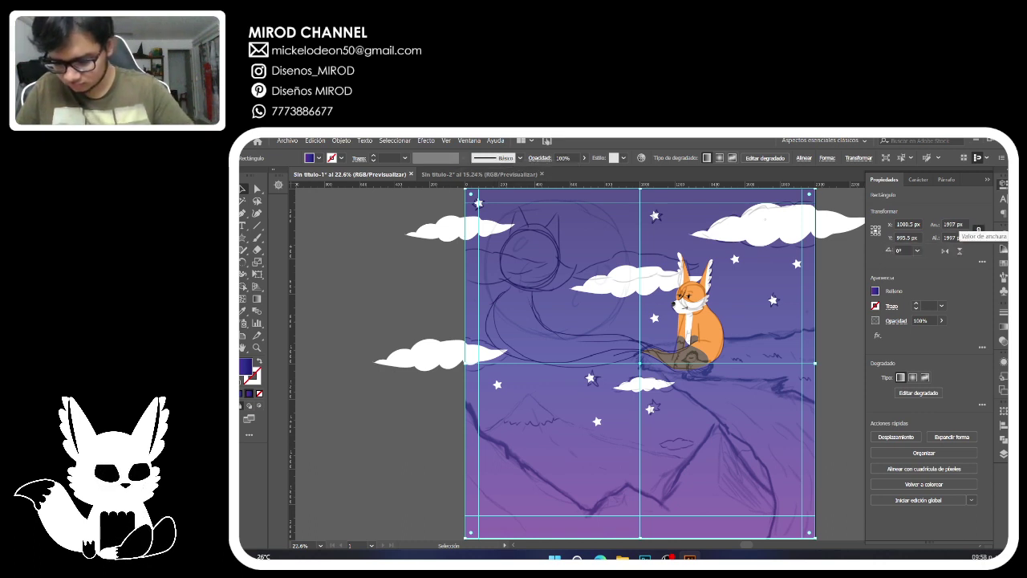
double_click(951, 225)
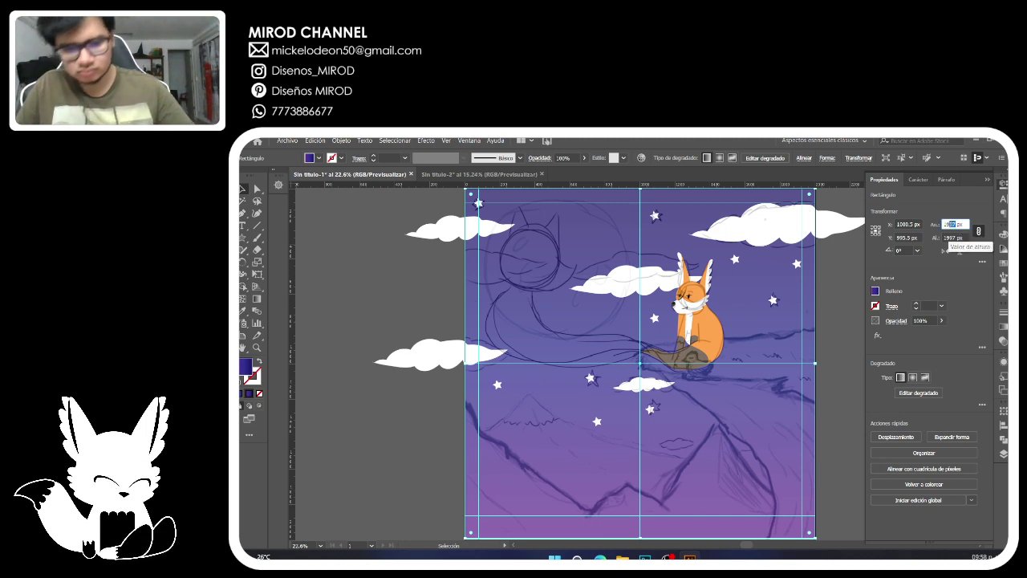
key("BackSpace")
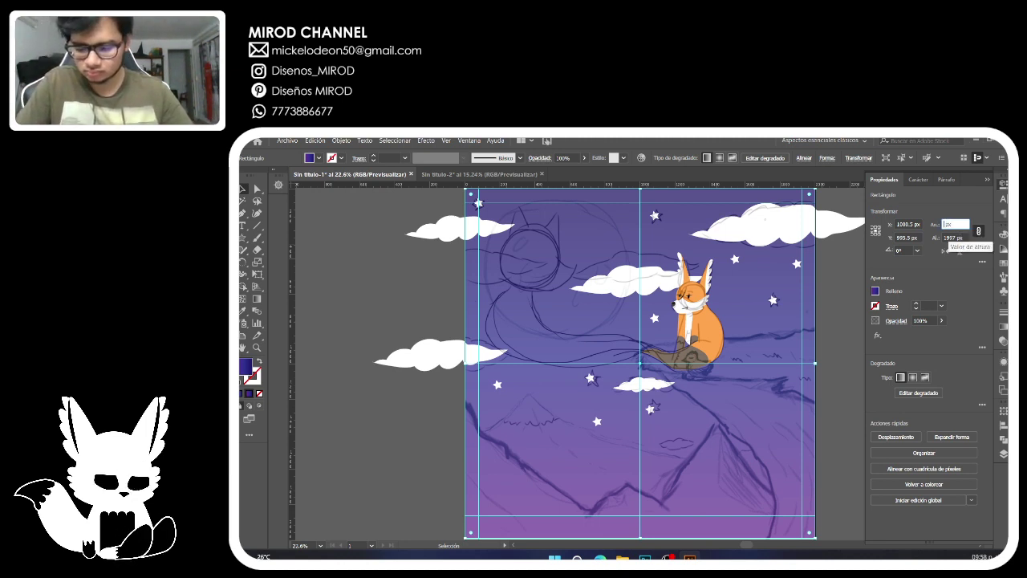
type("2000")
key("Return")
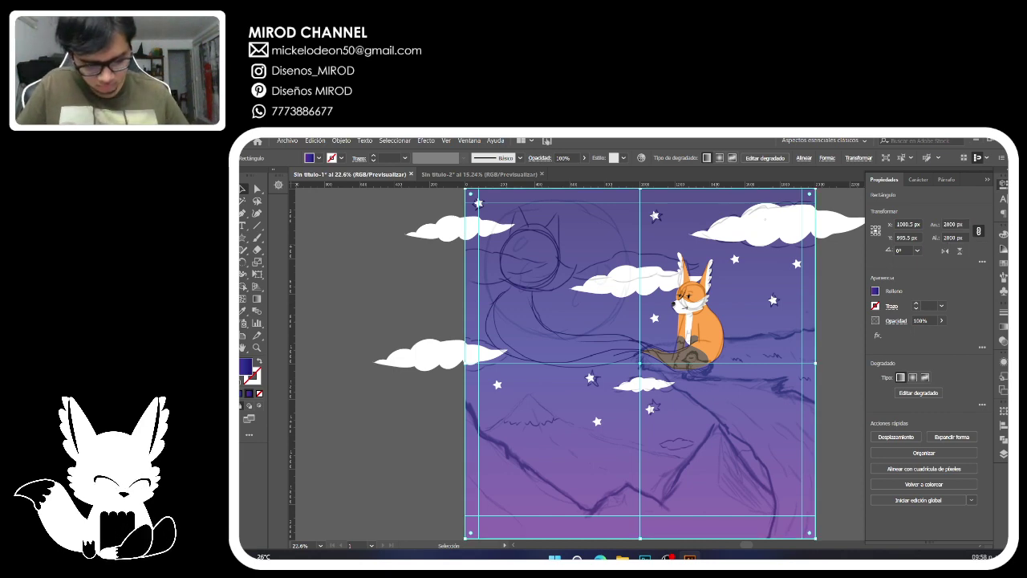
Nudge the background rectangle down to a Y position of 1000.5 px to cover the artboard, and deselect it.
key("ctrl+2")
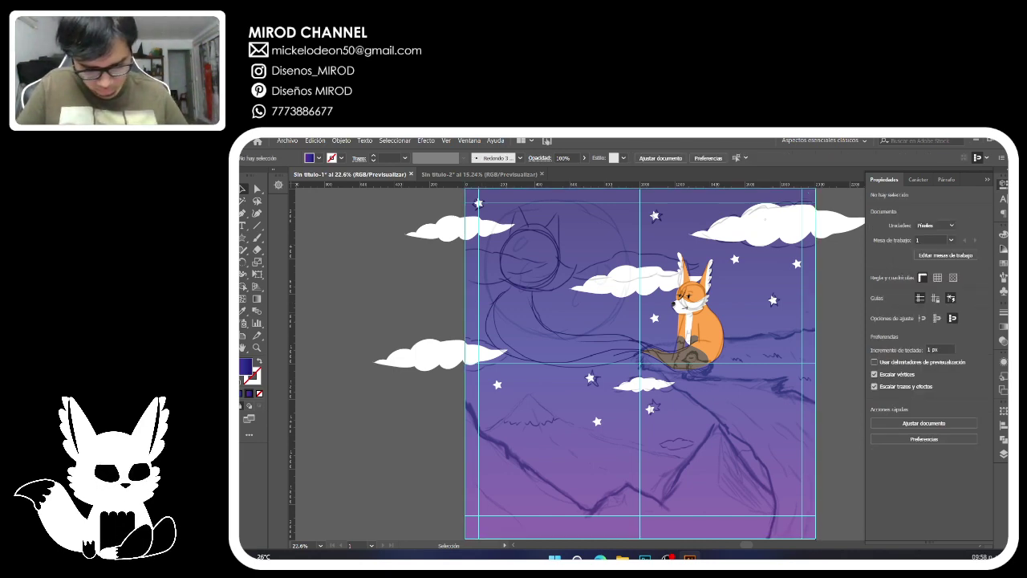
left_click(578, 457)
key("ctrl+0")
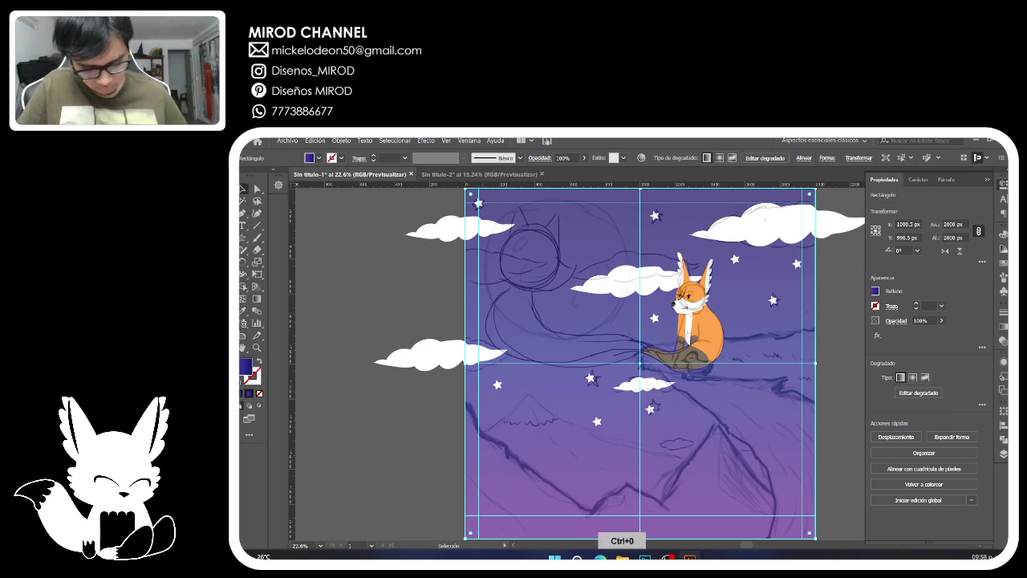
key("ctrl+shift+a")
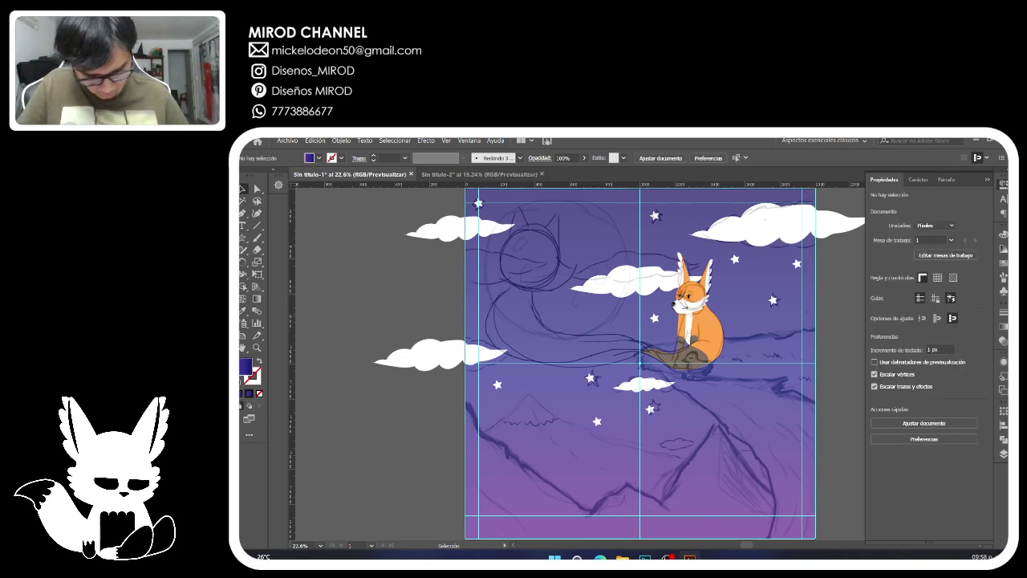
left_click(578, 457)
key("Down")
key("Down")
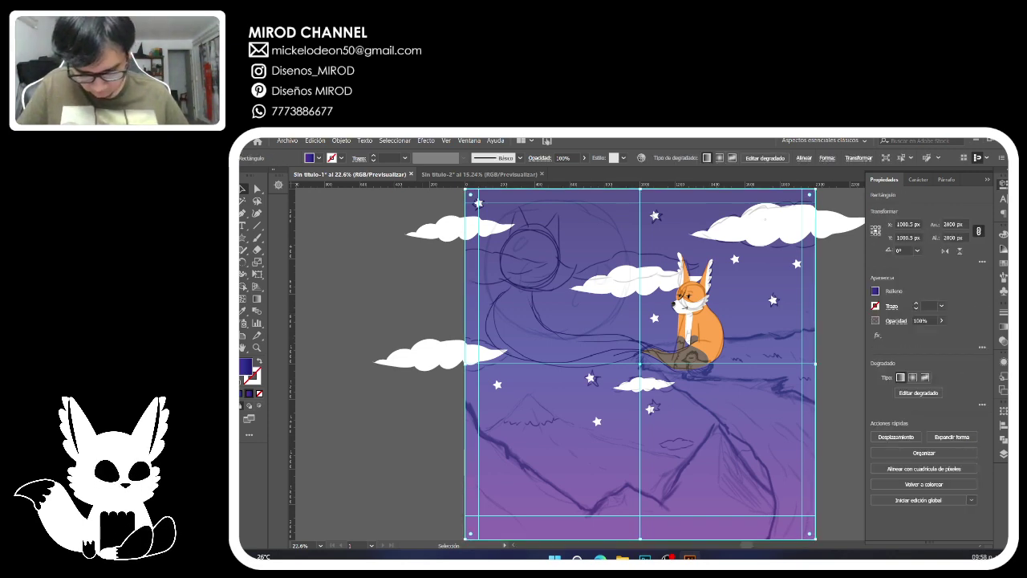
key("ctrl+shift+a")
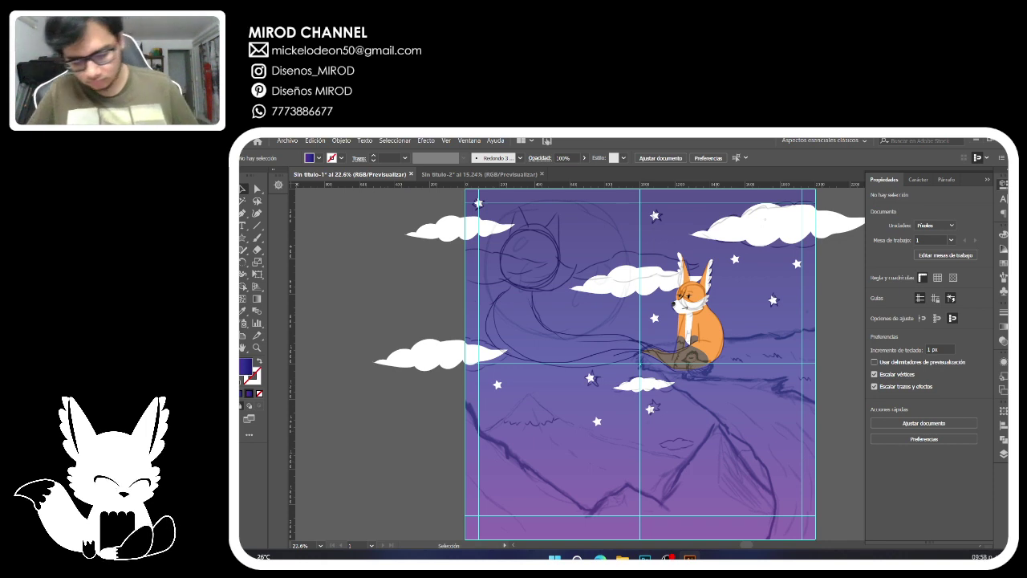
Select all five white clouds, undo their accidental nudge, group them and expand Capa 6 to show the group.
left_click(1002, 454)
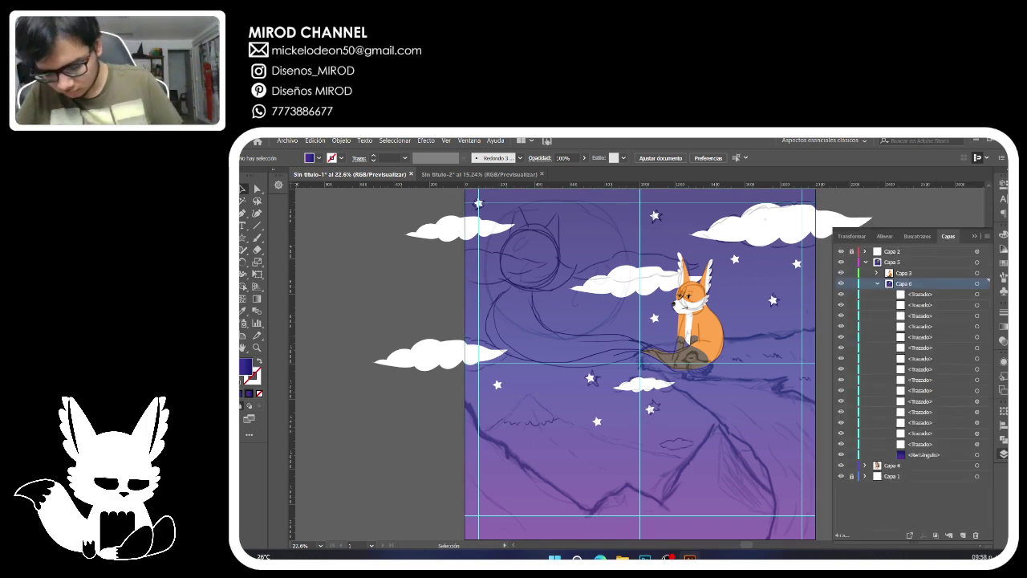
left_click(876, 283)
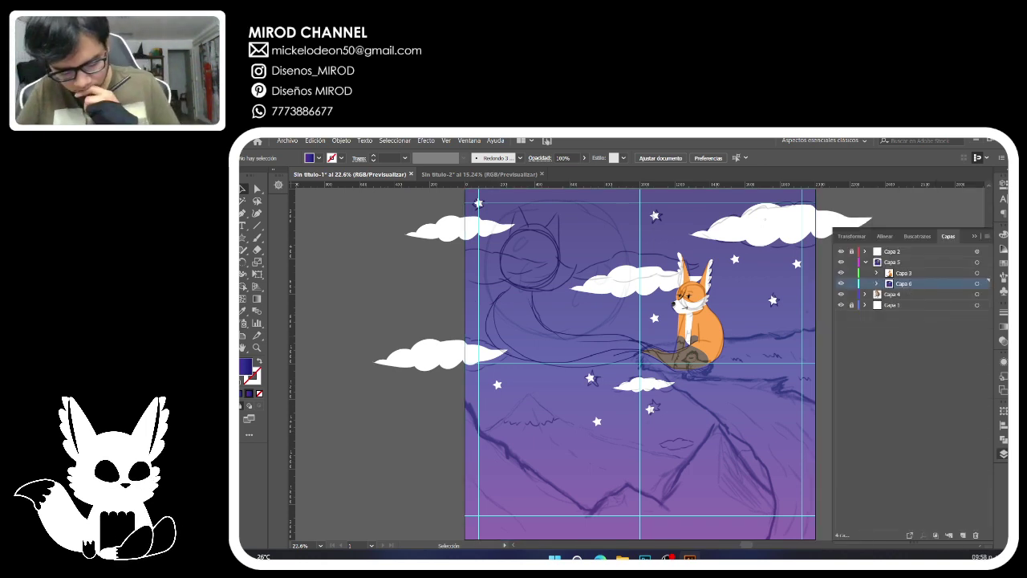
left_click(458, 230)
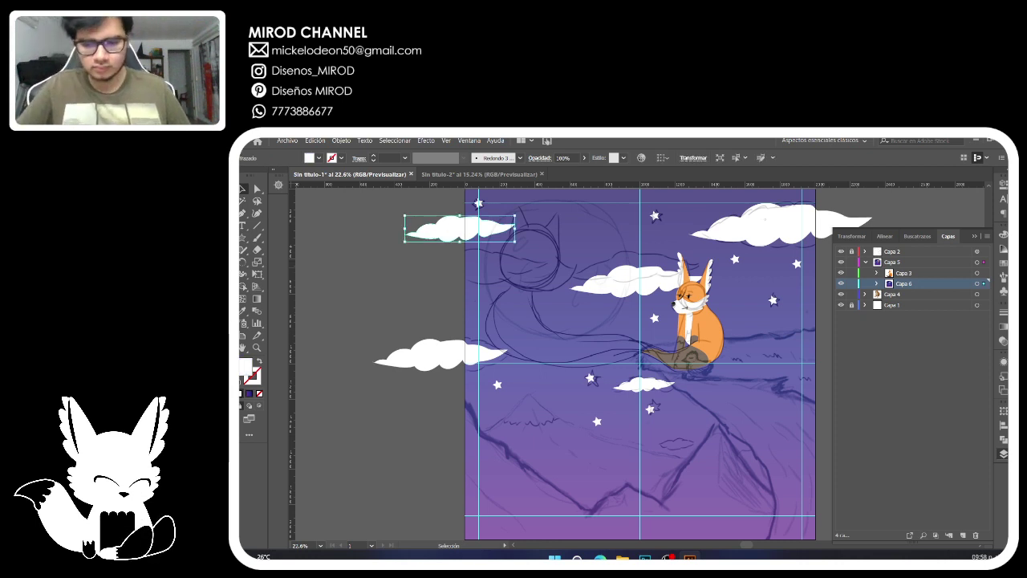
left_click(442, 356, "shift")
left_click(643, 385, "shift")
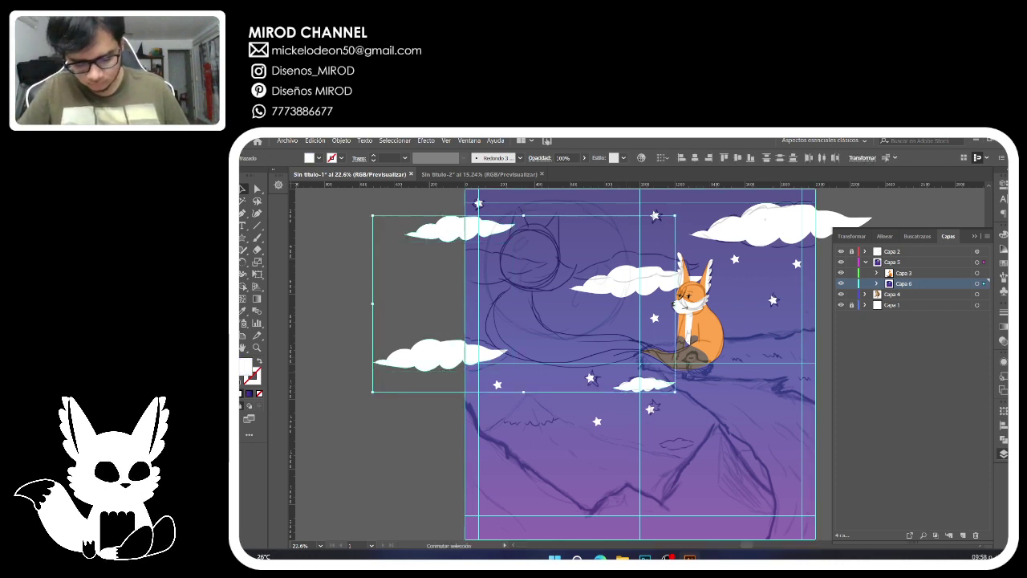
left_click(776, 224, "shift")
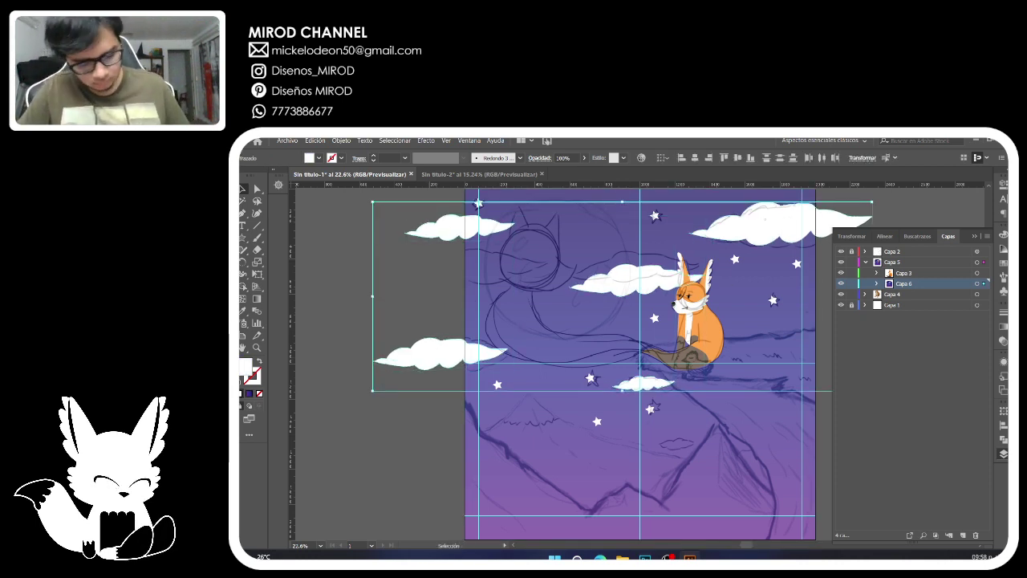
key("ctrl+z")
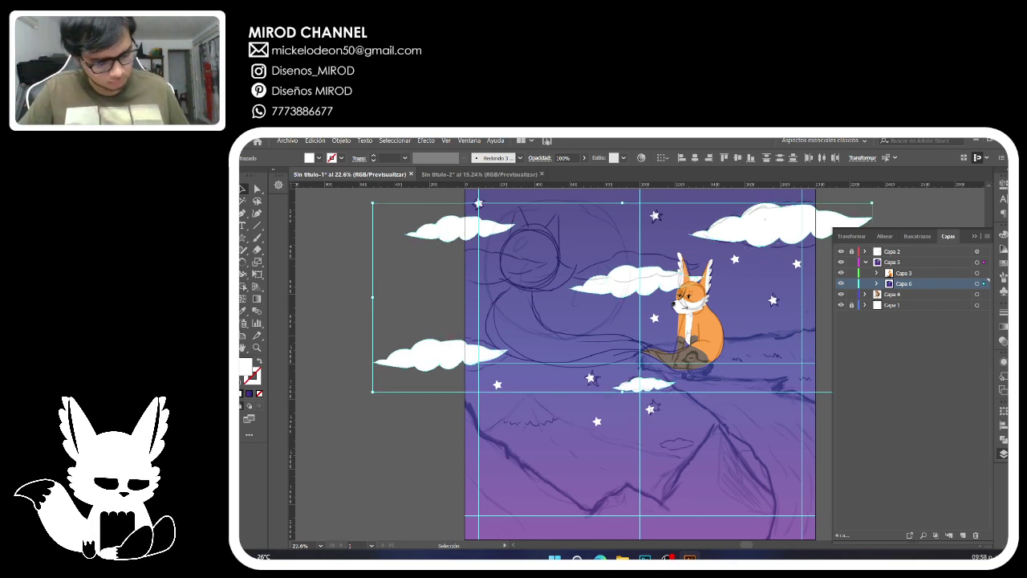
key("ctrl+g")
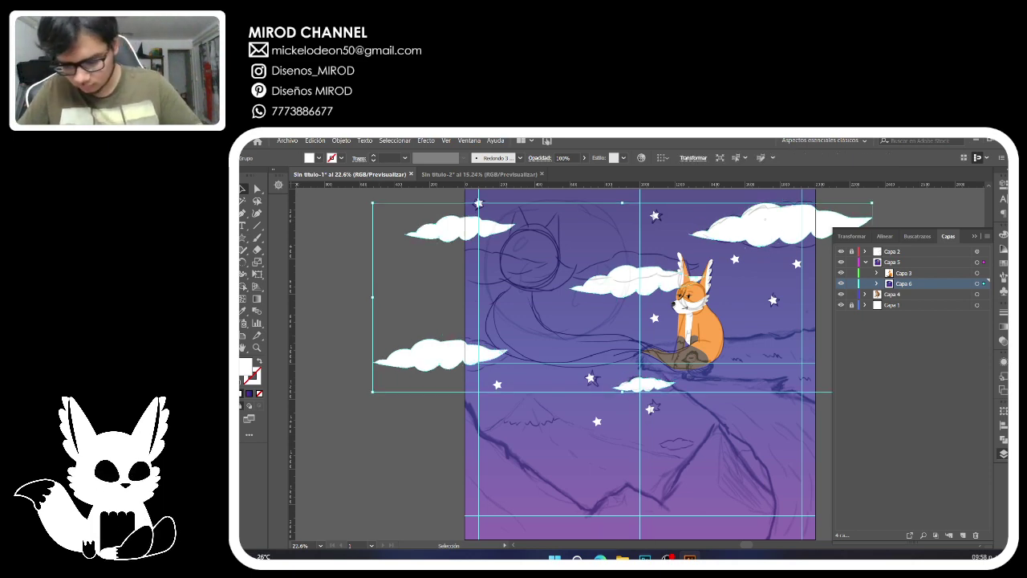
left_click(877, 283)
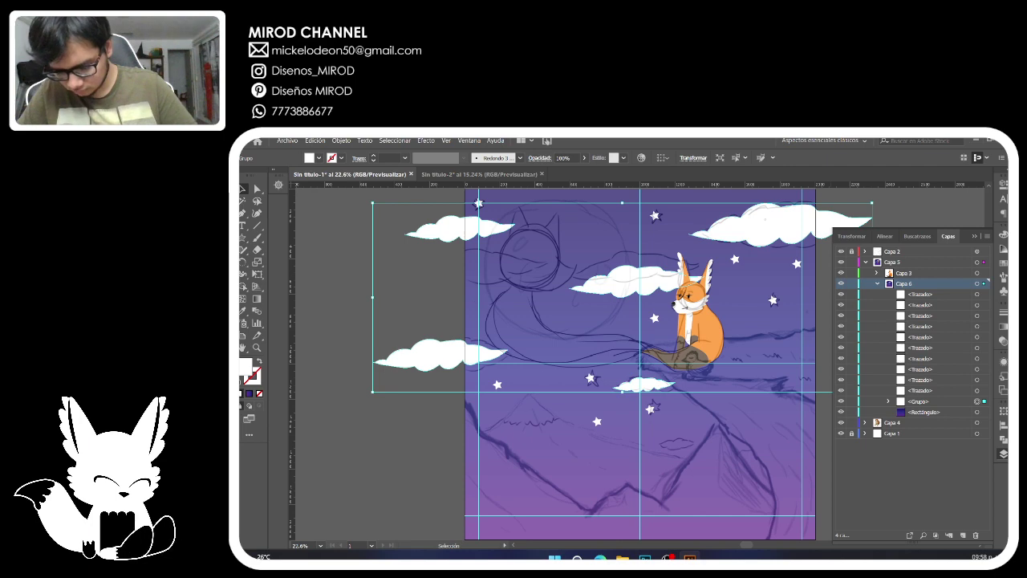
Lock the cloud group and the background rectangle, group all the stars in Capa 6 and clear the selection.
left_click(852, 401)
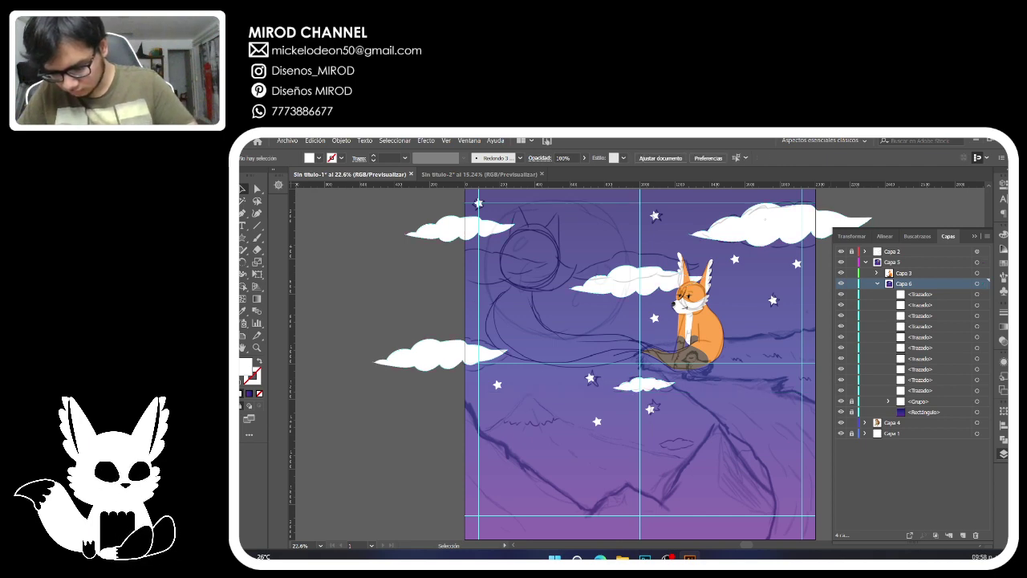
left_click(977, 284)
key("ctrl+g")
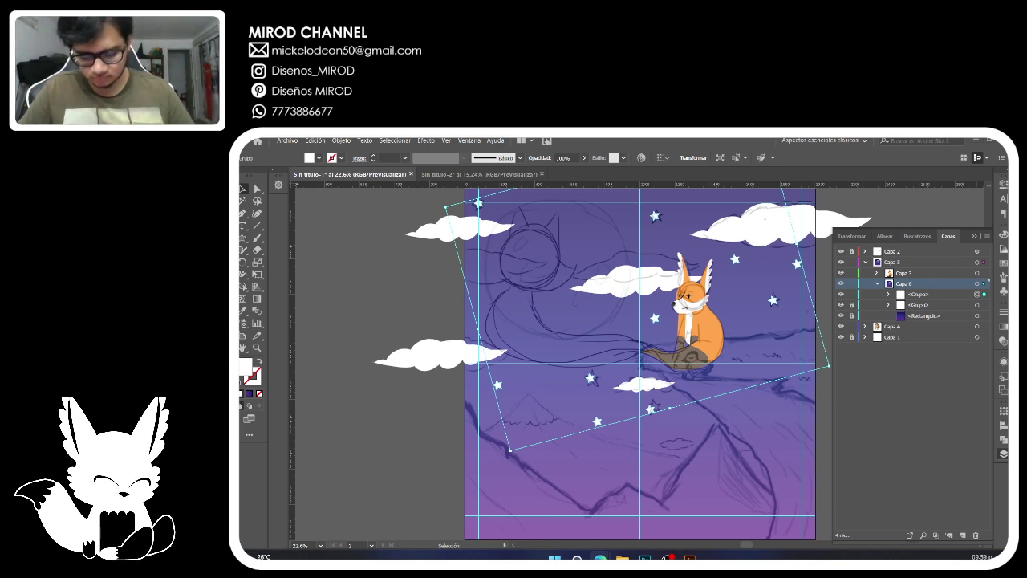
key("ctrl+shift+a")
key("a")
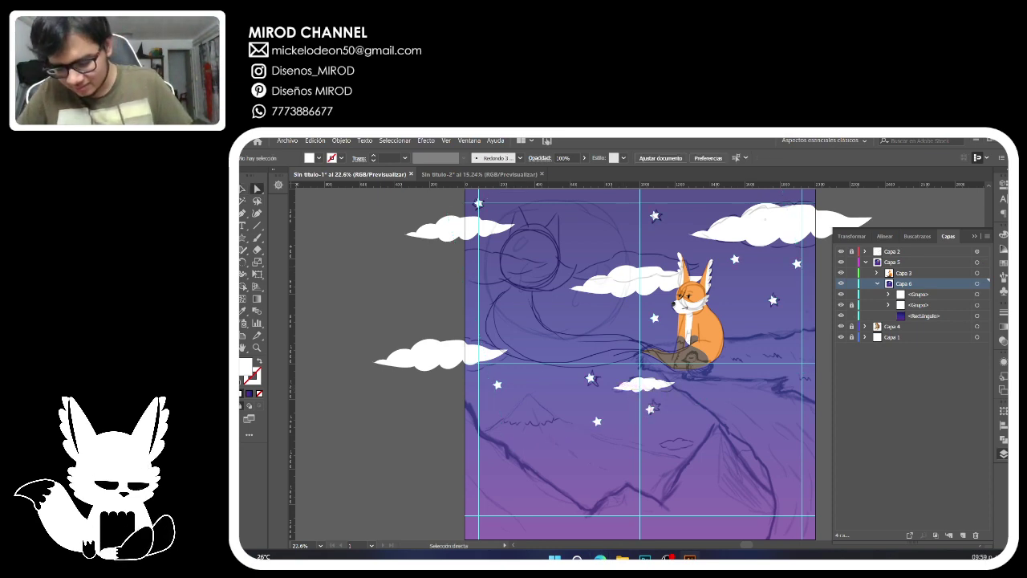
Duplicate the small cloud below the fox, place a shrunken copy just above the sketched mountain peak and deselect it.
left_click(630, 385)
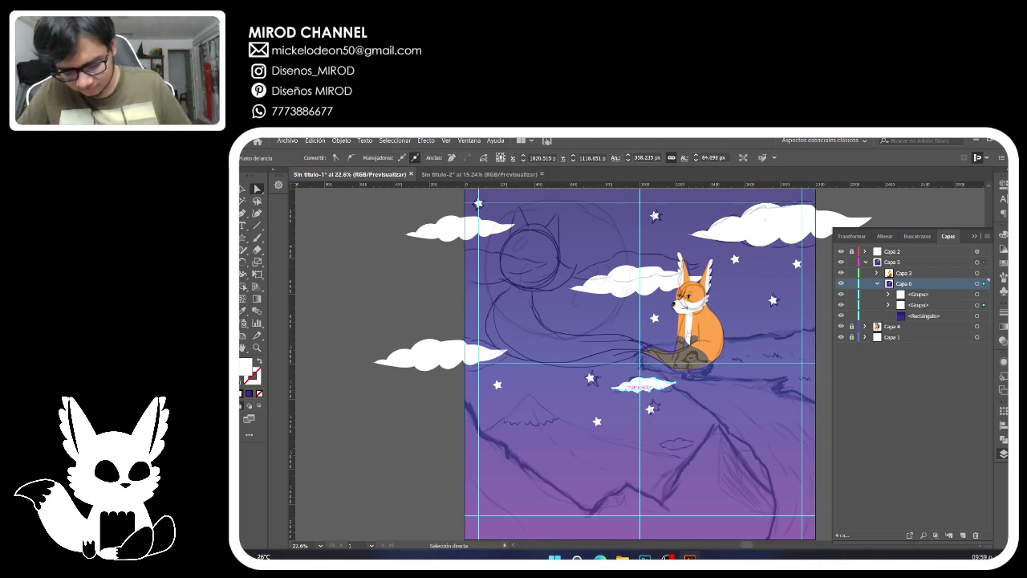
left_click_drag(639, 383, 667, 444)
key("Delete")
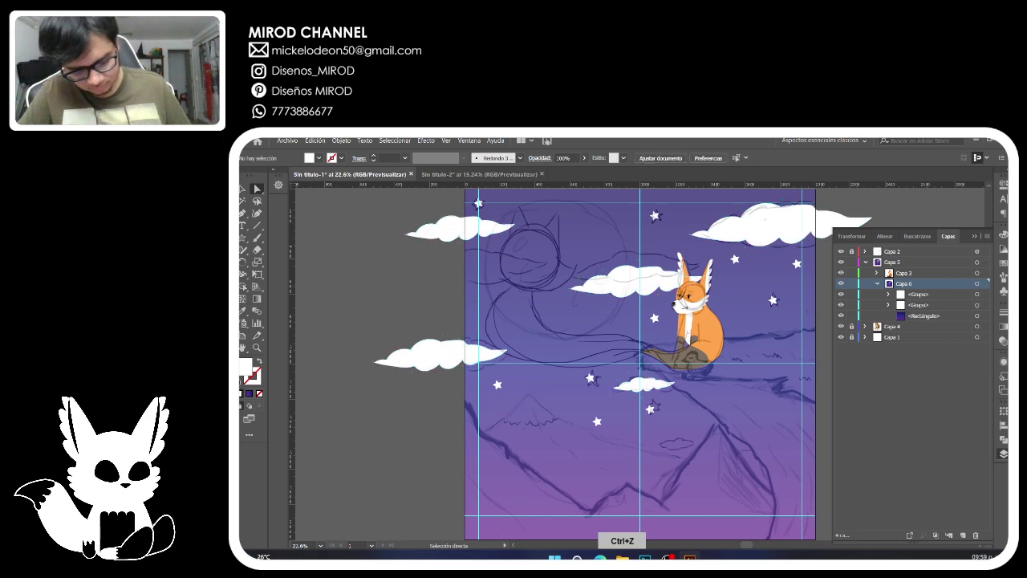
left_click(642, 386)
left_click_drag(642, 386, 678, 445)
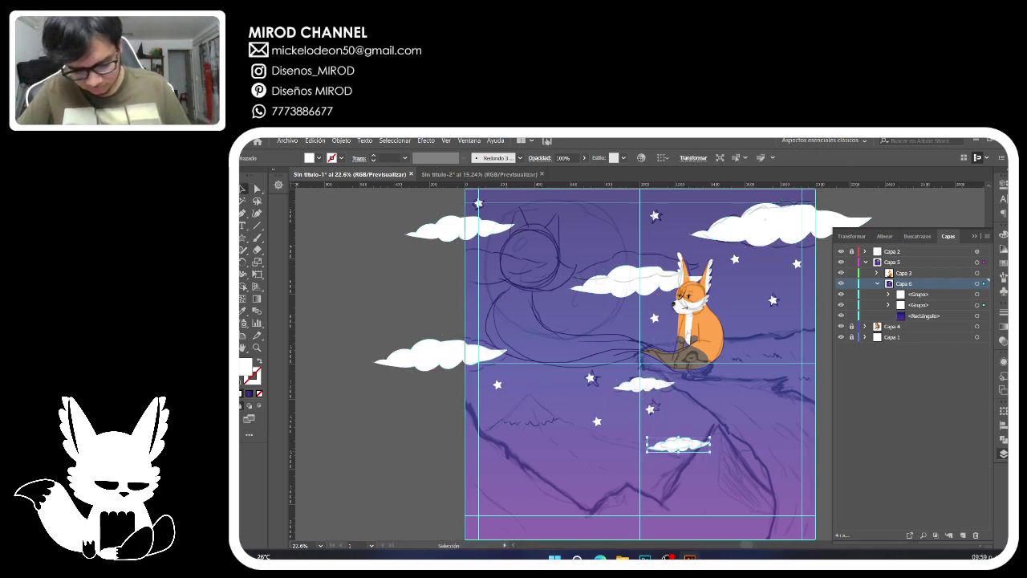
left_click_drag(647, 438, 679, 442)
key("ctrl+shift+a")
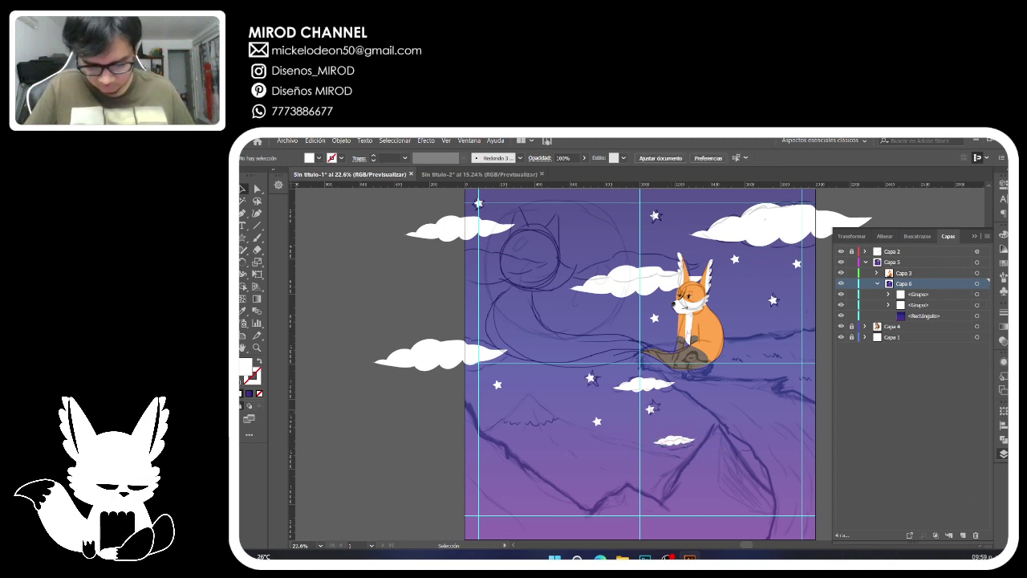
Draw a white circle about 840 px across over the sketched moon and align it to the upper-left margin guides.
left_click(242, 237)
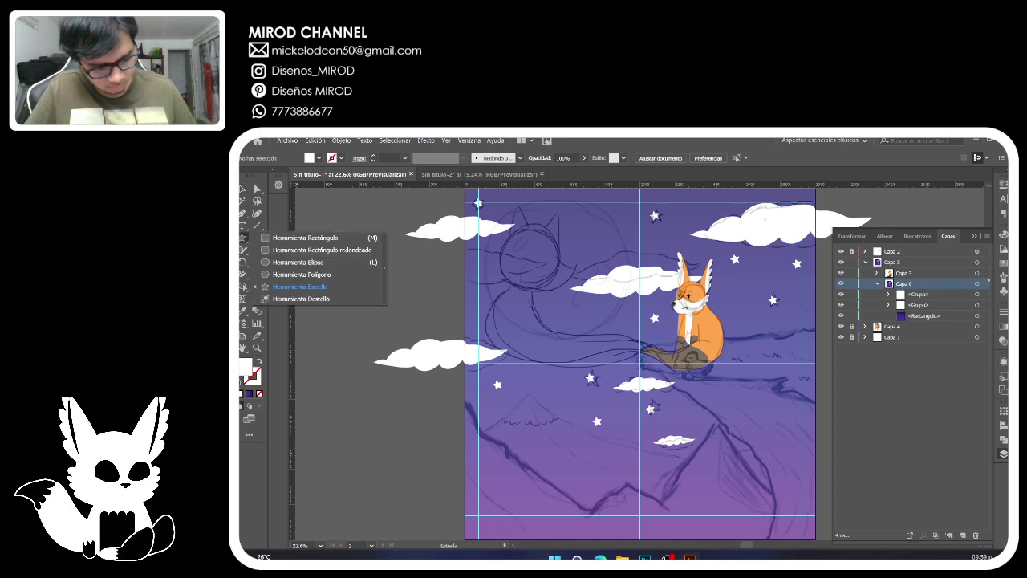
left_click(299, 262)
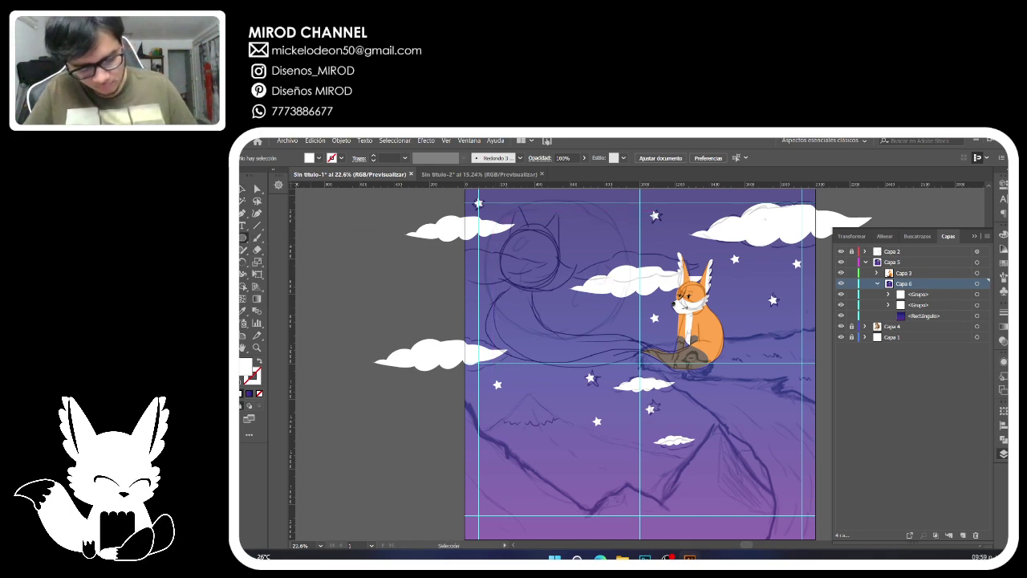
mouse_move(492, 205)
left_mouse_down()
mouse_move(579, 321)
mouse_move(655, 351)
mouse_move(642, 351)
left_mouse_up()
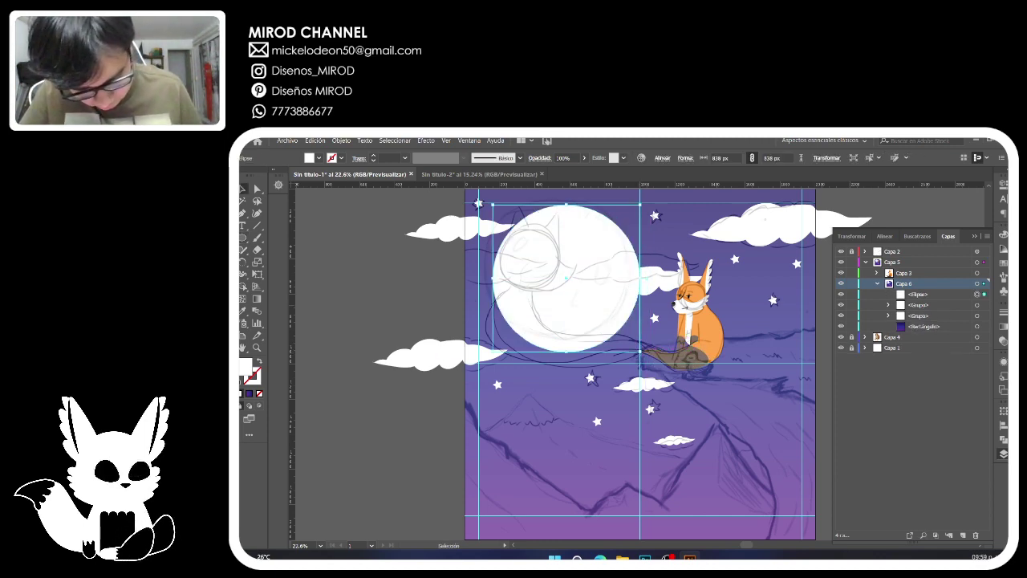
mouse_move(527, 296)
left_mouse_down()
mouse_move(517, 289)
mouse_move(531, 314)
left_mouse_up()
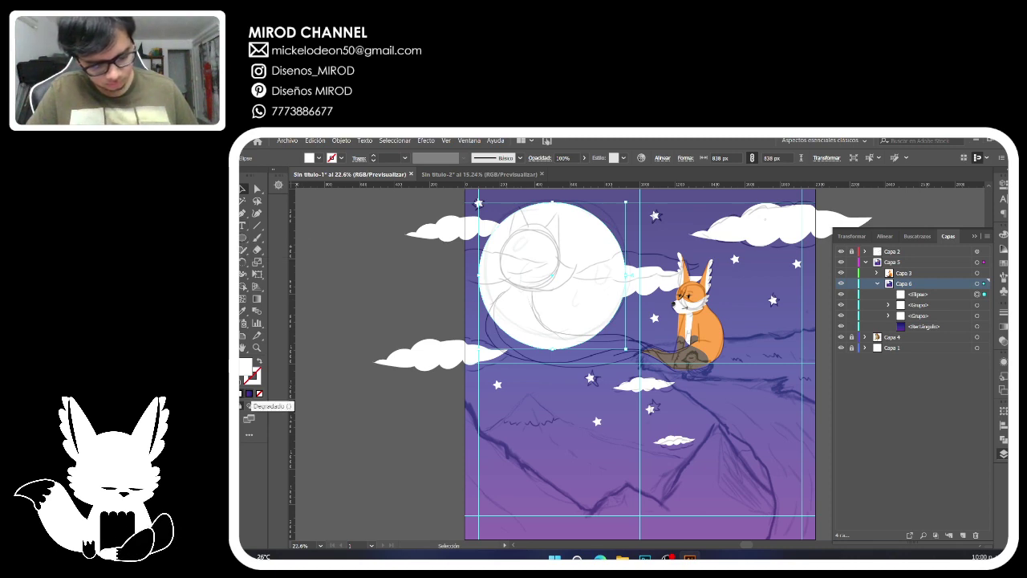
Fill the moon circle with the linear gradient and set its starting color stop to black.
left_click(249, 393)
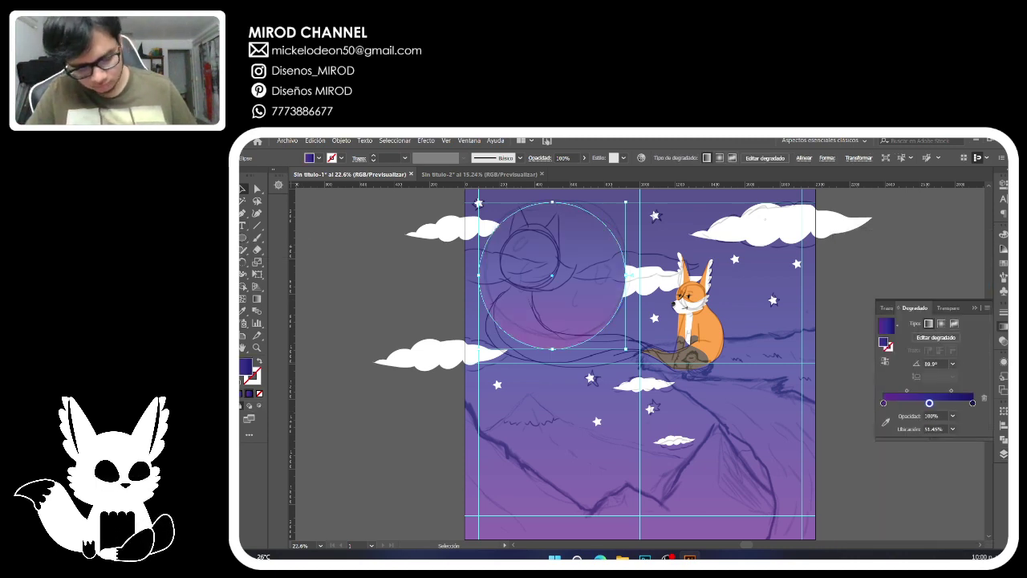
double_click(883, 403)
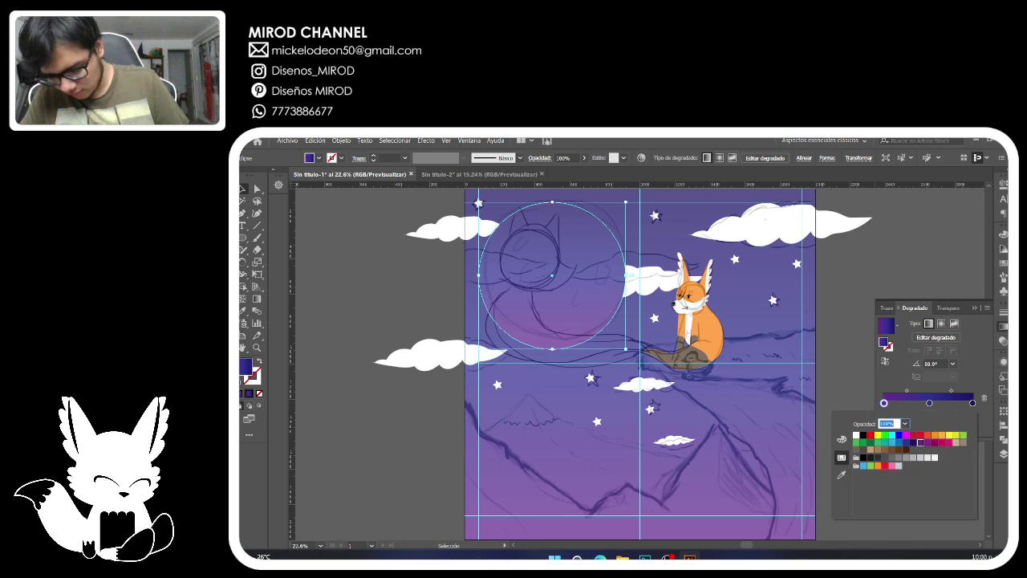
left_click(863, 435)
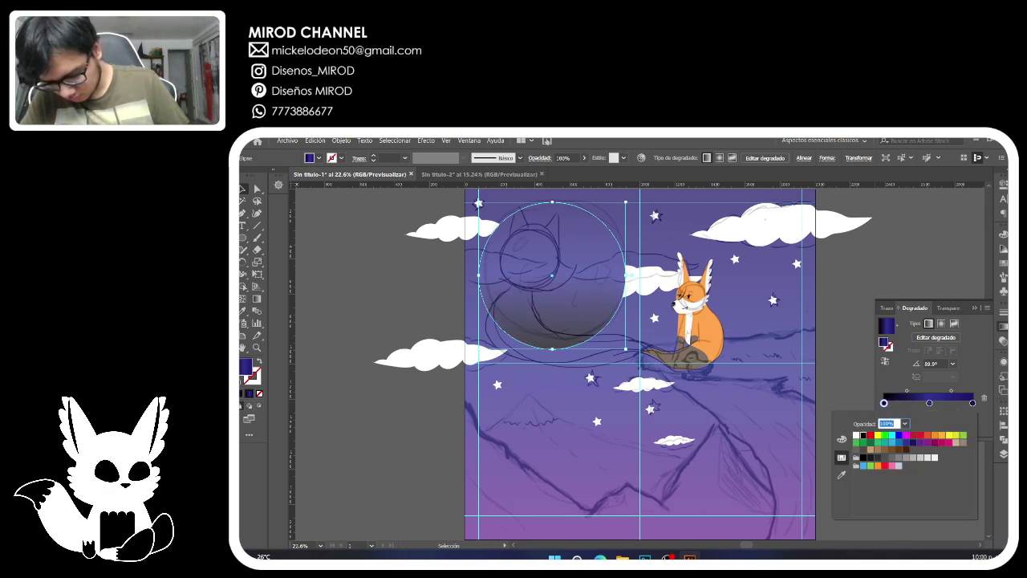
left_click_drag(883, 403, 969, 403)
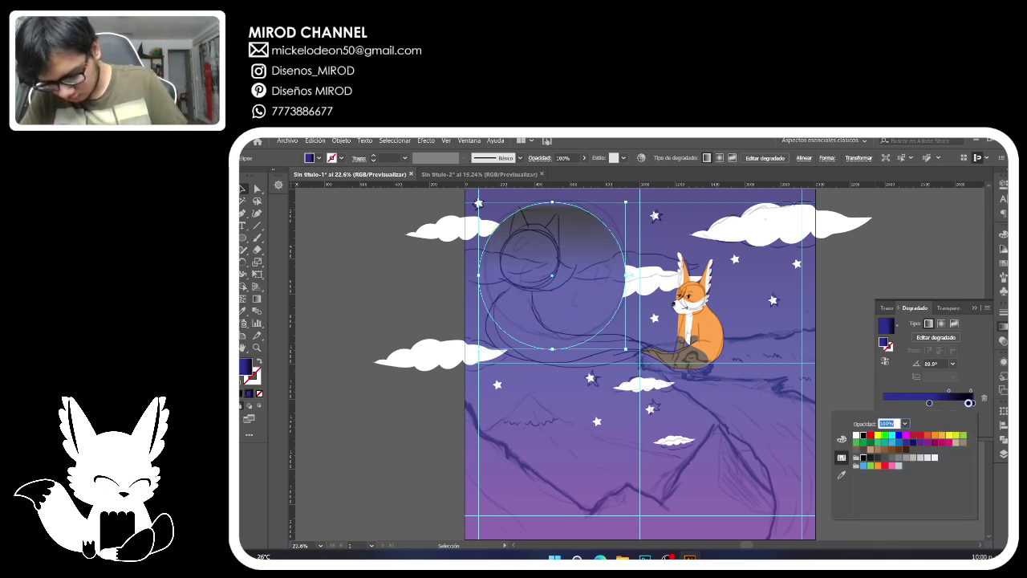
left_click(968, 403)
left_click(885, 403)
left_click_drag(885, 403, 882, 403)
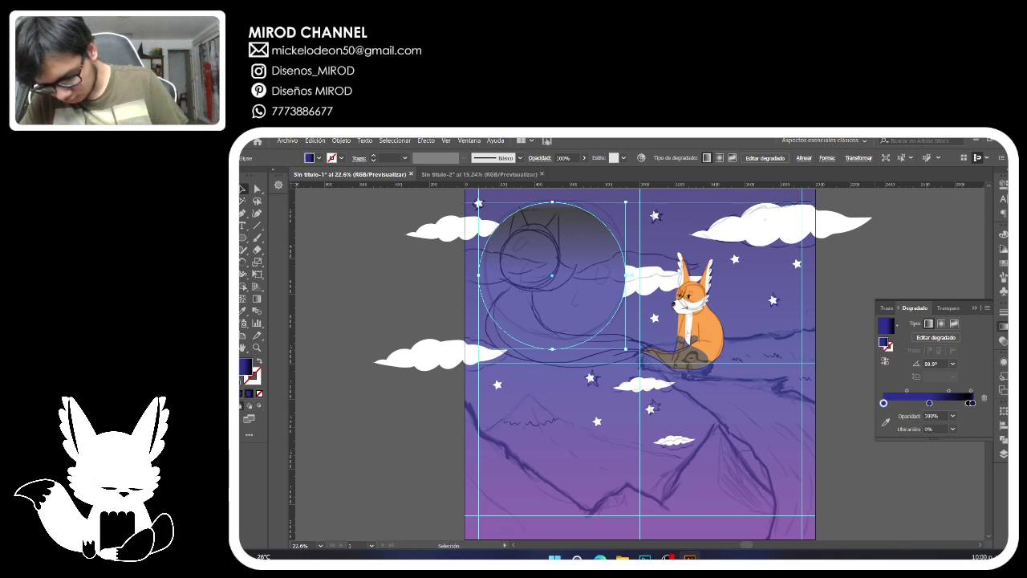
key("ctrl+z")
key("ctrl+z")
left_click_drag(970, 402, 883, 402)
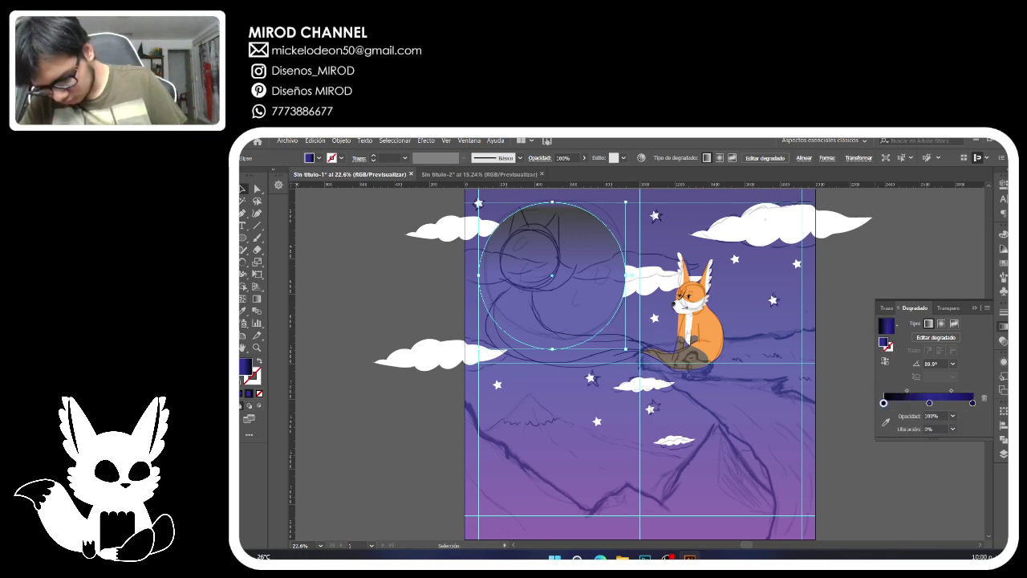
Set the moon gradient's end stop to white and remove its middle blue stop.
double_click(972, 403)
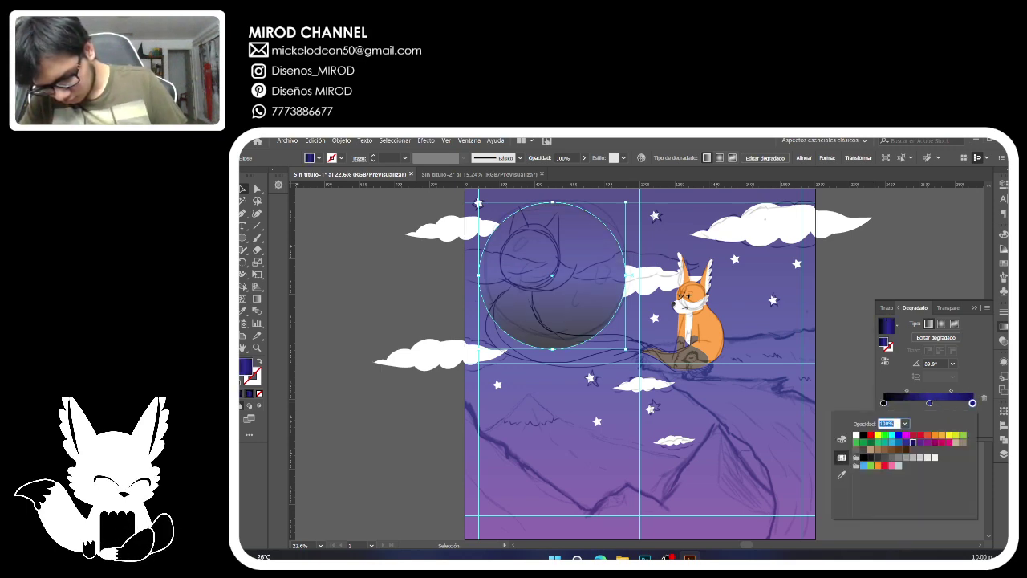
left_click(856, 435)
double_click(928, 403)
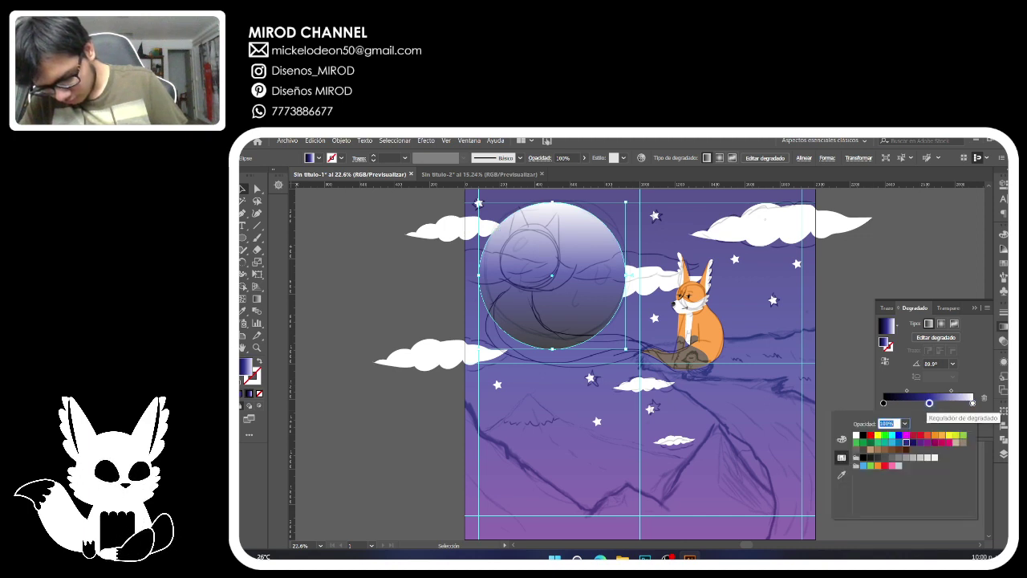
left_click(929, 403)
left_click(985, 398)
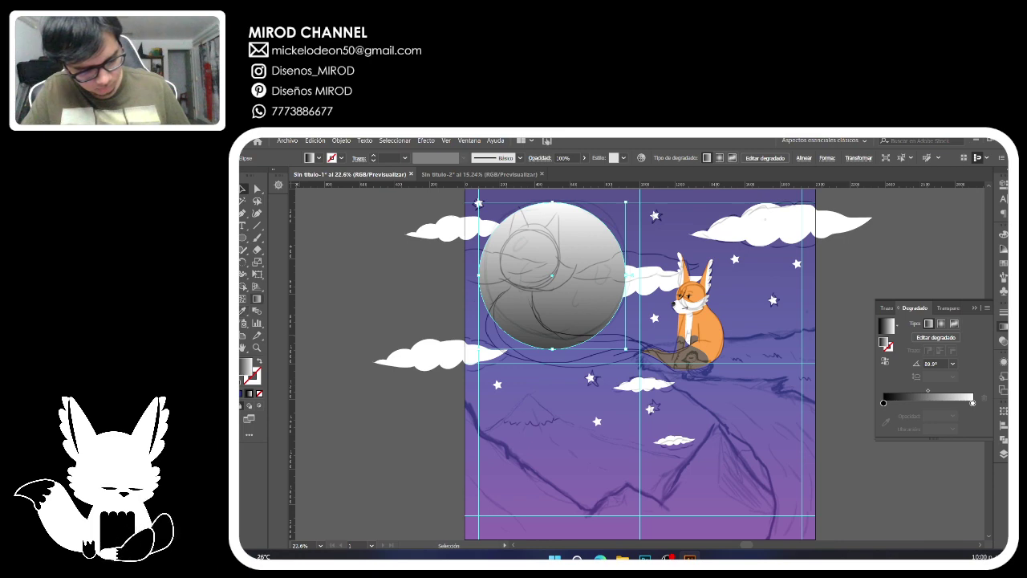
Redirect the moon's gradient diagonally at about 47°, from black at the lower left to white at the upper right.
left_click(256, 299)
left_click_drag(502, 331, 601, 224)
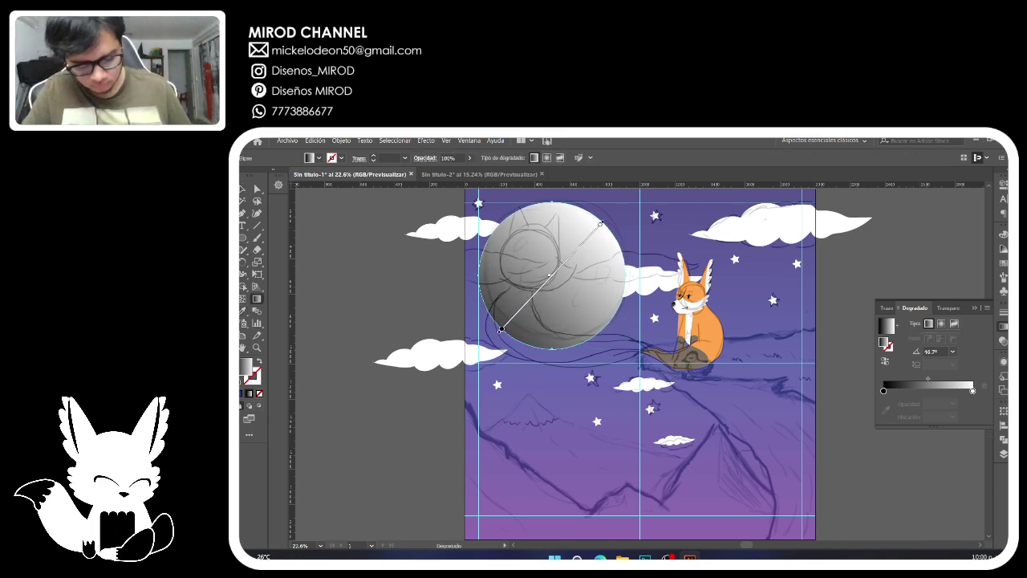
key("a")
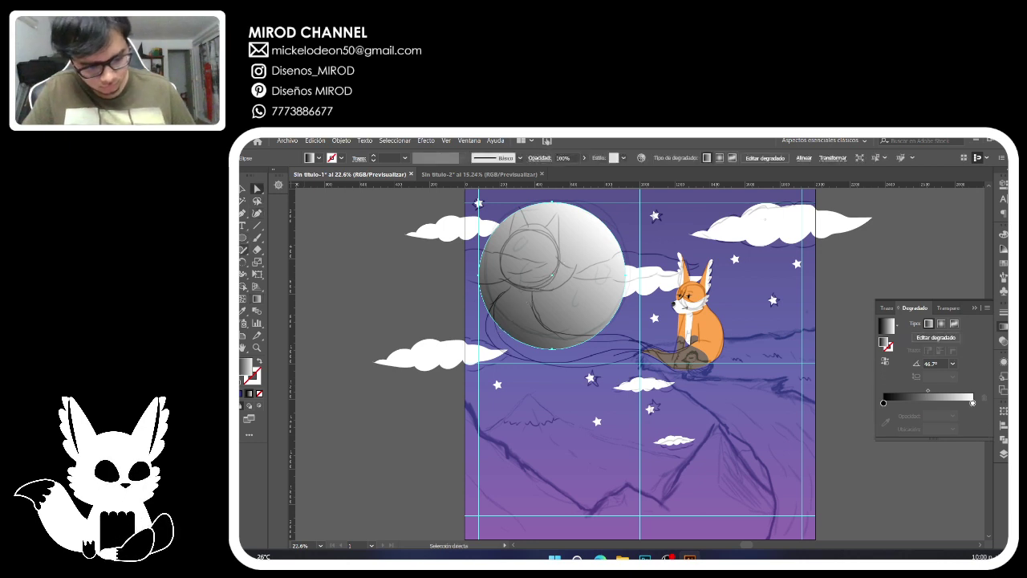
left_click(243, 190)
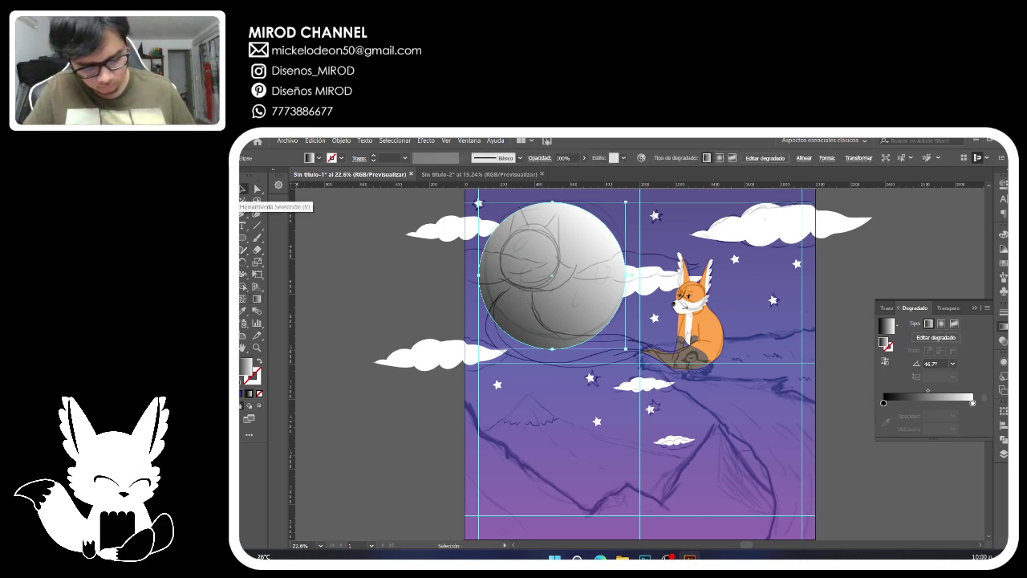
key("ctrl+f")
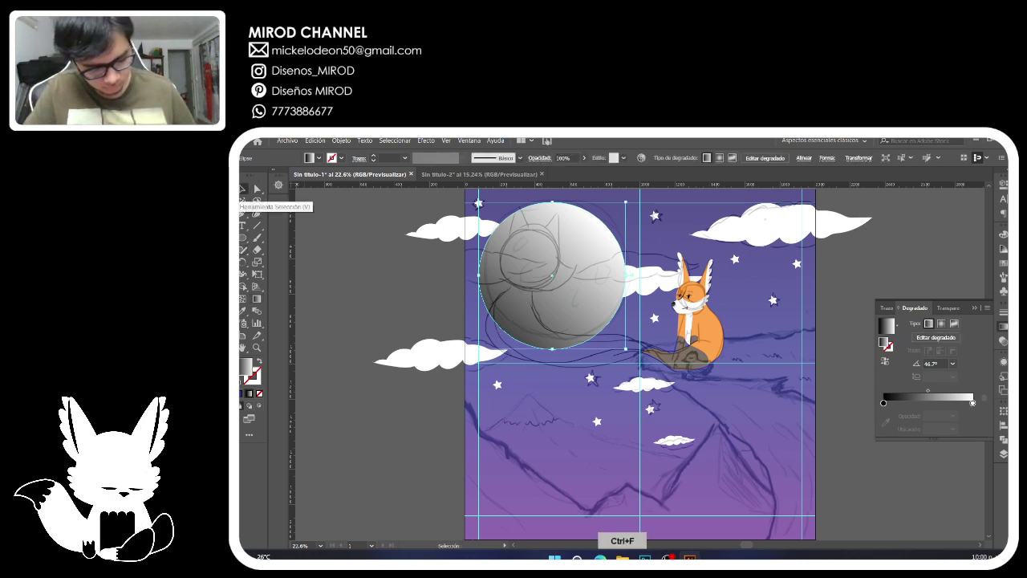
left_click(278, 185)
left_click(346, 528)
left_click(346, 528)
left_click(346, 528)
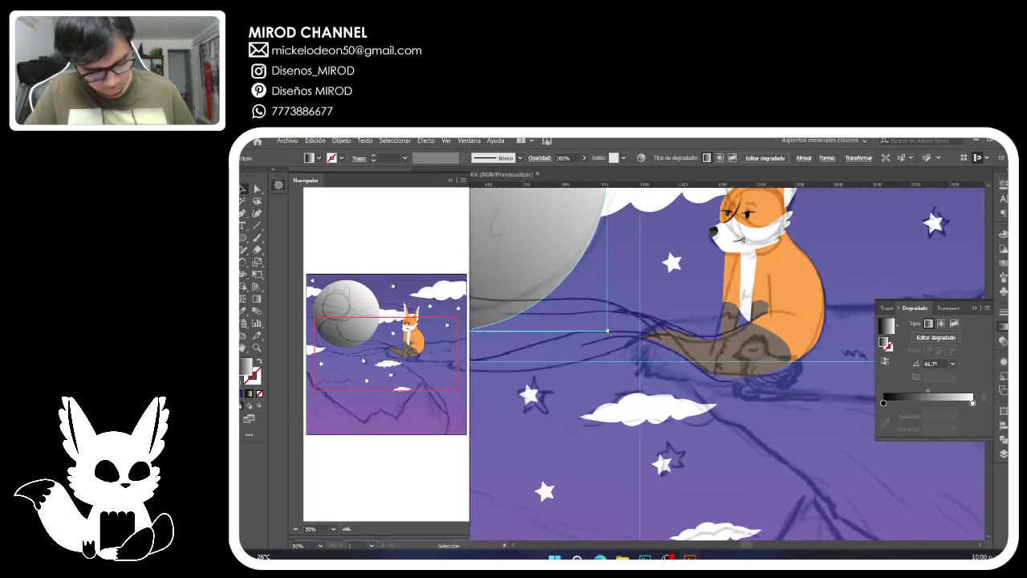
left_click_drag(340, 324, 345, 324)
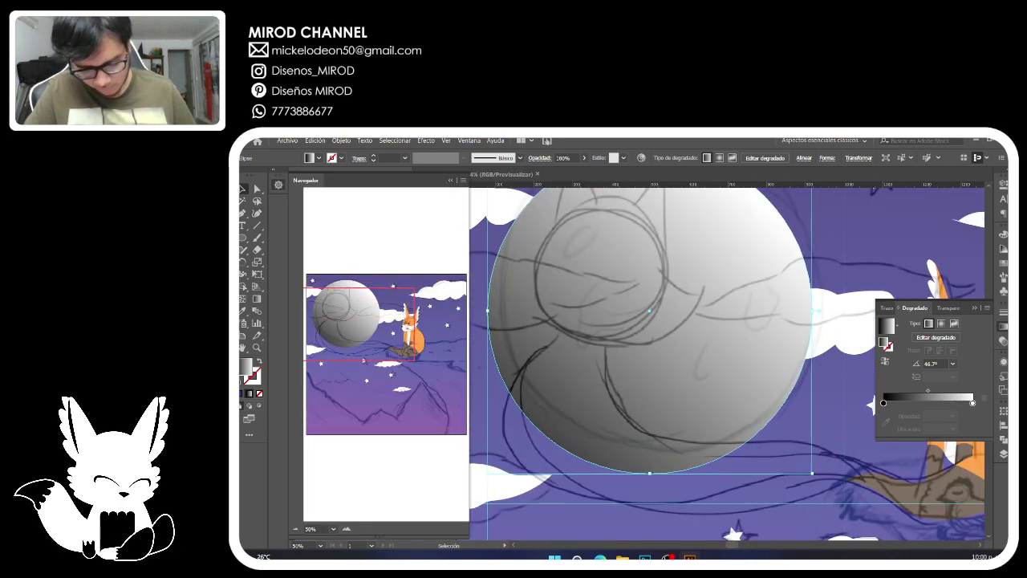
left_click_drag(363, 360, 367, 353)
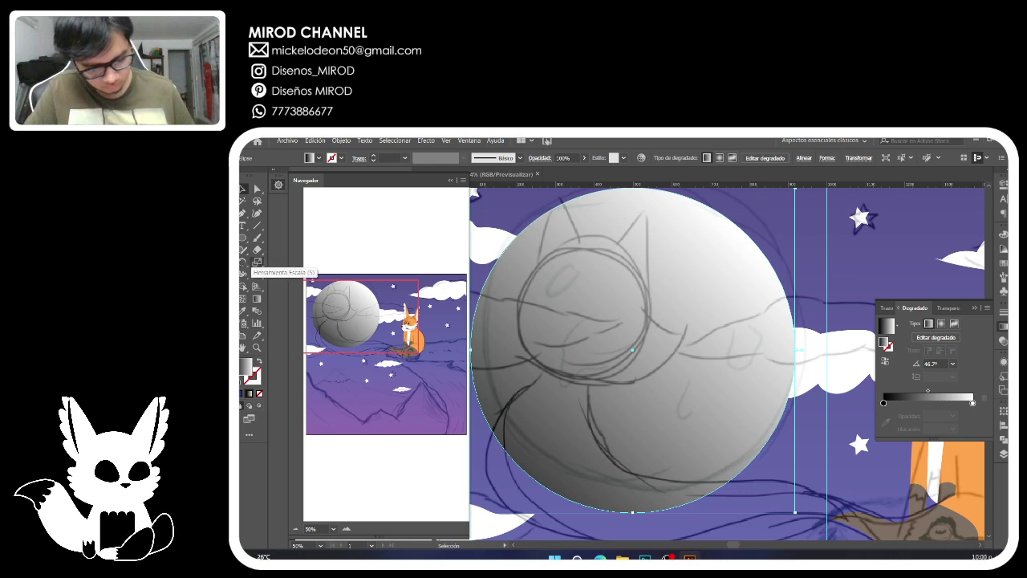
key("ctrl+0")
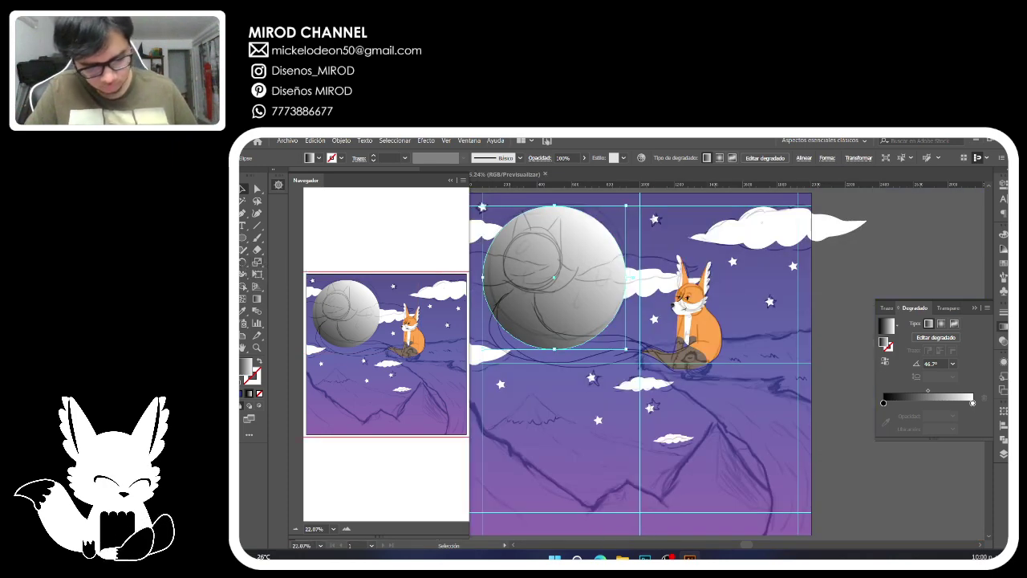
left_click(278, 184)
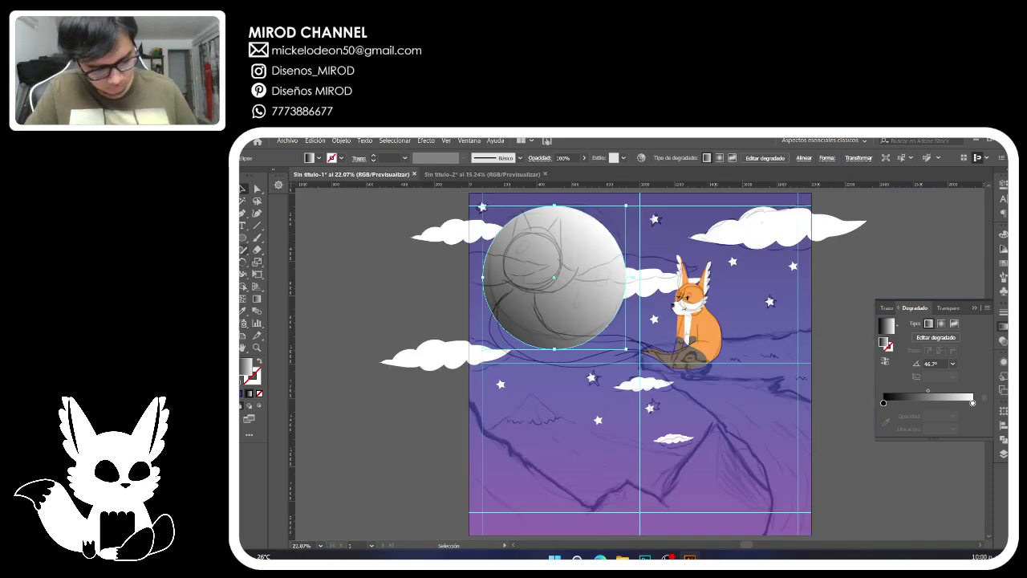
Draw a descending row of six narrow upright gradient ellipses across the lower half of the moon.
left_click(243, 238)
left_click(279, 185)
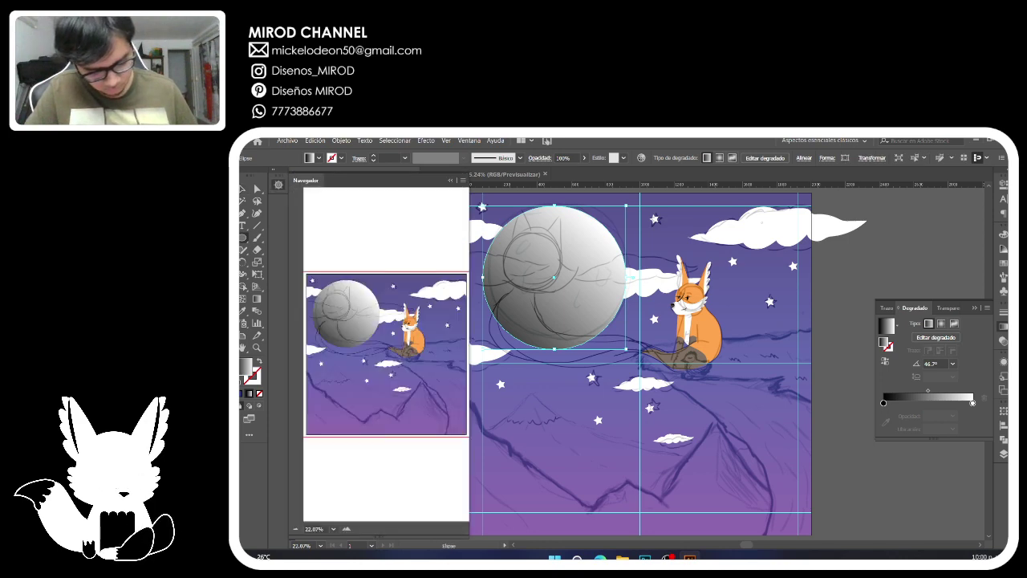
left_click(346, 529)
left_click(346, 529)
left_click(347, 529)
left_click_drag(333, 311, 333, 315)
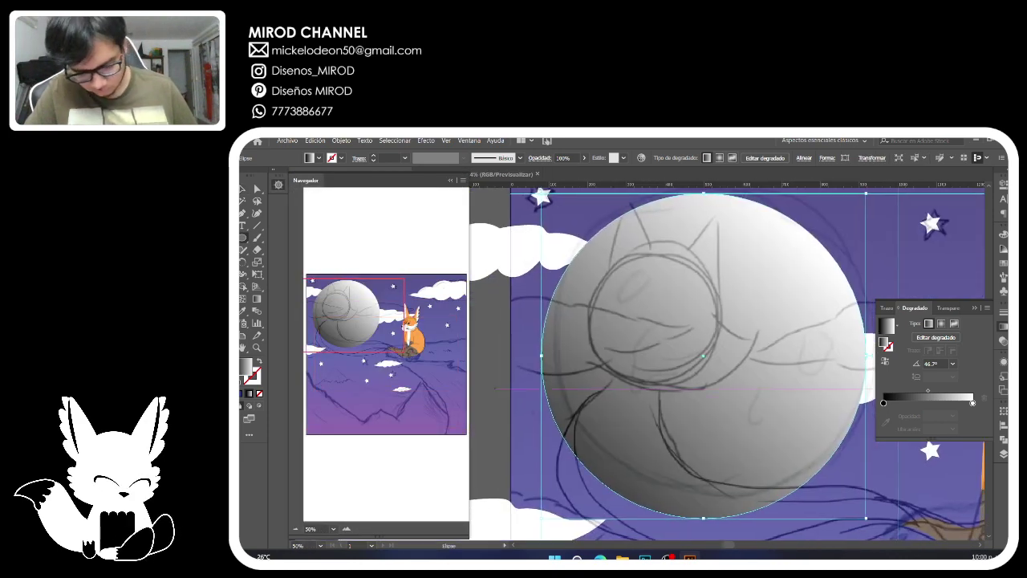
mouse_move(568, 337)
left_mouse_down()
mouse_move(578, 394)
mouse_move(588, 398)
mouse_move(588, 365)
mouse_move(665, 409)
mouse_move(703, 450)
mouse_move(703, 436)
mouse_move(770, 469)
left_mouse_up()
left_click(243, 188)
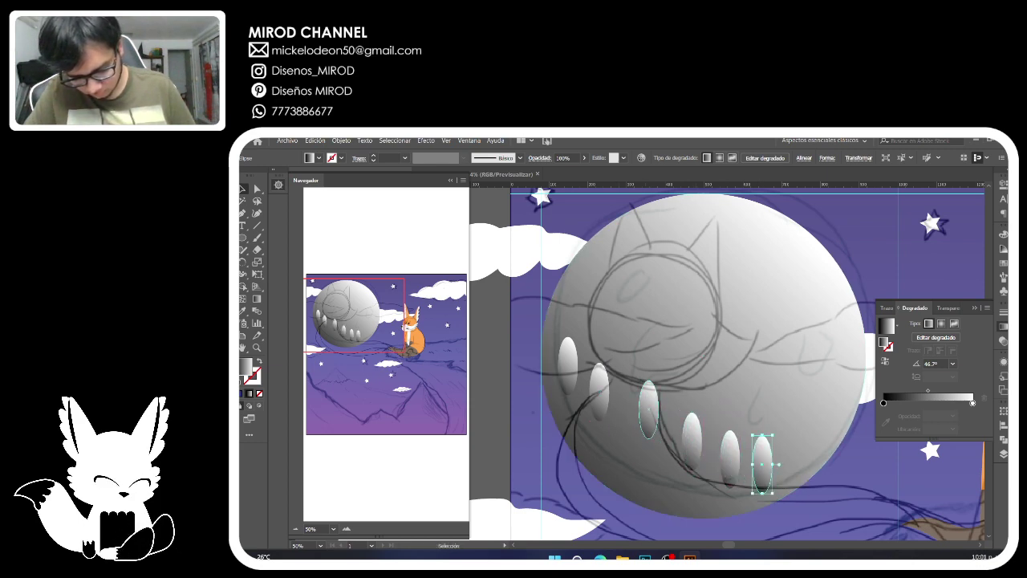
Shift the third ellipse toward the second and add a lower row of three upright ellipses beneath the first row.
left_click_drag(653, 414, 636, 411)
left_click_drag(635, 411, 653, 474)
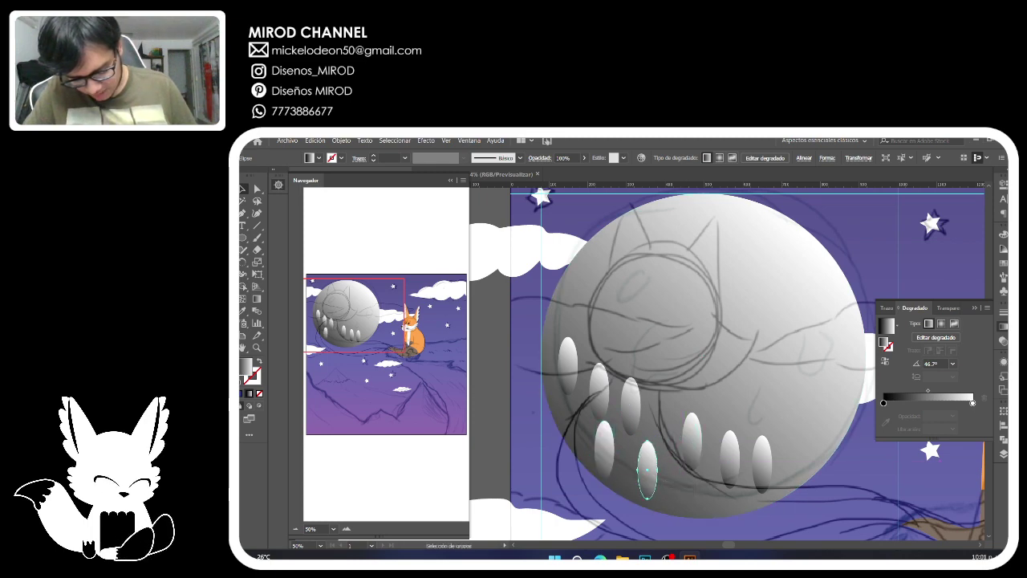
left_click_drag(730, 464, 698, 485)
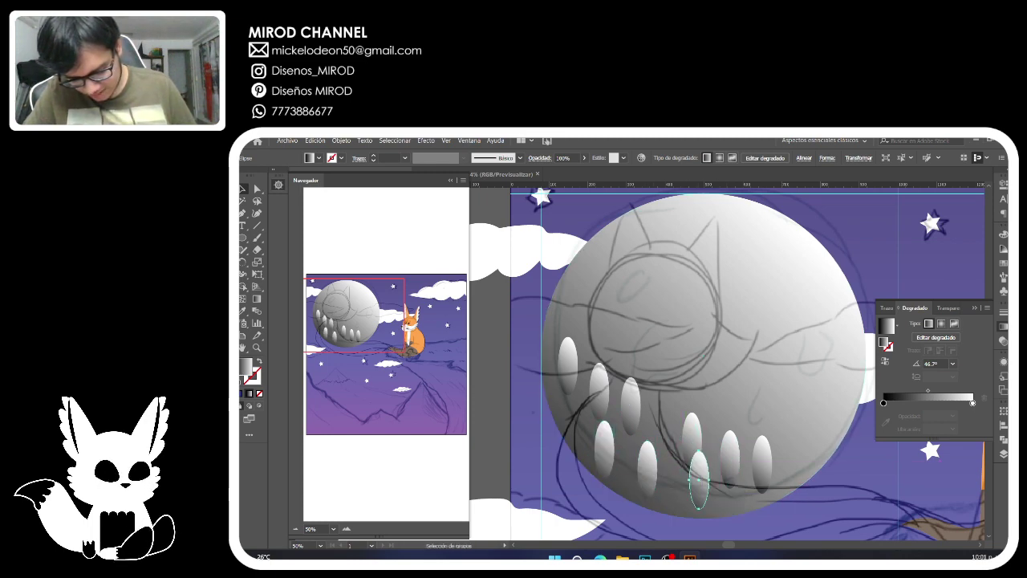
Tilt the second and third upper ellipses and the two leftmost lower ellipses to follow the moon's curved edge.
left_click(568, 363)
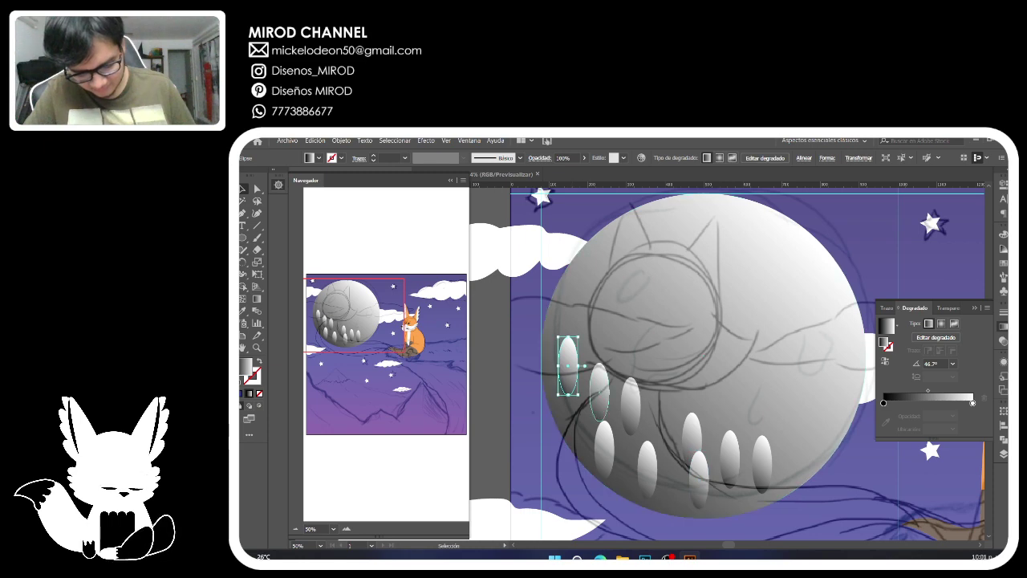
left_click_drag(568, 362, 605, 357)
left_click(631, 406)
left_click_drag(631, 405, 614, 381)
left_click(604, 450)
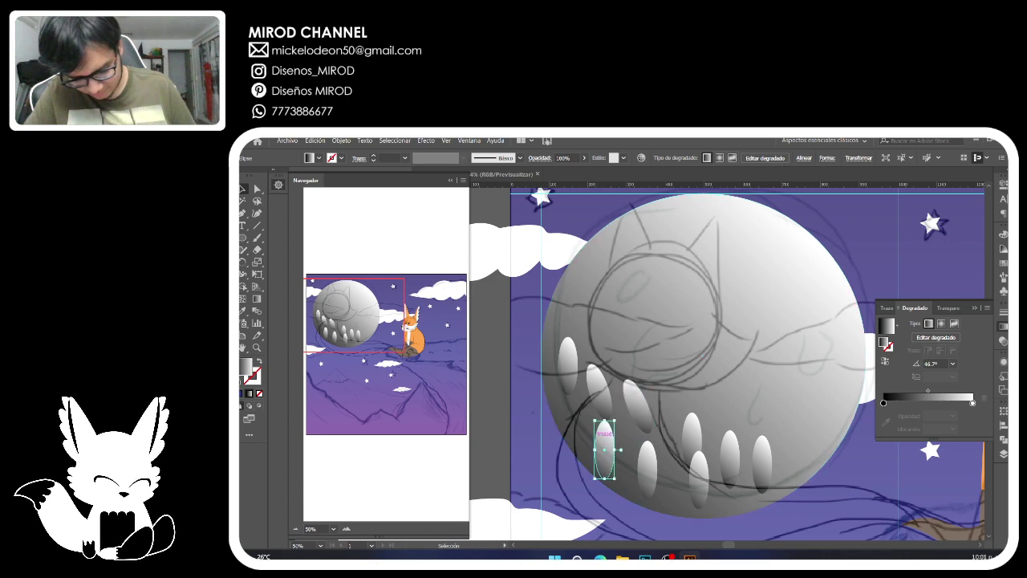
left_click_drag(593, 417, 604, 439)
left_click(647, 470)
left_click(595, 437)
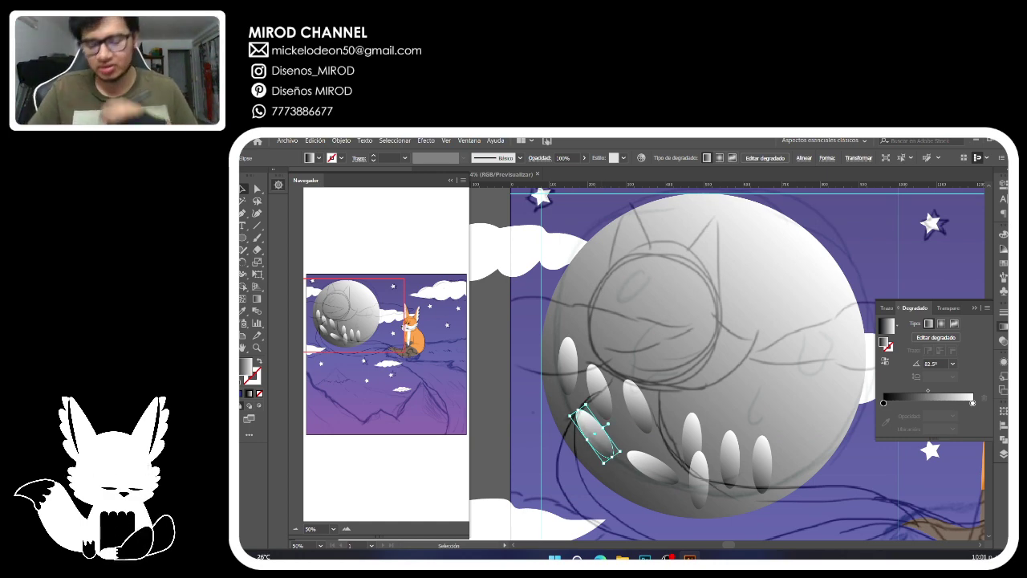
Add slanted copies of the ellipses along the moon's lower edge and rotate the fourth upper ellipse to match their slant.
left_click(699, 482)
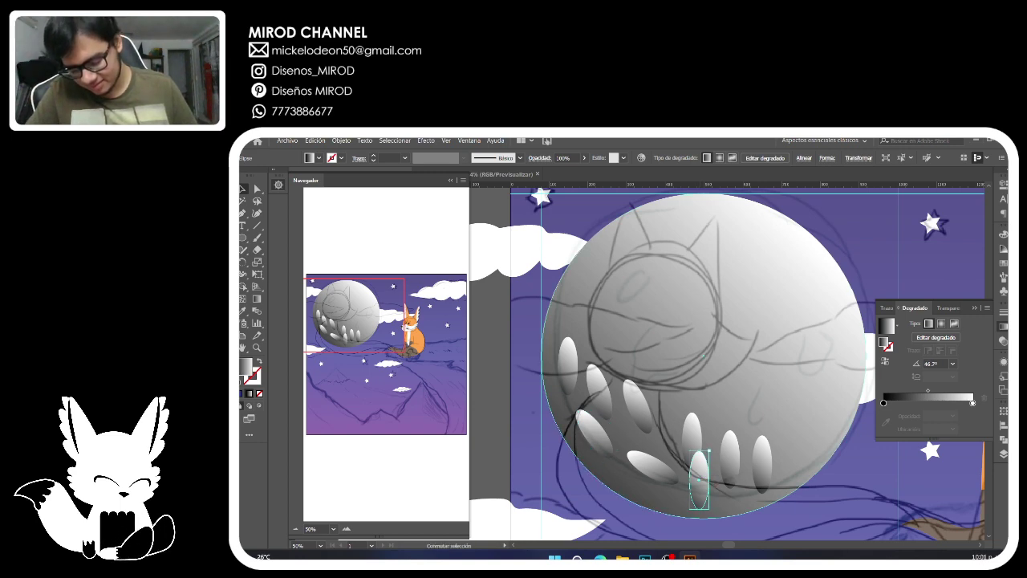
key("ctrl+z")
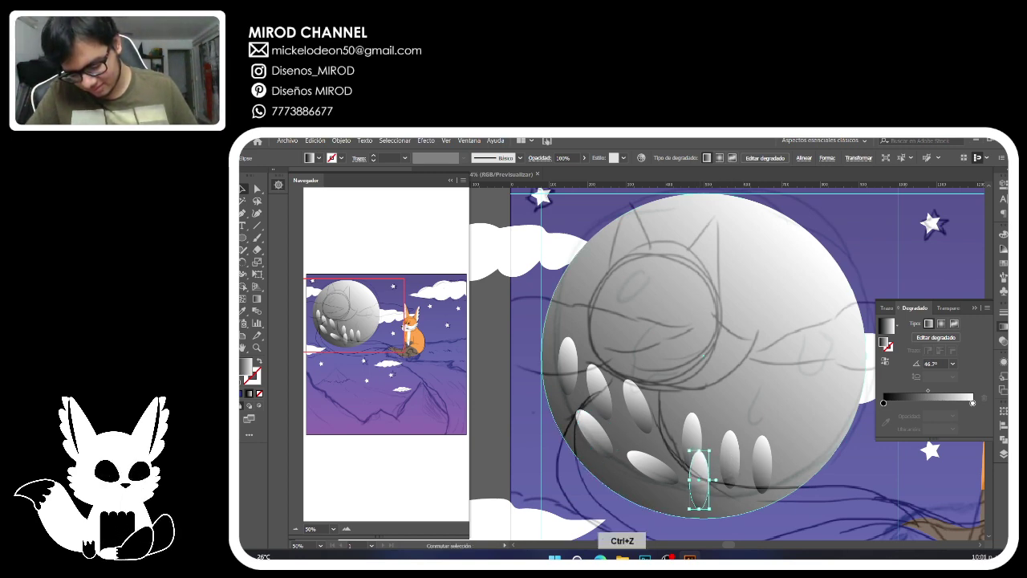
left_click_drag(712, 446, 602, 424)
left_click_drag(650, 454, 613, 464)
left_click_drag(709, 486, 649, 473)
mouse_move(717, 486)
left_mouse_down()
mouse_move(684, 458)
mouse_move(711, 479)
left_mouse_up()
mouse_move(693, 439)
left_mouse_down()
mouse_move(700, 416)
mouse_move(669, 421)
mouse_move(671, 410)
mouse_move(692, 430)
left_mouse_up()
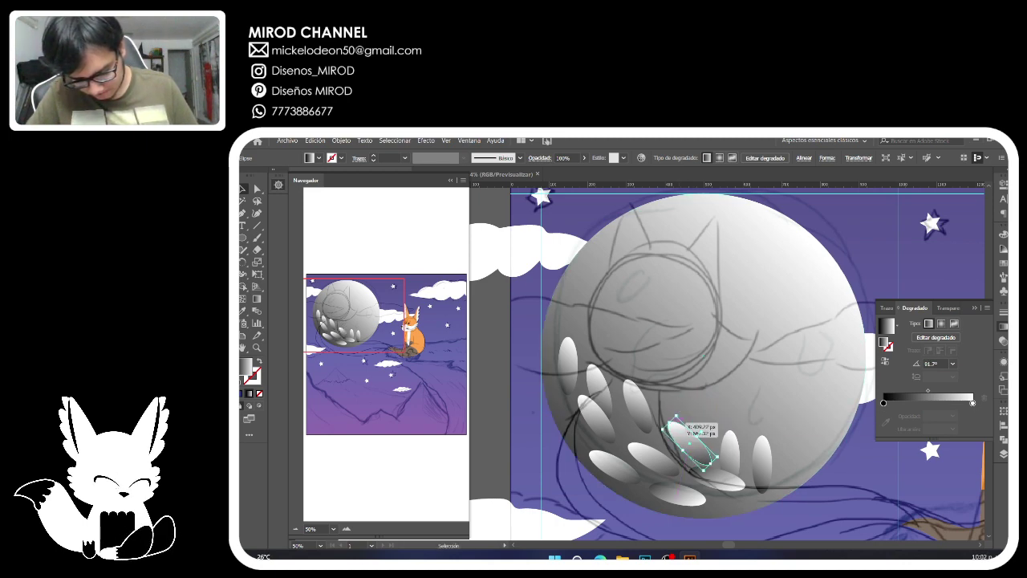
left_click(675, 409)
left_click(696, 449)
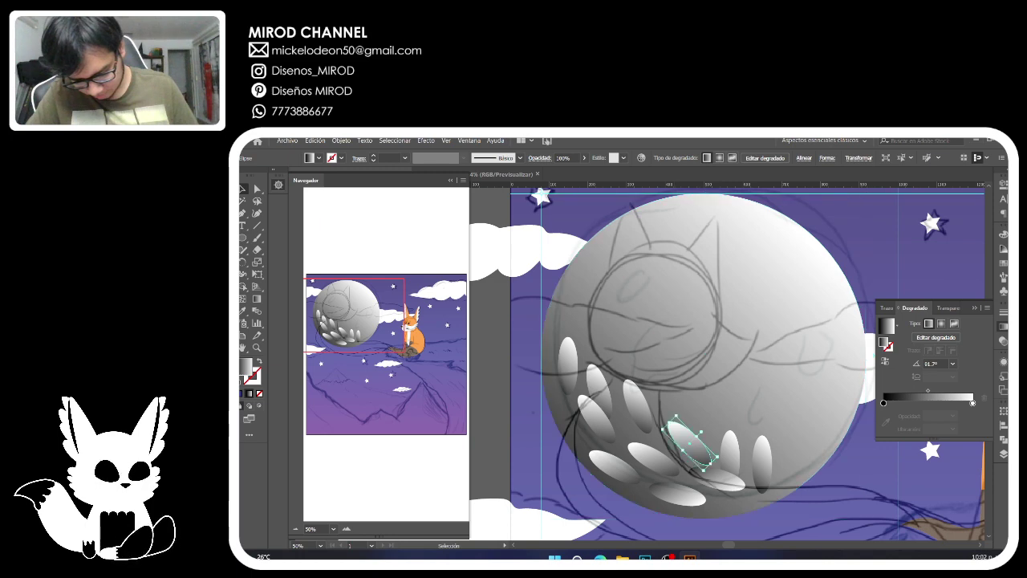
left_click_drag(674, 412, 669, 421)
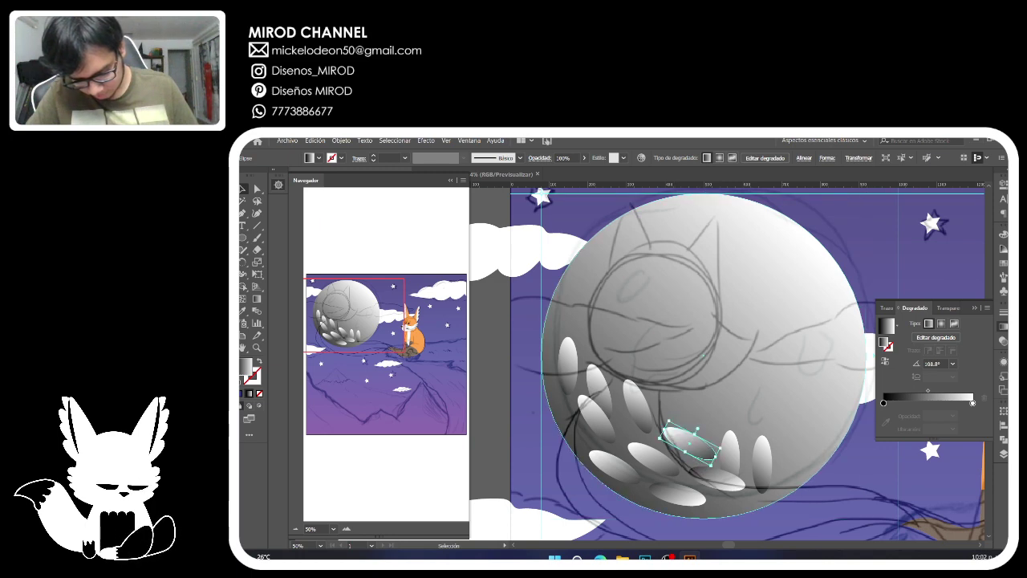
Slant the third upper ellipse more steeply toward horizontal and delete the second ellipse beside it.
left_click(638, 405)
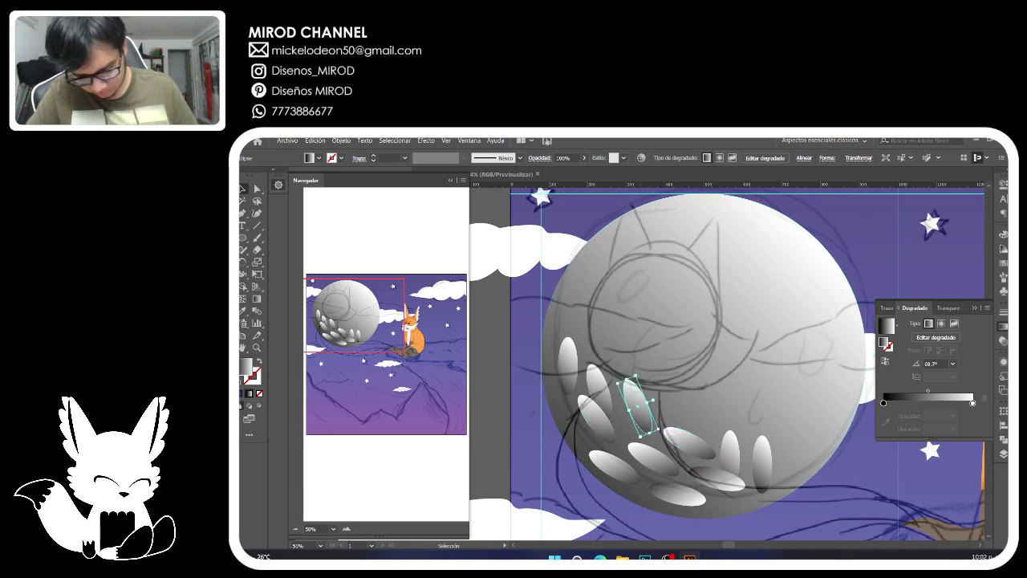
left_click_drag(628, 379, 632, 405)
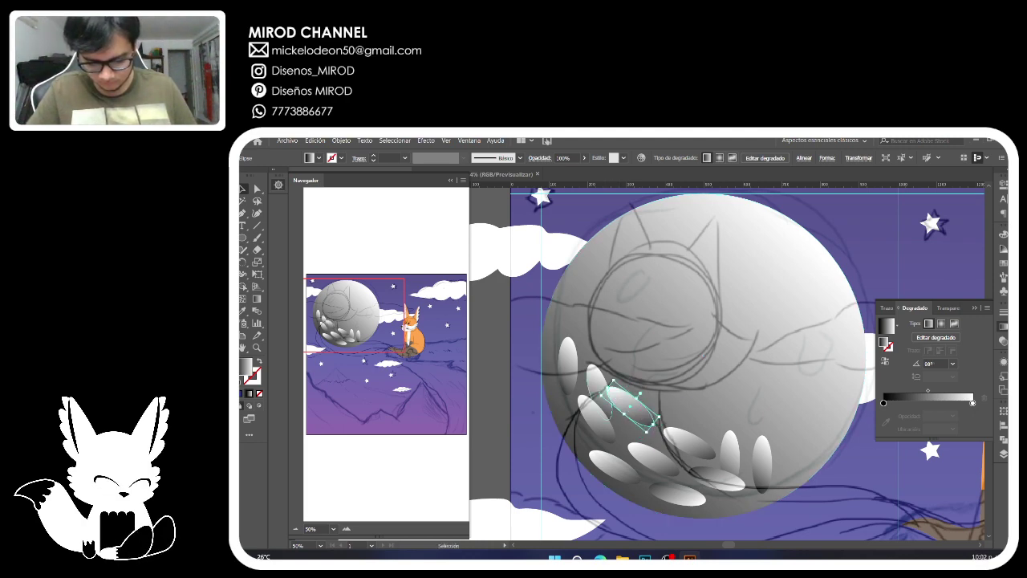
left_click(597, 380)
key("Delete")
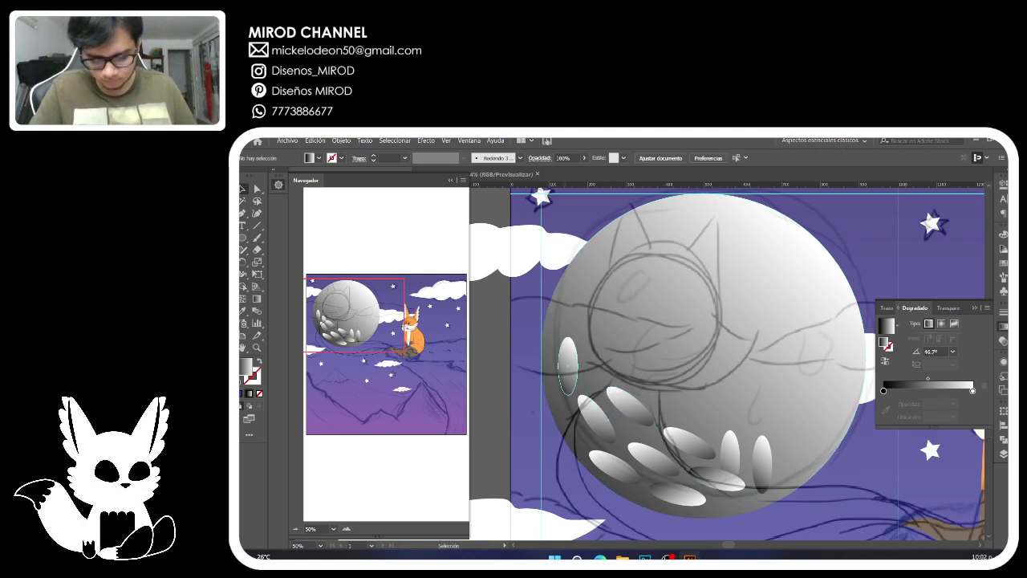
Tilt the leftmost ellipse along the moon's edge and shift the left lower ellipses into an evenly spaced curve.
left_click(568, 366)
left_click_drag(567, 365, 584, 357)
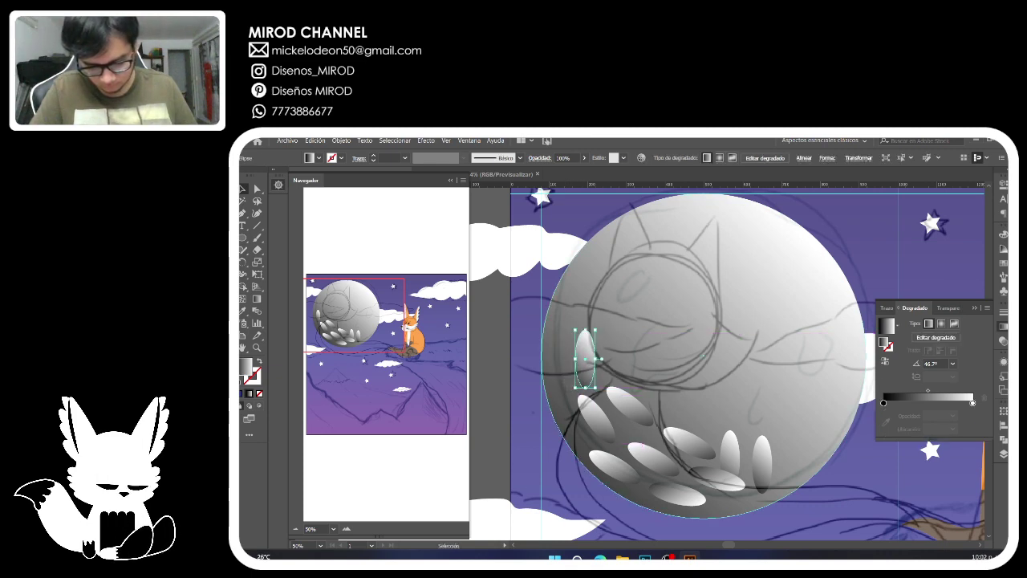
left_click_drag(598, 392, 577, 362)
left_click(597, 421)
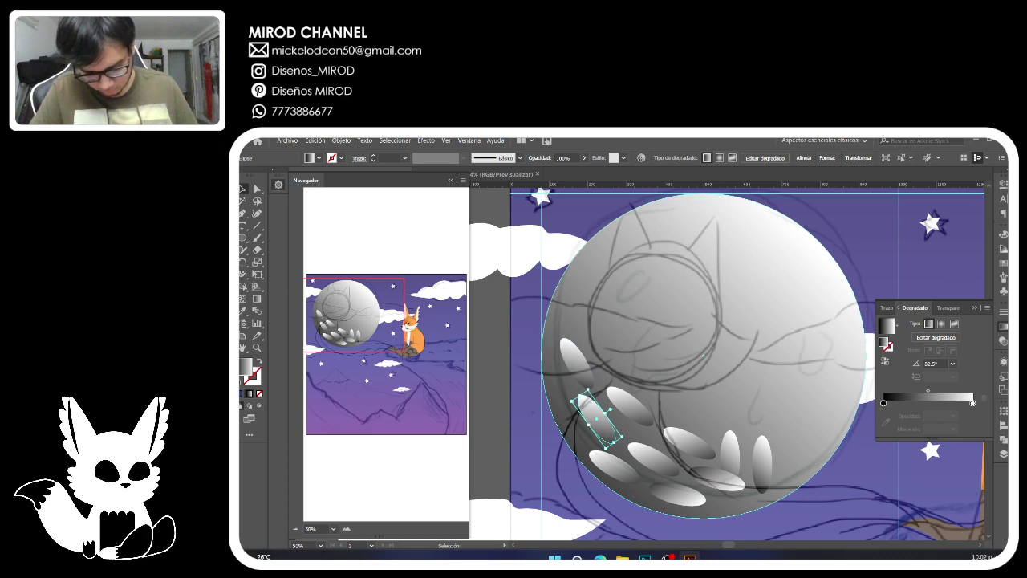
left_click_drag(622, 444, 599, 438)
left_click(616, 466)
left_click(589, 413)
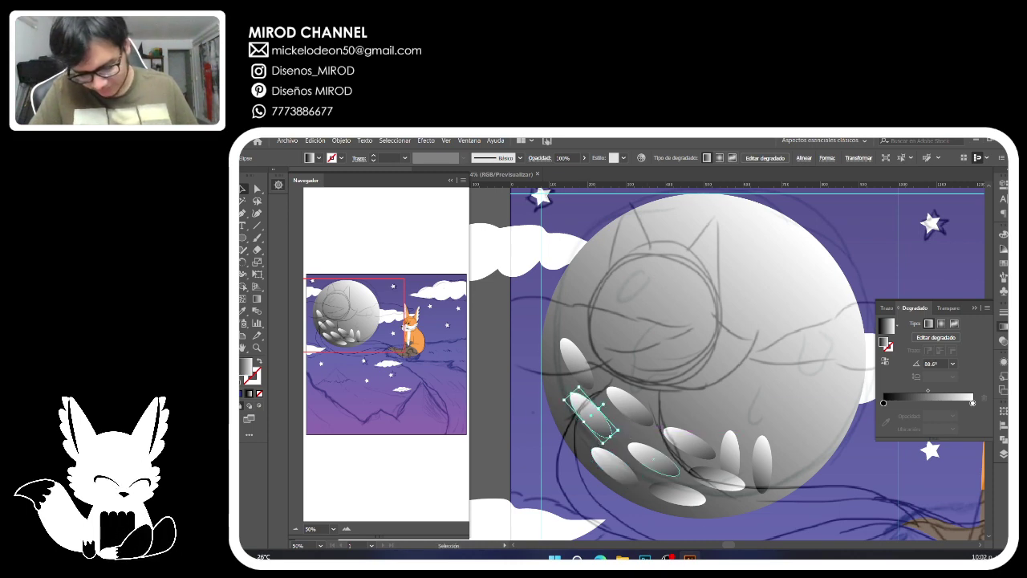
left_click(652, 453)
Delete one of the two remaining upright ellipses and rotate the other nearly horizontal at the end of the upper row.
left_click(730, 459)
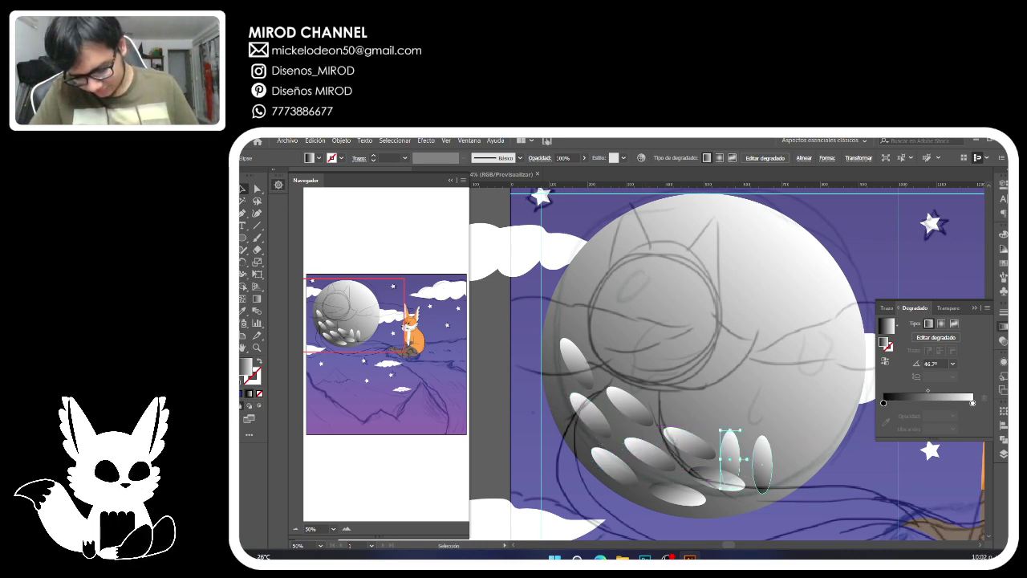
left_click(763, 466)
key("Delete")
mouse_move(730, 460)
left_mouse_down()
mouse_move(756, 458)
mouse_move(758, 422)
mouse_move(723, 444)
left_mouse_up()
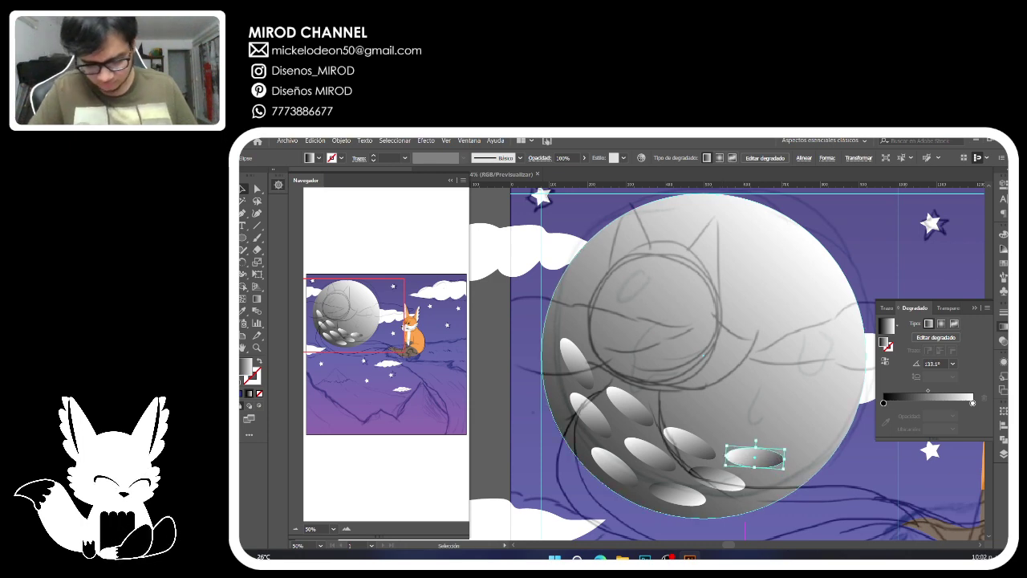
Select all nine ellipses on the moon and give them a plain white fill with no stroke.
left_click(576, 362, "shift")
left_click(630, 405, "shift")
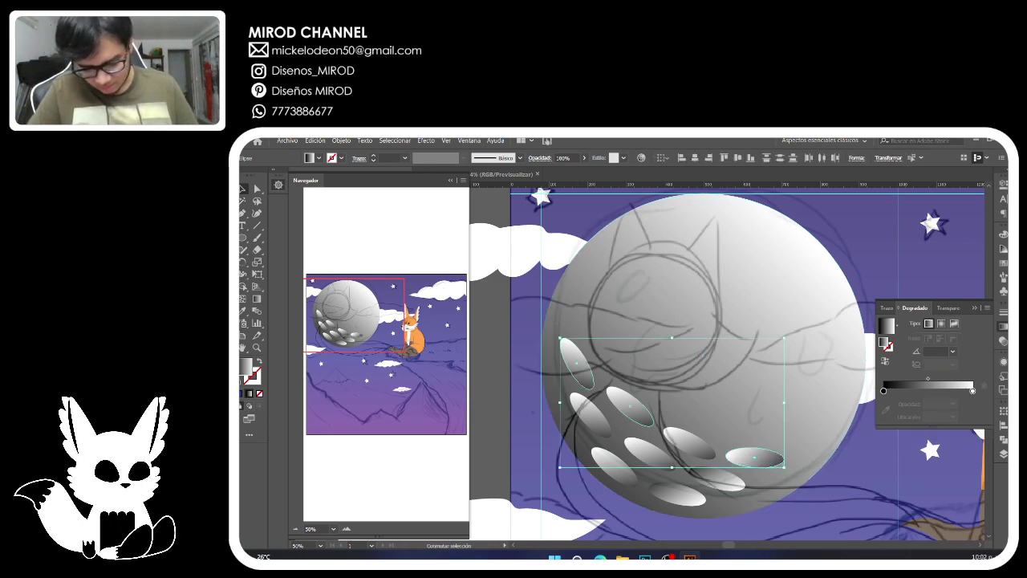
left_click(690, 443, "shift")
left_click(717, 479, "shift")
left_click(650, 454, "shift")
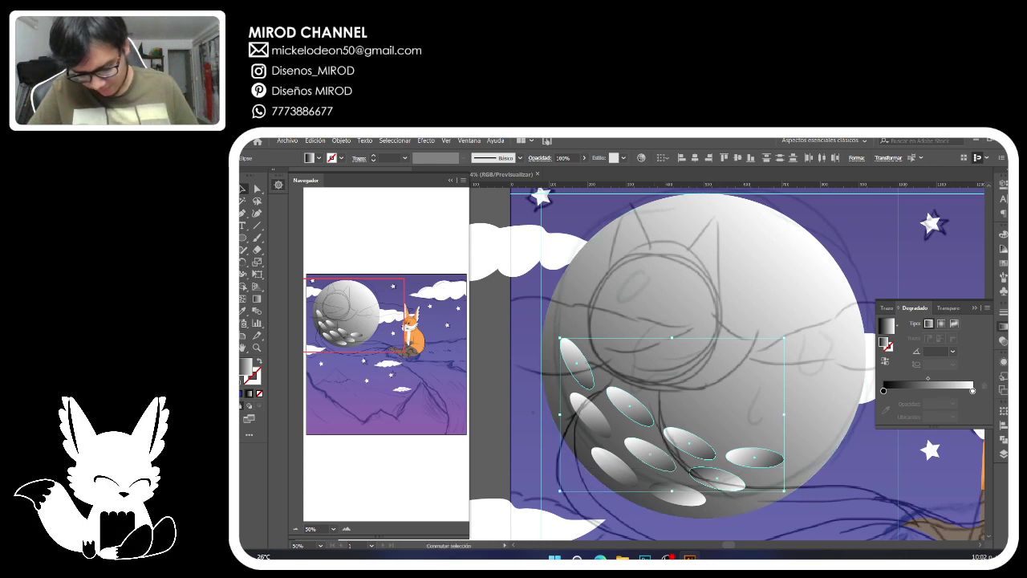
left_click(591, 415, "shift")
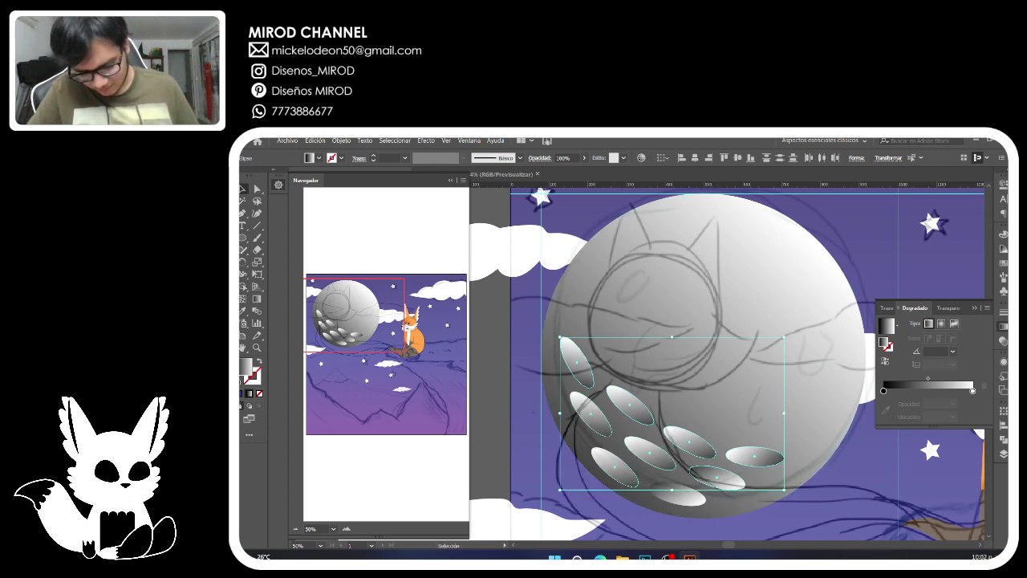
left_click(615, 467, "shift")
left_click(677, 495, "shift")
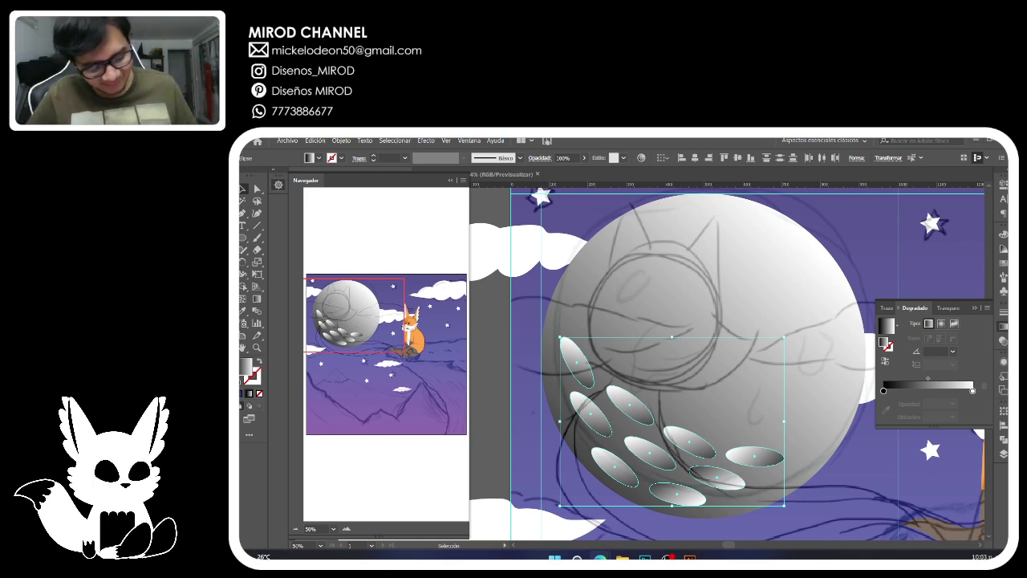
key("d")
key("x")
key("/")
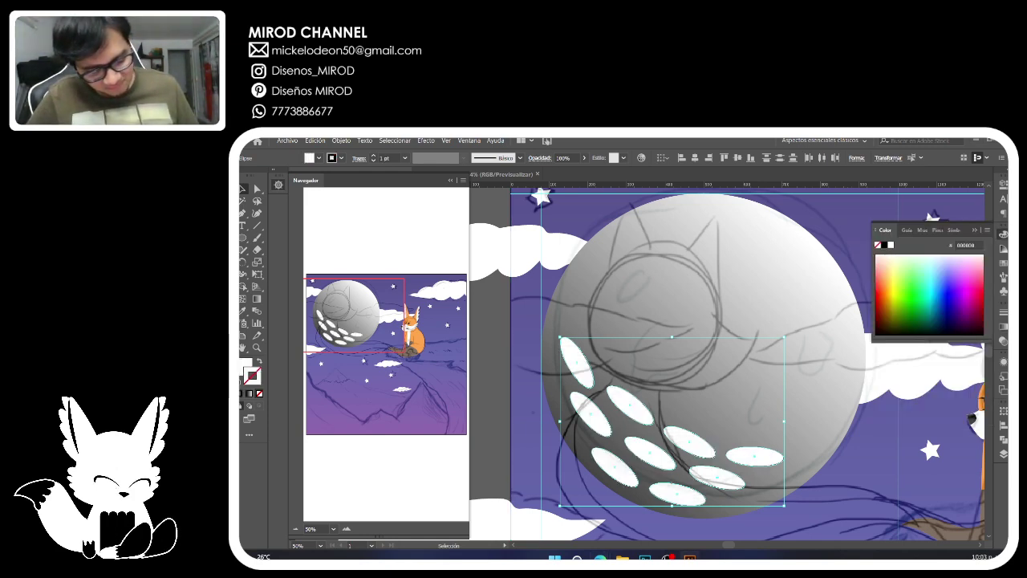
left_click(246, 367)
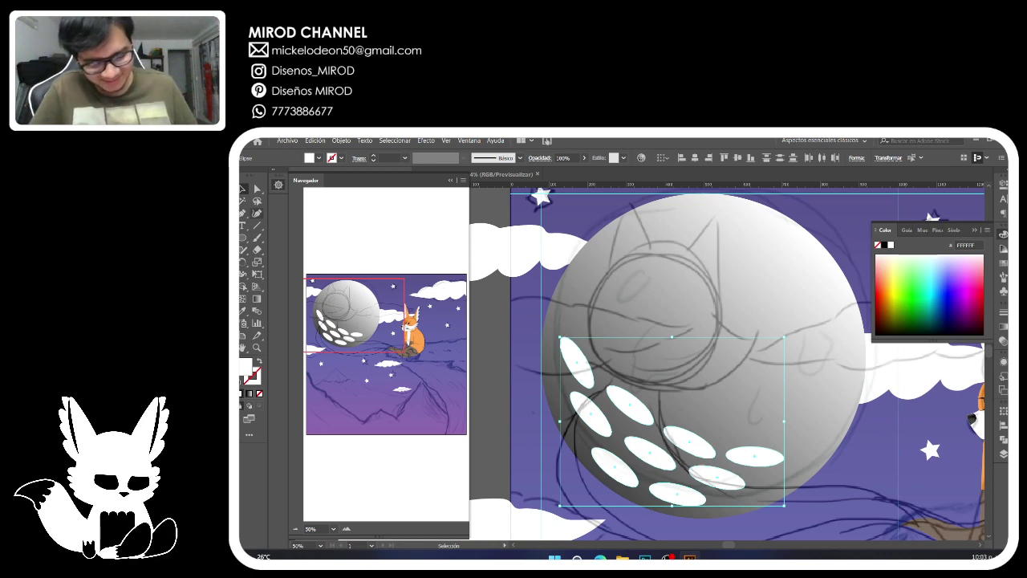
left_click(257, 188)
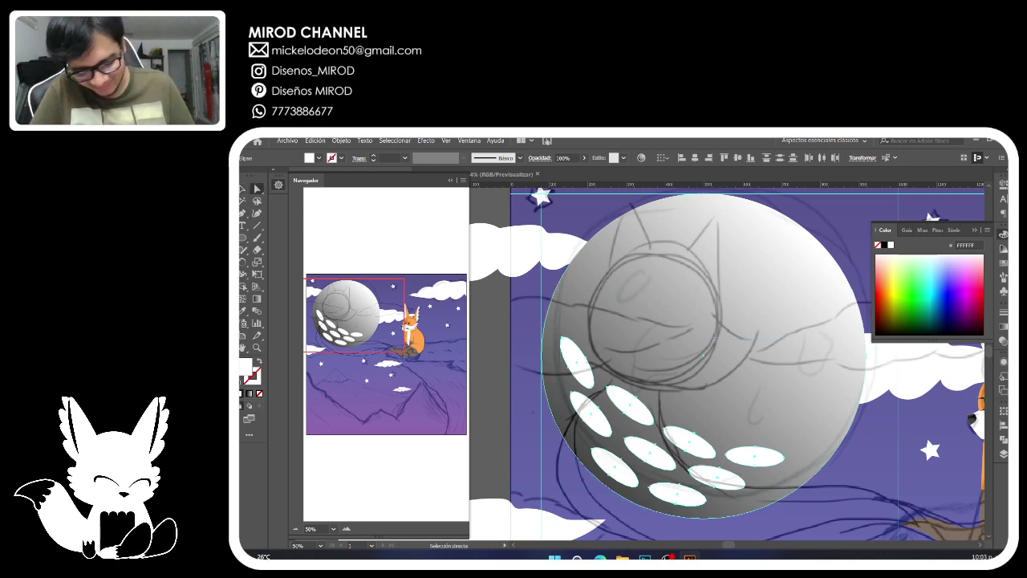
left_click(702, 355)
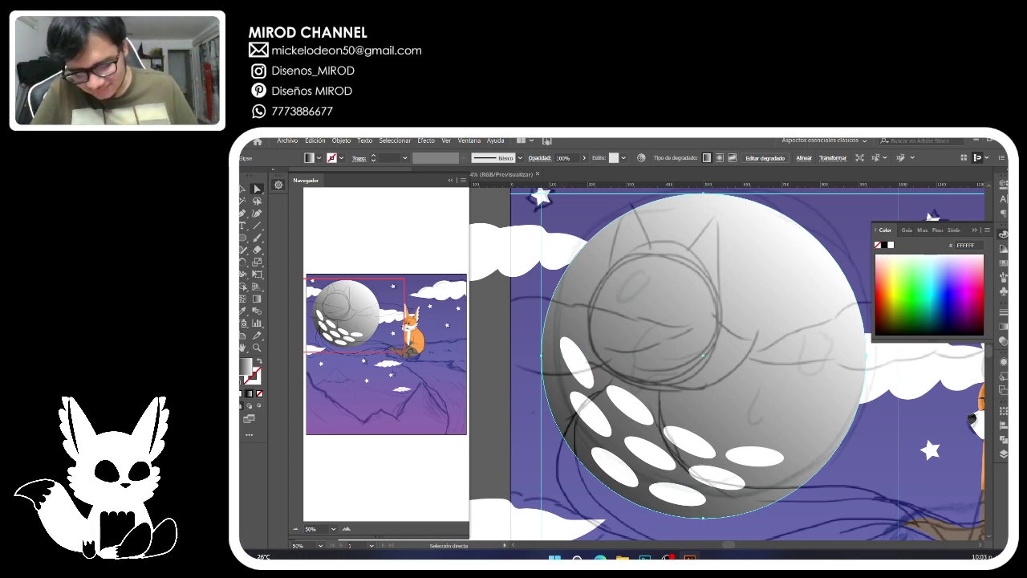
left_click(244, 239)
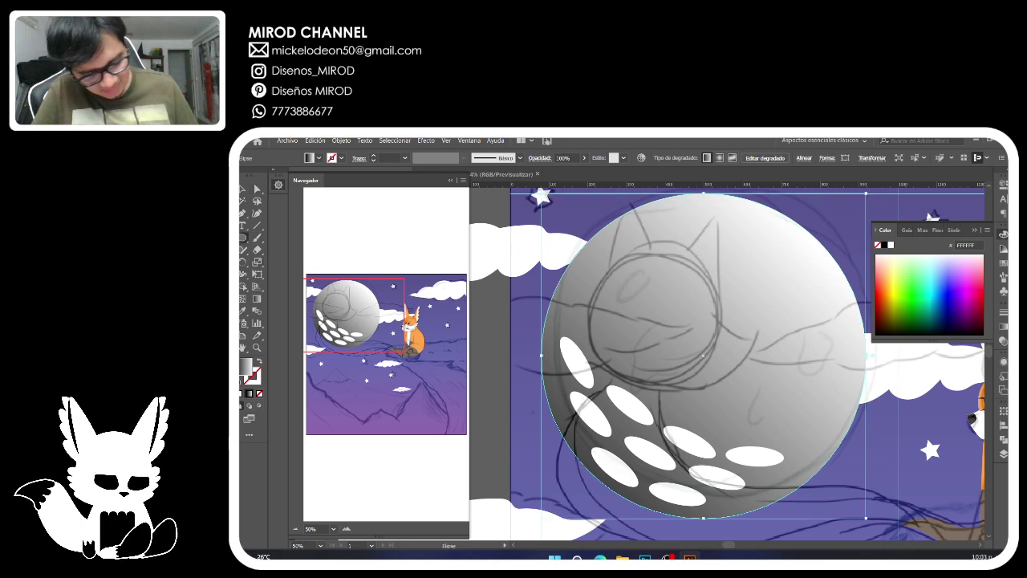
mouse_move(657, 326)
left_mouse_down()
mouse_move(729, 392)
mouse_move(747, 393)
mouse_move(719, 389)
left_mouse_up()
key("ctrl+z")
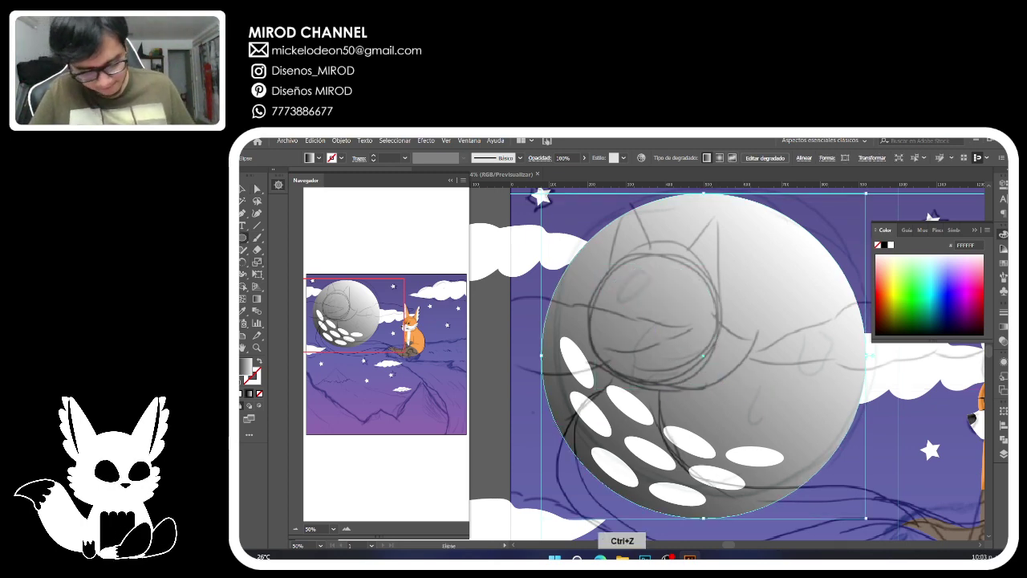
Lock the moon circles, object groups and background rectangle in Capa 6 and group the nine white ellipses.
left_click(295, 528)
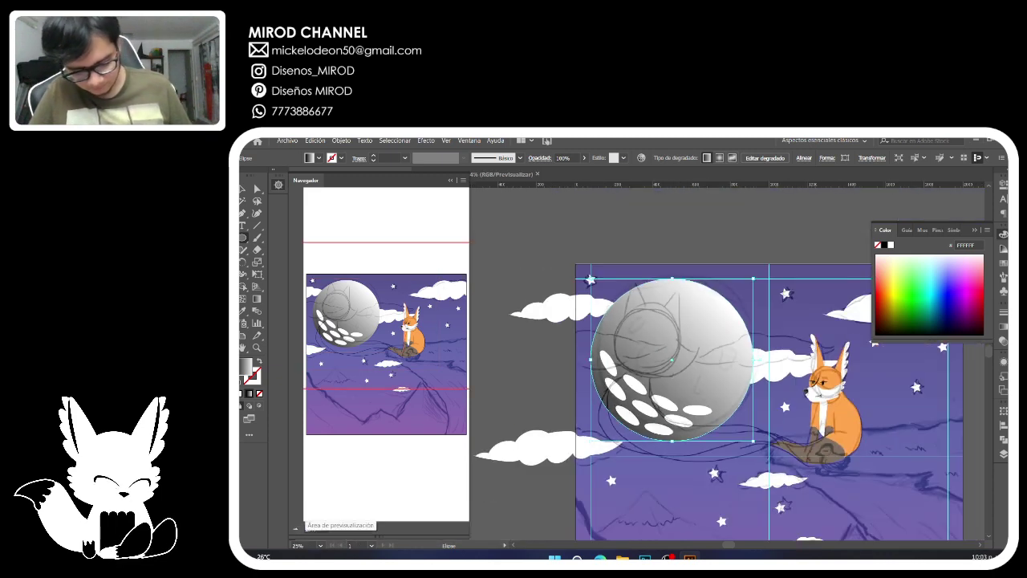
left_click(256, 189)
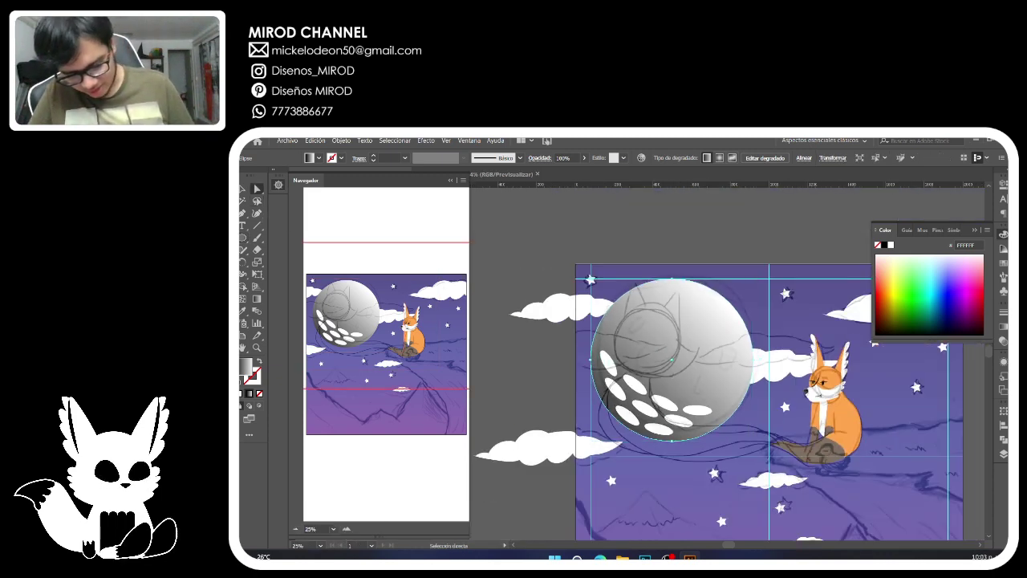
left_click(608, 362)
left_click(1003, 454)
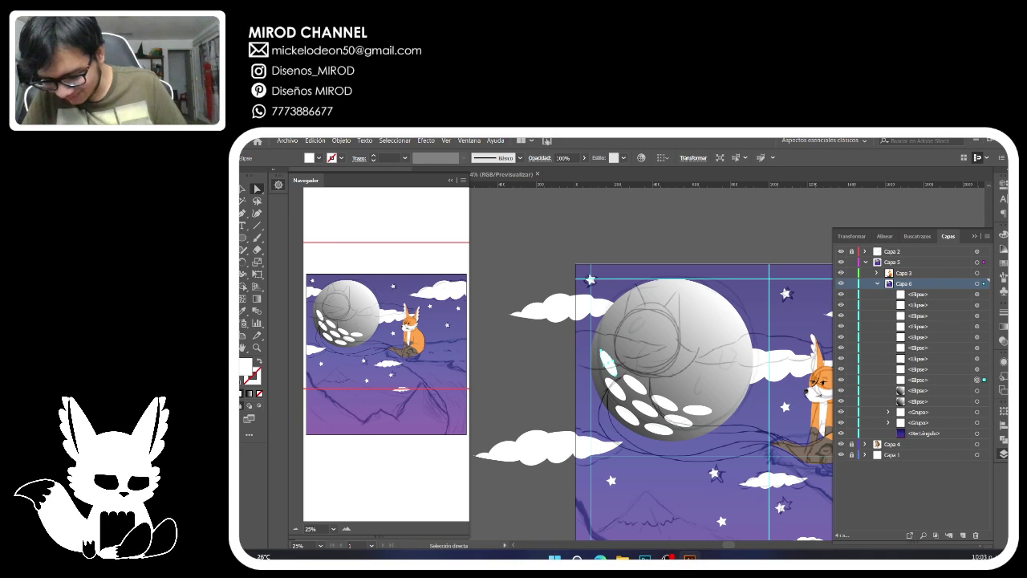
left_click(976, 283)
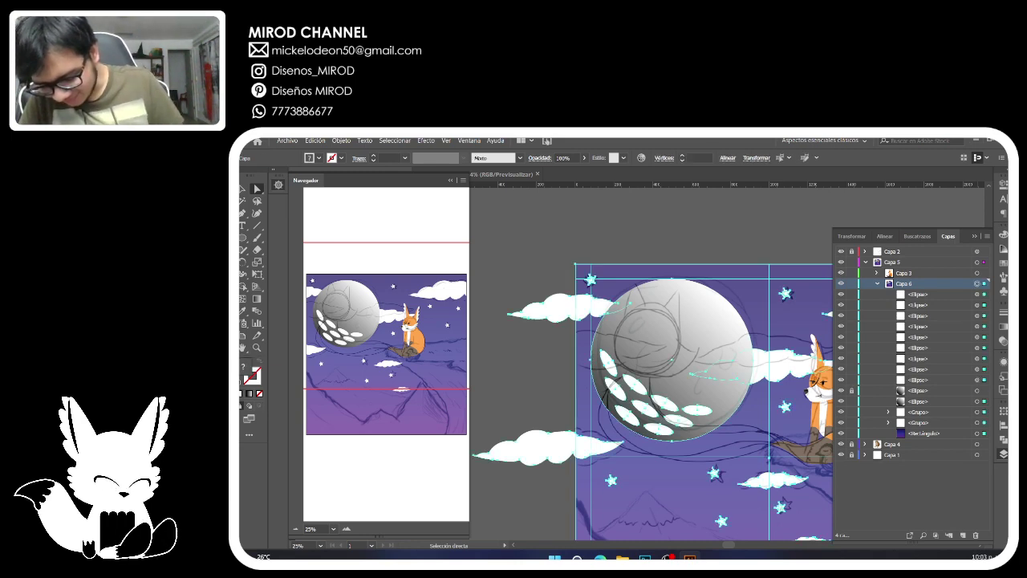
left_click(851, 401)
left_click(851, 412)
left_click(851, 423)
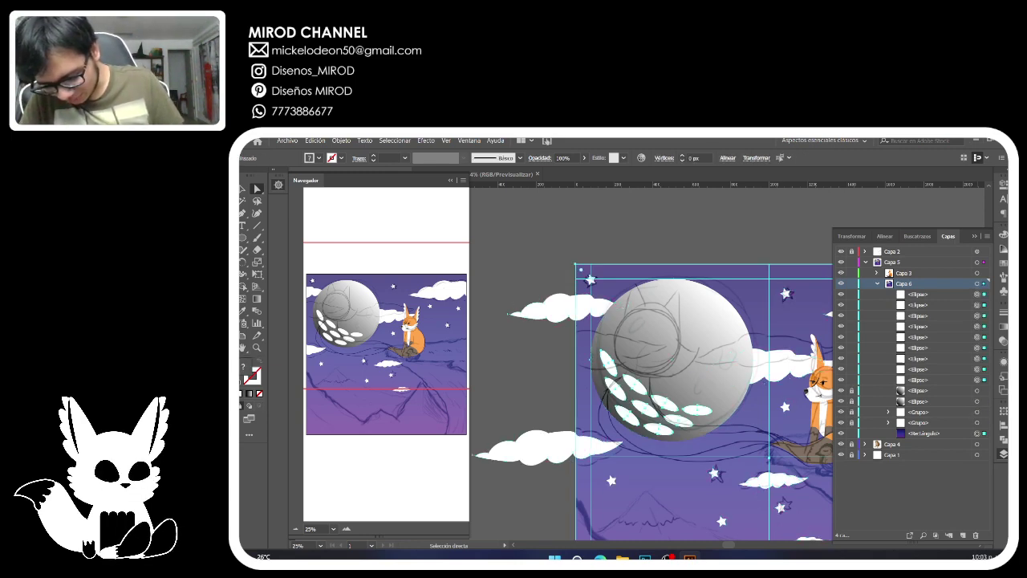
left_click(851, 434)
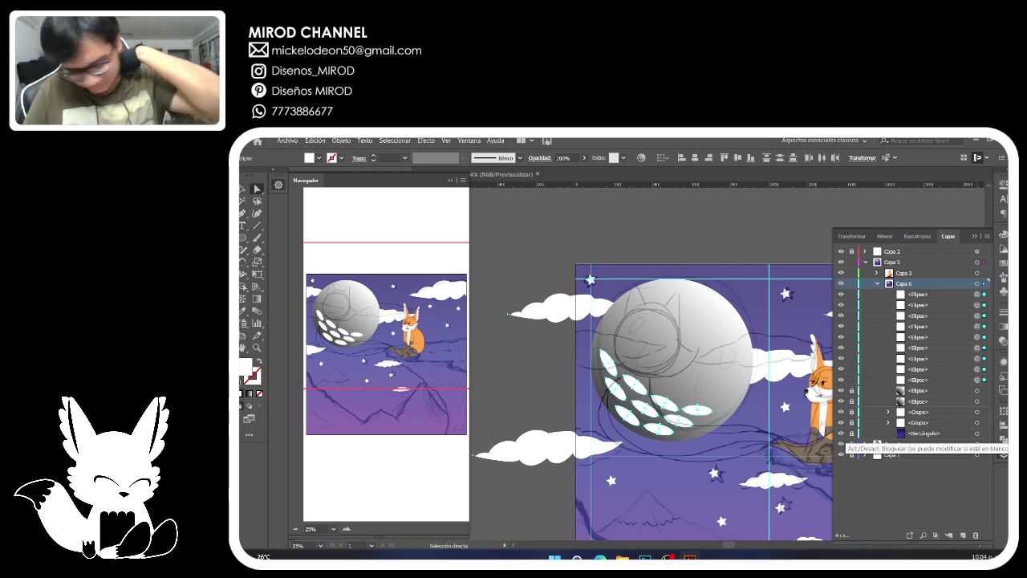
key("ctrl+g")
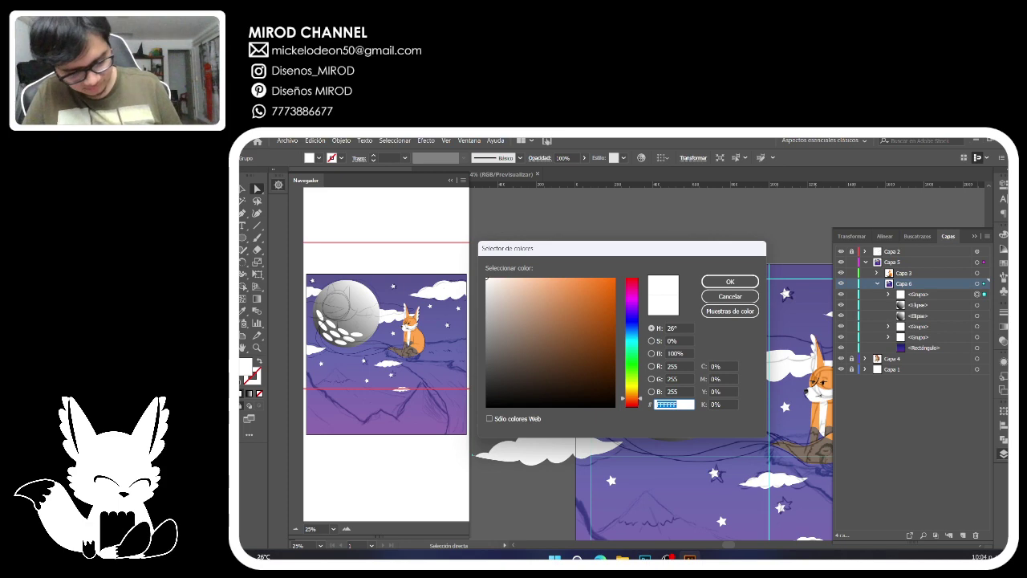
Recolour the grouped moon ovals with light grey C9C9C9, clear the selection and fit the artboard to the window.
mouse_move(487, 281)
left_mouse_down()
mouse_move(487, 349)
mouse_move(485, 304)
left_mouse_up()
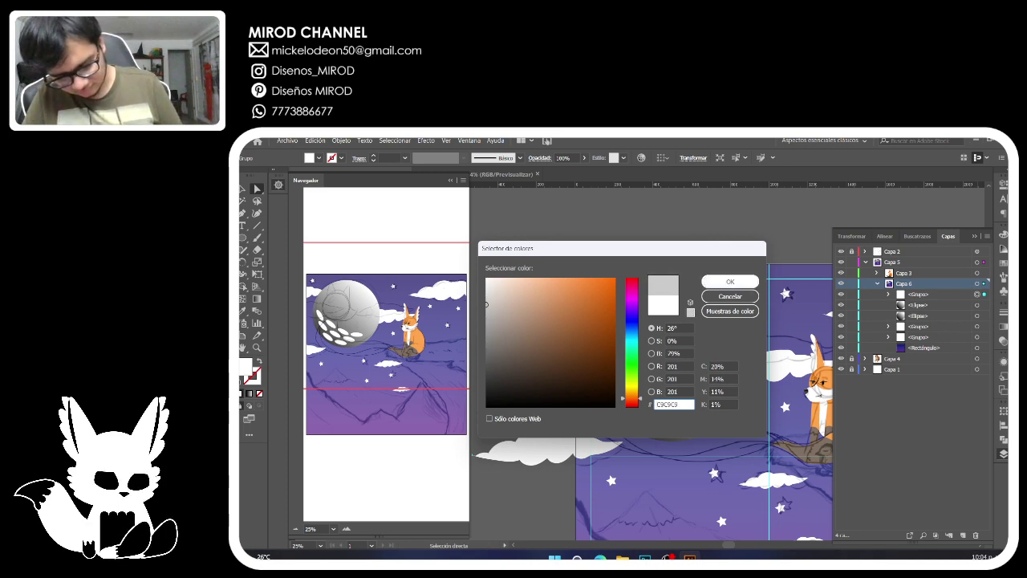
left_click(730, 281)
key("v")
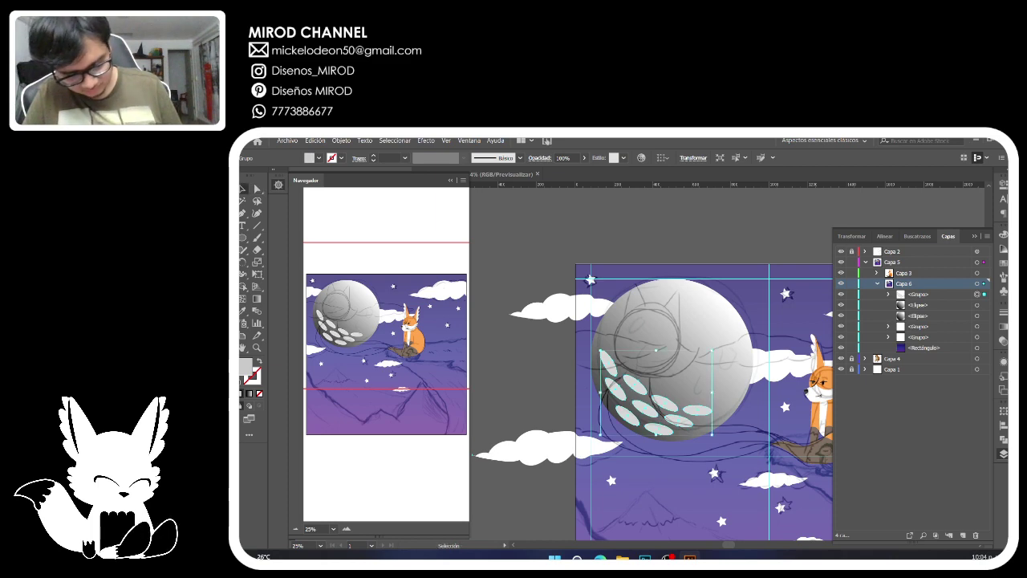
key("ctrl+shift+a")
key("ctrl+0")
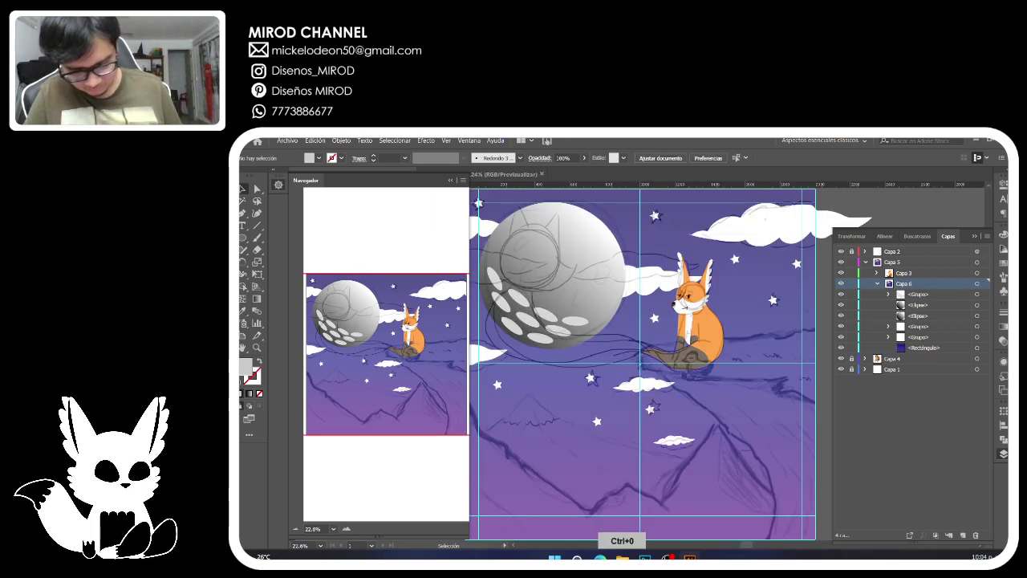
Brush a closed, ragged-edged ledge shape beneath the fox to the artboard's right edge and pull its upper-right anchor slightly outward.
key("b")
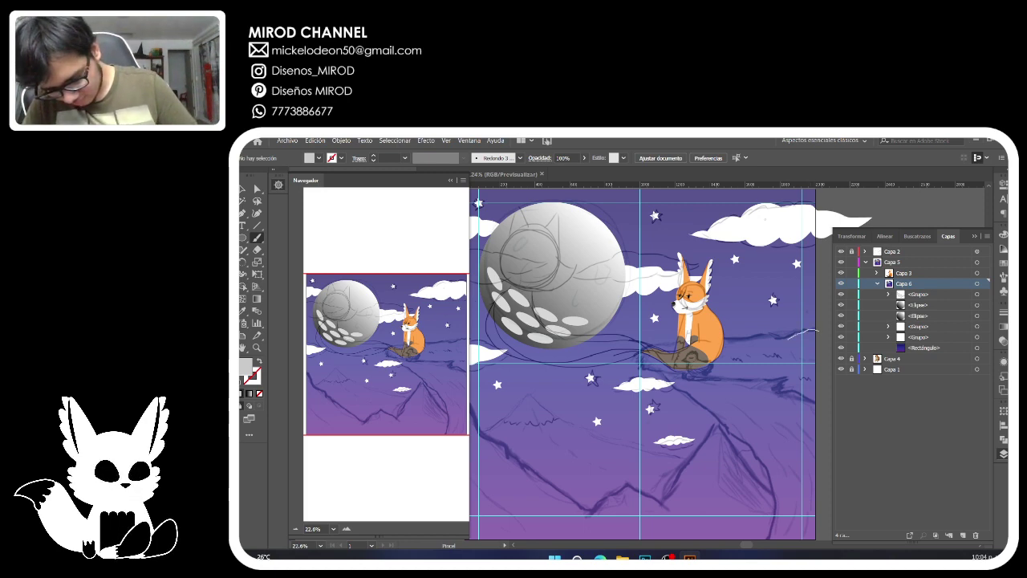
left_click_drag(747, 335, 633, 351)
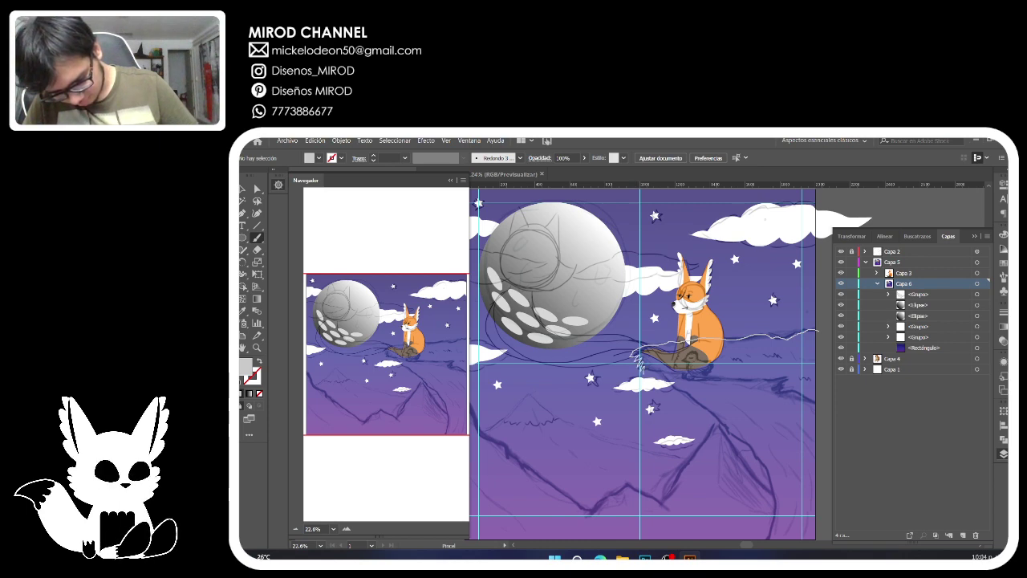
left_click_drag(665, 372, 777, 380)
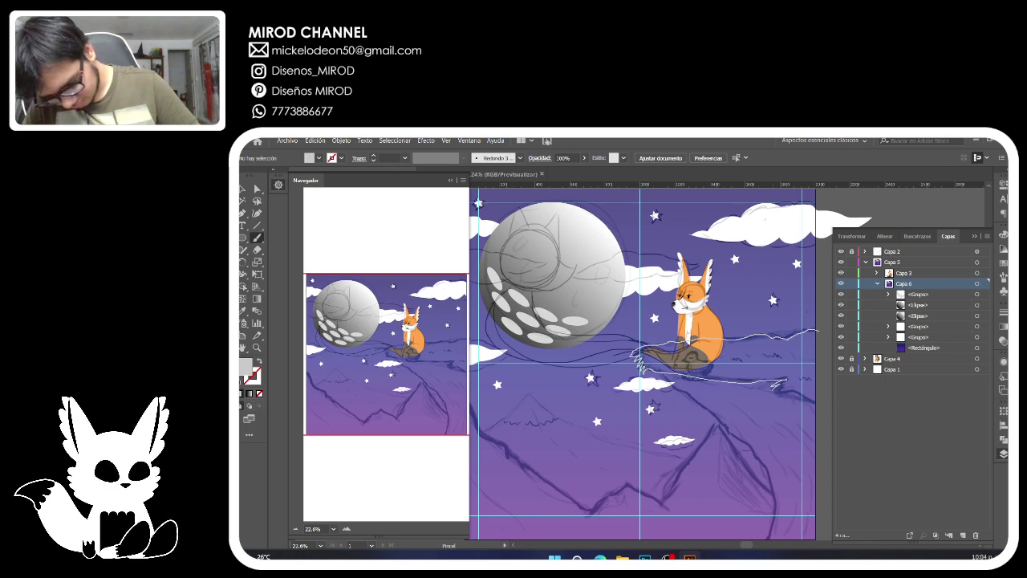
mouse_move(791, 391)
left_mouse_down()
mouse_move(816, 400)
mouse_move(818, 330)
left_mouse_up()
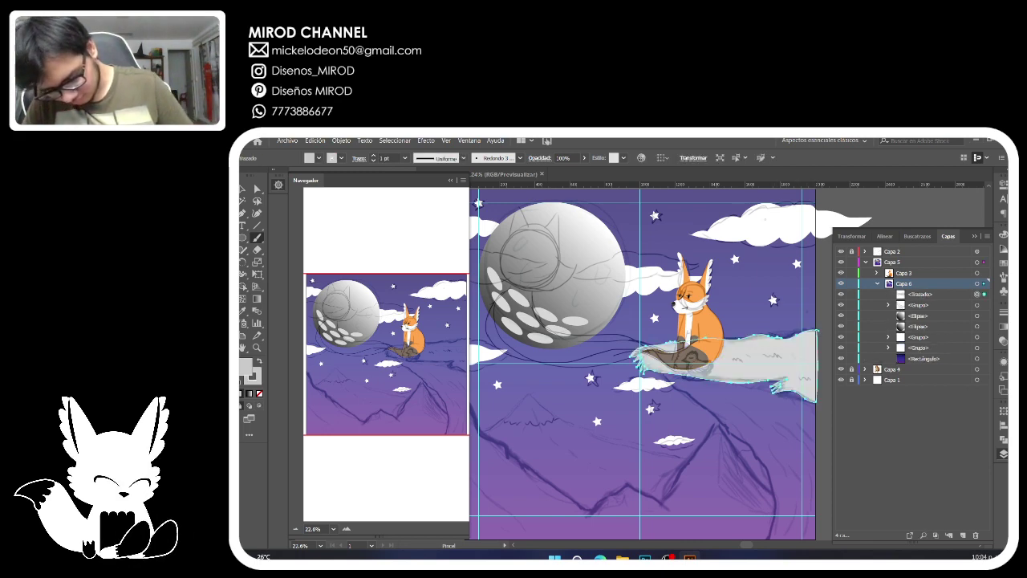
left_click(256, 188)
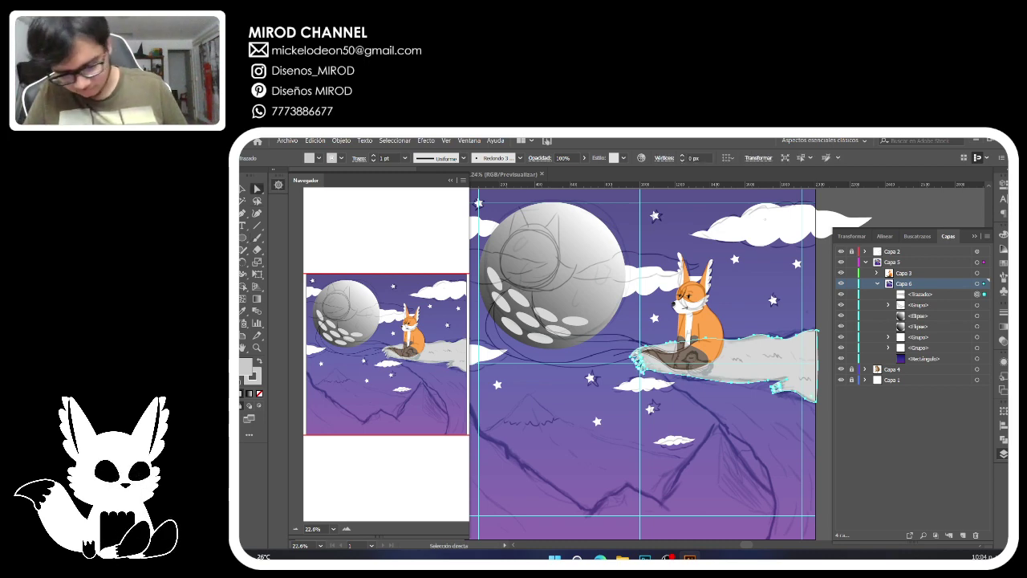
left_click(816, 330)
left_click_drag(816, 330, 819, 331)
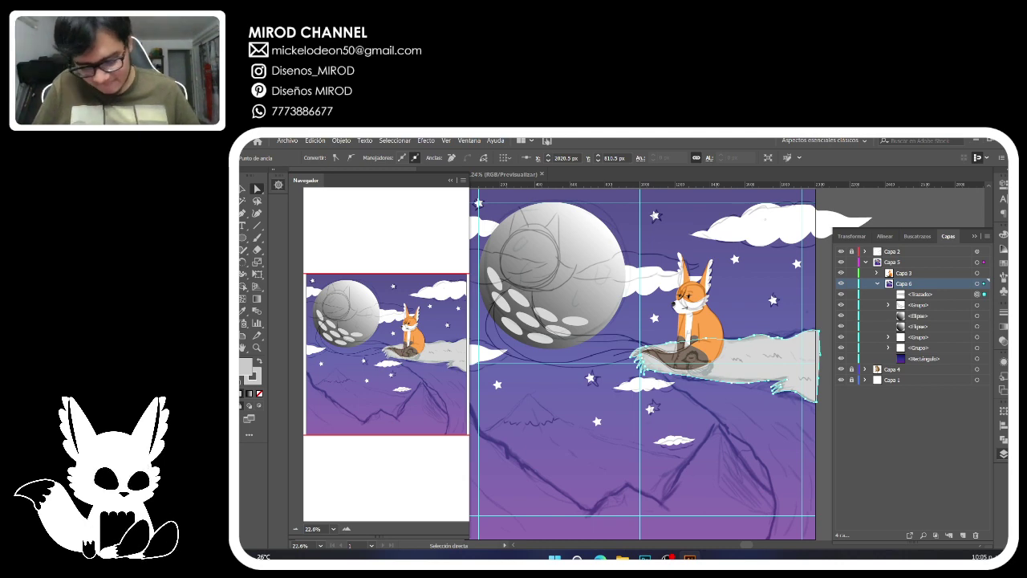
Give the ledge shape a green 457737 fill and no stroke.
left_click(256, 379)
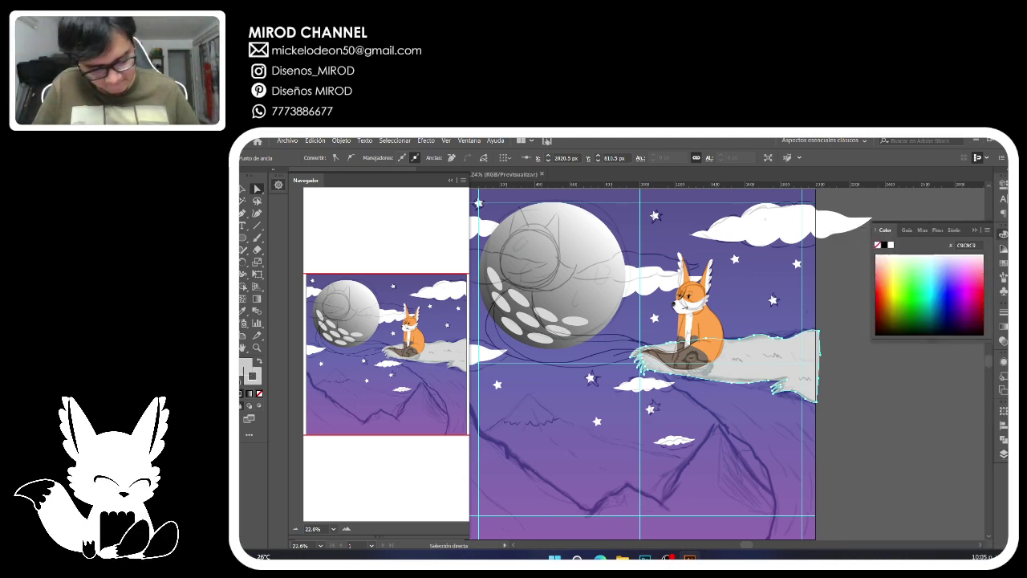
double_click(247, 369)
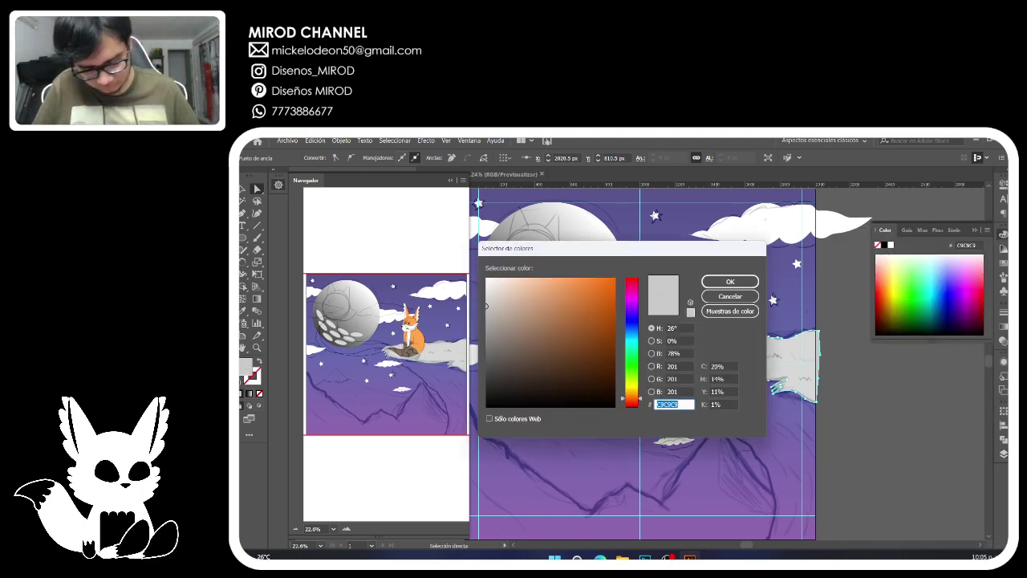
type("C6C6C6")
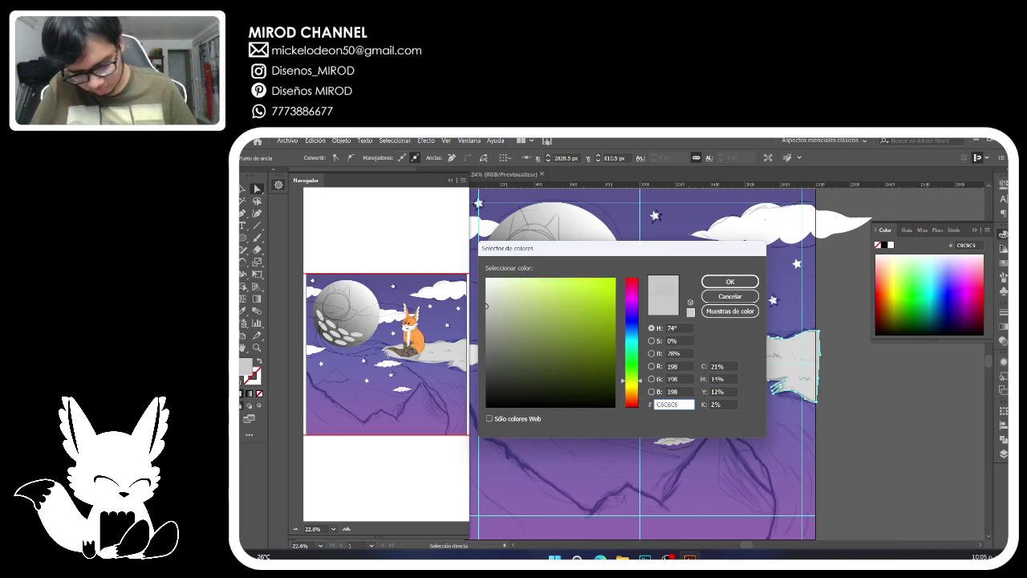
left_click_drag(632, 380, 632, 368)
left_click_drag(548, 300, 545, 313)
left_click_drag(632, 367, 632, 369)
type("457737")
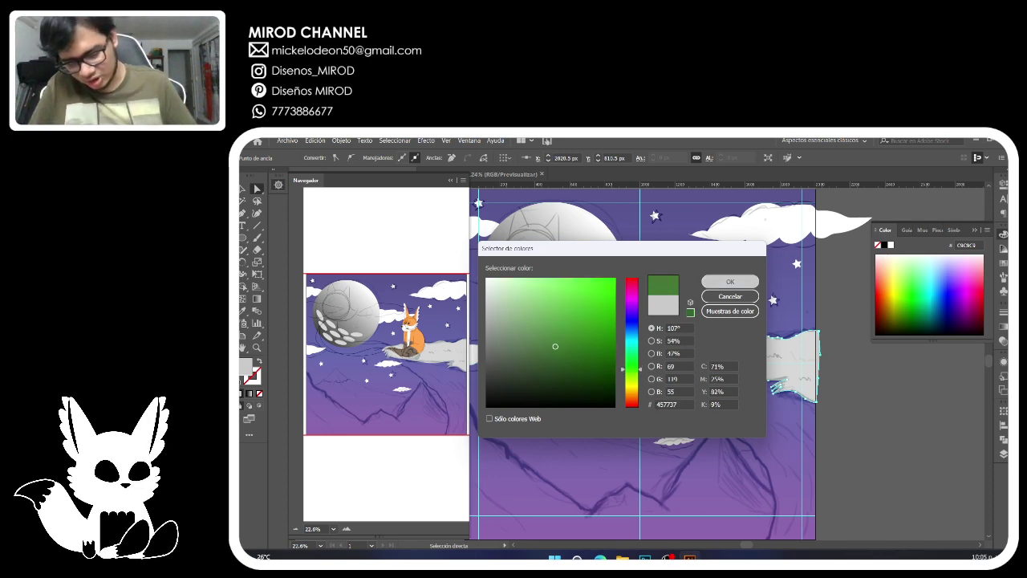
left_click(726, 282)
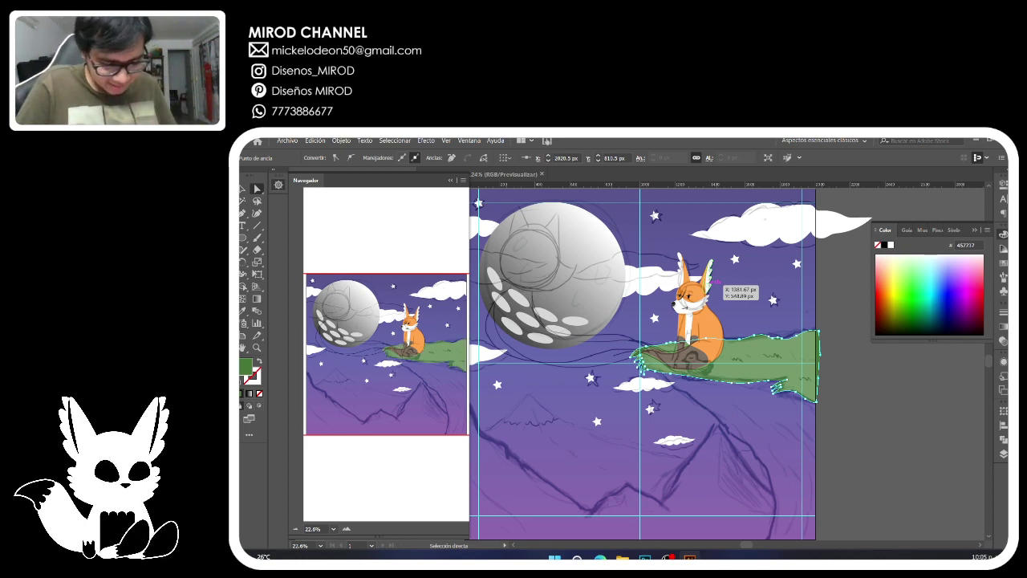
left_click(257, 237)
left_click_drag(386, 354, 411, 361)
key("ctrl+0")
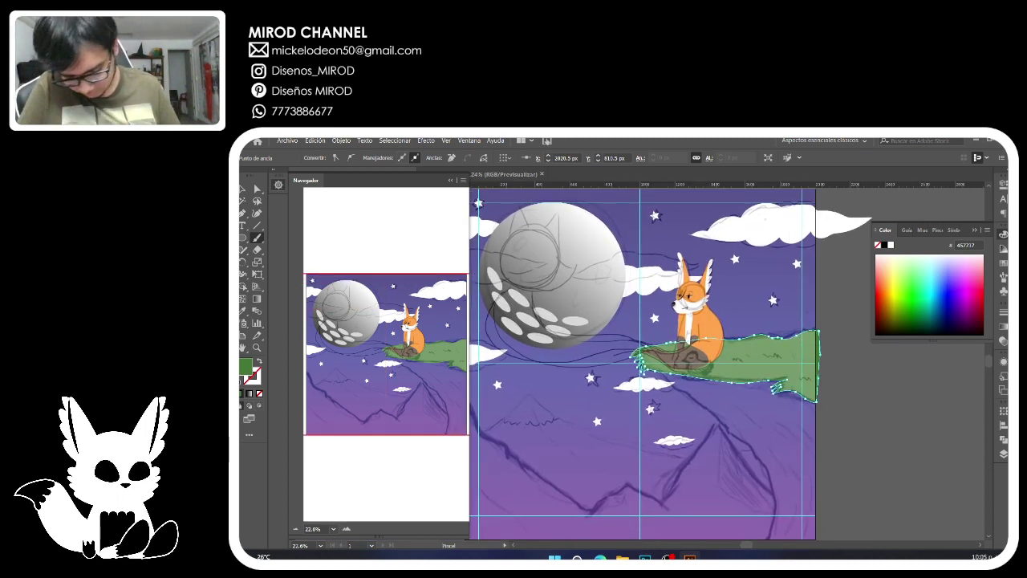
mouse_move(386, 354)
left_mouse_down()
mouse_move(544, 354)
mouse_move(386, 384)
mouse_move(372, 353)
left_mouse_up()
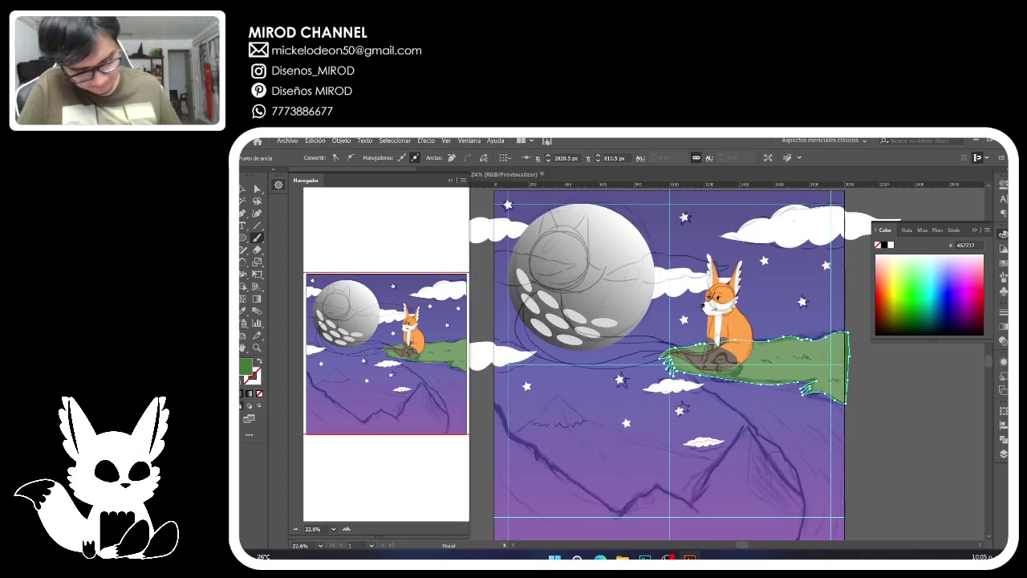
key("ctrl+0")
left_click(295, 528)
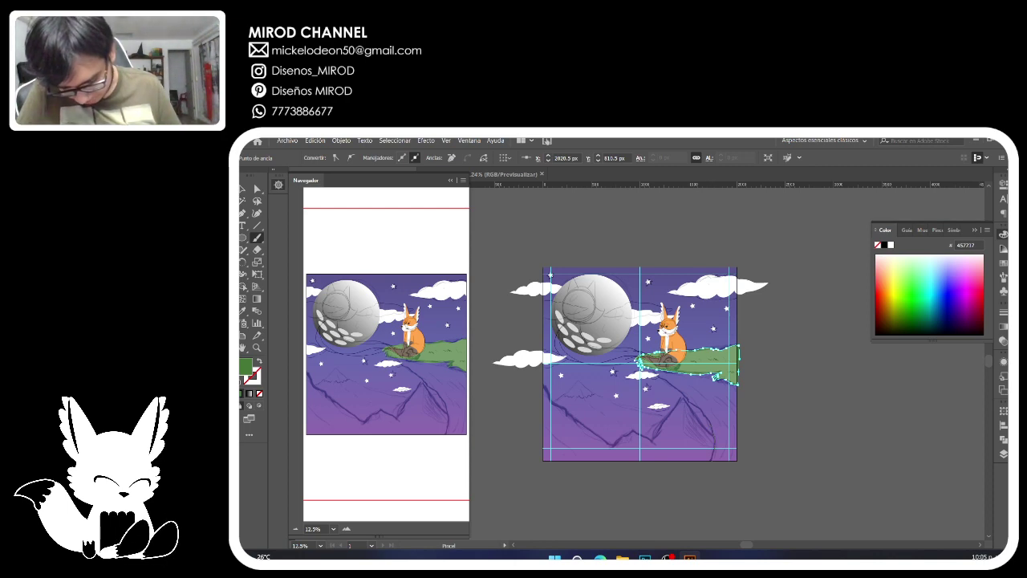
left_click_drag(694, 406, 708, 469)
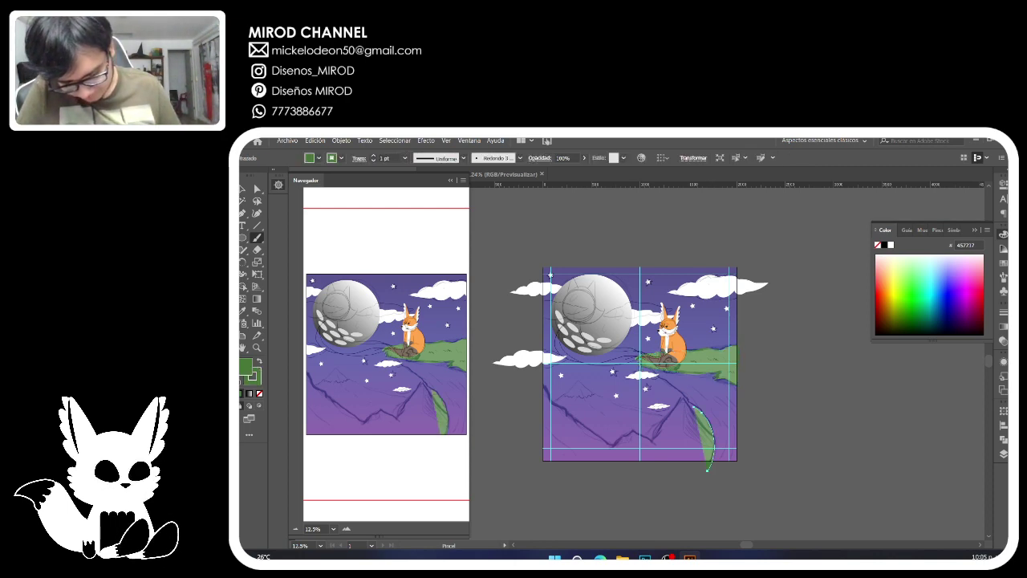
key("ctrl+z")
scroll(638, 362, "up", 2)
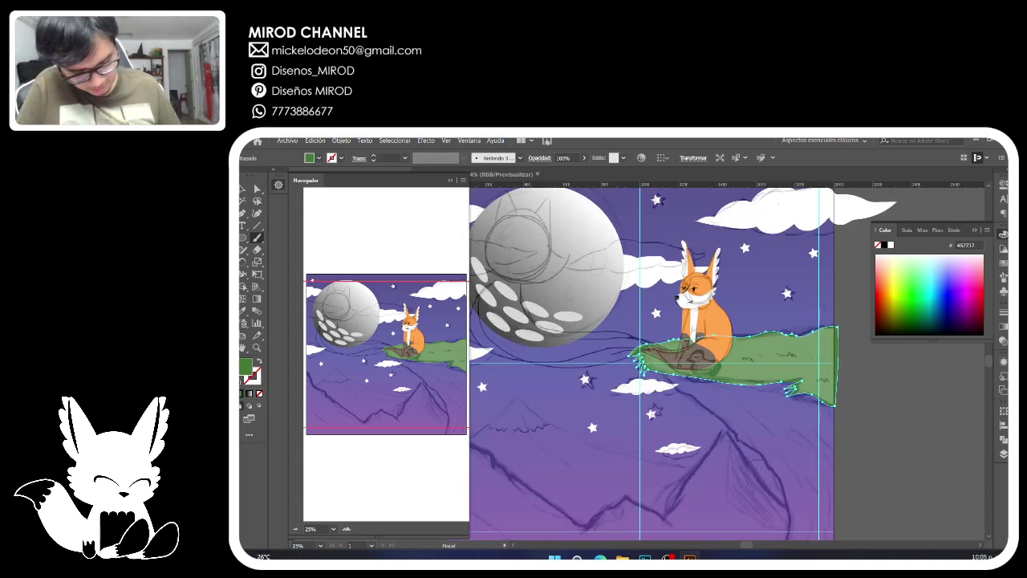
Brush a closed cliff shape from under the ledge to below the artboard along the sketched curve, and adjust anchors on its curved edge.
left_click_drag(638, 362, 615, 277)
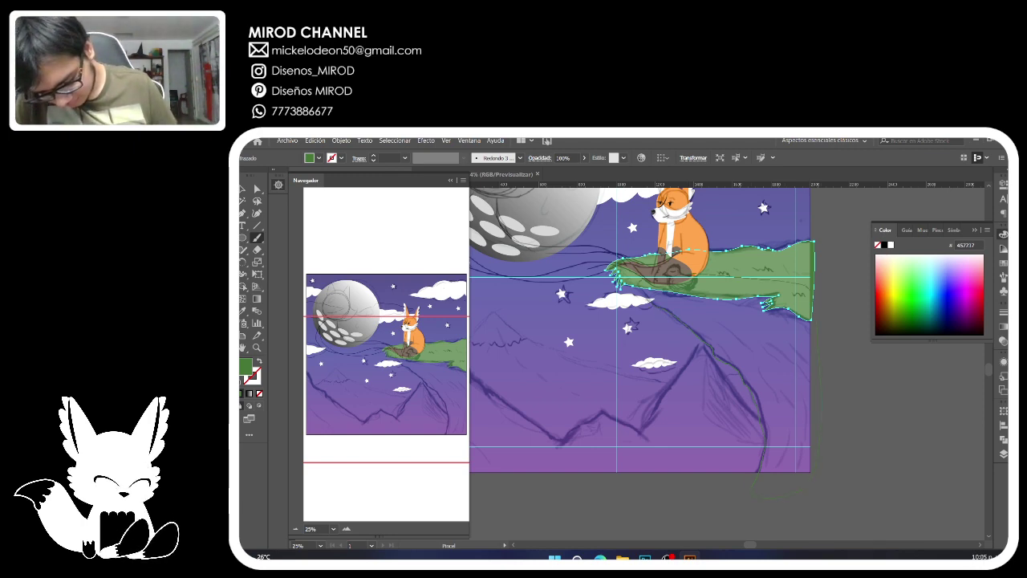
left_click_drag(817, 329, 642, 280)
key("a")
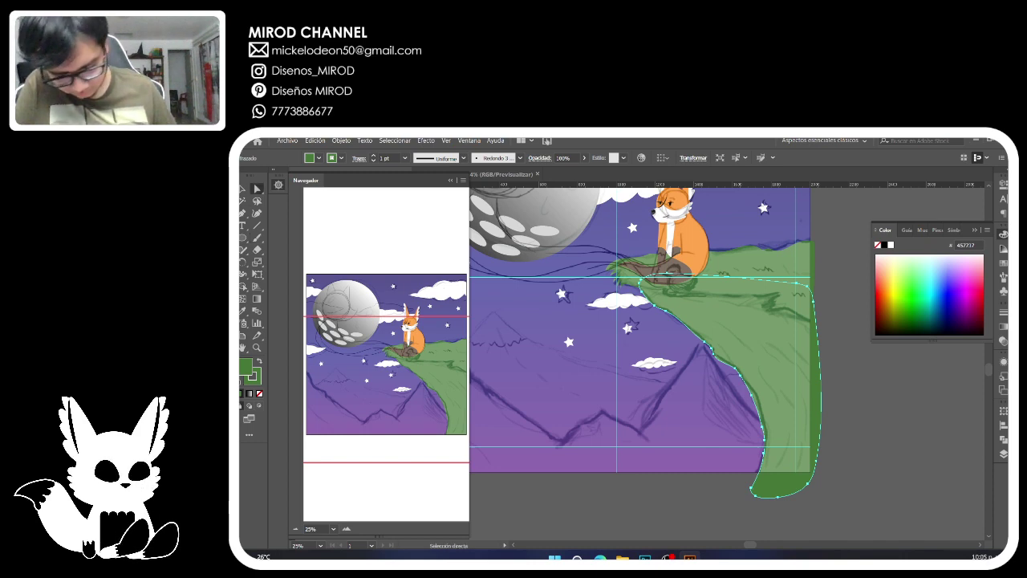
left_click(762, 397)
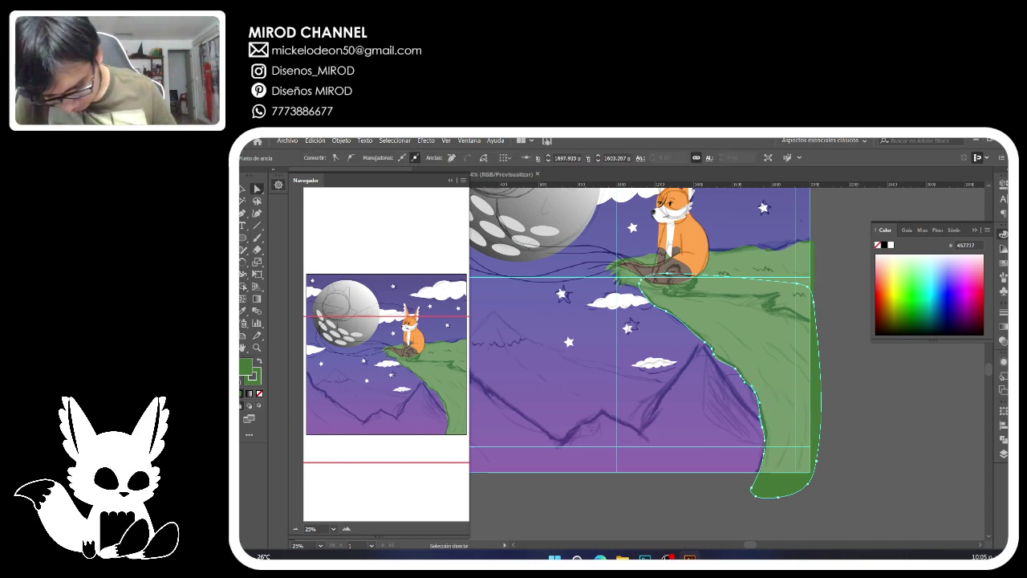
left_click_drag(713, 353, 718, 356)
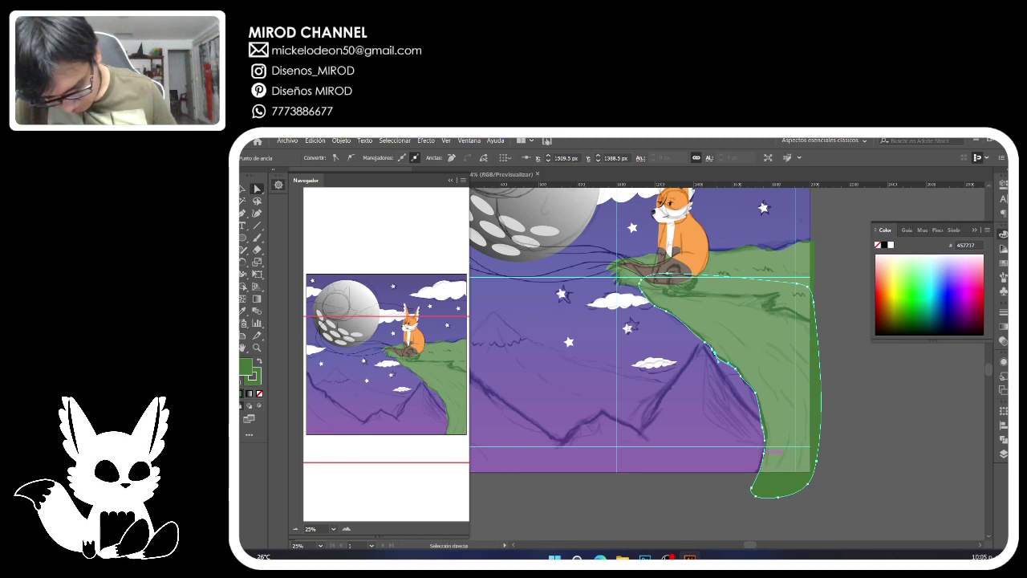
left_click_drag(763, 454, 754, 487)
key("ctrl+z")
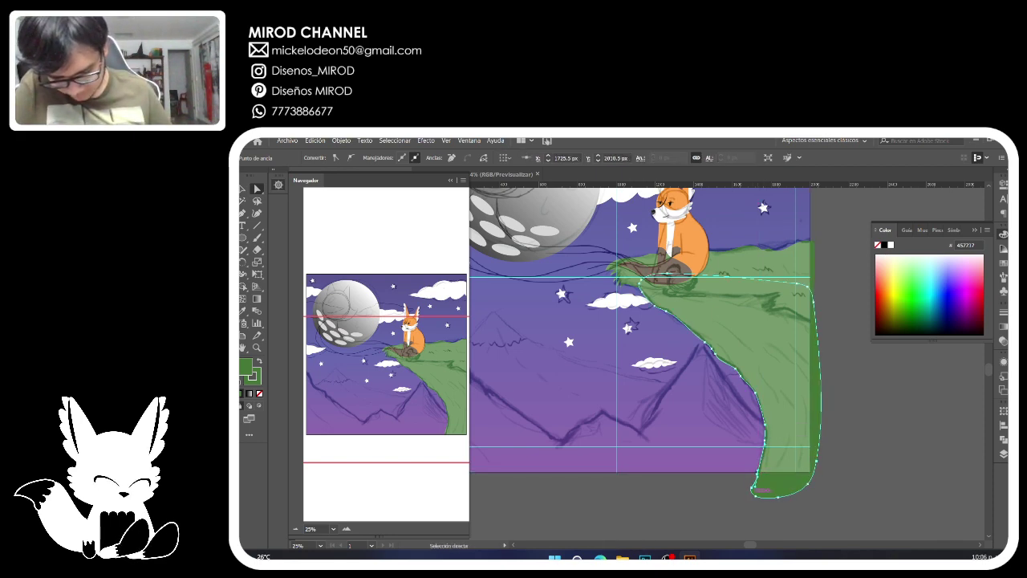
Erase the parts of the cliff and ledge that overhang the artboard's right and bottom edges.
key("shift+e")
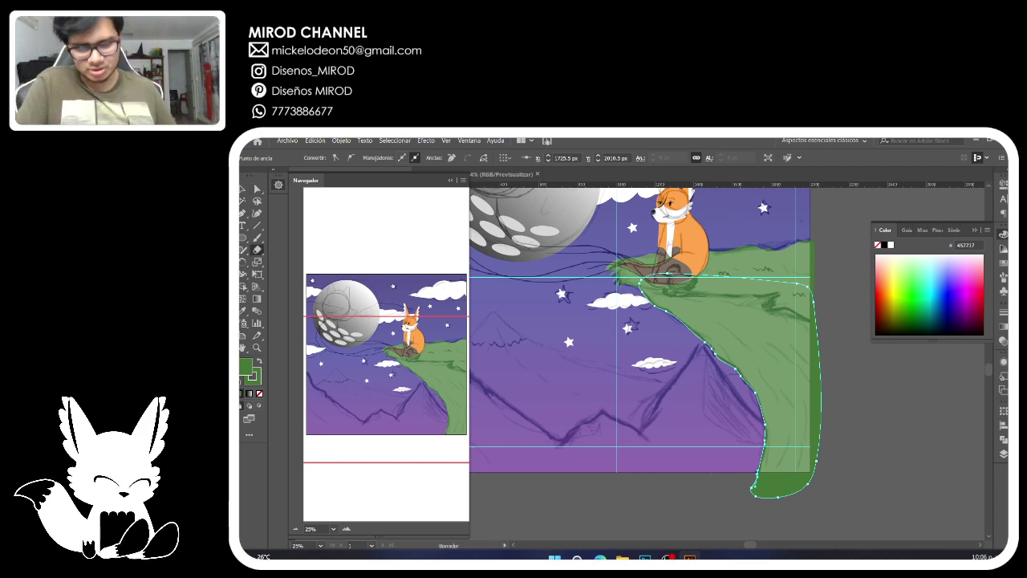
mouse_move(711, 471)
left_mouse_down()
mouse_move(757, 513)
mouse_move(874, 527)
mouse_move(827, 424)
mouse_move(810, 231)
left_mouse_up()
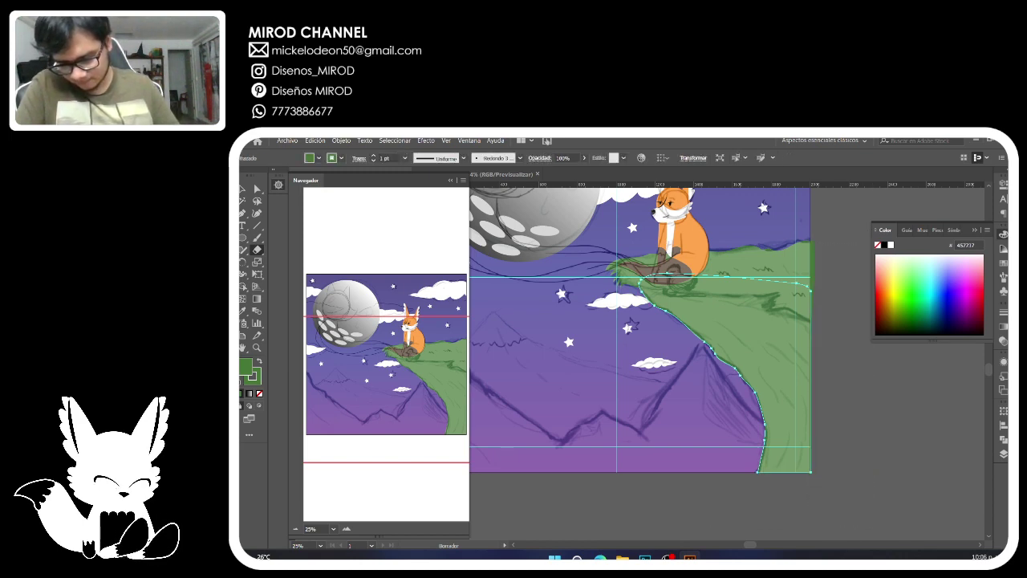
key("a")
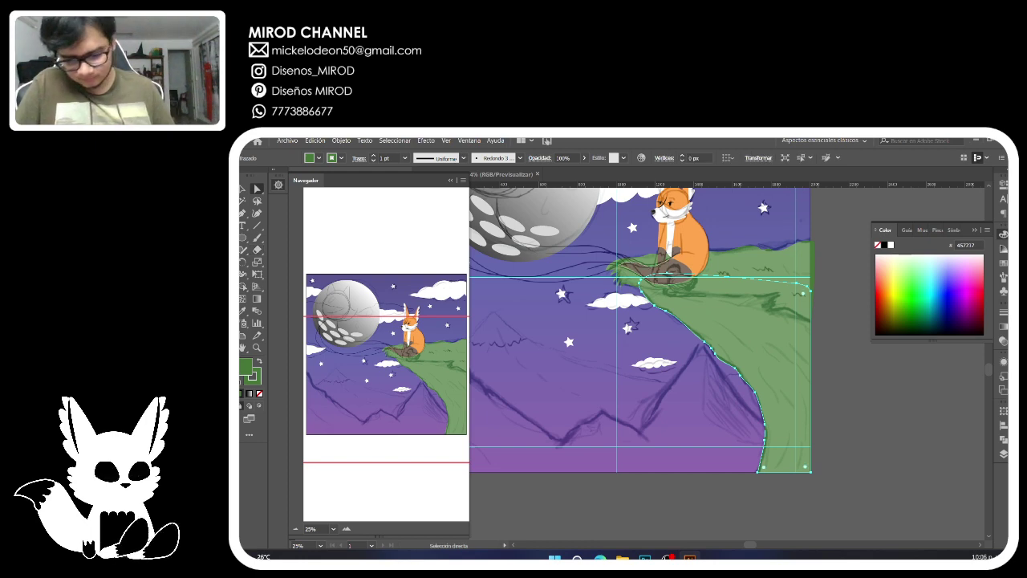
left_click(754, 268)
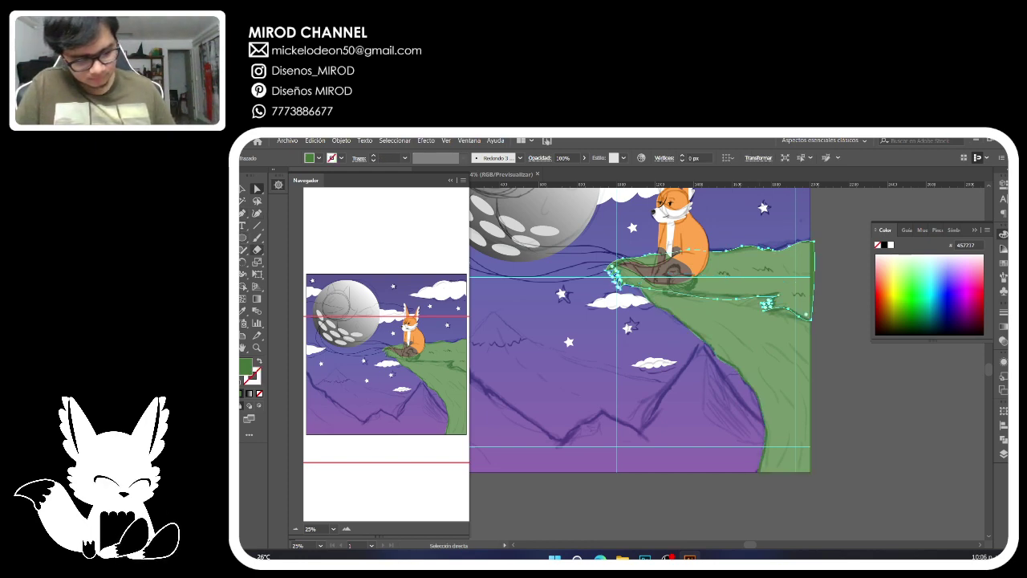
left_click(257, 249)
left_click_drag(831, 238, 810, 361)
Give the cliff shape a dark brown 604029 fill and no stroke.
key("a")
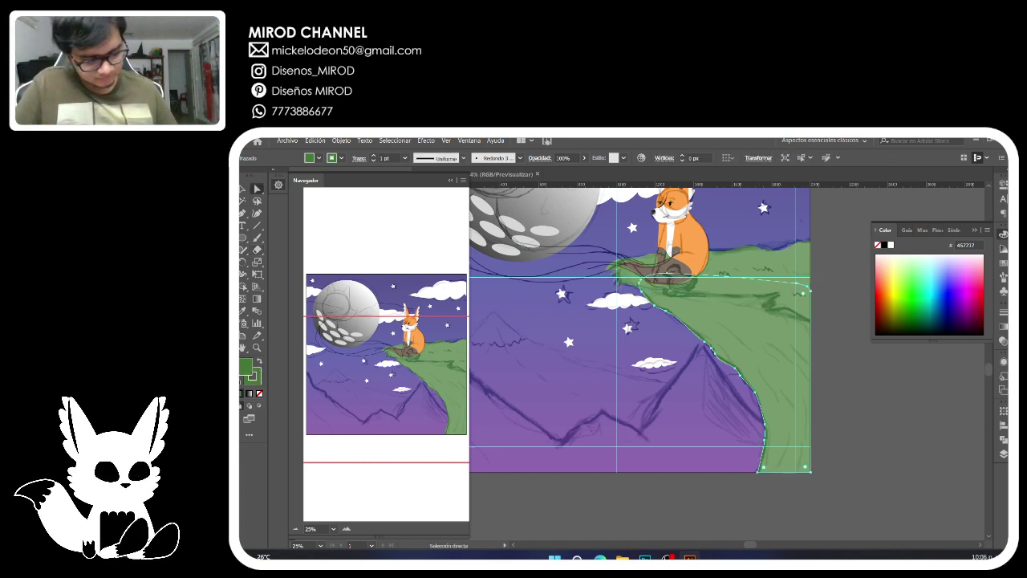
left_click(256, 380)
left_click(259, 393)
double_click(246, 367)
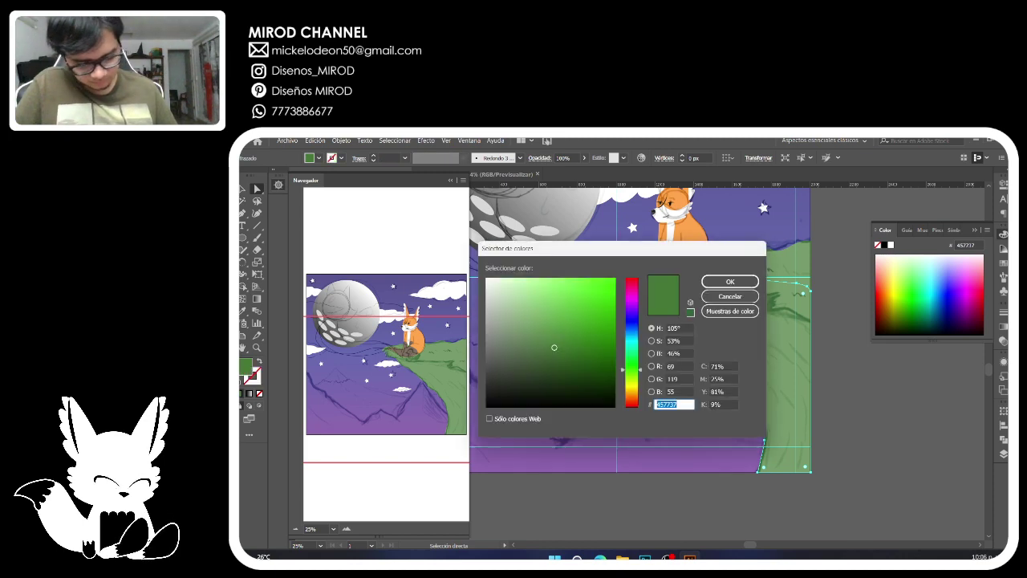
type("755437")
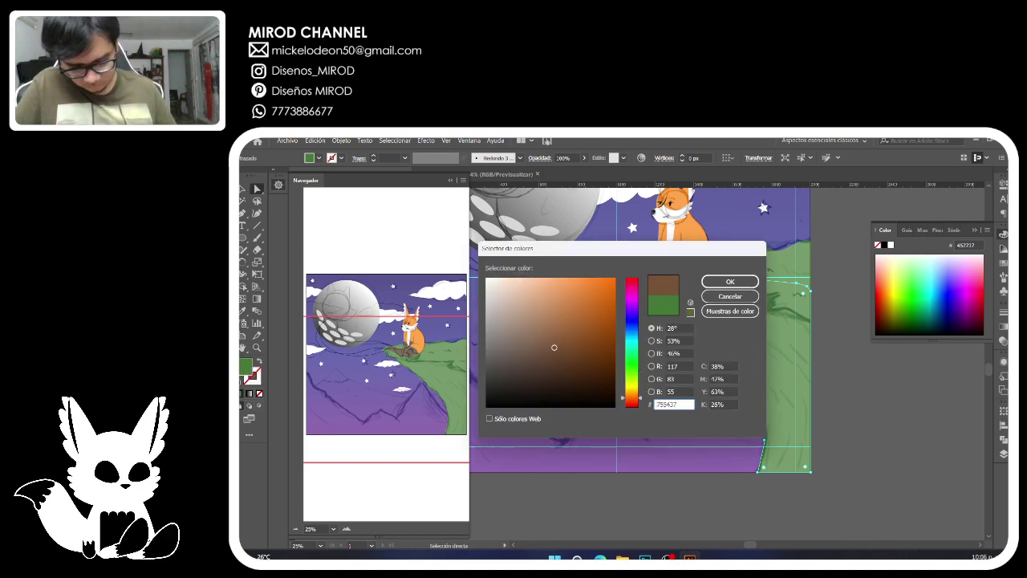
type("604029")
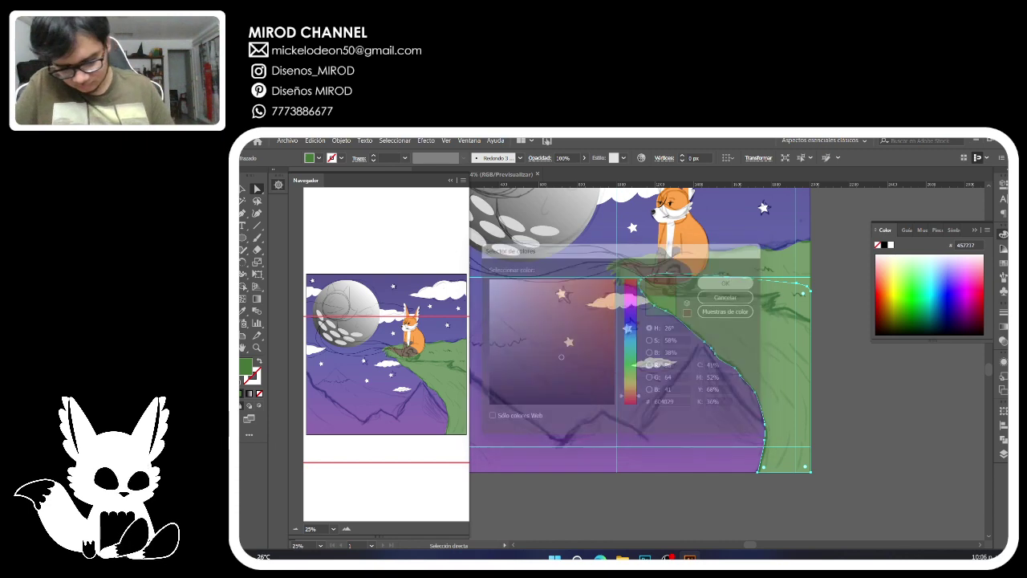
Move the brown cliff path below the green ledge path in Capa 6's stacking order.
left_click(1003, 454)
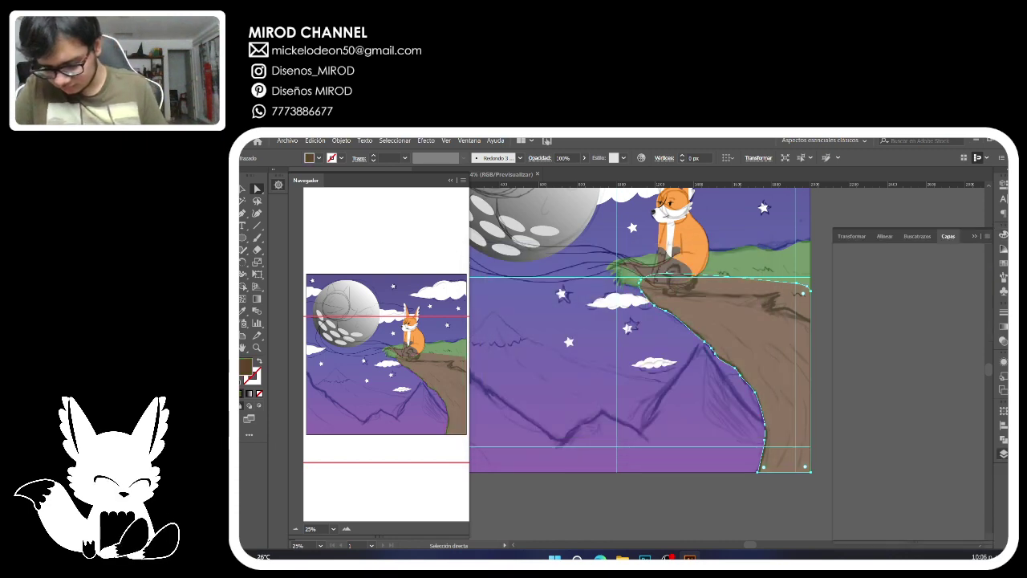
left_click_drag(920, 294, 920, 311)
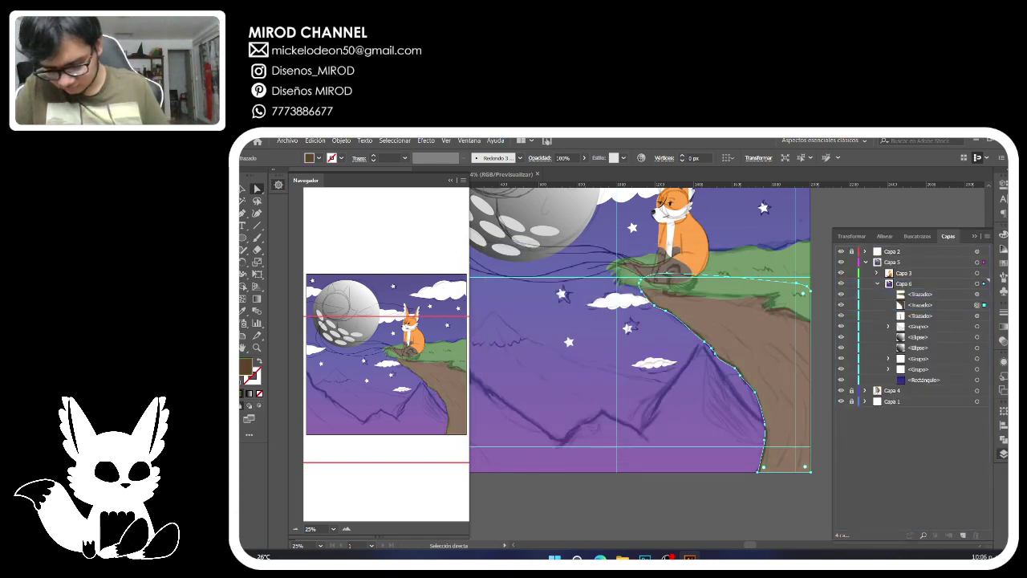
left_click_drag(642, 337, 666, 428)
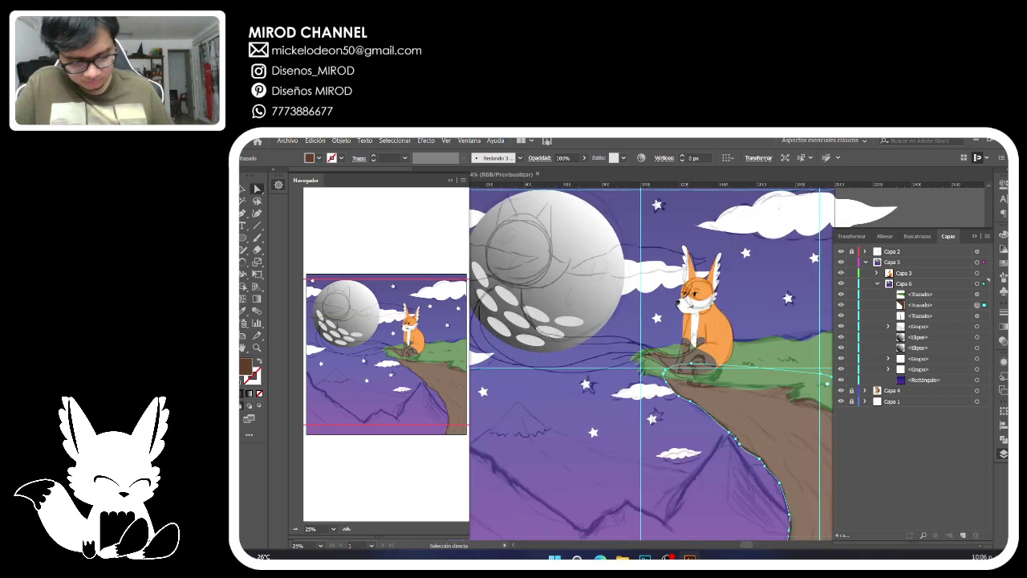
Add a new sublayer above Capa 6 inside Capa 5 and move the brown cliff and green ledge paths into it.
scroll(650, 361, "down", 1)
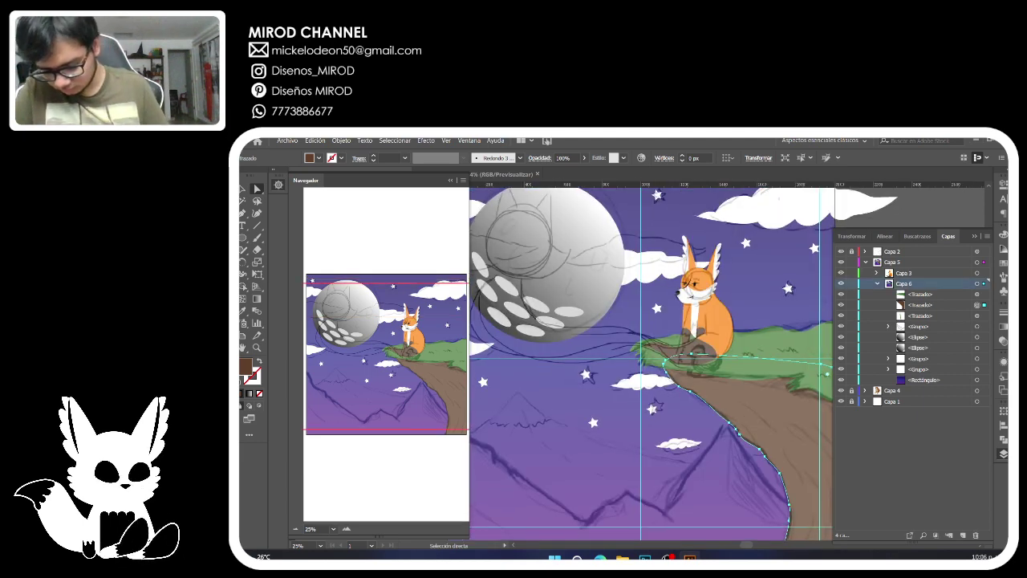
left_click(963, 535)
left_click_drag(920, 305, 912, 283)
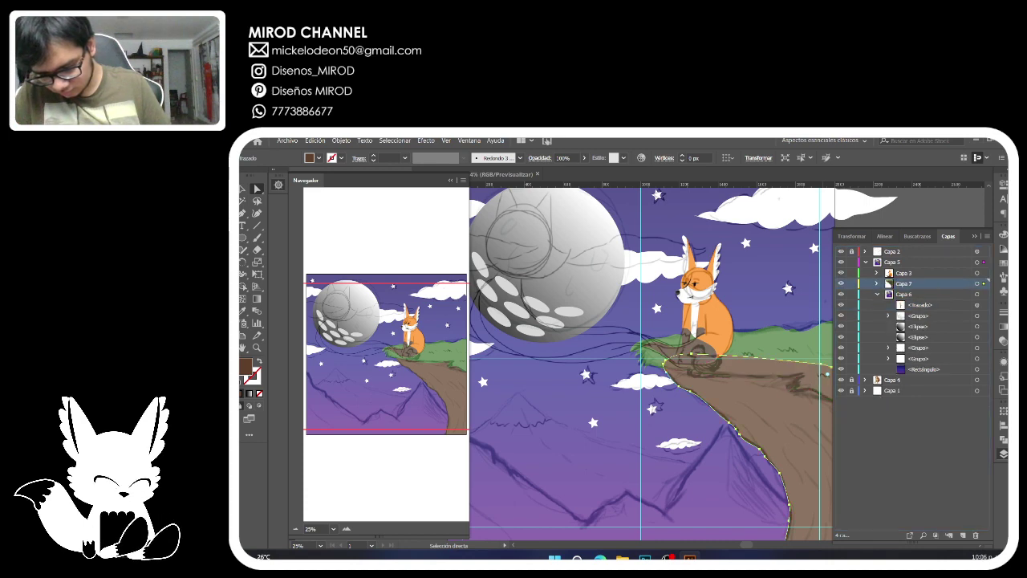
Delete the leftover green path at the top of Capa 6.
left_click(977, 304)
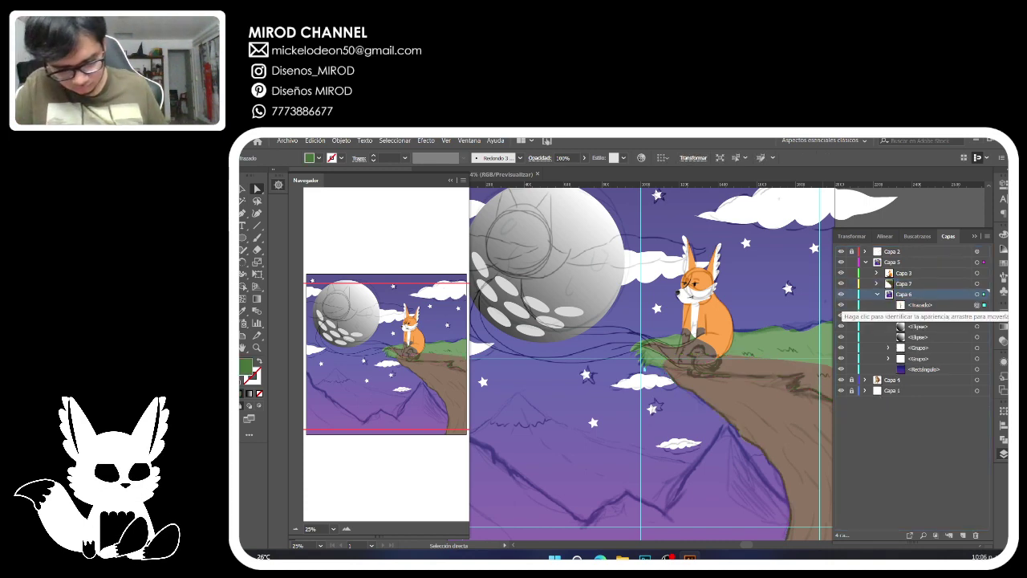
key("ctrl+0")
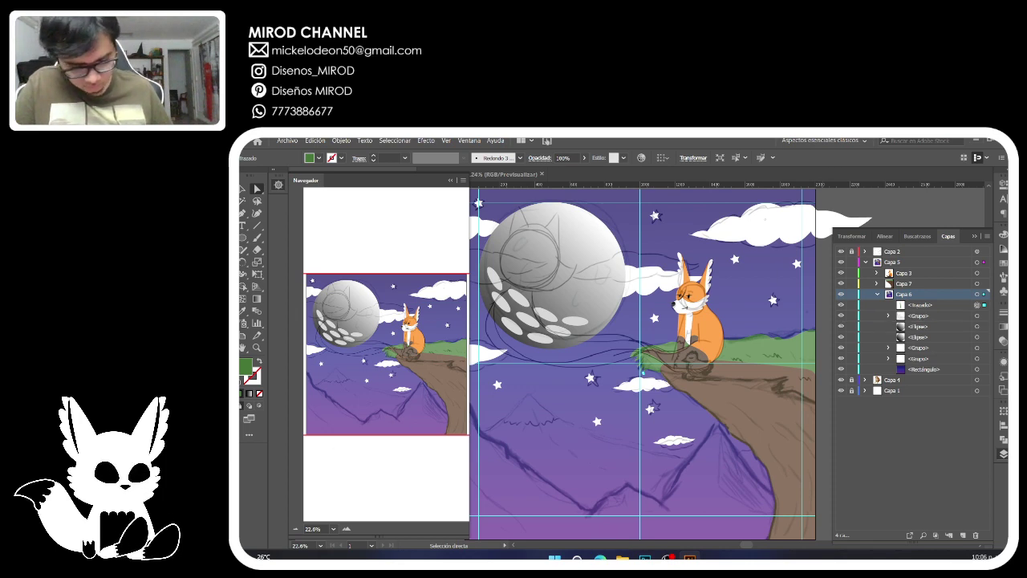
left_click(296, 529)
left_click(295, 528)
left_click(295, 528)
left_click(296, 529)
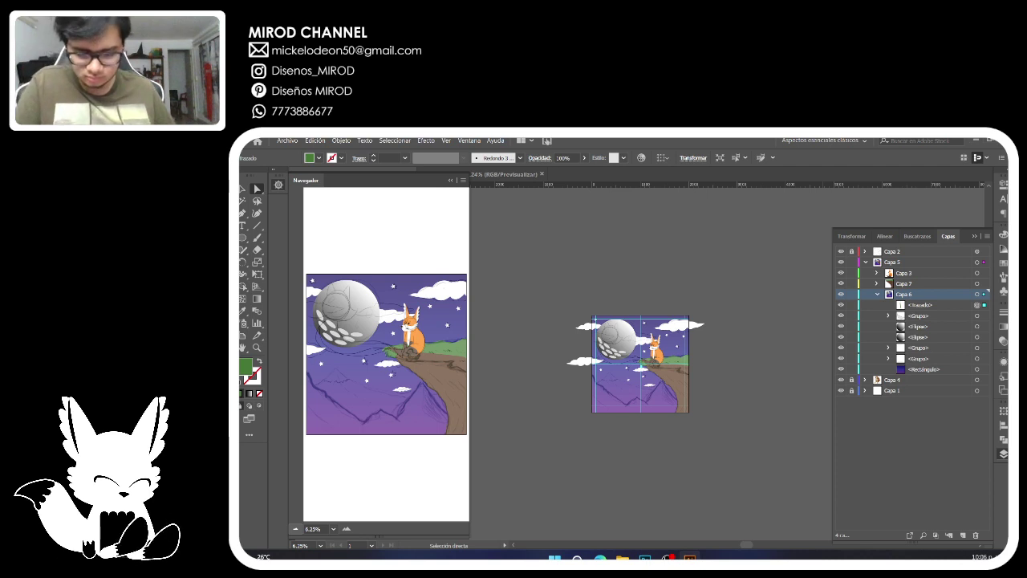
key("Delete")
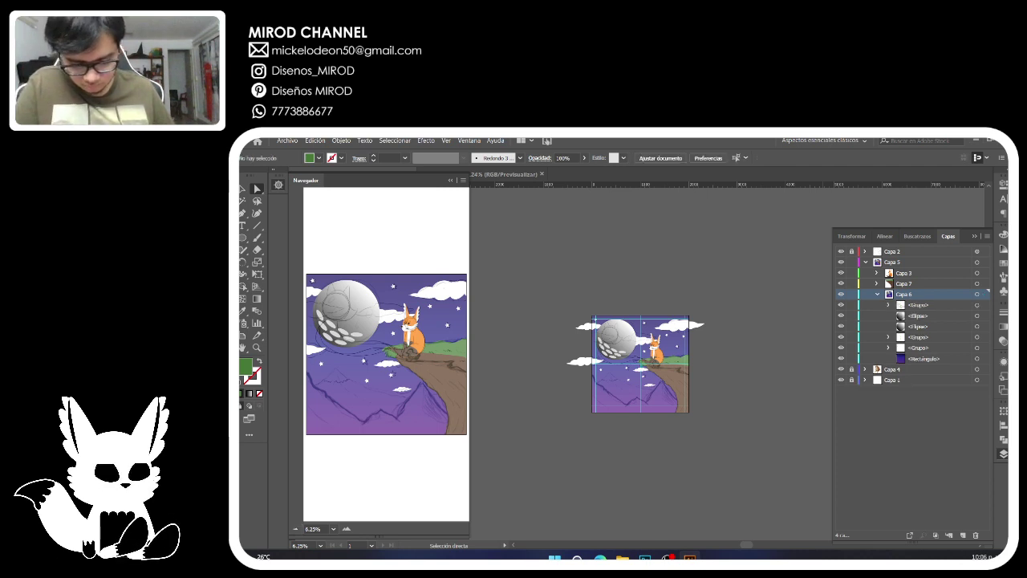
key("ctrl+0")
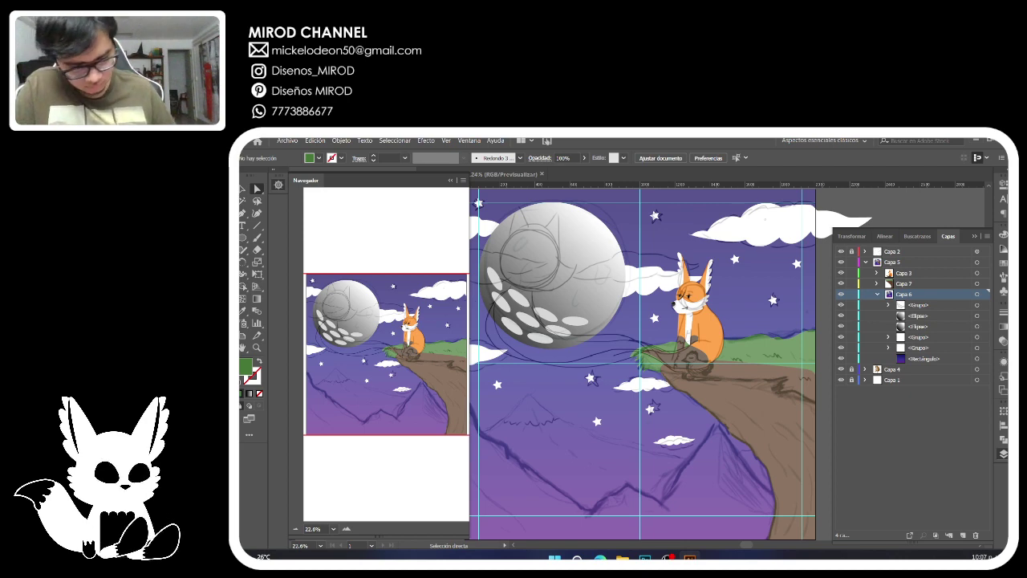
left_click(279, 184)
left_click(279, 184)
left_click(279, 184)
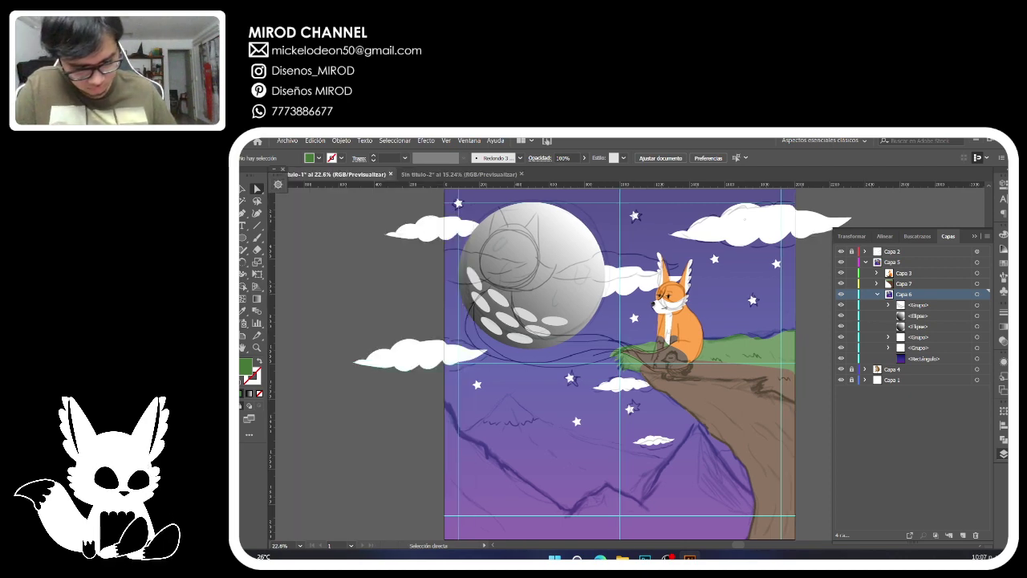
left_click(401, 348)
key("Return")
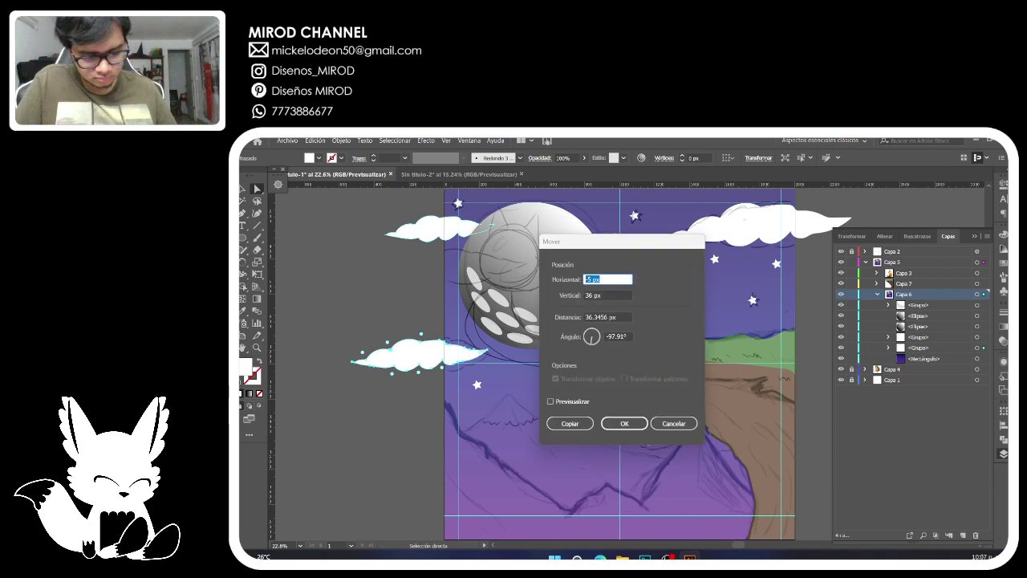
key("Return")
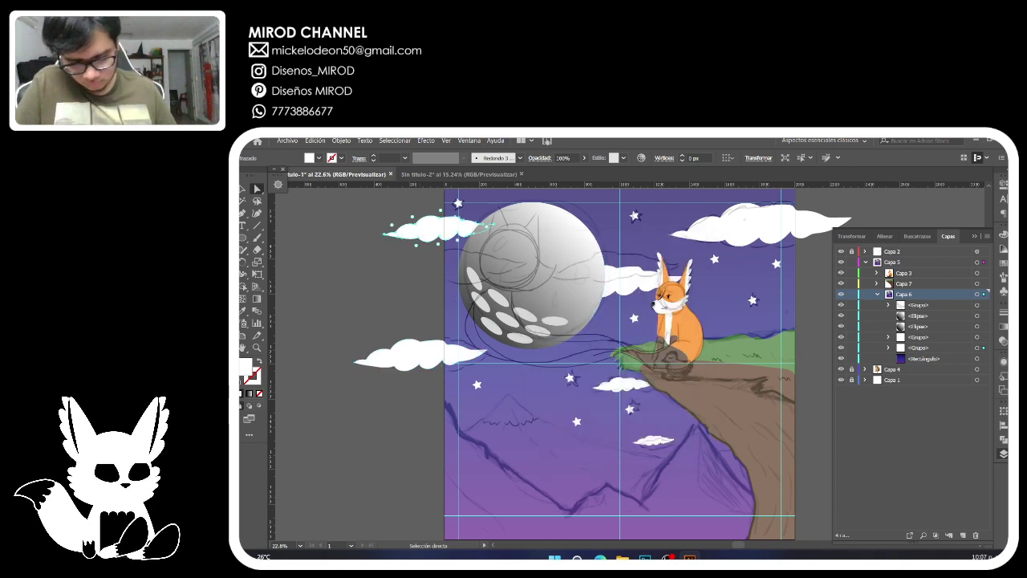
Select the whole clouds group and hide the stars group in Capa 6.
left_click(243, 189)
left_click_drag(277, 183, 273, 196)
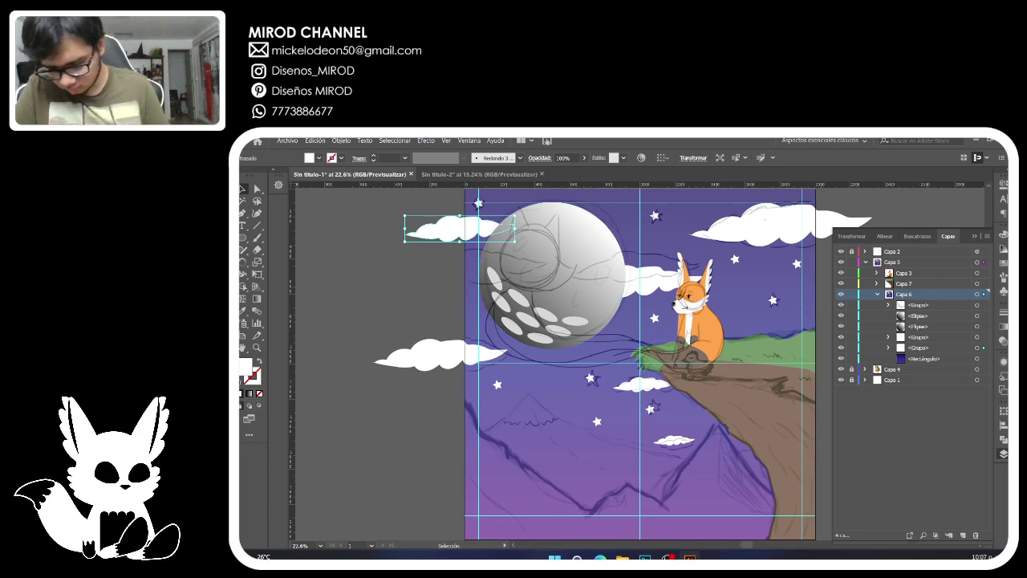
left_click(459, 229)
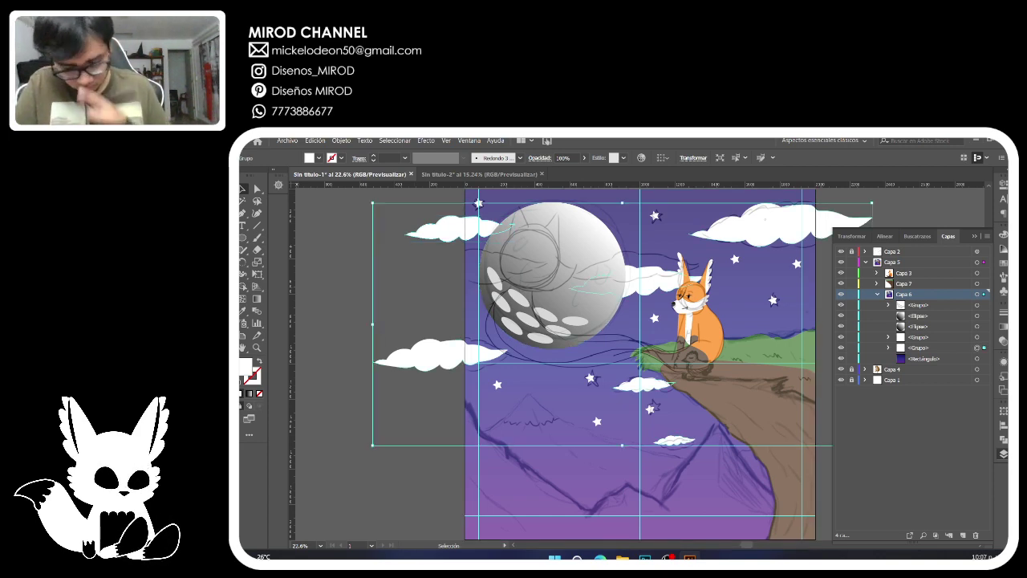
left_click(840, 336)
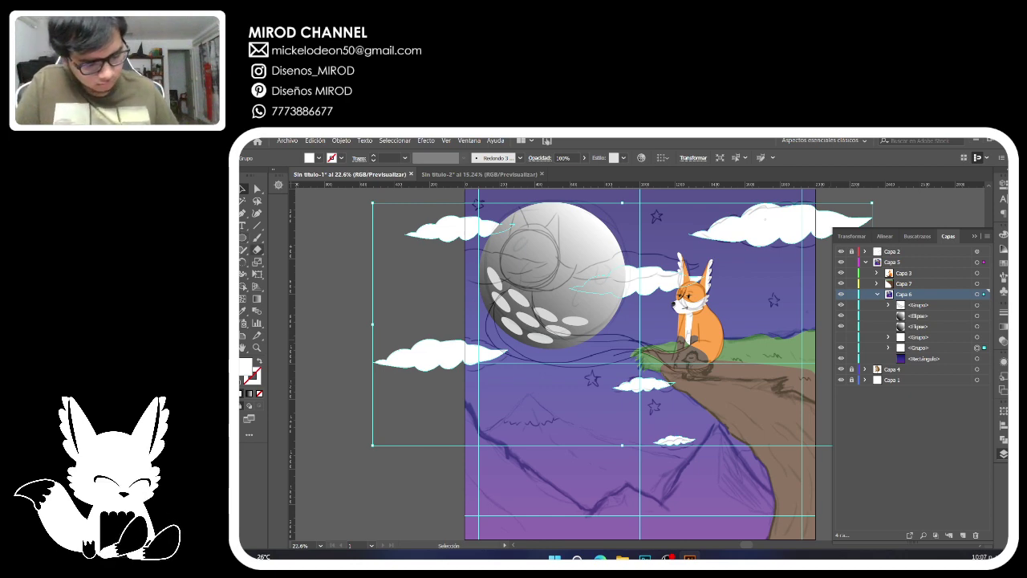
Erase the parts of the two clouds that overhang the artboard's left edge with a rectangular eraser area.
left_click(257, 250)
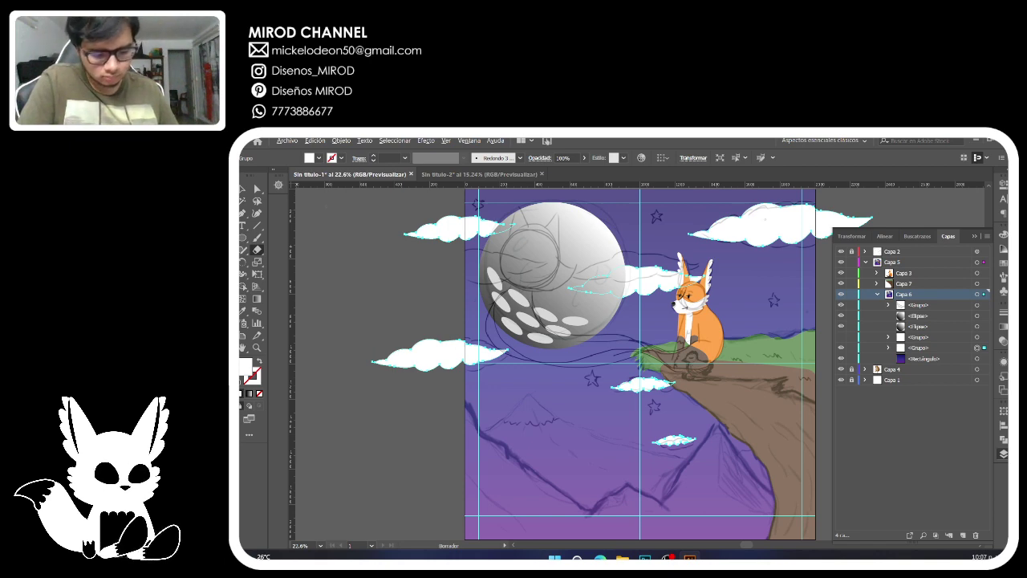
mouse_move(323, 202)
left_mouse_down()
mouse_move(424, 422)
mouse_move(464, 434)
left_mouse_up()
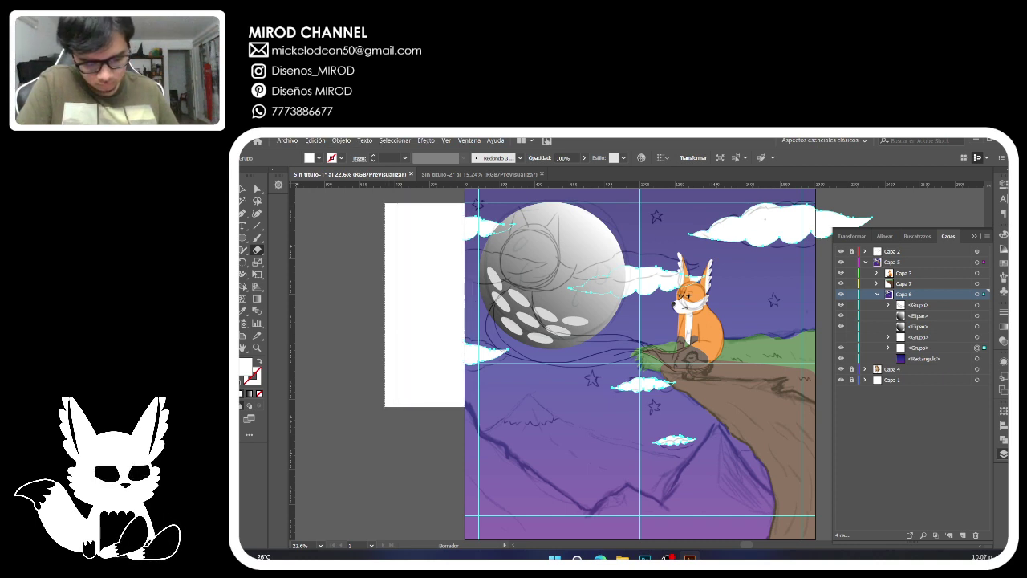
left_click_drag(464, 408, 464, 408)
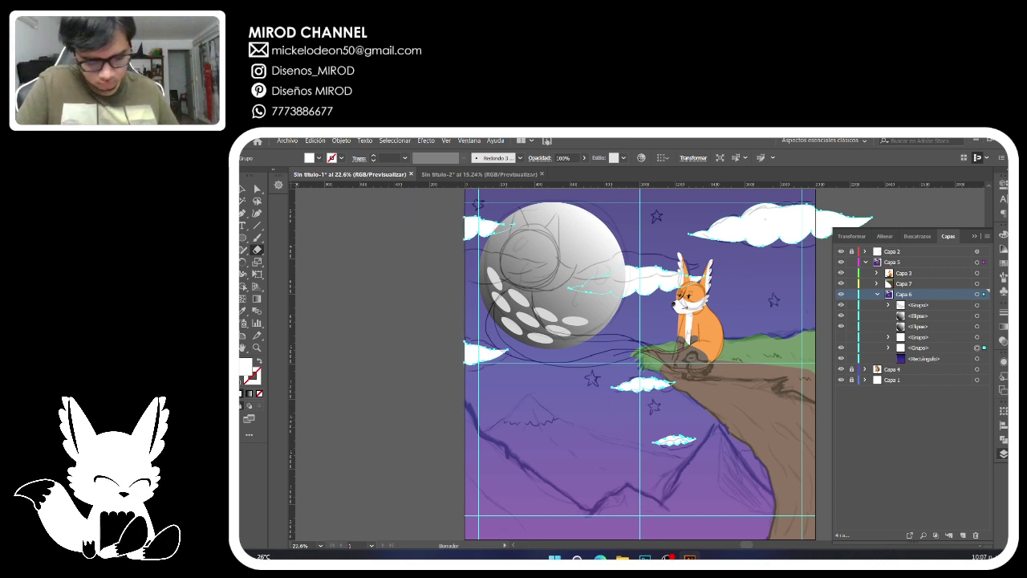
key("a")
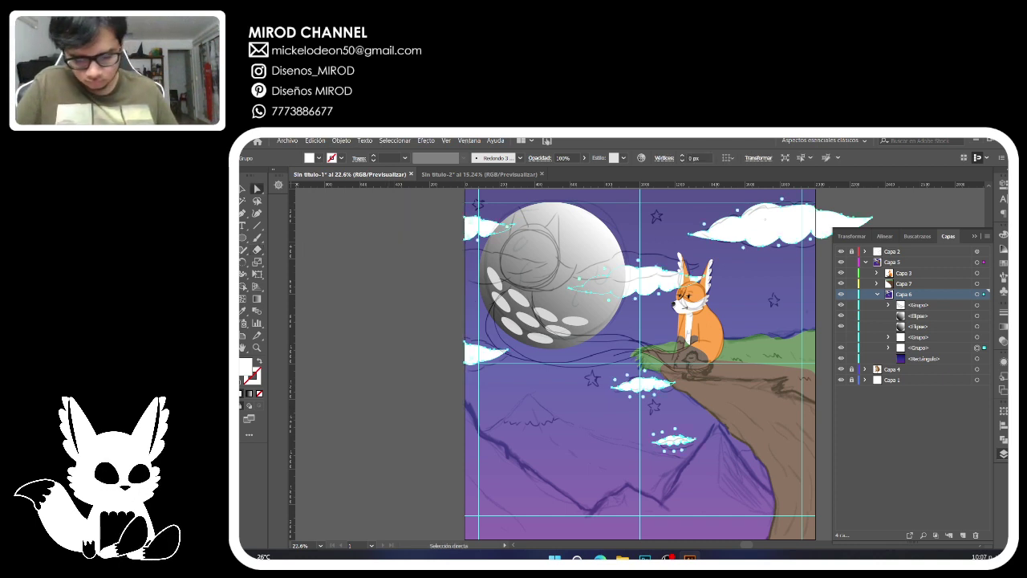
Erase the part of the large upper cloud that overhangs the artboard's right edge and deselect the clouds.
left_click(278, 184)
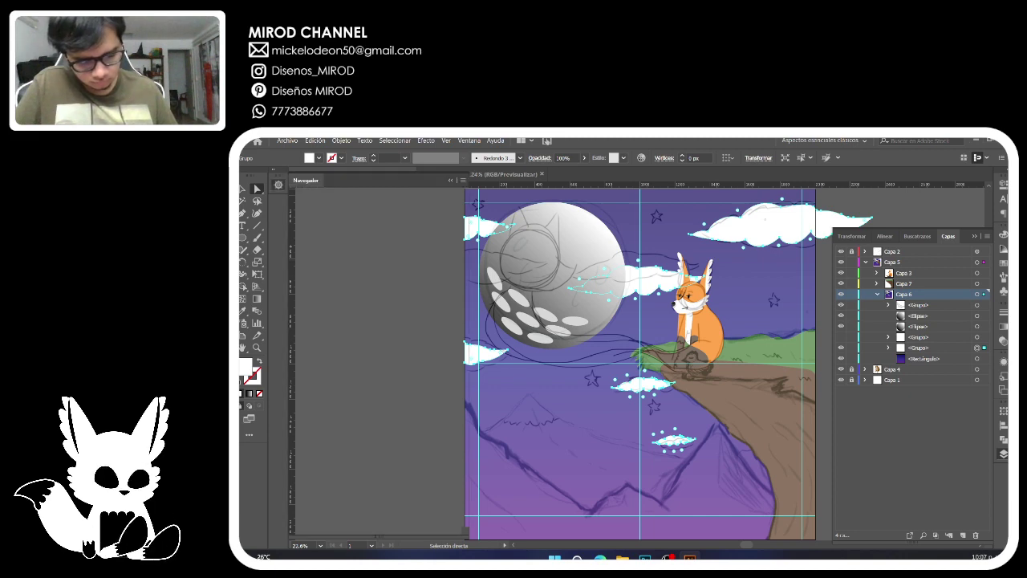
left_click_drag(361, 353, 456, 330)
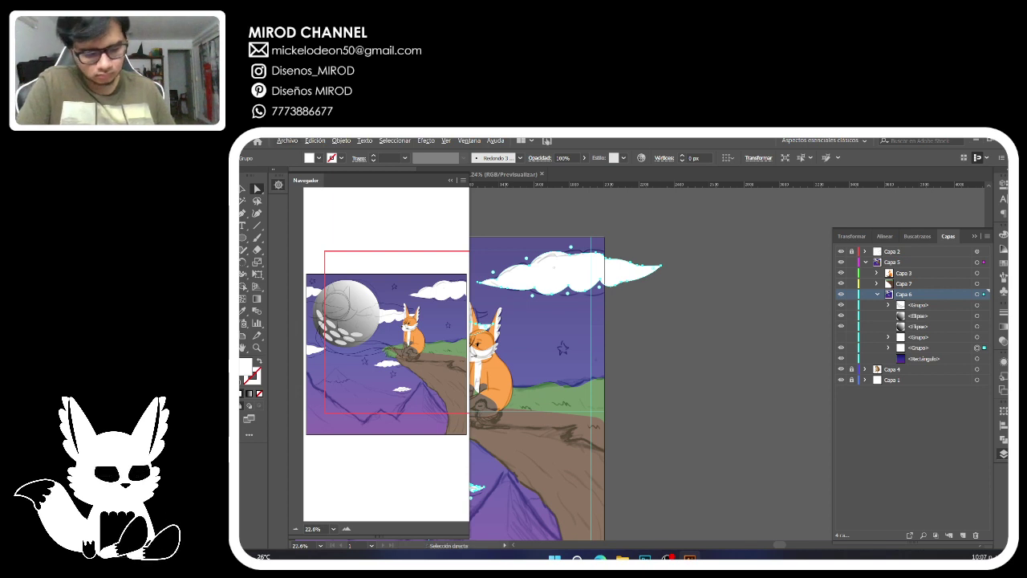
left_click(257, 250)
mouse_move(689, 268)
left_mouse_down()
mouse_move(628, 356)
mouse_move(673, 405)
left_mouse_up()
mouse_move(689, 250)
left_mouse_down()
mouse_move(620, 377)
mouse_move(604, 379)
left_mouse_up()
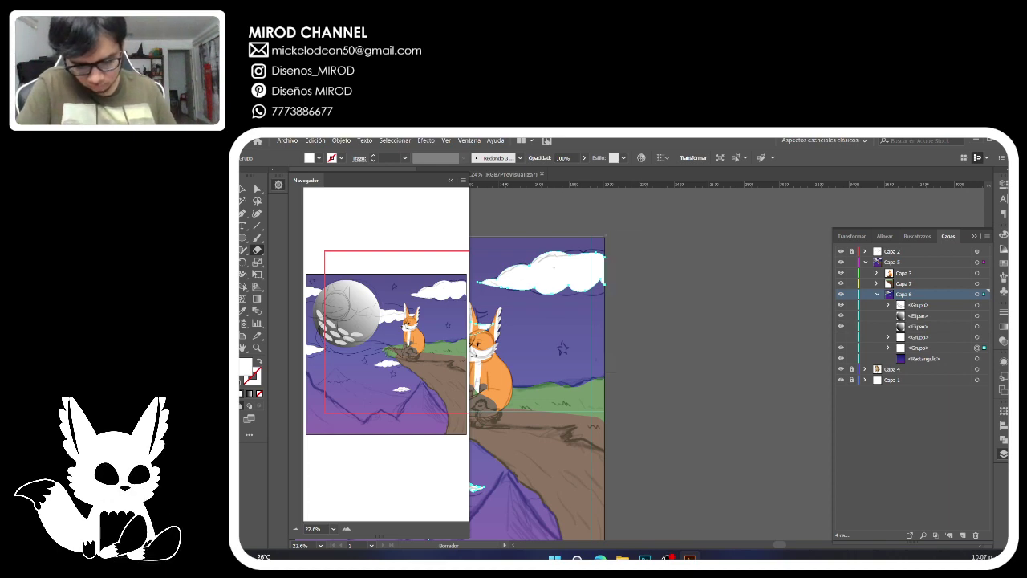
key("ctrl+0")
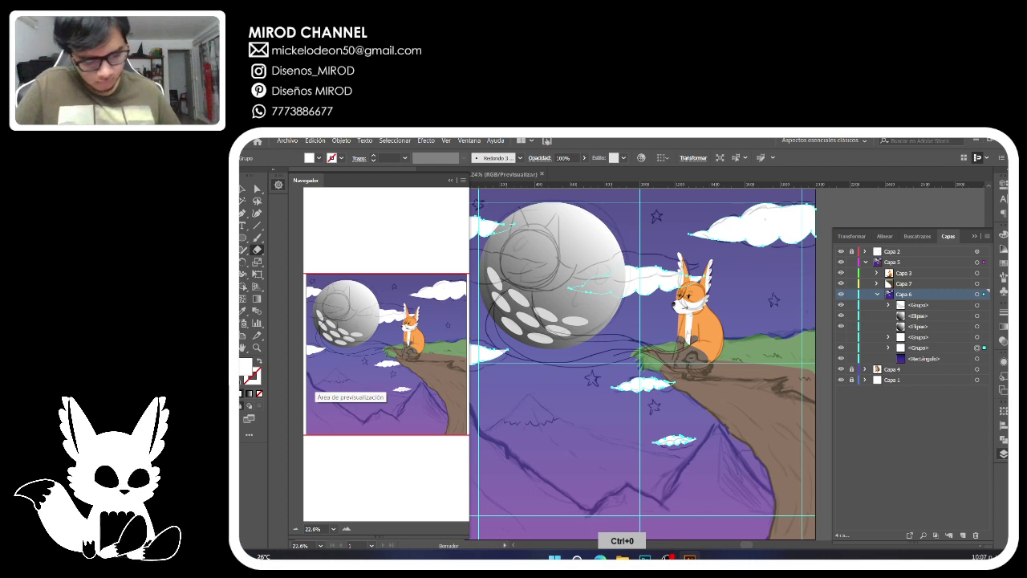
left_click(257, 188)
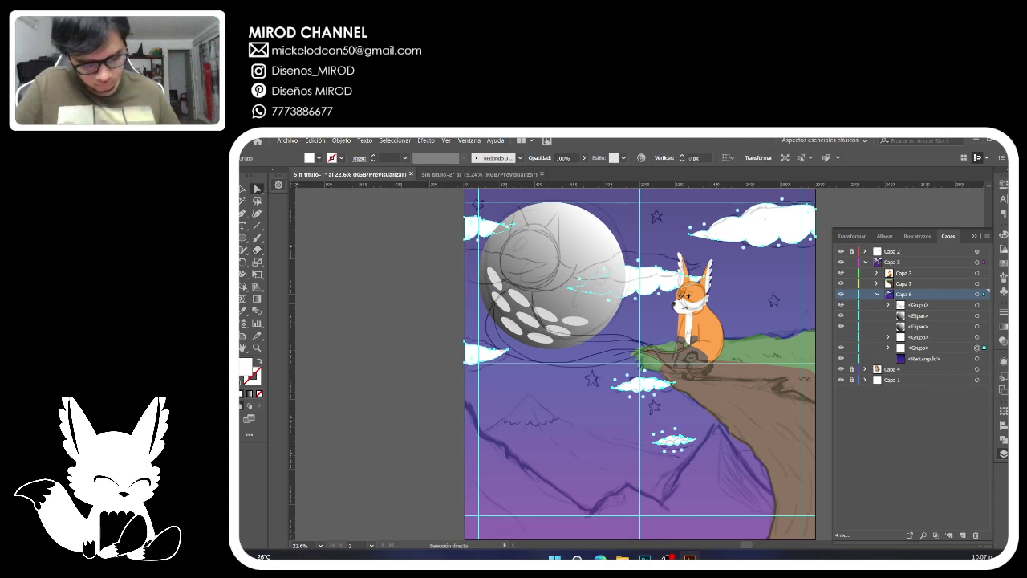
key("ctrl+shift+a")
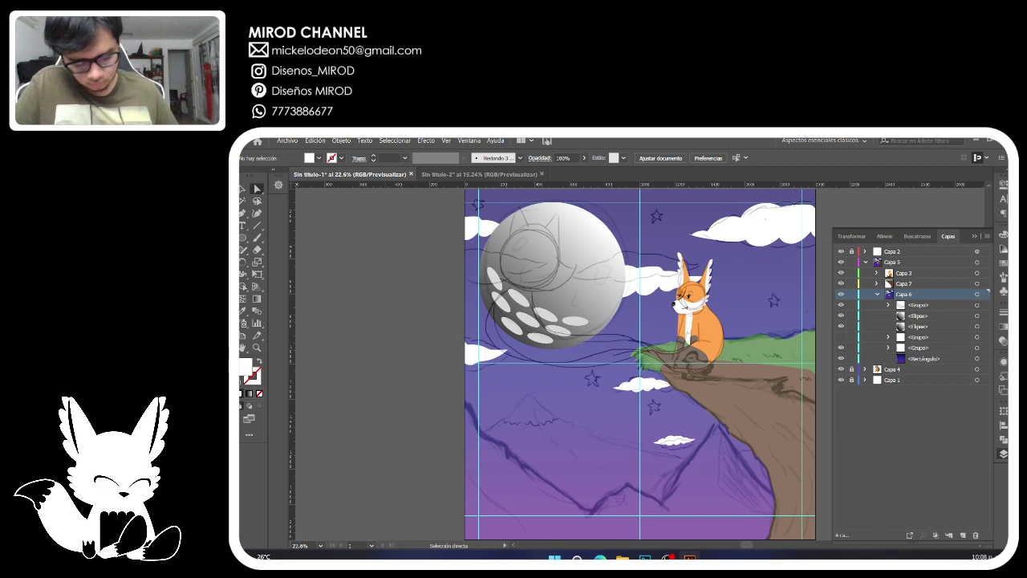
Brush a closed white mountain shape in the artboard's lower-left corner, following the sketched slope and overlapping the artboard's edges.
key("b")
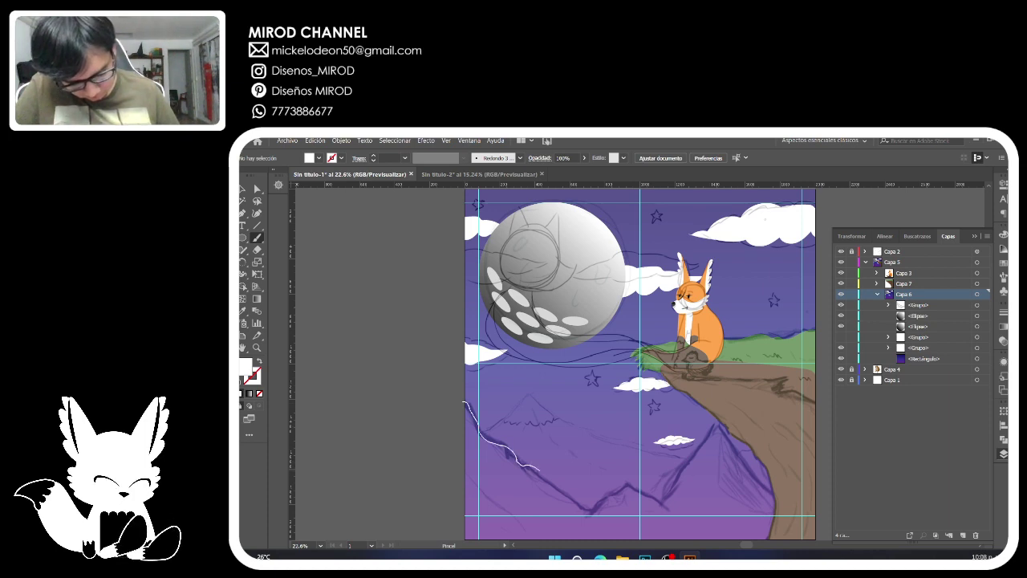
left_click_drag(539, 470, 579, 504)
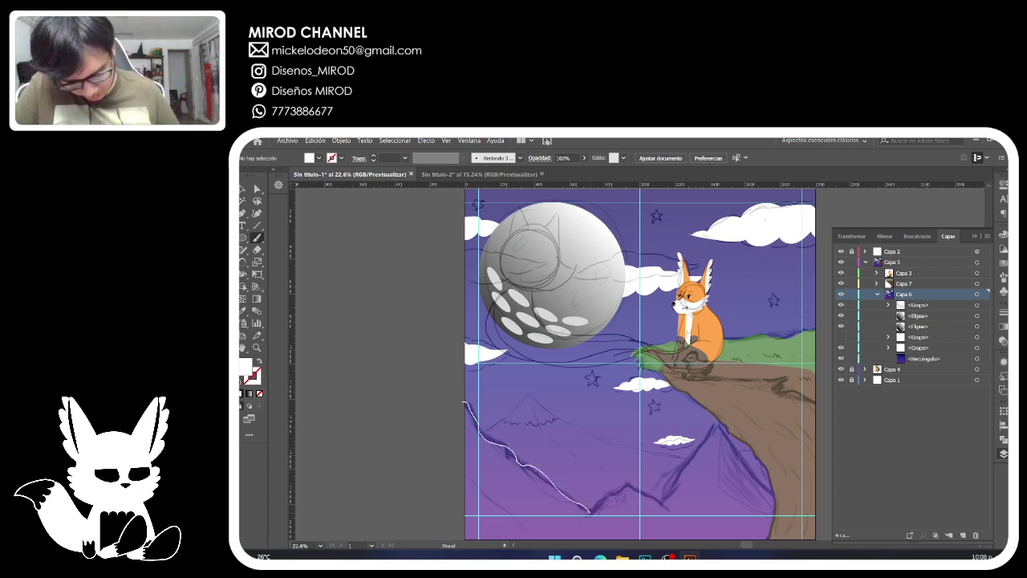
mouse_move(605, 539)
left_mouse_down()
mouse_move(458, 539)
mouse_move(462, 399)
left_mouse_up()
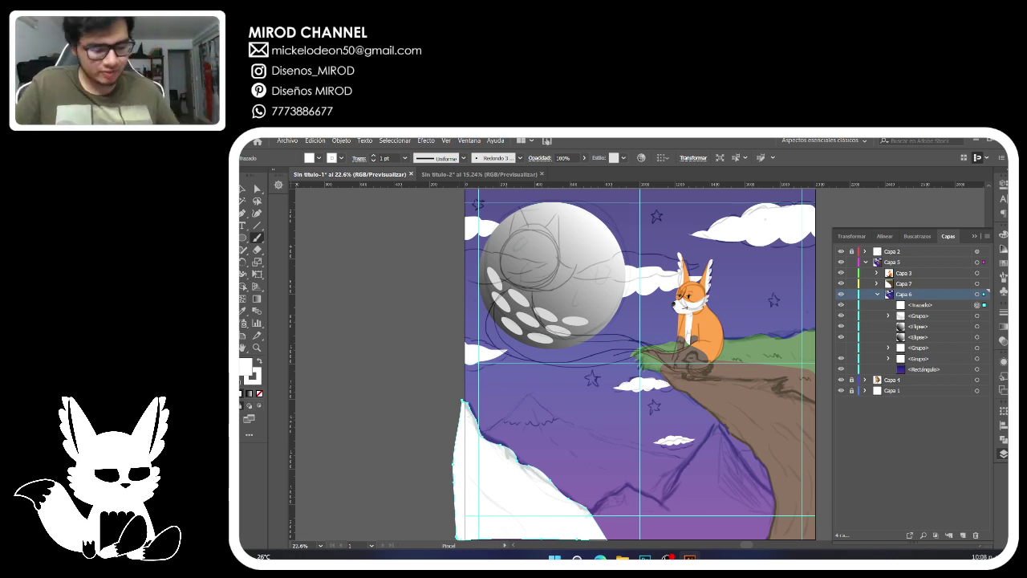
left_click(278, 184)
left_click_drag(386, 354, 352, 376)
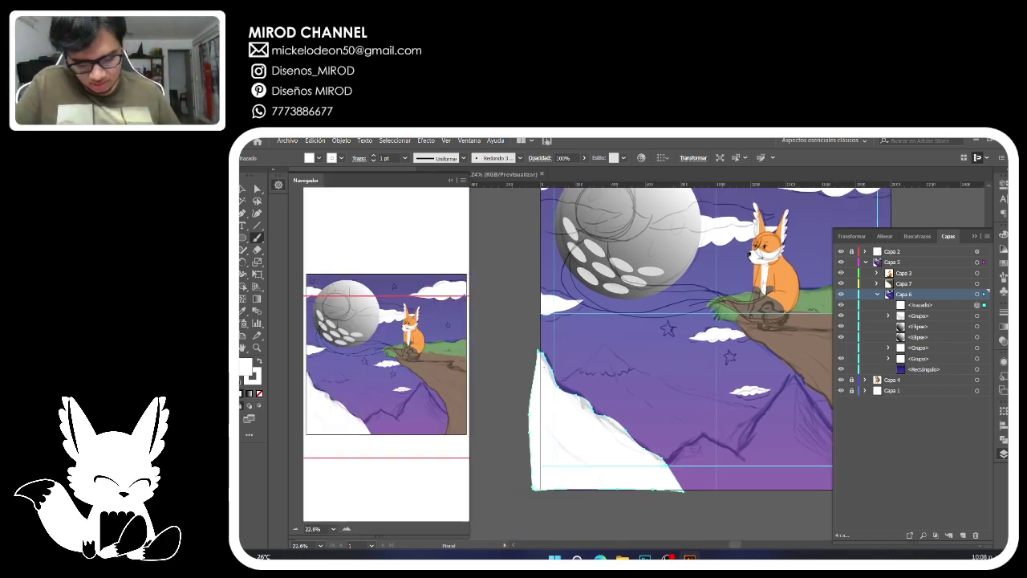
left_click(278, 185)
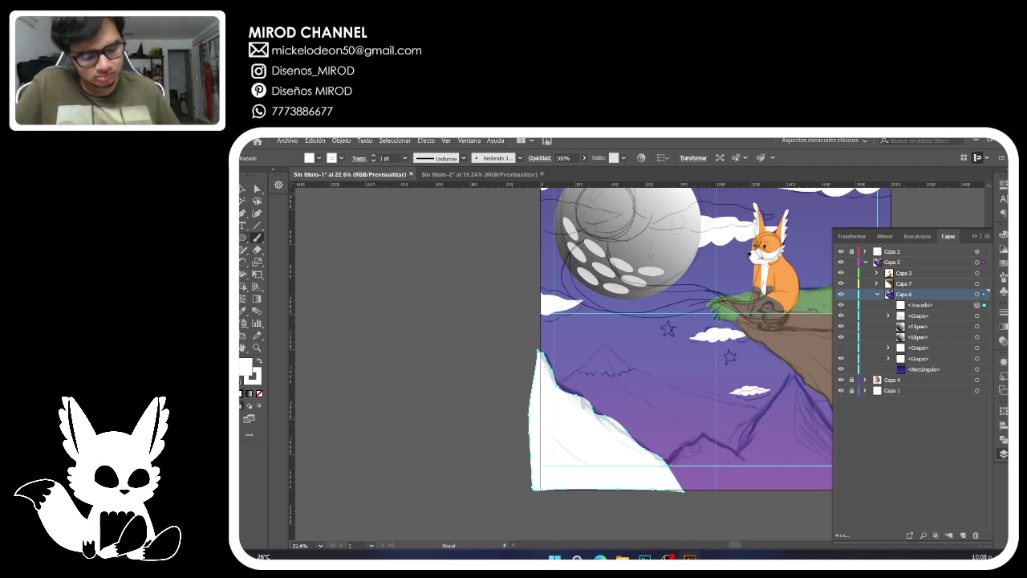
Reposition the white mountain's anchor points along its upper slope so the outline follows the sketched ridge's bumps.
left_click(1002, 440)
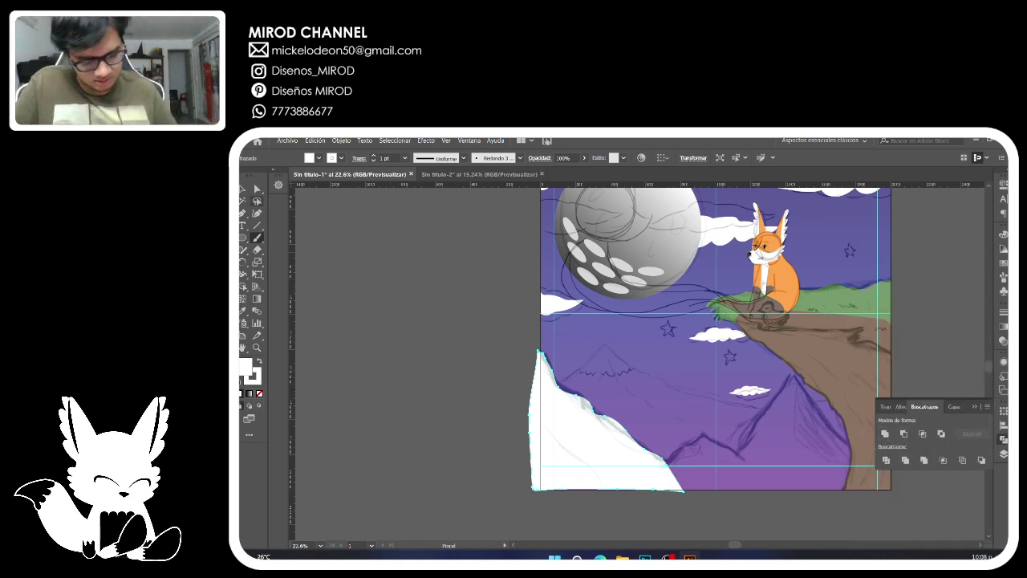
left_click(256, 188)
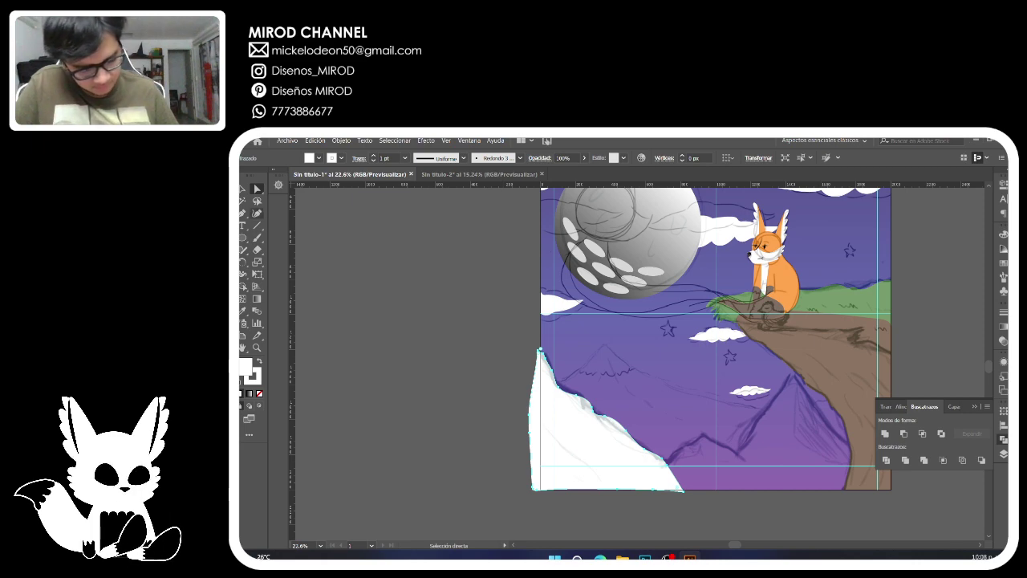
left_click(278, 184)
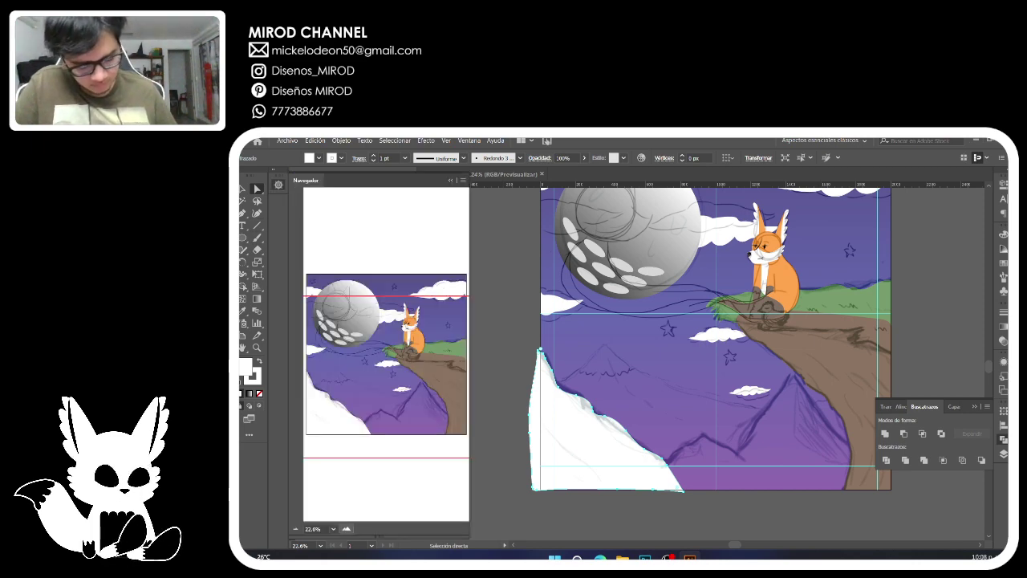
left_click(346, 529)
left_click(347, 528)
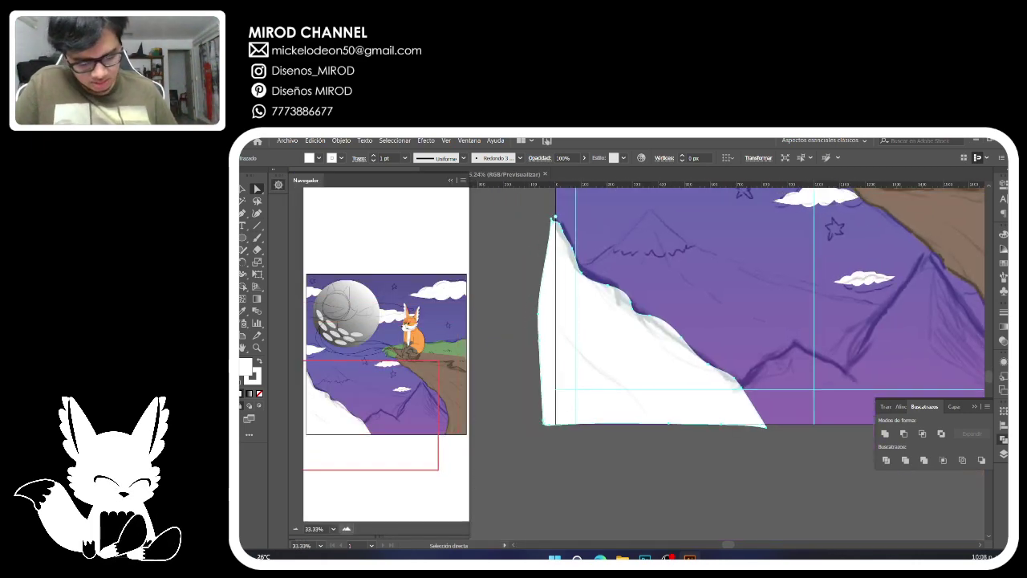
left_click(346, 528)
left_click_drag(348, 406, 329, 405)
left_click(332, 528)
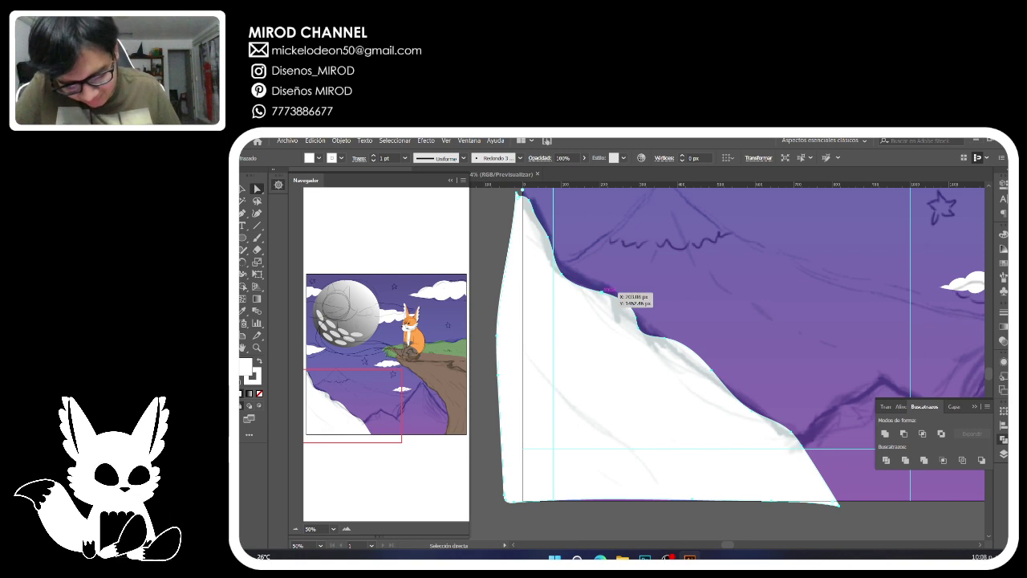
left_click(622, 294)
key("ctrl+z")
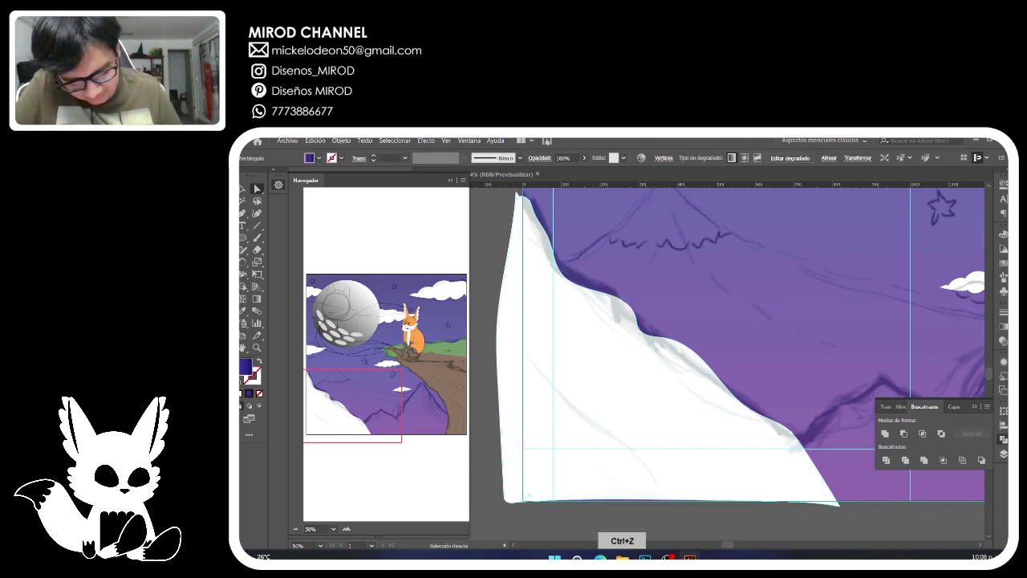
left_click(613, 298)
left_click(615, 295)
left_click_drag(602, 291, 603, 286)
key("ctrl+z")
left_click(596, 290)
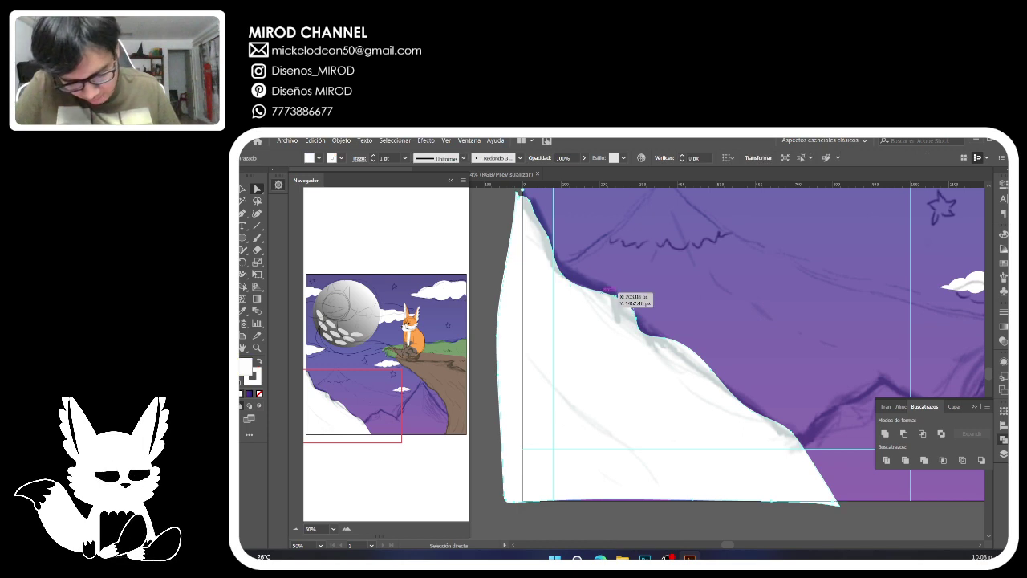
left_click(618, 294)
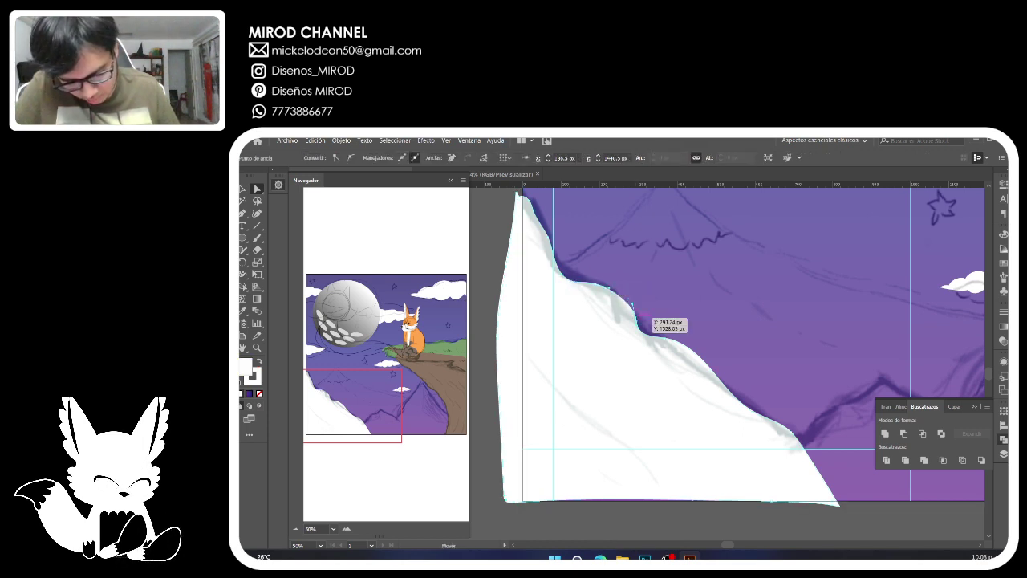
left_click_drag(633, 304, 610, 288)
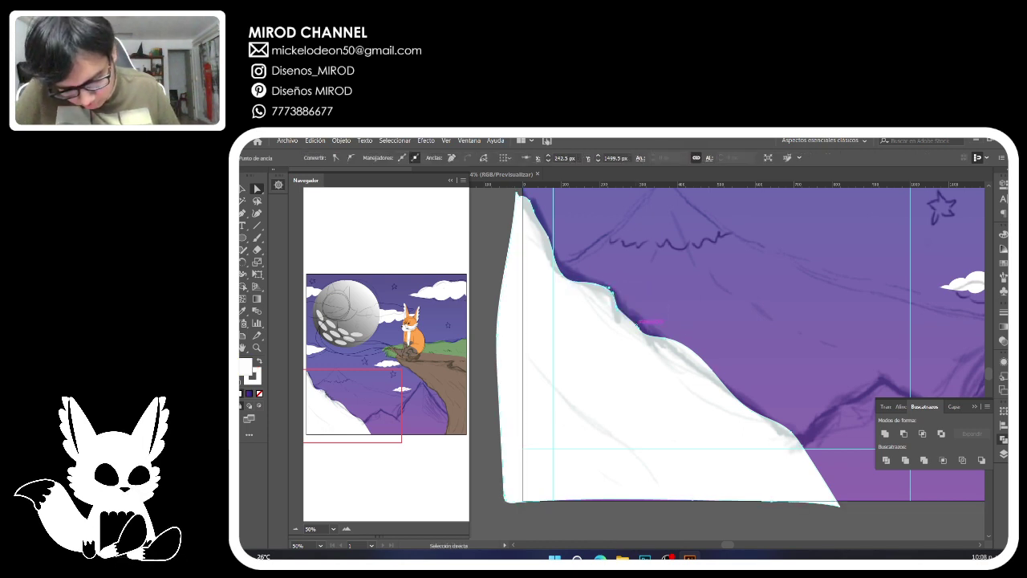
left_click_drag(638, 326, 663, 343)
Remove the white mountain's stroke and shift its mid-slope anchor point to X 365 px, Y 1585 px.
left_click(257, 380)
left_click(259, 393)
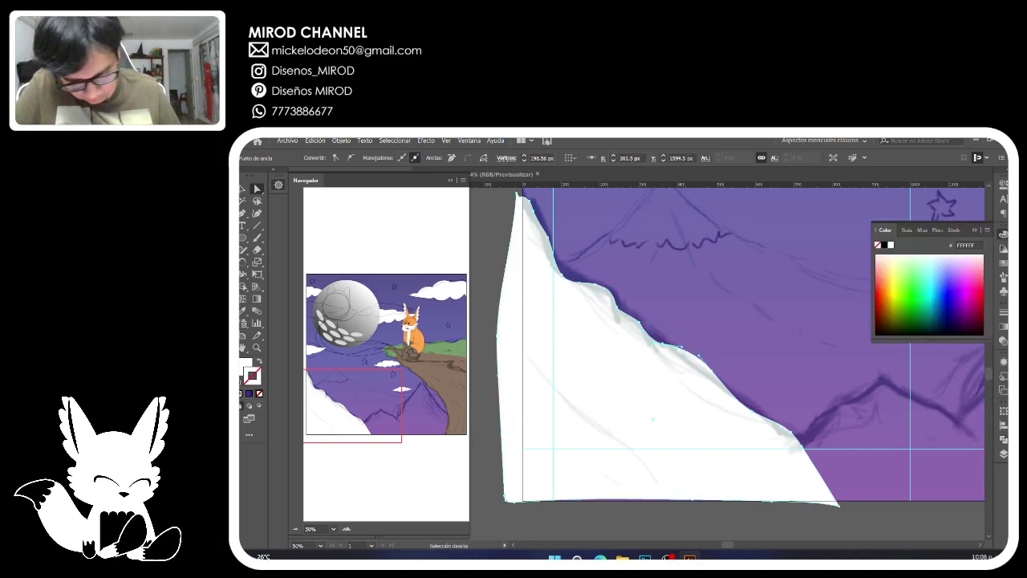
left_click(662, 343)
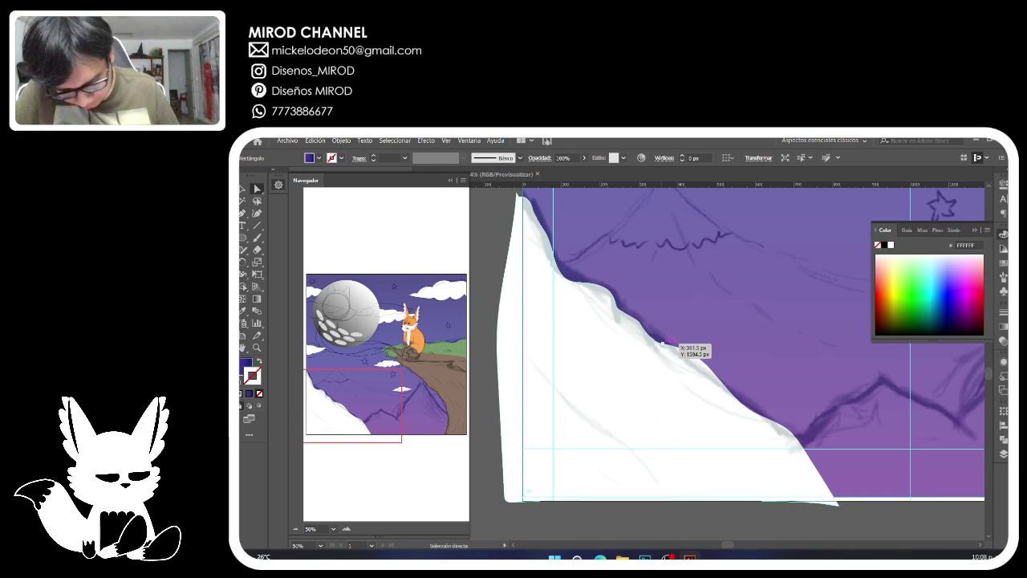
left_click(662, 344)
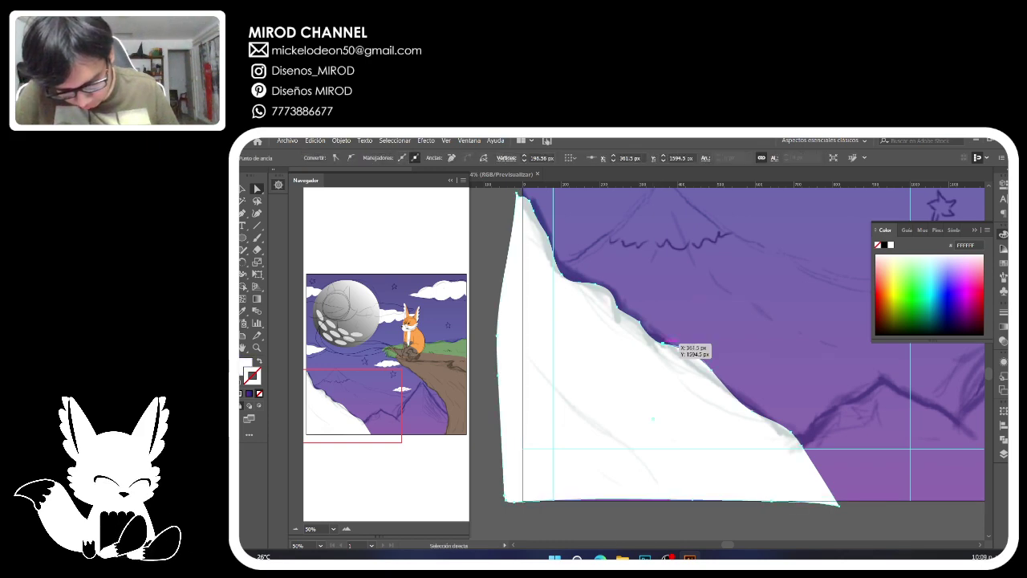
Move the white mountain path from Capa 6 into Capa 7, then lock and collapse Capa 6.
key("F7")
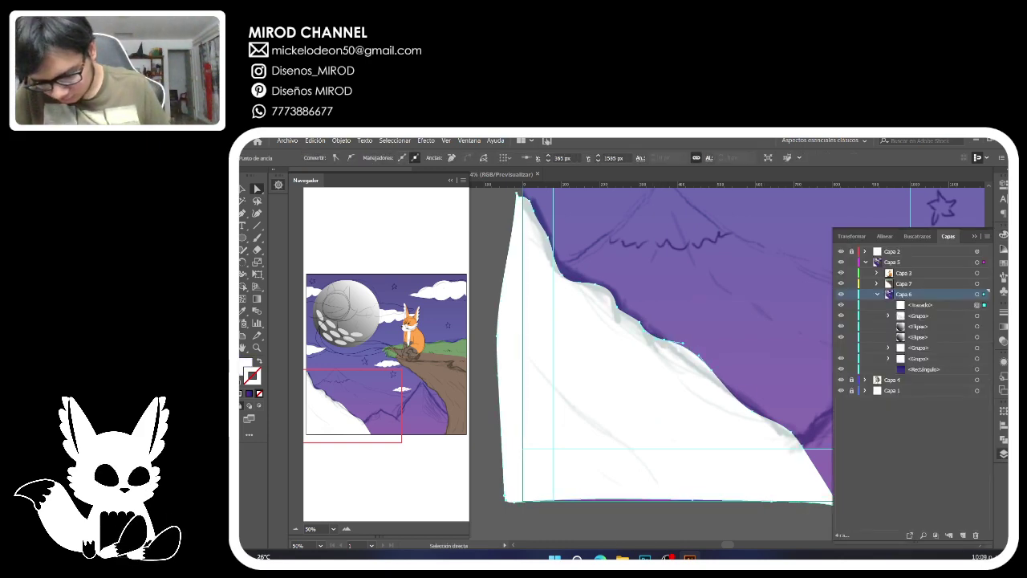
left_click_drag(919, 305, 915, 283)
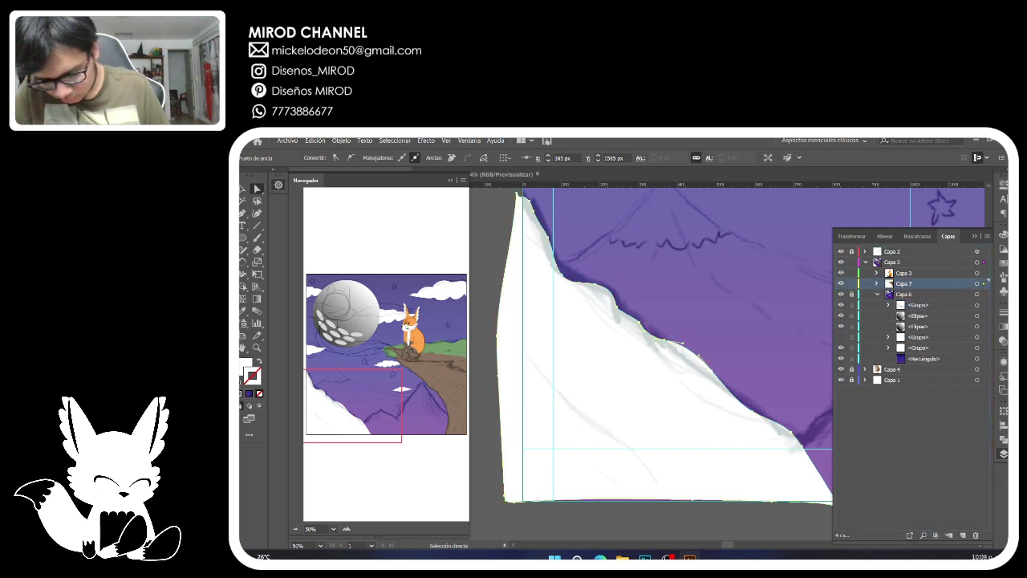
left_click(877, 294)
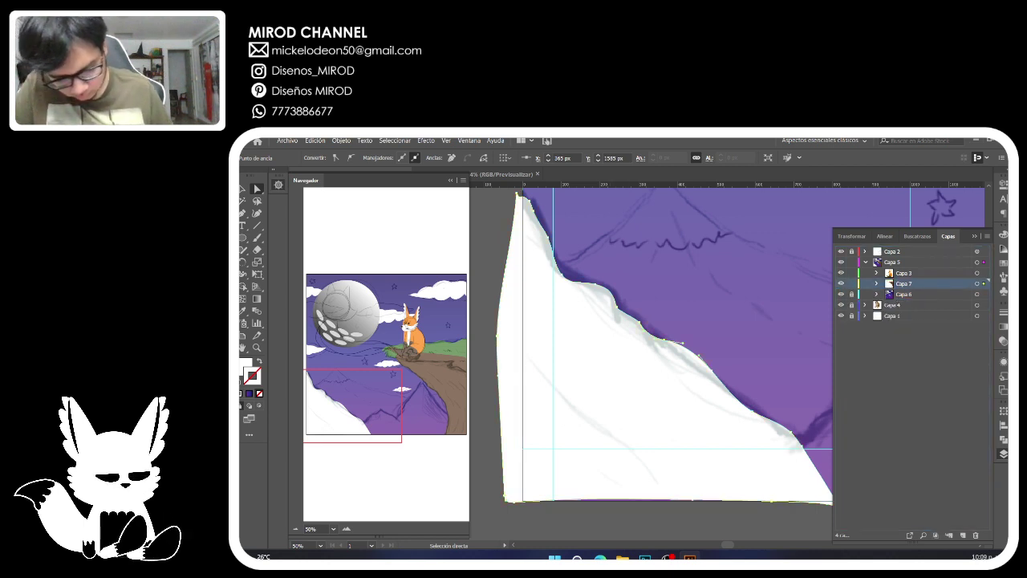
Delete the surplus anchor points along the white mountain's outer left side to straighten that edge.
left_click_drag(722, 345, 712, 377)
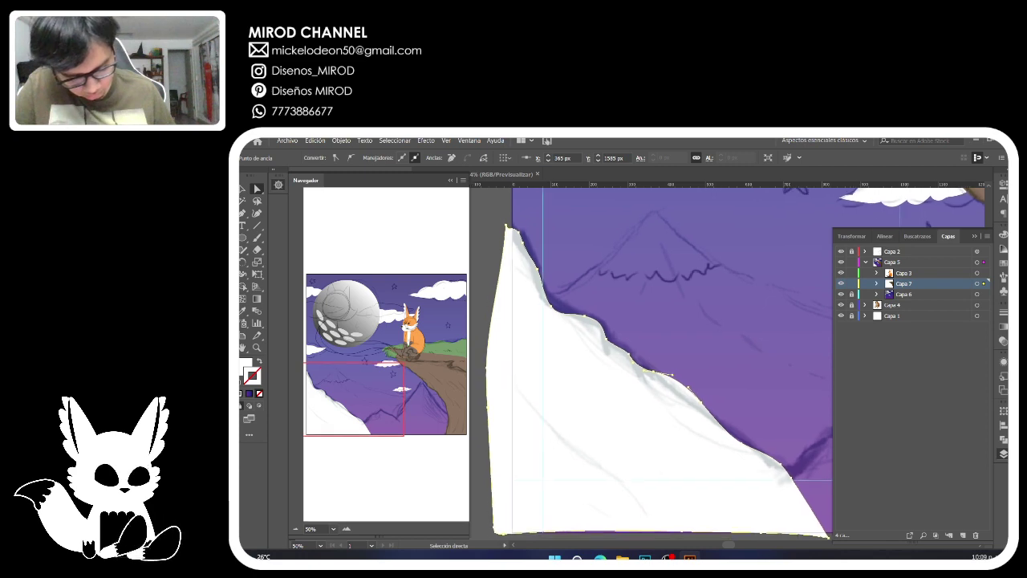
key("minus")
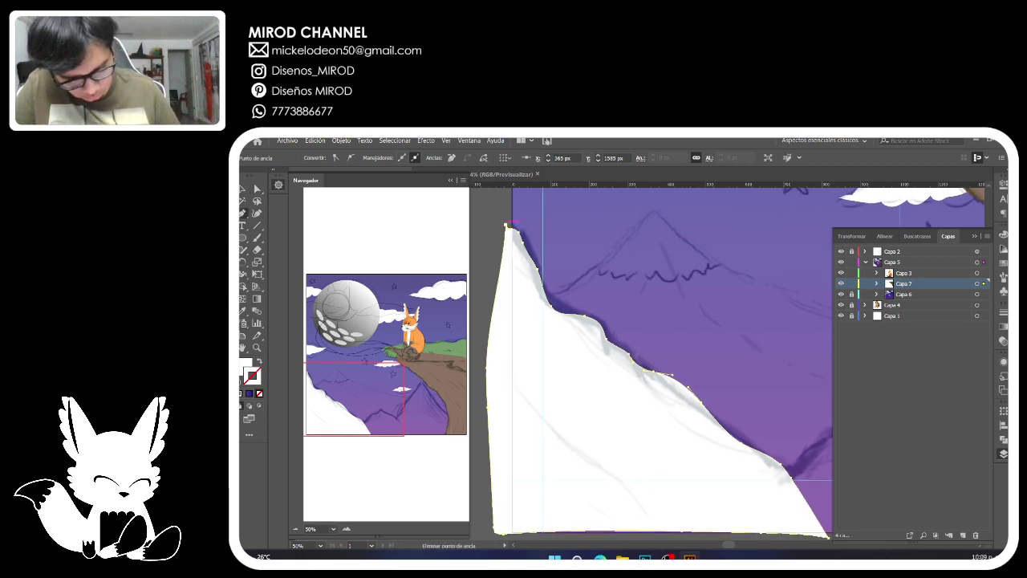
left_click(508, 224)
key("p")
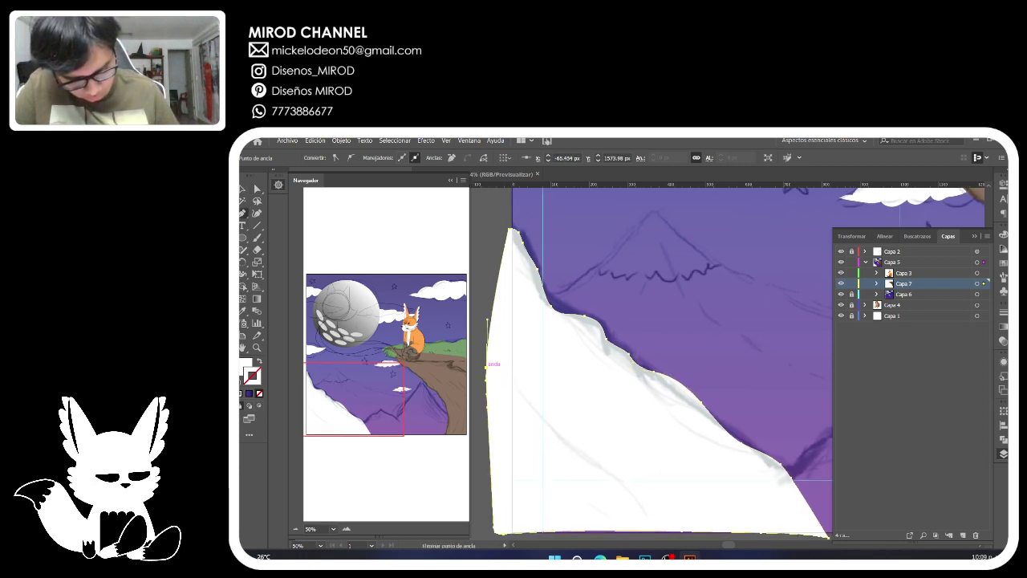
left_click(486, 367)
left_click(487, 406)
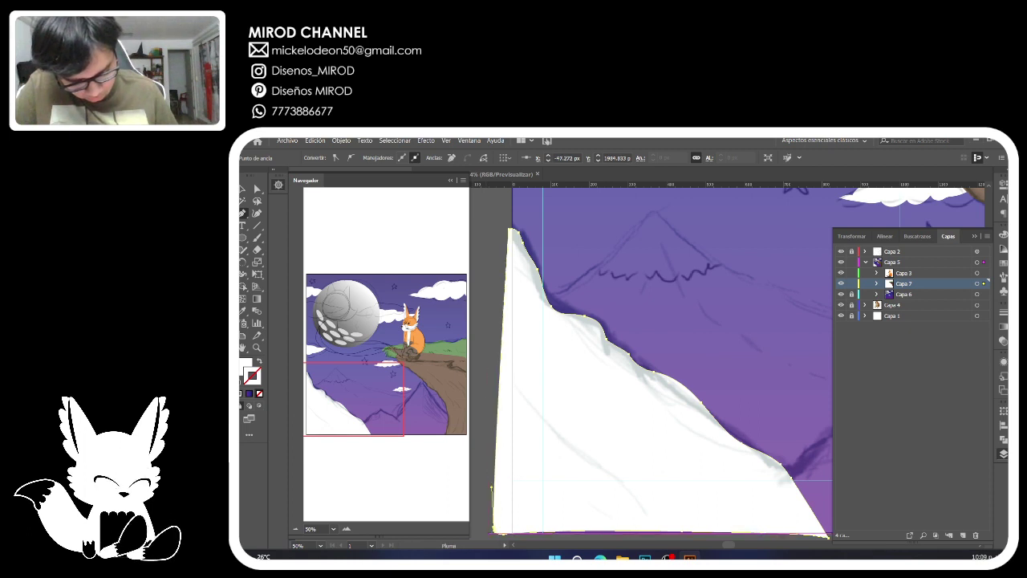
left_click(493, 526)
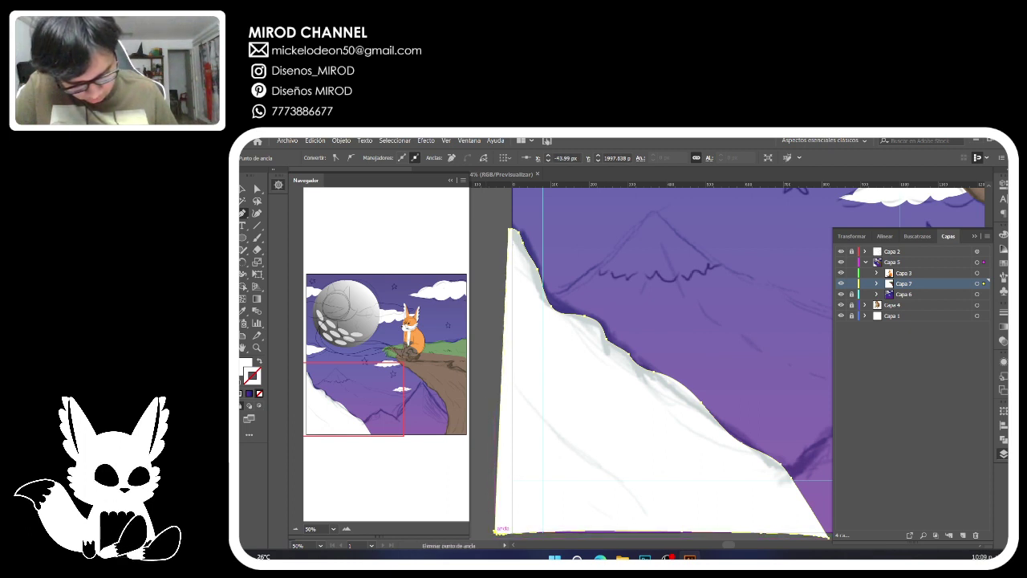
Align the mountain's peak and lower-left corner points with the artboard's left edge and deselect the path.
left_click_drag(494, 529, 510, 531)
left_click(256, 188)
left_click_drag(509, 229, 513, 231)
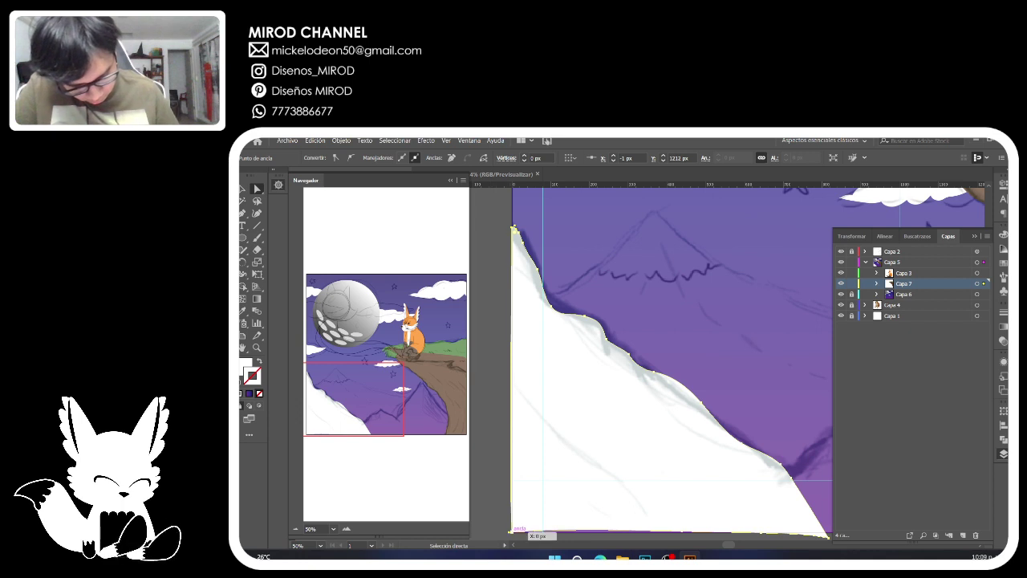
left_click_drag(509, 532, 512, 532)
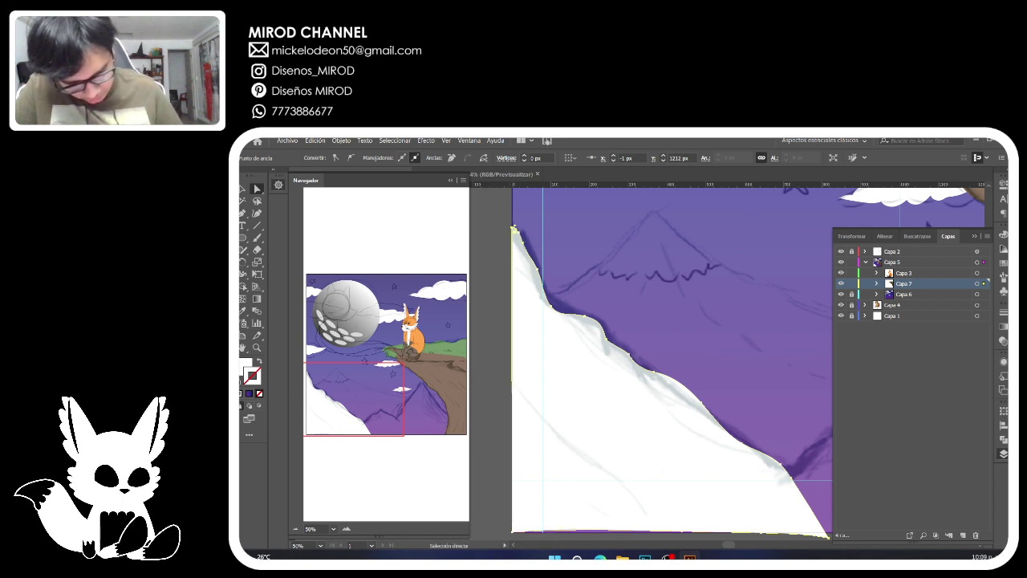
left_click_drag(513, 230, 513, 230)
left_click(492, 253)
Move the mountain's lower-right corner point onto the artboard's bottom edge at X 809 px, Y 2000 px.
left_click(388, 392)
left_click_drag(388, 392, 376, 407)
left_click(562, 466)
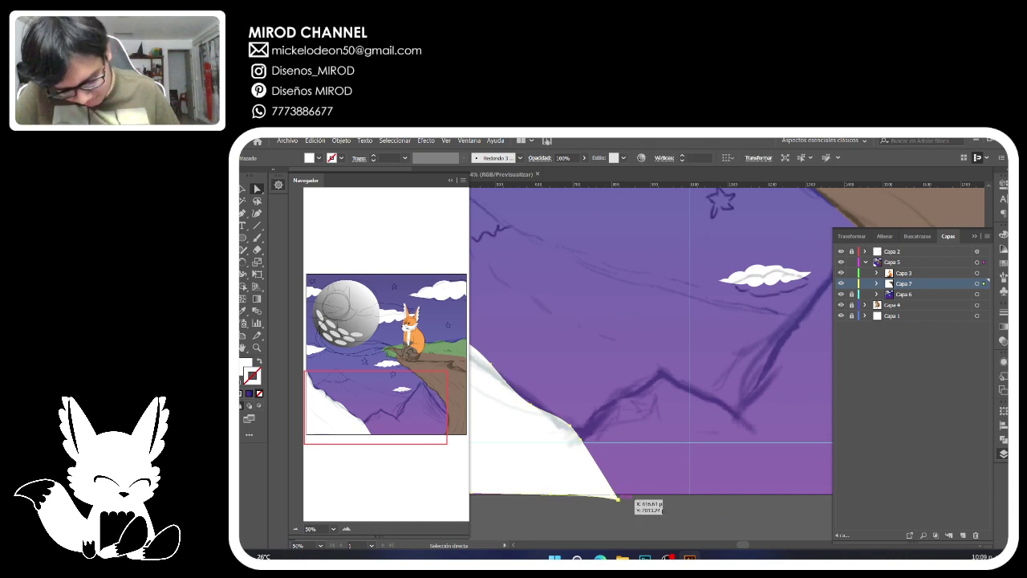
left_click_drag(618, 499, 615, 493)
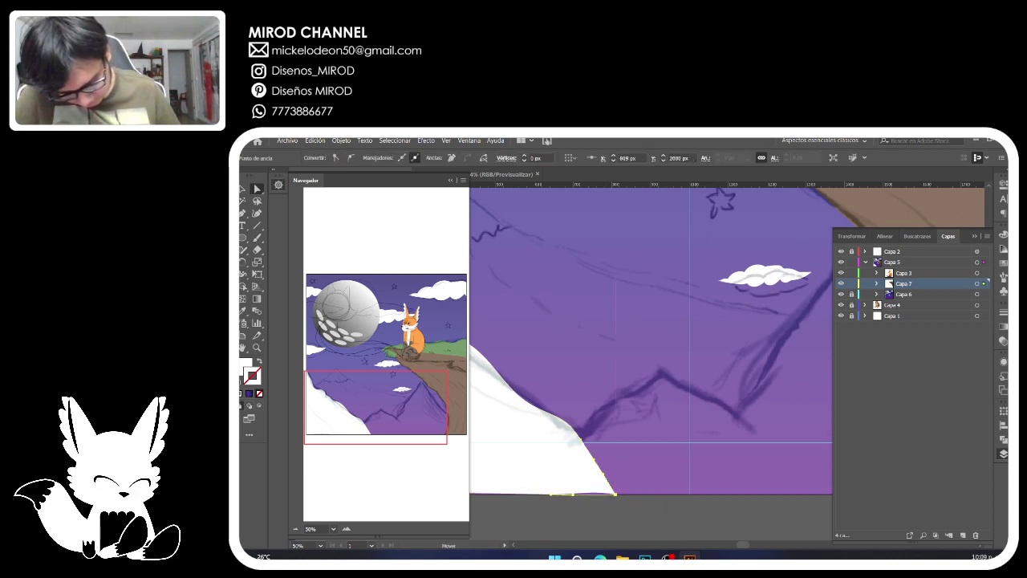
Straighten the mountain's curved base so it runs flush along the artboard's bottom edge.
left_click_drag(597, 425, 803, 374)
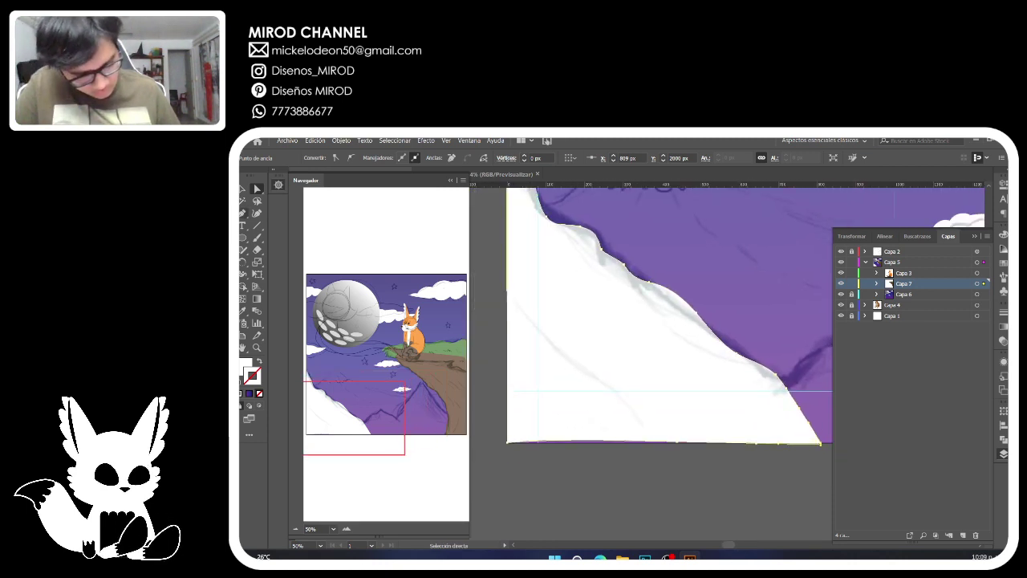
left_click(243, 214)
key("p")
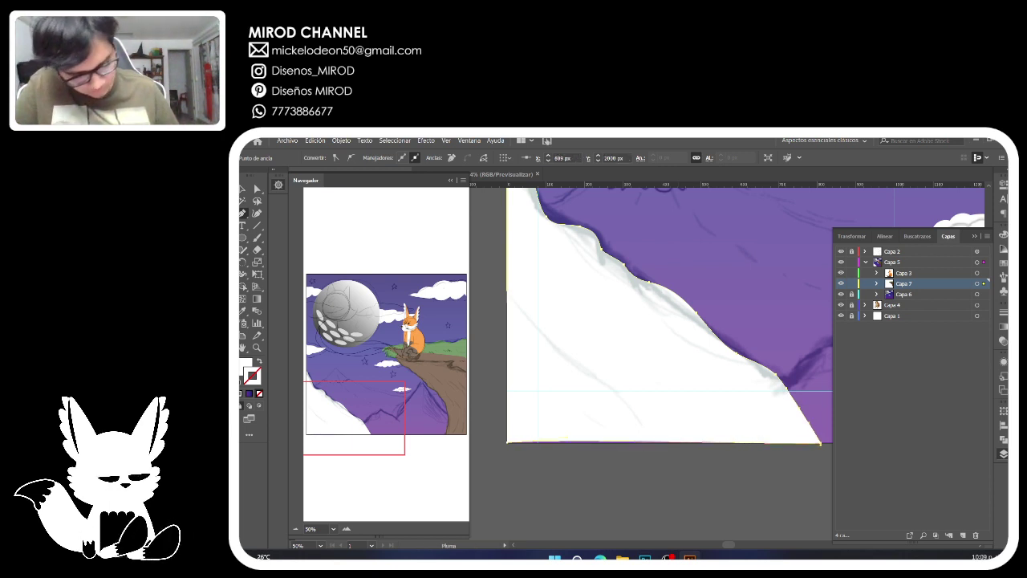
key("a")
left_click_drag(566, 437, 507, 442)
left_click(507, 441)
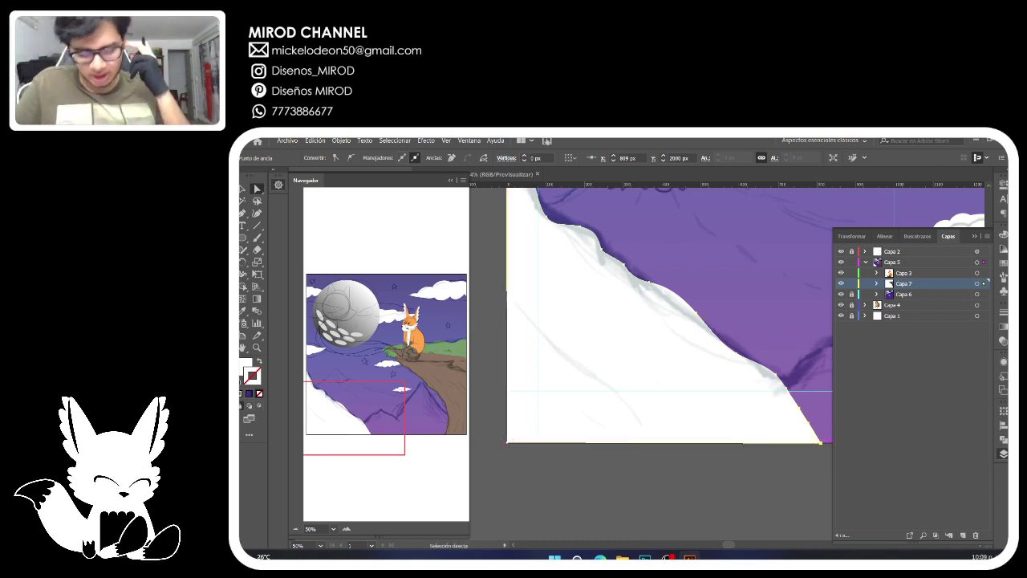
Brush a closed white shape for the low middle mountain, following its sketched ridge and extending below the artboard.
left_click_drag(784, 456, 475, 519)
left_click(296, 528)
left_click(295, 528)
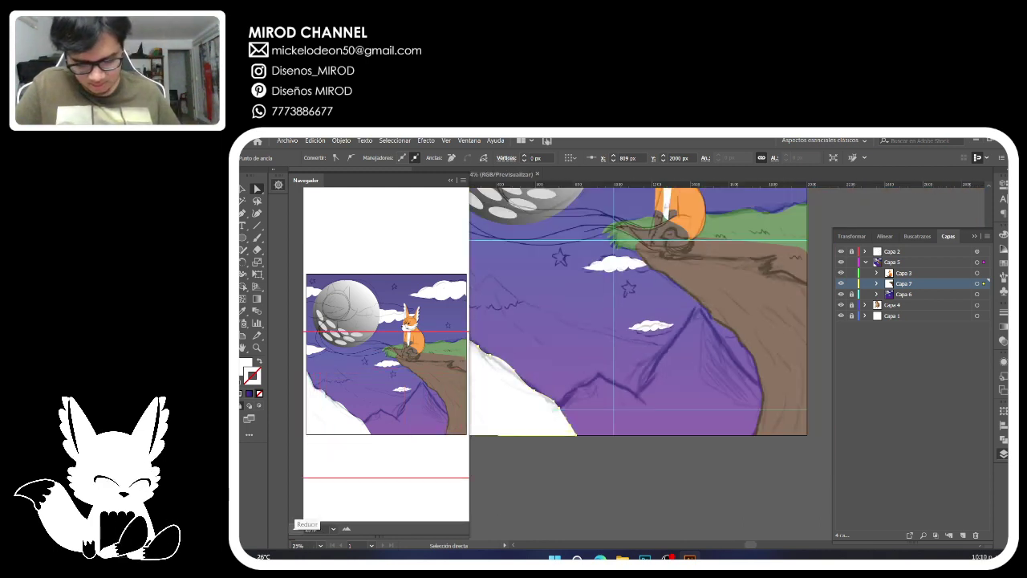
key("b")
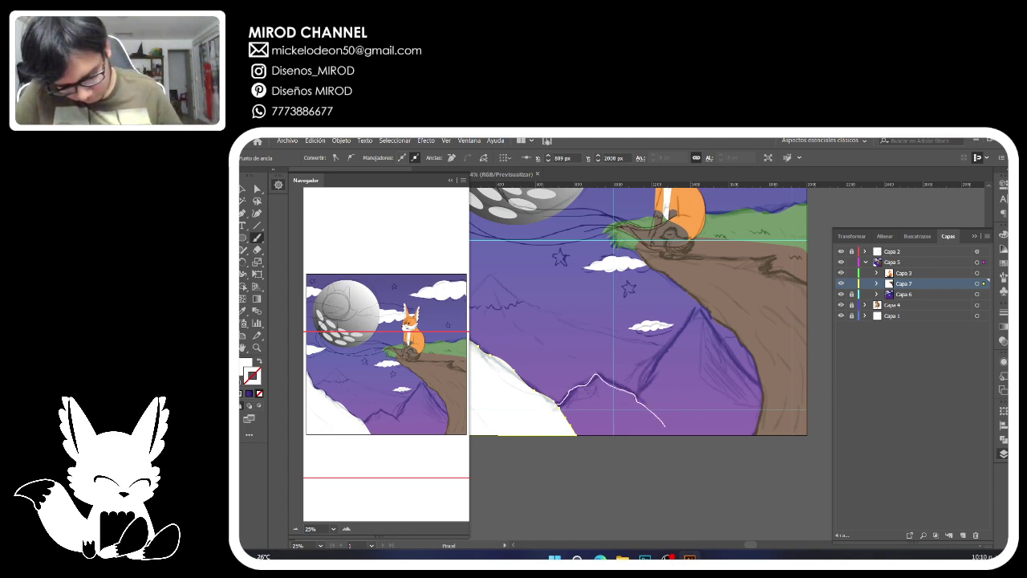
mouse_move(662, 449)
left_mouse_down()
mouse_move(532, 453)
mouse_move(529, 440)
left_mouse_up()
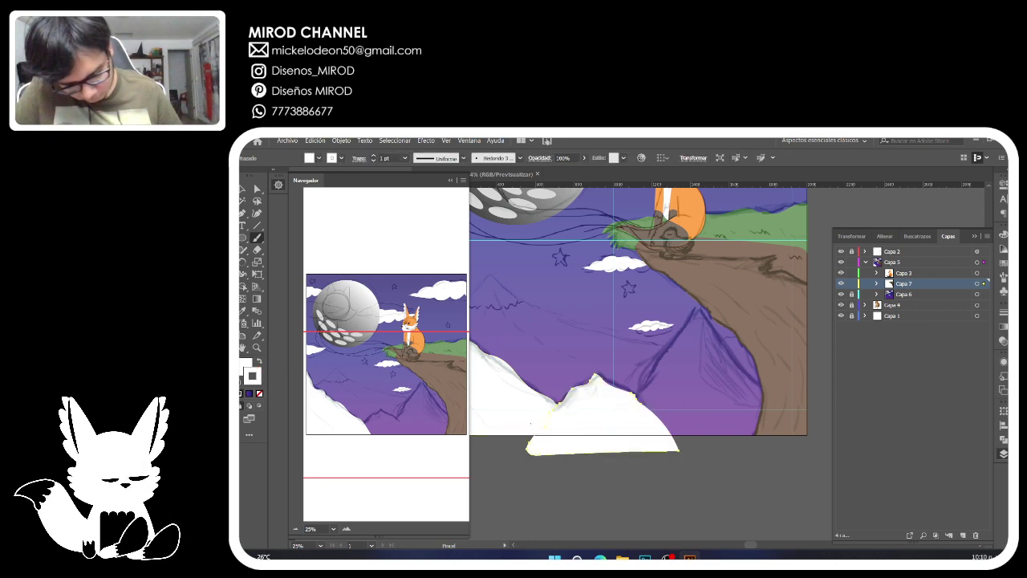
Brush a closed white shape for the tall pointed mountain beside the cliff, overlapping the low middle mountain and artboard's bottom edge.
key("a")
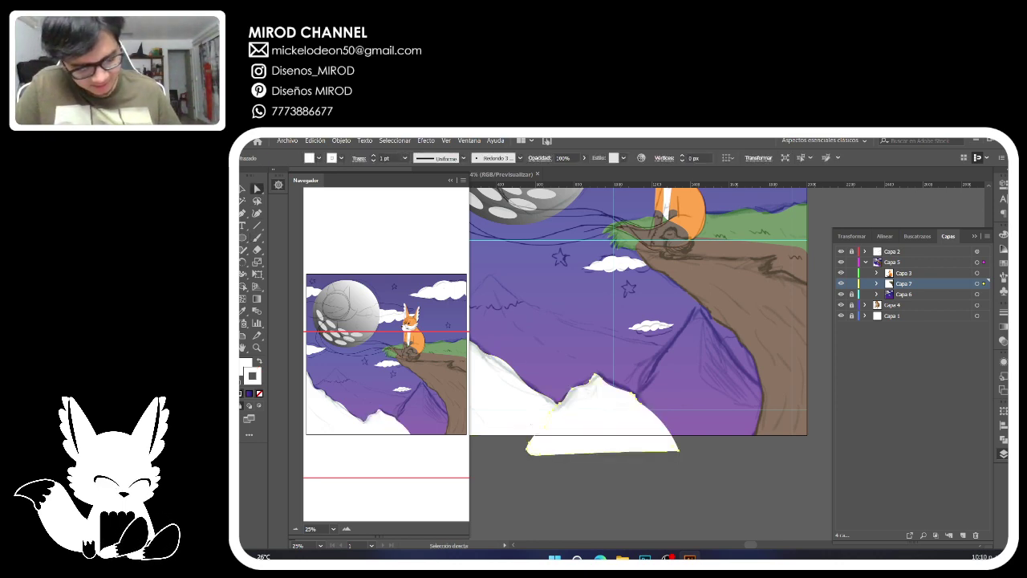
left_click(1003, 438)
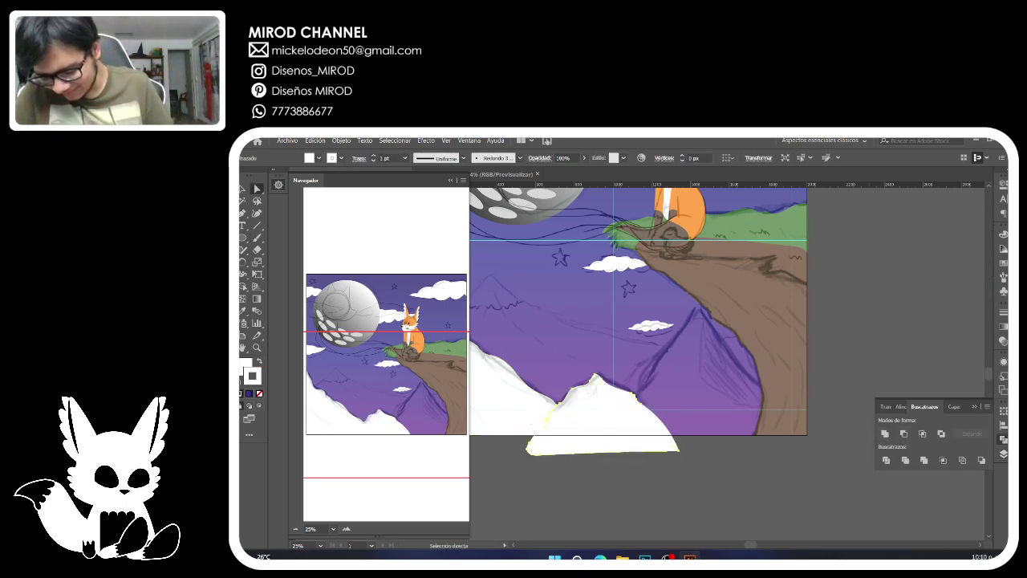
key("b")
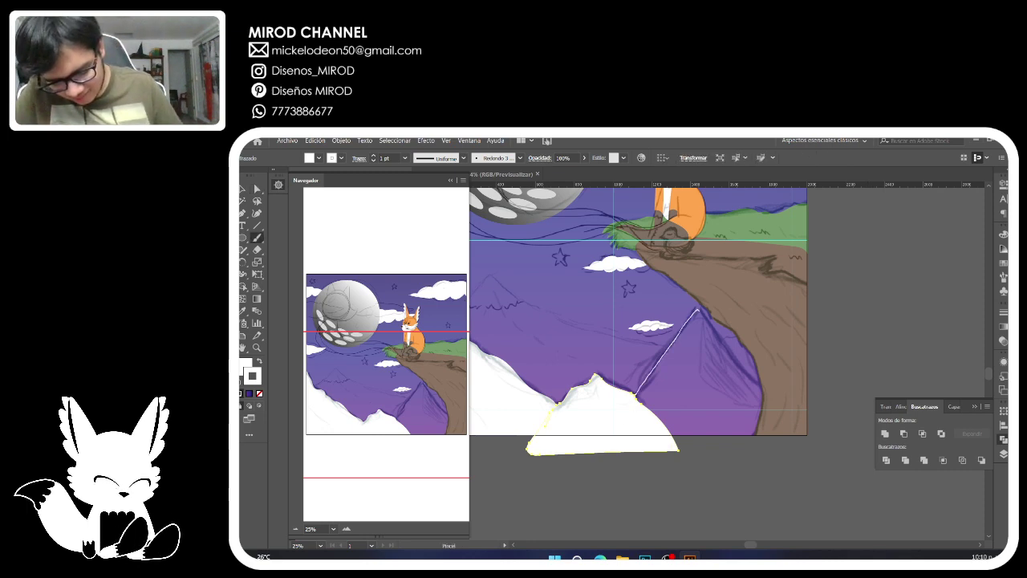
left_click_drag(698, 310, 766, 399)
mouse_move(740, 447)
left_mouse_down()
mouse_move(619, 452)
mouse_move(635, 394)
left_mouse_up()
Complete the tall mountain's white shape along the cliff side, closing it below the artboard's bottom edge.
left_click_drag(634, 353, 729, 427)
scroll(716, 359, "up", 1)
scroll(715, 358, "left", 1)
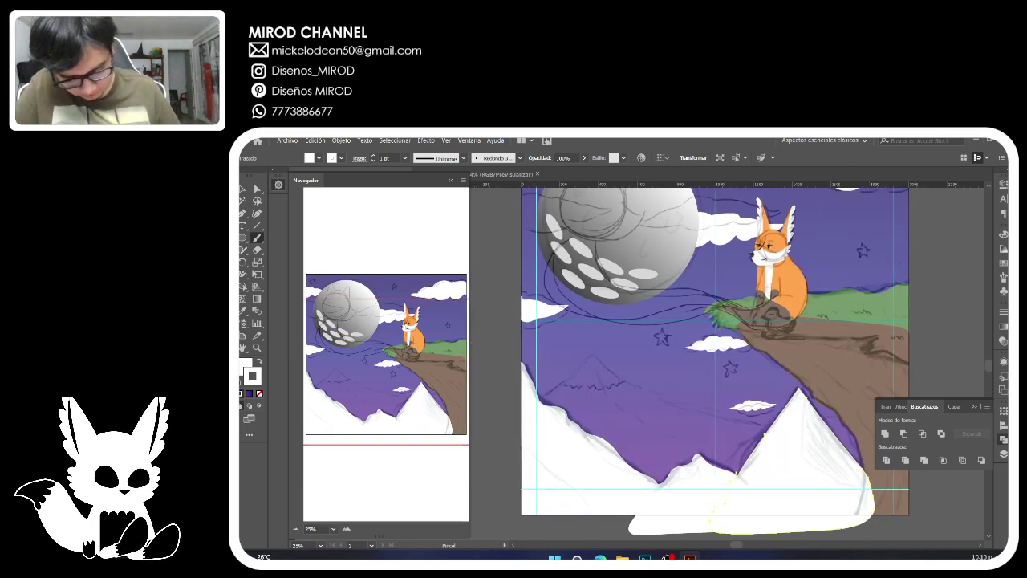
Brush a closed white shape for the broad background mountain along its sketched ridge, and unite it into one clean outline.
mouse_move(542, 394)
left_mouse_down()
mouse_move(590, 355)
mouse_move(635, 385)
left_mouse_up()
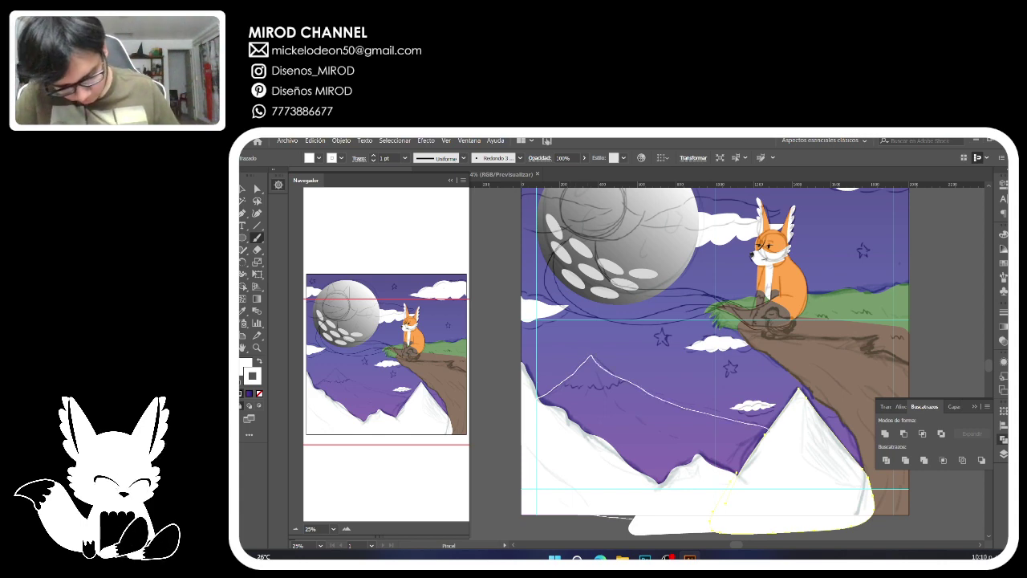
left_click_drag(522, 443, 537, 398)
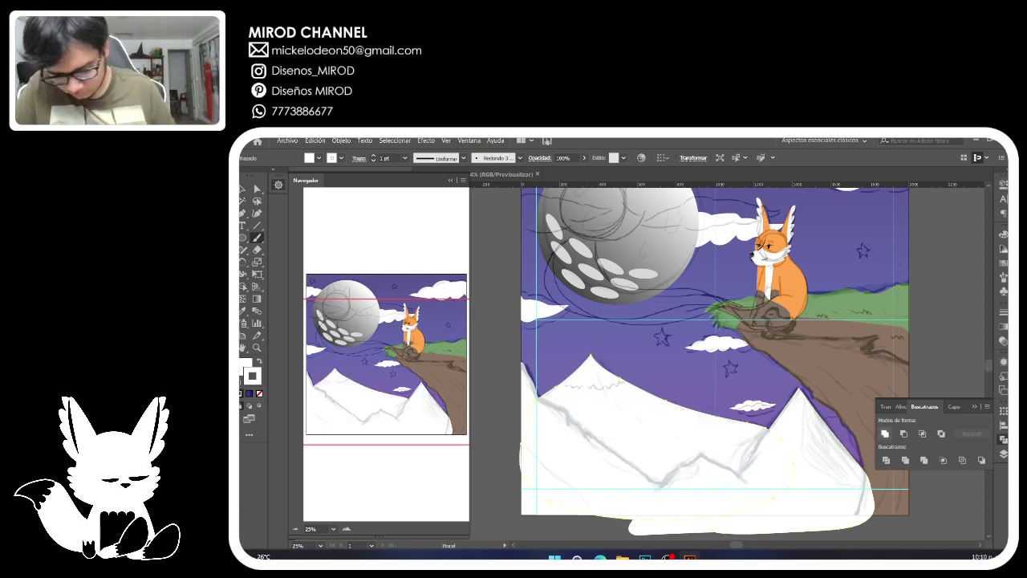
left_click(884, 433)
key("a")
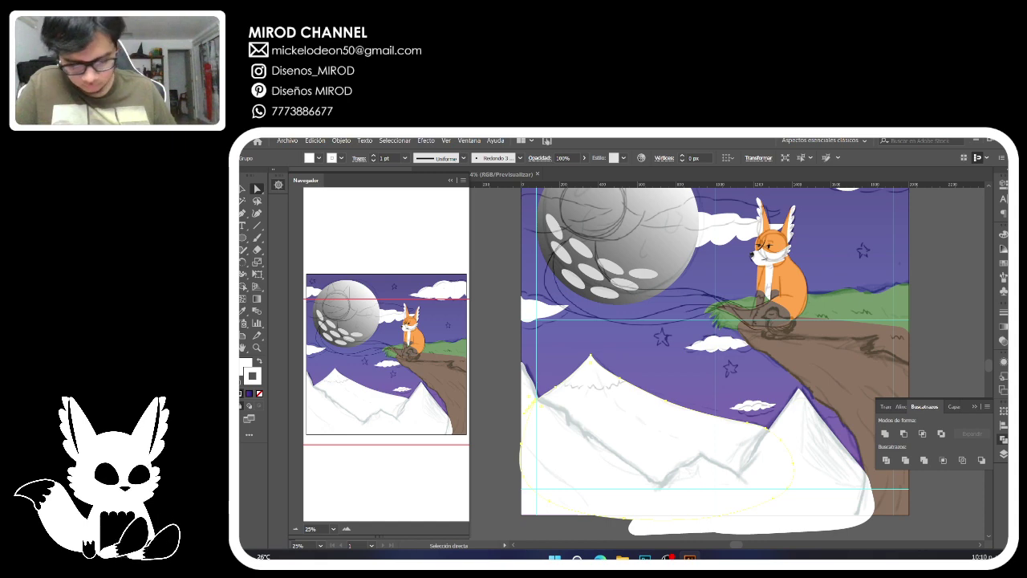
Paste a copy of the background mountain in front and erase a jagged snow line across it below the peak.
left_click(1003, 454)
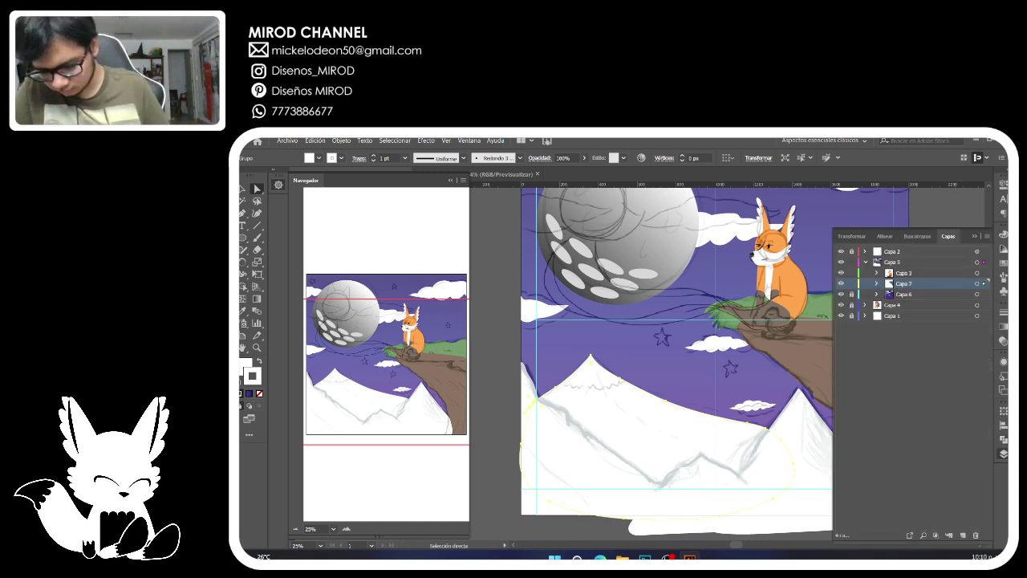
left_click(876, 283)
left_click_drag(920, 337, 920, 353)
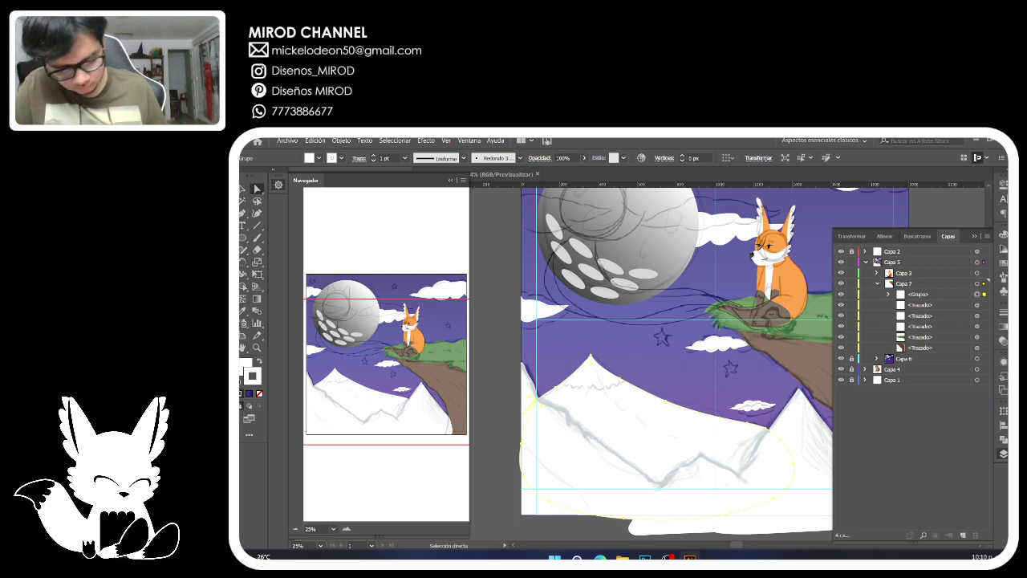
mouse_move(388, 370)
left_mouse_down()
mouse_move(423, 375)
mouse_move(407, 376)
left_mouse_up()
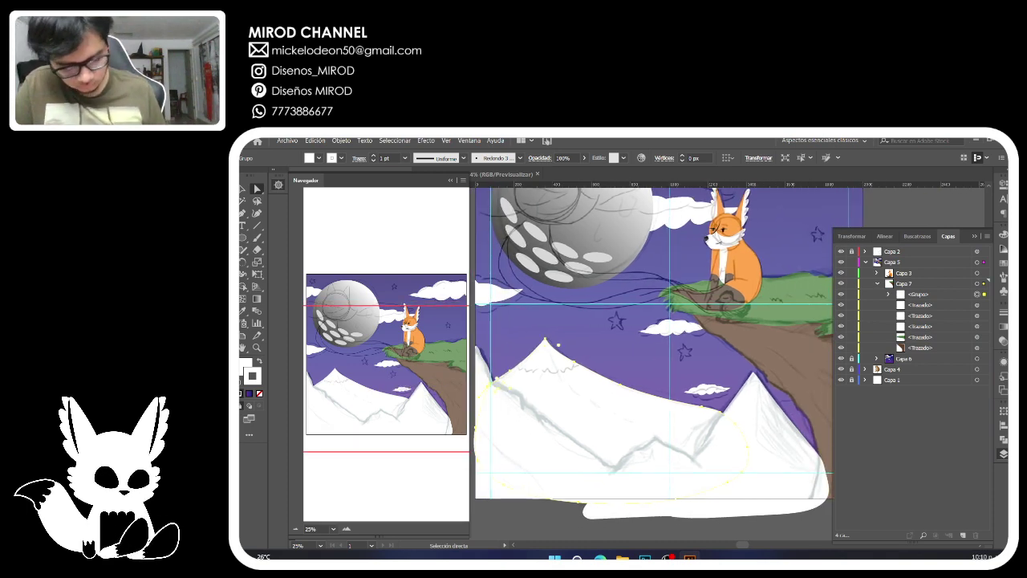
key("shift+e")
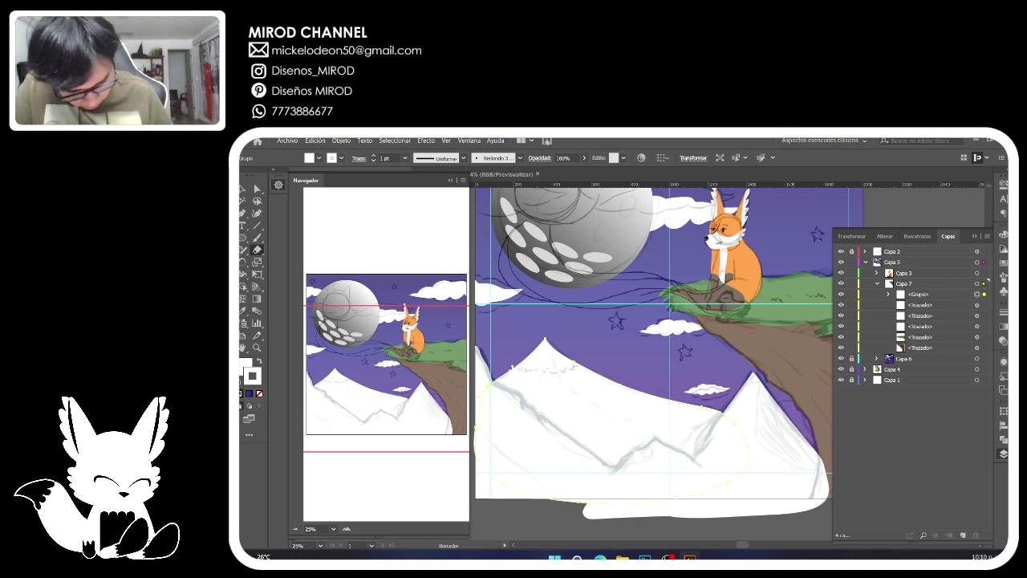
left_click_drag(575, 365, 579, 365)
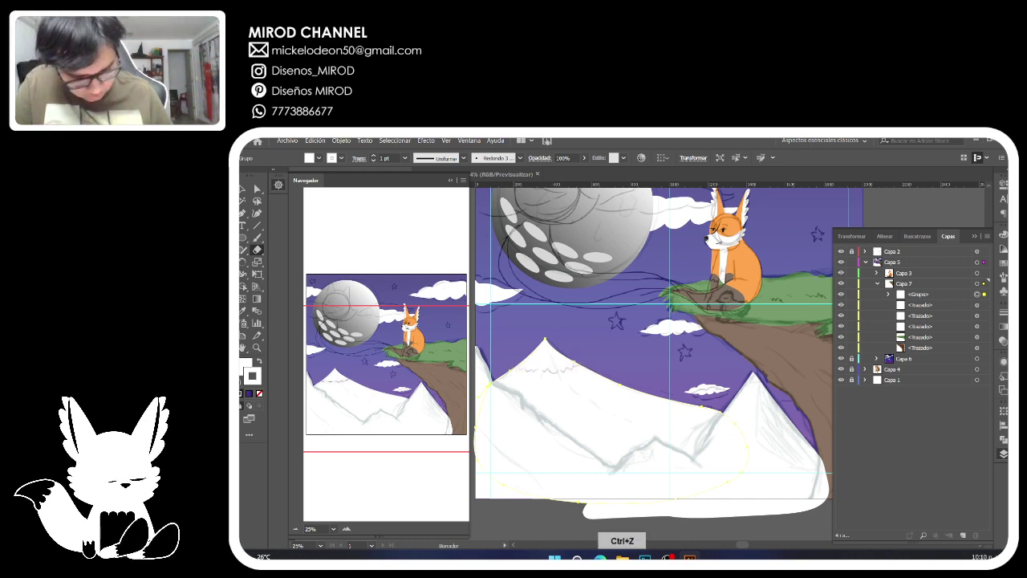
key("ctrl+f")
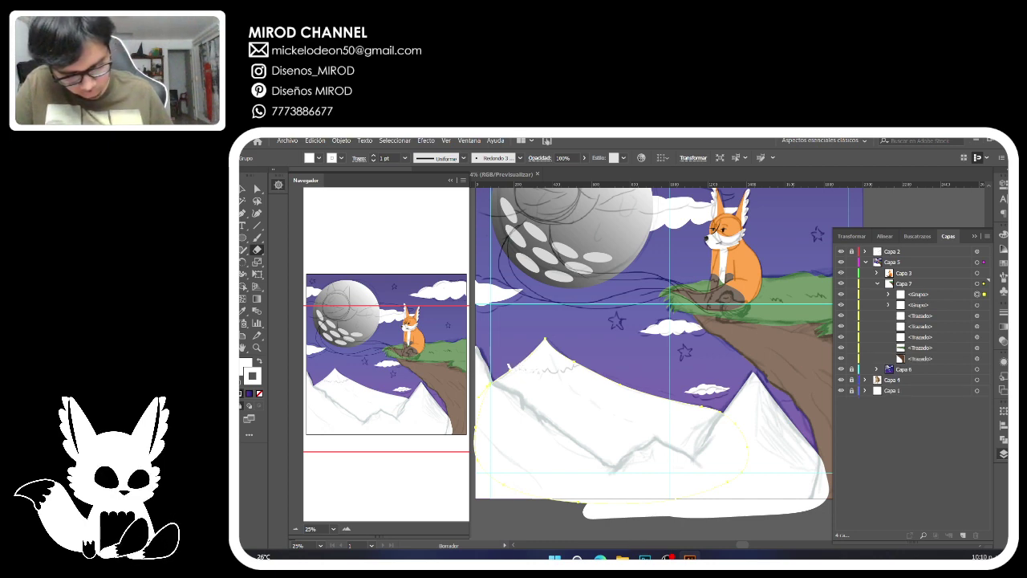
left_click_drag(595, 362, 600, 354)
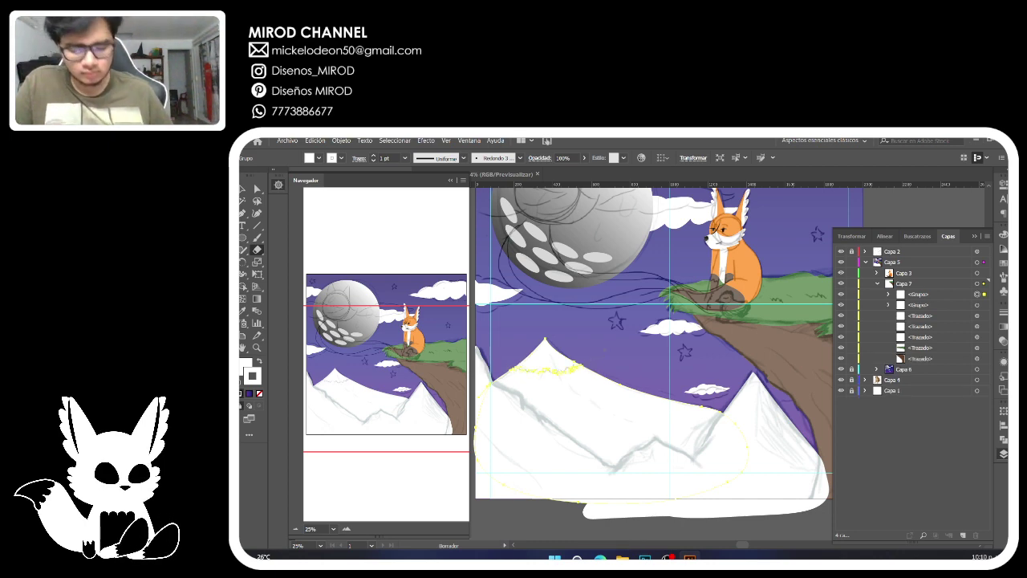
Delete the part of the front mountain copy below the erased snow line, keeping only its snow cap.
key("a")
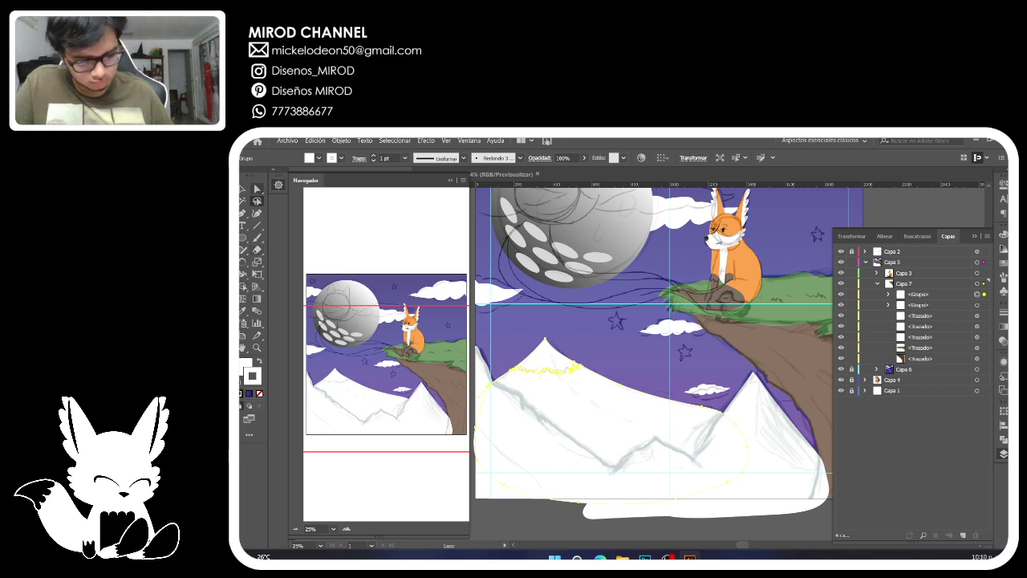
left_click(603, 343)
left_click(562, 405)
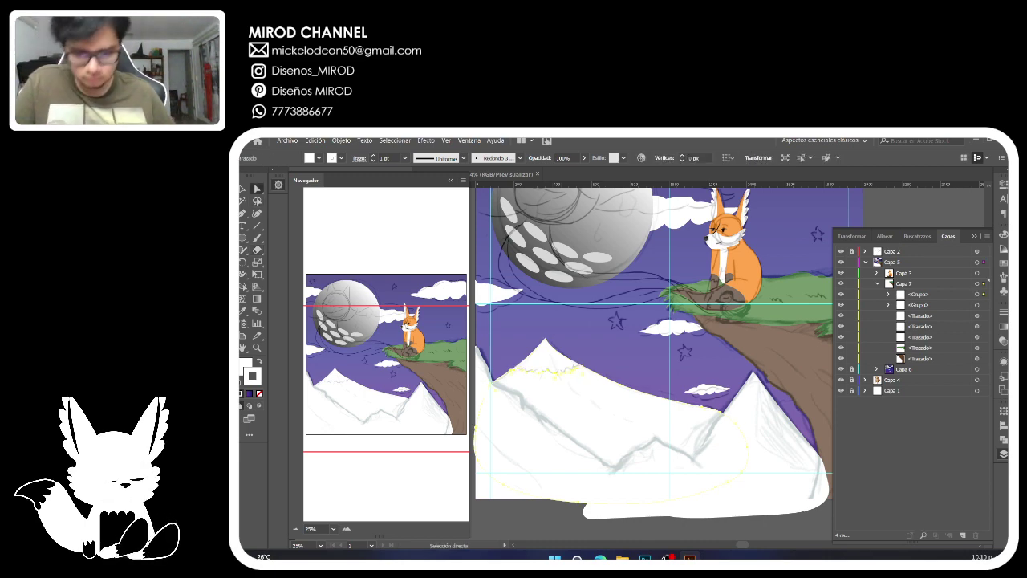
key("Delete")
Recolor the full background mountain behind the snow cap with the brown fill sampled from the cliff.
left_click(562, 405)
key("ctrl+z")
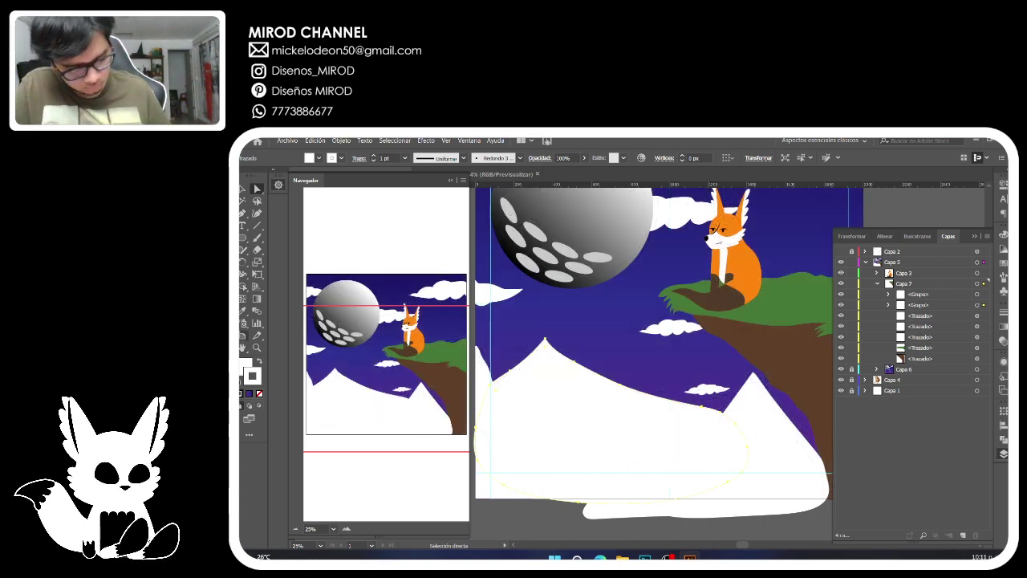
left_click(243, 311)
left_click(776, 351)
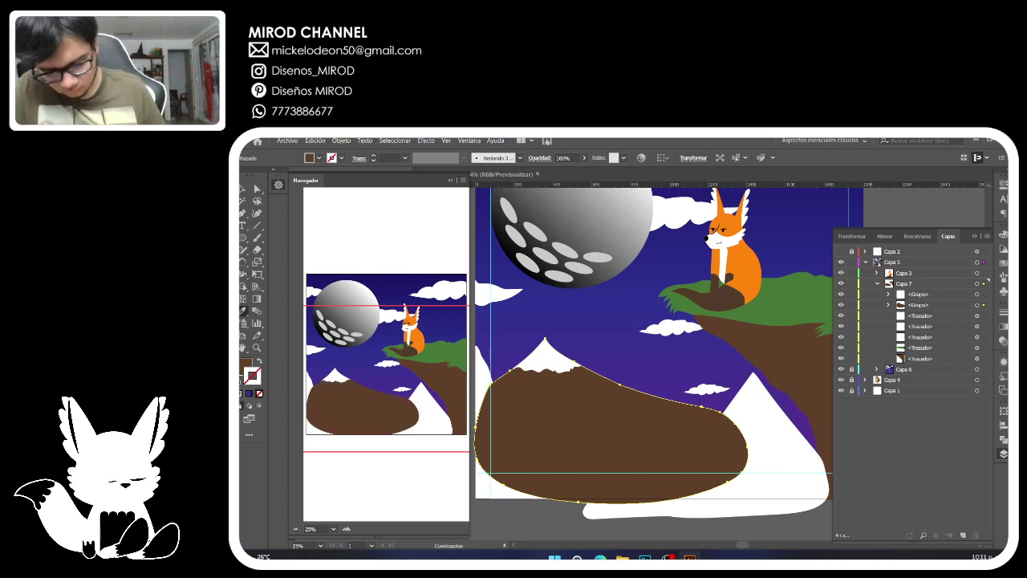
Examine the individual paths inside the snow cap's group in Capa 7, toggling visibility to tell the cap from leftovers.
key("ctrl+0")
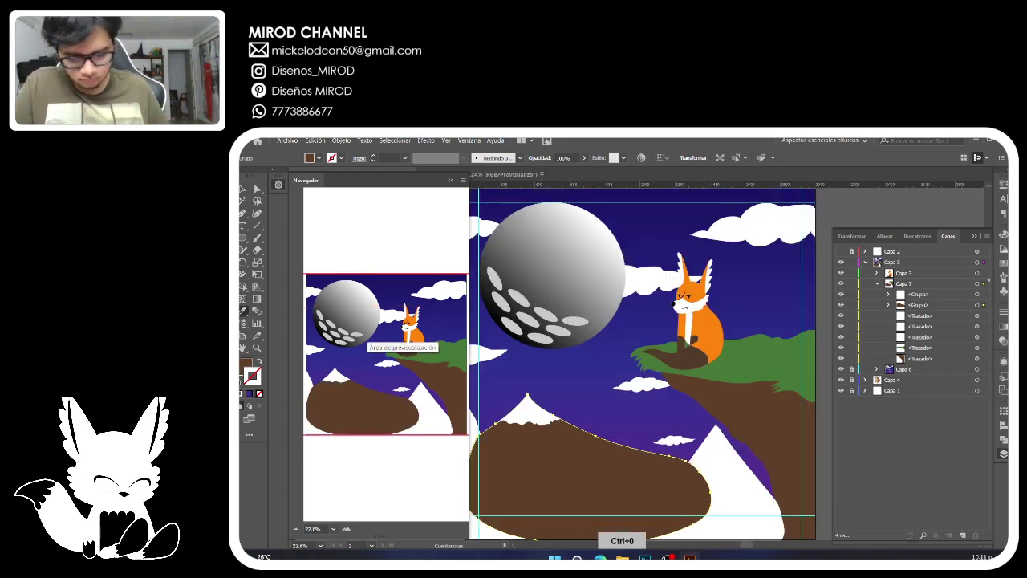
left_click(277, 185)
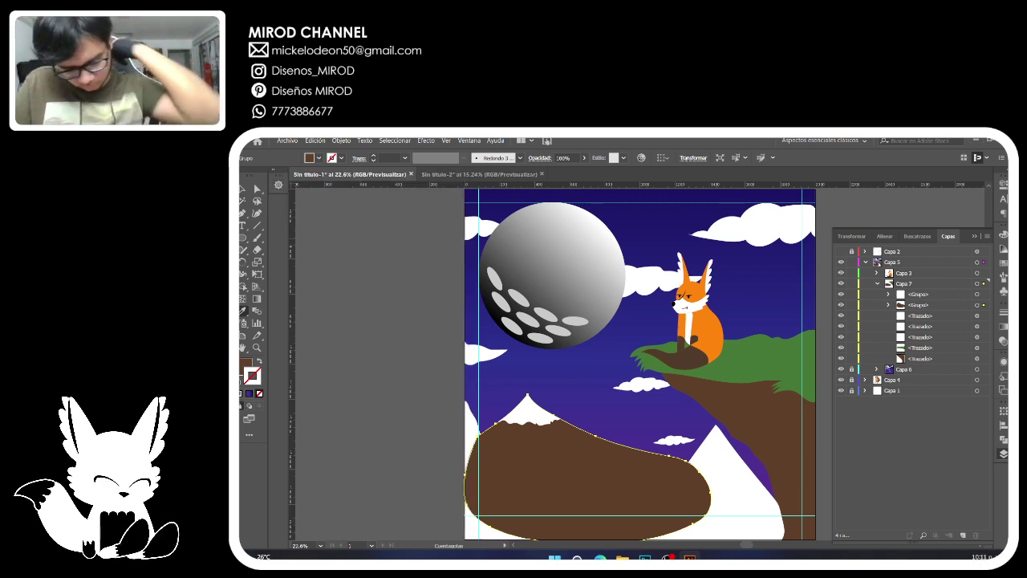
left_click(888, 294)
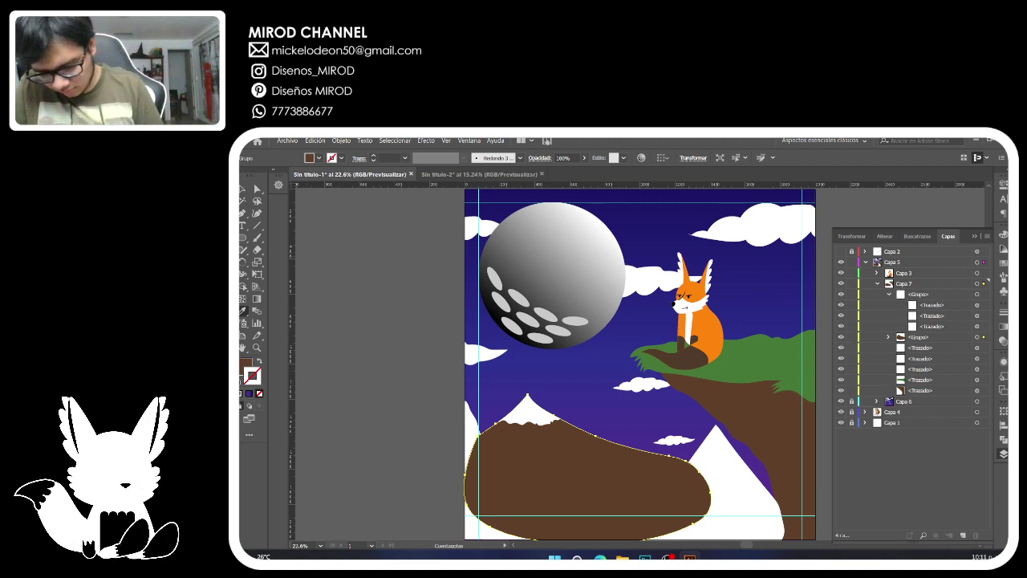
left_click(976, 305)
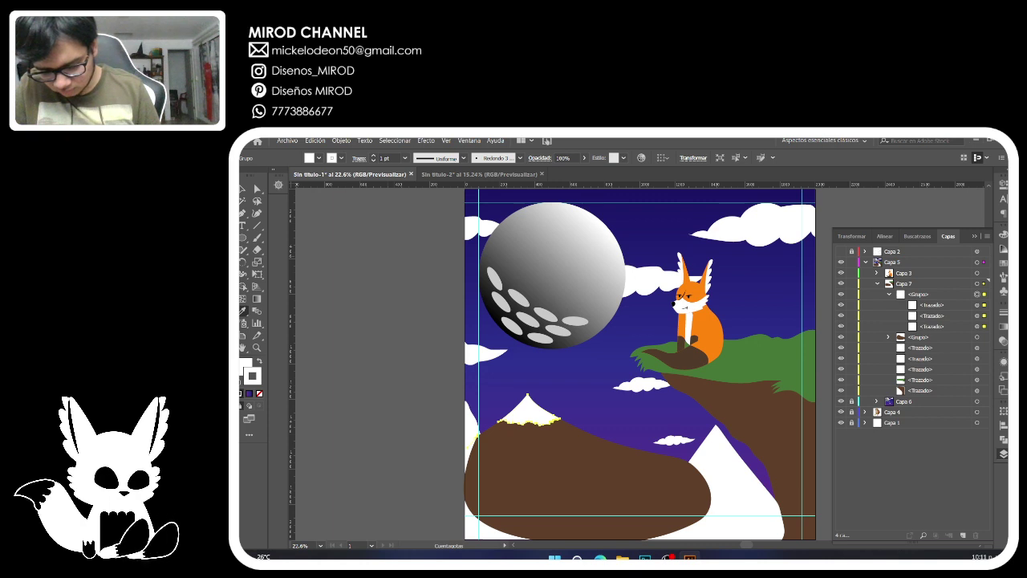
left_click(841, 316)
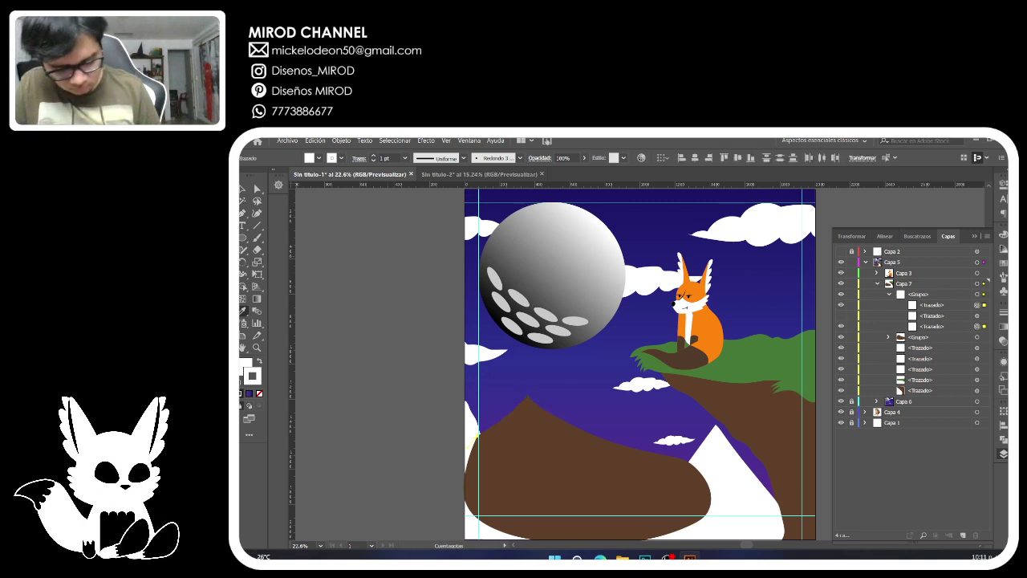
left_click(841, 315)
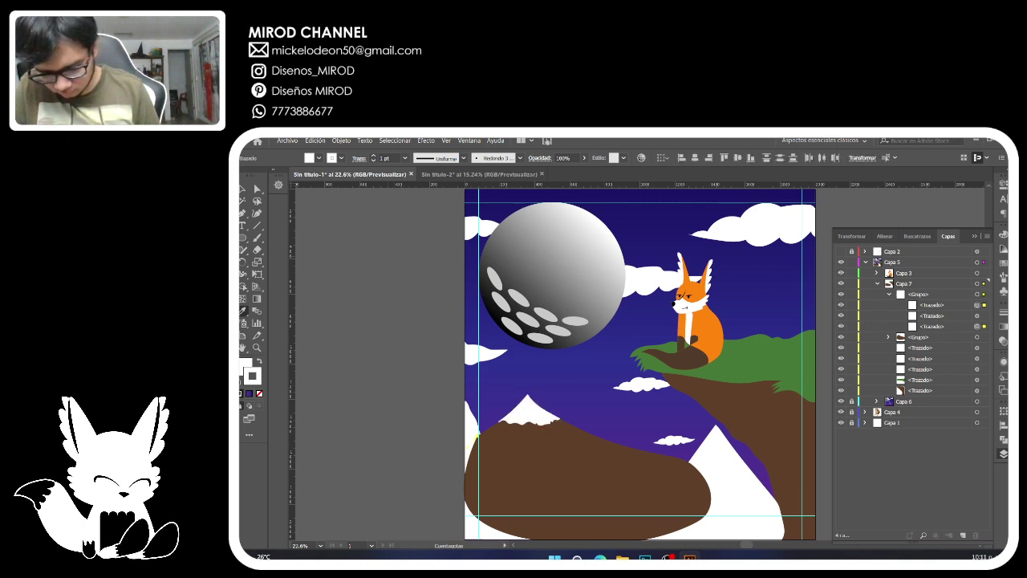
left_click(976, 305, "shift")
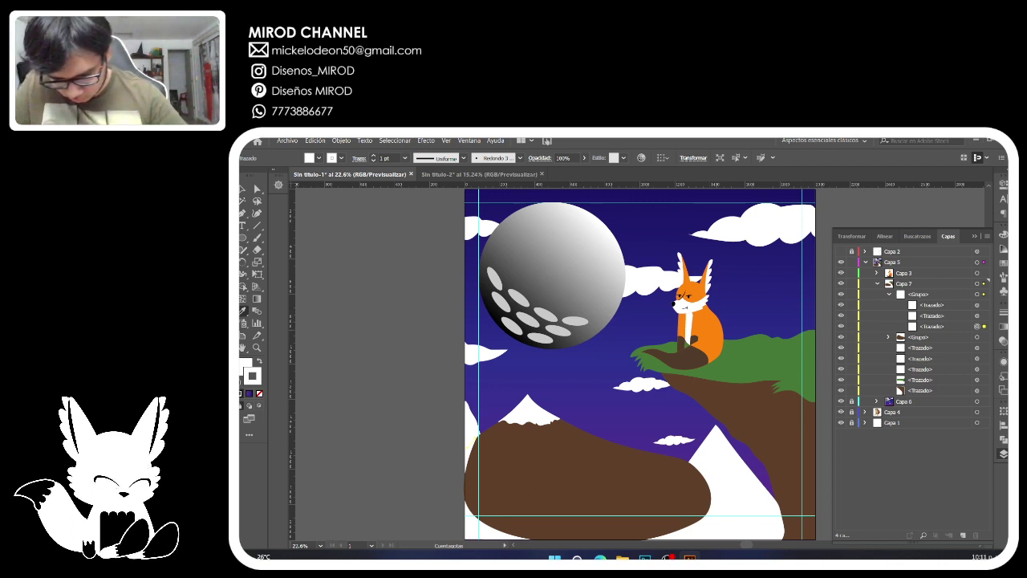
left_click(976, 294)
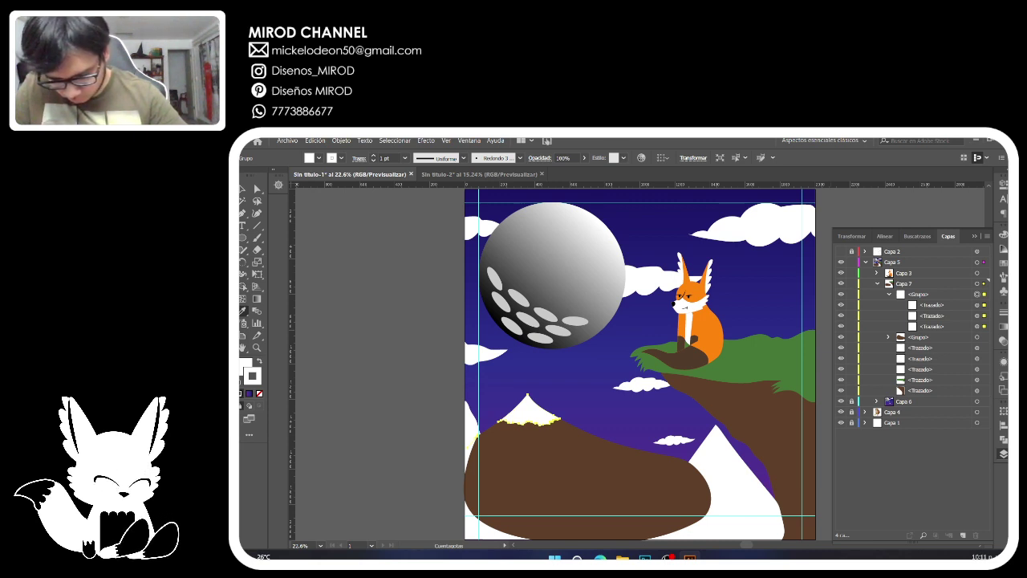
key("ctrl+shift+a")
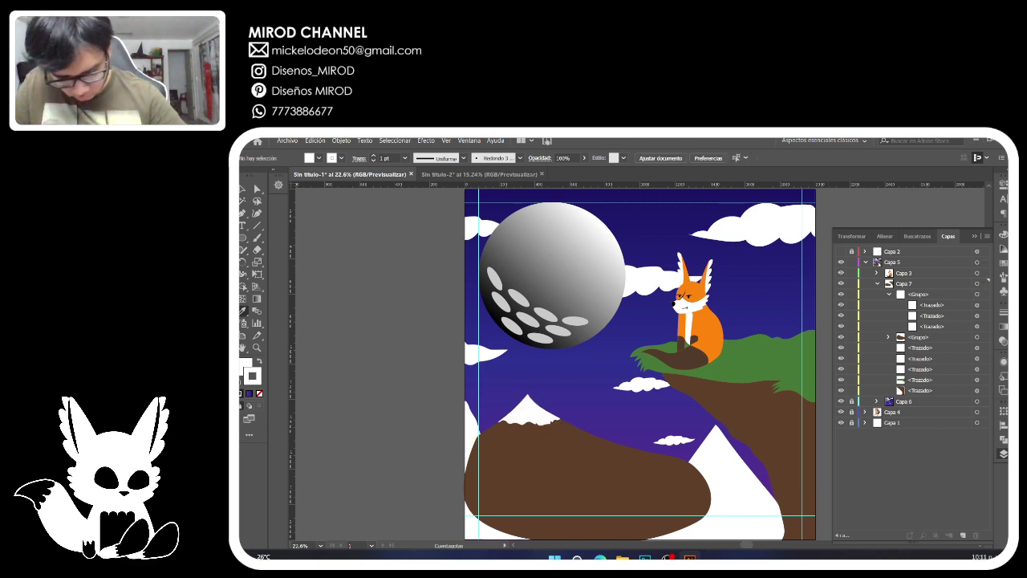
Delete the stray leftover paths from the snow cap's group, keeping the cap locked during the deletion.
key("a")
left_click(528, 411)
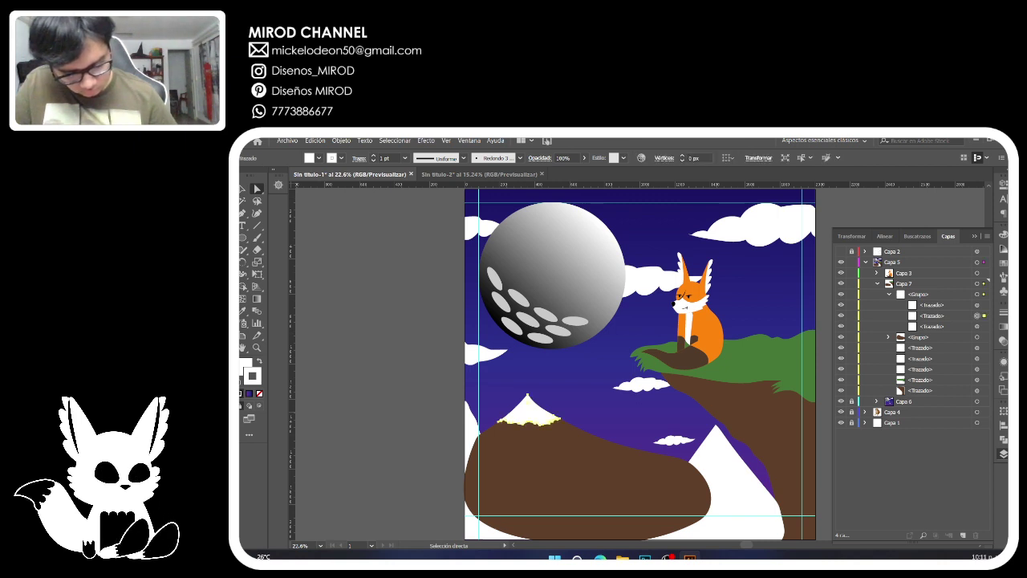
key("ctrl+2")
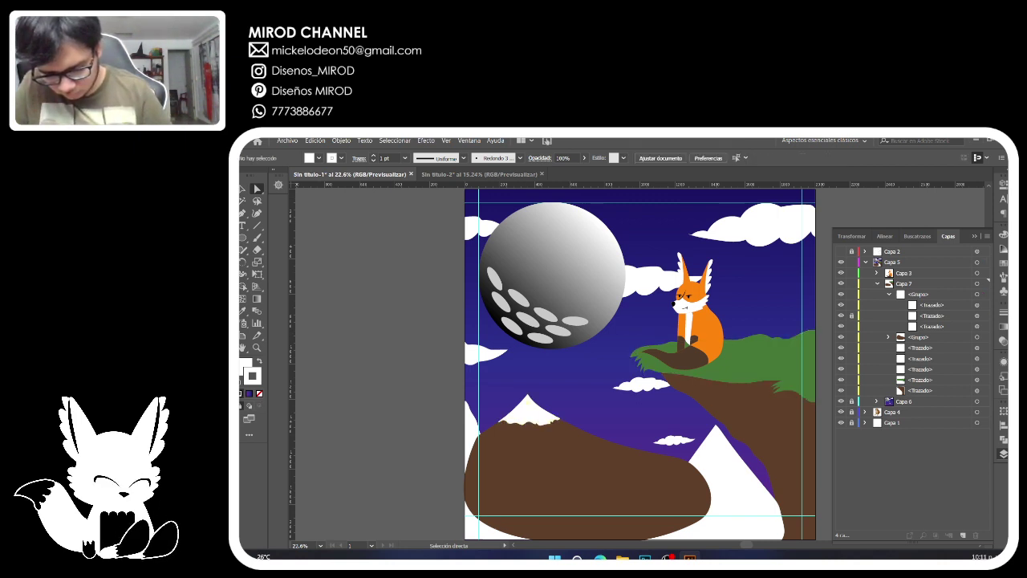
left_click(976, 294)
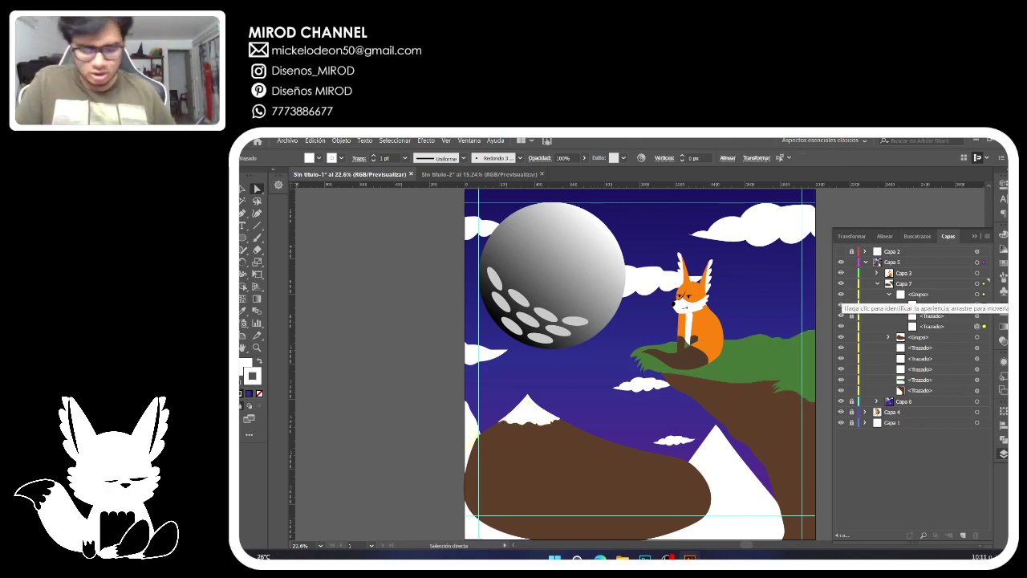
key("Delete")
key("ctrl+2")
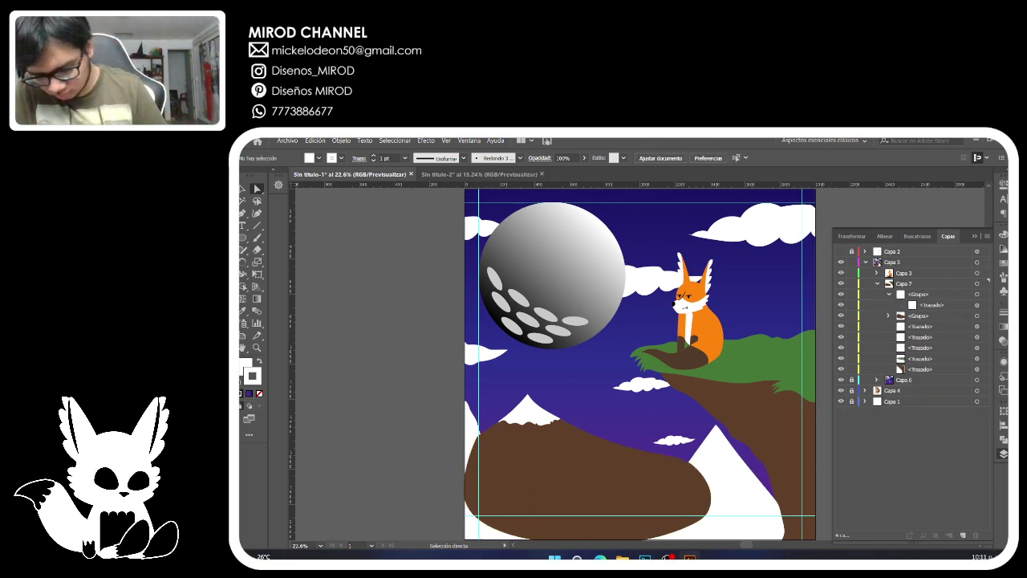
Move the brown mountain path into the snow cap's group, directly beneath the cap.
mouse_move(931, 305)
left_mouse_down()
mouse_move(931, 288)
mouse_move(931, 300)
left_mouse_up()
left_click(919, 315)
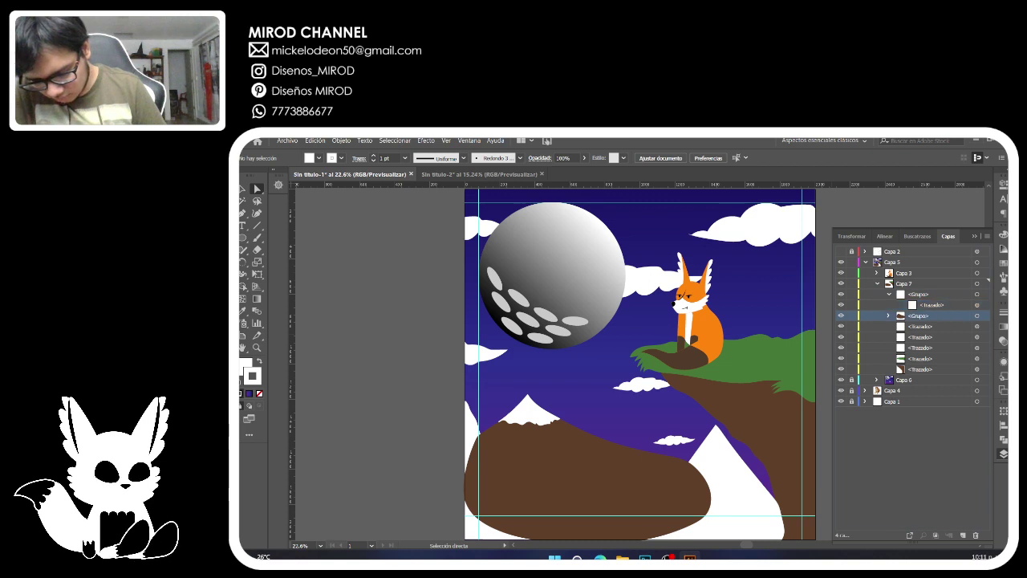
left_click(888, 315)
left_click_drag(930, 337, 919, 363)
left_click(900, 315)
Delete the leftover mountain group and move the snow-capped mountain group to the bottom of Capa 7's stacking order.
left_click(888, 326)
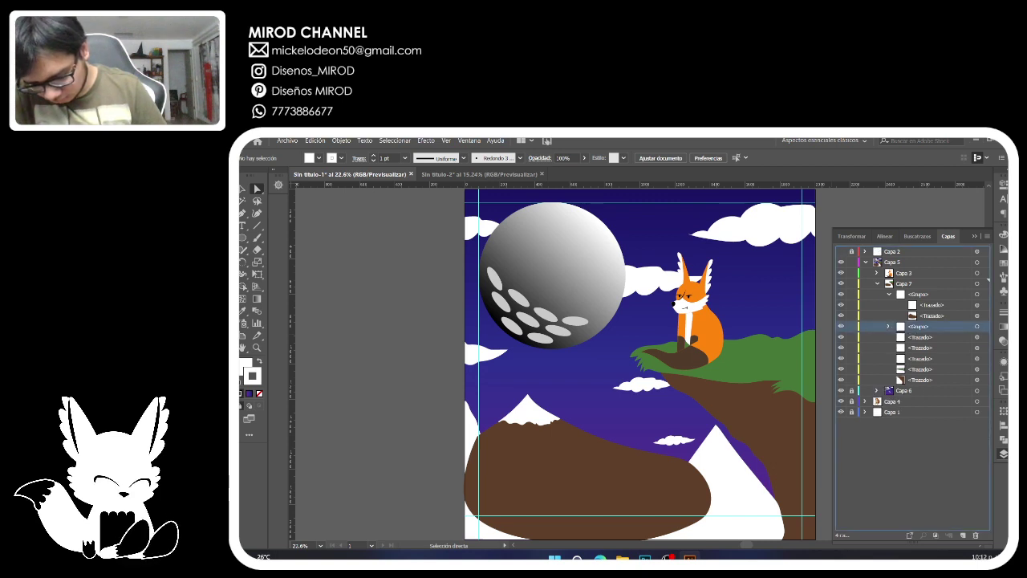
key("Delete")
left_click(888, 294)
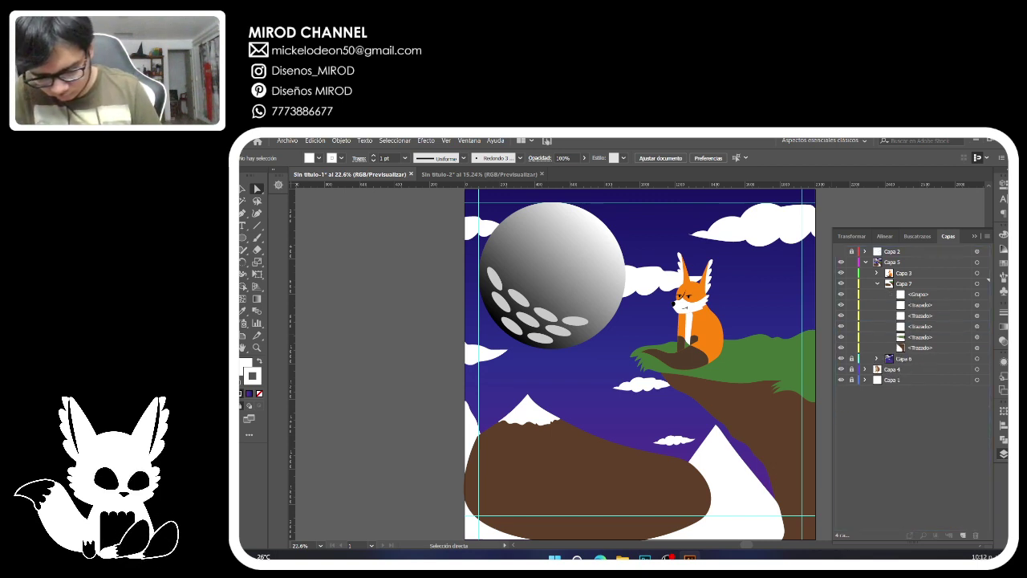
left_click_drag(918, 294, 919, 353)
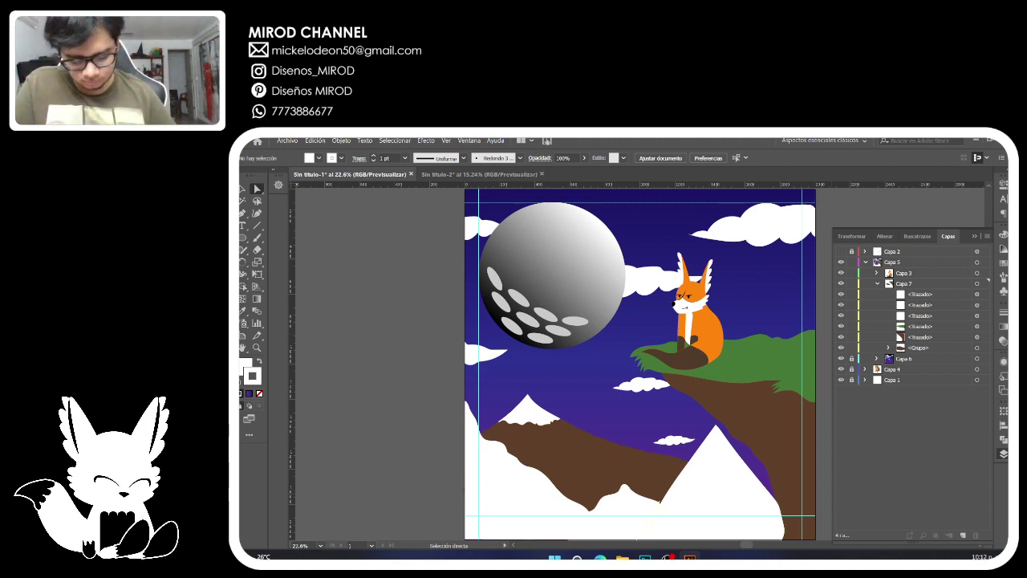
Move the tall mountain's anchor point near the low mountain's ridge down to X 1053.5 px, Y 1941.5 px.
left_click(645, 525)
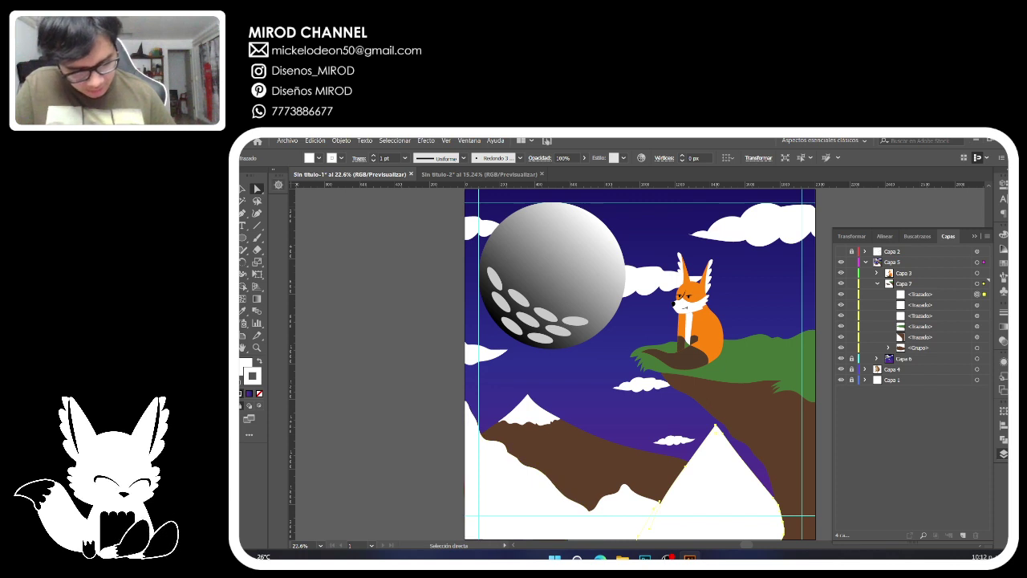
left_click(278, 185)
key("ctrl+plus")
key("ctrl+plus")
key("ctrl+plus")
left_click_drag(387, 353, 393, 422)
left_click_drag(648, 338, 626, 399)
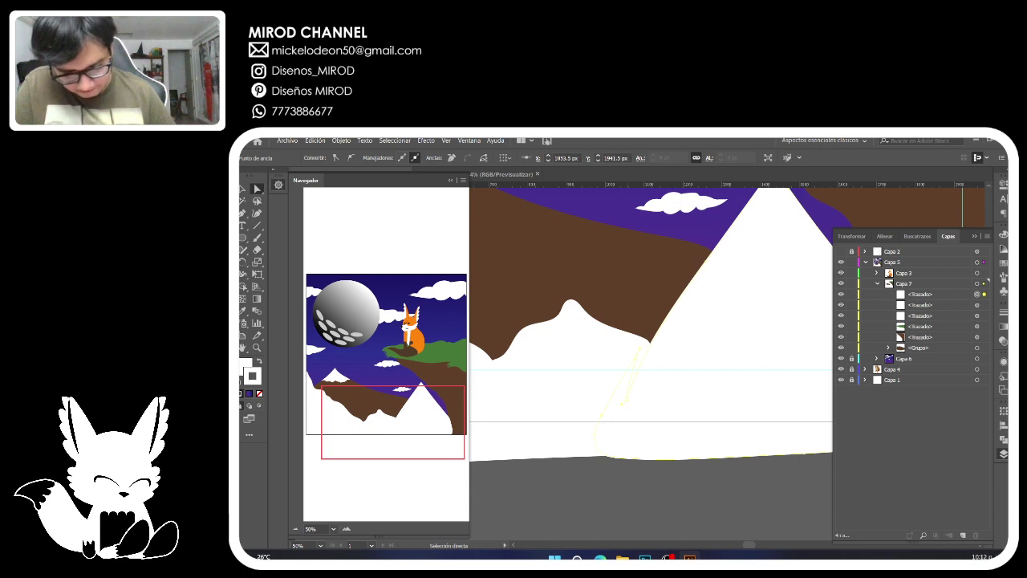
scroll(598, 480, "down", 1)
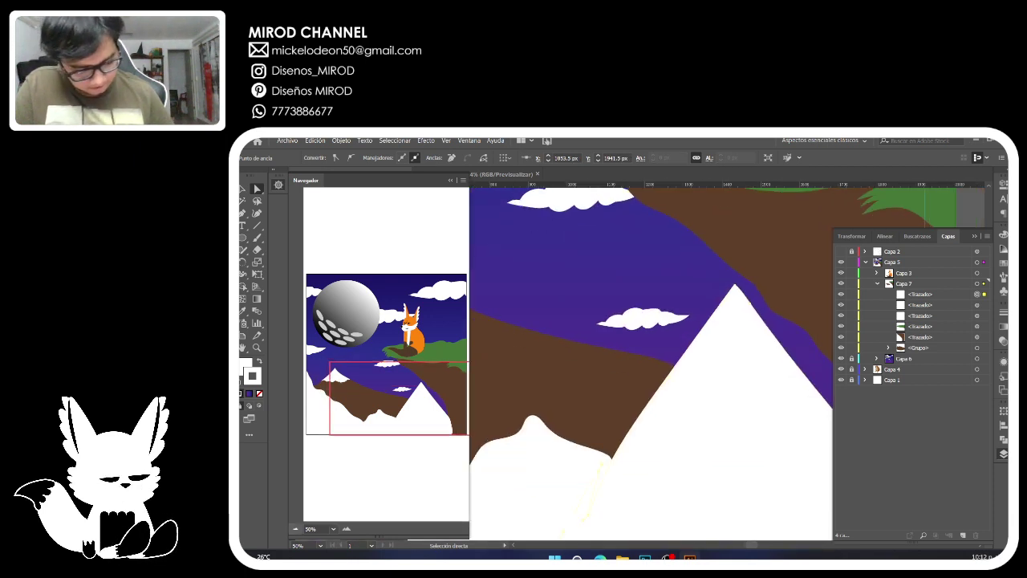
Fill the tall white mountain with the brown sampled from the cliff using the Eyedropper.
scroll(599, 480, "down", 1)
scroll(641, 365, "down", 1)
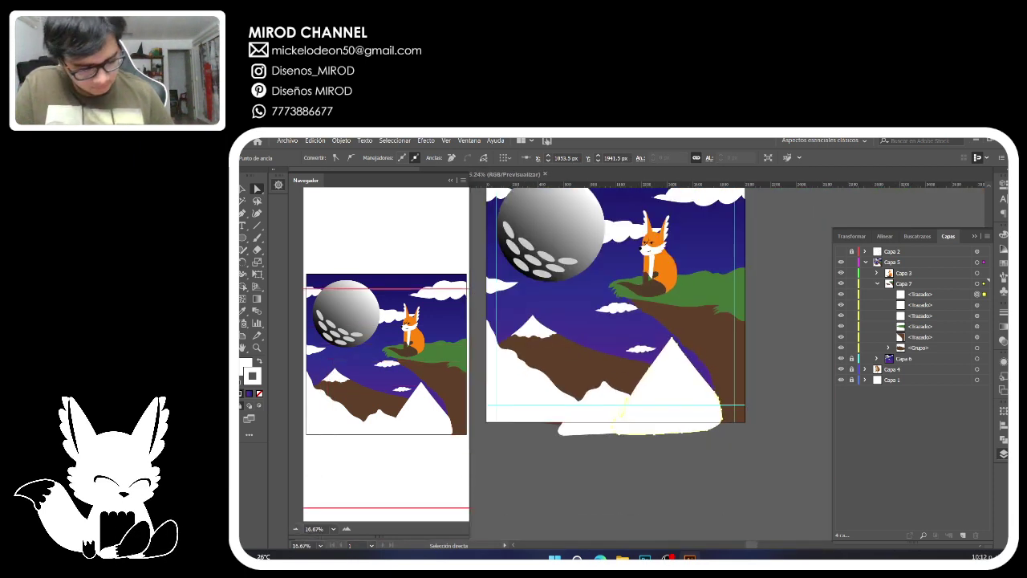
double_click(245, 367)
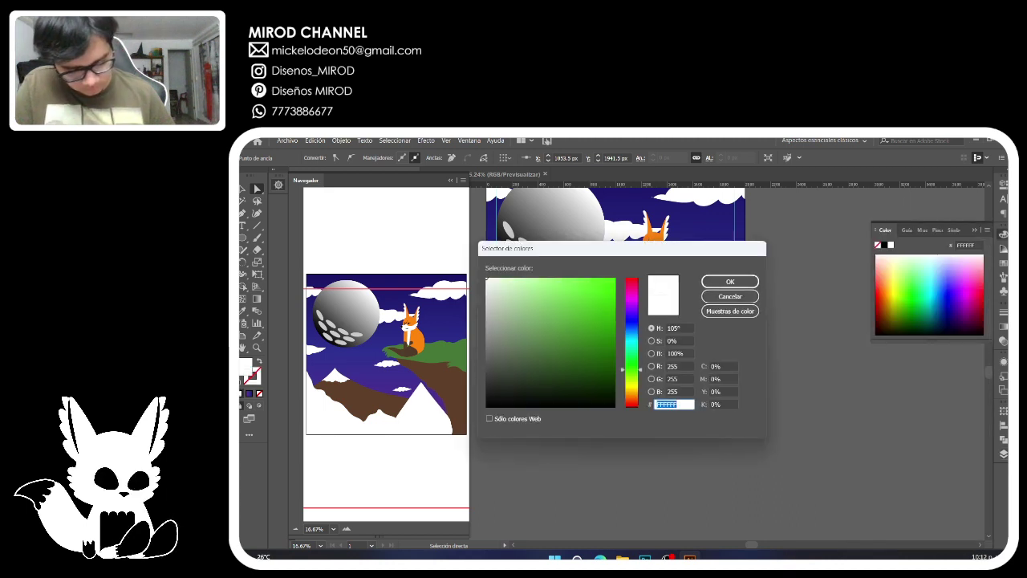
left_click(730, 296)
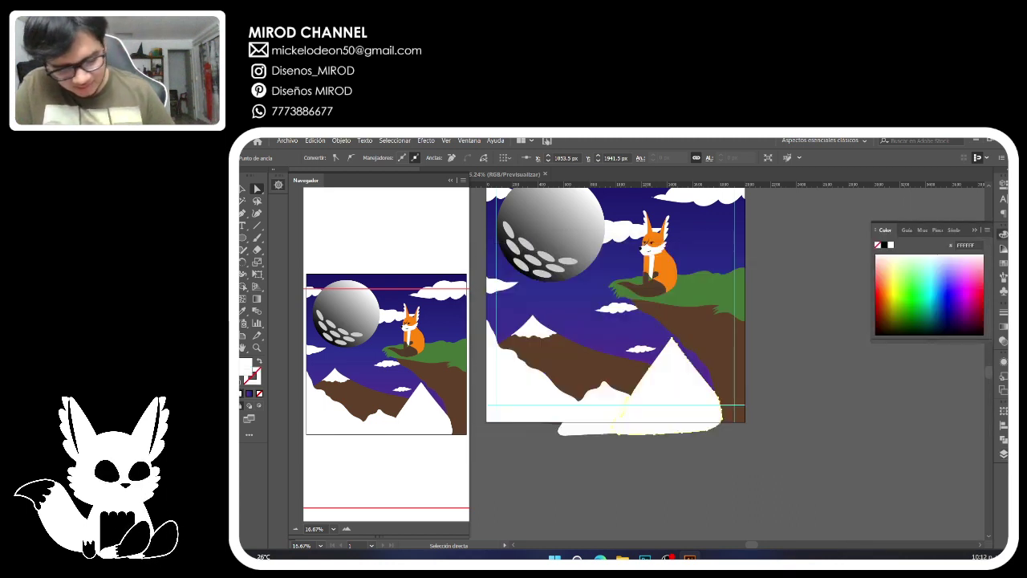
left_click(243, 311)
left_click(716, 341)
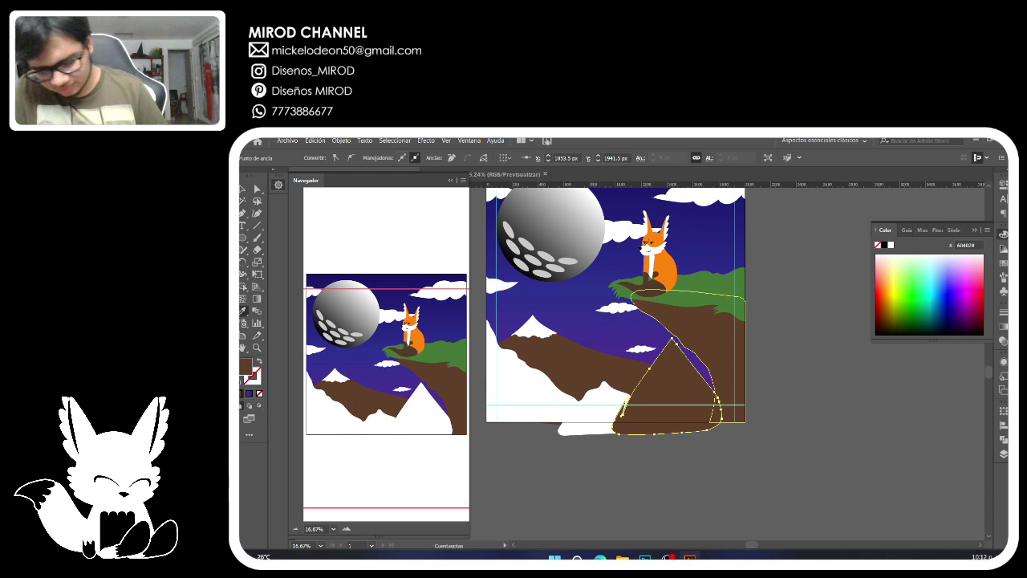
Apply the darker brown shade from the color guide to the tall mountain and the low mountain beside it.
left_click(1002, 186)
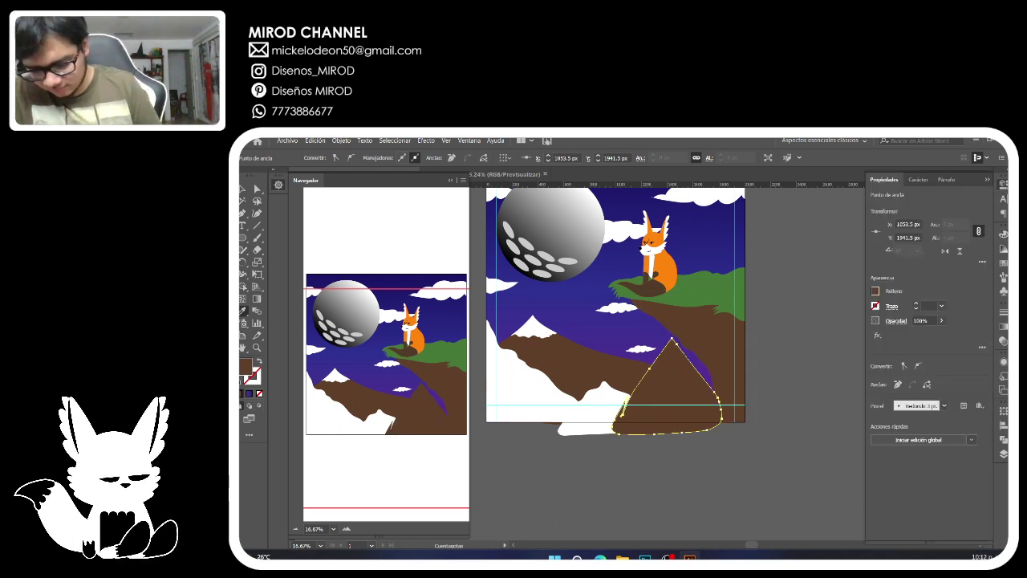
left_click(1003, 245)
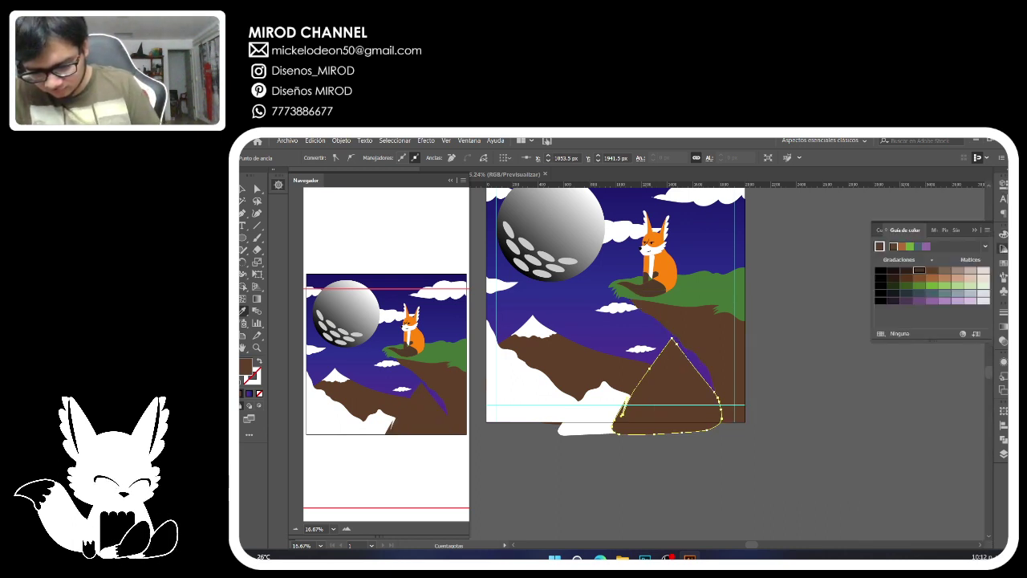
left_click(919, 270)
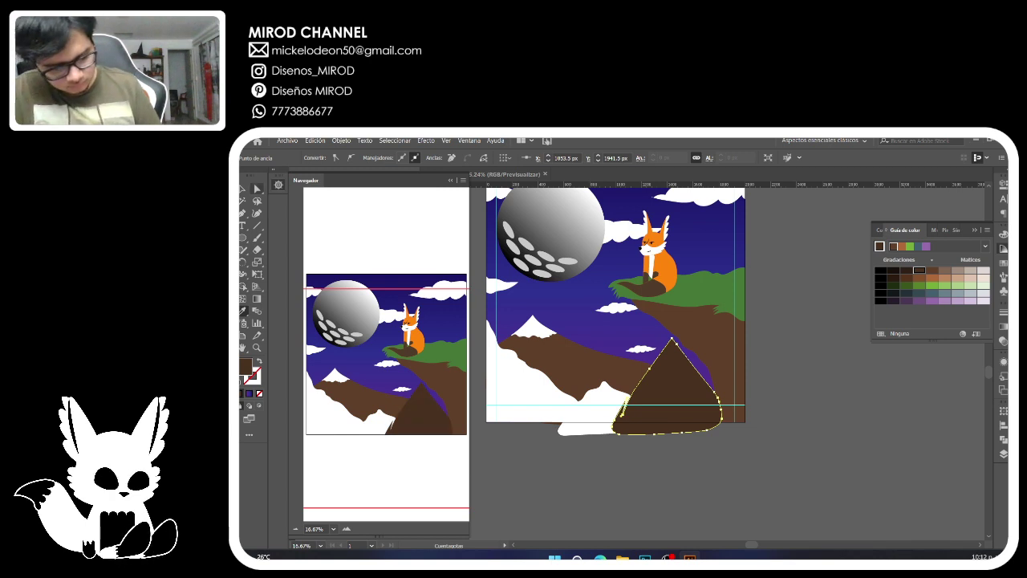
left_click(257, 188)
left_click(607, 407)
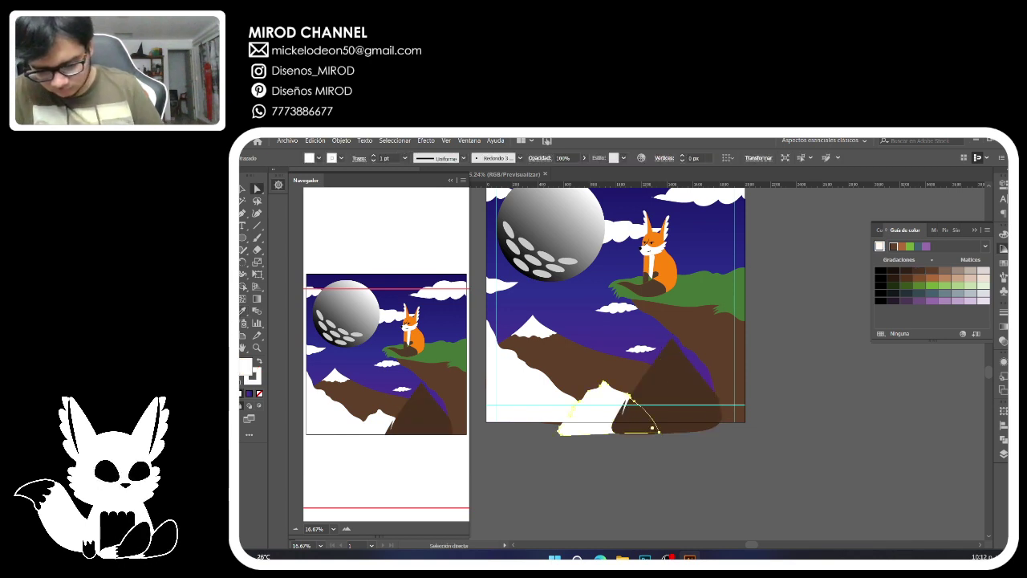
left_click(920, 270)
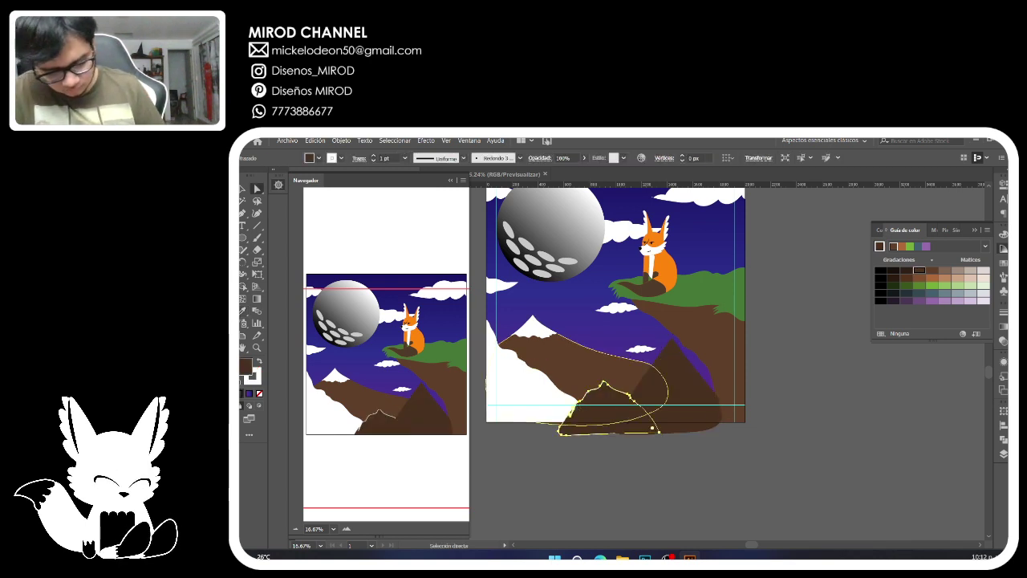
Fill the snow-capped back mountain with a near-black brown and the white mountain in front of it with the next lighter shade.
left_click(587, 371)
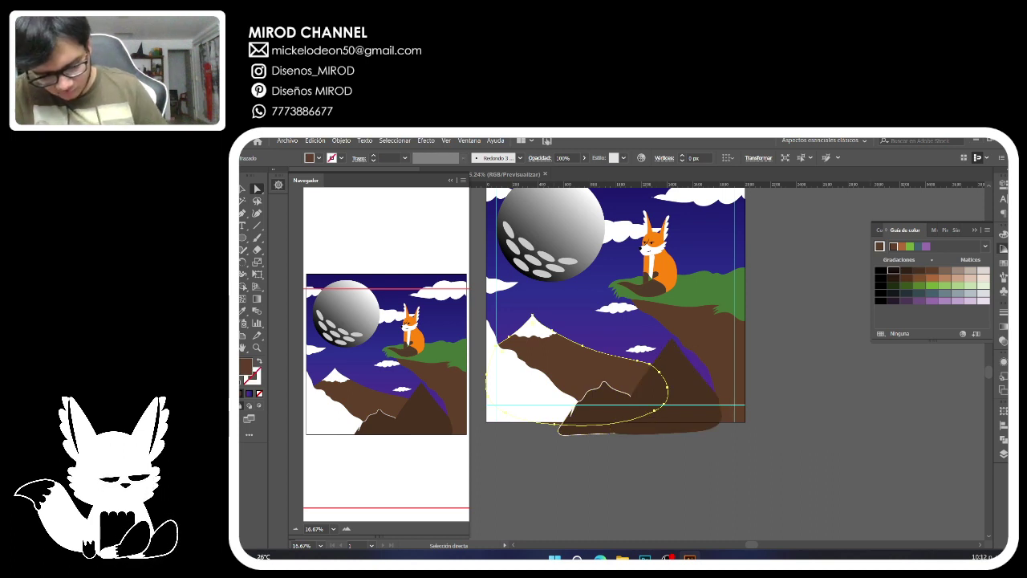
left_click(894, 271)
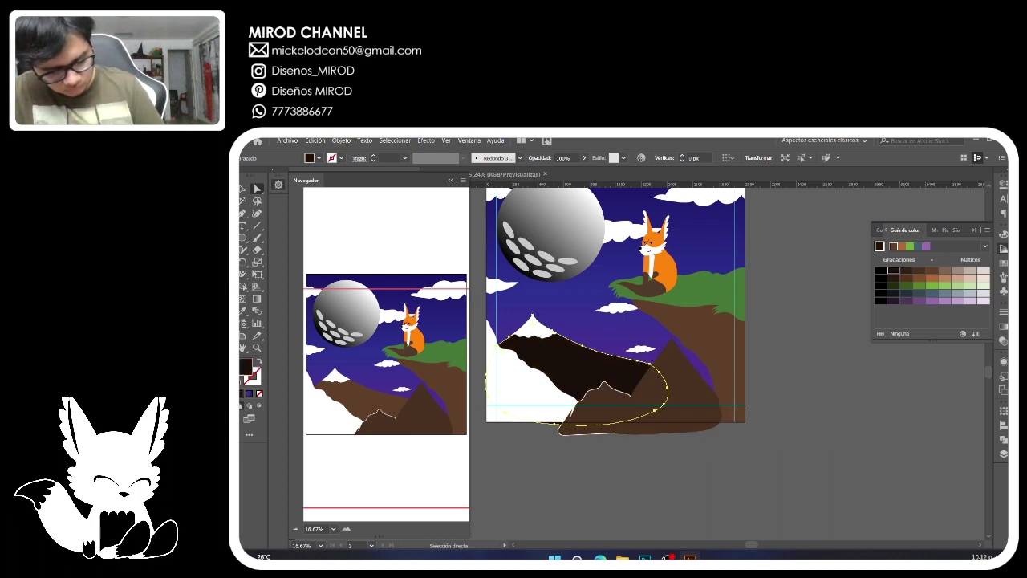
left_click(906, 270)
left_click(894, 270)
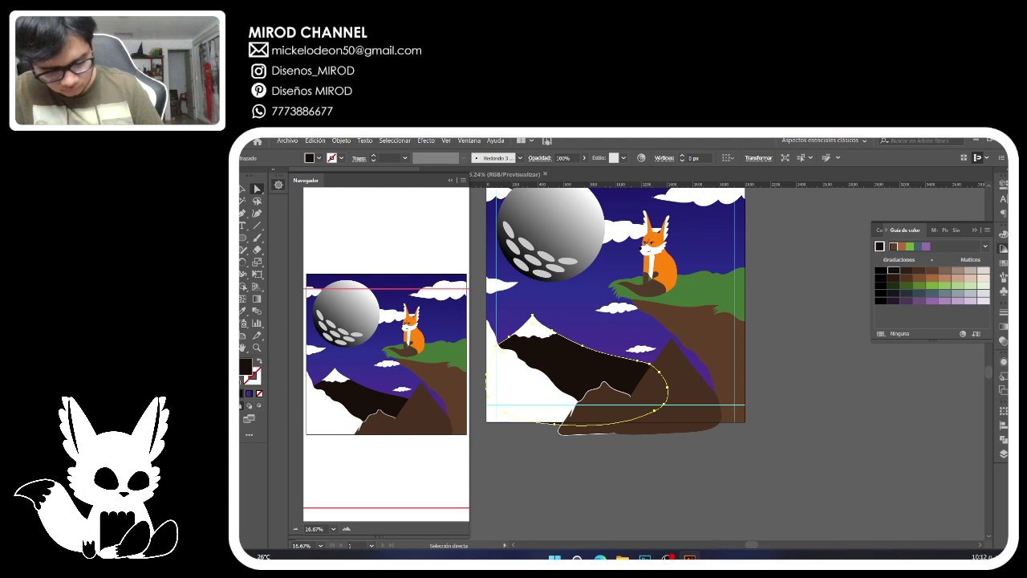
left_click(525, 393)
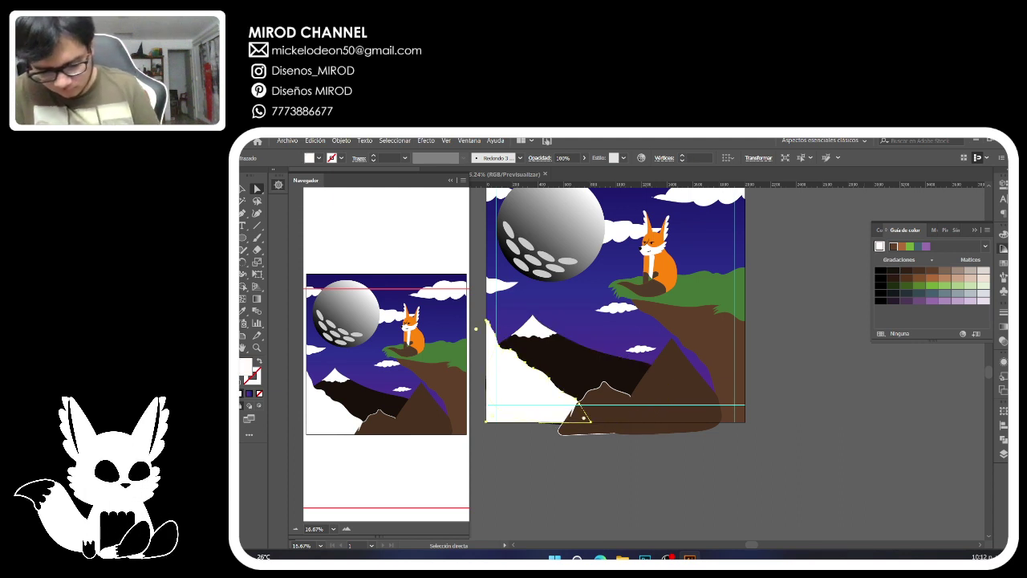
left_click(907, 270)
left_click(714, 469)
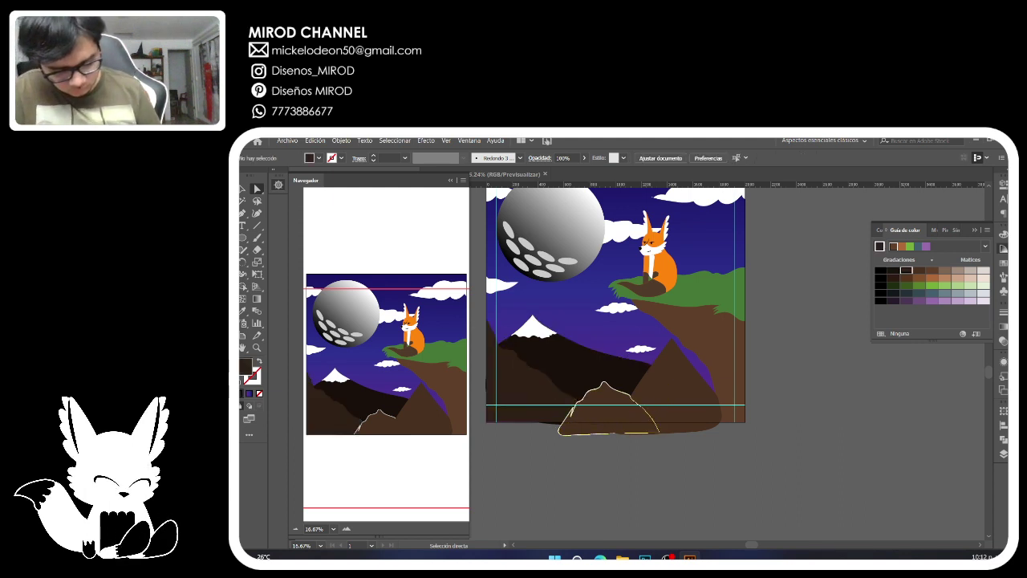
Remove the low mountain's white stroke and set its fill color to 3A271A.
left_click(611, 413)
left_click(255, 378)
left_click(260, 393)
key("x")
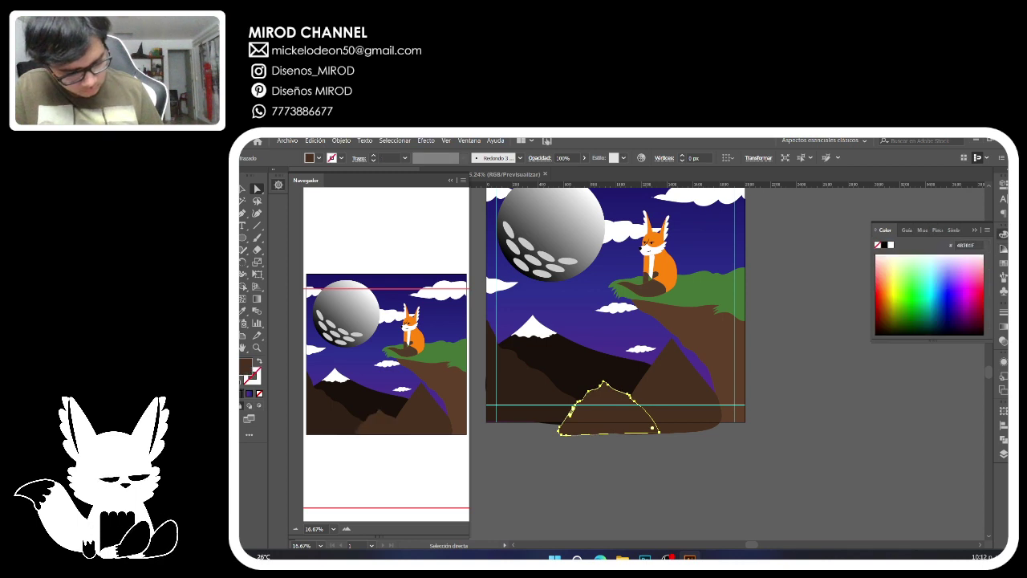
double_click(246, 366)
type("3A271A")
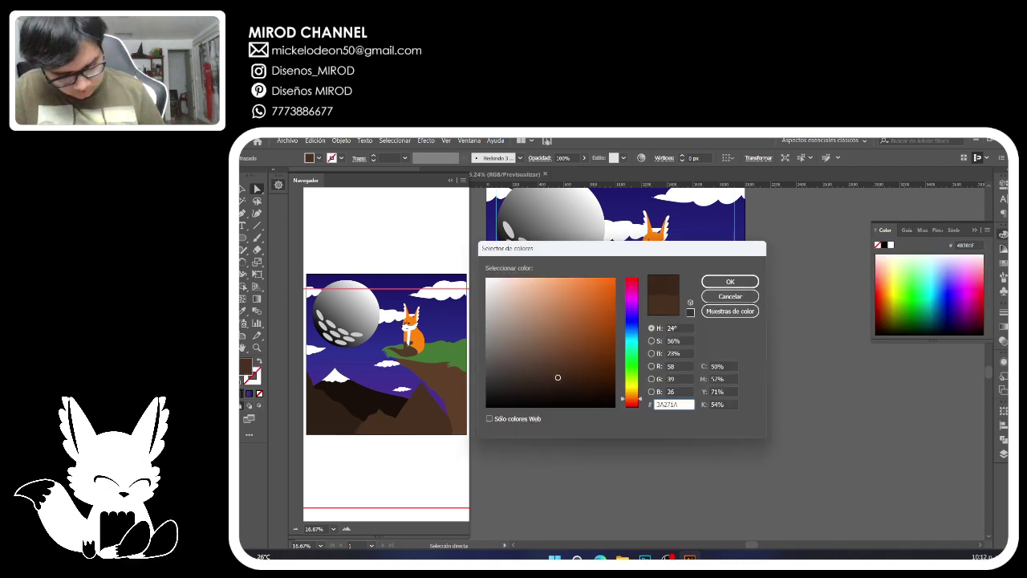
key("Return")
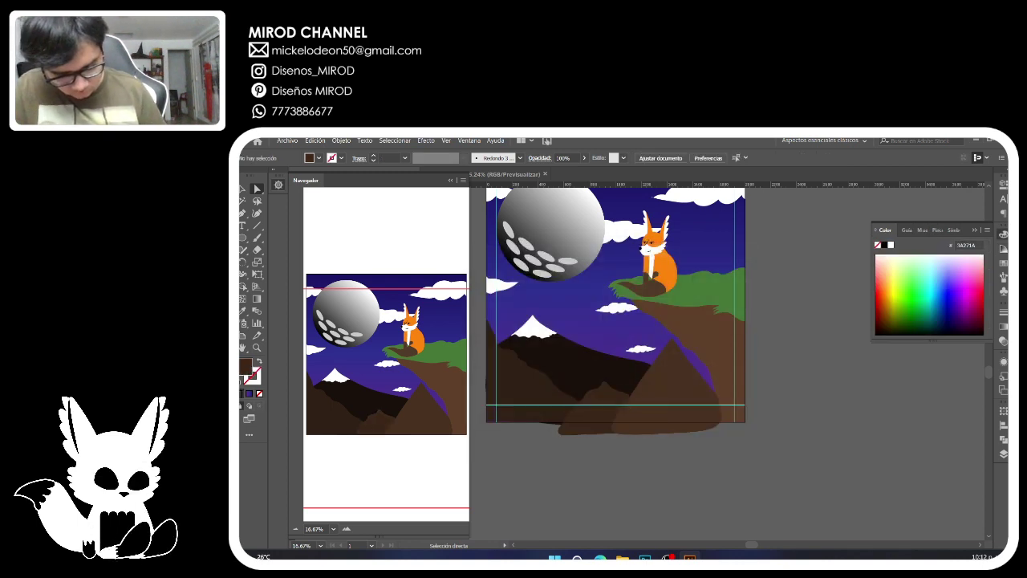
Move the tall mountain's lower-left anchor point down to X 1052 px, Y 1978 px.
left_click_drag(624, 403, 621, 421)
left_click(610, 459)
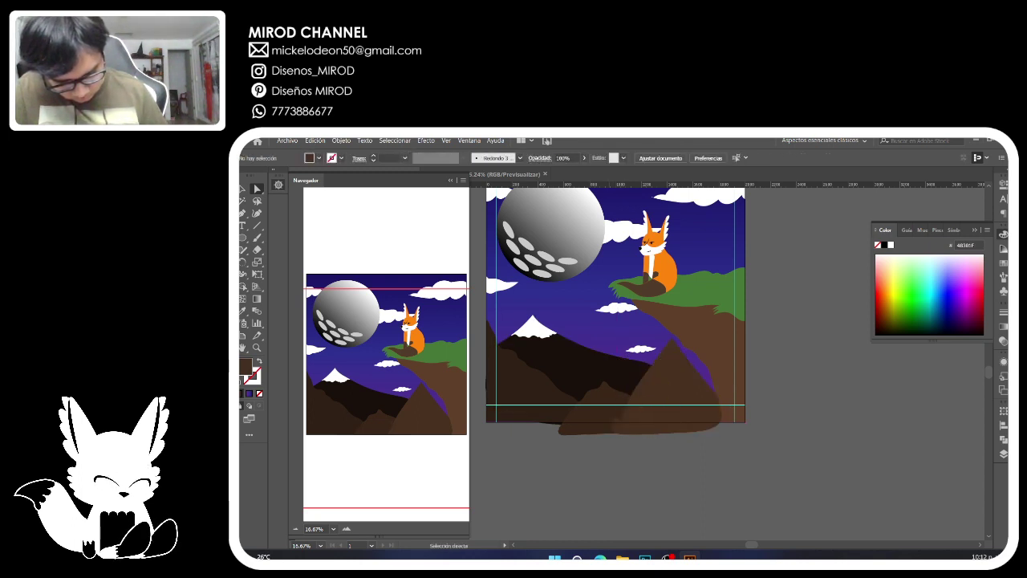
left_click(605, 416)
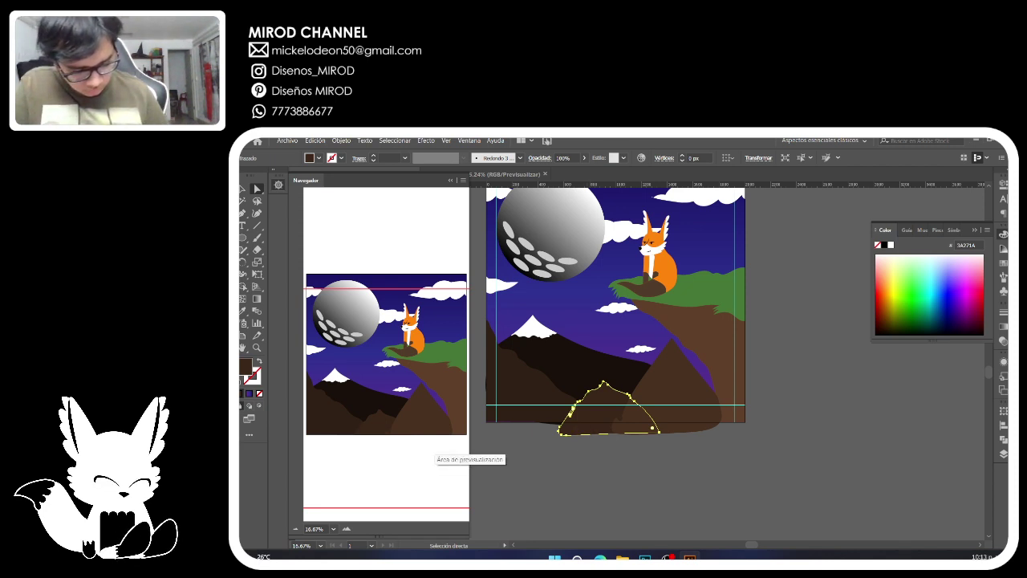
left_click(619, 418)
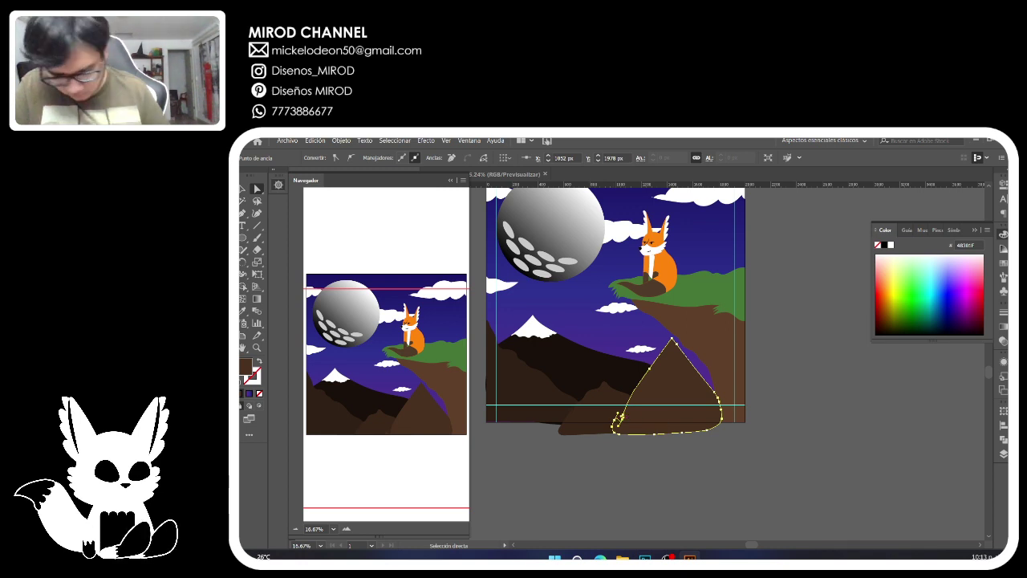
Unite the tall mountain's path with the Pathfinder to merge its overlapping outline.
left_click(1003, 454)
left_click(1003, 440)
left_click(885, 434)
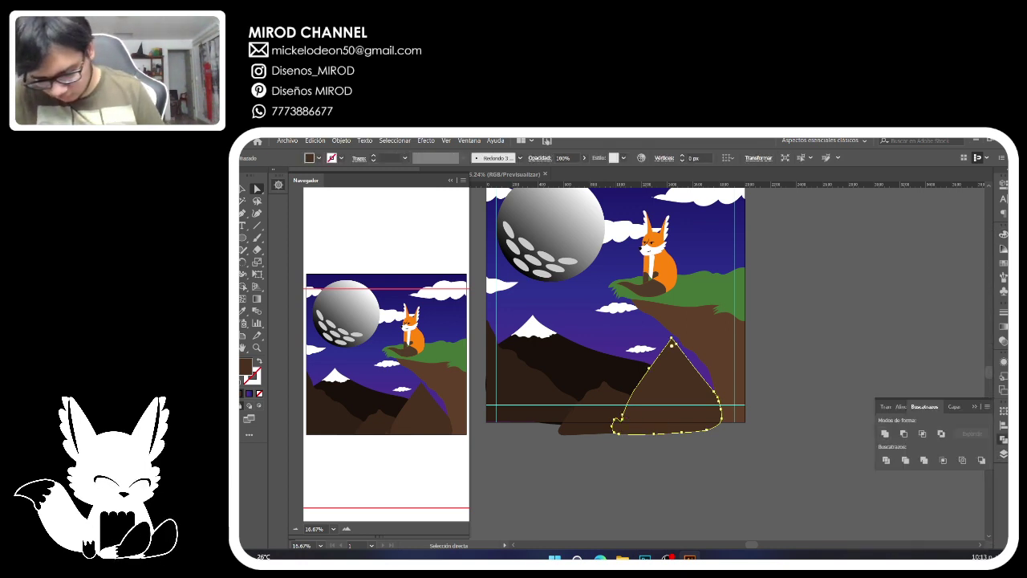
Reorder the paths in Capa 7 so the grass and cliff sit above the three foreground mountain paths.
left_click(347, 529)
left_click(347, 528)
left_click(347, 528)
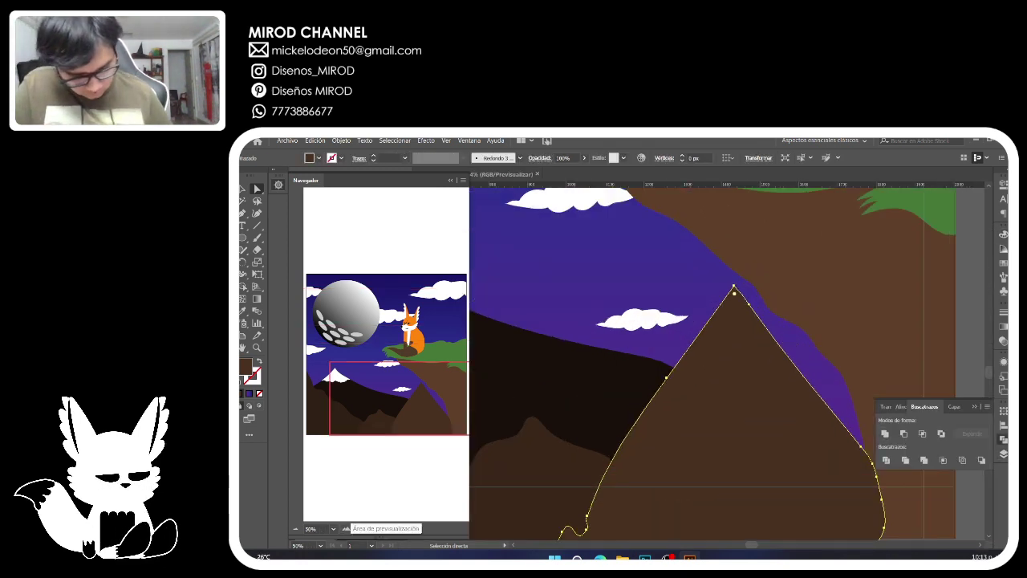
left_click_drag(401, 402, 407, 421)
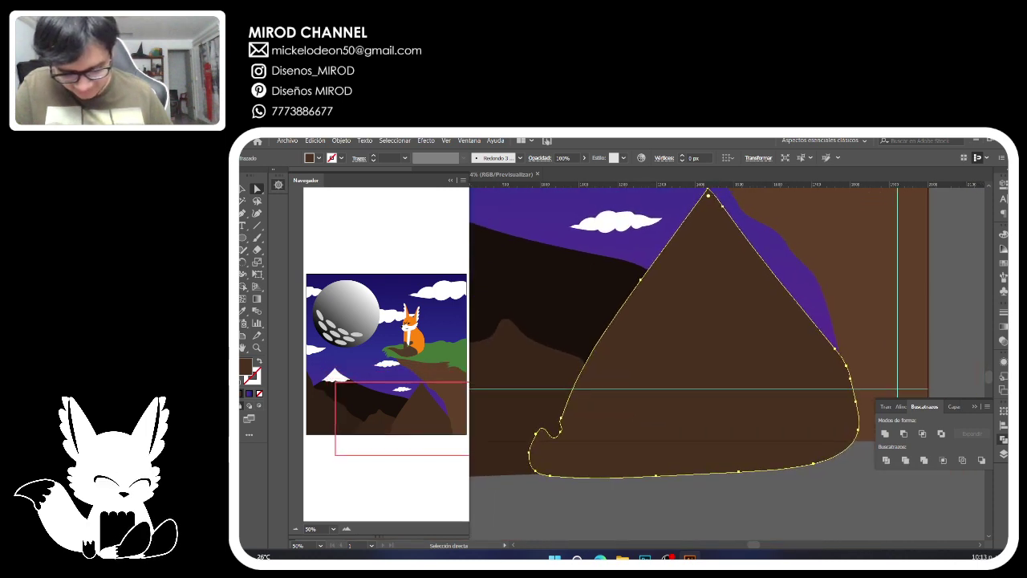
left_click(1003, 439)
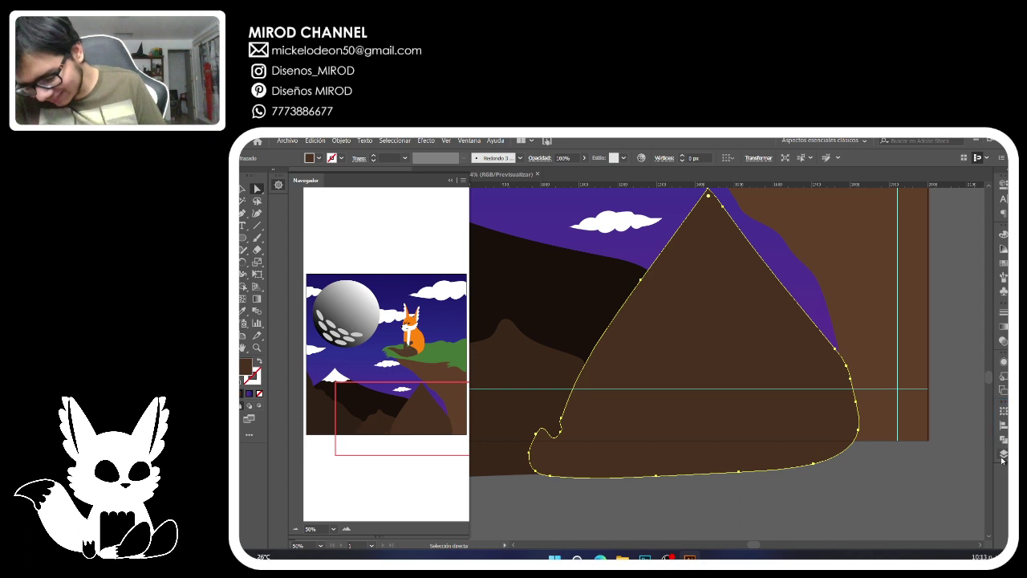
left_click(1003, 453)
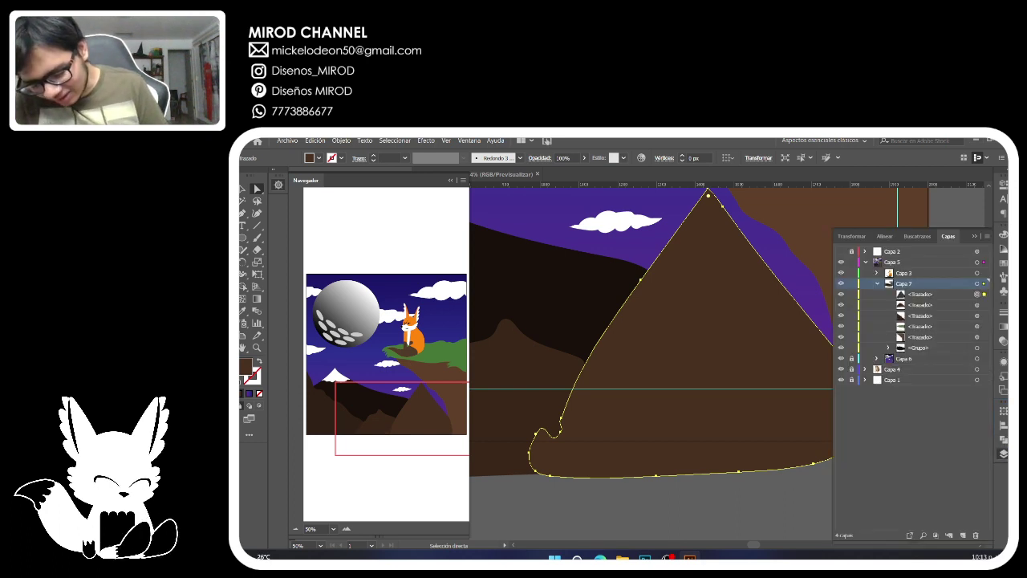
left_click_drag(920, 316, 920, 352)
left_click_drag(920, 294, 920, 321)
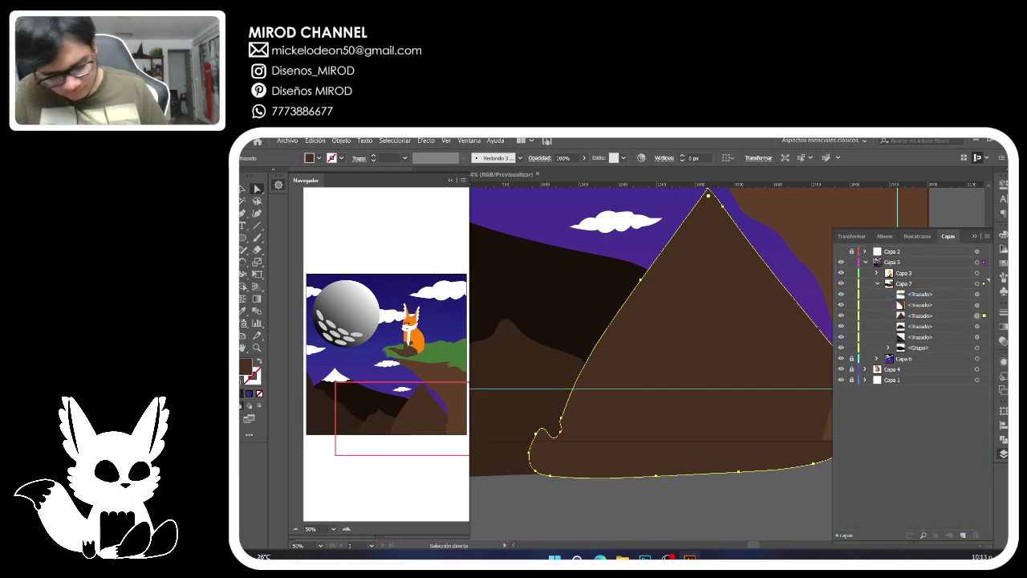
key("p")
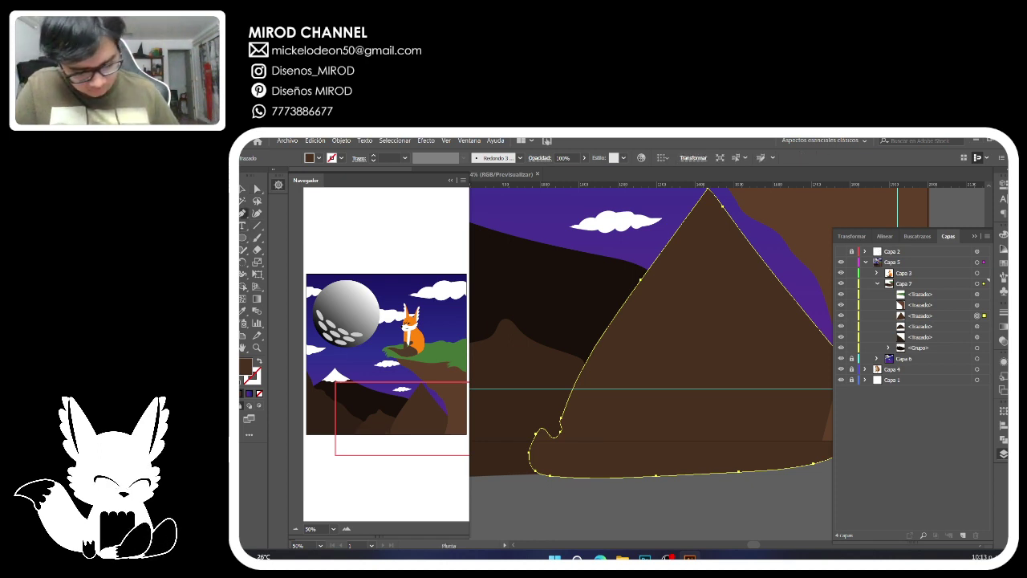
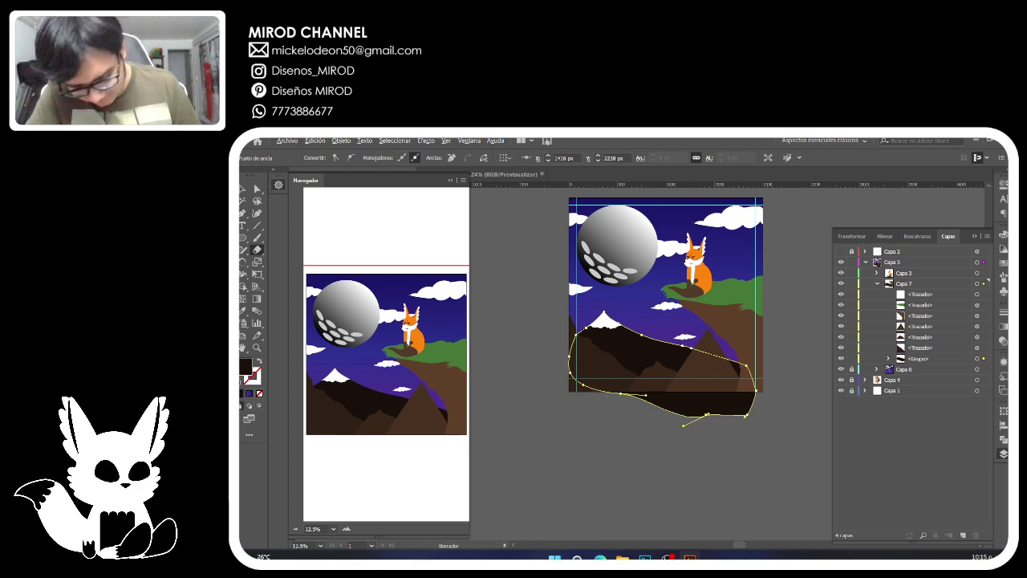
Erase the part of the snow-capped back mountain that extends below the artboard, and clear the selection.
left_click_drag(586, 391, 779, 473)
key("a")
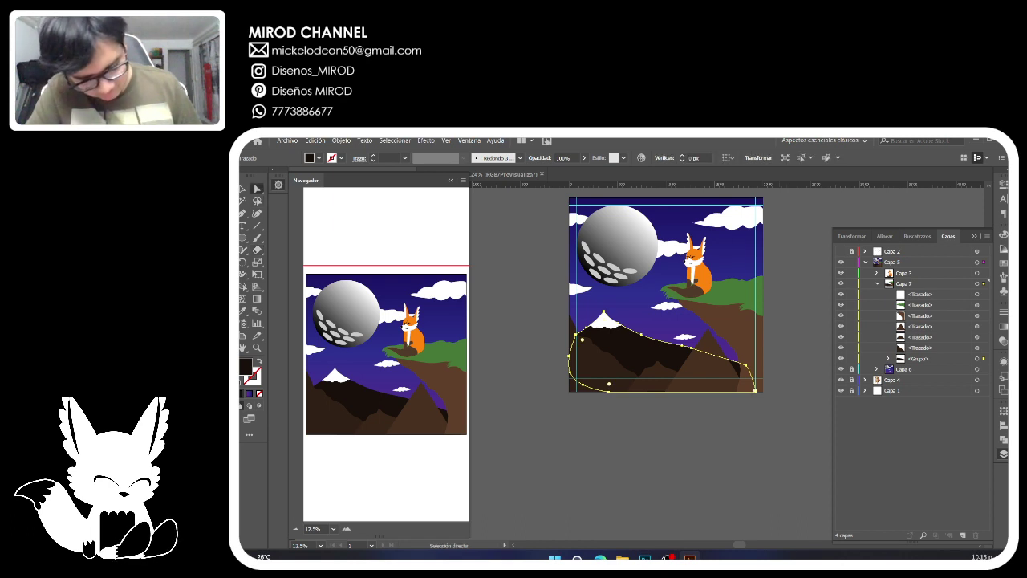
left_click(564, 321)
key("ctrl+shift+a")
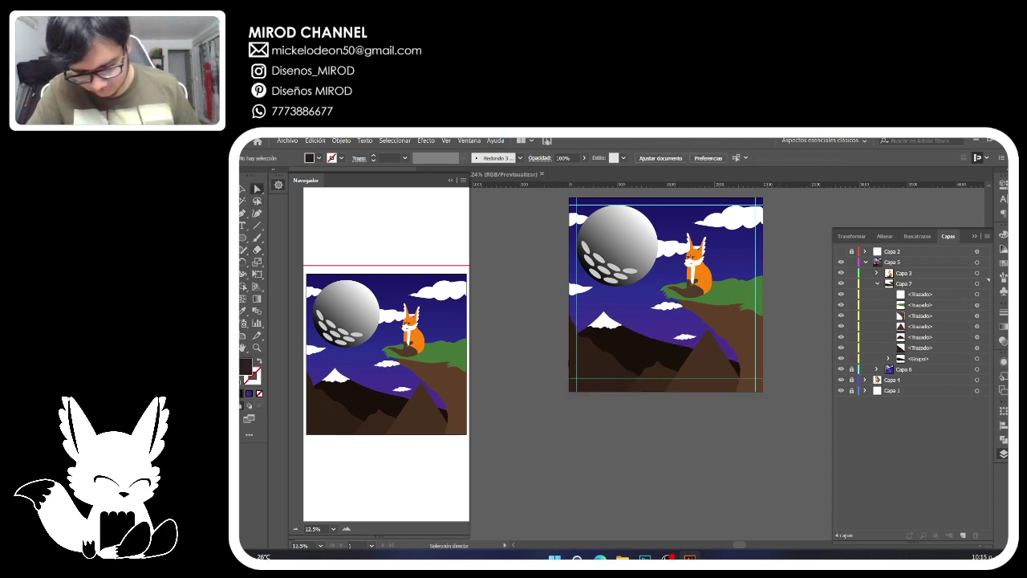
Show the Capa 2 sketch layer and delete the straight-sided triangular mountain in front of the cliff.
left_click(699, 367)
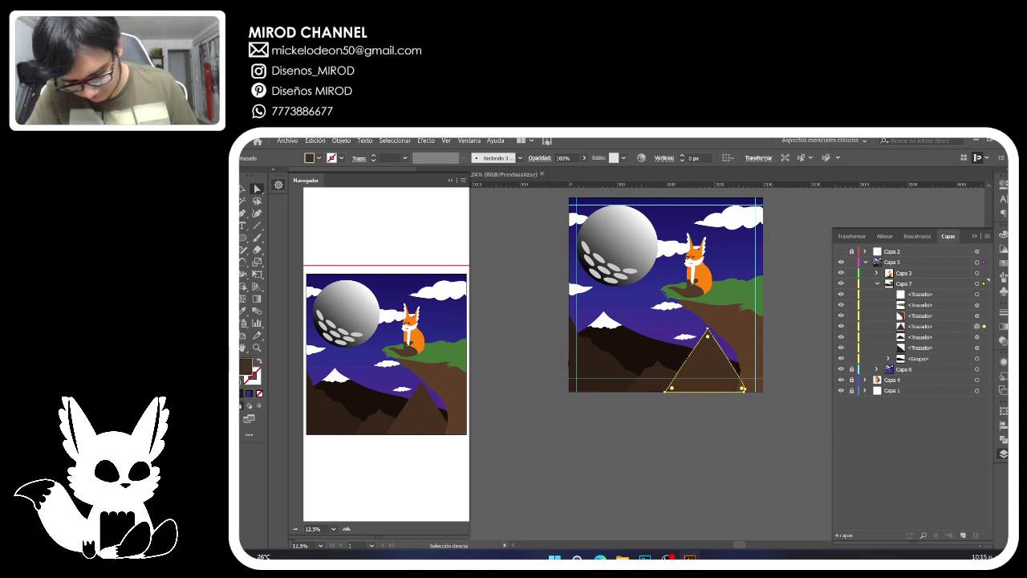
left_click(346, 529)
left_click(347, 528)
left_click(346, 529)
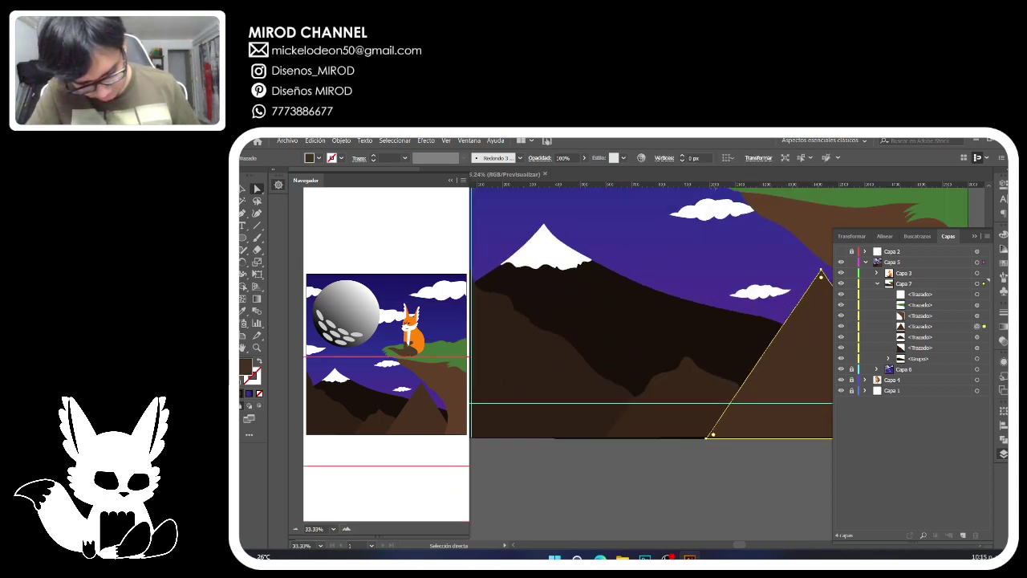
left_click_drag(419, 415, 422, 414)
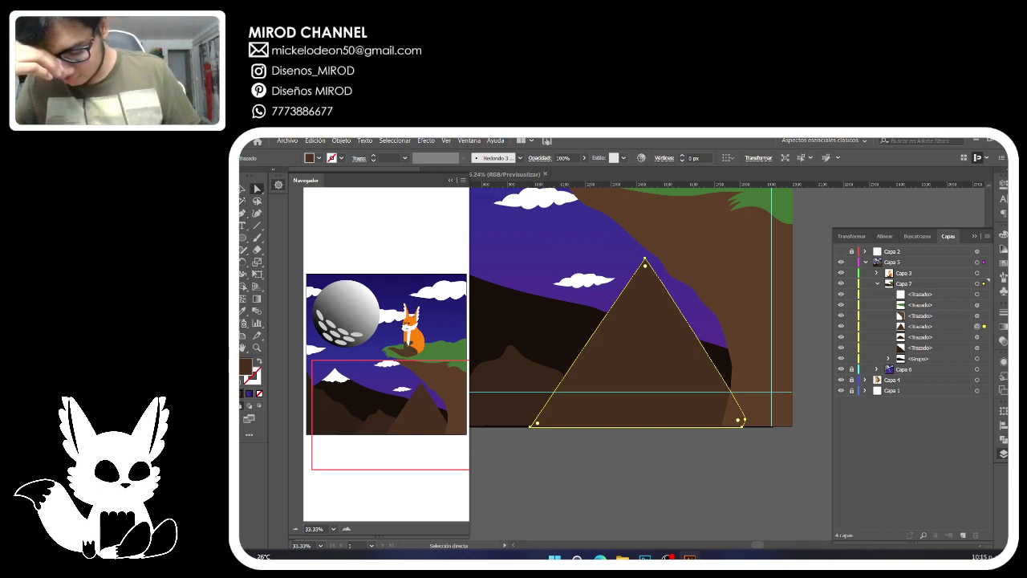
left_click(841, 251)
key("ctrl+shift+a")
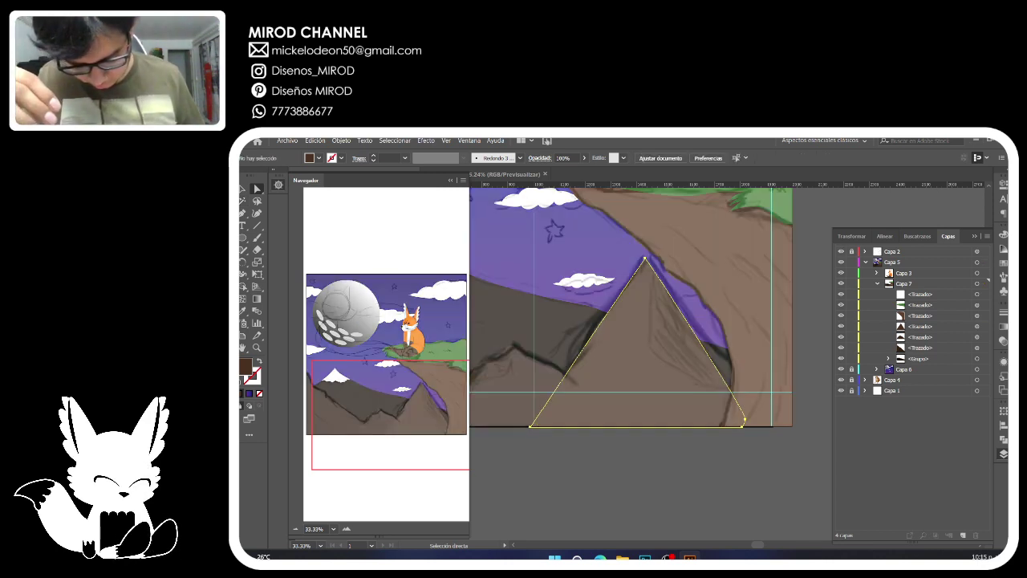
left_click(744, 418)
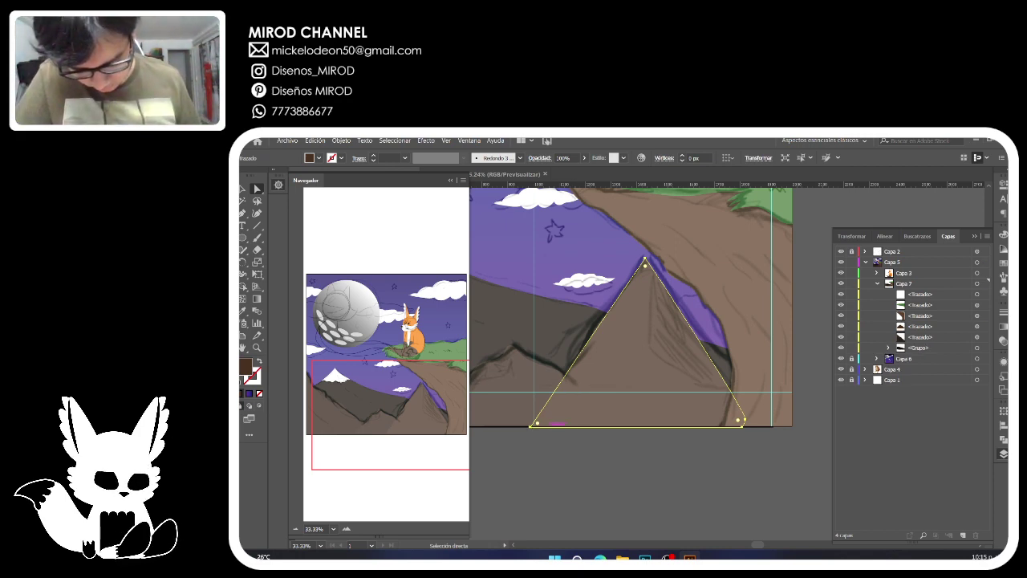
key("Delete")
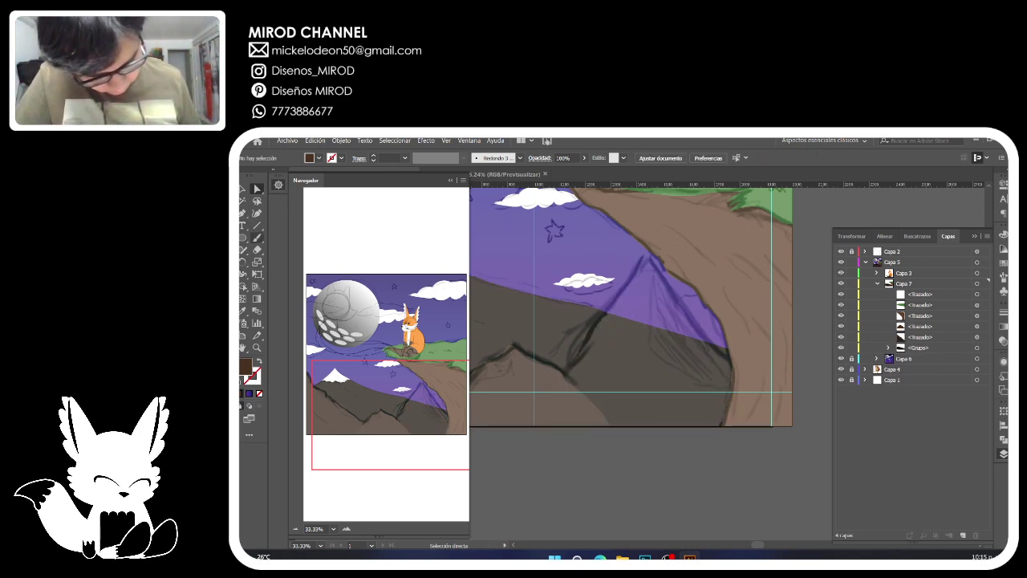
Trace the sketched pointed mountain with the Paintbrush as a jagged outline closed below the artboard, and tidy its lower-left end anchor.
key("b")
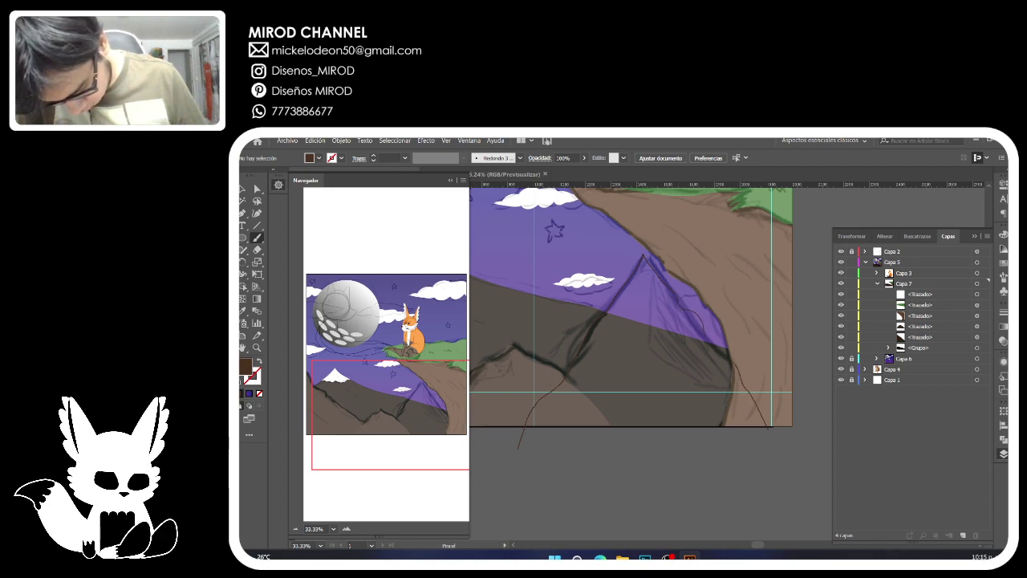
mouse_move(769, 427)
left_mouse_down()
mouse_move(631, 453)
mouse_move(514, 449)
left_mouse_up()
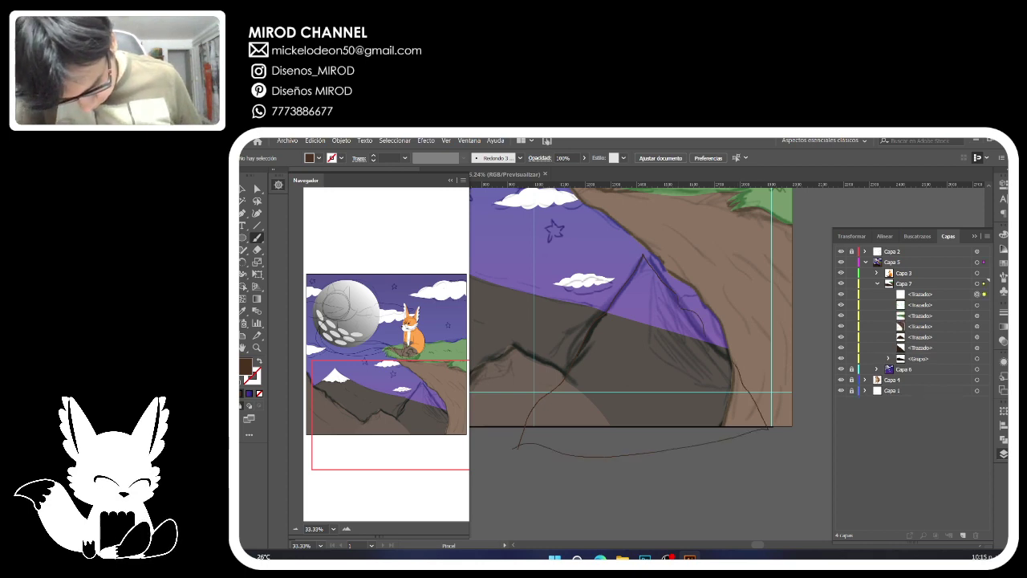
left_click(257, 189)
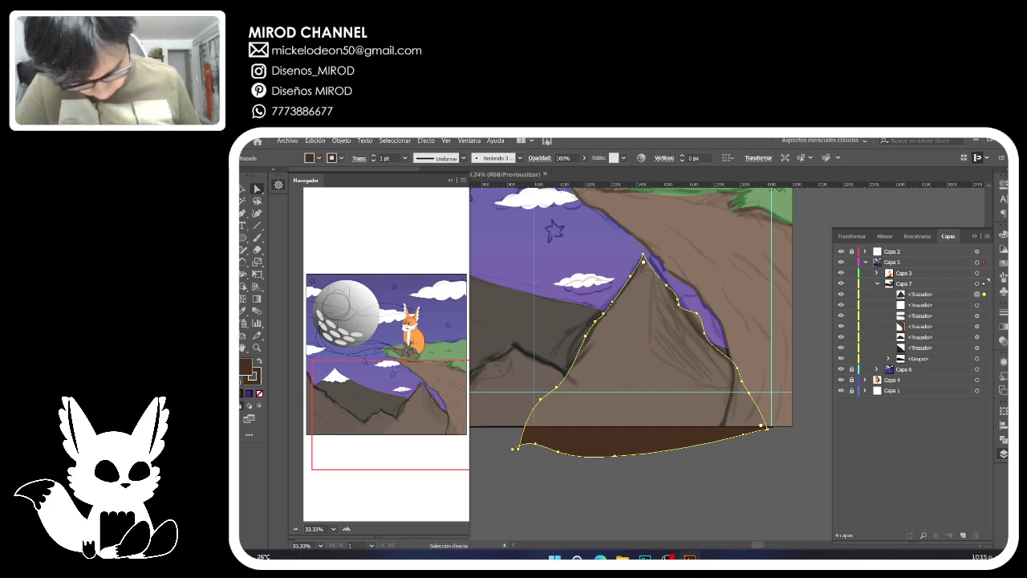
left_click_drag(513, 449, 518, 449)
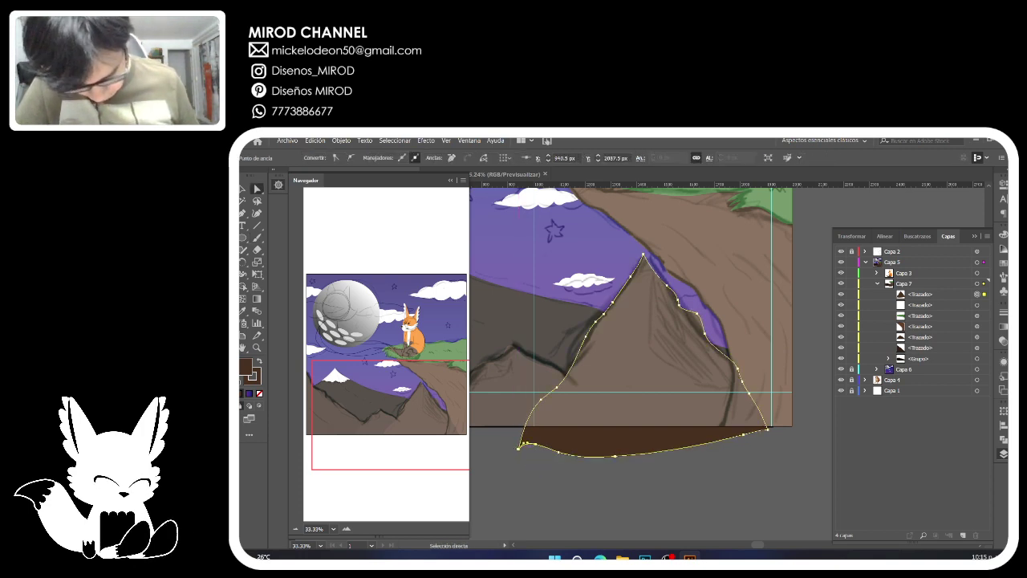
Unite the new jagged mountain's path with the Pathfinder and remove its stroke.
left_click(1004, 440)
left_click(885, 432)
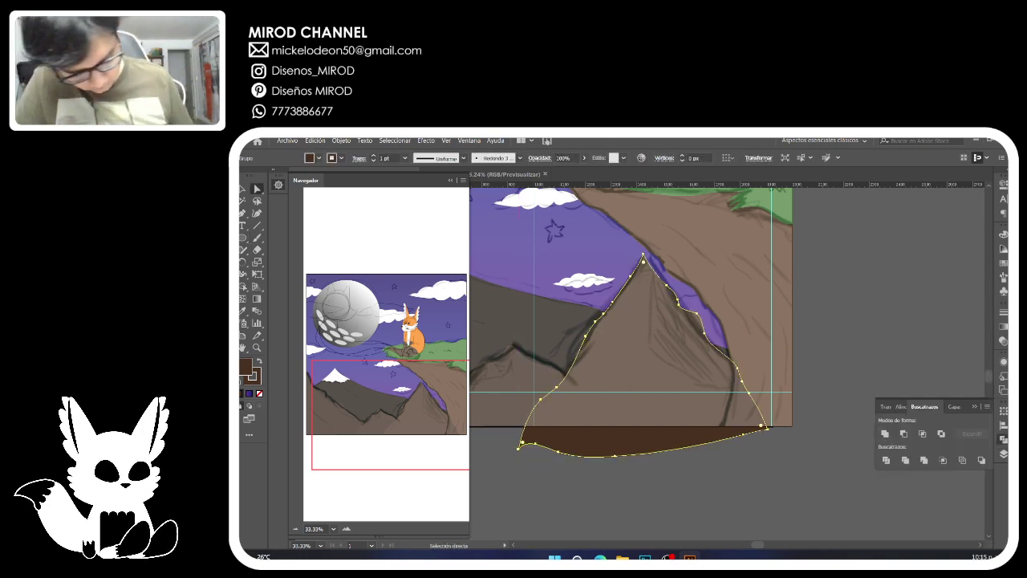
left_click(1003, 234)
left_click(259, 393)
Erase the part of the jagged mountain that extends below the artboard, and clear the selection.
left_click(257, 250)
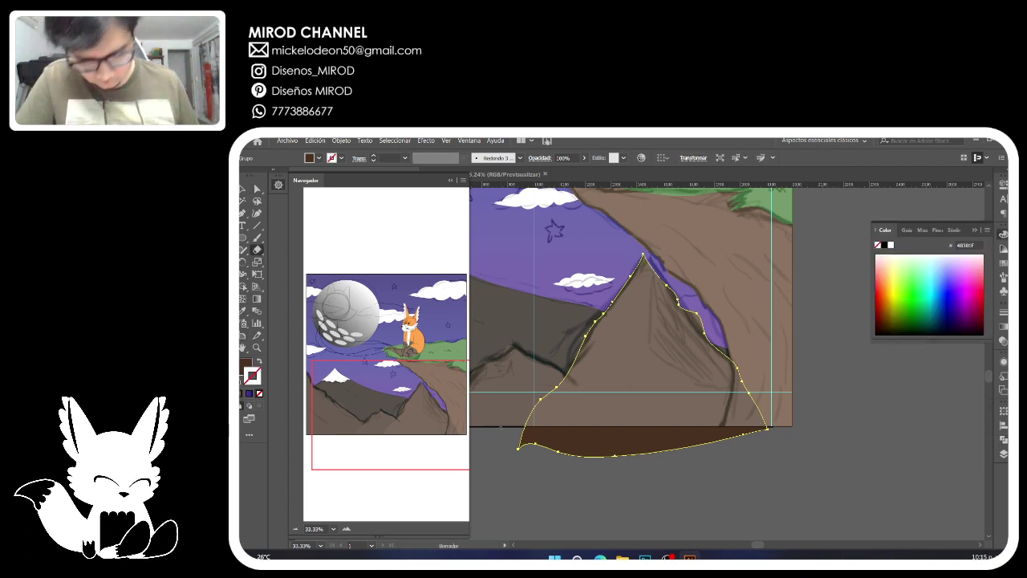
mouse_move(500, 428)
left_mouse_down()
mouse_move(576, 475)
mouse_move(812, 501)
mouse_move(497, 427)
left_mouse_up()
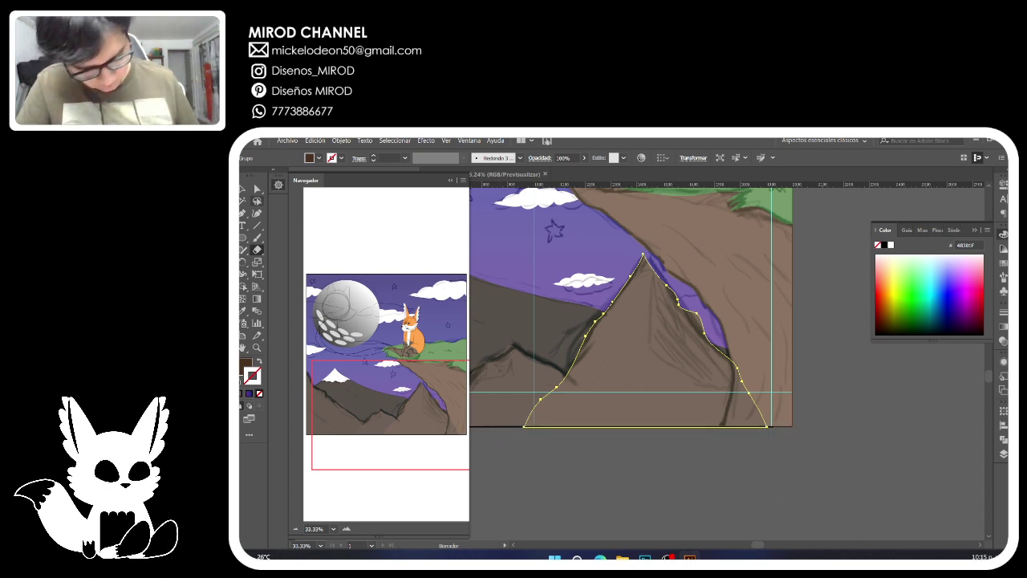
key("a")
key("ctrl+shift+a")
key("ctrl+0")
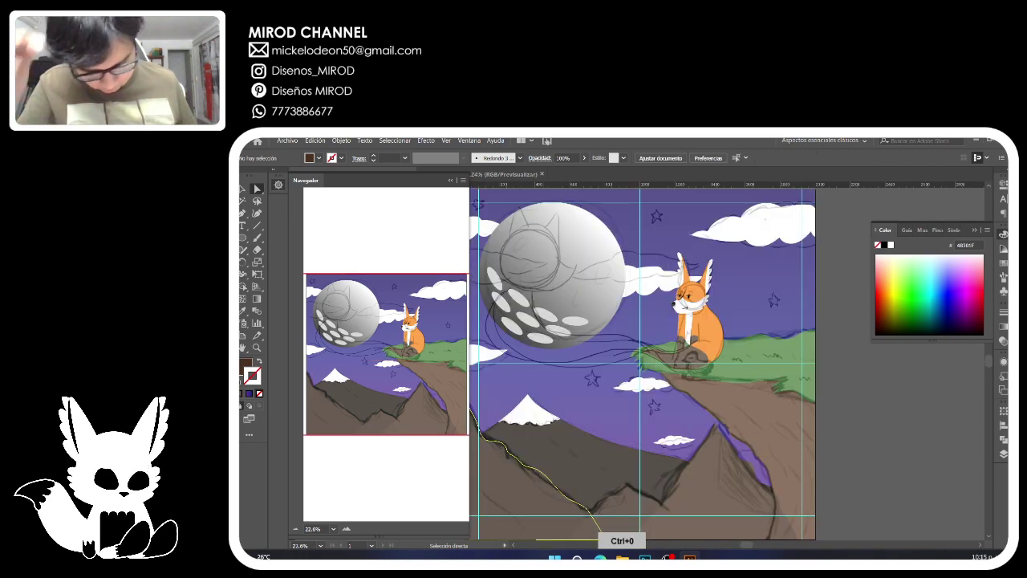
Hide the Capa 2 sketch layer, unlock Capa 6, and select the sky's gradient background rectangle.
left_click(1004, 454)
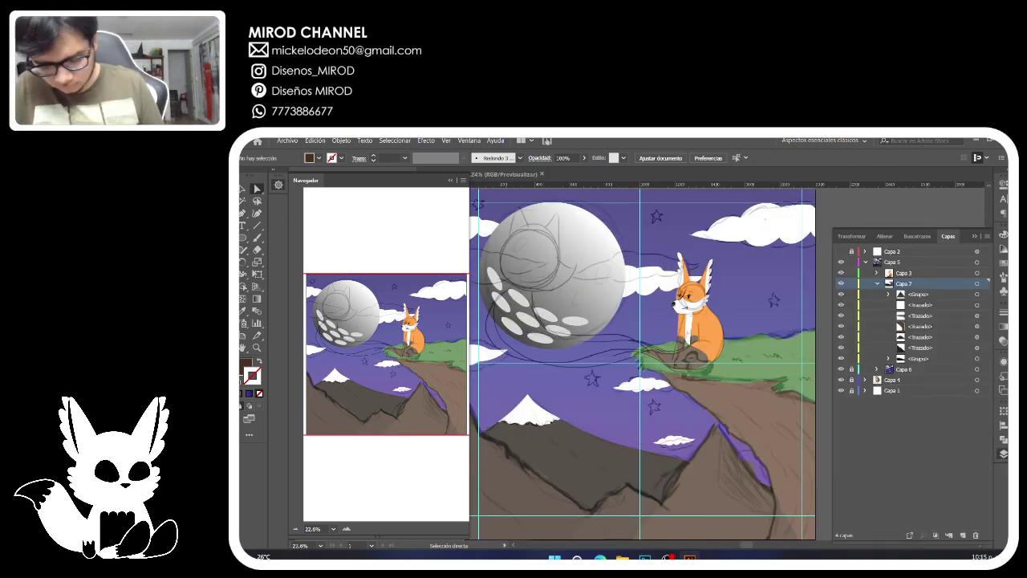
left_click(841, 251)
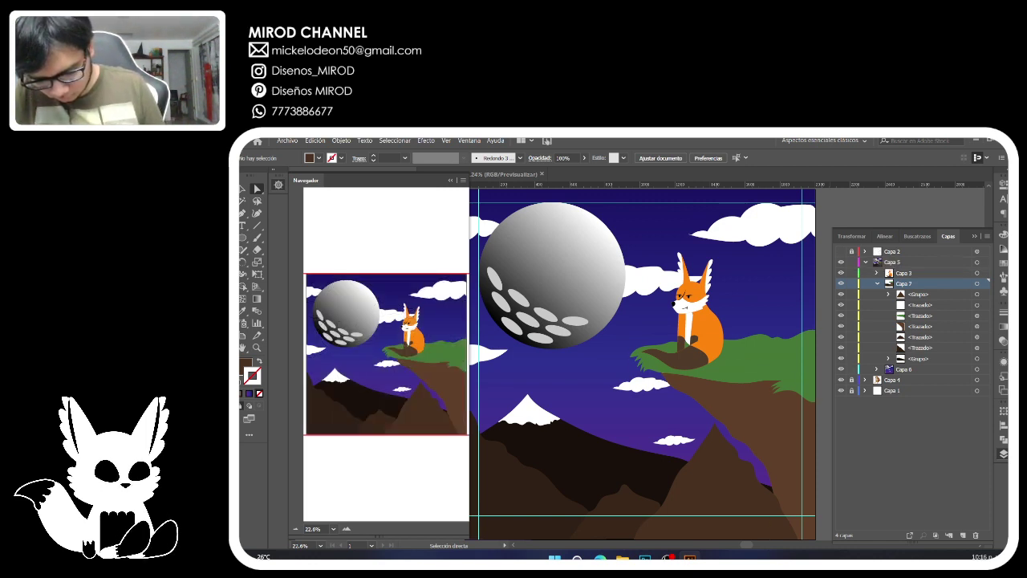
left_click(695, 265)
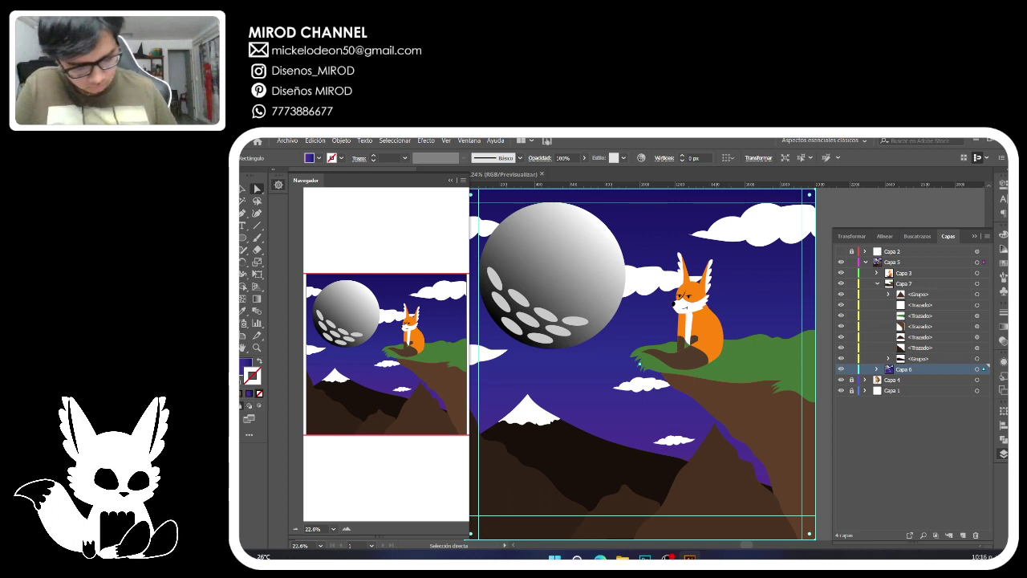
left_click(278, 184)
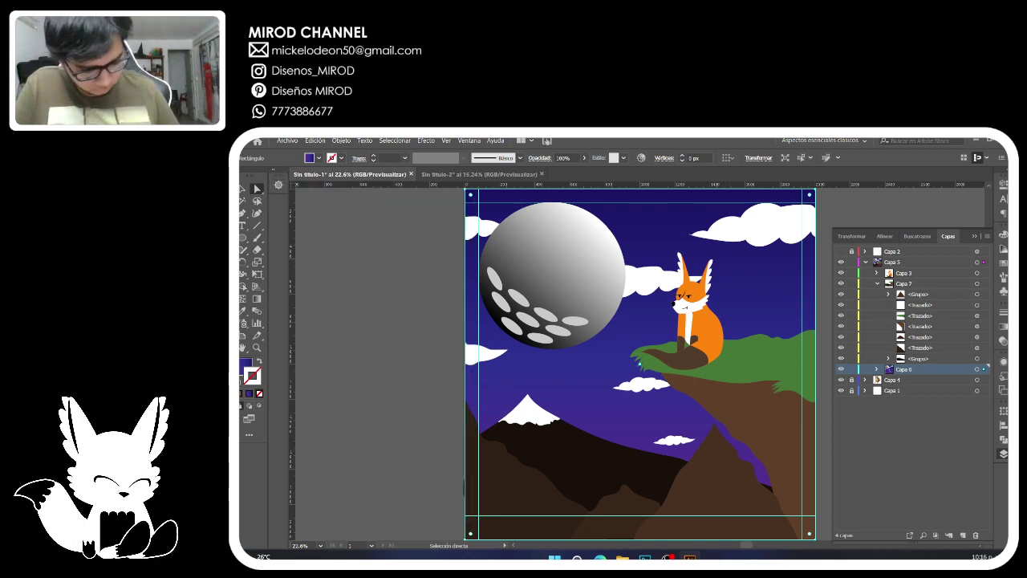
left_click(245, 366)
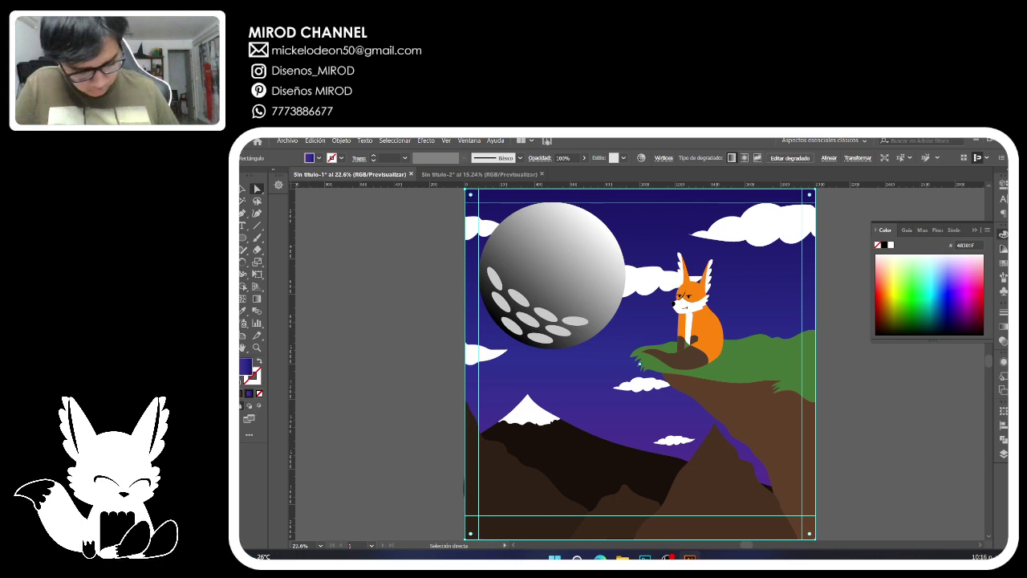
Switch to the browser and search Bing images for "colores noche".
mouse_move(600, 558)
left_click(654, 485)
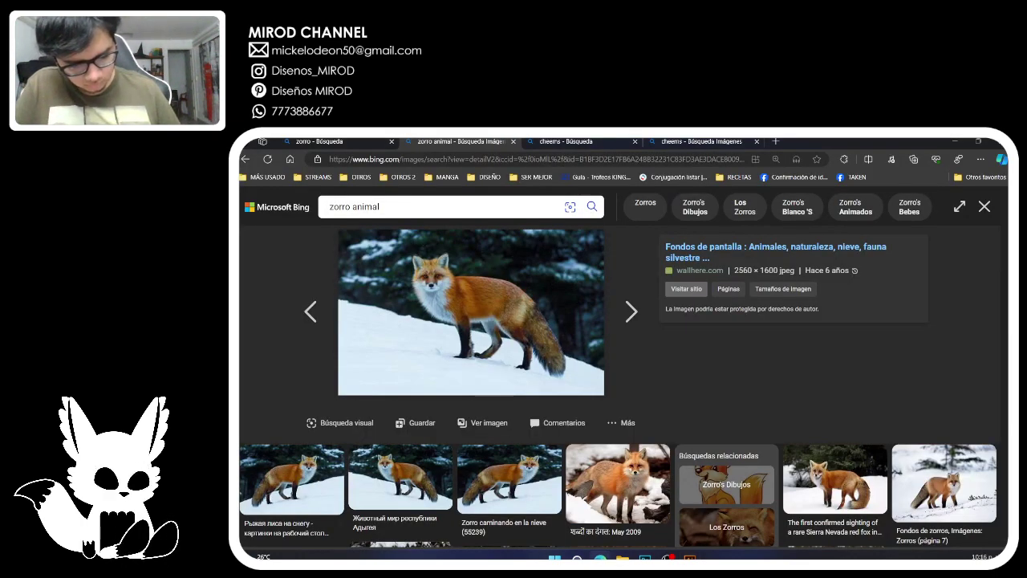
key("ctrl+a")
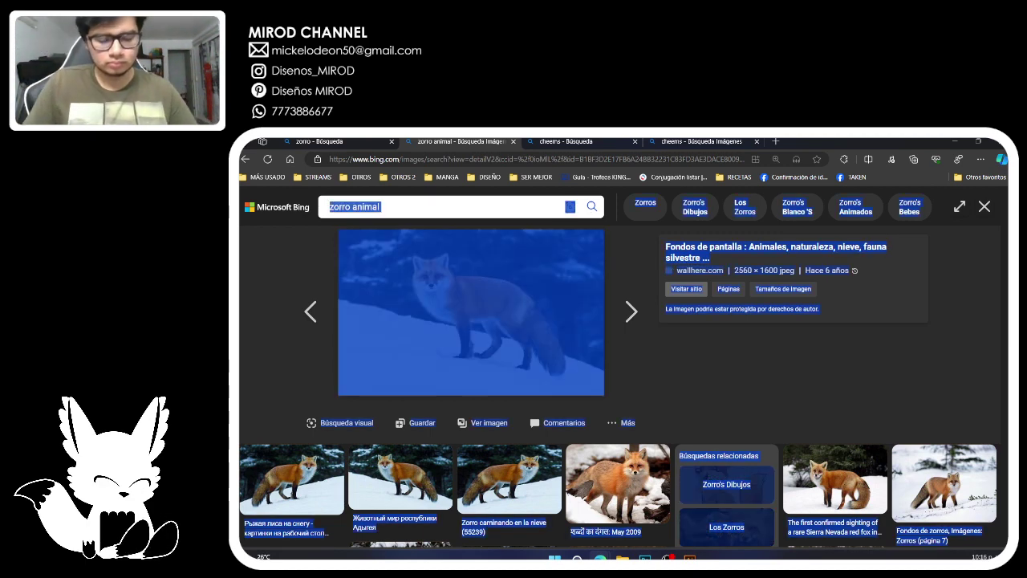
key("Right")
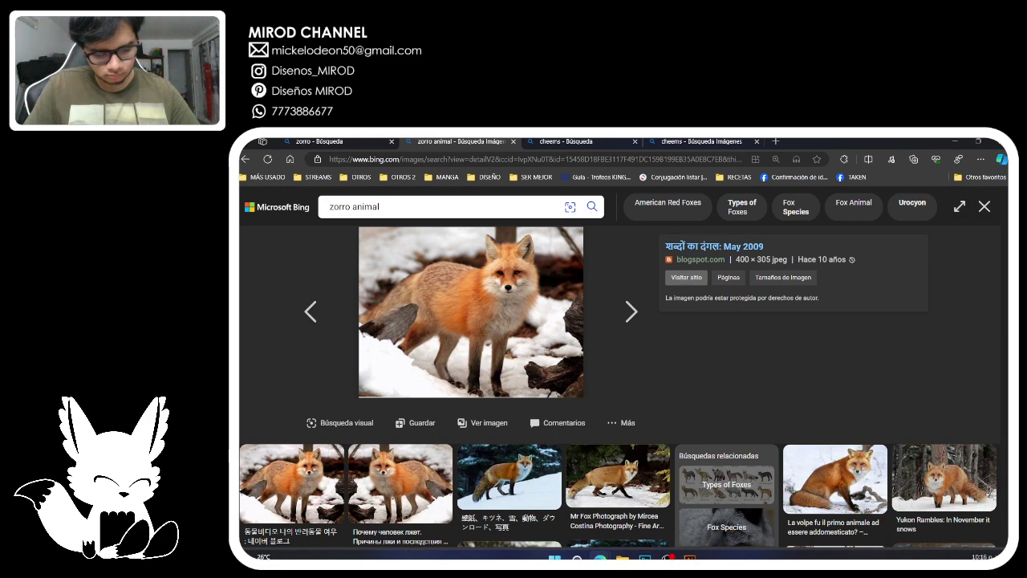
key("ctrl+a")
type("coolo")
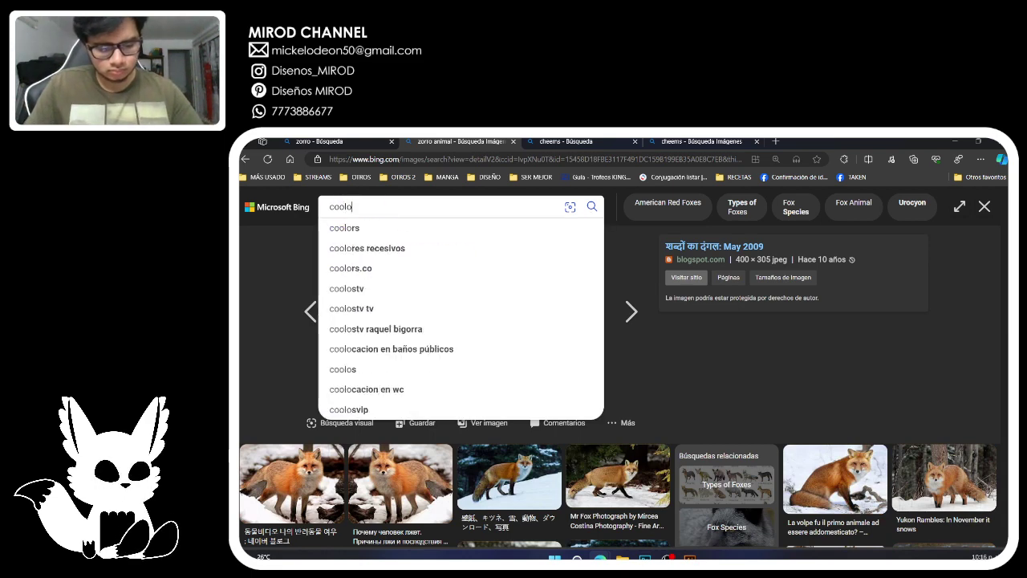
key("BackSpace")
key("BackSpace")
key("BackSpace")
type("lor")
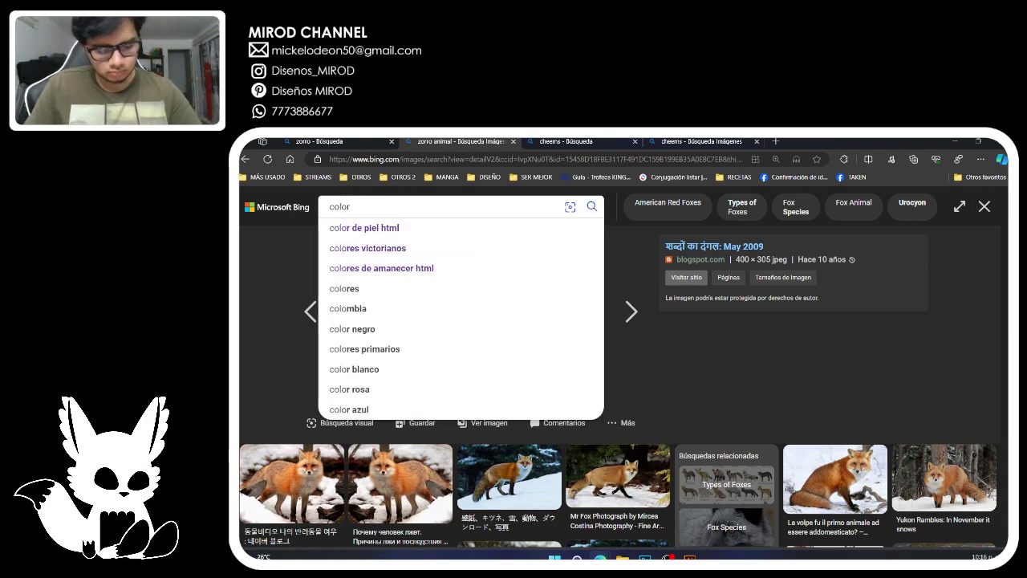
type("es")
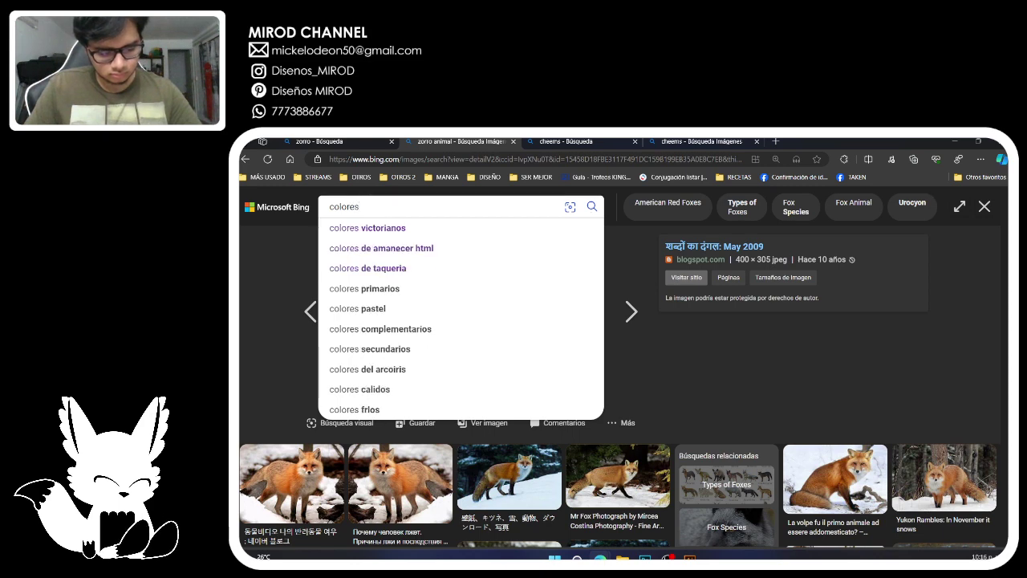
type(" an")
key("BackSpace")
key("BackSpace")
type("noc")
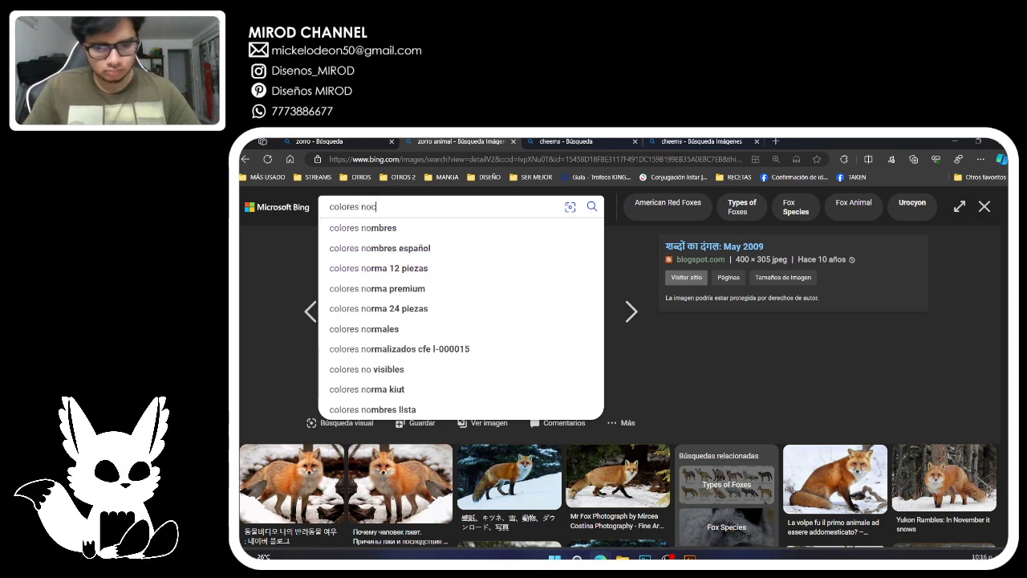
type("he")
key("Return")
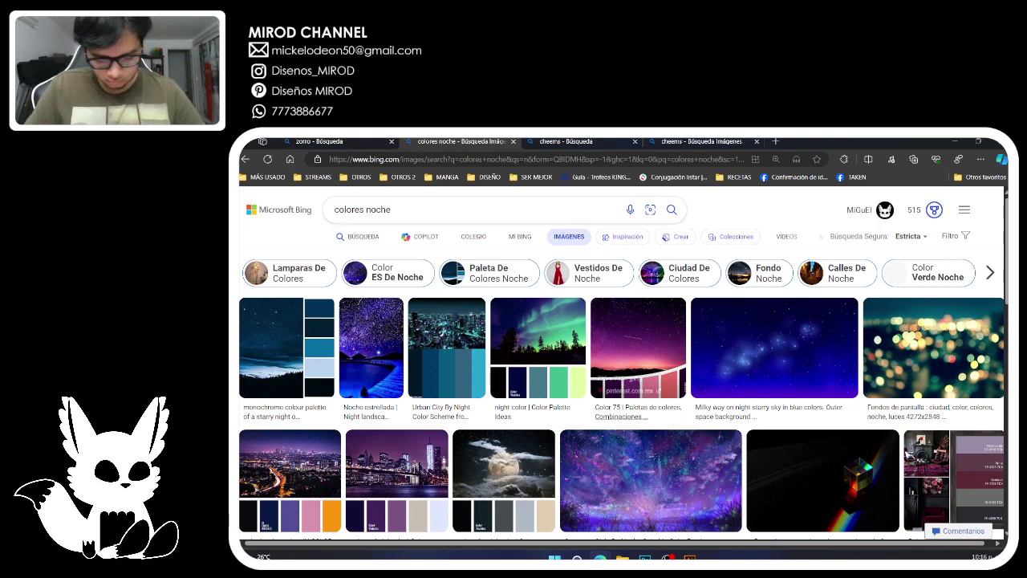
Open the purple night-city palette image from paletasdecolores.com and copy the image.
mouse_move(650, 481)
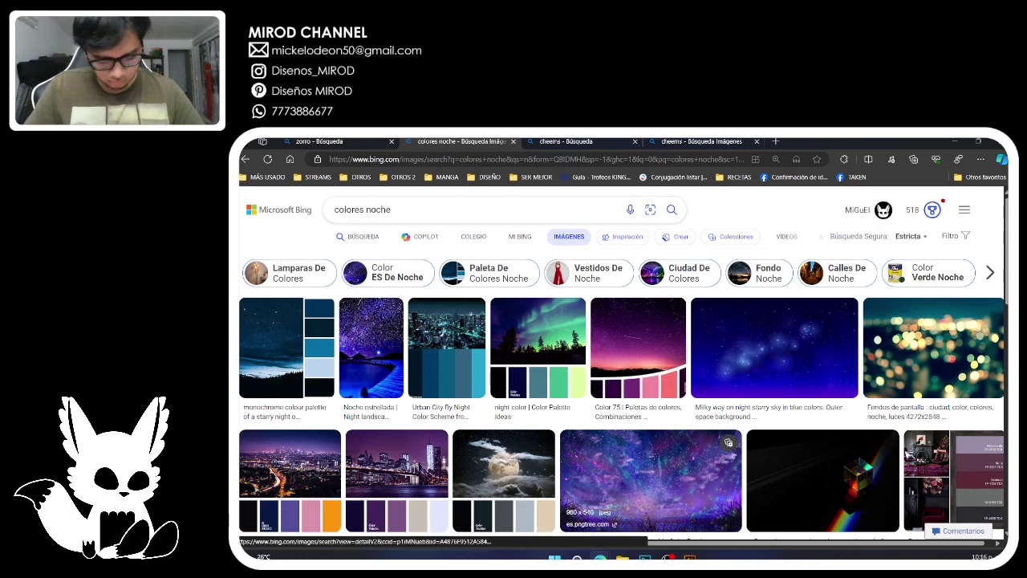
mouse_move(503, 481)
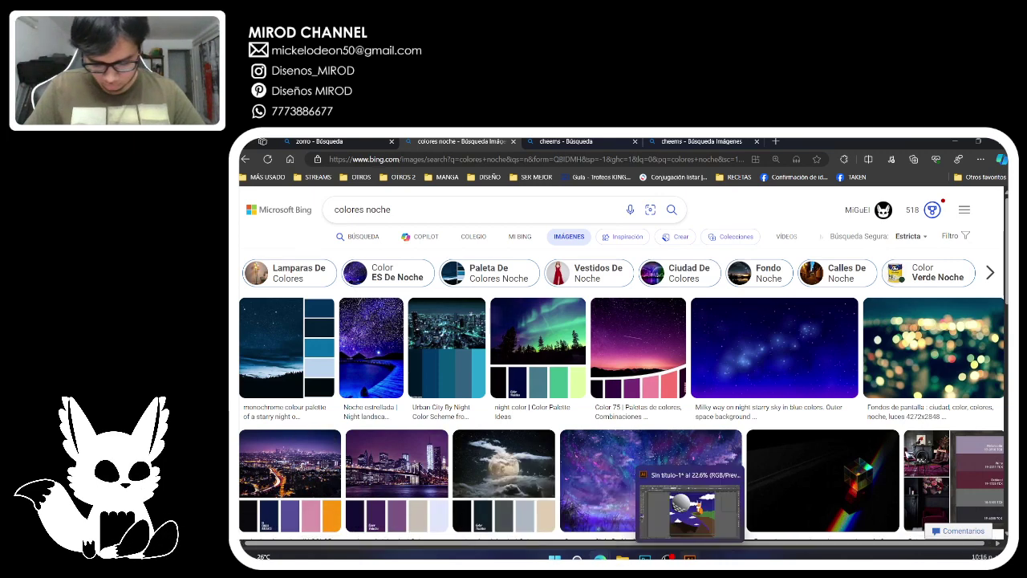
left_click(289, 480)
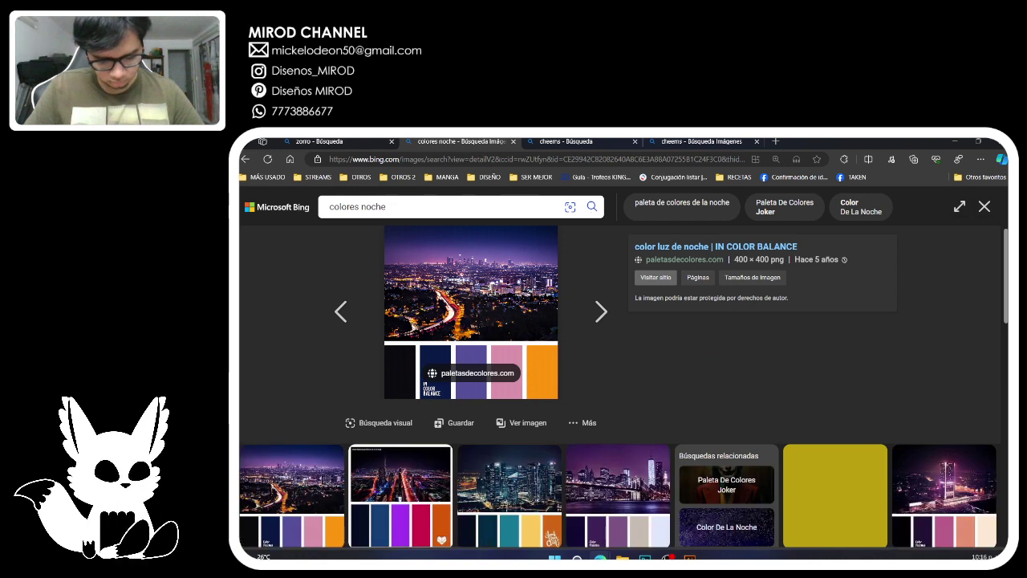
right_click(476, 310)
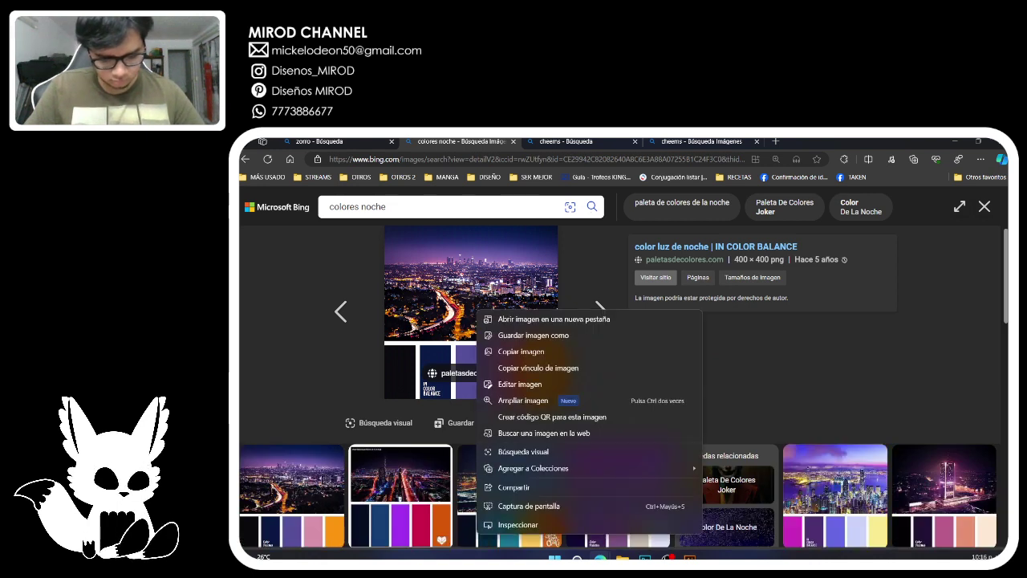
left_click(522, 349)
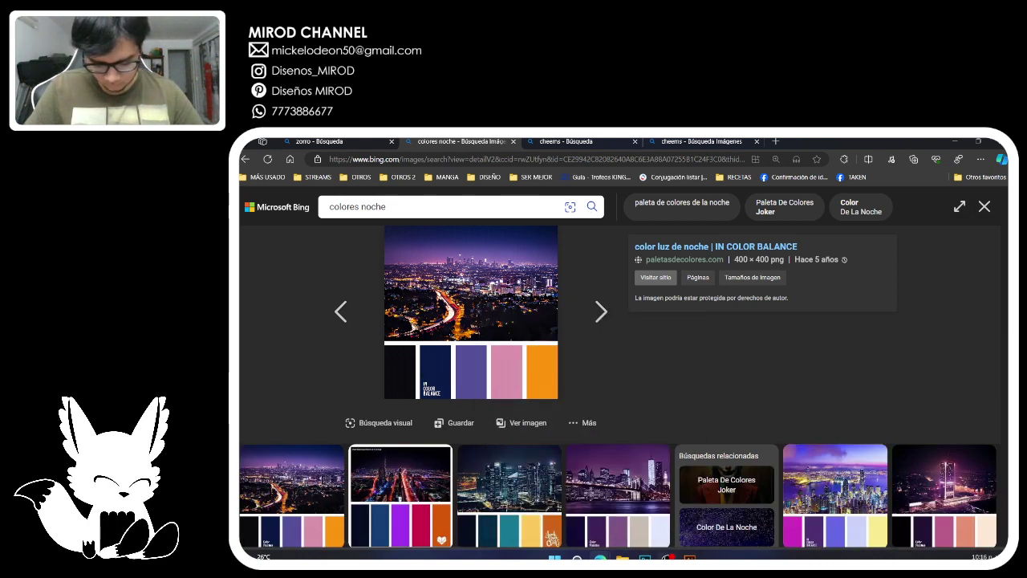
Switch back to Illustrator, paste the night palette image, and place it beside the artboard's upper-left edge.
key("alt+Tab")
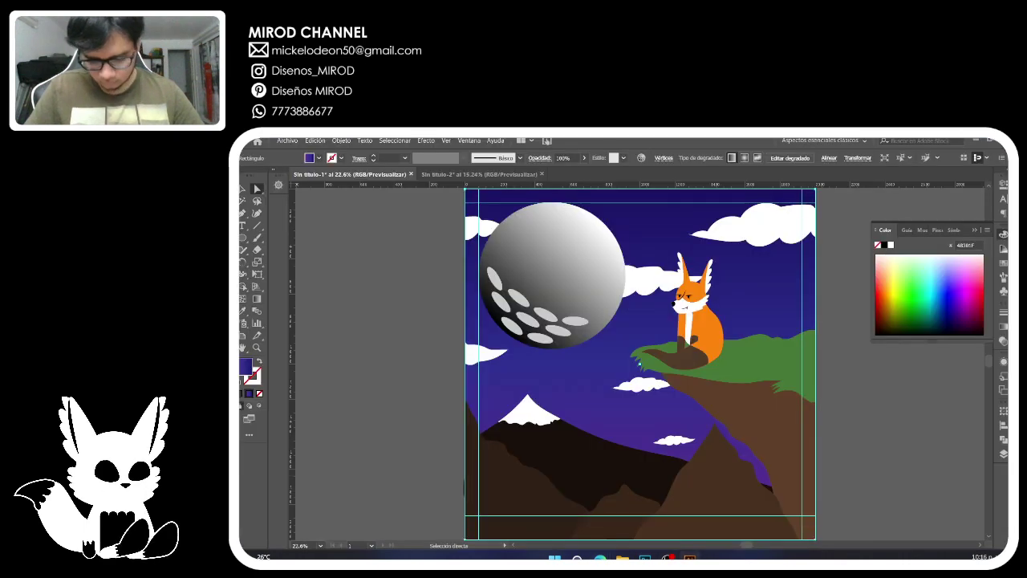
key("ctrl+v")
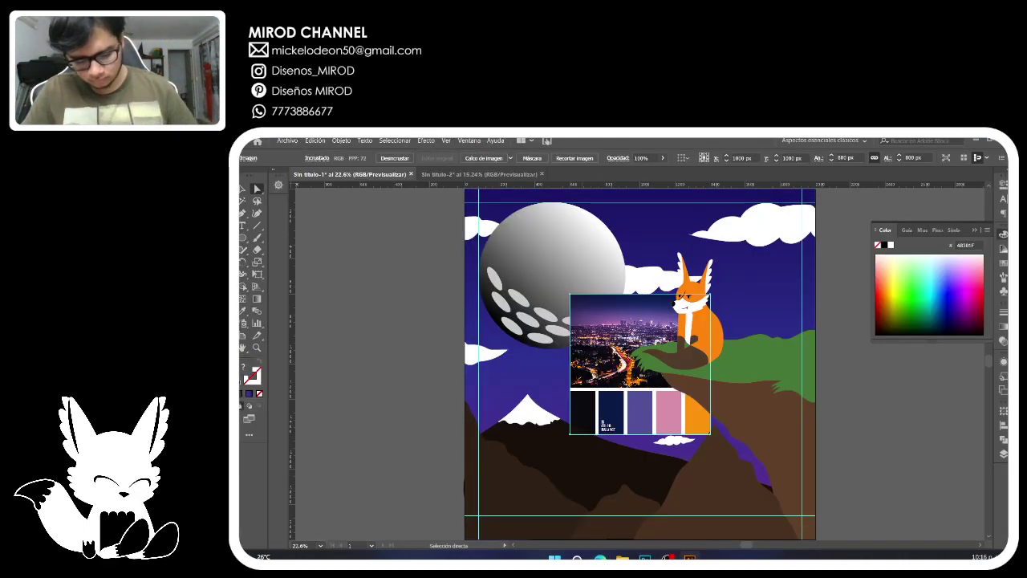
left_click_drag(594, 355, 342, 250)
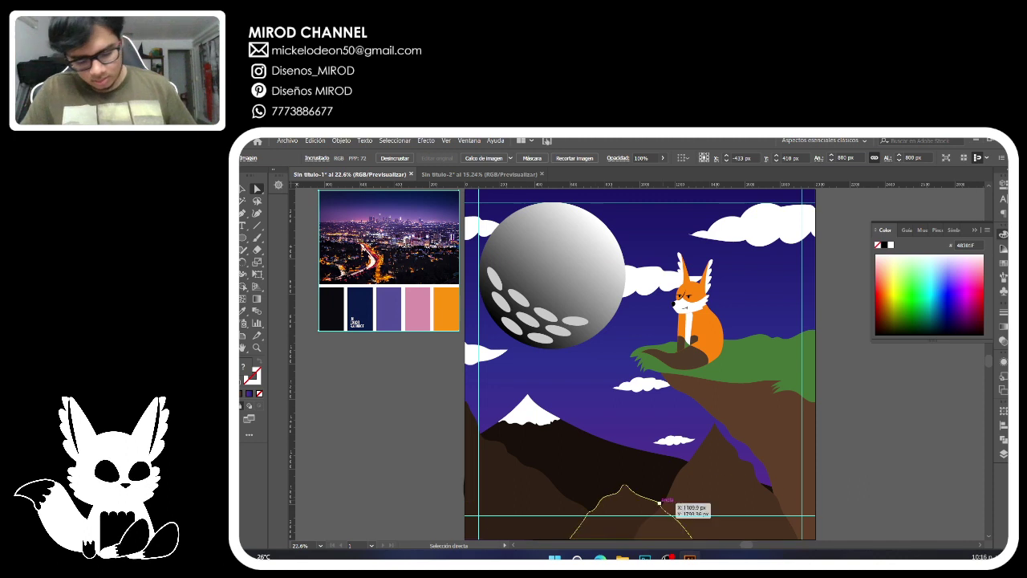
Select the brown cliff shape in Capa 7 and show the Capa 2 sketch layer over the artwork.
left_click(785, 446)
left_click(1003, 453)
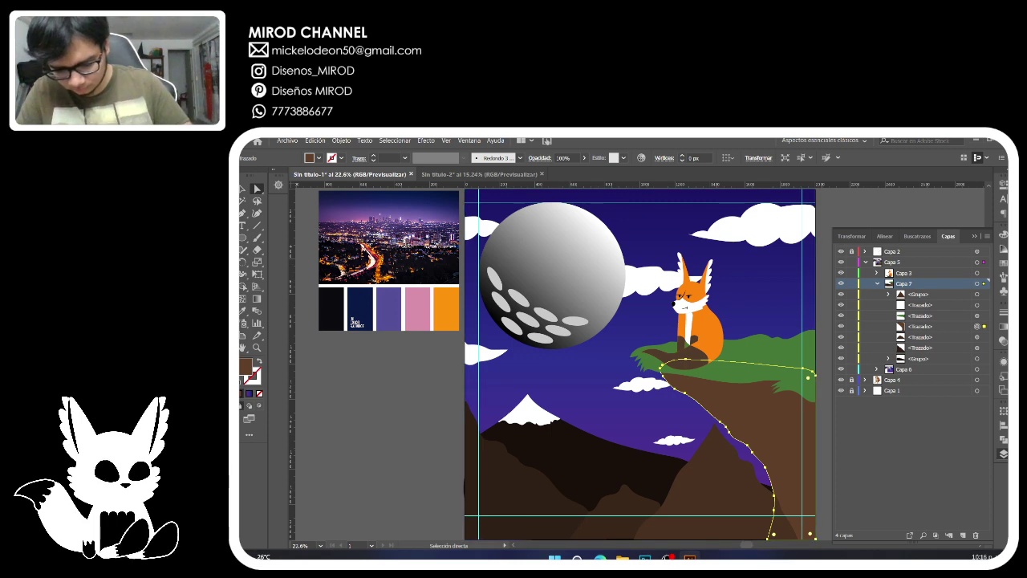
left_click(841, 251)
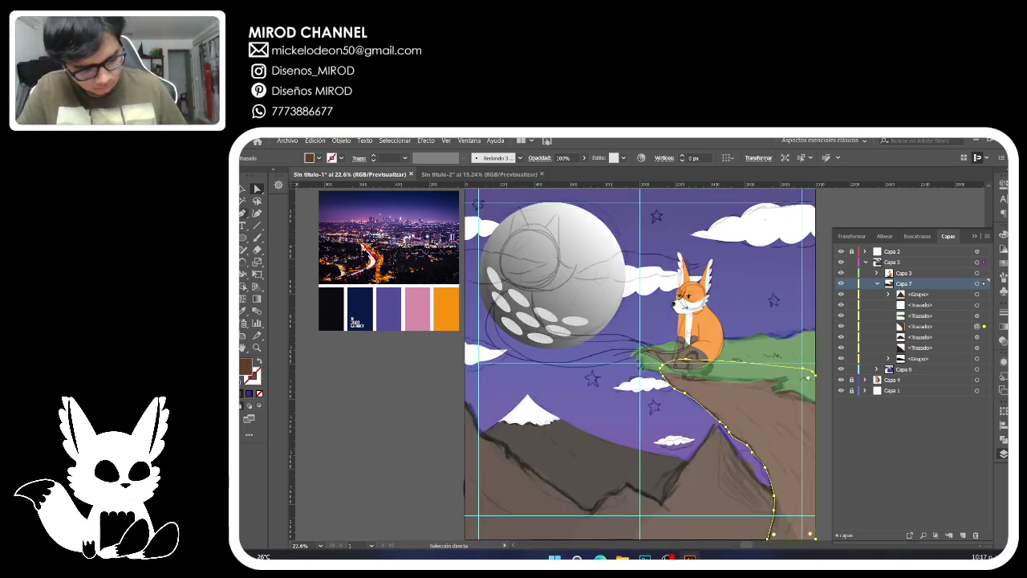
Draw three short rock-crack paths with the Pen tool on the upper part of the brown cliff, following the sketch.
key("p")
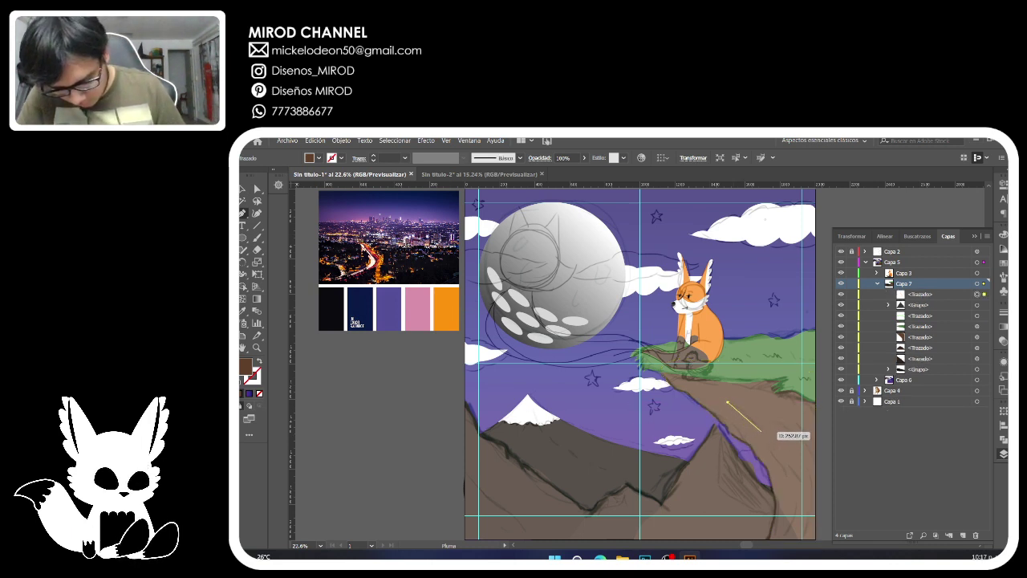
left_click_drag(762, 430, 770, 440)
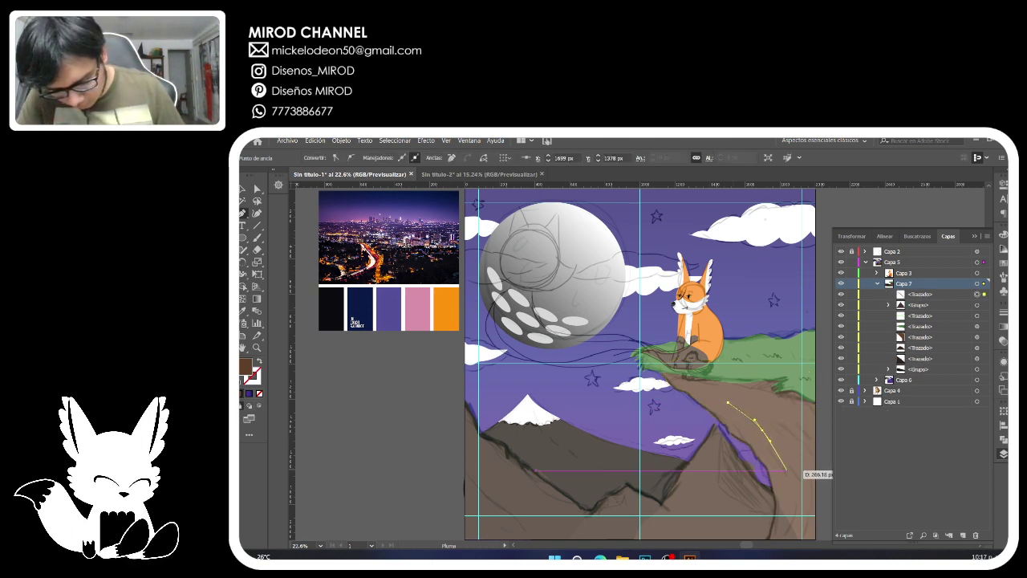
left_click(257, 189)
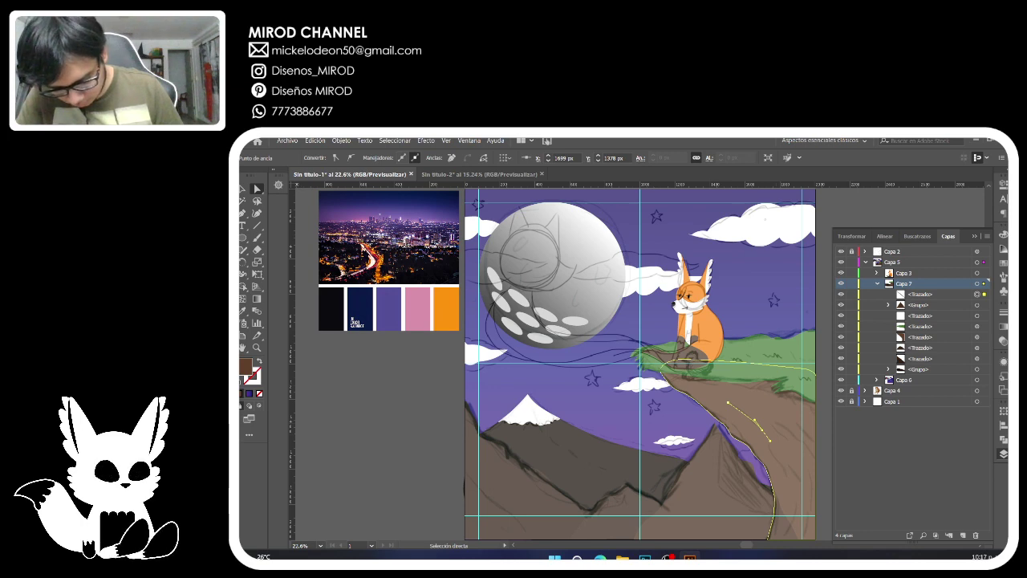
key("ctrl+shift+a")
key("p")
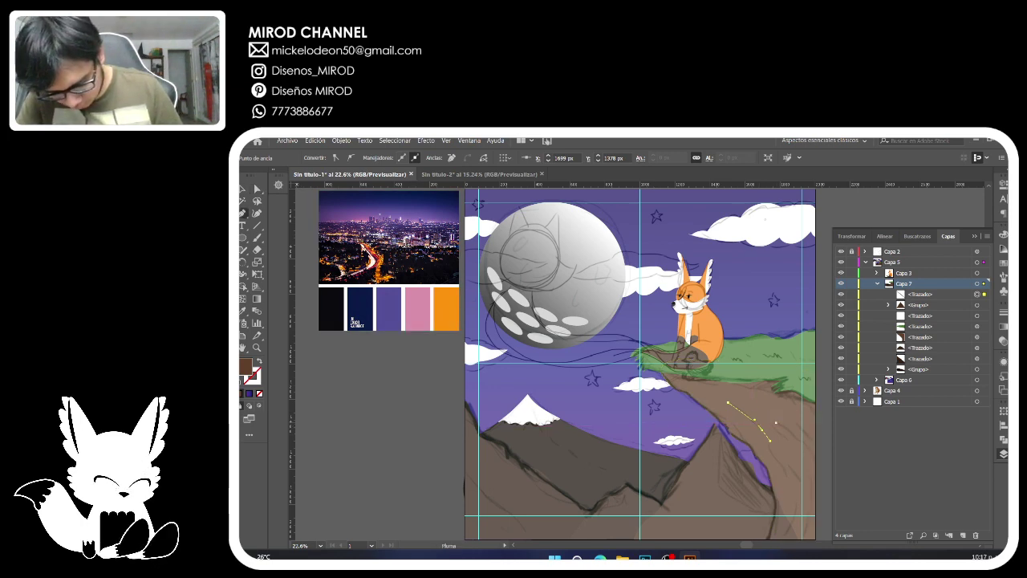
left_click_drag(776, 422, 794, 518)
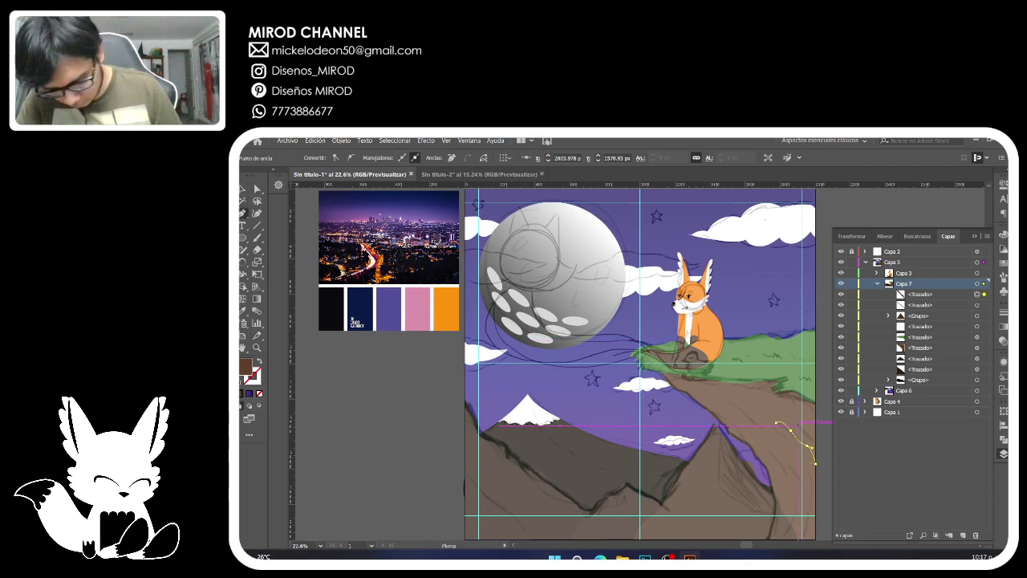
left_click(795, 423)
left_click(815, 442)
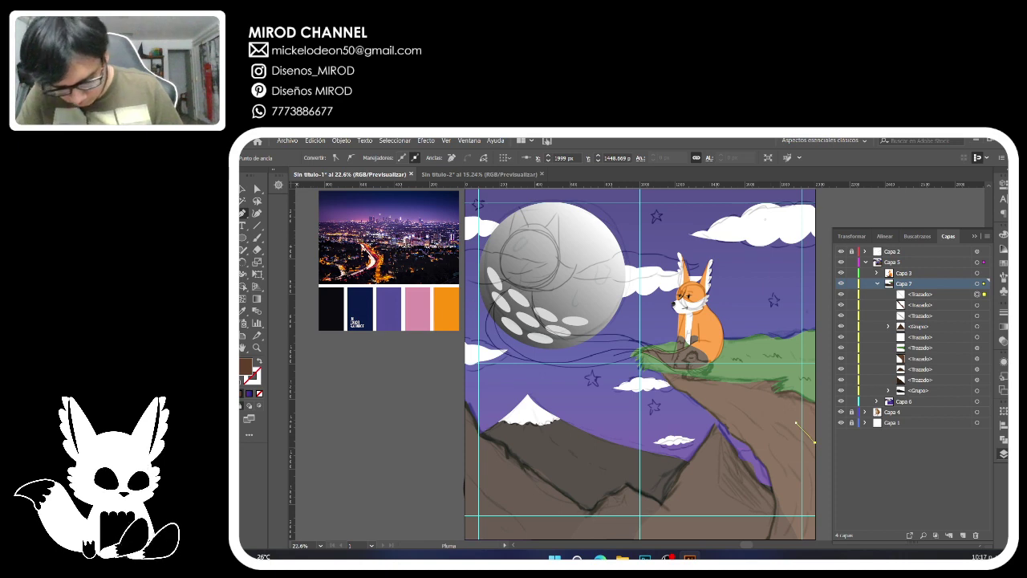
Draw three more curved crack paths down the middle and lower cliff face, extending to the artboard's lower edge.
left_click(768, 445)
left_click_drag(775, 460, 785, 486)
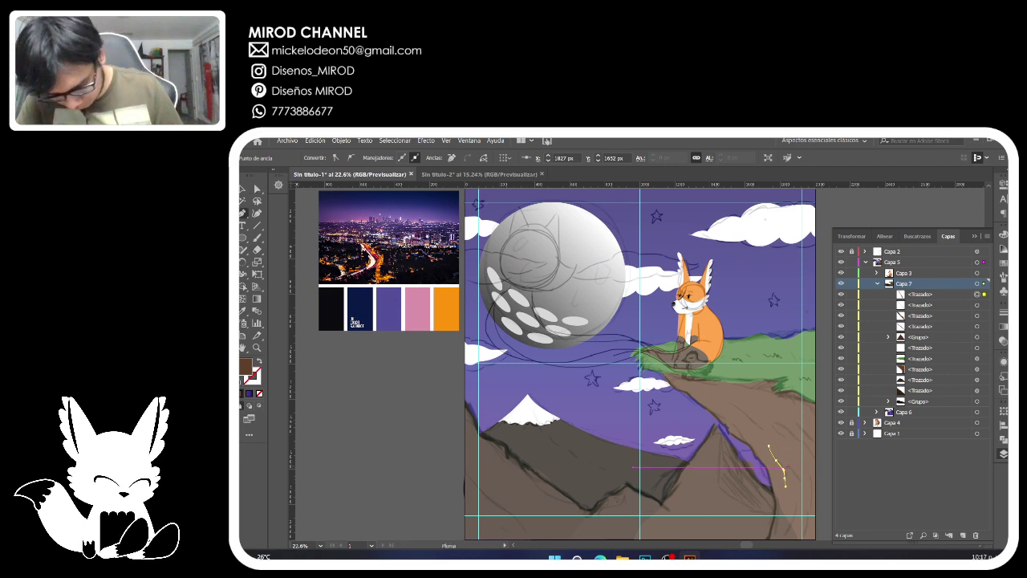
left_click(787, 463)
left_click_drag(801, 481, 799, 504)
left_click(256, 188)
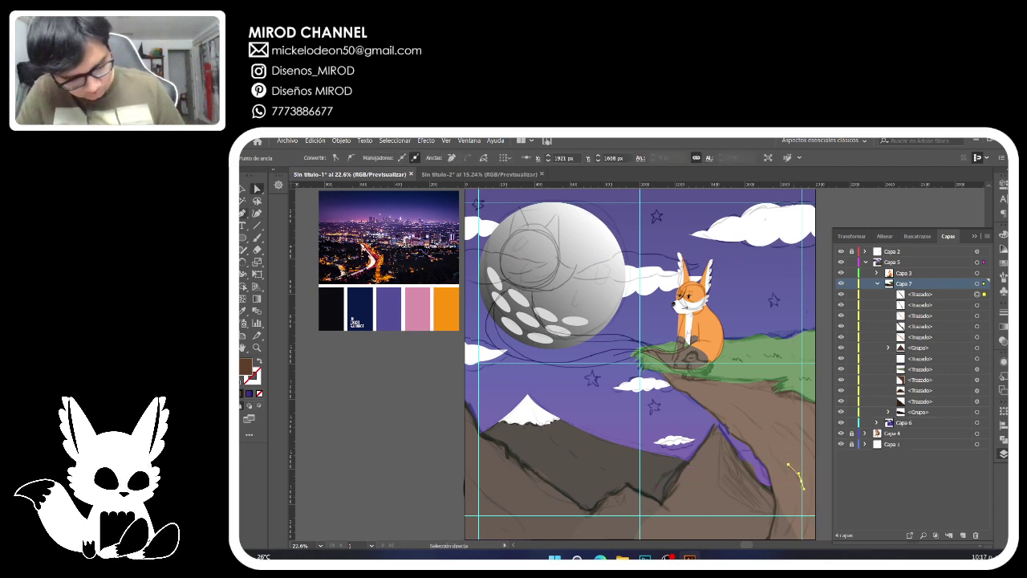
left_click(243, 214)
left_click(807, 470)
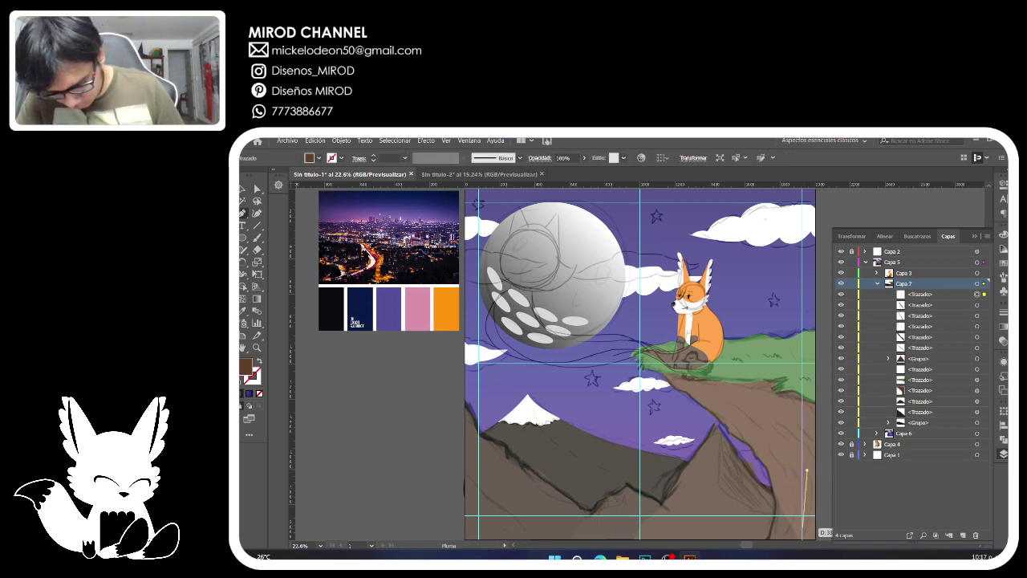
left_click_drag(809, 511, 808, 537)
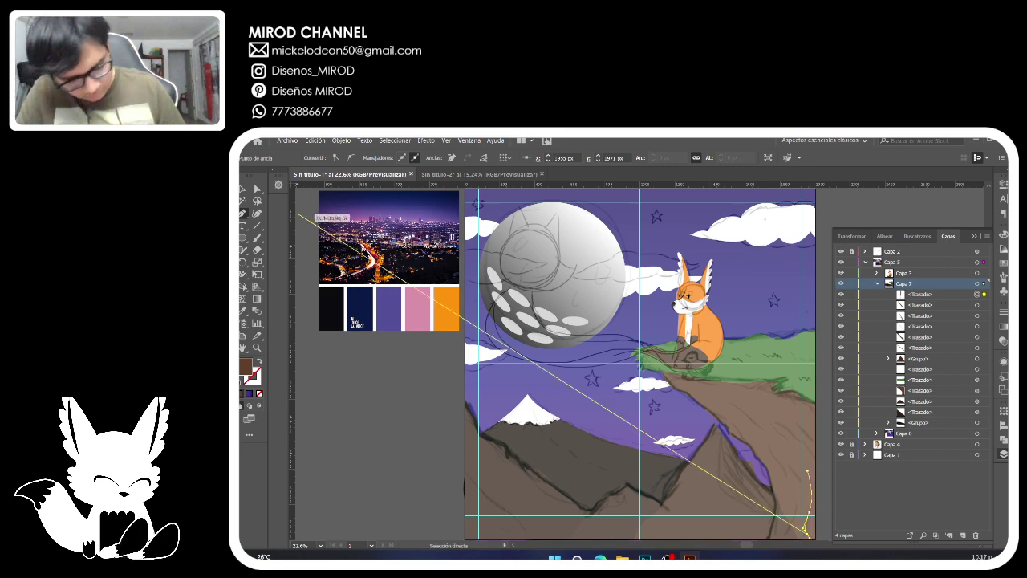
left_click(257, 188)
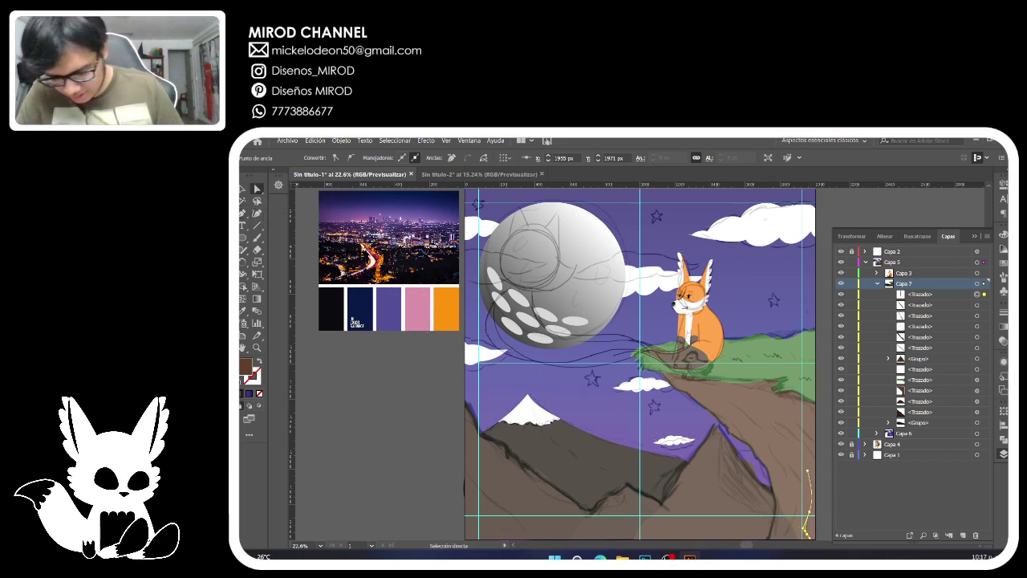
Move the mountain group below the cliff shape in Capa 7 and draw another small crack path at the cliff's base.
left_click_drag(918, 358, 920, 406)
left_click(888, 359)
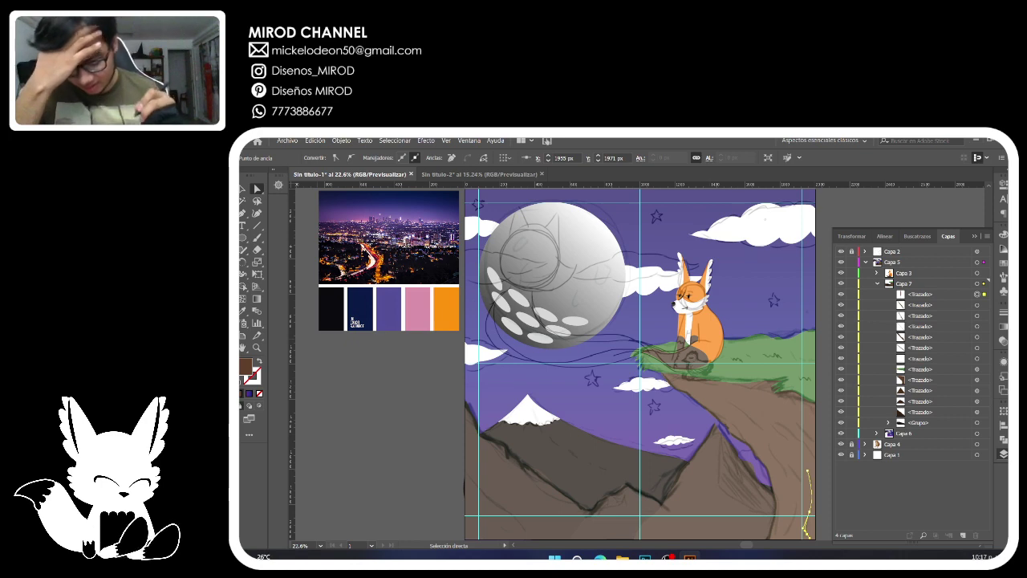
key("p")
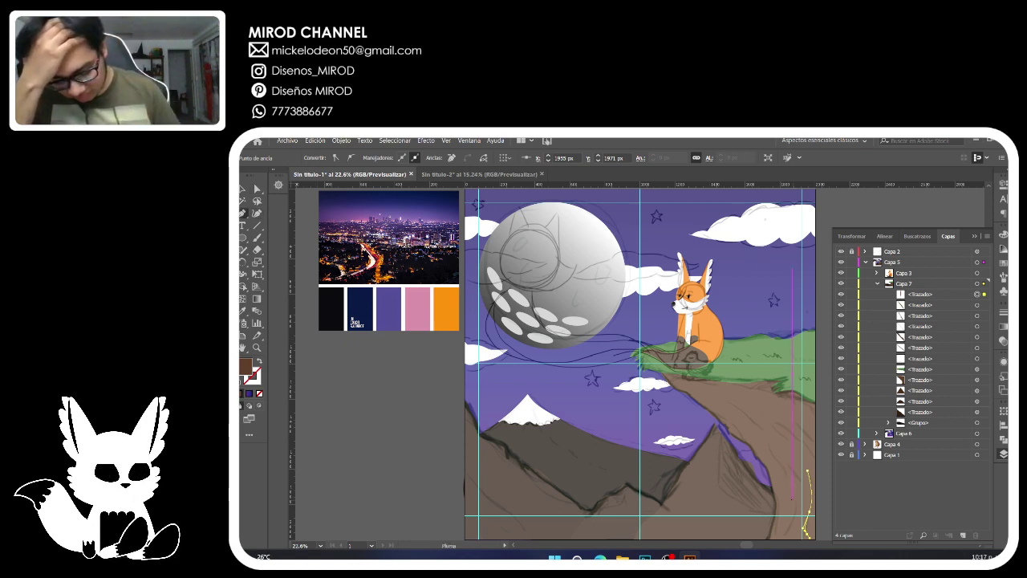
left_click(795, 502)
left_click_drag(785, 531, 778, 534)
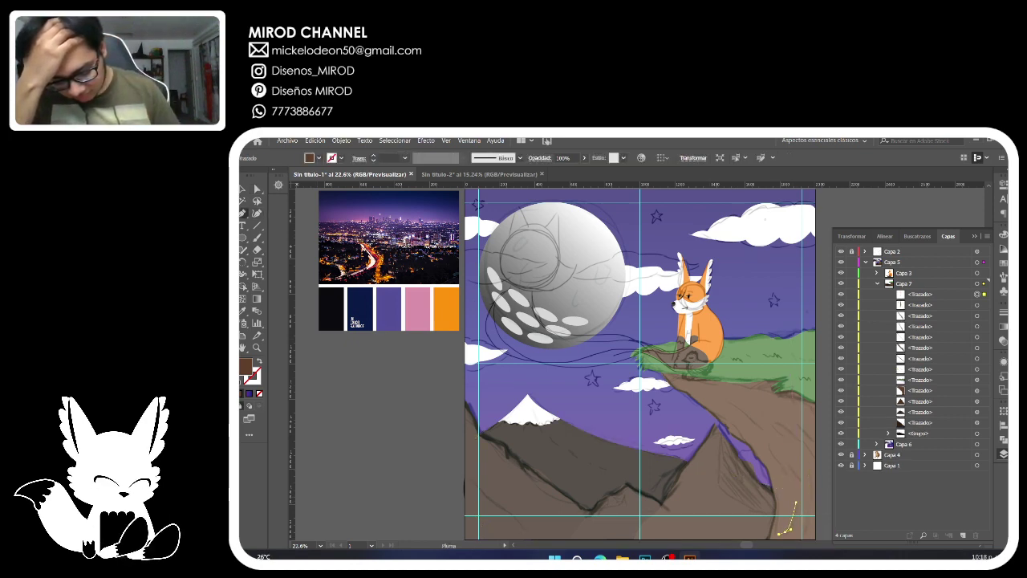
key("a")
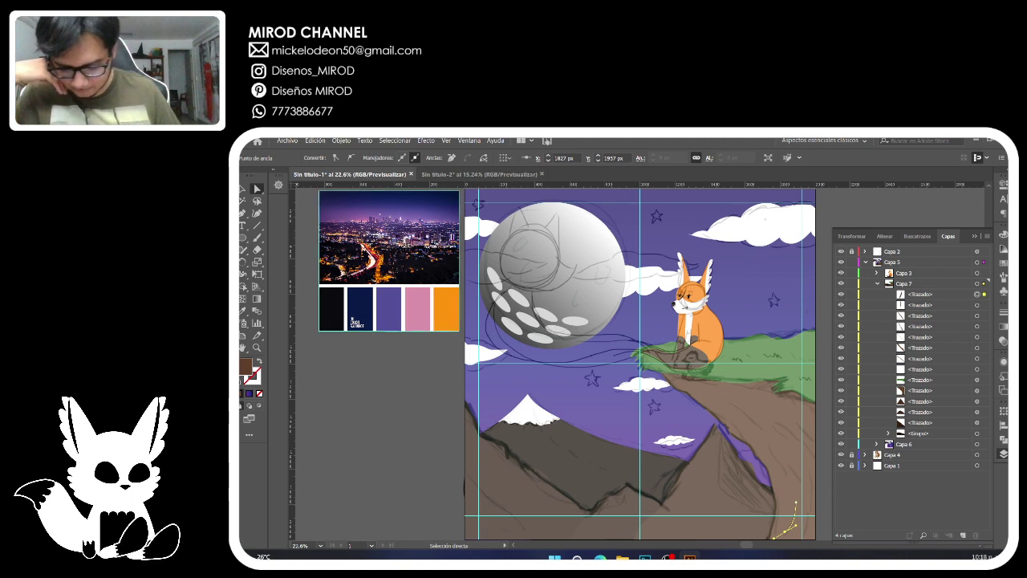
Expand the contents of Capa 6 and hide the Capa 2 sketch layer.
left_click(877, 444)
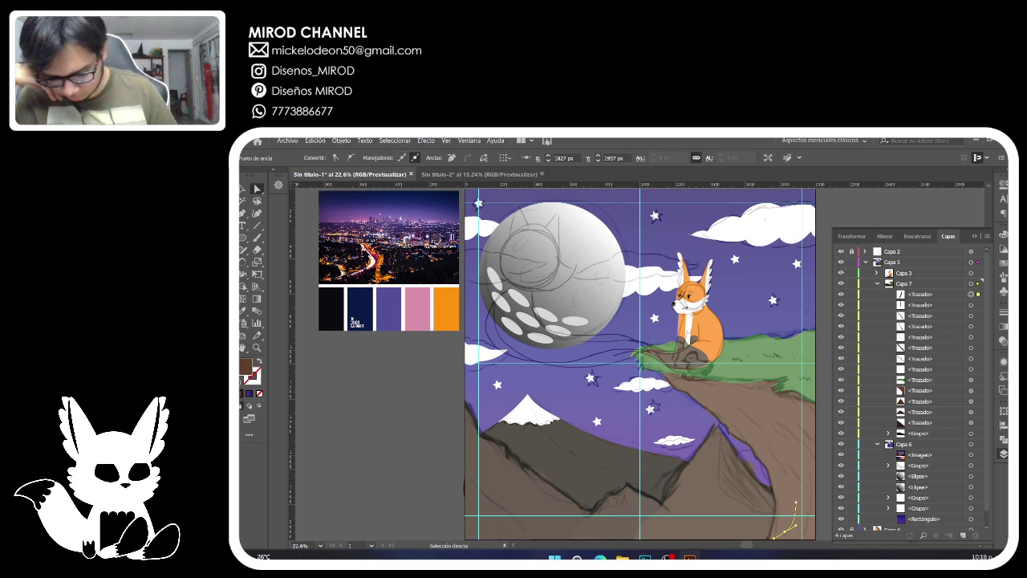
left_click(971, 444)
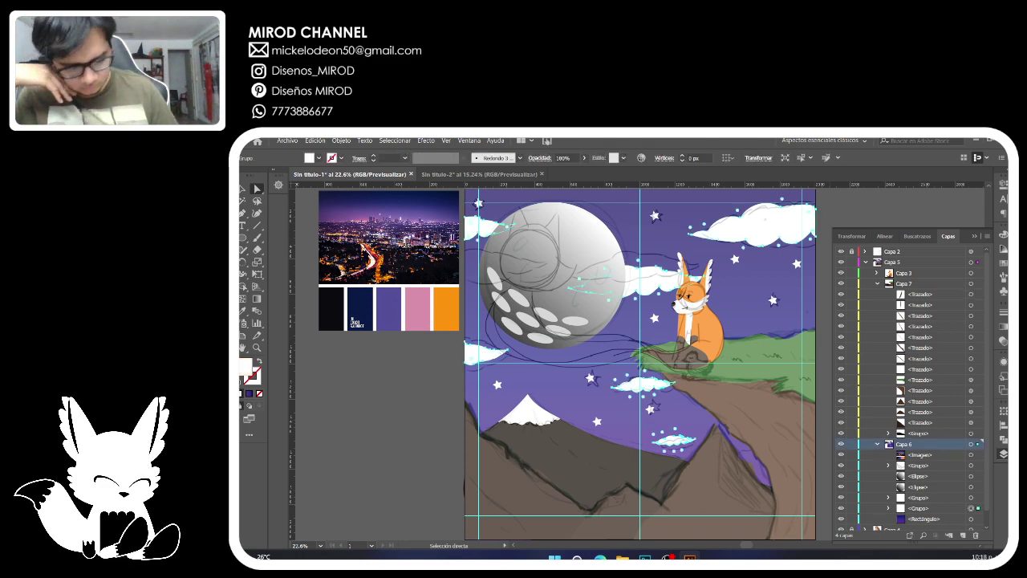
left_click(389, 377)
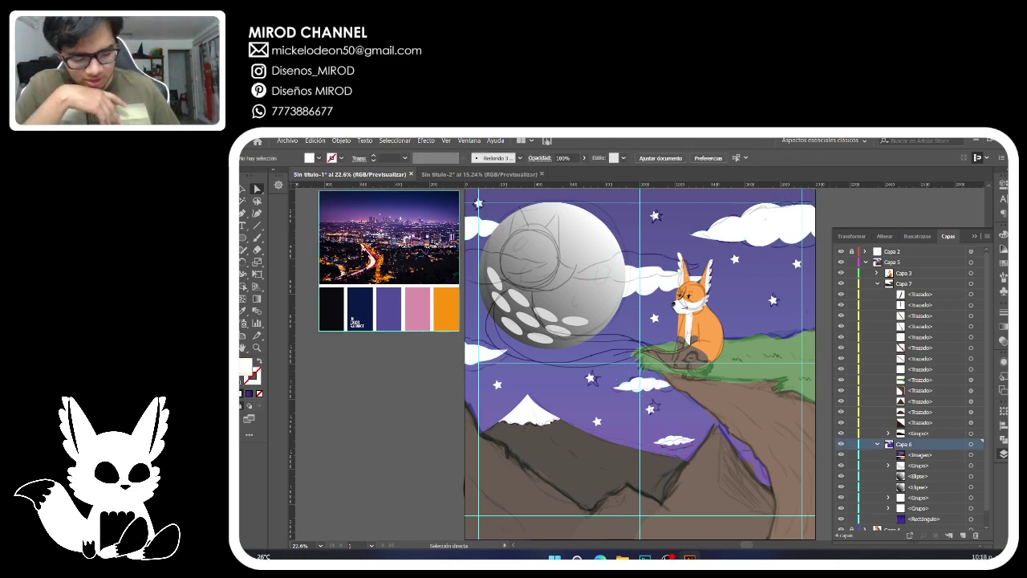
left_click(389, 273)
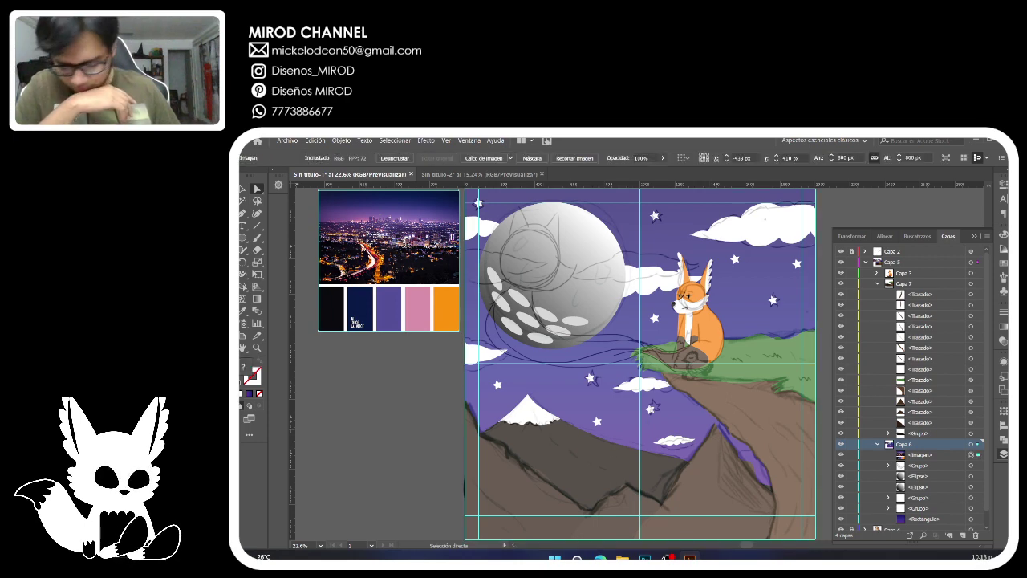
left_click(840, 251)
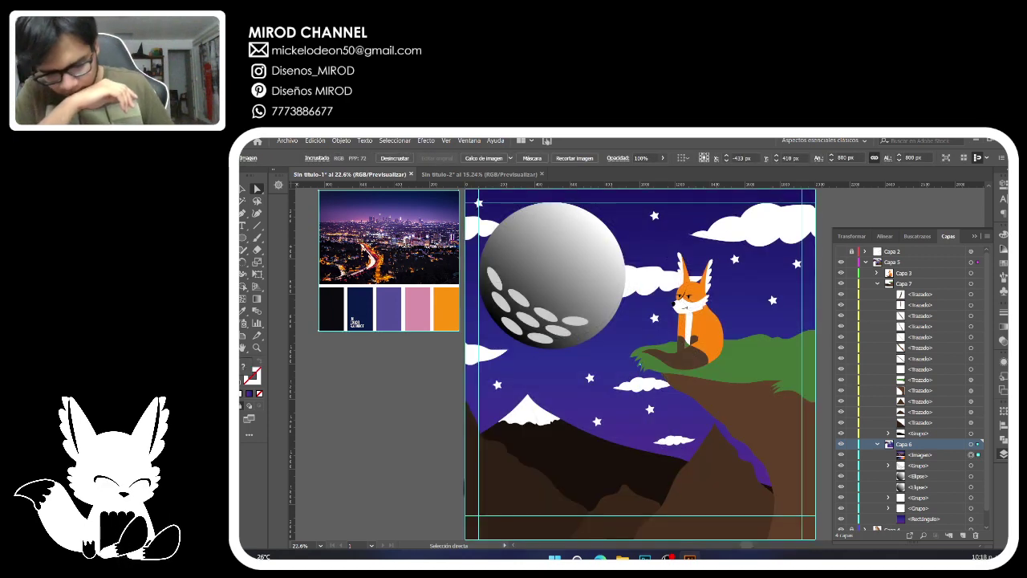
Select the sky rectangle and start sampling a new colour for its gradient's stop at 0%.
left_click(742, 297)
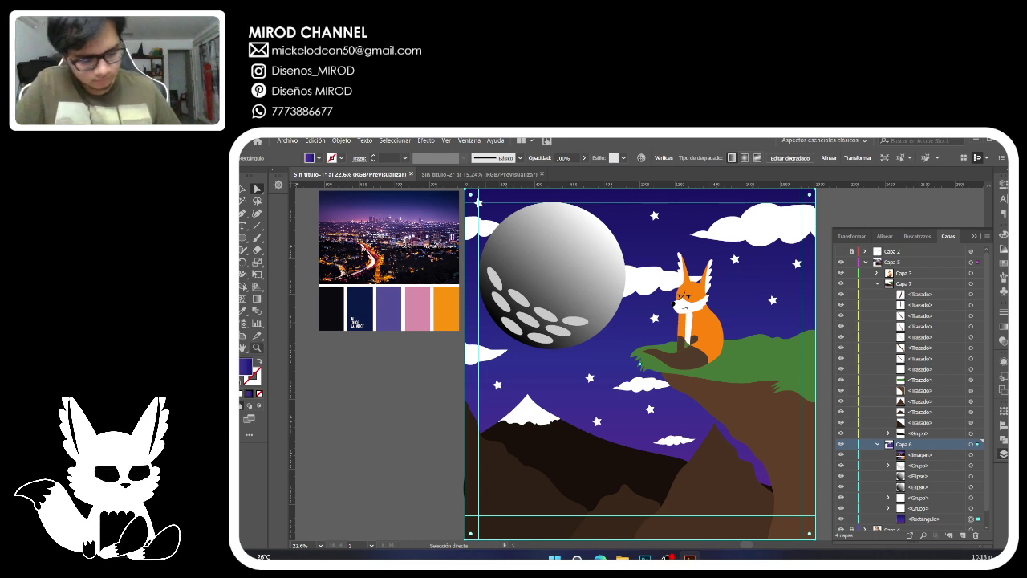
left_click(1002, 440)
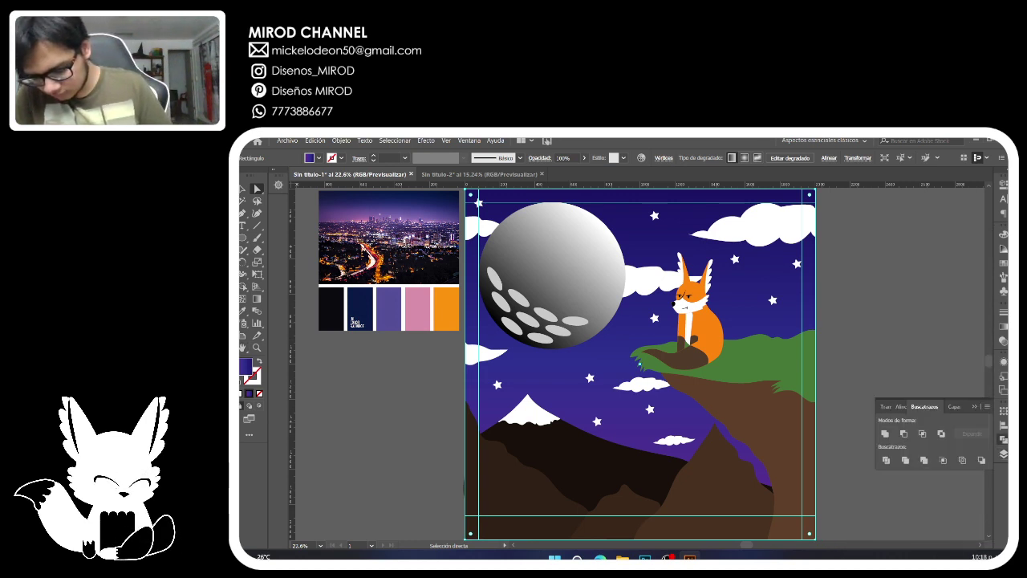
left_click(1002, 341)
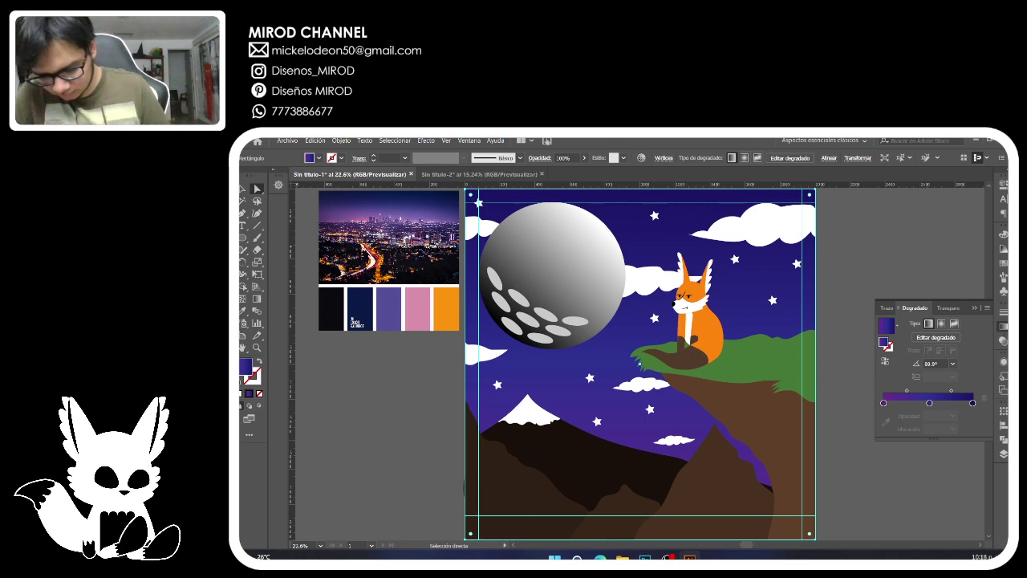
left_click(929, 402)
left_click(883, 403)
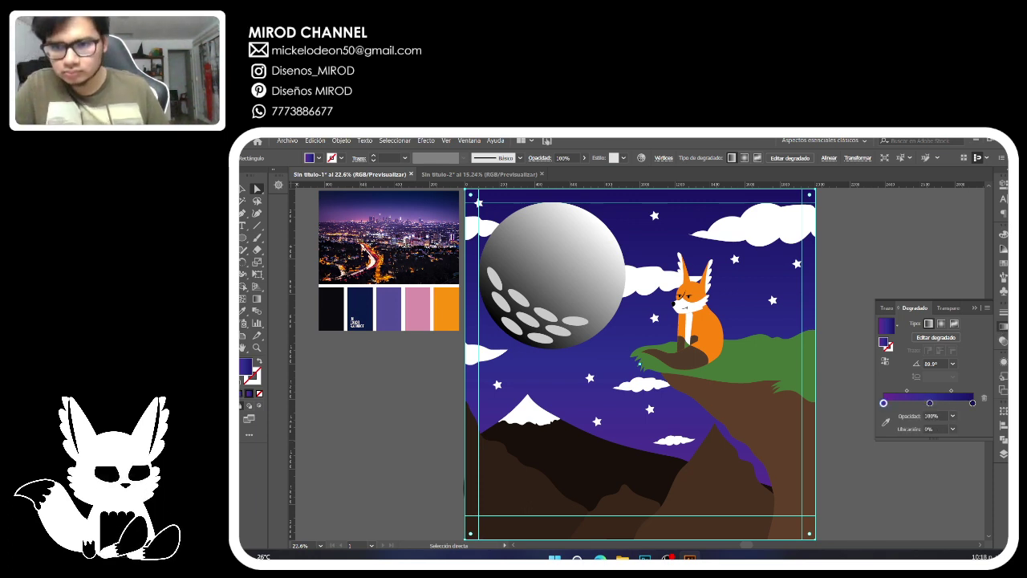
left_click(886, 421)
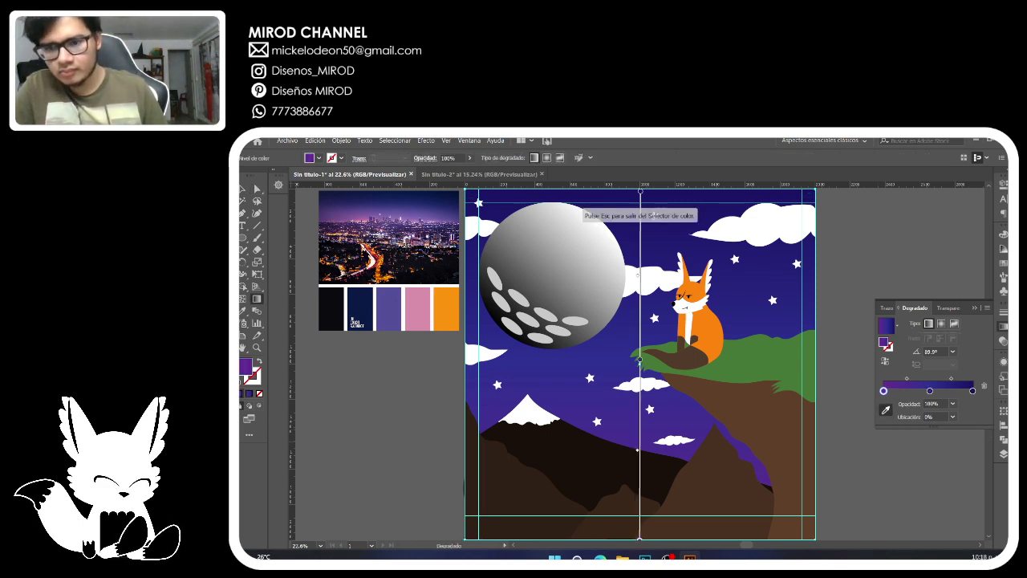
Sample the palette's pink for the sky gradient's first stop and add a stop at 30.45% using the palette's purple.
left_click(417, 308)
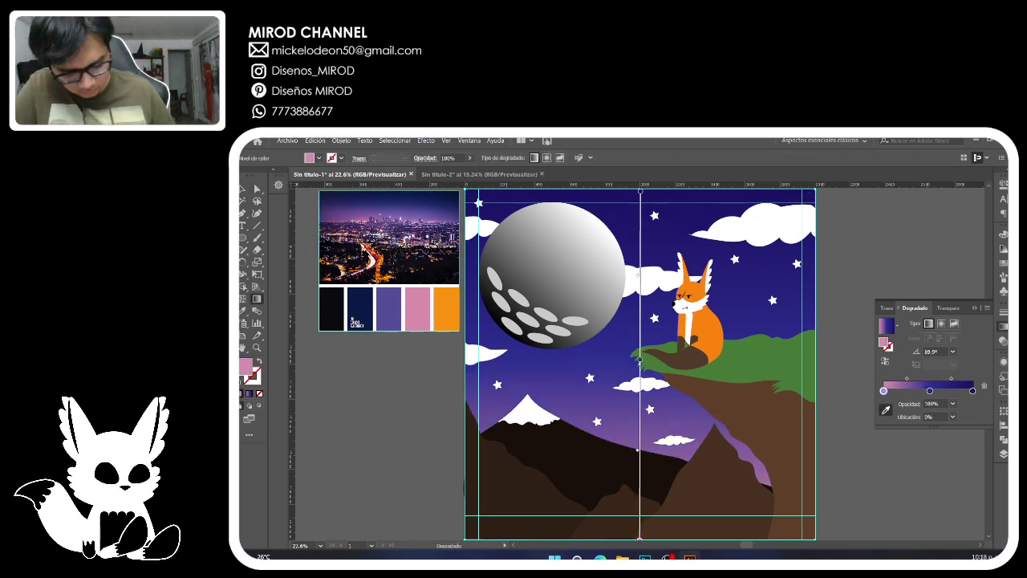
left_click(910, 391)
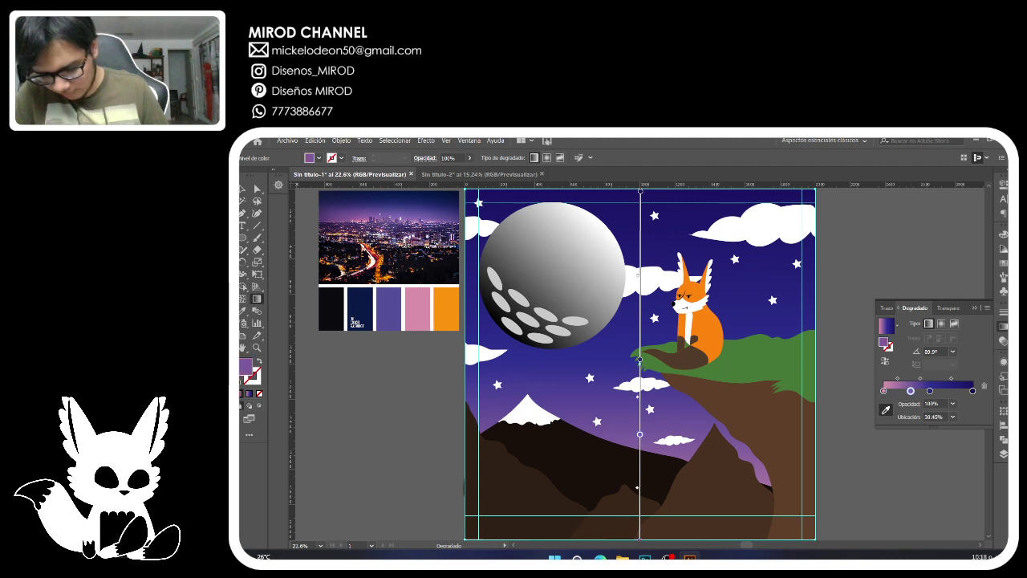
left_click(389, 309)
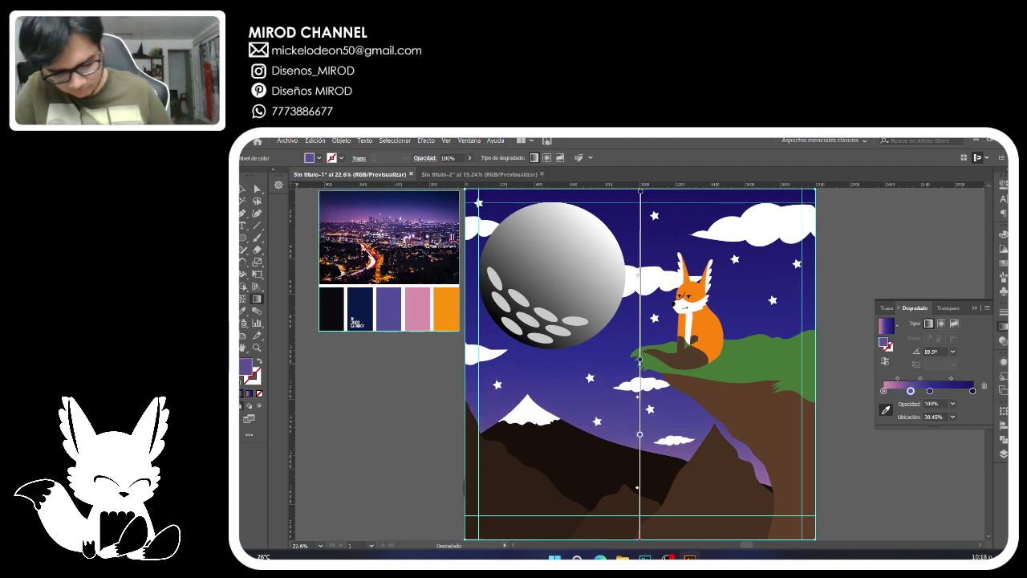
Set the sky gradient's upper middle stop to 66.2% in the palette's navy and colour the end stop with its near-black.
left_click_drag(910, 390, 942, 391)
left_click(883, 391)
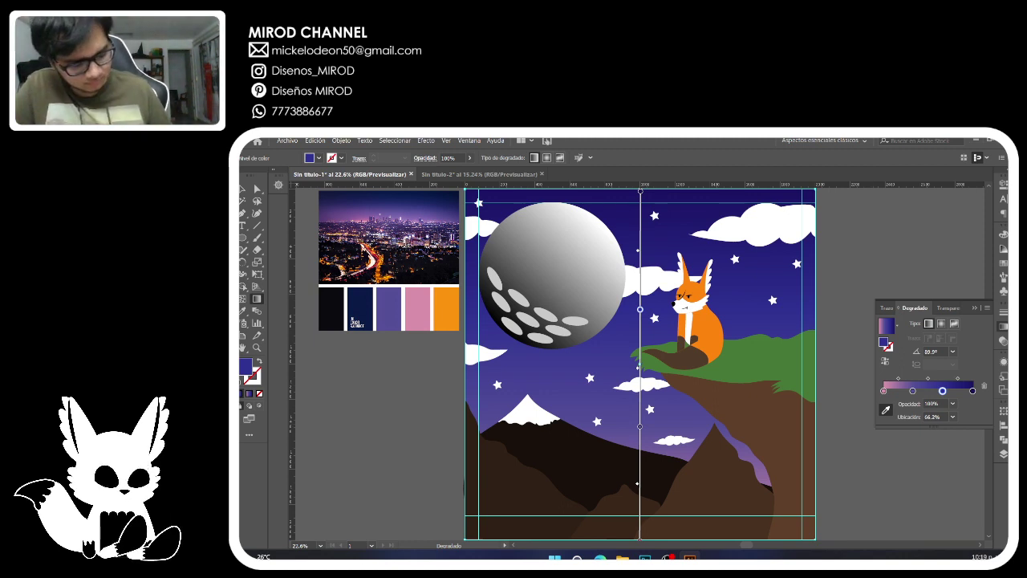
left_click(361, 309)
left_click(972, 391)
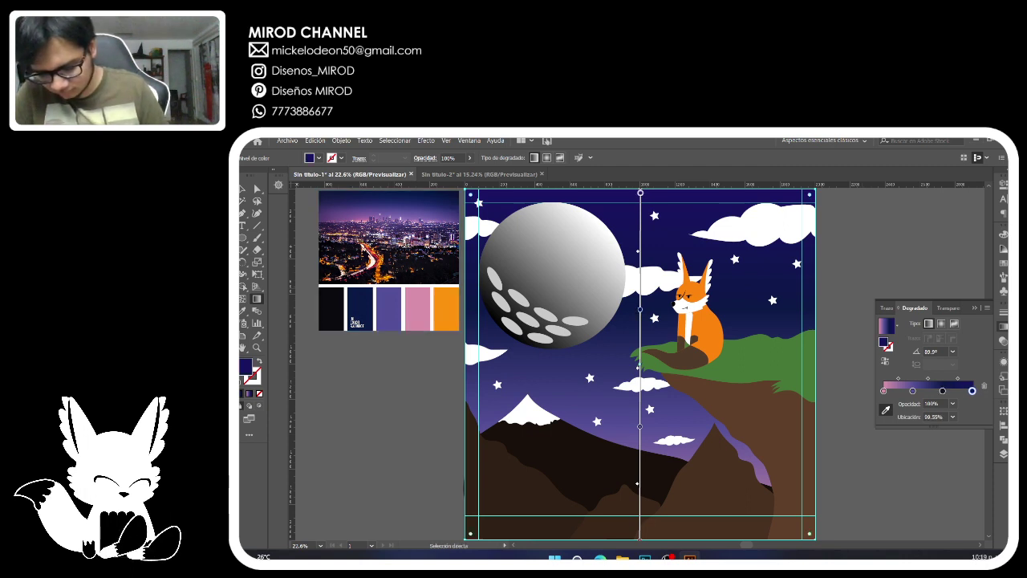
key("g")
left_click(332, 309)
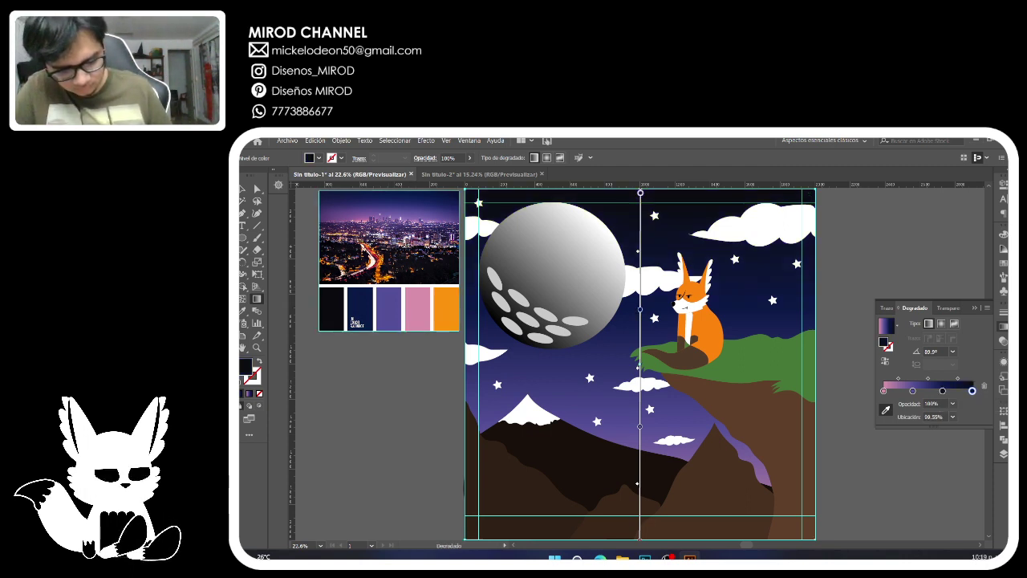
Move the left foreground mountain and the small central mountain slightly downward, the left one by about 14 px.
left_click(257, 188)
key("ctrl+shift+a")
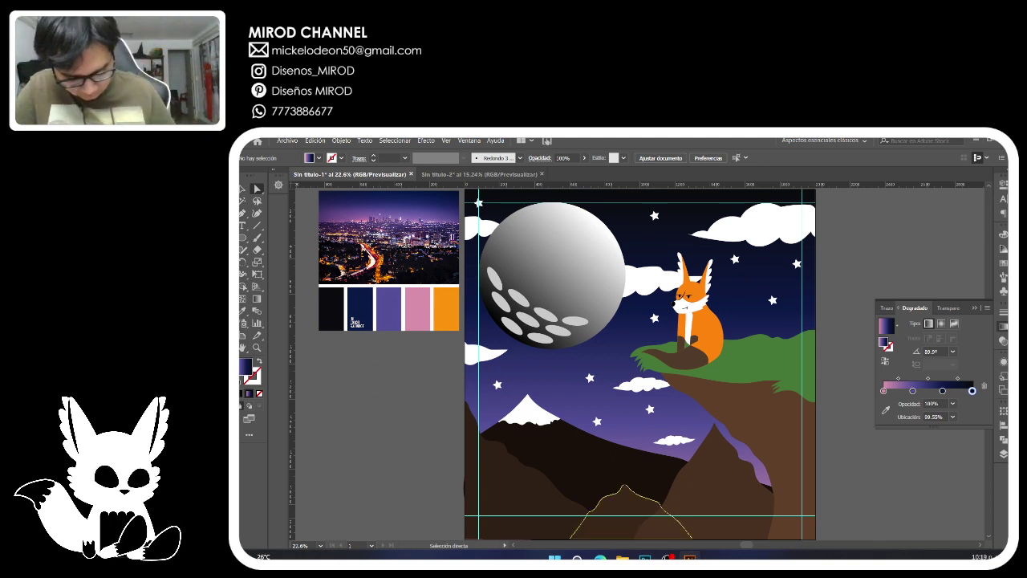
left_click(627, 515)
left_click(498, 479)
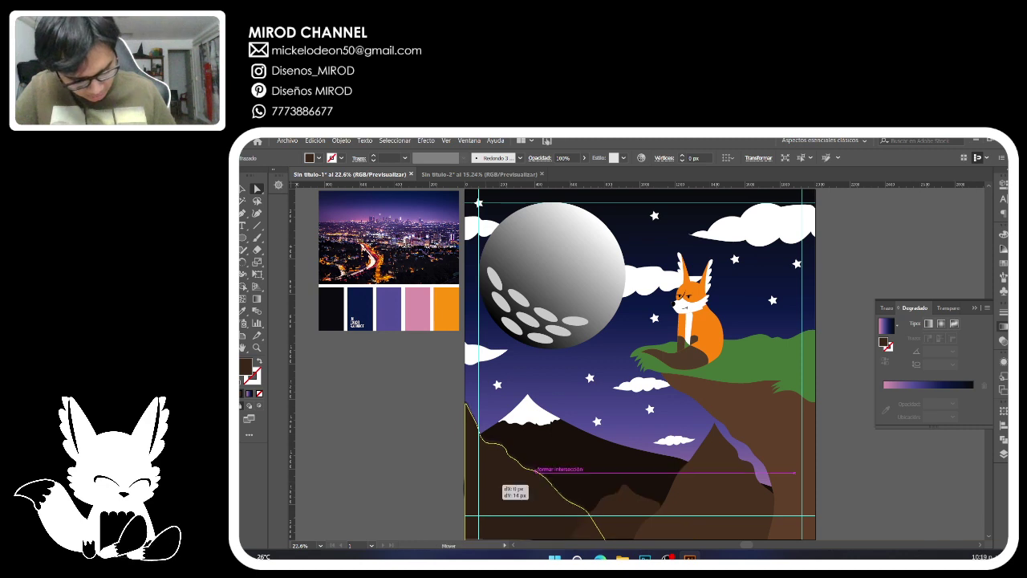
left_click(631, 511)
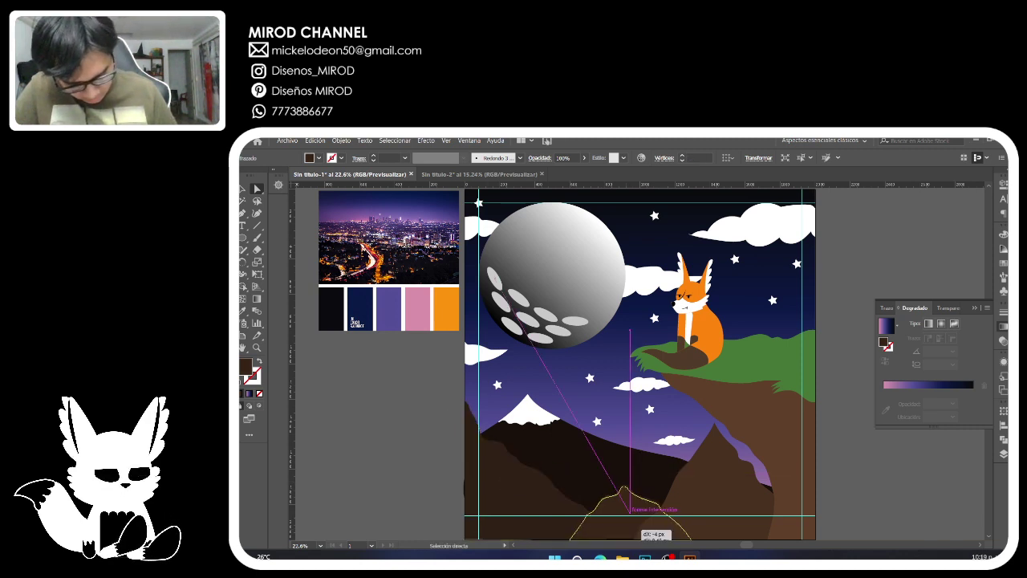
left_click(418, 457)
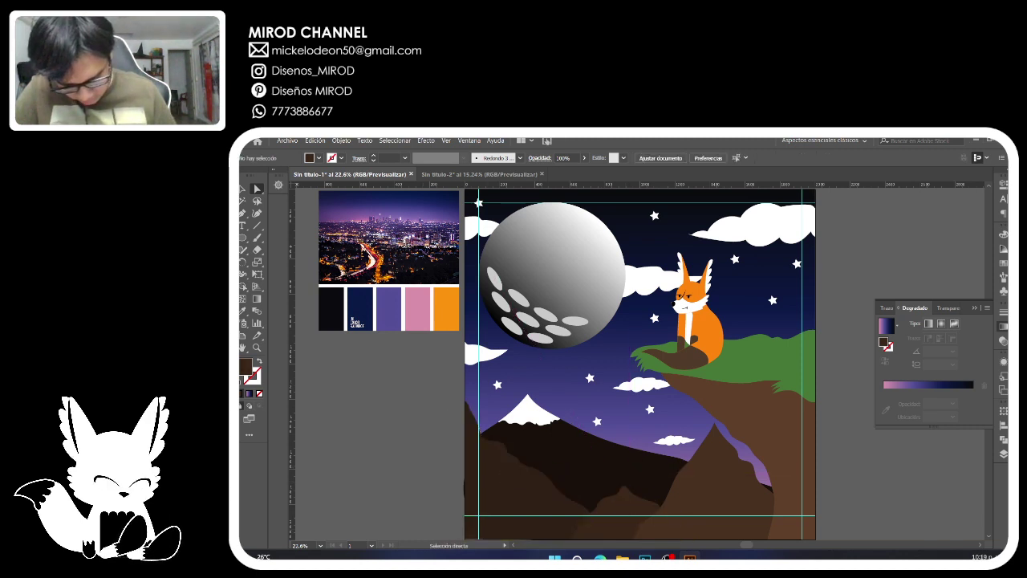
Nudge the brown cliff shape slightly left so its outer side lines up with the artboard edge.
left_click(791, 473)
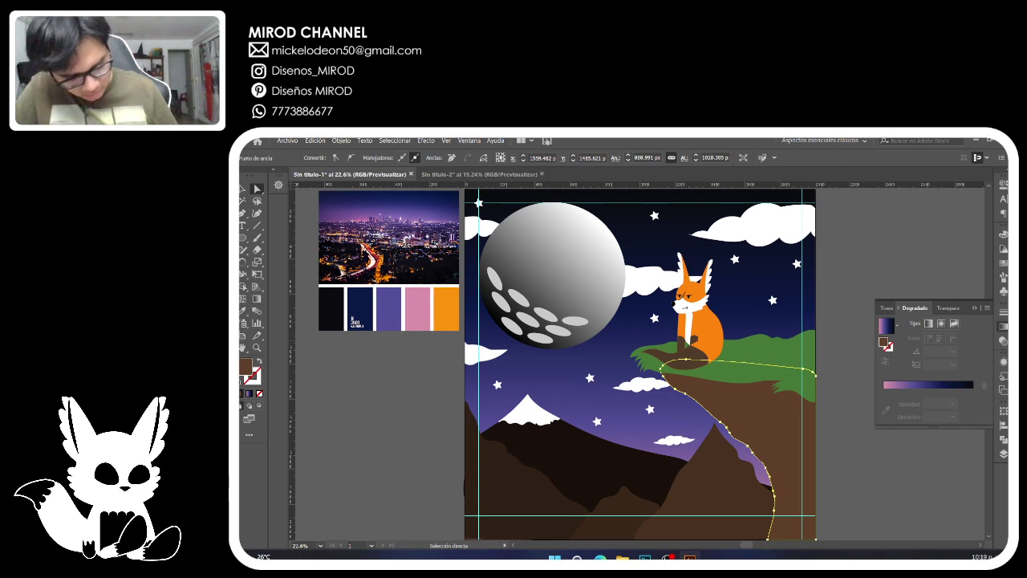
left_click(278, 184)
left_click(347, 529)
left_click(346, 529)
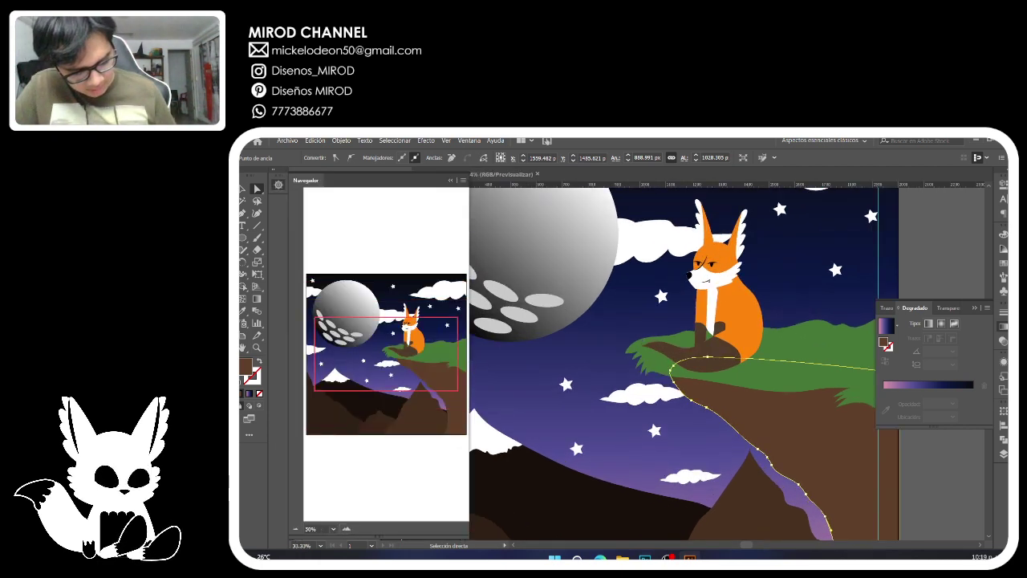
left_click_drag(388, 353, 437, 426)
left_click(754, 379)
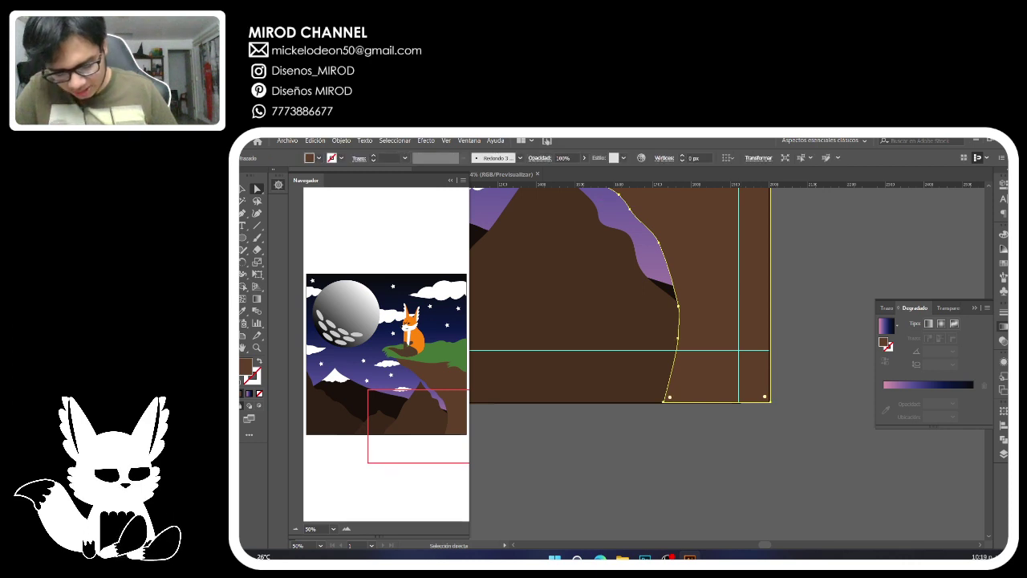
left_click_drag(440, 426, 425, 405)
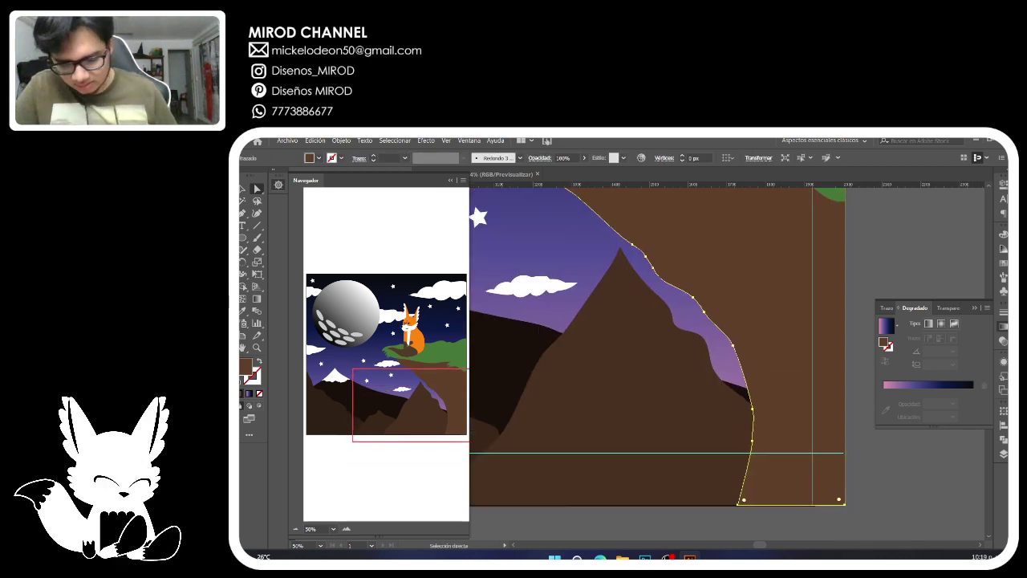
key("Left")
key("Left")
key("Left")
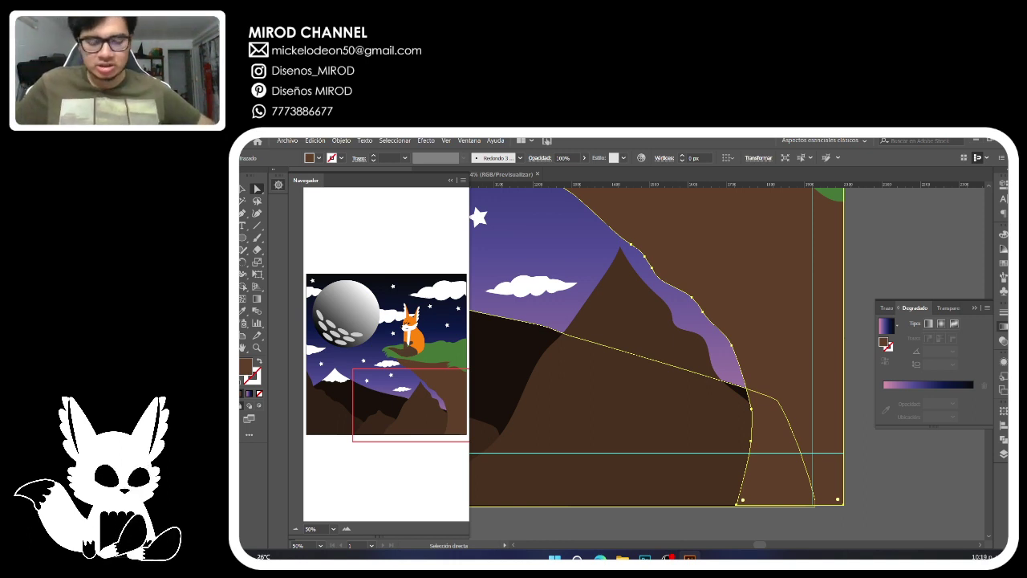
Examine the grass and each mountain shape in turn for alignment with the artboard's edges.
left_click_drag(425, 404, 452, 353)
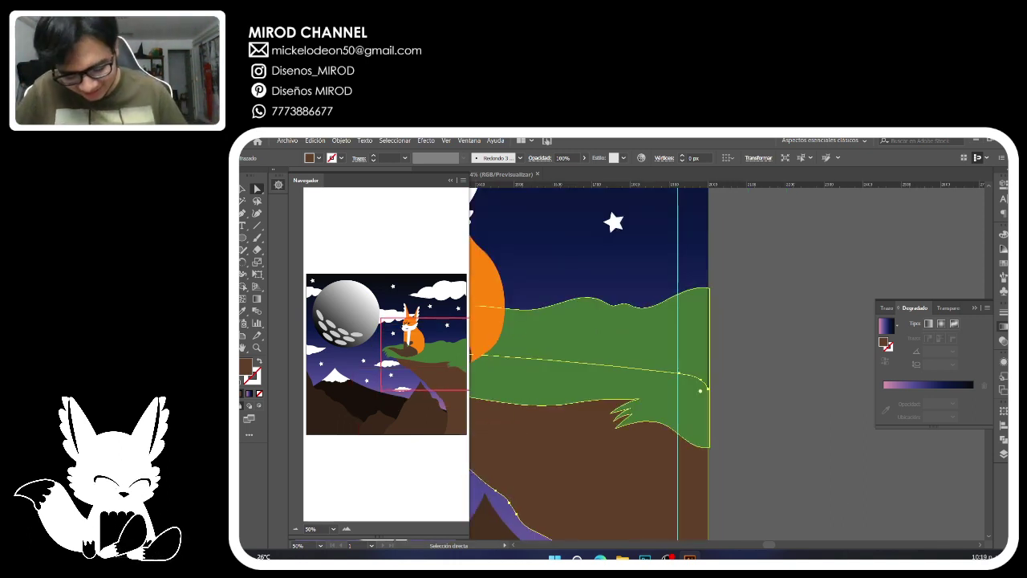
left_click(581, 357)
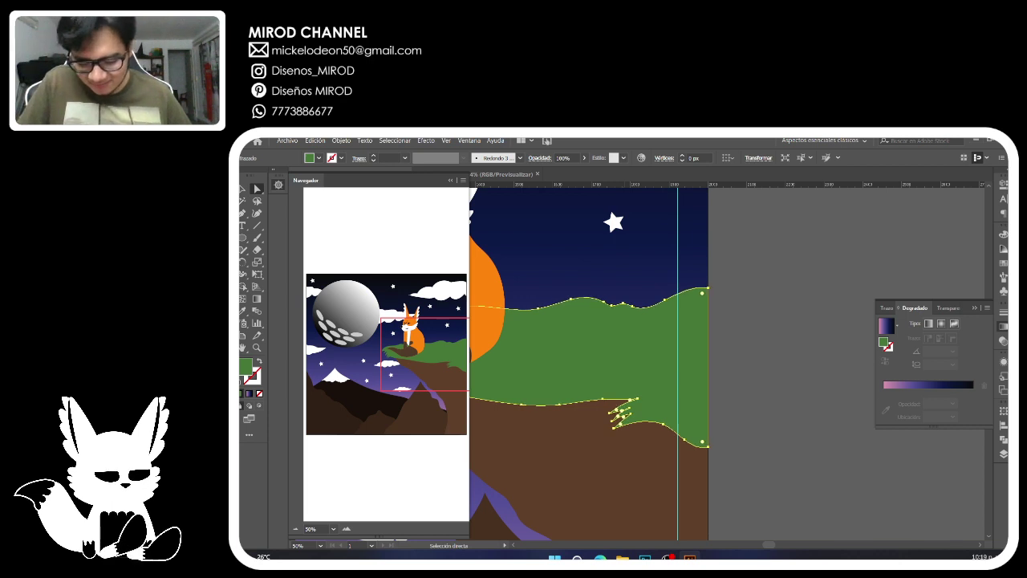
key("ctrl+shift+a")
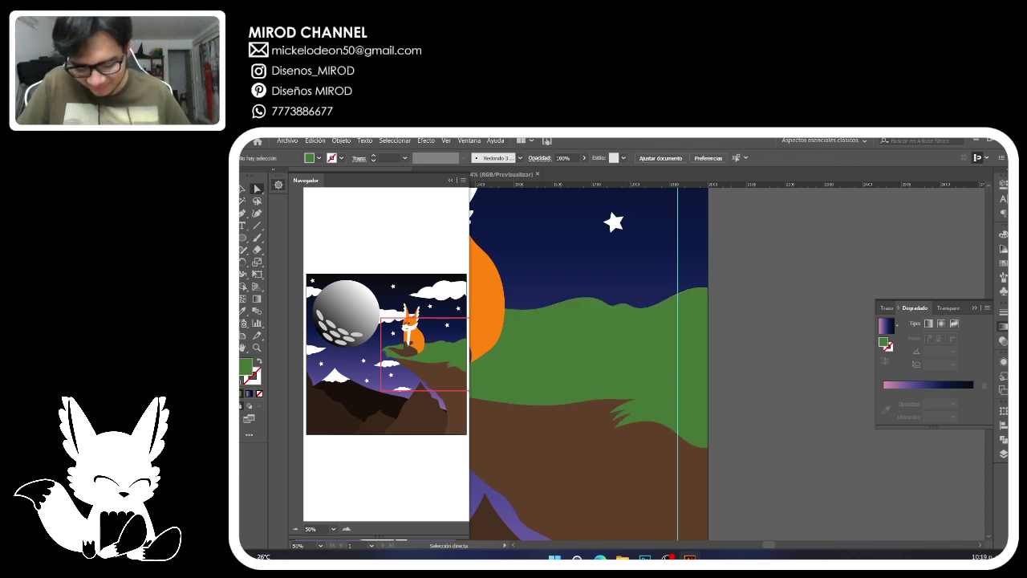
left_click_drag(451, 354, 424, 399)
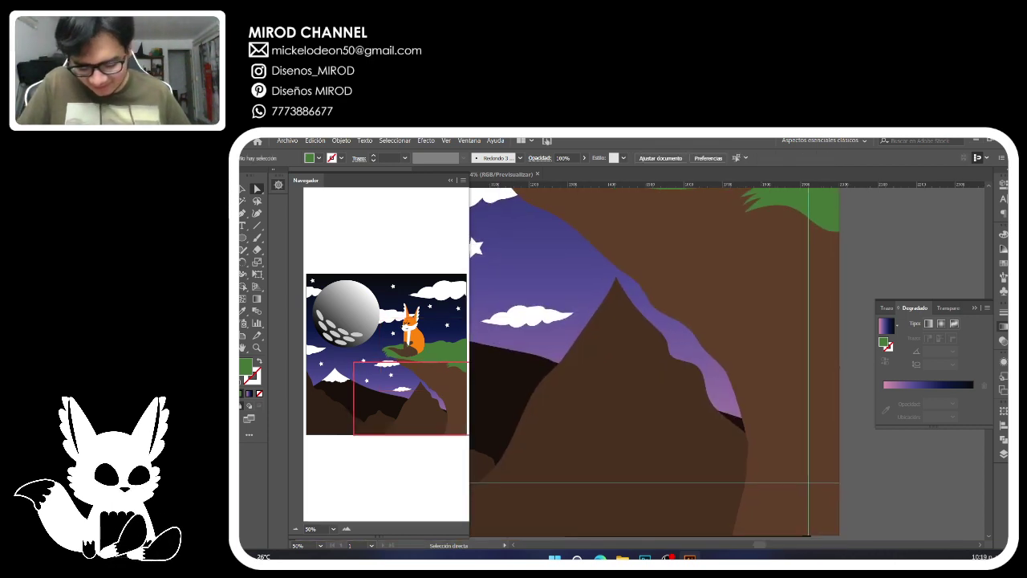
left_click(629, 408)
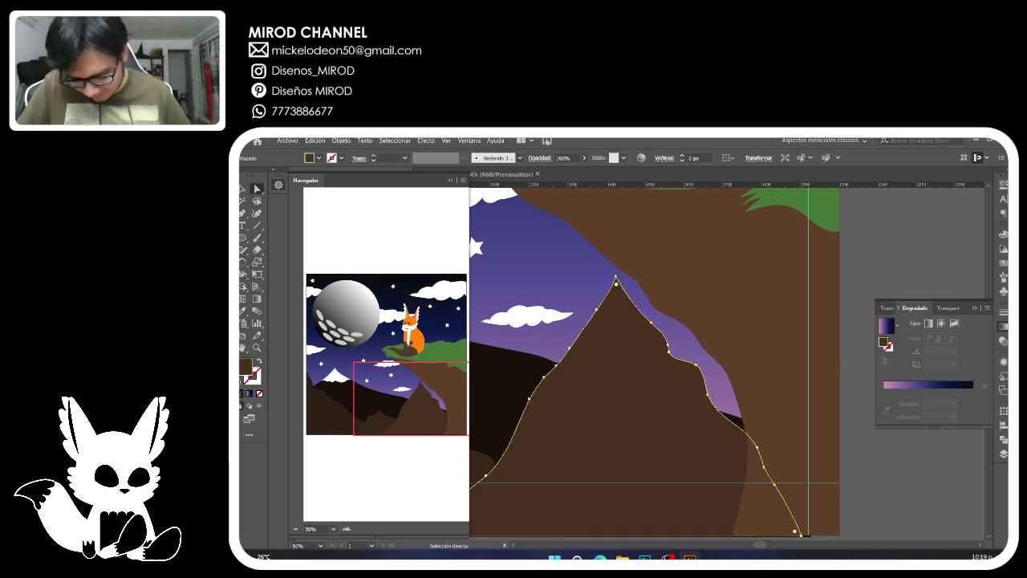
left_click(805, 531)
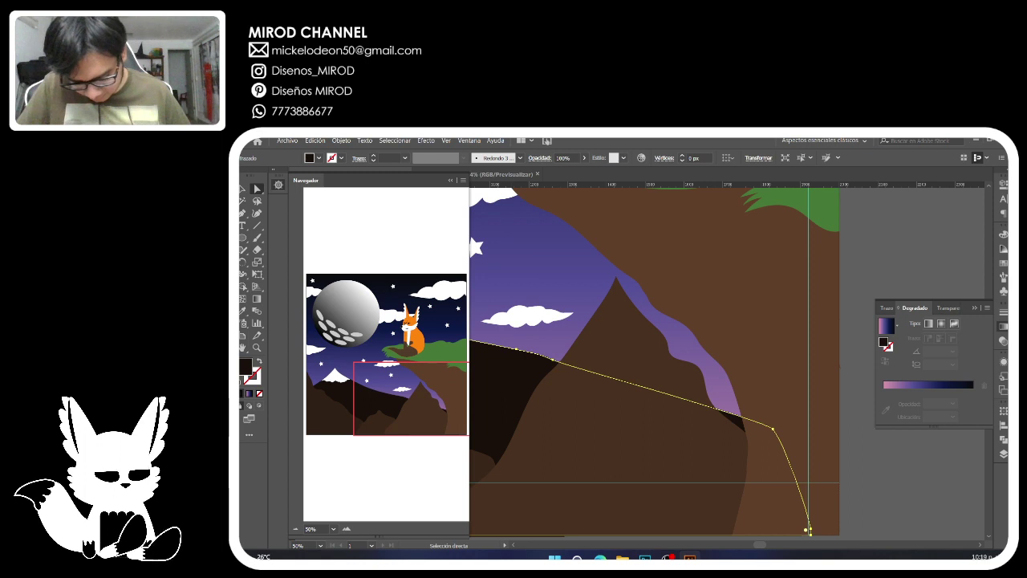
left_click_drag(486, 470, 638, 329)
left_click(638, 330)
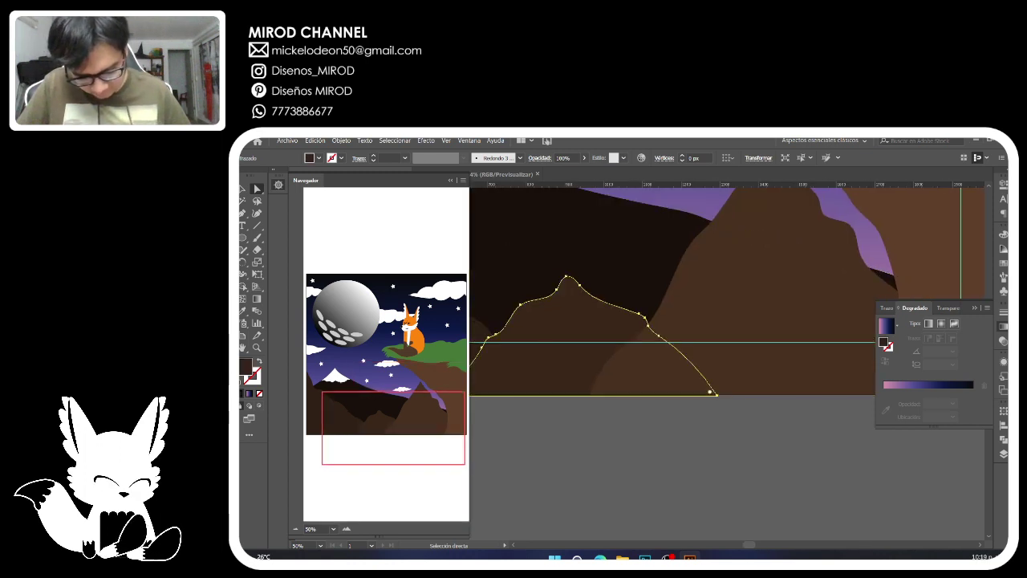
left_click(706, 449)
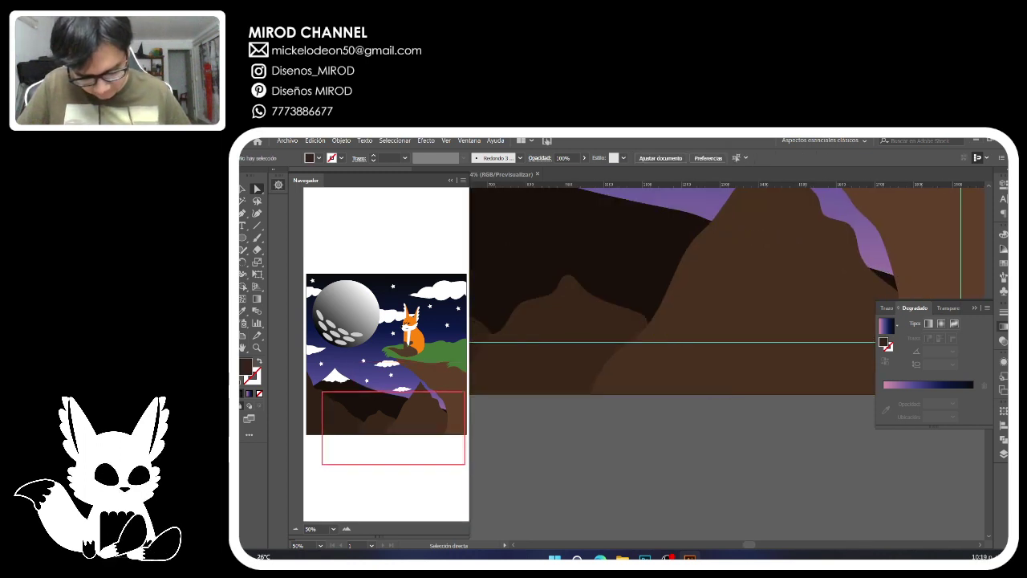
left_click_drag(706, 361, 804, 440)
left_click_drag(553, 377, 824, 377)
left_click(738, 385)
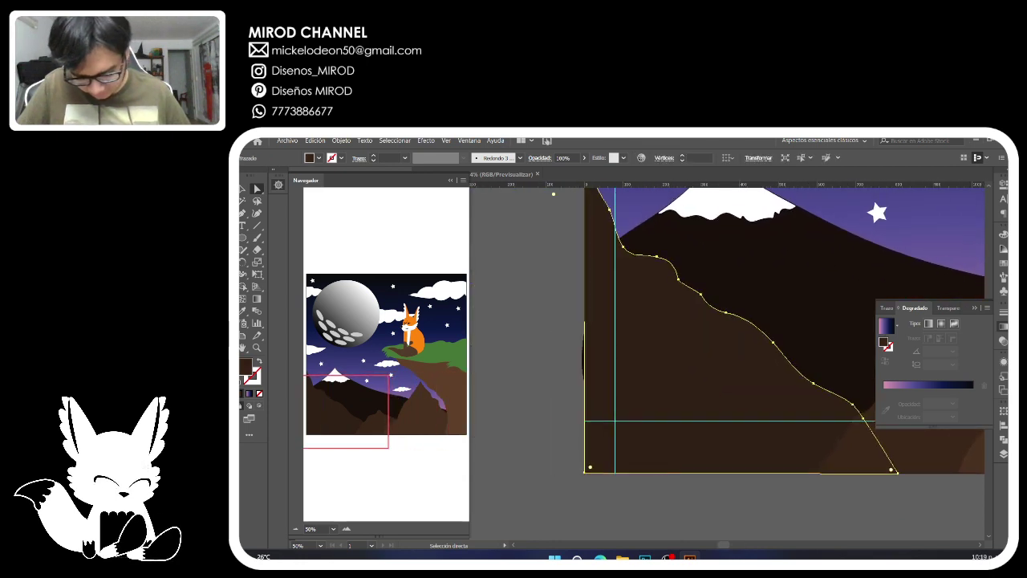
key("ctrl+shift+a")
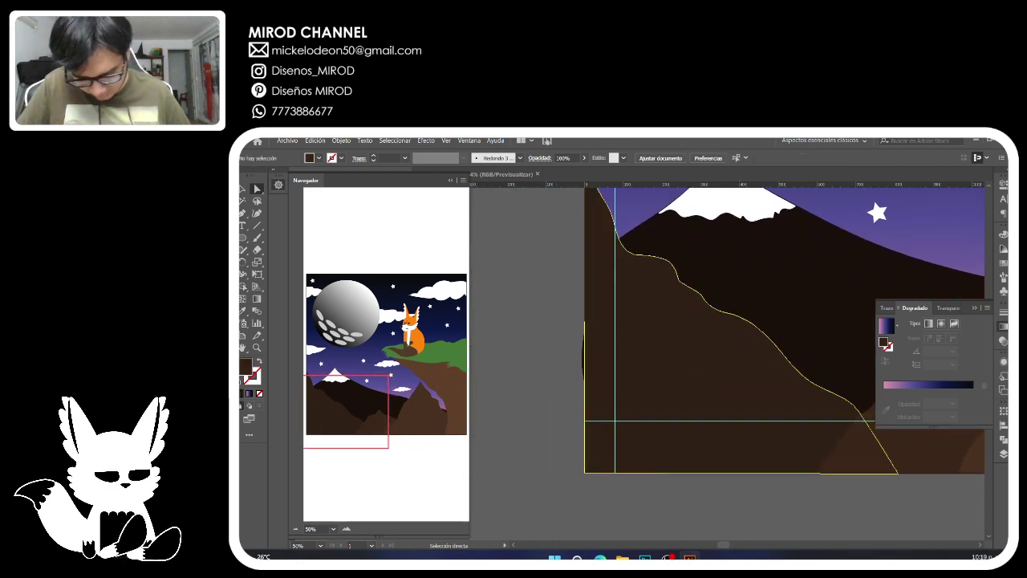
left_click(722, 385)
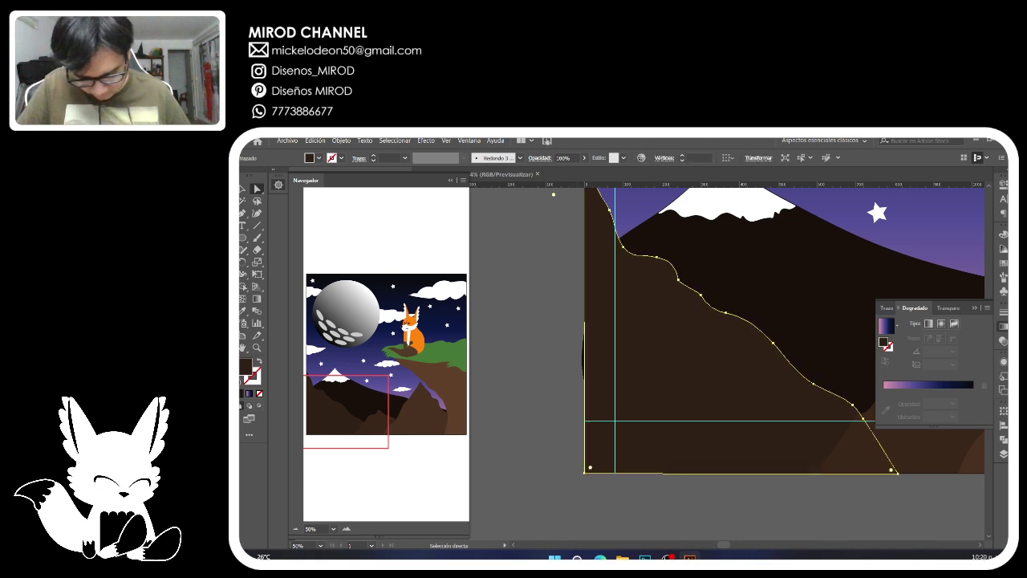
key("ctrl+shift+a")
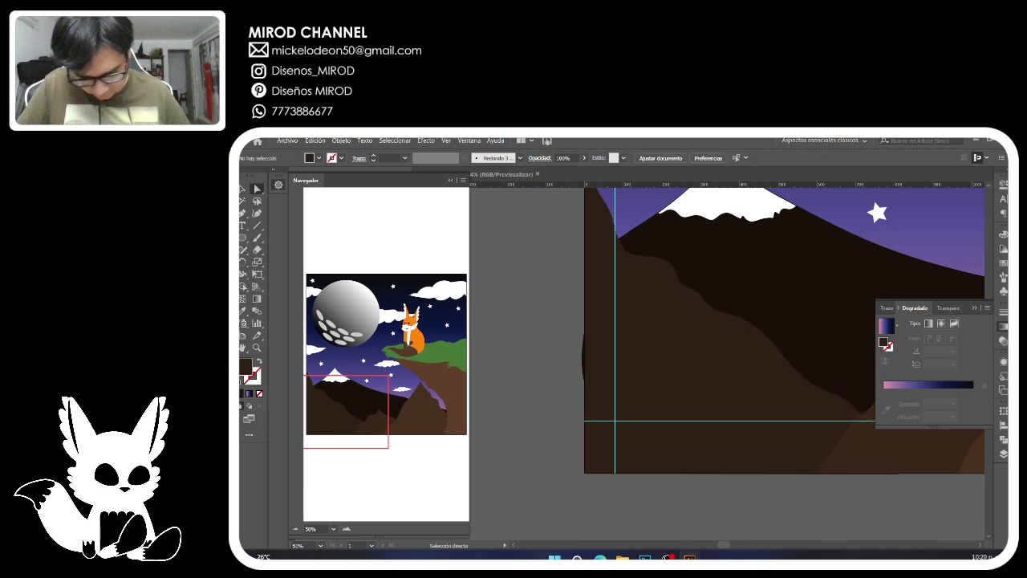
Try to pull the snow-capped mountain's bulging left outline inside the artboard by moving two of its anchor points.
left_click(673, 261)
left_click(710, 261)
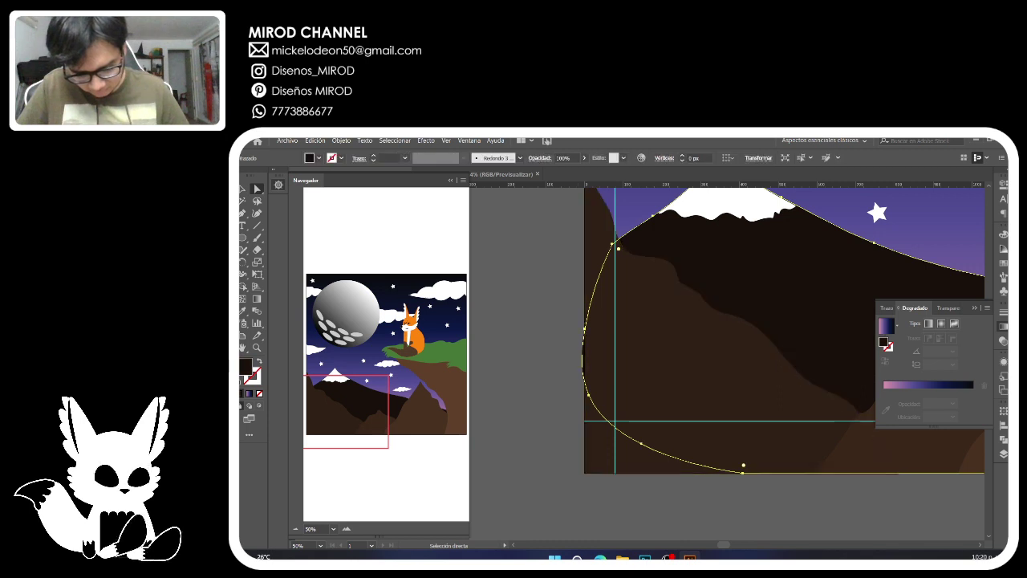
left_click_drag(584, 327, 608, 338)
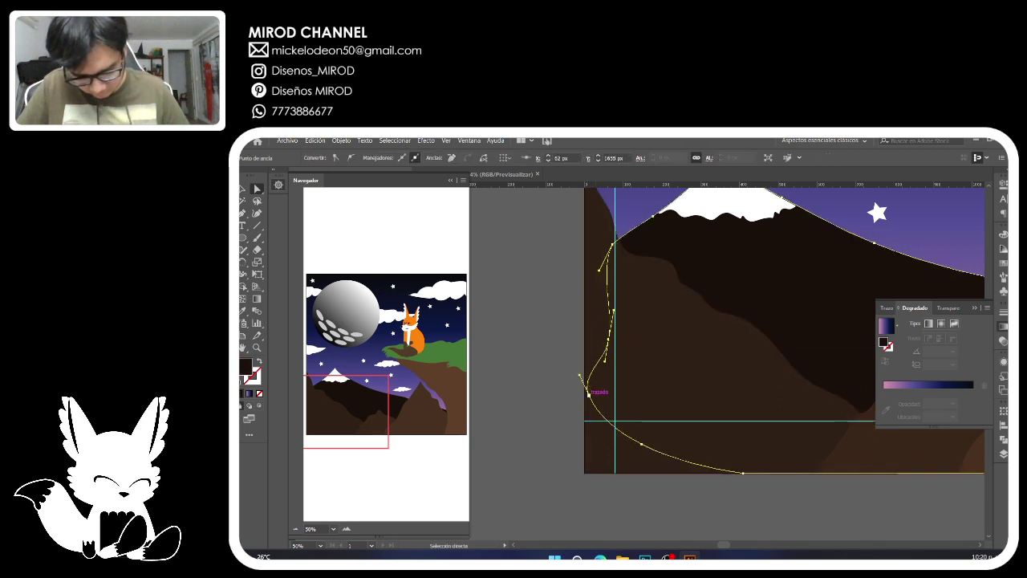
left_click_drag(588, 394, 600, 422)
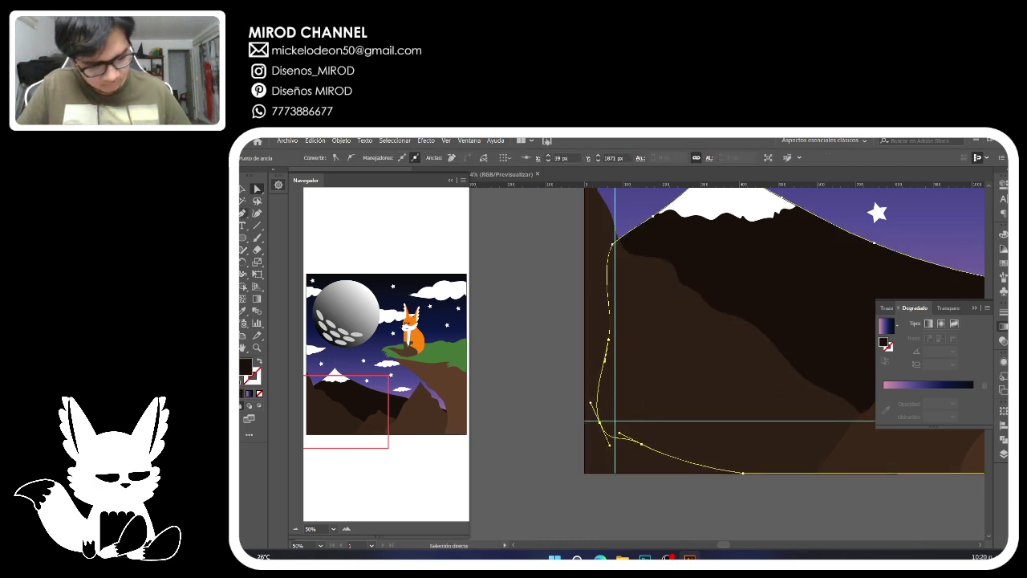
Delete the three extra anchor points along the snow-capped mountain's lower left curve.
left_click(243, 213)
left_click(641, 444)
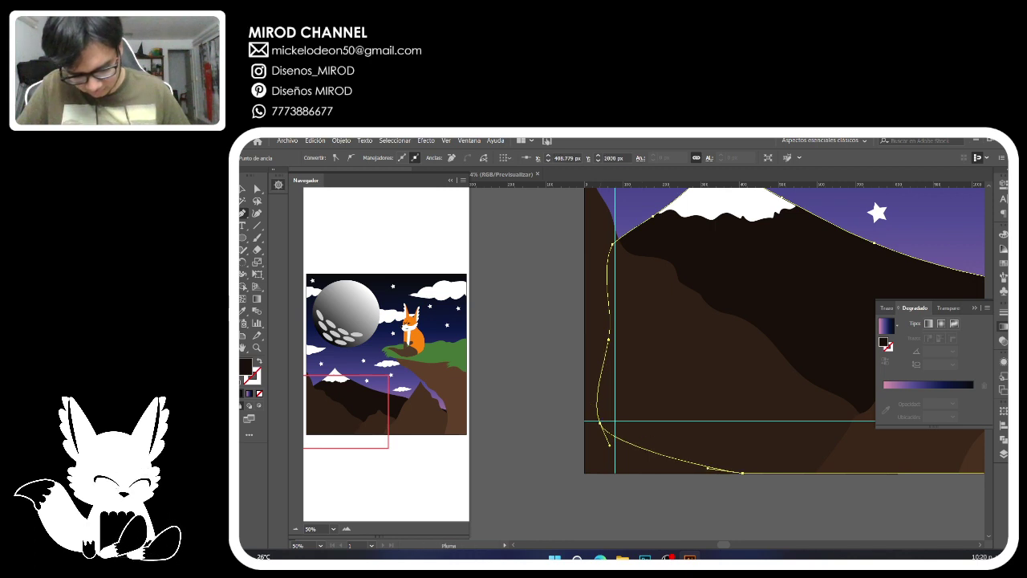
left_click(600, 422)
left_click(609, 339)
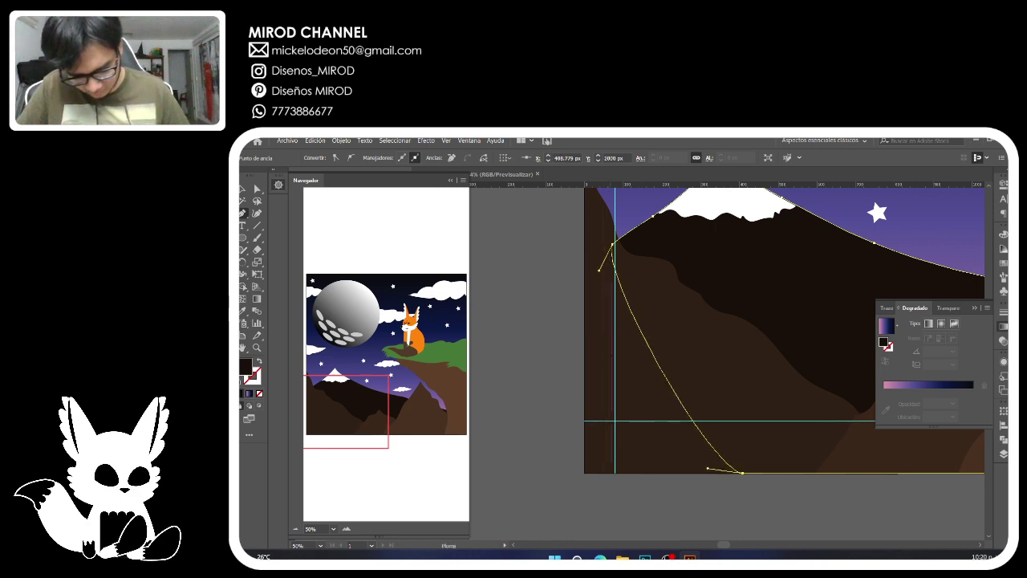
Move the snow-capped mountain's bottom-left anchor point to X 83 px on the artboard's bottom edge.
key("a")
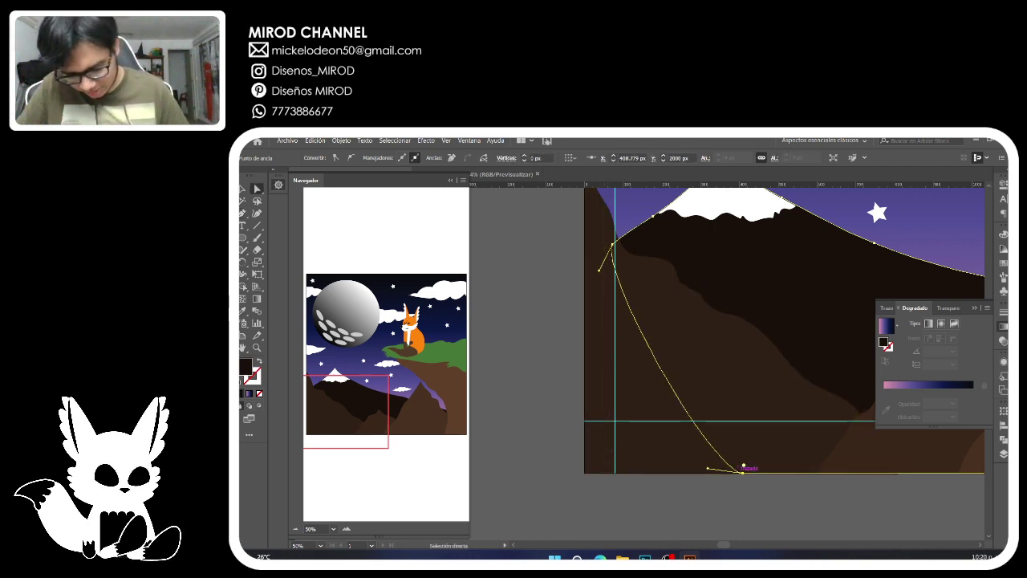
left_click_drag(743, 471, 616, 467)
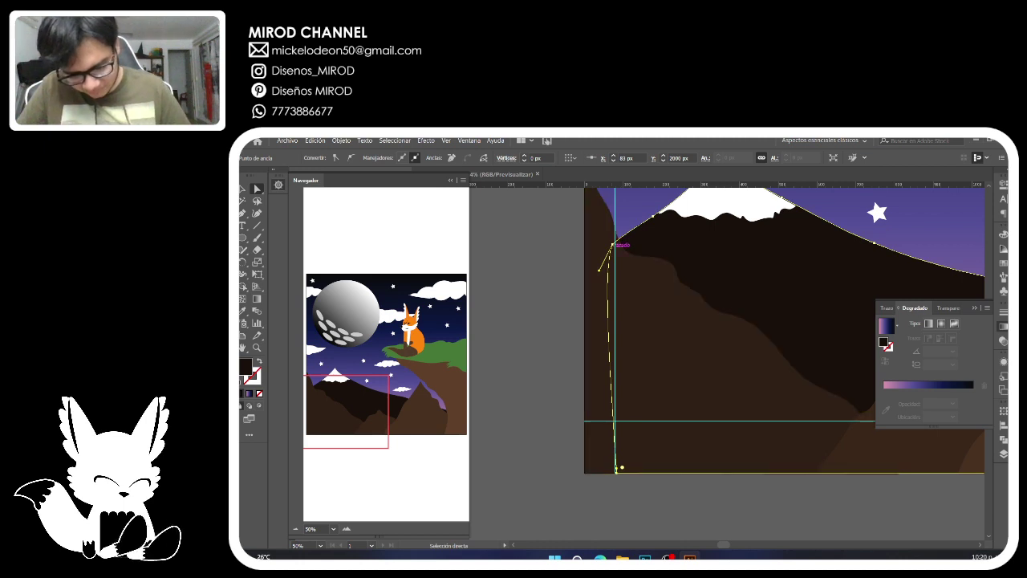
Undo the recent anchor-point edits along the snow-capped mountain's left edge.
left_click_drag(616, 244, 619, 243)
key("ctrl+z")
key("ctrl+z")
key("ctrl+z")
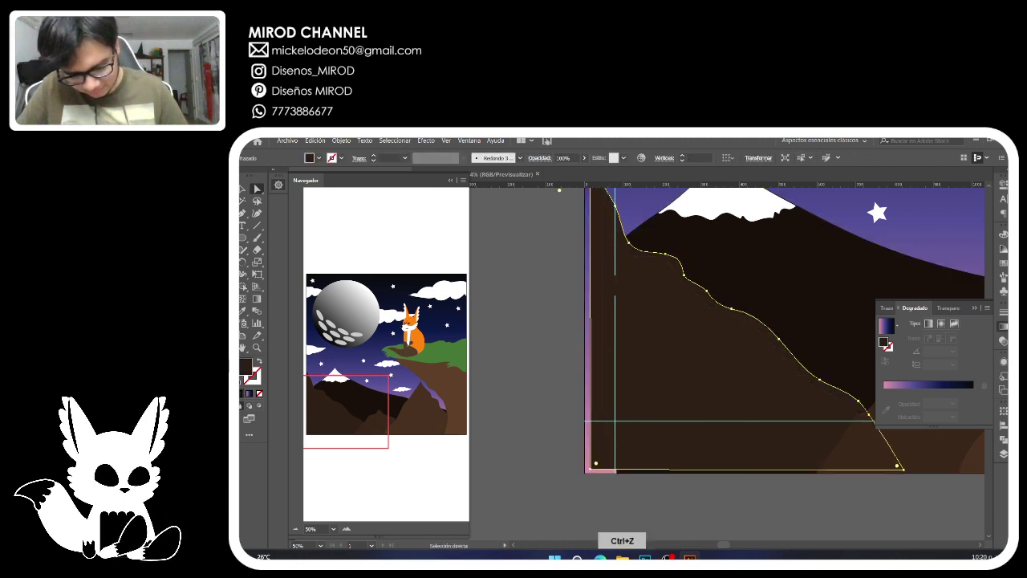
key("ctrl+z")
key("ctrl+z")
key("ctrl+z")
Straighten the snow-capped mountain's left edge by placing its upper-left anchor at about X 80, Y 1418 px and its bottom-left one at X 78, Y 2001 px.
left_click_drag(615, 242, 616, 248)
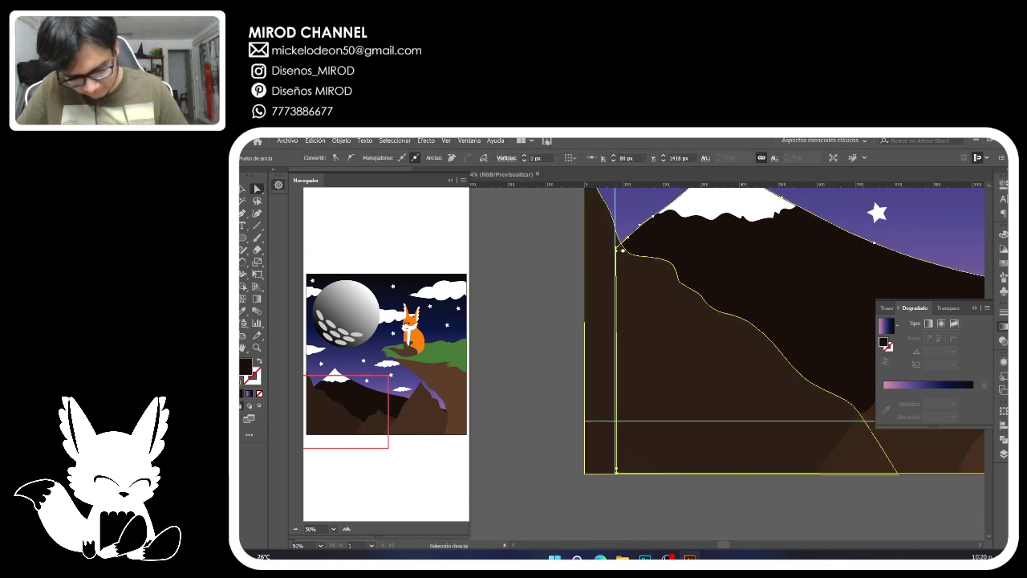
left_click_drag(616, 471, 615, 470)
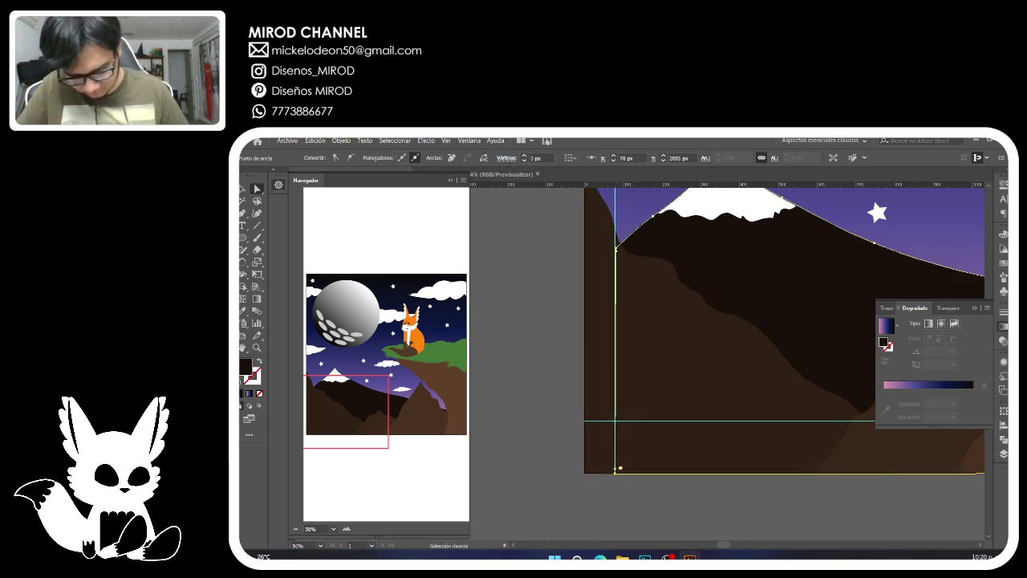
key("ctrl+shift+a")
key("ctrl+0")
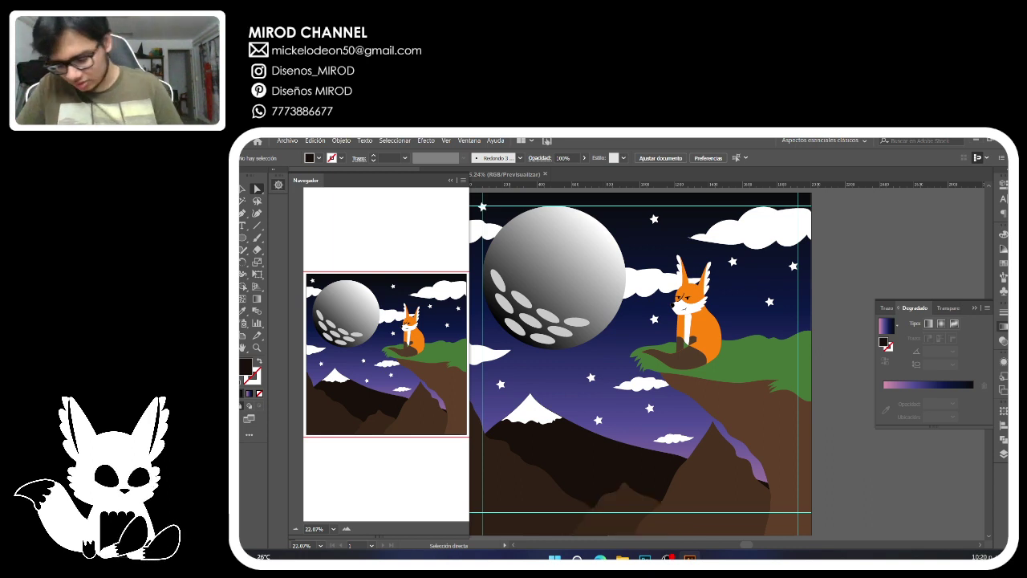
Delete the tiny stray path lying near the artboard's bottom edge in layer Capa 7.
left_click(1002, 456)
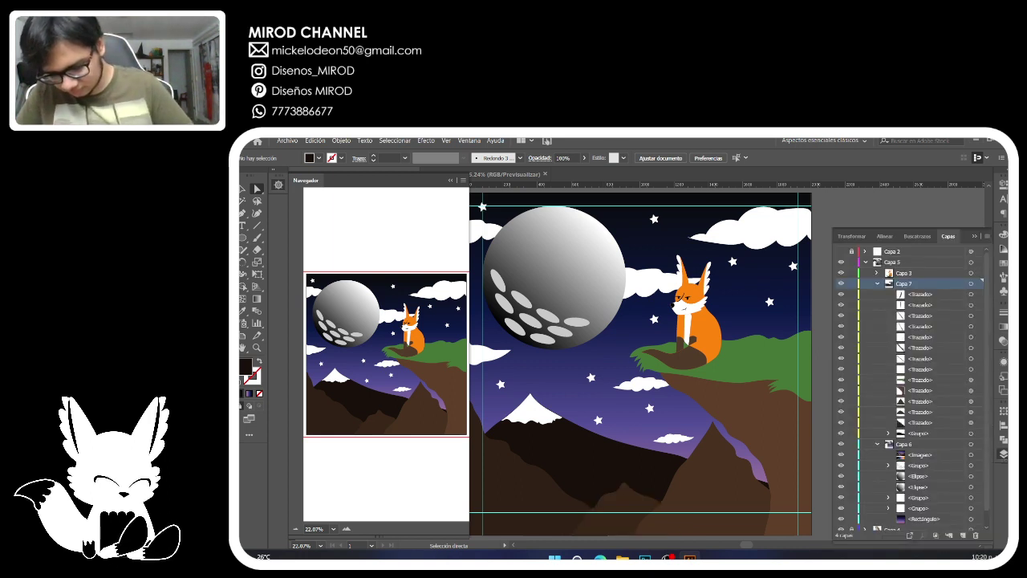
left_click(971, 368)
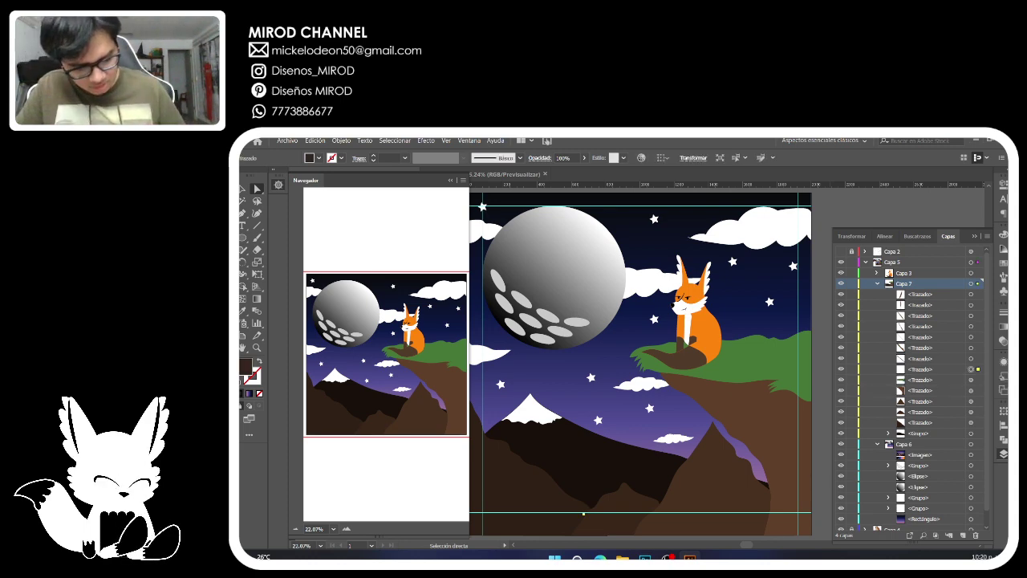
left_click(278, 185)
key("Delete")
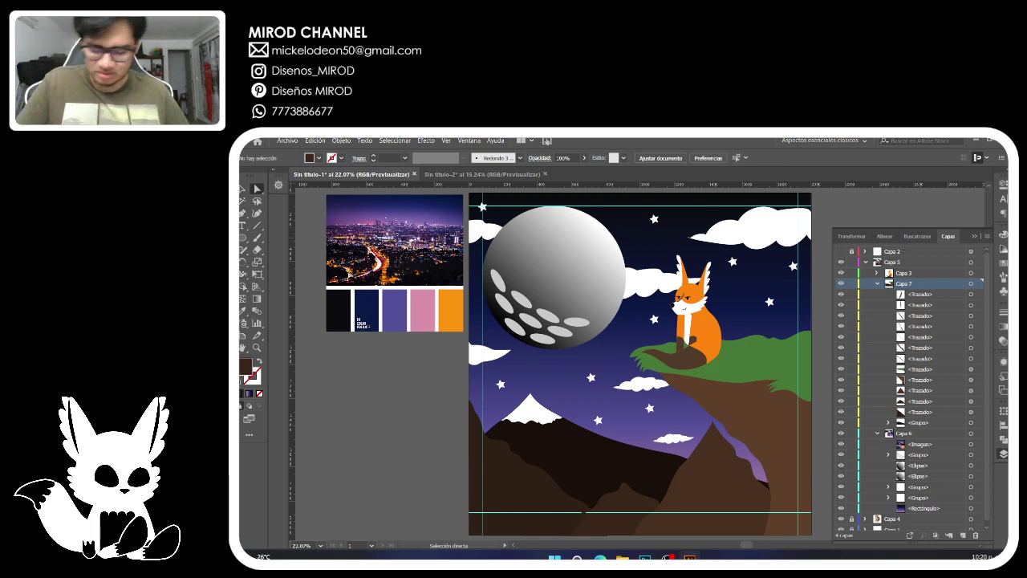
Group all the brown crack lines on the cliff in layer Capa 7.
left_click(971, 358)
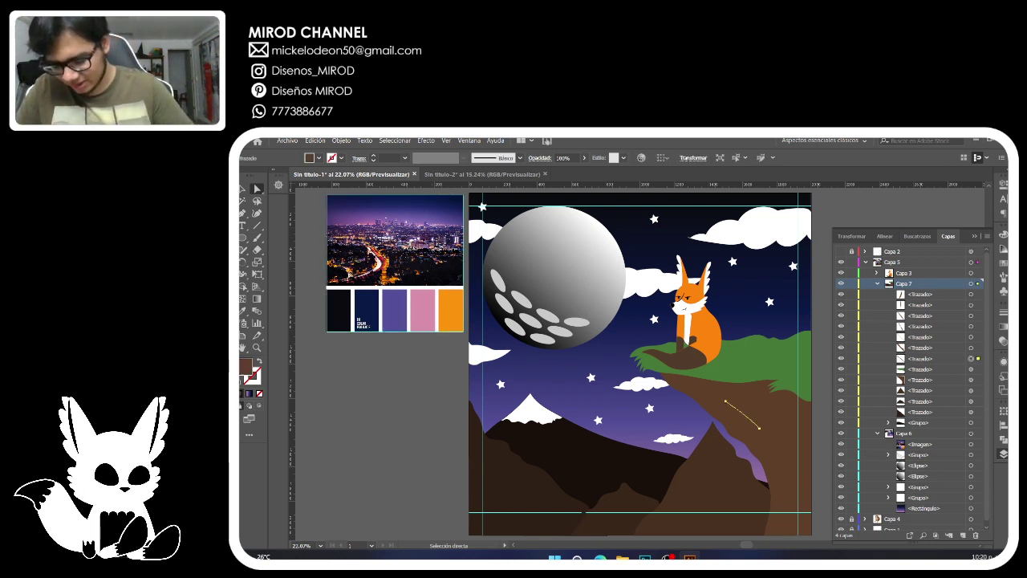
left_click(970, 348, "shift")
left_click(971, 337, "shift")
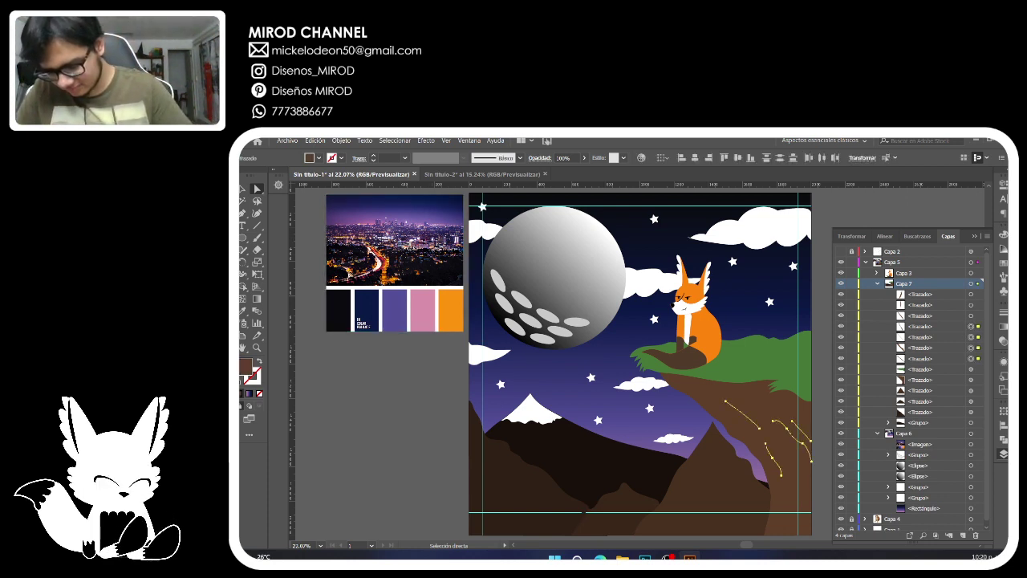
left_click(971, 305, "shift")
left_click(971, 294, "shift")
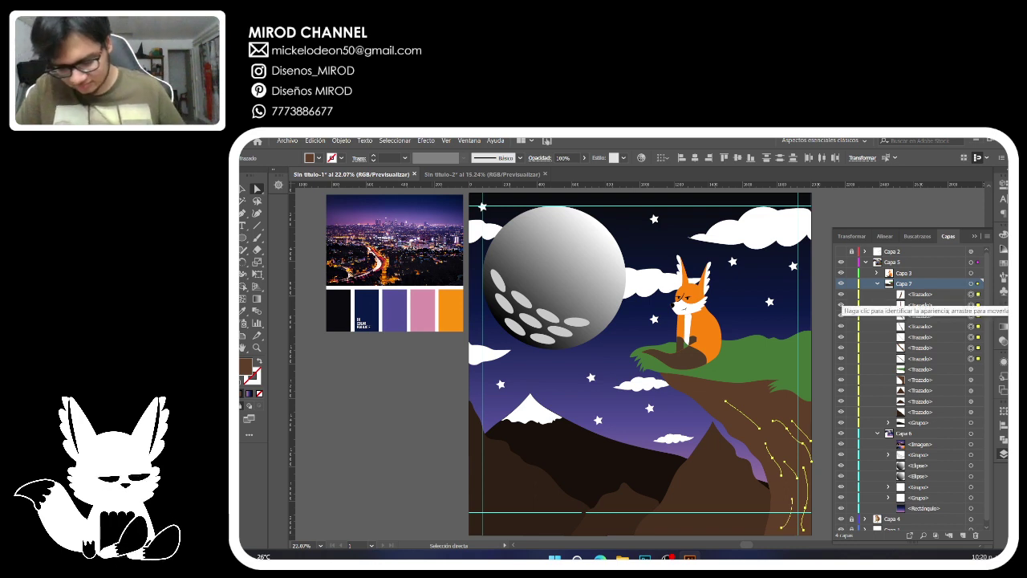
key("ctrl+g")
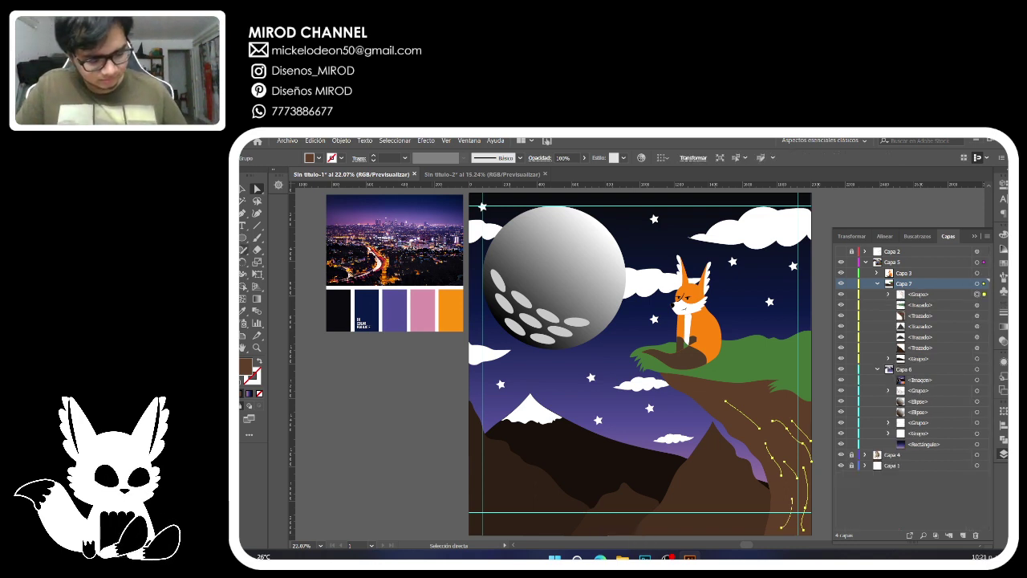
Thicken the middle of the cliff's uppermost crack line with the Width tool so the stroke tapers toward both ends.
left_click(401, 449)
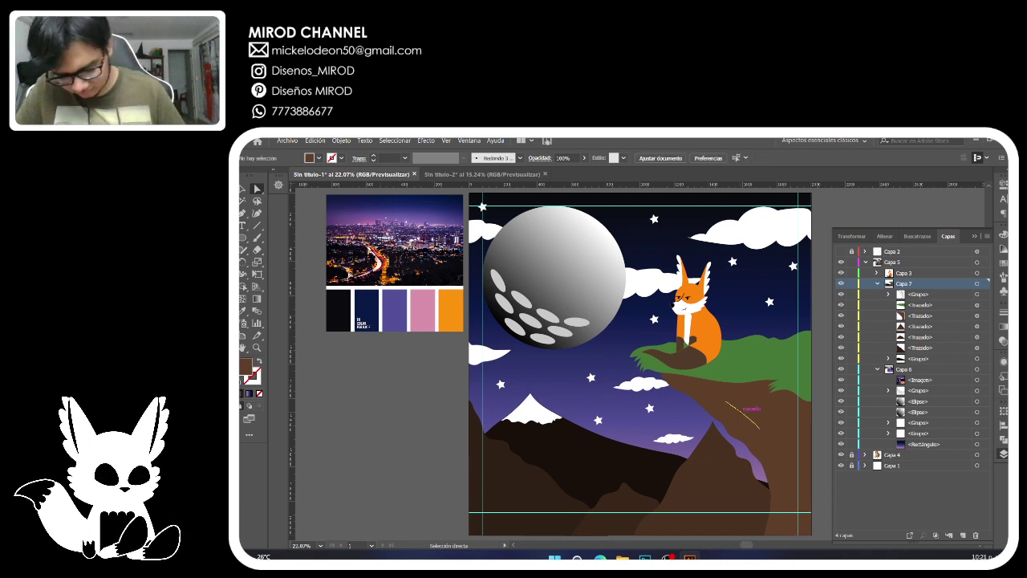
left_click(742, 413)
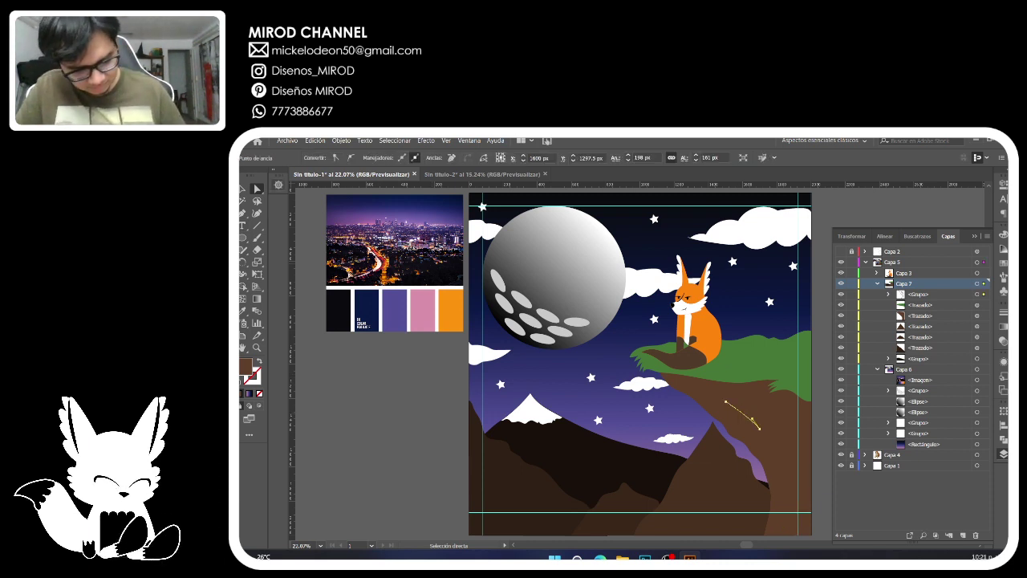
left_click(278, 185)
left_click(347, 529)
left_click(346, 529)
left_click(347, 528)
left_click(347, 529)
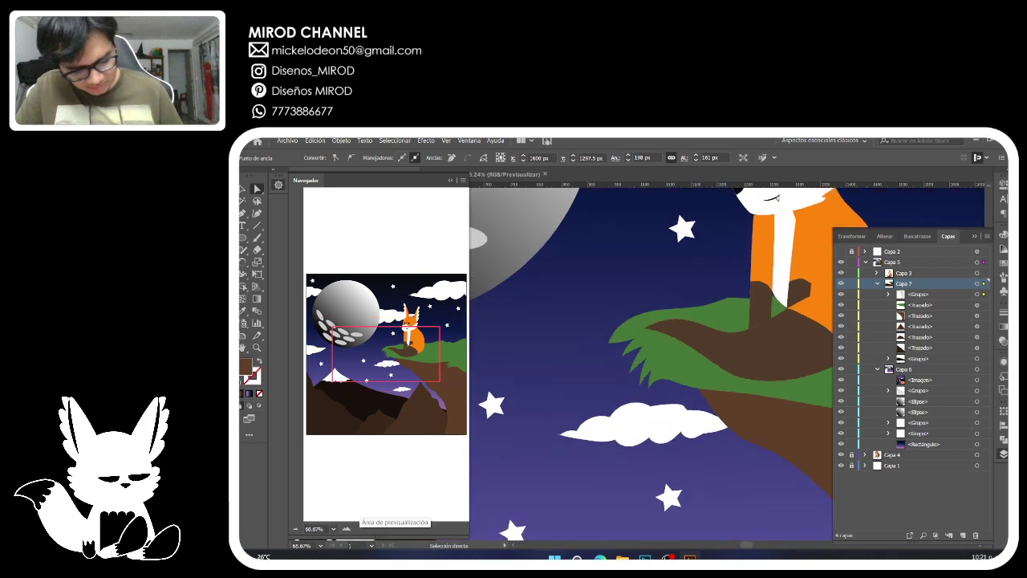
left_click_drag(418, 379, 432, 379)
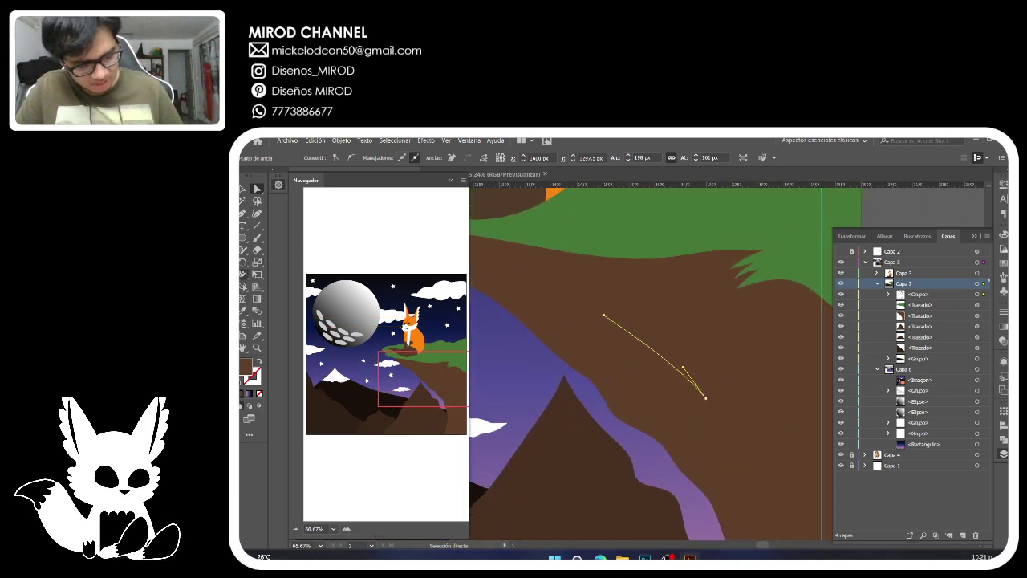
left_click(243, 274)
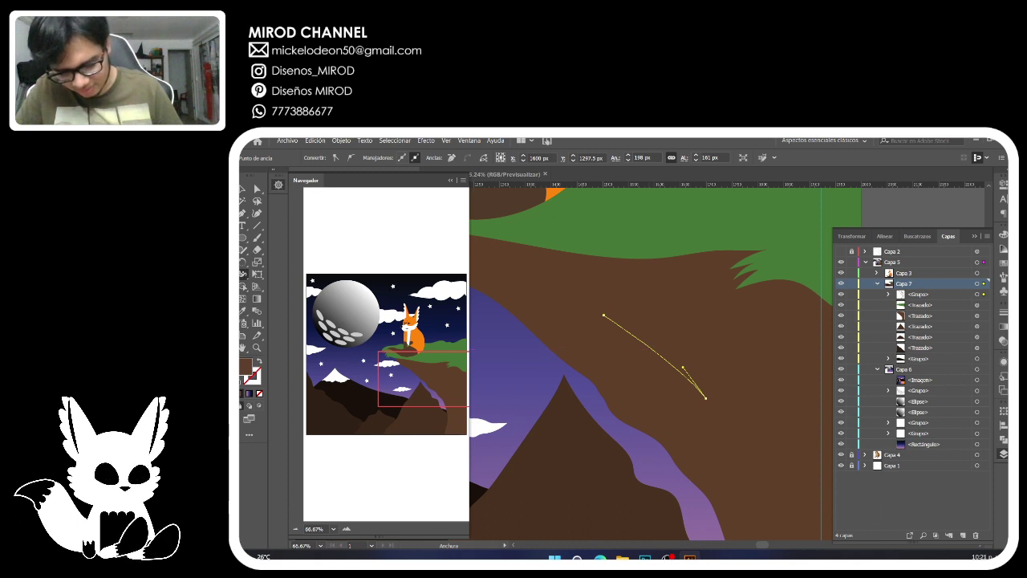
left_click(888, 294)
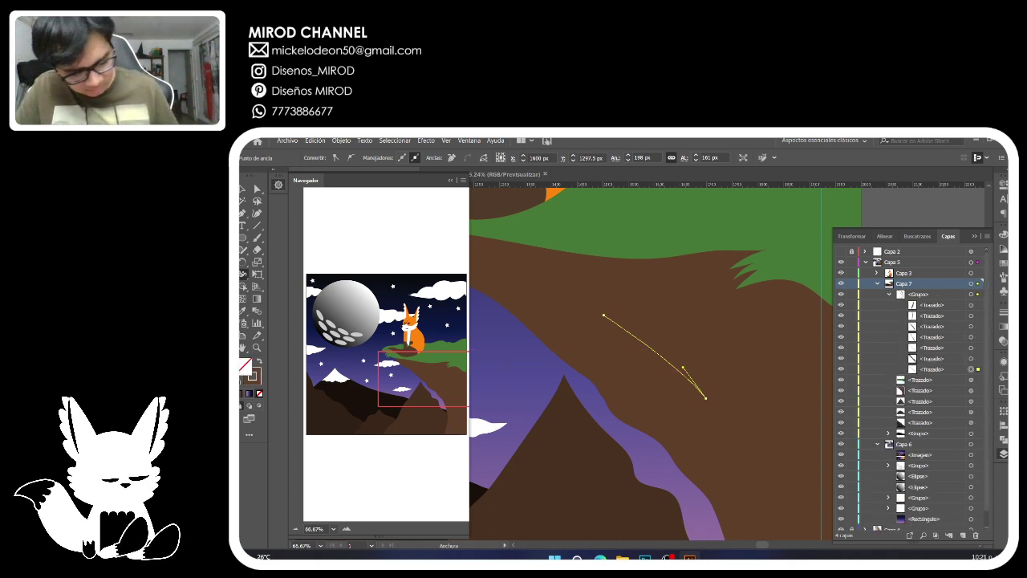
left_click_drag(653, 350, 655, 347)
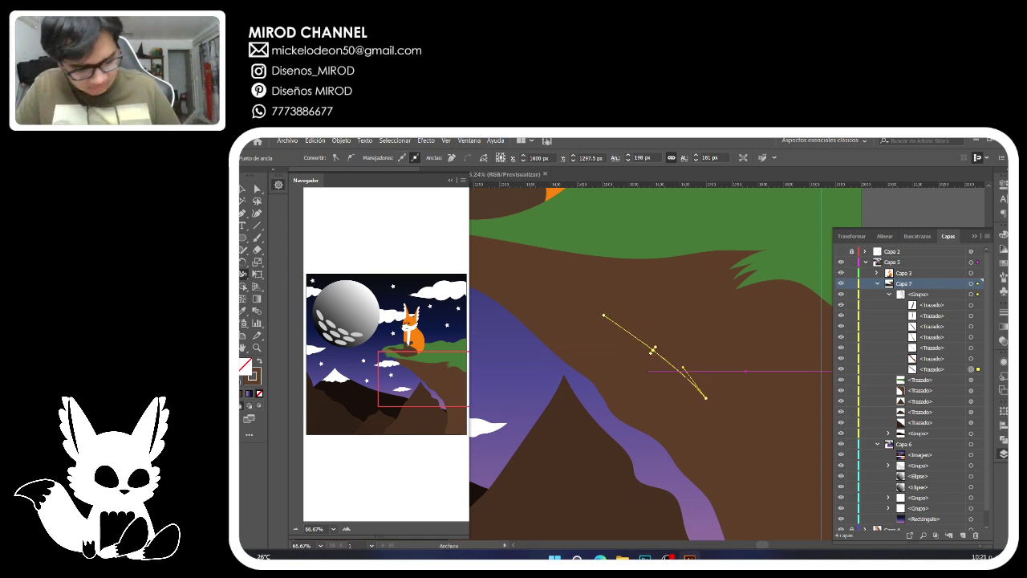
Set the stroke colour of the cliff's uppermost crack line to 4C3327.
double_click(253, 376)
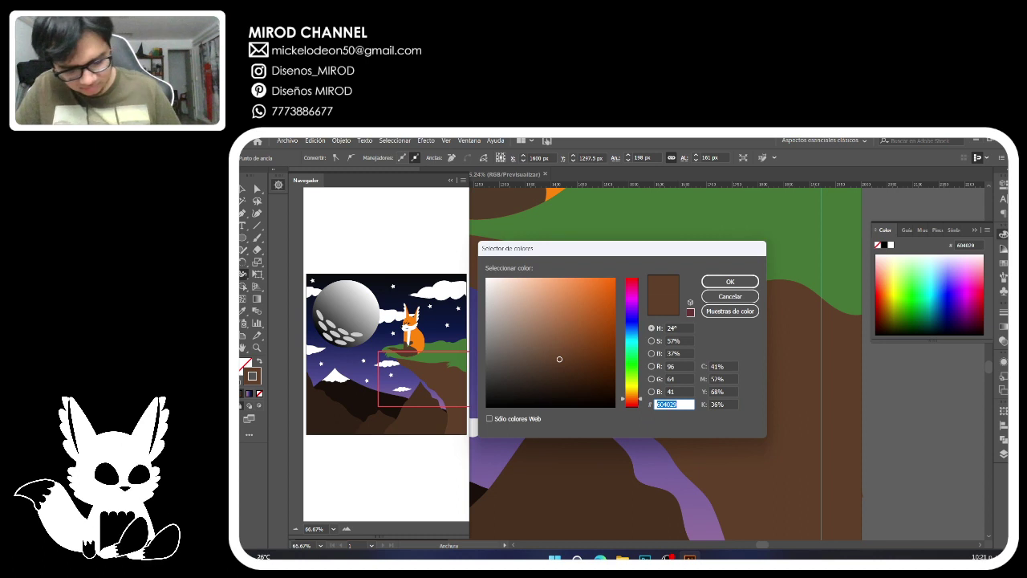
type("4C3327")
left_click(730, 281)
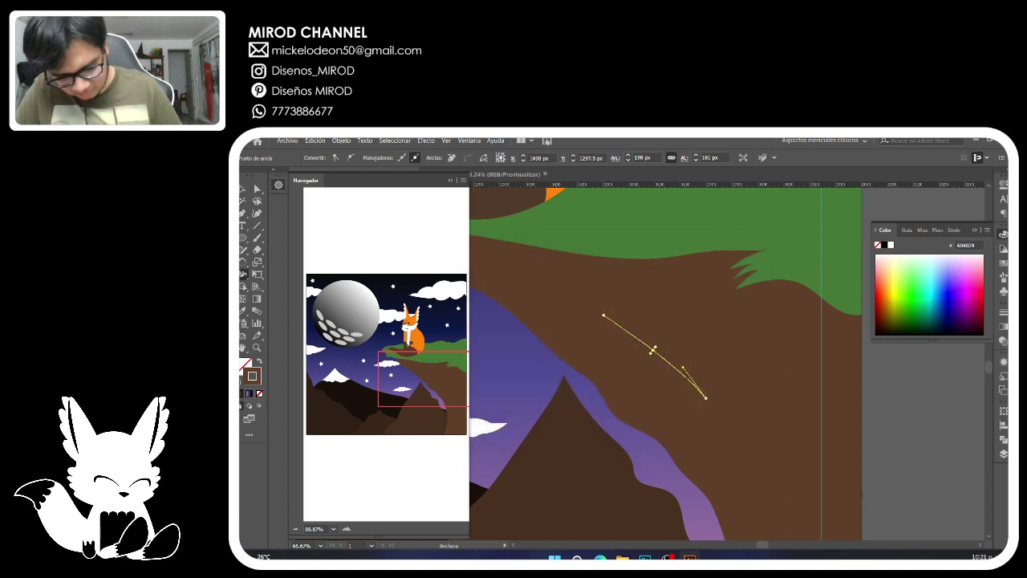
key("a")
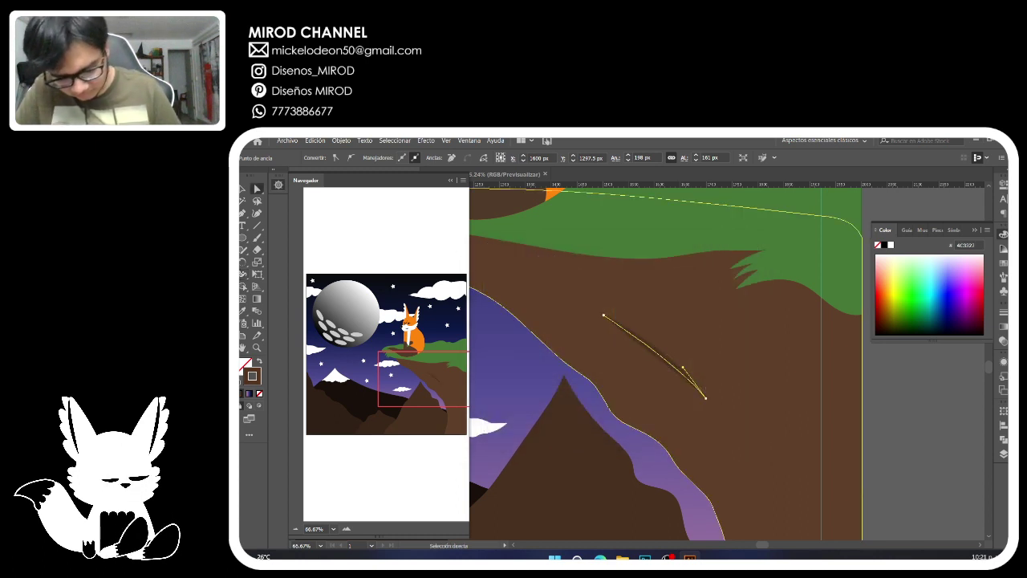
Move the lower end anchor of the wavy crack line near the cliff's right side onto the artboard's right edge.
key("F7")
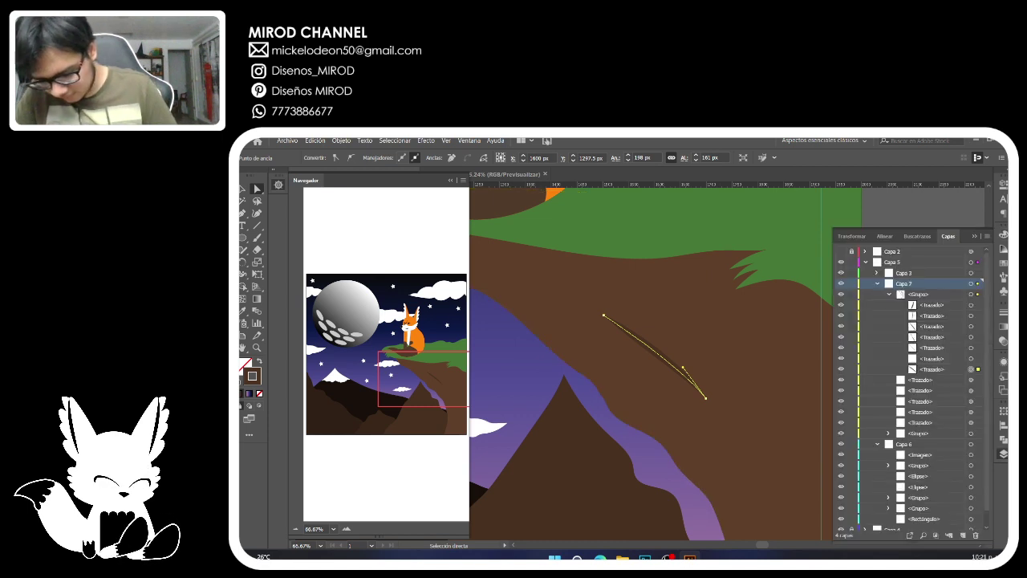
left_click(970, 358)
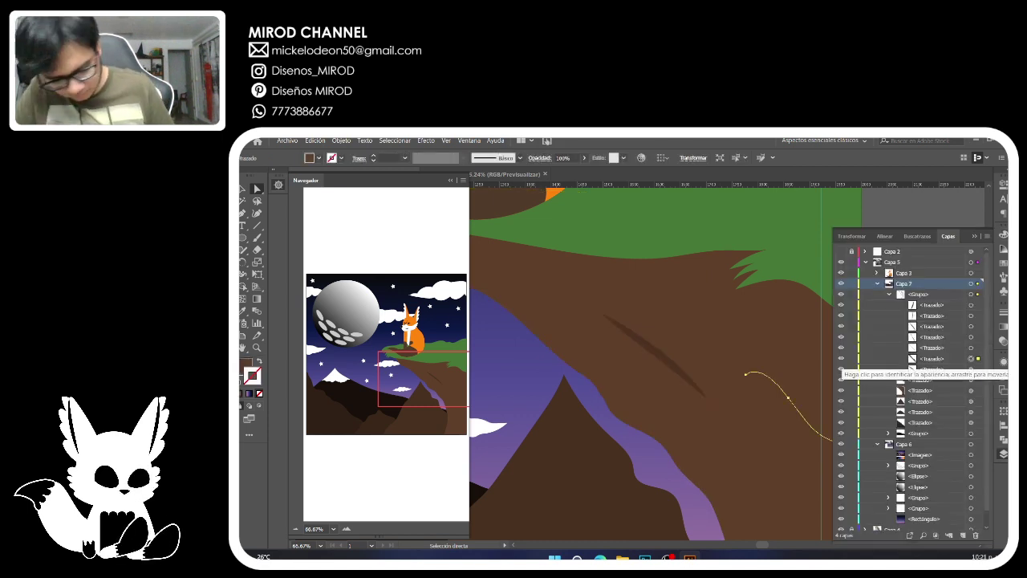
left_click_drag(427, 371, 448, 378)
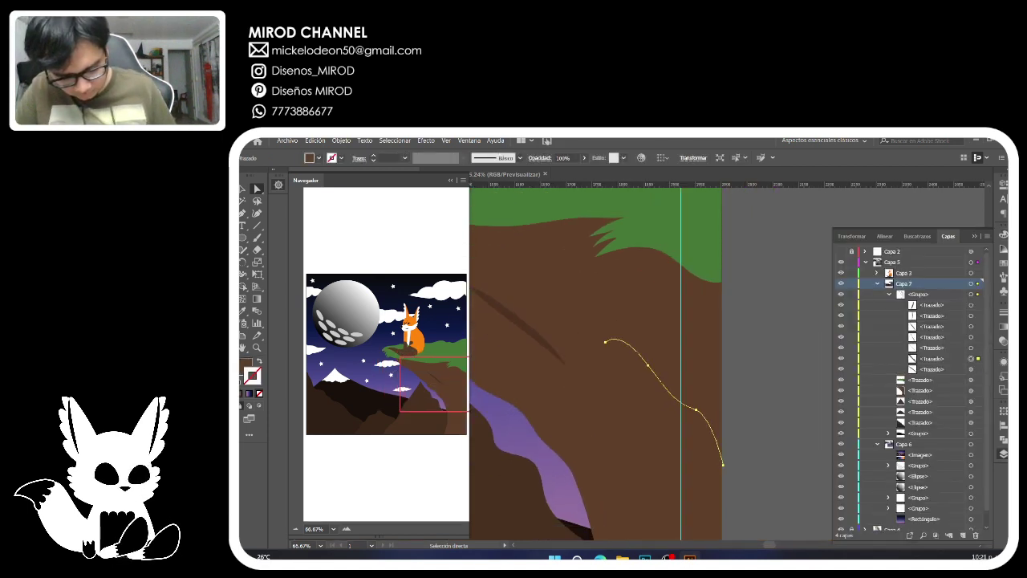
left_click_drag(722, 464, 721, 467)
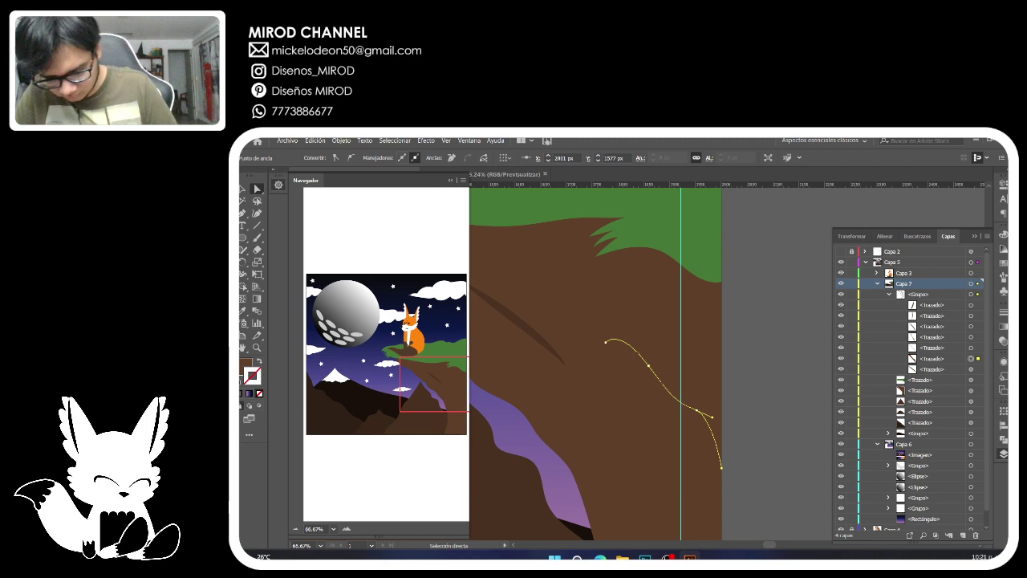
Show the sketch layer Capa 2 and reshape the wavy crack line's anchors and handles to follow the sketched crack.
left_click(841, 251)
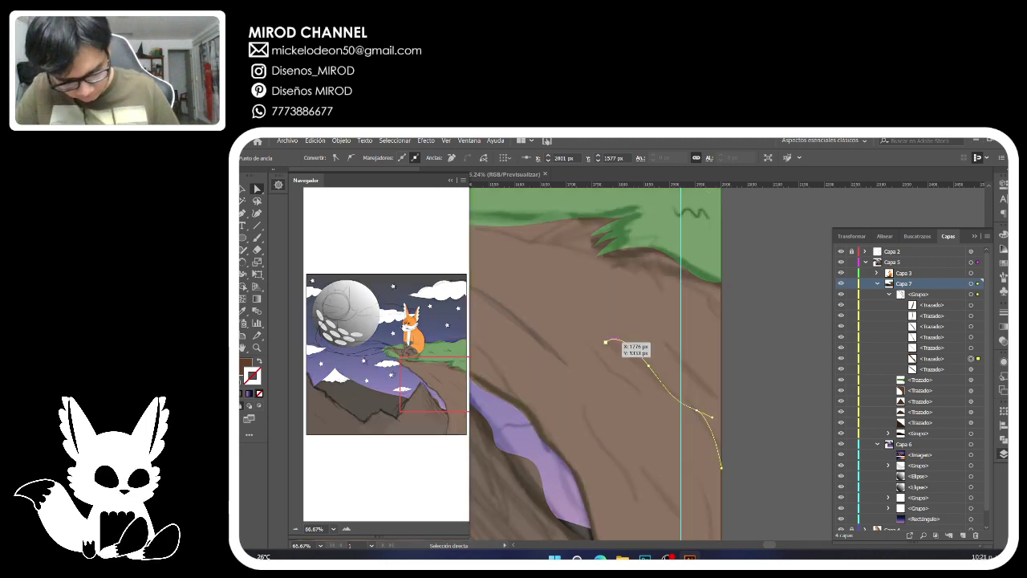
left_click(606, 342, "shift")
left_click(606, 342)
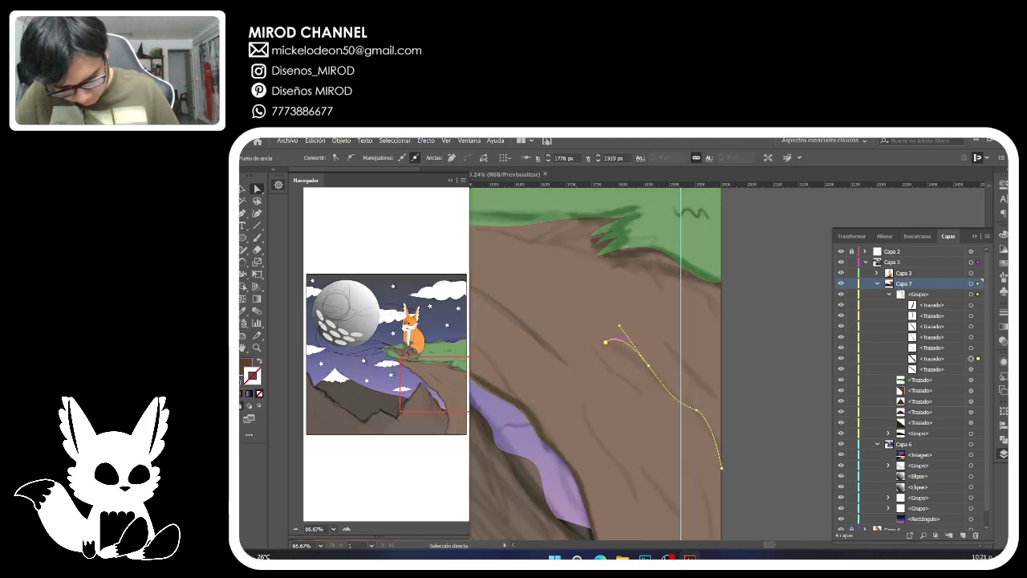
left_click_drag(619, 325, 660, 369)
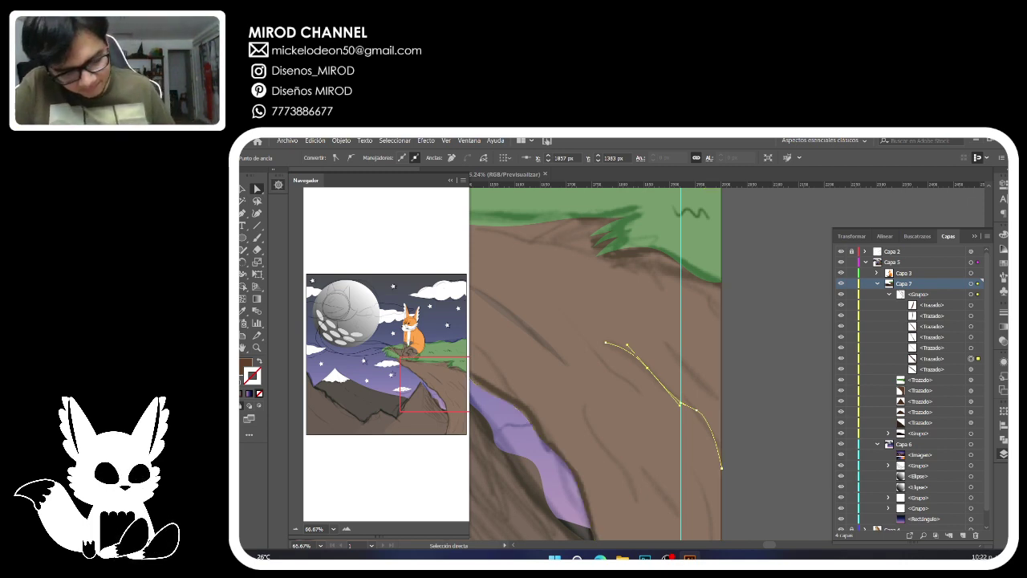
mouse_move(681, 403)
left_mouse_down()
mouse_move(663, 387)
mouse_move(686, 402)
left_mouse_up()
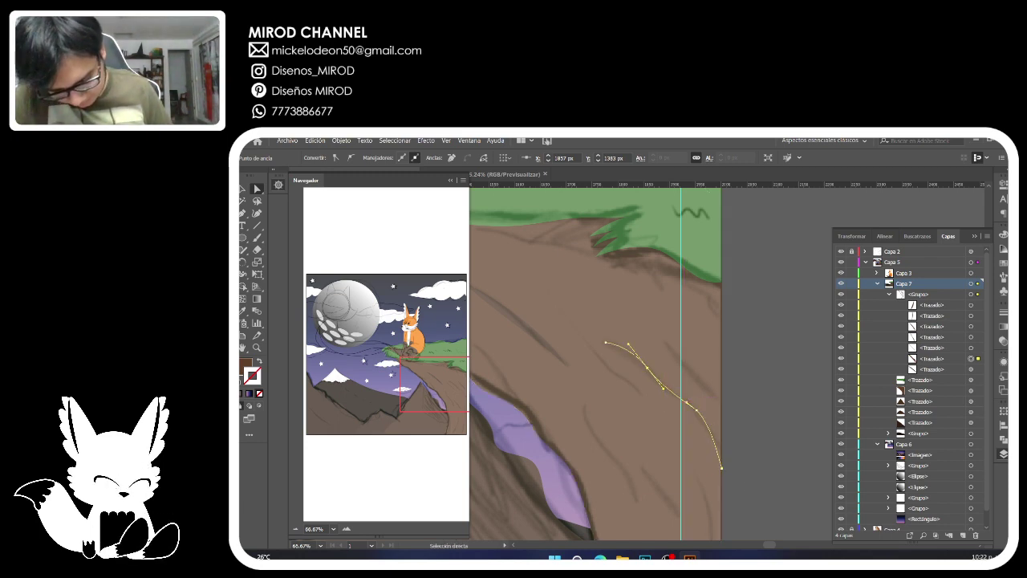
left_click_drag(722, 467, 720, 443)
left_click_drag(696, 409, 696, 410)
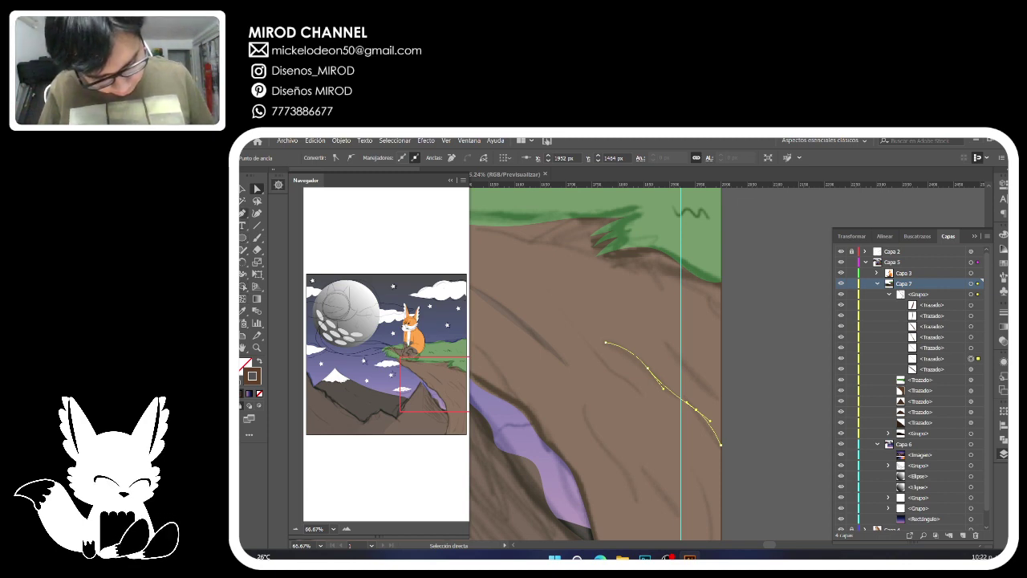
Widen the wavy crack line's upper part with the Width tool and hide the sketch layer Capa 2.
left_click(244, 275)
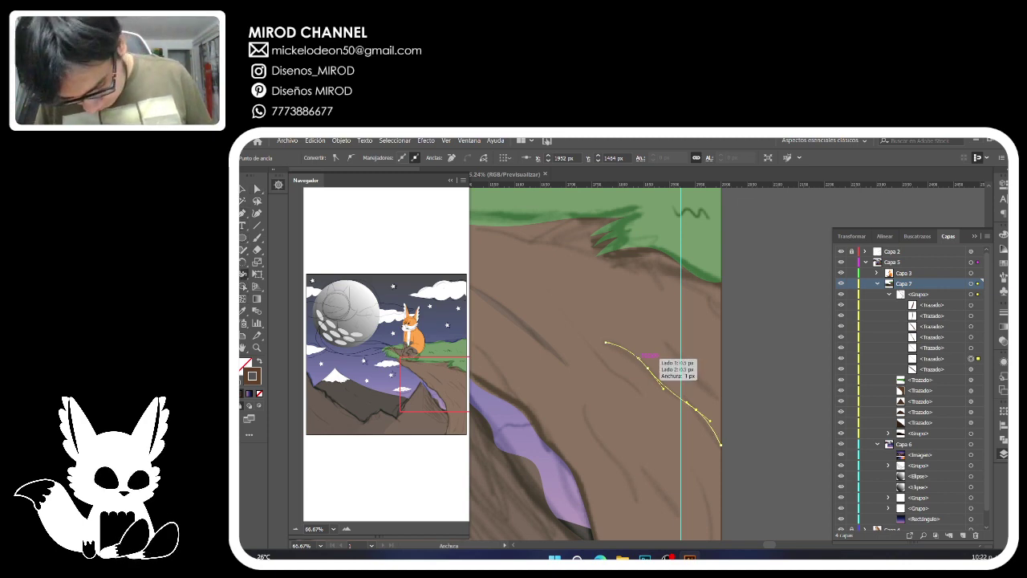
left_click_drag(638, 358, 637, 361)
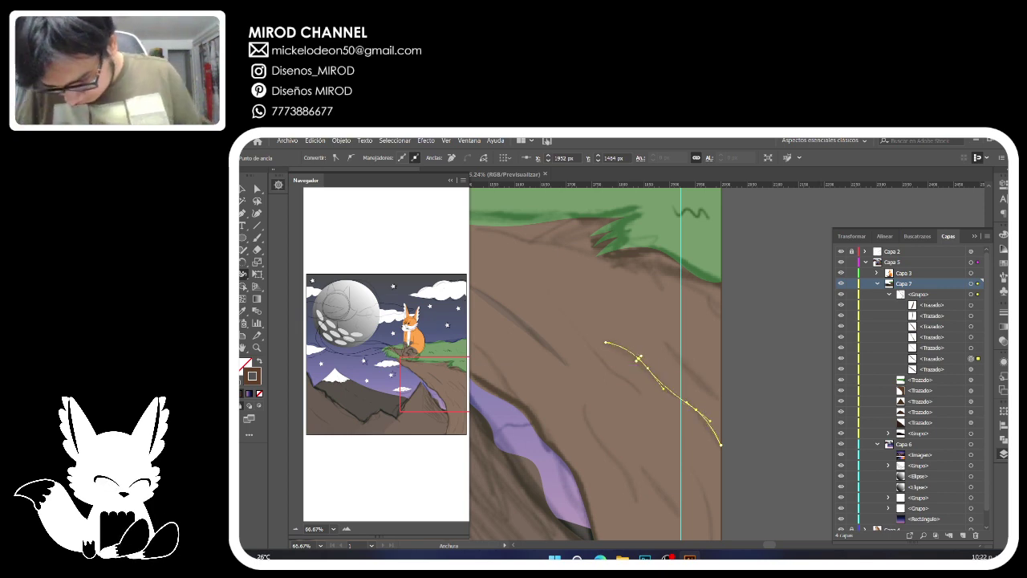
left_click(840, 273)
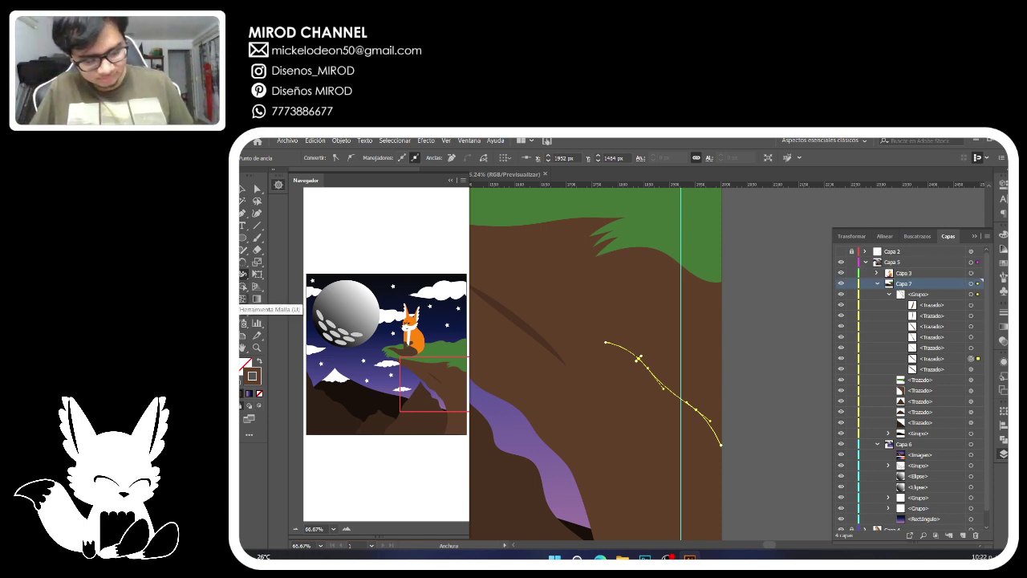
Copy the darker brown stroke colour of the first crack onto the wavy crack line with the Eyedropper.
left_click(244, 310)
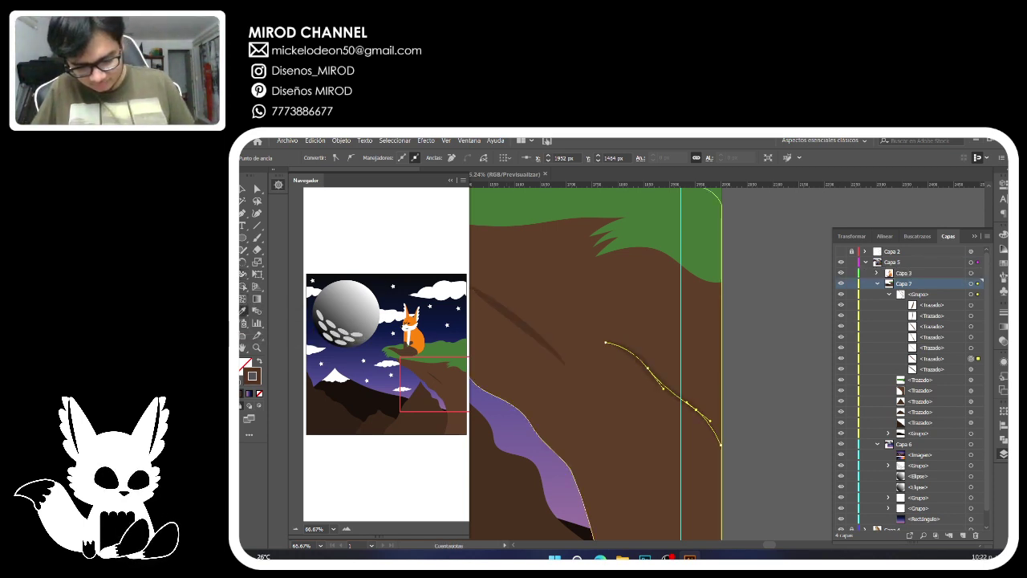
key("a")
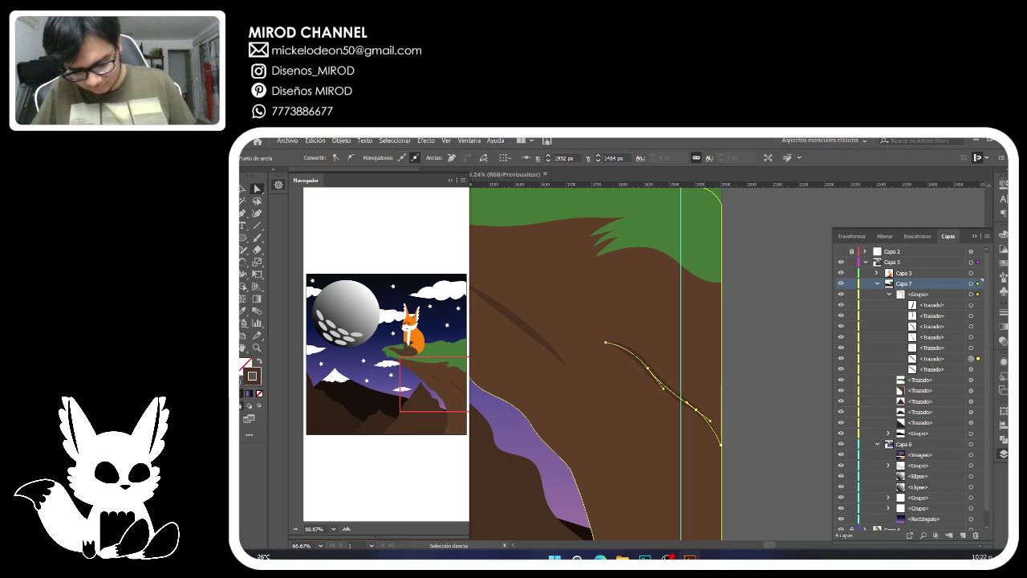
Turn the straight crack line by the cliff's right edge into a stroke, widen its middle with the Width tool and copy the wavy crack's darker brown.
left_click(971, 348)
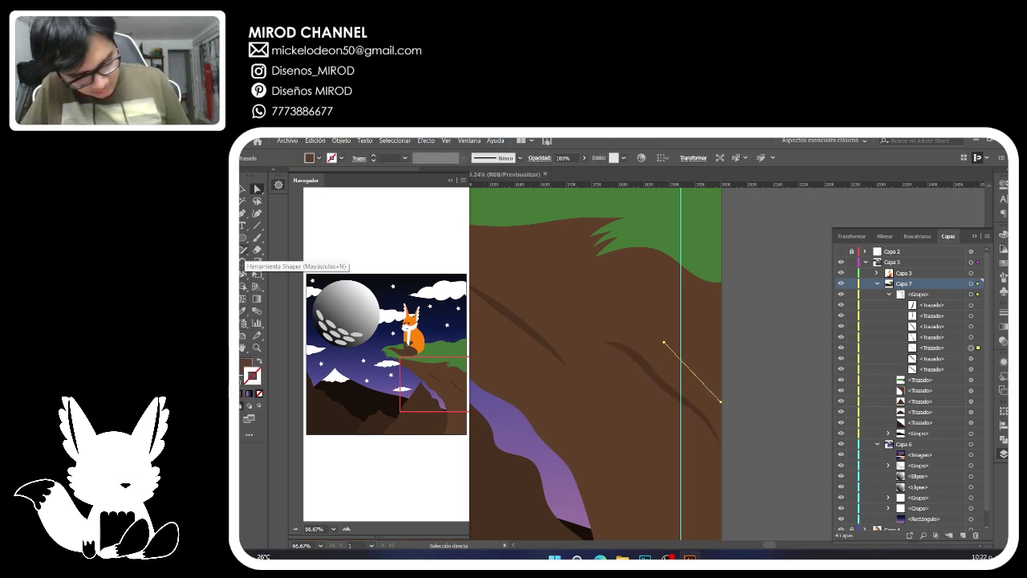
left_click(242, 274)
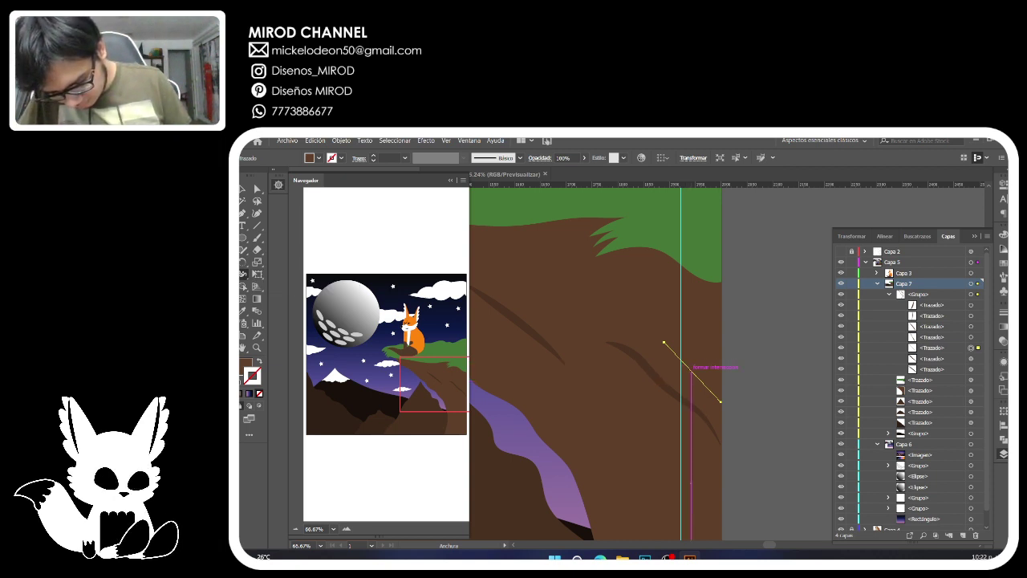
key("shift+x")
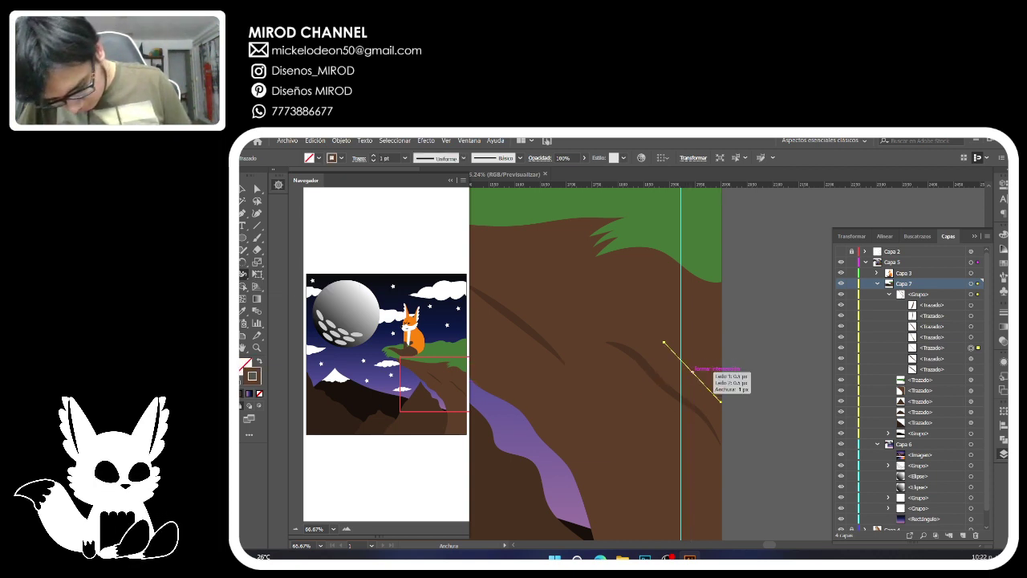
left_click_drag(692, 372, 692, 371)
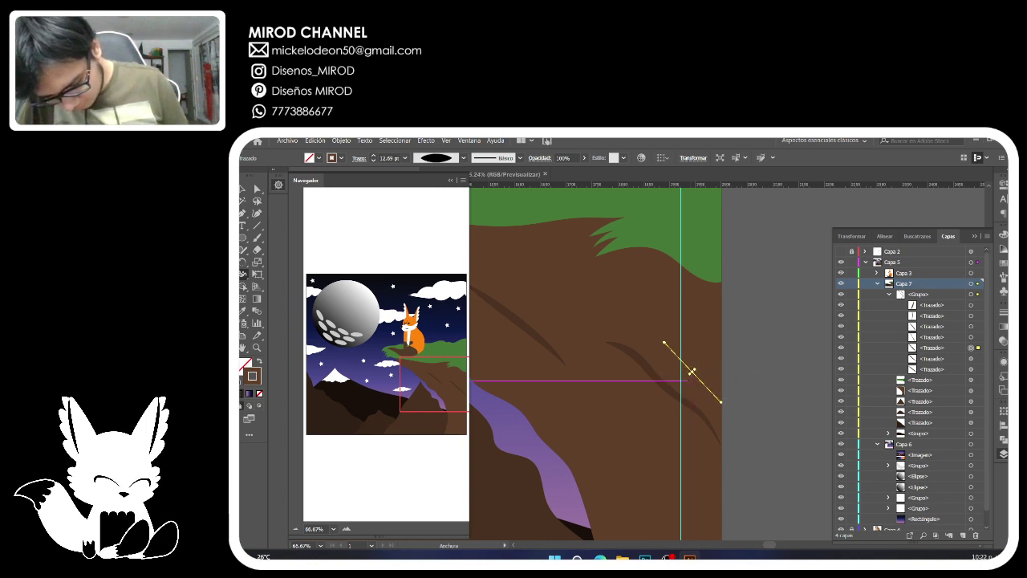
left_click(242, 310)
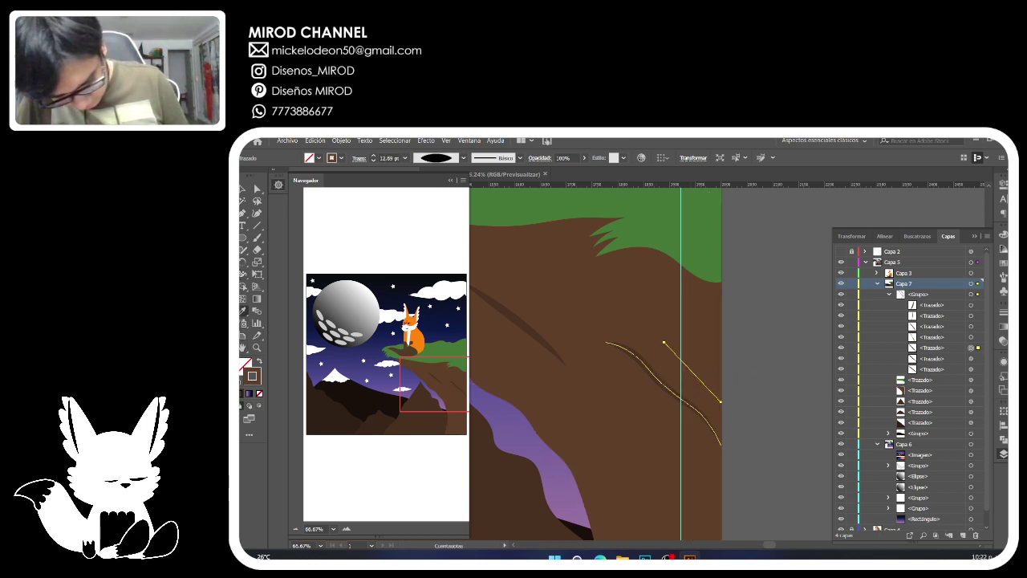
left_click(656, 378)
key("a")
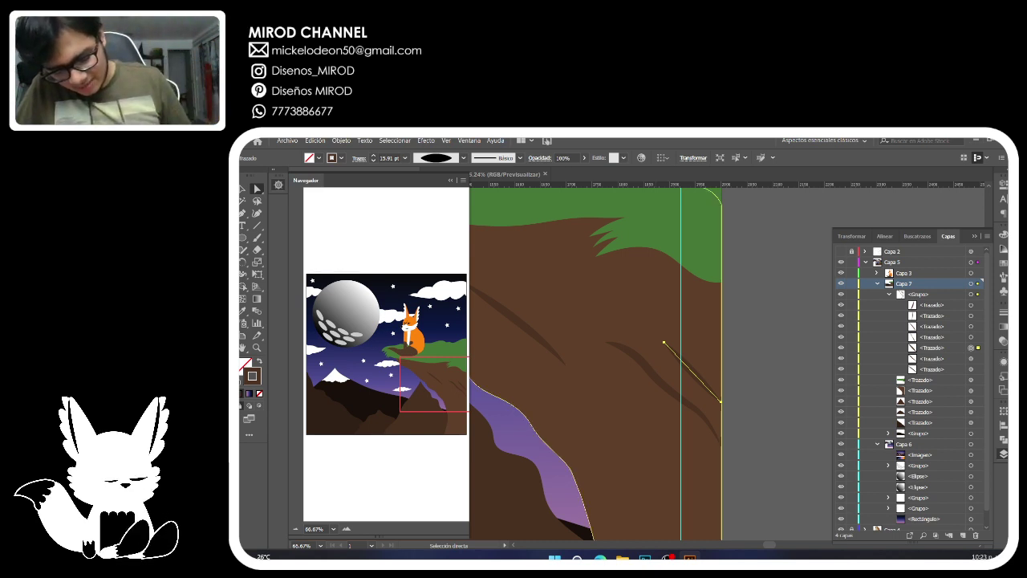
Swap the S-shaped crack line's fill to stroke, widen its upper part with the Width tool, and copy the first crack's darker brown stroke.
left_click(971, 337)
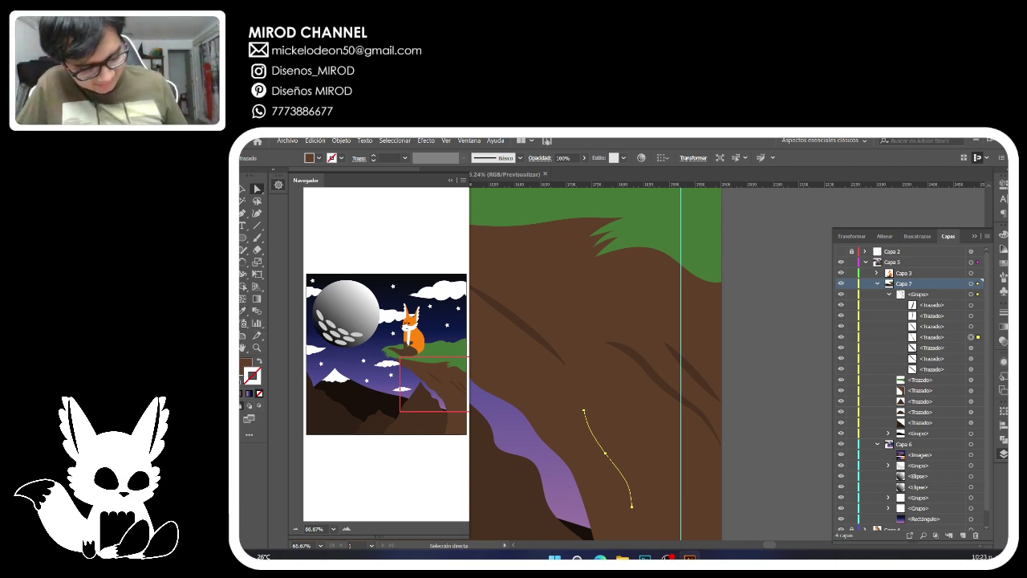
key("shift+x")
left_click(242, 286)
left_click_drag(597, 441, 597, 440)
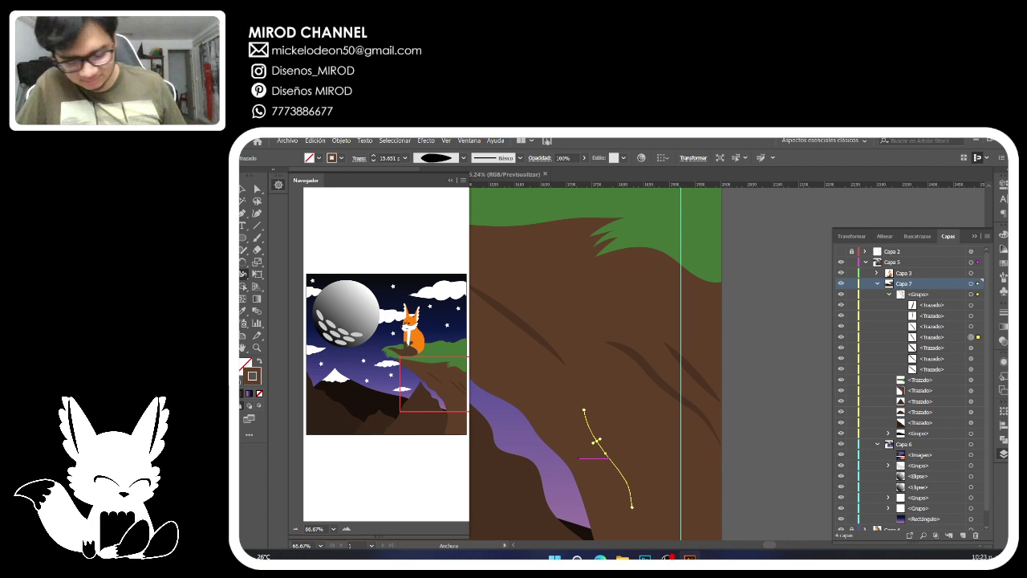
left_click(530, 331)
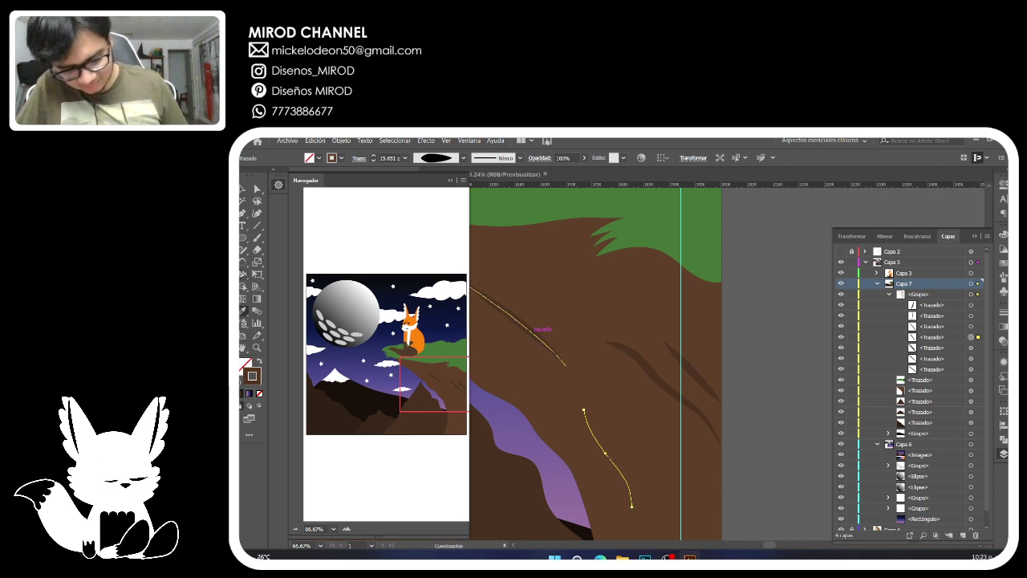
left_click(256, 190)
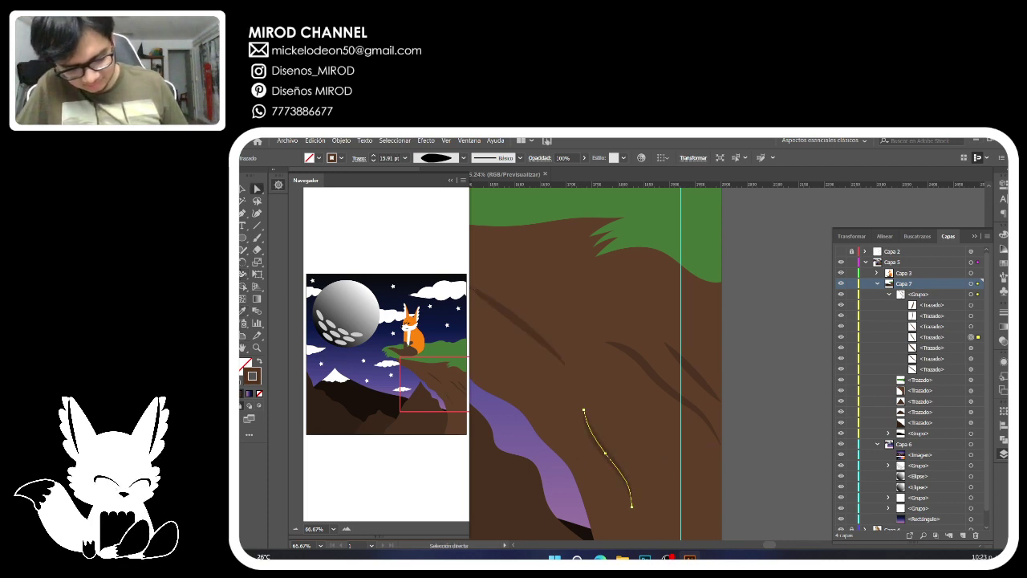
Make the short curved crack beside the S-shaped one a stroke widened at its middle, with the S-shaped crack's darker brown stroke.
left_click_drag(594, 457, 683, 359)
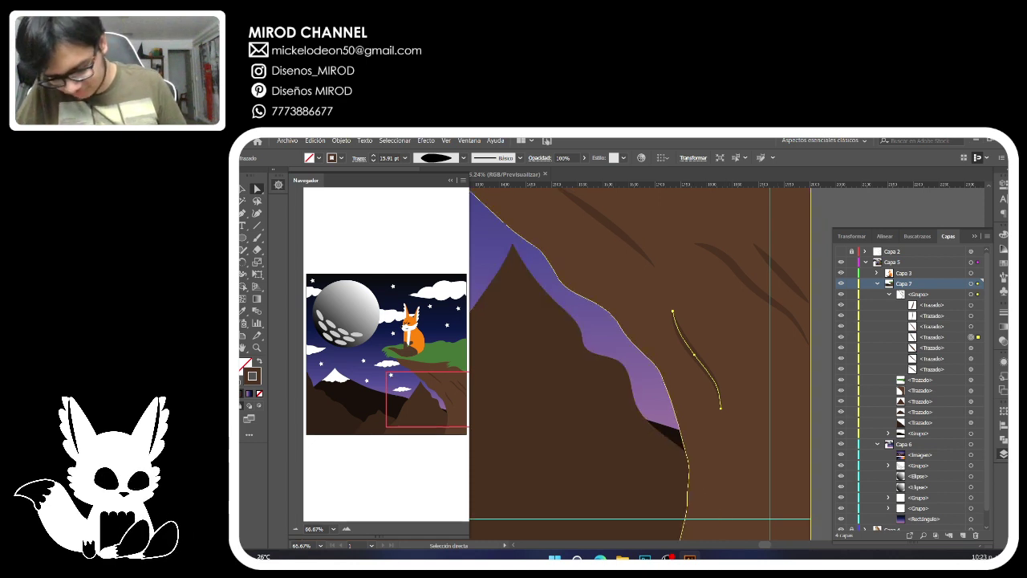
left_click(257, 363)
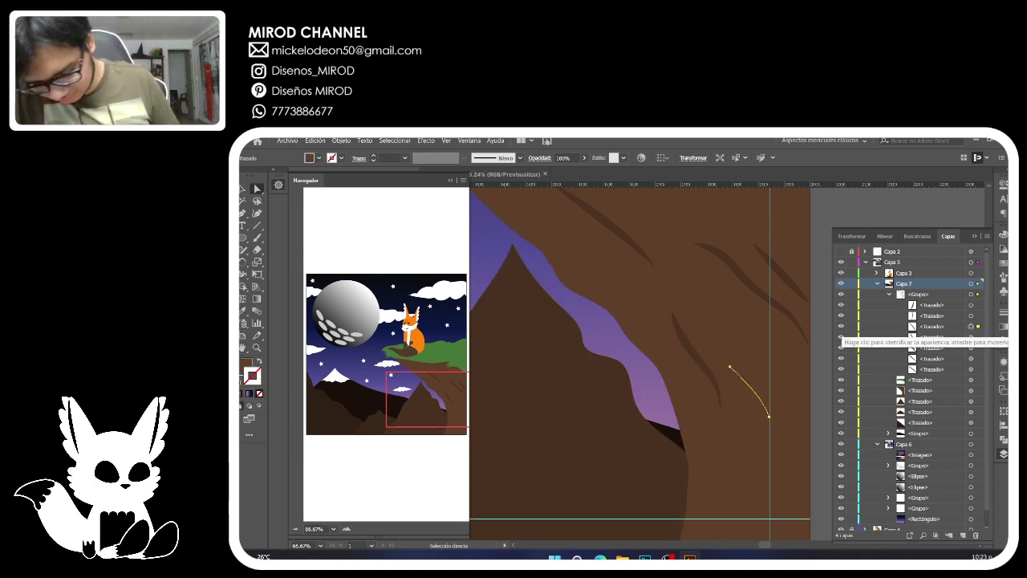
left_click(258, 362)
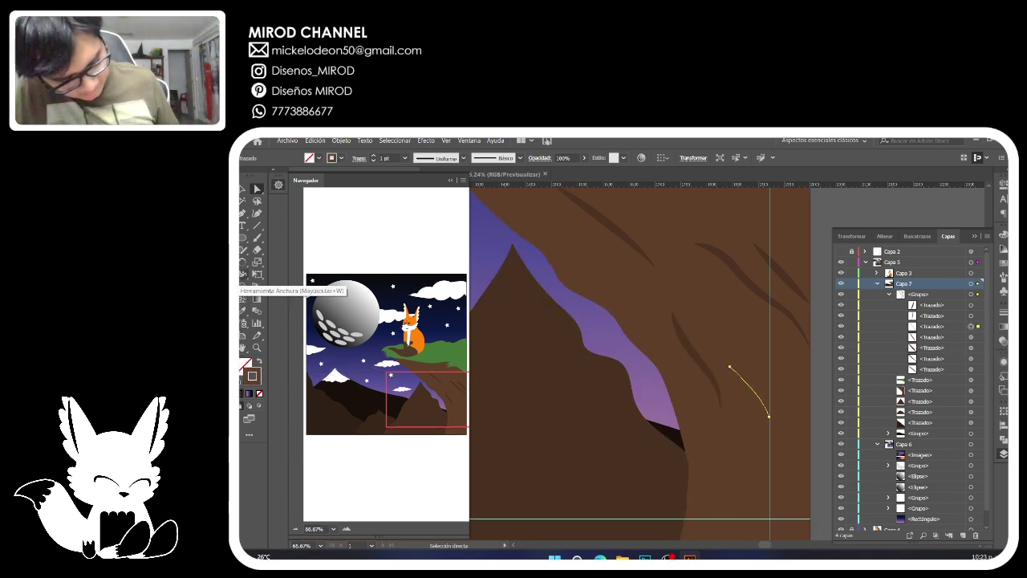
left_click(243, 275)
mouse_move(758, 391)
left_mouse_down()
mouse_move(767, 384)
mouse_move(752, 390)
left_mouse_up()
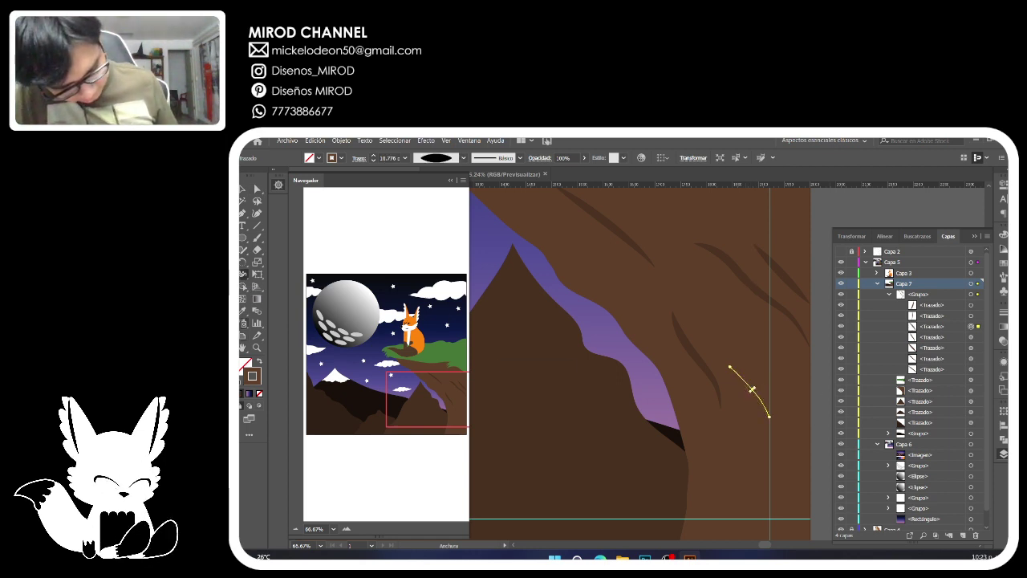
left_click(243, 310)
left_click(698, 355)
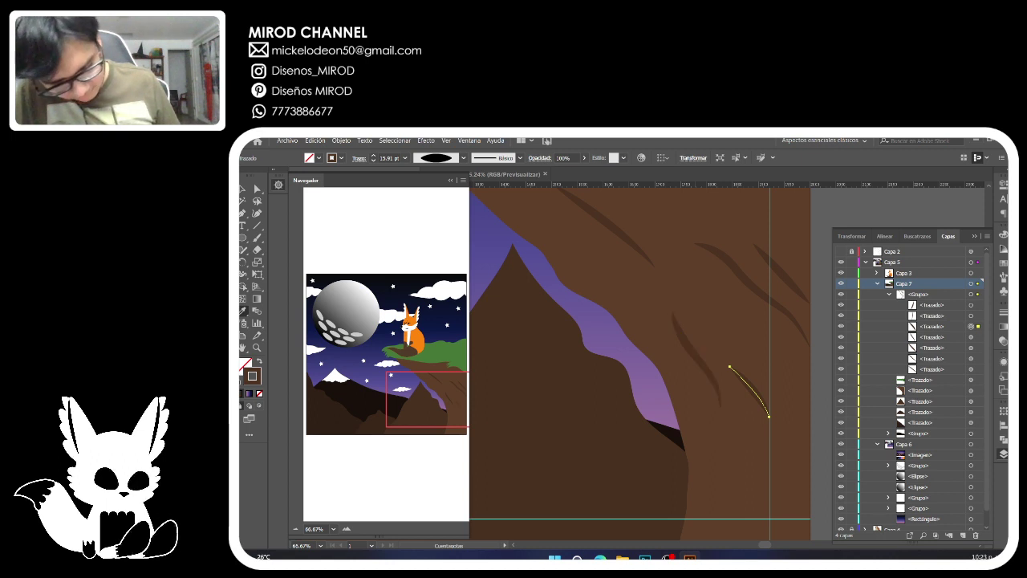
key("a")
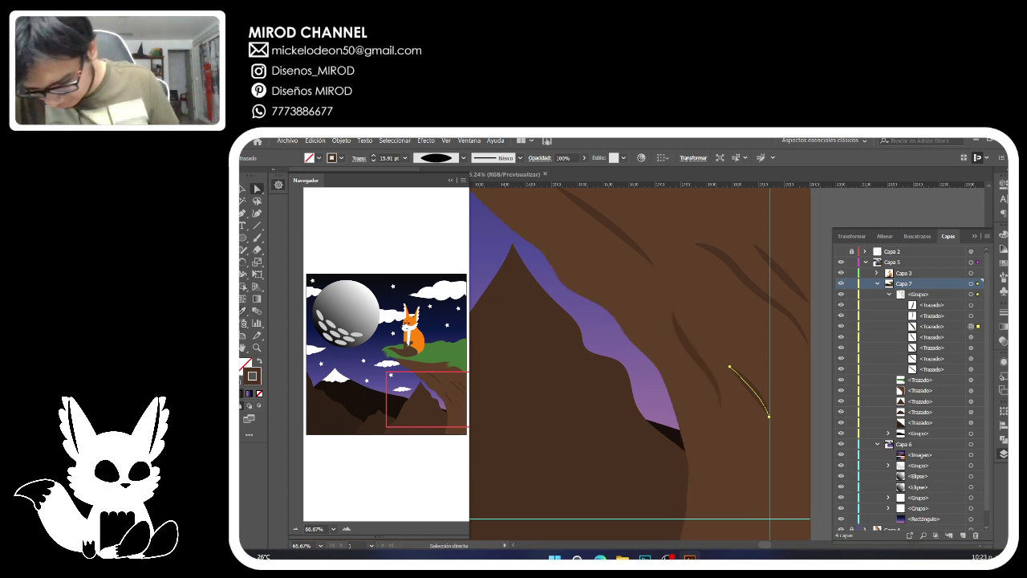
Make the long curved crack low on the cliff's right side a stroke widened along its middle, matching the S-shaped crack's darker brown.
left_click(971, 315)
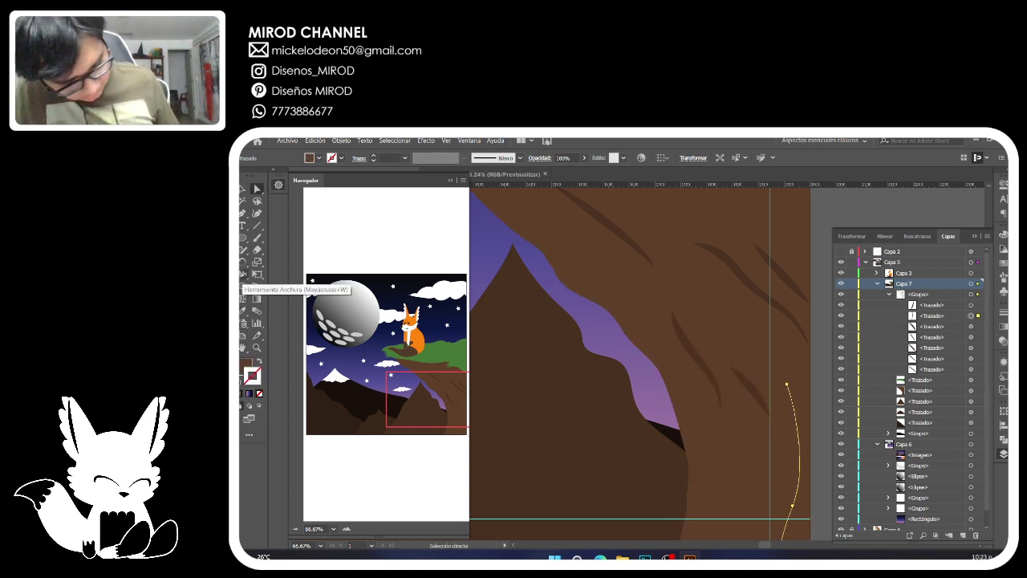
left_click(243, 274)
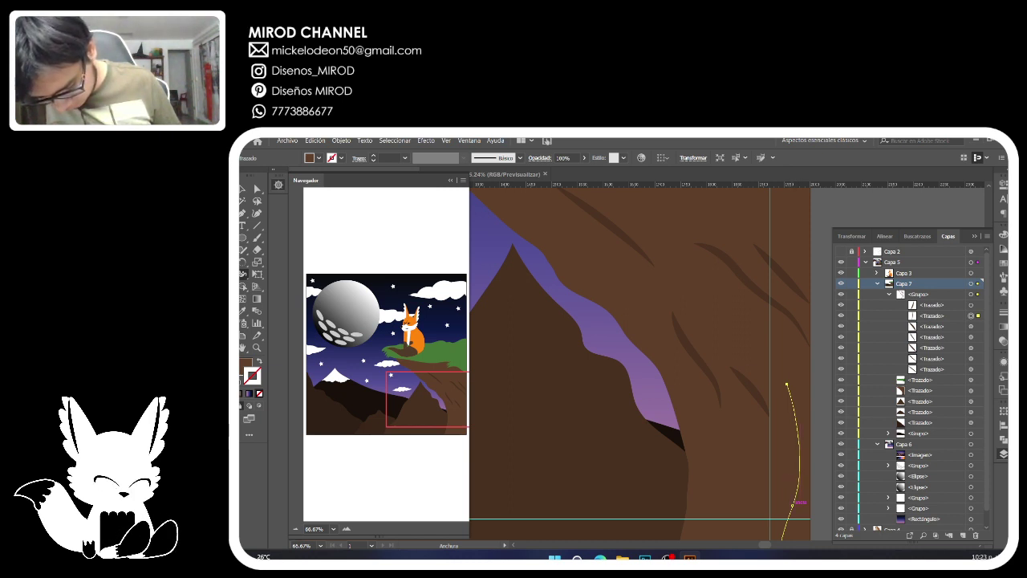
key("shift+x")
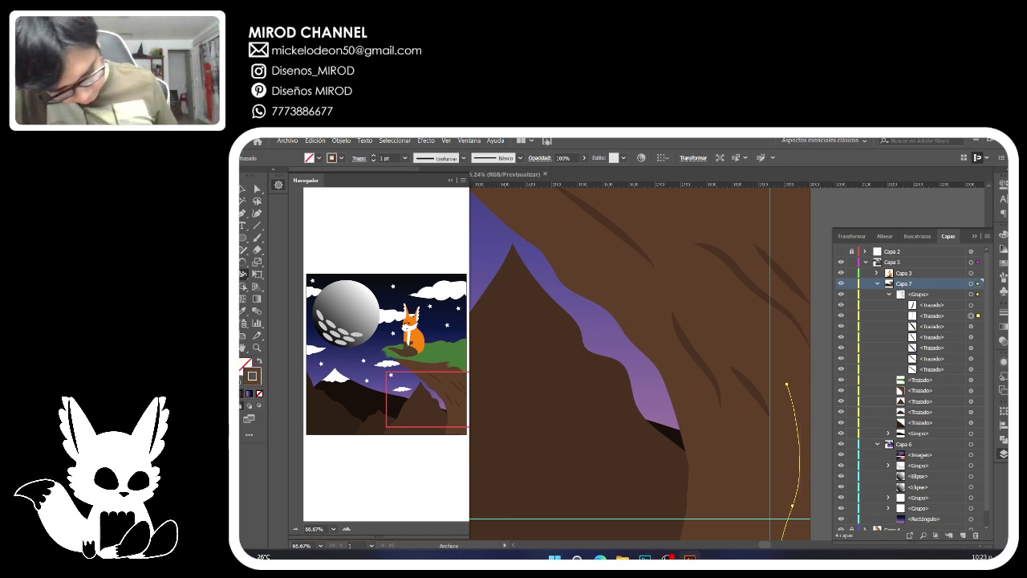
mouse_move(800, 470)
left_mouse_down()
mouse_move(822, 482)
mouse_move(799, 470)
left_mouse_up()
key("i")
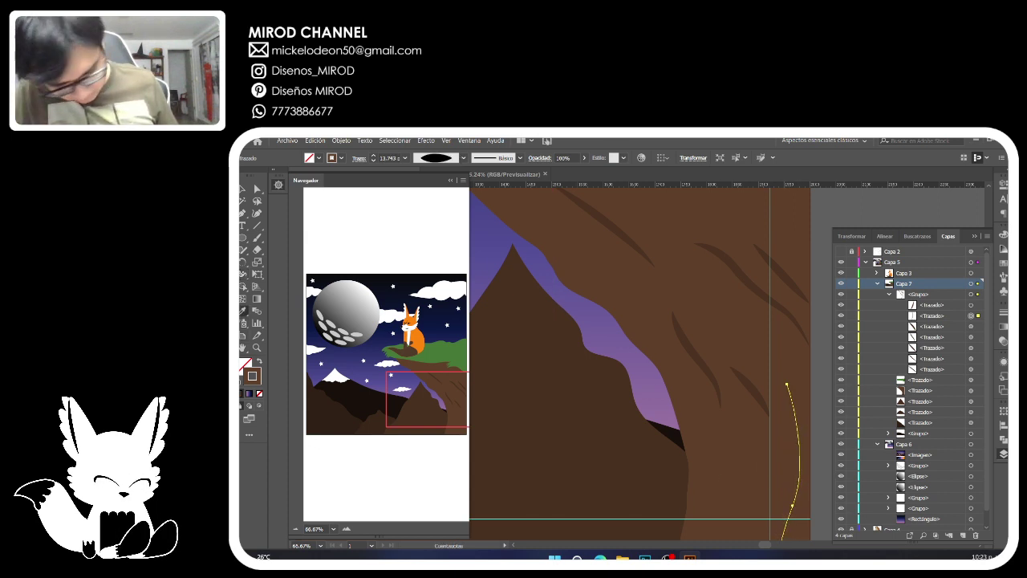
left_click(694, 353)
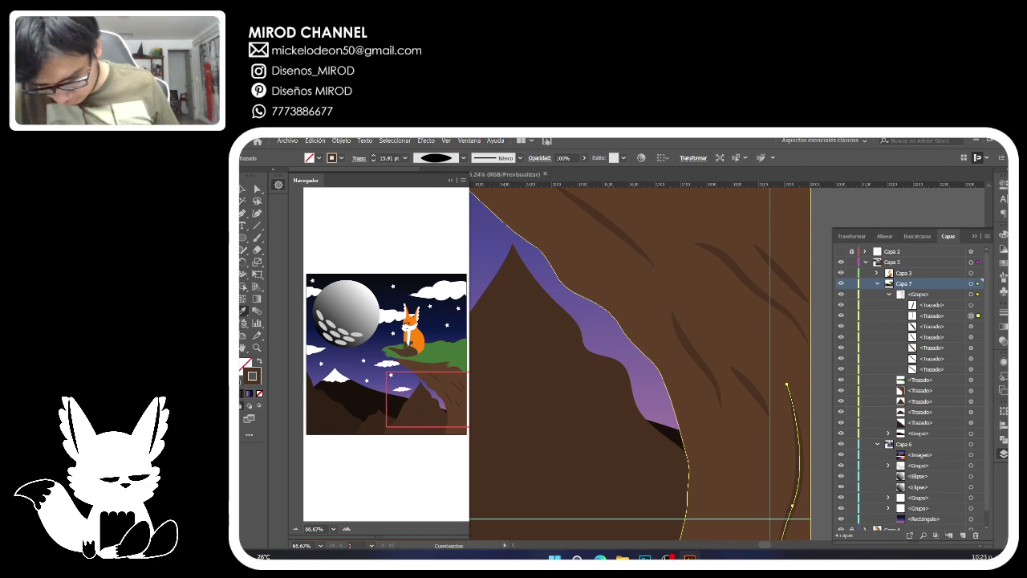
key("a")
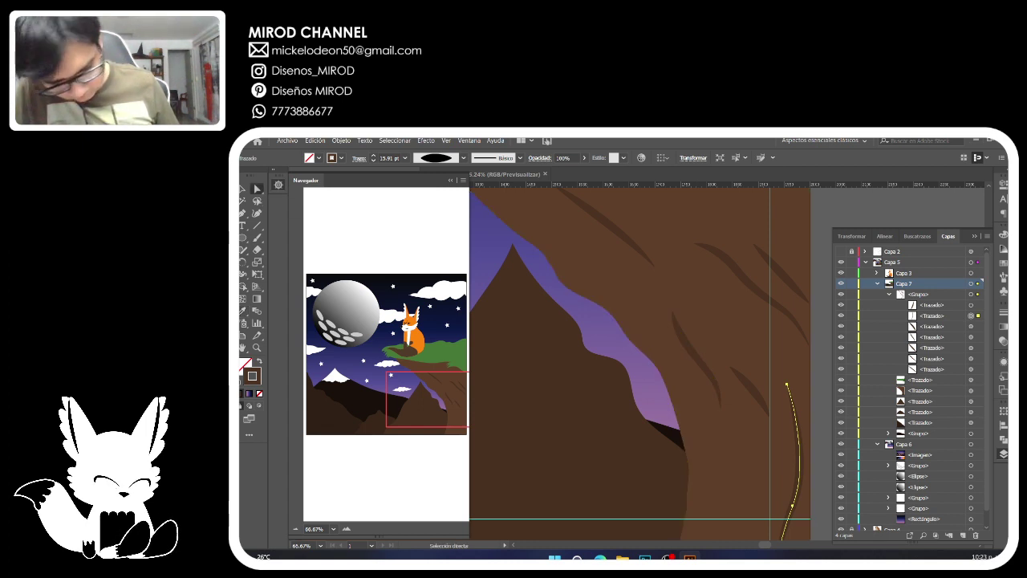
Make the short lowest crack line near the cliff's base a stroke, widen its upper part, and copy the S-shaped crack's darker brown stroke.
key("shift+x")
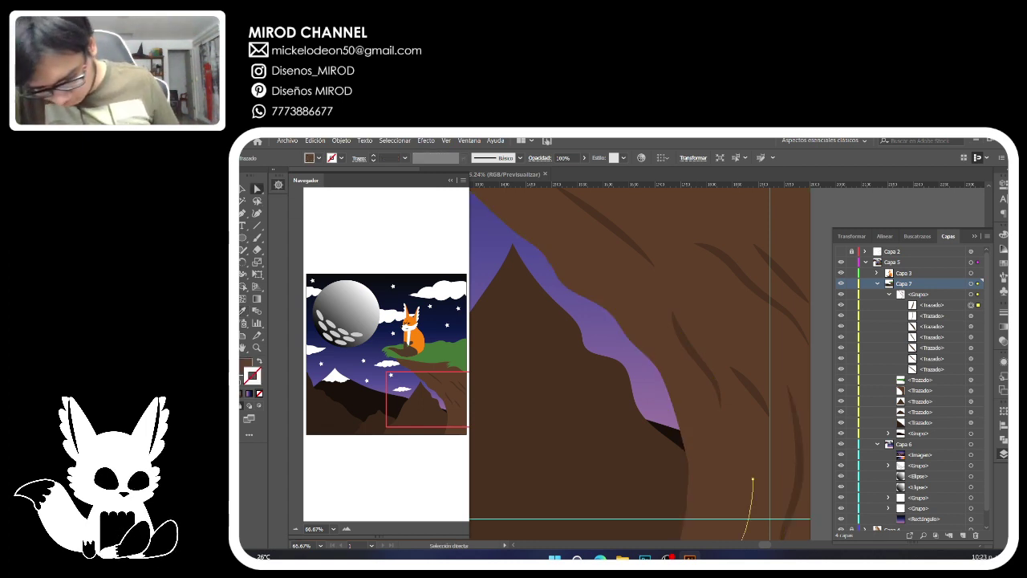
key("shift+w")
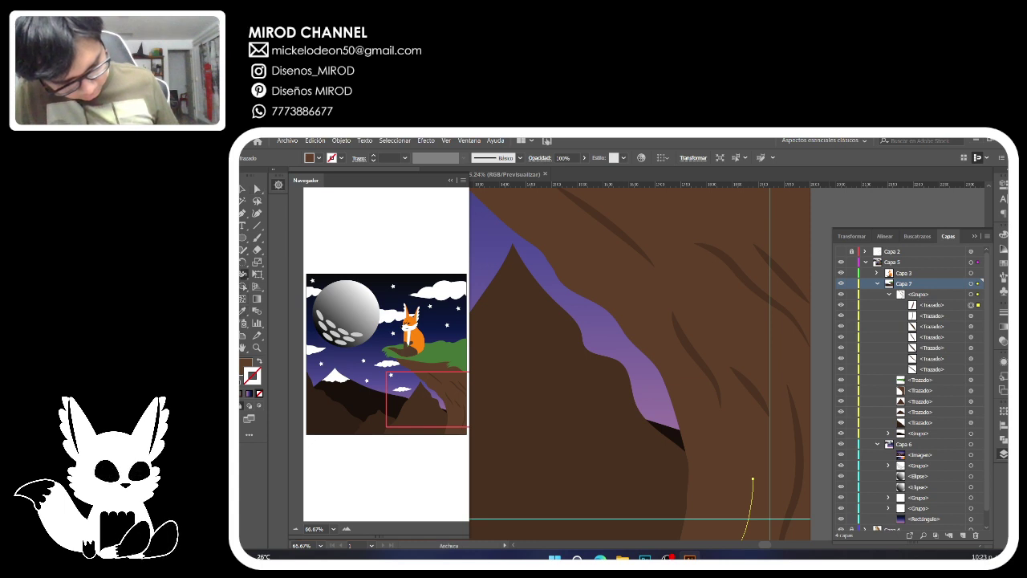
key("shift+x")
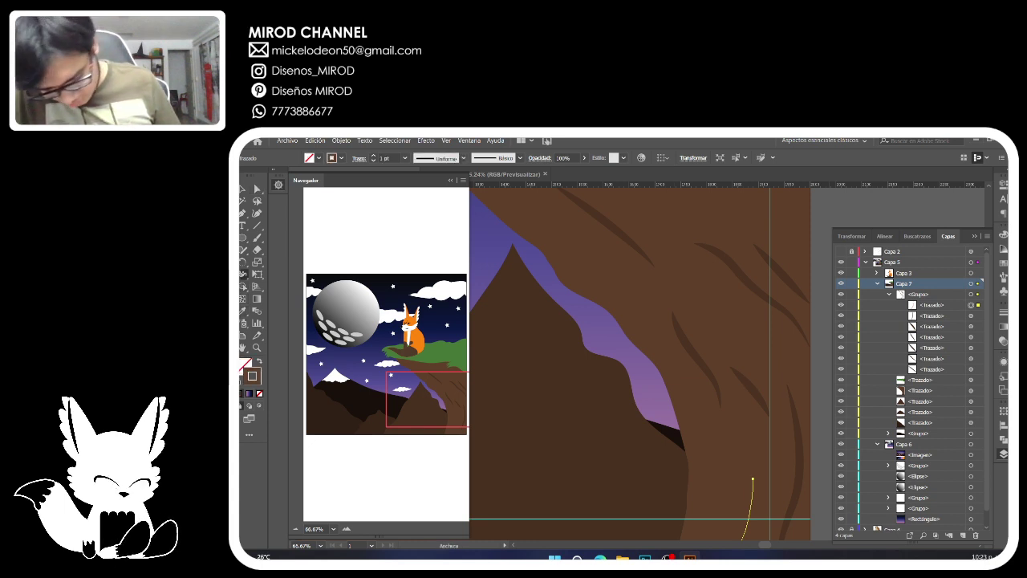
left_click_drag(751, 501, 750, 505)
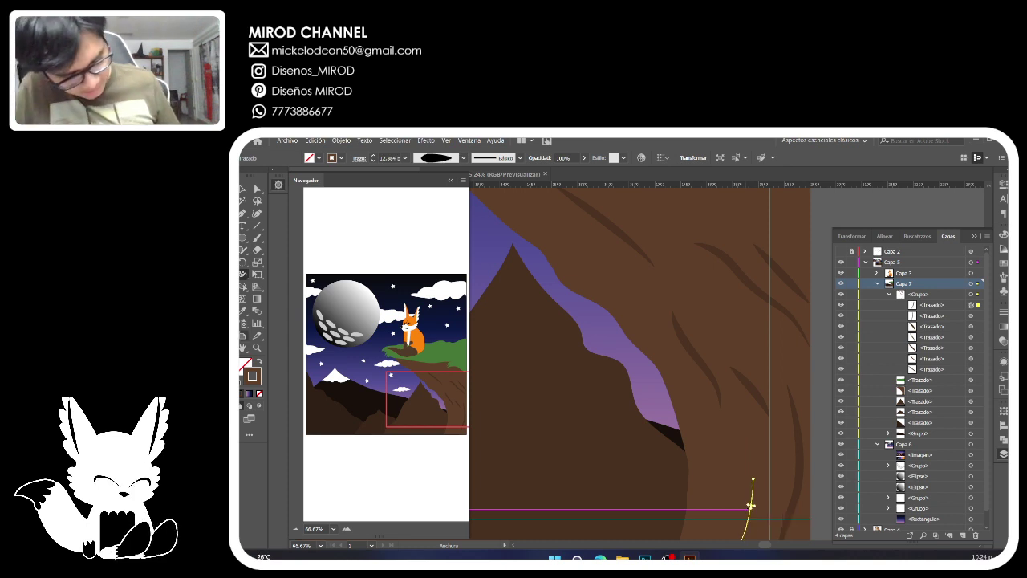
key("i")
left_click(697, 361)
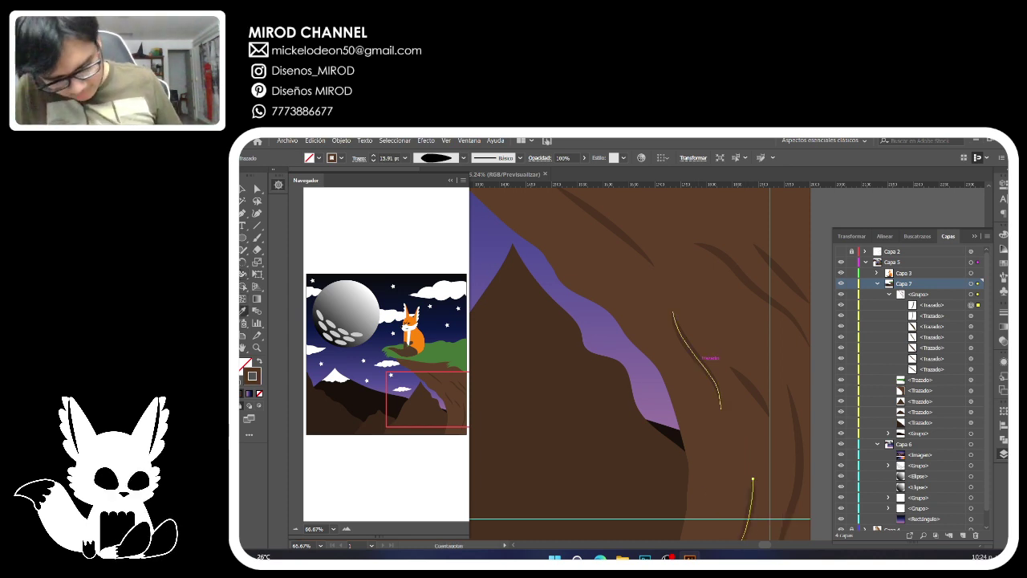
Zoom out to the whole artboard and compare the artwork with the sketch layer Capa 2, leaving that layer hidden.
left_click(279, 184)
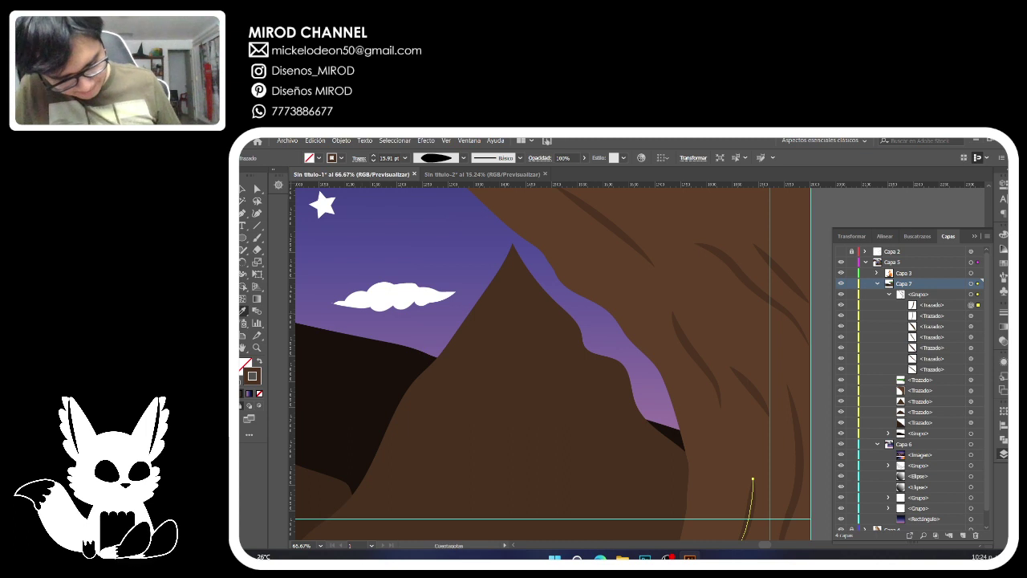
left_click(278, 185)
left_click_drag(439, 398, 437, 409)
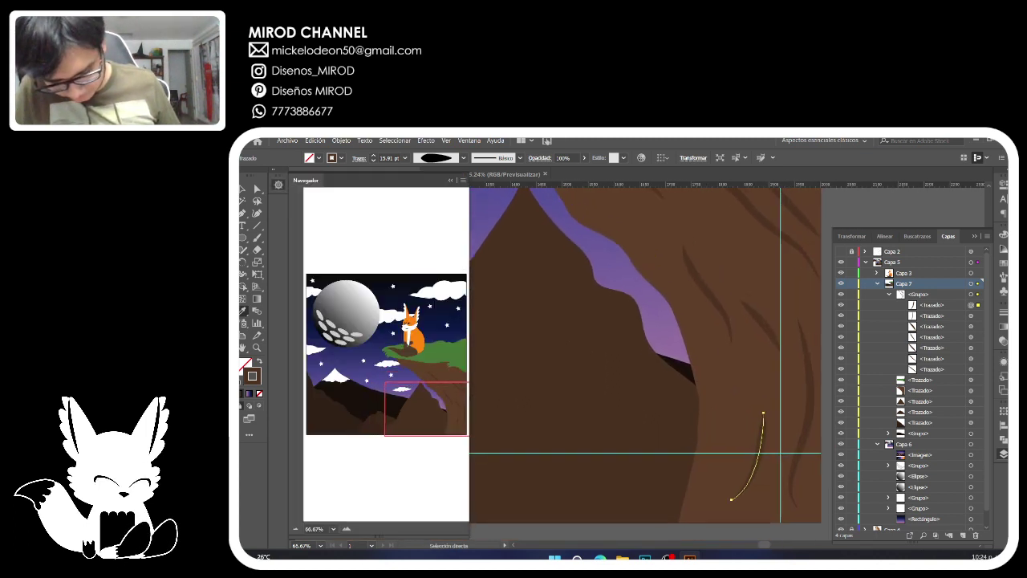
left_click(295, 529)
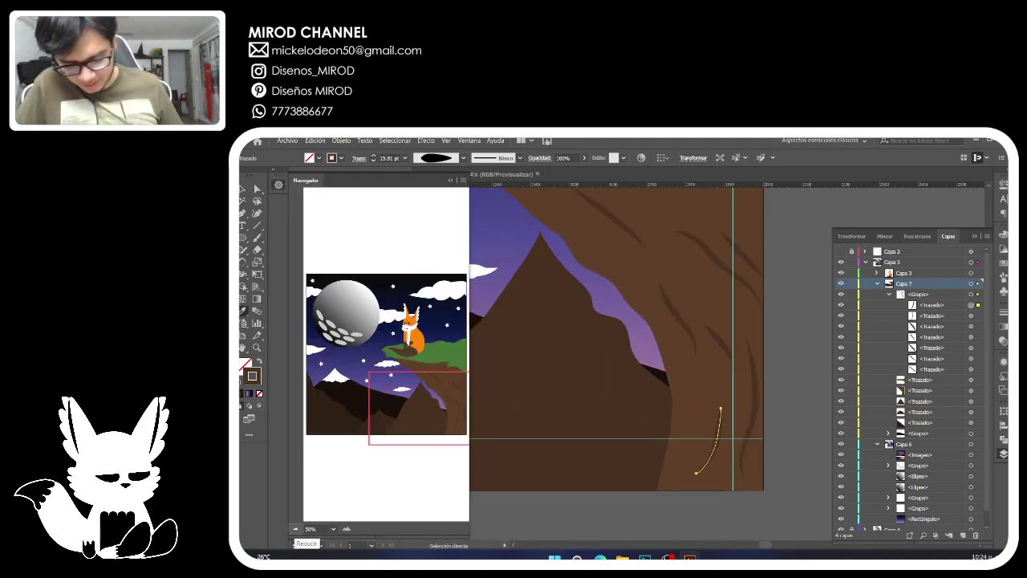
left_click(295, 529)
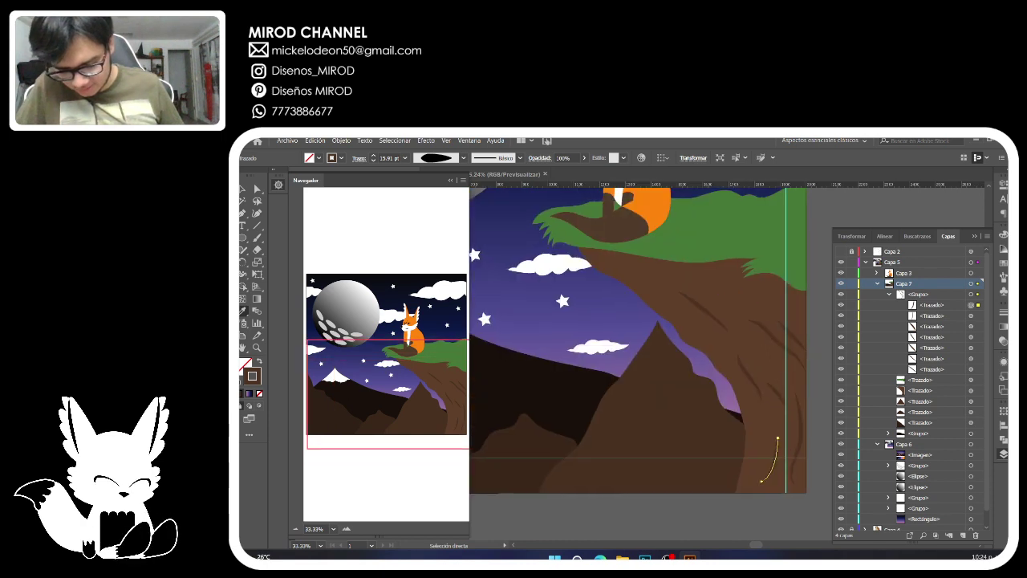
left_click(841, 252)
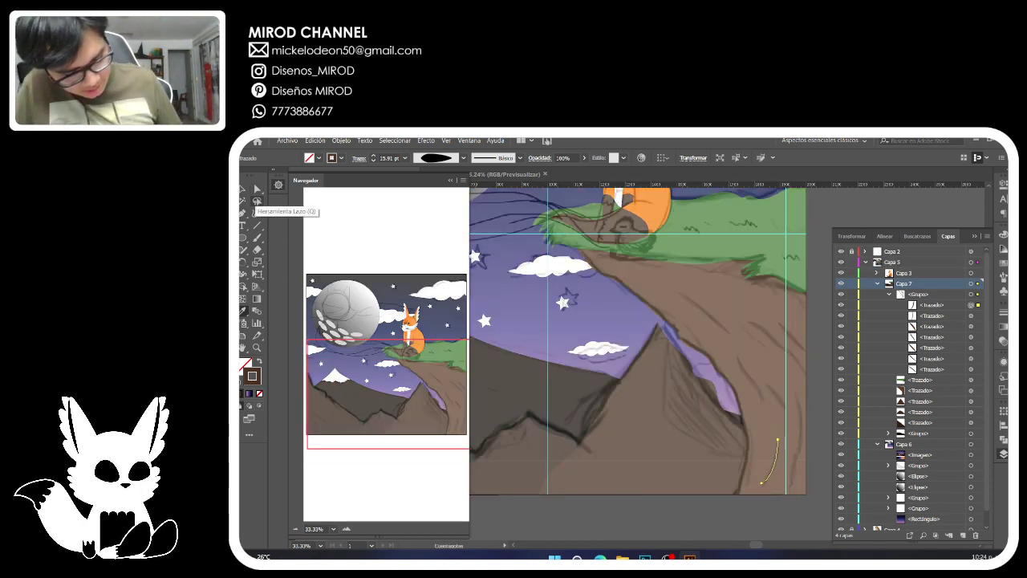
left_click(279, 184)
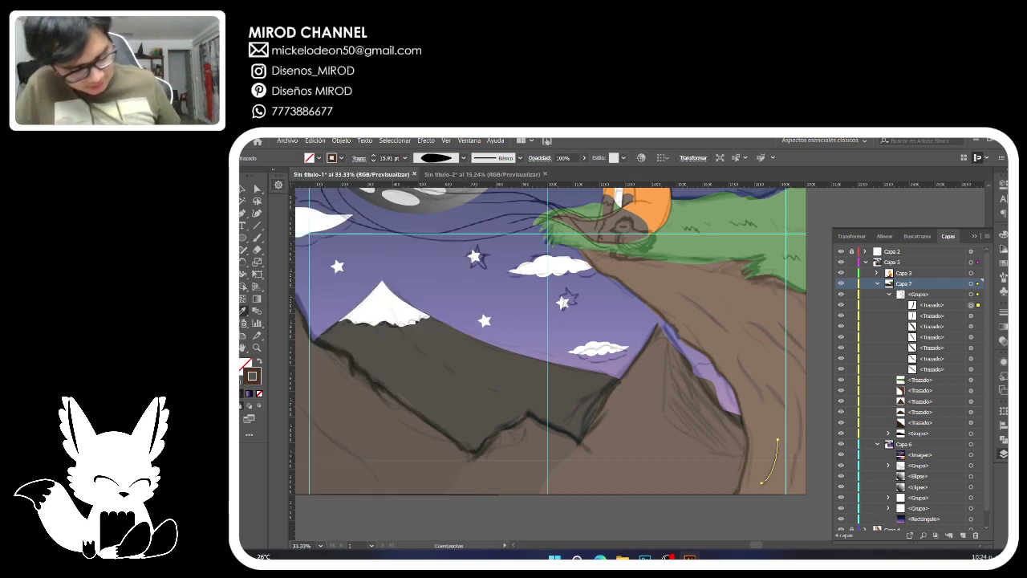
key("ctrl+0")
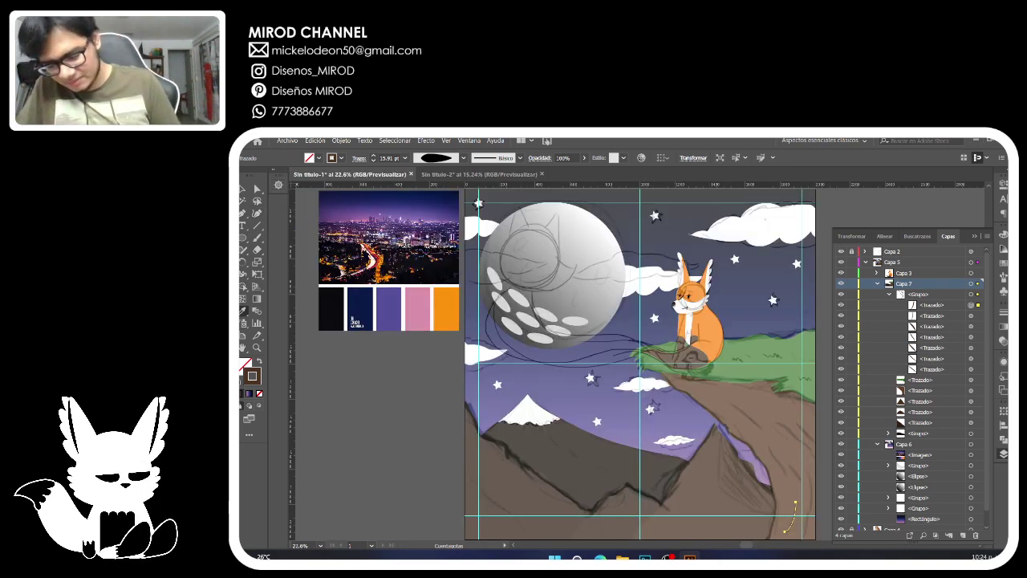
left_click(840, 251)
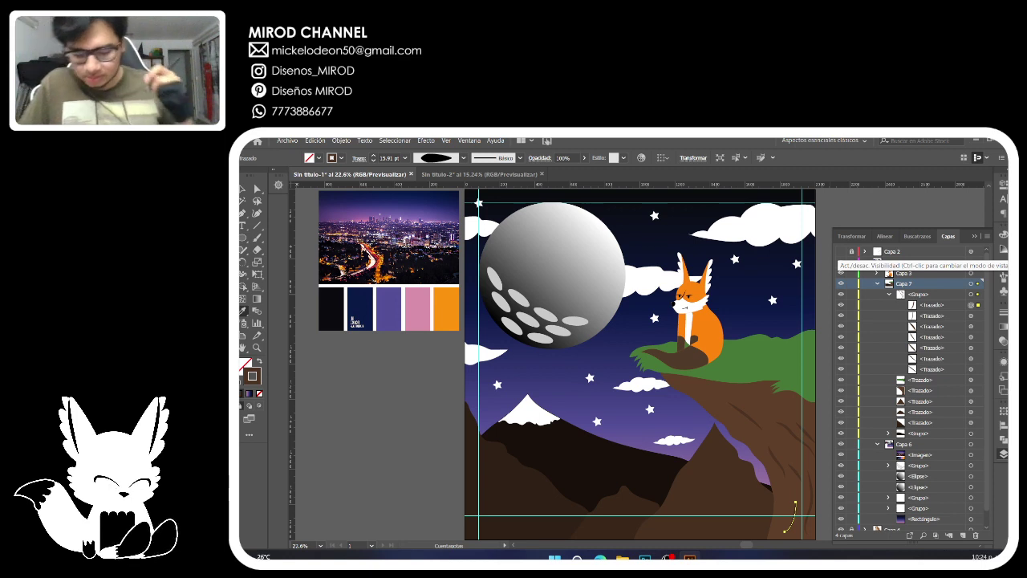
Shift the city reference photo and its color swatches slightly closer to the artboard.
left_click(257, 189)
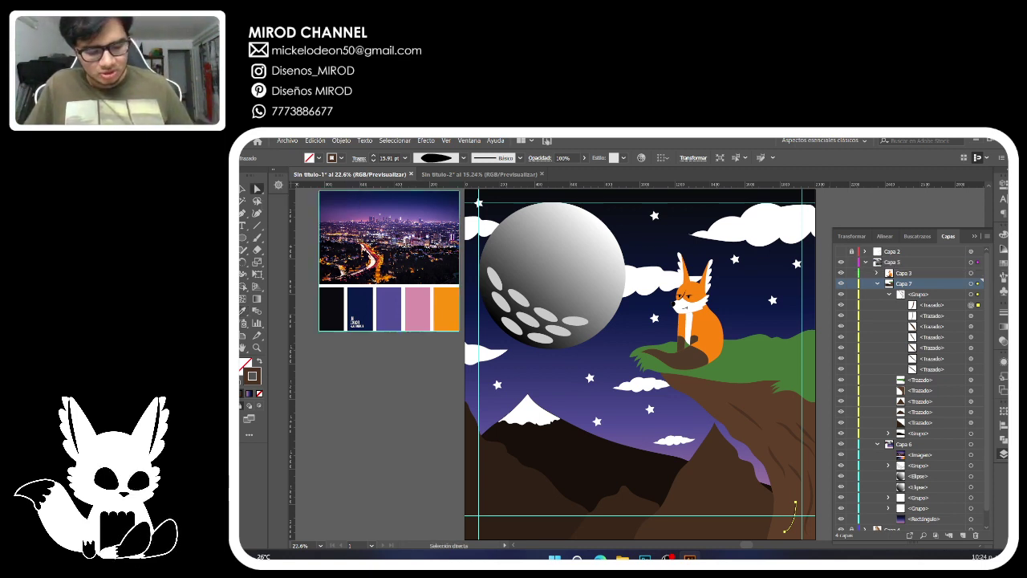
left_click(382, 255)
left_click_drag(382, 255, 386, 254)
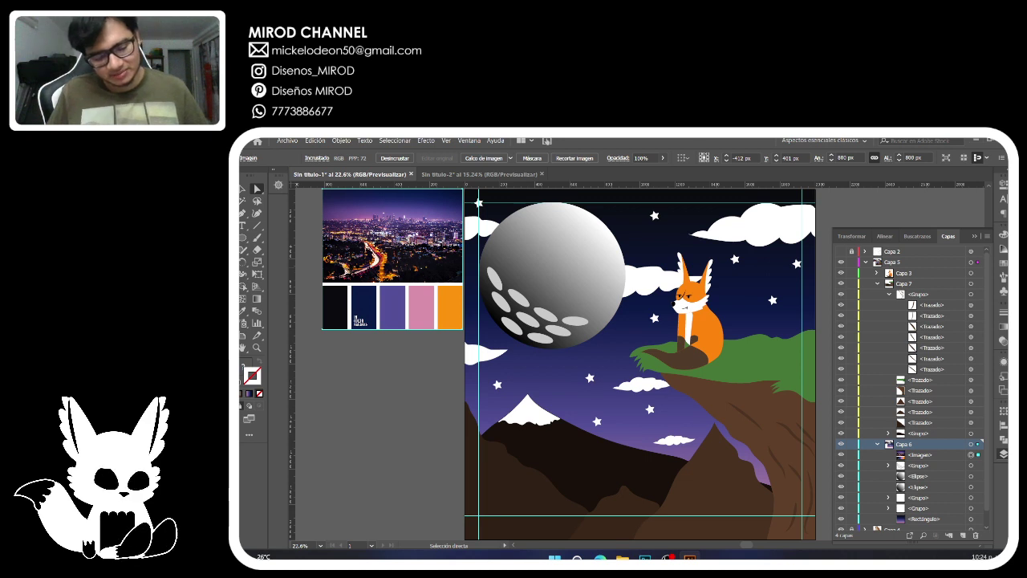
Bring the cloud behind the moon in front of it by moving its group above the ellipses in Capa 6.
left_click(648, 281)
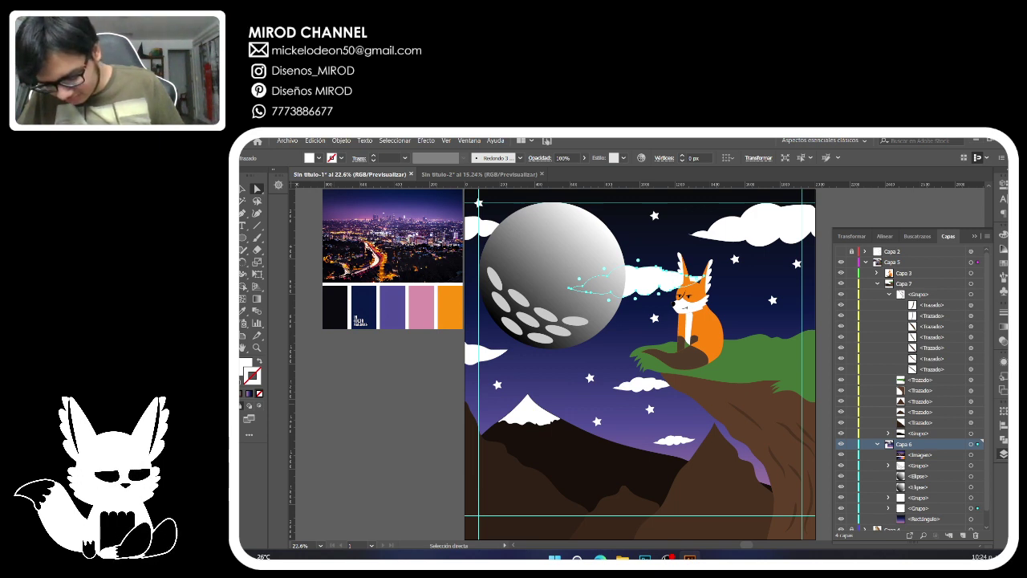
left_click(920, 508)
left_click_drag(919, 472, 919, 459)
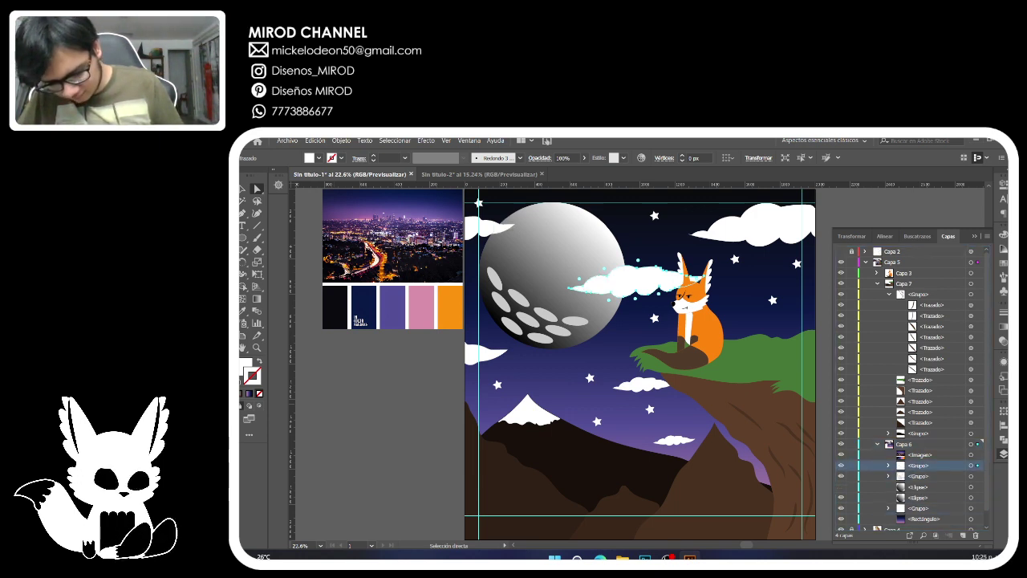
key("ctrl+shift+a")
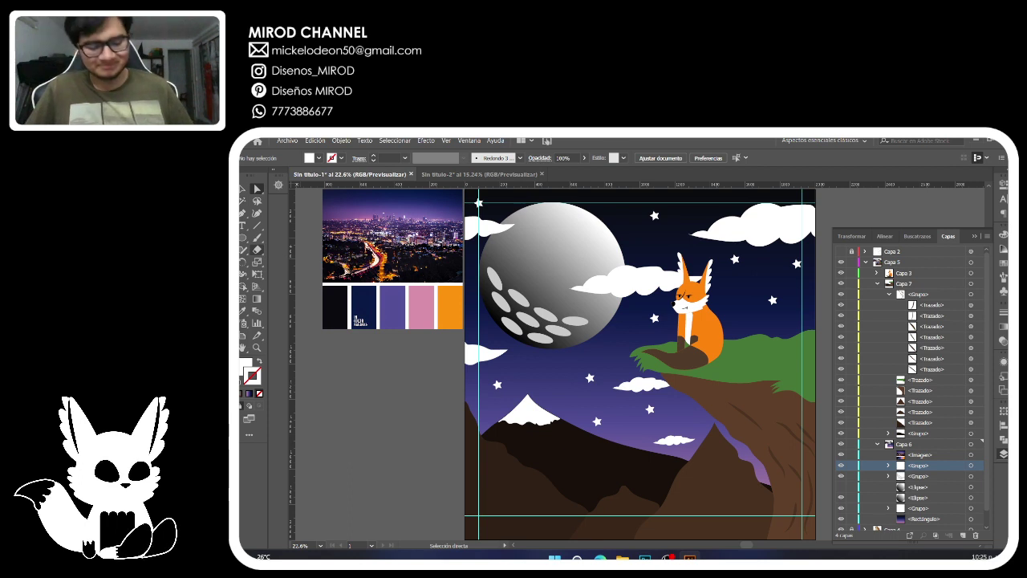
Reshape the pointed left tip of the large cloud in the upper-right sky by adjusting its anchor points.
left_click(692, 234)
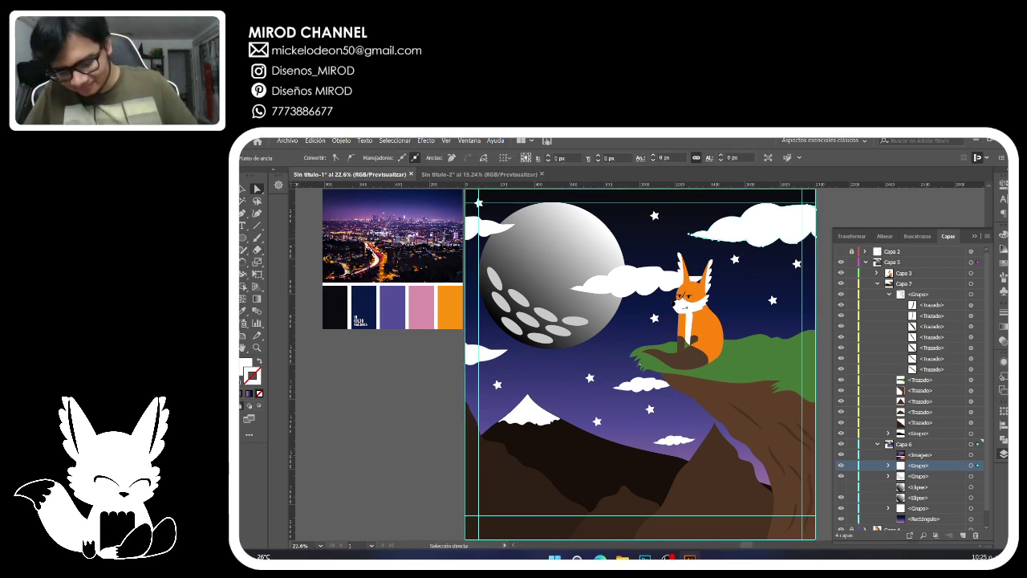
left_click(278, 185)
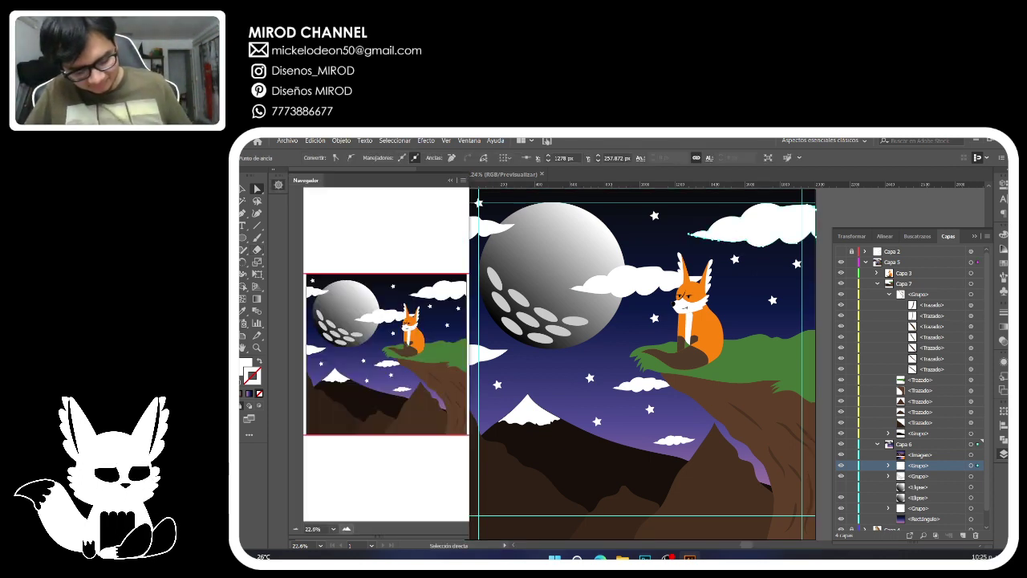
left_click(347, 529)
left_click(346, 529)
left_click(347, 529)
left_click(347, 528)
left_click_drag(418, 290, 408, 294)
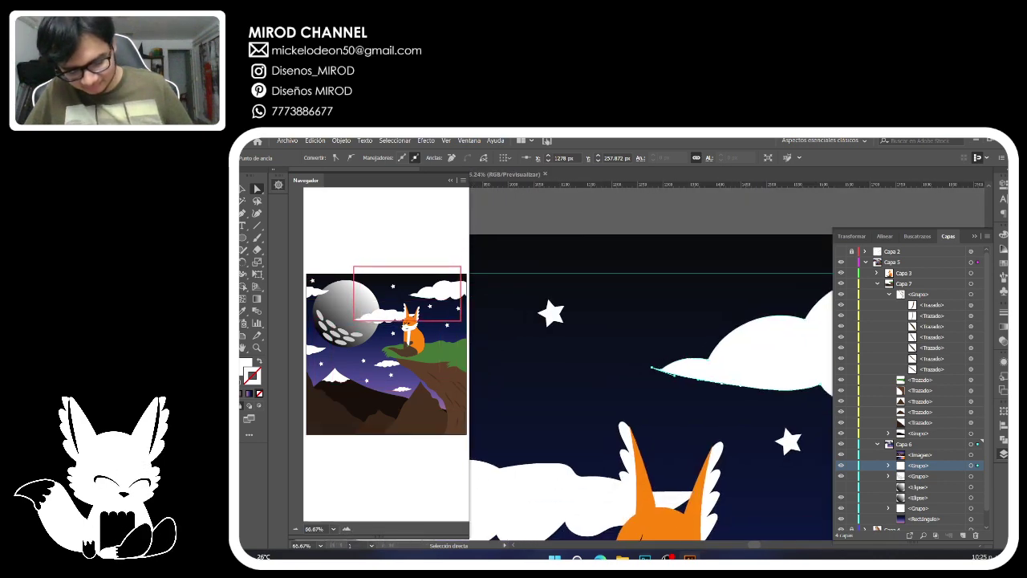
left_click_drag(665, 353, 647, 364)
Reshape the pointed left tip of the cloud crossing the moon by adjusting its anchor points.
left_click(363, 318)
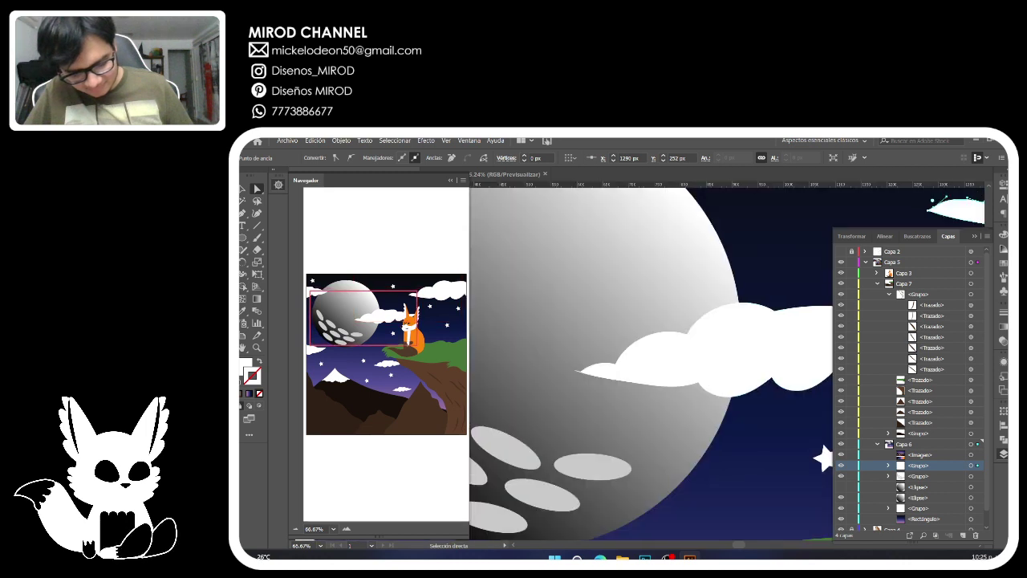
left_click_drag(581, 361, 583, 368)
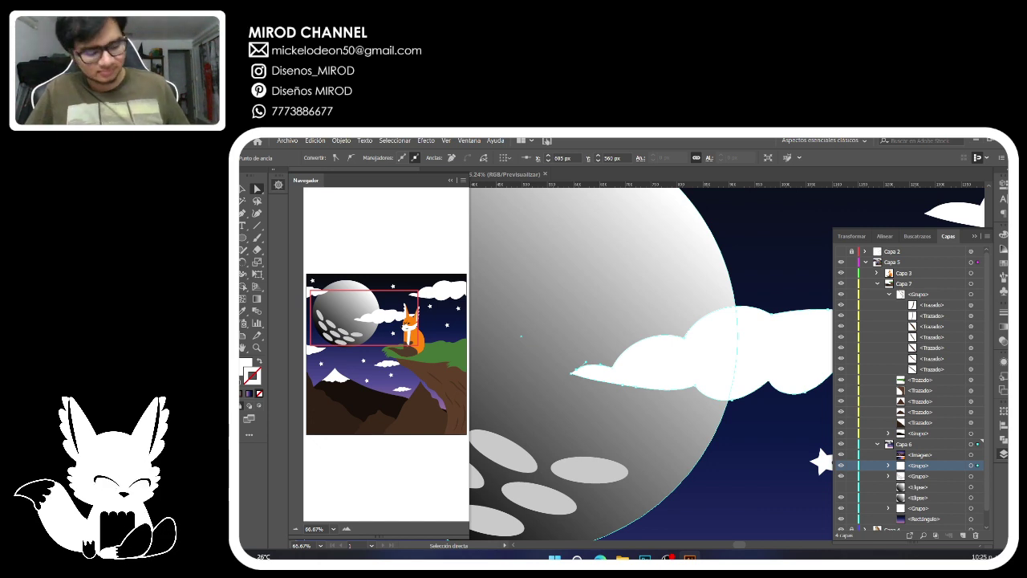
key("ctrl+0")
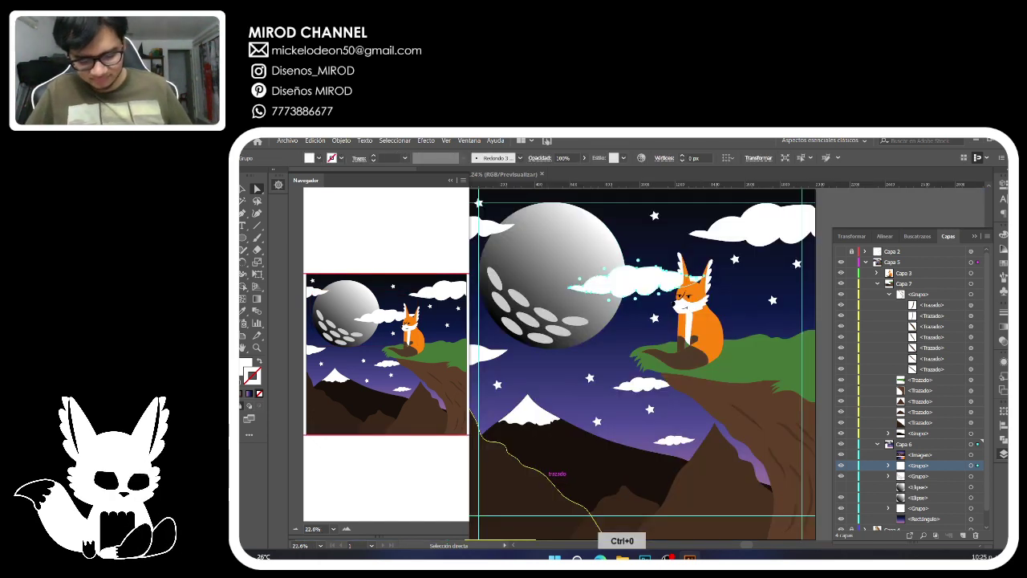
left_click(450, 180)
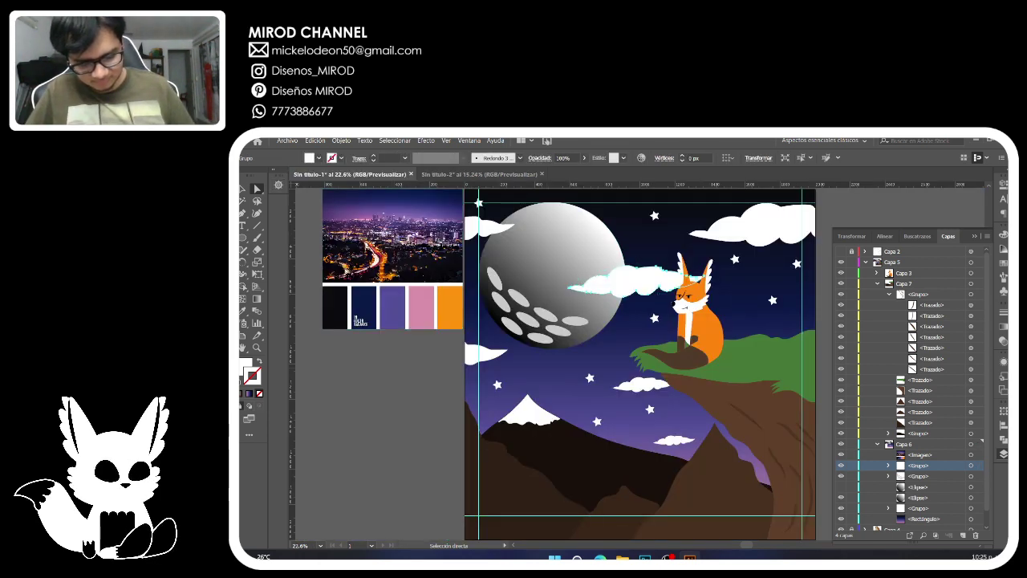
left_click(392, 248)
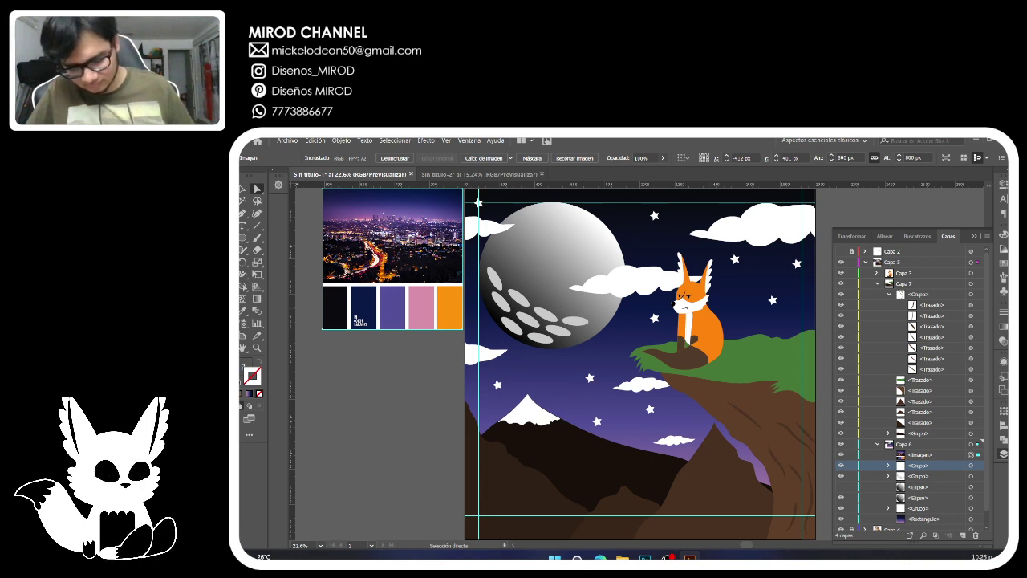
key("ctrl+shift+a")
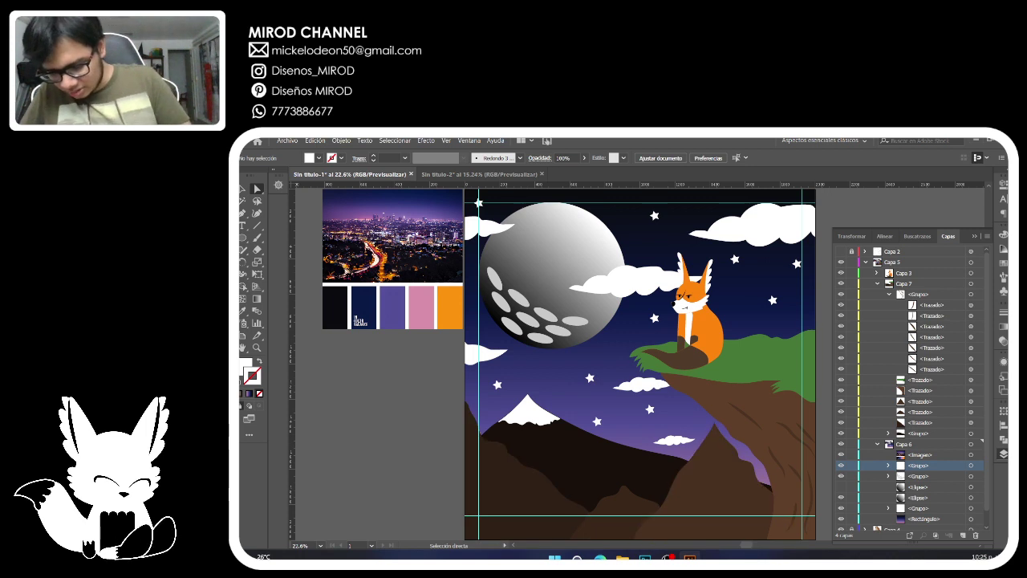
Show the sketch layer Capa 2 and add a new layer above Capa 3 inside Capa 5.
left_click(840, 251)
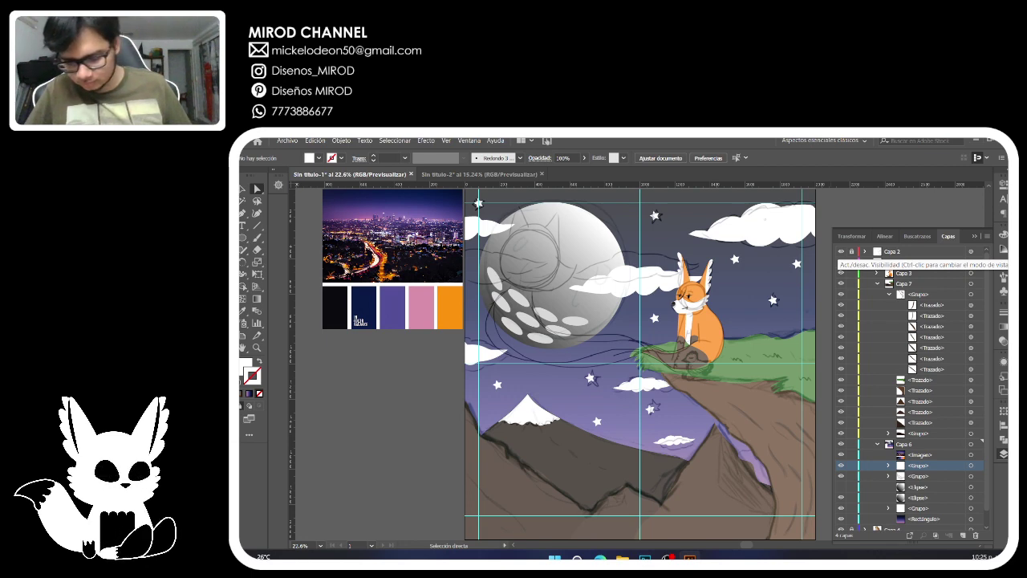
left_click(876, 283)
left_click(914, 273)
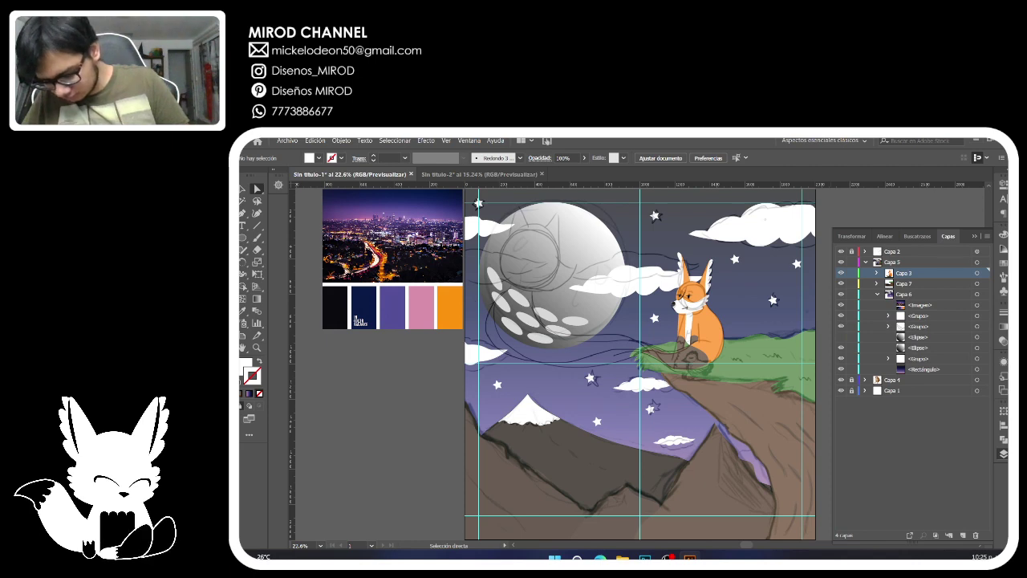
key("ctrl+l")
Delete the city reference photo with its color swatches from Capa 6.
left_click(877, 304)
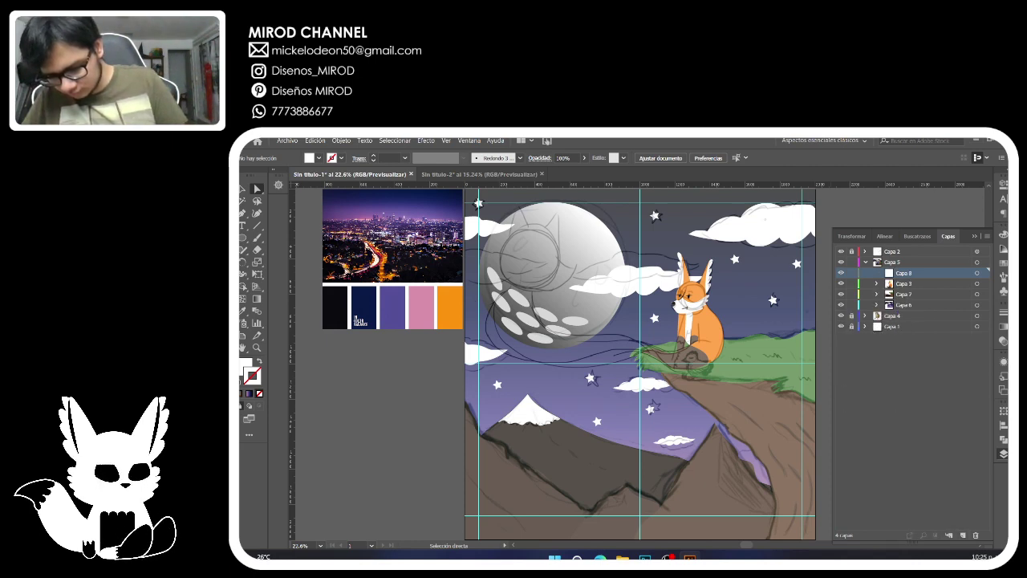
left_click(976, 304)
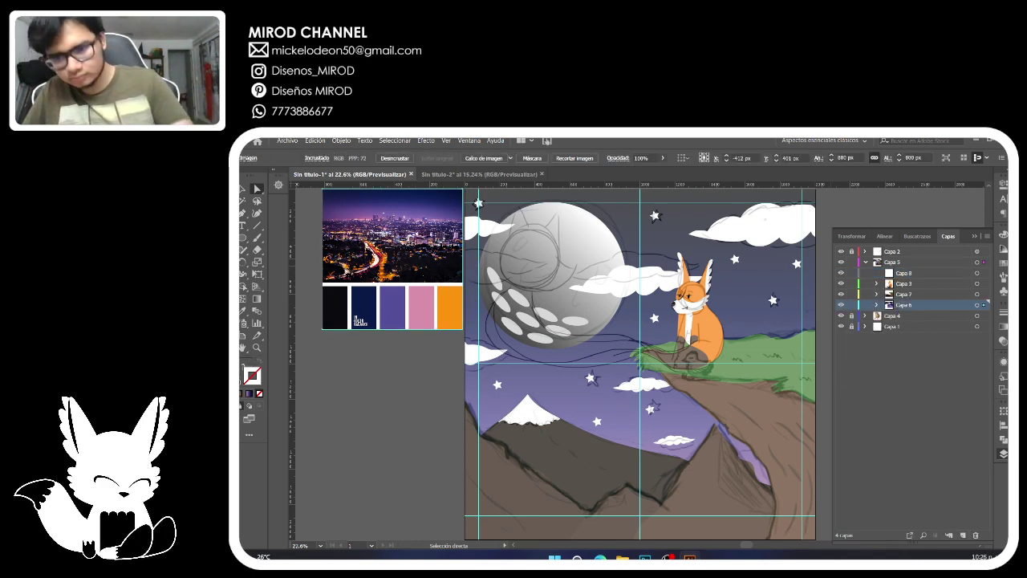
key("Delete")
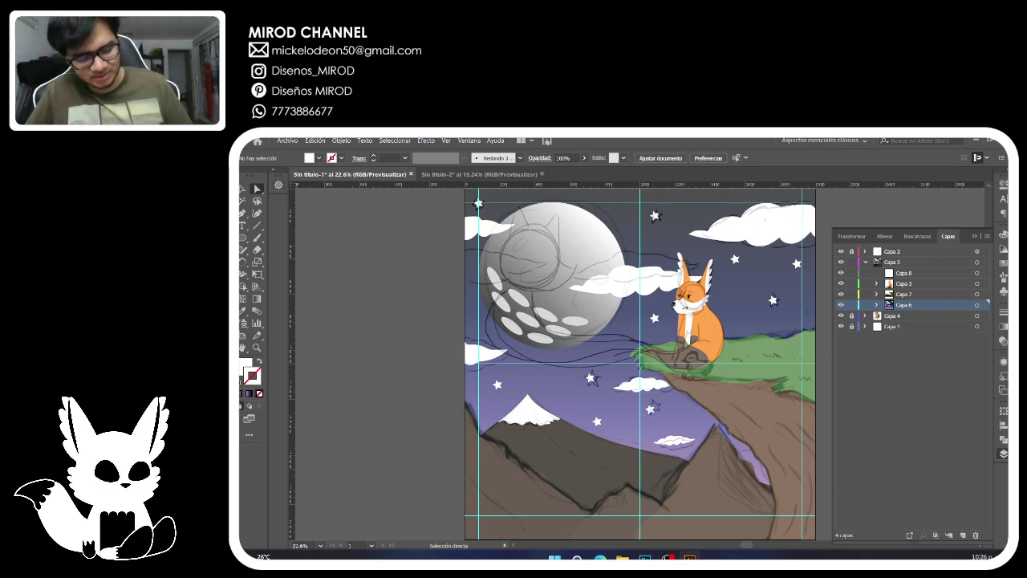
Trace the closed outline of the sketched bird beside the fox, including its spiky crest, beak and tail, with the Paintbrush.
left_click(278, 185)
left_click(347, 528)
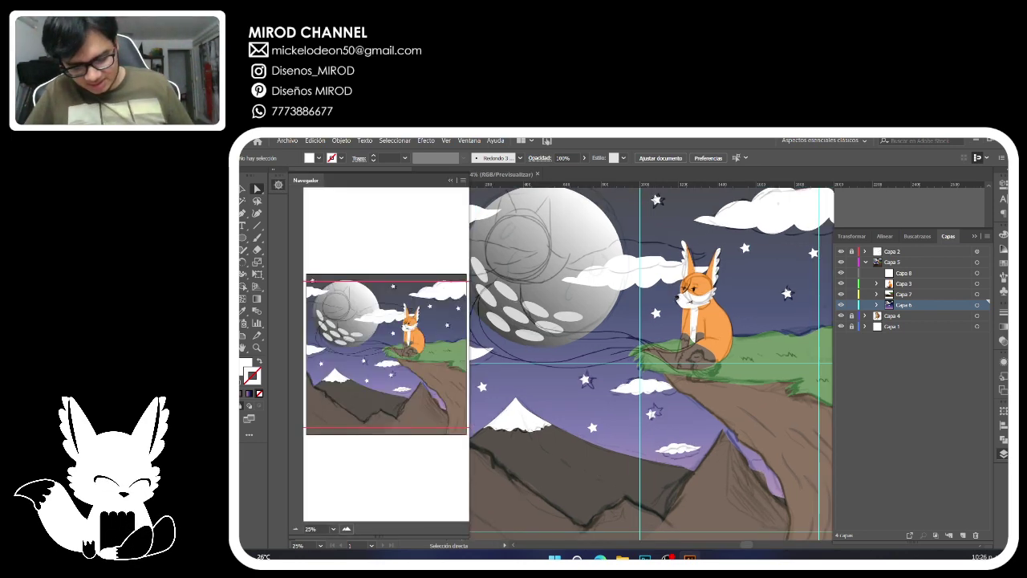
left_click(347, 529)
left_click(347, 529)
left_click_drag(405, 353, 413, 348)
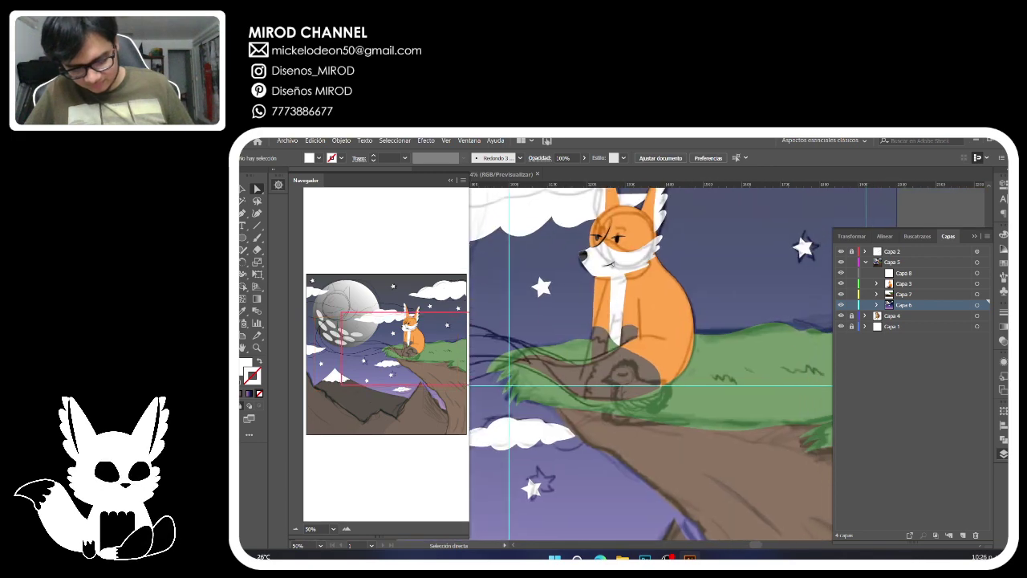
left_click(347, 528)
left_click(347, 529)
left_click(347, 528)
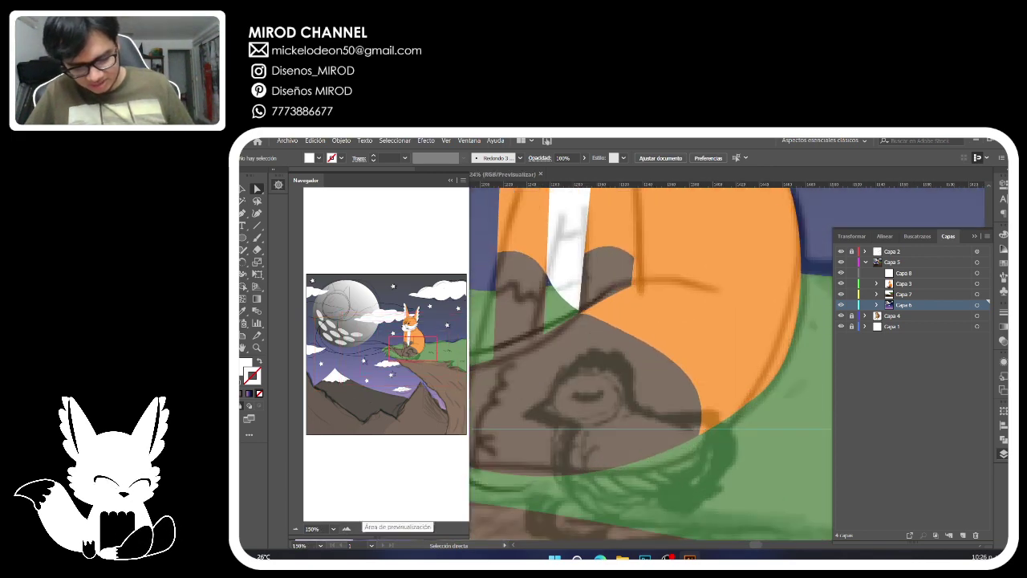
left_click(294, 529)
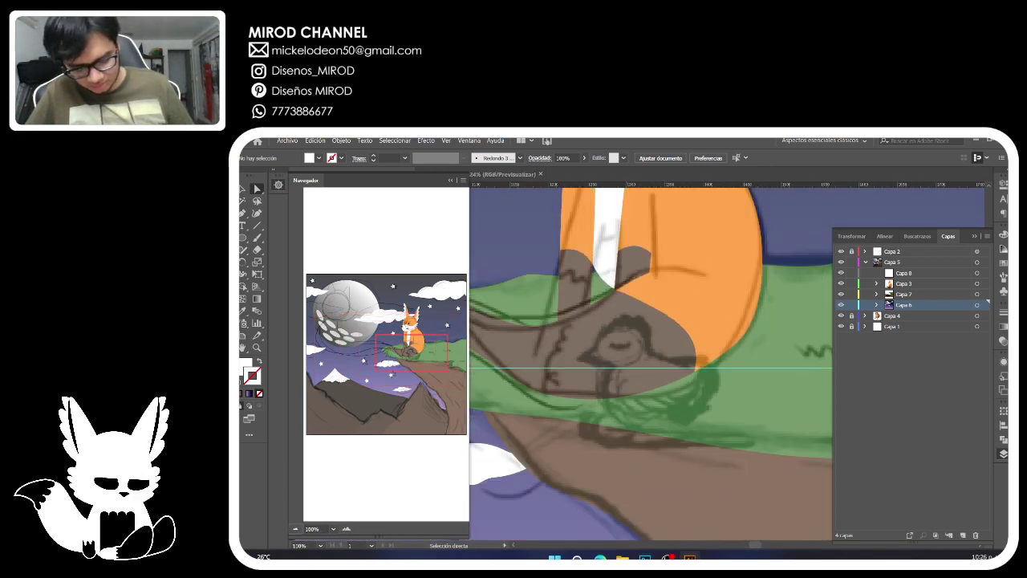
left_click(294, 529)
left_click(346, 528)
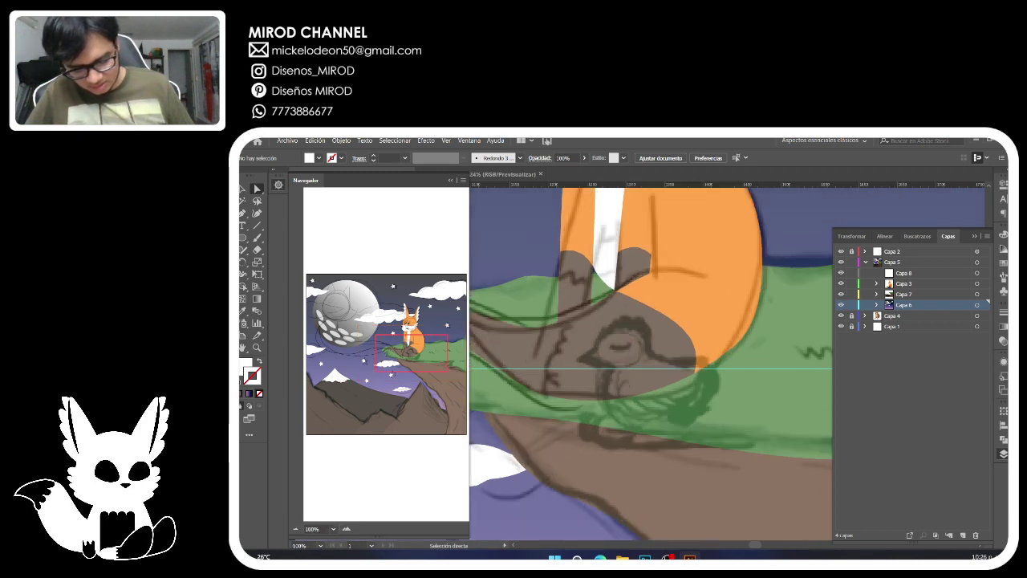
left_click_drag(412, 353, 413, 352)
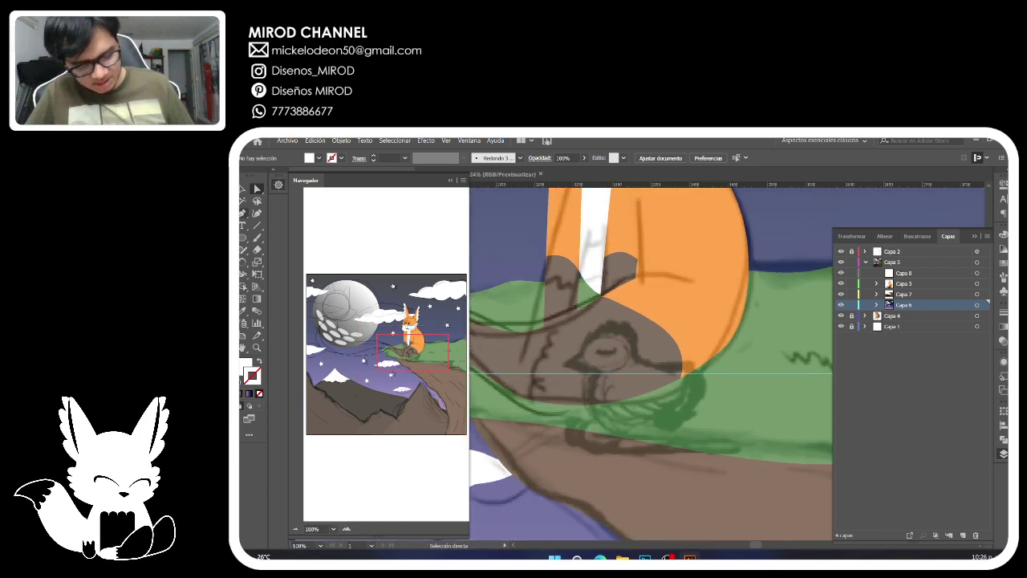
key("b")
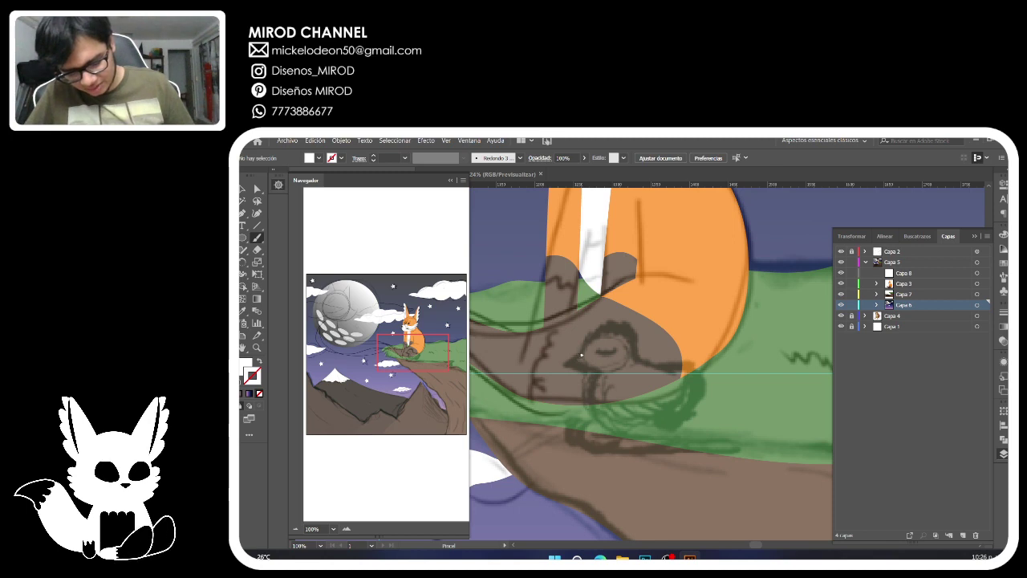
mouse_move(581, 354)
left_mouse_down()
mouse_move(566, 363)
mouse_move(593, 371)
mouse_move(597, 420)
mouse_move(636, 432)
mouse_move(685, 413)
mouse_move(702, 378)
mouse_move(688, 361)
mouse_move(656, 365)
mouse_move(638, 353)
mouse_move(637, 332)
left_mouse_up()
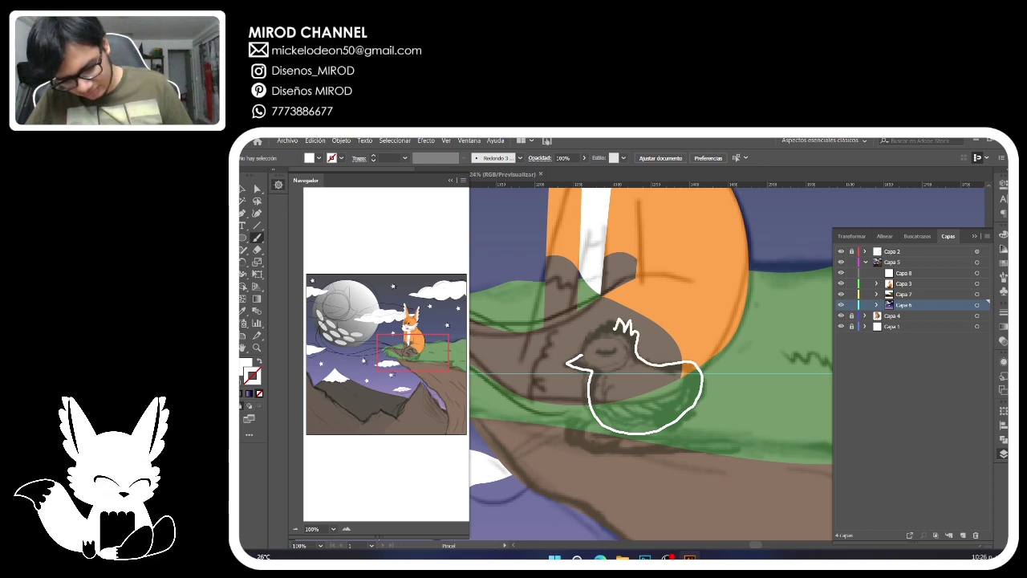
left_click_drag(583, 351, 581, 355)
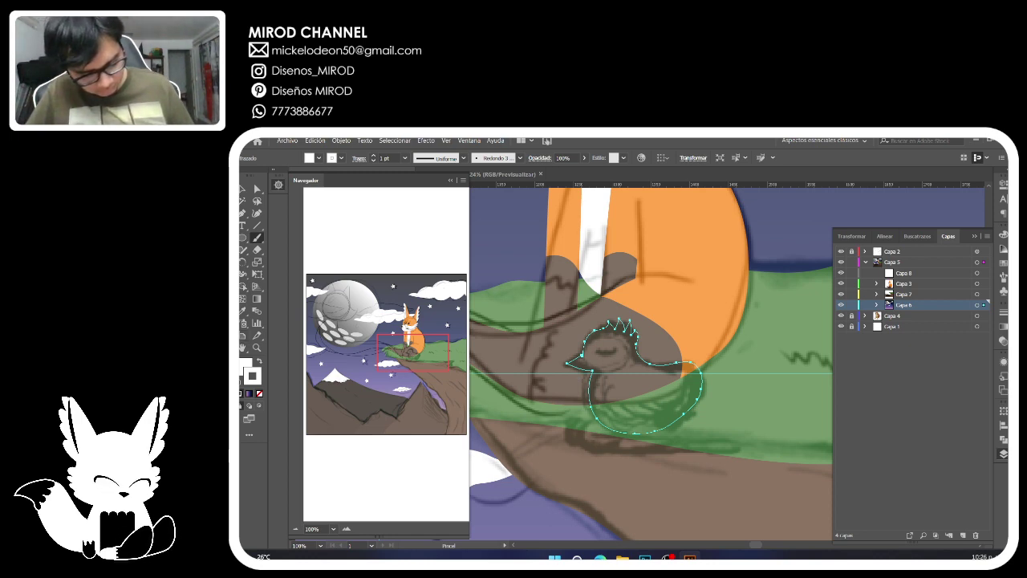
Remove the bird shape's stroke, keep its white fill, and move it to the empty layer Capa 8.
left_click(259, 392)
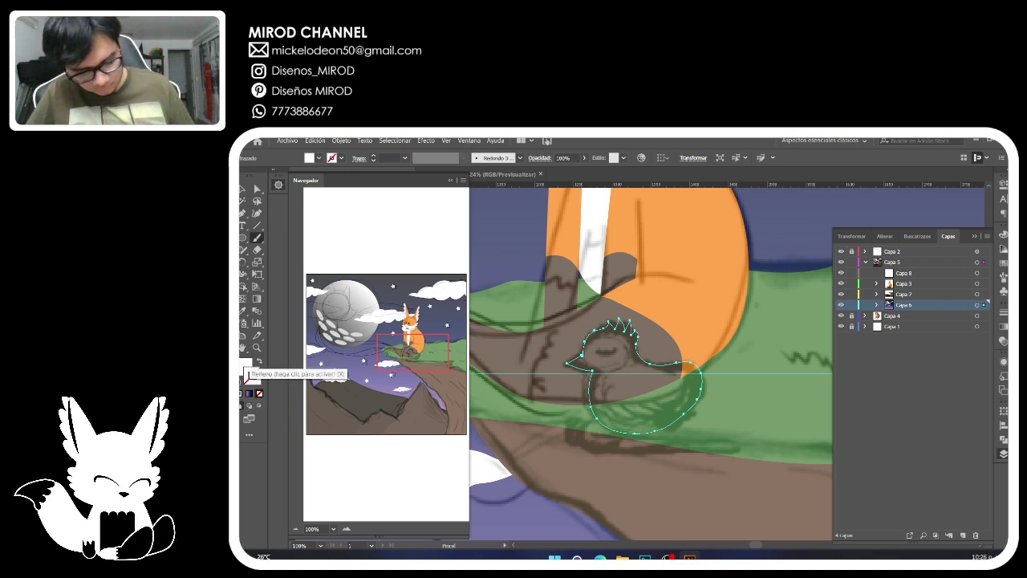
left_click(246, 367)
left_click(1003, 454)
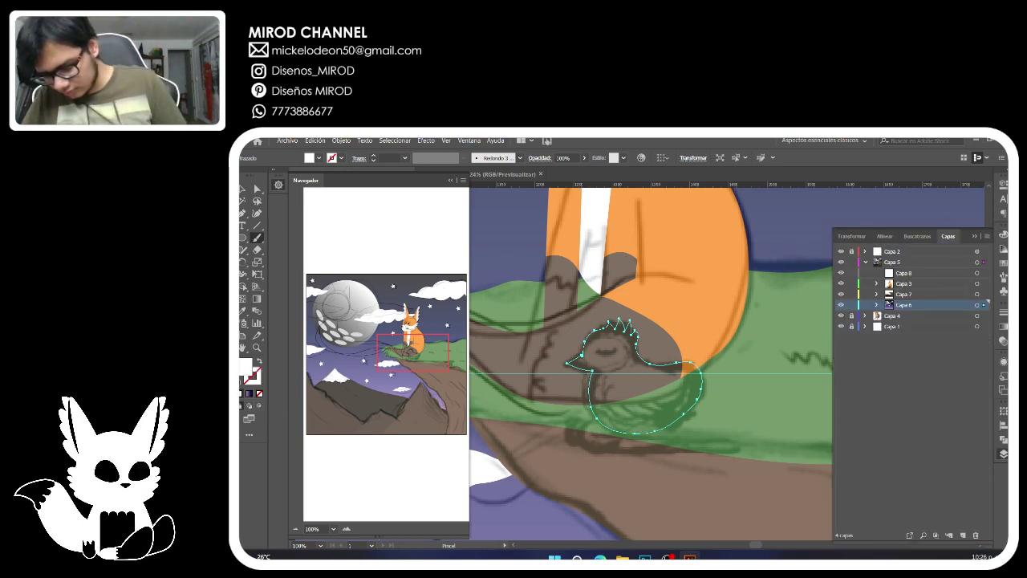
left_click_drag(920, 316, 911, 273)
left_click(877, 305)
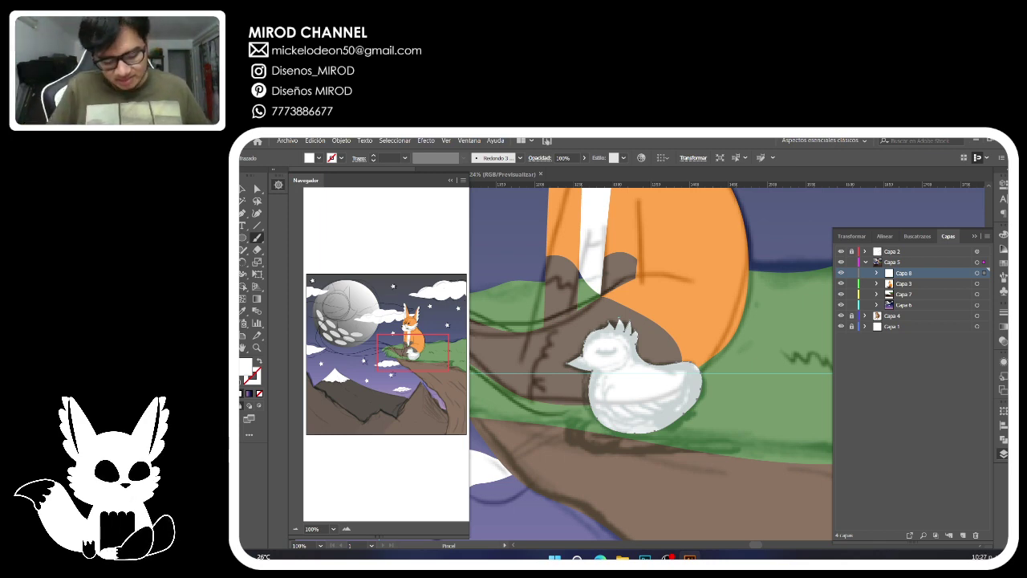
Try to simplify the bird's head outline by removing anchor points around the forehead and reshaping the curve up to the crest.
key("ctrl+plus")
key("ctrl+plus")
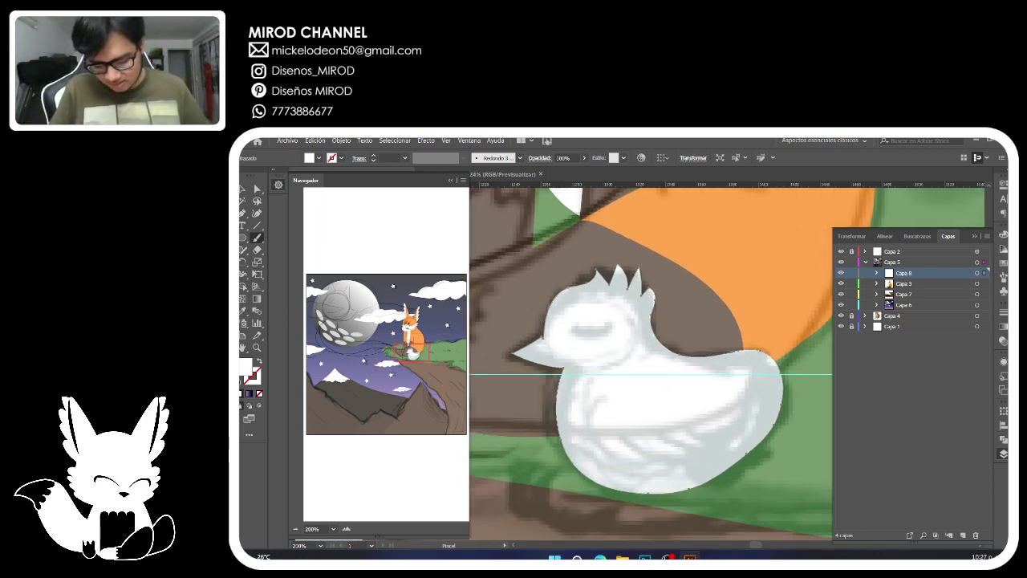
left_click_drag(650, 363, 660, 373)
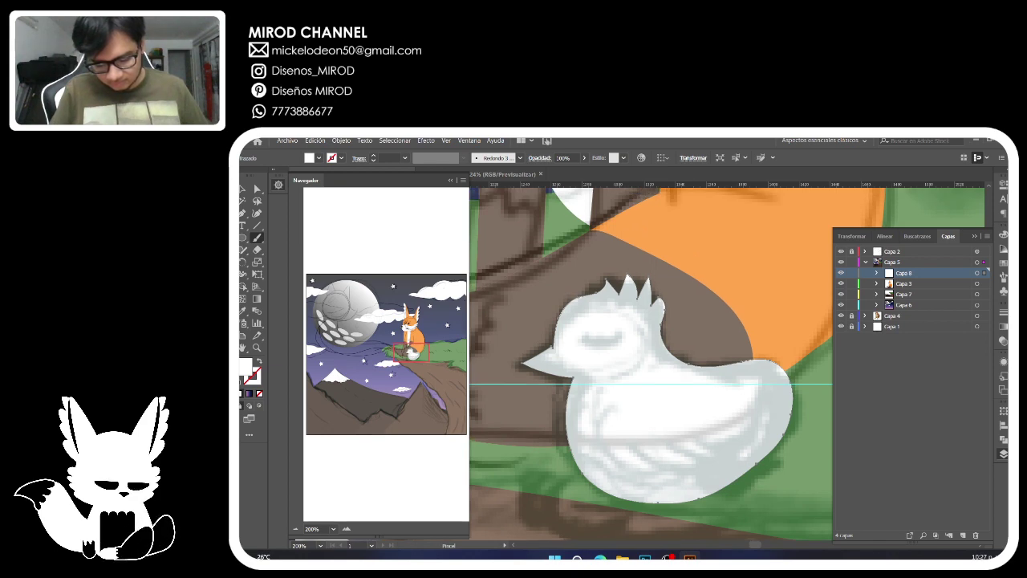
left_click(244, 213)
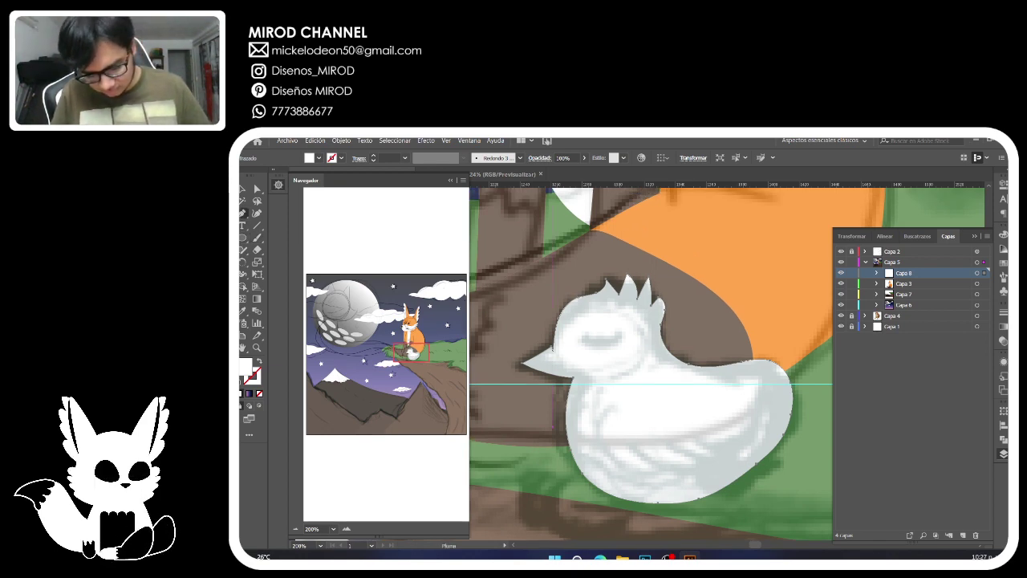
left_click(549, 350)
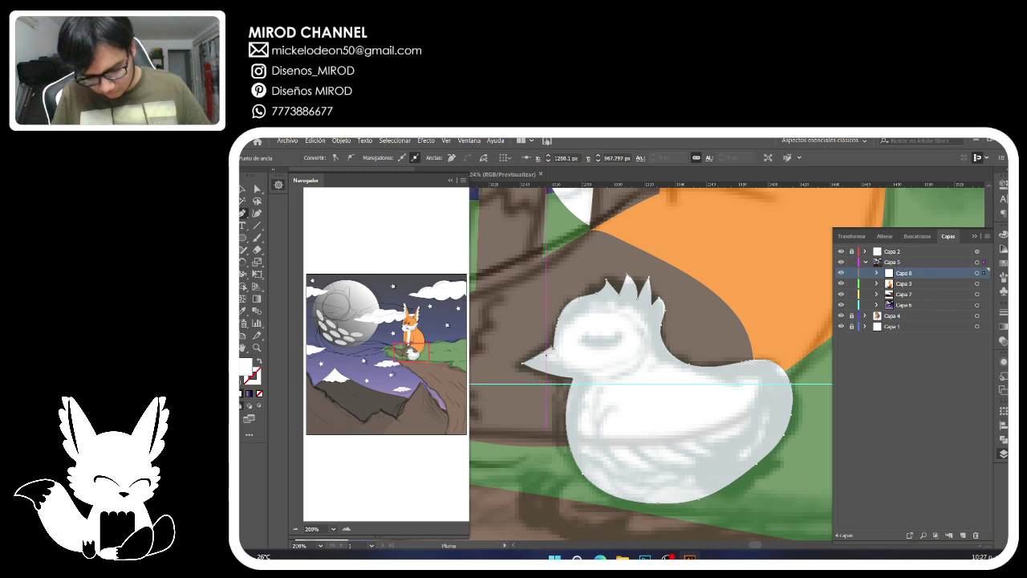
left_click(555, 311)
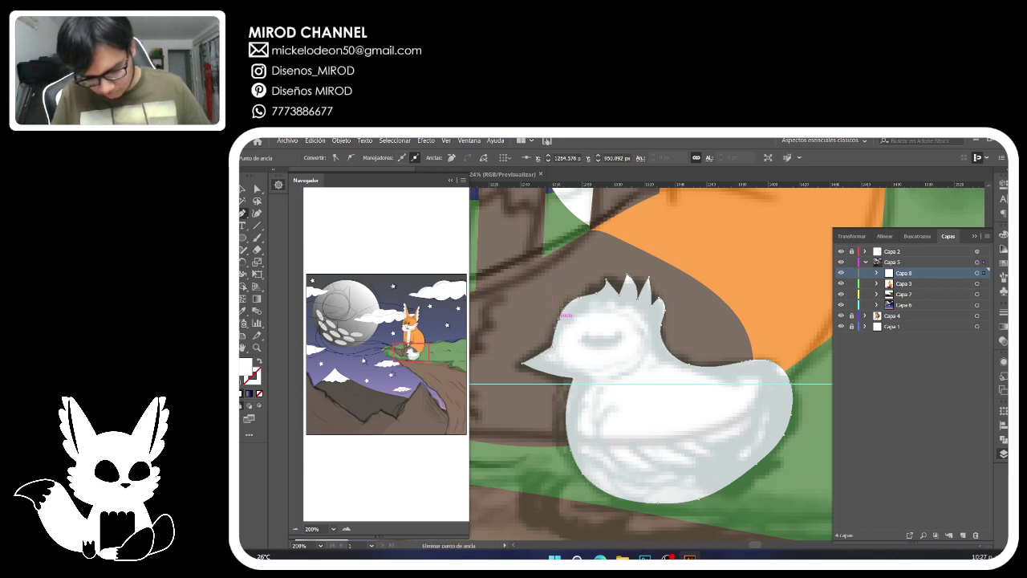
left_click(581, 295)
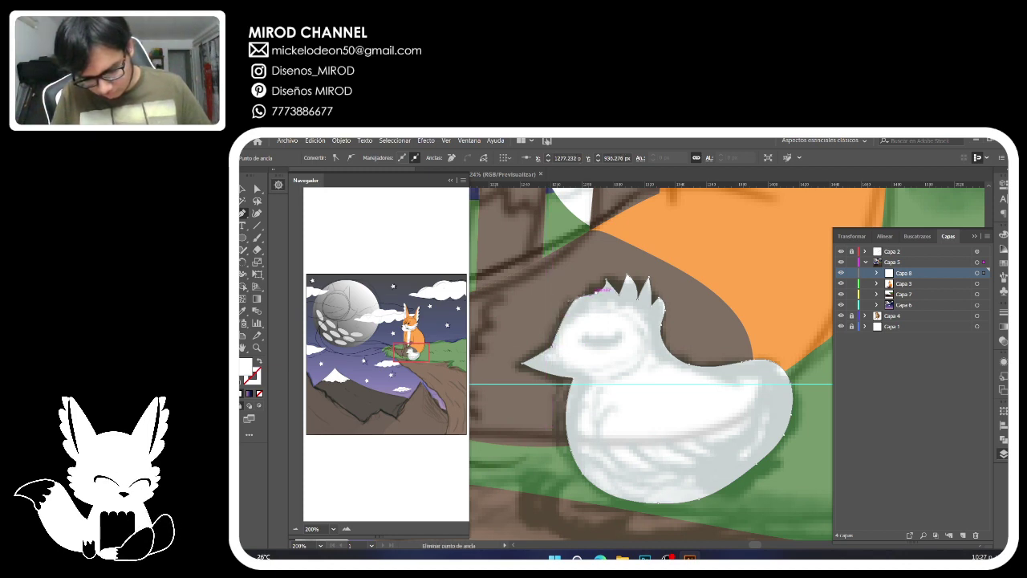
key("a")
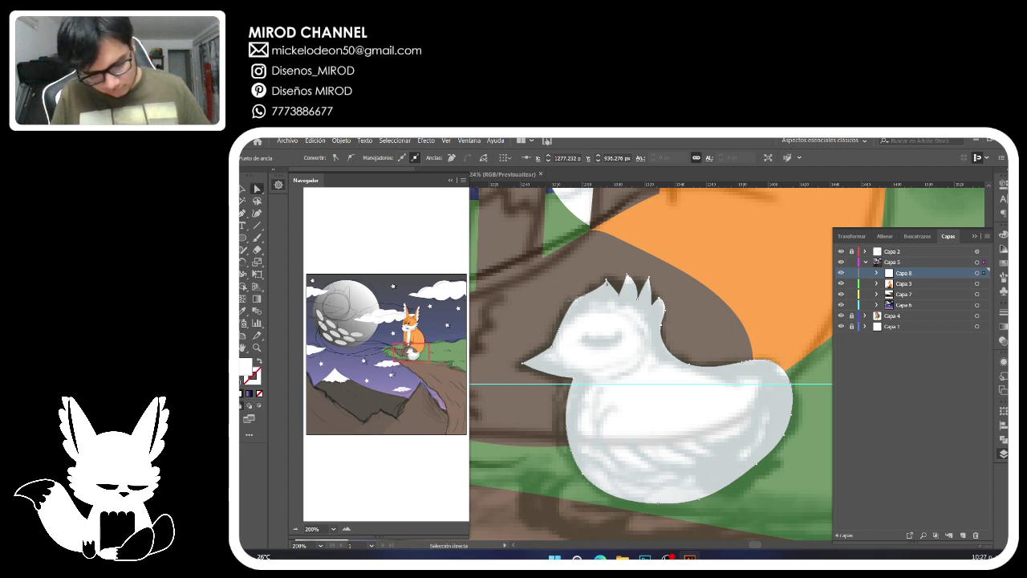
left_click_drag(579, 296, 603, 294)
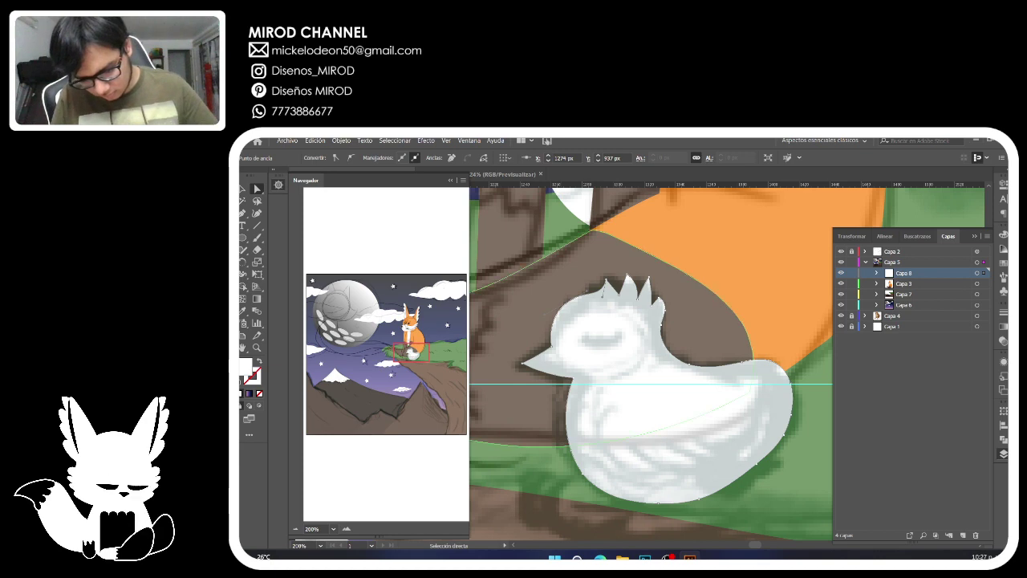
left_click(616, 287)
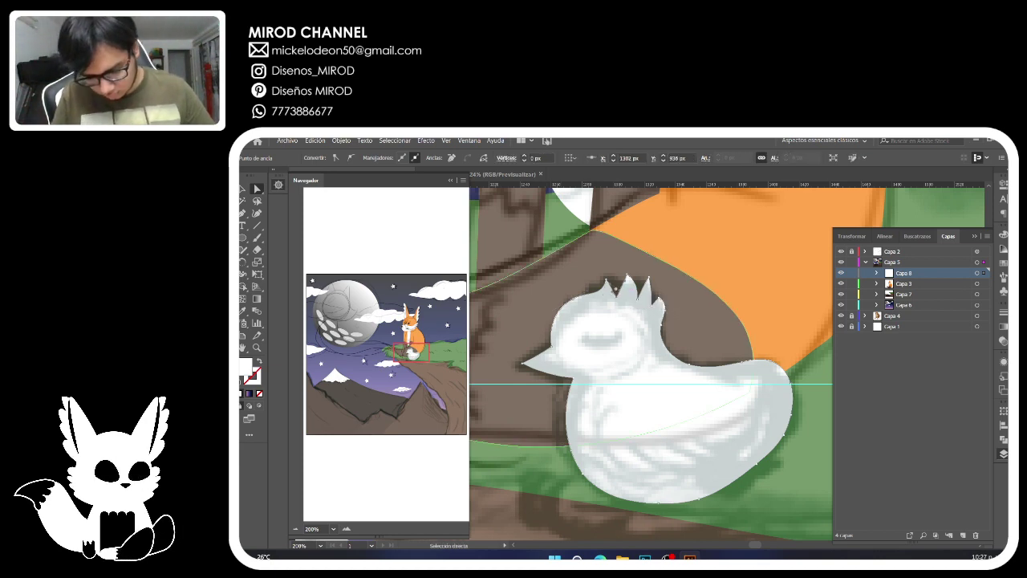
Replace the filled bird shape with a new closed Paintbrush outline that has a white stroke, no fill and a two-pointed crest.
key("shift+x")
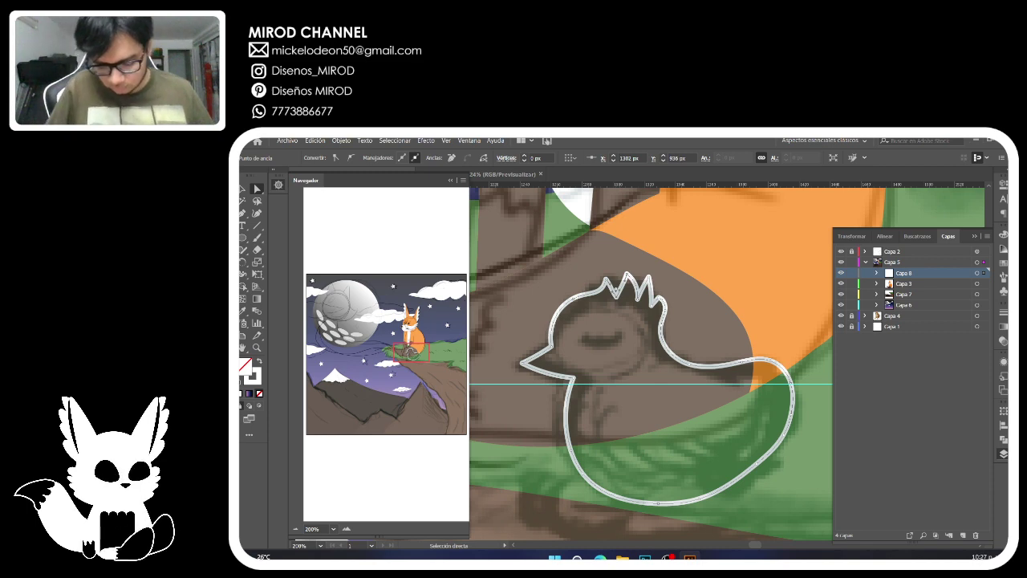
key("Delete")
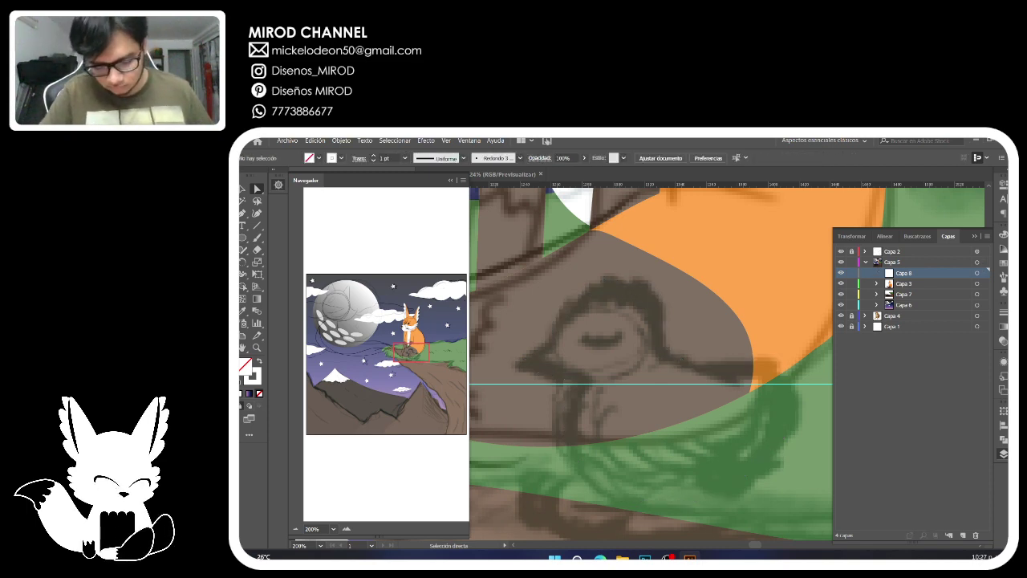
left_click(257, 238)
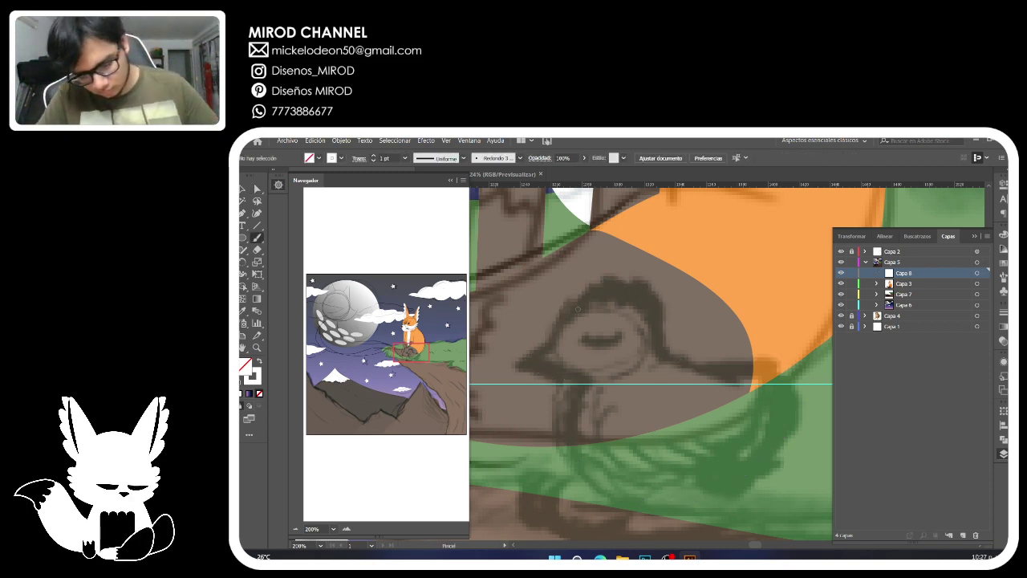
mouse_move(554, 338)
left_mouse_down()
mouse_move(614, 277)
mouse_move(629, 297)
mouse_move(636, 276)
mouse_move(654, 300)
mouse_move(654, 352)
mouse_move(713, 371)
mouse_move(764, 365)
mouse_move(792, 401)
mouse_move(789, 431)
mouse_move(740, 481)
mouse_move(643, 495)
mouse_move(607, 488)
mouse_move(561, 454)
mouse_move(578, 377)
mouse_move(520, 368)
mouse_move(552, 340)
left_mouse_up()
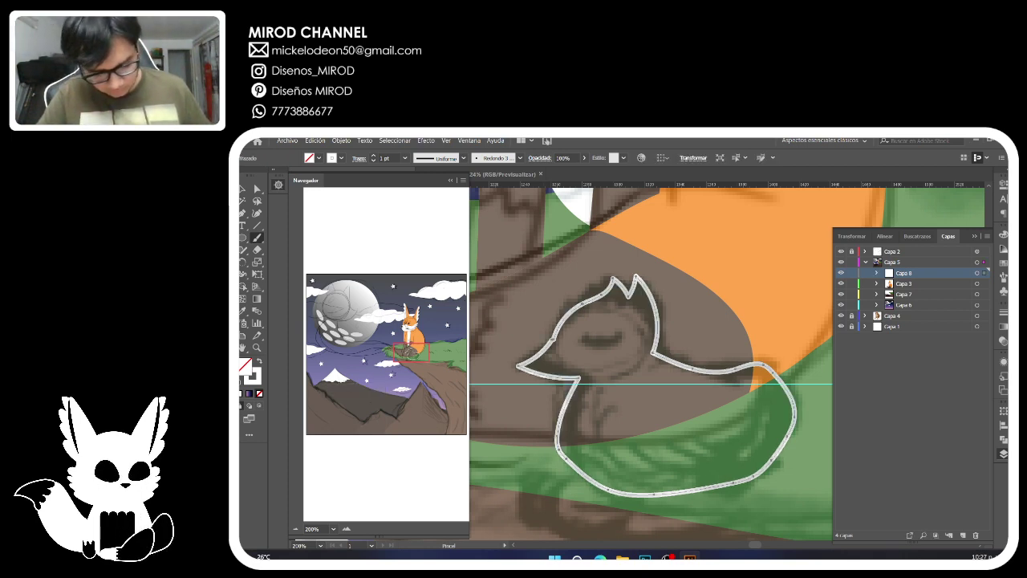
Draw the bird's closed eye as a short downward-curving line over the sketch with the Pen tool.
left_click(242, 213)
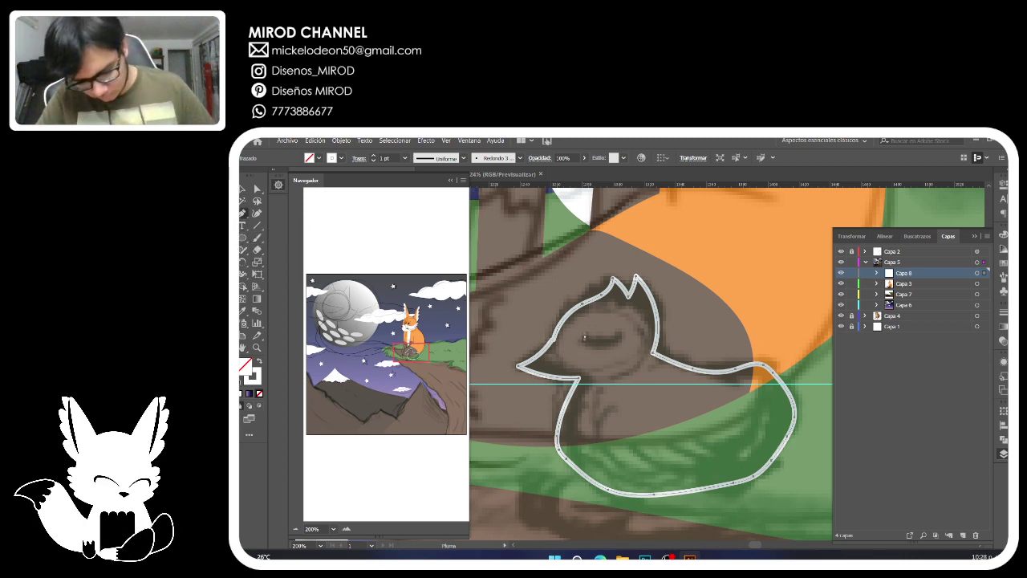
left_click_drag(603, 338, 642, 311)
key("ctrl+z")
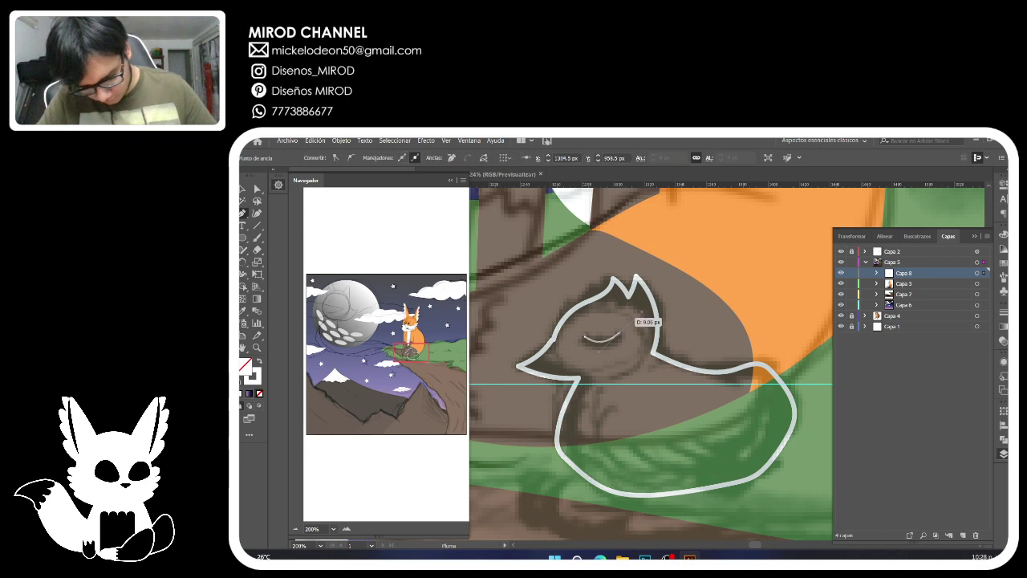
Set the eye line's stroke to black and thicken its middle with the Width tool so it tapers towards both ends.
double_click(254, 375)
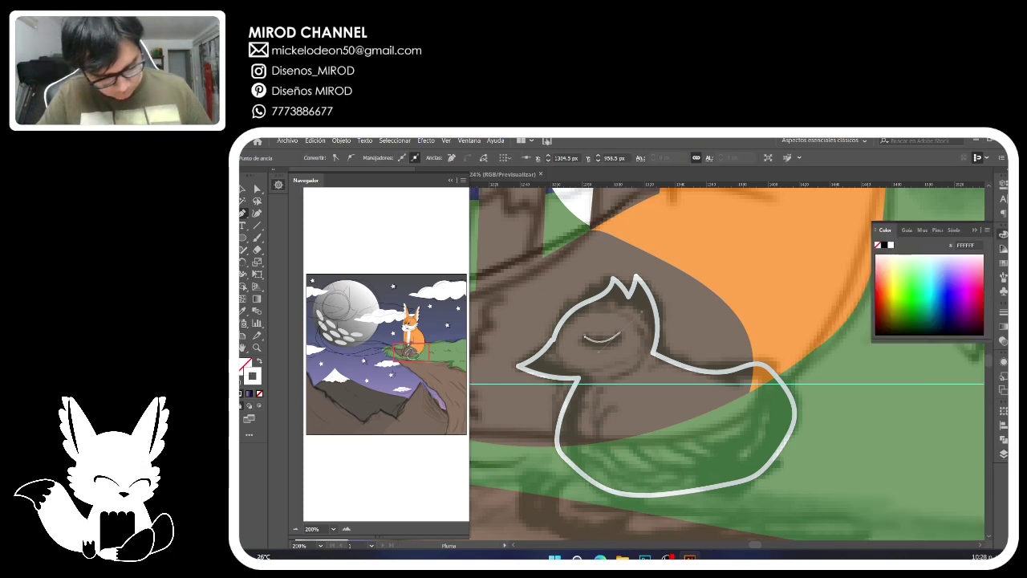
left_click(486, 406)
left_click(487, 279)
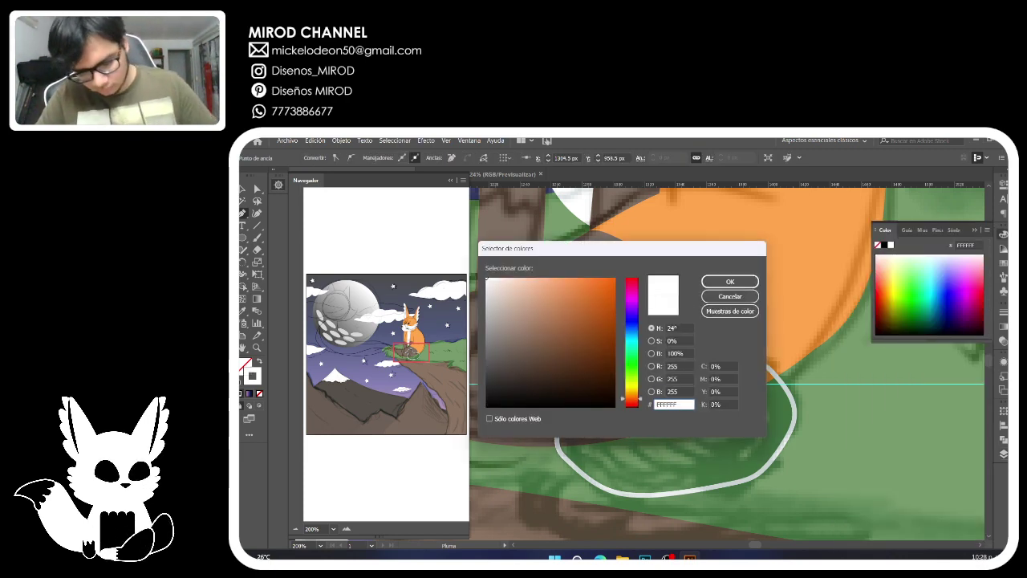
left_click(486, 406)
left_click(730, 282)
key("Return")
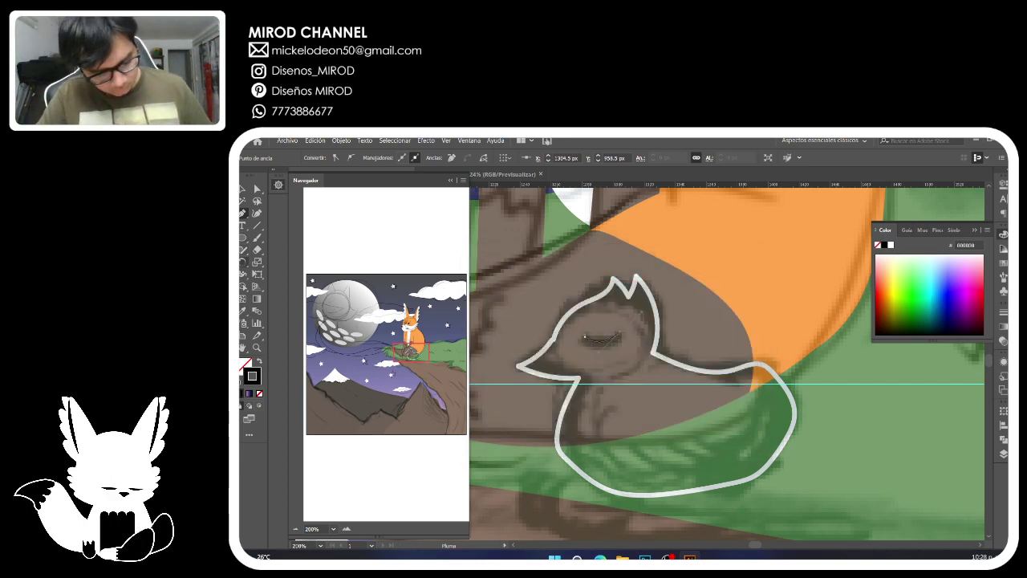
key("shift+w")
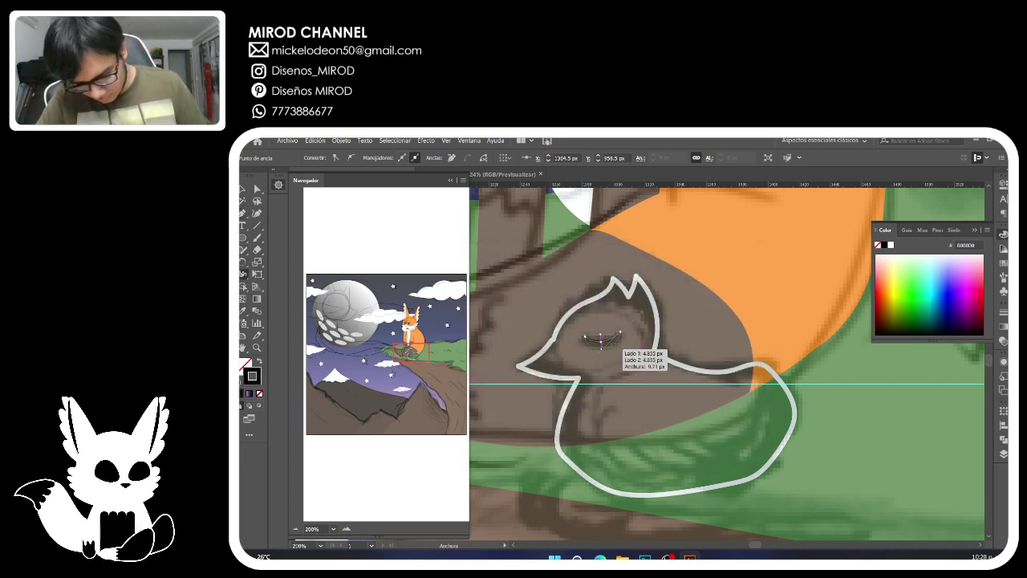
mouse_move(601, 346)
left_mouse_down()
mouse_move(580, 347)
mouse_move(625, 336)
left_mouse_up()
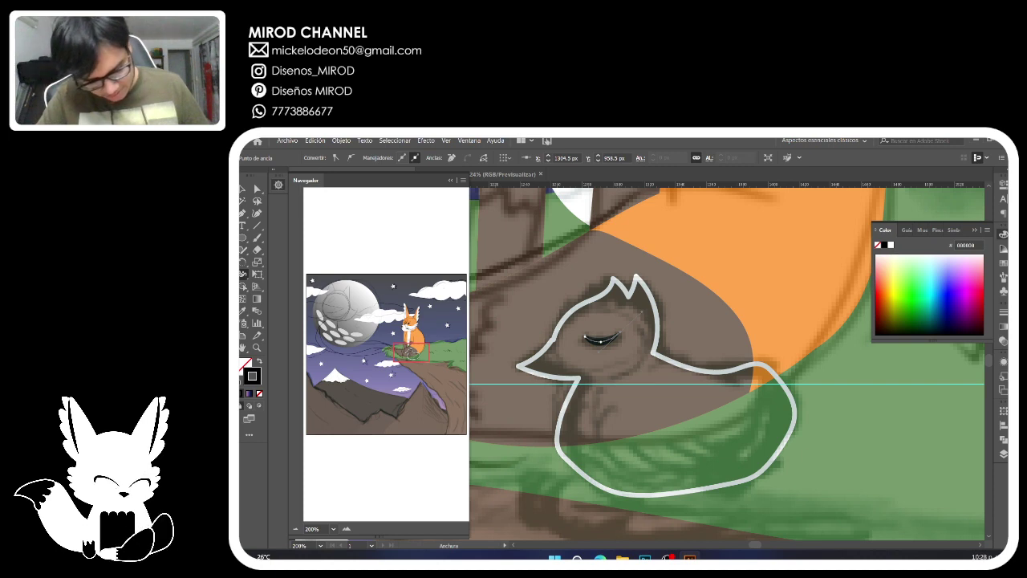
Unite the bird's body outline with the Pathfinder.
left_click(257, 189)
left_click(559, 438)
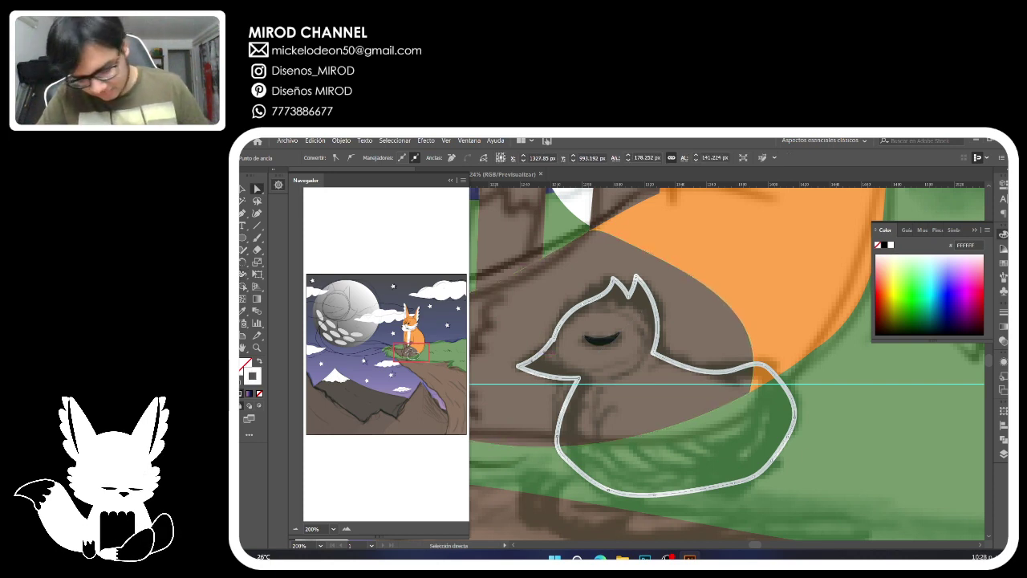
left_click(1004, 454)
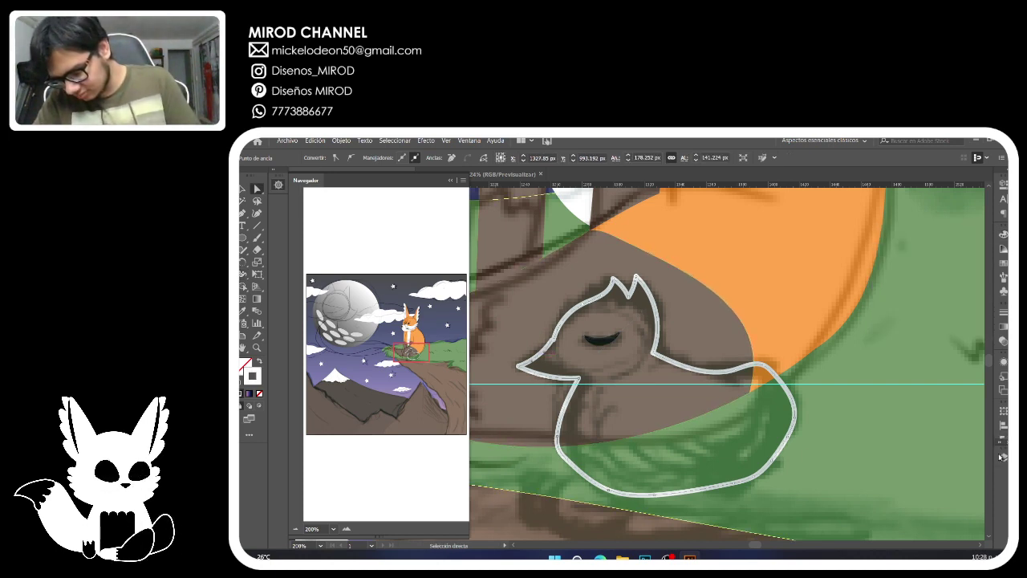
left_click(1002, 439)
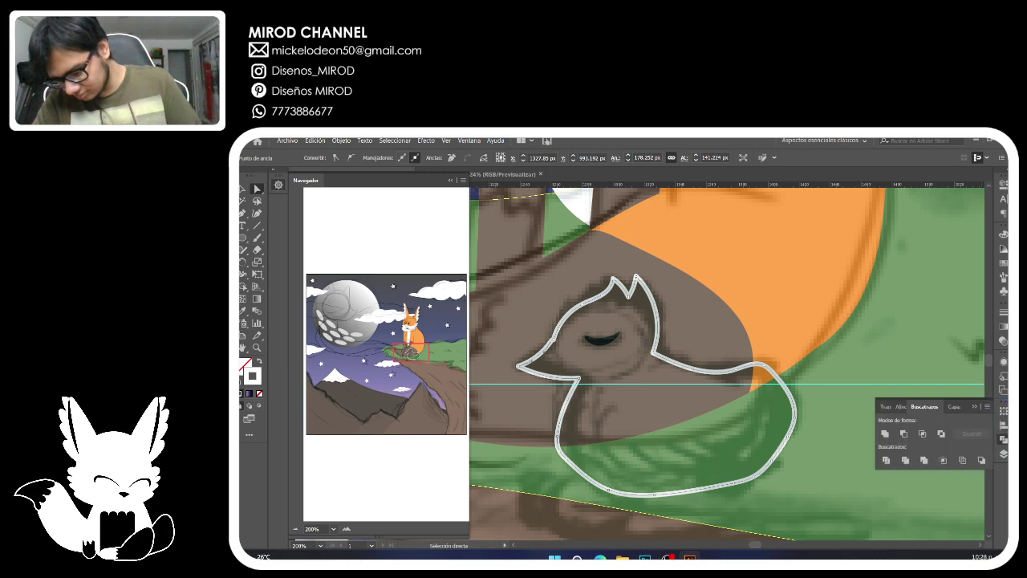
left_click(885, 433)
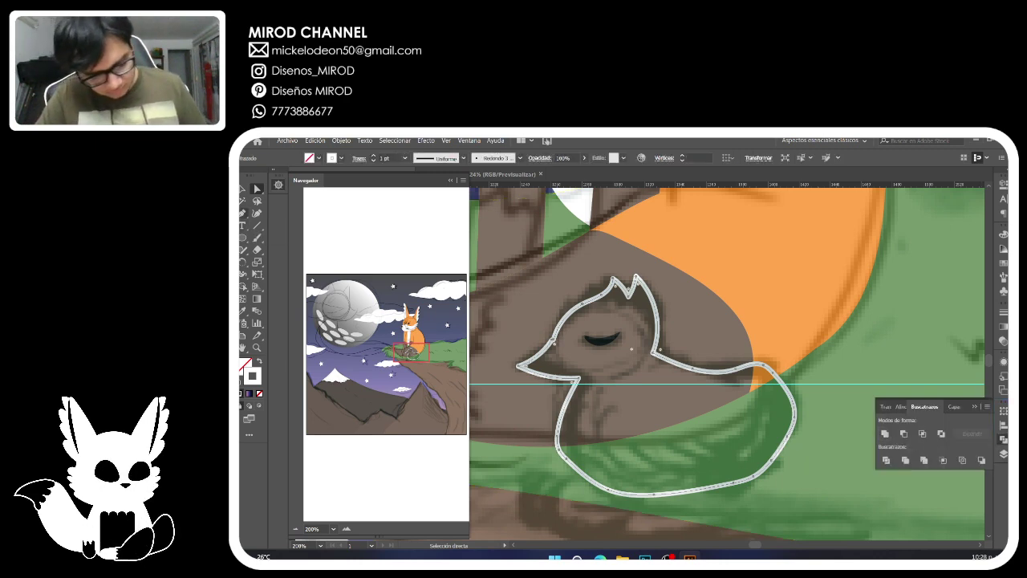
Remove the extra anchor point where the bird's beak meets the forehead and smooth the curve there.
key("p")
left_click(549, 342)
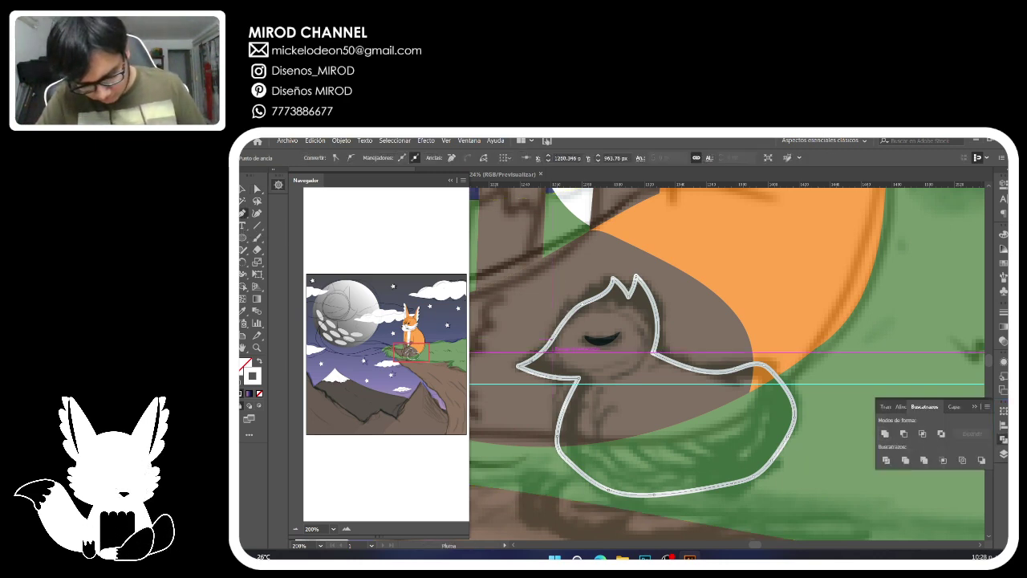
key("v")
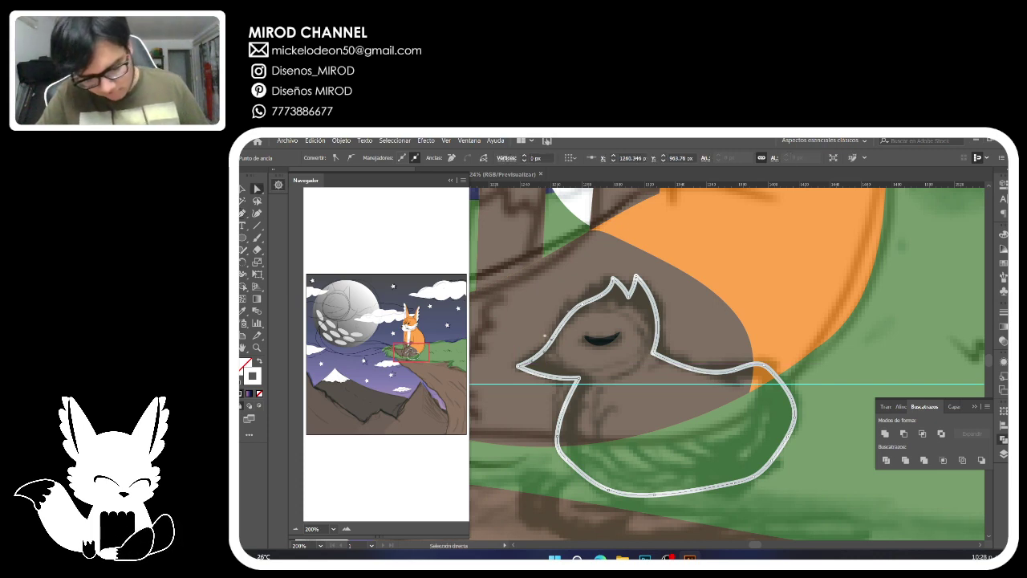
key("a")
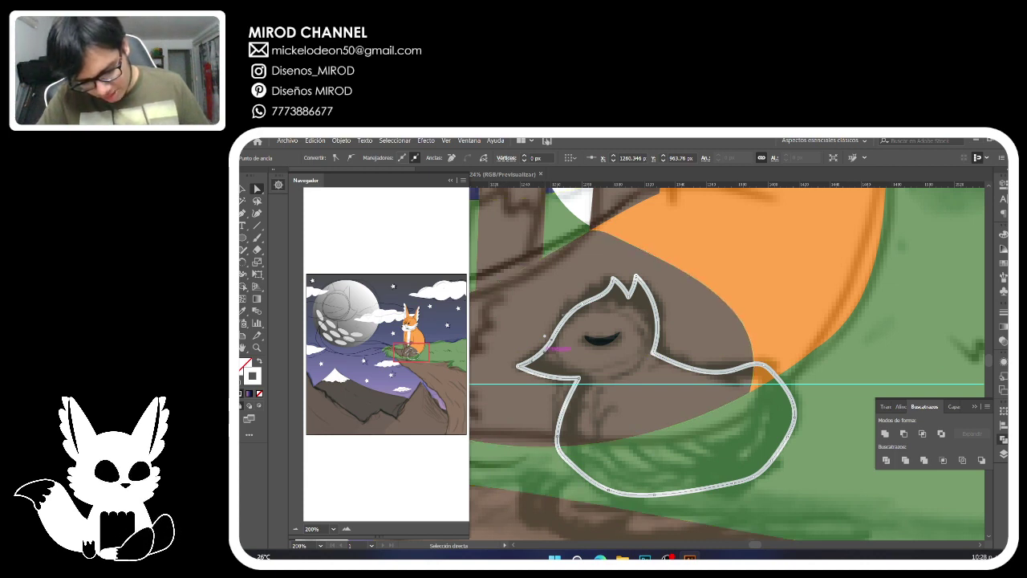
left_click(519, 365)
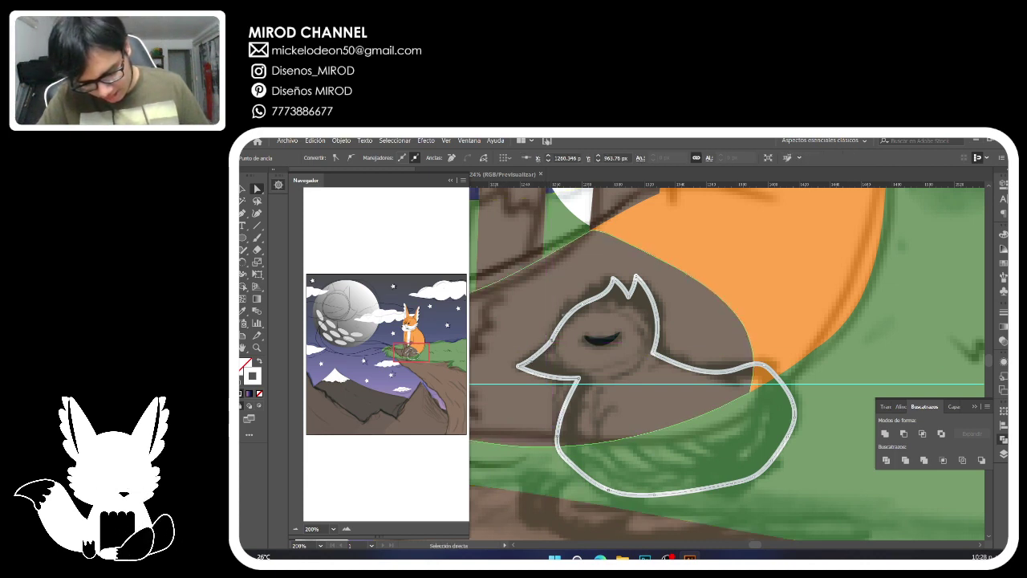
left_click(520, 366)
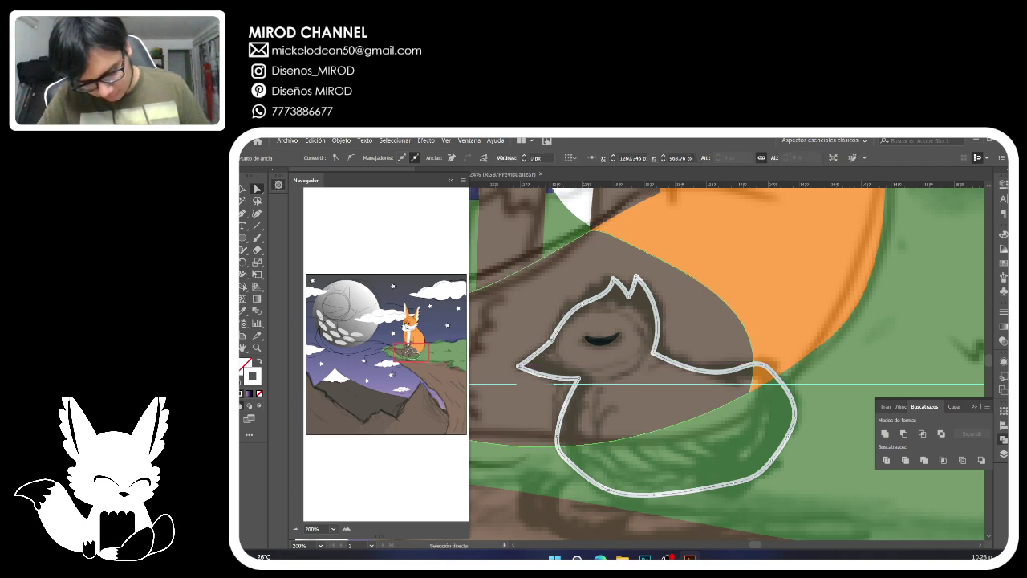
left_click(520, 366)
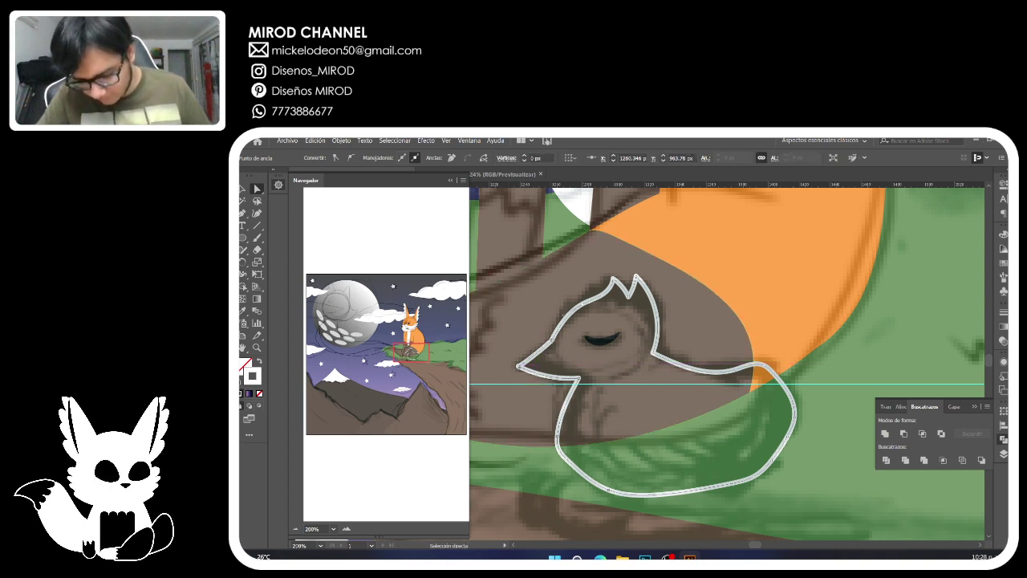
Remove the extra anchor points along the bird's back, tail, chest and belly with the Delete Anchor Point tool.
key("plus")
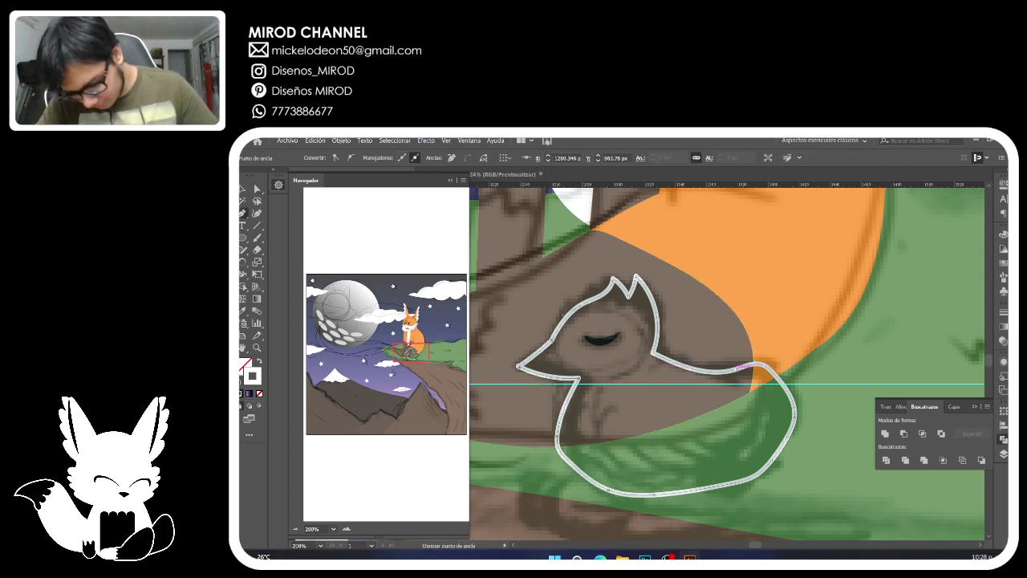
left_click(737, 368)
left_click(782, 382)
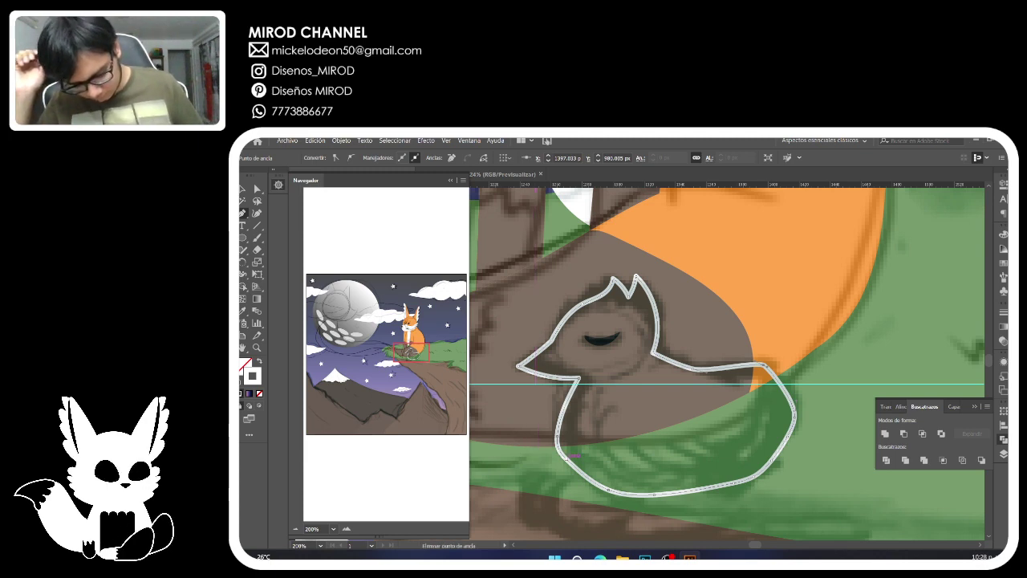
left_click(566, 458)
left_click(557, 436)
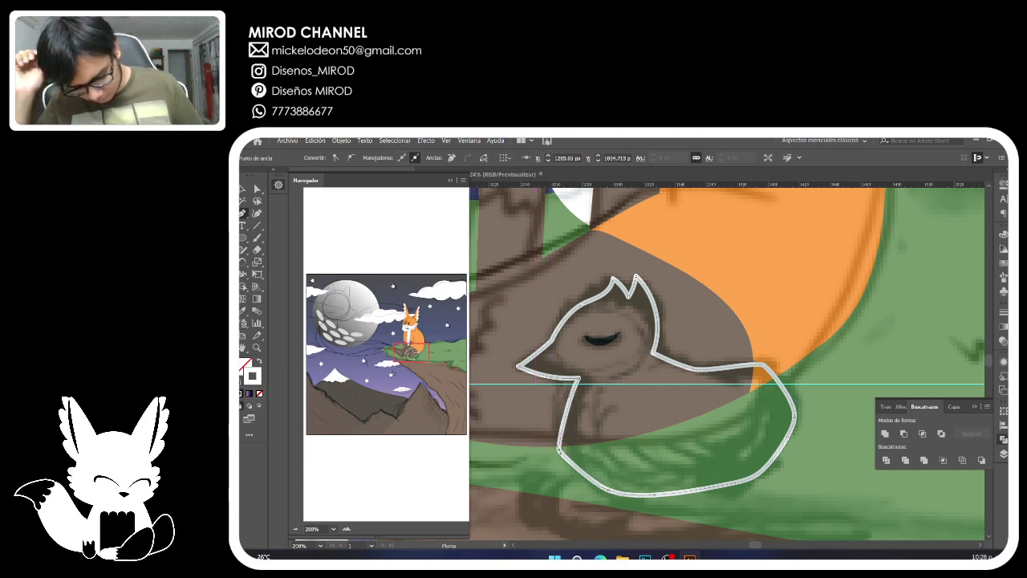
left_click(654, 494)
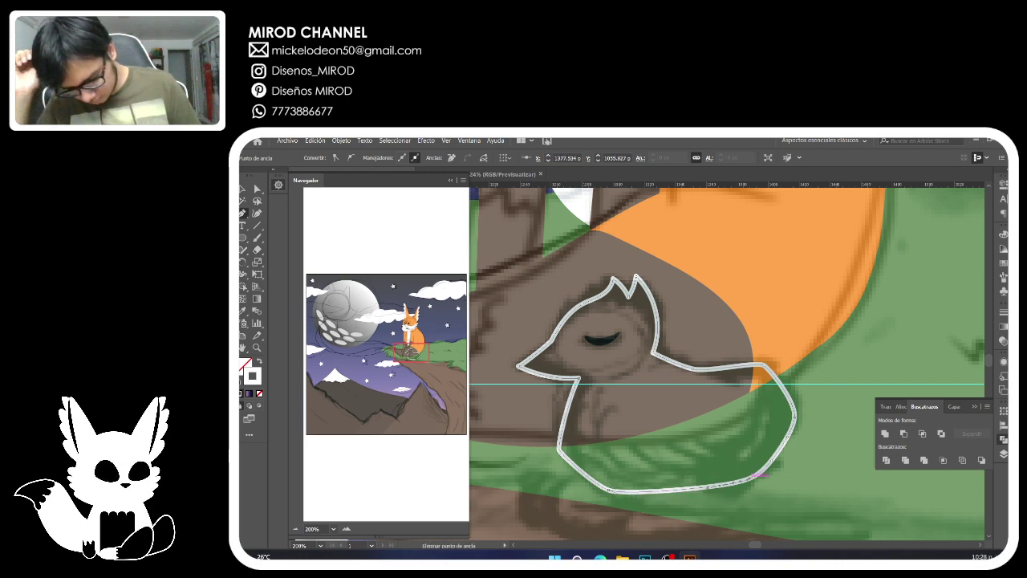
left_click(759, 474)
left_click(793, 434)
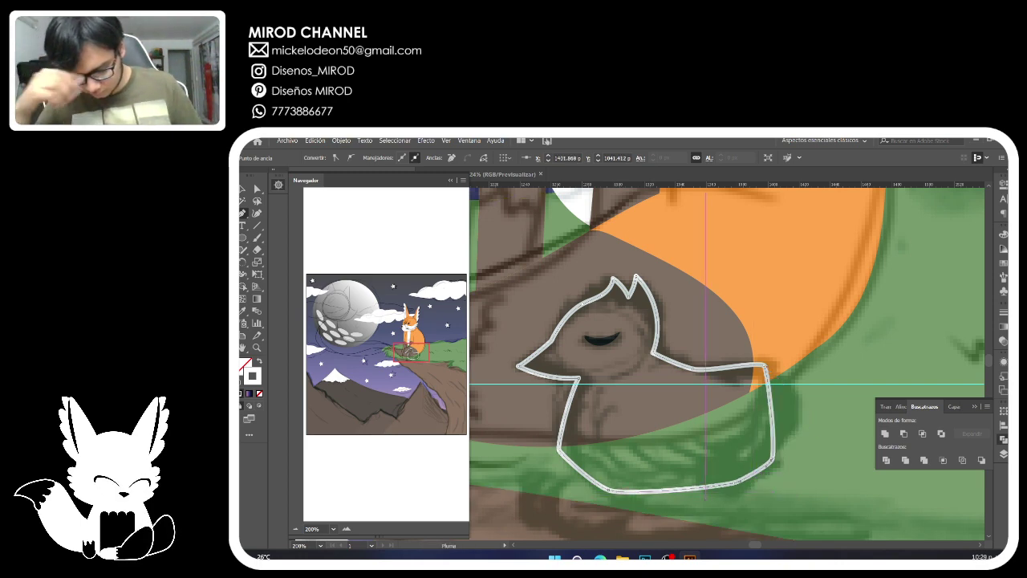
Reshape the bird's outline with Direct Selection, rounding the rear and chest and adjusting the beak tip and forehead to follow the sketch.
left_click(256, 190)
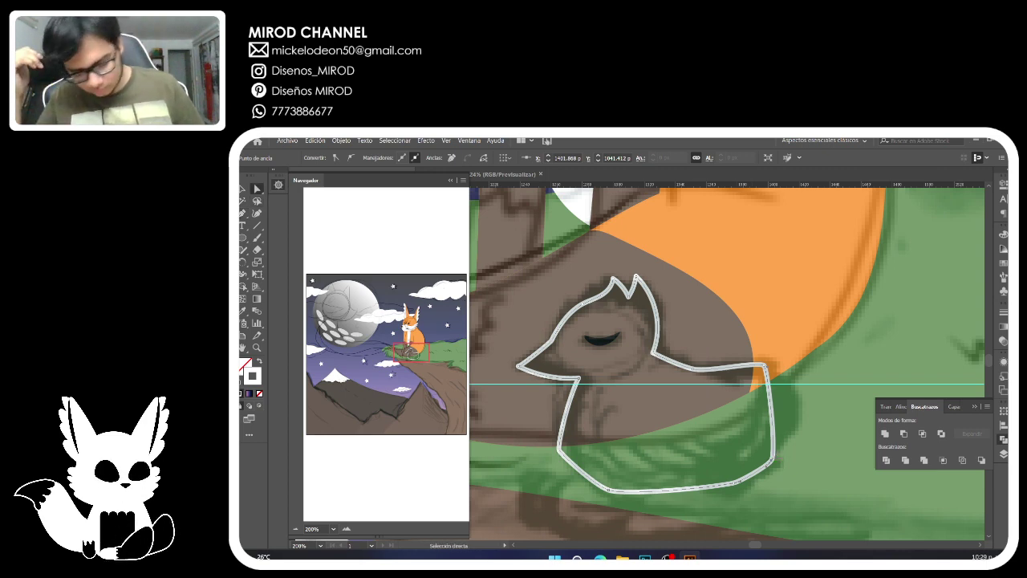
left_click_drag(772, 459, 779, 454)
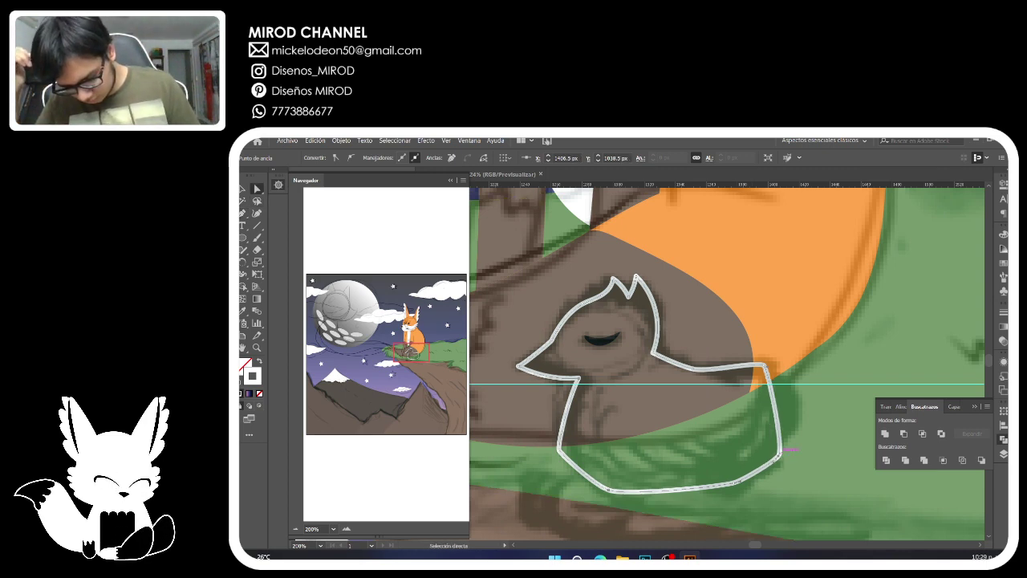
left_click_drag(819, 387, 819, 385)
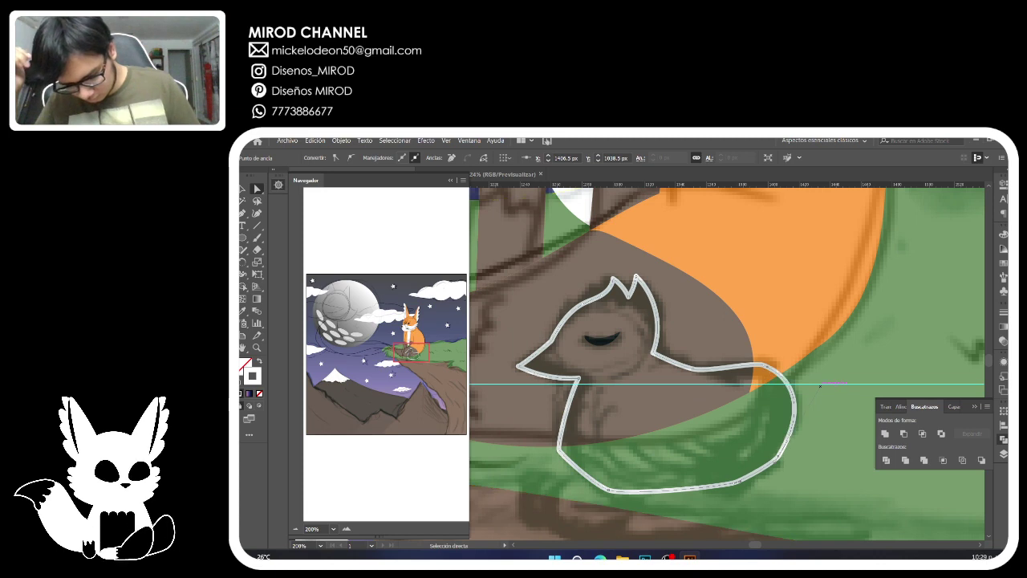
mouse_move(560, 450)
left_mouse_down()
mouse_move(571, 440)
mouse_move(562, 442)
left_mouse_up()
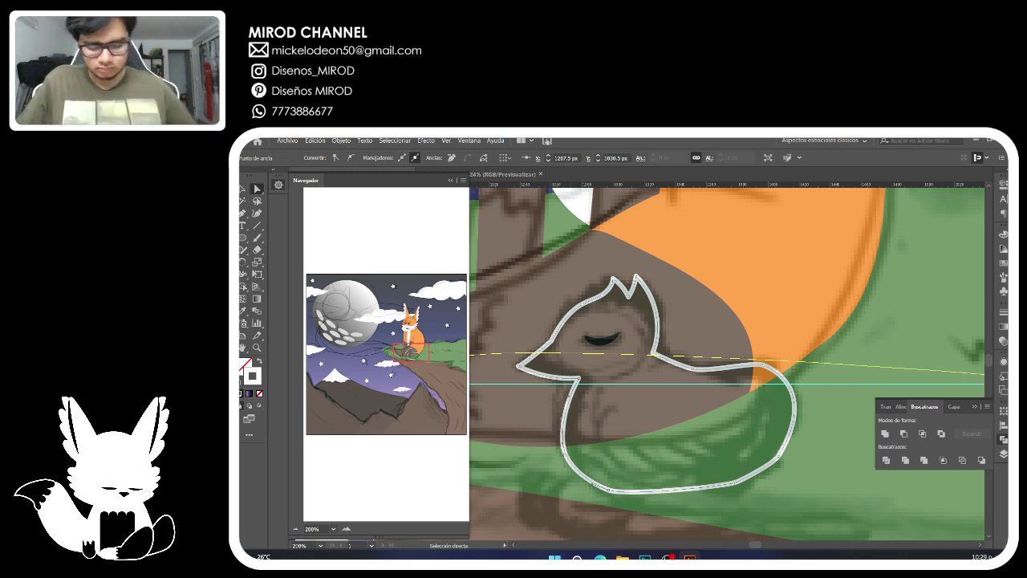
mouse_move(520, 365)
left_mouse_down()
mouse_move(526, 359)
mouse_move(523, 366)
left_mouse_up()
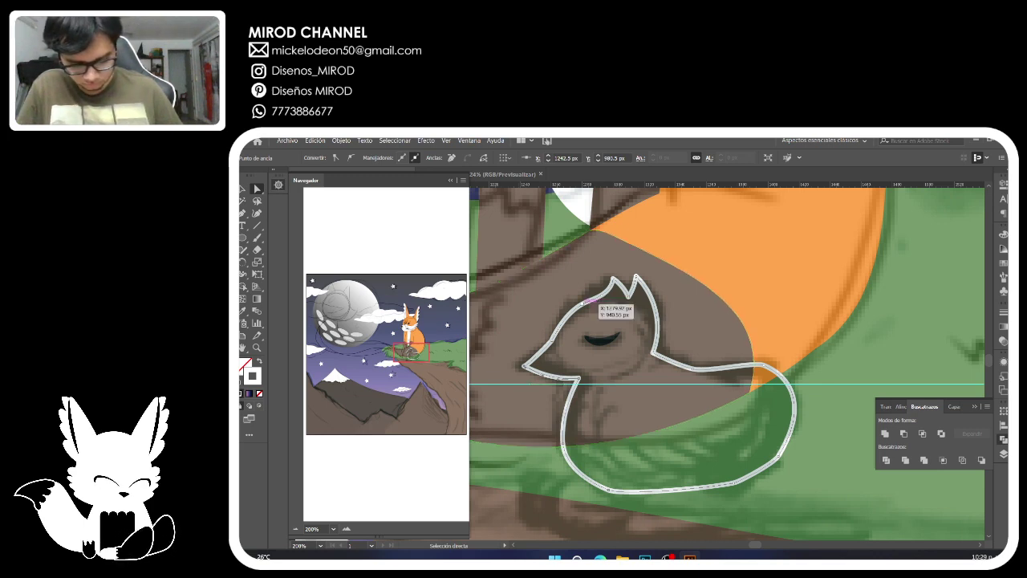
left_click_drag(583, 304, 578, 303)
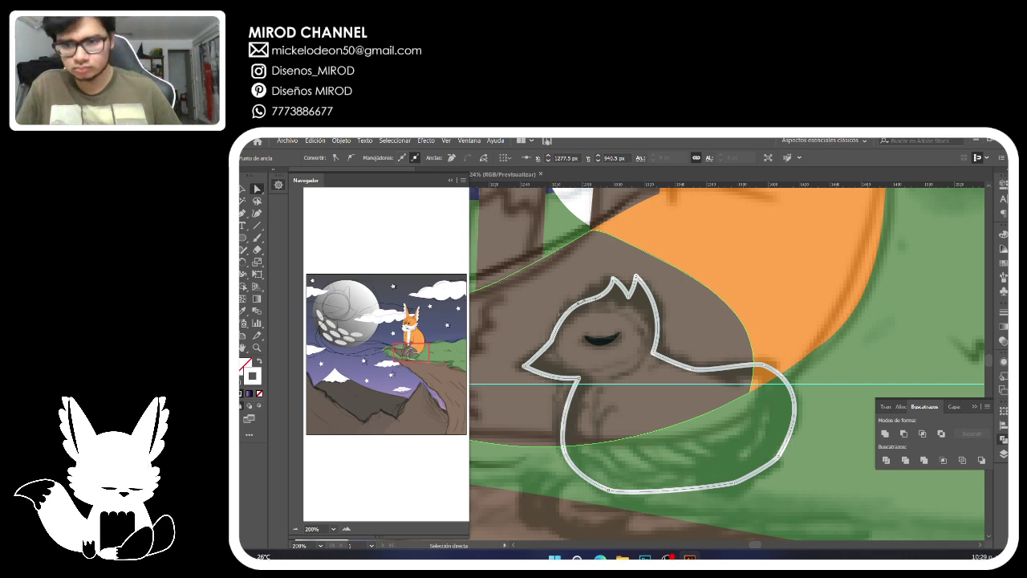
Draw a U-shaped wing line across the bird's body with the Pen tool and try sampling the eye's style onto it.
key("b")
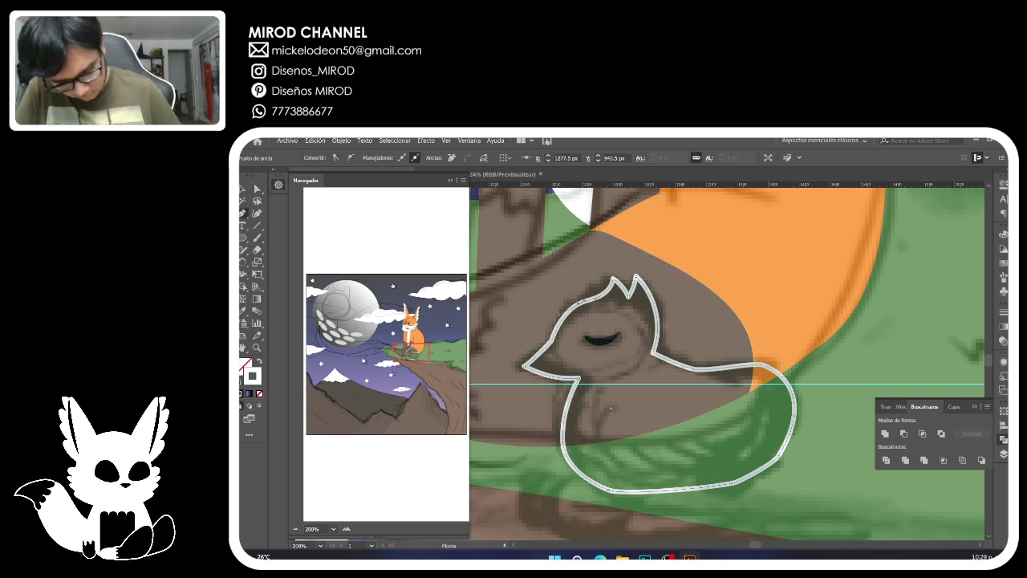
left_click(611, 408)
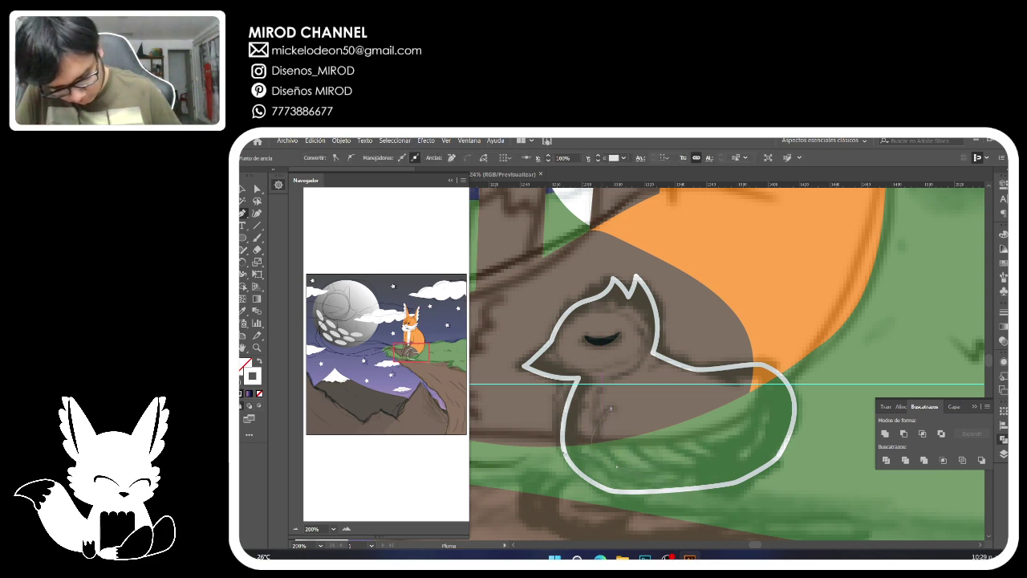
left_click_drag(616, 464, 683, 478)
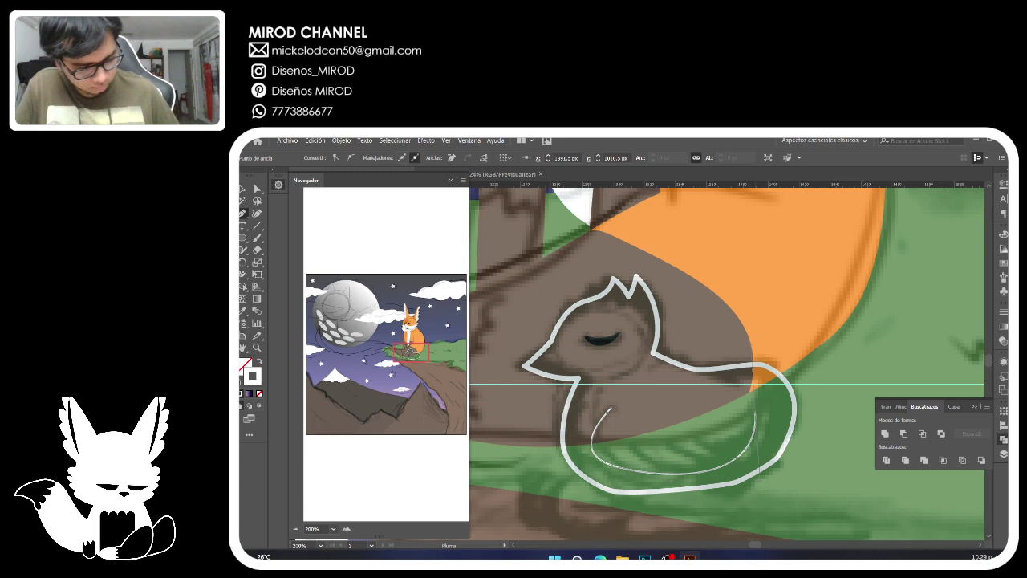
left_click(600, 341)
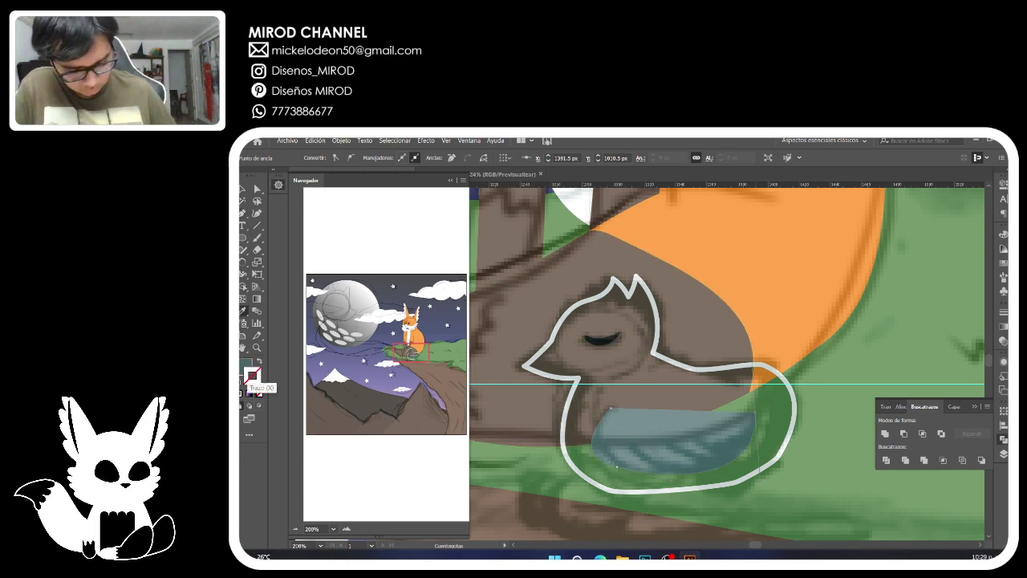
key("ctrl+z")
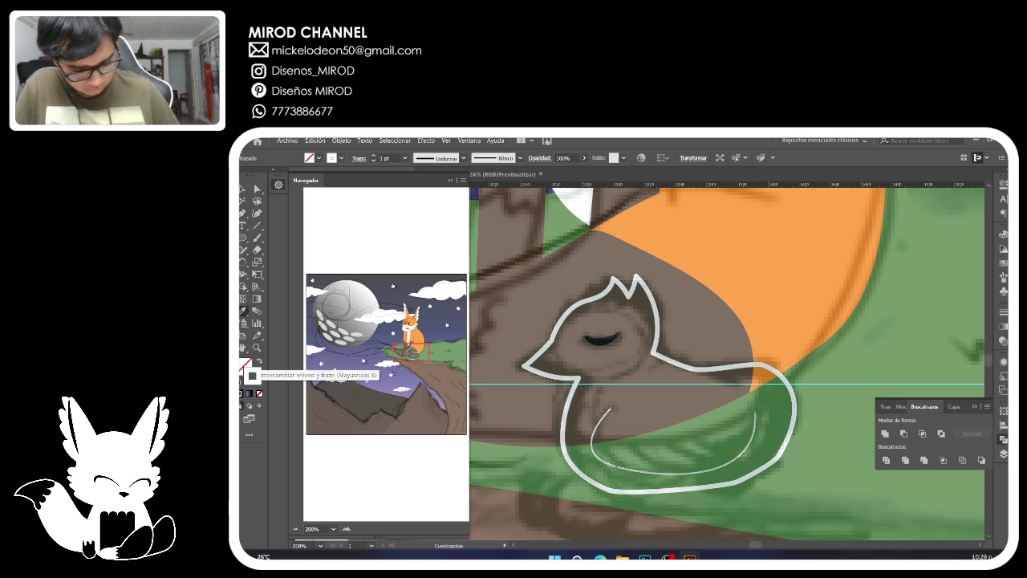
Thicken the wing line near its front bend to about 4.9 pt with the Width tool, tapering it towards both ends.
left_click(257, 273)
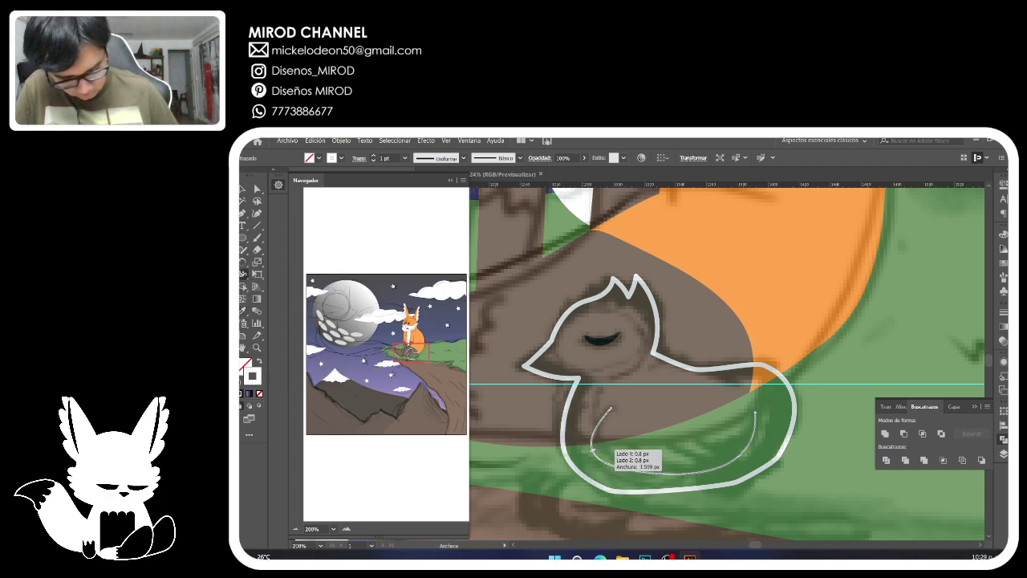
left_click_drag(599, 446, 599, 449)
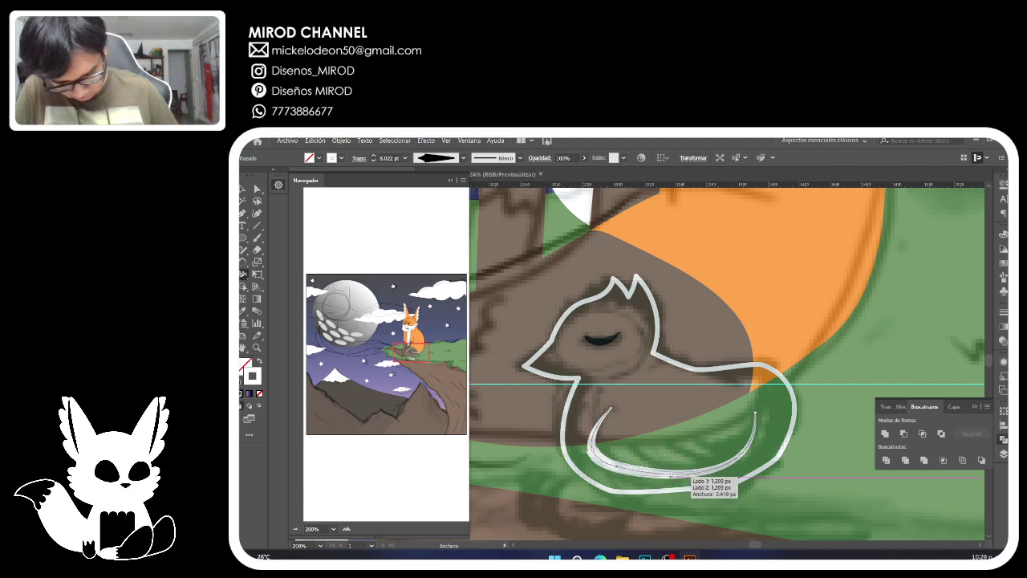
left_click_drag(671, 476, 672, 478)
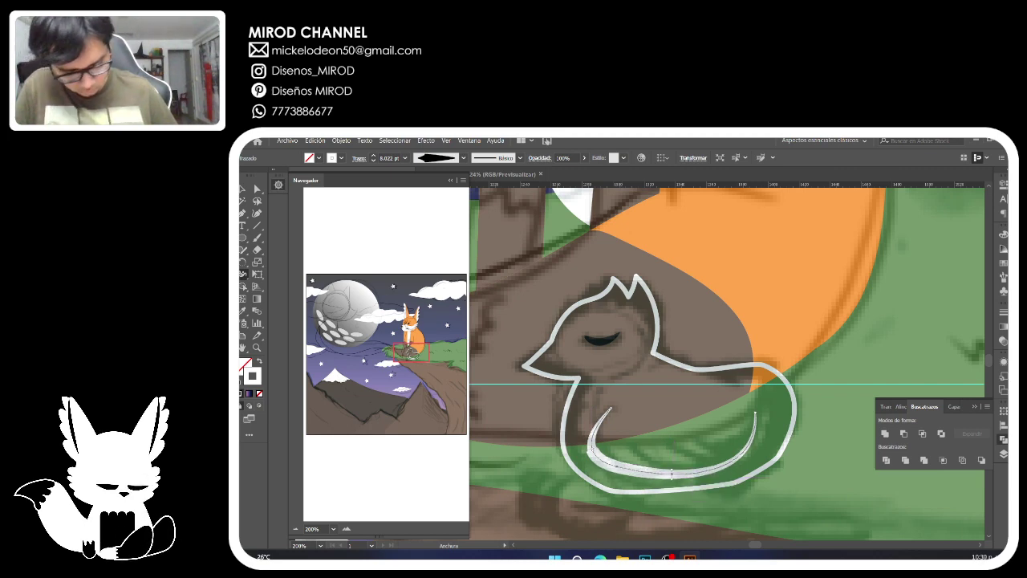
key("ctrl+z")
key("ctrl+z")
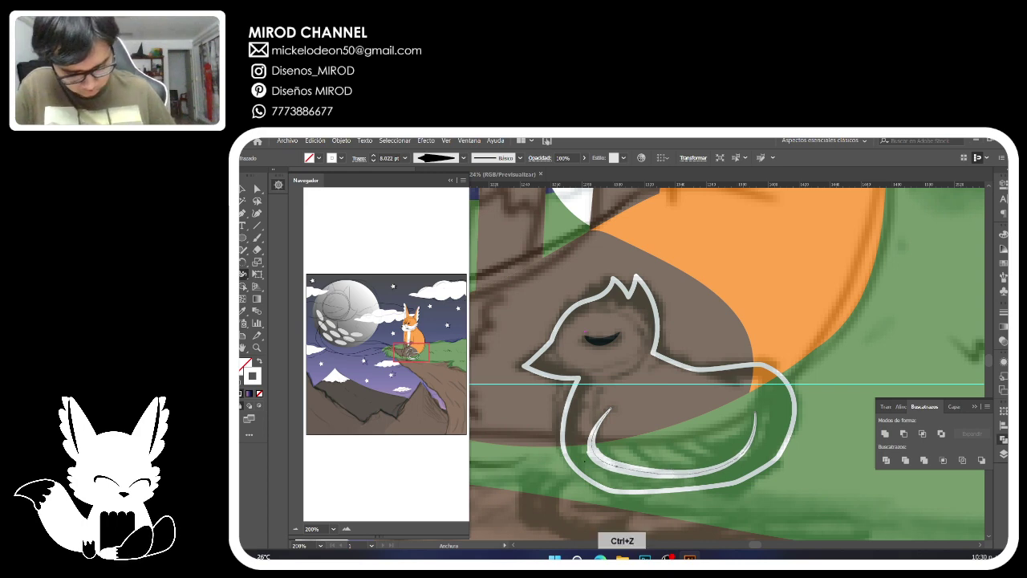
key("ctrl+z")
key("shift+w")
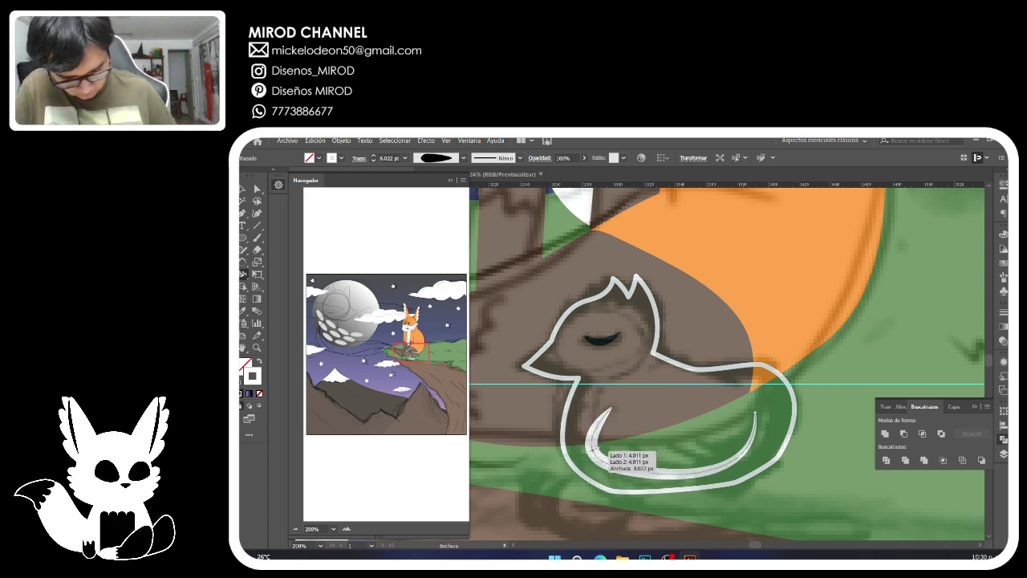
left_click_drag(596, 449, 594, 451)
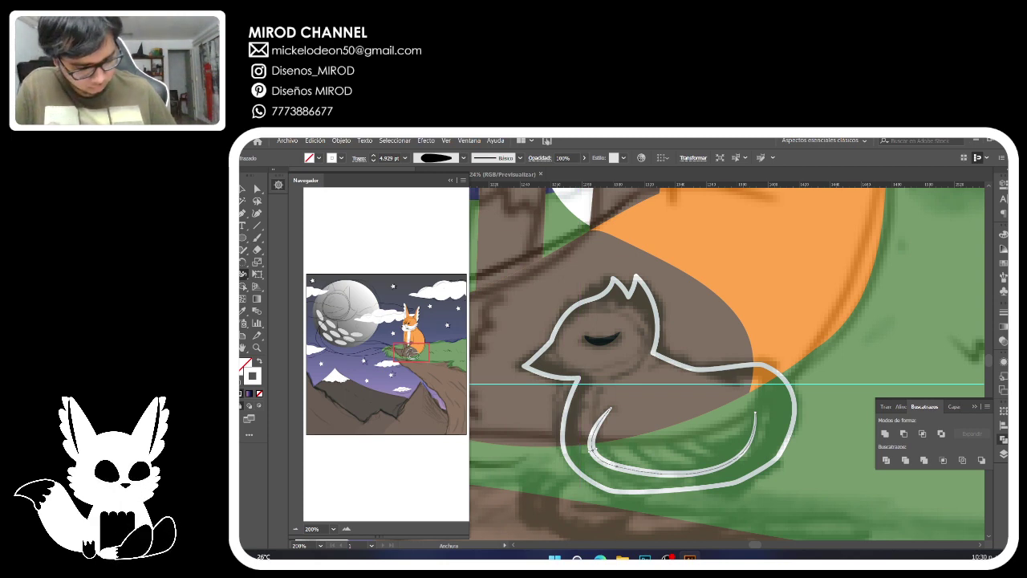
Set the wing line's stroke colour to black, 000000.
double_click(251, 376)
type("000000")
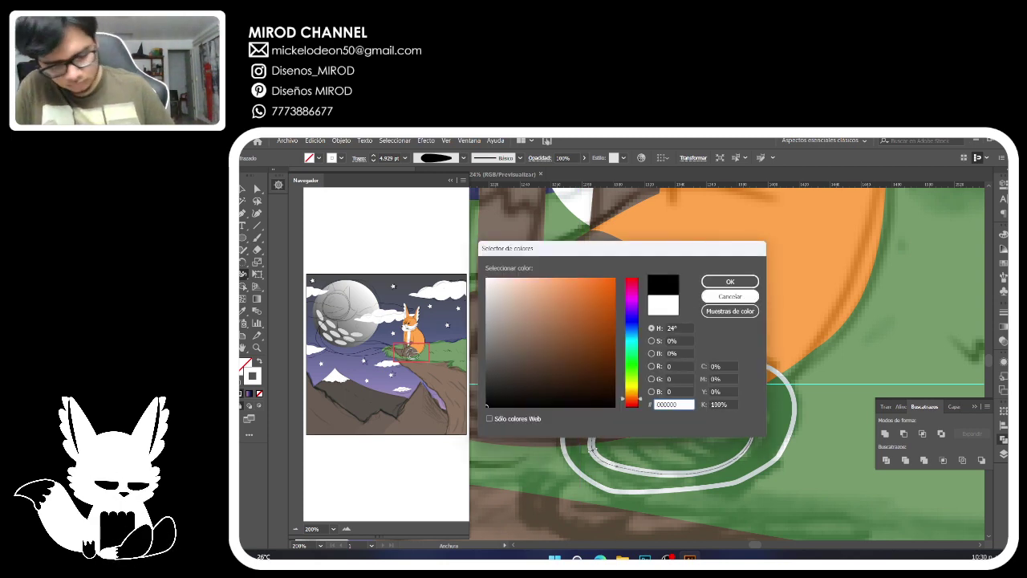
left_click(730, 281)
Swap the stroke and fill of the bird's outline so the body is filled white with no stroke.
key("a")
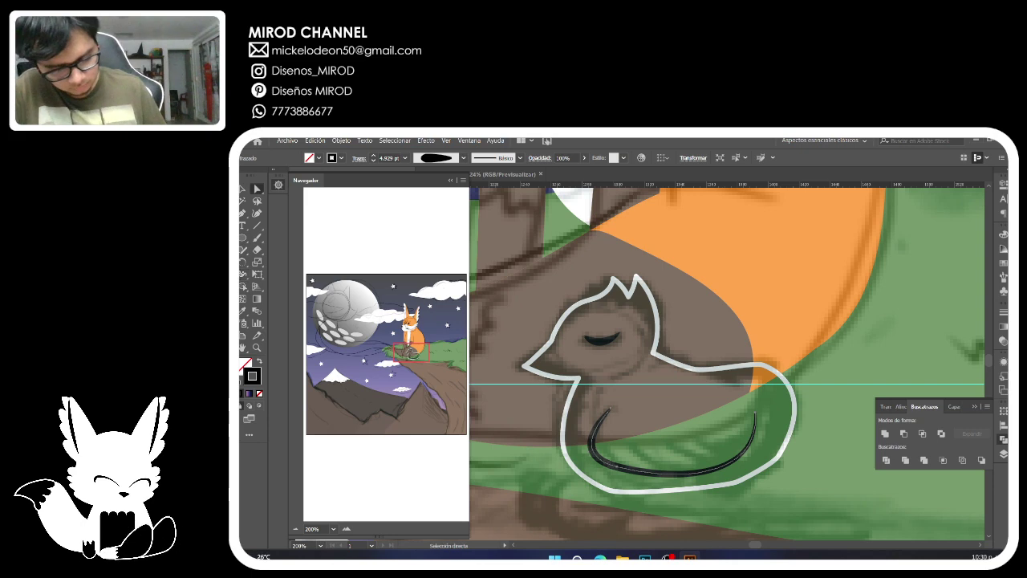
left_click(536, 353)
left_click(258, 361)
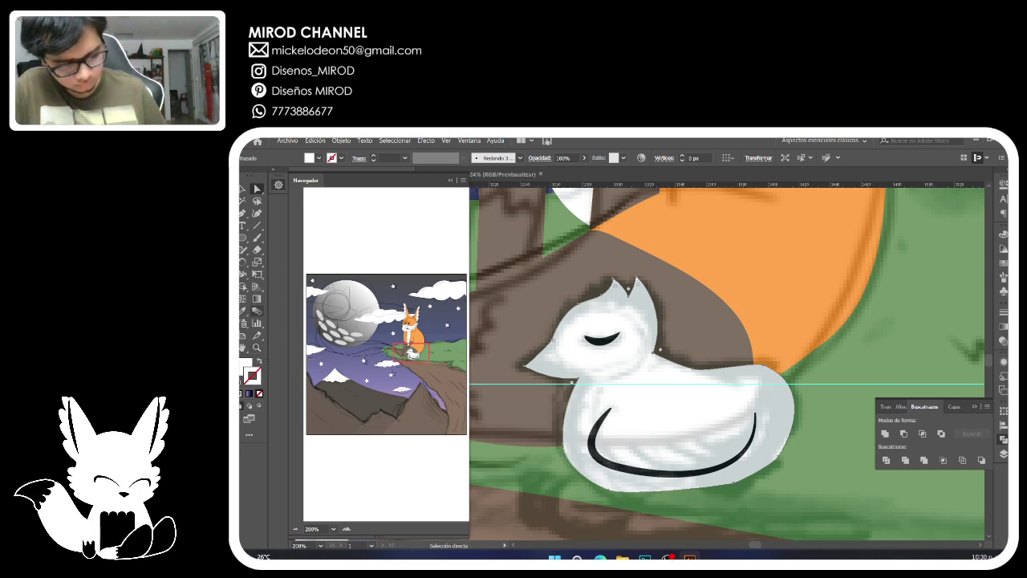
Delete the U-shaped wing line from the bird's body.
left_click(598, 422)
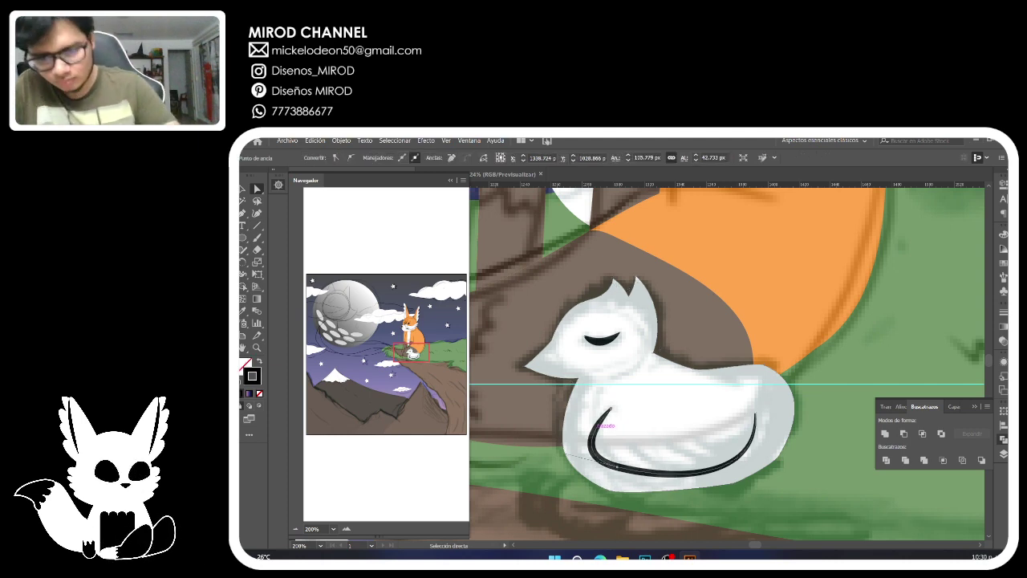
key("Delete")
key("Delete")
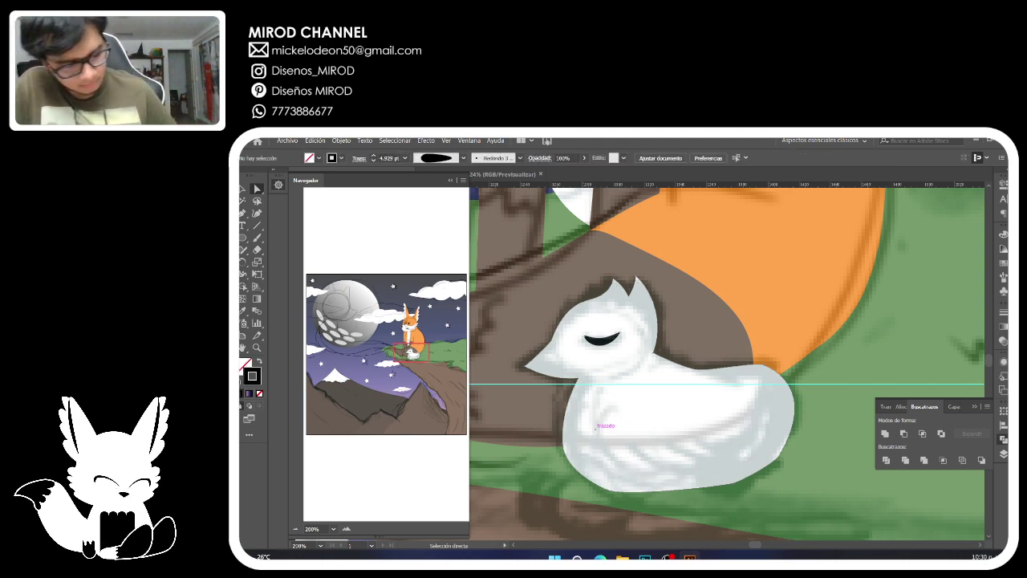
Draw the wing's front curve with the Pen tool and turn it back at a sharp corner to form the first feather tip.
key("b")
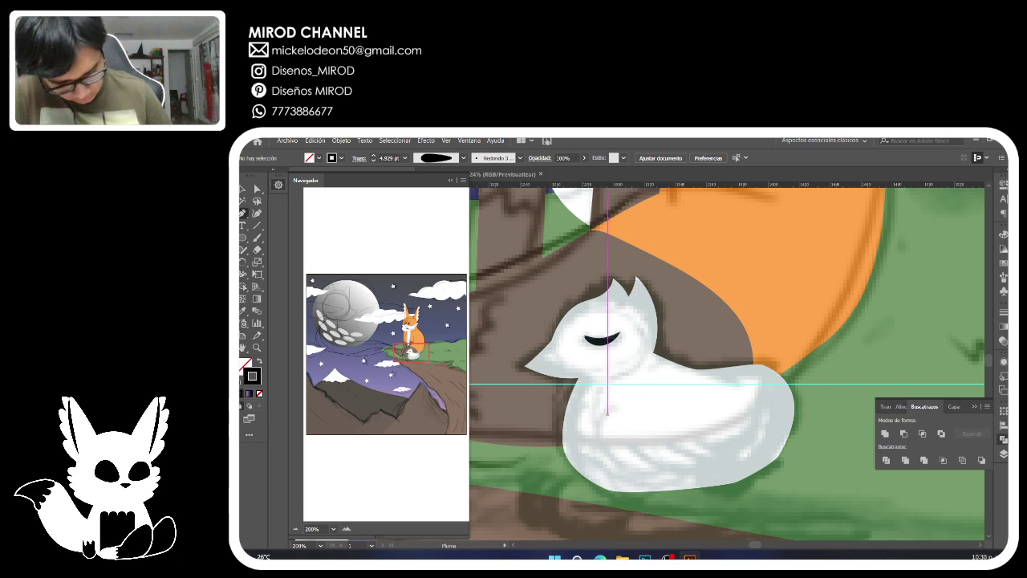
left_click(610, 410)
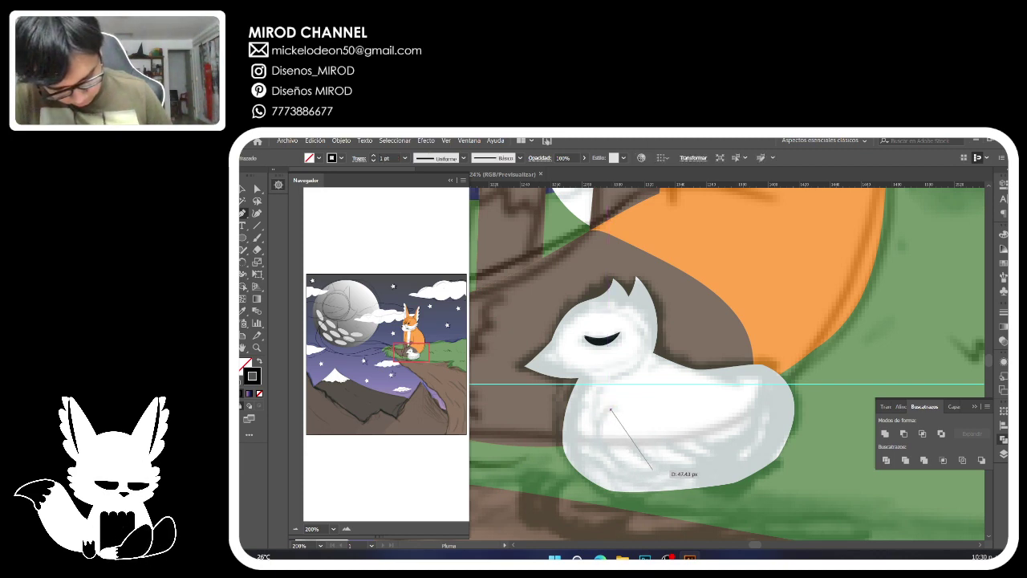
left_click_drag(656, 468, 741, 471)
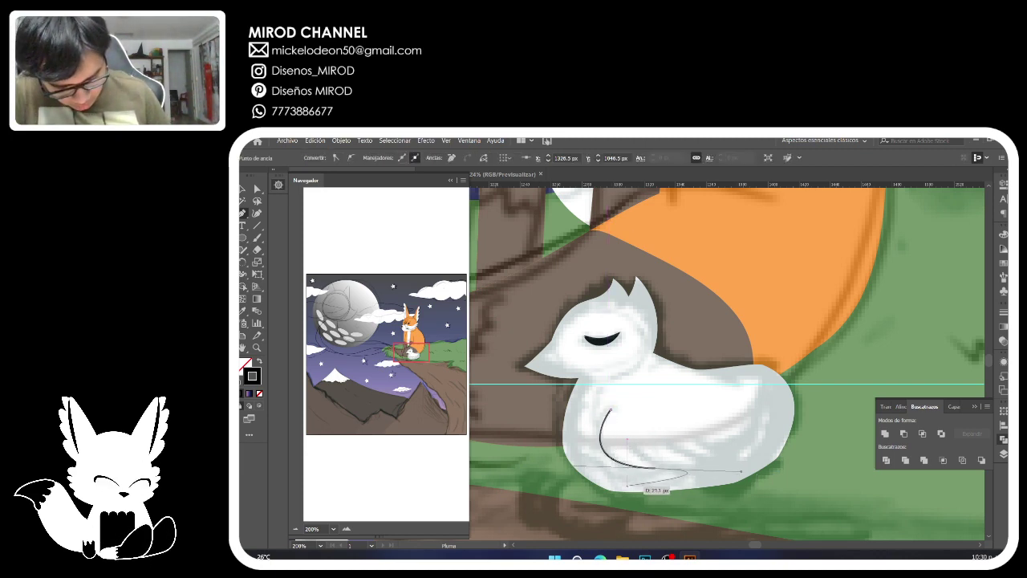
left_click(654, 468)
left_click_drag(631, 438, 629, 416)
left_click(631, 439)
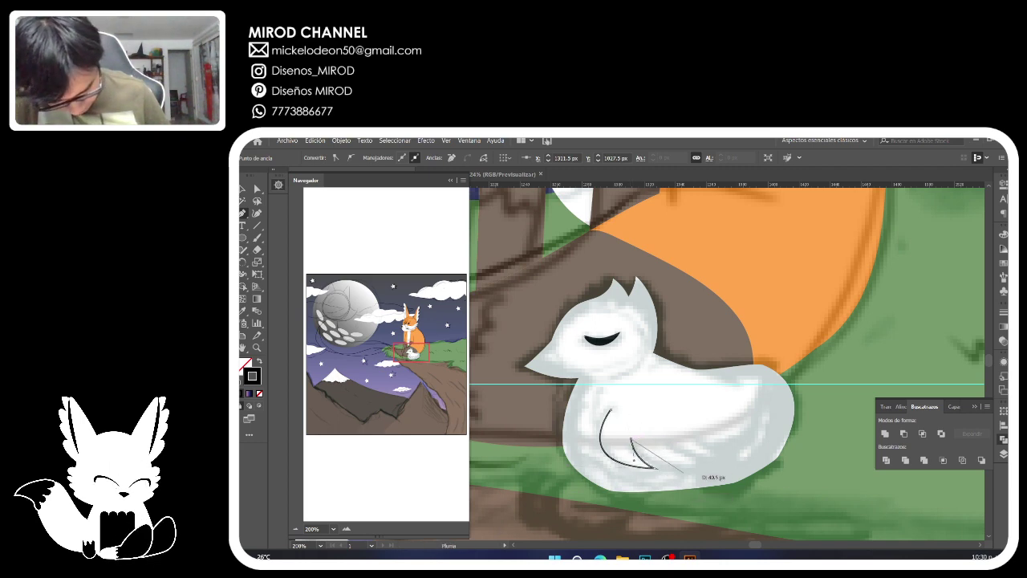
Continue the wing line with the Pen tool, adding three more pointed feather tips toward the bird's tail.
left_click_drag(701, 463, 758, 437)
left_click(700, 464)
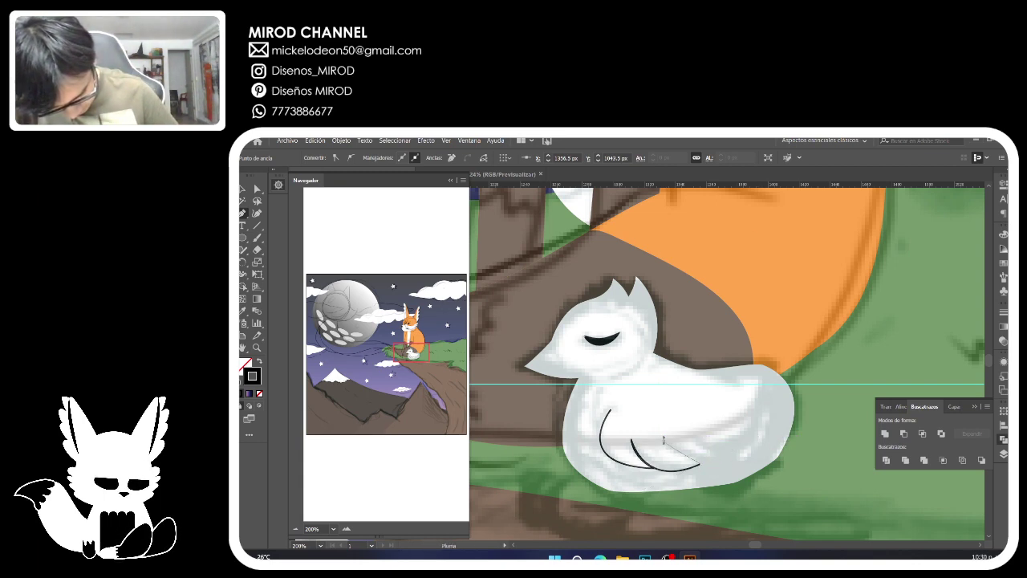
left_click_drag(660, 426, 660, 425)
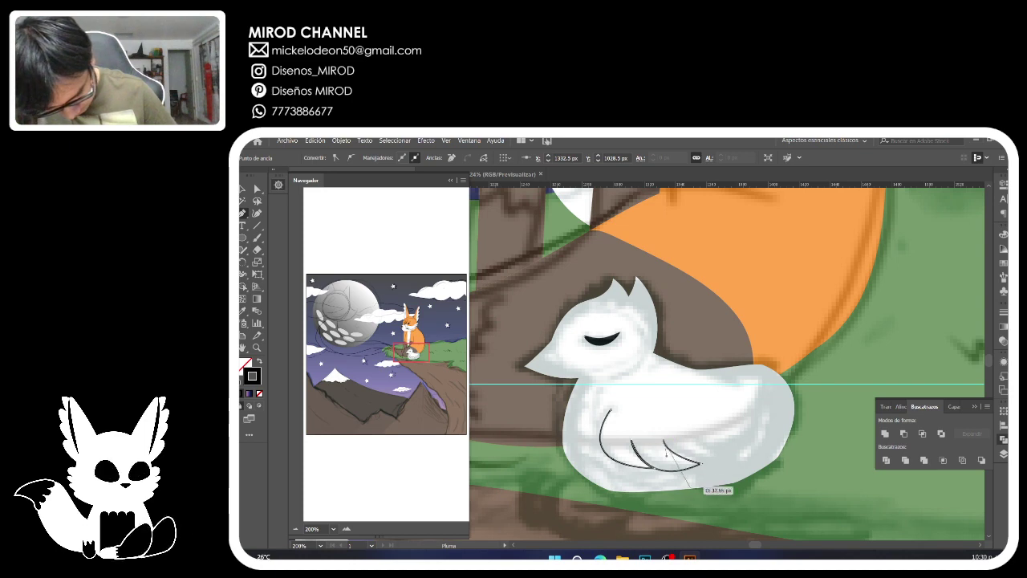
left_click_drag(730, 453, 756, 423)
left_click(730, 453)
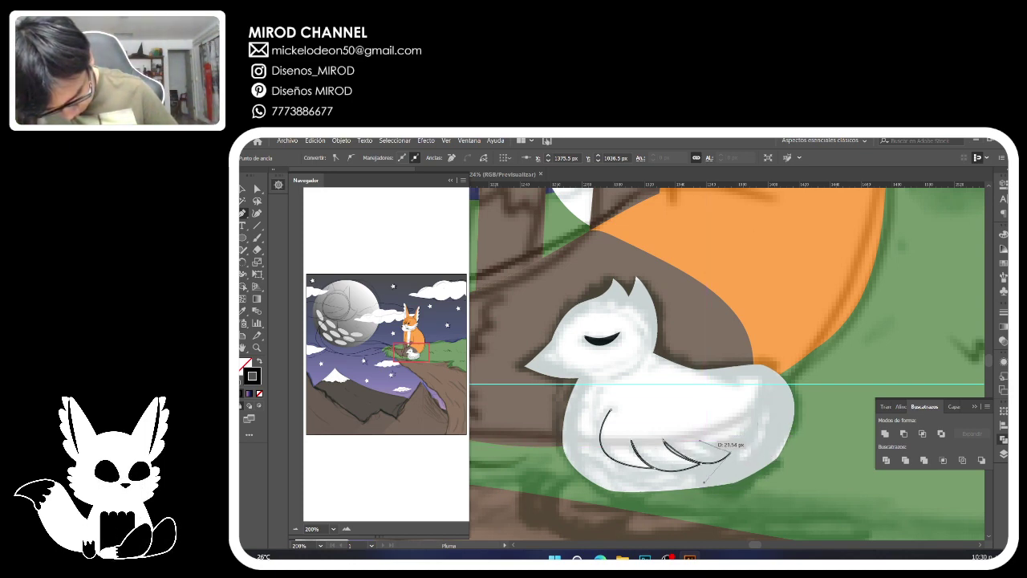
left_click_drag(698, 438, 708, 456)
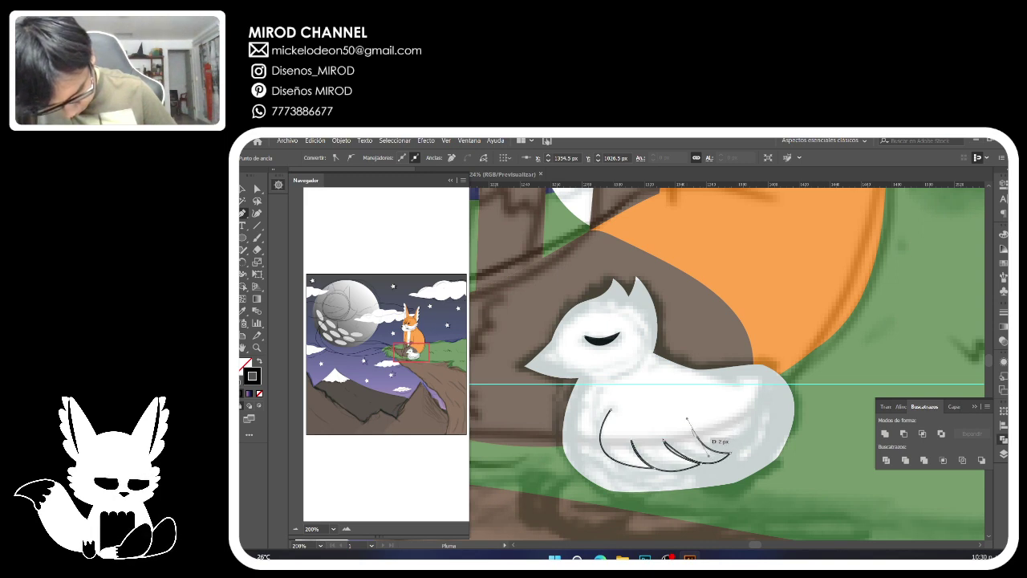
left_click_drag(754, 425, 707, 409)
key("ctrl+z")
left_click(754, 426)
Thicken the middle of each feather curve on the wing line with the Width tool, keeping the tips thin.
left_click(256, 189)
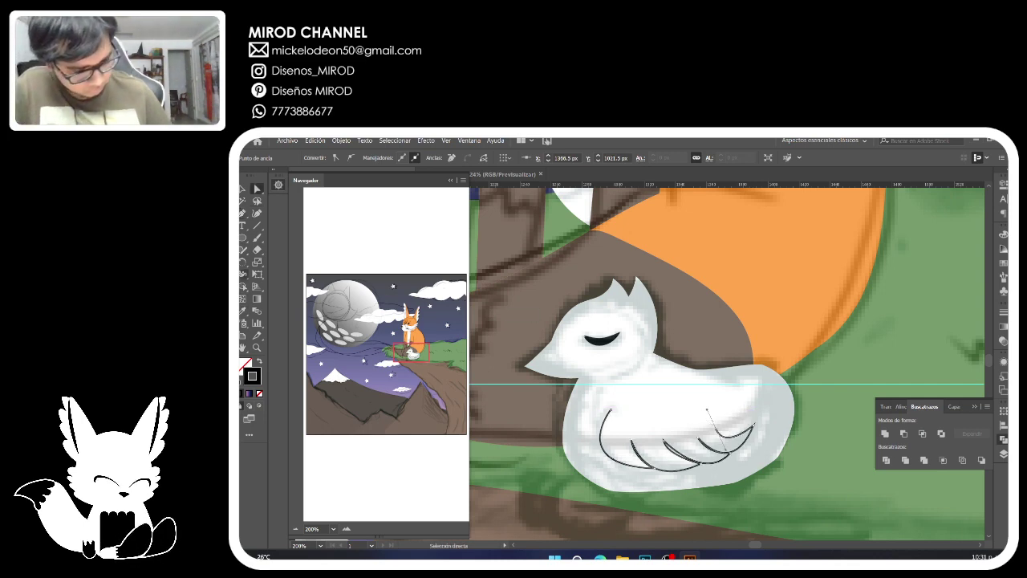
left_click(243, 273)
mouse_move(600, 439)
left_mouse_down()
mouse_move(635, 459)
mouse_move(737, 446)
left_mouse_up()
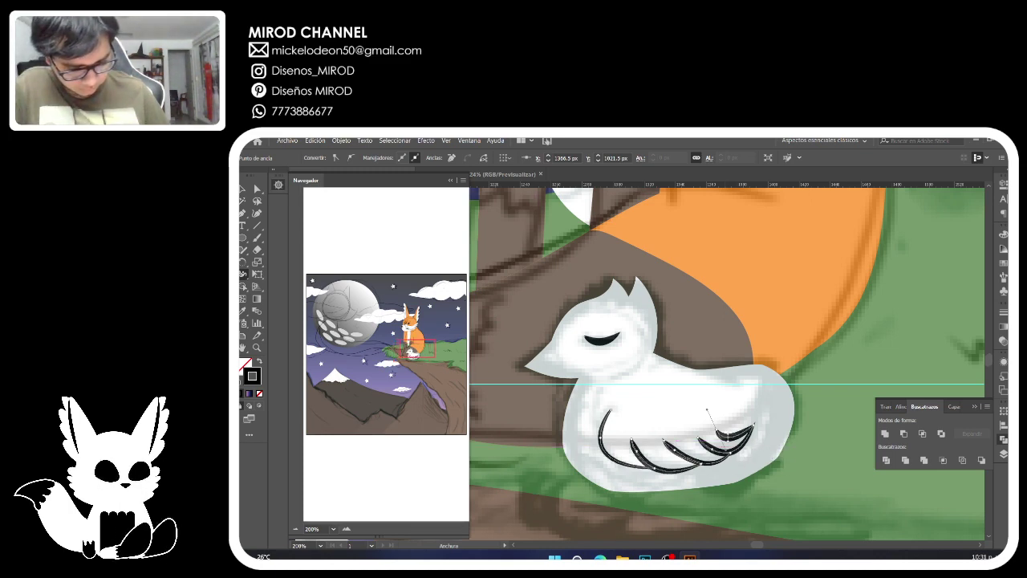
Make Capa 7, the layer holding the cliff and grass, the active layer and select its artwork.
left_click_drag(410, 348, 425, 347)
left_click(295, 528)
left_click(296, 528)
left_click(296, 529)
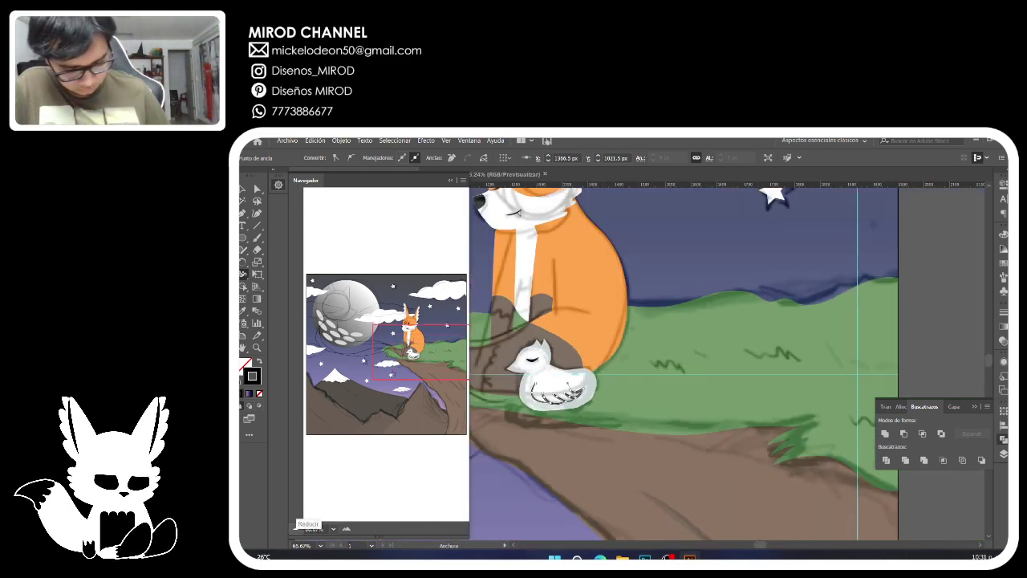
left_click(1002, 455)
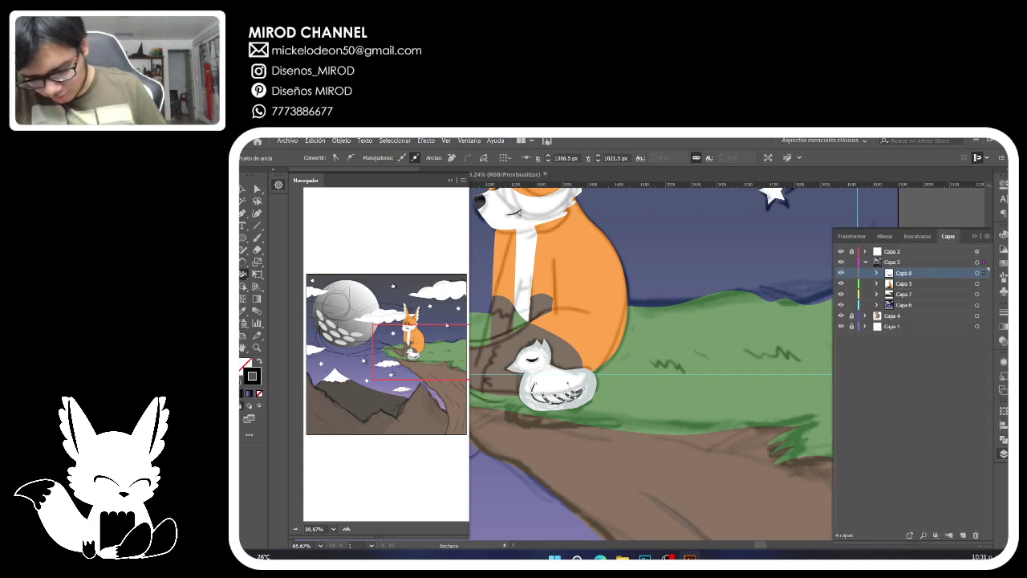
left_click(915, 294)
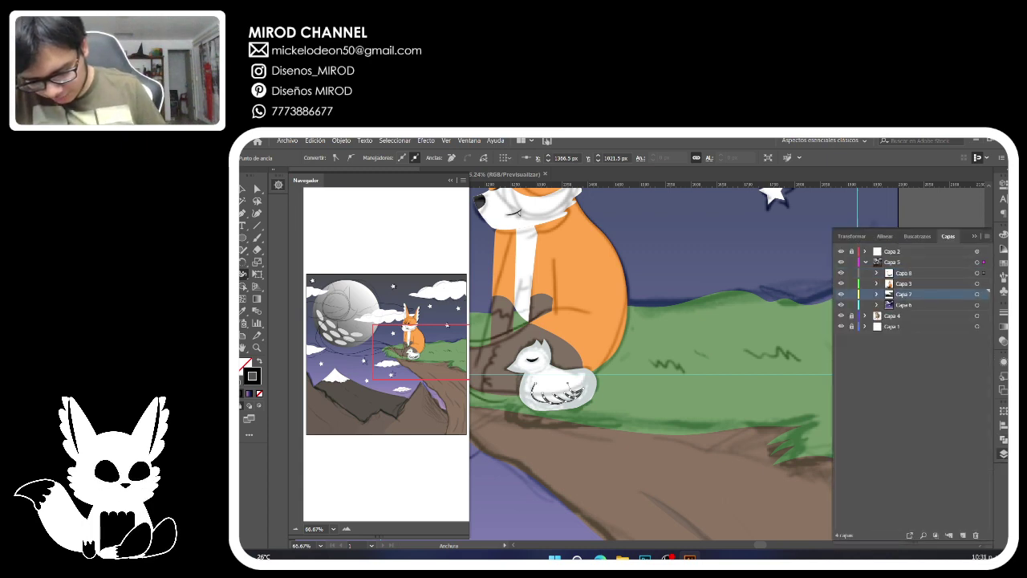
left_click(976, 294)
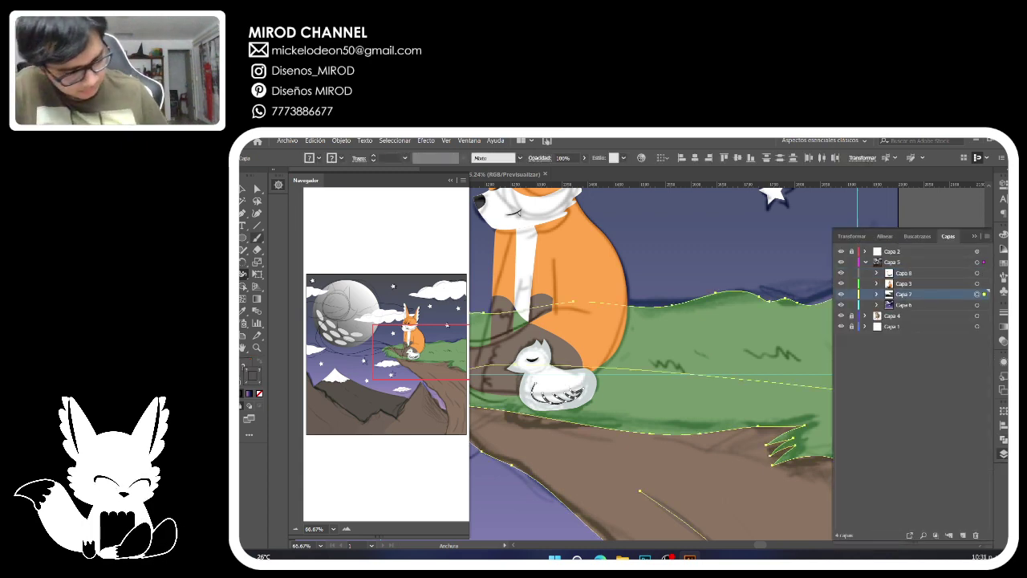
Draw a small zigzag grass mark with the Pen tool over the sketched one on the hill behind the fox.
left_click_drag(665, 377, 591, 360)
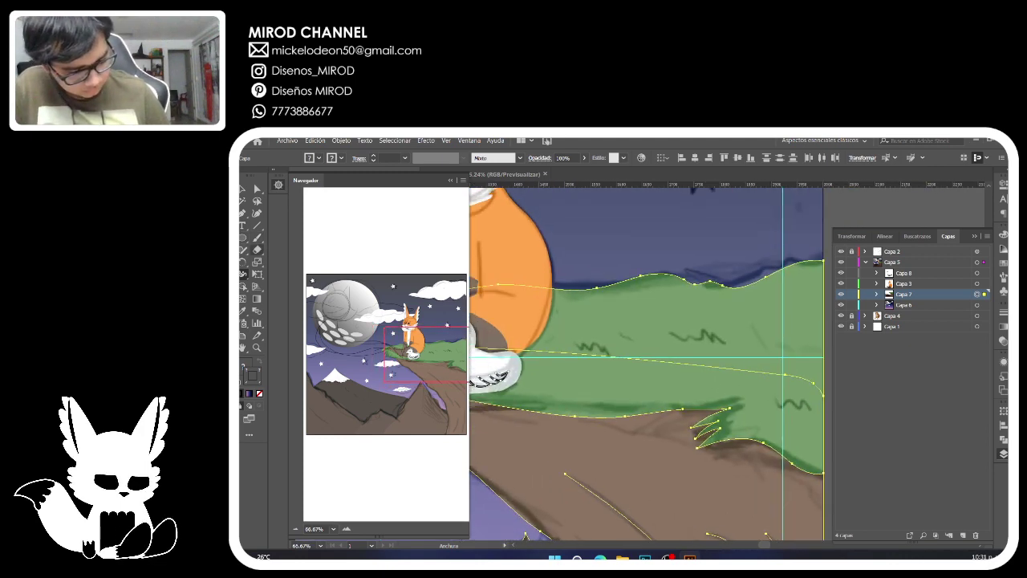
key("b")
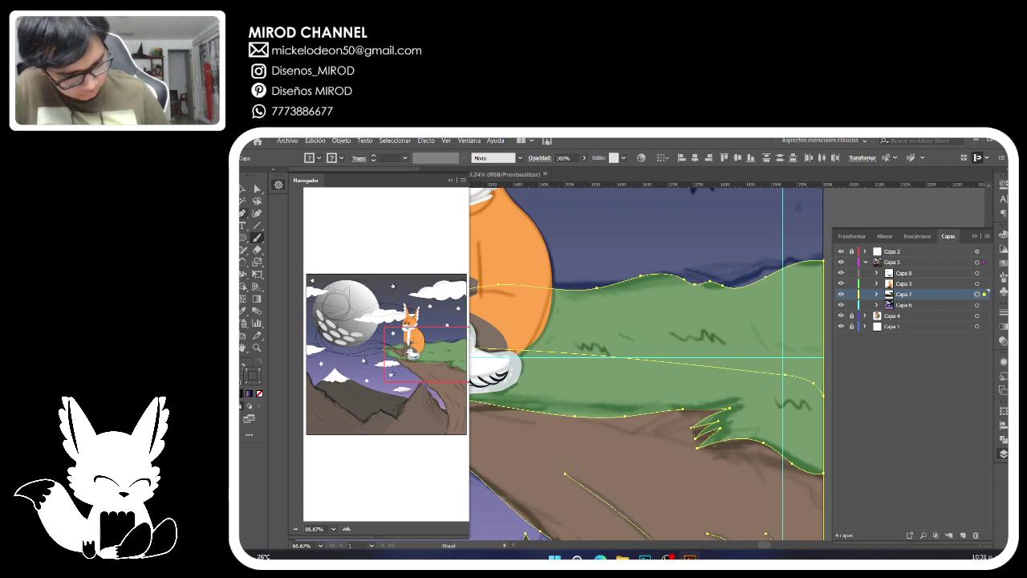
left_click(583, 352)
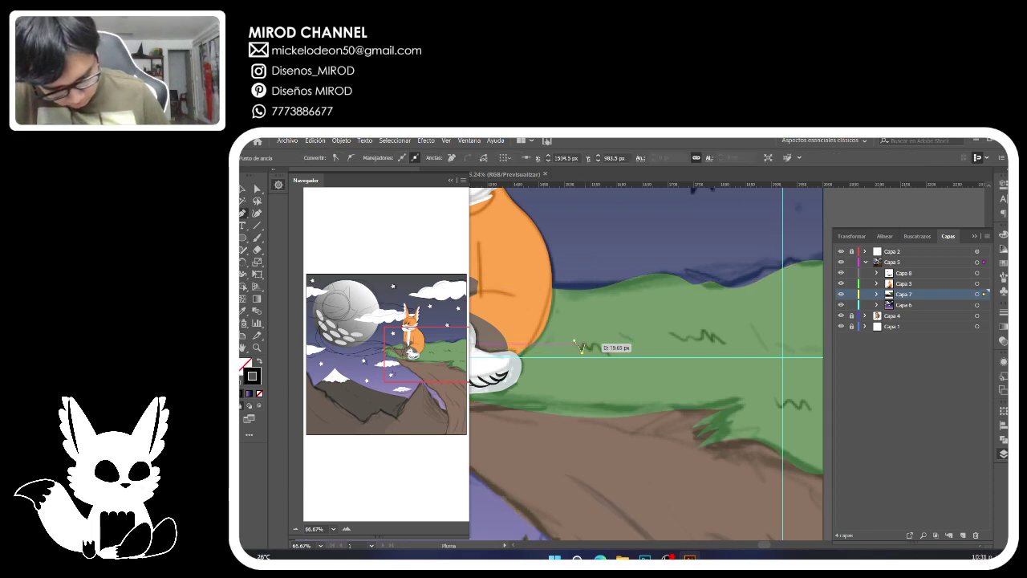
left_click(585, 344)
left_click(591, 351)
left_click(594, 344)
left_click(602, 353)
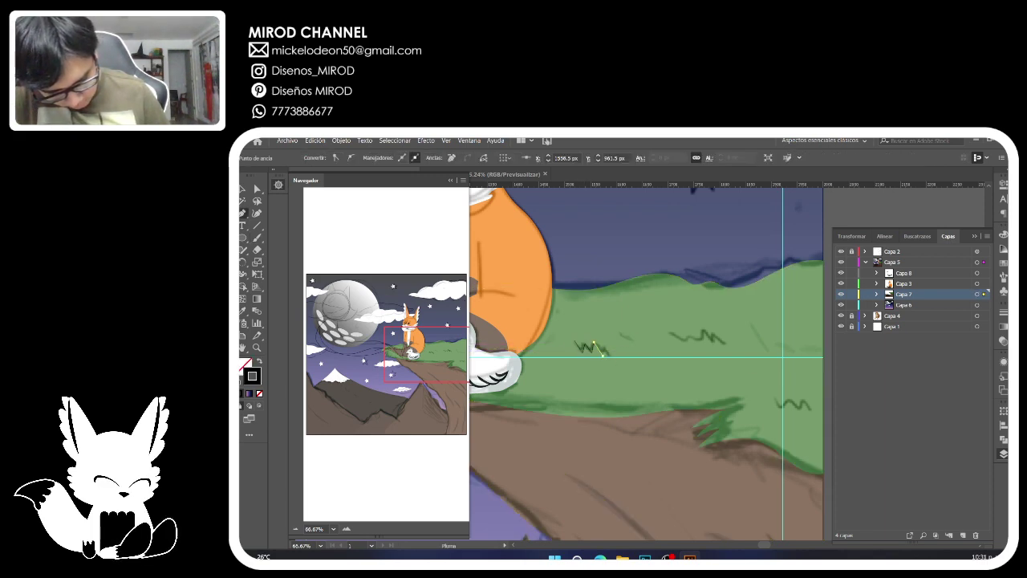
left_click(606, 344)
left_click_drag(608, 354, 611, 364)
left_click(610, 354)
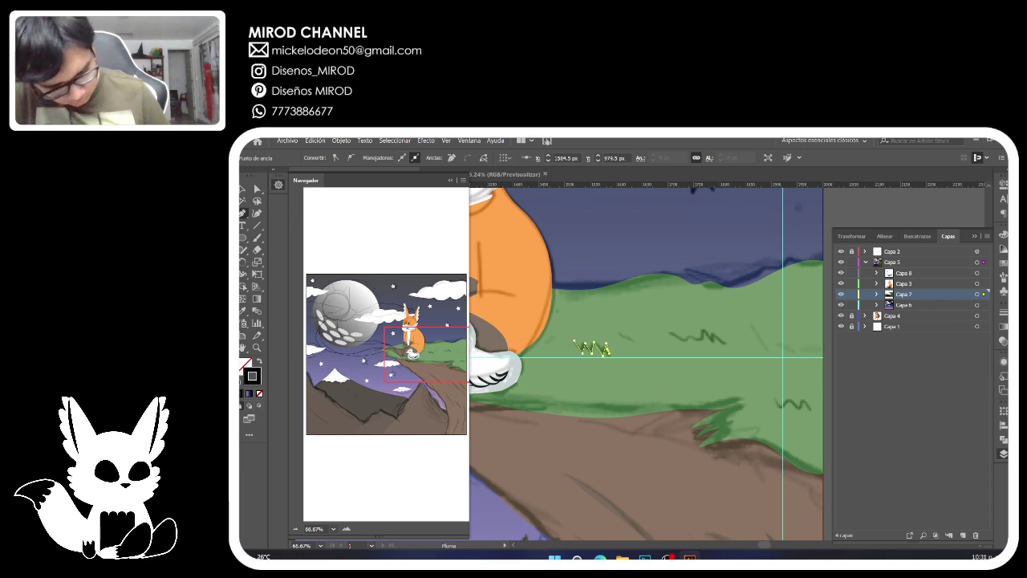
Hide the Capa 2 overlay and give the zigzag a stroke in a darker shade of the sampled grass green.
key("a")
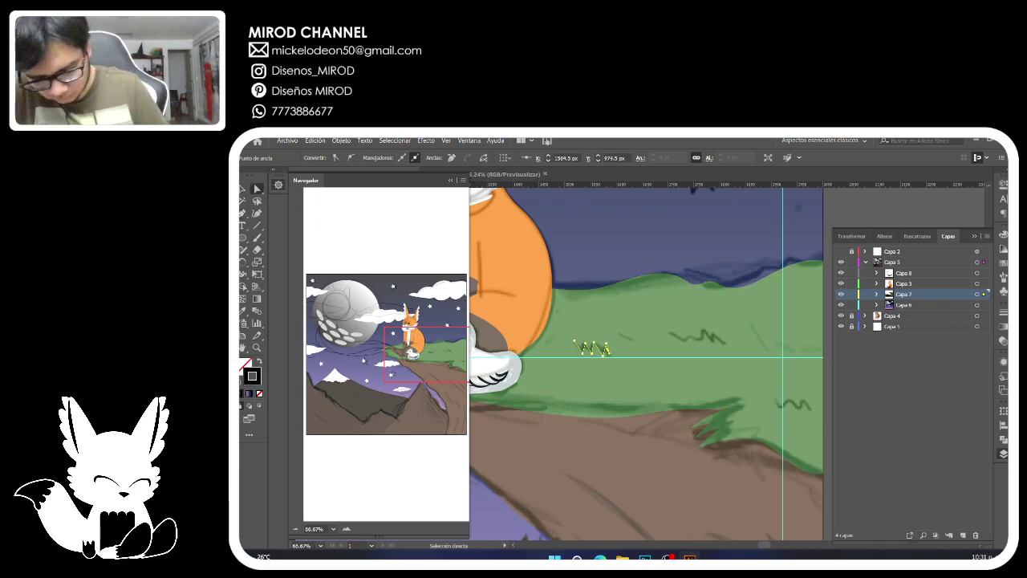
left_click(841, 251)
left_click(243, 311)
left_click(642, 345)
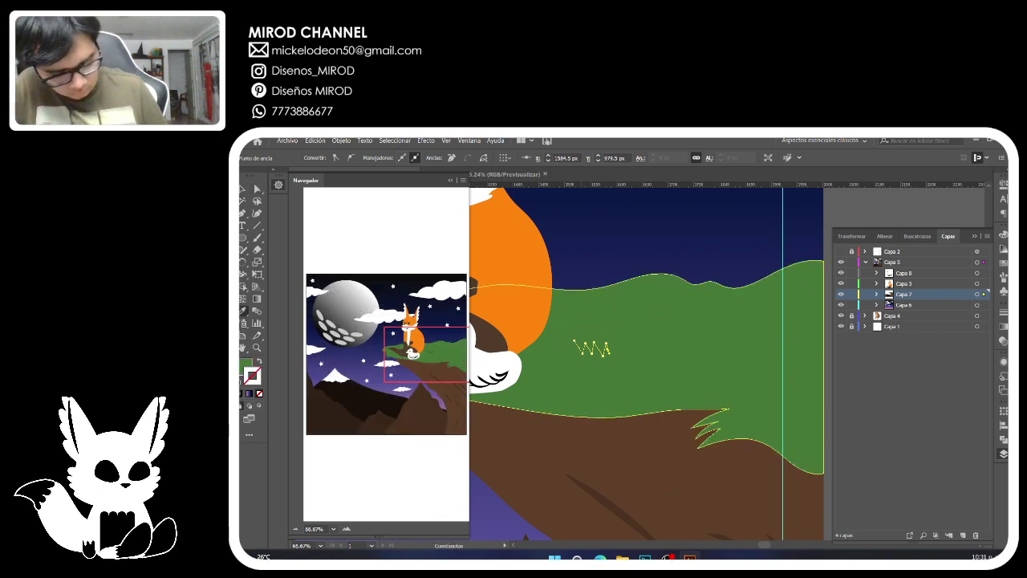
double_click(252, 376)
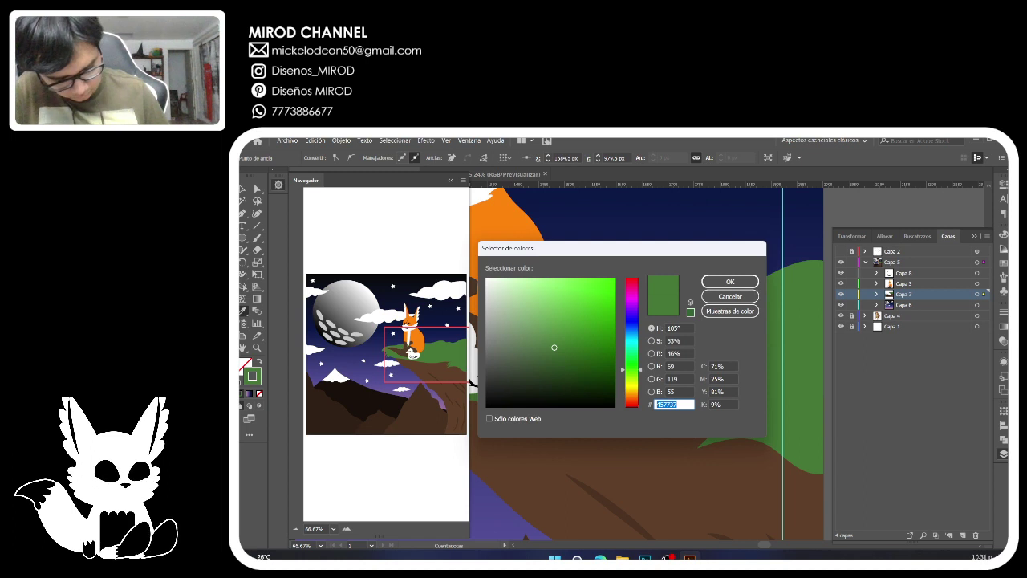
left_click(730, 281)
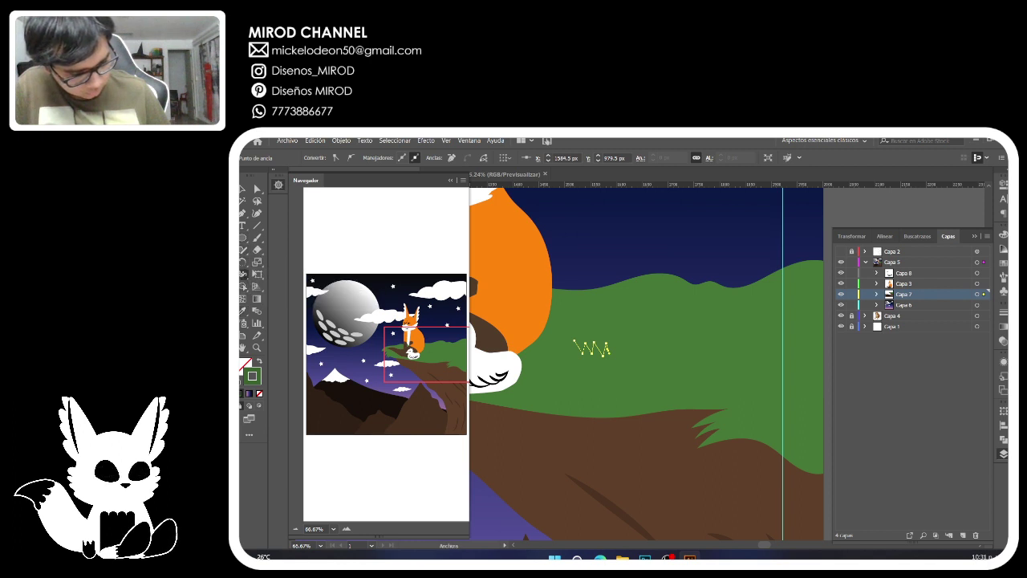
Widen the middle of the zigzag's first segments with the Width tool so they taper toward the corners.
left_click_drag(578, 347, 586, 339)
key("ctrl+plus")
key("ctrl+plus")
key("ctrl+plus")
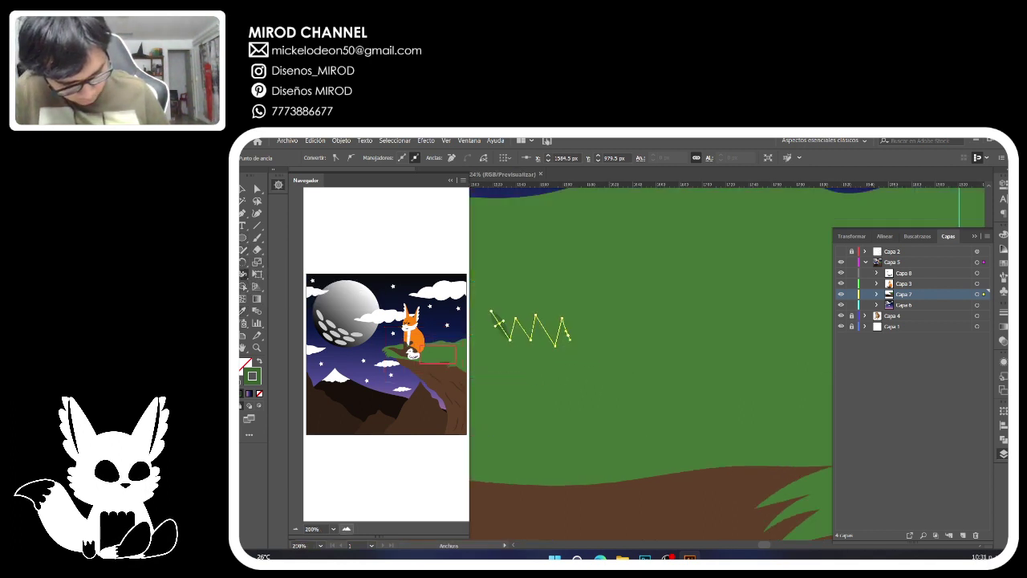
mouse_move(513, 337)
left_mouse_down()
mouse_move(632, 446)
mouse_move(586, 446)
mouse_move(595, 444)
mouse_move(572, 409)
mouse_move(587, 445)
mouse_move(602, 422)
mouse_move(633, 444)
mouse_move(648, 427)
left_mouse_up()
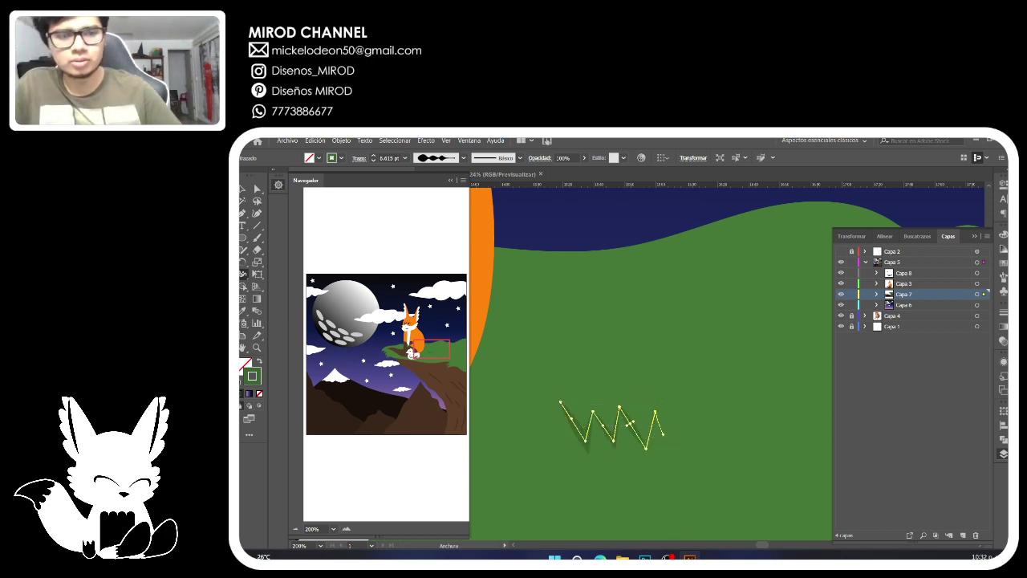
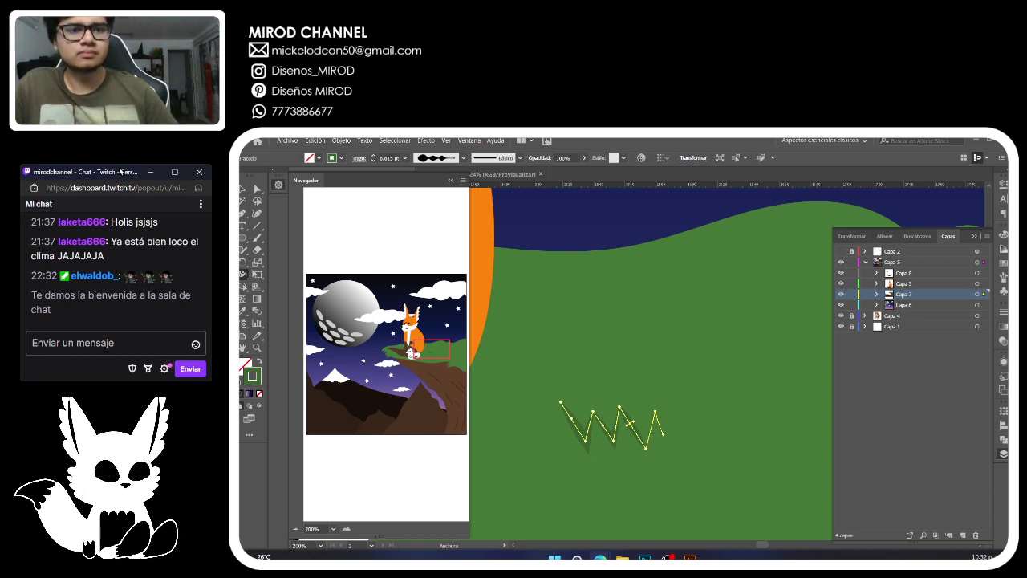
Adjust the stroke width along the zigzag's last segments and corners with the Width tool.
left_click_drag(119, 168, 122, 168)
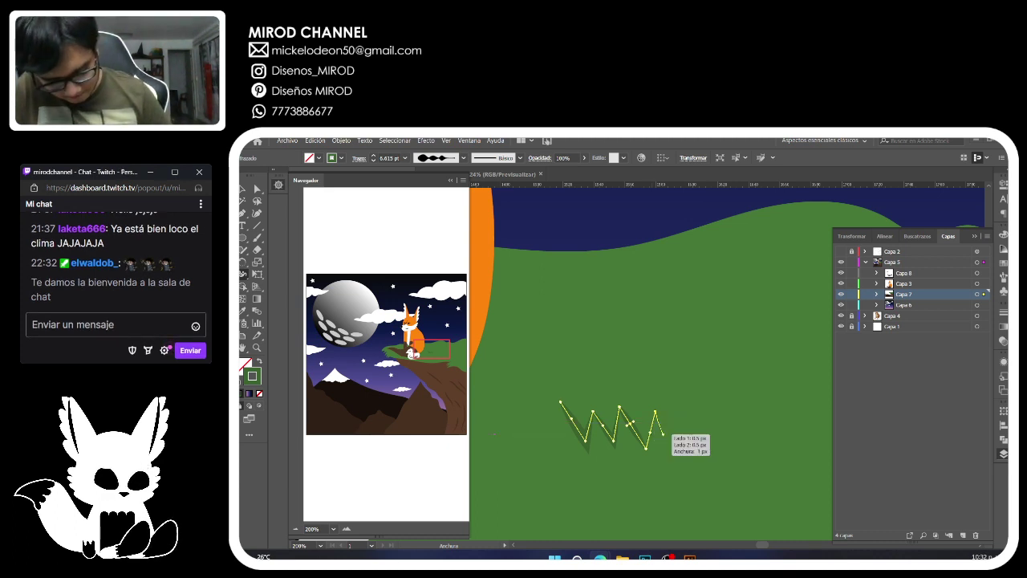
mouse_move(651, 431)
left_mouse_down()
mouse_move(663, 454)
mouse_move(636, 396)
mouse_move(633, 409)
mouse_move(662, 422)
left_mouse_up()
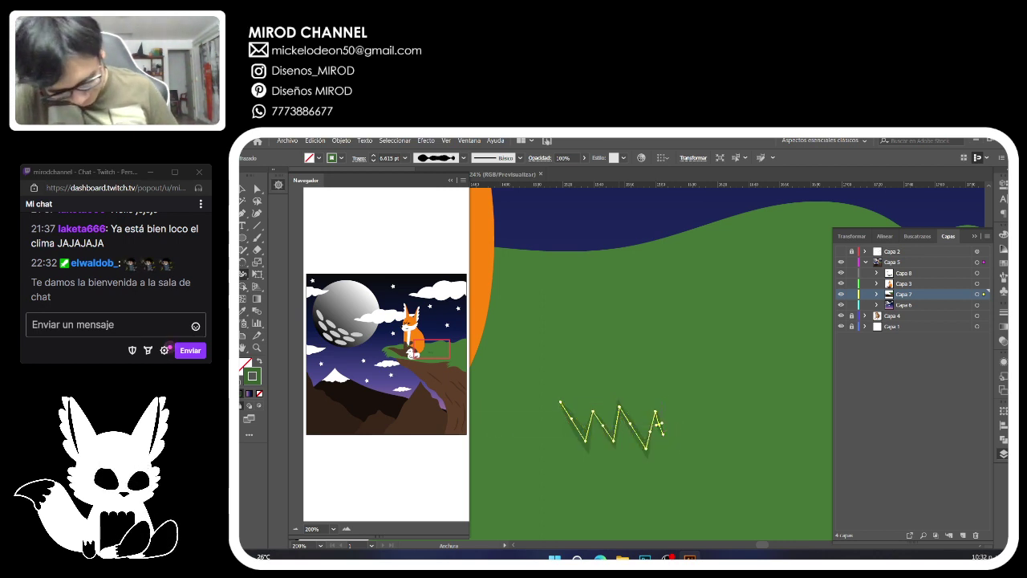
mouse_move(659, 427)
left_mouse_down()
mouse_move(662, 439)
mouse_move(663, 428)
left_mouse_up()
key("ctrl+z")
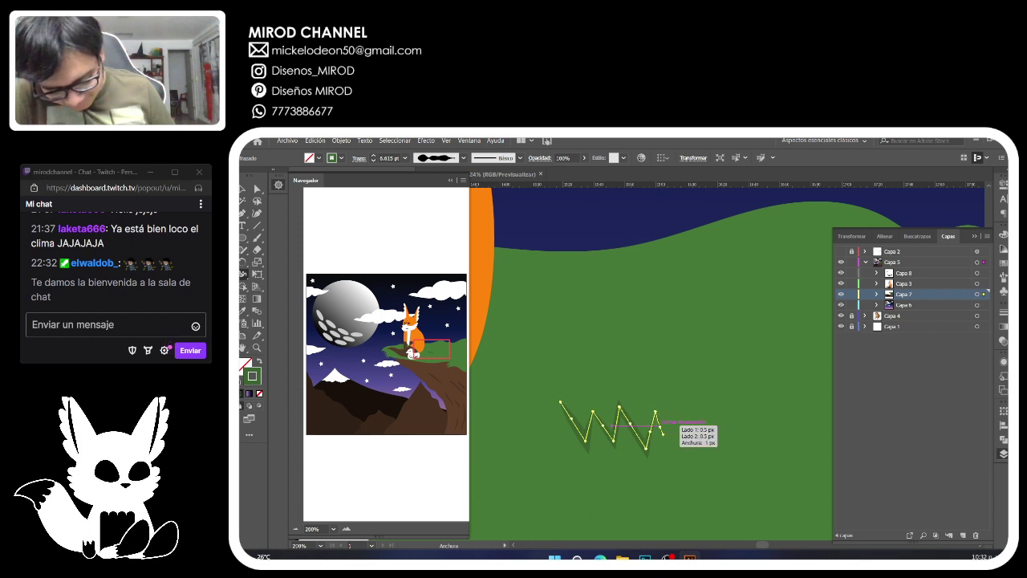
left_click_drag(659, 425, 669, 447)
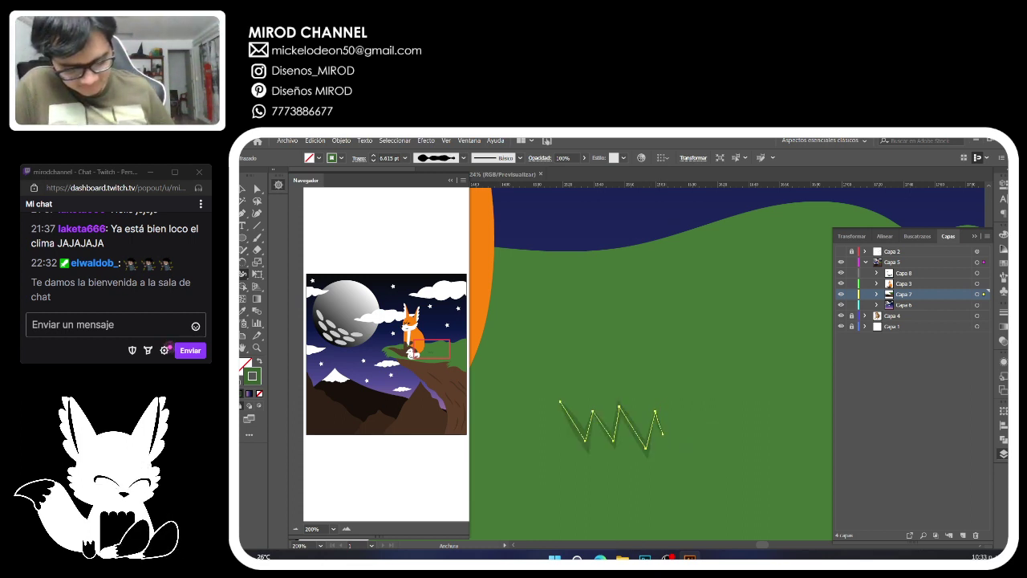
left_click_drag(593, 413, 592, 402)
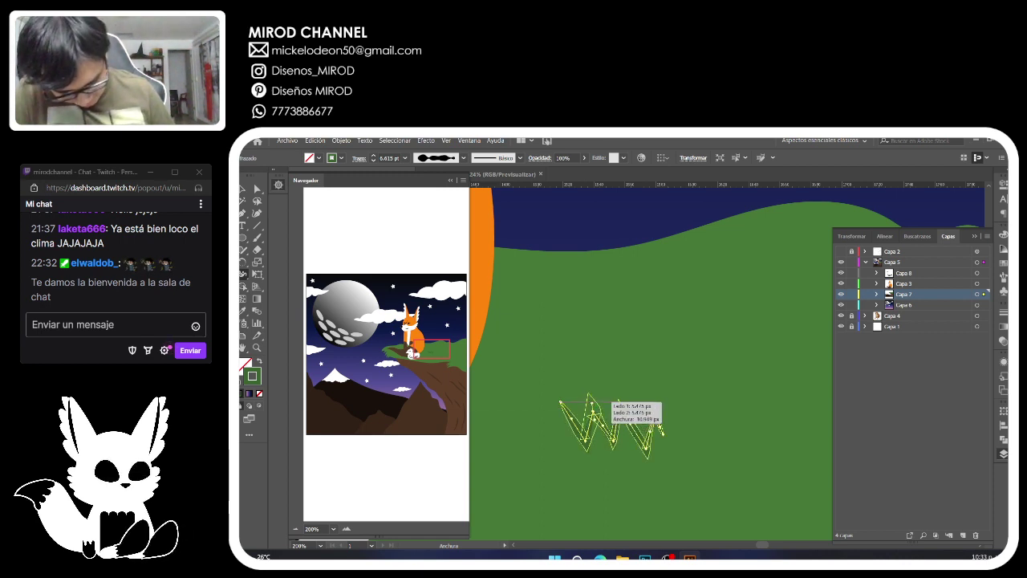
mouse_move(664, 436)
left_mouse_down()
mouse_move(655, 406)
mouse_move(664, 435)
left_mouse_up()
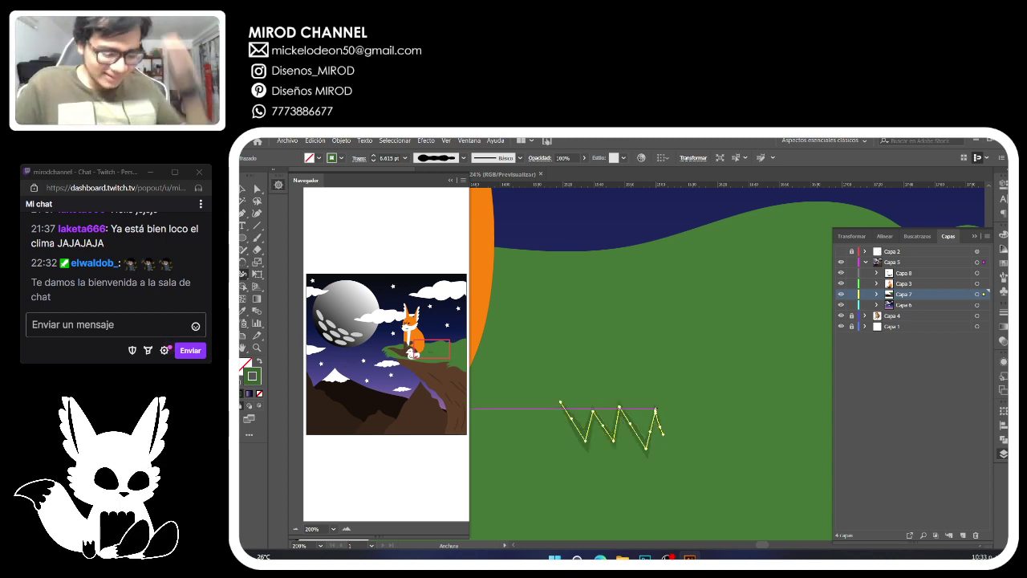
Scale the zigzag grass mark up slightly about its centre.
key("v")
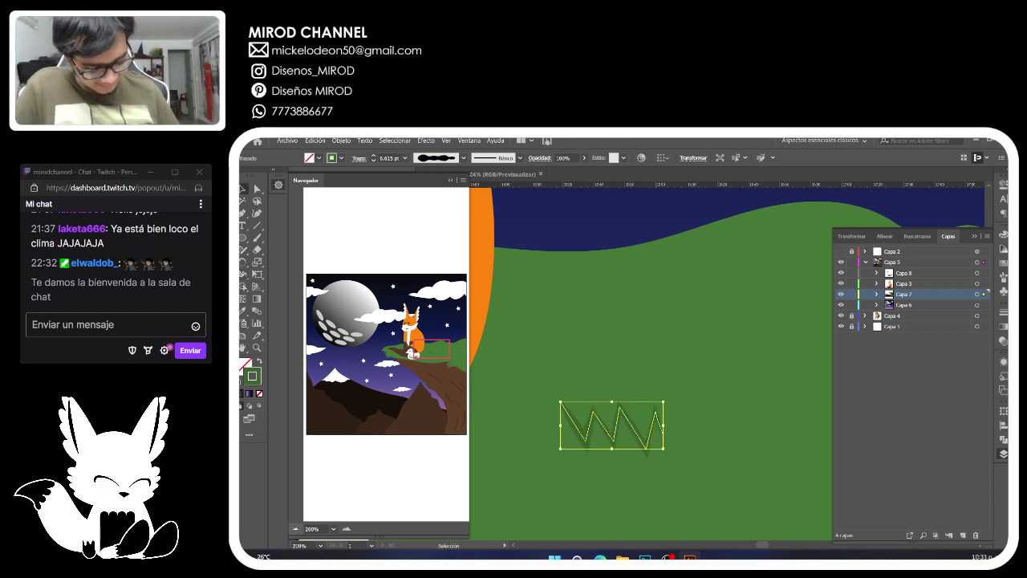
key("ctrl+minus")
key("ctrl+minus")
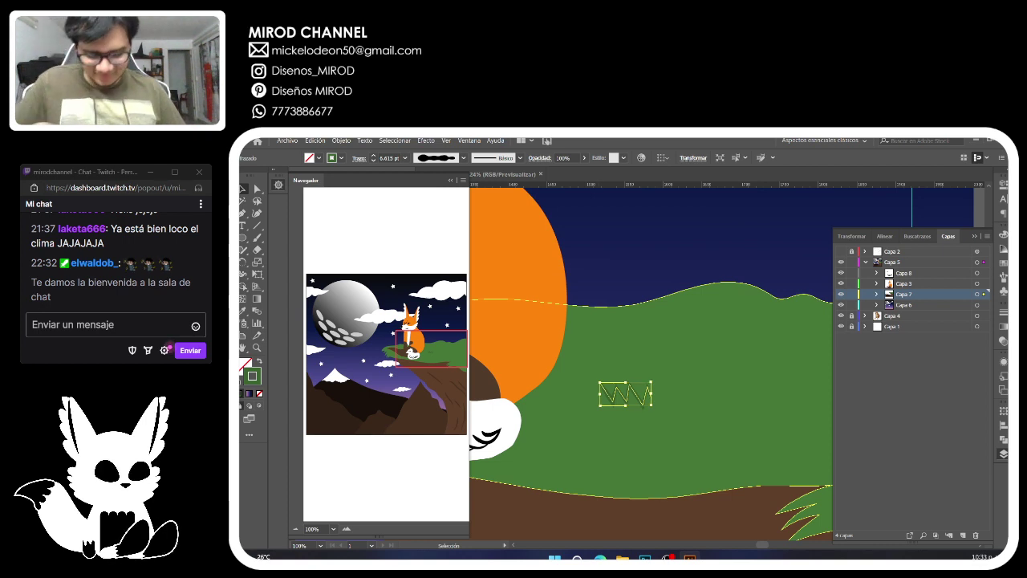
left_click_drag(599, 405, 592, 409)
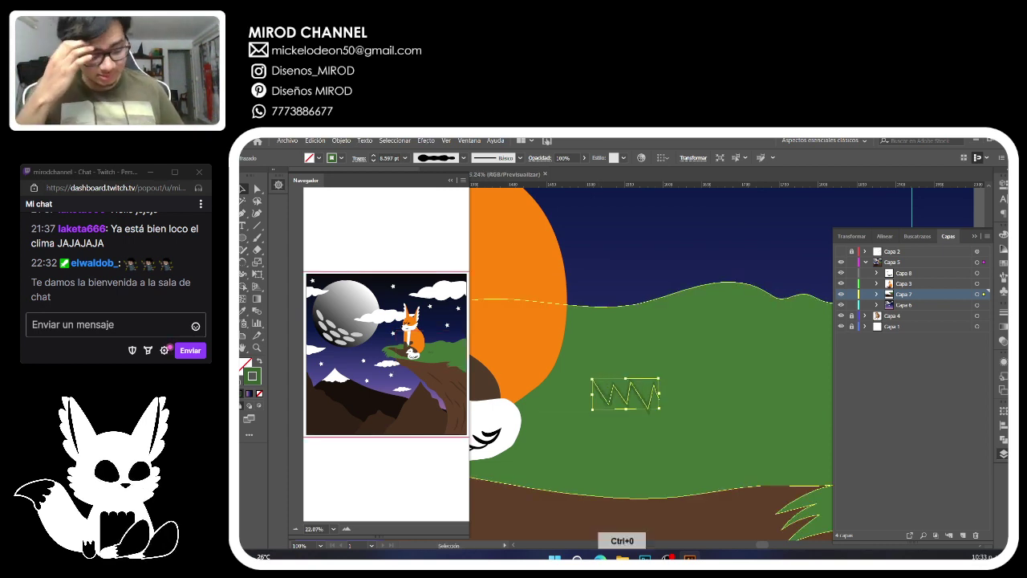
Scatter four copies of the zigzag grass mark across the green hill behind the fox.
key("ctrl+0")
left_click(347, 529)
left_click(347, 529)
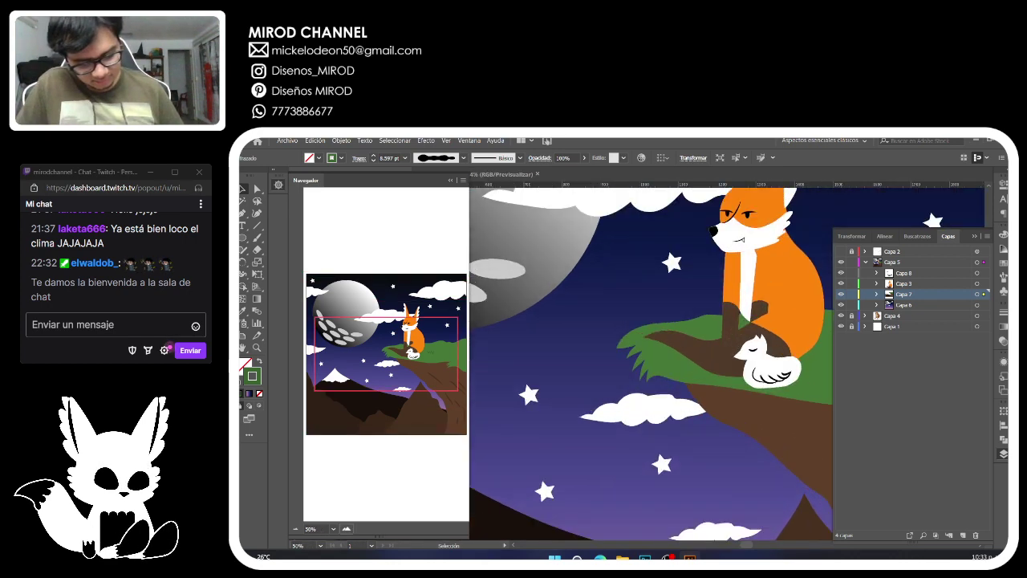
left_click(346, 529)
left_click_drag(434, 345, 442, 344)
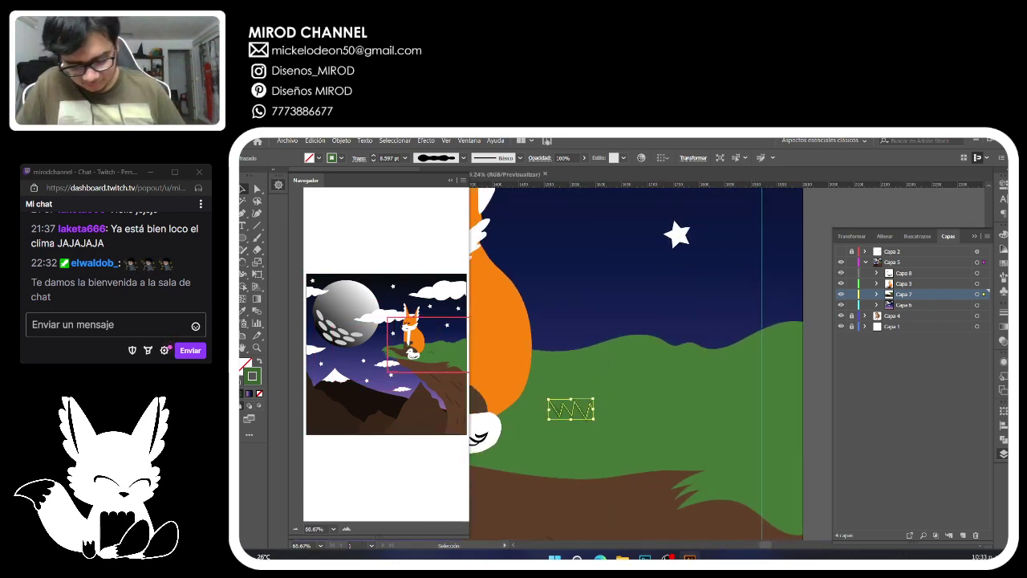
left_click_drag(571, 409, 764, 446)
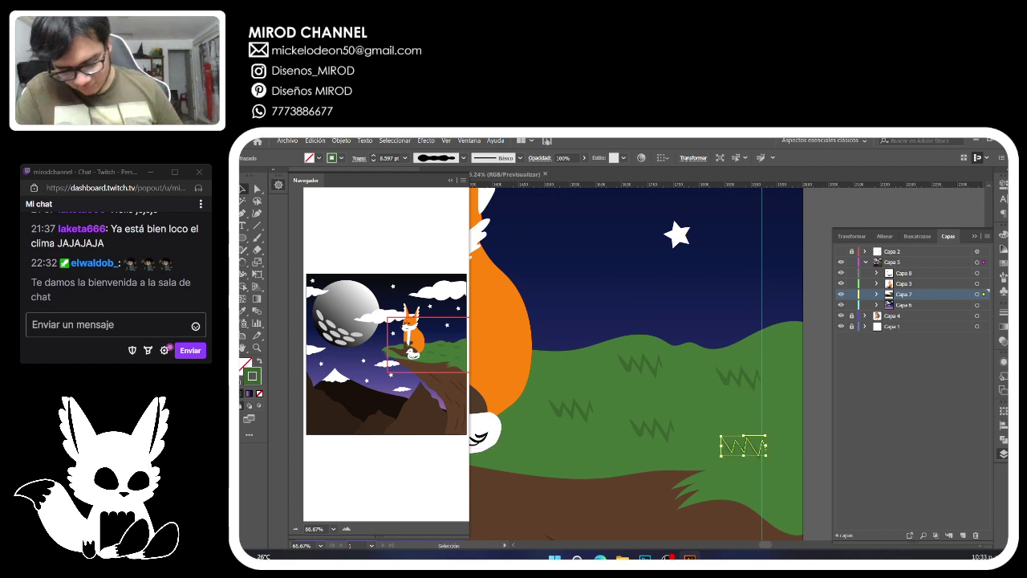
key("ctrl+0")
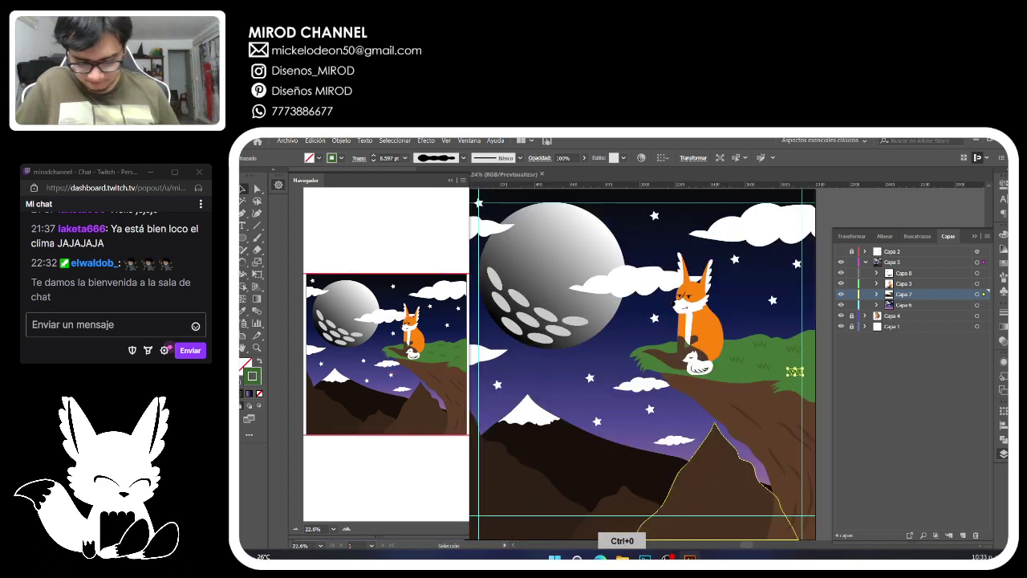
Cut the brown mountain below the cliff in two with the Eraser, from its peak down to its base.
left_click(710, 489)
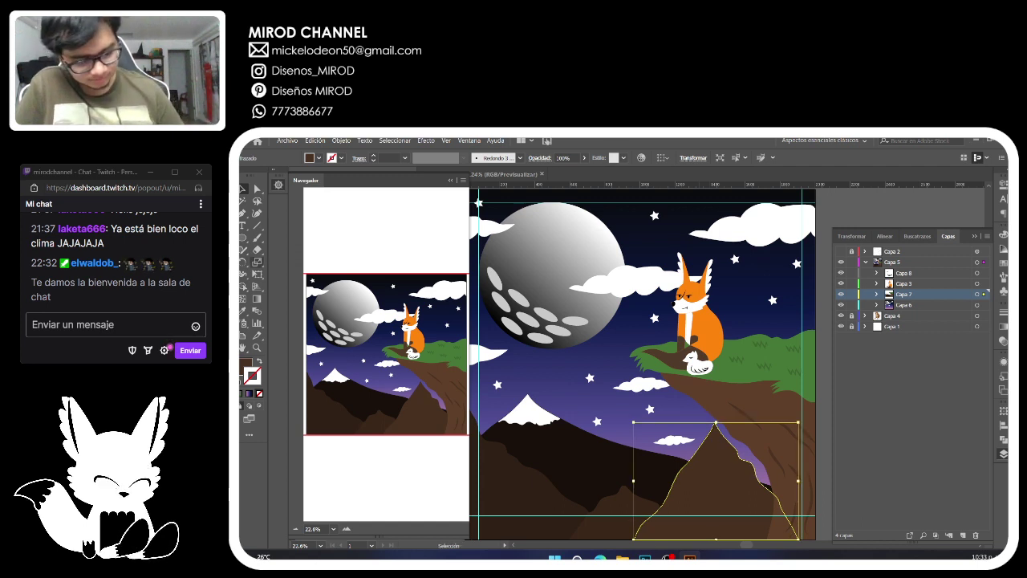
key("shift+e")
left_click_drag(713, 421, 722, 537)
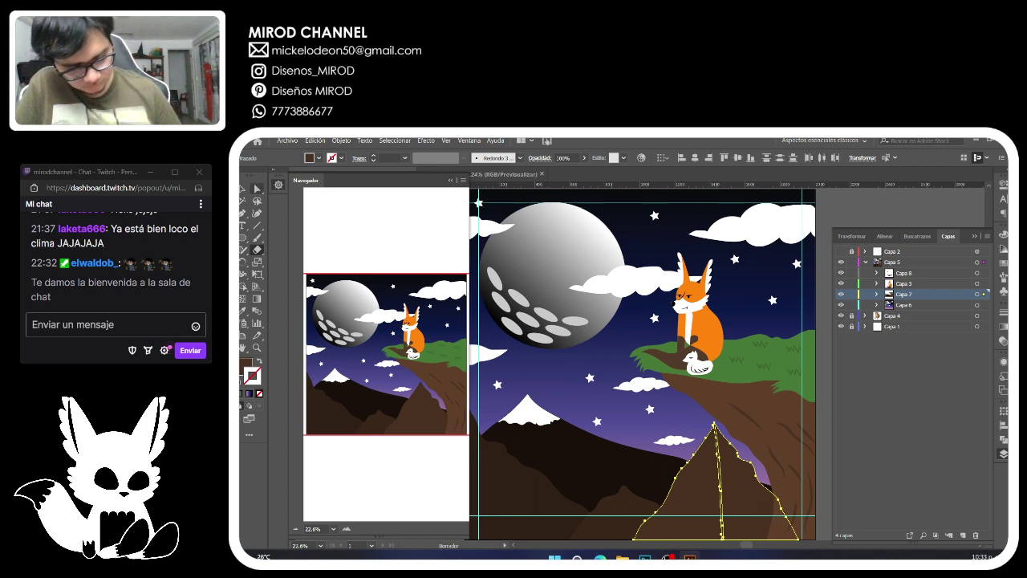
key("a")
left_click(677, 417)
left_click(692, 497)
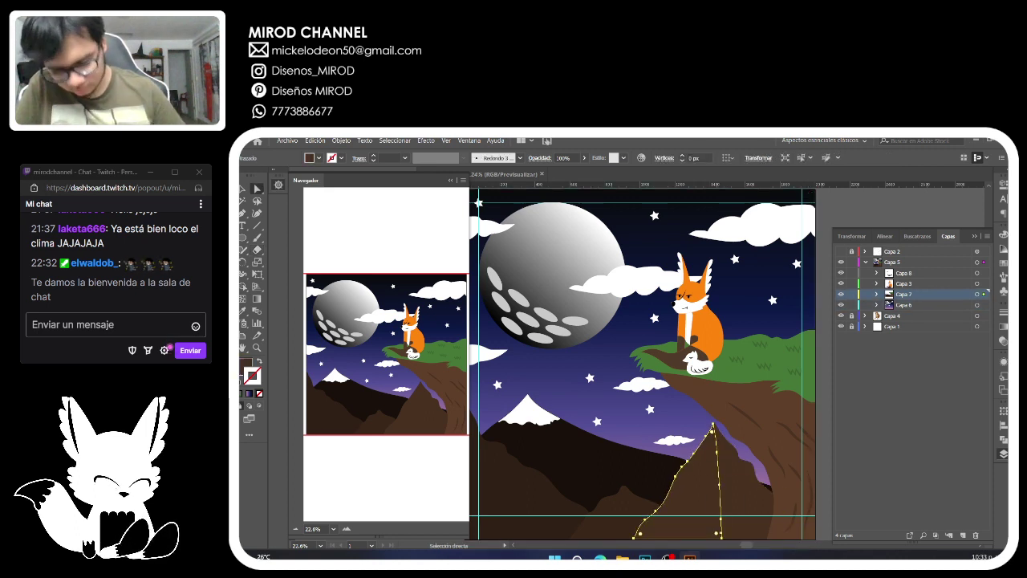
key("ctrl+shift+a")
Fill the mountain's right-hand piece with the darker brown 3A271A.
left_click(743, 502)
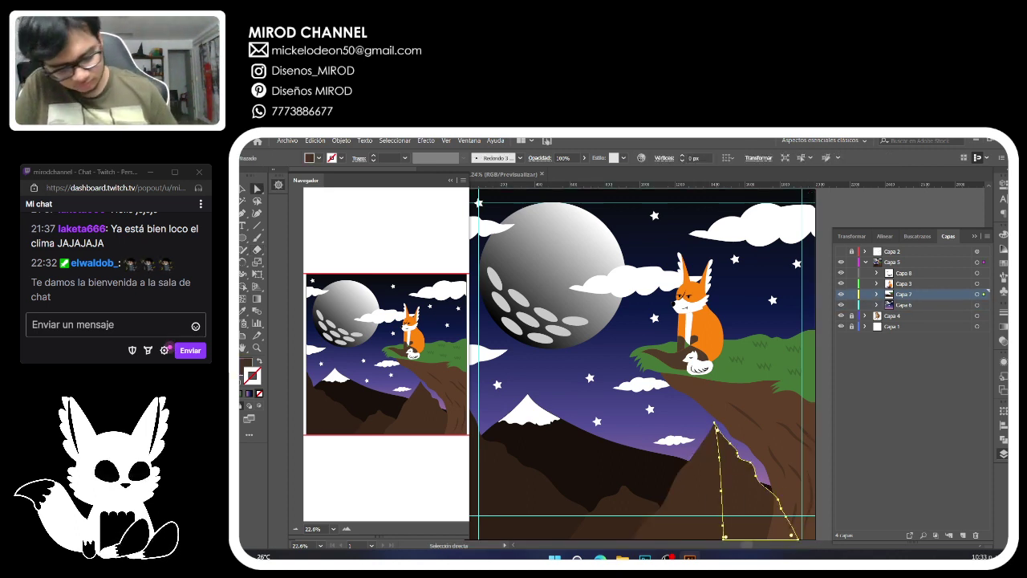
double_click(247, 365)
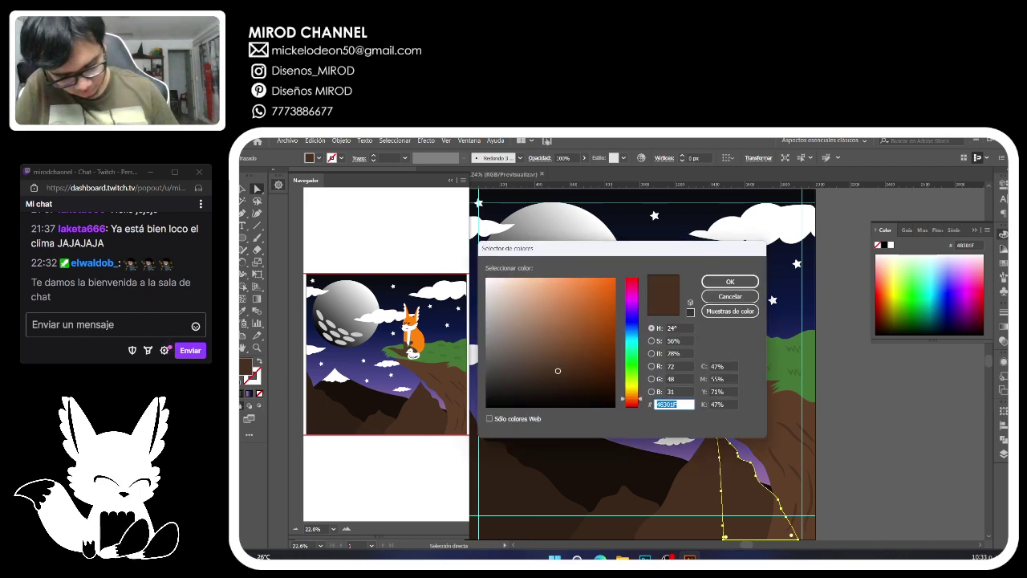
type("3A271A")
key("Return")
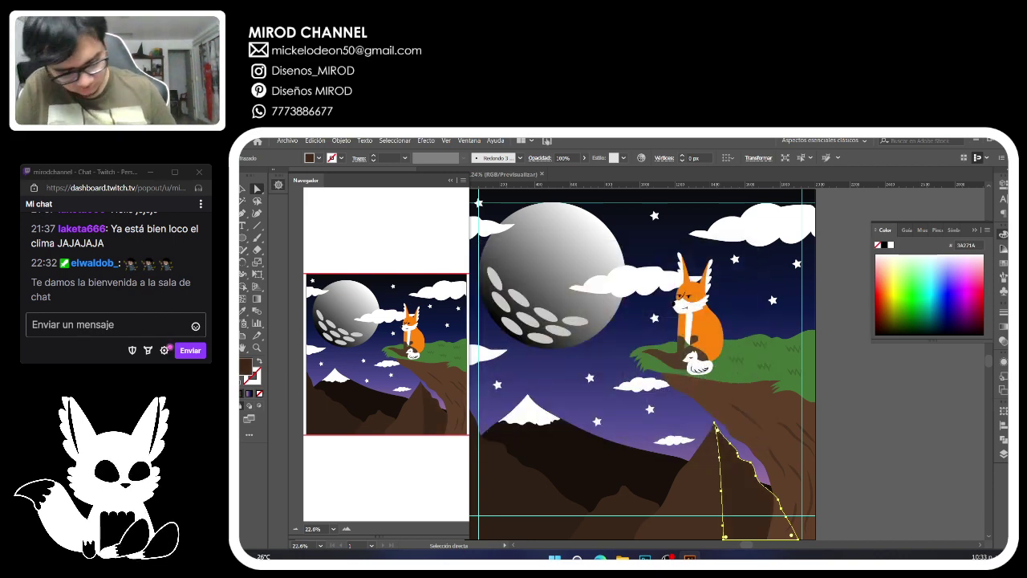
Add a new sublayer above Capa 8 and place a copy of the sky gradient rectangle in it.
left_click(277, 185)
left_click(1004, 454)
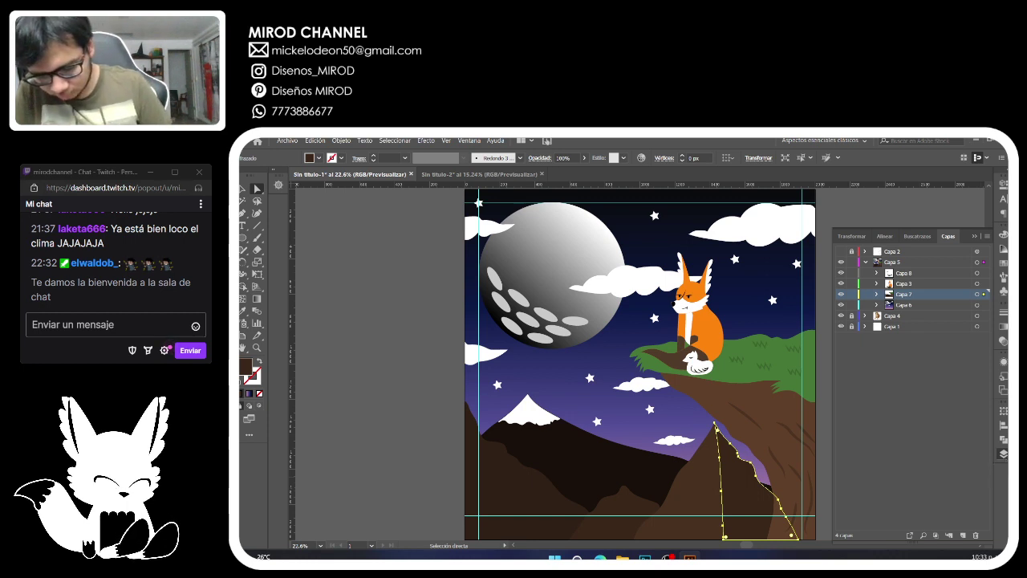
left_click(923, 273)
left_click(962, 534)
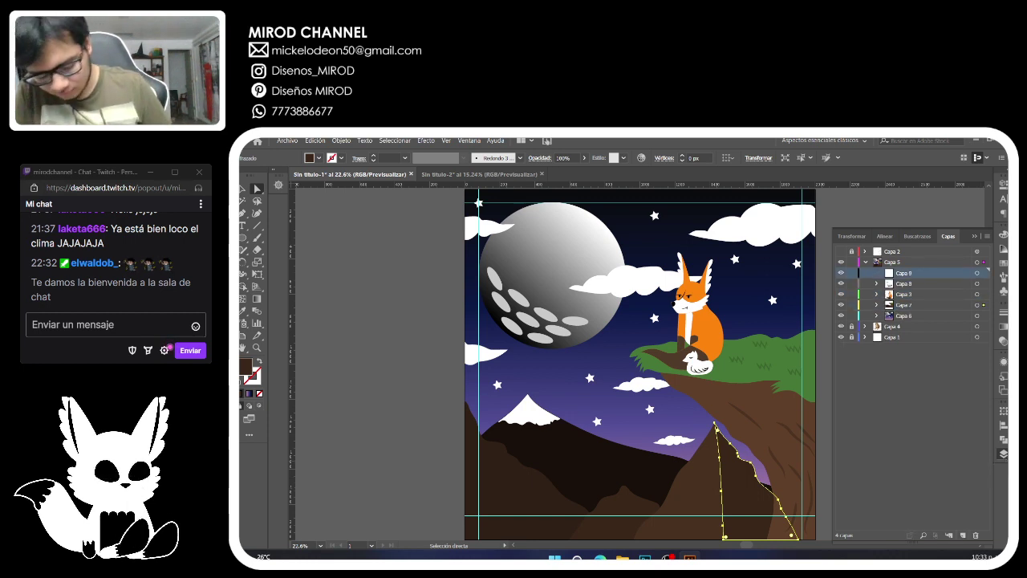
left_click(487, 328)
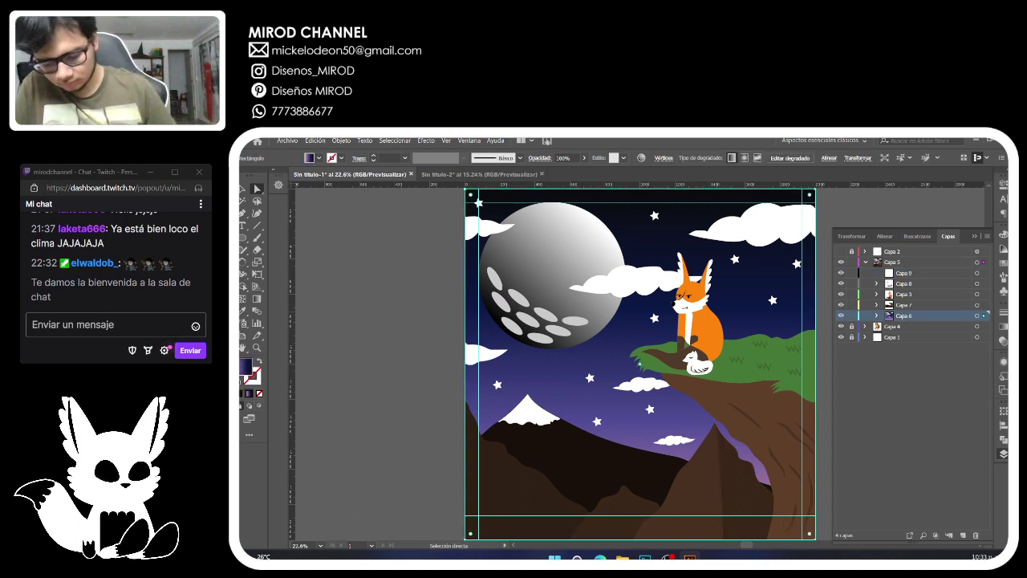
left_click(876, 316)
left_click_drag(923, 380, 913, 274)
Replace the copied rectangle's gradient with a solid neutral grey fill, A8A8A8.
left_click(241, 394)
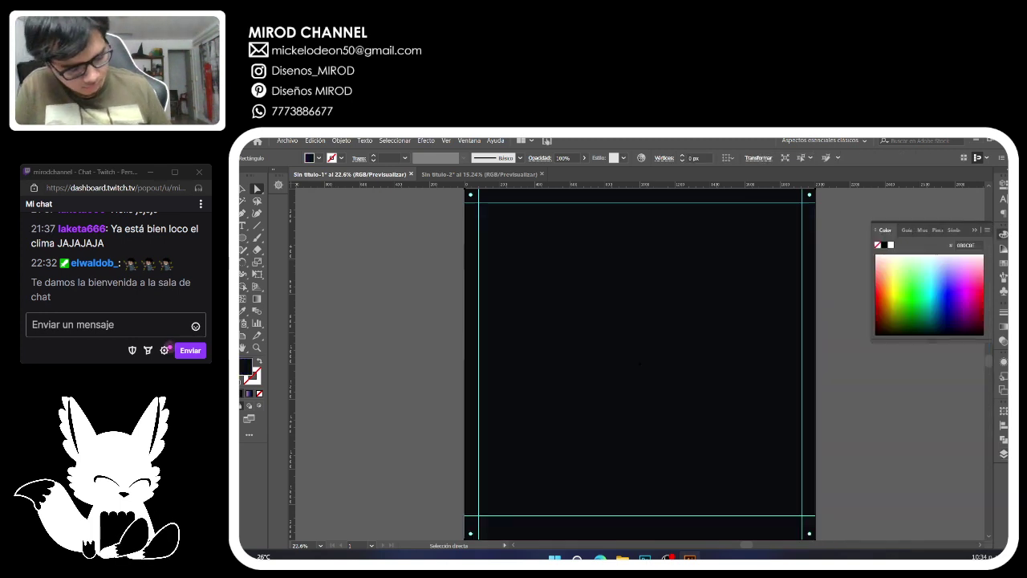
double_click(246, 367)
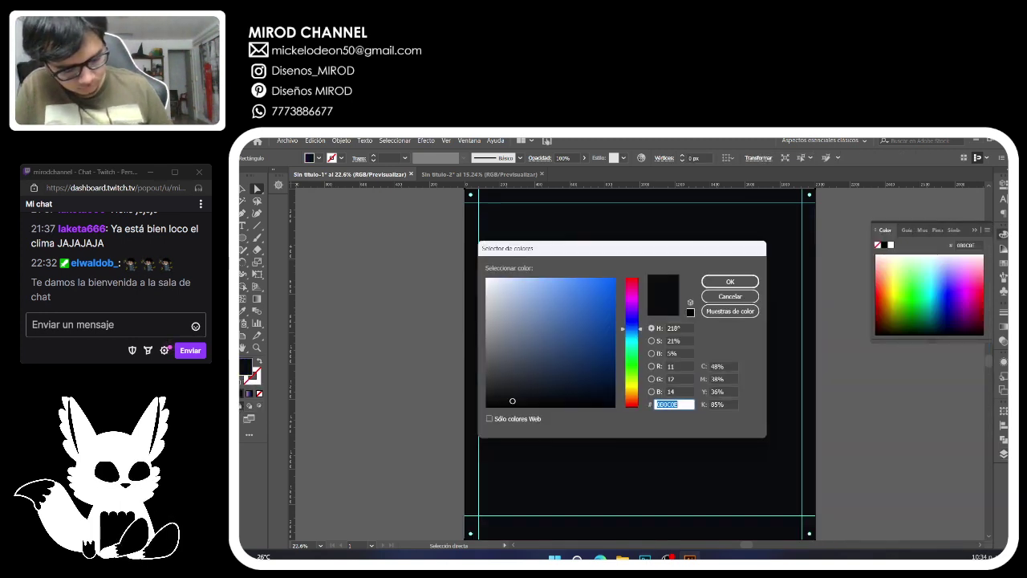
left_click(486, 323)
left_click(730, 281)
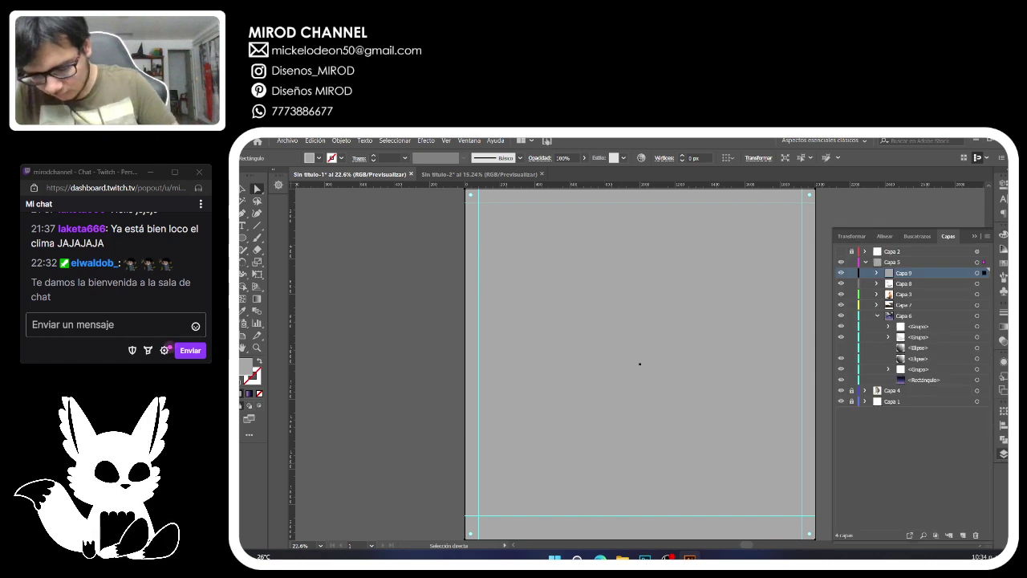
Set the grey rectangle's blending mode to Multiplicar so it darkens the whole scene.
left_click(1002, 185)
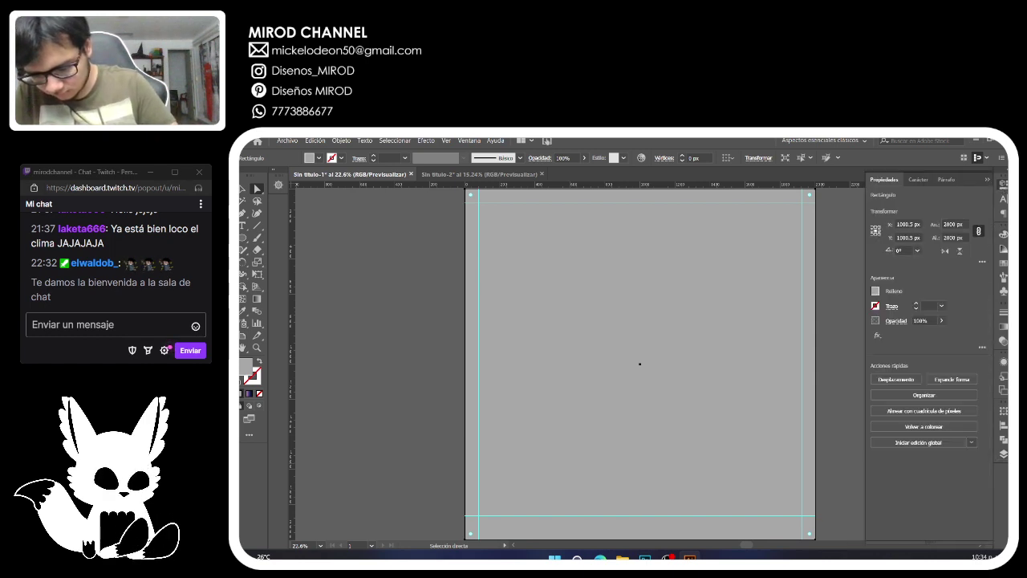
left_click(1003, 199)
left_click(1002, 185)
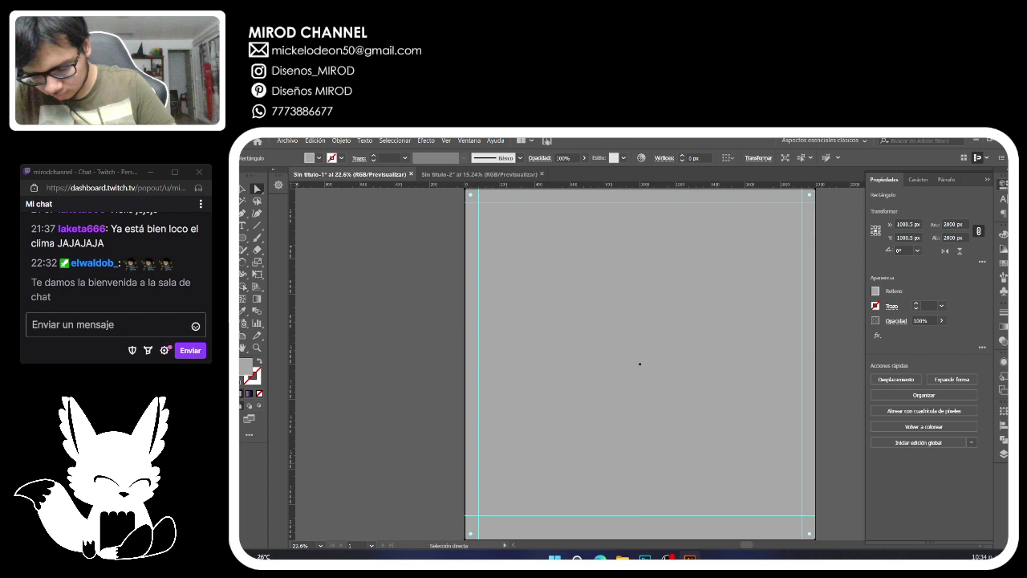
left_click(1003, 340)
left_click(1003, 326)
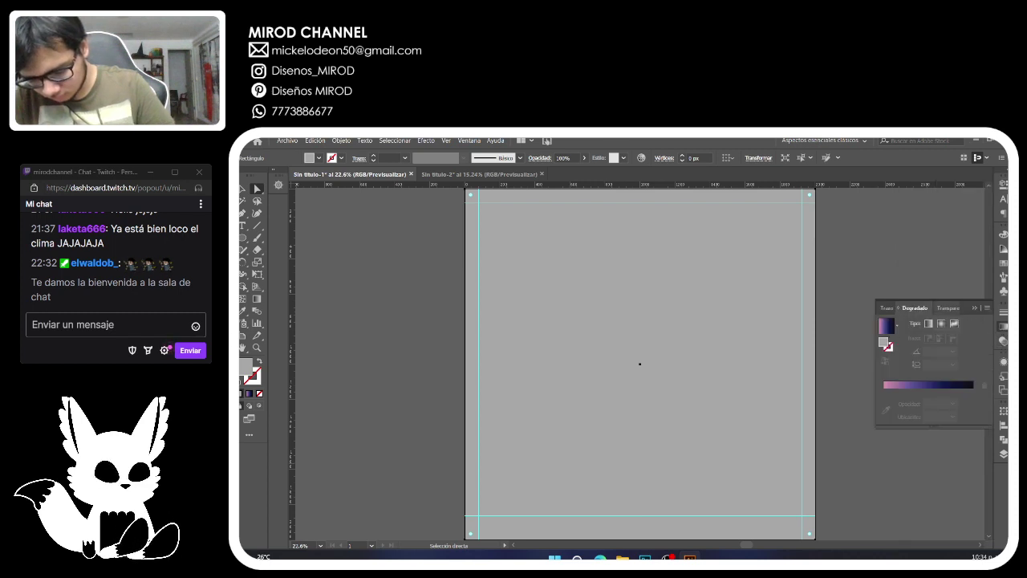
left_click(1002, 340)
left_click(894, 322)
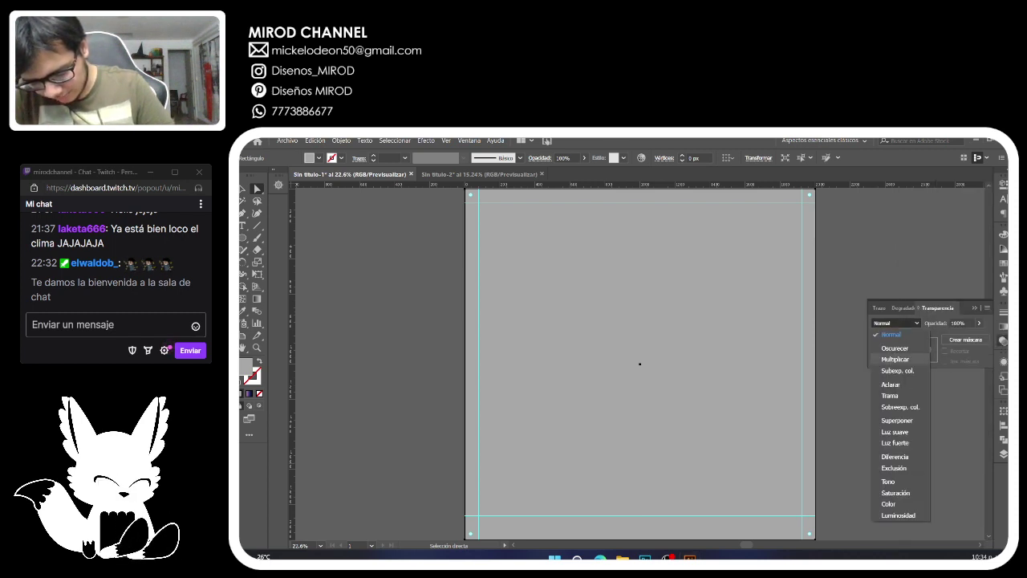
left_click(891, 359)
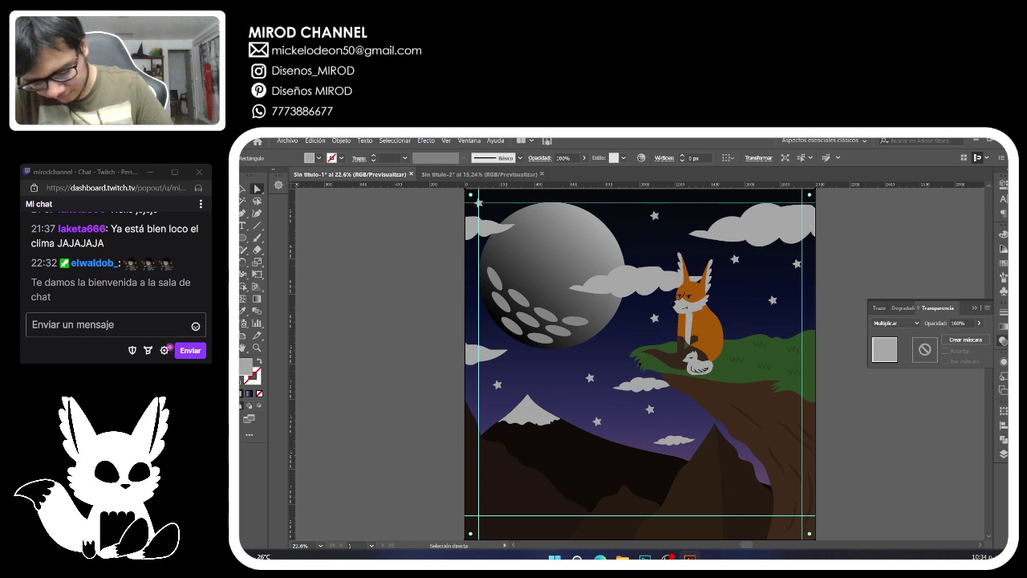
Try the Oscurecer and Subexp. col. blending modes on the grey overlay and return it to Multiplicar.
key("ctrl+shift+a")
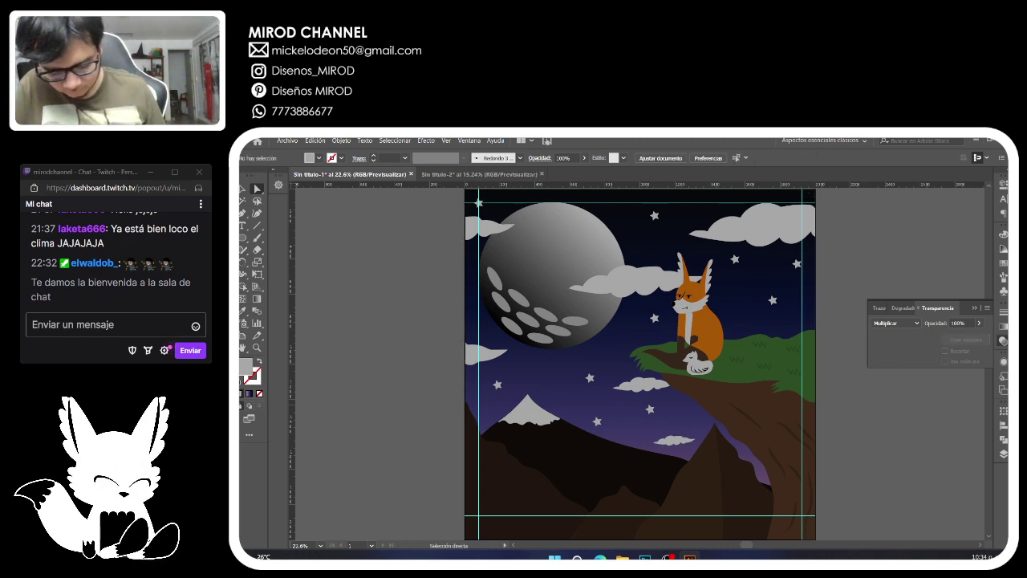
left_click(639, 363)
left_click(895, 322)
left_click(890, 347)
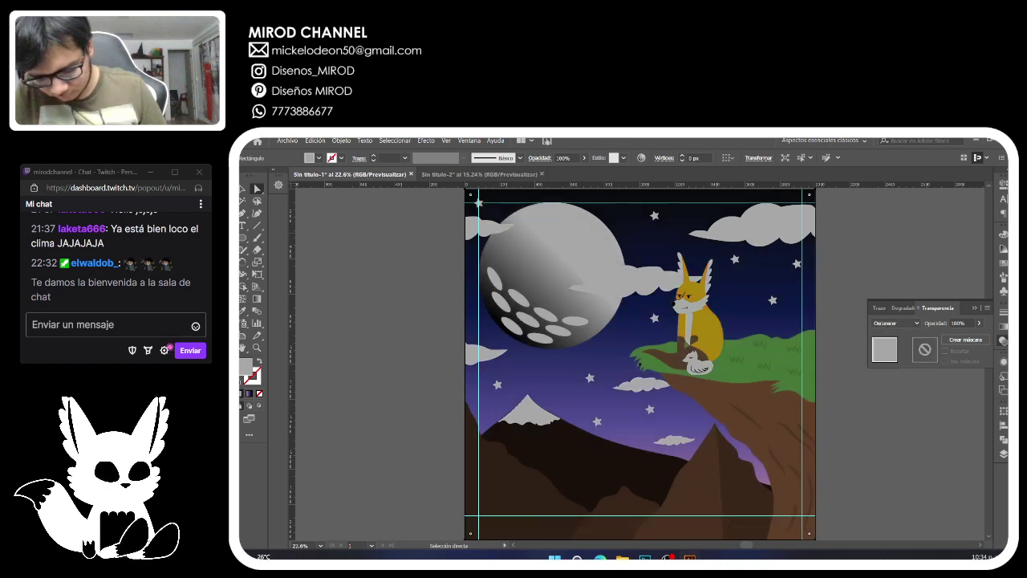
left_click(894, 322)
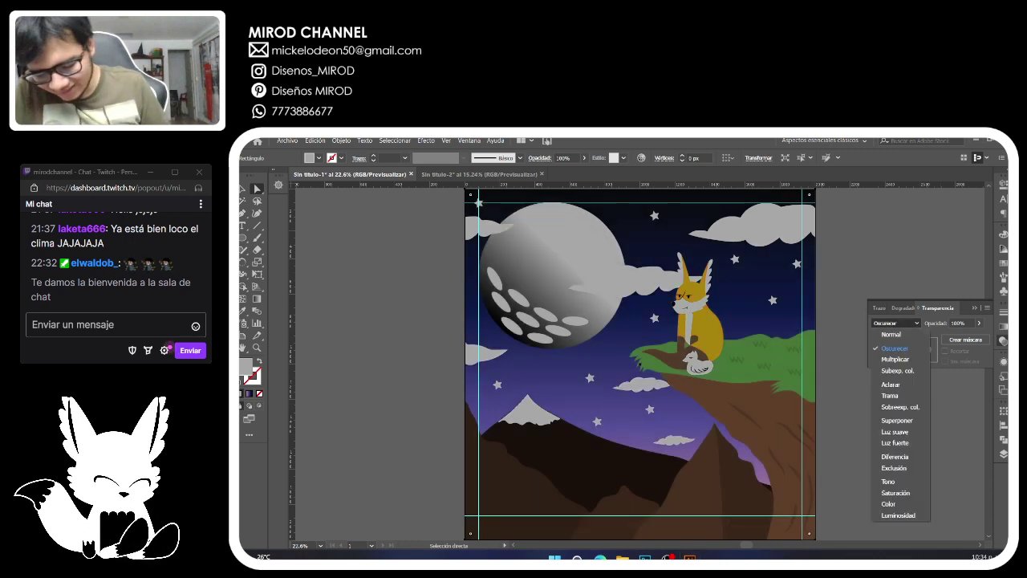
left_click(897, 370)
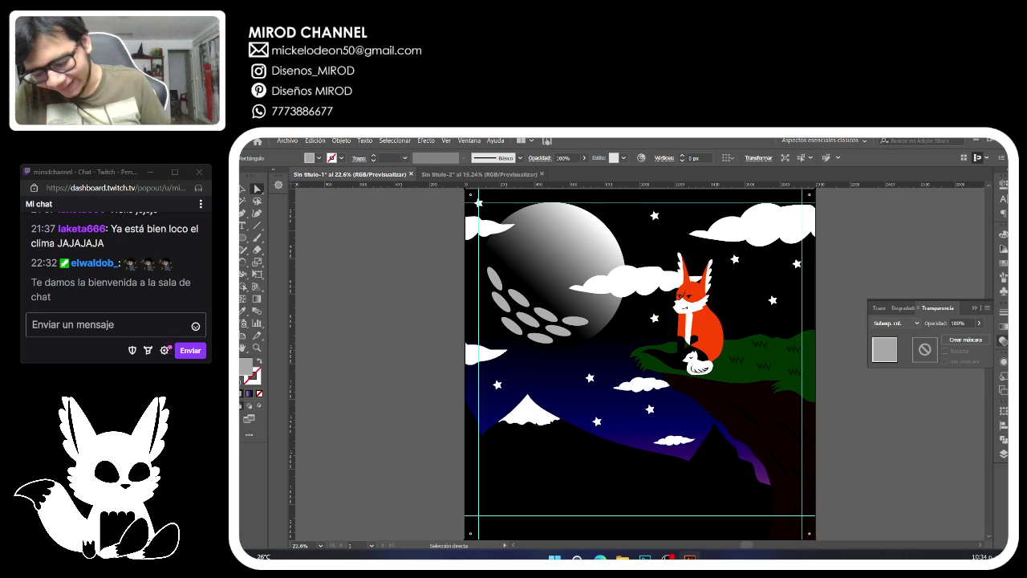
left_click(894, 323)
left_click(891, 347)
left_click(895, 322)
left_click(894, 359)
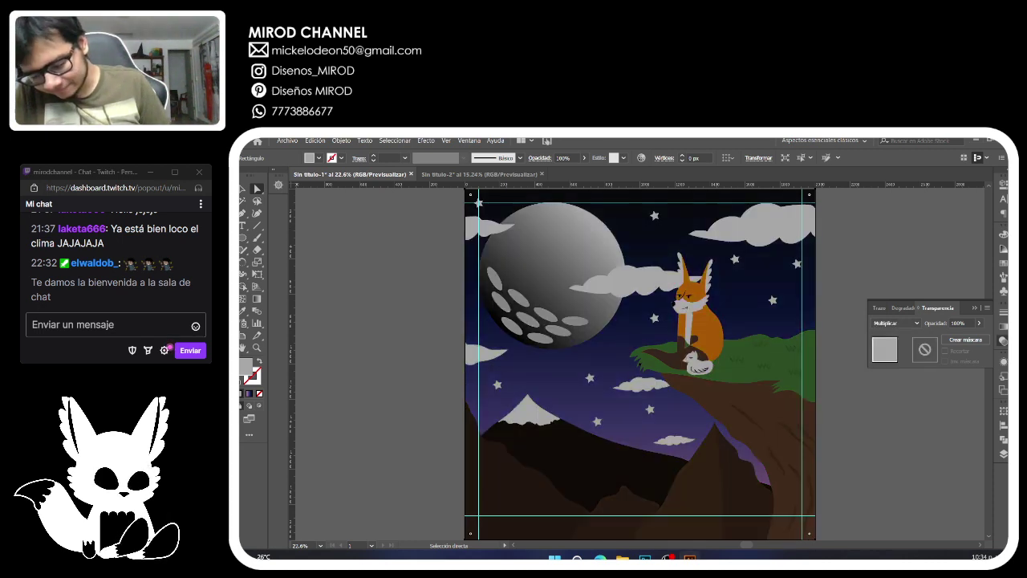
Try to lighten the overlay's fill to D8D8D8 and a slightly lighter grey.
key("ctrl+shift+a")
double_click(245, 367)
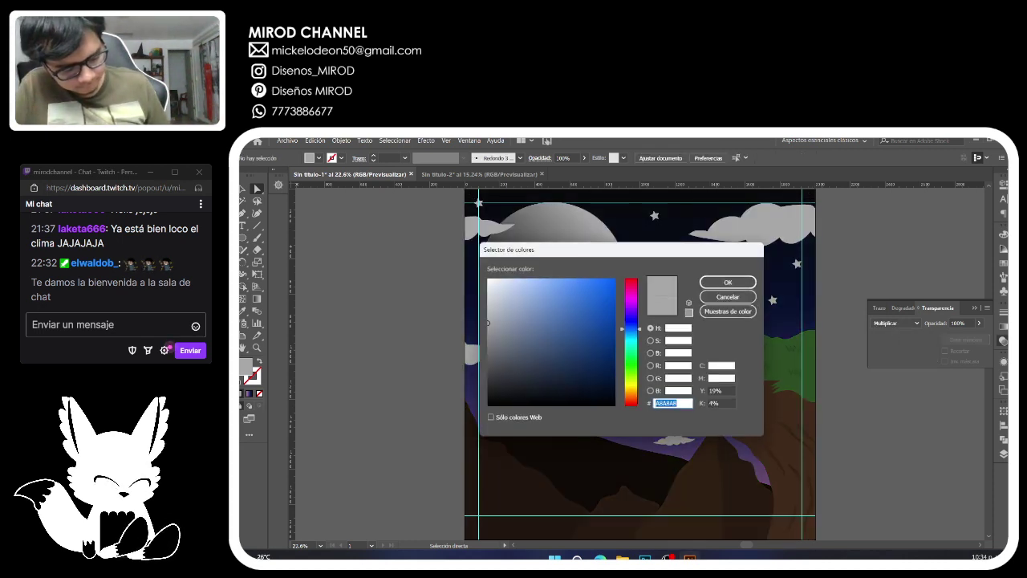
left_click(486, 297)
left_click(730, 281)
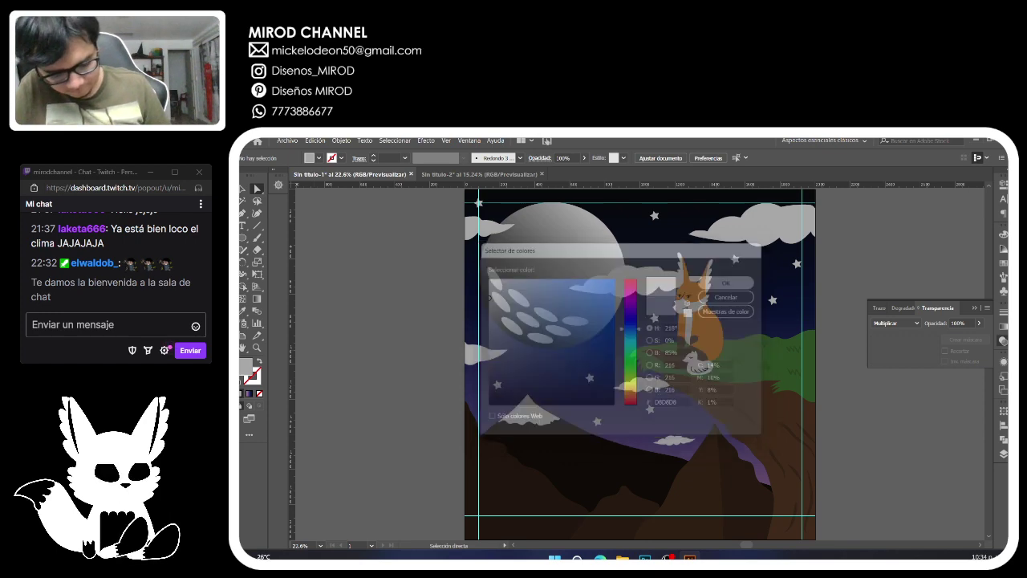
double_click(246, 367)
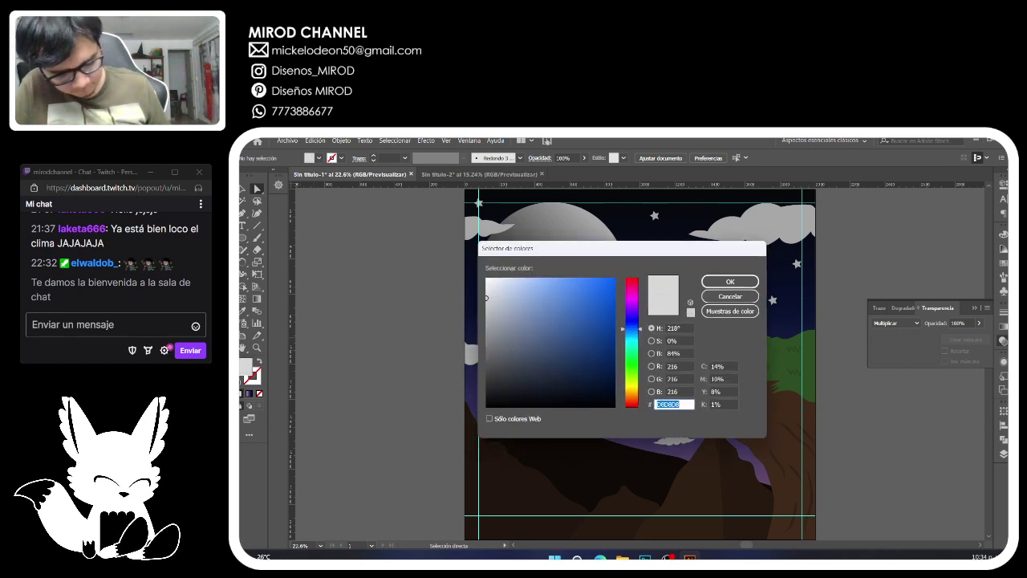
left_click(486, 292)
left_click(730, 282)
key("Return")
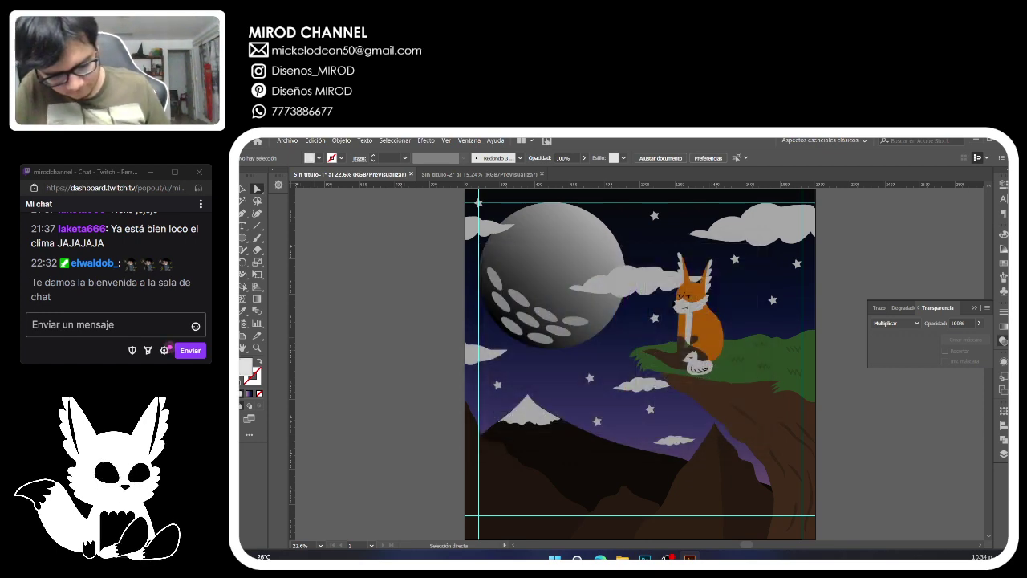
Select the overlay rectangle and set its fill to light grey E5E5E5.
left_click(626, 337)
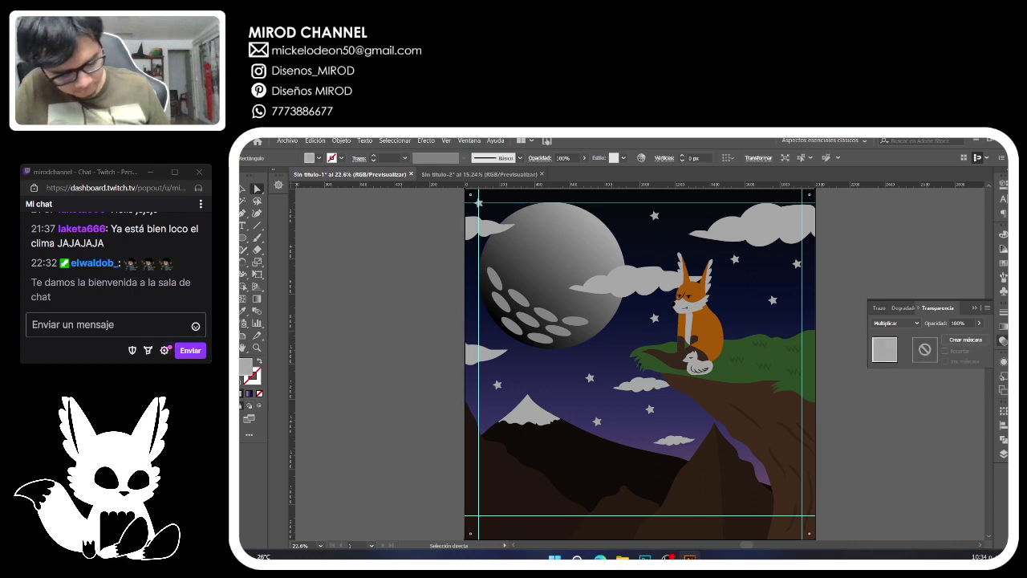
double_click(245, 367)
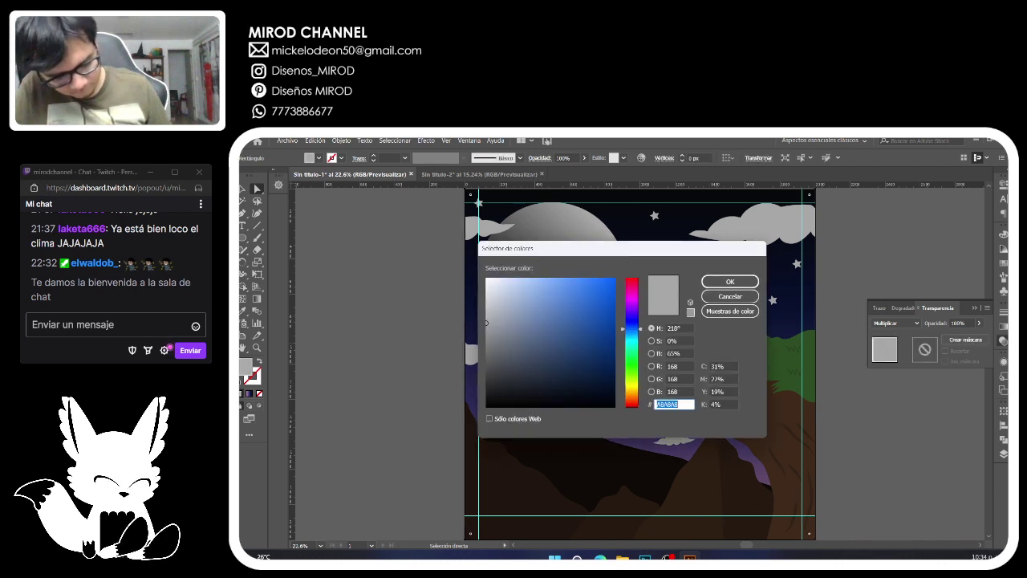
type("E2E2E2")
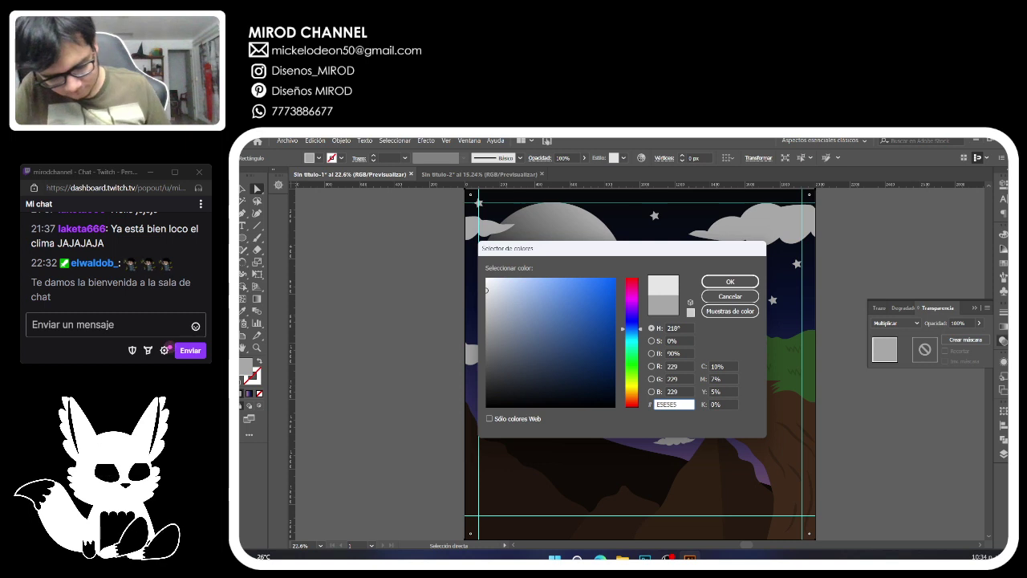
left_click(729, 281)
key("ctrl+shift+a")
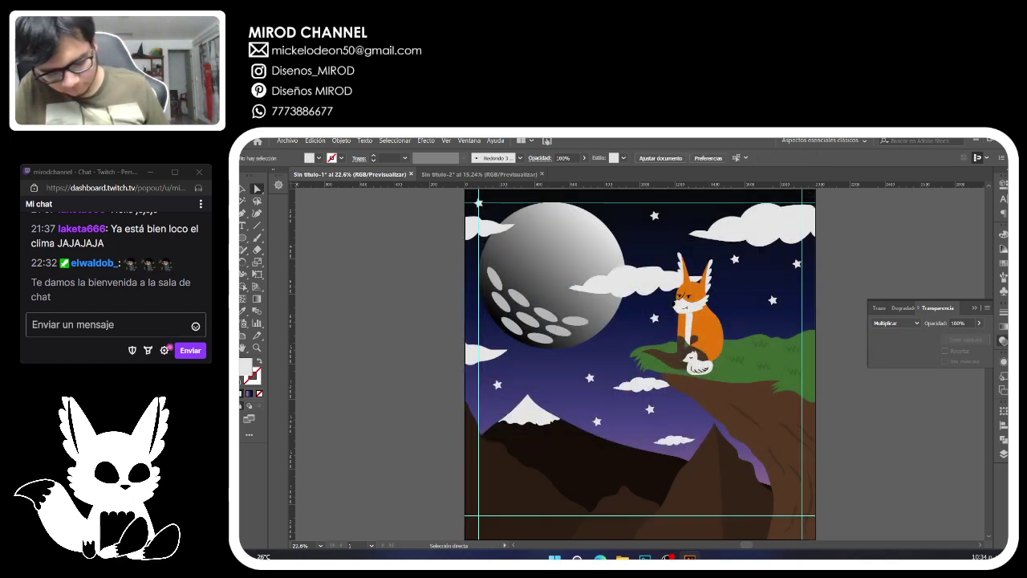
Expand Capa 7, collapse its group of cliff strokes, and lock the Capa 9 sublayer holding the overlay.
left_click(1003, 453)
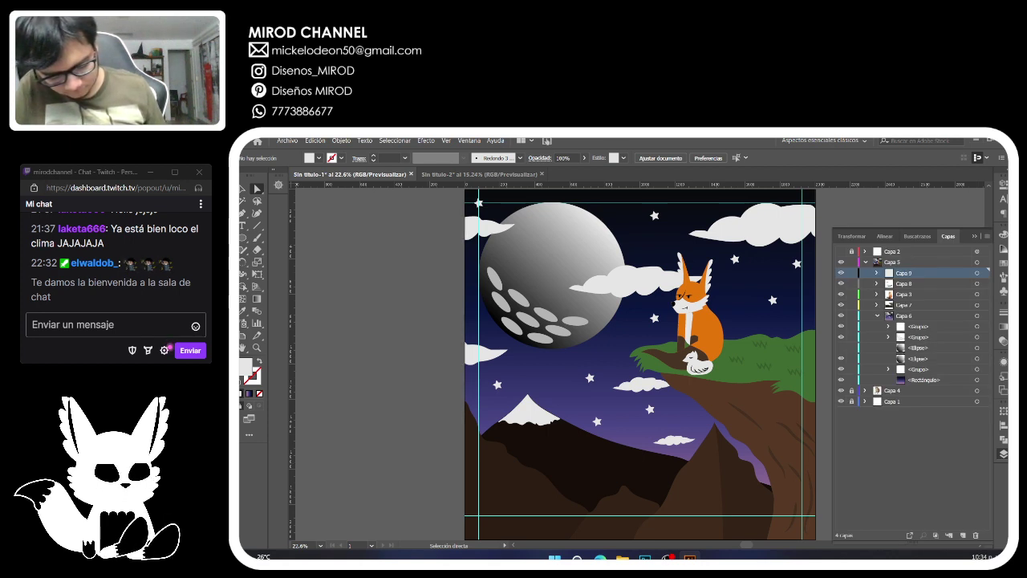
key("ctrl+z")
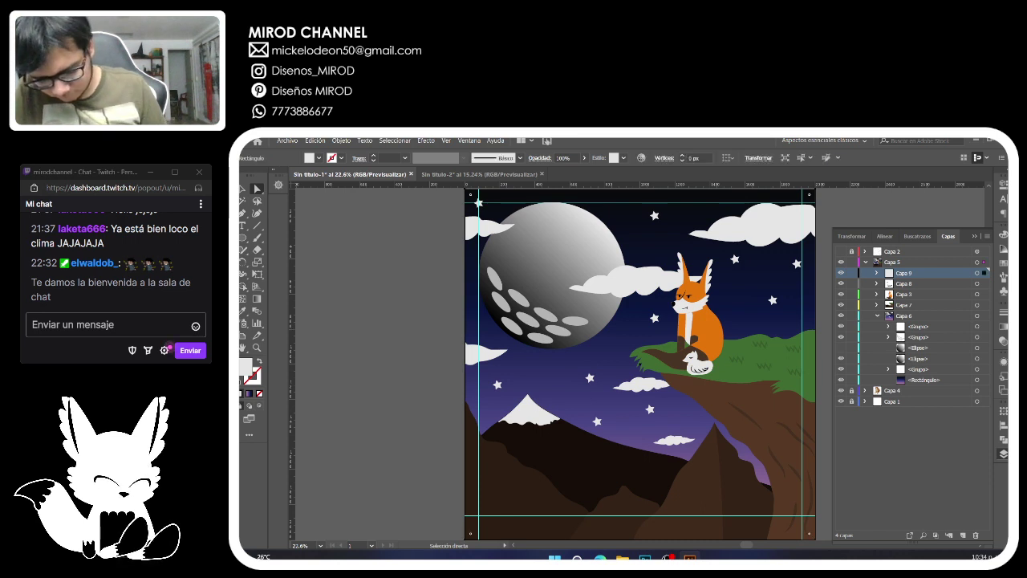
left_click(877, 304)
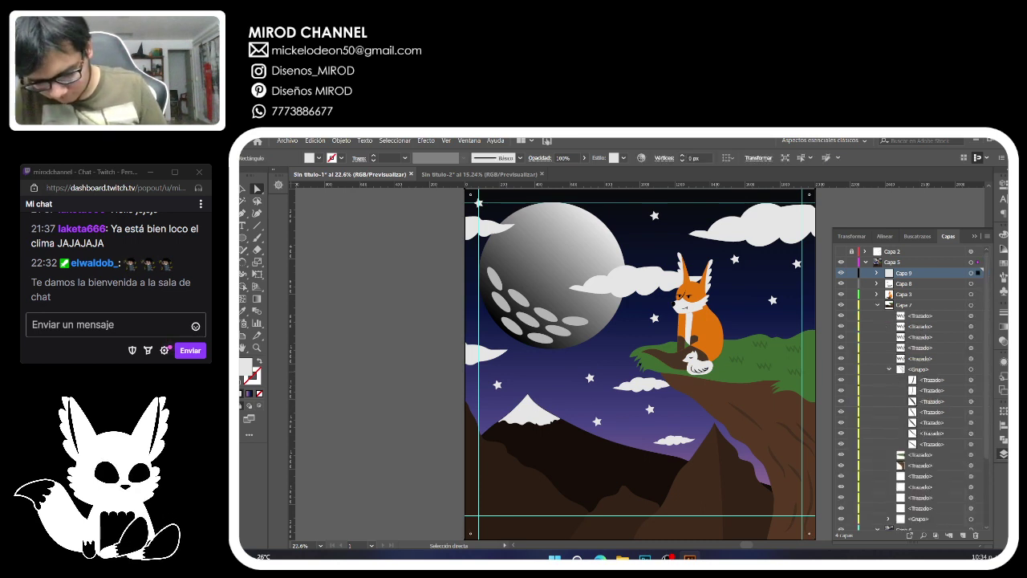
left_click(888, 369)
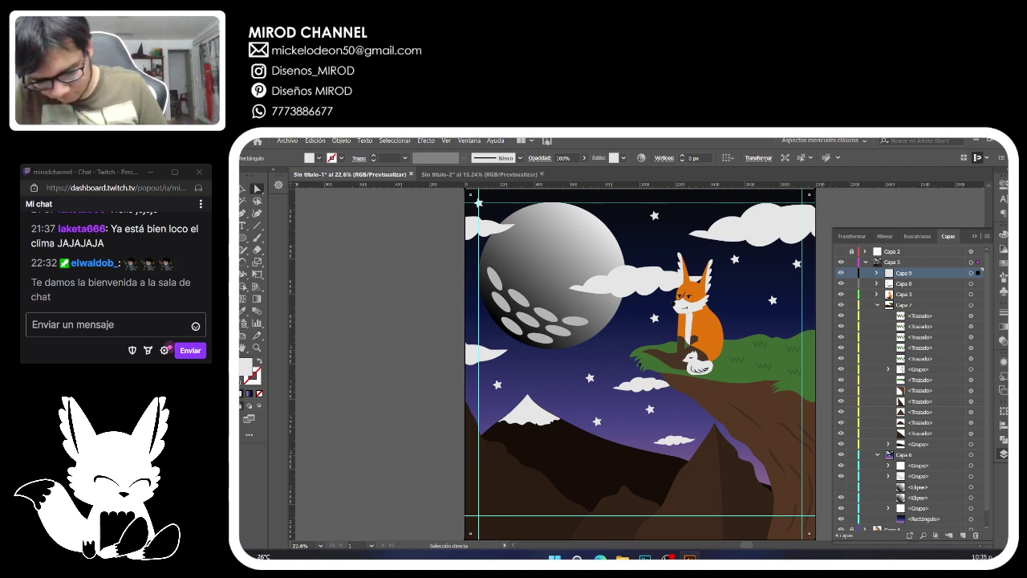
left_click(851, 273)
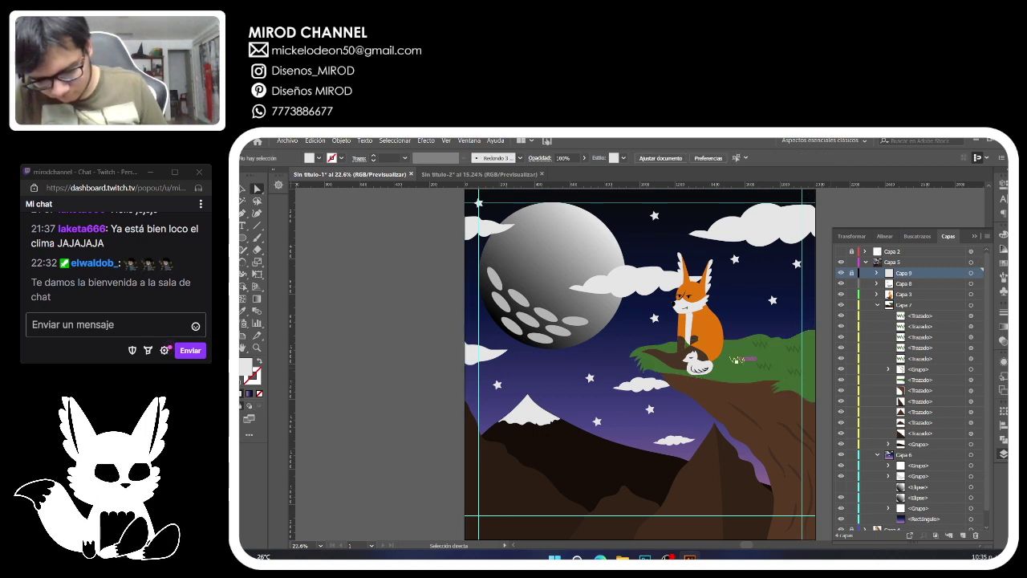
Duplicate the brown cliff shape in place and cut the copy with the Eraser along a line below the grass and down the right side.
left_click(750, 401)
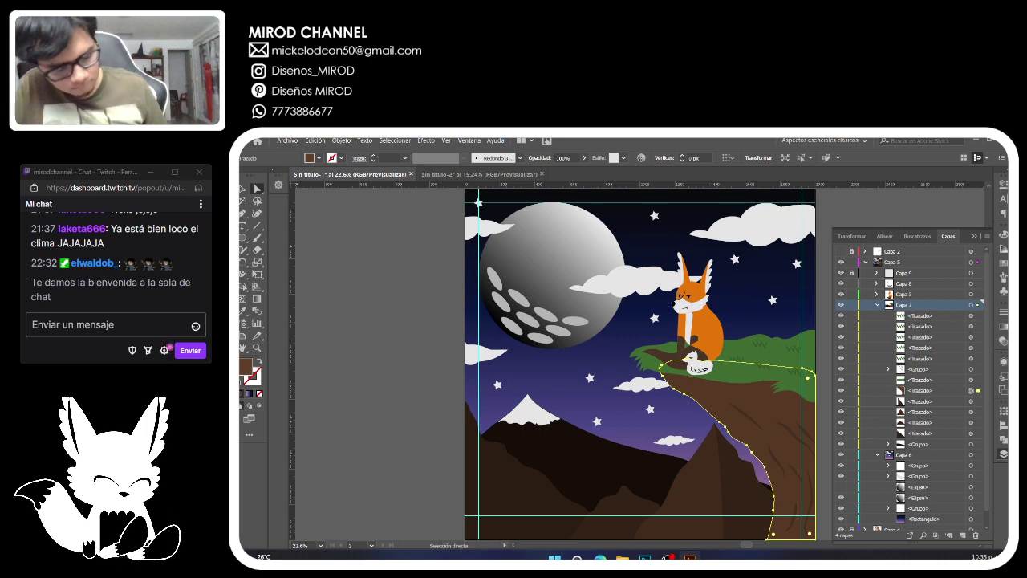
key("ctrl+c")
key("ctrl+f")
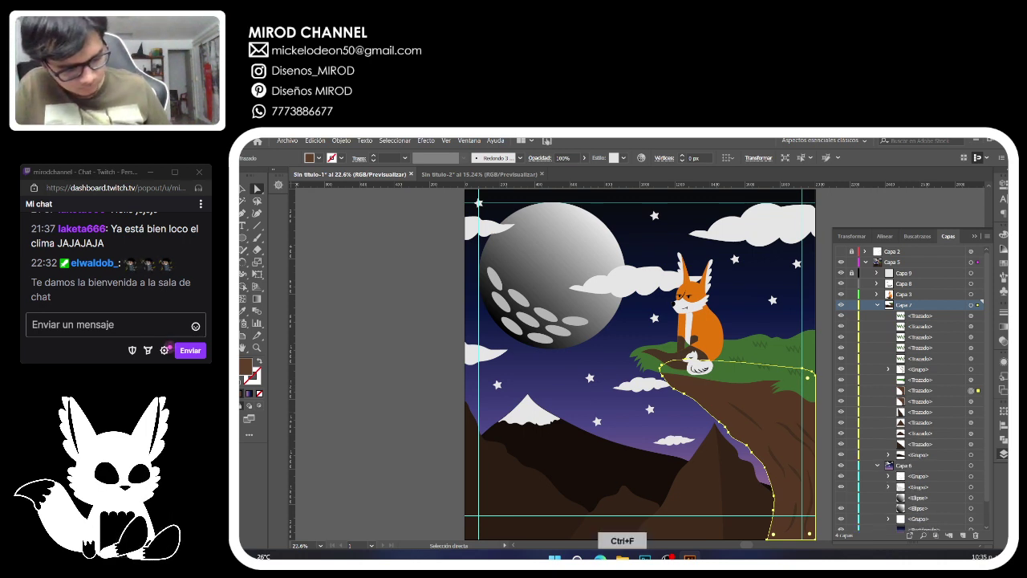
key("shift+e")
mouse_move(661, 382)
left_mouse_down()
mouse_move(760, 393)
mouse_move(807, 471)
mouse_move(806, 539)
left_mouse_up()
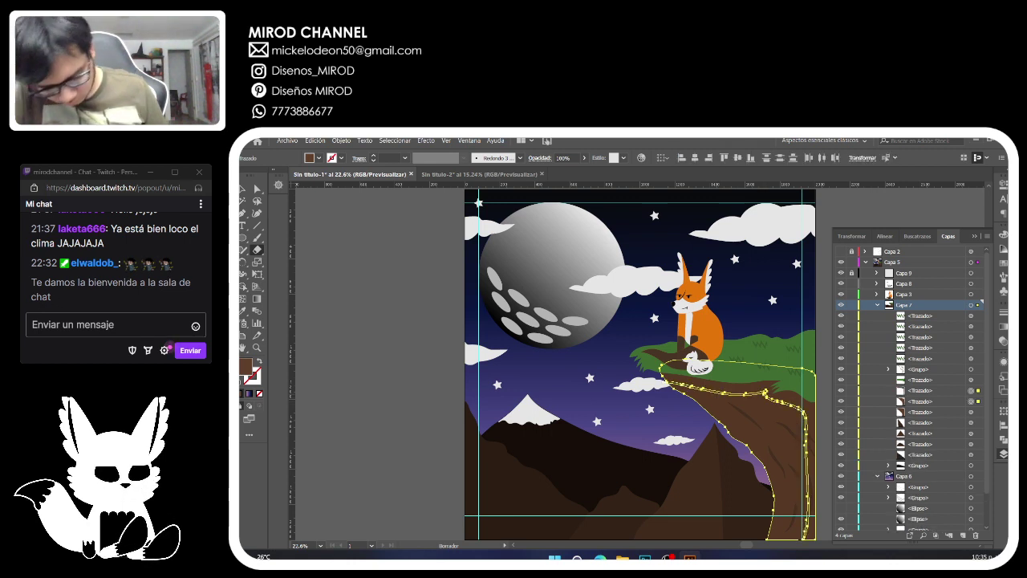
Give the cut cliff copy a darker brown fill and delete its large lower piece, keeping the strip under the grass.
double_click(246, 367)
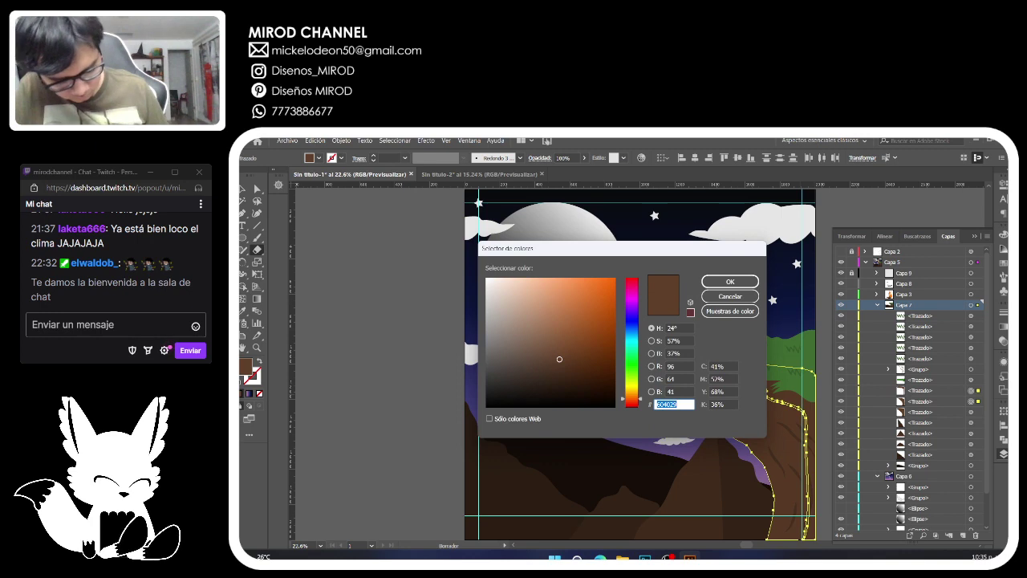
left_click(729, 281)
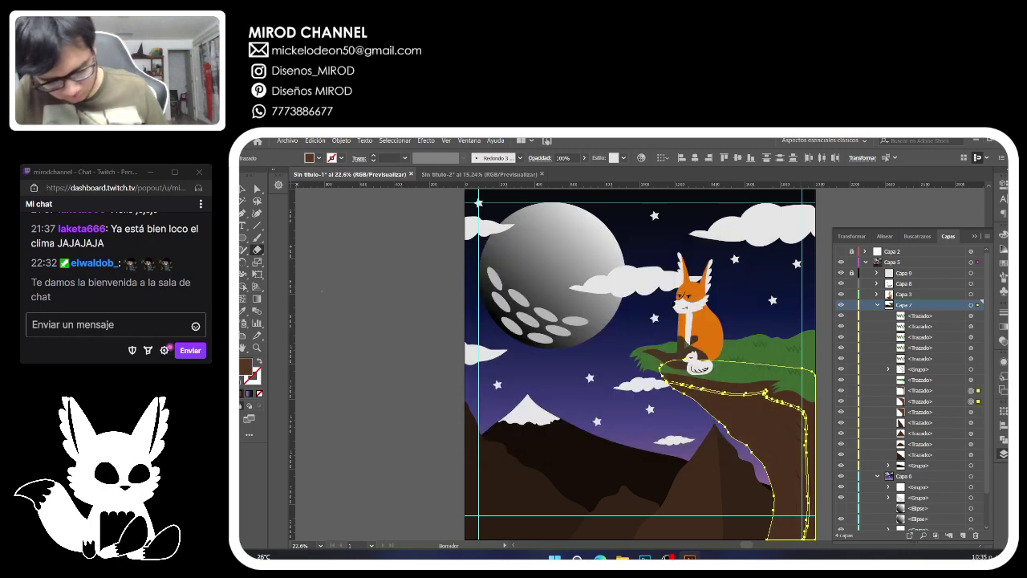
key("a")
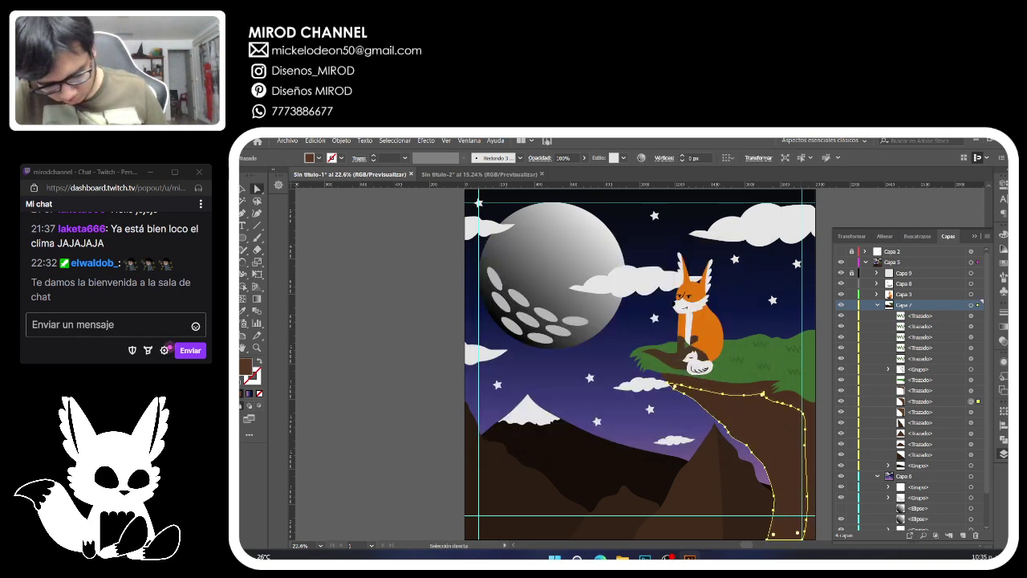
key("Delete")
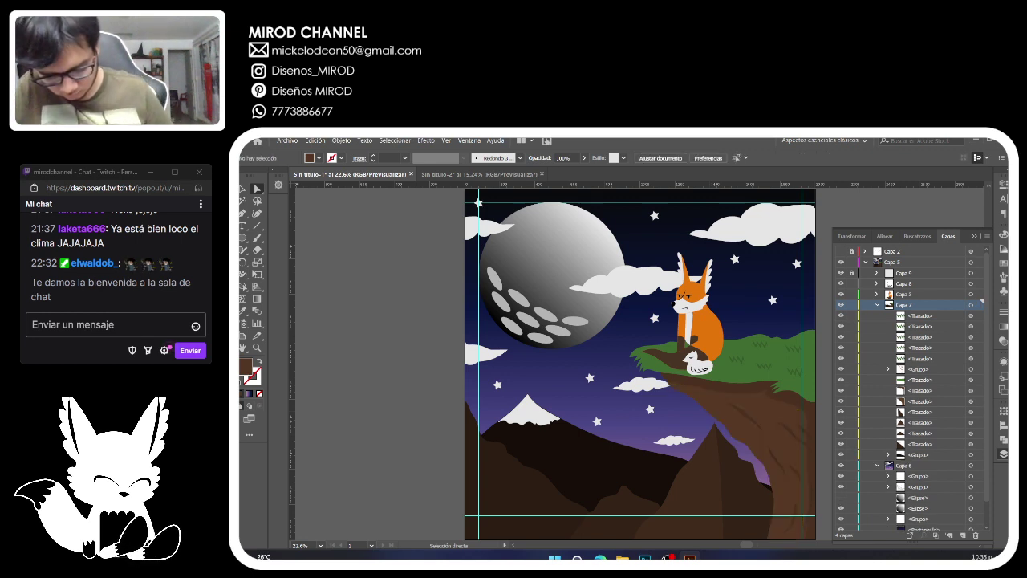
key("ctrl+z")
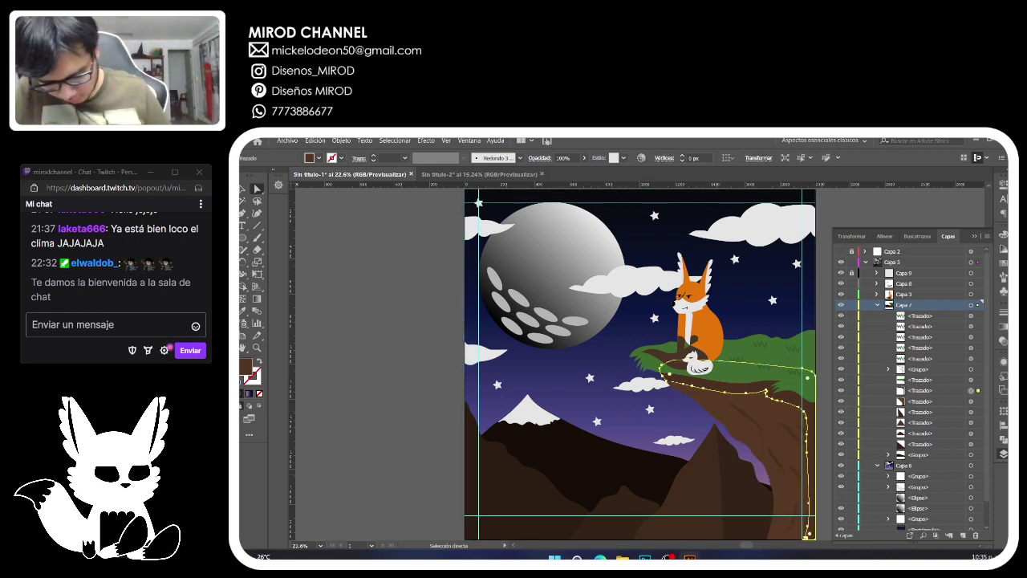
Cut the vertical strip at the cliff's right edge off the dark brown shading with the Eraser and delete it.
key("shift+e")
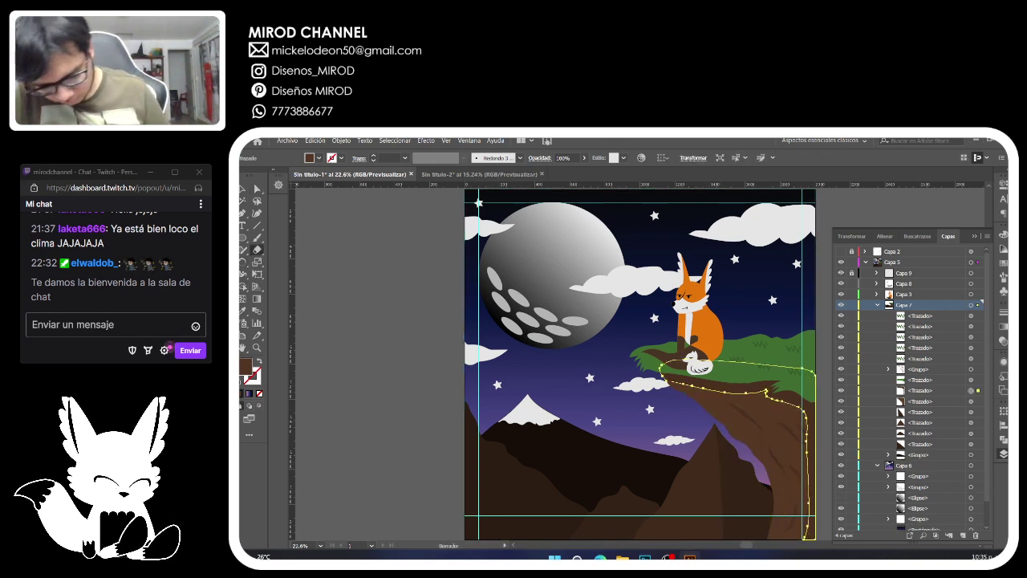
left_click_drag(801, 411, 831, 418)
key("a")
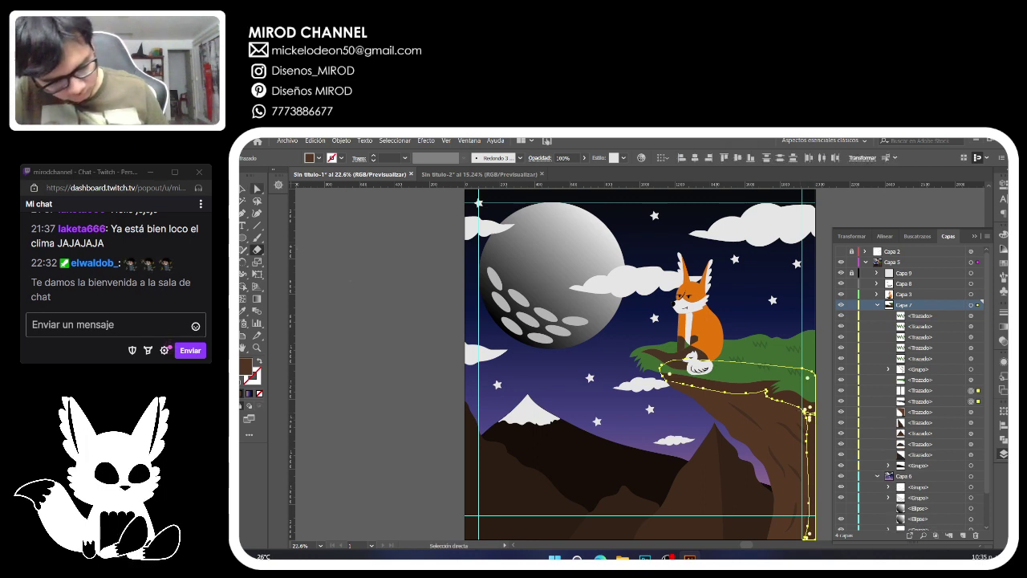
left_click(824, 450)
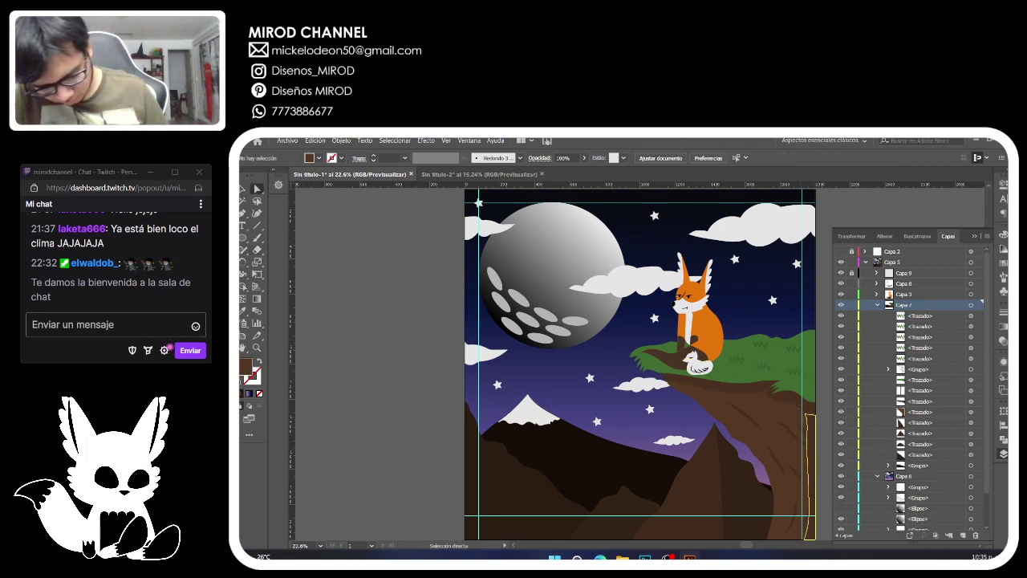
left_click(811, 457)
key("Delete")
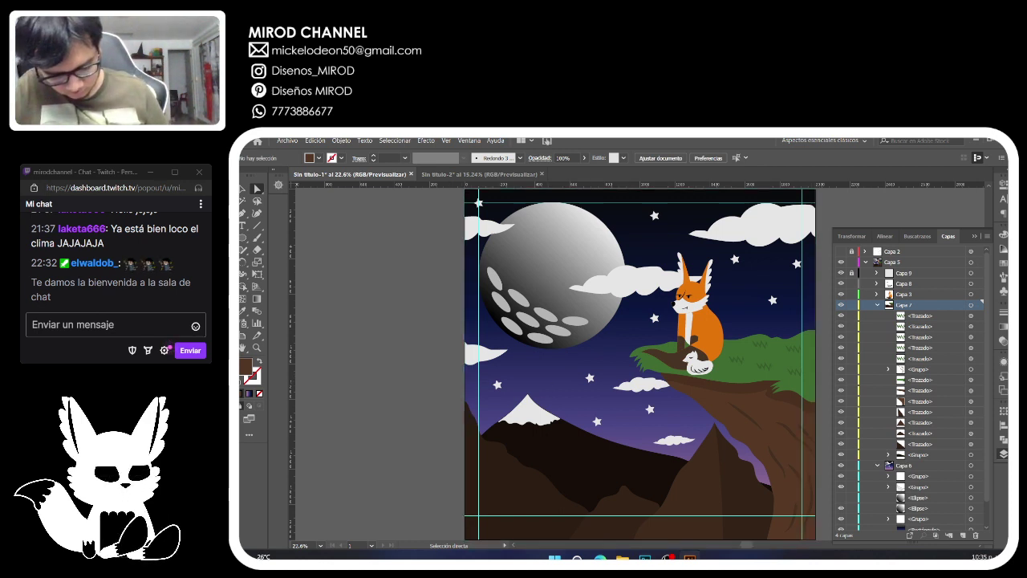
Duplicate the green grass shape in place and cut a shadow outline around the fox and bird with the Eraser.
left_click(750, 363)
key("ctrl+c")
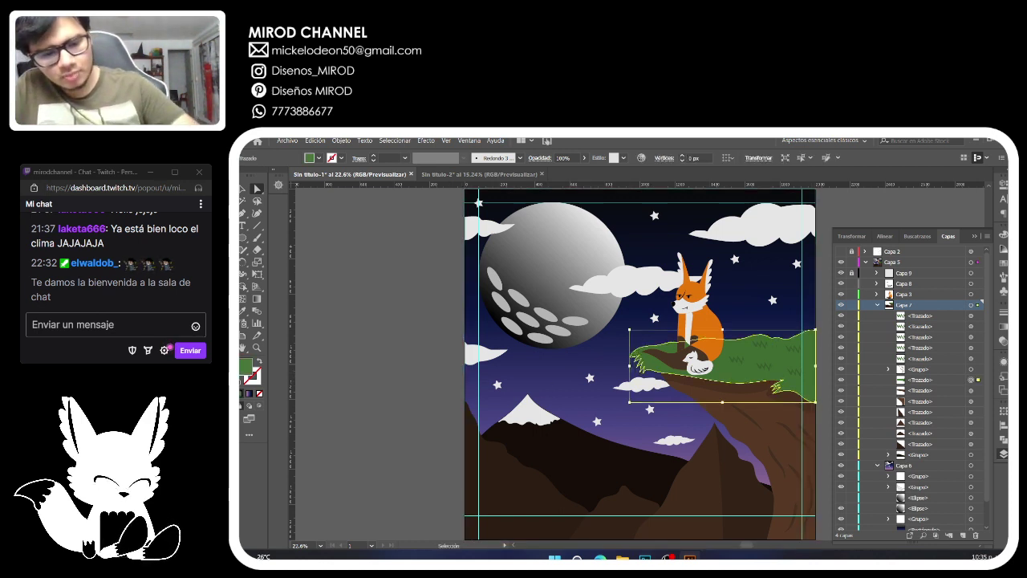
key("ctrl+f")
key("shift+e")
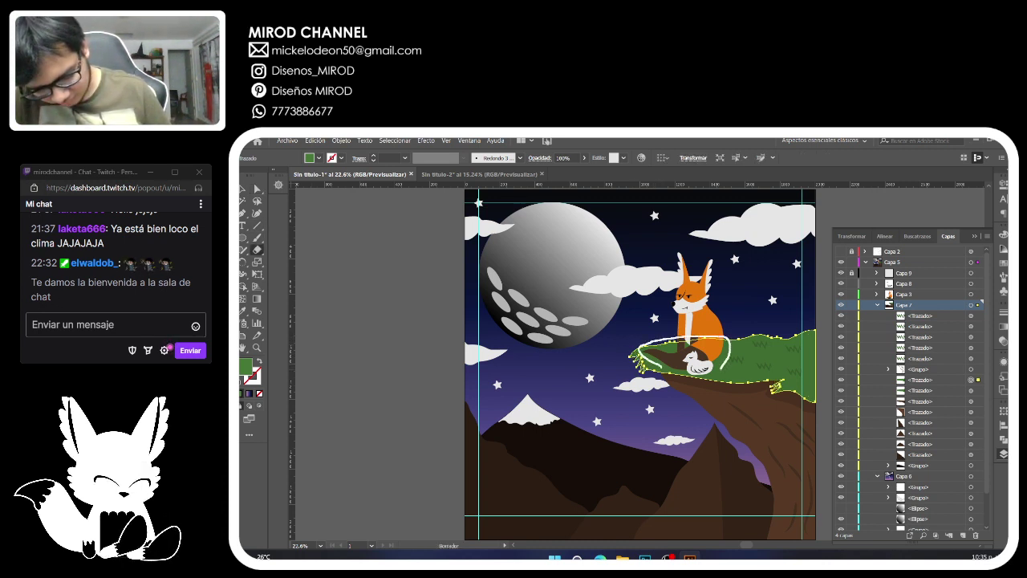
left_click_drag(648, 361, 662, 369)
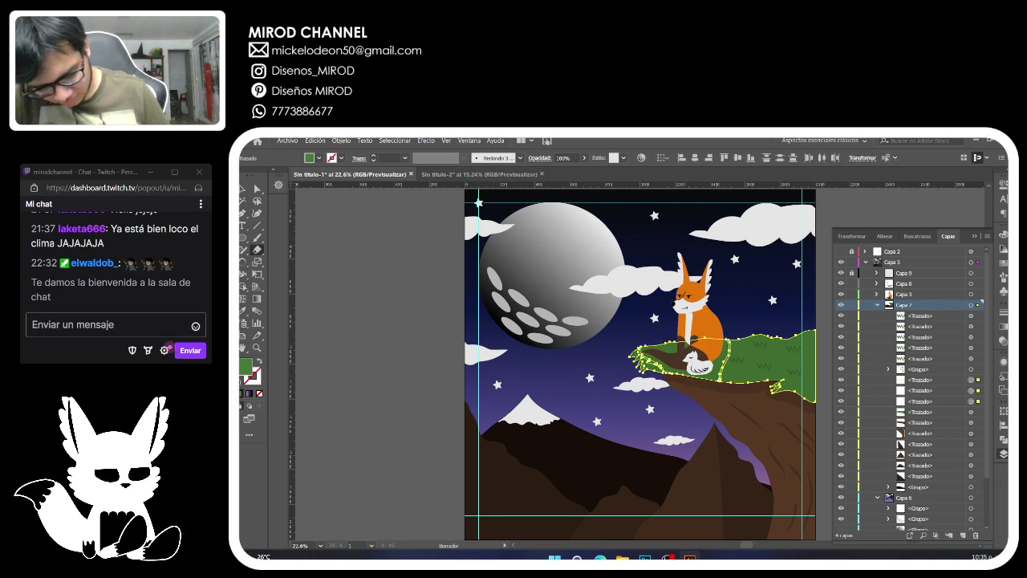
left_click(257, 190)
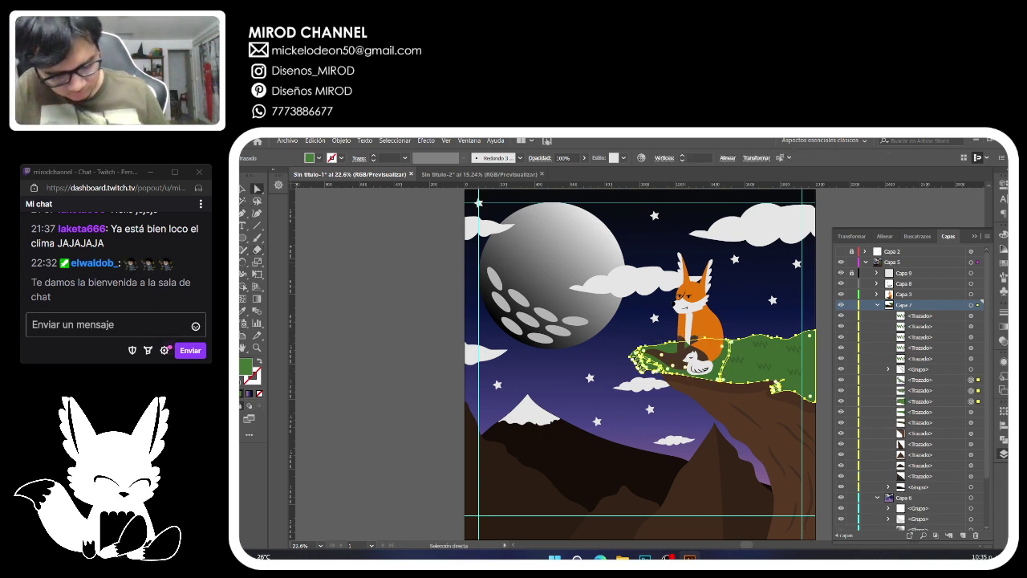
key("shift+e")
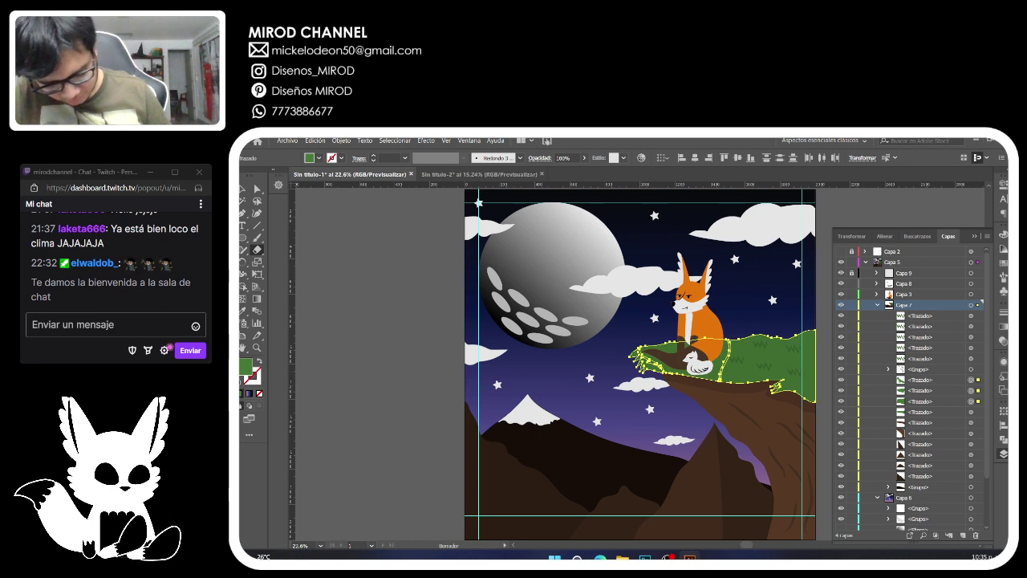
left_click_drag(704, 381, 690, 381)
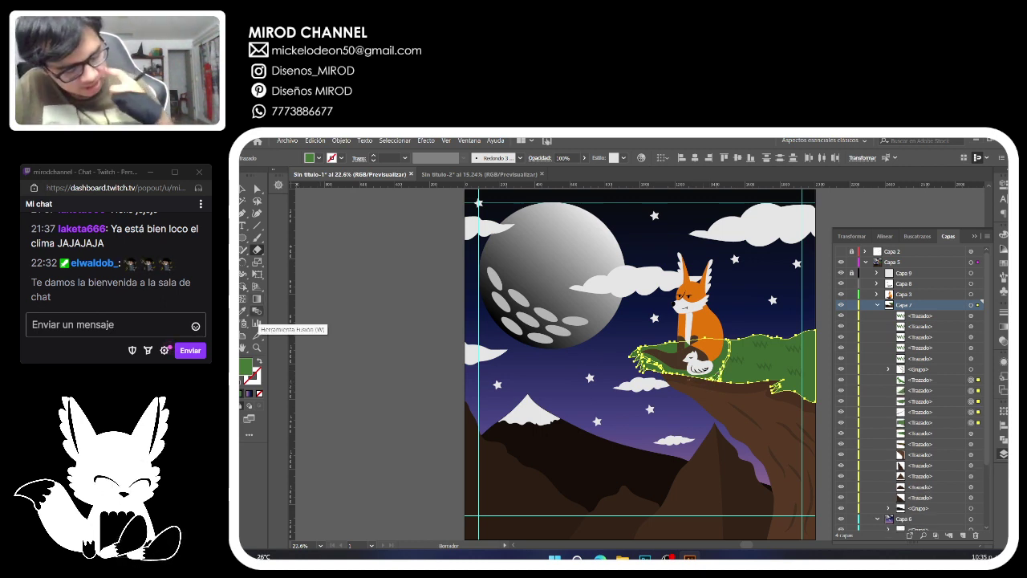
Set a darker green fill on the cut grass pieces and deselect them.
left_click(256, 311)
double_click(246, 367)
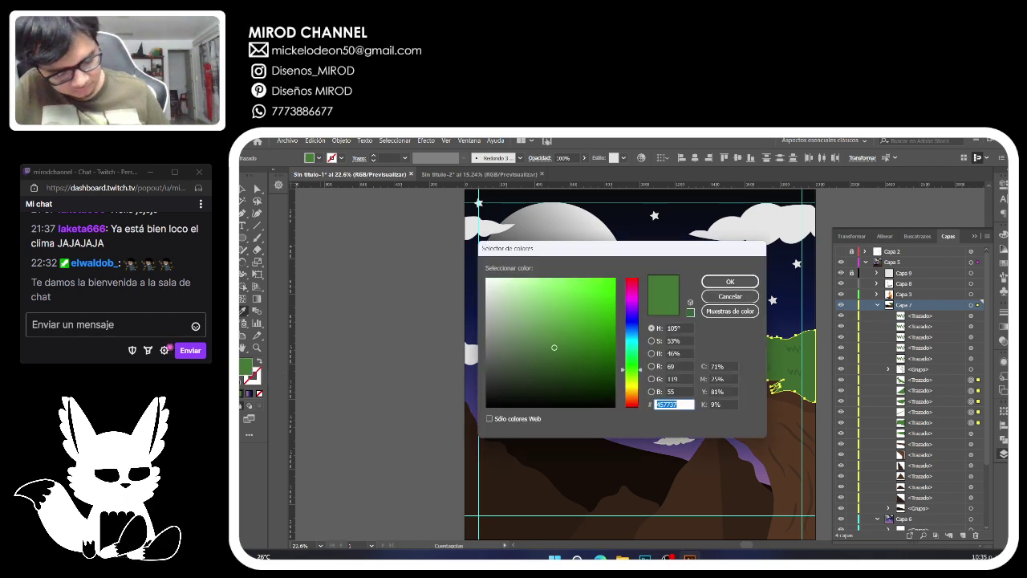
left_click(730, 281)
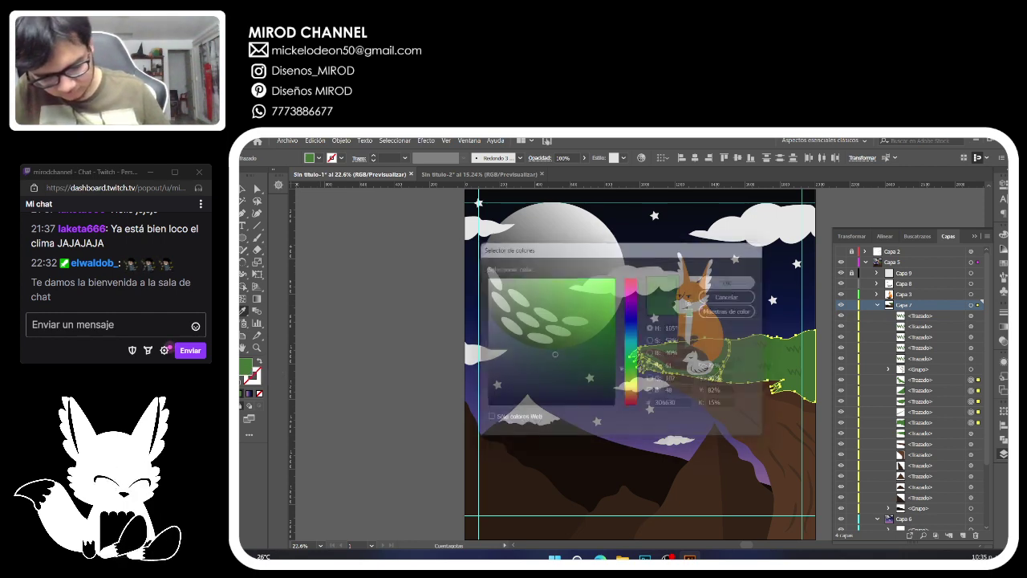
key("a")
key("ctrl+shift+a")
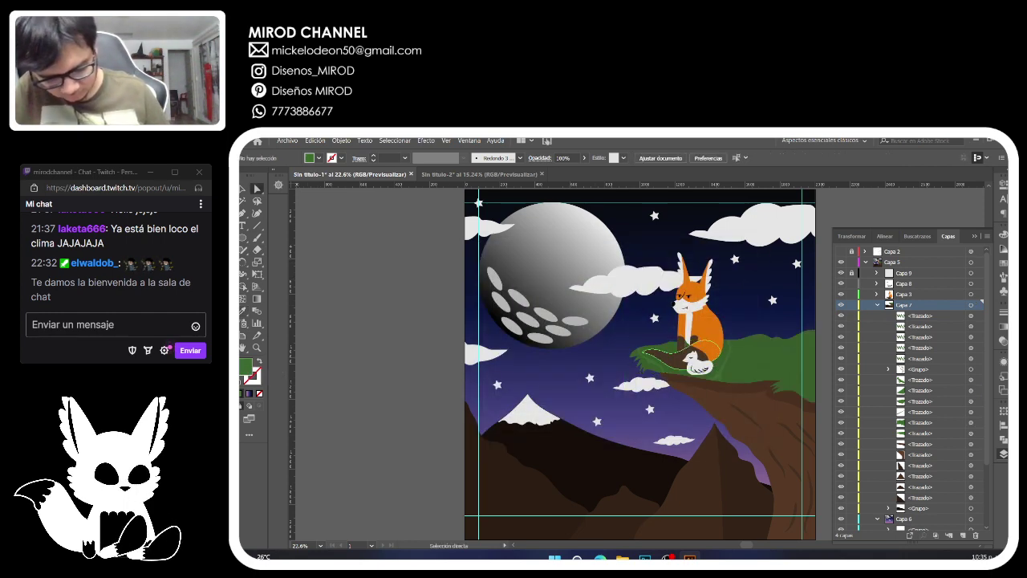
Delete the excess dark grass pieces beside the fox, below the bird and at the cliff tip, leaving only the shadow.
left_click(737, 356)
key("Delete")
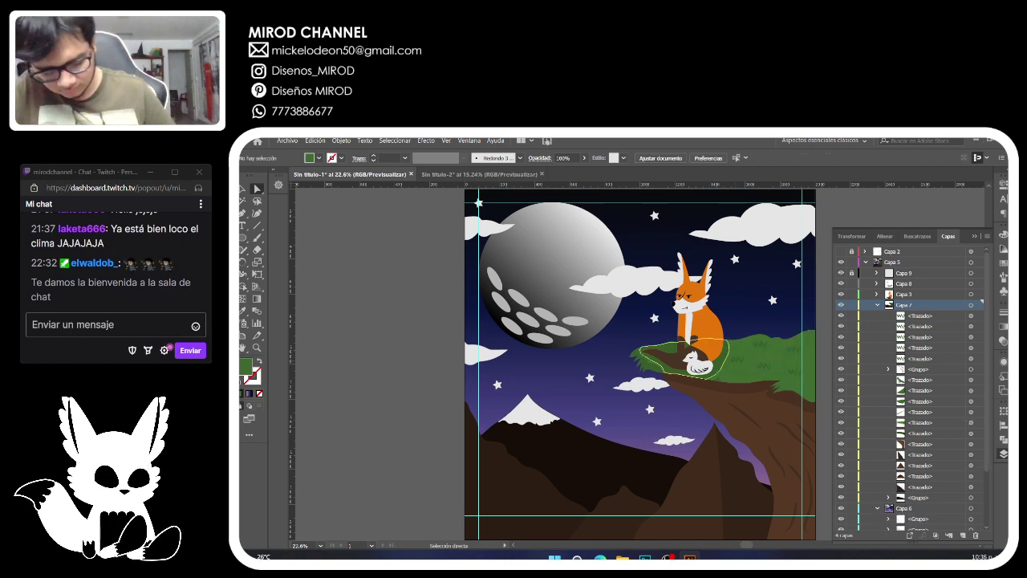
left_click(714, 377)
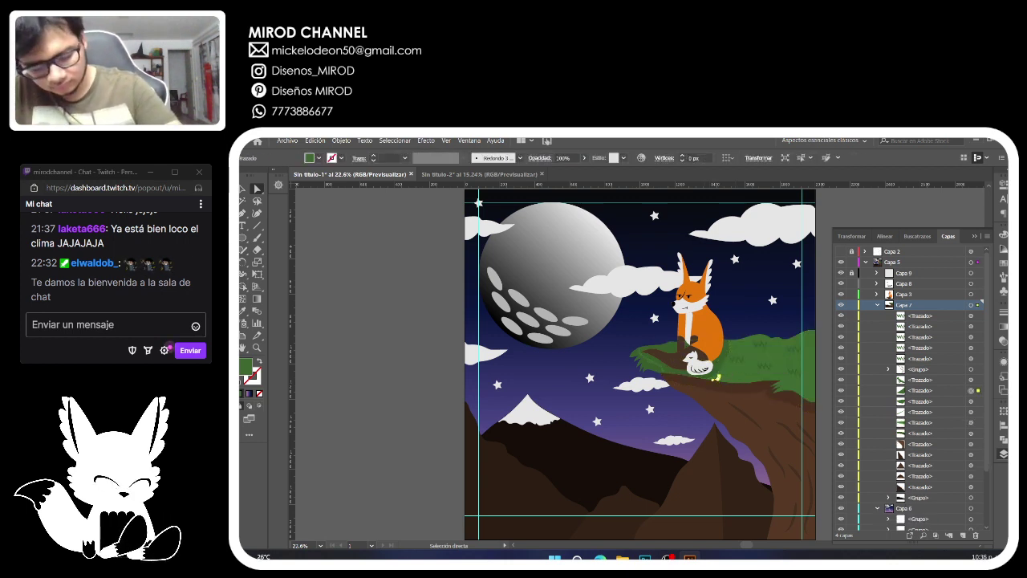
key("Delete")
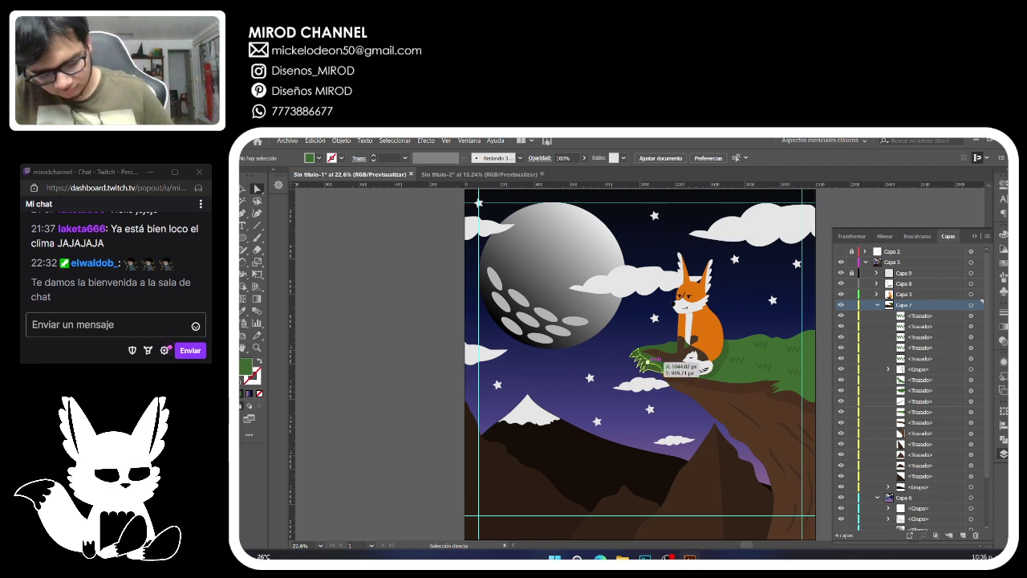
left_click(647, 358)
key("Delete")
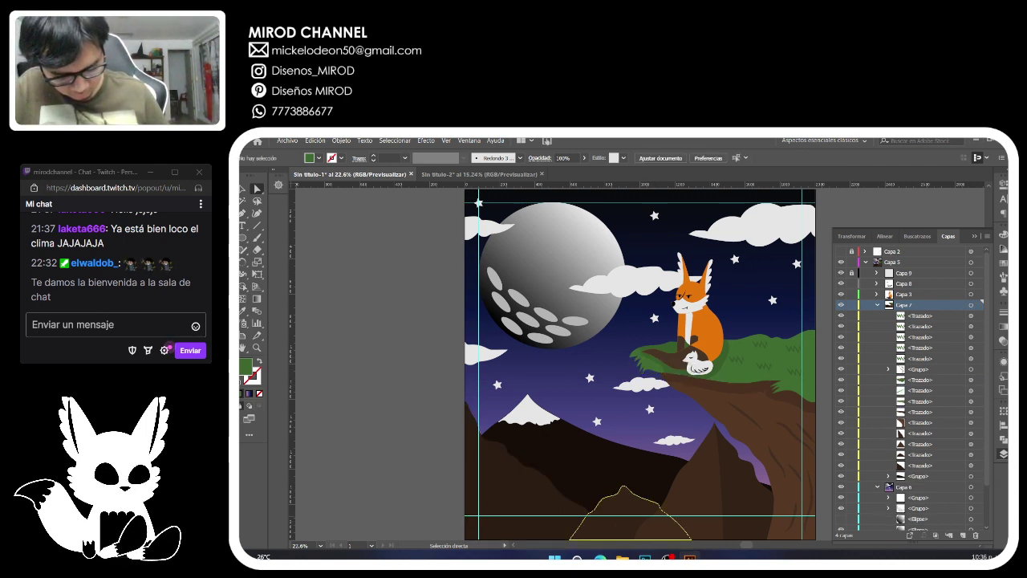
Duplicate the small front mountain in place and split the copy with the Eraser from its peak to the base.
left_click(622, 512)
key("ctrl+c")
key("ctrl+f")
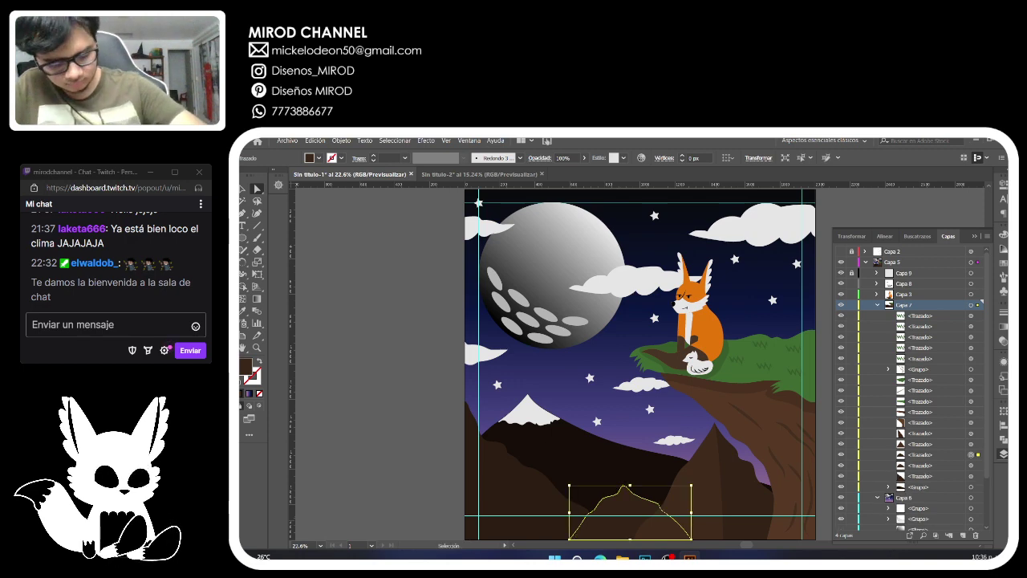
key("shift+e")
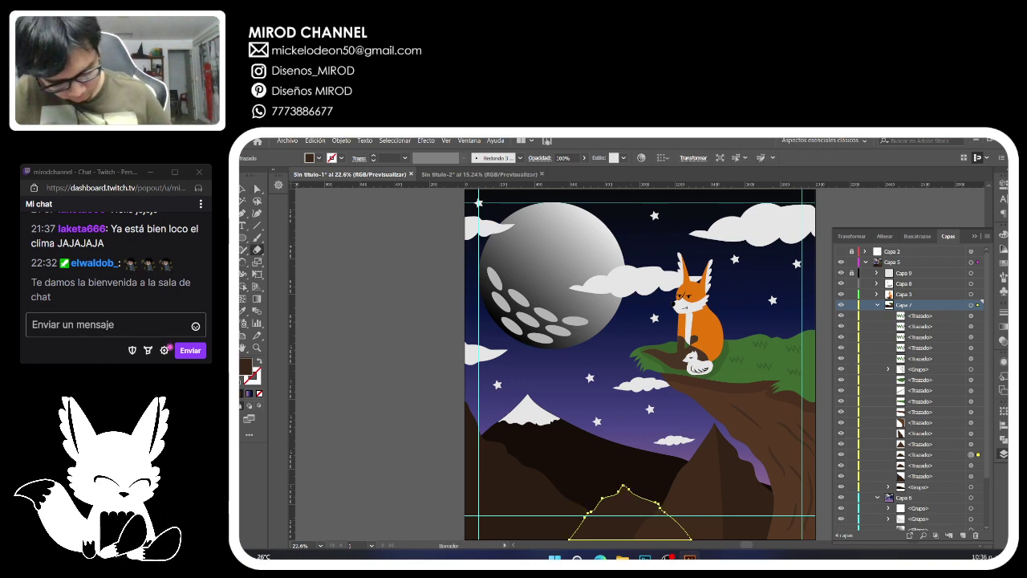
left_click_drag(624, 484, 619, 539)
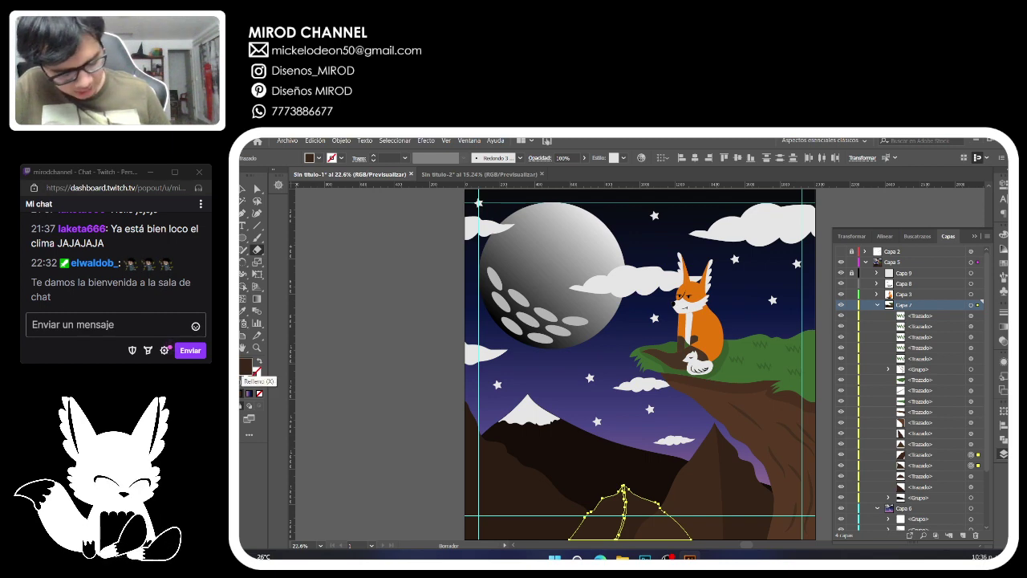
Give the split copy of the small mountain a darker brown fill and delete its left half.
double_click(248, 369)
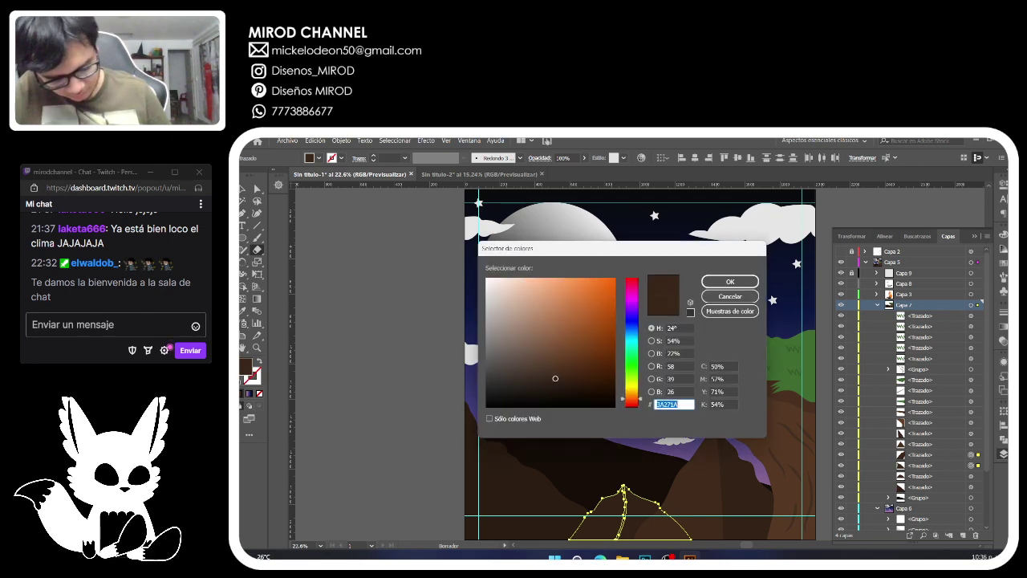
key("Return")
key("a")
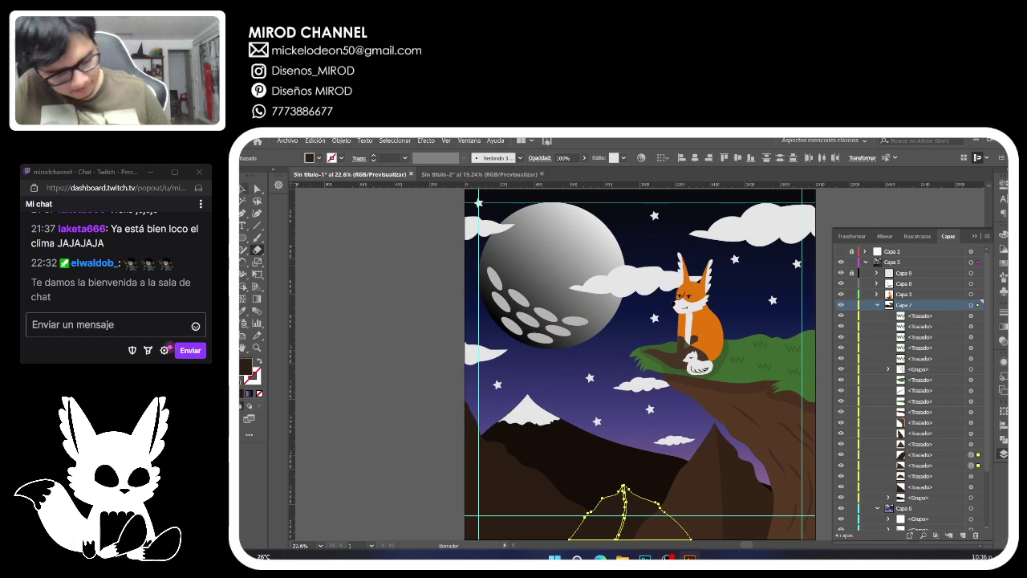
key("ctrl+shift+a")
left_click(616, 509)
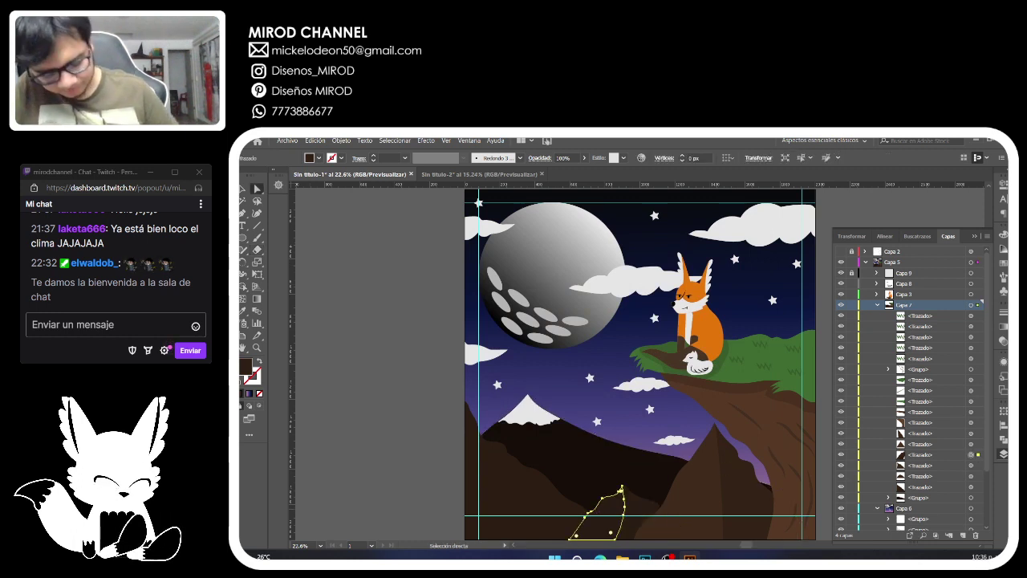
key("Delete")
Duplicate the left foreground mountain in place, cut the copy with the Eraser from peak to base, and deselect it.
left_click(517, 486)
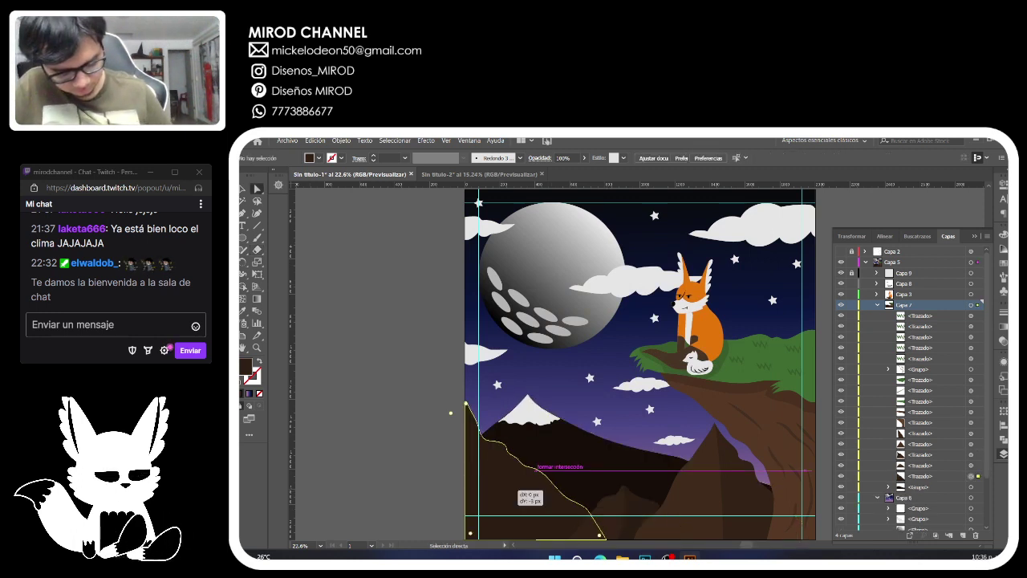
key("ctrl+c")
key("ctrl+f")
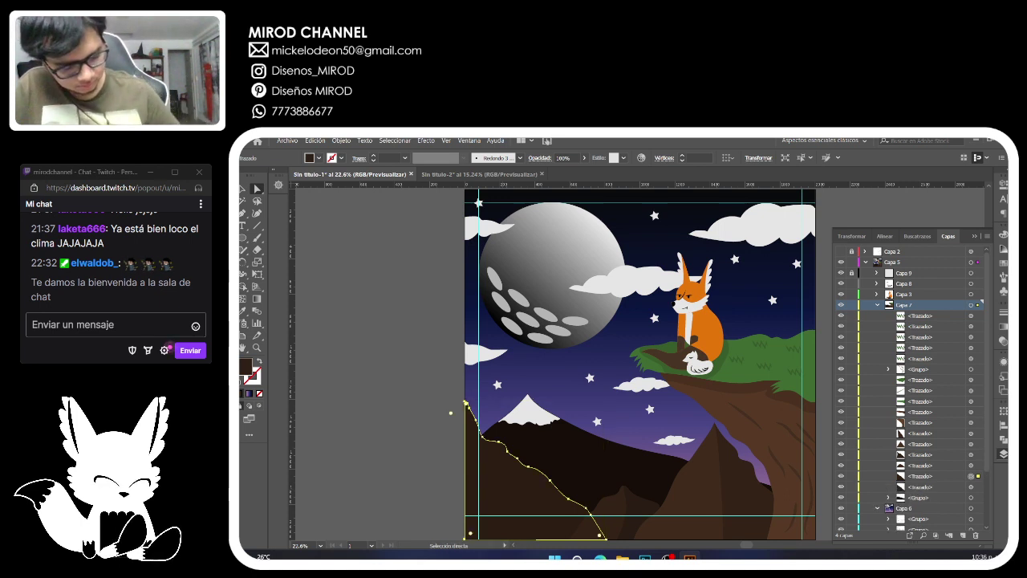
key("shift+e")
left_click_drag(465, 401, 523, 539)
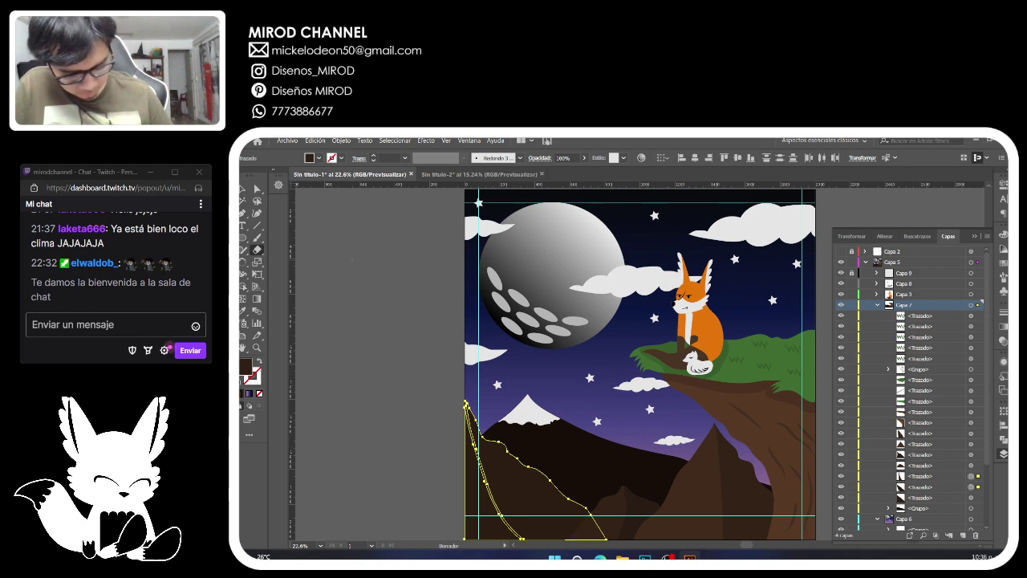
key("a")
left_click(352, 259)
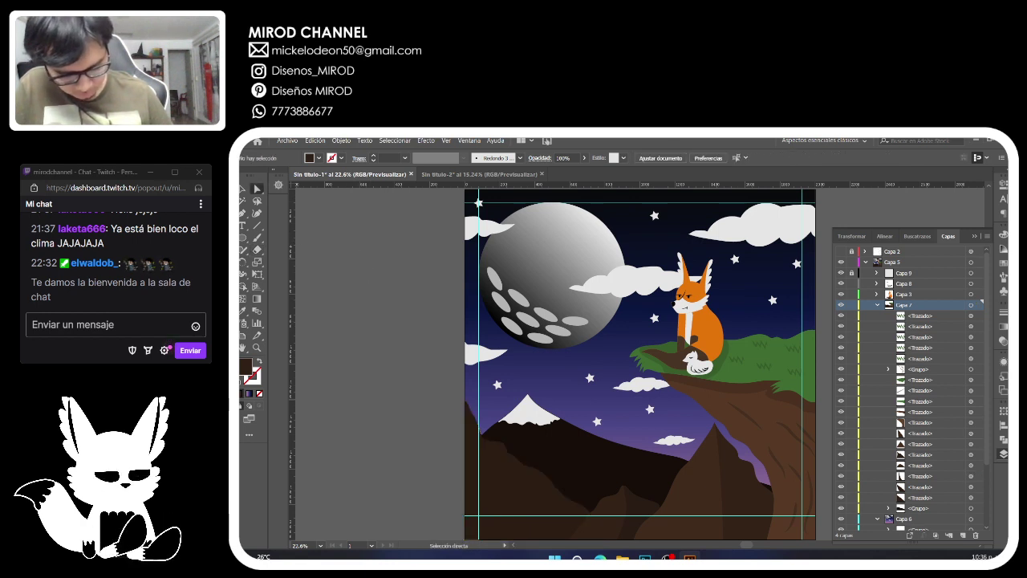
Give the split-off left piece of the left foreground mountain's copy a darker brown fill.
left_click(506, 479)
key("Delete")
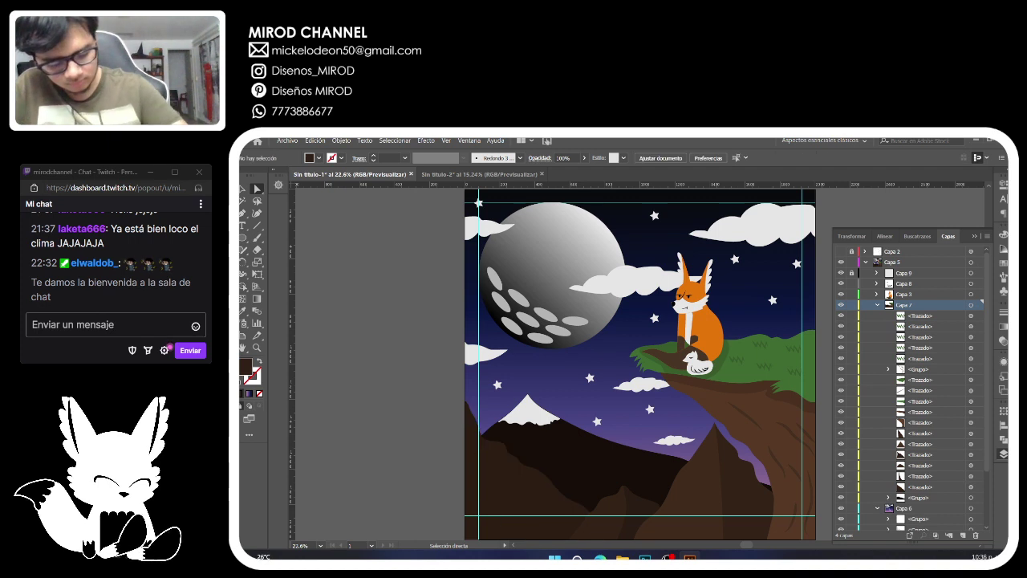
key("ctrl+z")
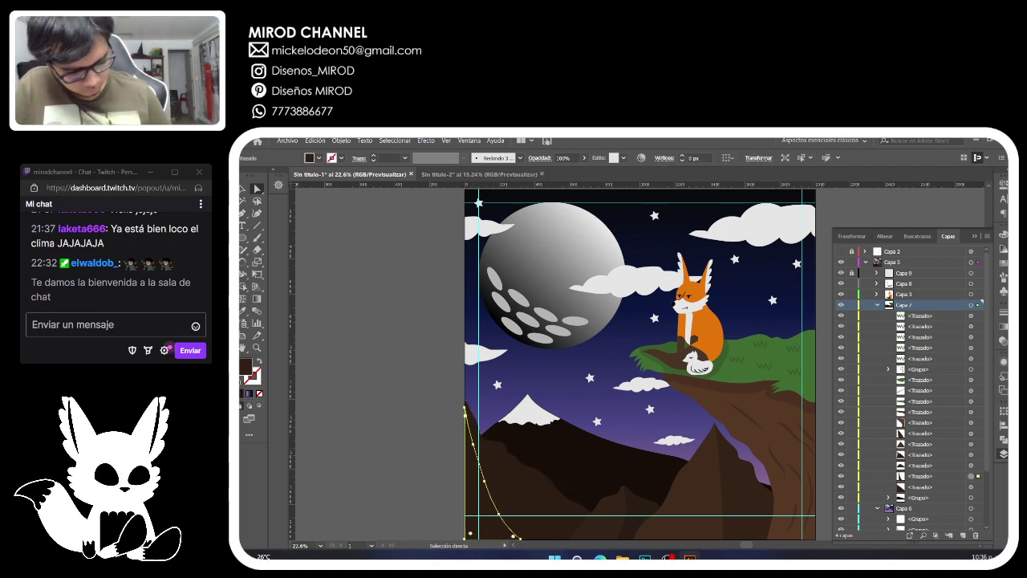
double_click(245, 366)
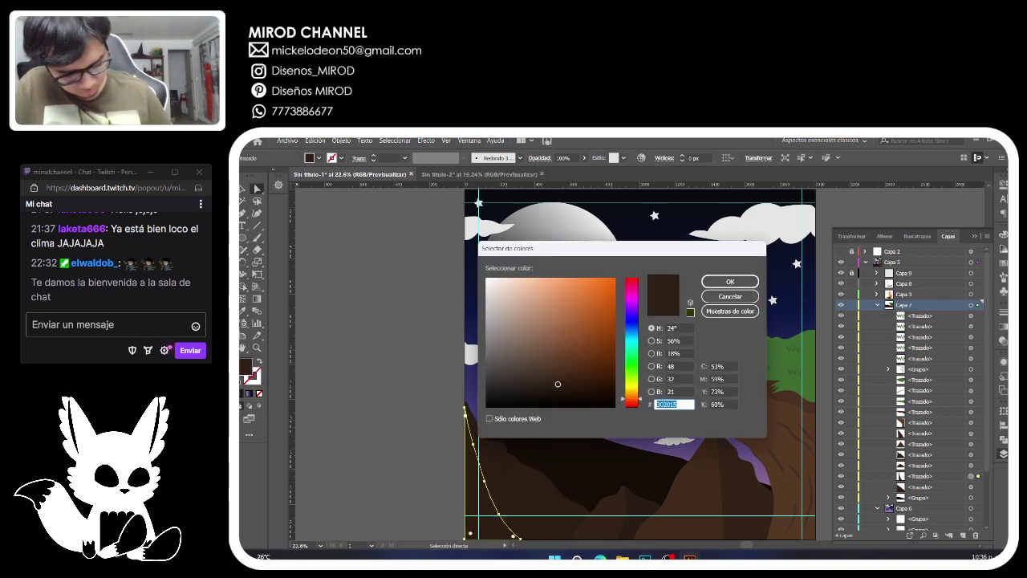
key("Return")
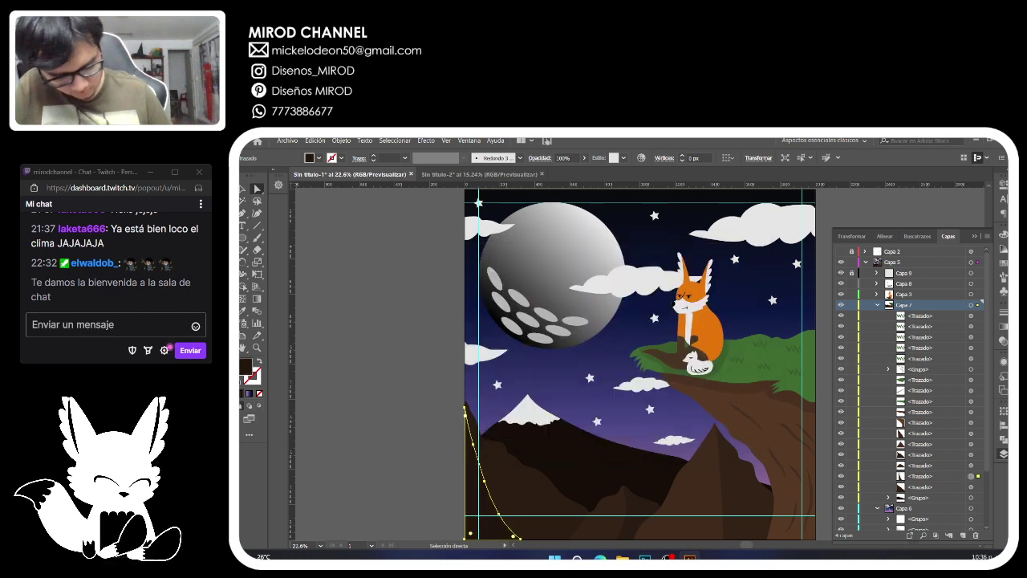
Save the document as ZORRO in Adobe Illustrator format in the Imágenes library, using the Illustrator CC version.
key("ctrl+s")
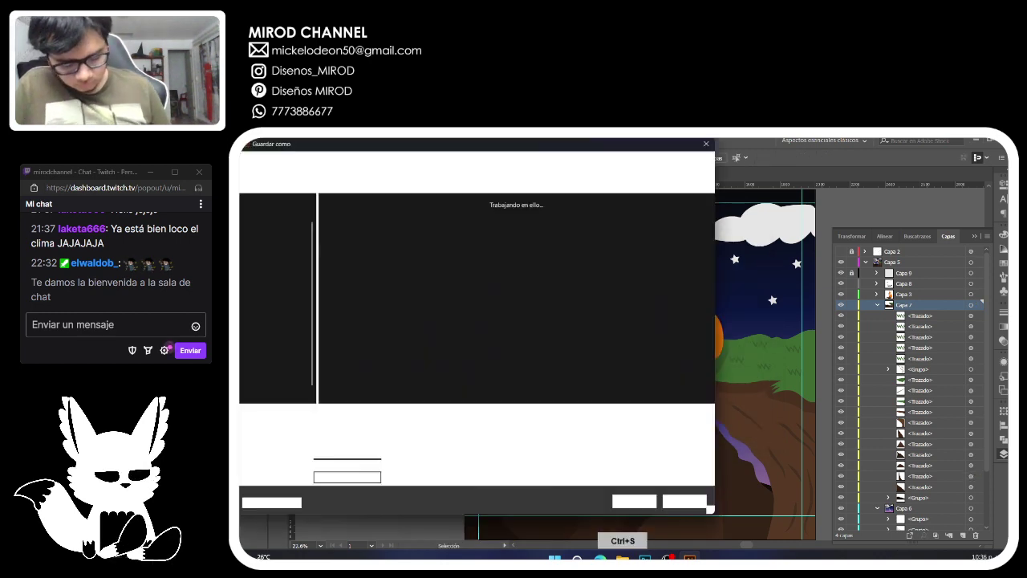
type("ZORRO")
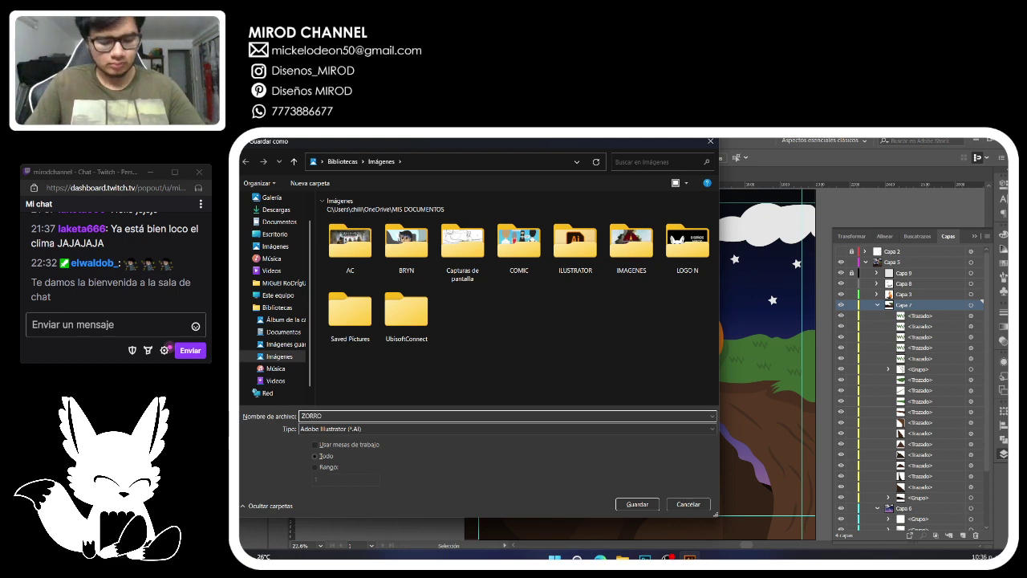
key("Return")
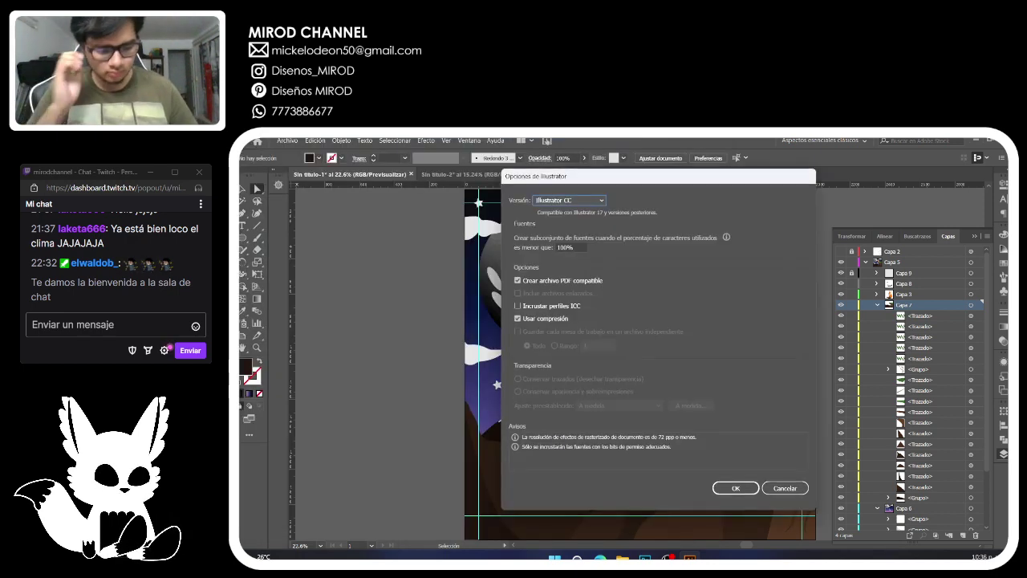
key("Return")
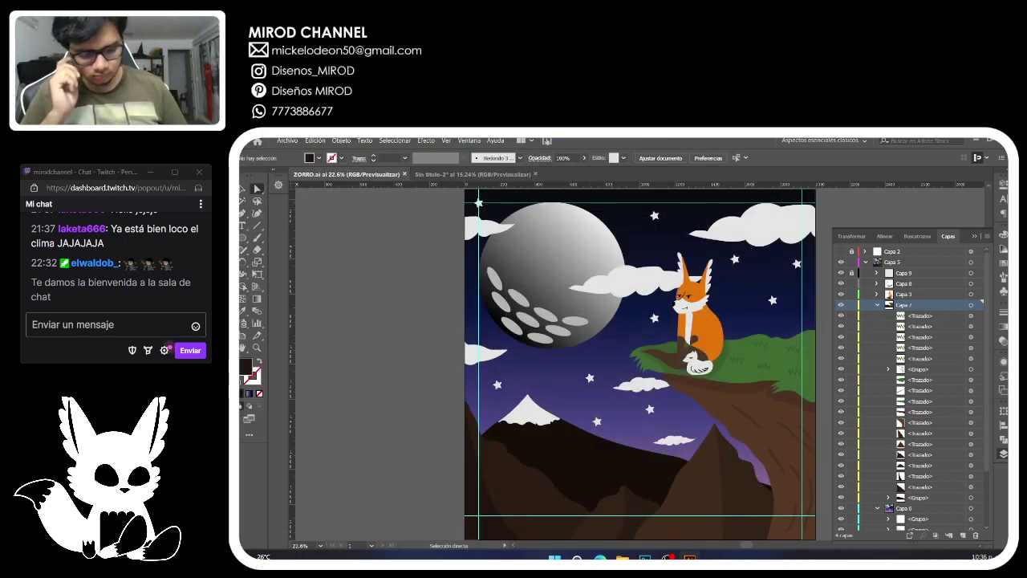
Open the Illustrator file ALISE from the ILUSTRATOR folder in the Imágenes library.
left_click(286, 141)
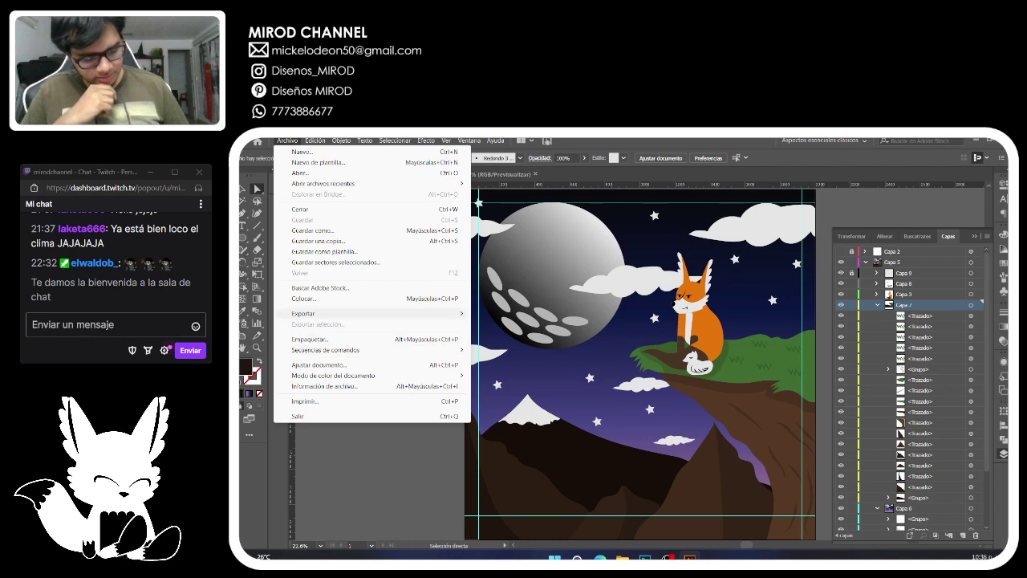
mouse_move(361, 314)
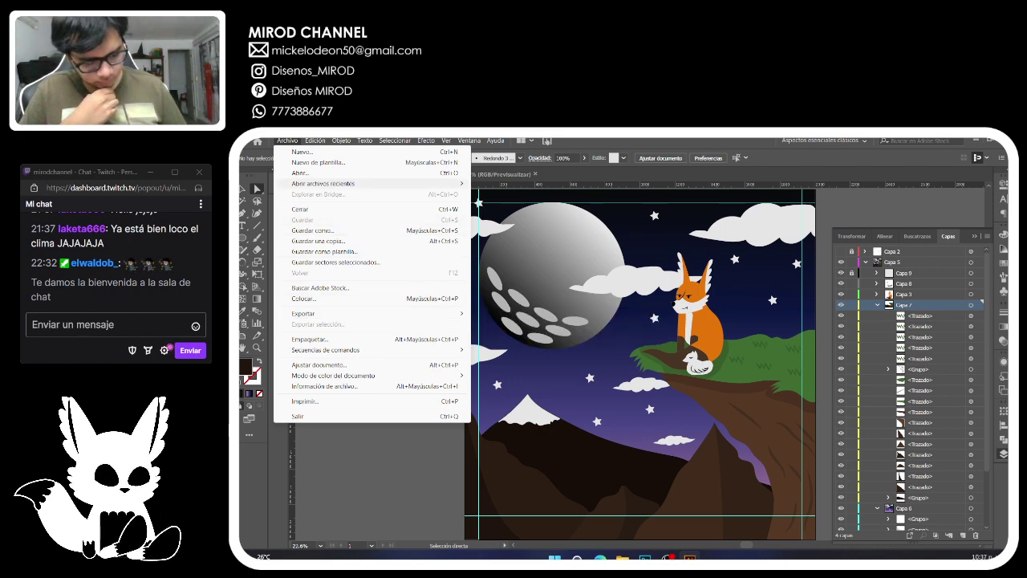
mouse_move(361, 183)
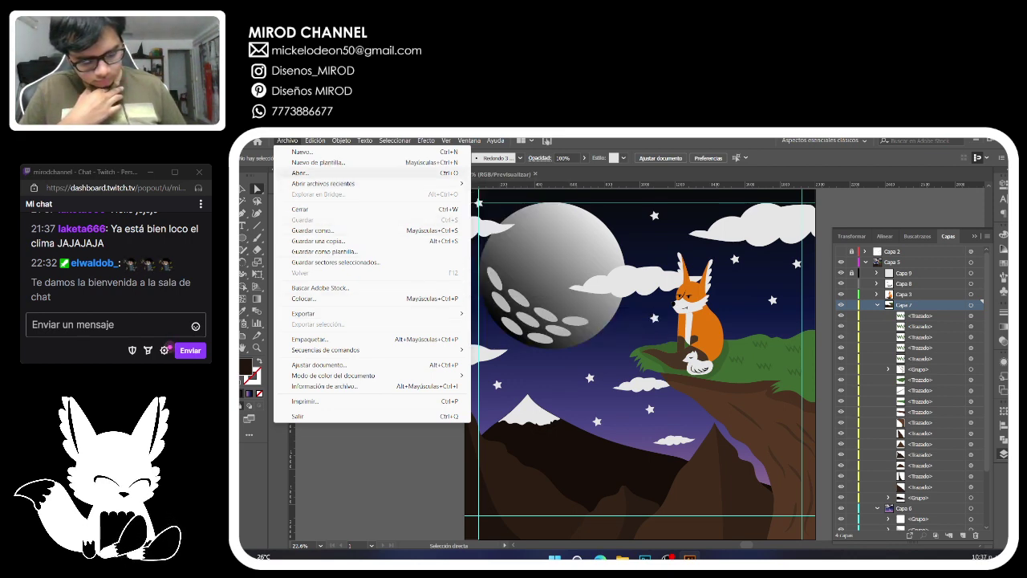
left_click(301, 173)
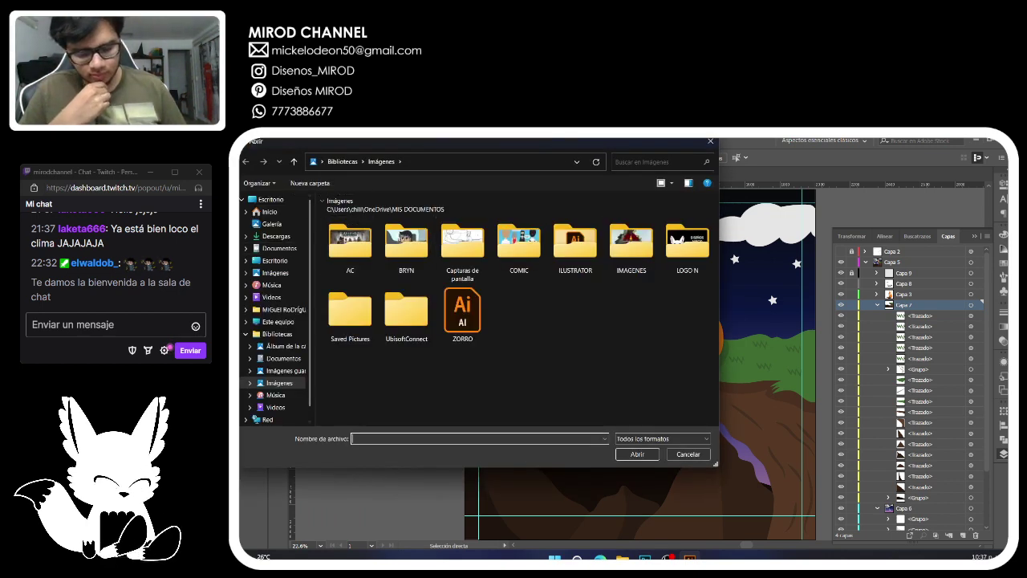
double_click(687, 241)
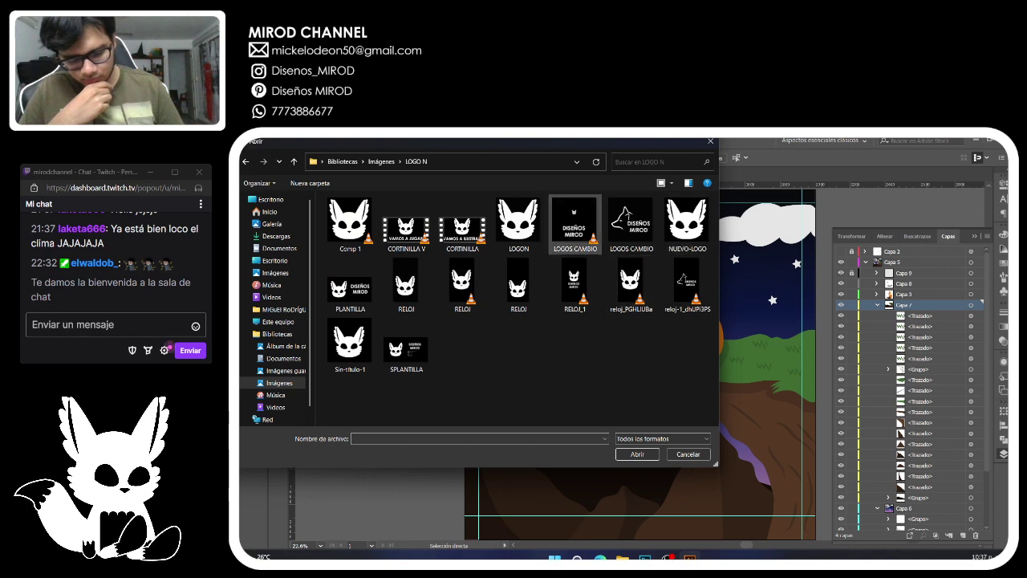
left_click(245, 161)
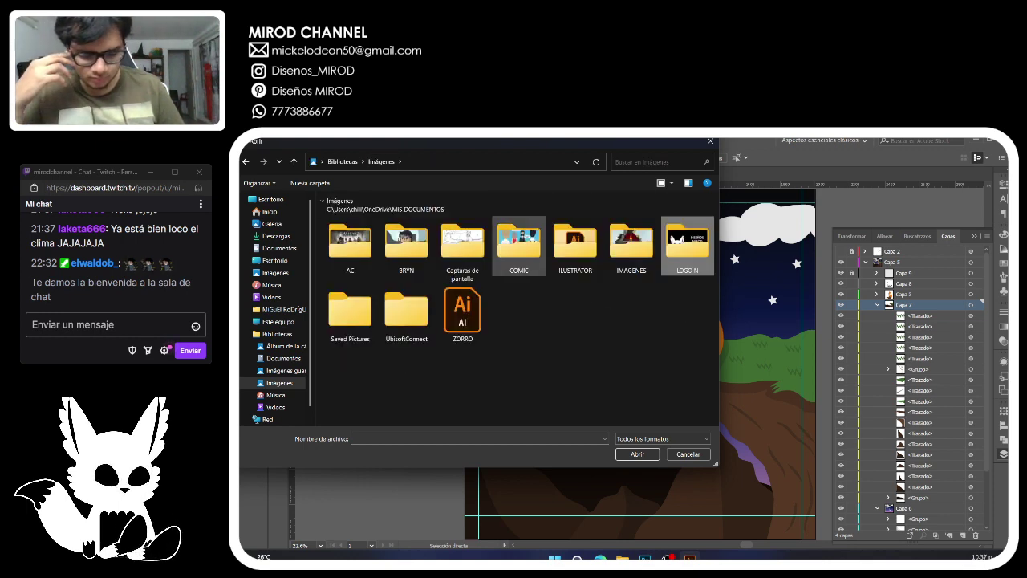
double_click(572, 241)
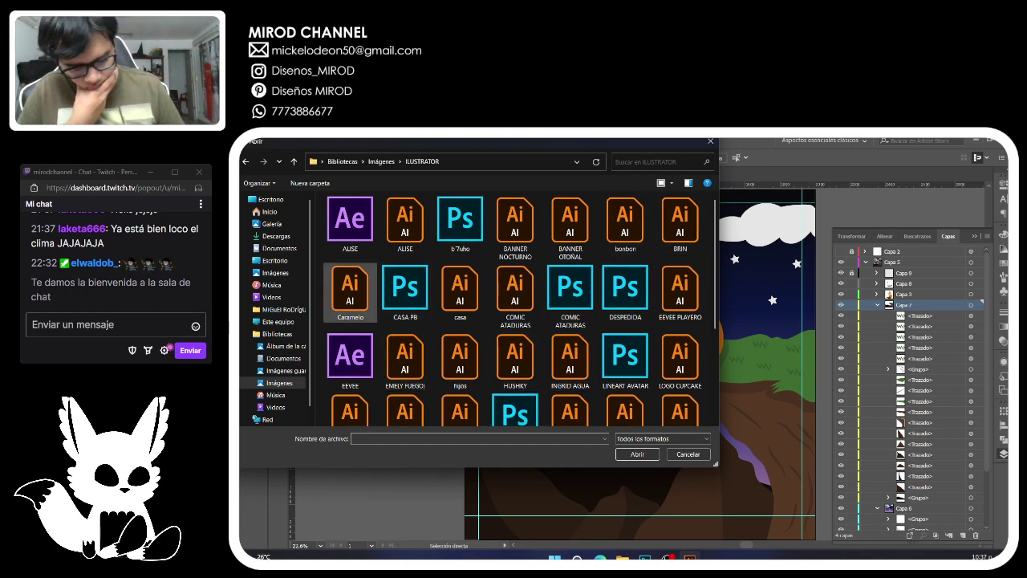
left_click(401, 222)
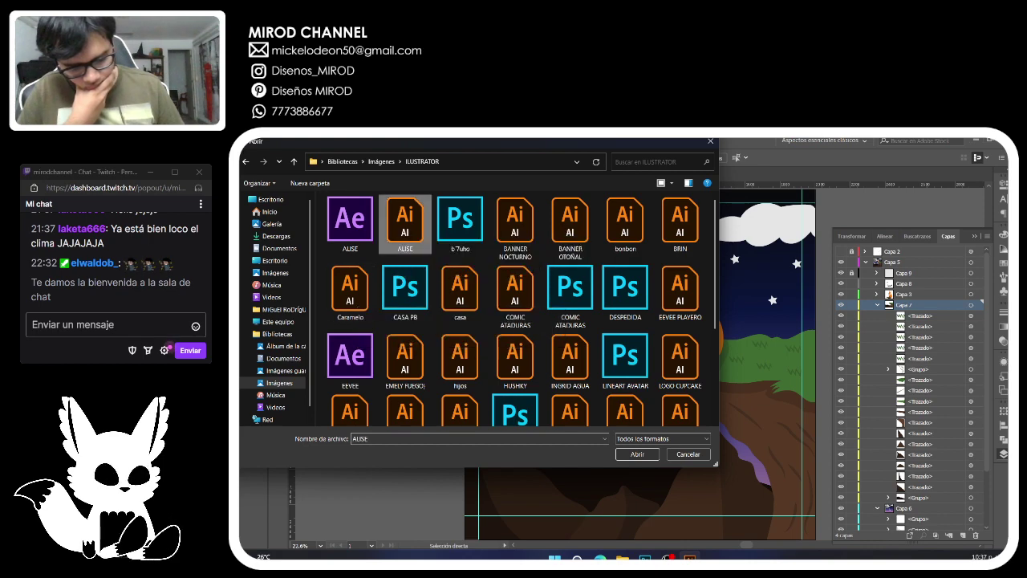
left_click(637, 454)
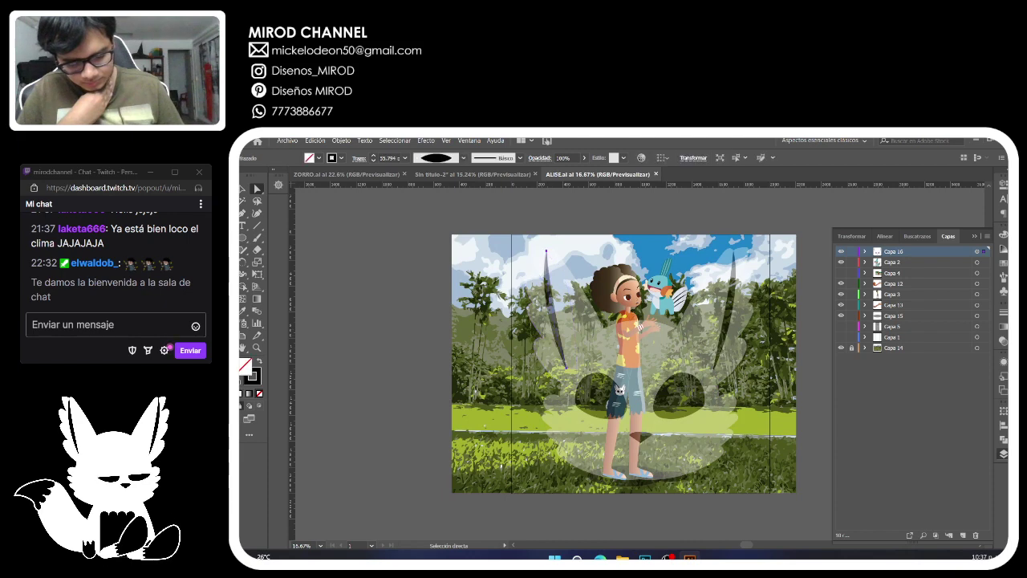
Select the whole fox-head watermark on layer Capa 16 and copy it.
key("ctrl+a")
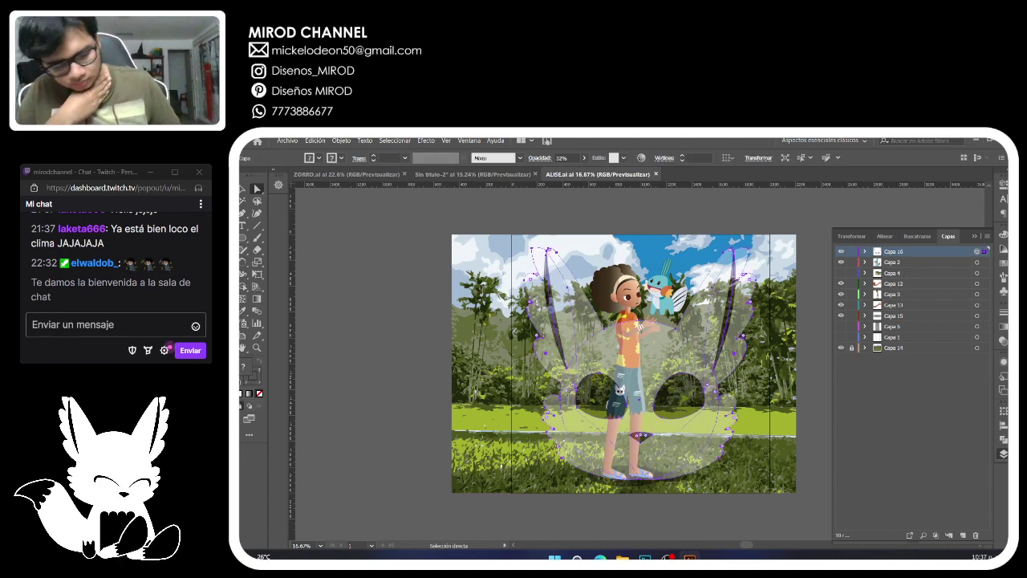
left_click(257, 188)
key("ctrl+c")
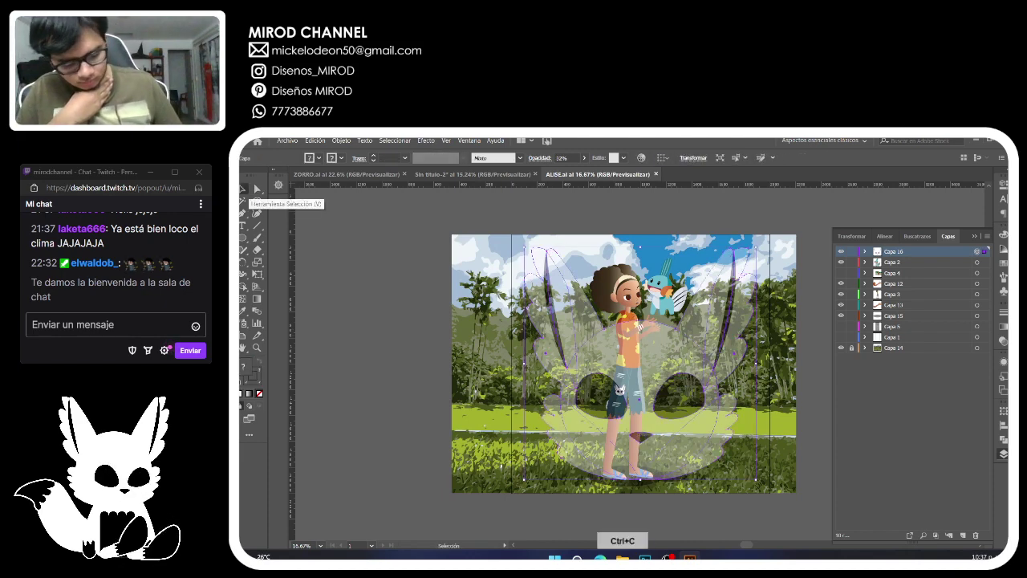
Return to ZORRO.ai and paste the copied fox-head watermark on a new layer above Capa 9.
left_click(347, 174)
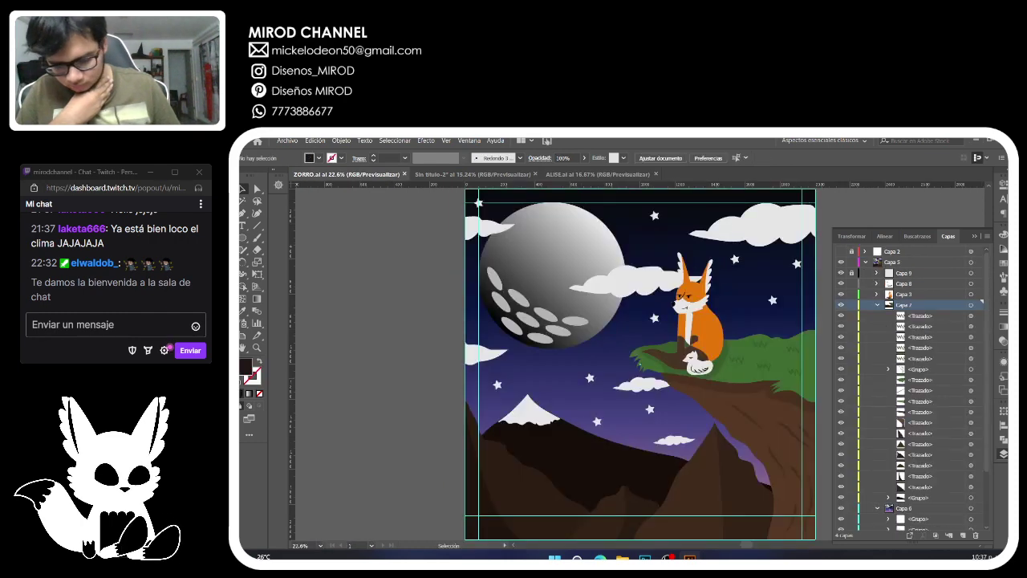
left_click(877, 305)
left_click(905, 272)
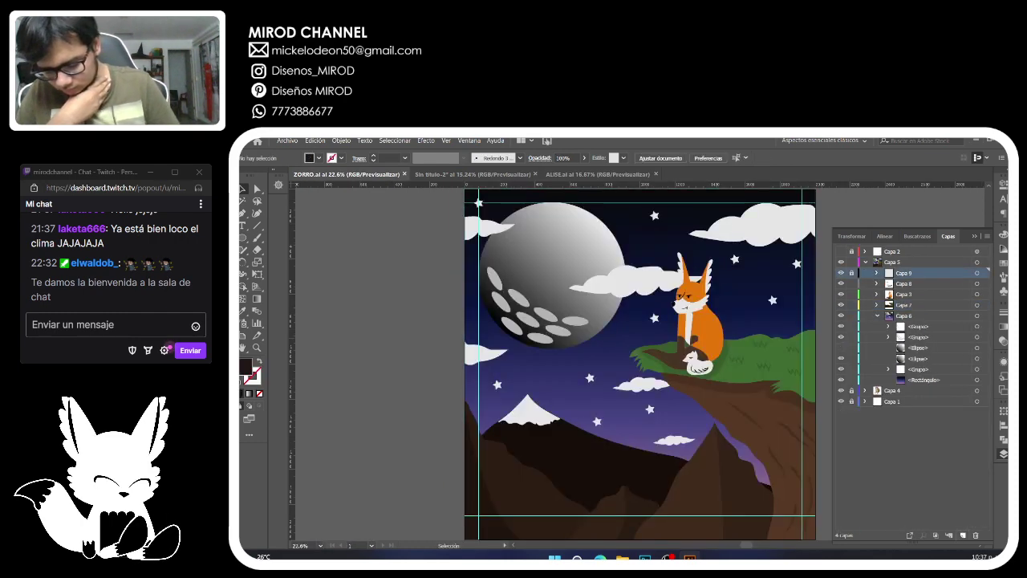
left_click(962, 534)
key("ctrl+v")
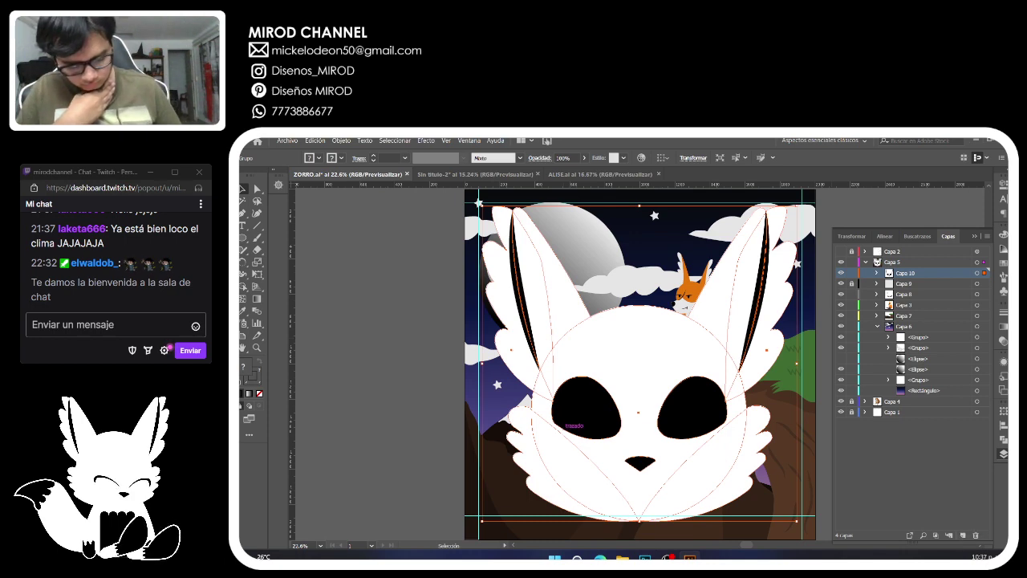
Center the pasted fox head within the guides and scale it down slightly to about 1779 by 1783 px.
left_click_drag(561, 433, 568, 425)
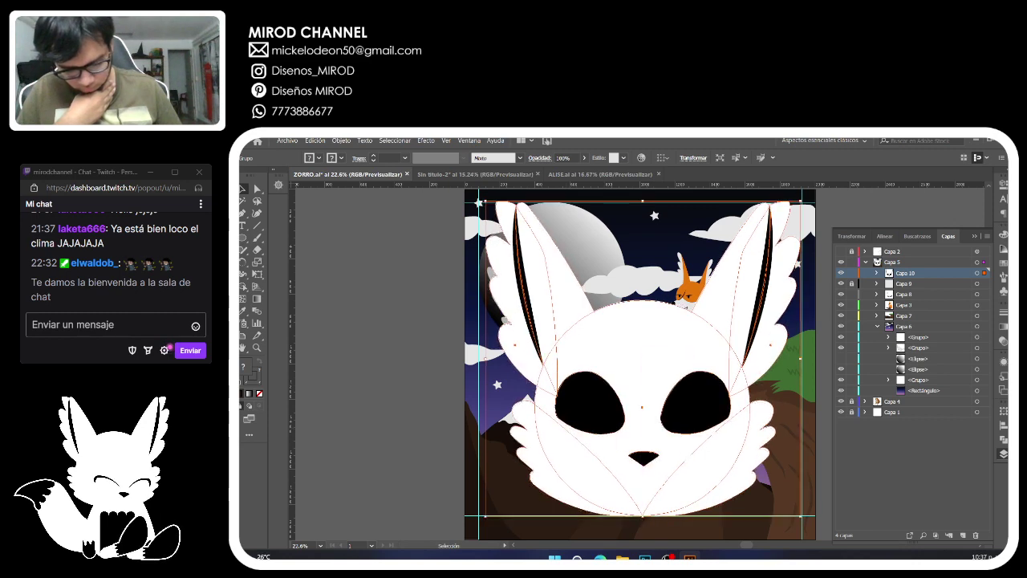
key("Up")
key("Up")
key("Up")
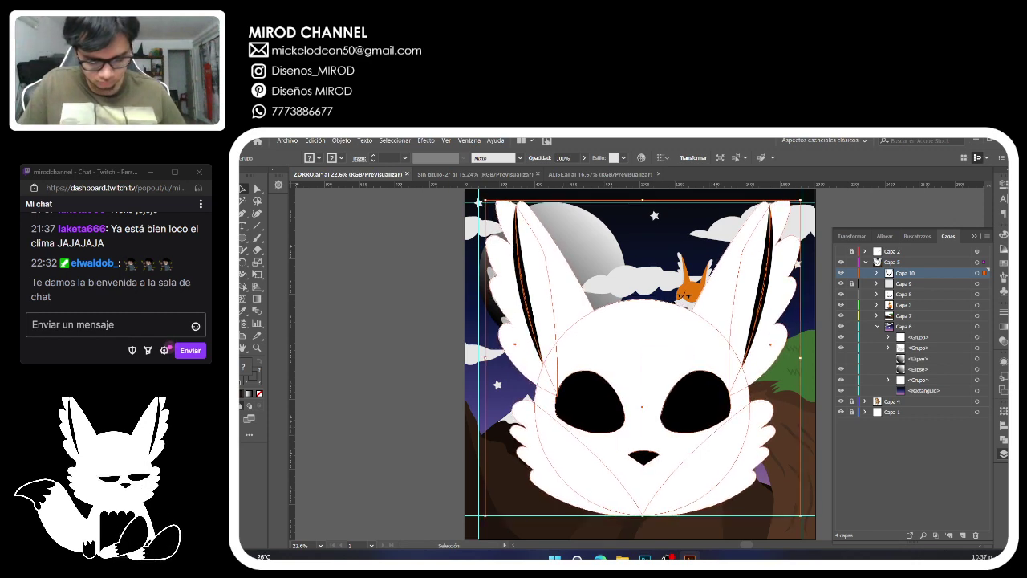
key("Left")
key("Left")
key("Left")
key("Left")
key("Left")
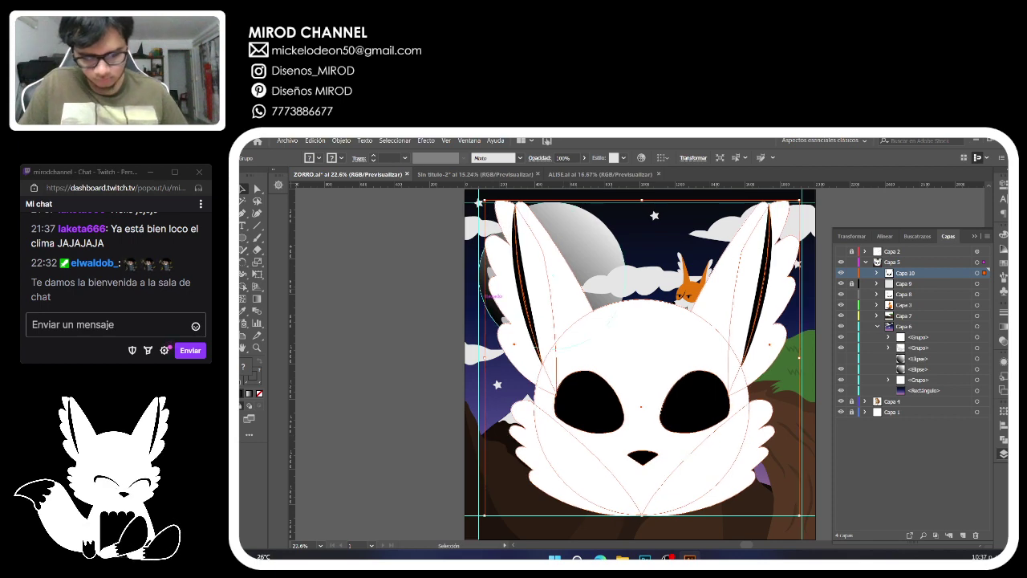
key("Down")
left_click_drag(569, 424, 569, 426)
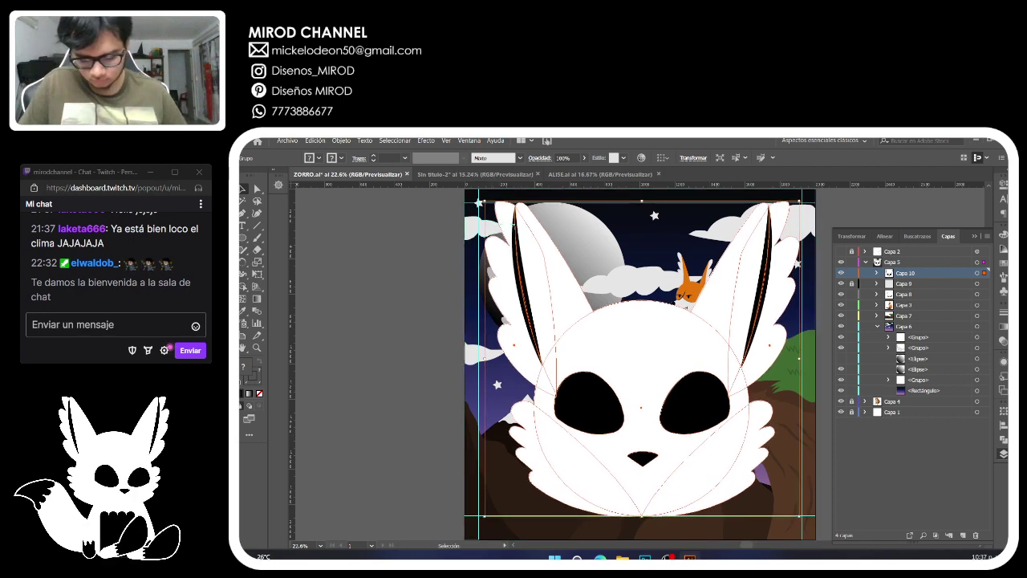
key("Down")
key("Down")
key("Down")
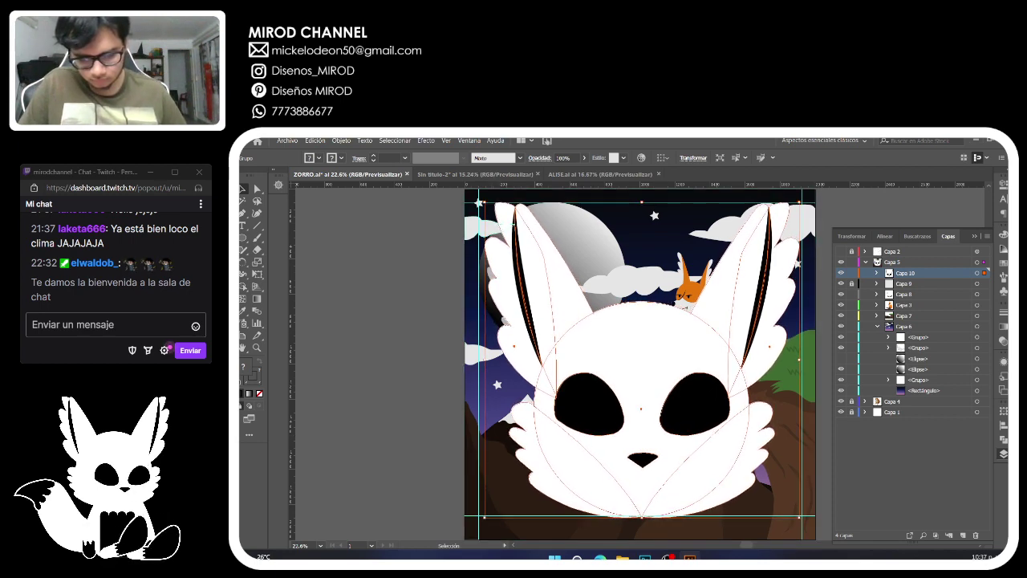
left_click_drag(799, 517, 797, 517)
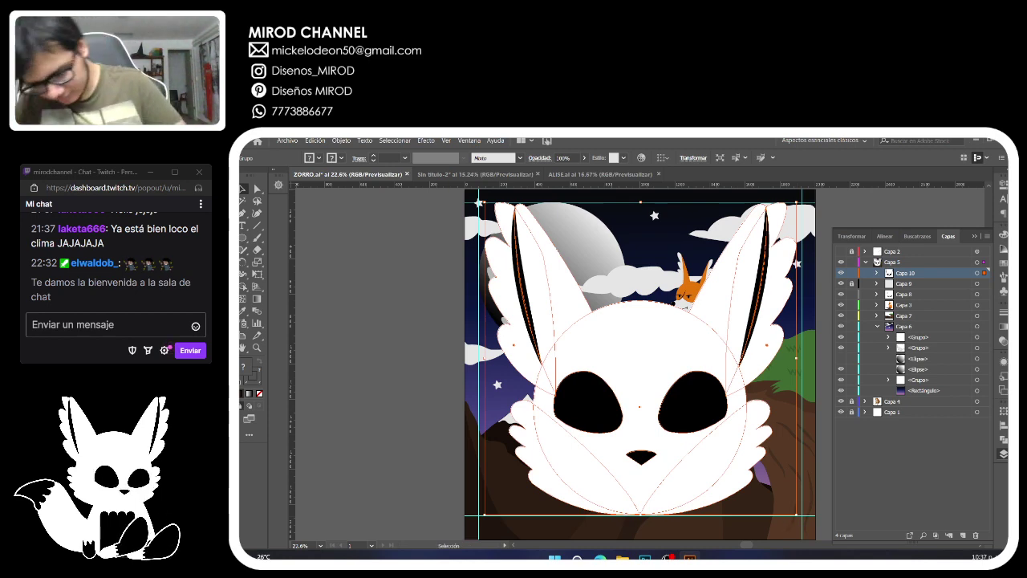
Lower the fox-head watermark's opacity to about 30% in Normal mode and reselect all the artwork on its layer.
left_click(1002, 184)
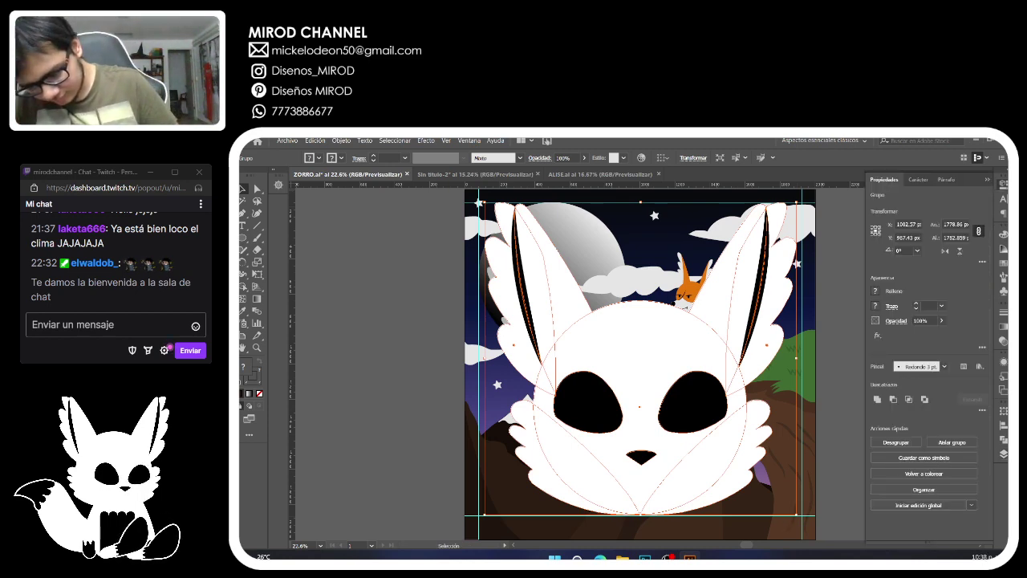
left_click(1001, 338)
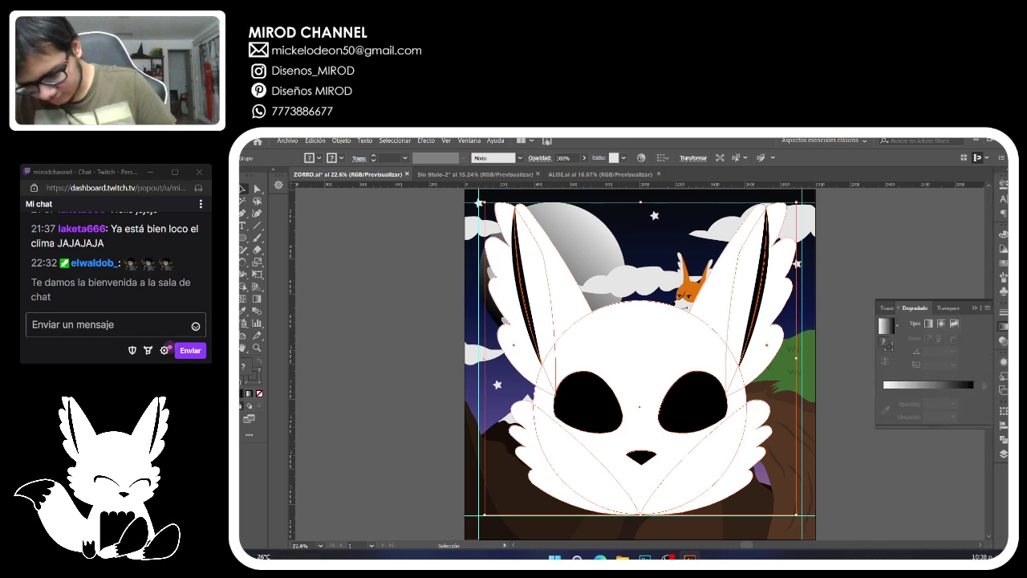
left_click(1003, 341)
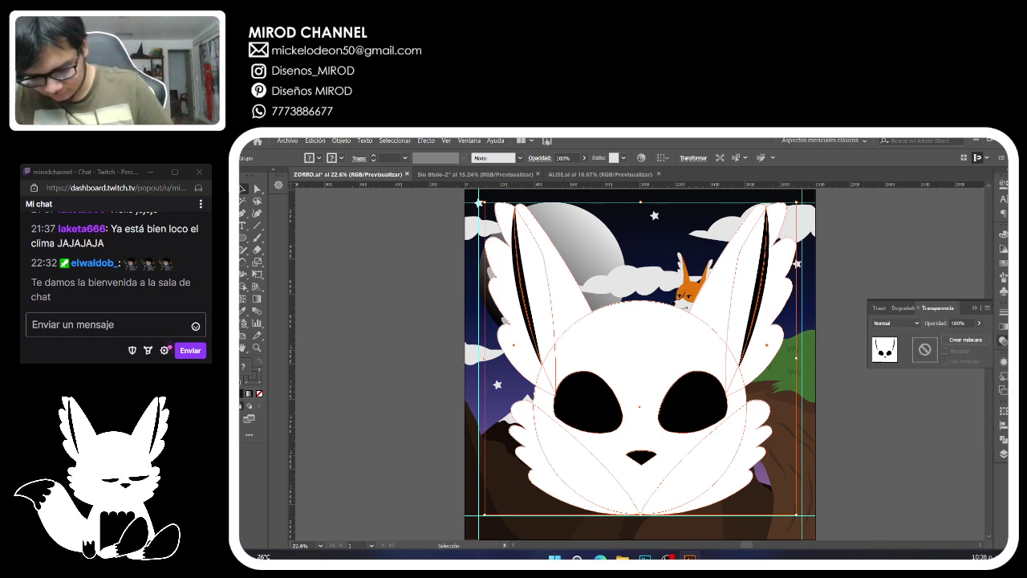
left_click(891, 322)
left_click(890, 334)
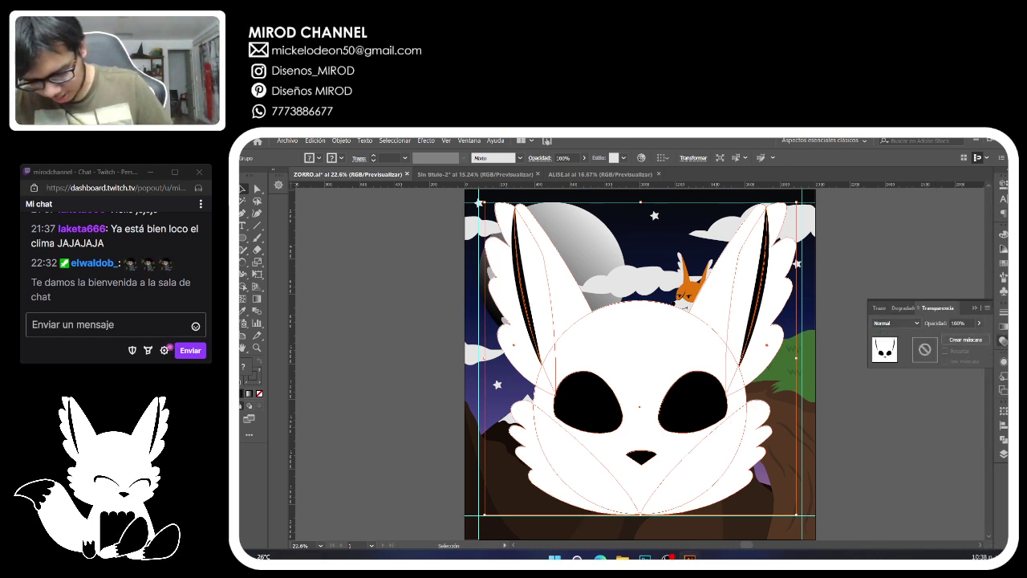
left_click(979, 324)
left_click_drag(977, 335, 951, 336)
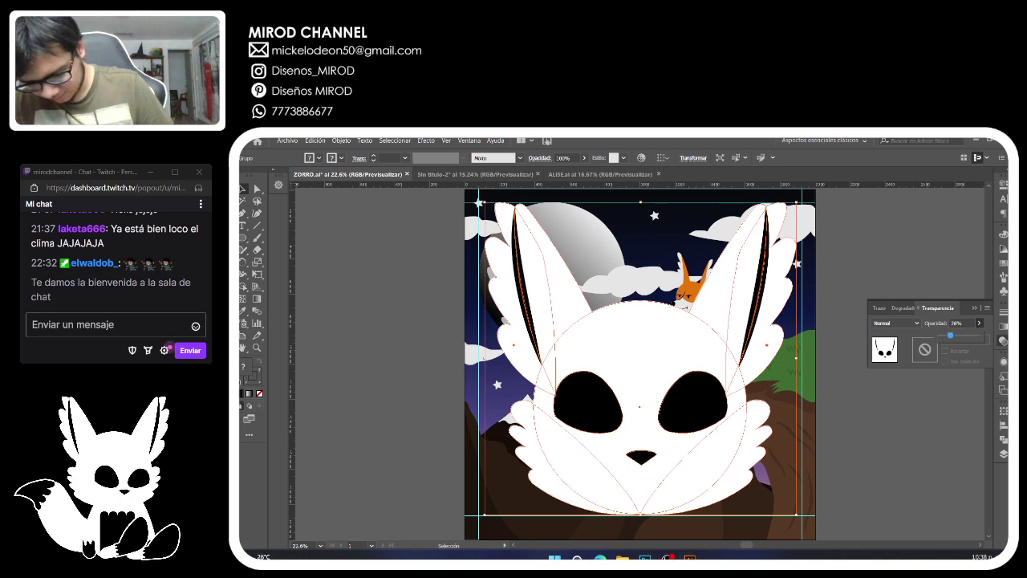
left_click(1002, 454)
key("ctrl+shift+a")
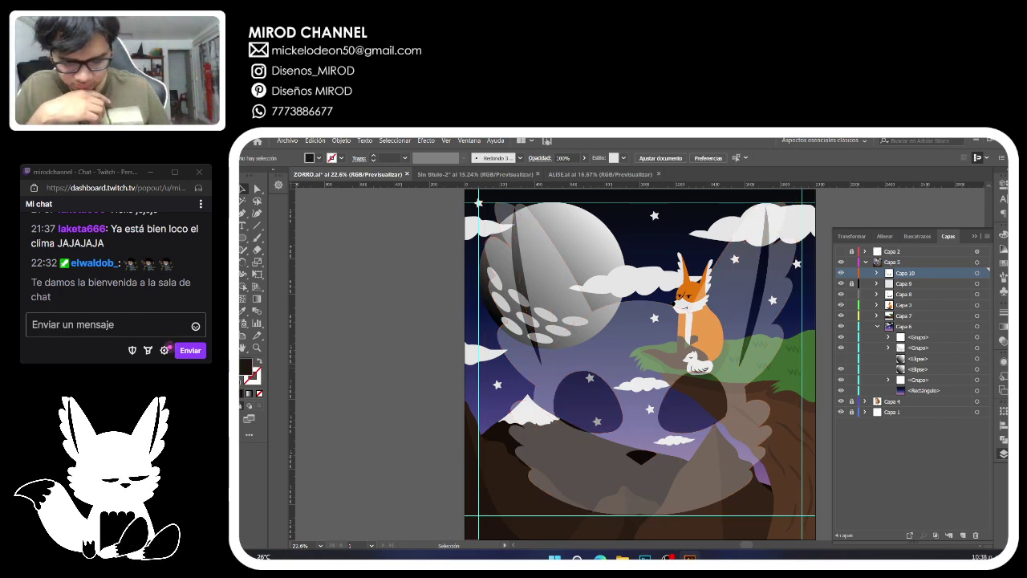
left_click(977, 273)
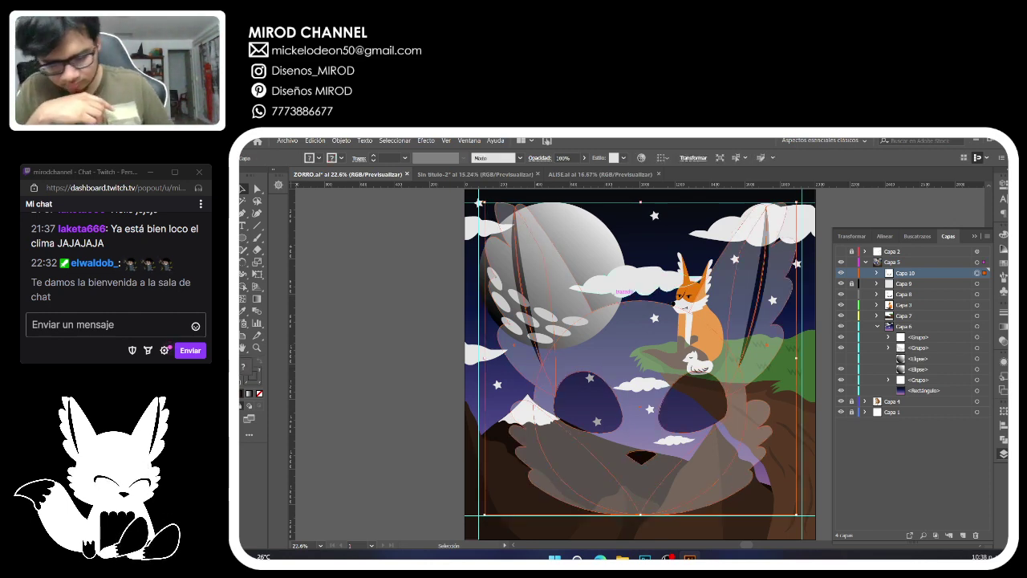
Scale the fox-head watermark down to well under half its size in the lower-left corner of the guides and deselect it.
left_click_drag(796, 201, 609, 390)
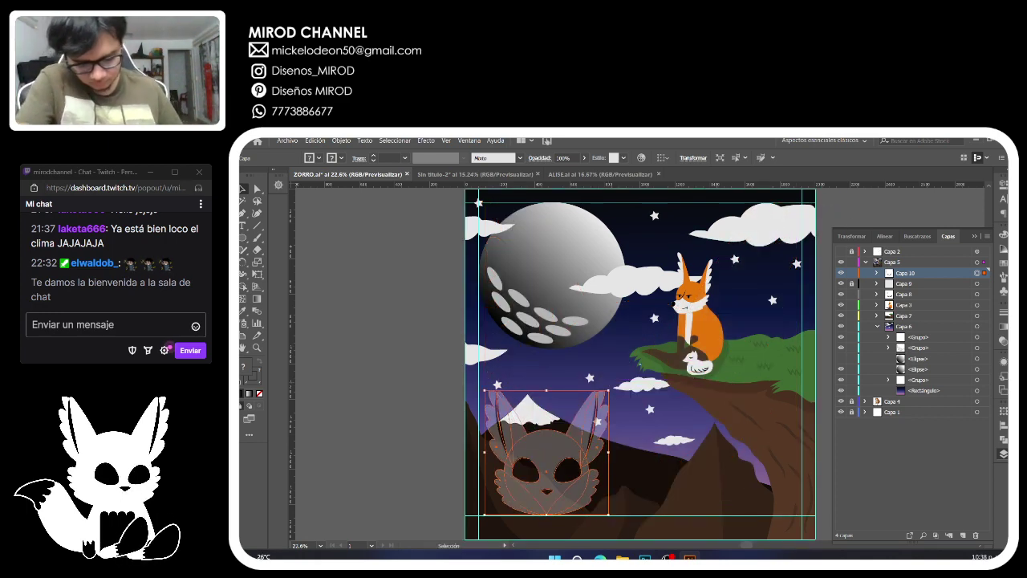
key("ctrl+shift+a")
key("ctrl+shift+a")
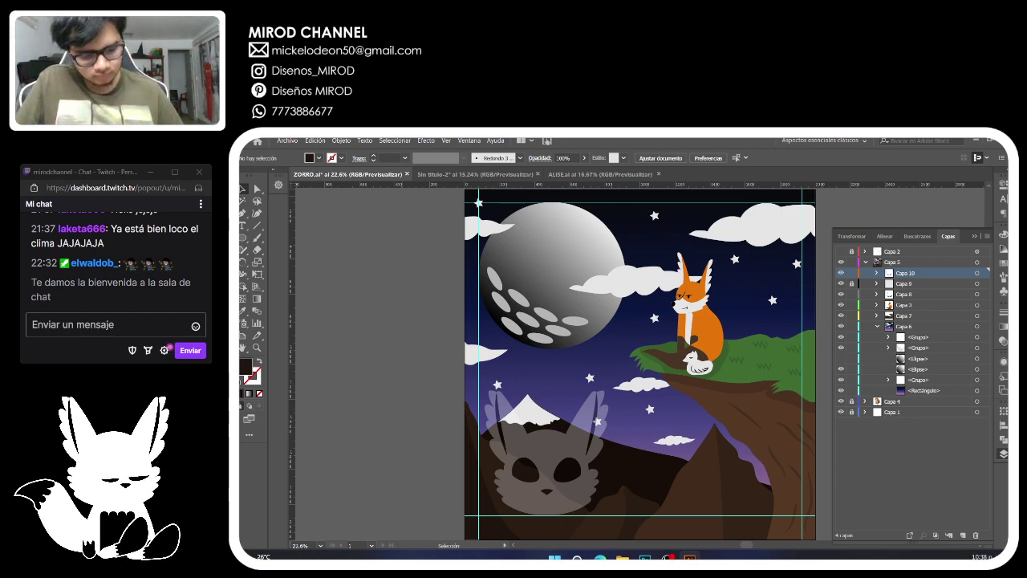
left_click(288, 140)
mouse_move(385, 313)
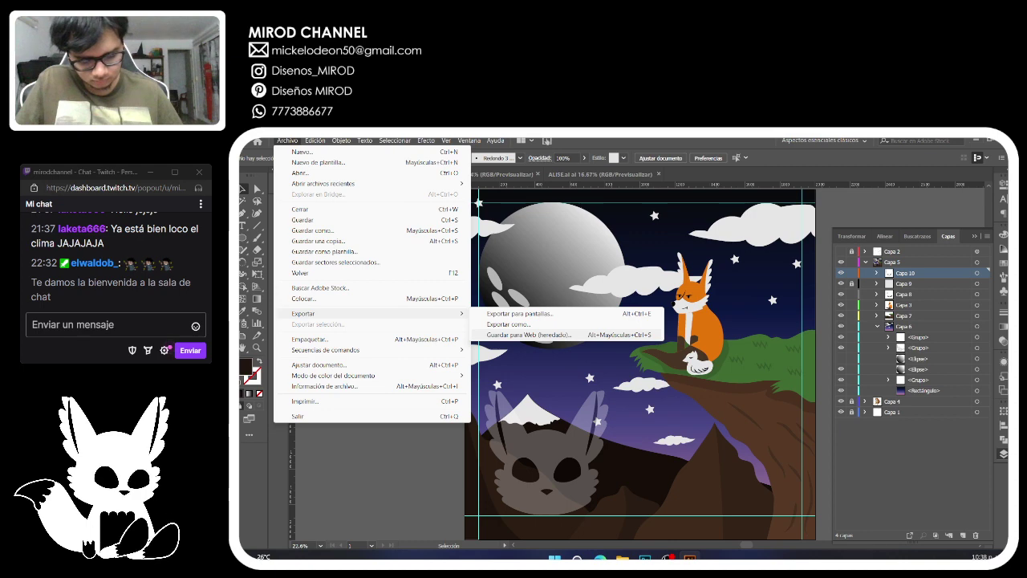
left_click(526, 335)
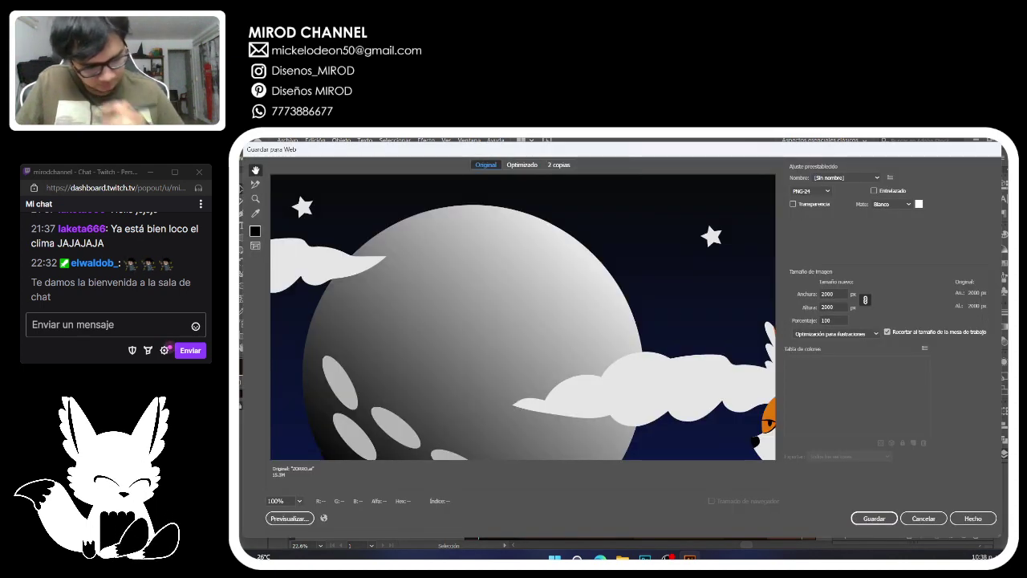
left_click(923, 517)
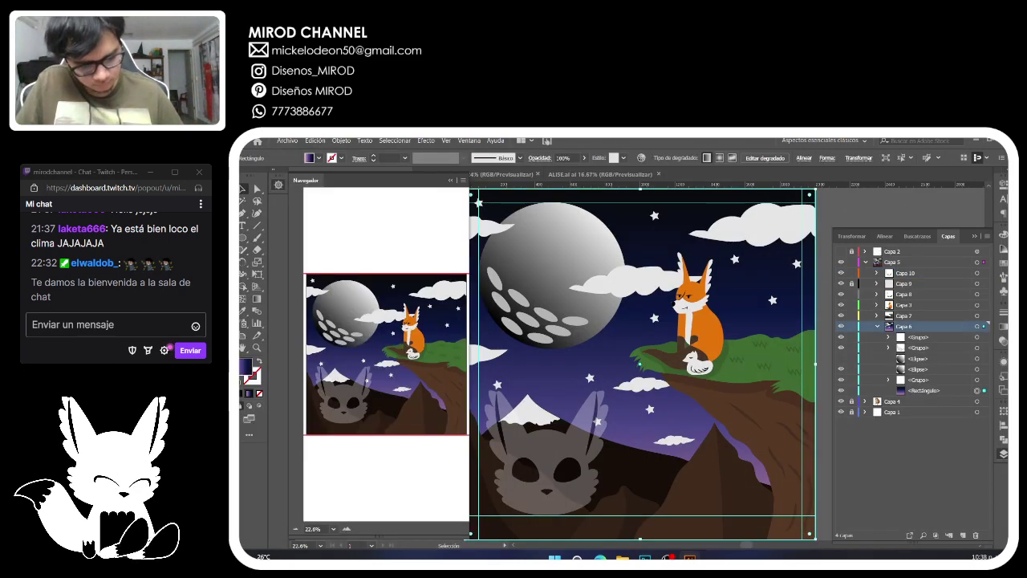
Inspect the scene's upper-left corner around the star and cloud at about 66.67% zoom with nothing selected.
scroll(640, 364, "up", 4)
left_click_drag(307, 284, 306, 279)
key("ctrl+shift+a")
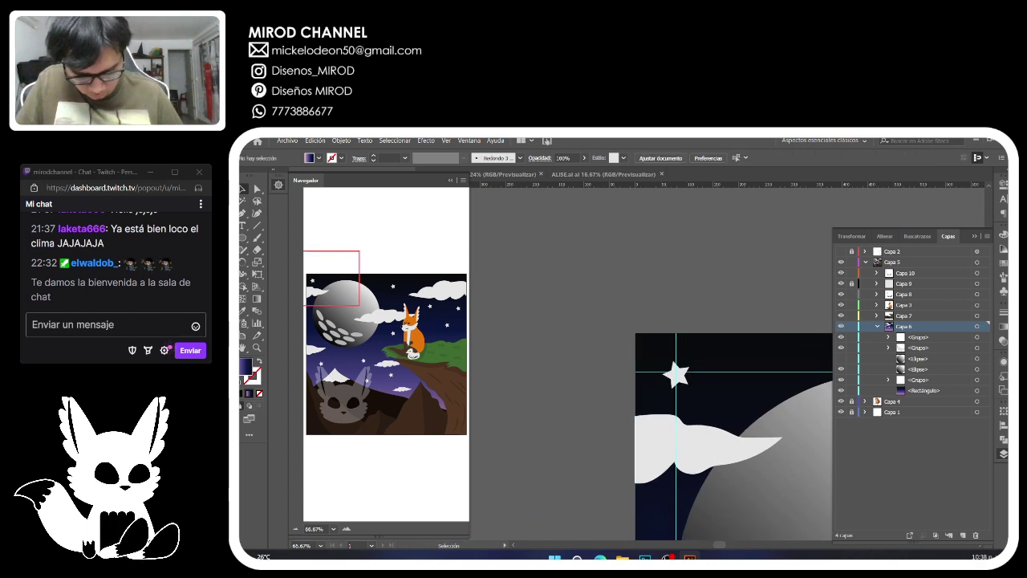
Preview the scene as an optimized PNG-24 for web, examine the moon, cliff, mountains and watermark, and leave without saving.
left_click(288, 140)
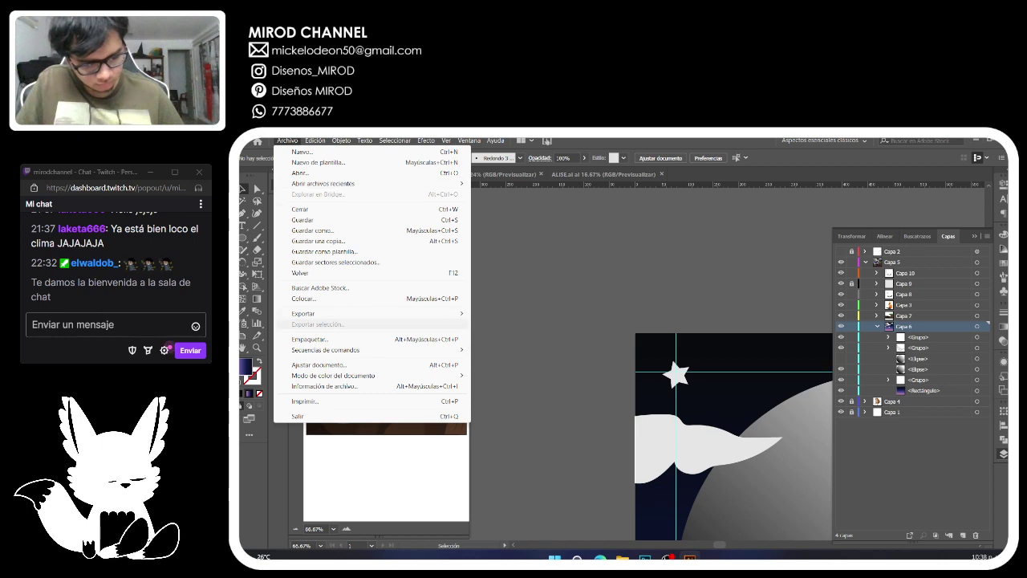
mouse_move(337, 314)
left_click(525, 335)
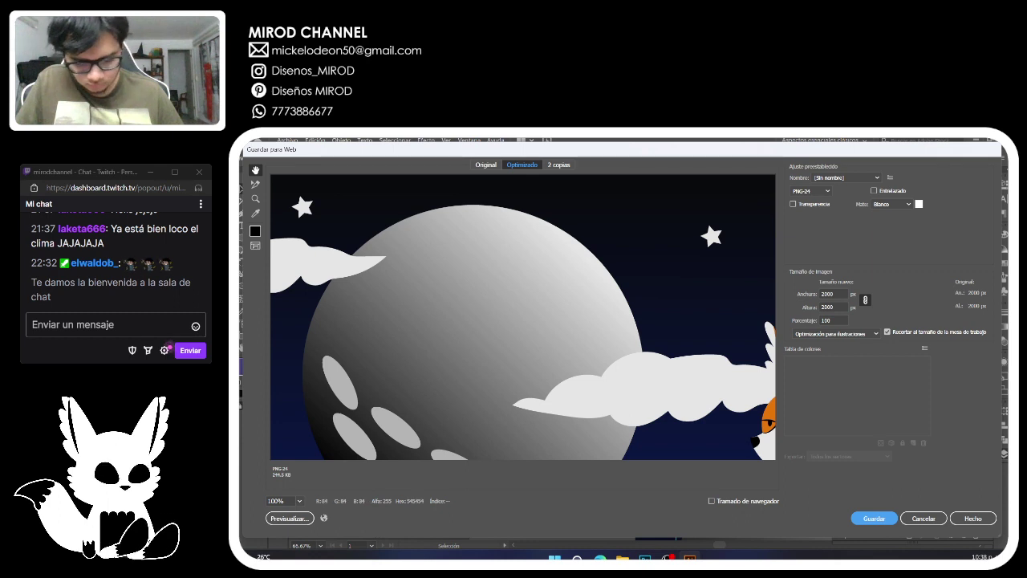
mouse_move(401, 361)
left_mouse_down()
mouse_move(399, 346)
mouse_move(401, 361)
left_mouse_up()
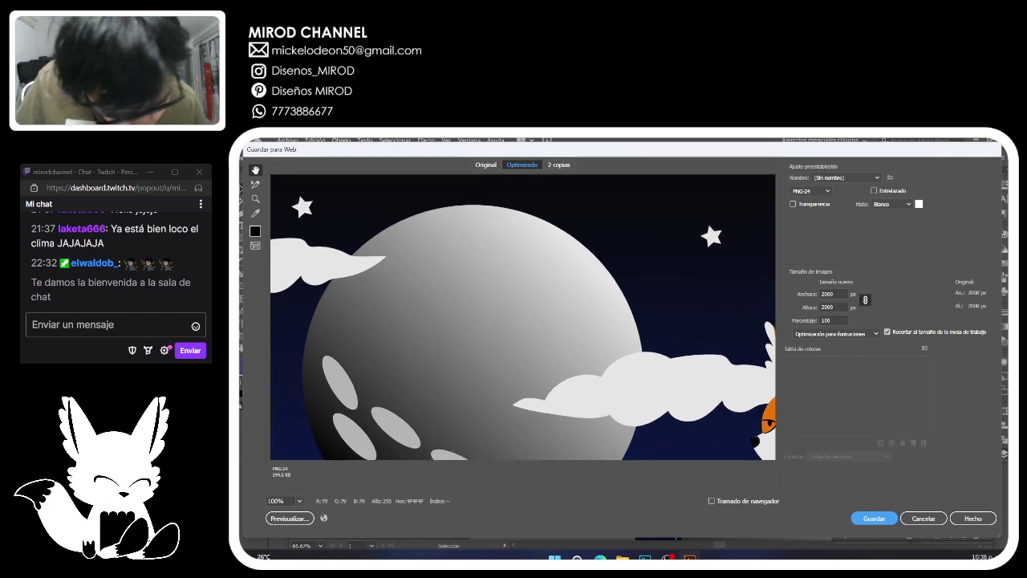
left_click_drag(625, 393, 446, 175)
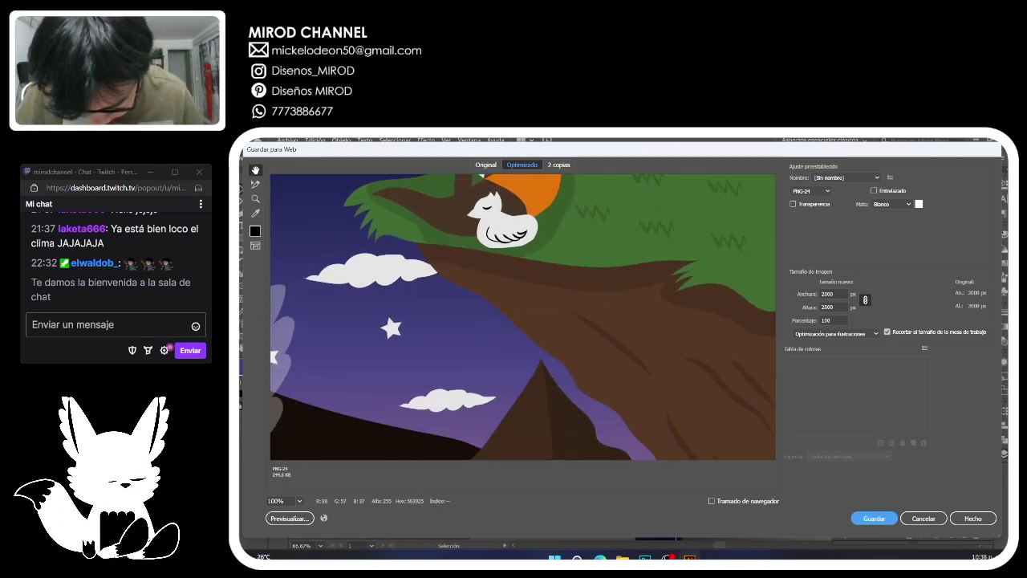
left_click_drag(582, 449, 577, 277)
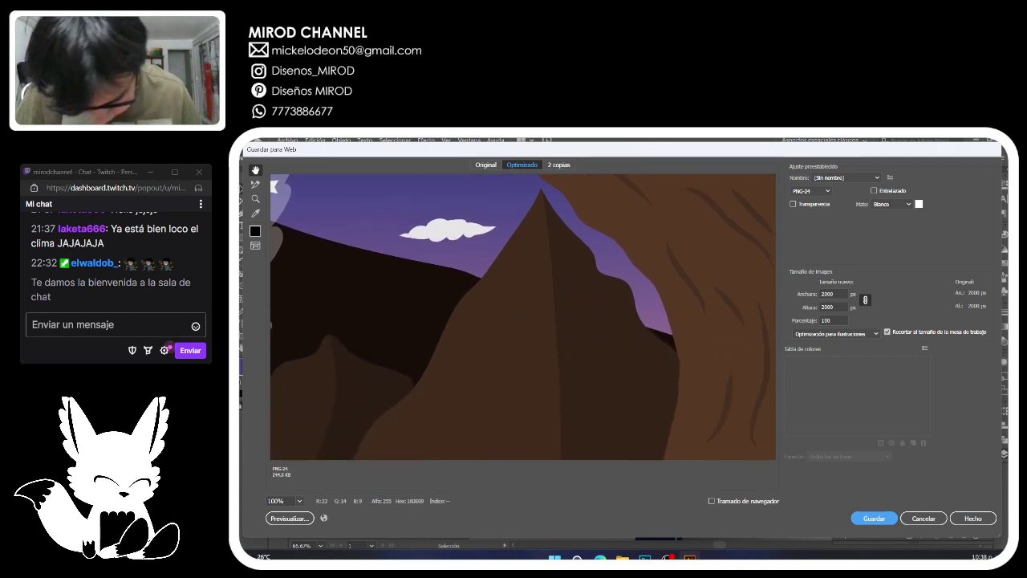
left_click_drag(361, 277, 642, 456)
left_click_drag(544, 355, 576, 459)
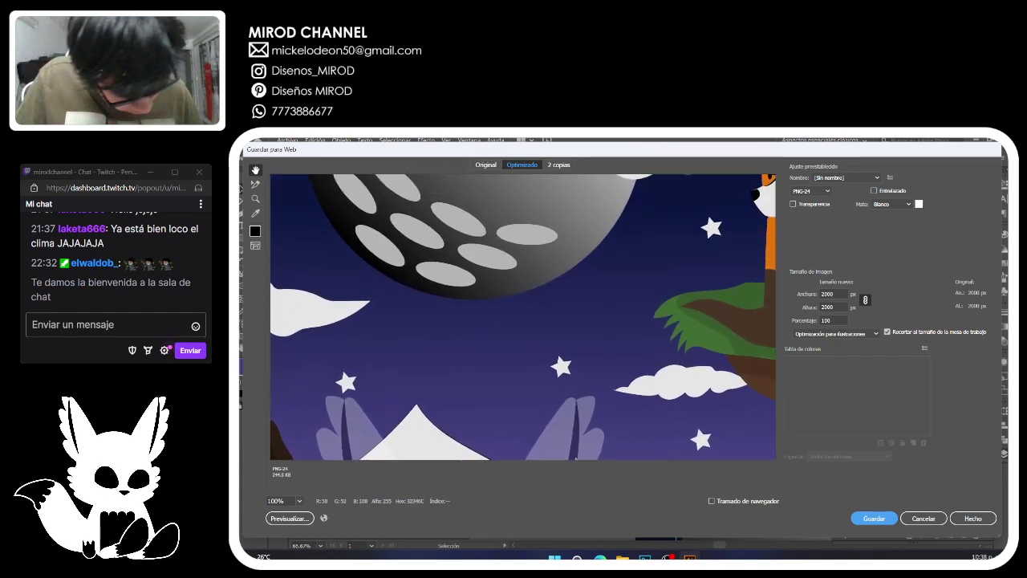
left_click_drag(553, 277, 555, 413)
left_click_drag(545, 340, 514, 461)
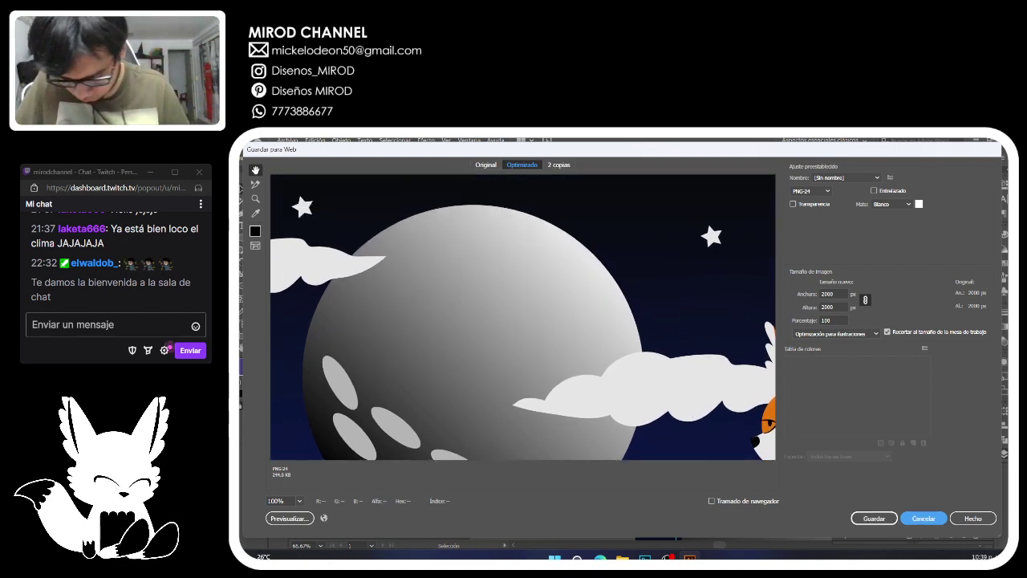
key("Escape")
Examine the background's upper-left and lower-right corners at 400% zoom against the artboard edges.
left_click(714, 393)
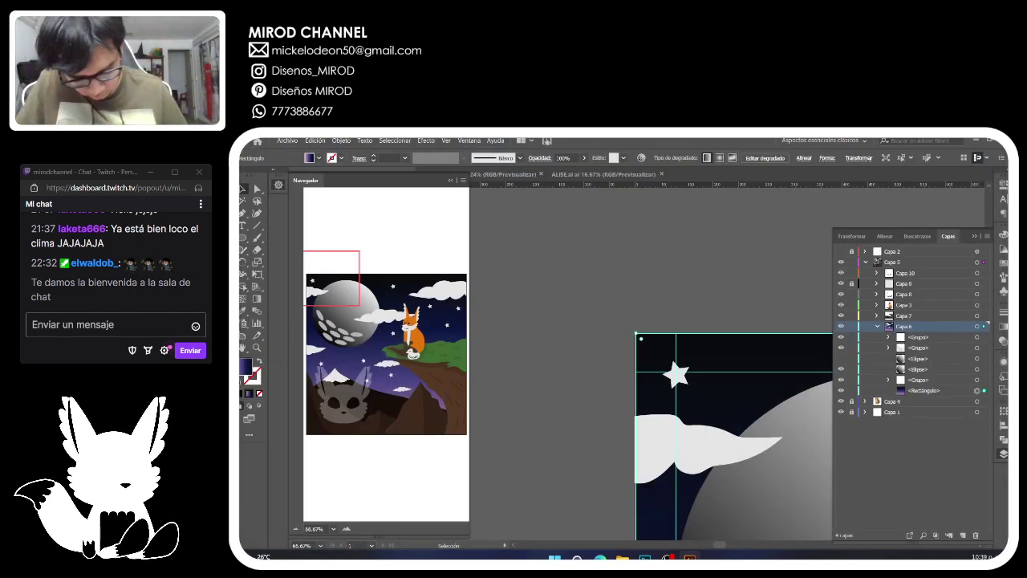
left_click(346, 529)
key("ctrl+plus")
key("ctrl+plus")
key("ctrl+plus")
key("ctrl+plus")
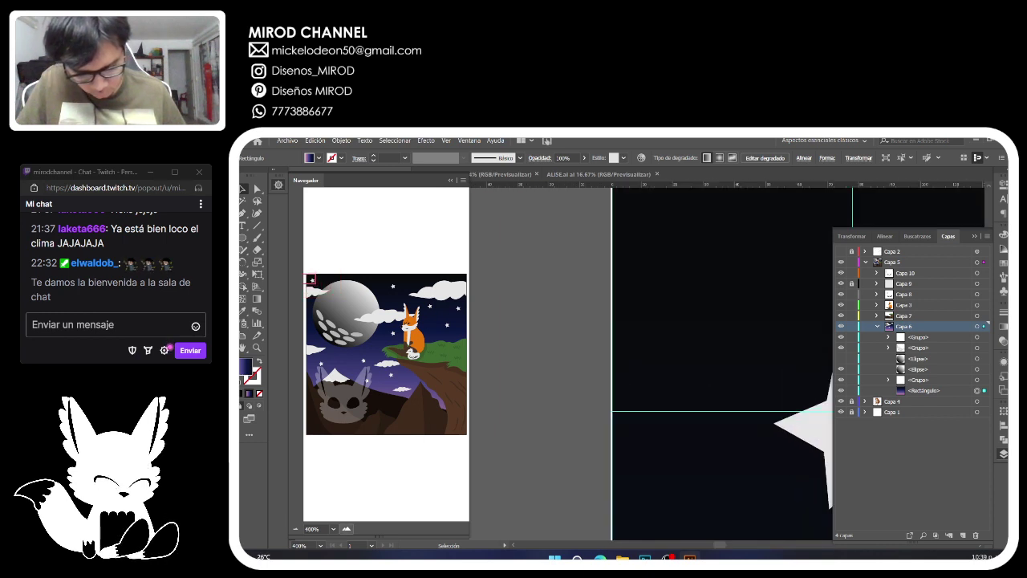
left_click_drag(334, 337, 309, 274)
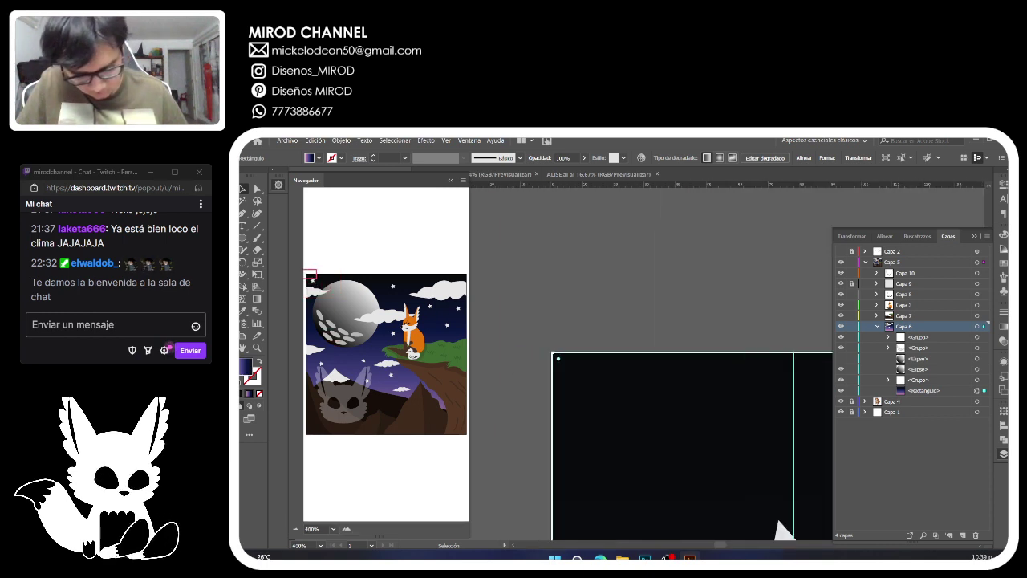
mouse_move(573, 394)
left_mouse_down()
mouse_move(577, 421)
mouse_move(577, 411)
left_mouse_up()
left_click_drag(459, 429, 463, 436)
left_click_drag(716, 293, 717, 295)
left_click(746, 345)
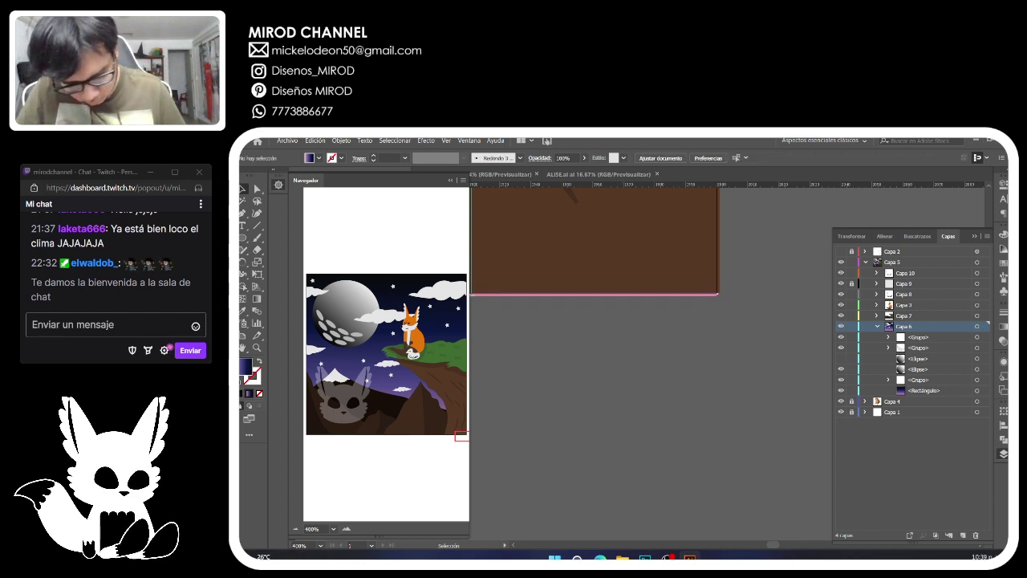
Check the bottom edge of the cliff near the lower-right corner, clear the selection and fit the whole artboard in view.
left_click_drag(421, 390, 455, 435)
key("ctrl+minus")
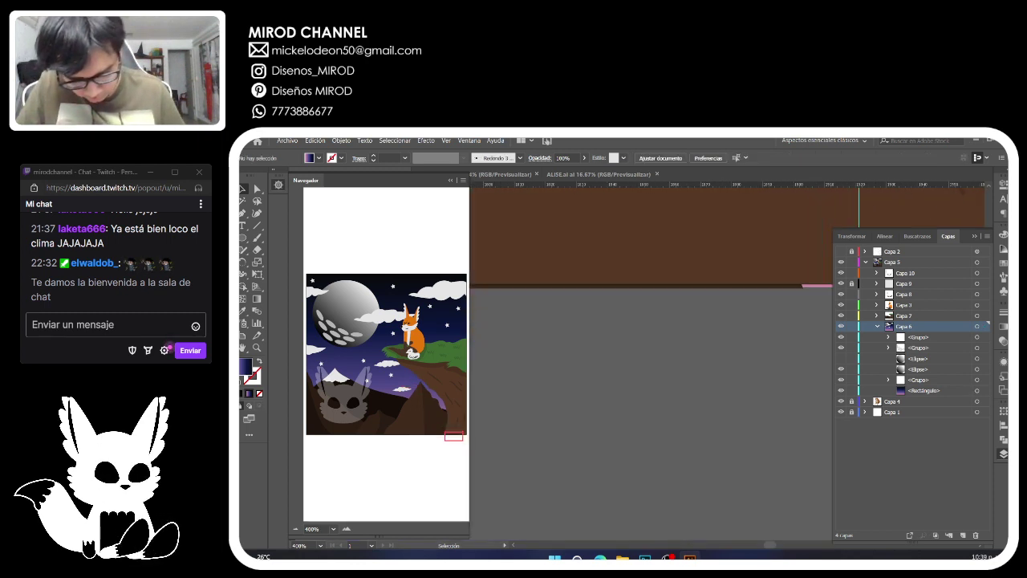
key("ctrl+minus")
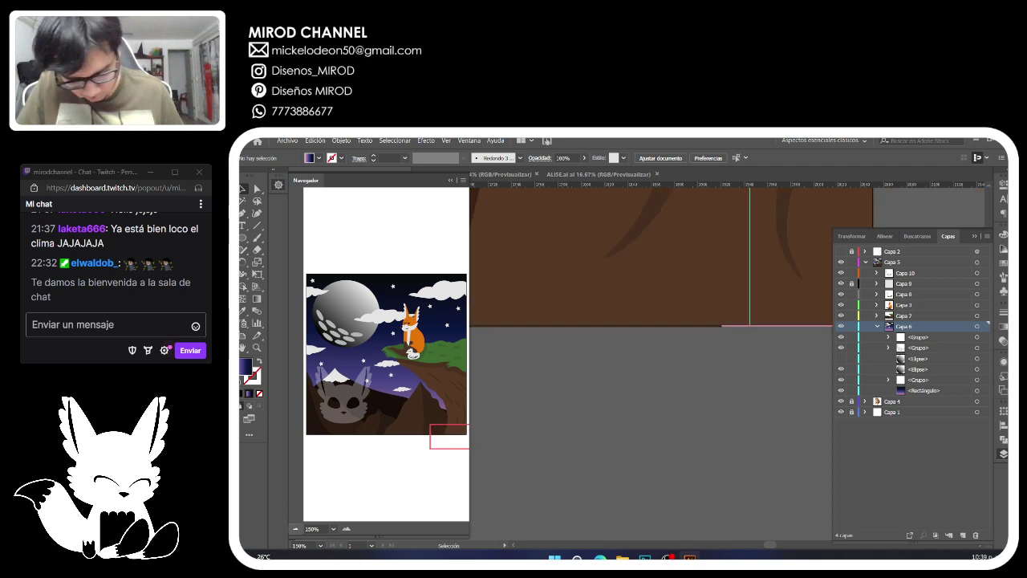
key("ctrl+minus")
key("ctrl+minus")
left_click(706, 313)
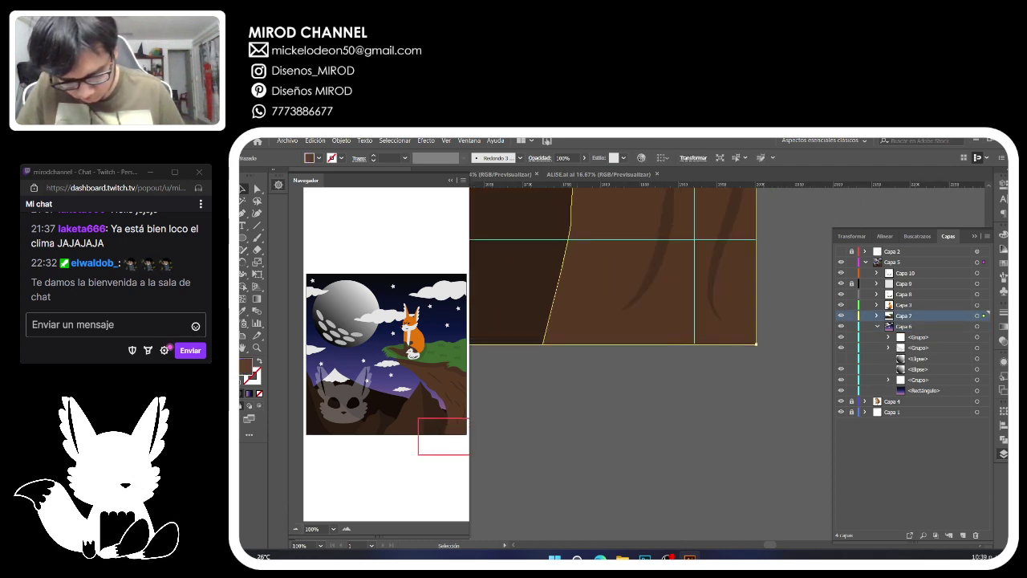
key("ctrl+shift+a")
left_click_drag(449, 436, 431, 374)
key("ctrl+0")
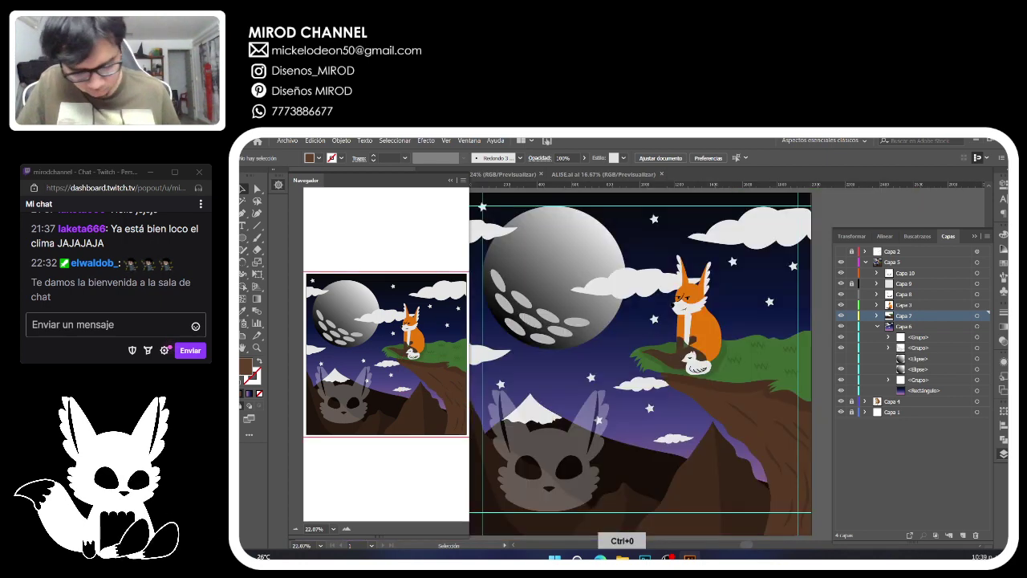
Start the Save for Web export of the scene as a 2000 by 2000 px PNG-24, checking the original preview.
left_click(287, 141)
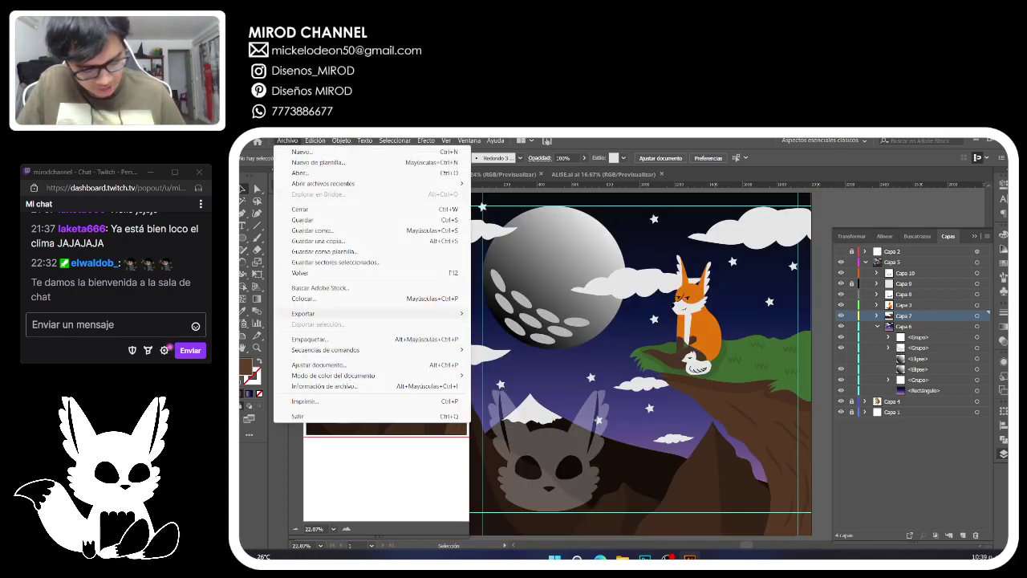
mouse_move(320, 314)
left_click(530, 335)
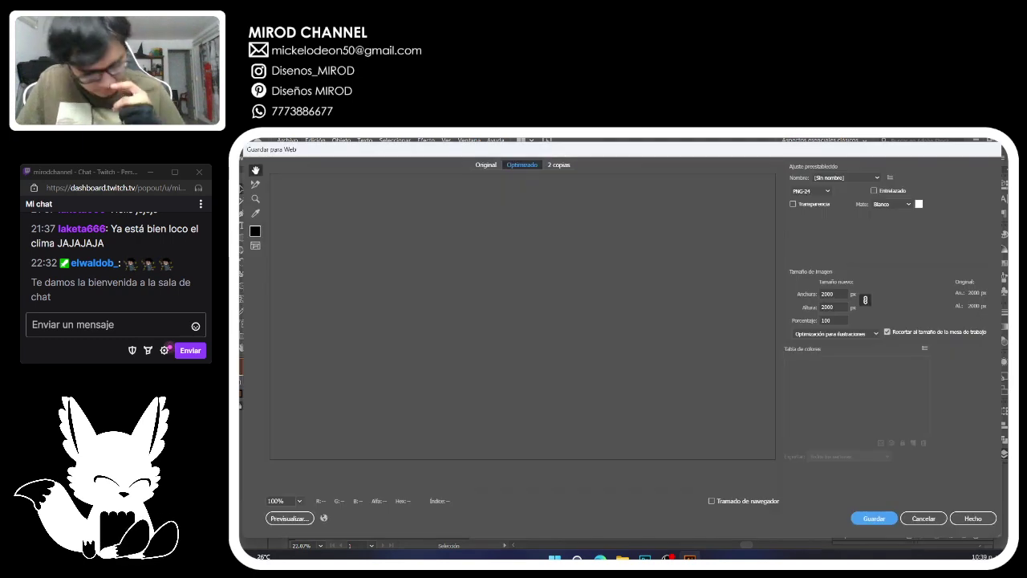
left_click(486, 165)
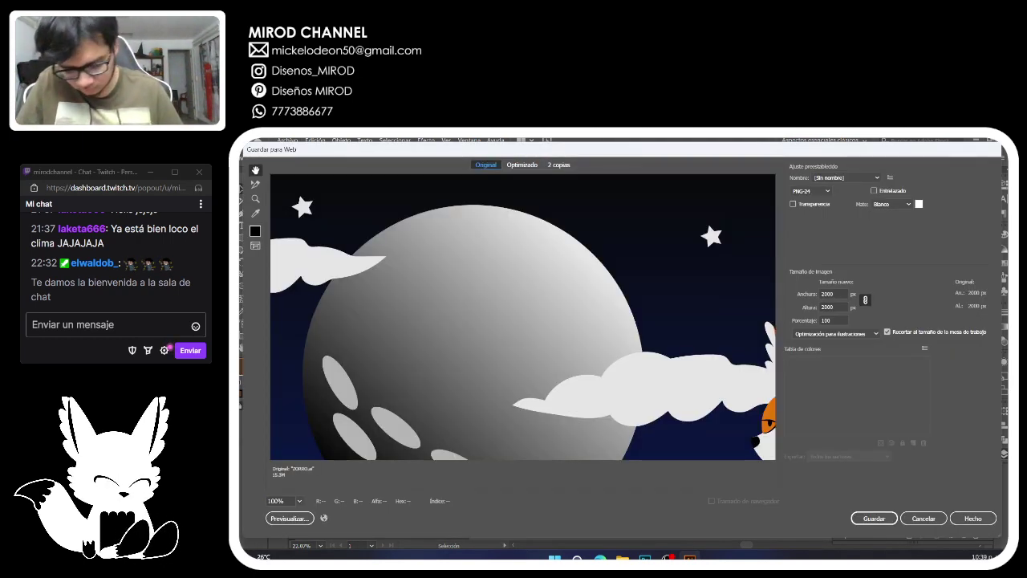
left_click(873, 518)
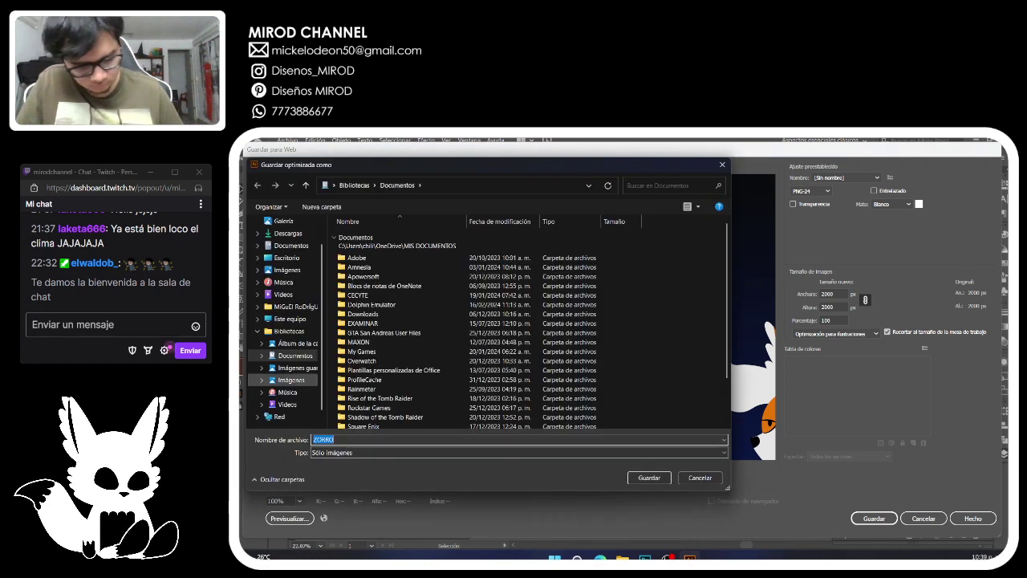
Save the exported image as "ZORRO luna" in the IMAGENES folder inside Imágenes.
left_click(288, 318)
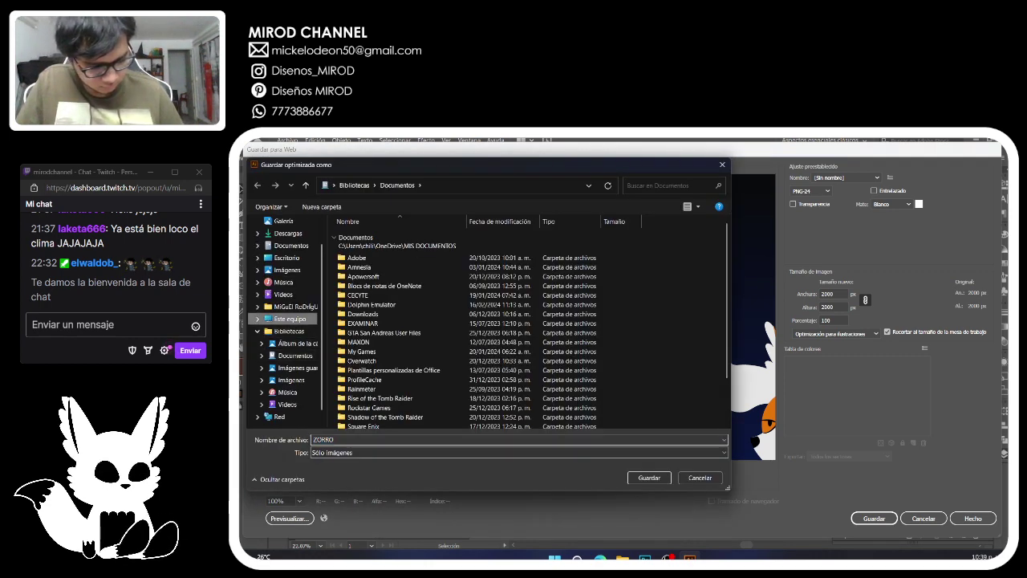
left_click(287, 271)
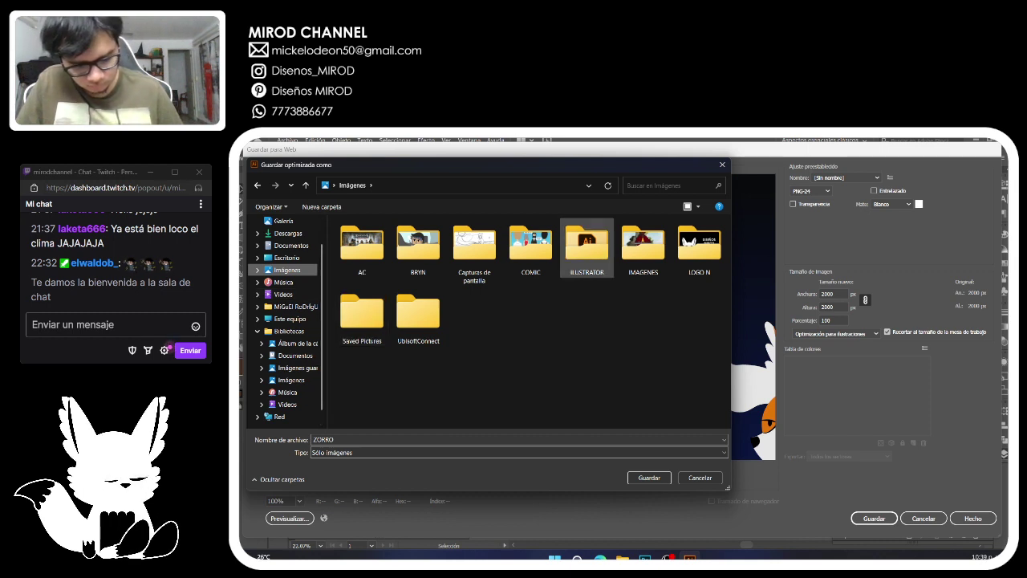
double_click(642, 244)
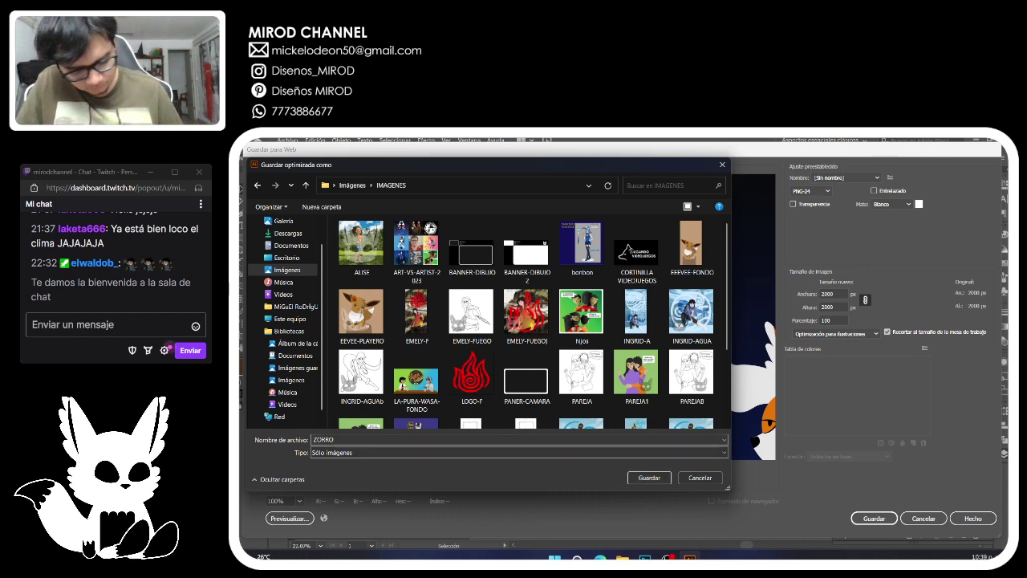
scroll(529, 321, "down", 1)
scroll(533, 321, "down", 1)
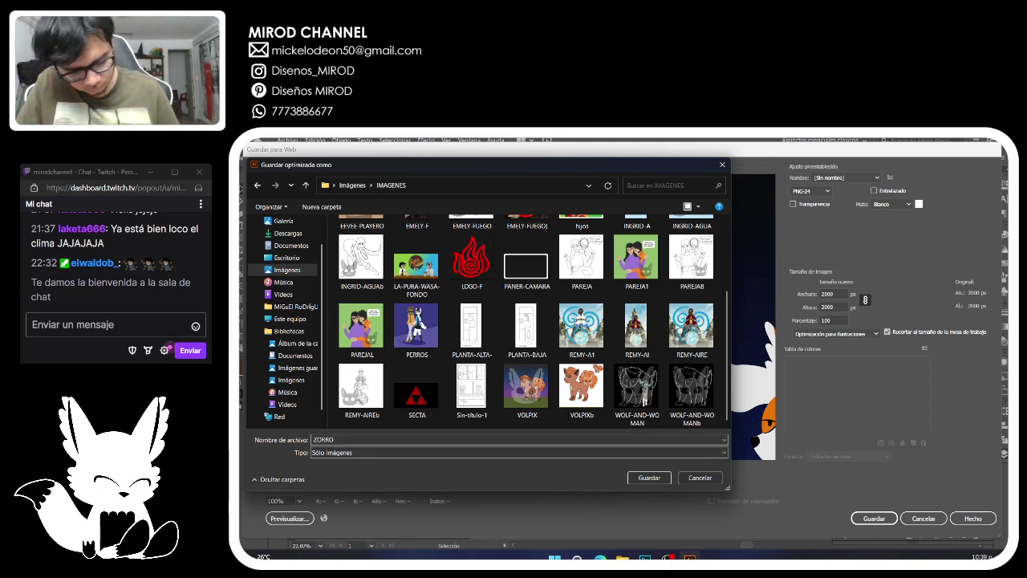
left_click(353, 439)
left_click(337, 440)
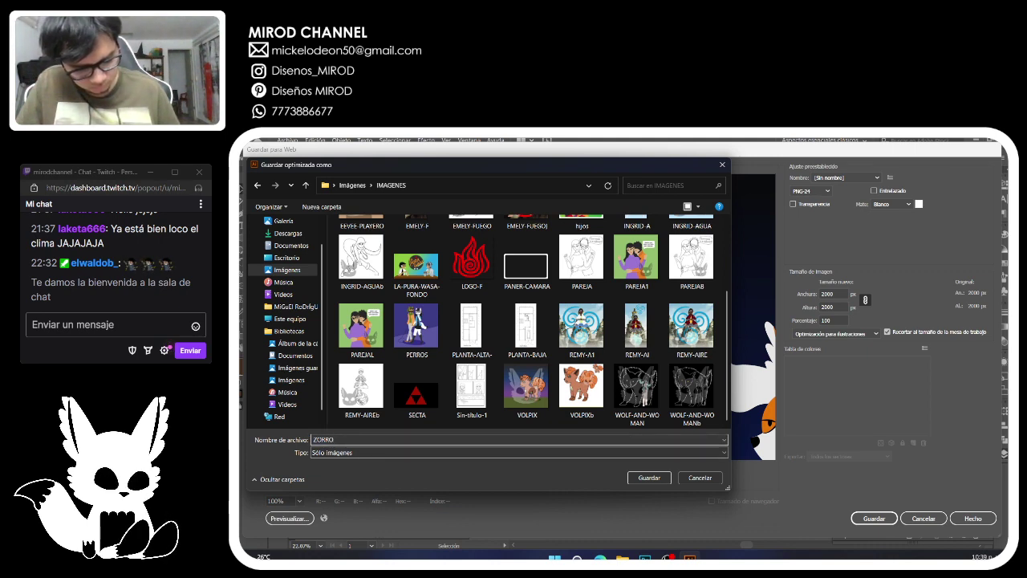
type("luna")
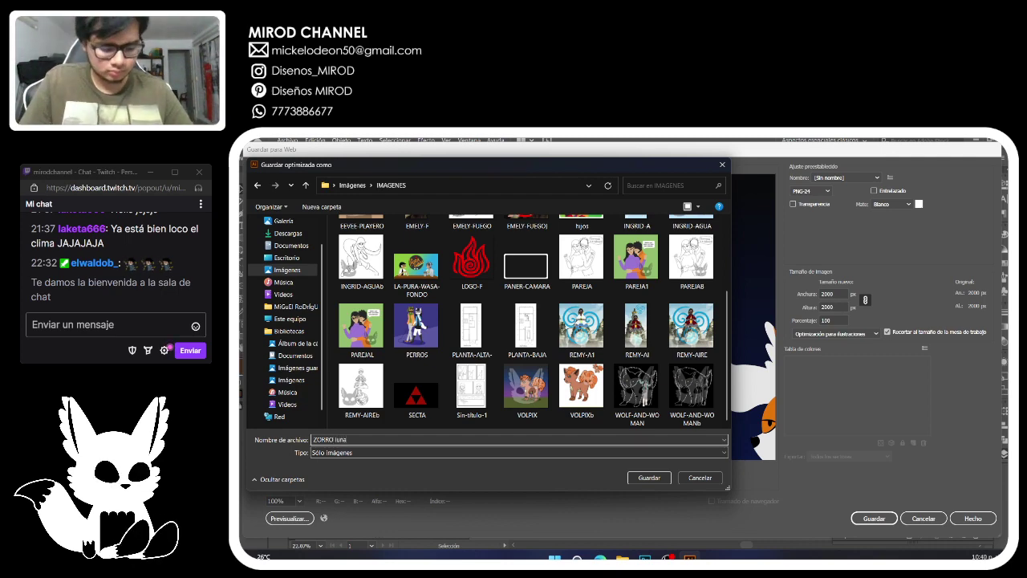
key("Return")
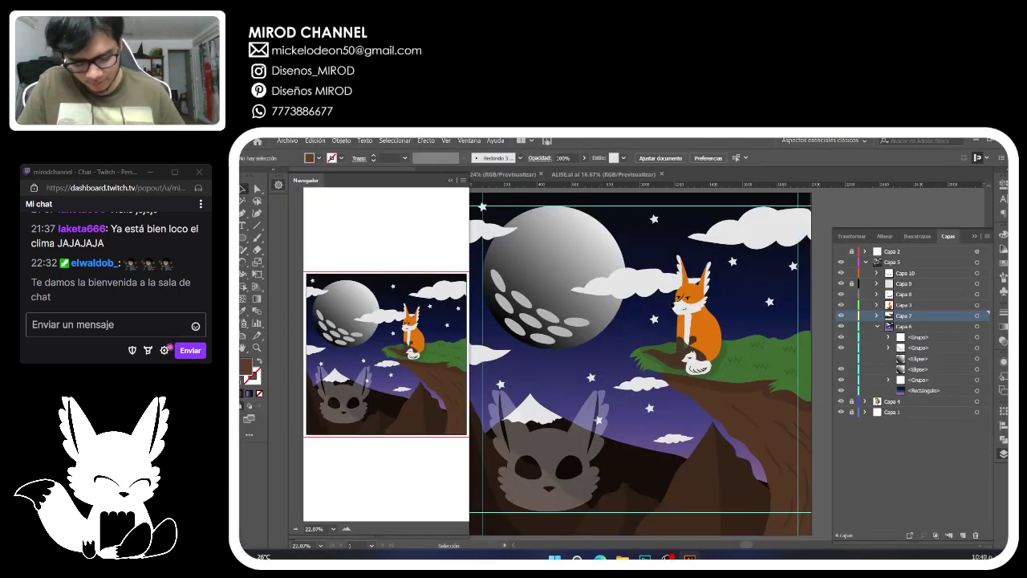
Launch Discord from the pinned APPS group and return to the fox scene in Illustrator.
mouse_move(601, 558)
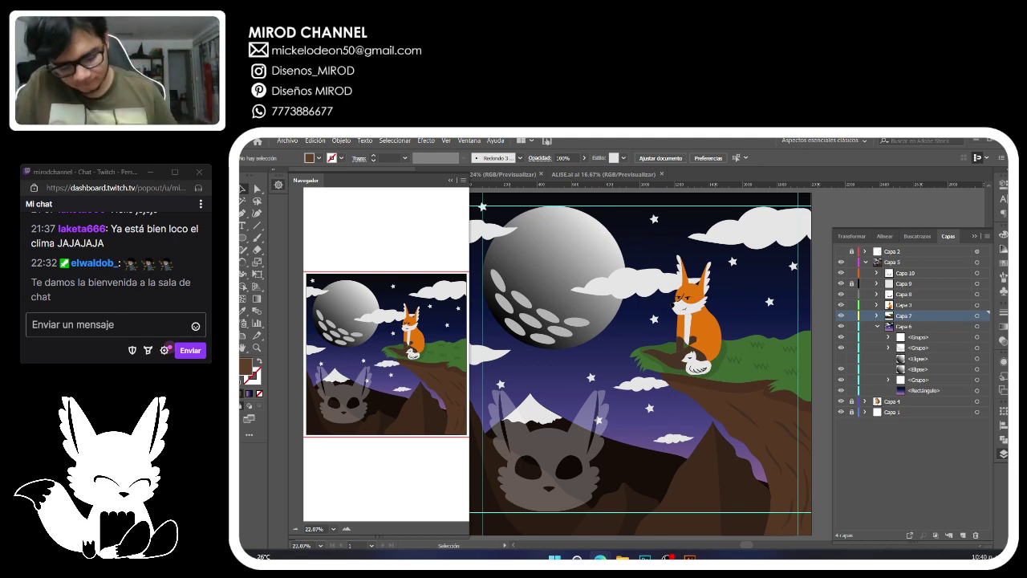
mouse_move(644, 557)
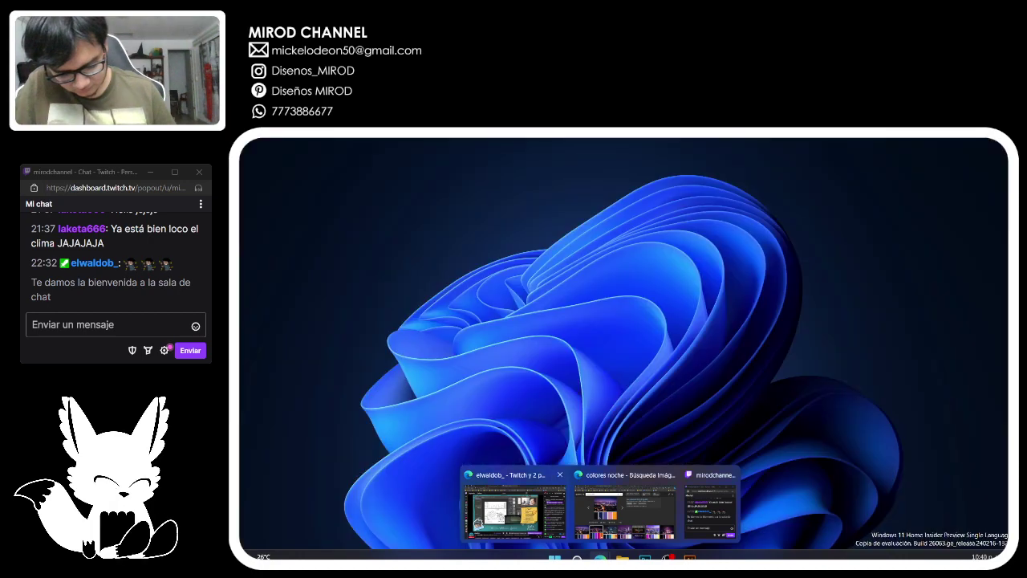
left_click(554, 557)
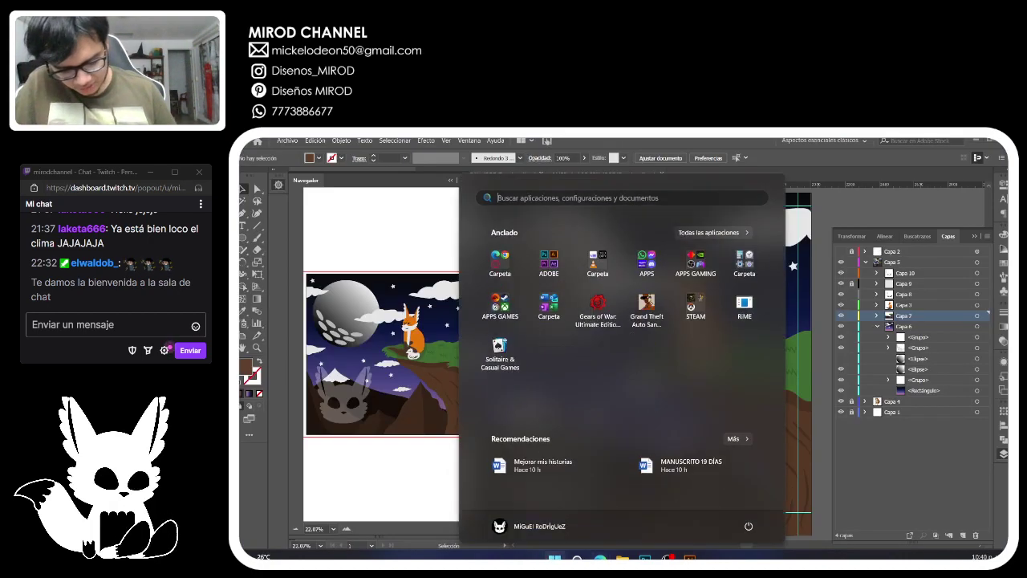
left_click(647, 263)
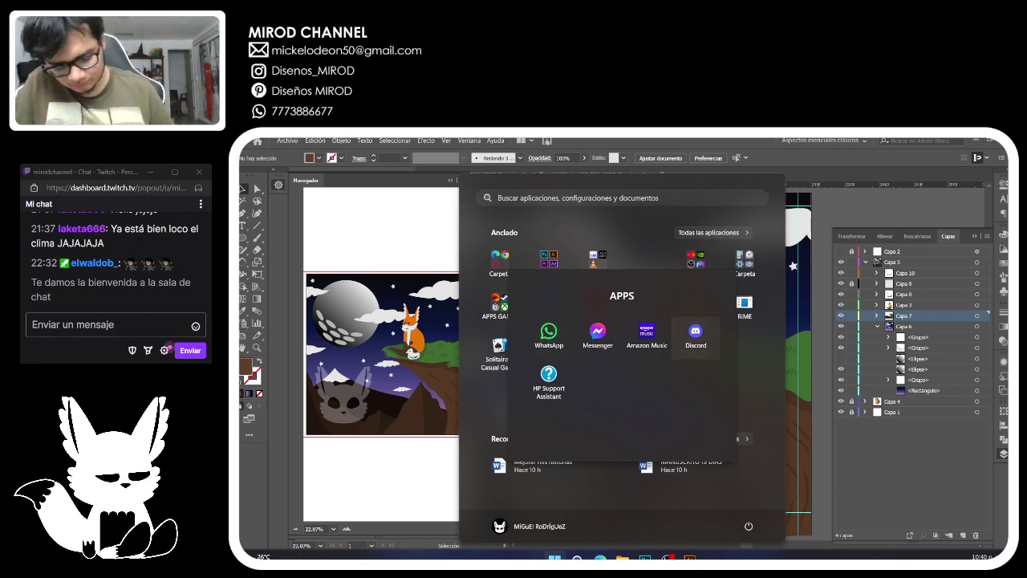
left_click(695, 334)
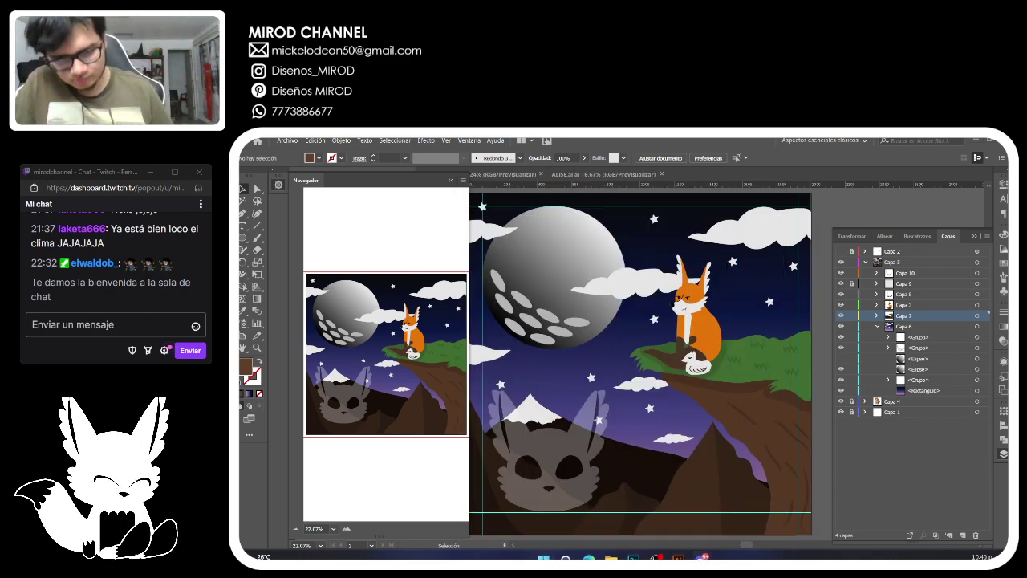
left_click(543, 556)
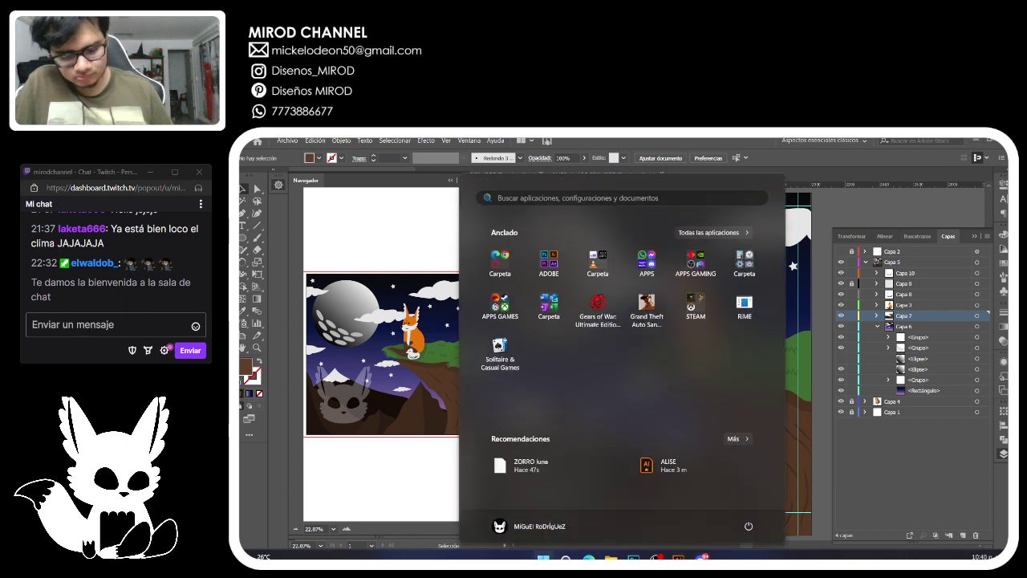
key("Escape")
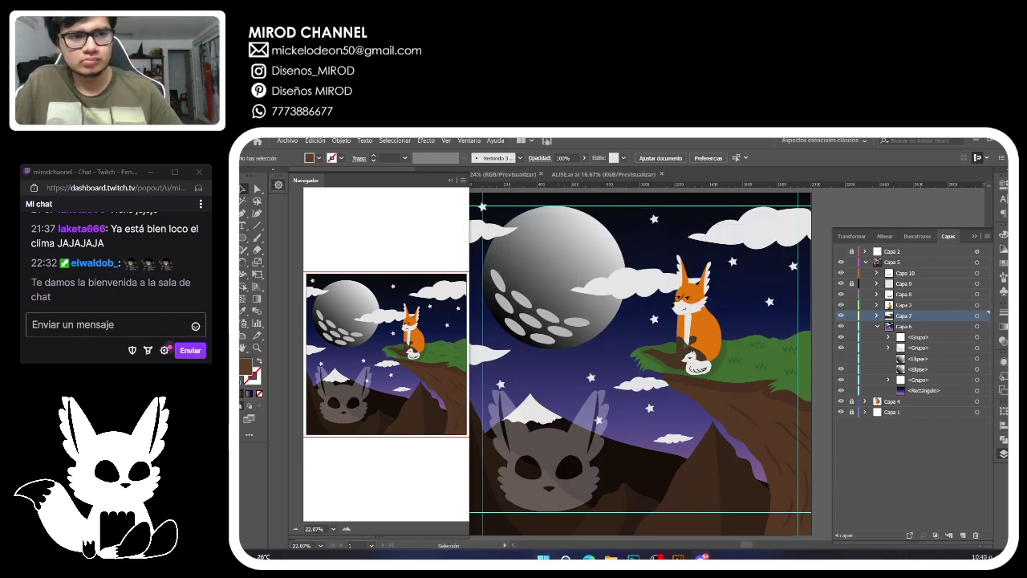
left_click(714, 481)
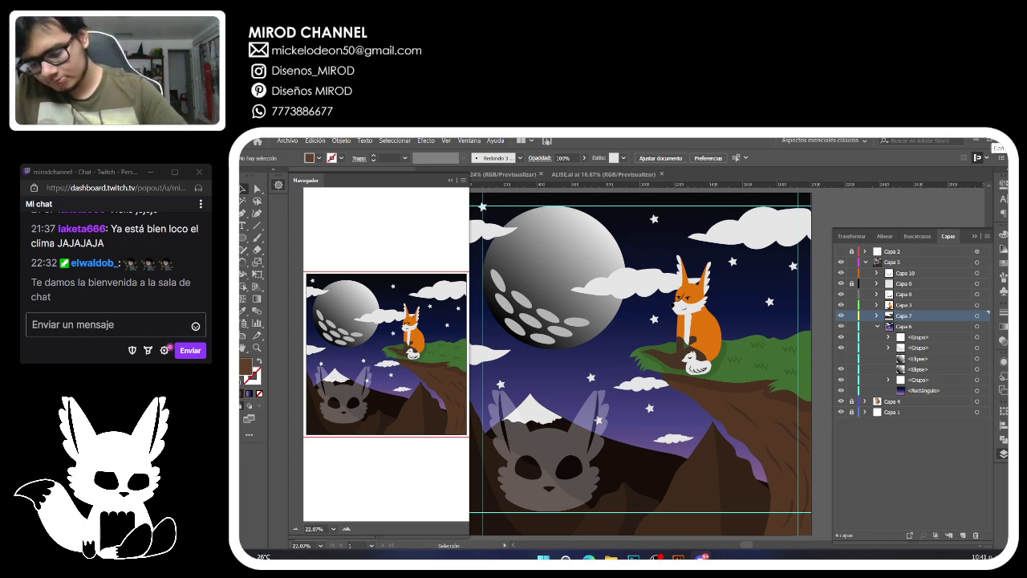
Close Illustrator, saving the changes to ZORRO.ai, discarding Sin título-2 and clearing the clipboard data.
left_click(1003, 140)
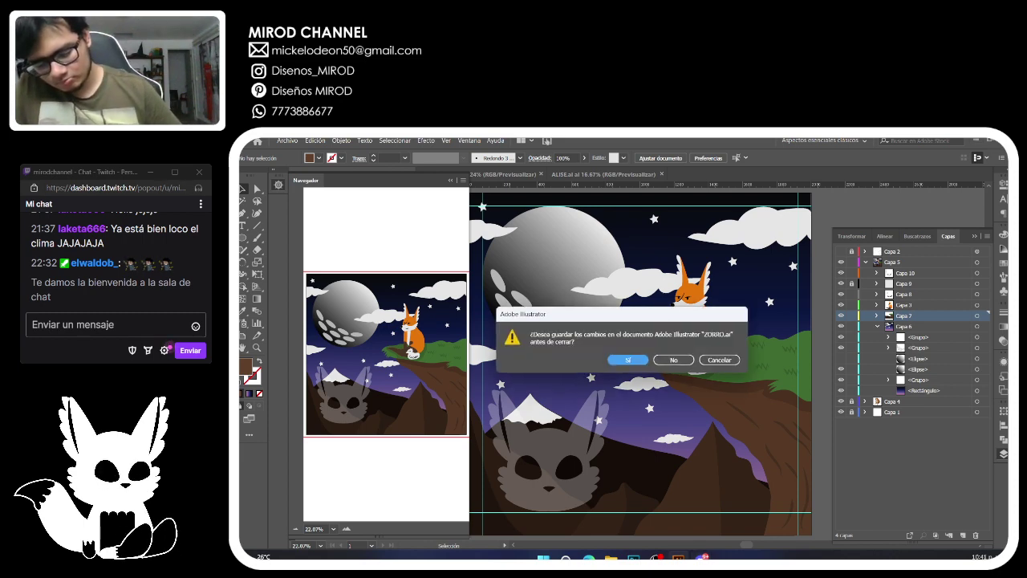
left_click(627, 360)
mouse_move(701, 557)
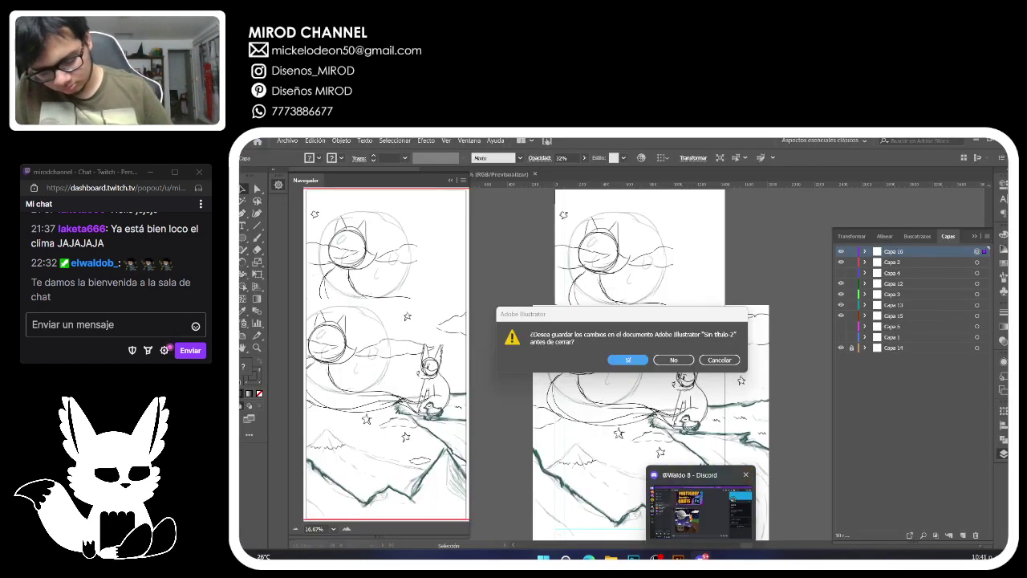
left_click(673, 359)
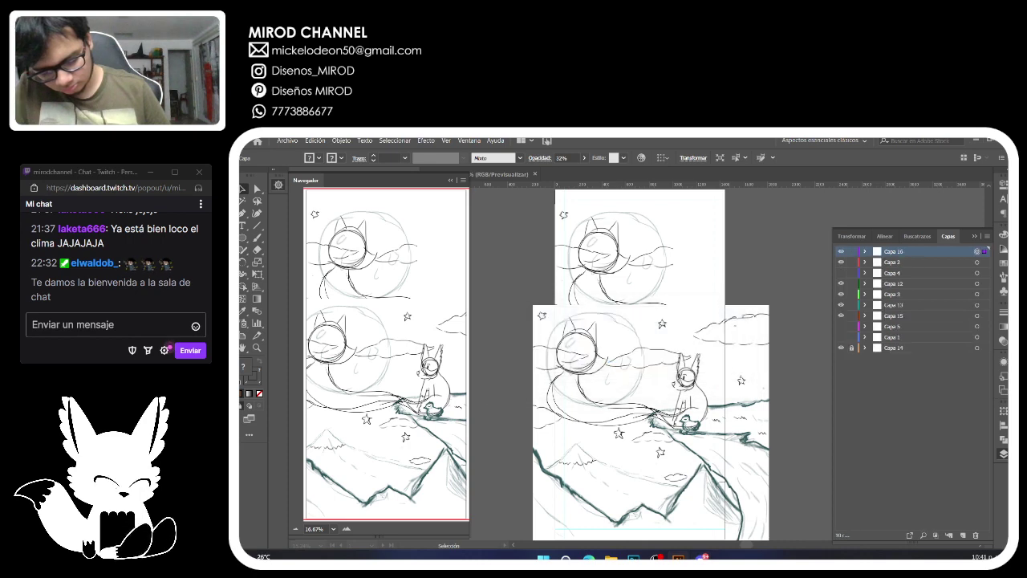
left_click(651, 362)
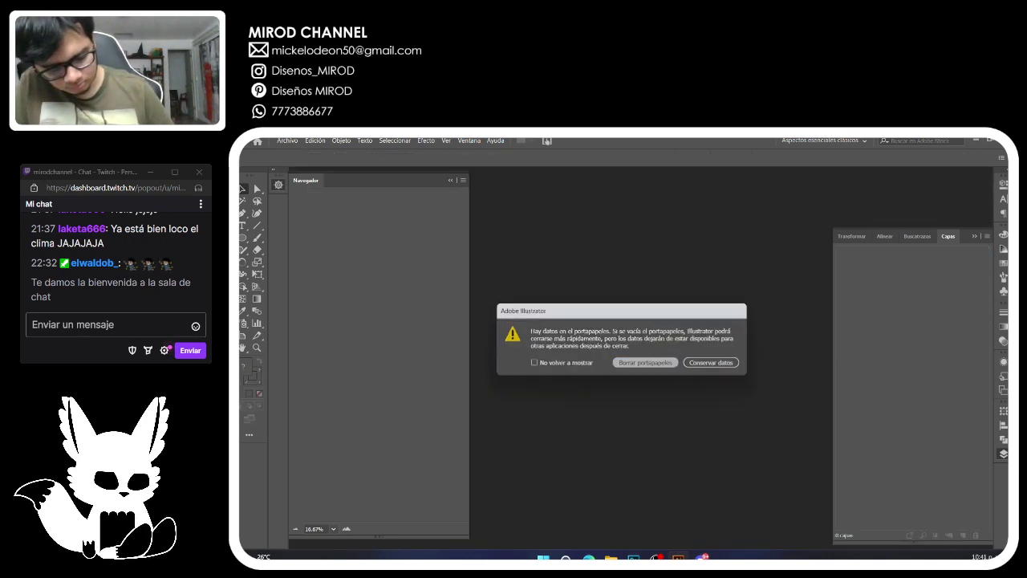
key("Return")
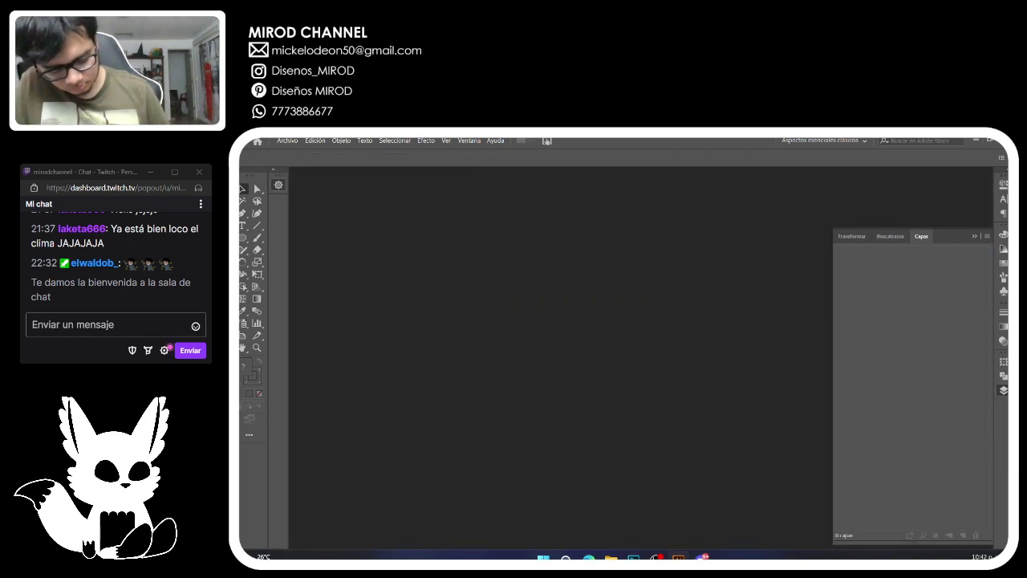
Relaunch Adobe Illustrator 2019 from the pinned ADOBE group.
mouse_move(679, 557)
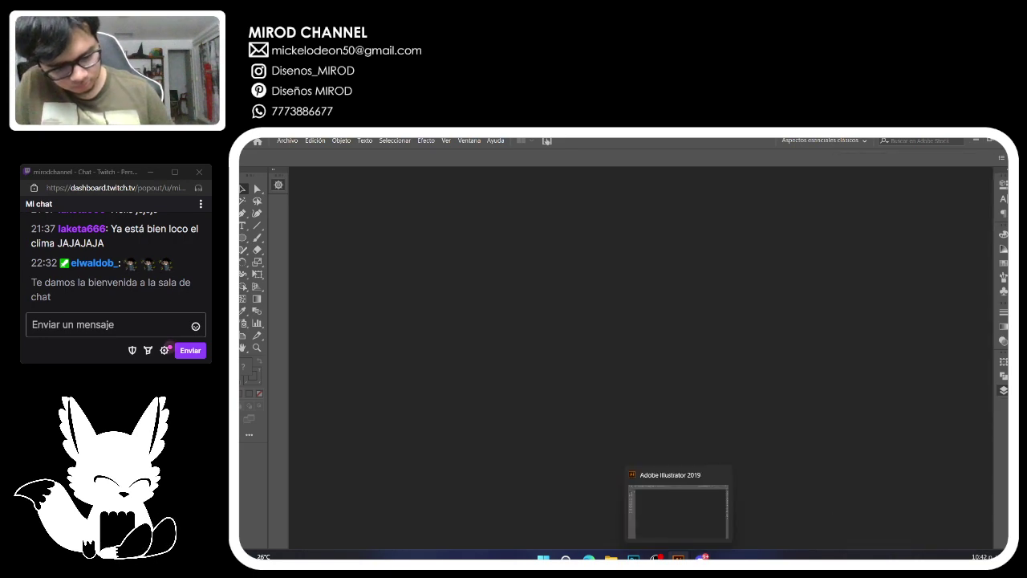
key("super")
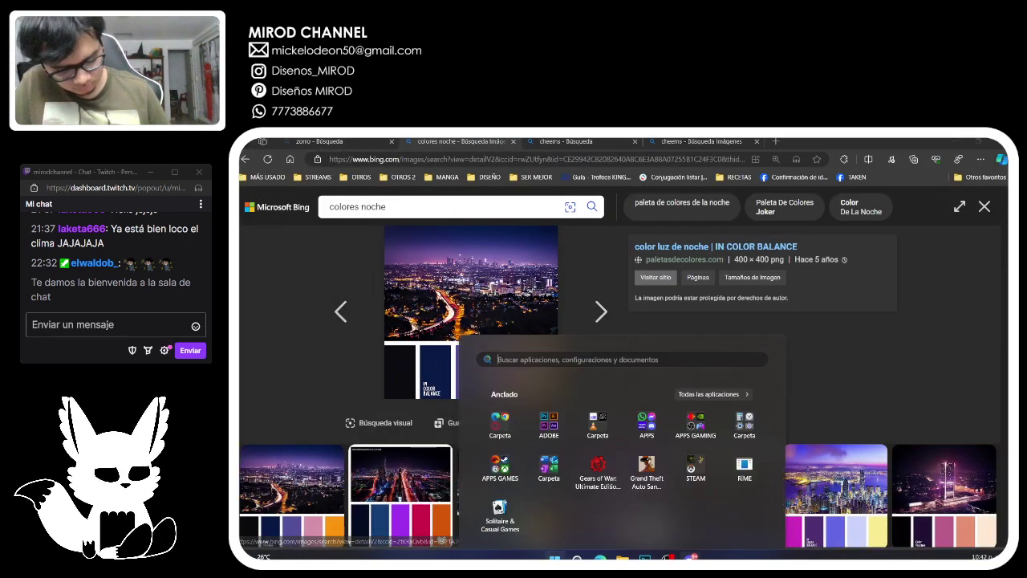
left_click(549, 263)
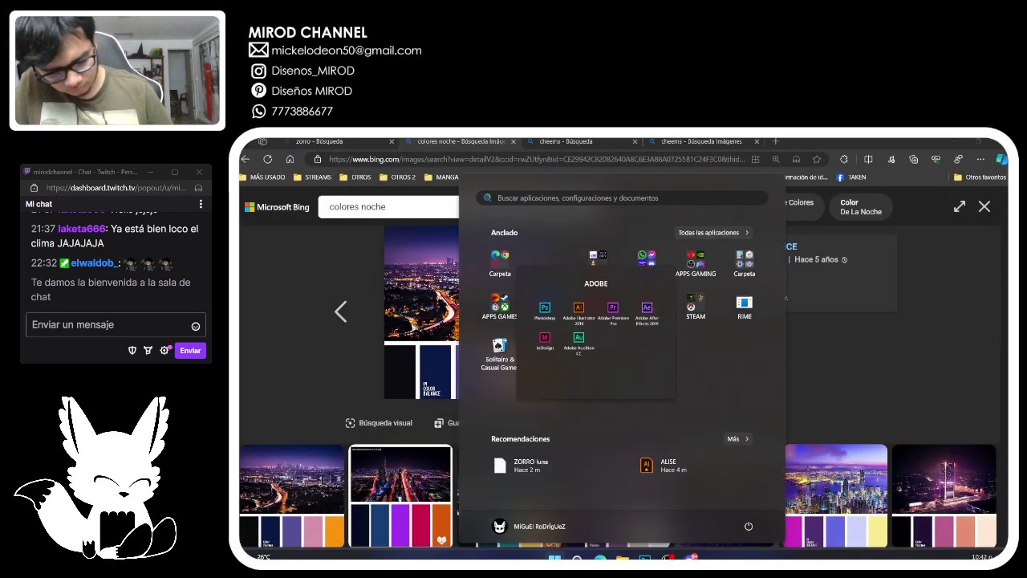
left_click(596, 331)
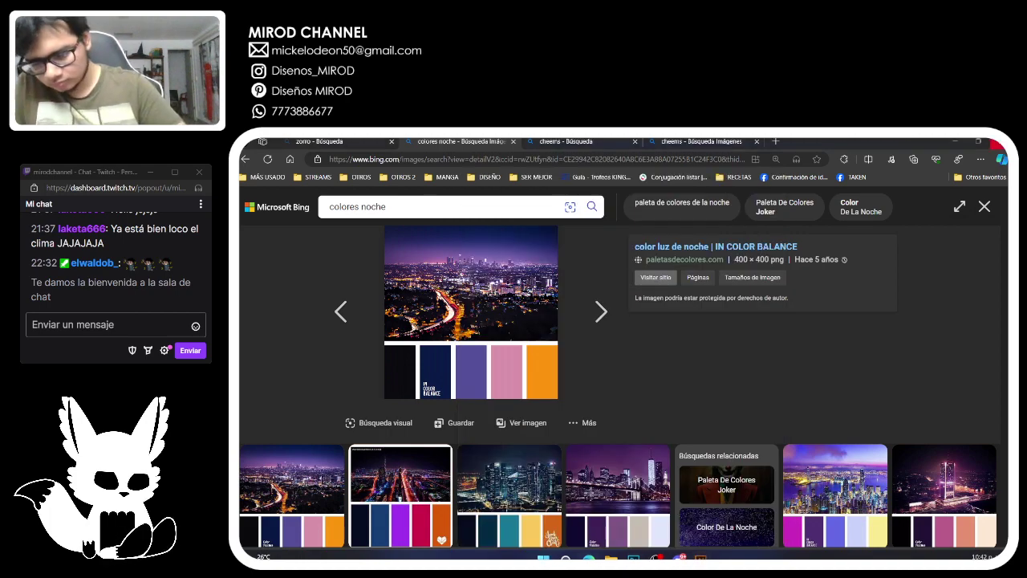
Close the browser window with the night color search and quit Photoshop, discarding the changes to Sin título-2 and Sin título-1.
left_click(997, 144)
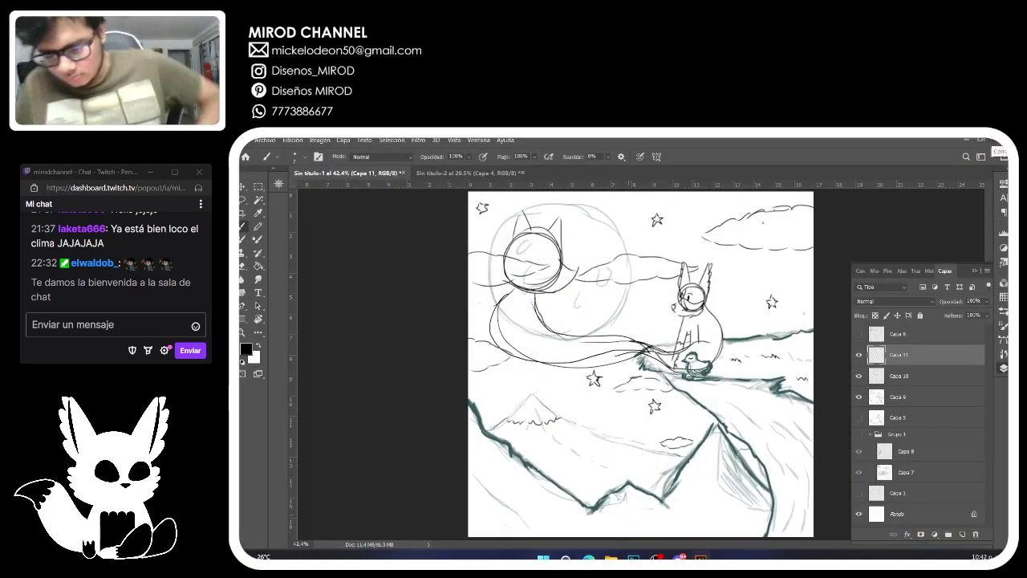
left_click(998, 141)
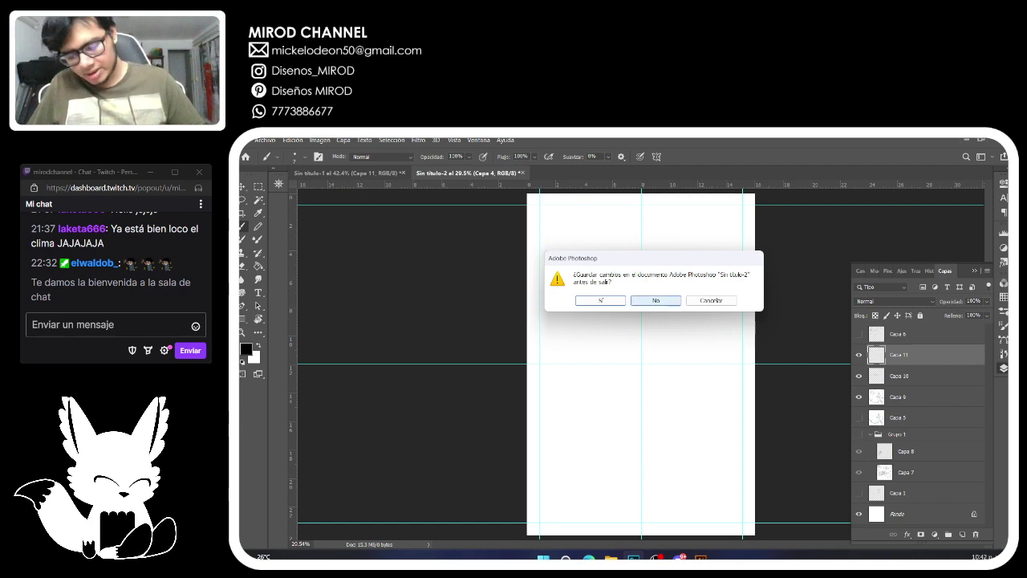
left_click(655, 300)
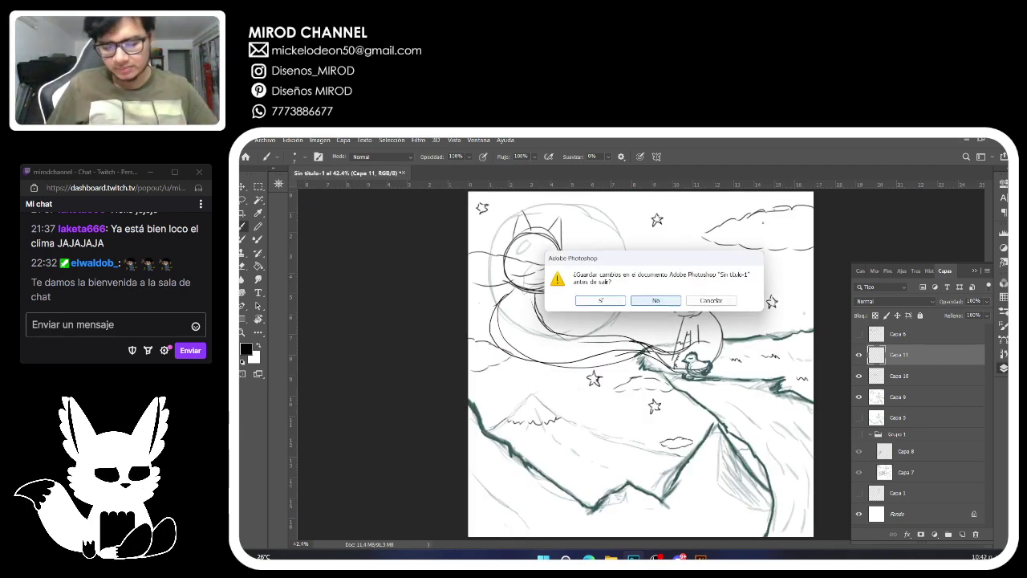
left_click(656, 300)
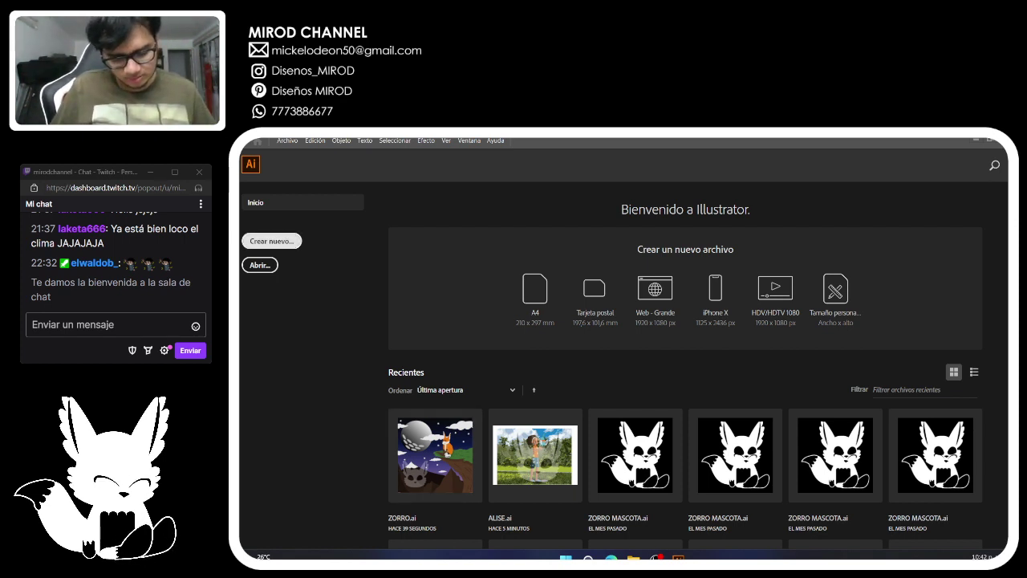
left_click(271, 241)
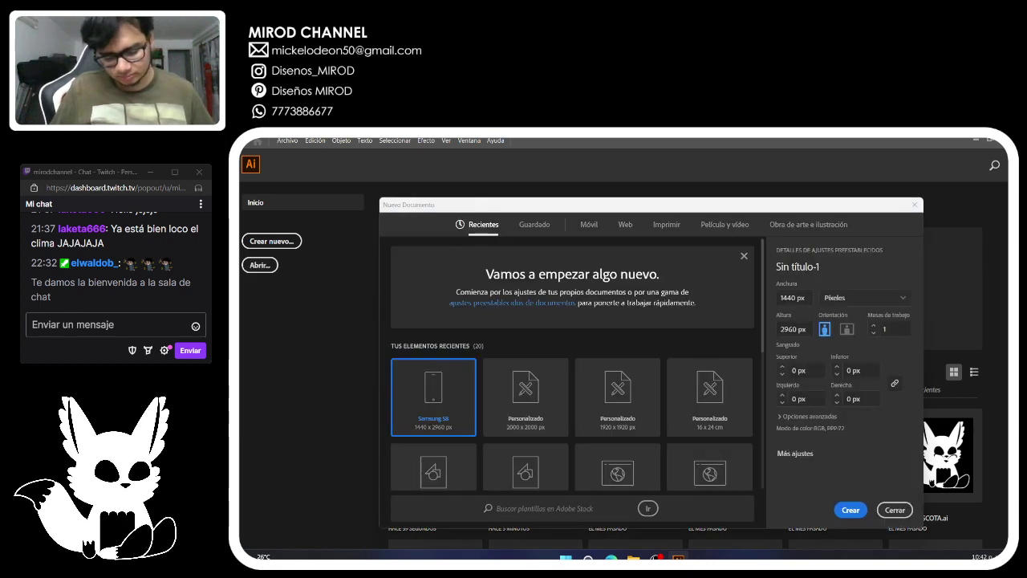
left_click(850, 510)
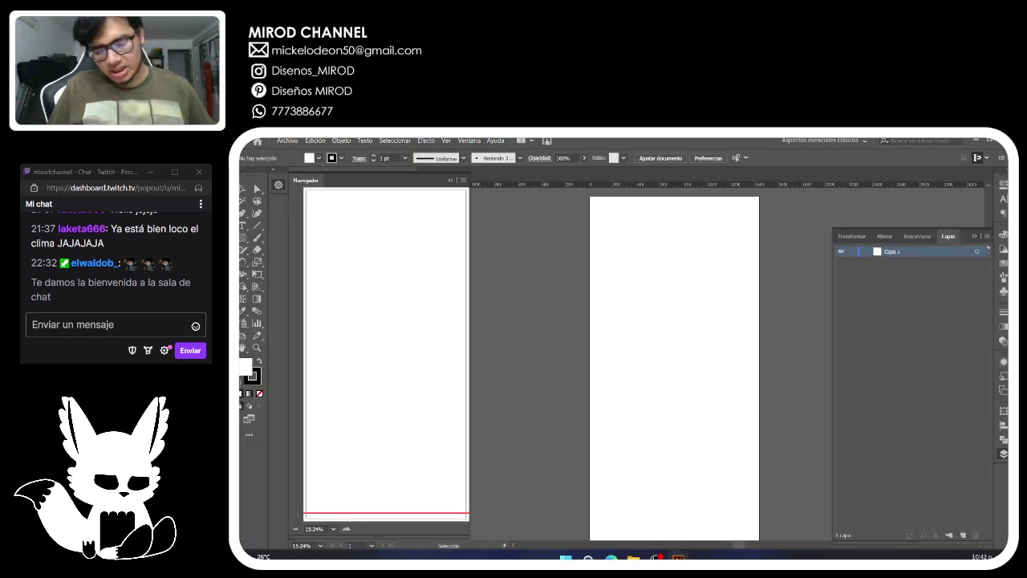
key("ctrl+0")
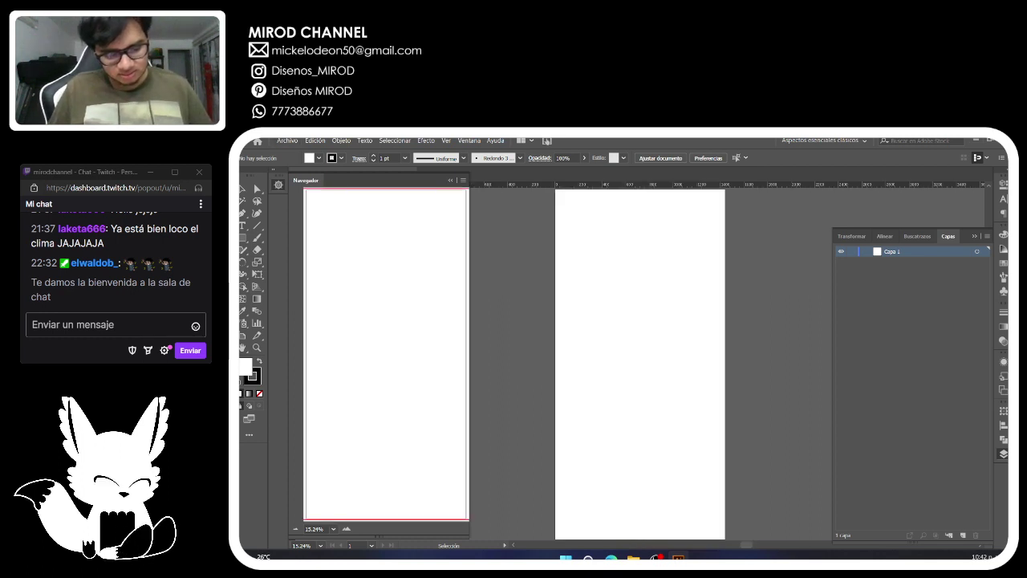
left_click(287, 141)
left_click(302, 209)
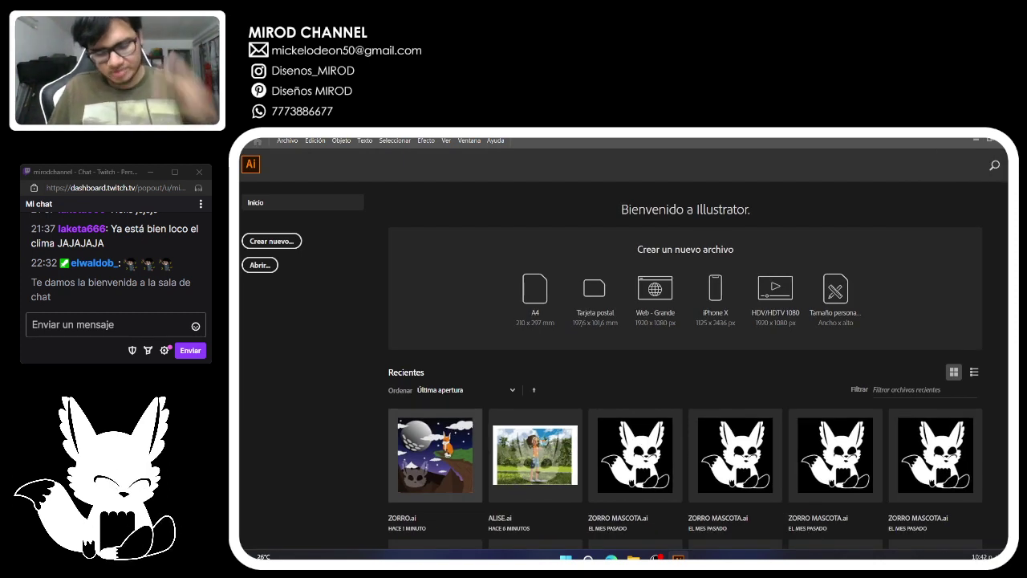
Reopen the fox night scene ZORRO.ai from the recent files.
left_click(435, 455)
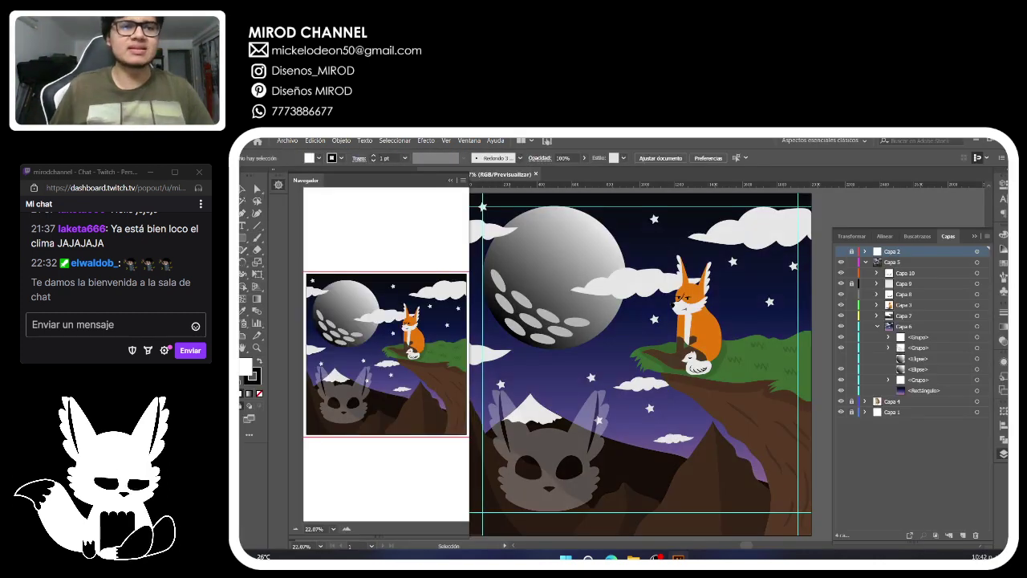